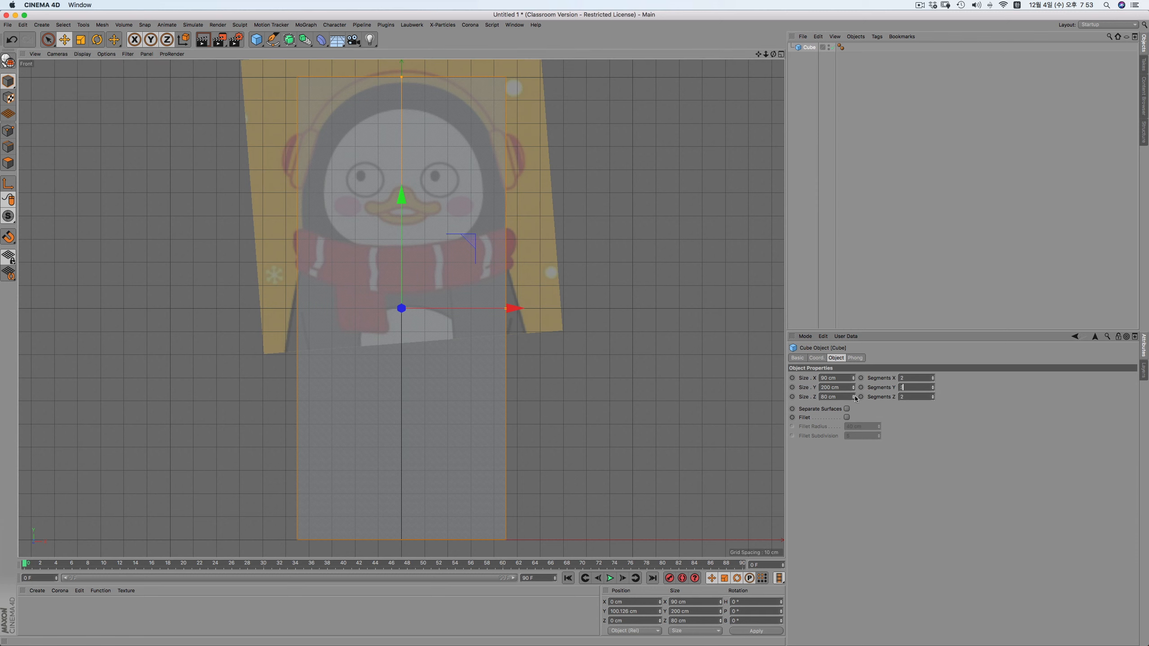
Set the cube's Y segments to 3 and convert it into an editable polygon object
text(3)
key(Return)
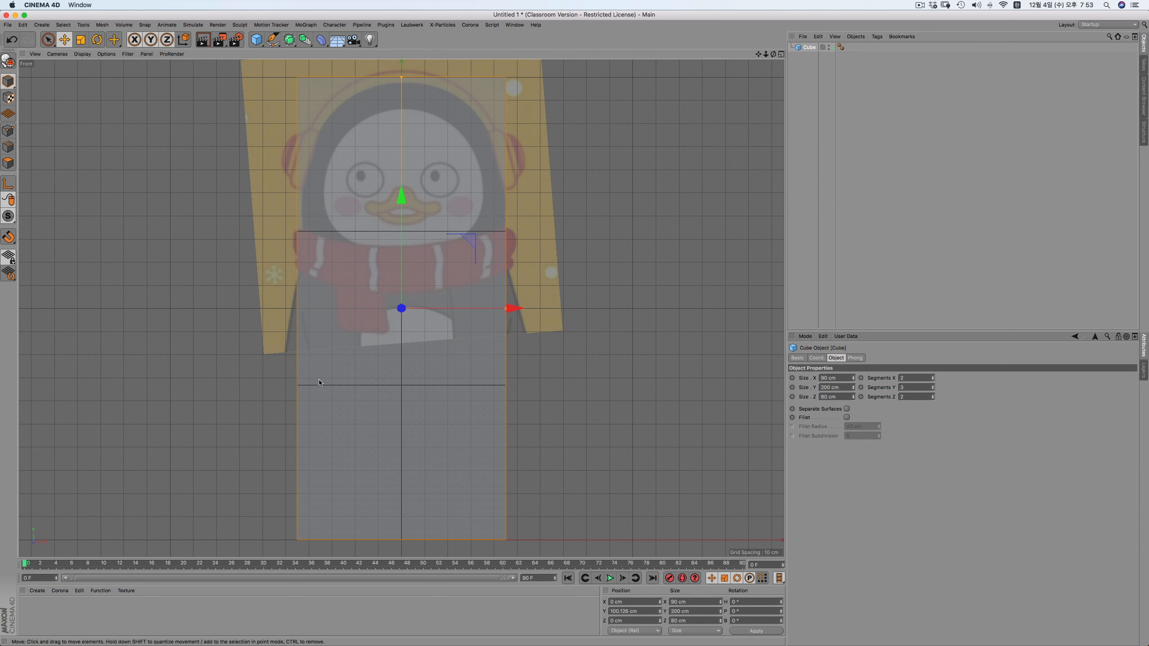
click(552, 456)
click(449, 349)
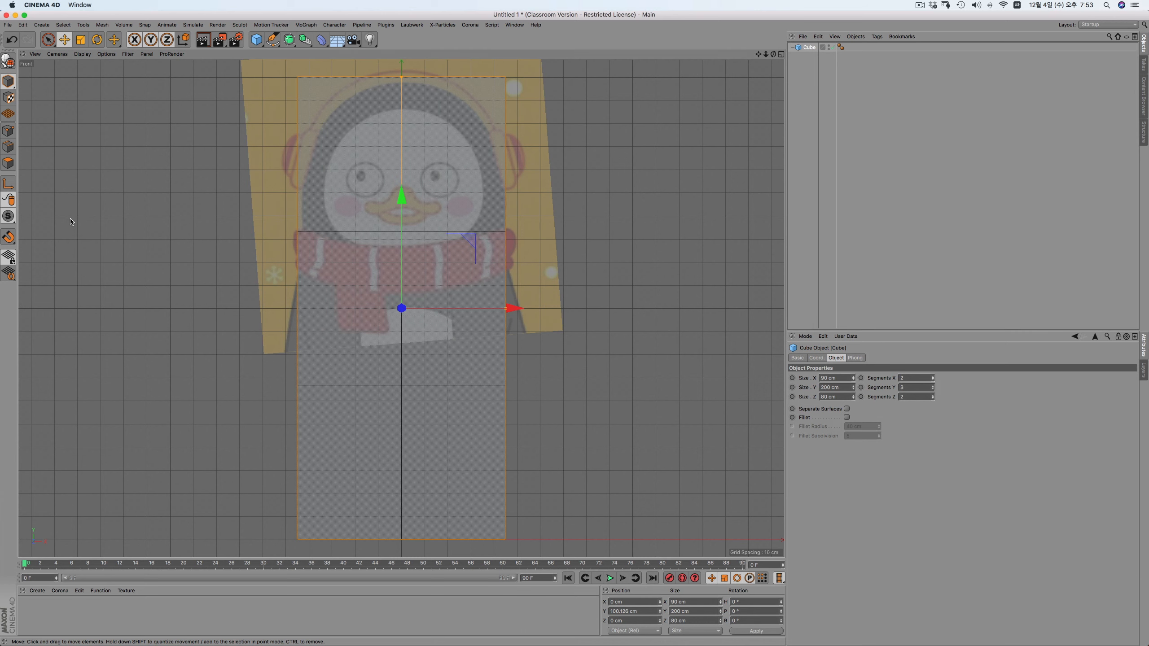
key(c)
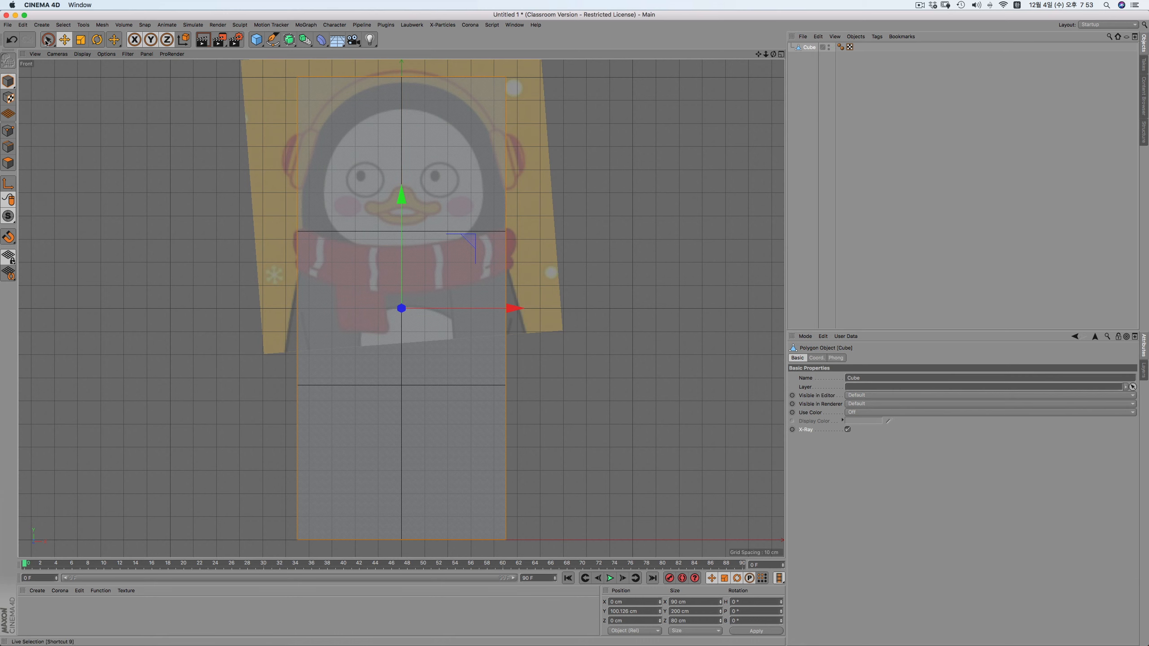
Select the cube's two lowest point rows and scale them outward in X and Z only, to about 106 by 94 cm
click(9, 131)
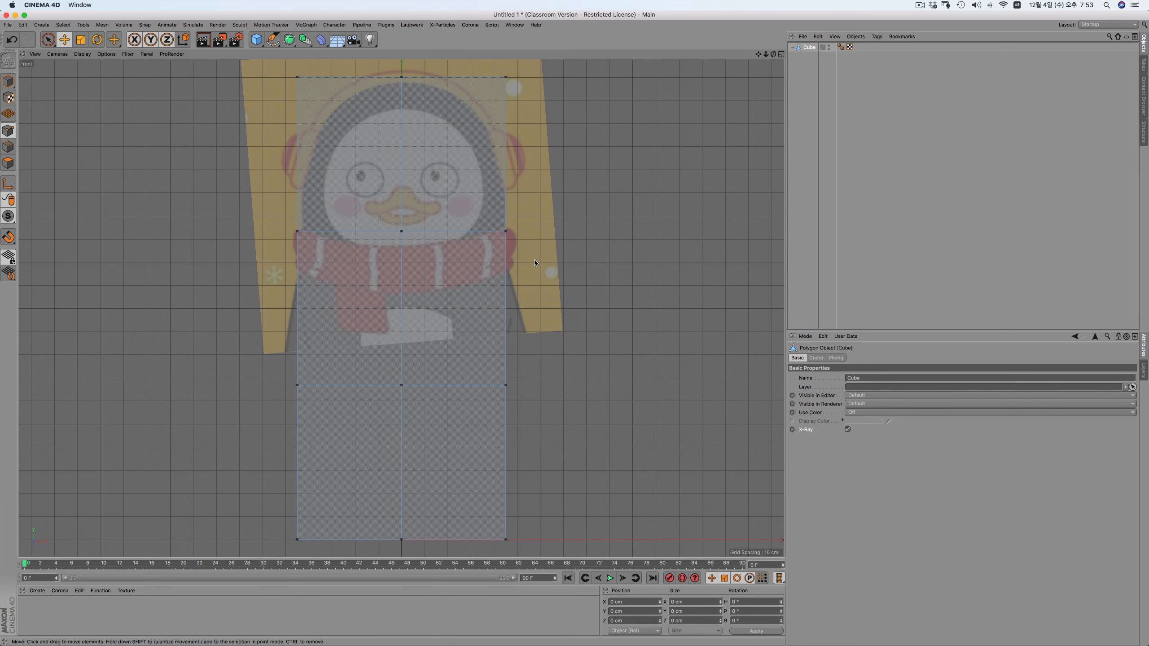
drag(48, 39, 68, 61)
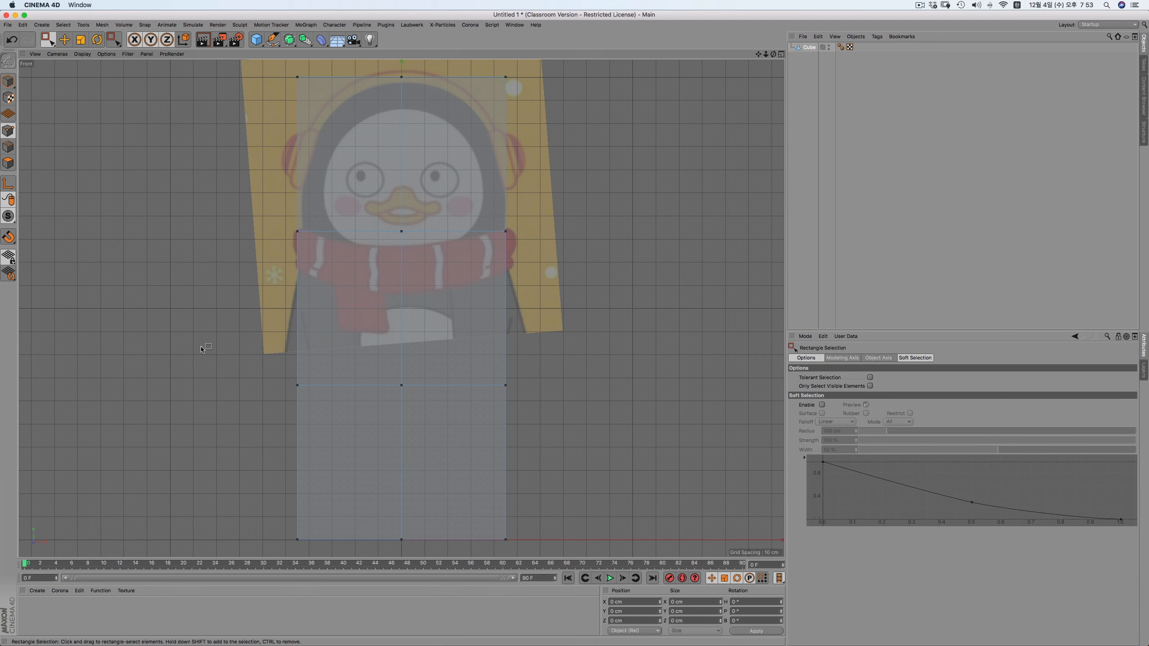
drag(200, 343, 524, 421)
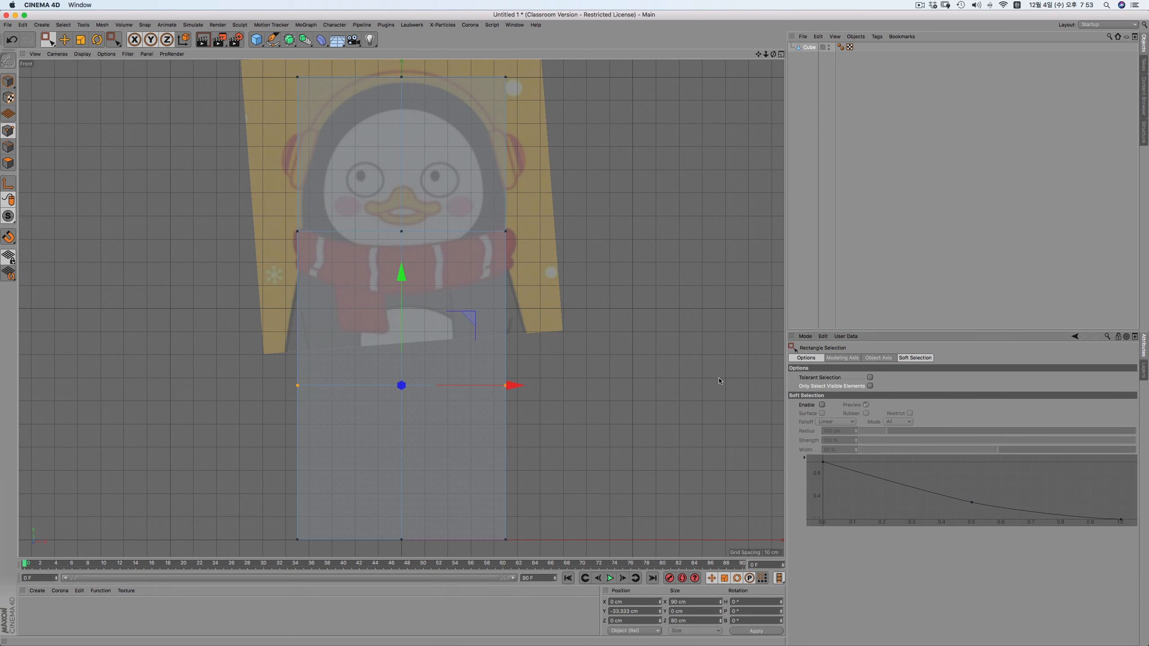
drag(217, 358, 557, 558)
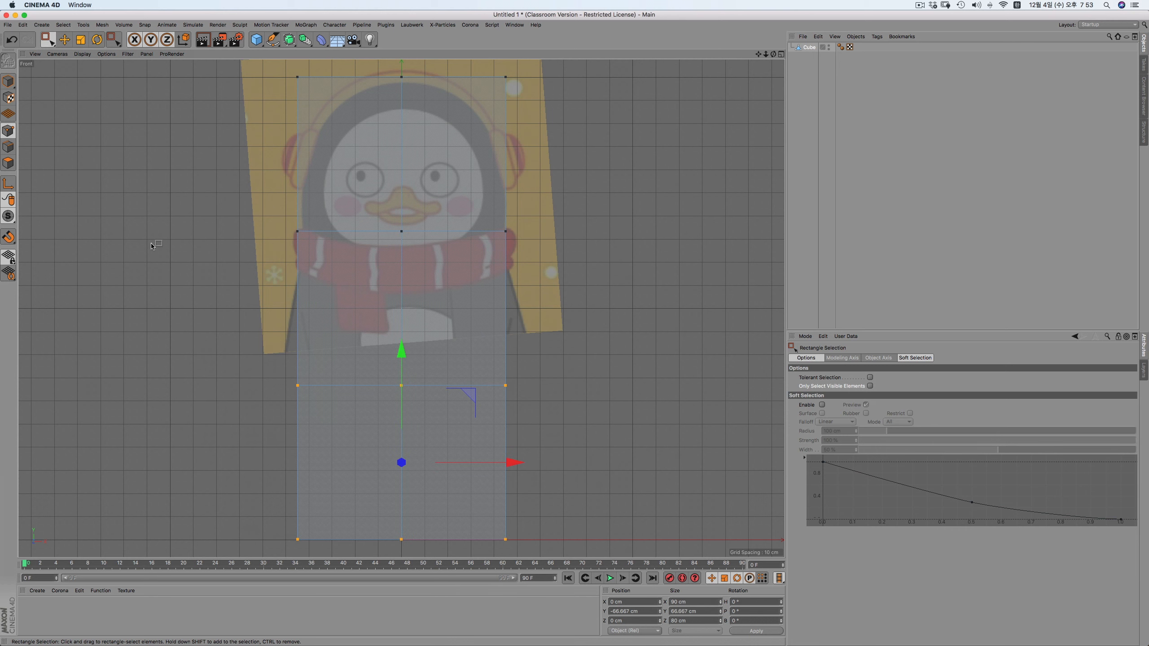
click(81, 40)
click(151, 40)
drag(226, 305, 262, 303)
key(v)
mouse_move(208, 472)
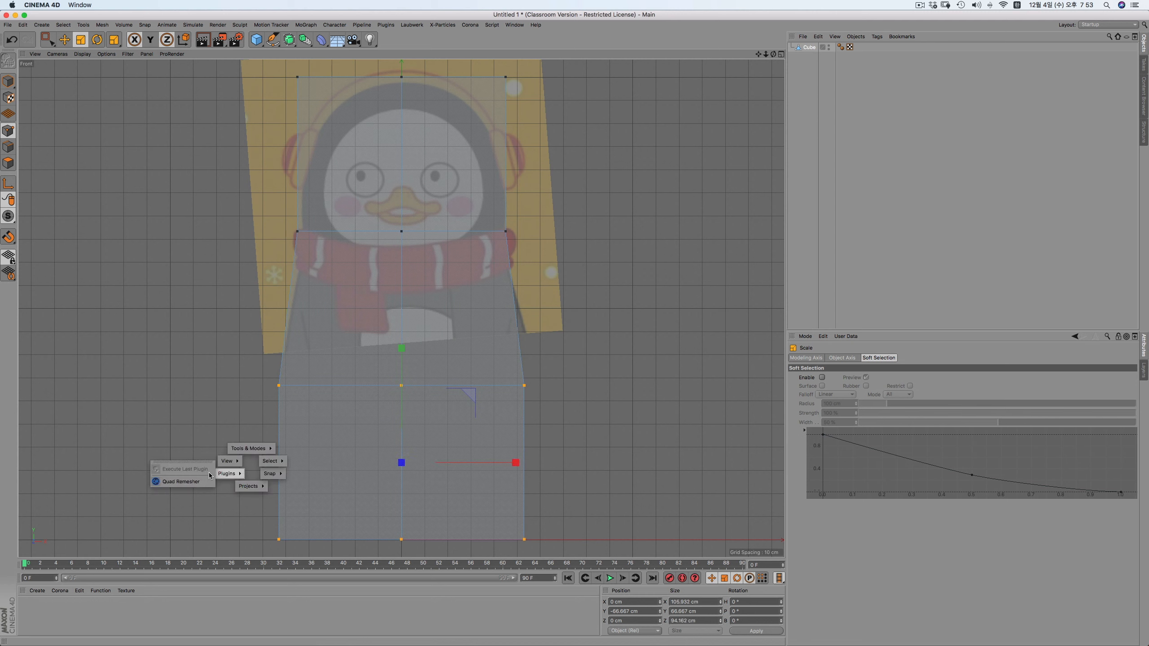
key(space)
Scale the bottom point row outward to about 121 by 108 cm, checking the flare in the side and front views
drag(208, 513, 552, 556)
key(space)
drag(174, 414, 207, 415)
key(F3)
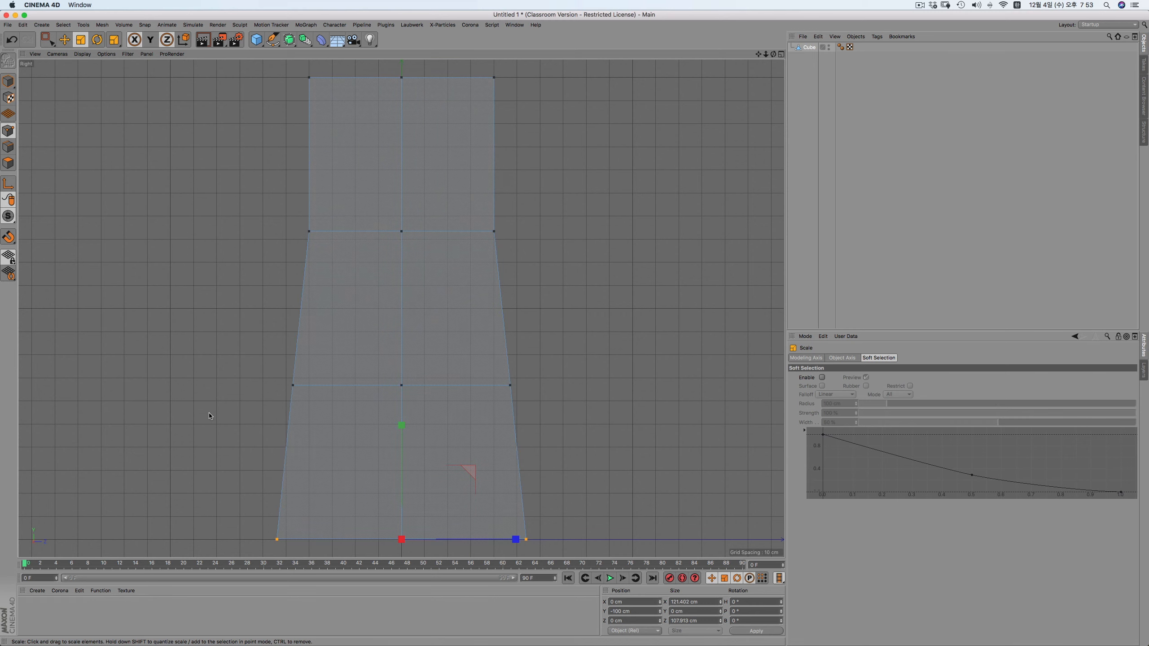
key(F1)
key(F3)
key(F4)
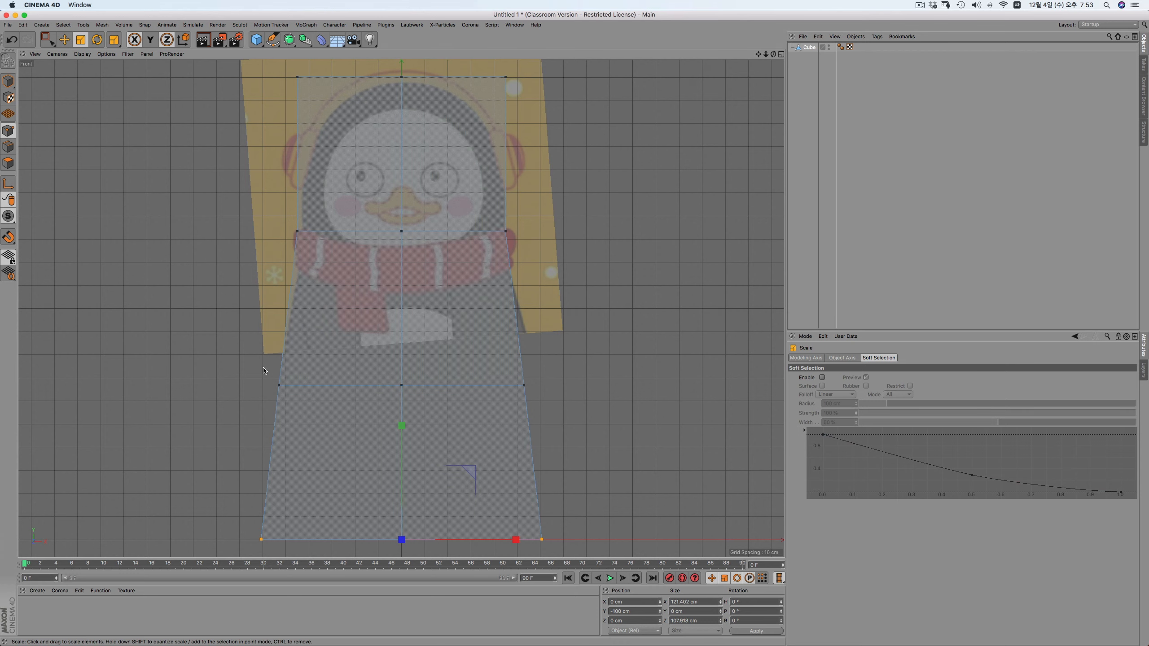
Scale the two lowest point rows slightly inward so the base measures about 120 by 107 cm, and return to whole-object editing
key(space)
drag(203, 354, 664, 563)
key(space)
drag(605, 498, 595, 498)
click(600, 468)
click(67, 40)
click(8, 81)
Select the four polygons on the underside of the body and delete them to leave the base open
key(F1)
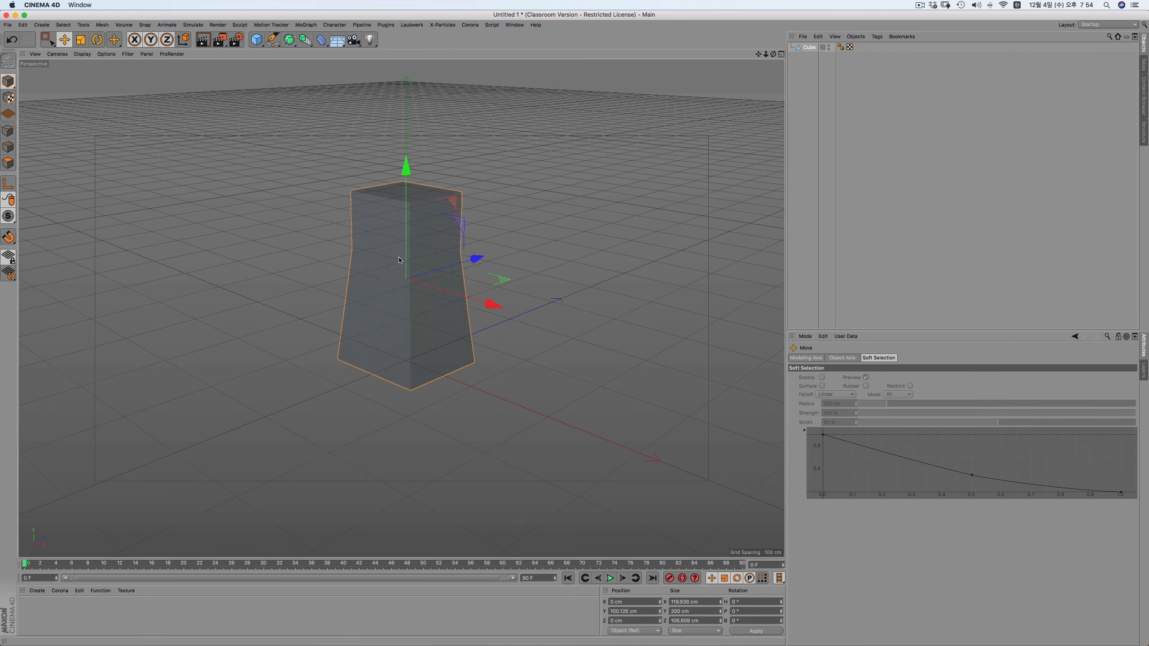
alt+drag(389, 379, 388, 271)
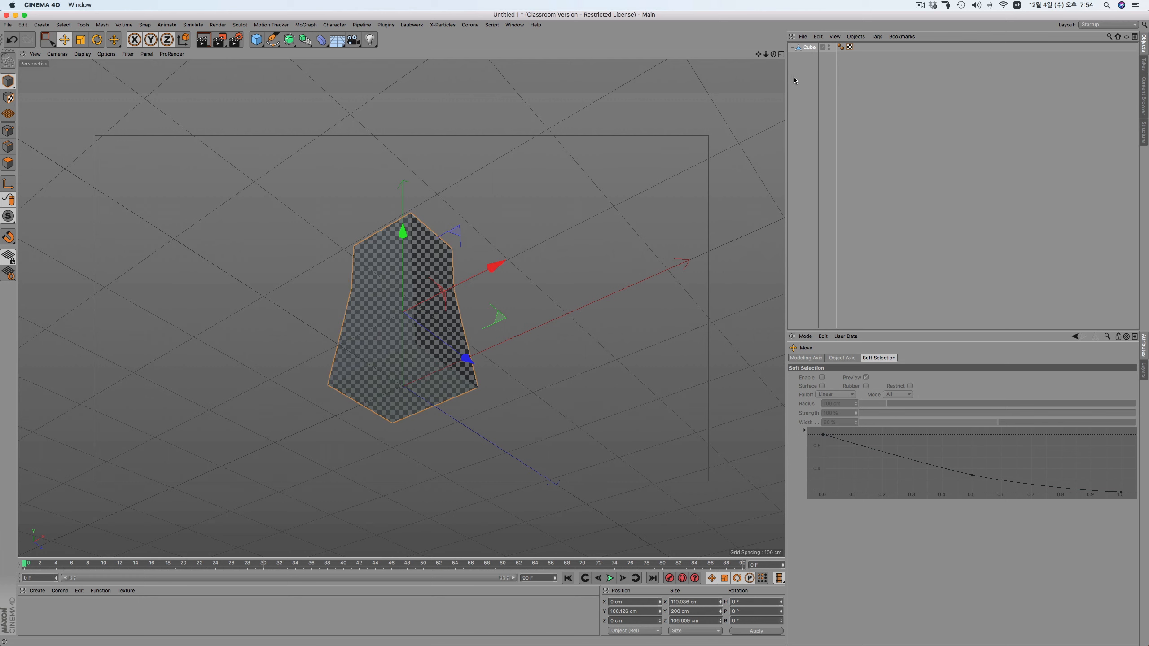
click(806, 48)
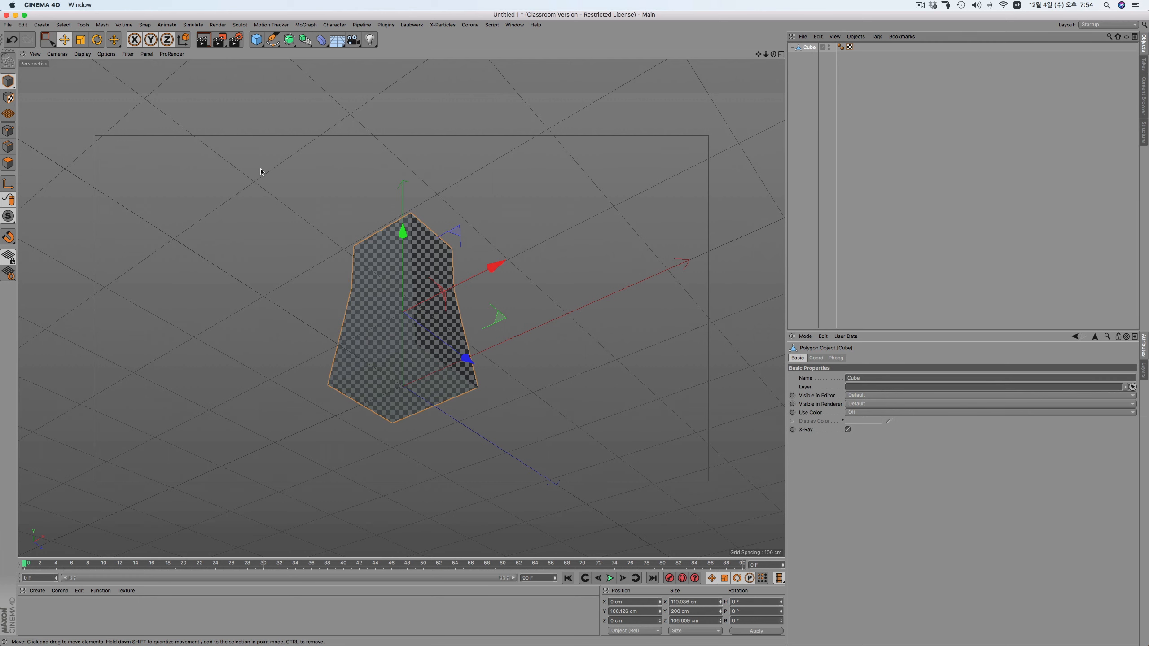
click(7, 163)
drag(47, 40, 65, 52)
drag(384, 369, 425, 390)
scroll(500, 281, up, 3)
scroll(498, 283, down, 2)
scroll(495, 287, up, 4)
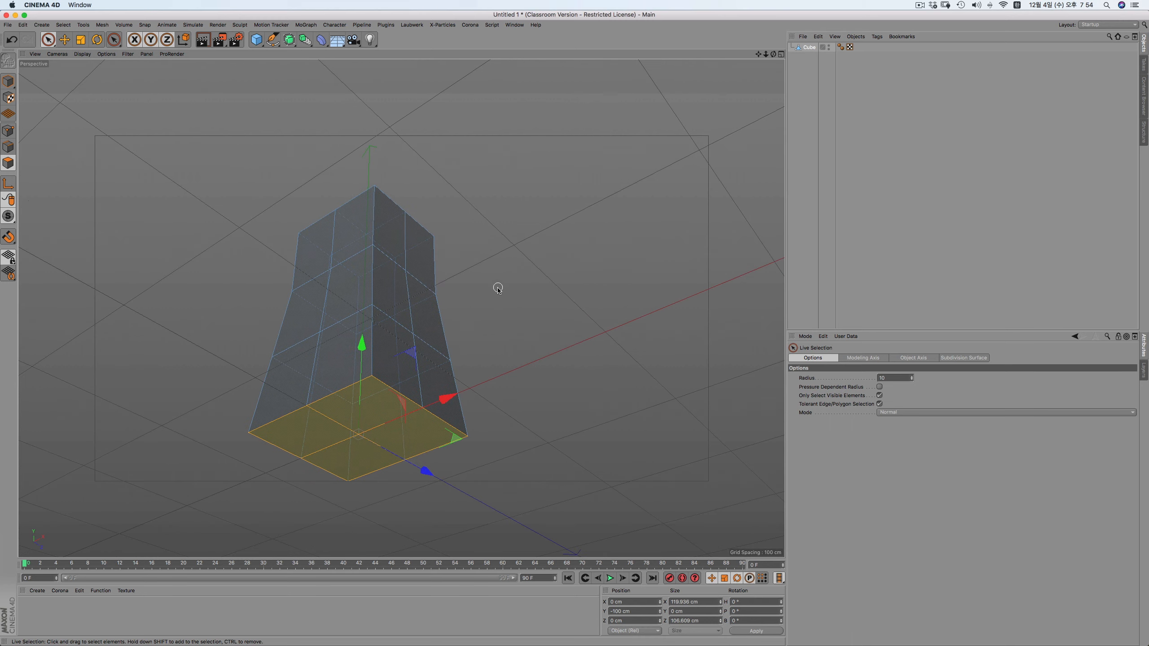
key(Delete)
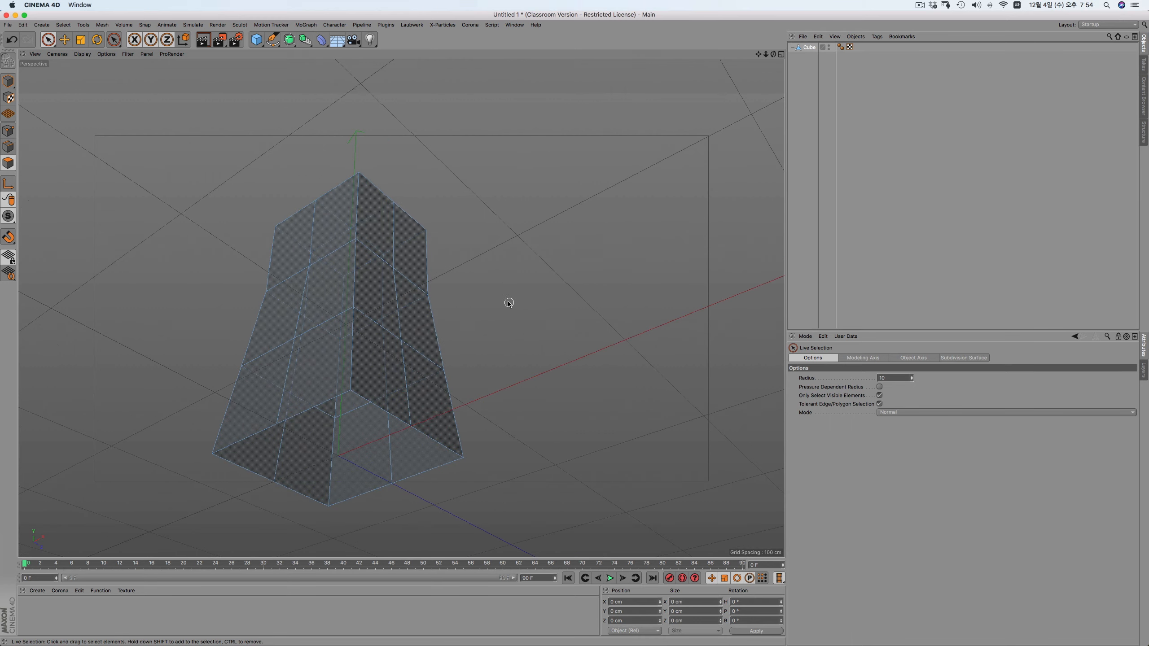
Subdivide the whole body mesh with Smooth Subdivision enabled
alt+drag(508, 231, 398, 308)
key(F4)
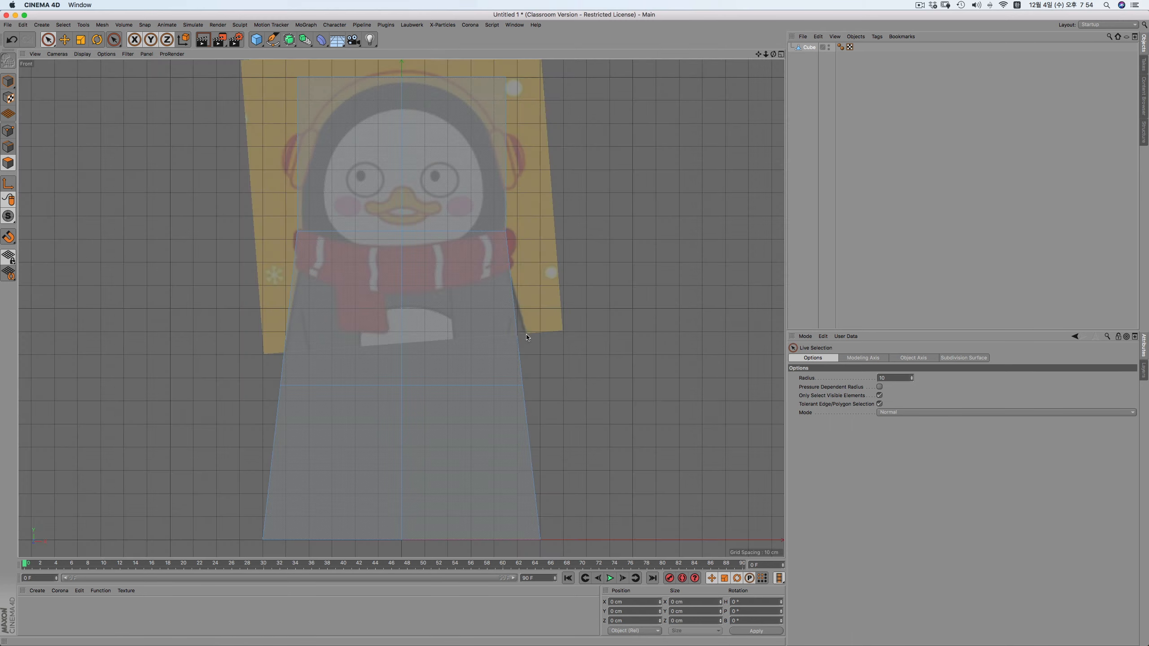
key(F1)
right_click(527, 160)
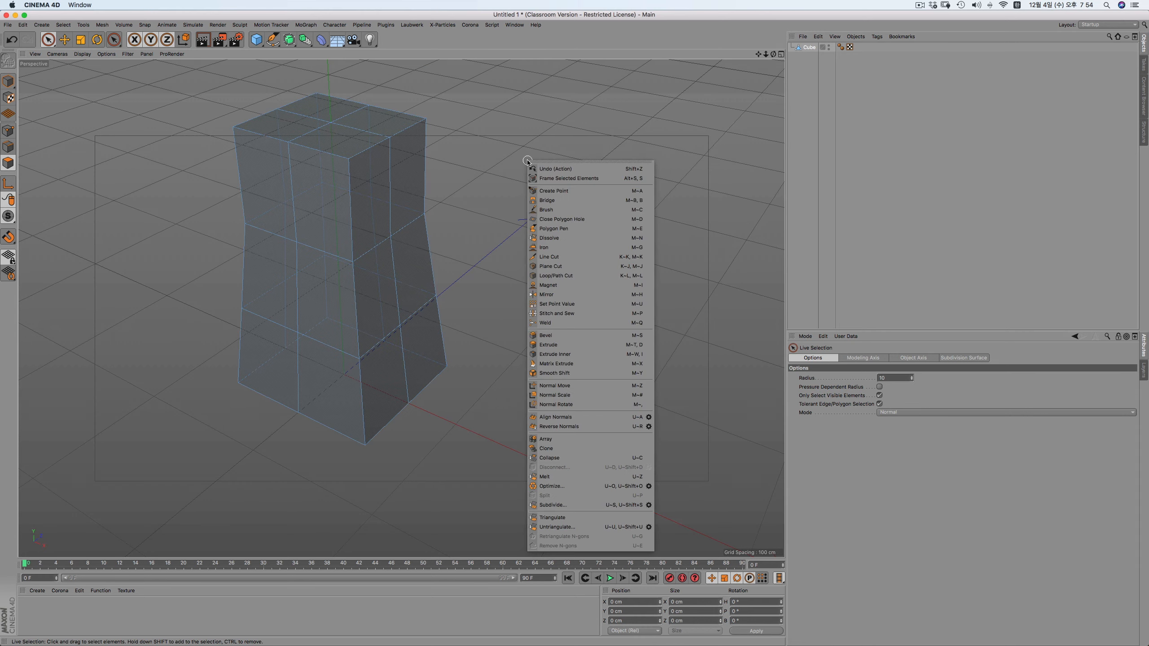
click(648, 504)
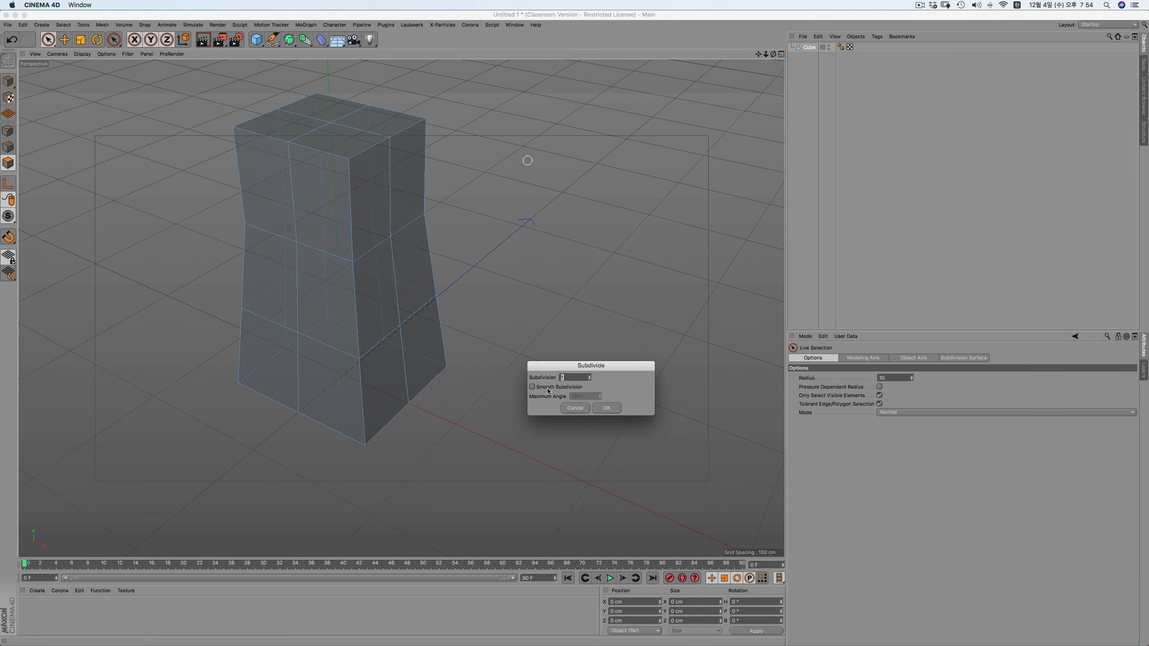
click(548, 387)
click(607, 408)
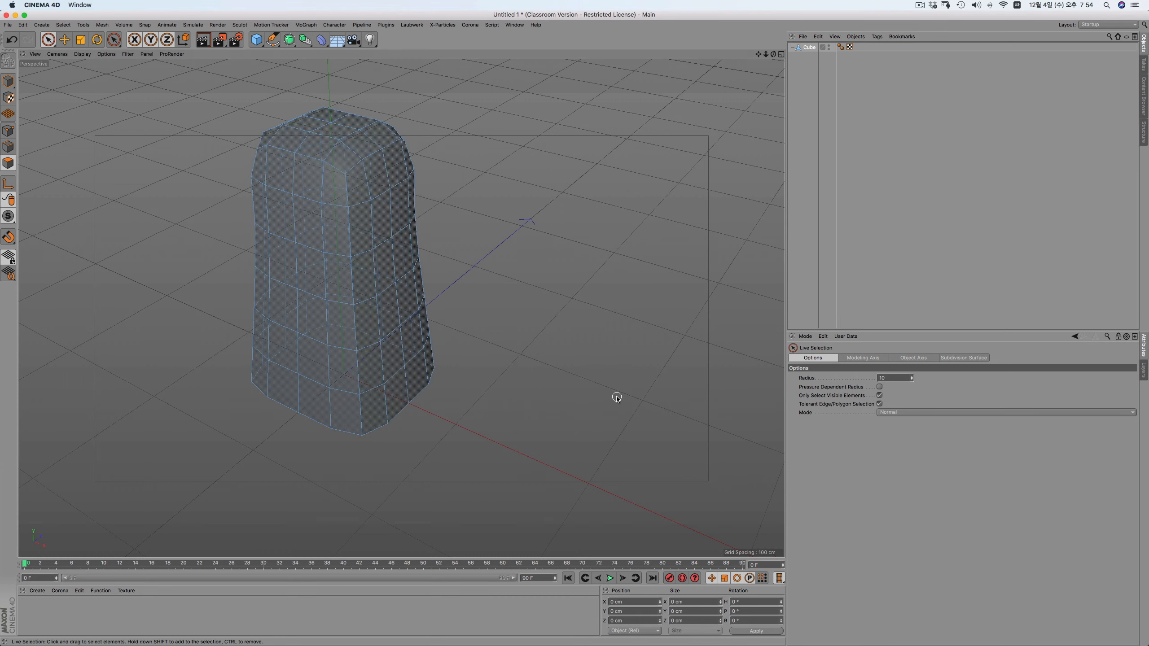
In the top view, select the points along both centre lines of the body and scale them slightly outward in X and Z
key(F3)
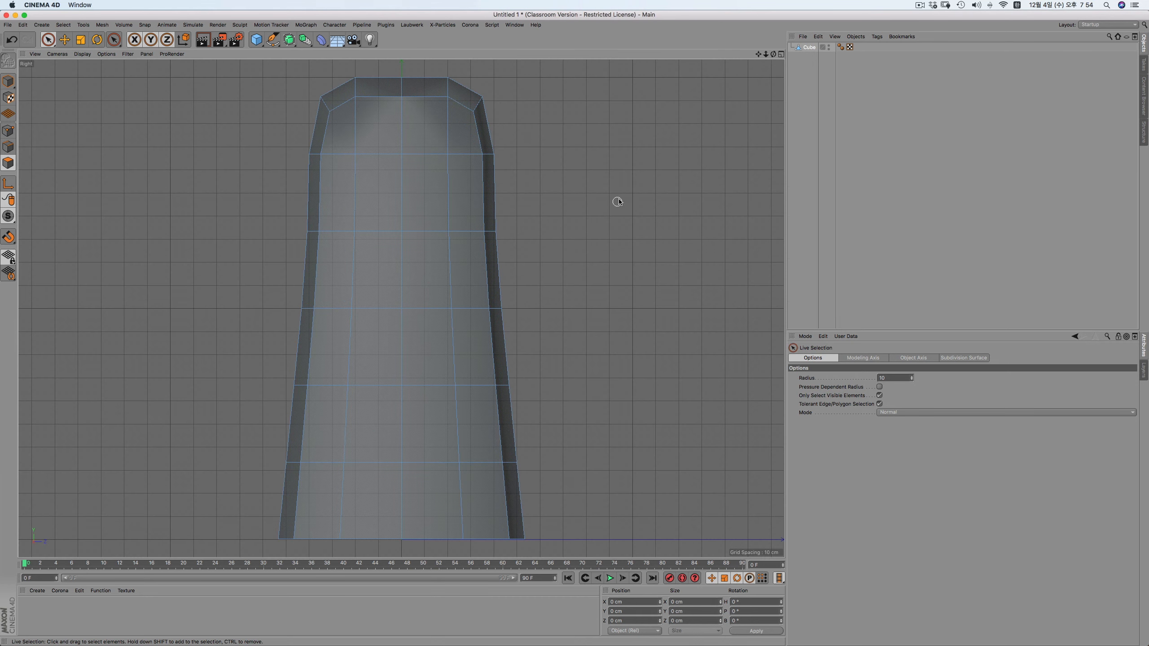
key(F4)
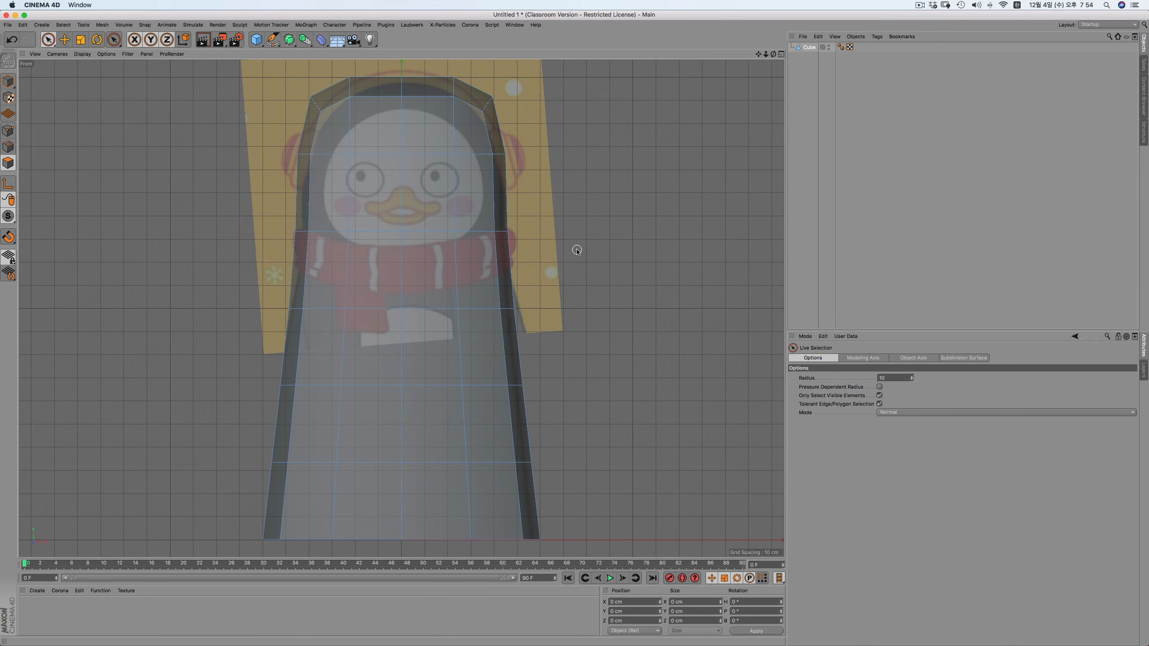
key(F2)
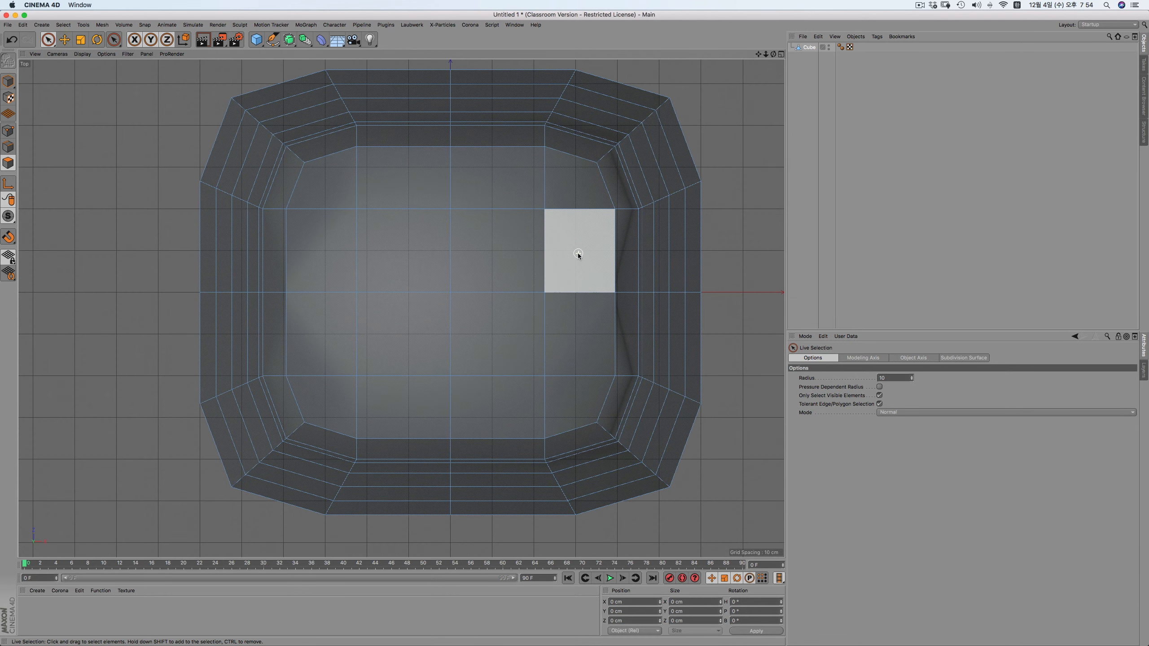
scroll(578, 253, down, 3)
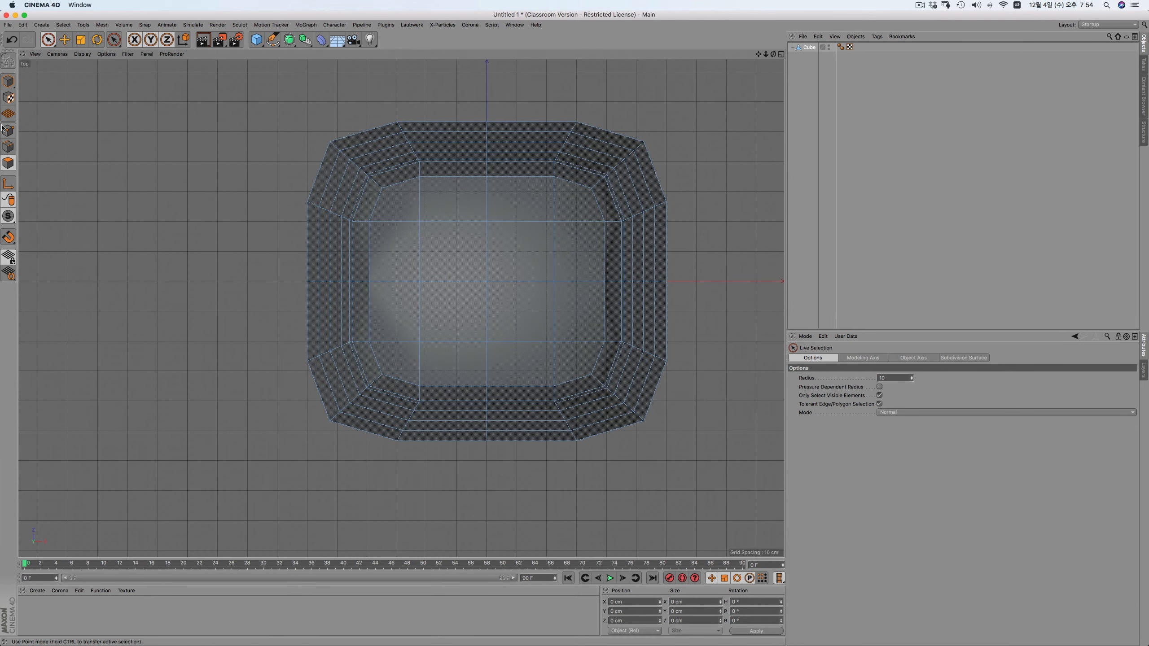
drag(48, 39, 77, 71)
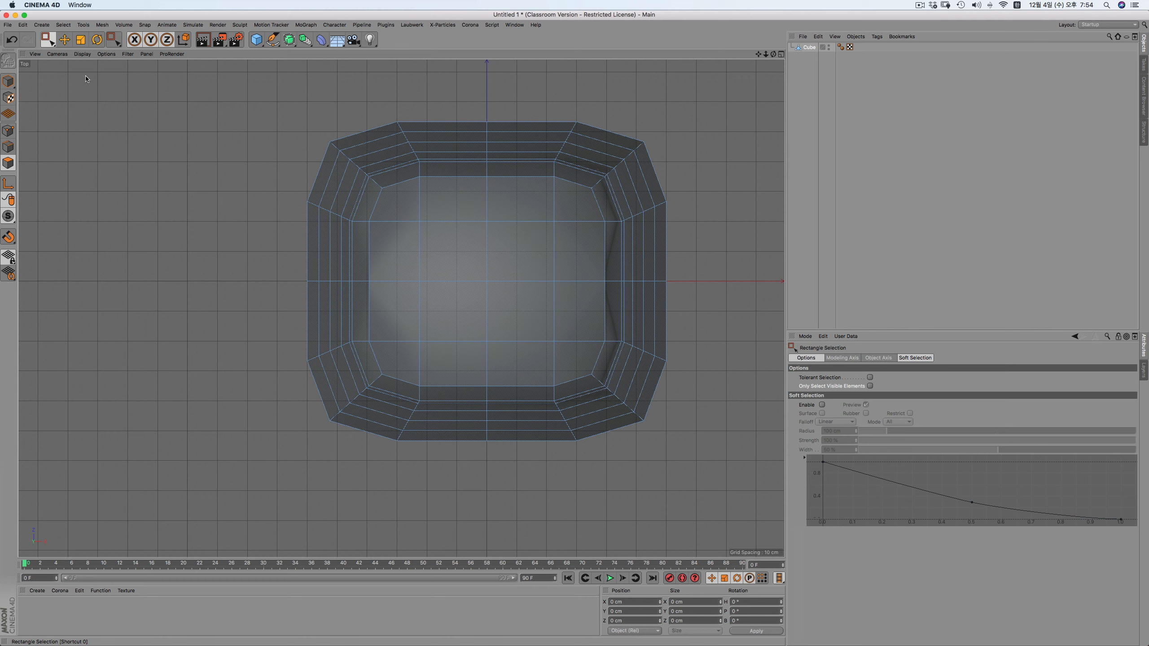
click(8, 131)
drag(436, 105, 503, 487)
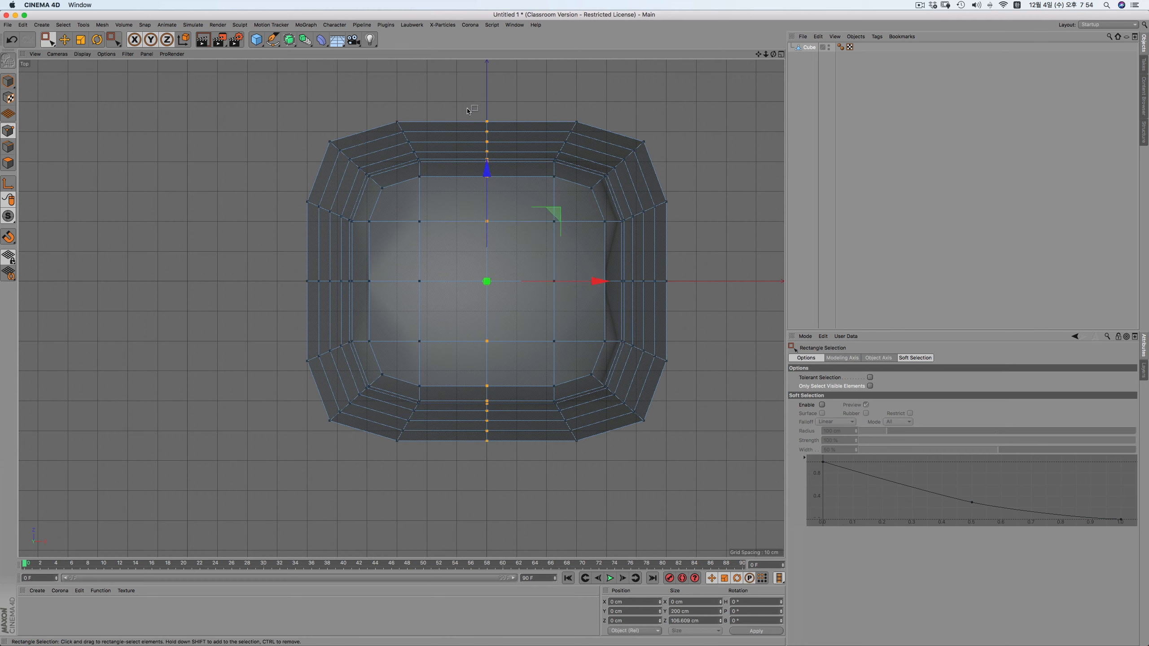
drag(467, 109, 467, 429)
shift+drag(265, 251, 741, 300)
drag(484, 154, 500, 473)
drag(759, 57, 727, 55)
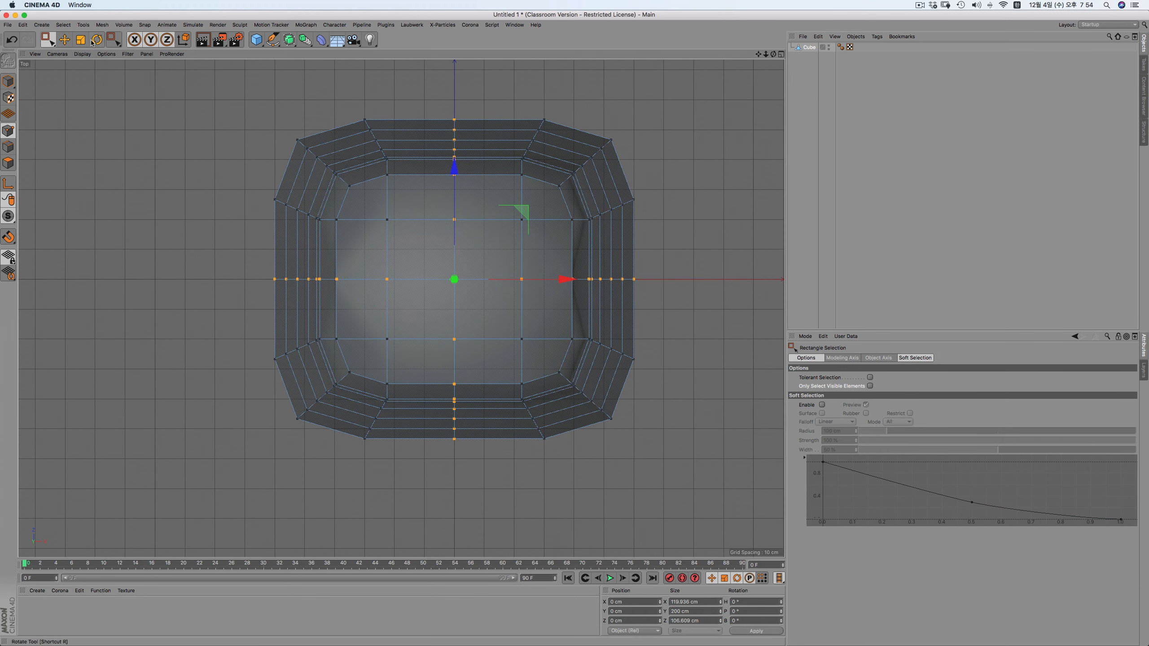
key(t)
drag(195, 208, 210, 206)
Select the diagonal corner points on all four corners and scale them inward to about 98 by 87 cm to round the body
key(space)
drag(281, 131, 365, 206)
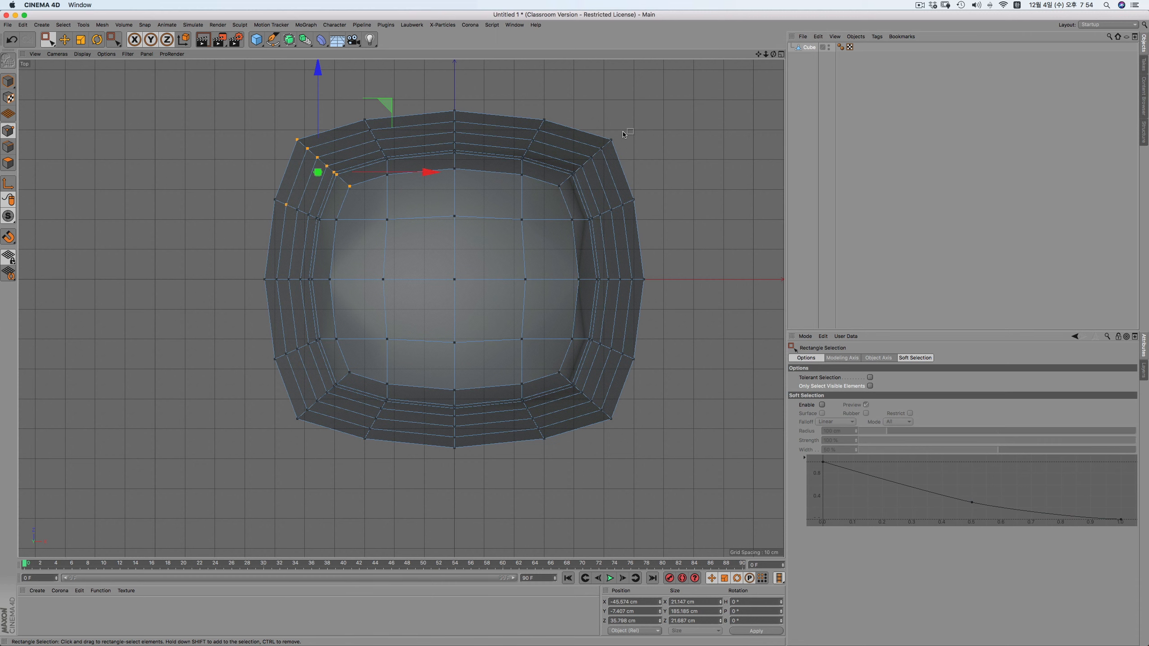
drag(632, 129, 550, 194)
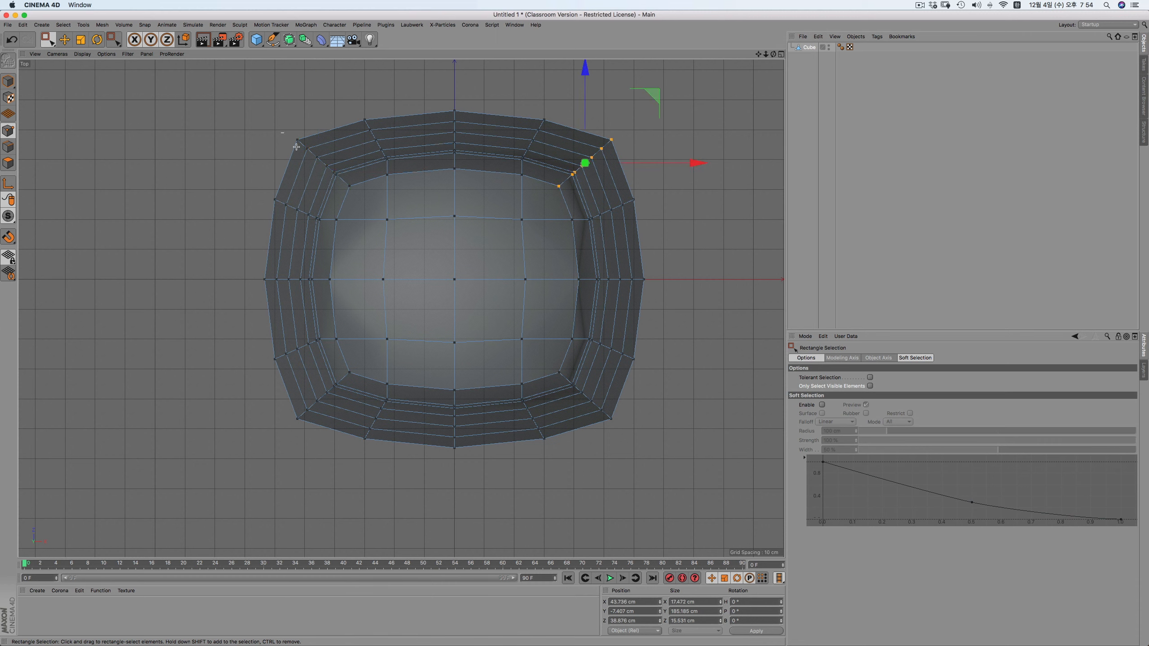
shift+drag(280, 132, 357, 198)
shift+drag(358, 366, 280, 426)
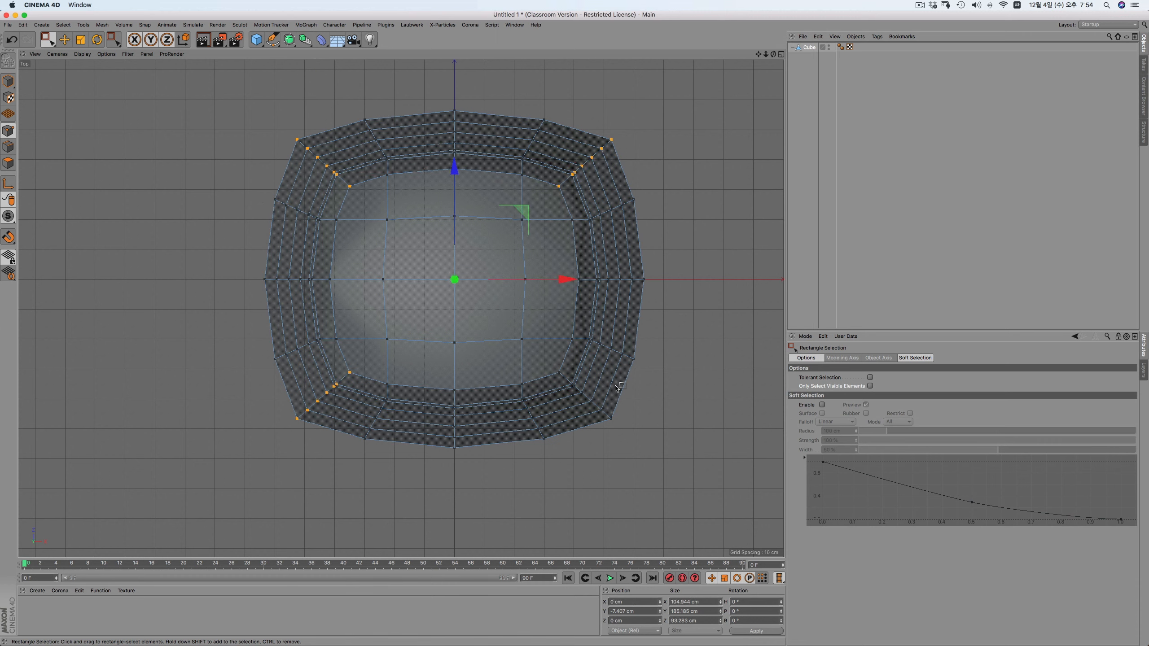
key(t)
drag(679, 162, 657, 177)
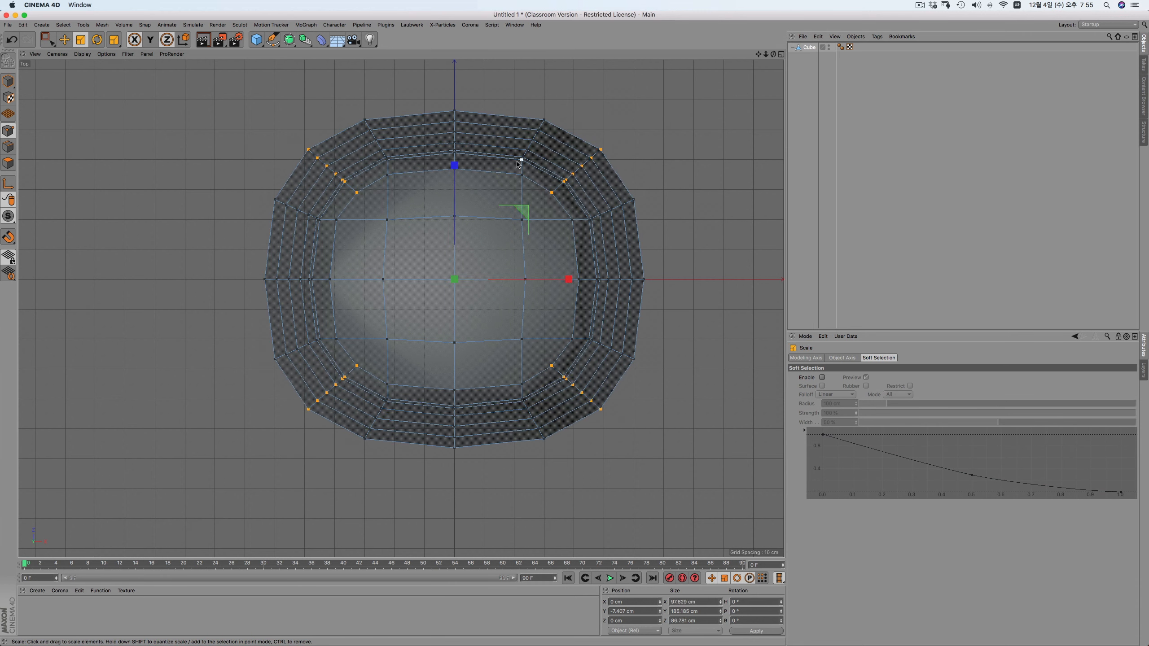
click(660, 269)
key(F1)
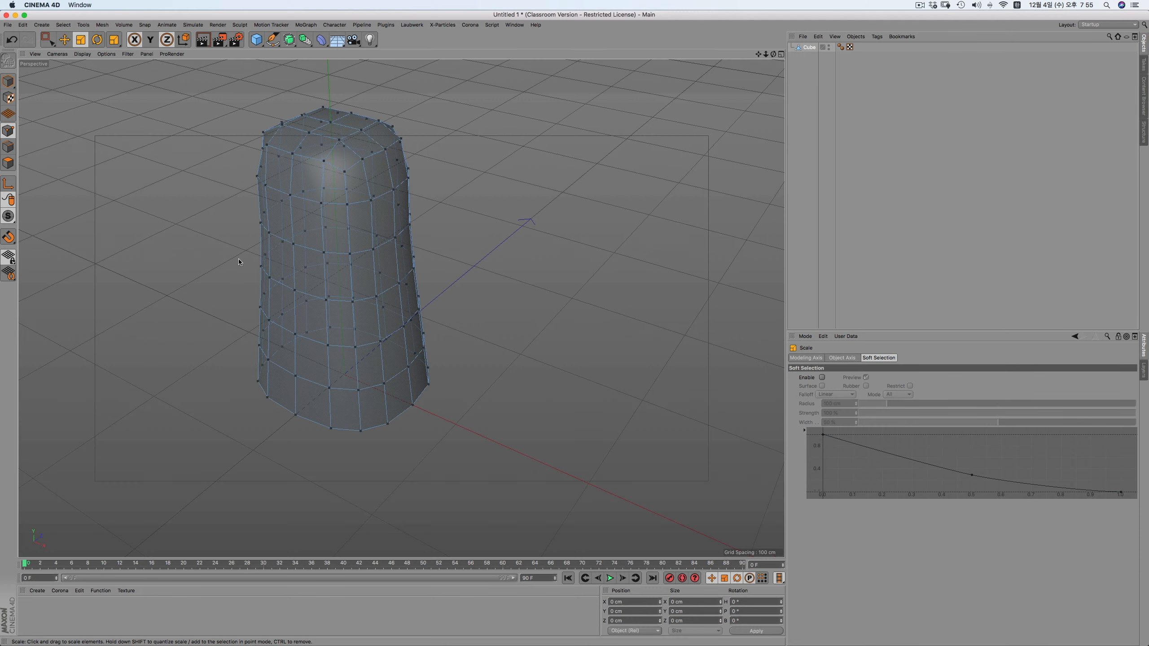
alt+drag(662, 197, 623, 226)
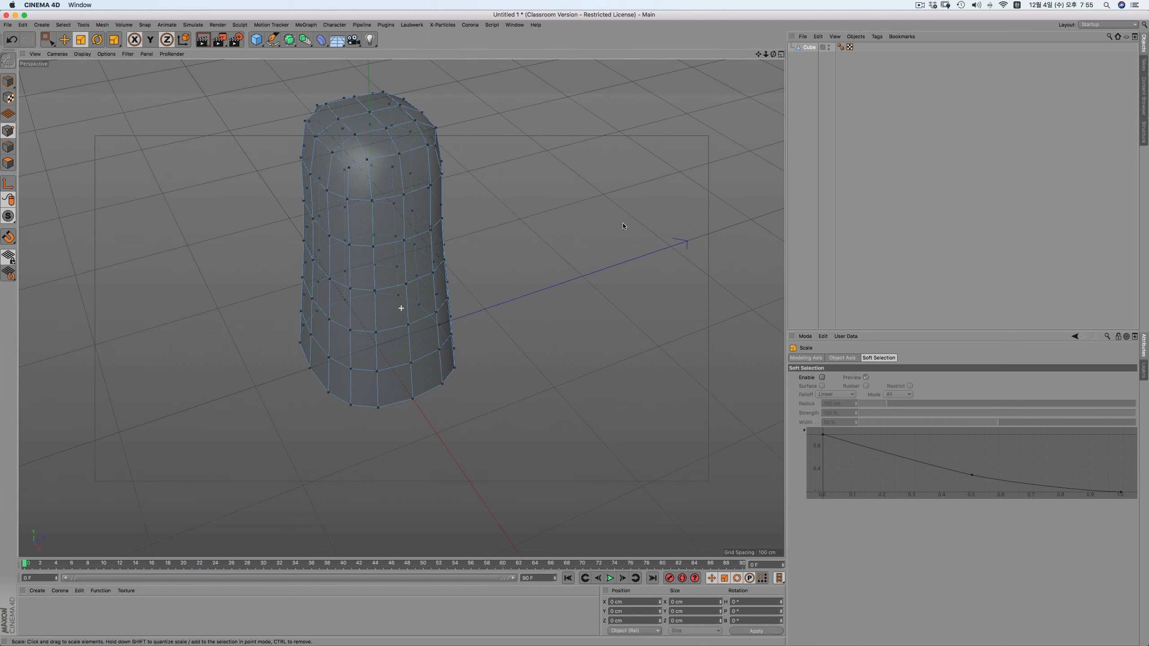
In the front view, select all points on the negative X side of the body and delete them, keeping the centre line
key(F4)
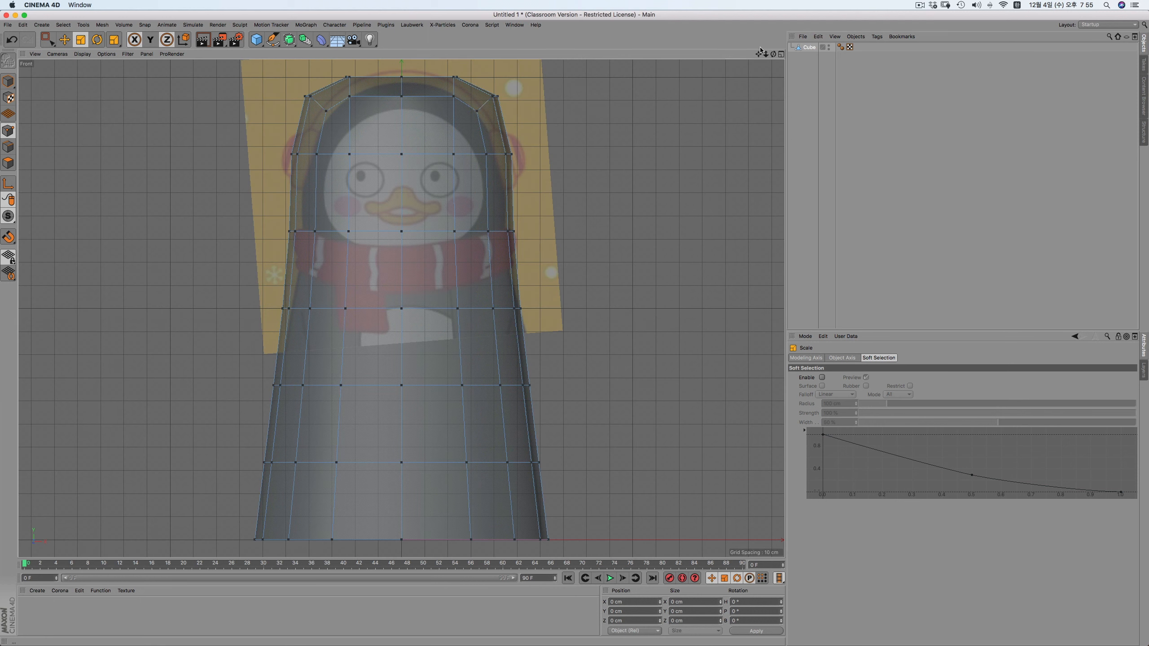
drag(757, 55, 781, 116)
click(809, 47)
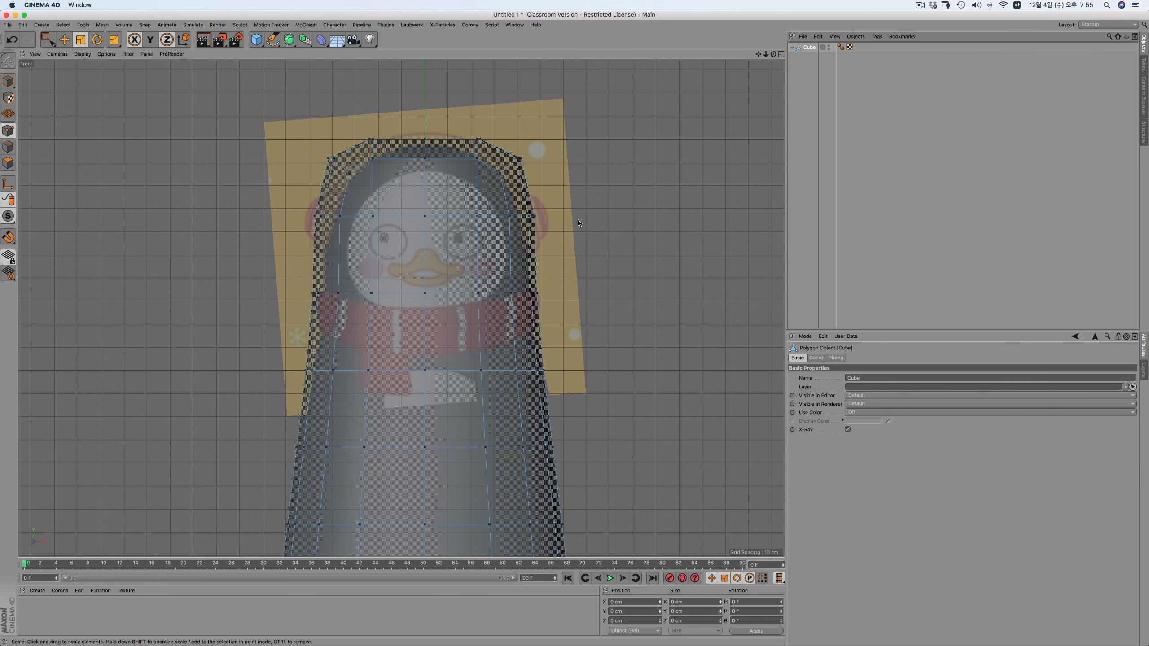
mouse_move(758, 54)
mouse_down()
mouse_move(741, 0)
mouse_move(741, 55)
mouse_up()
drag(48, 39, 89, 68)
drag(249, 92, 381, 529)
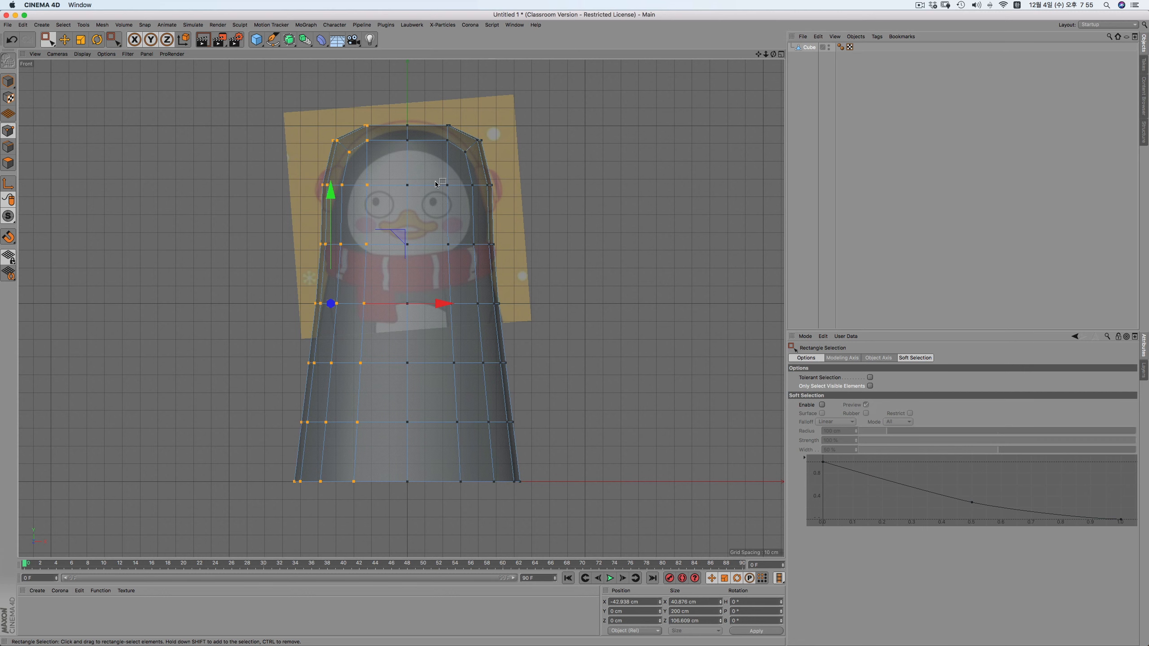
key(Delete)
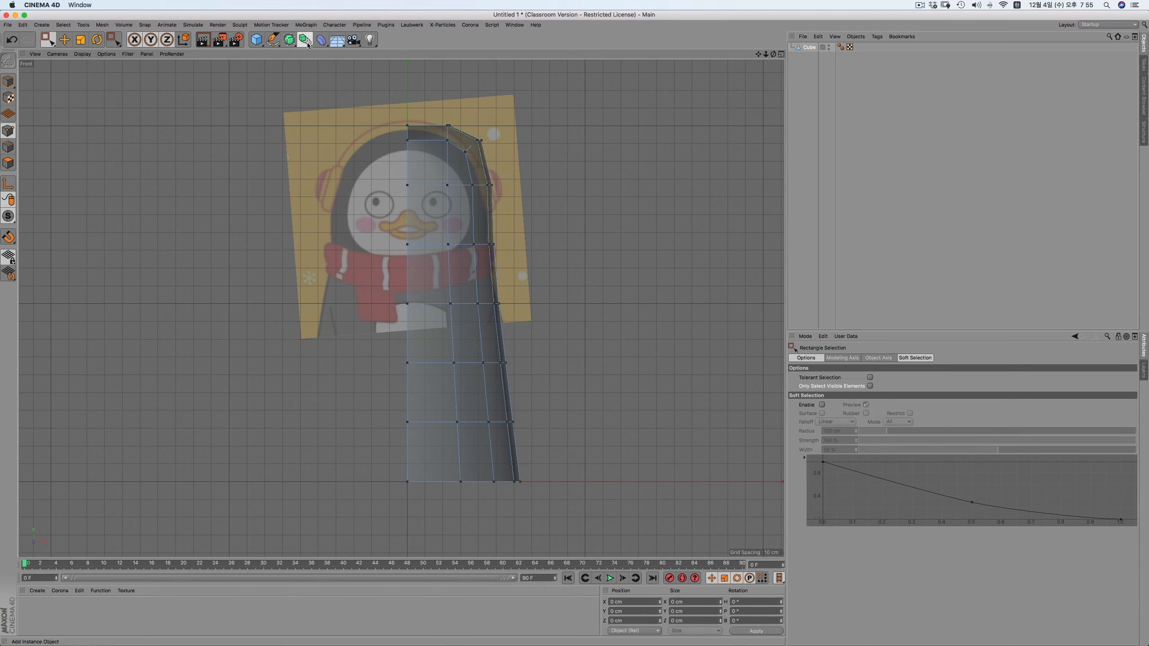
Add a Symmetry object and nest the half-body Cube under it to mirror the body
drag(305, 39, 407, 80)
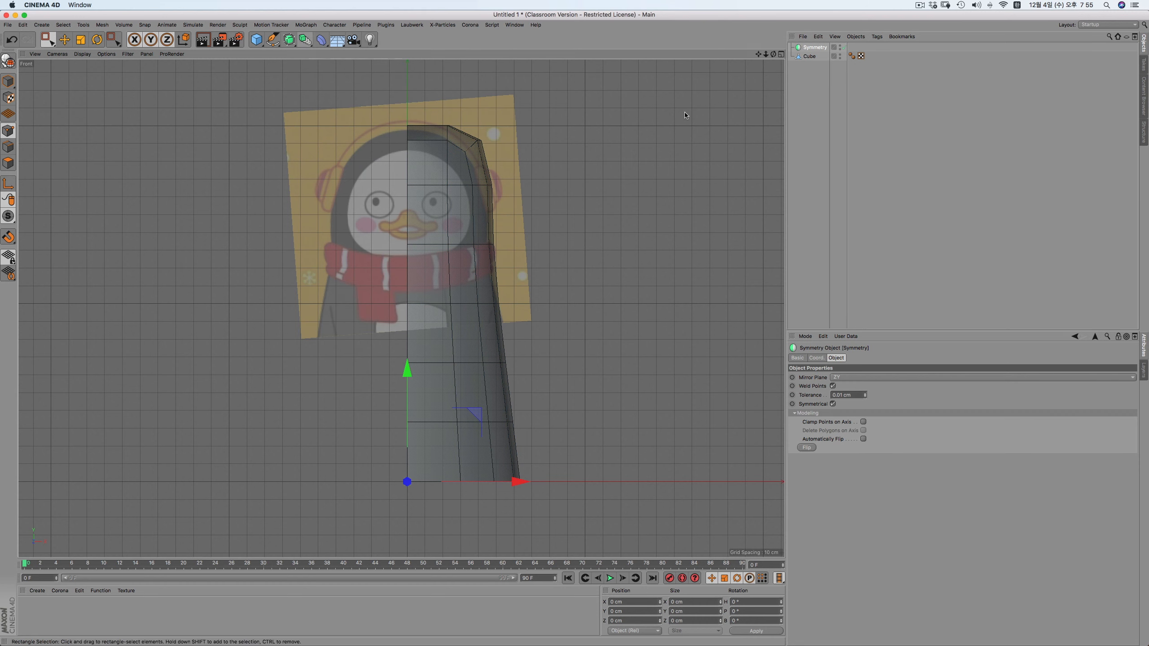
drag(809, 57, 807, 49)
click(812, 47)
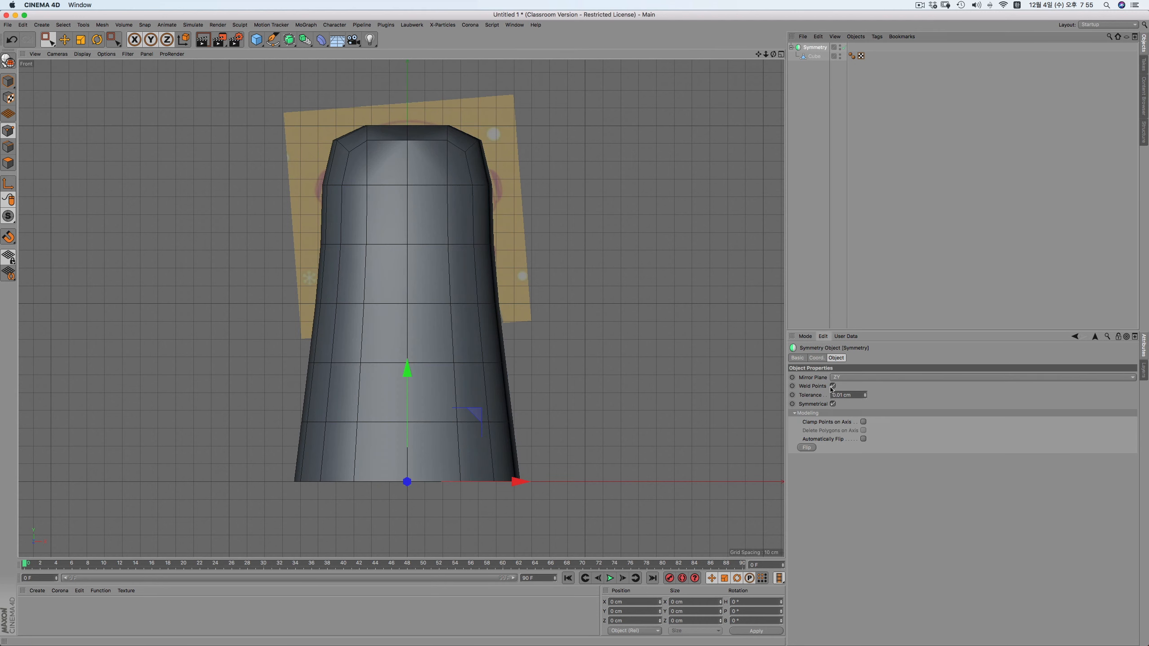
Enable X-Ray, Clamp Points on Axis and Delete Polygons on Axis for the Symmetry object
click(803, 357)
click(847, 438)
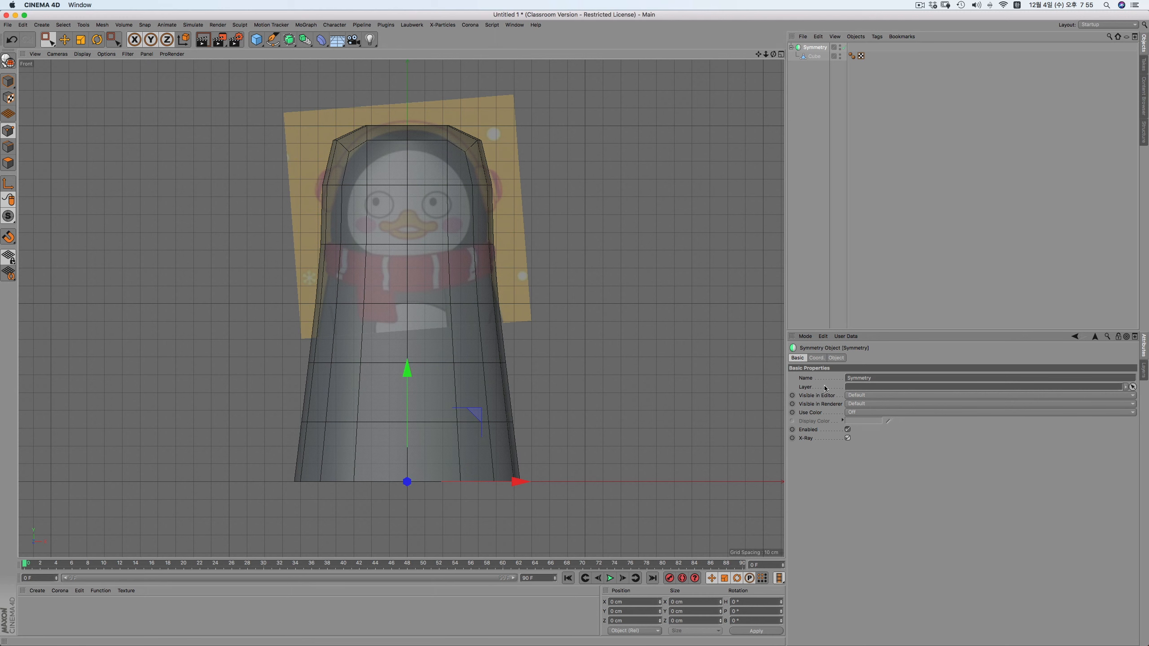
click(836, 358)
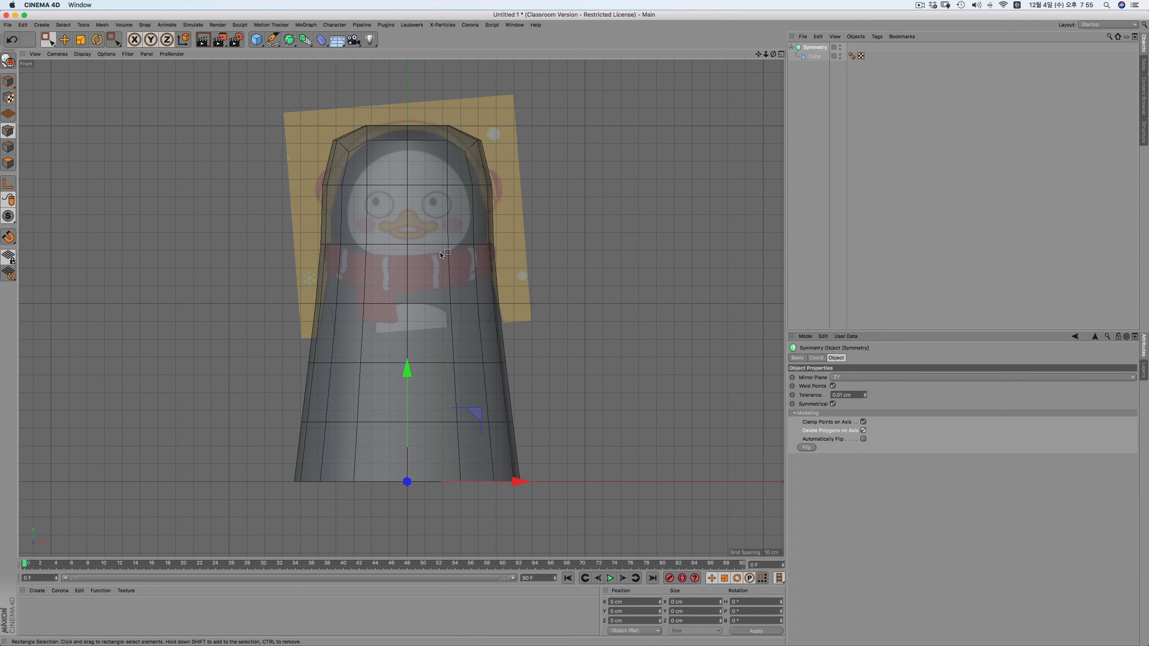
scroll(401, 147, up, 5)
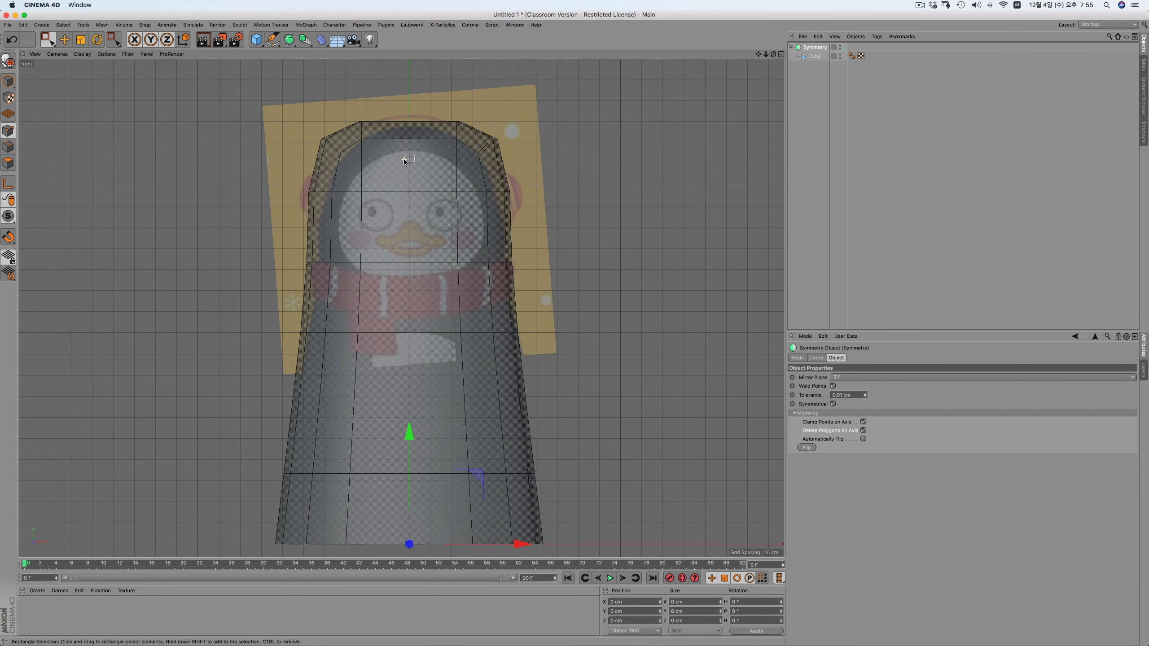
Select the Cube's row of points just above the scarf and move it down to Y 26.73 cm
click(810, 57)
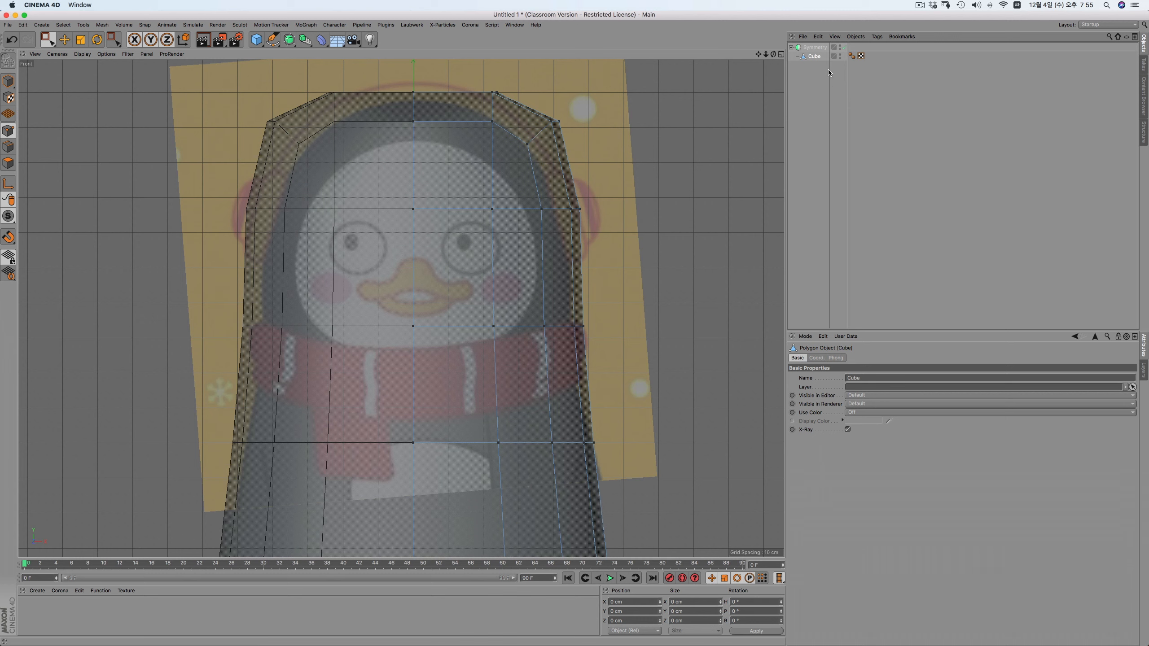
click(814, 47)
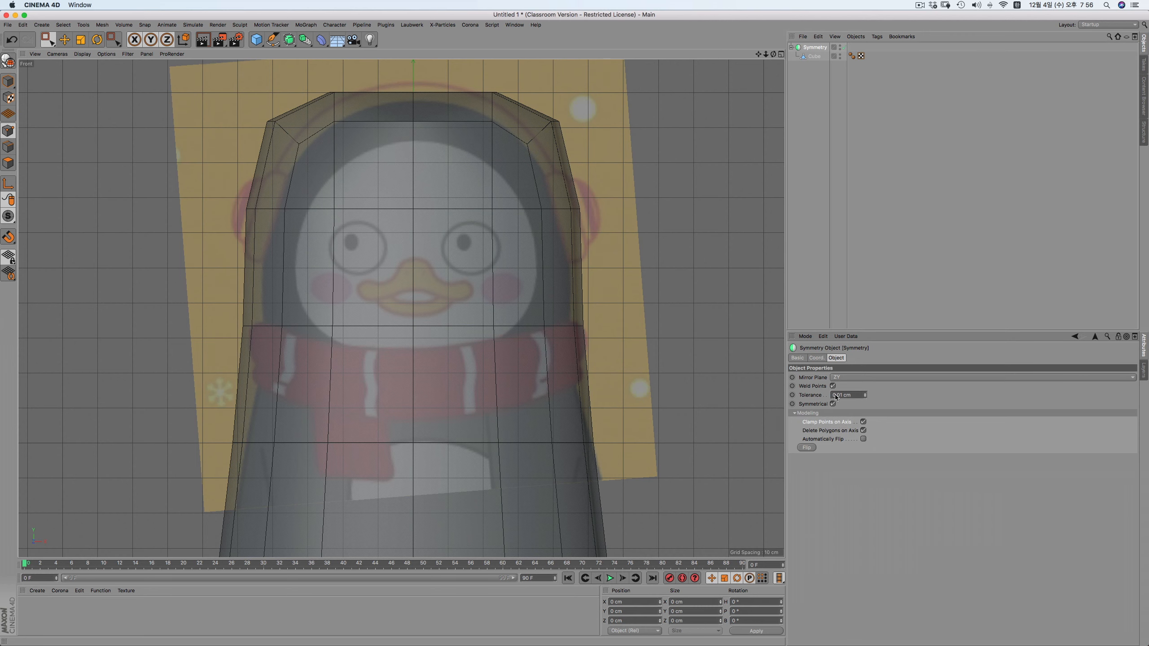
click(814, 56)
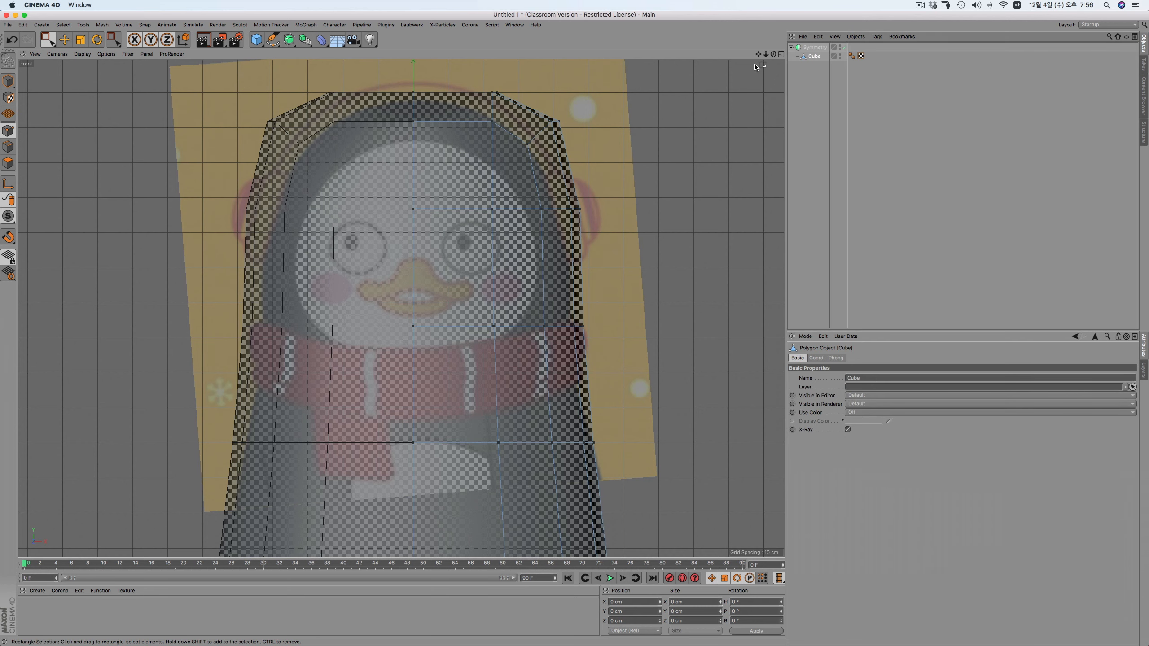
alt+middle_drag(410, 294, 391, 309)
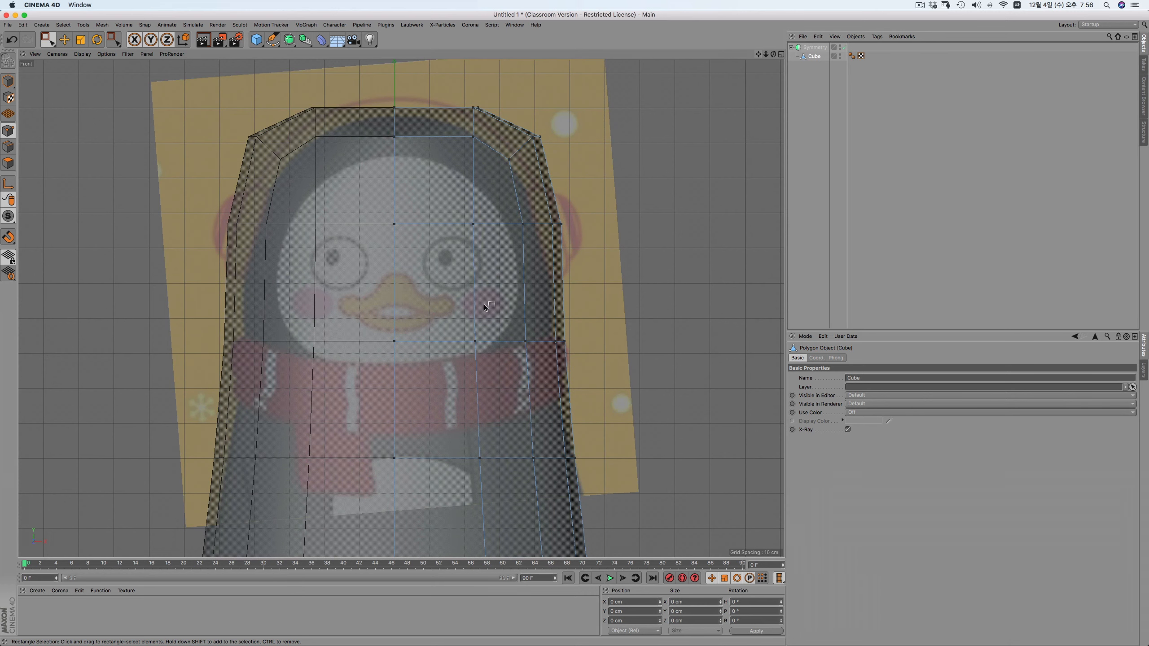
drag(138, 300, 655, 383)
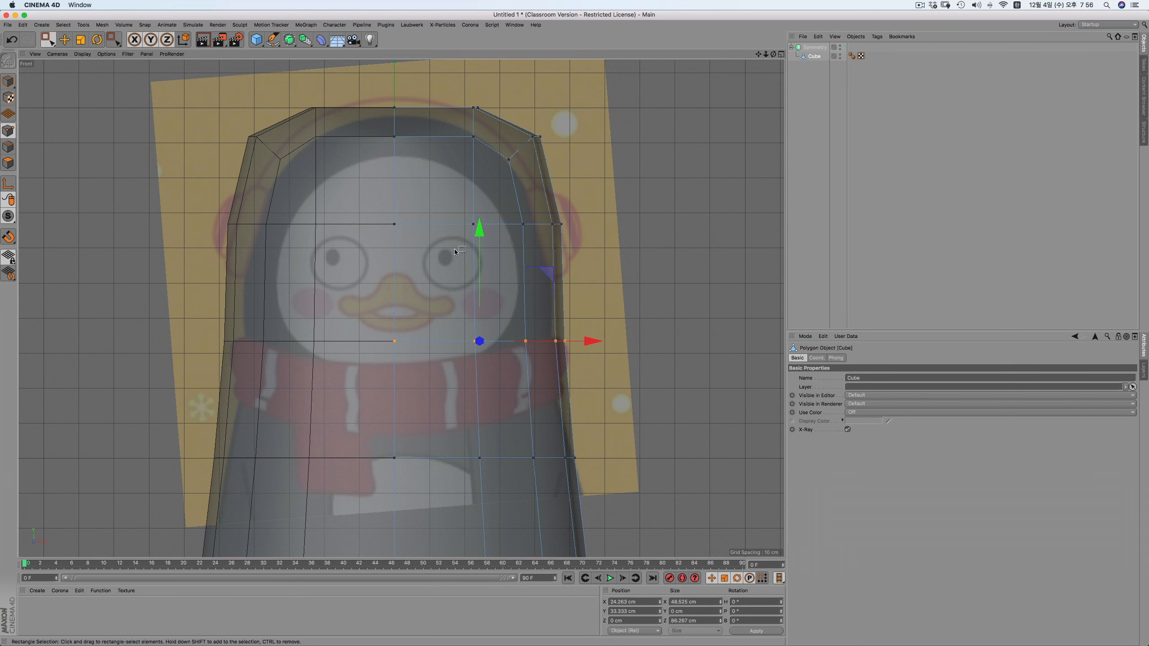
click(64, 40)
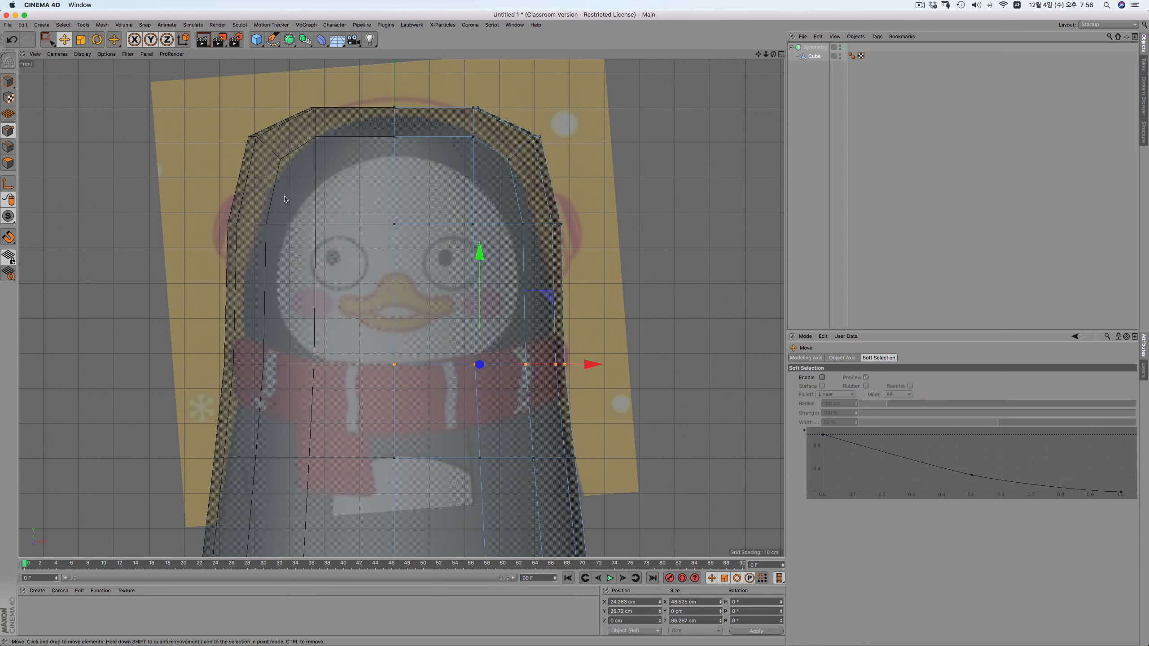
drag(479, 247, 676, 305)
key(super+z)
key(0)
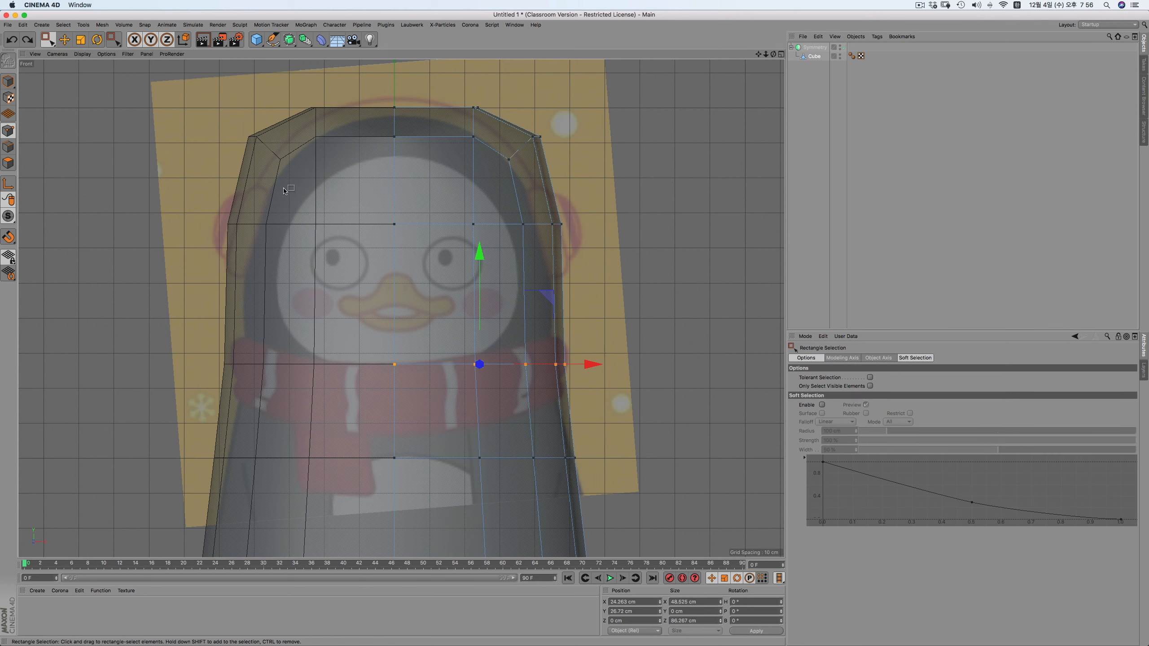
Select the next row of points up and lower it to eye level at about Y 56.74 cm
drag(479, 120, 480, 155)
key(e)
key(0)
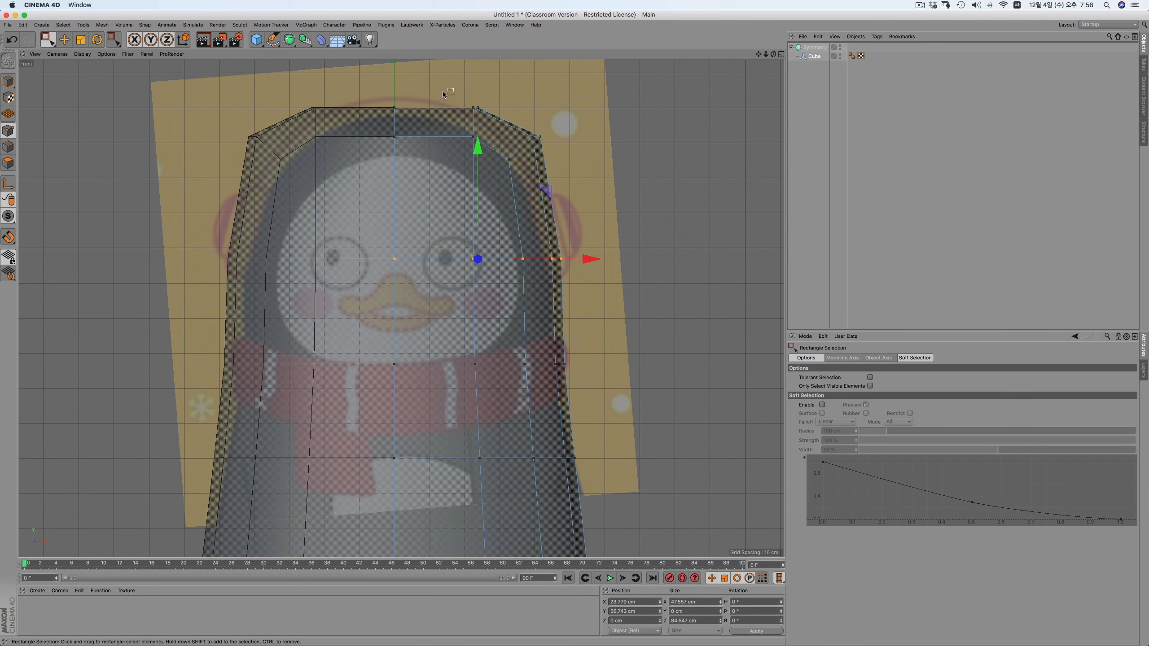
Lower the outer top points, then the upper corner points to about X 35.9 and Y 77.7 cm, rounding the crown
drag(457, 92, 554, 174)
drag(506, 66, 507, 92)
drag(567, 132, 499, 205)
drag(590, 99, 589, 111)
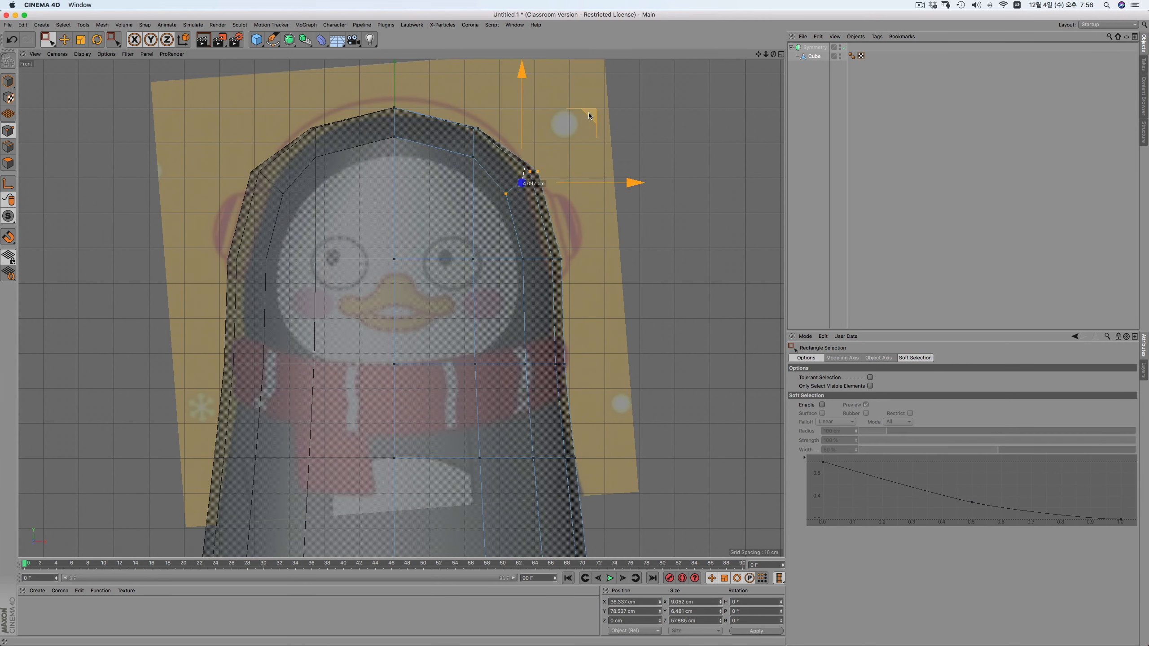
key(e)
drag(522, 187, 552, 141)
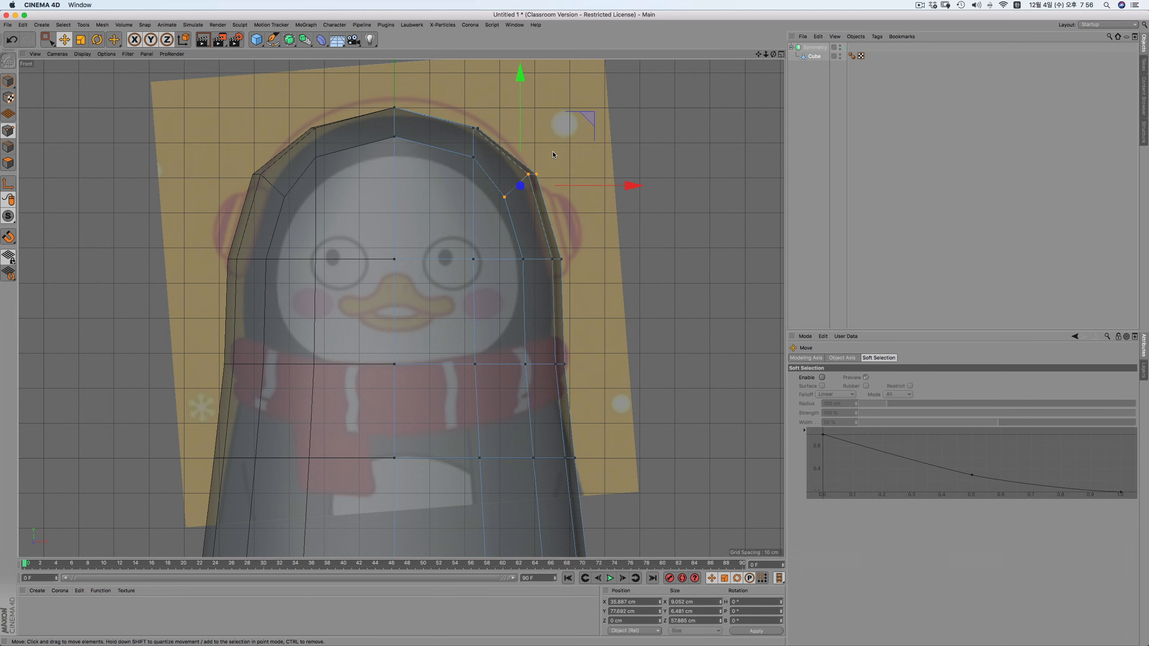
Select the outermost upper corner points and move them slightly down and inward to follow the head outline
key(0)
drag(511, 204, 563, 147)
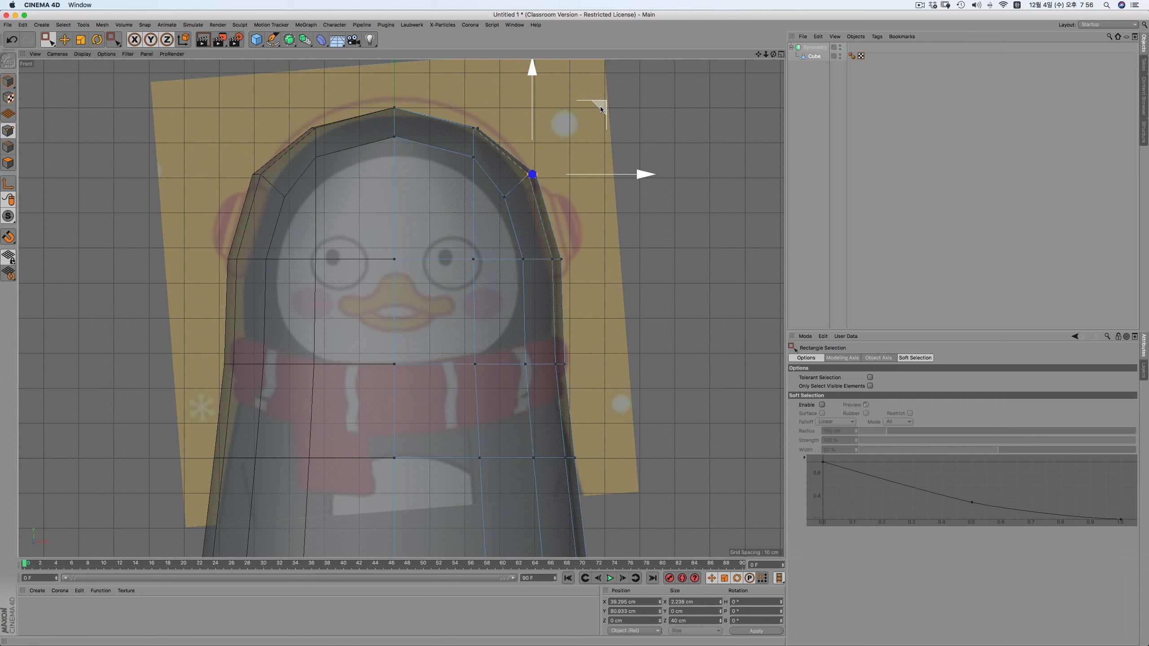
key(e)
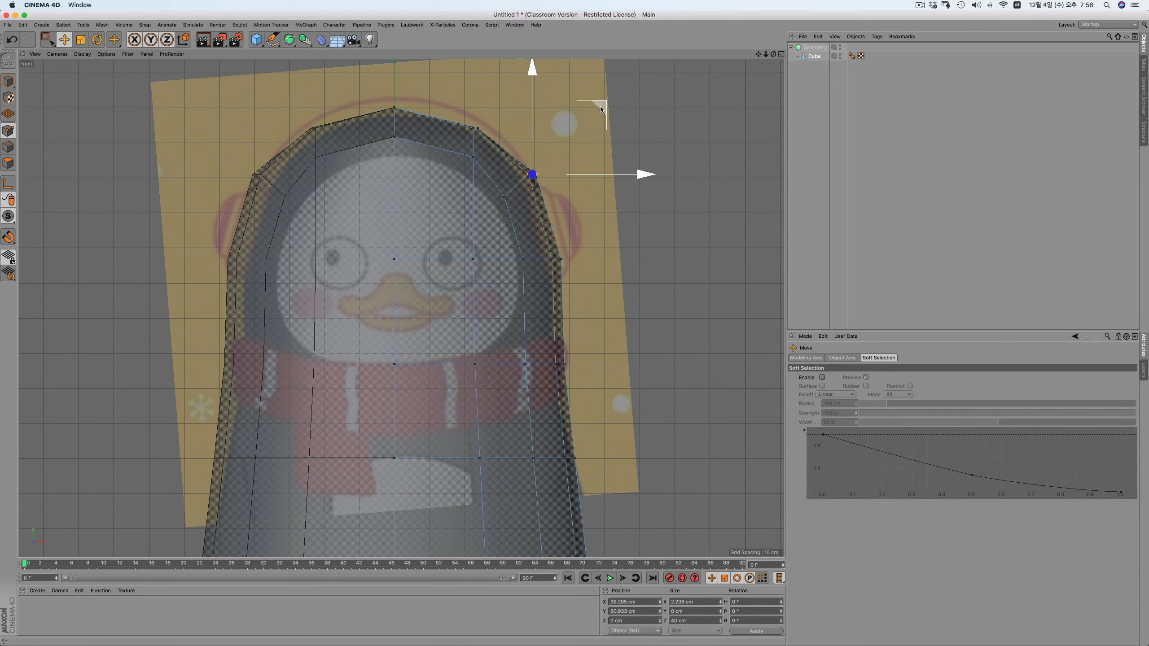
key(0)
key(e)
drag(599, 106, 596, 114)
Select the side points at eye level and move them slightly inward to about X 41.5 cm
key(0)
click(551, 259)
drag(621, 261, 625, 261)
drag(509, 253, 601, 279)
key(ctrl+z)
key(0)
key(e)
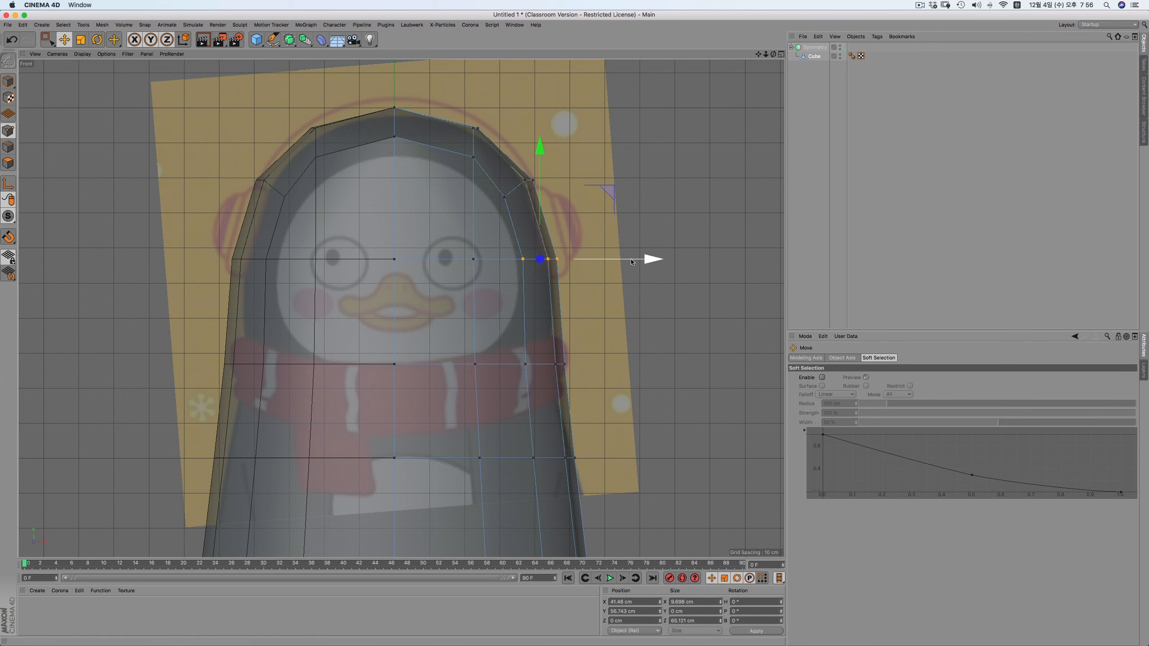
Select the full row of points at the top of the scarf and restrict scaling to the X and Z axes
click(606, 391)
scroll(606, 392, down, 4)
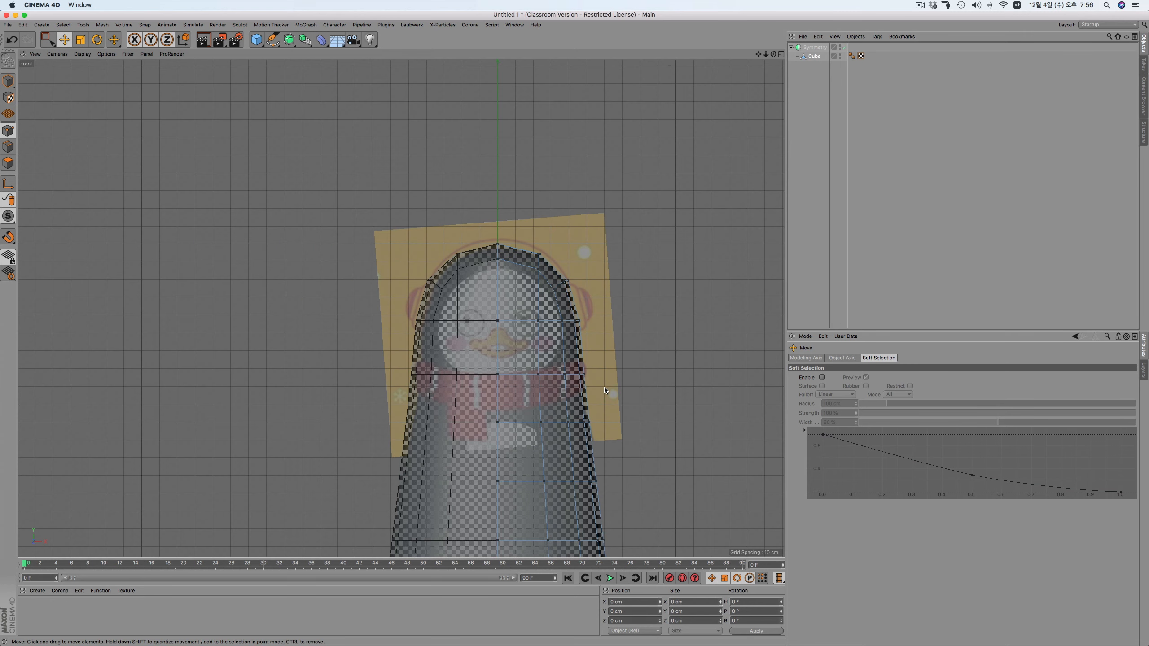
scroll(604, 387, up, 2)
key(0)
drag(416, 349, 580, 385)
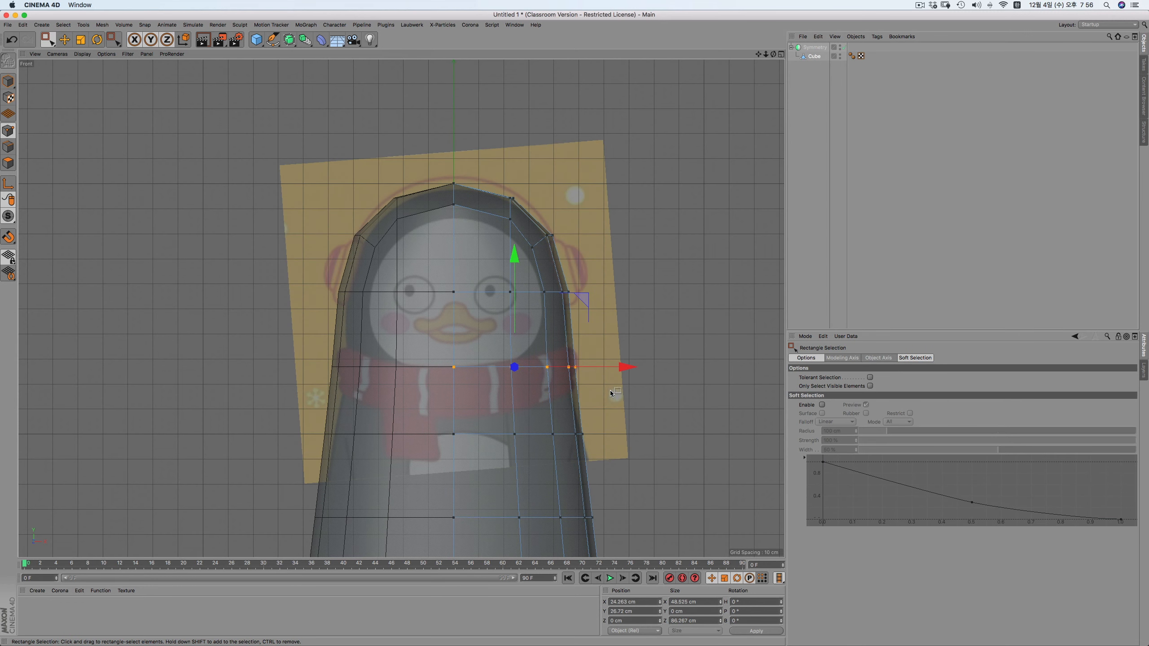
key(e)
click(81, 39)
click(151, 39)
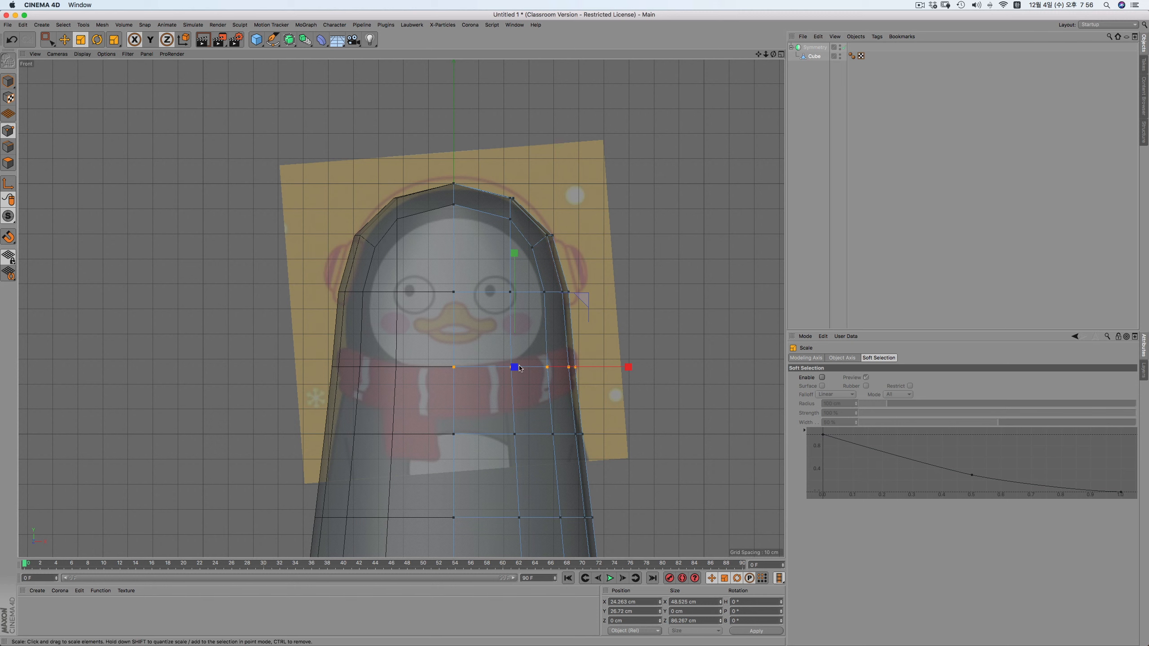
Try scaling the scarf-level row inward with Clamp Points on Axis enabled, and undo the change
drag(601, 347, 573, 352)
click(814, 47)
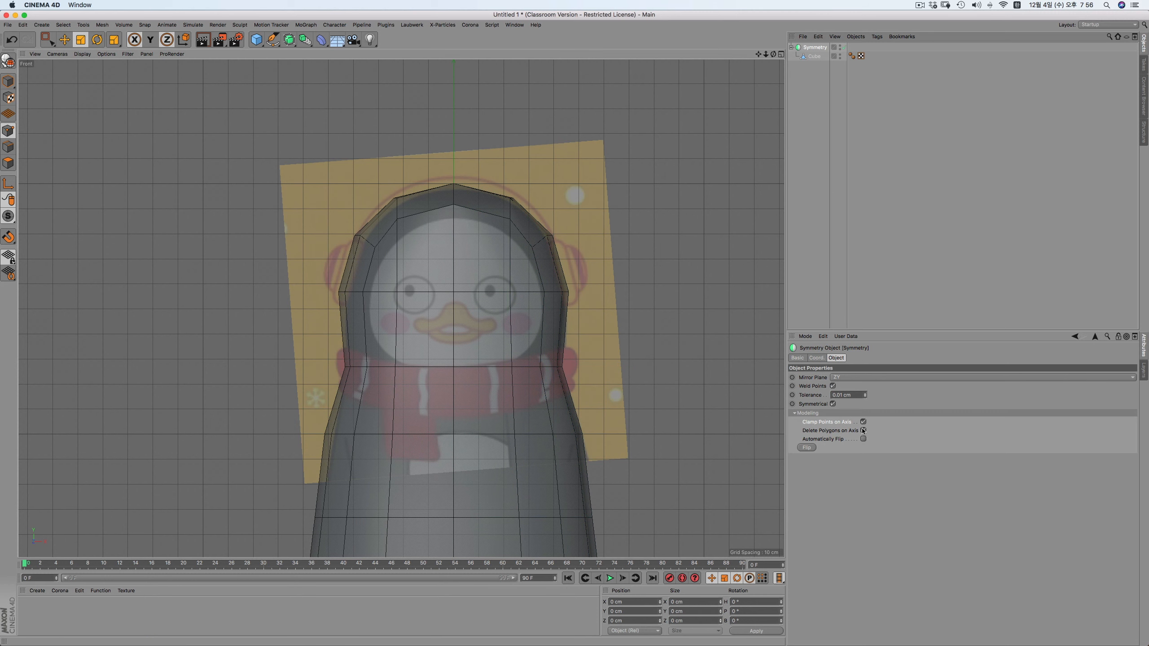
key(super+z)
key(super+shift+z)
key(super+z)
key(super+z)
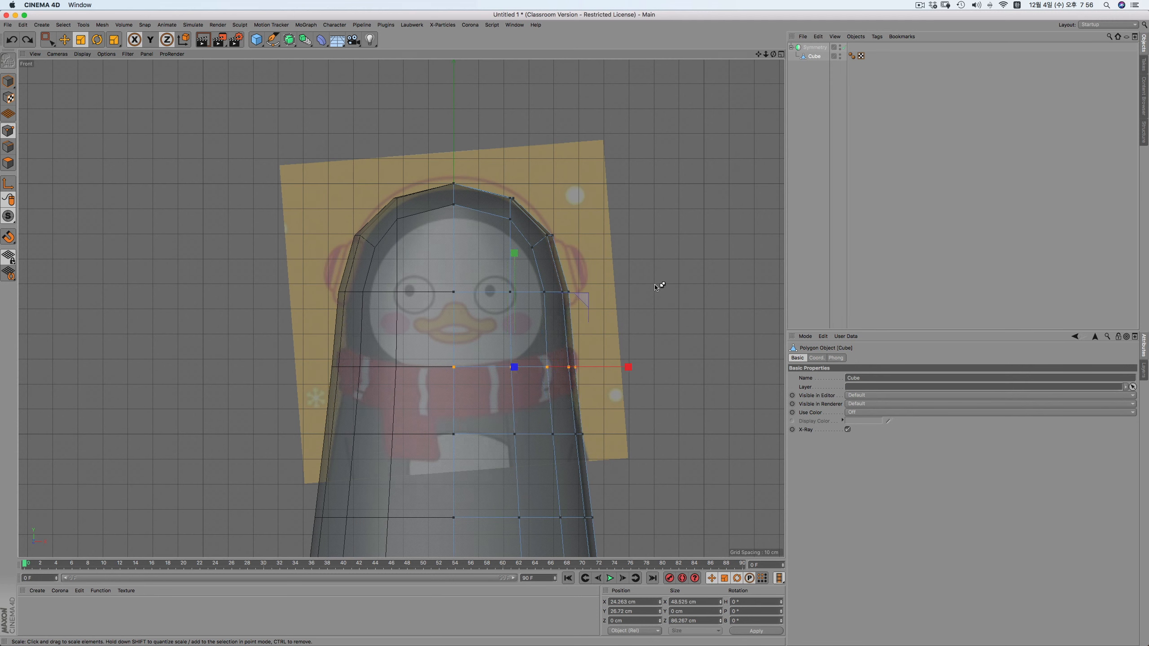
Test scaling the scarf-level row inward with Clamp Points on Axis off, undo the scale and turn the option back on
click(812, 48)
click(863, 422)
click(813, 56)
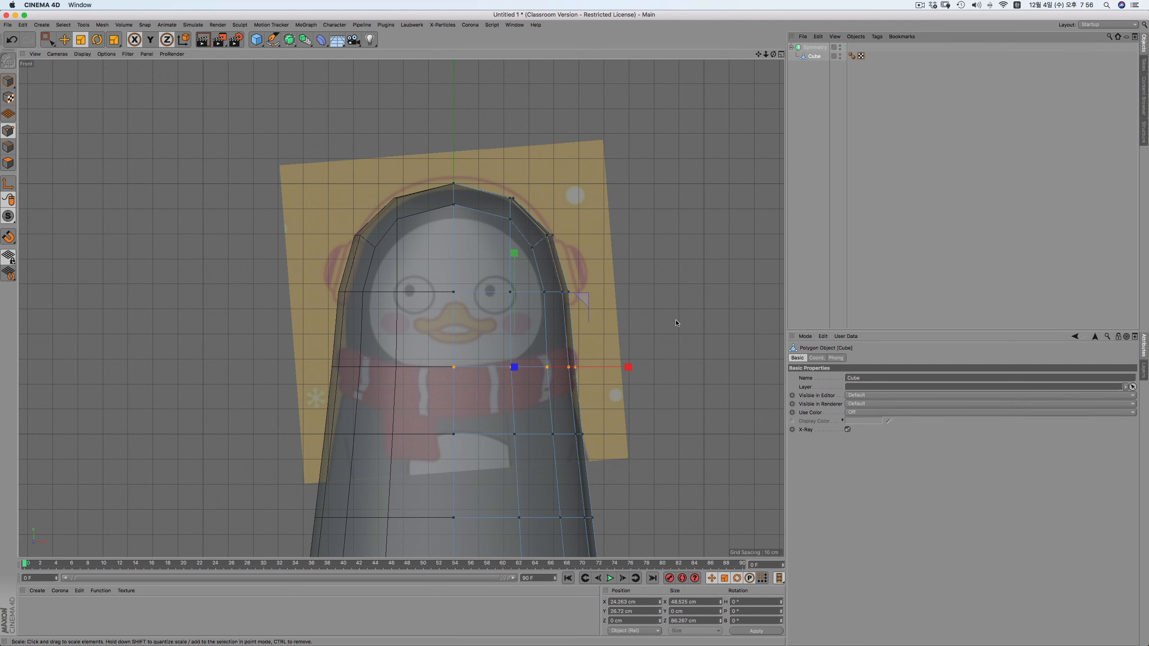
drag(676, 323, 514, 367)
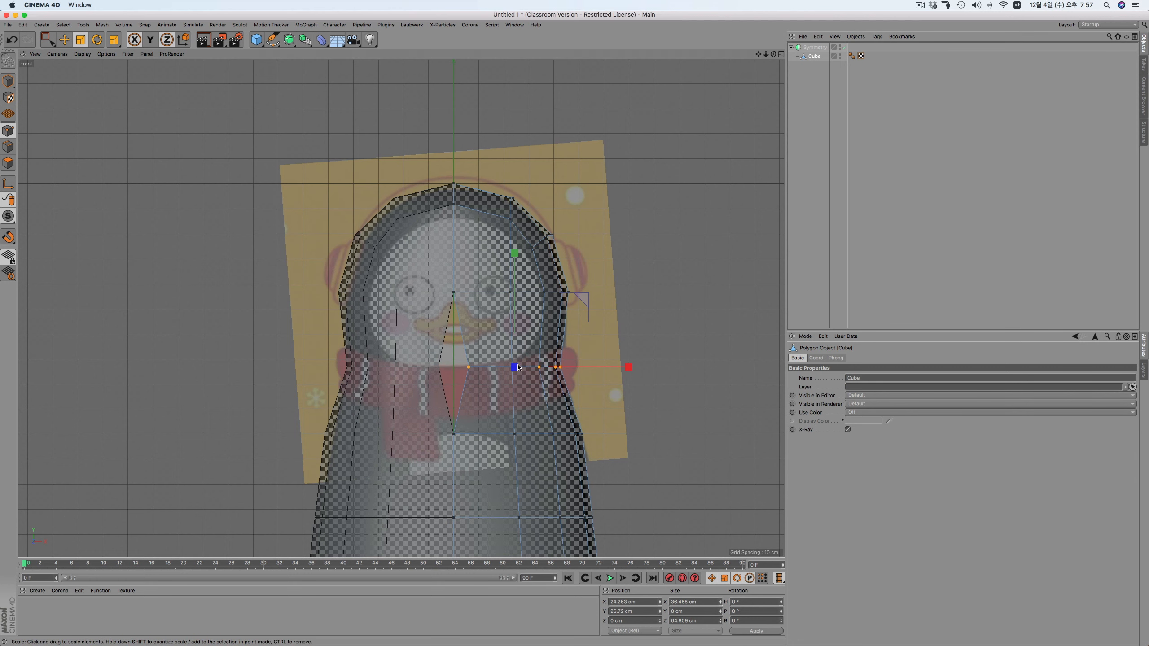
key(super+z)
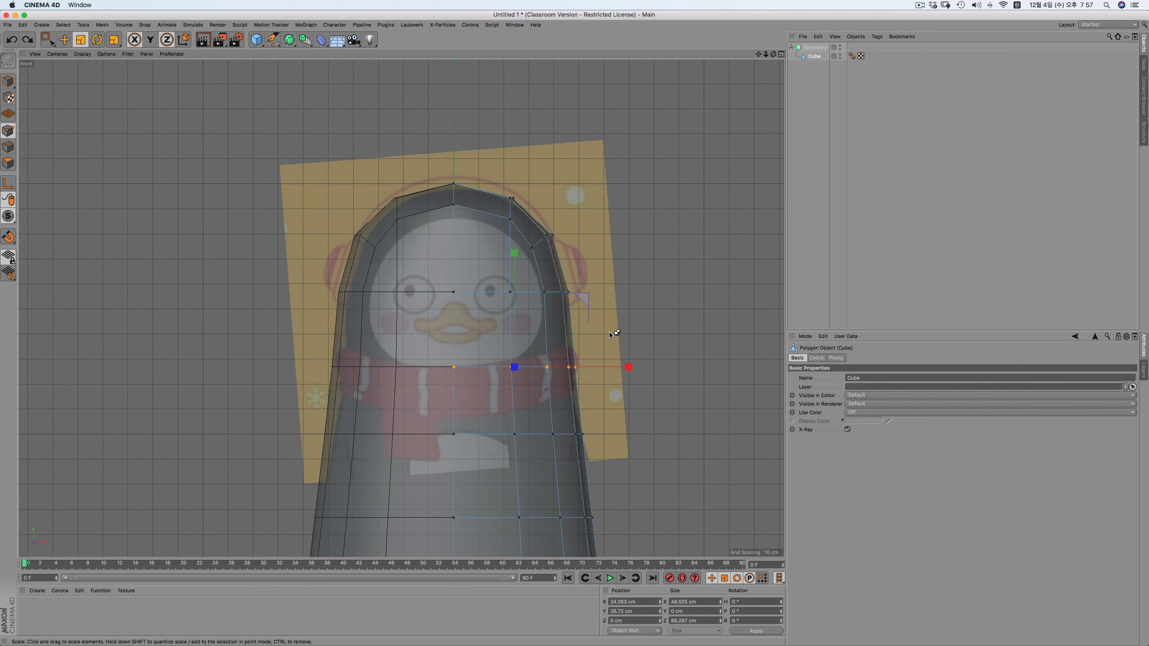
click(810, 47)
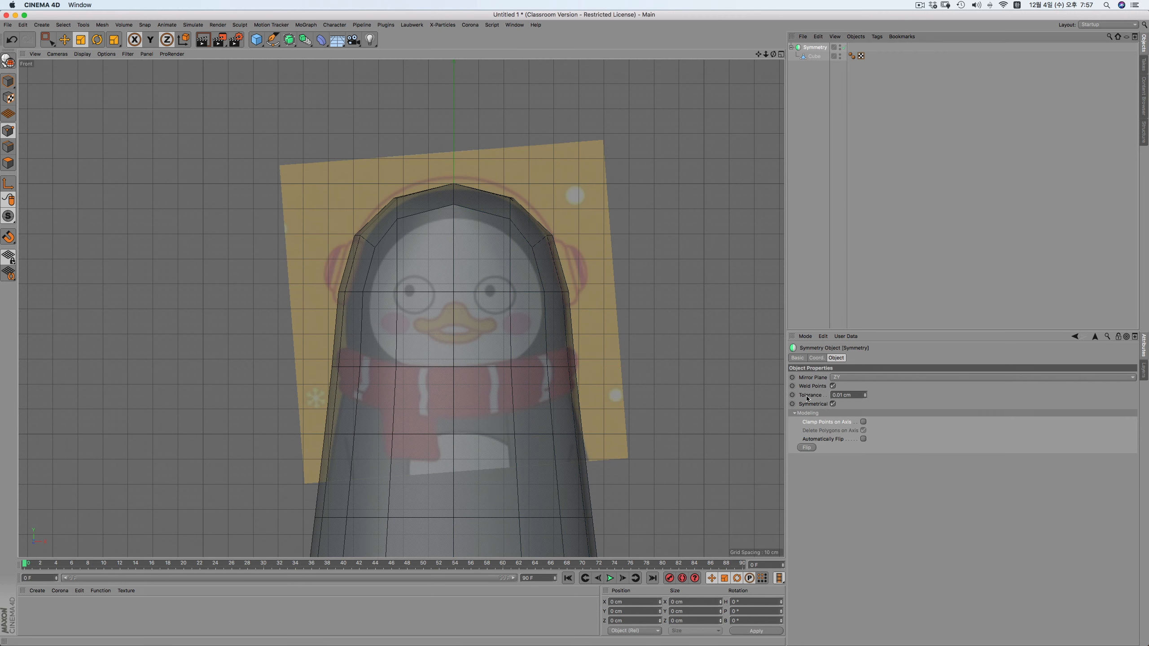
click(862, 422)
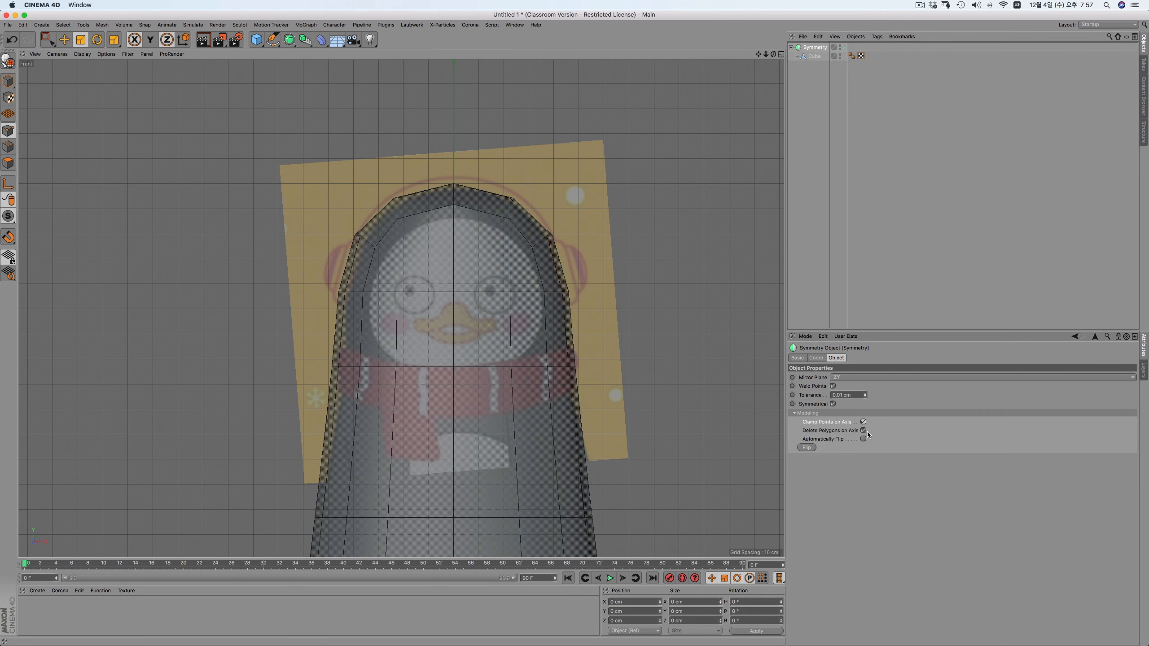
click(816, 56)
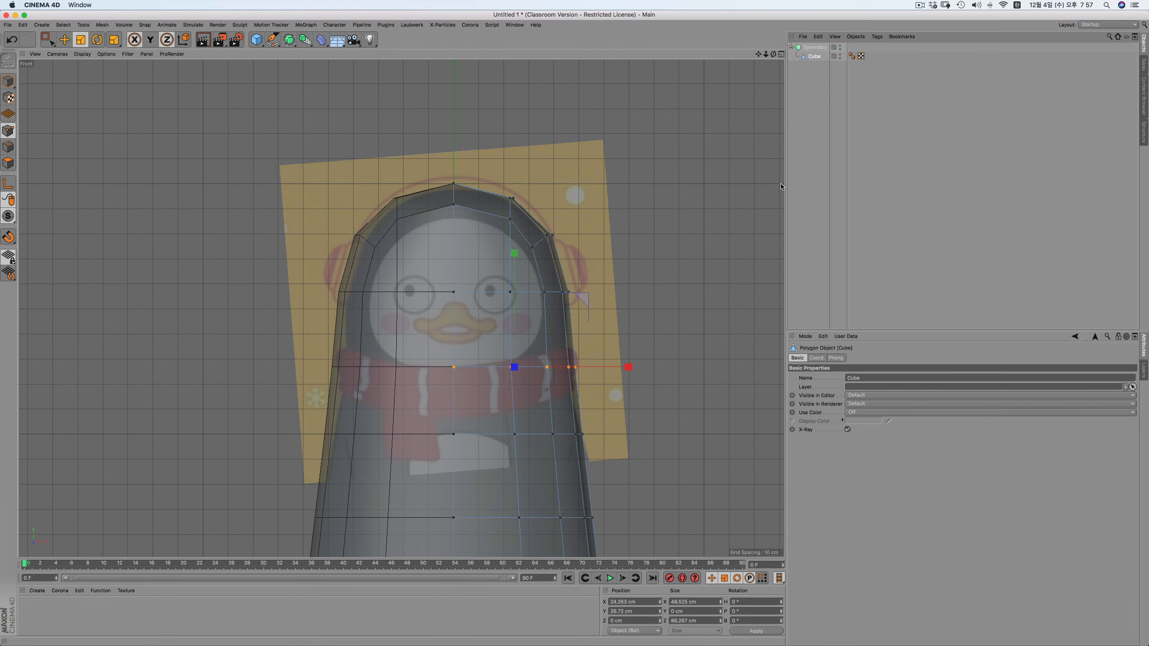
Scale the scarf-level row inward to about 86% in X and Z, and scale all head points above it slightly inward
drag(717, 335, 682, 345)
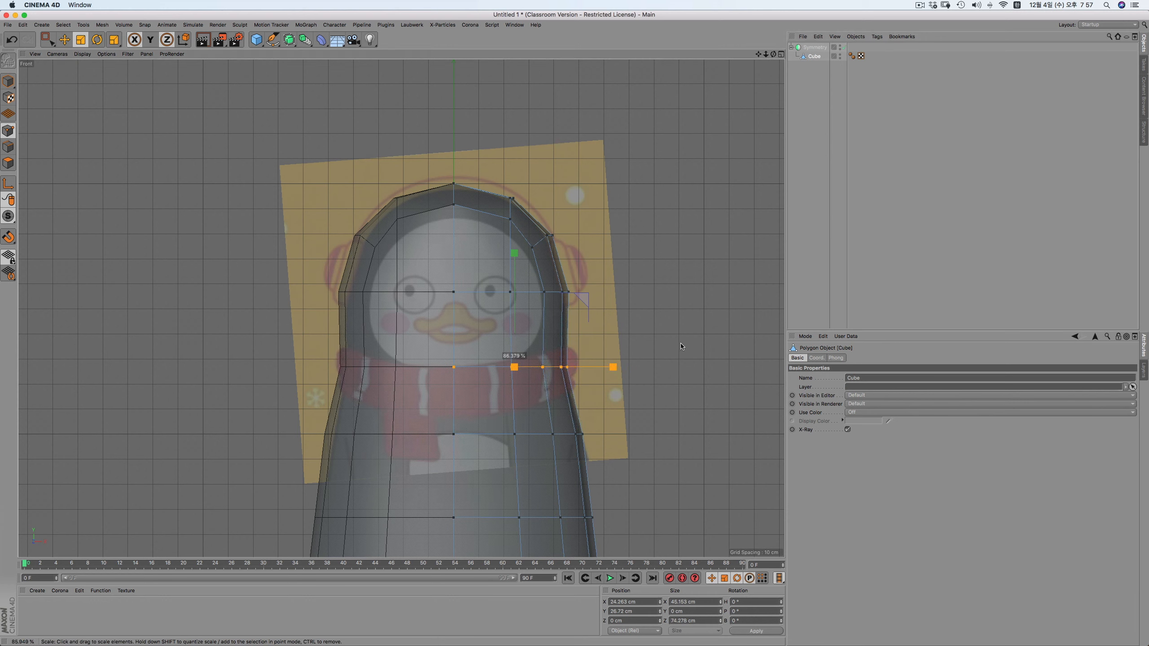
key(0)
drag(397, 174, 650, 339)
key(t)
drag(707, 264, 669, 275)
key(0)
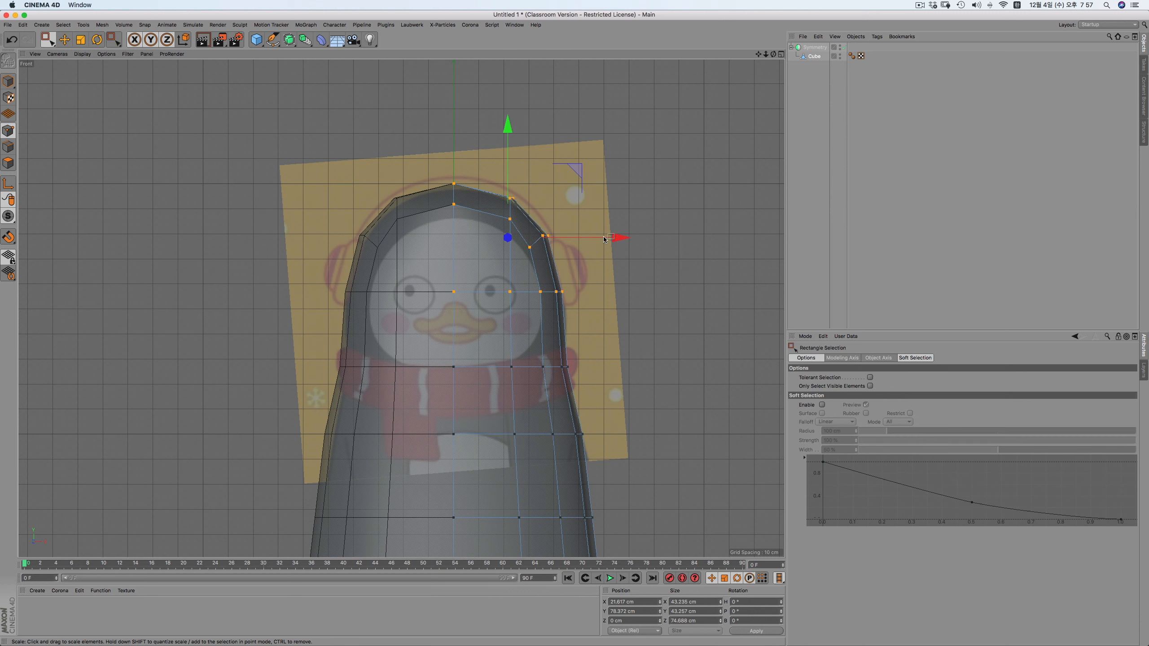
Select the group of points on the shoulder of the head dome and nudge them vertically
drag(490, 177, 553, 254)
drag(527, 120, 527, 122)
scroll(608, 431, down, 2)
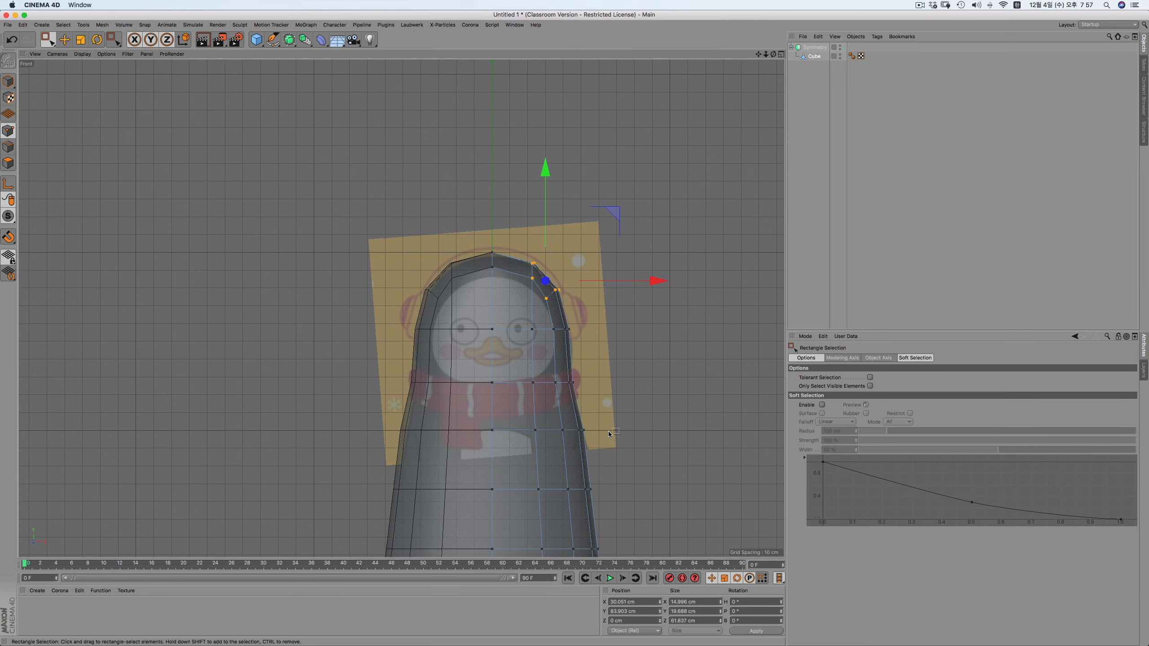
Scale the bottom row of points inward to about 56 cm in X, with the modeling axis X set to -100%
alt+middle_drag(610, 430, 609, 274)
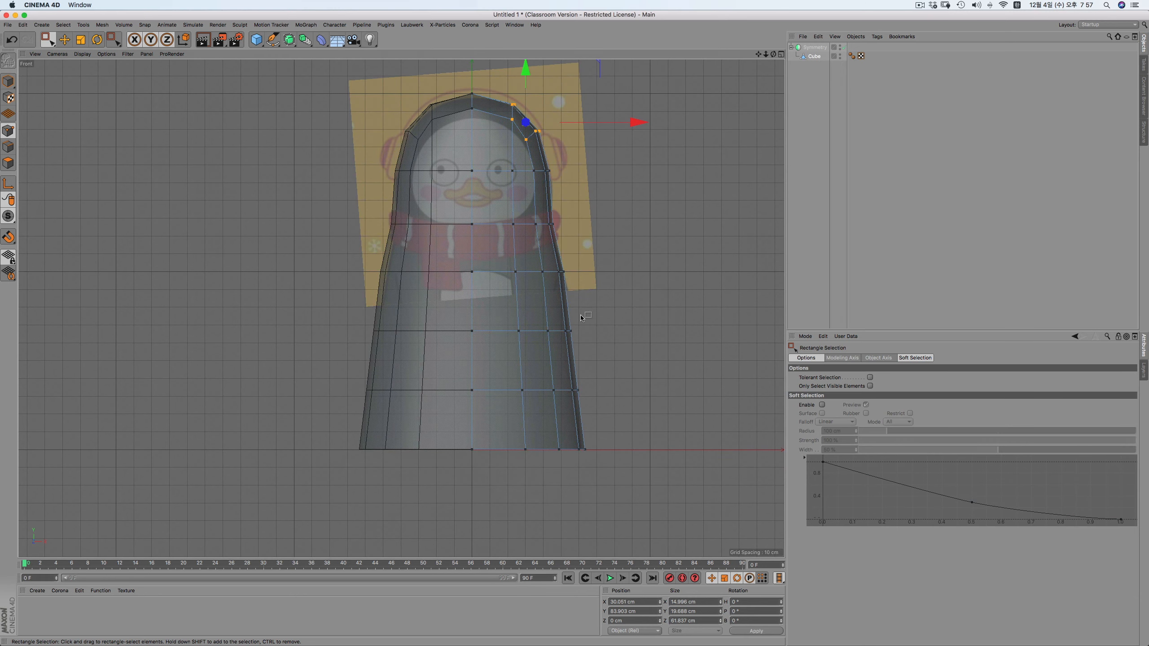
key(t)
key(0)
drag(444, 434, 652, 498)
key(t)
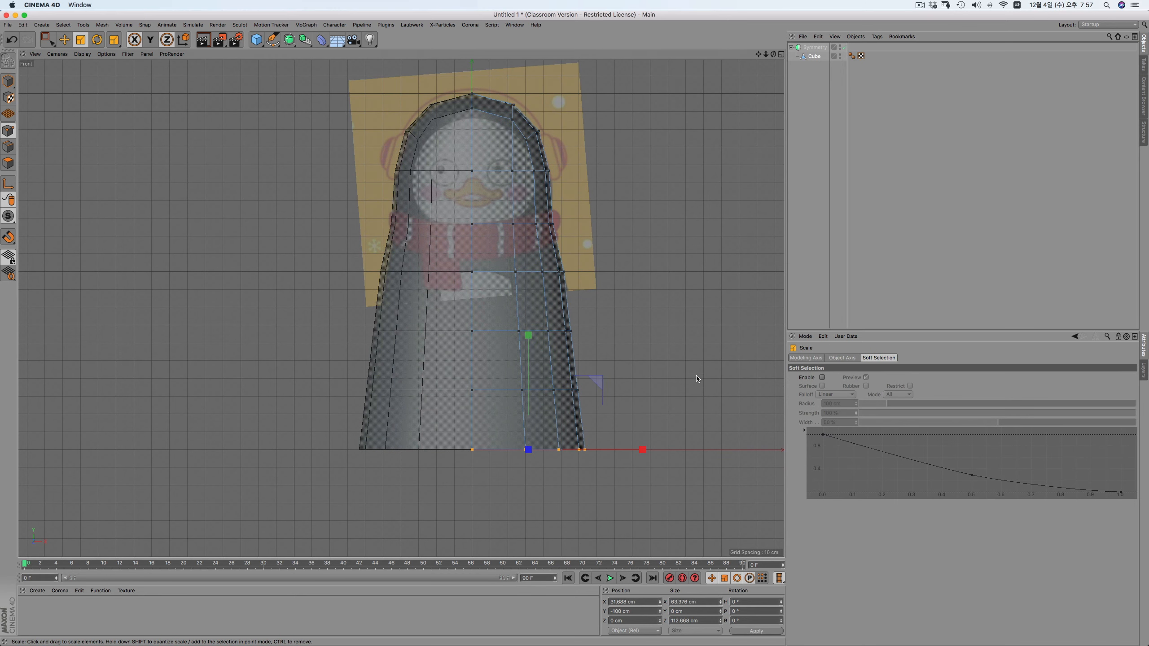
drag(696, 378, 628, 404)
key(super+z)
click(808, 360)
click(150, 39)
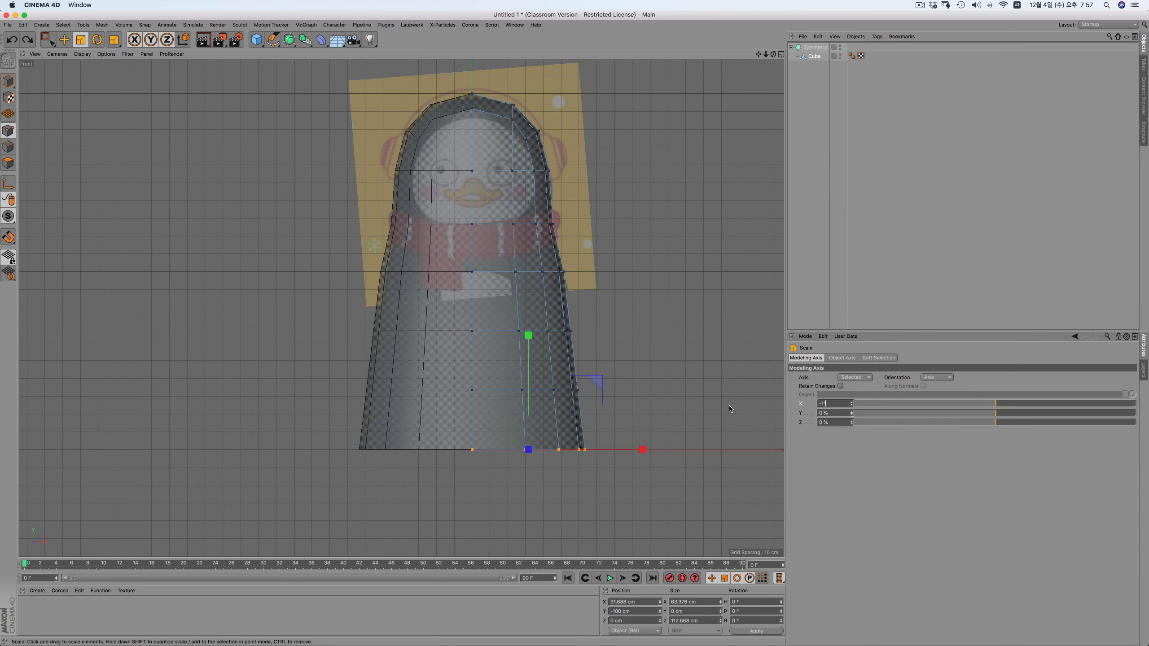
text(00)
key(Return)
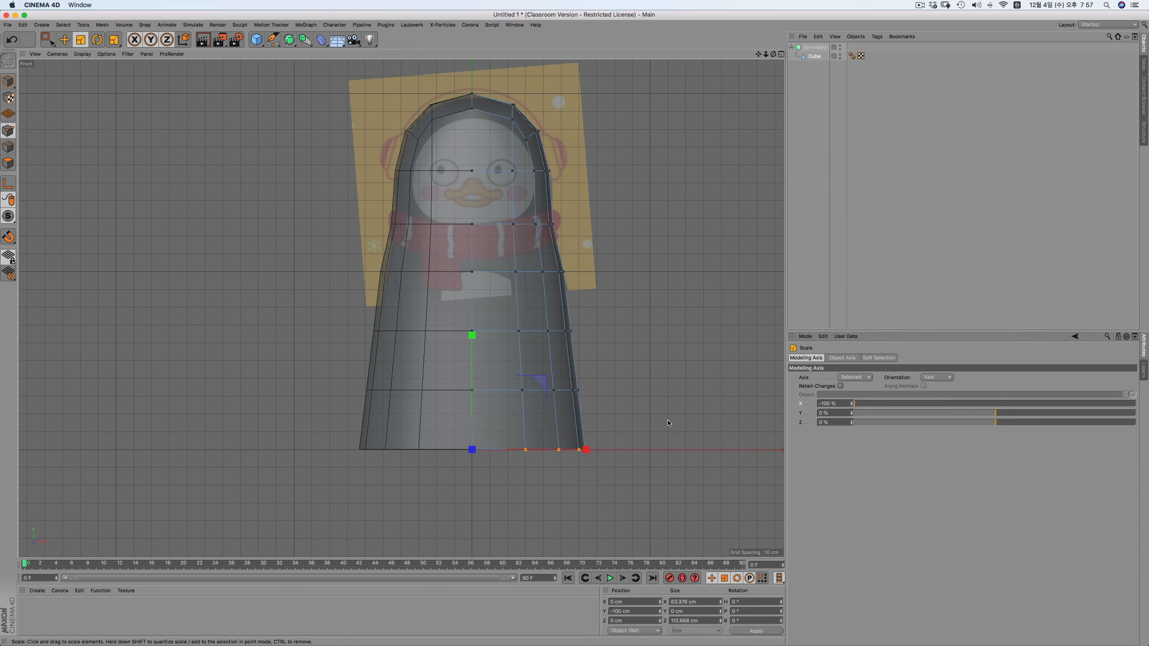
drag(668, 423, 631, 438)
Scale each of the three body rows above the base slightly outward to round the torso
key(0)
drag(435, 374, 625, 410)
key(space)
key(space)
key(space)
drag(422, 317, 656, 331)
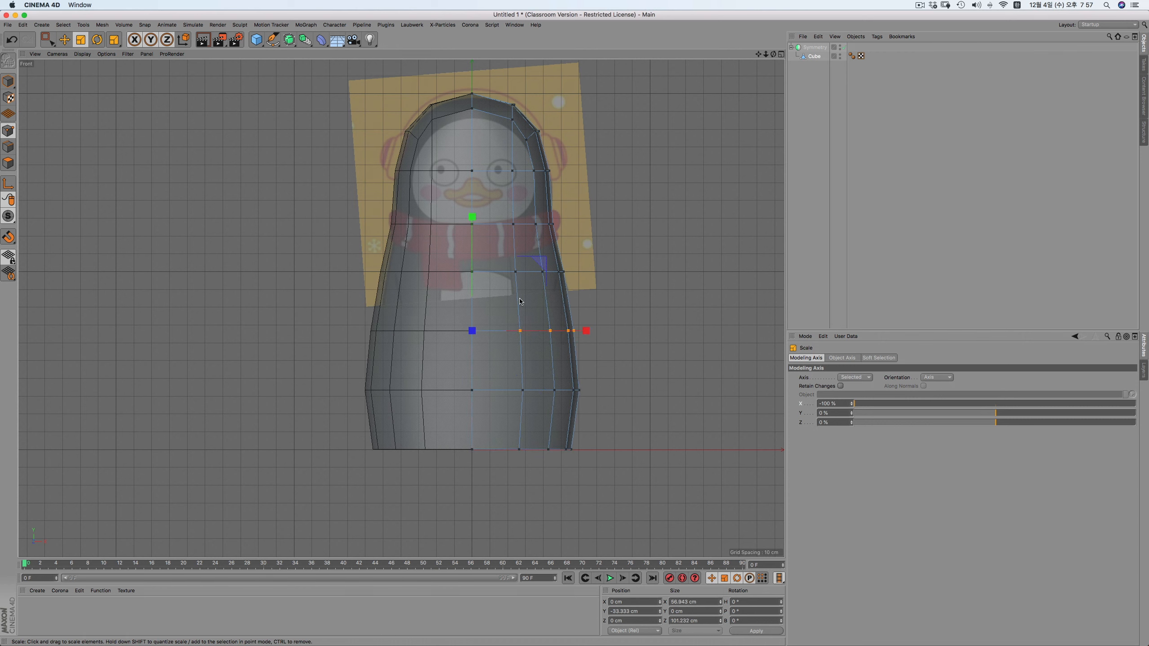
key(space)
drag(442, 257, 593, 295)
key(space)
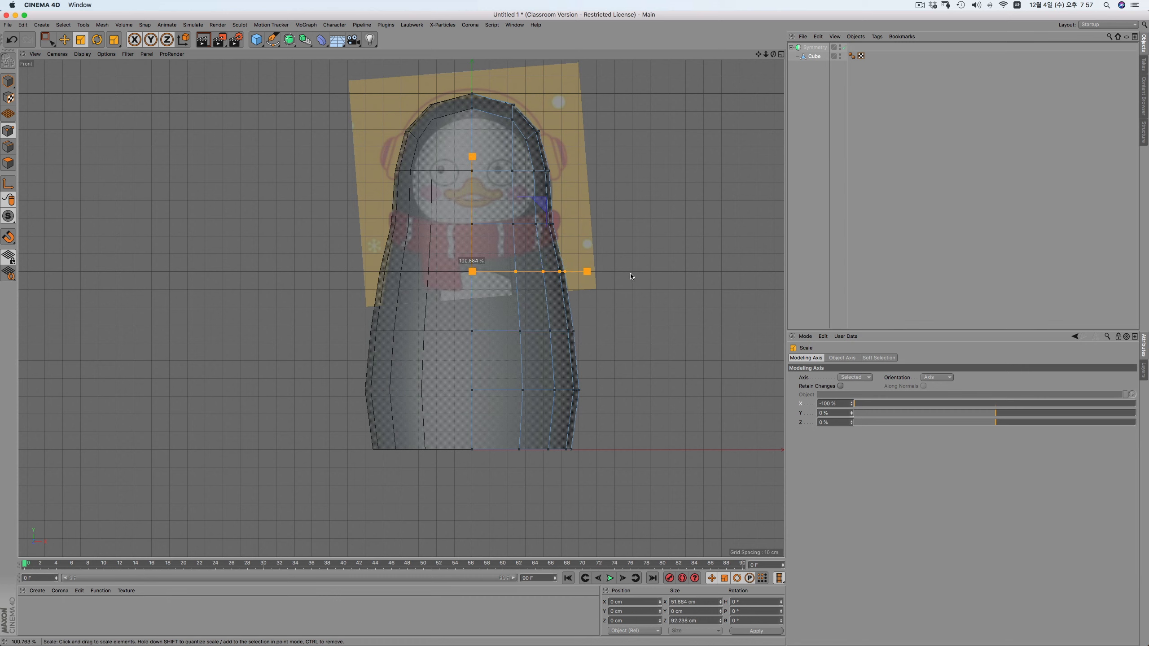
Scale the bottom row of points and the row directly above it slightly further inward
key(space)
drag(455, 436, 663, 493)
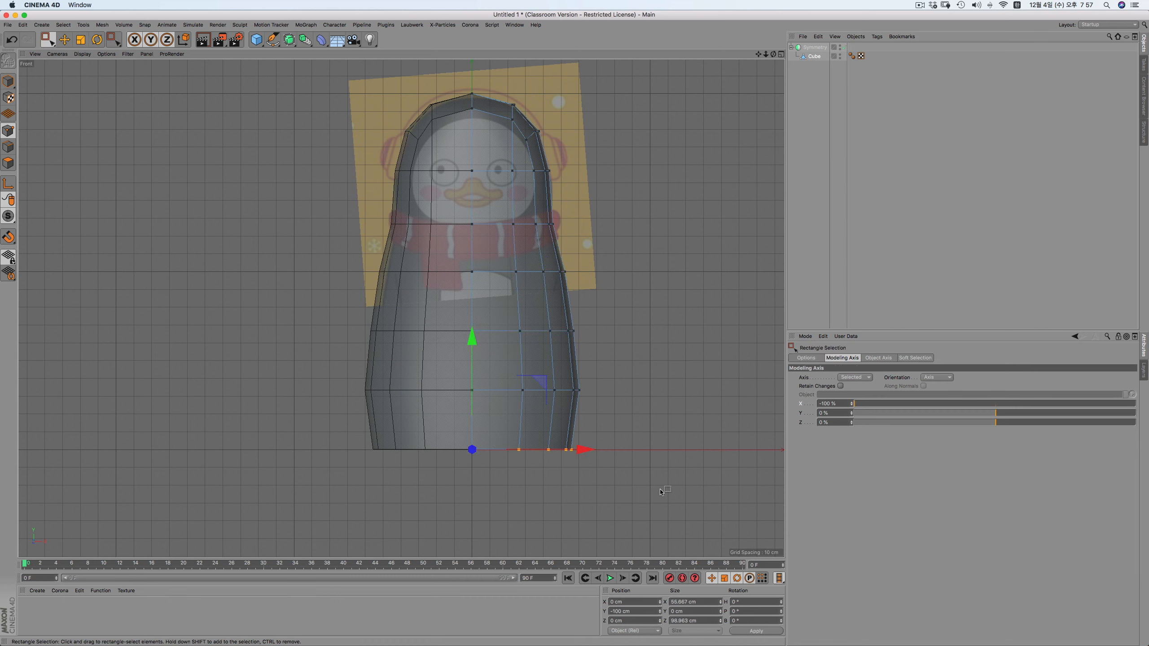
key(space)
drag(684, 424, 676, 426)
key(space)
drag(444, 373, 570, 401)
key(space)
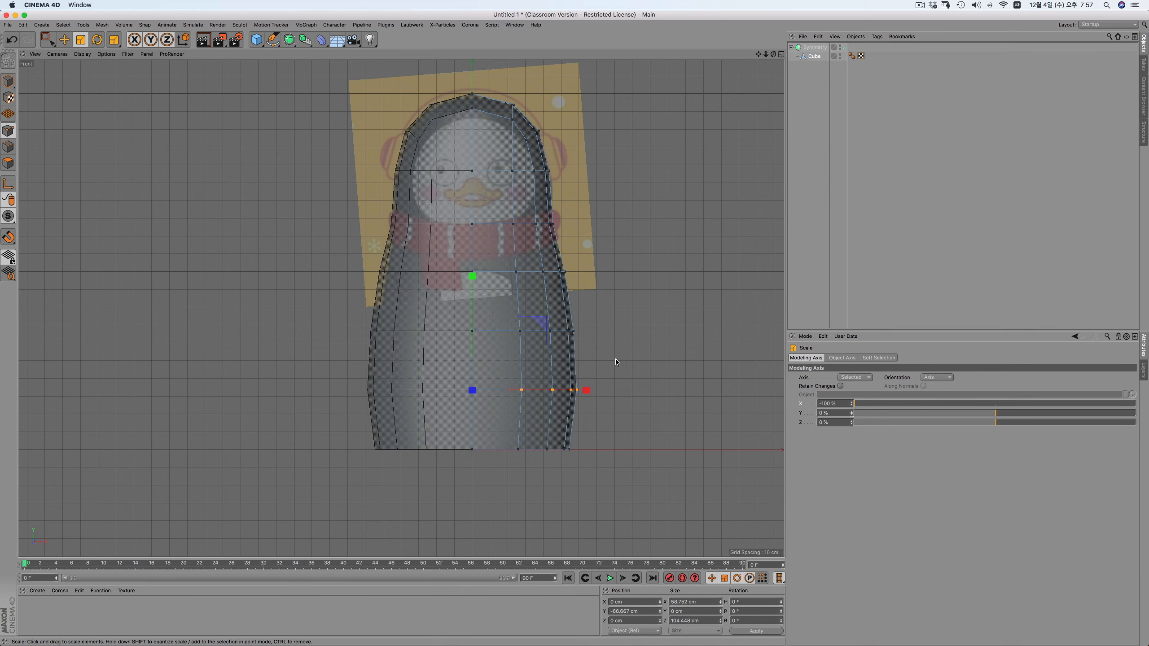
In the right side view, raise the centre column of head points by about 2 cm
key(F1)
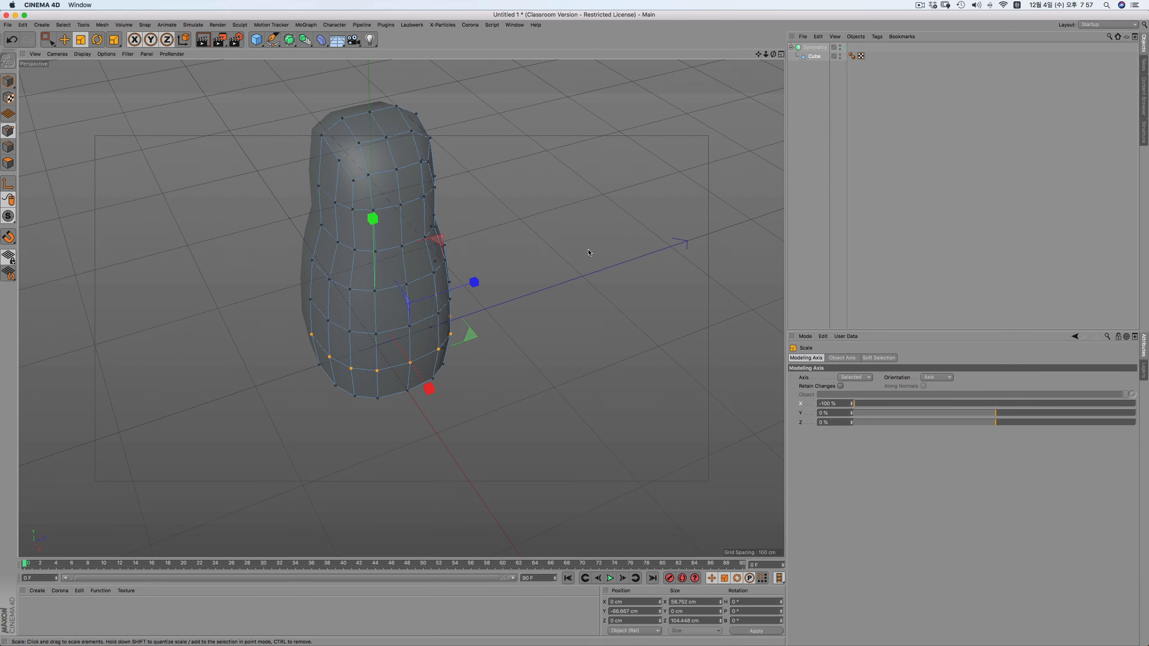
key(F3)
alt+right_drag(538, 126, 466, 119)
key(space)
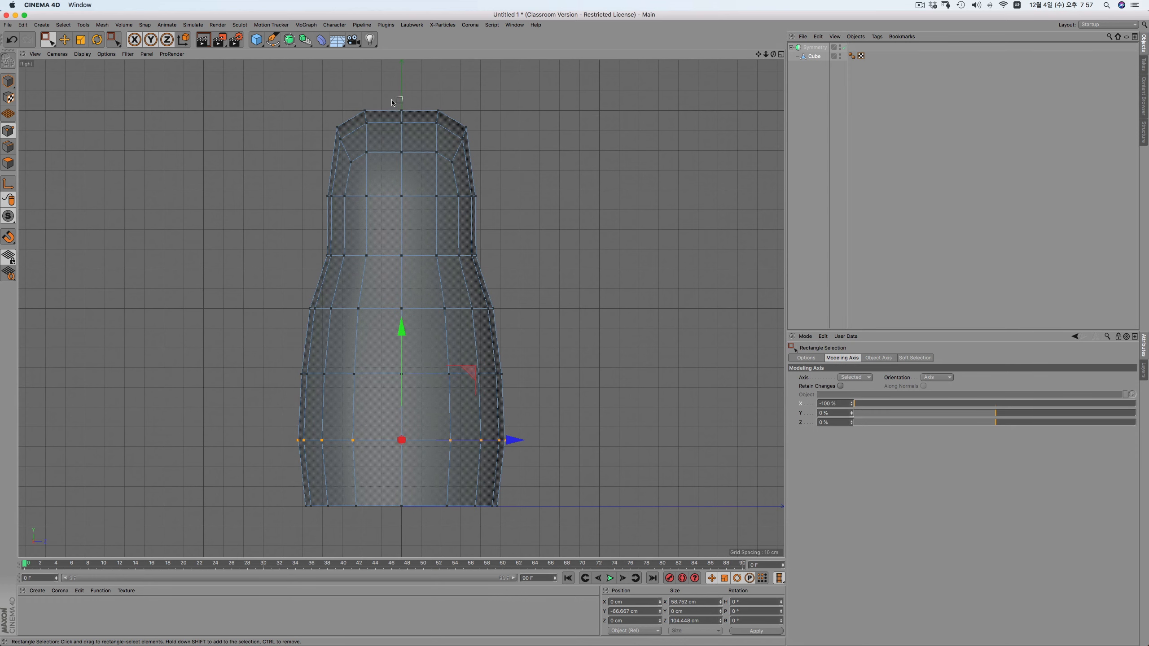
drag(395, 132, 419, 507)
drag(384, 102, 418, 213)
drag(401, 72, 402, 68)
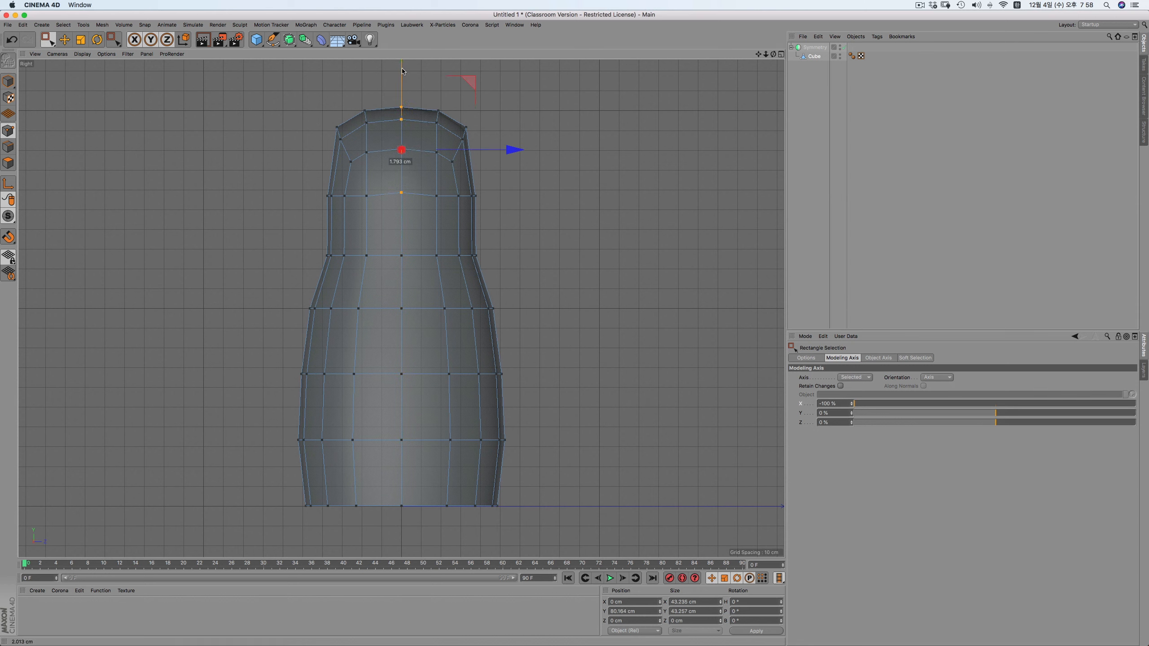
Select the three central columns of head points and raise them slightly
drag(359, 100, 441, 208)
drag(401, 77, 401, 75)
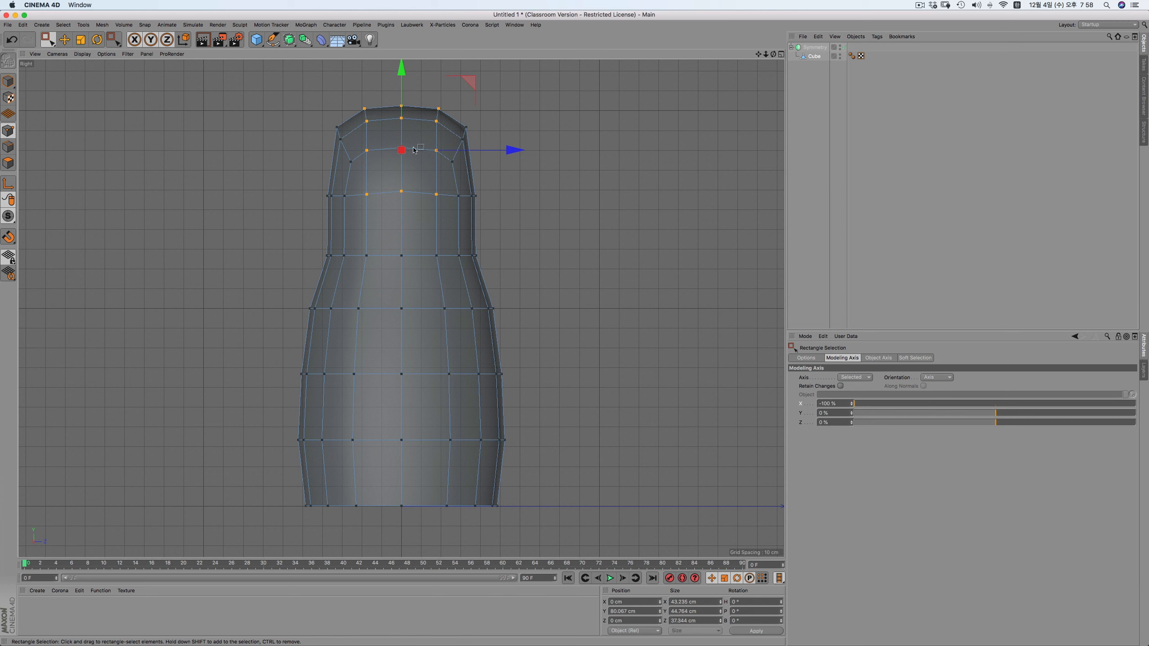
drag(511, 150, 514, 150)
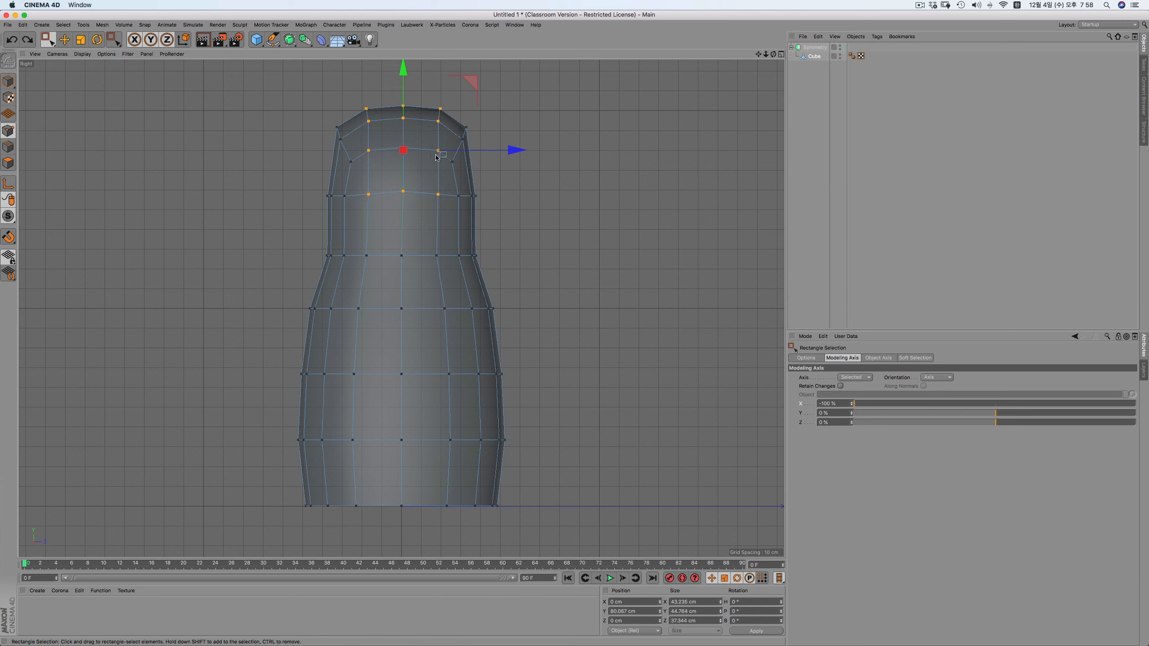
Scale the six central points in the two face-level rows closer together along Z
click(461, 190)
drag(358, 150, 442, 213)
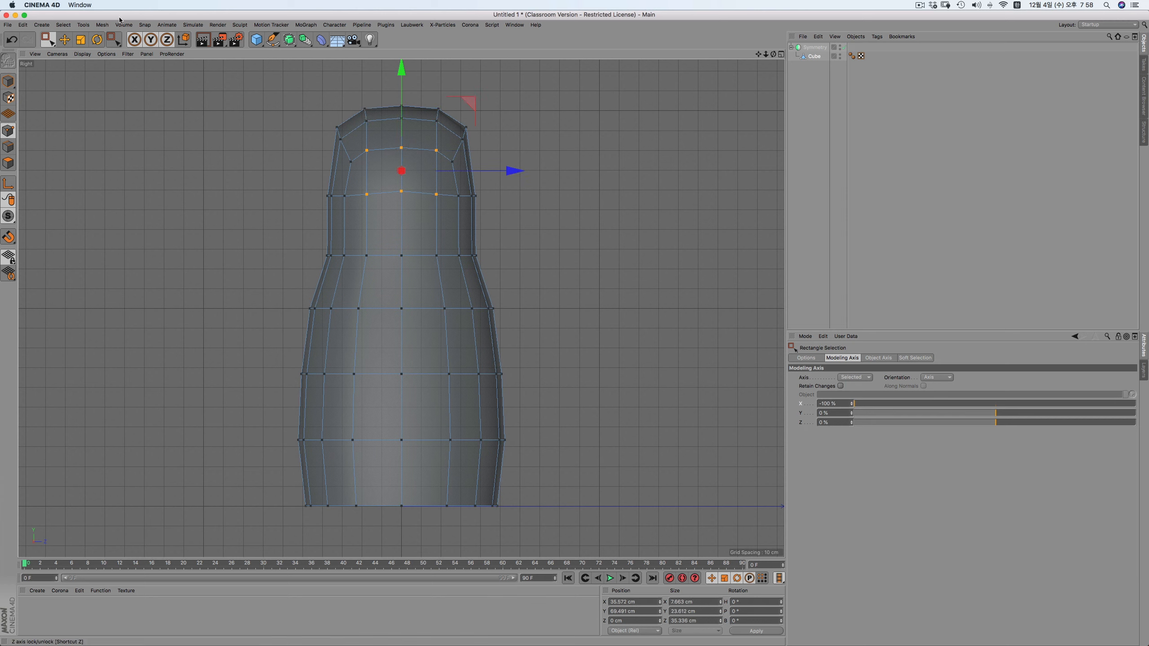
key(t)
drag(515, 171, 500, 172)
Select the centre point of the lower face-level row and lower it slightly to even out the row
click(348, 182)
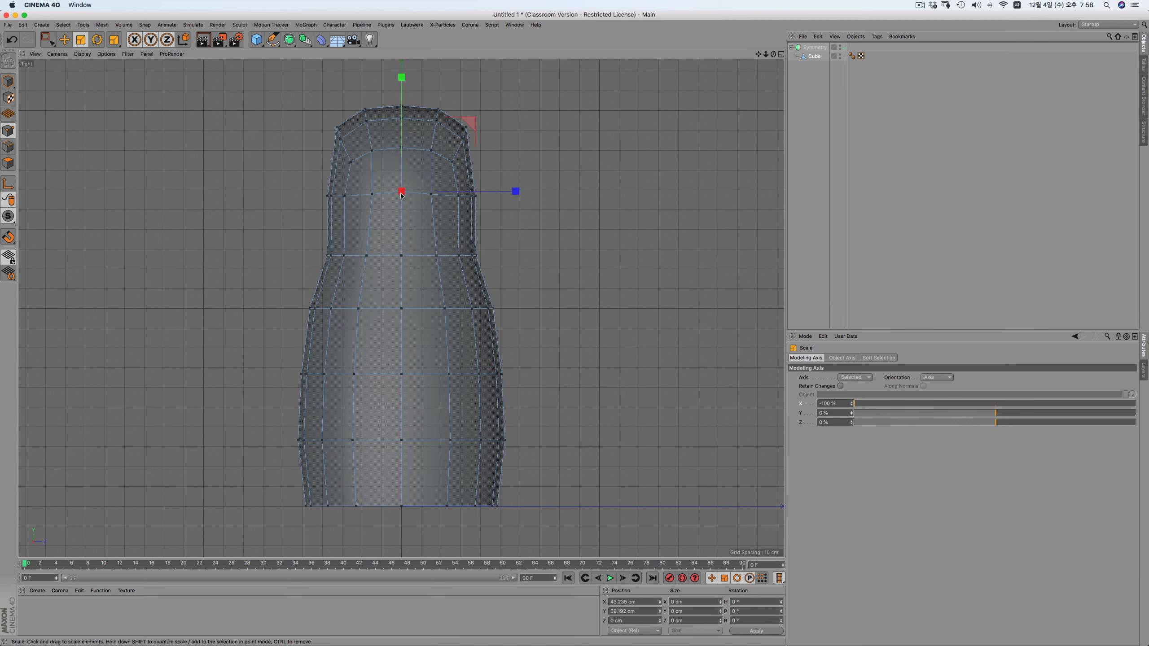
key(0)
drag(391, 166, 416, 206)
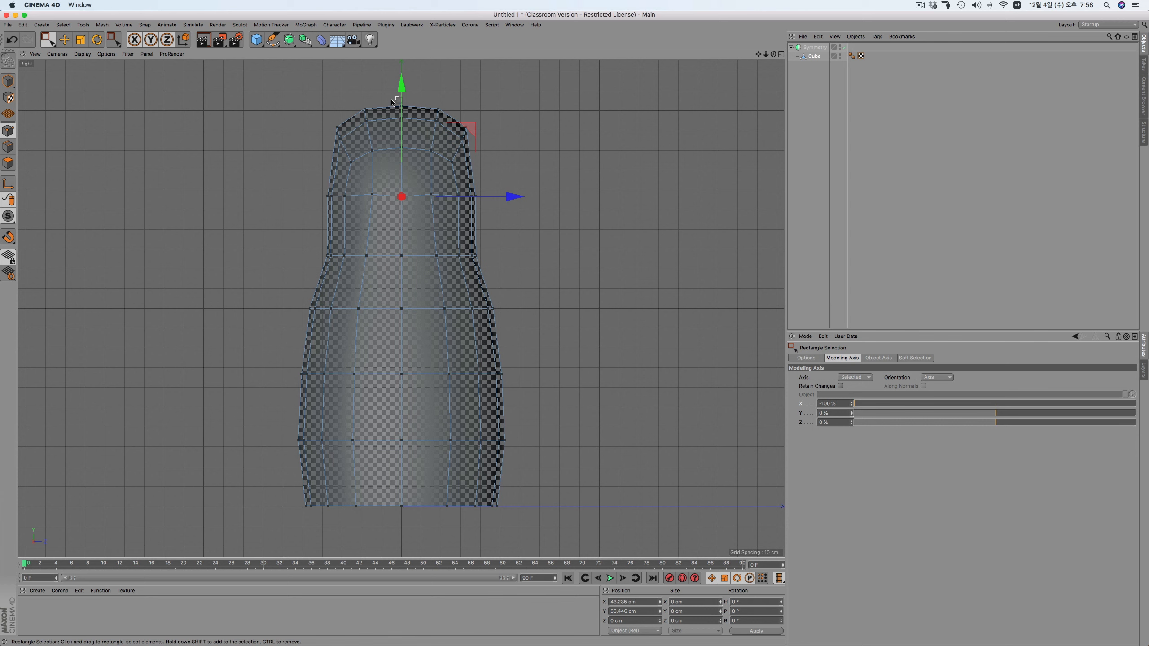
drag(392, 102, 392, 100)
Try moving the two belly rows of points along Z, and undo the move
drag(268, 286, 448, 468)
drag(549, 345, 412, 465)
drag(272, 352, 539, 454)
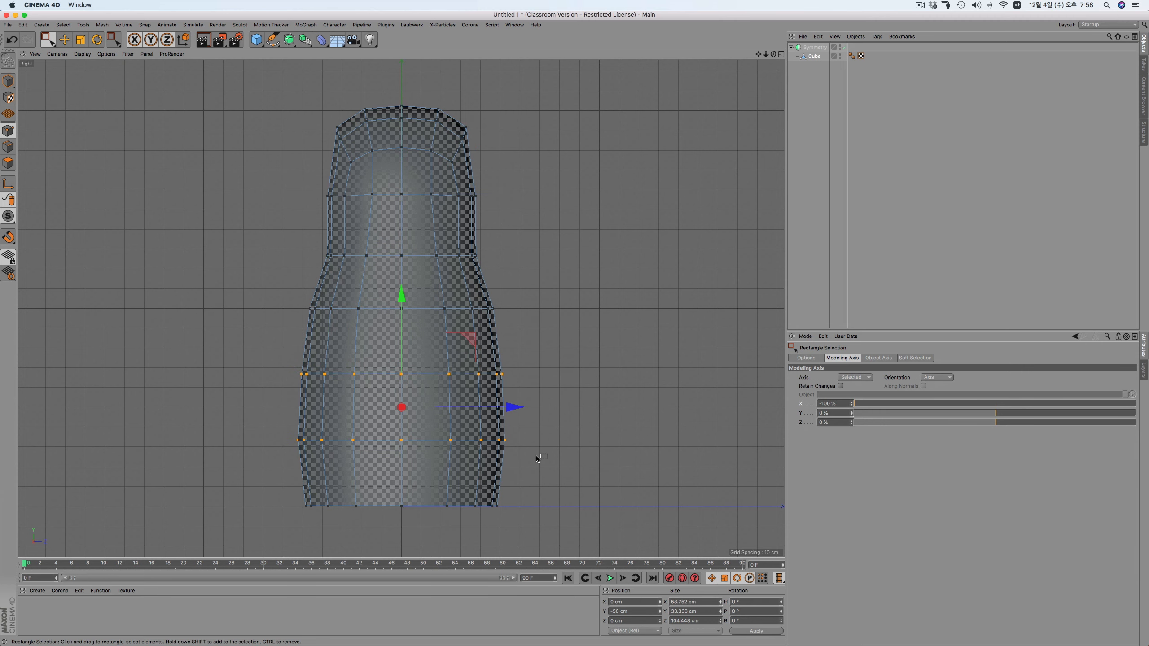
drag(510, 407, 515, 410)
key(super+z)
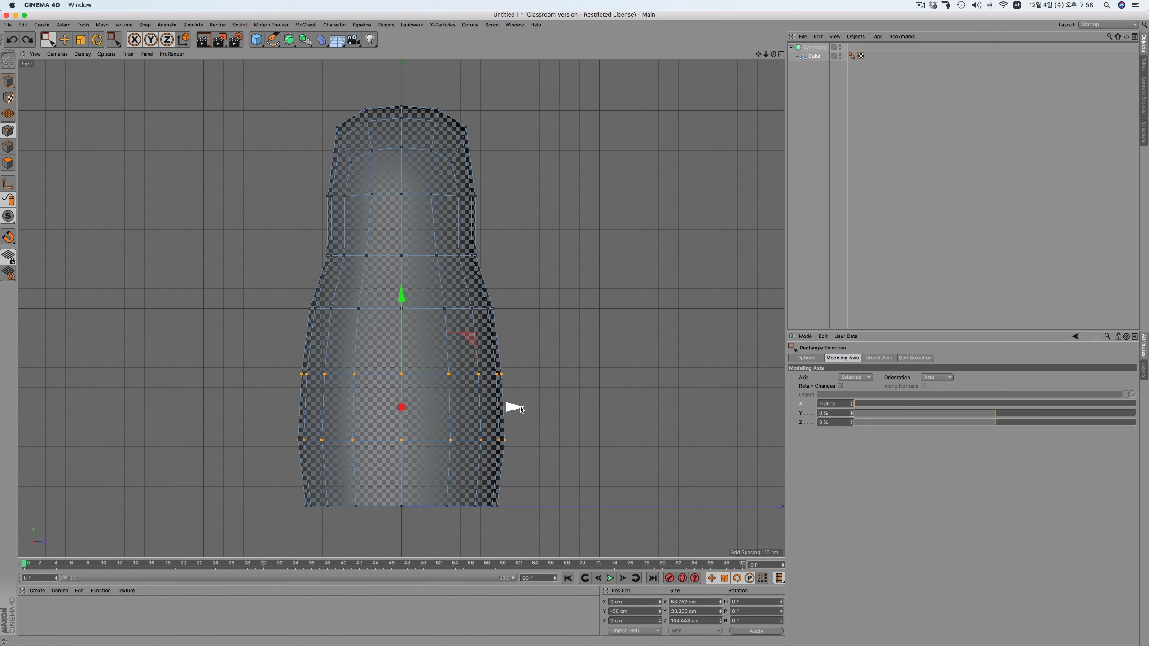
key(super+shift+z)
key(super+z)
Scale the +Z half of the two belly rows outward to about 57 cm in Z, with the modeling axis Z at -100%
key(t)
key(0)
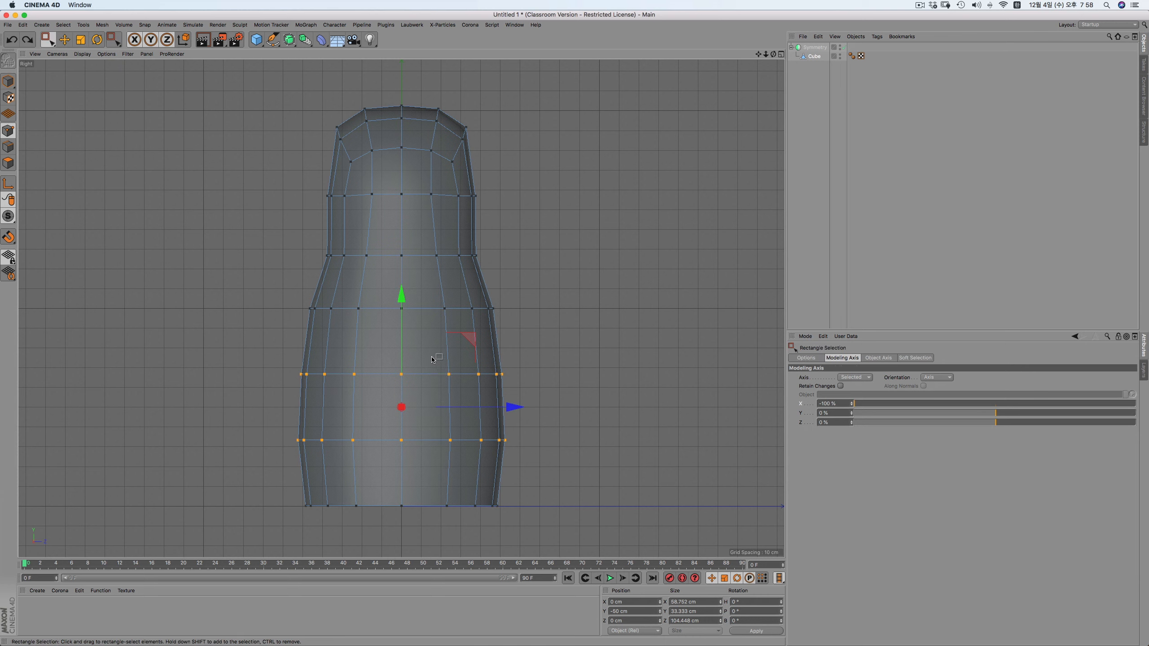
drag(435, 359, 546, 461)
drag(401, 369, 578, 472)
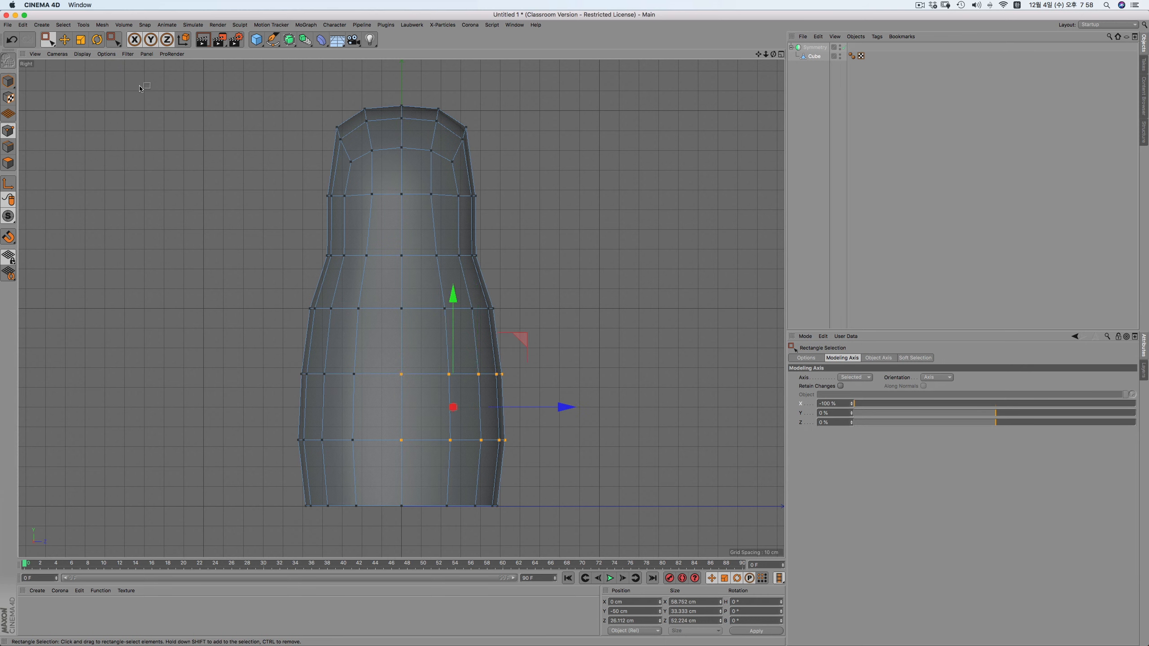
key(t)
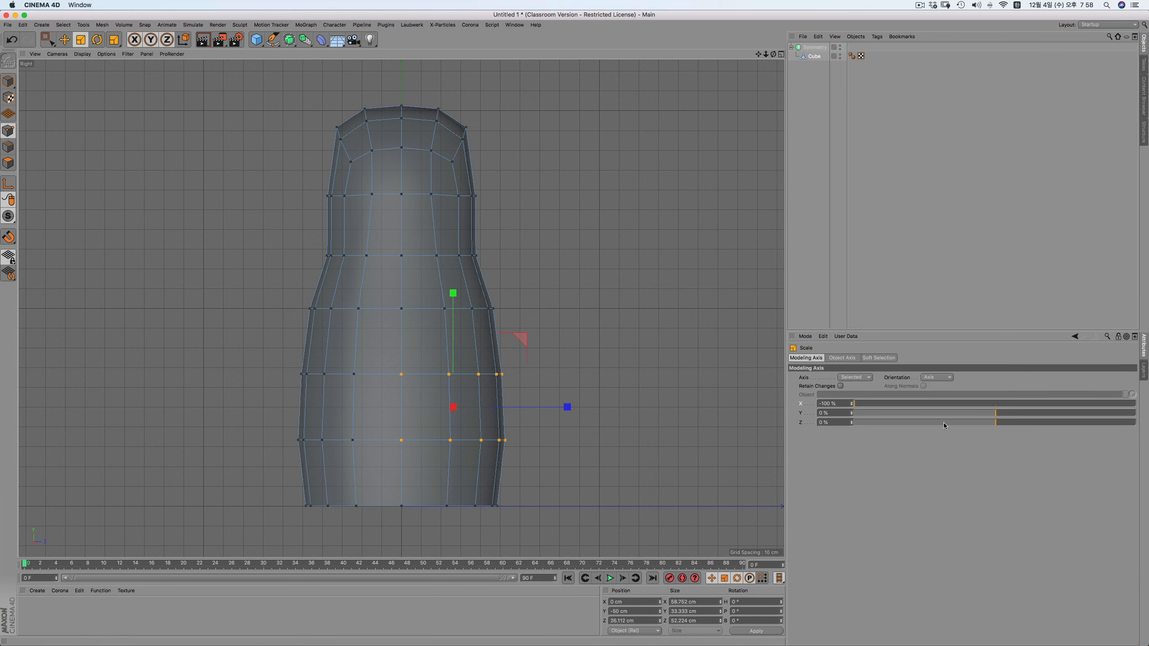
drag(943, 425, 855, 422)
drag(516, 407, 527, 409)
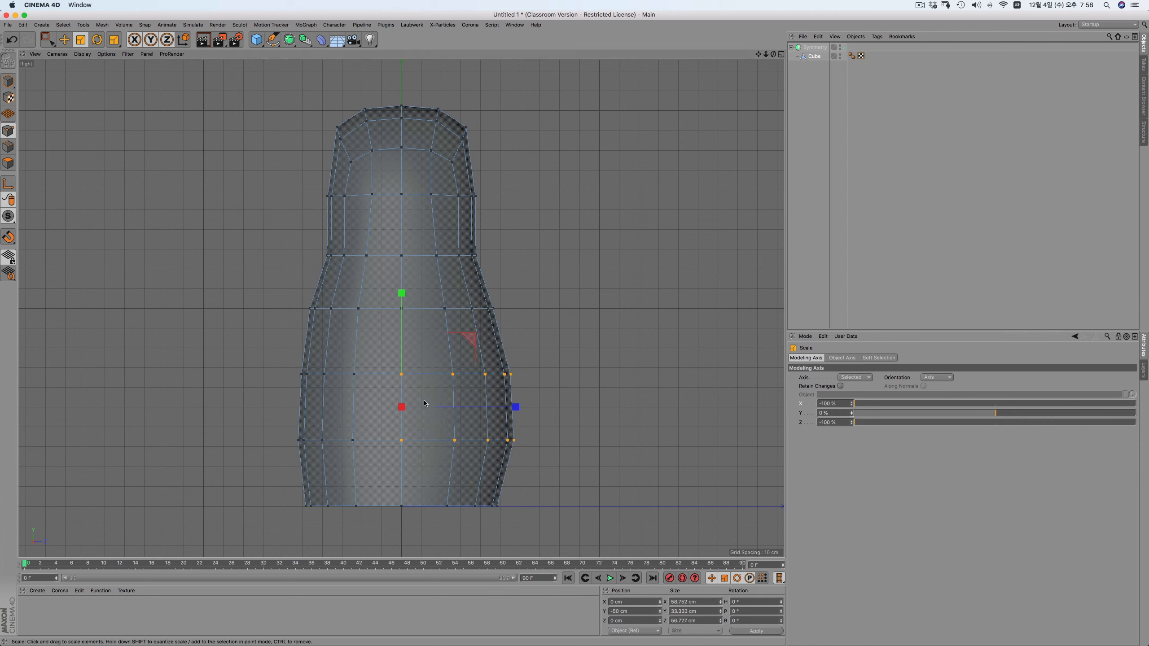
click(560, 298)
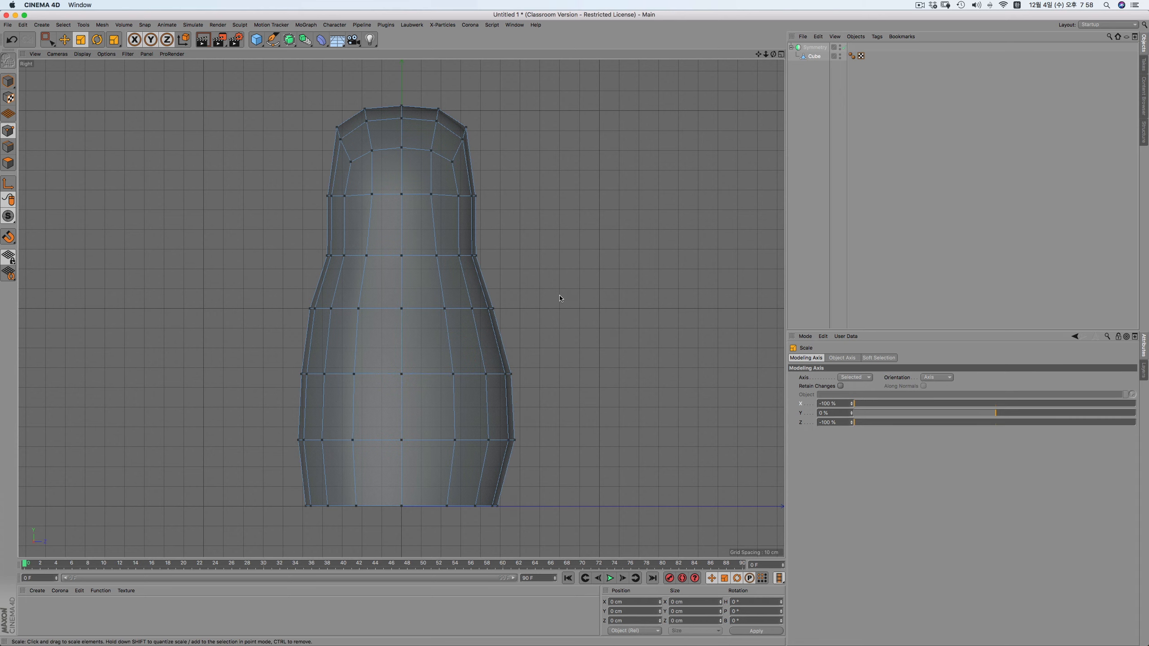
Show the body in the perspective view from a lower angle and switch the display to shading with lines
key(F2)
key(F1)
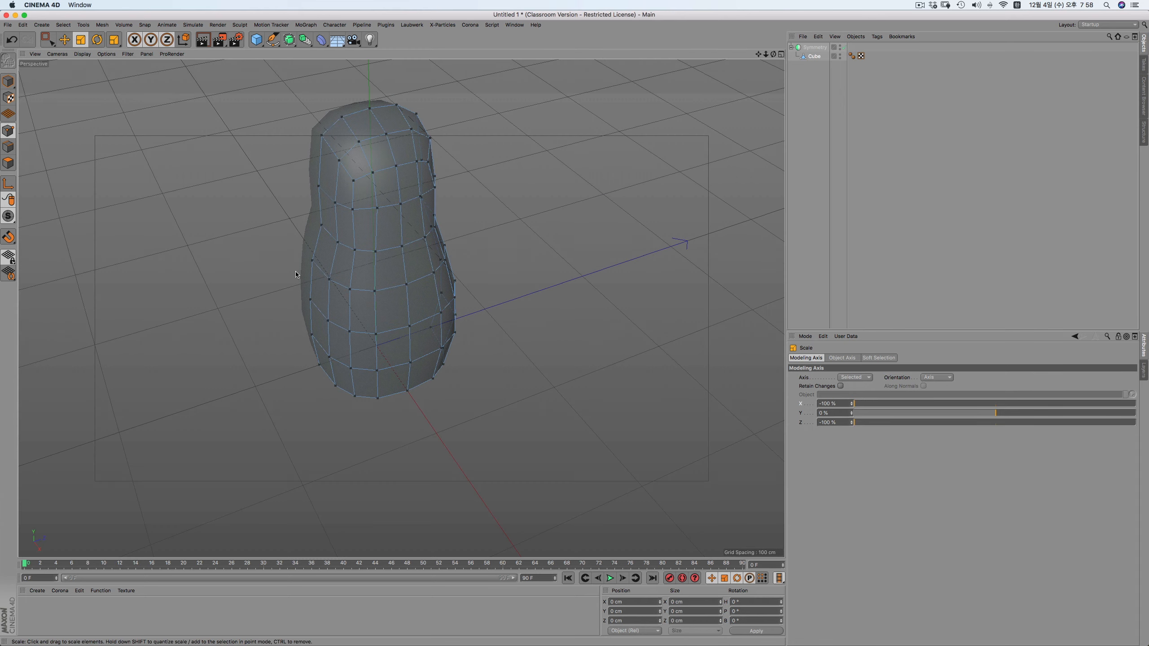
mouse_move(296, 274)
alt+mouse_down()
mouse_move(303, 225)
mouse_move(305, 239)
alt+mouse_up()
click(81, 54)
click(97, 85)
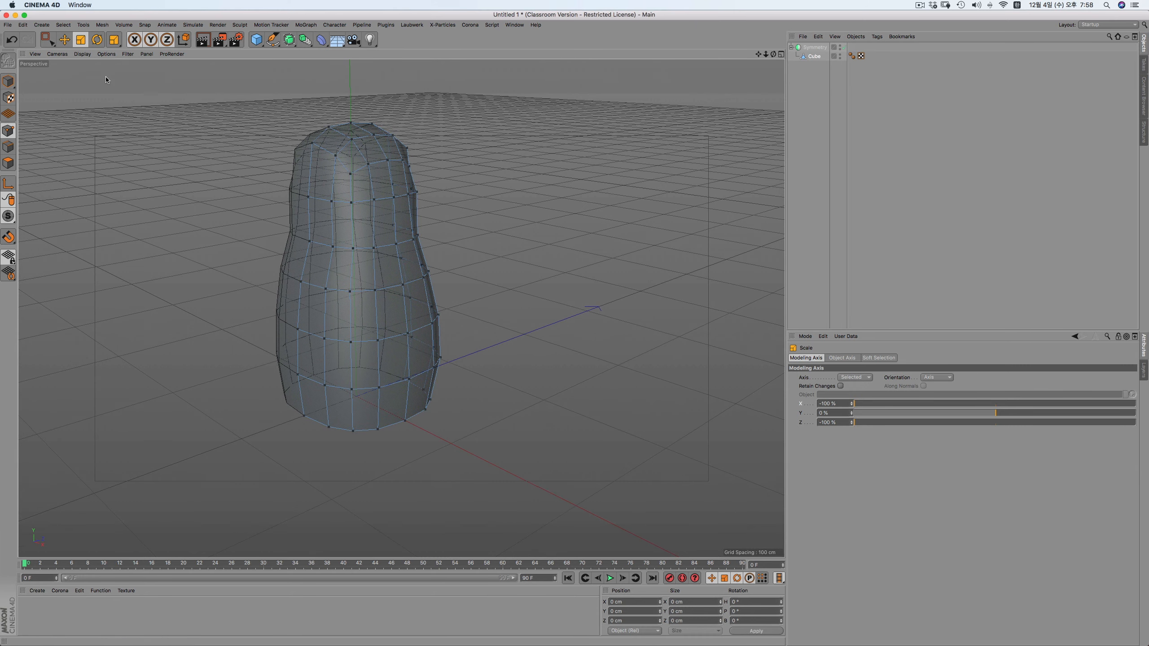
Add a Subdivision Surface as parent of the Symmetry object, and select the Cube inside it
click(798, 47)
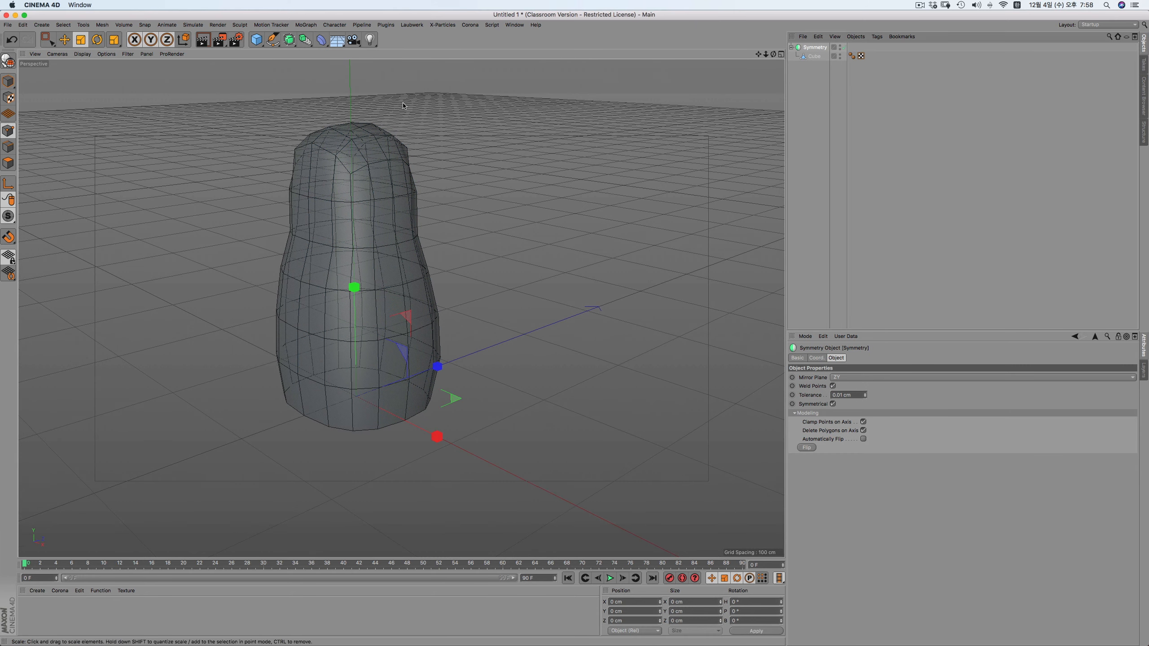
alt+click(290, 45)
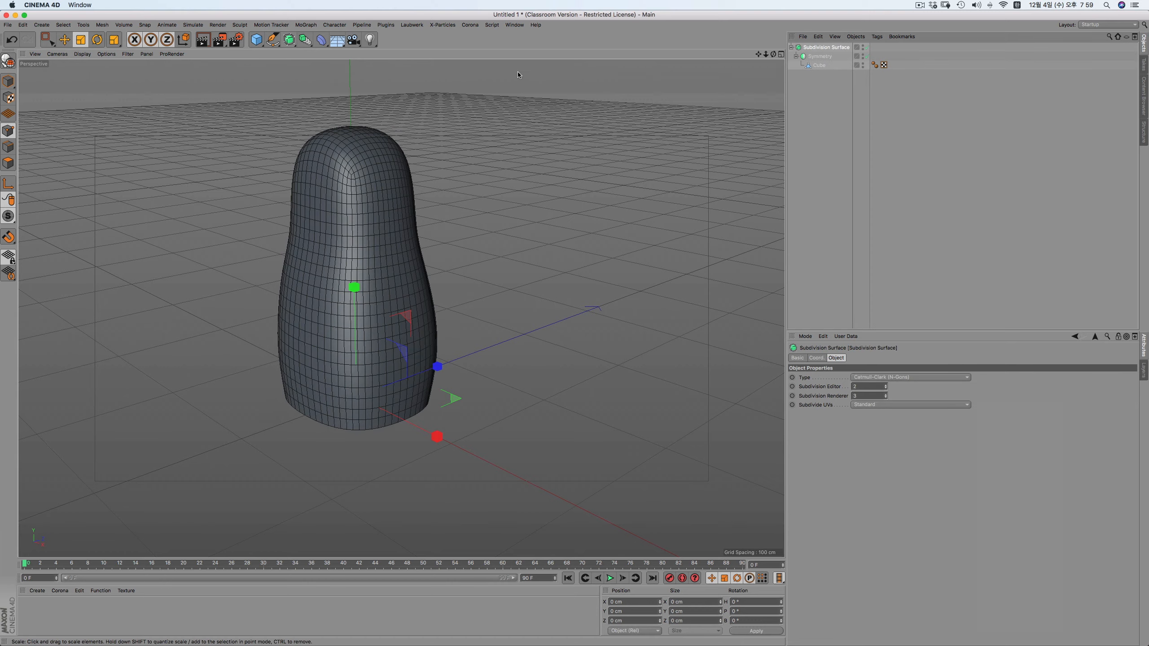
alt+middle_drag(312, 308, 401, 309)
click(809, 68)
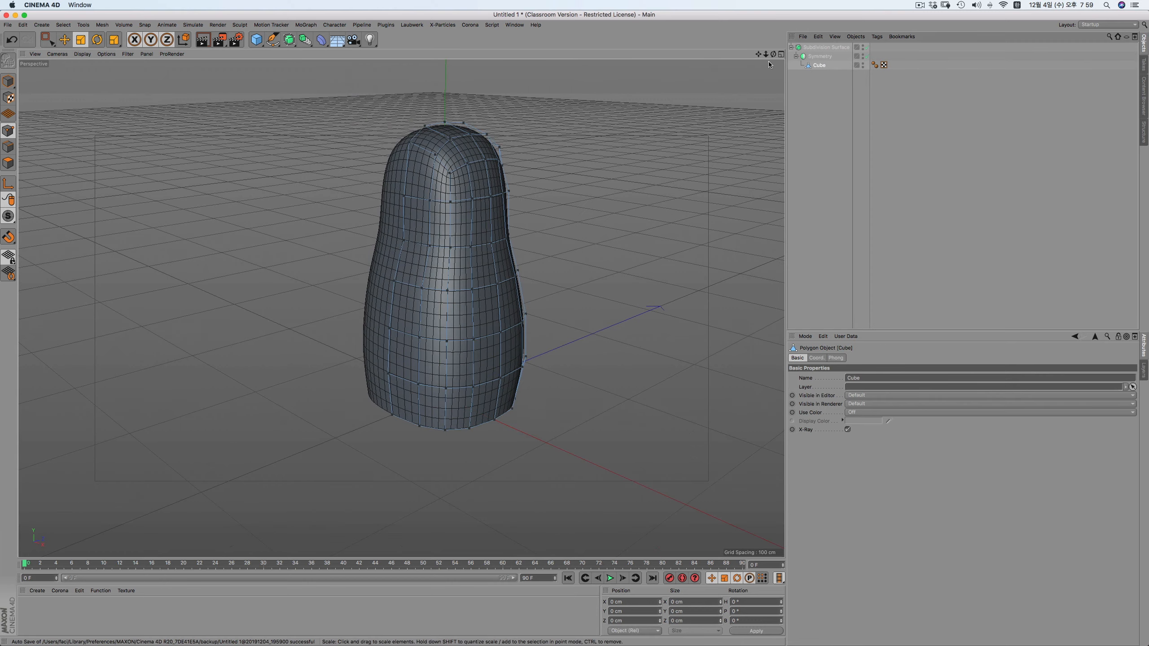
drag(773, 54, 542, 140)
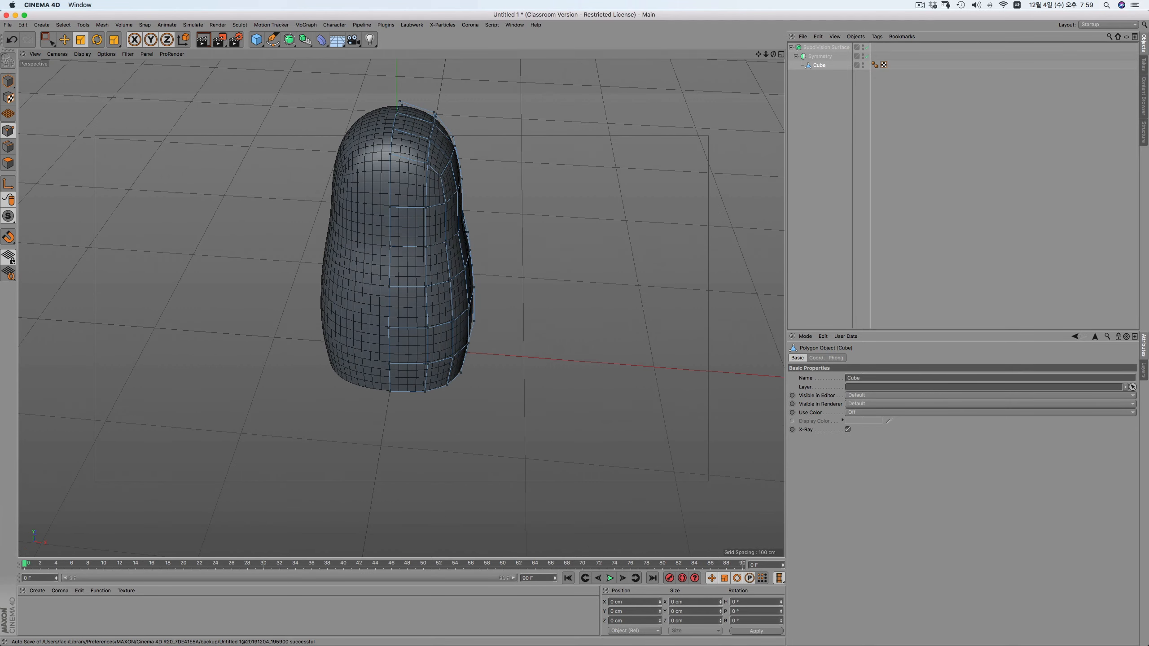
Switch to Finder and preview the penguin reference images to examine the character's body shape and proportions
key(space)
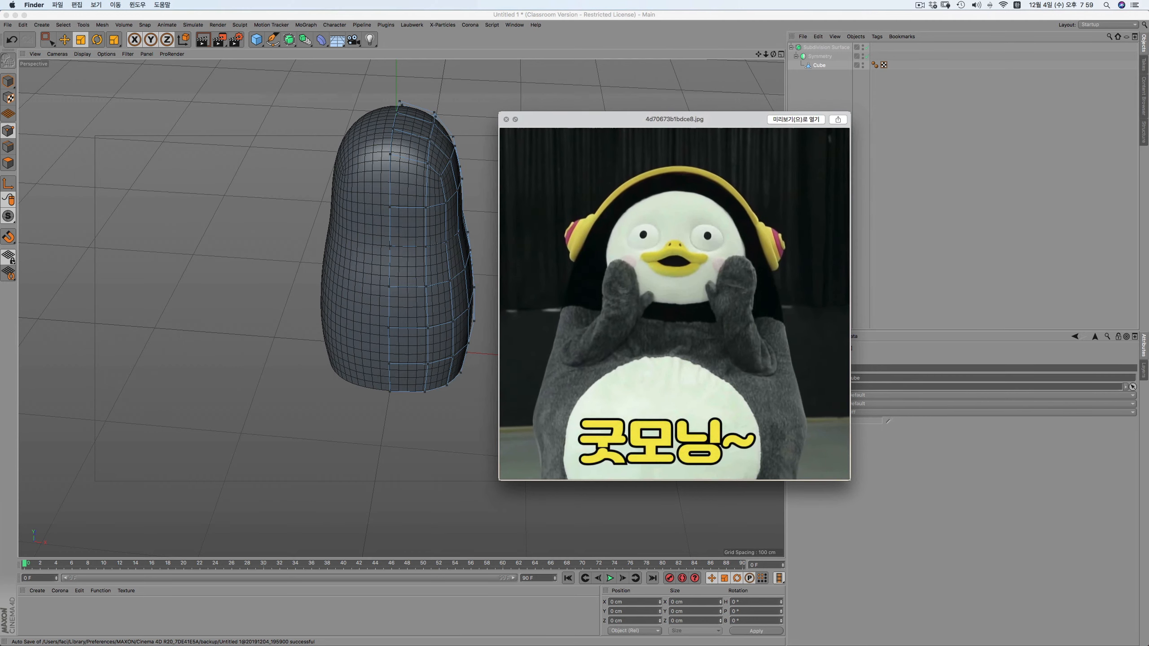
key(space)
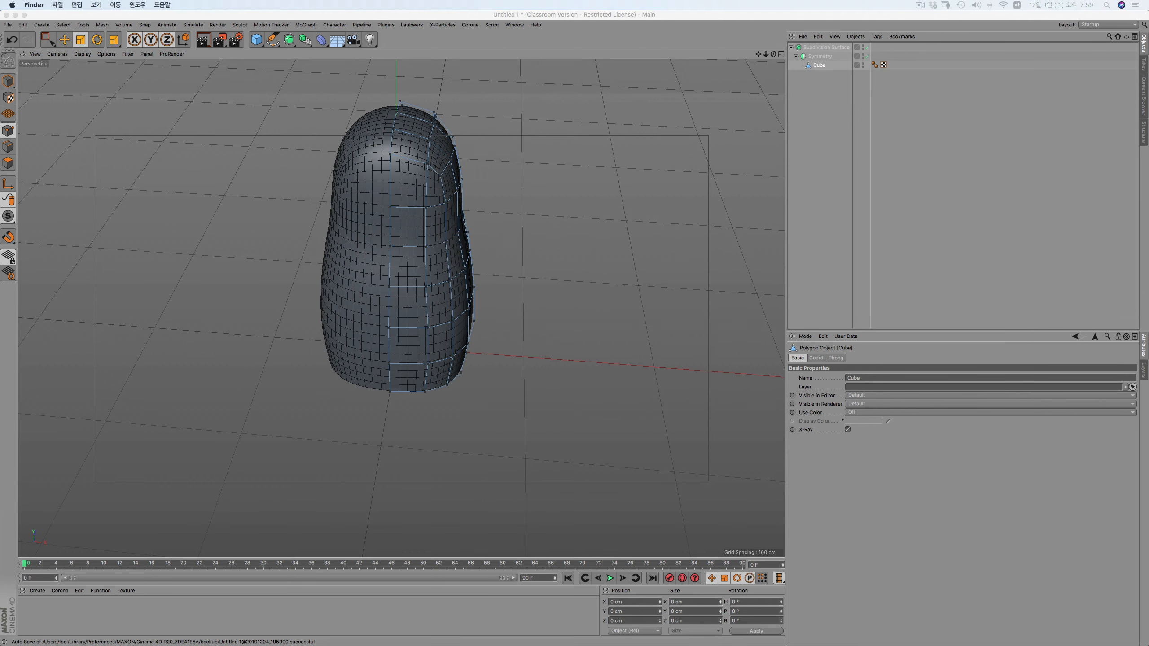
key(space)
key(Down)
key(Down)
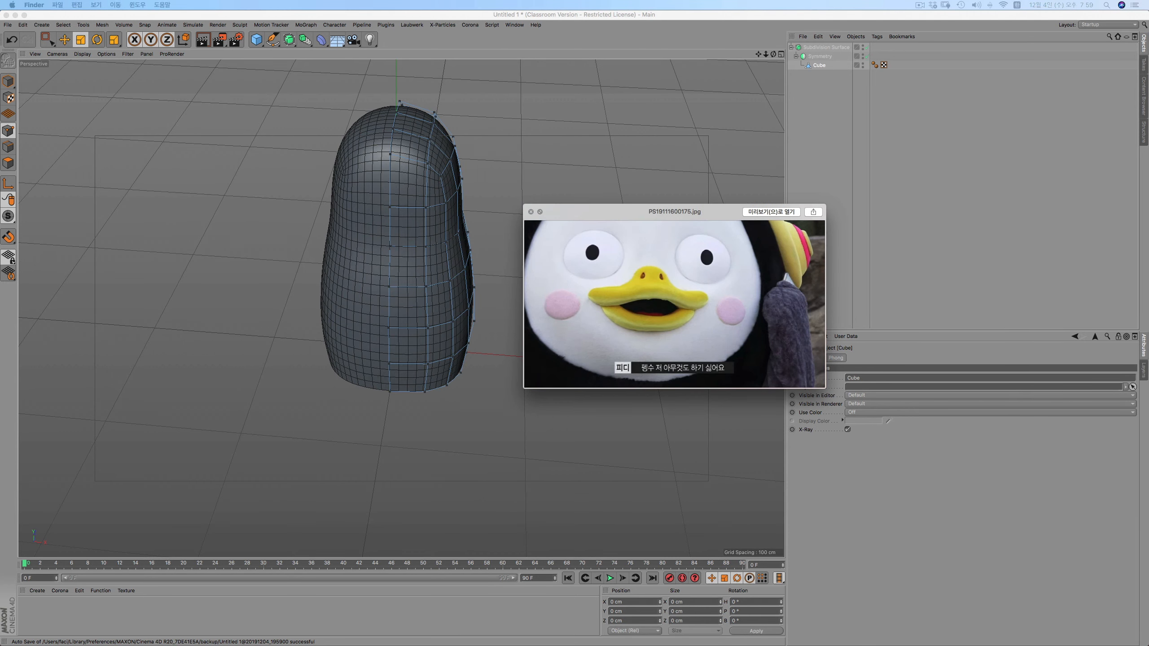
key(Down)
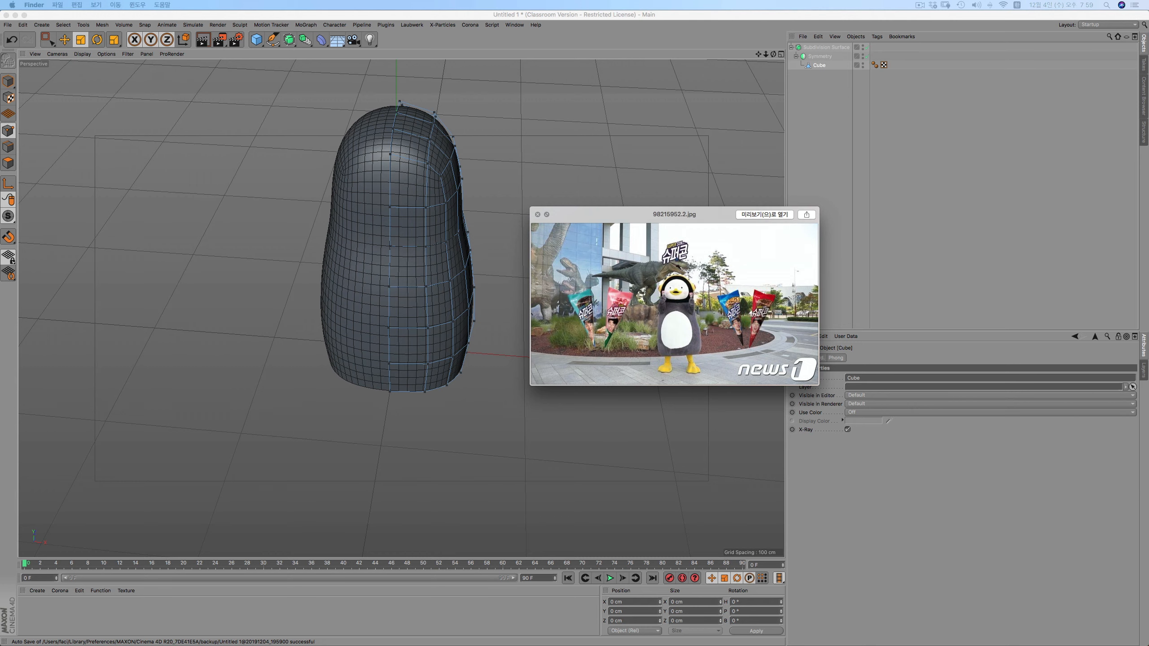
key(Down)
key(Down)
key(Down)
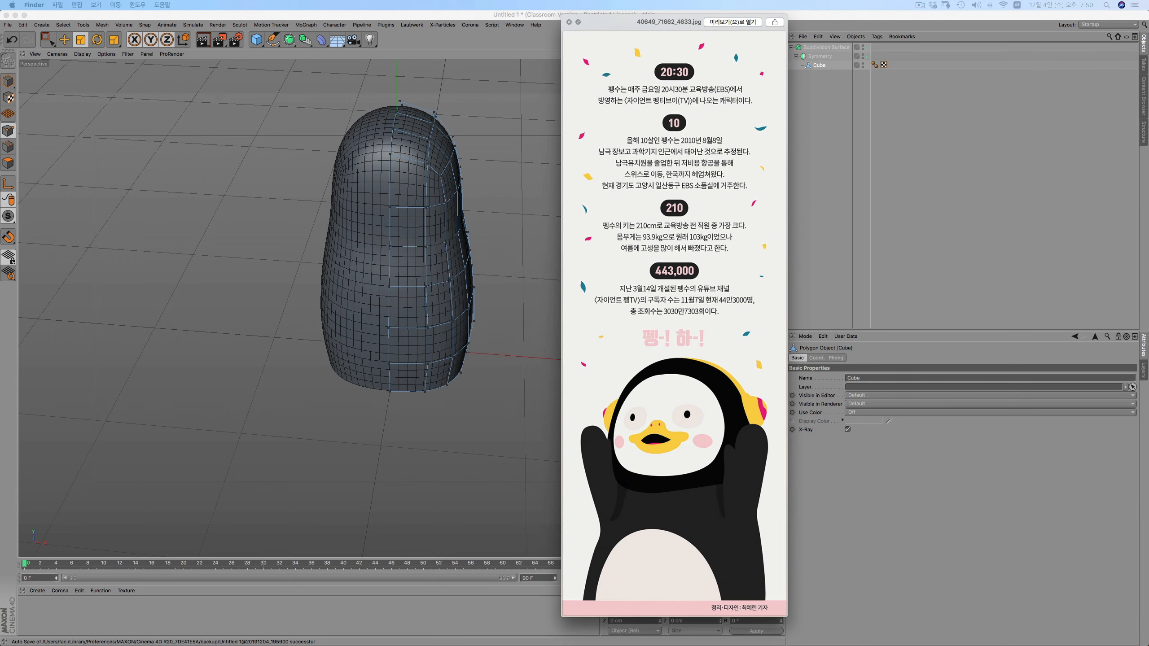
Close the reference preview and, in the right view, narrow the top head points along Z with the modeling axis Z at 0%
key(space)
click(551, 224)
click(820, 67)
key(F3)
key(0)
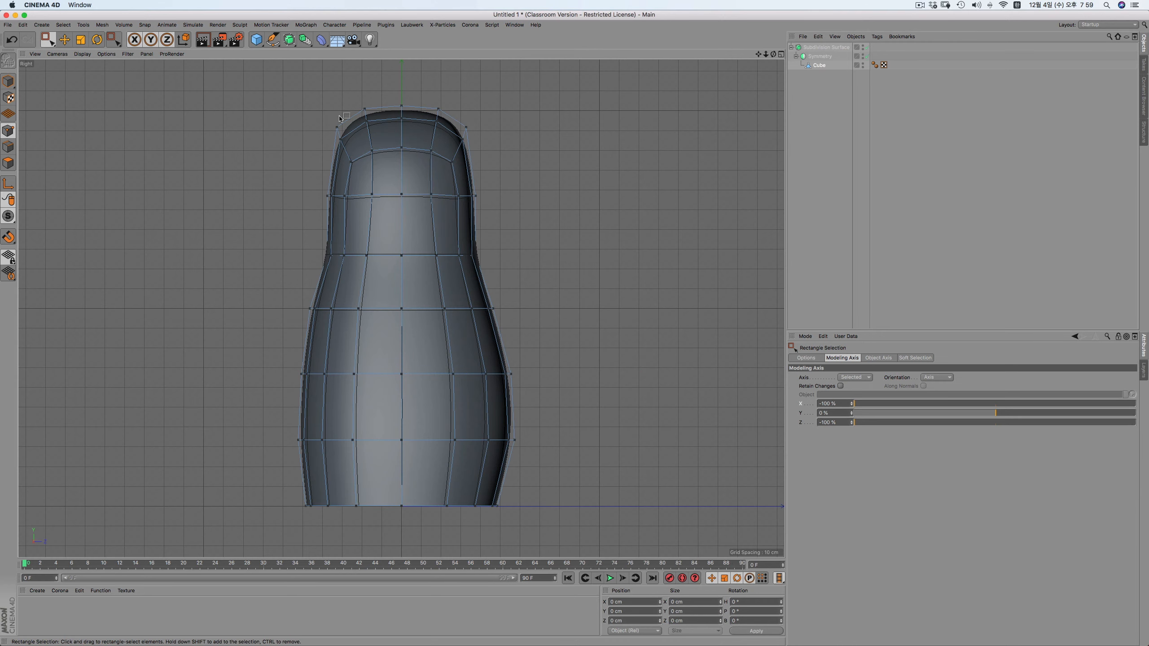
drag(310, 92, 490, 196)
key(t)
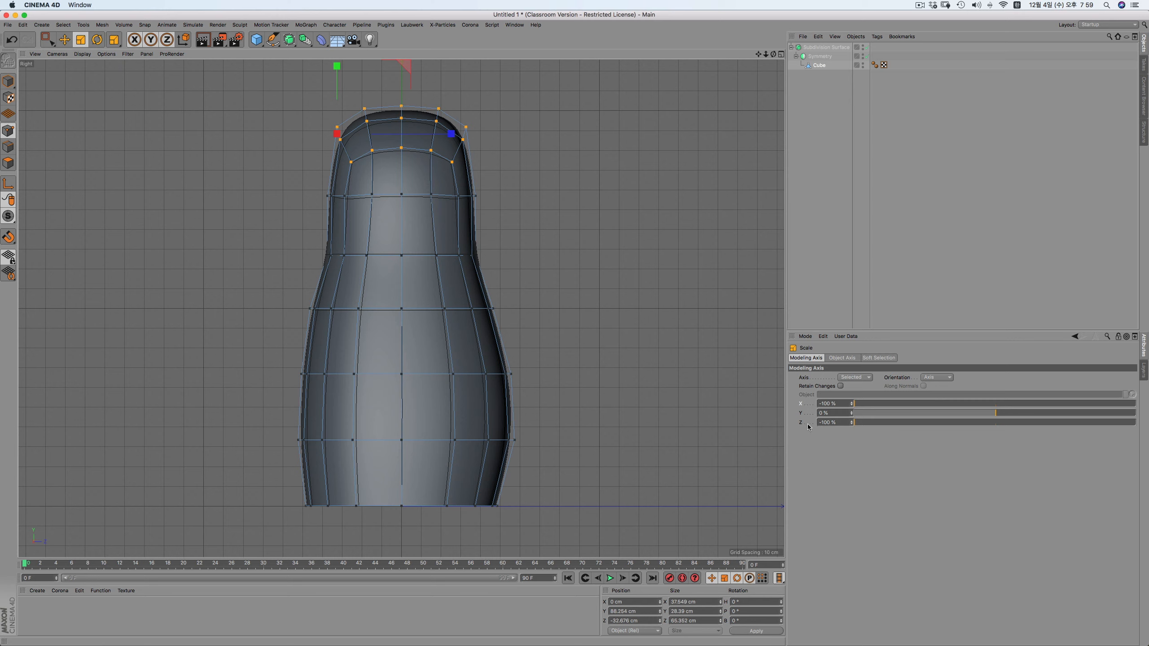
drag(839, 421, 748, 422)
text(0)
key(Return)
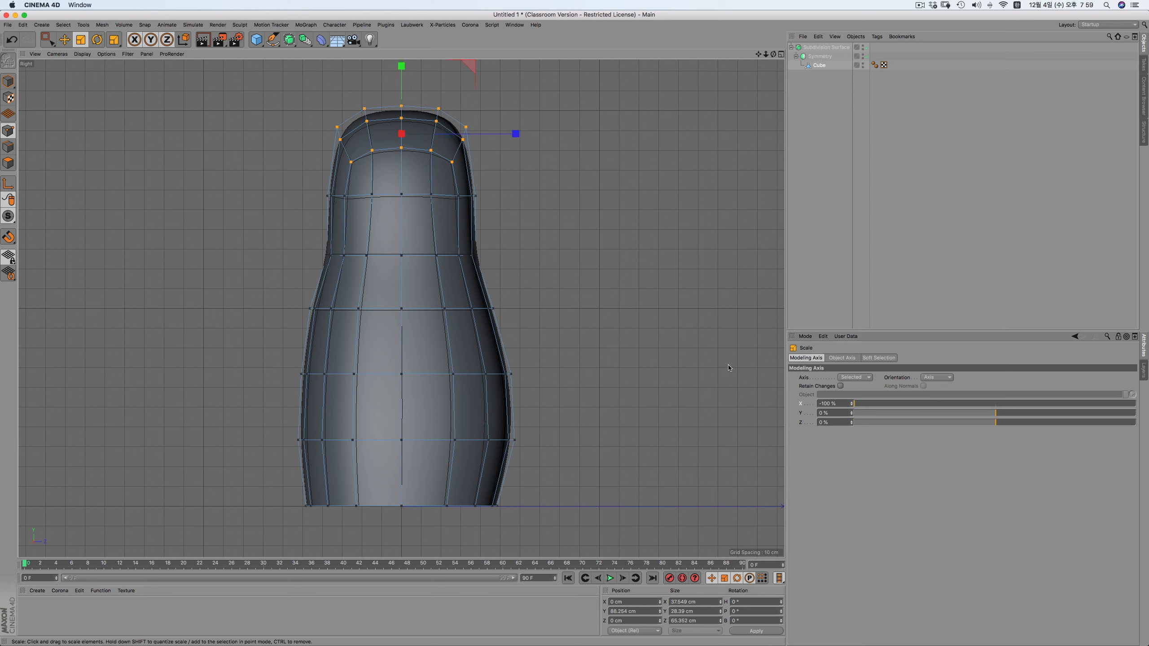
drag(515, 133, 475, 130)
Select the two outermost crown points at the front and back of the head and scale them along Z
key(space)
drag(354, 96, 474, 123)
key(space)
click(460, 127)
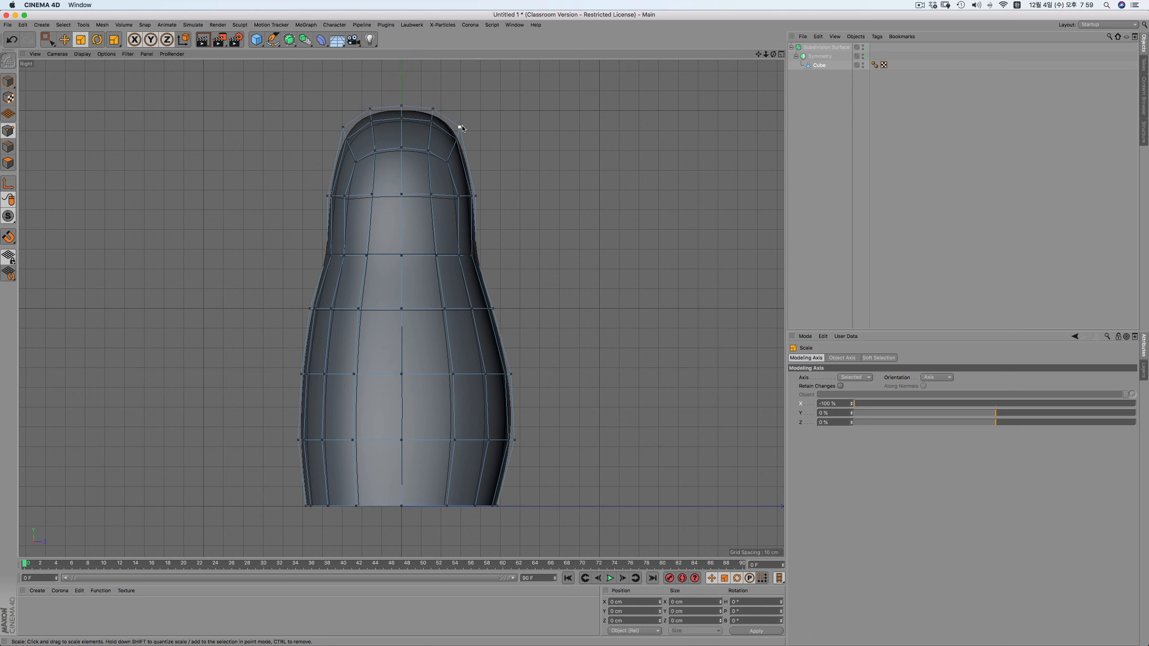
shift+click(343, 127)
key(space)
key(space)
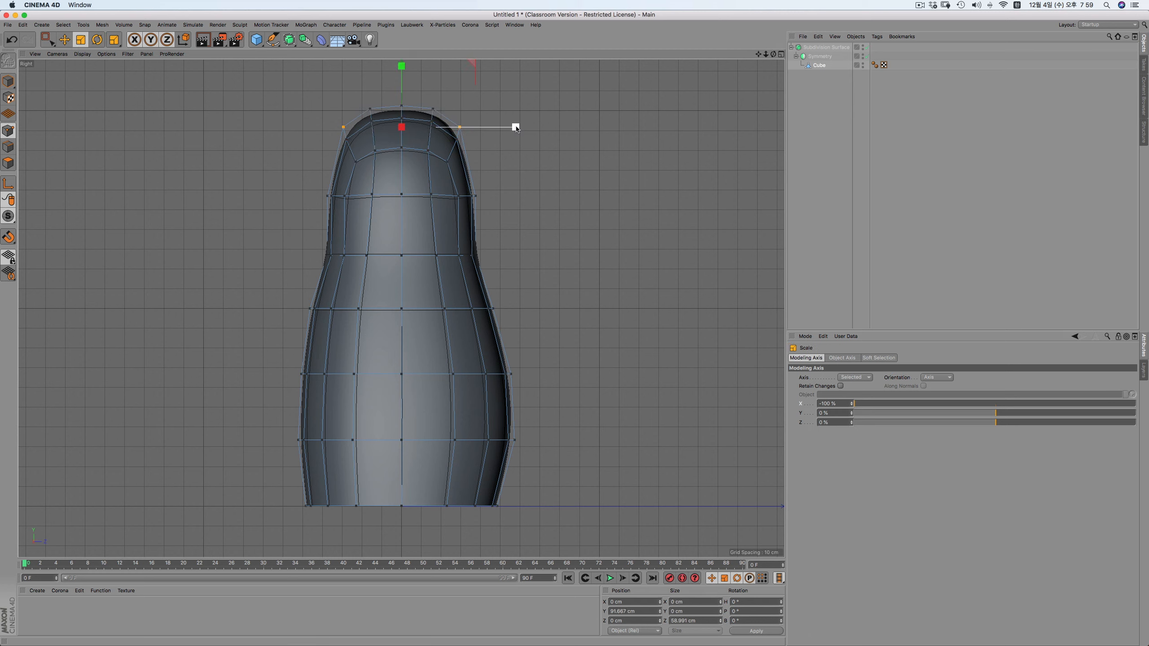
Scale the neck point row and the head row above it along Z, widening the neck for a smoother side profile
key(space)
drag(301, 244, 520, 255)
key(space)
key(space)
drag(311, 187, 515, 199)
key(space)
key(space)
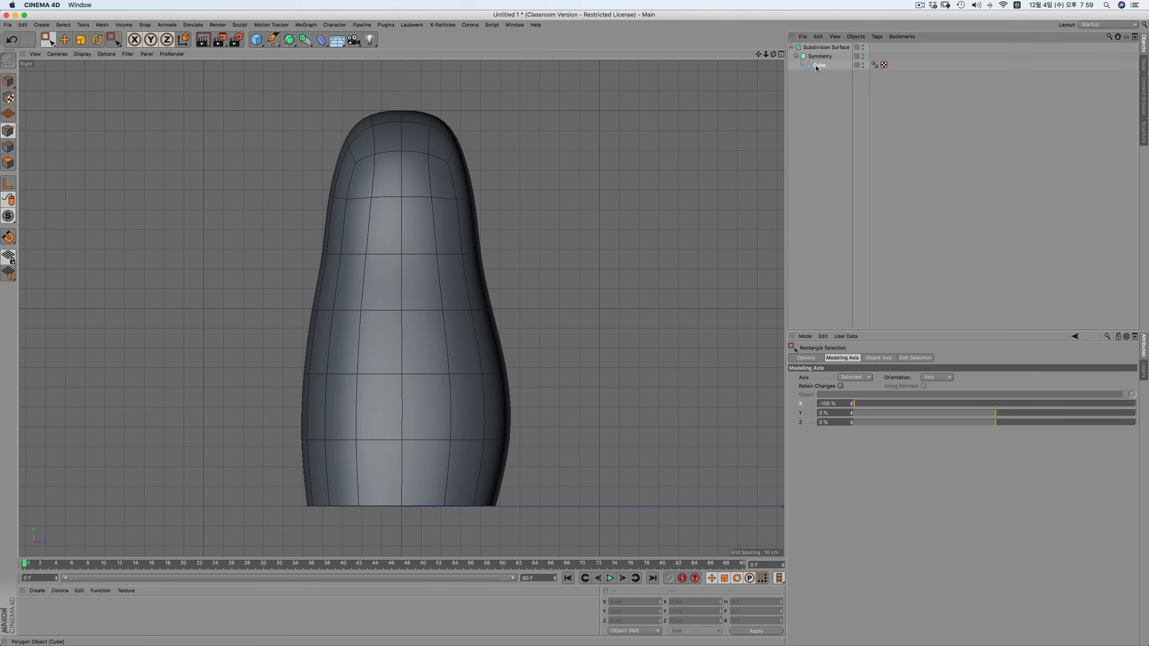
Show the Cube close up in the perspective view, in Model mode, with isoparm lines instead of the full wireframe
key(F1)
alt+drag(623, 186, 207, 114)
click(7, 82)
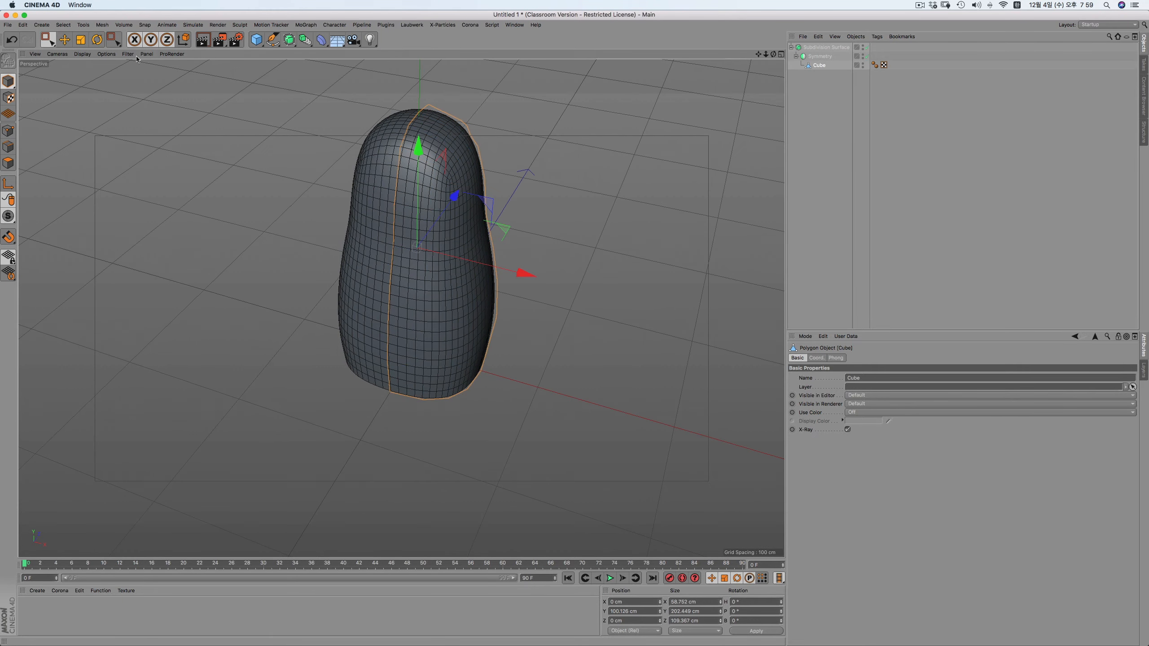
click(82, 54)
click(98, 156)
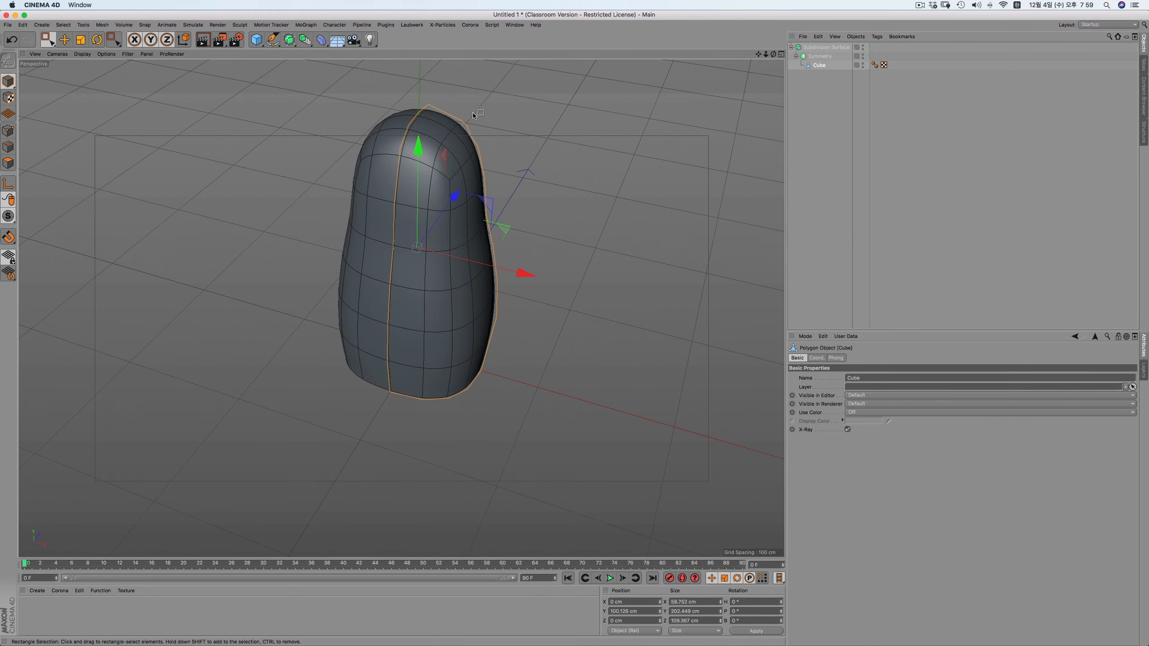
drag(757, 54, 400, 308)
drag(768, 56, 773, 132)
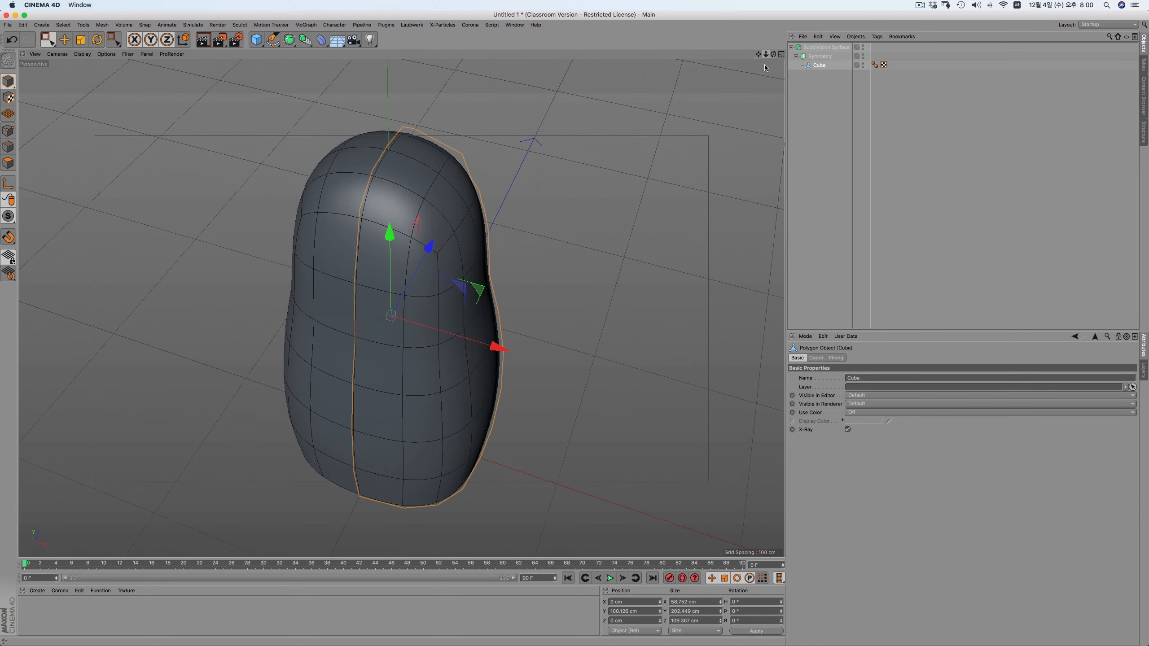
drag(773, 54, 768, 82)
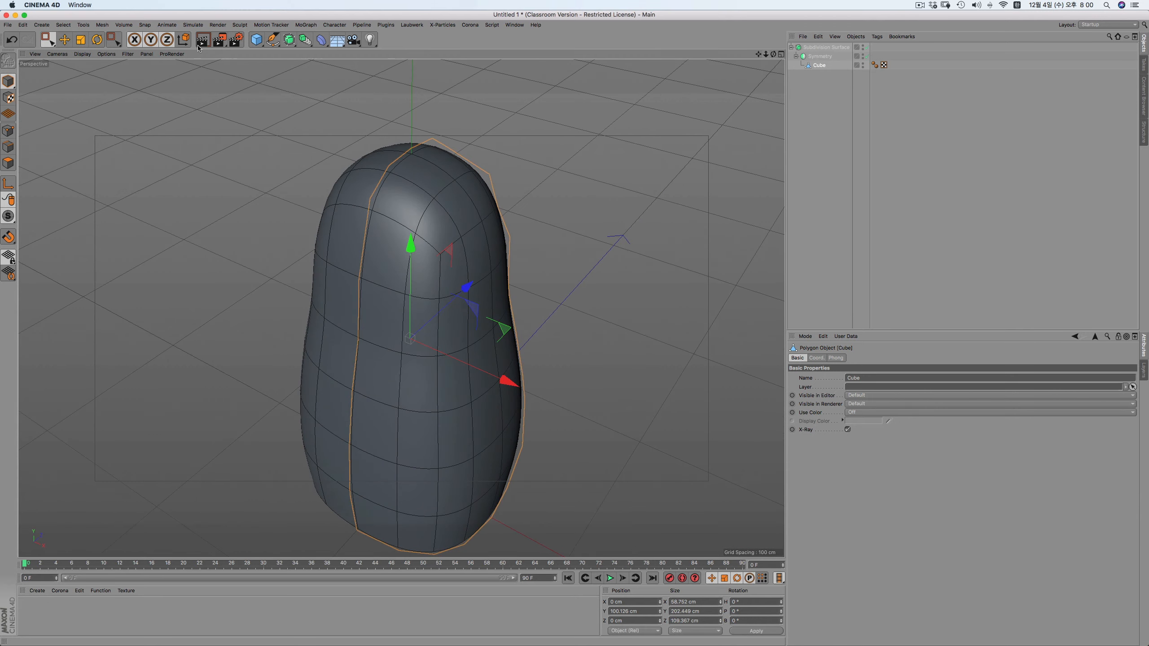
Detach the sculpting brushes as a floating vertical palette beside the model and set it to Medium Icons
click(240, 25)
mouse_move(275, 72)
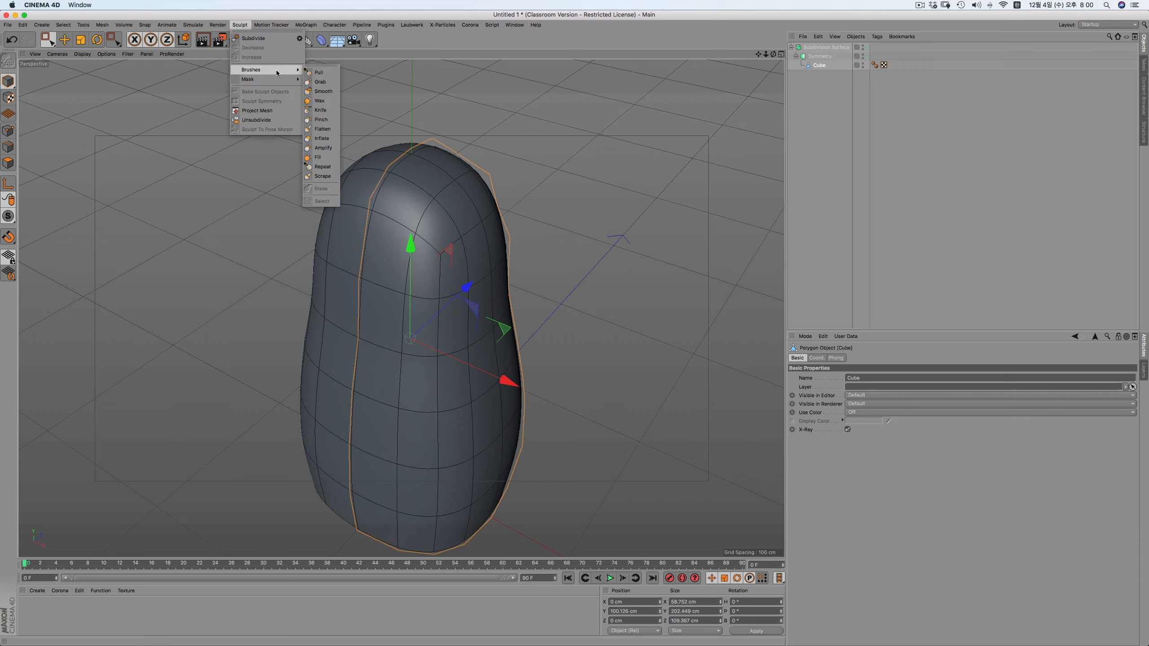
click(328, 68)
mouse_move(333, 61)
mouse_down()
mouse_move(298, 53)
mouse_move(128, 99)
mouse_move(214, 54)
mouse_up()
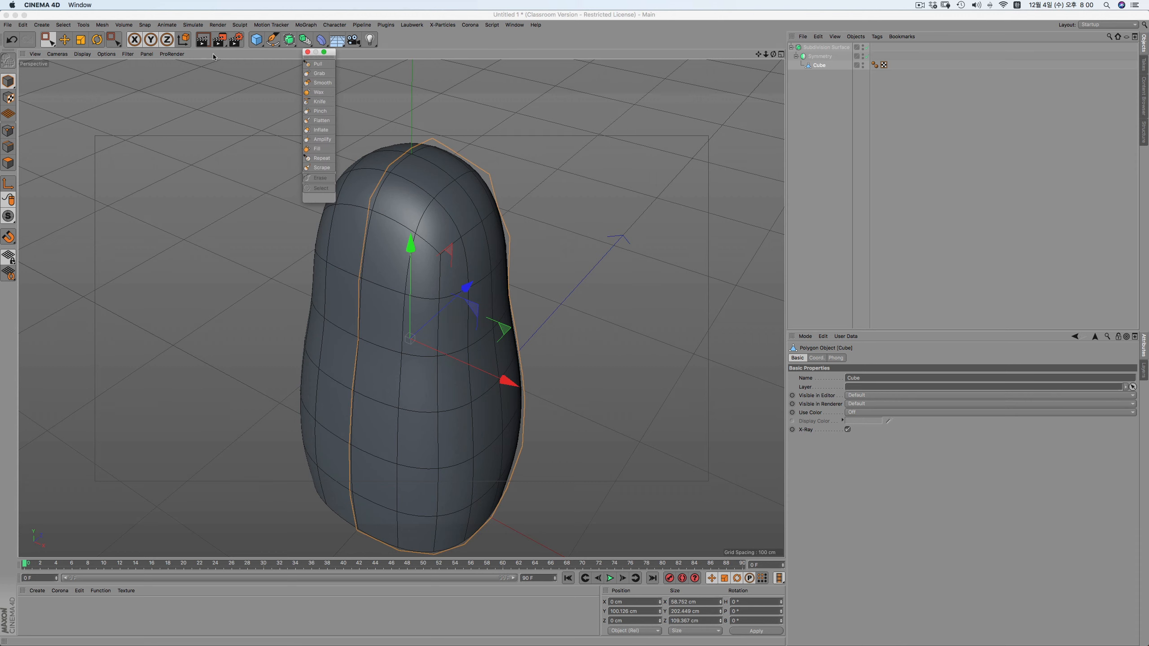
mouse_move(329, 59)
mouse_down()
mouse_move(182, 108)
mouse_move(332, 56)
mouse_move(328, 111)
mouse_move(329, 74)
mouse_move(252, 92)
mouse_move(134, 90)
mouse_up()
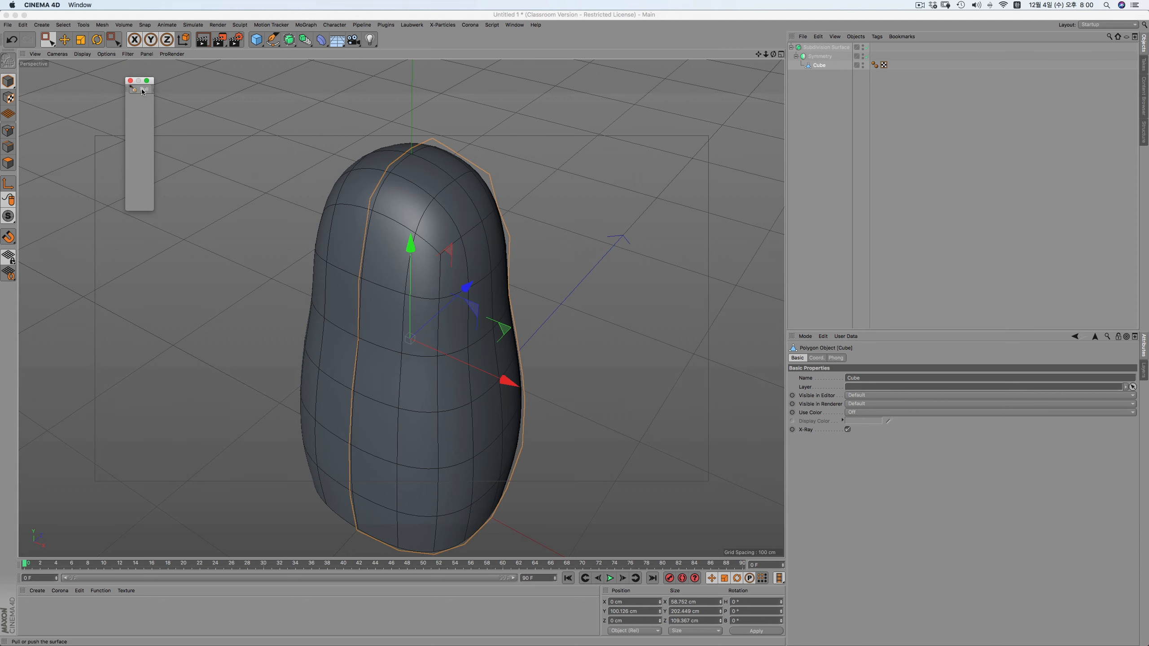
right_click(141, 92)
click(207, 146)
right_click(154, 102)
mouse_move(226, 136)
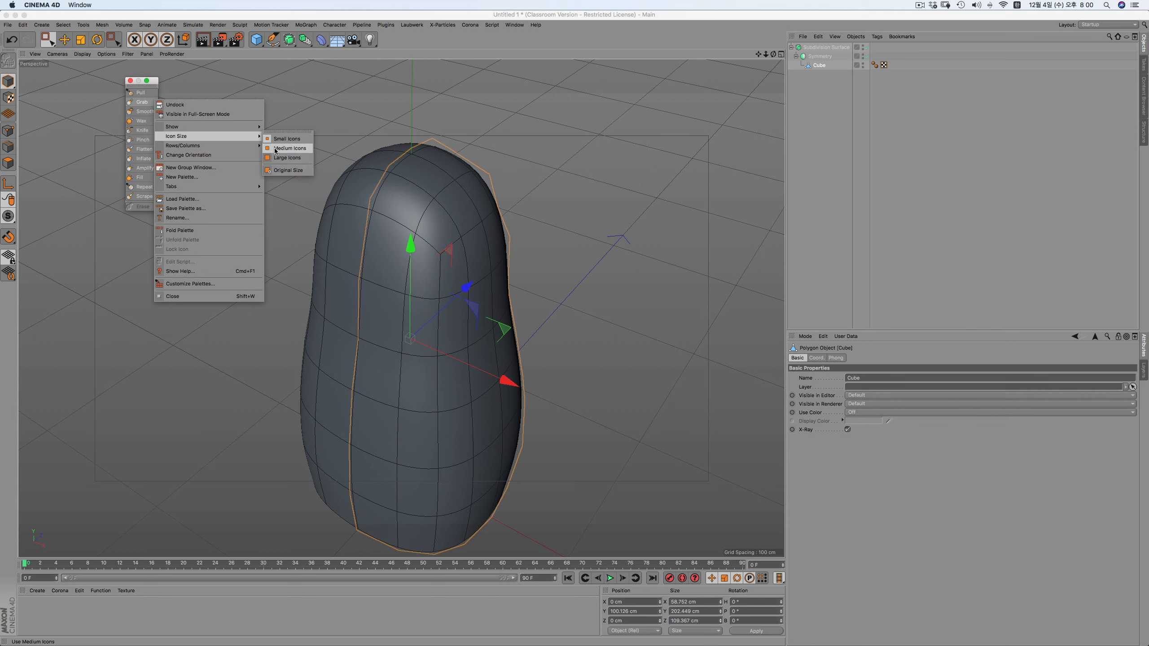
click(274, 149)
mouse_move(165, 223)
mouse_down()
mouse_move(179, 293)
mouse_move(171, 318)
mouse_up()
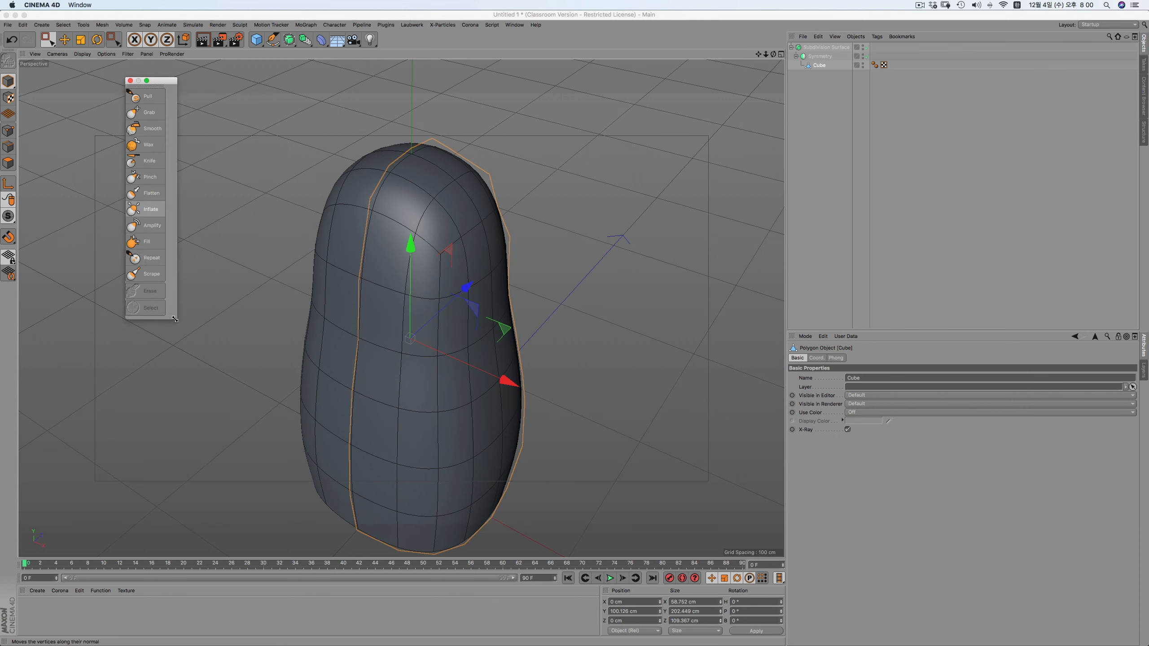
click(6, 130)
click(8, 150)
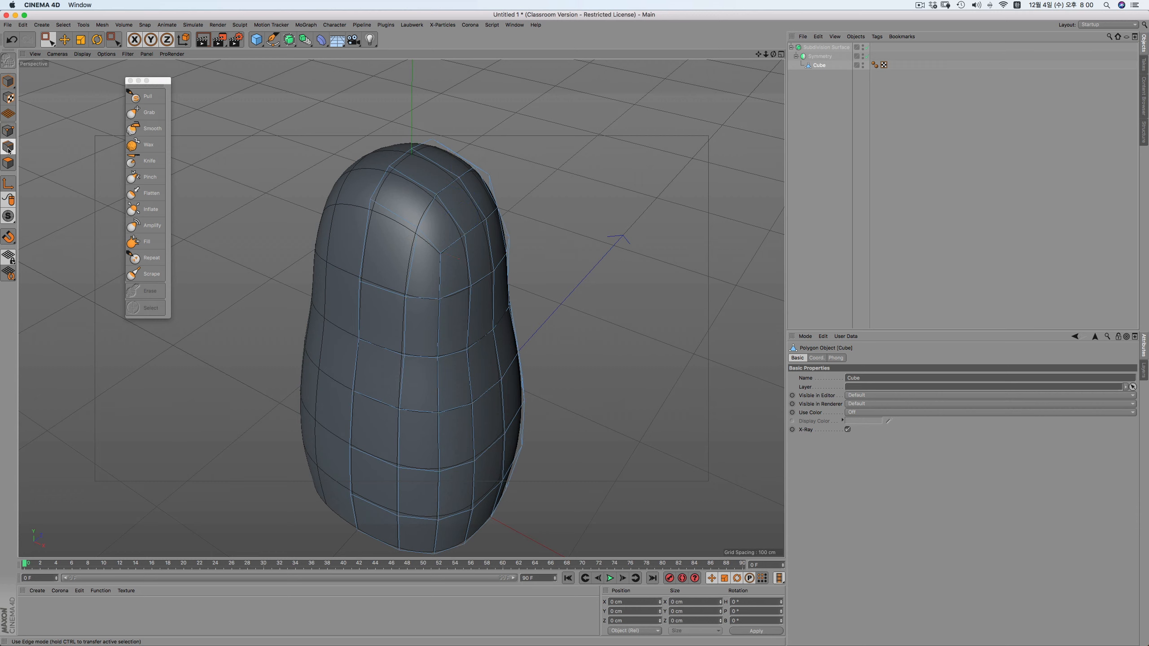
key(Return)
key(Return)
key(Return)
key(Return)
key(Return)
key(Return)
key(Return)
key(Return)
key(Return)
key(Return)
key(Return)
key(Return)
key(Return)
key(Return)
key(Return)
key(Return)
key(Return)
key(Return)
key(Return)
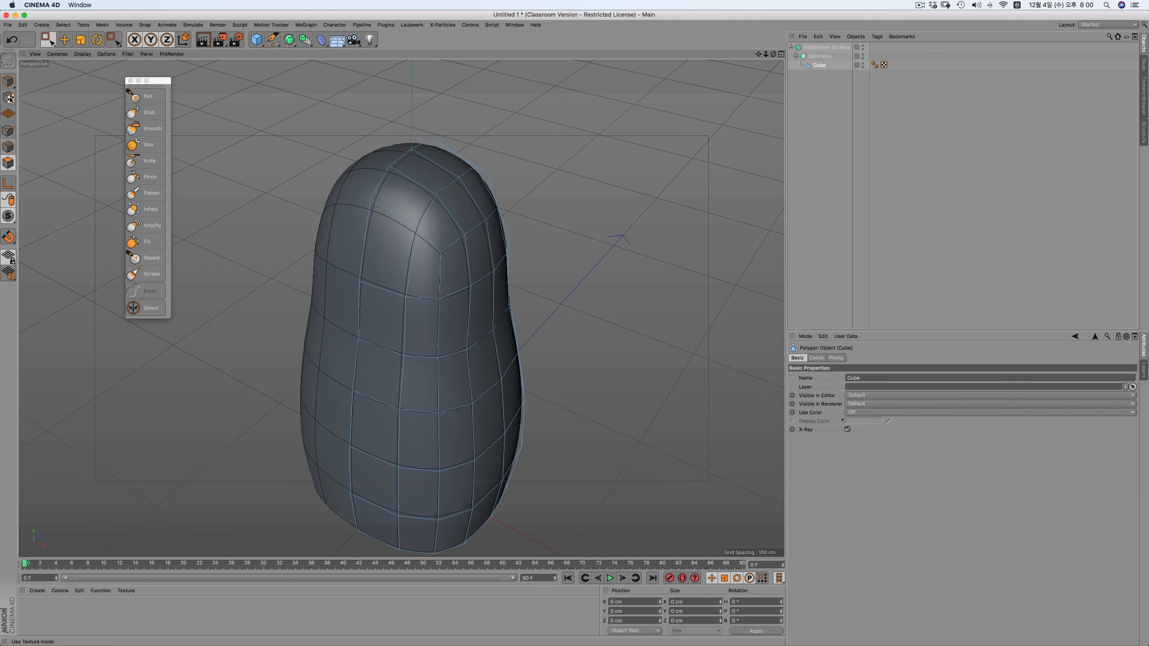
click(11, 80)
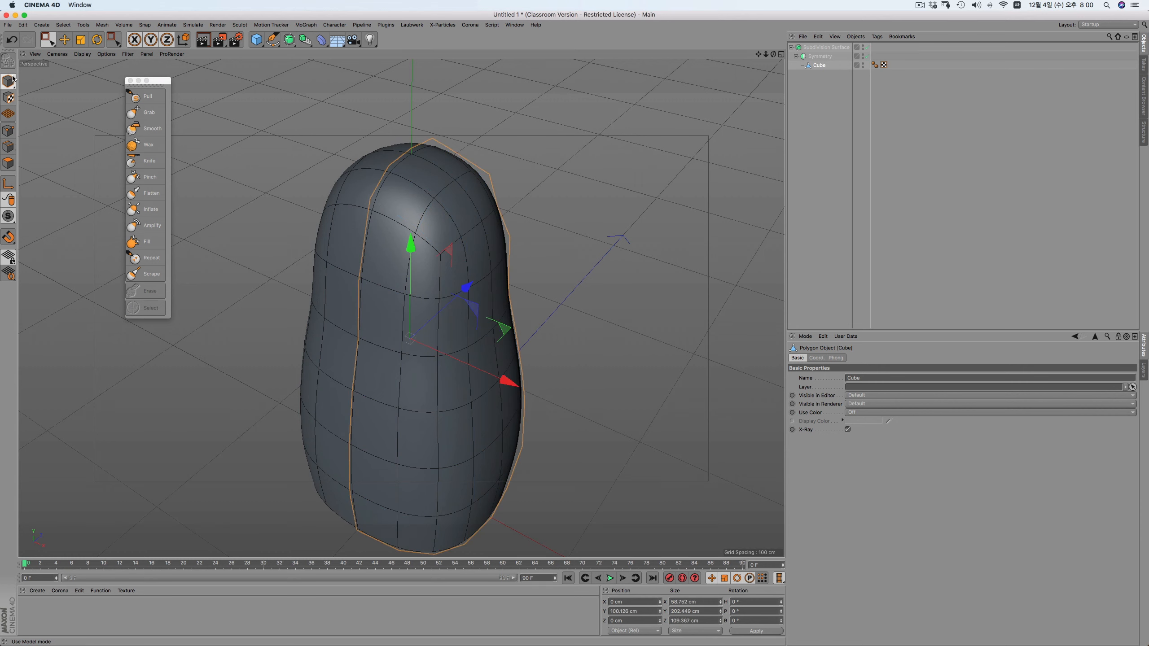
Try the Grab brush on the upper corner of the head and undo the strokes
click(152, 114)
click(149, 112)
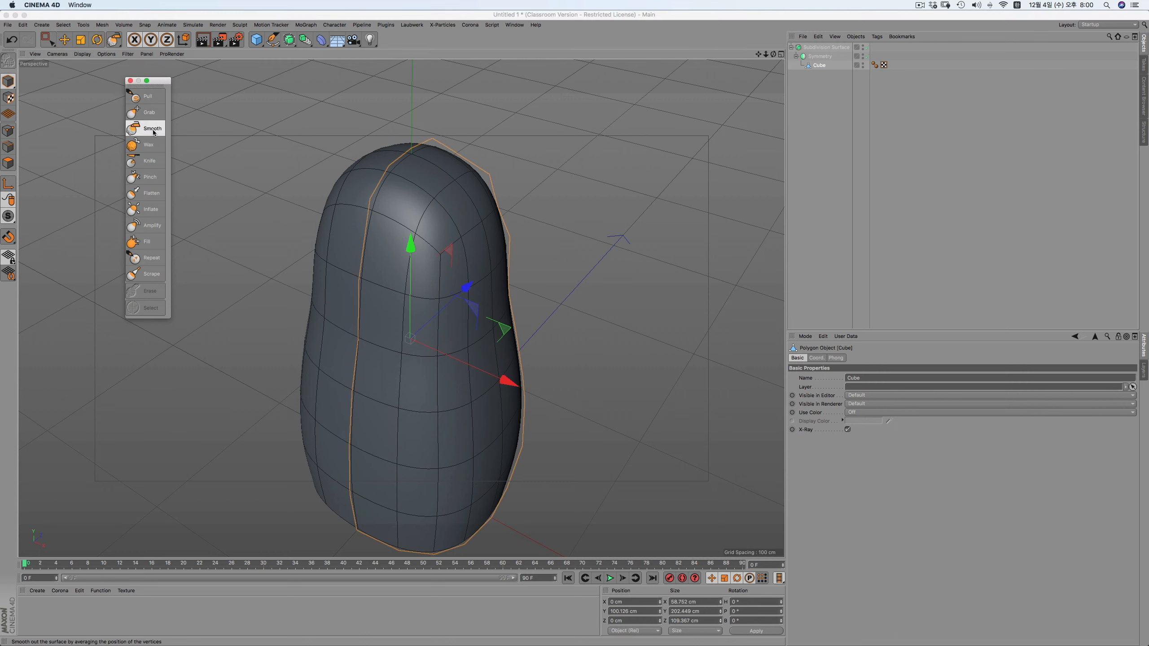
click(439, 253)
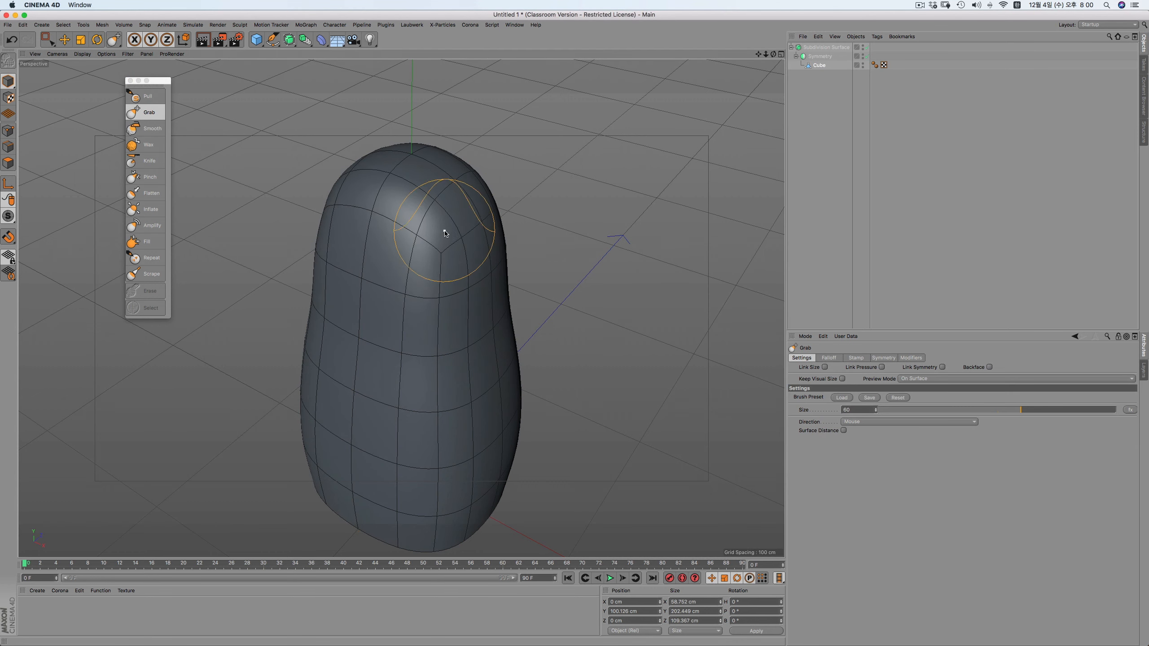
mouse_move(440, 236)
mouse_down()
mouse_move(426, 354)
mouse_move(447, 216)
mouse_move(455, 256)
mouse_up()
key(super+z)
key(super+z)
key(super+z)
Try the Smooth brush at 10% pressure on the upper corner of the head and undo the stroke
click(149, 128)
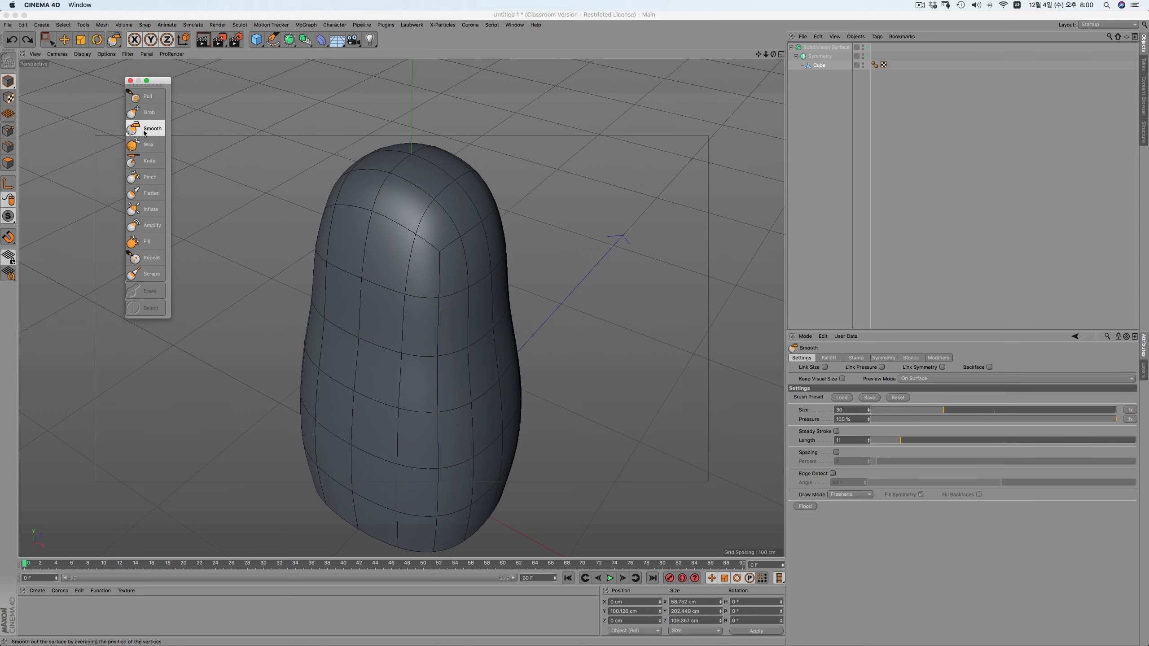
click(853, 420)
text(10)
key(Return)
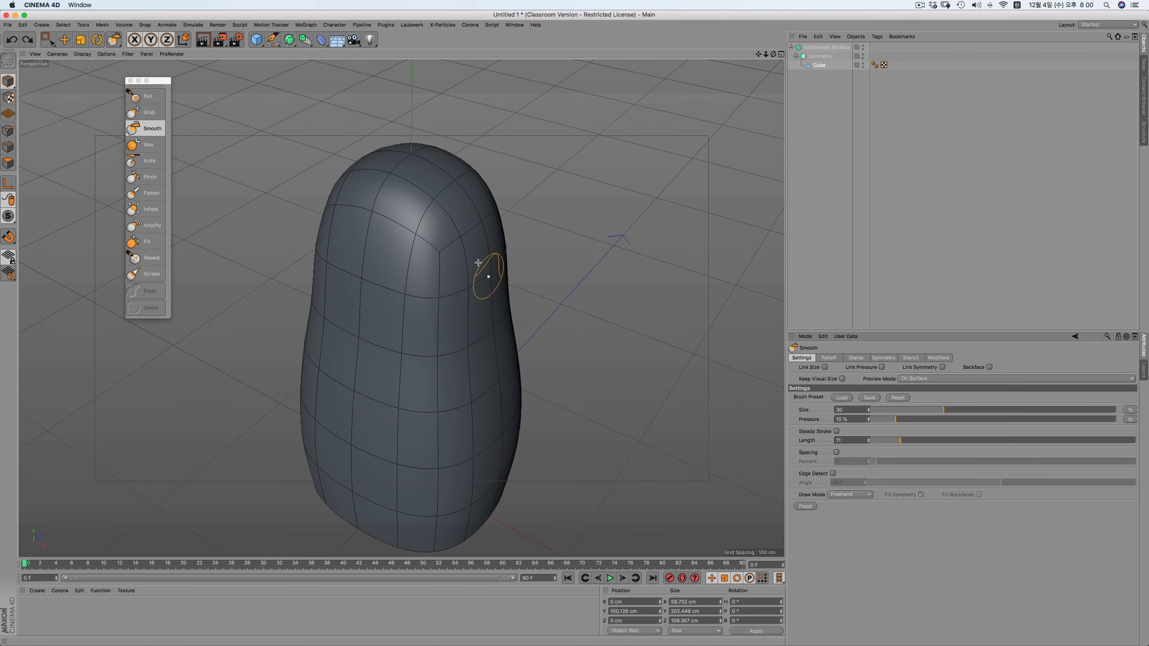
mouse_move(432, 246)
mouse_down()
mouse_move(436, 297)
mouse_move(433, 195)
mouse_up()
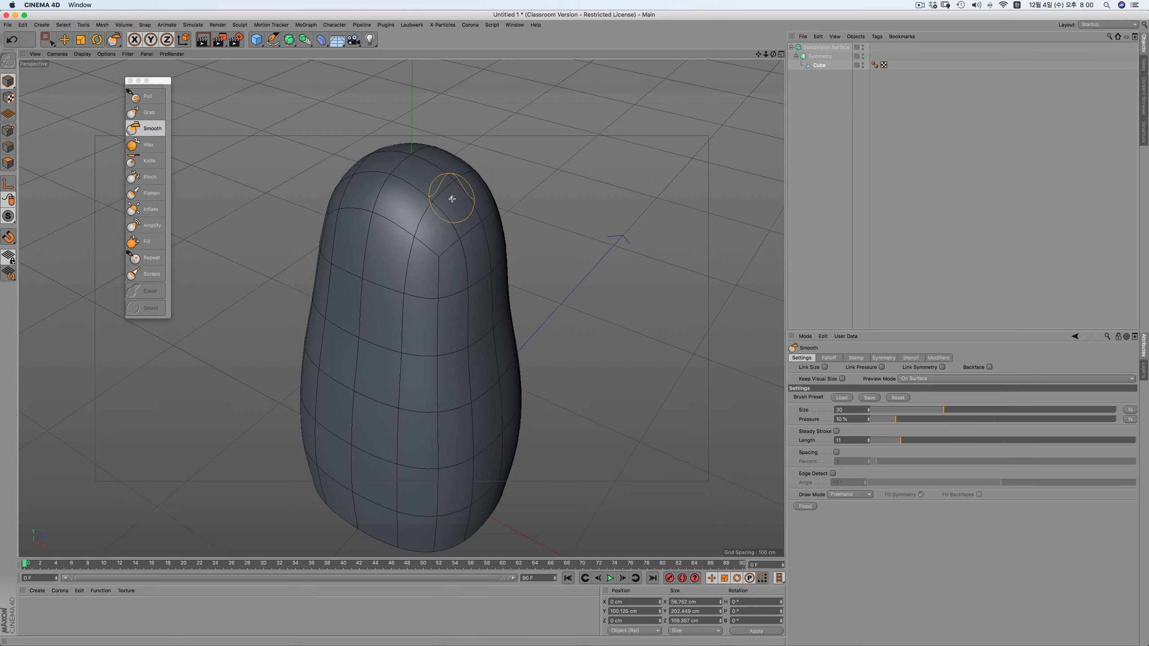
key(super+z)
Smooth the side of the head above the neck using the Grab brush's temporary smoothing, checking the shape from other angles
click(145, 112)
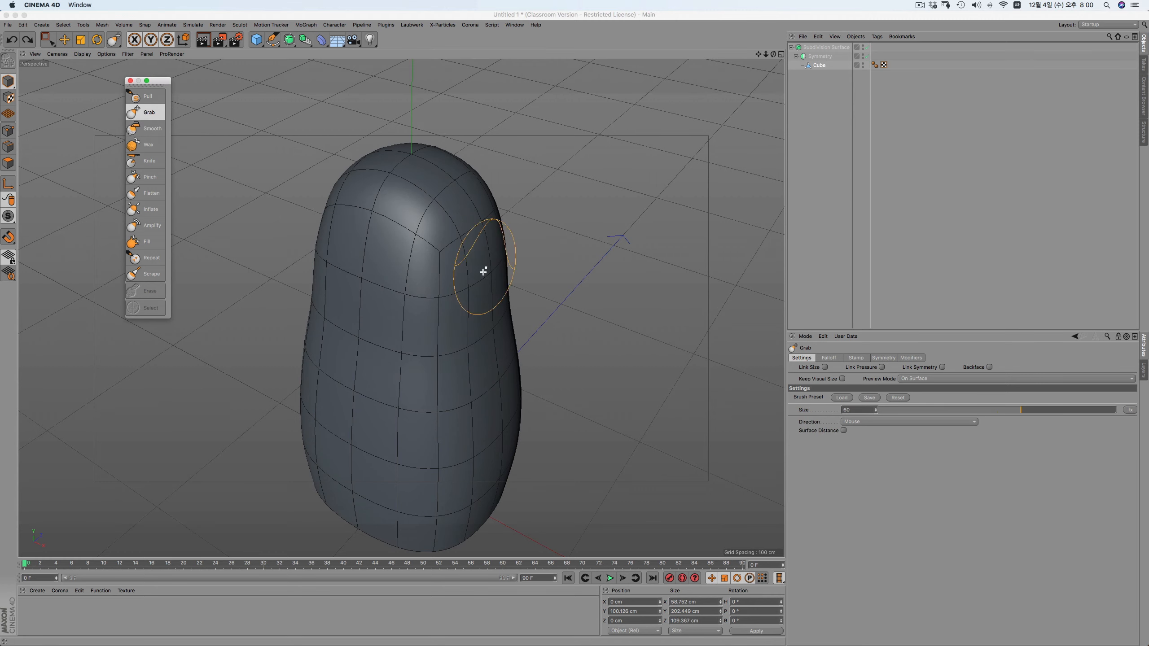
mouse_move(486, 271)
alt+mouse_down()
mouse_move(513, 187)
mouse_move(543, 180)
mouse_move(526, 315)
mouse_move(495, 300)
mouse_move(436, 308)
mouse_move(265, 211)
mouse_move(282, 127)
mouse_move(260, 118)
mouse_move(299, 244)
mouse_move(287, 268)
mouse_move(269, 257)
alt+mouse_up()
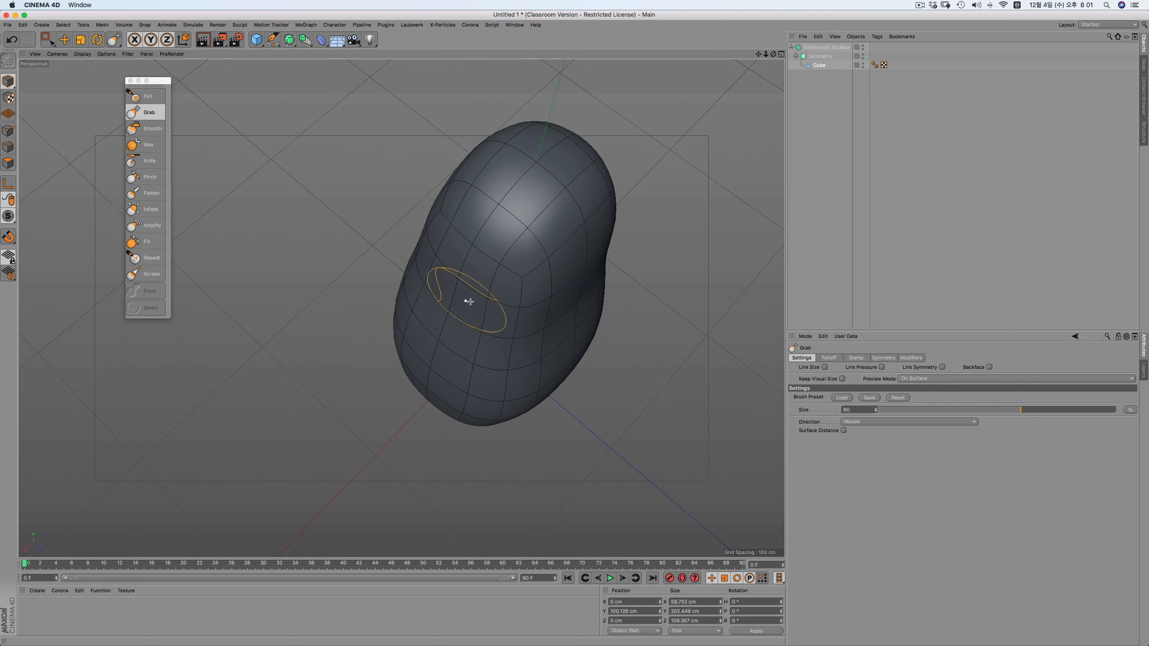
mouse_move(510, 282)
shift+mouse_down()
mouse_move(518, 265)
mouse_move(547, 286)
shift+mouse_up()
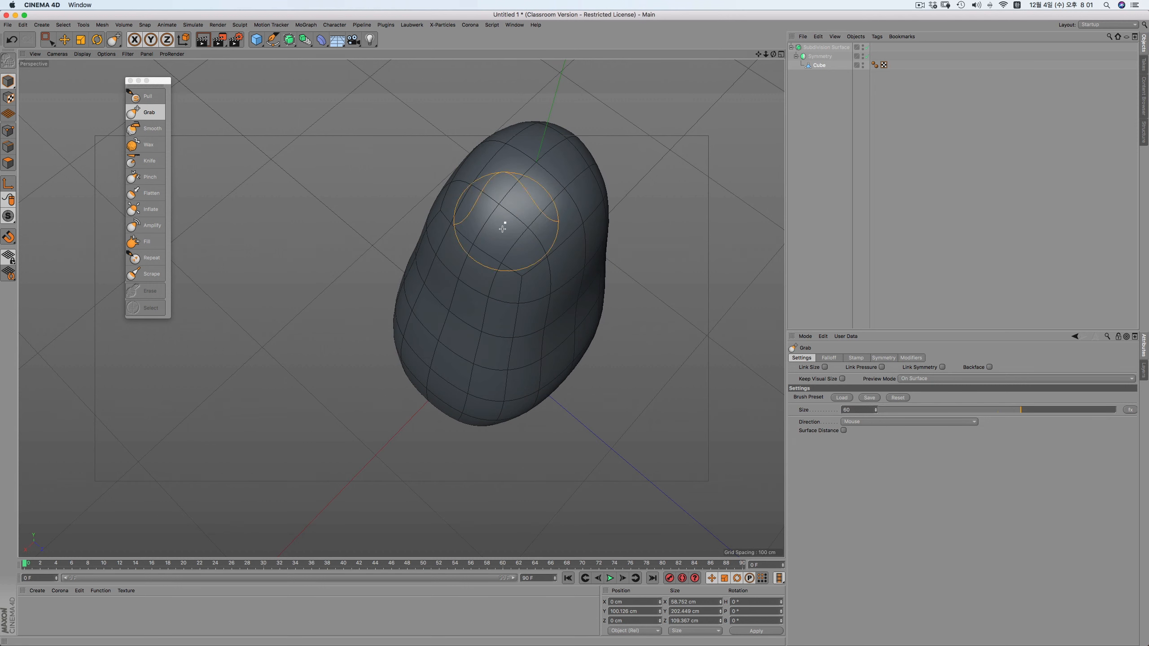
alt+drag(508, 273, 618, 249)
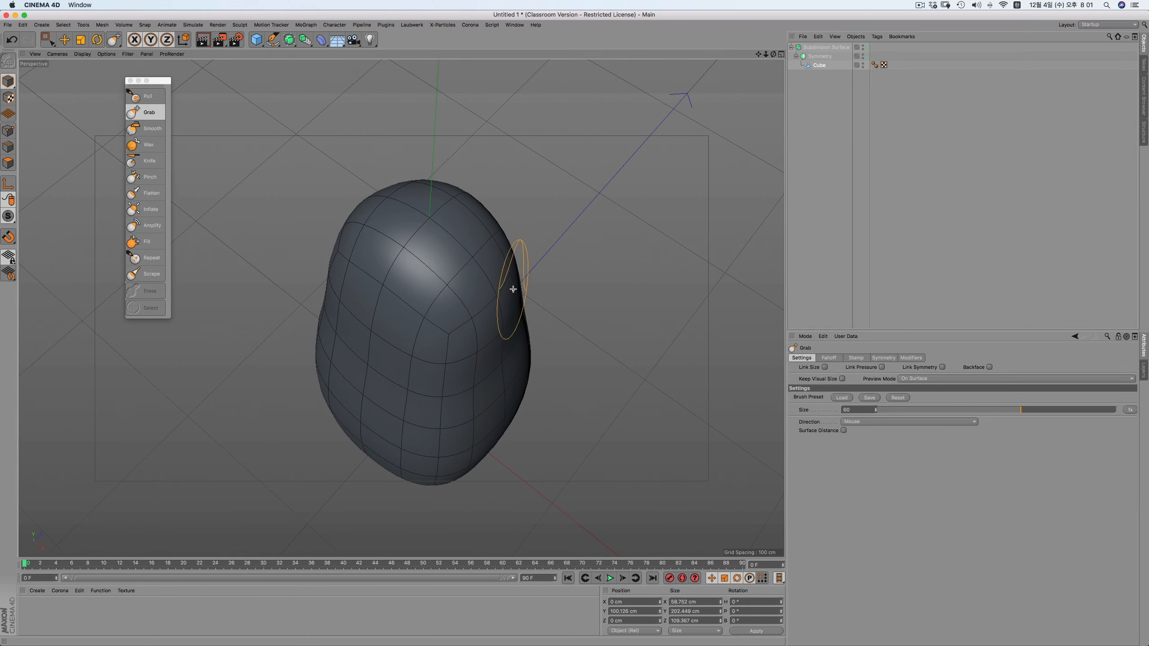
alt+drag(550, 334, 526, 398)
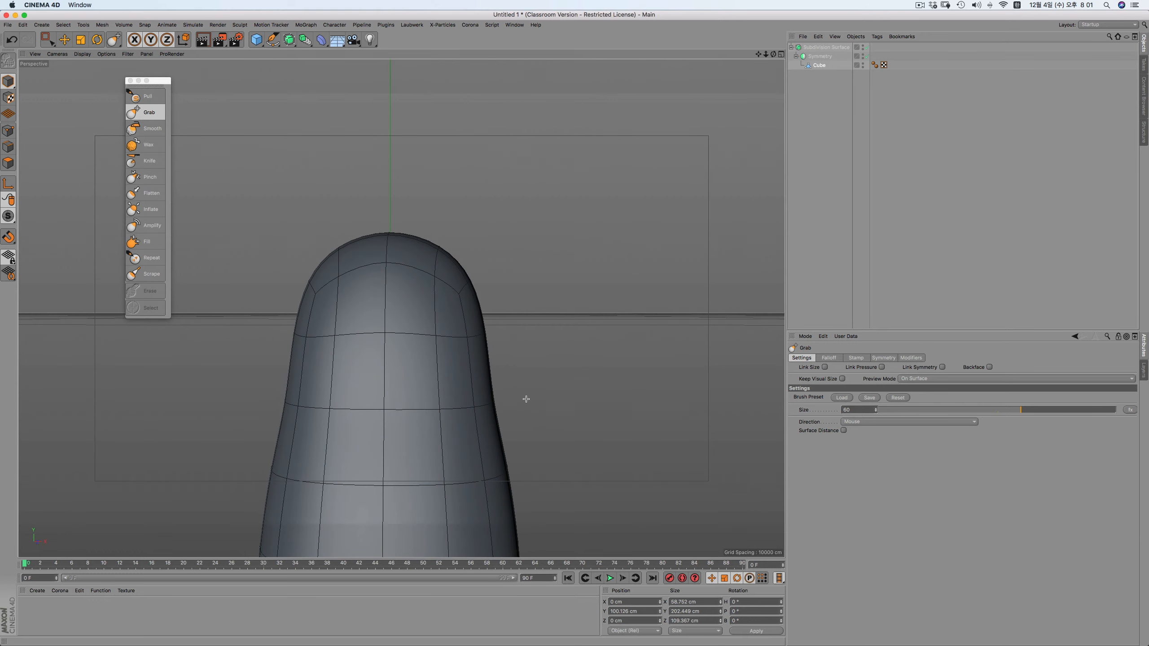
Try small Grab brush strokes on the body and the side of the head, and undo them
alt+middle_drag(549, 351, 486, 182)
mouse_move(501, 289)
alt+mouse_down()
mouse_move(390, 318)
mouse_move(441, 363)
mouse_move(423, 402)
mouse_move(451, 412)
alt+mouse_up()
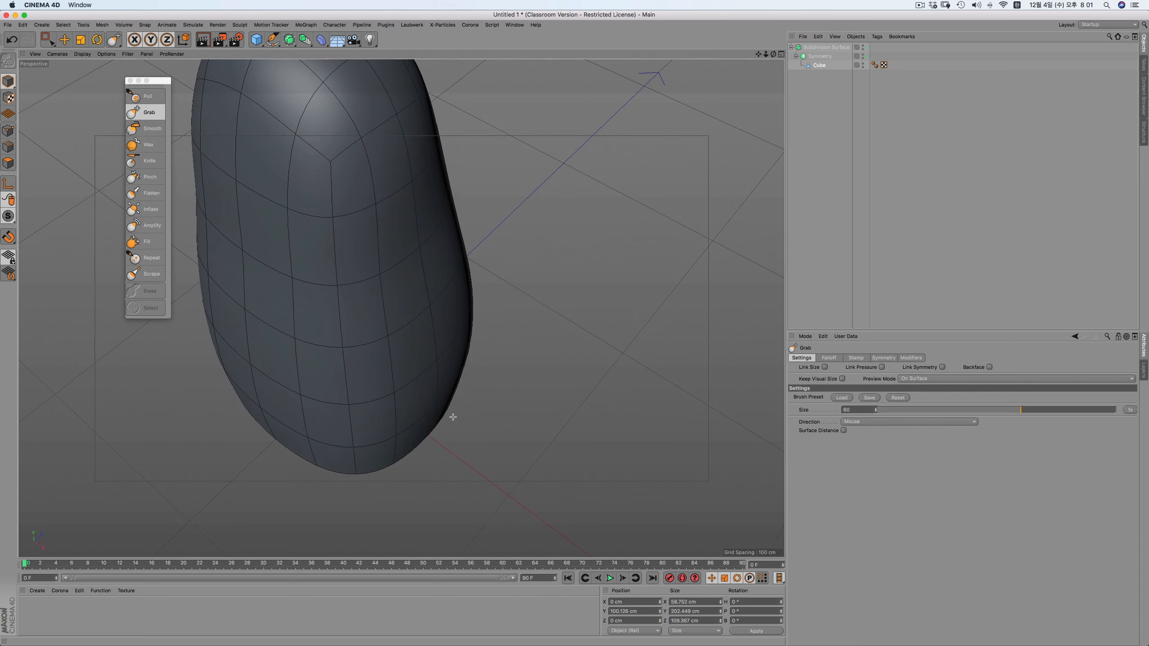
drag(354, 476, 355, 471)
mouse_move(336, 282)
mouse_down()
mouse_move(327, 277)
mouse_move(402, 232)
mouse_move(397, 305)
mouse_move(318, 192)
mouse_move(325, 146)
mouse_move(284, 190)
mouse_move(323, 251)
mouse_move(377, 259)
mouse_up()
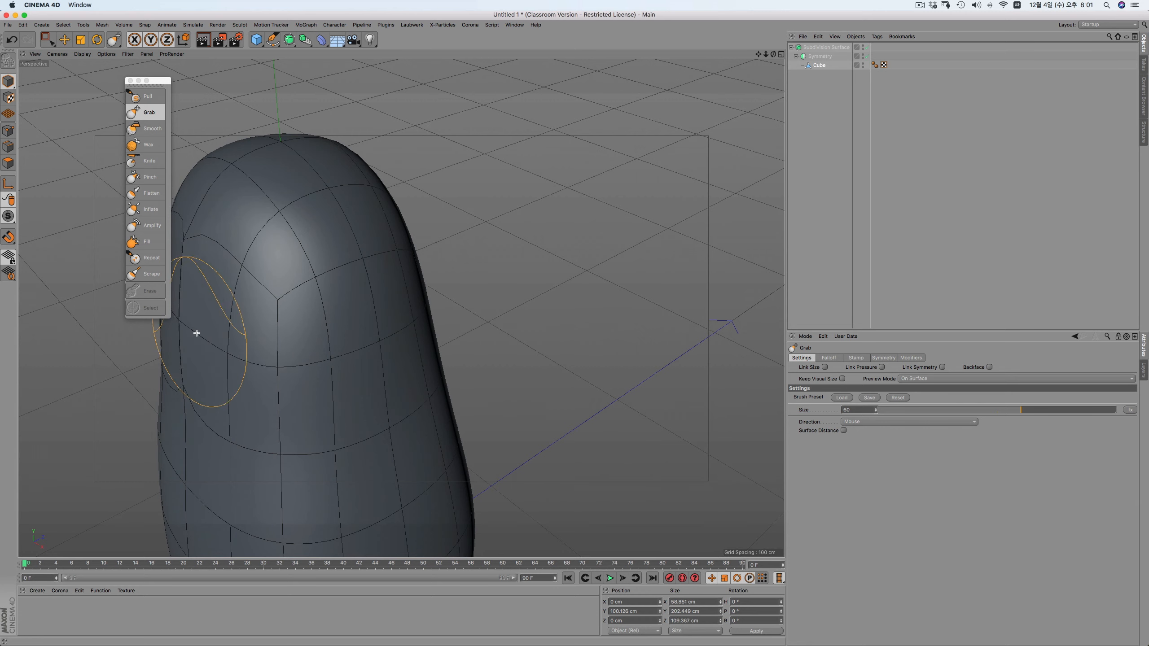
key(super+z)
drag(190, 323, 183, 323)
drag(236, 351, 230, 347)
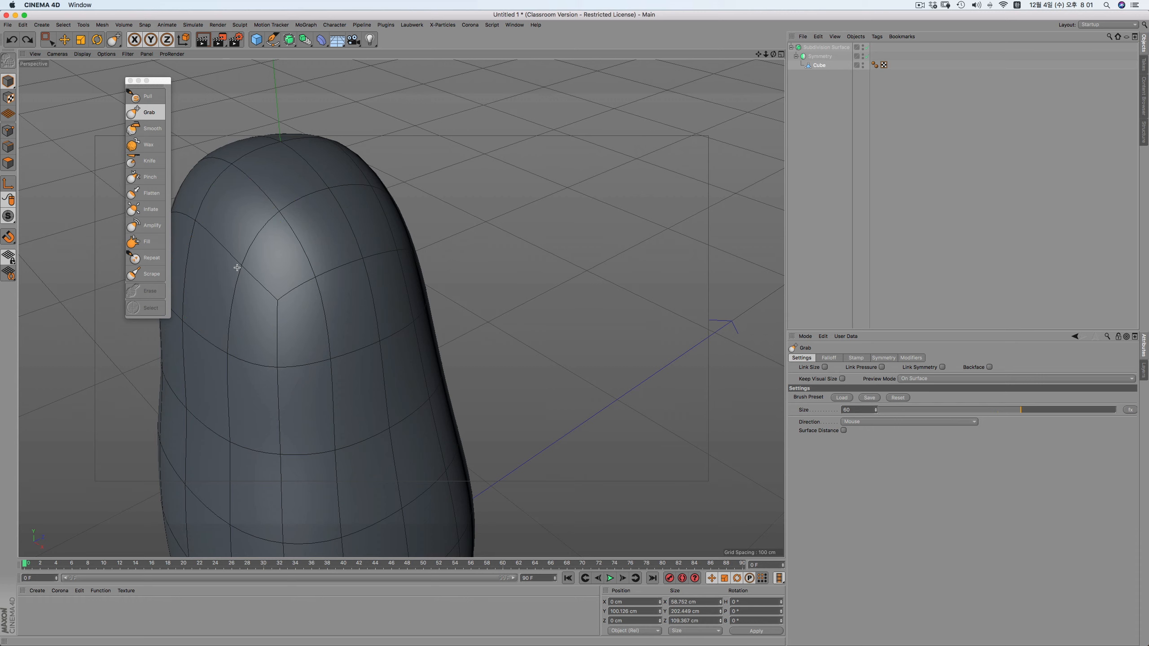
Examine the head and body shape from several angles, then deselect everything and compare it with the reference in the front view
mouse_move(323, 299)
alt+mouse_down()
mouse_move(479, 272)
mouse_move(454, 215)
alt+mouse_up()
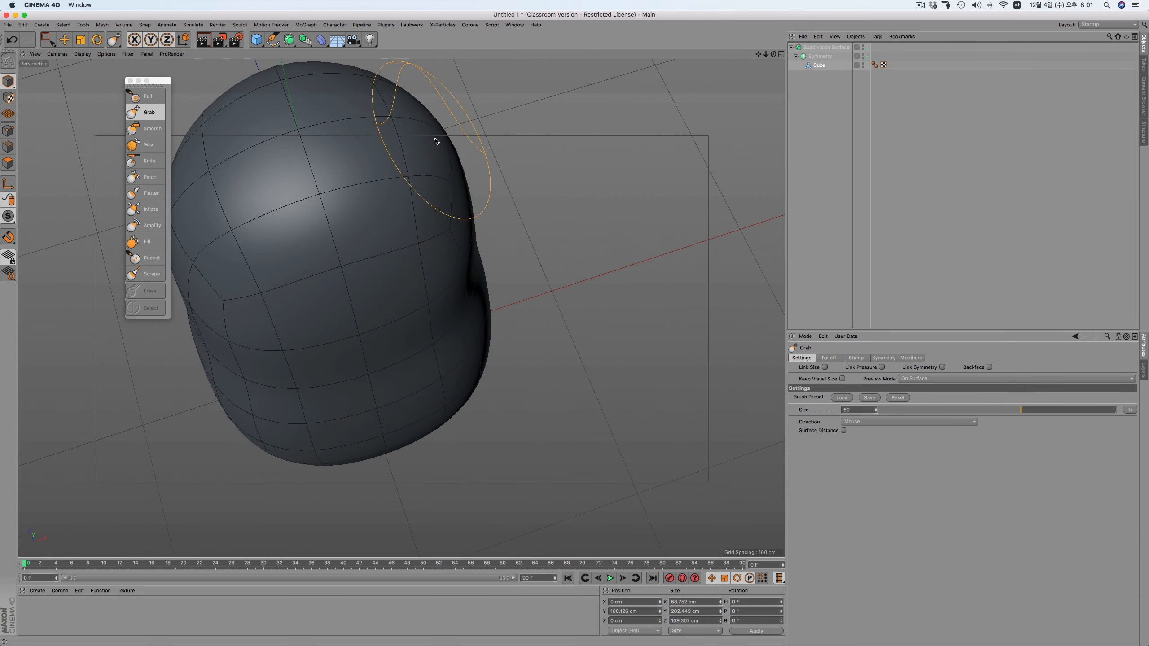
alt+drag(487, 273, 410, 184)
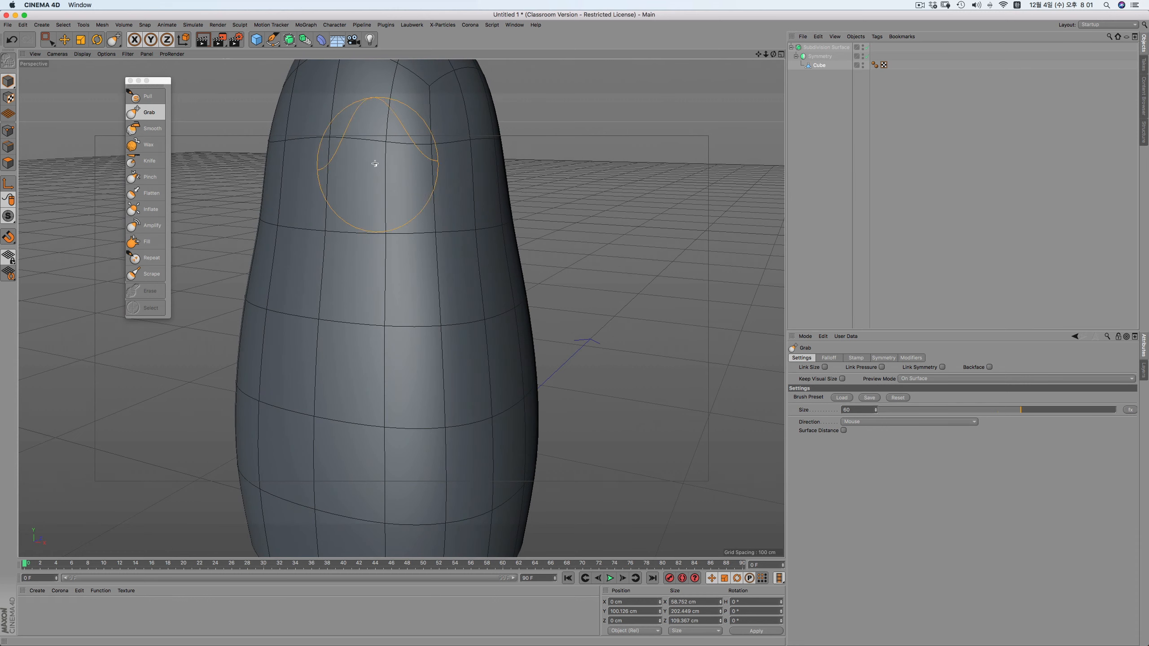
mouse_move(513, 149)
alt+mouse_down()
mouse_move(466, 214)
mouse_move(486, 174)
mouse_move(592, 254)
mouse_move(538, 200)
mouse_move(567, 175)
alt+mouse_up()
scroll(503, 258, down, 3)
scroll(504, 251, up, 2)
alt+drag(506, 245, 531, 247)
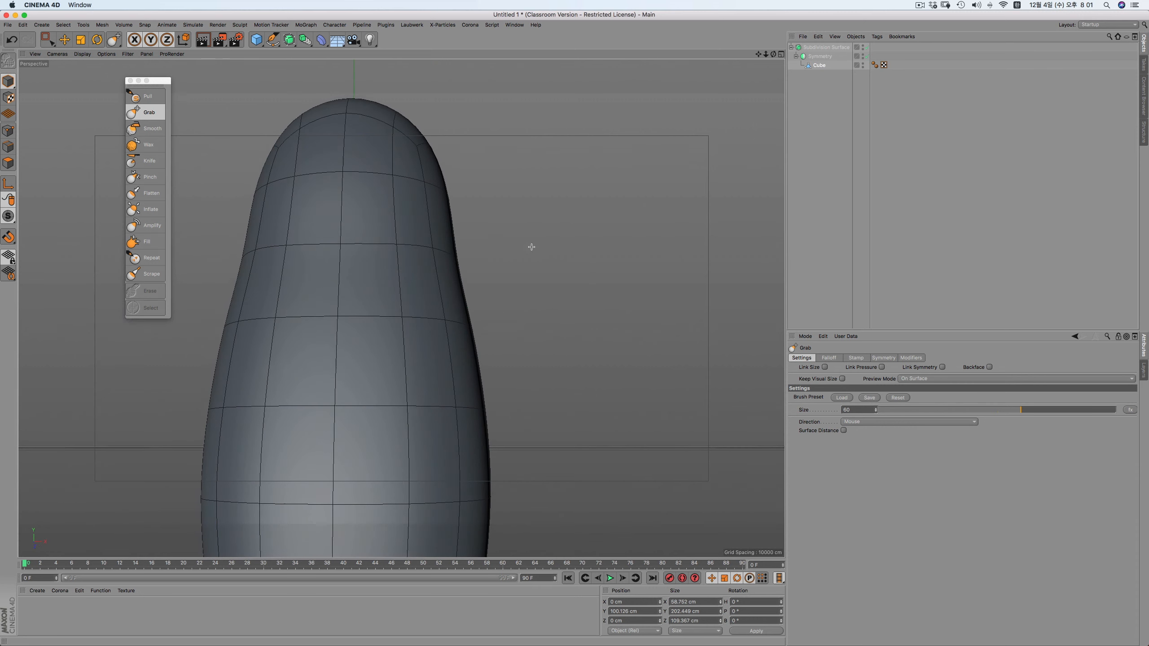
click(793, 146)
key(F4)
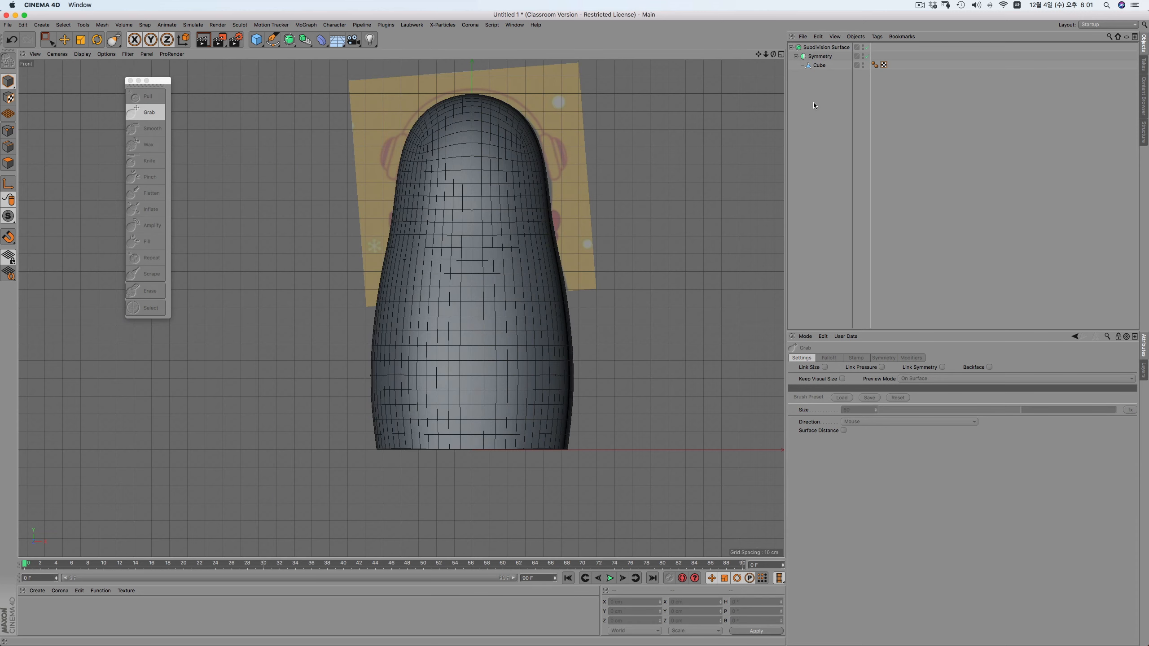
Display the model's wires as isoparms and turn on X-Ray for the Subdivision Surface to show the reference image through it
click(818, 65)
click(82, 54)
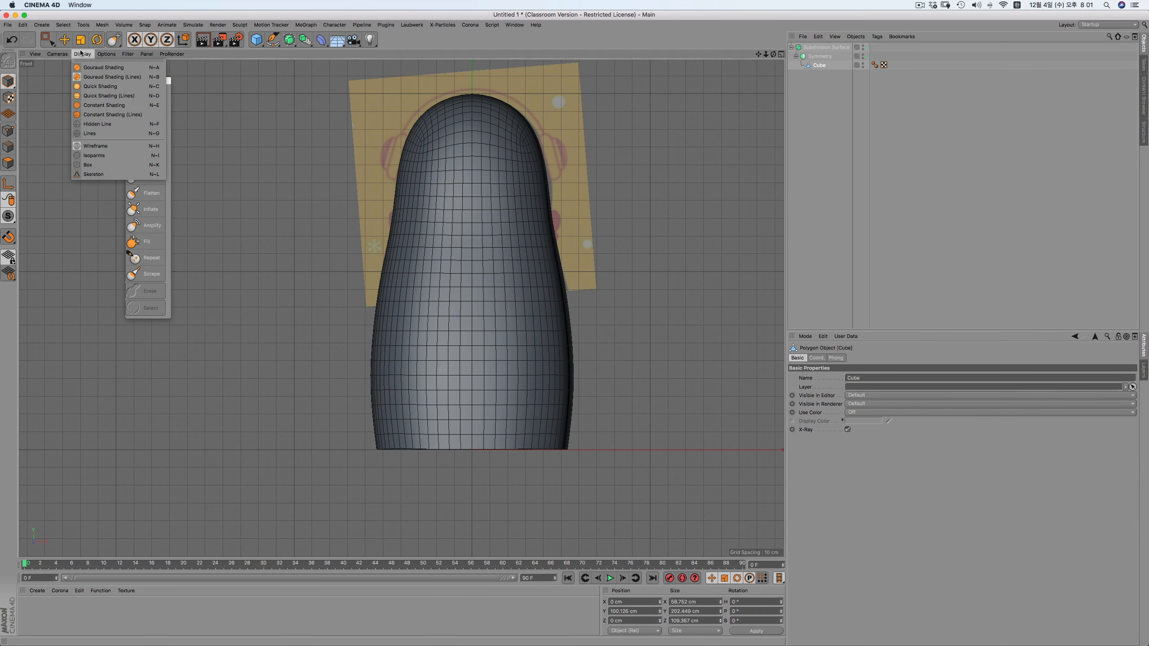
click(114, 154)
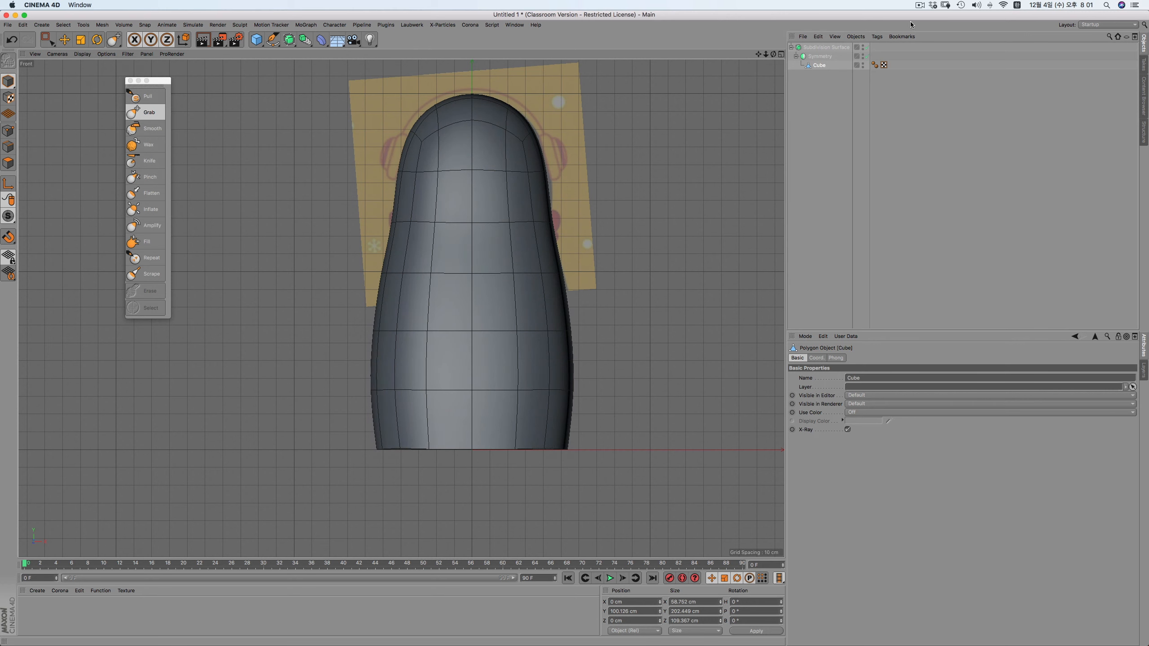
click(825, 47)
click(798, 358)
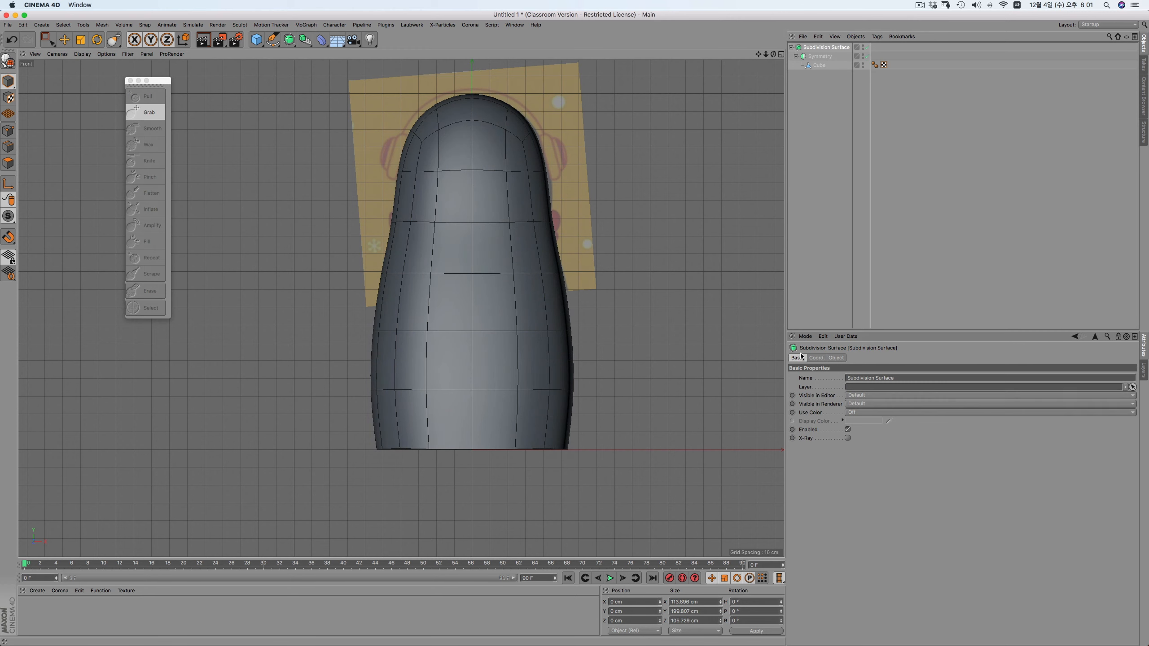
click(847, 438)
Select the Cube's front polygons covering the reference's face area in polygon mode with Live Selection
click(819, 65)
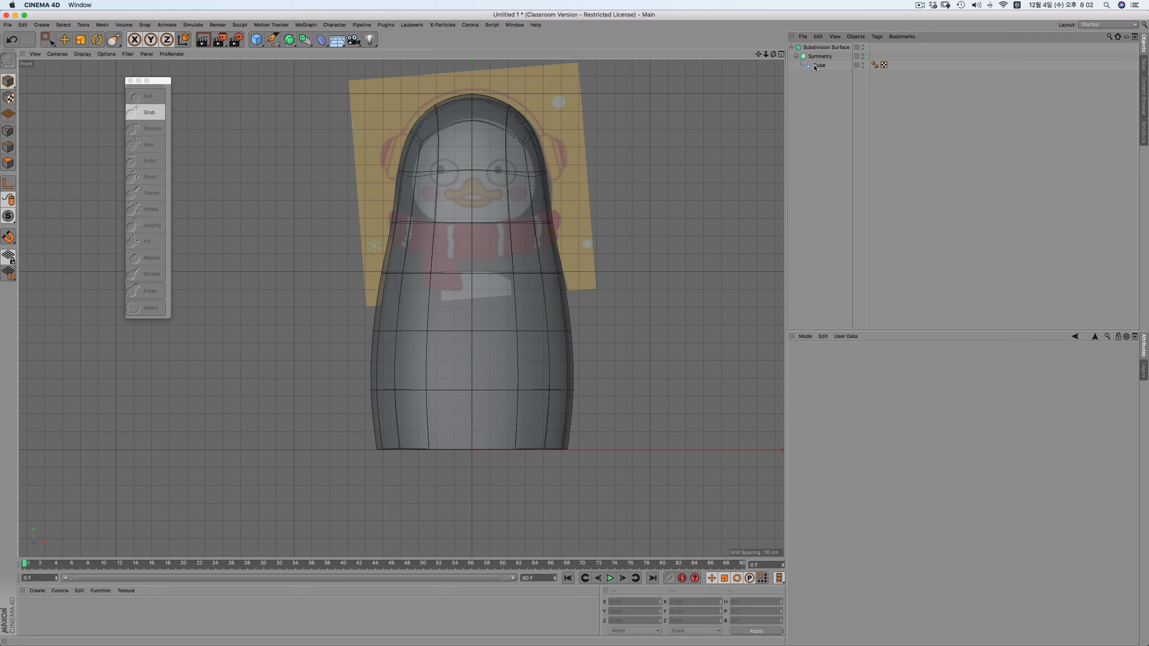
drag(758, 53, 689, 117)
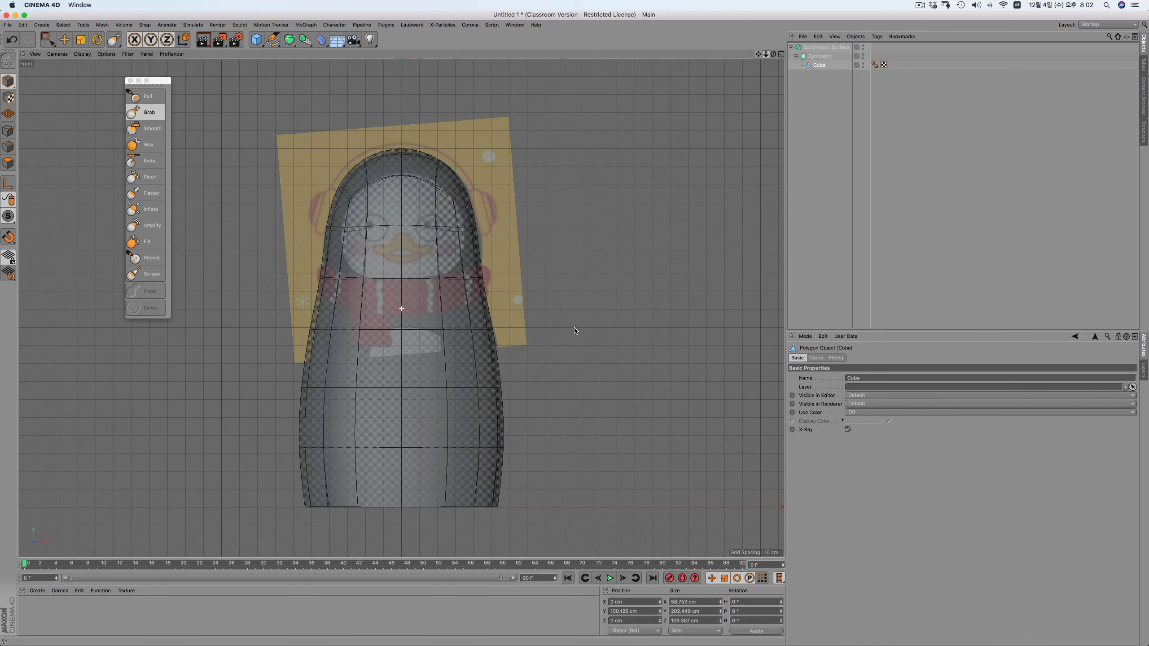
right_drag(758, 54, 805, 54)
drag(757, 54, 759, 104)
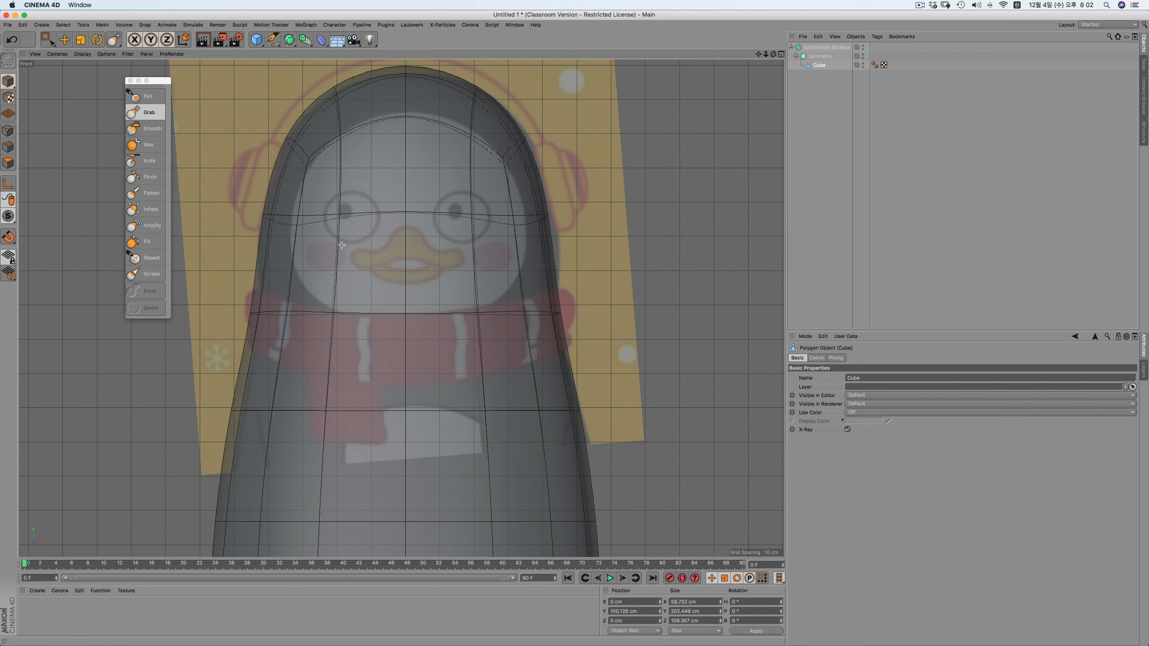
click(7, 162)
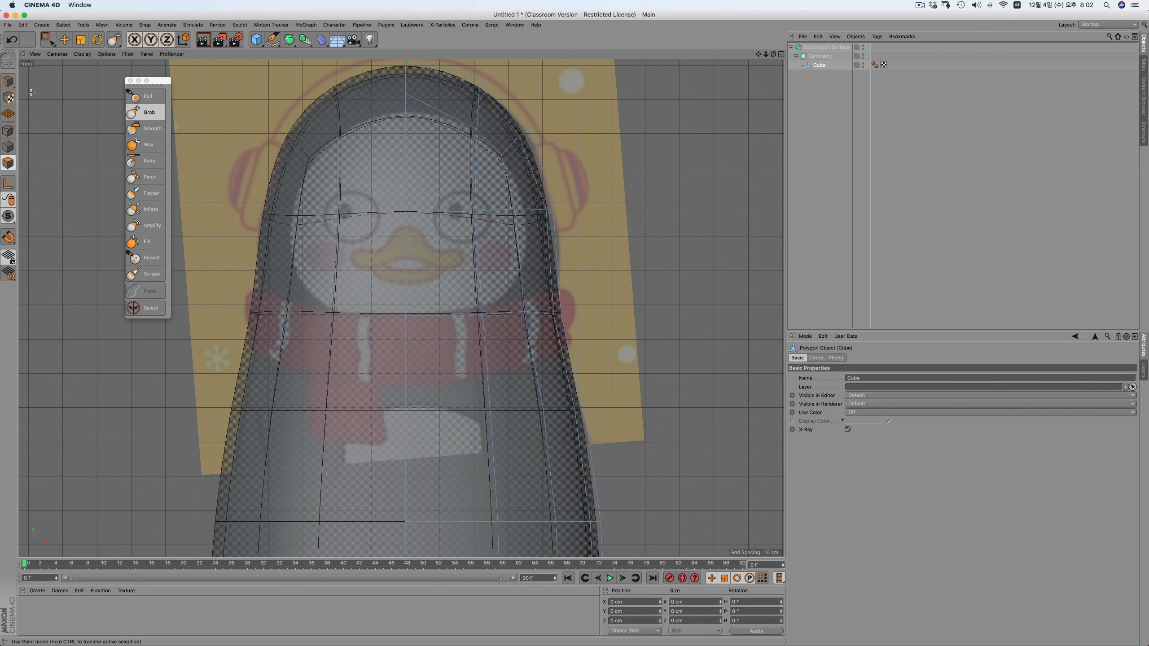
drag(47, 40, 67, 54)
click(67, 54)
drag(423, 195, 482, 220)
drag(422, 240, 429, 237)
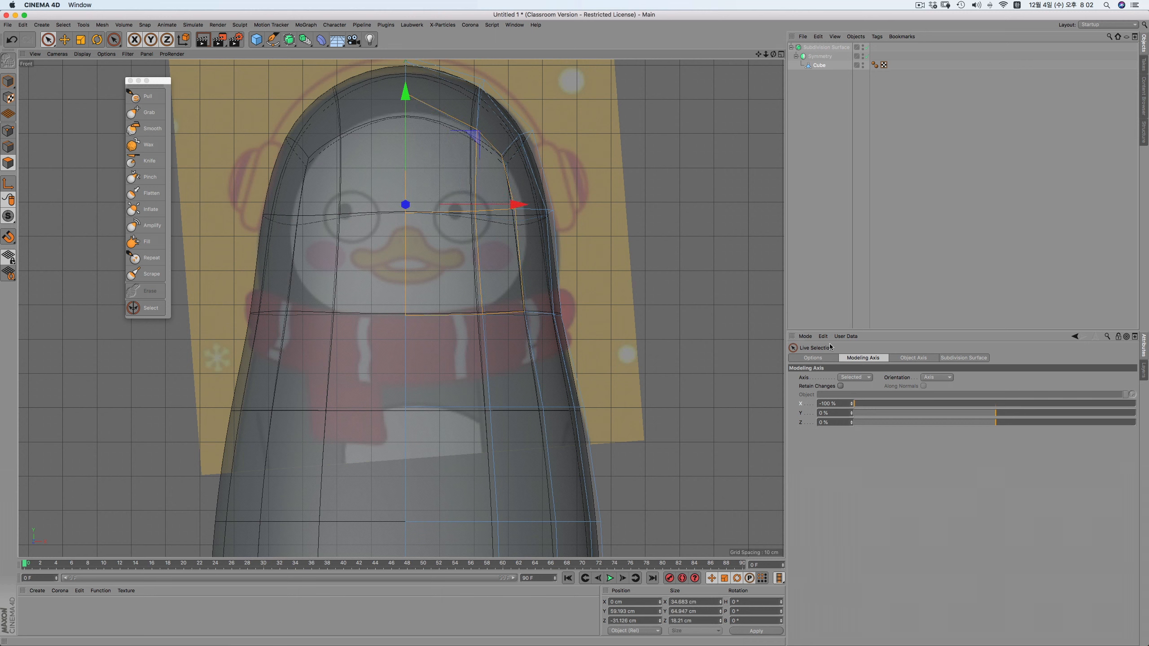
click(821, 358)
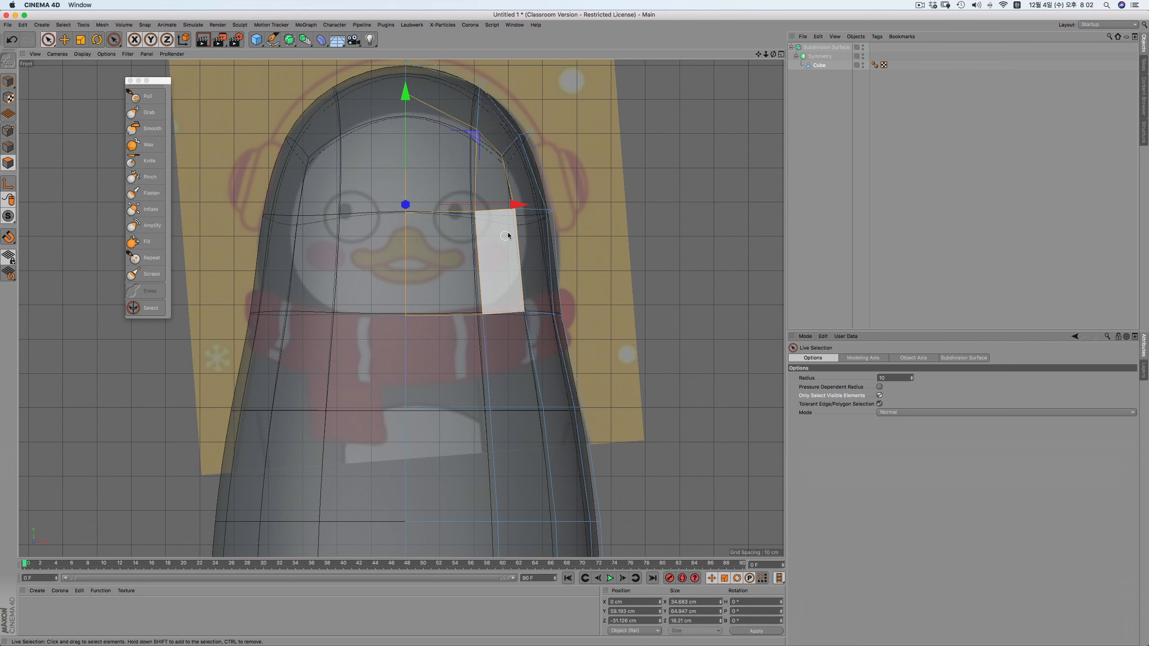
Inset the selected face polygons with Extrude Inner by about 2.8 cm
right_click(617, 176)
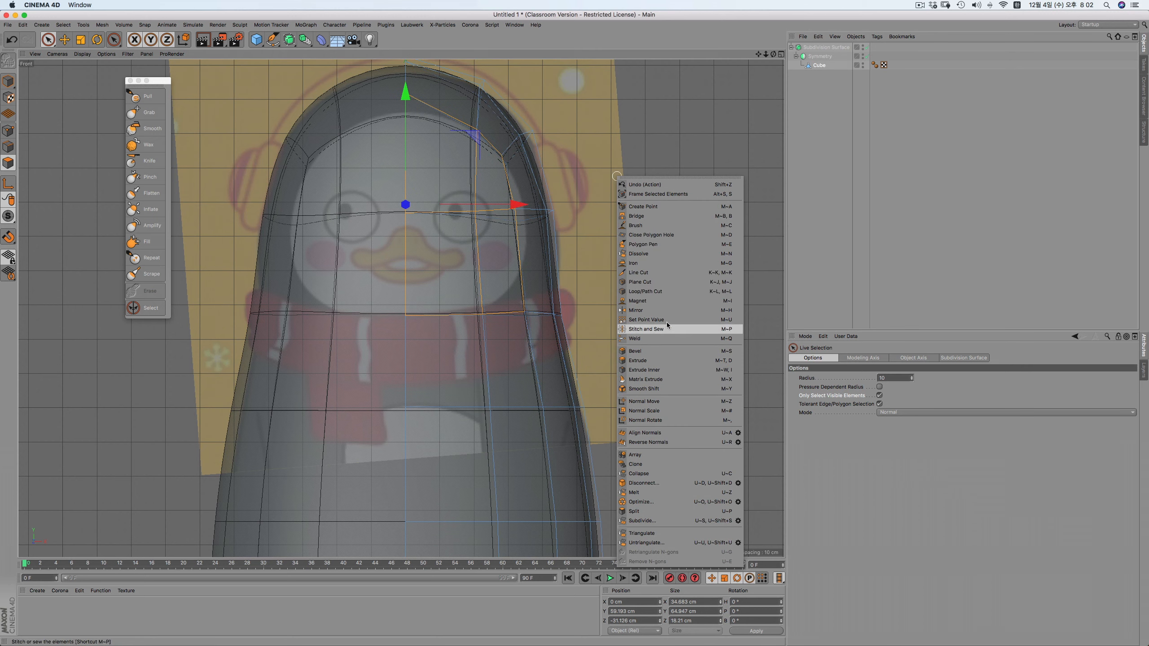
click(686, 374)
drag(686, 374, 651, 374)
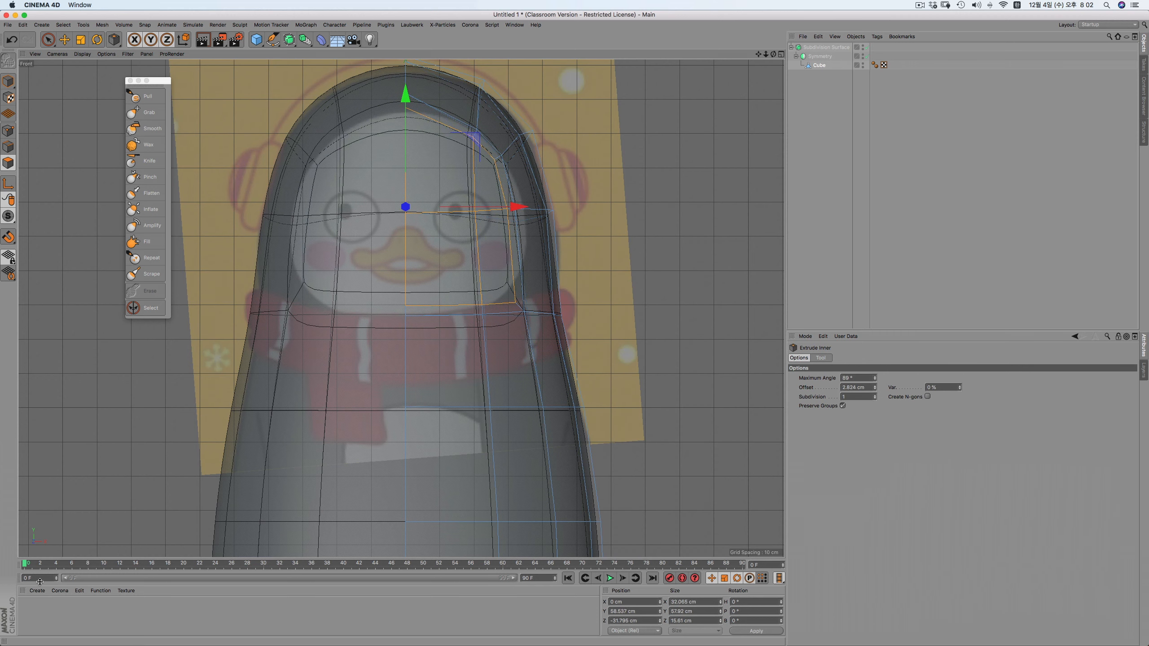
Create a new default material, apply it to the selected face polygons, and deselect everything
double_click(44, 602)
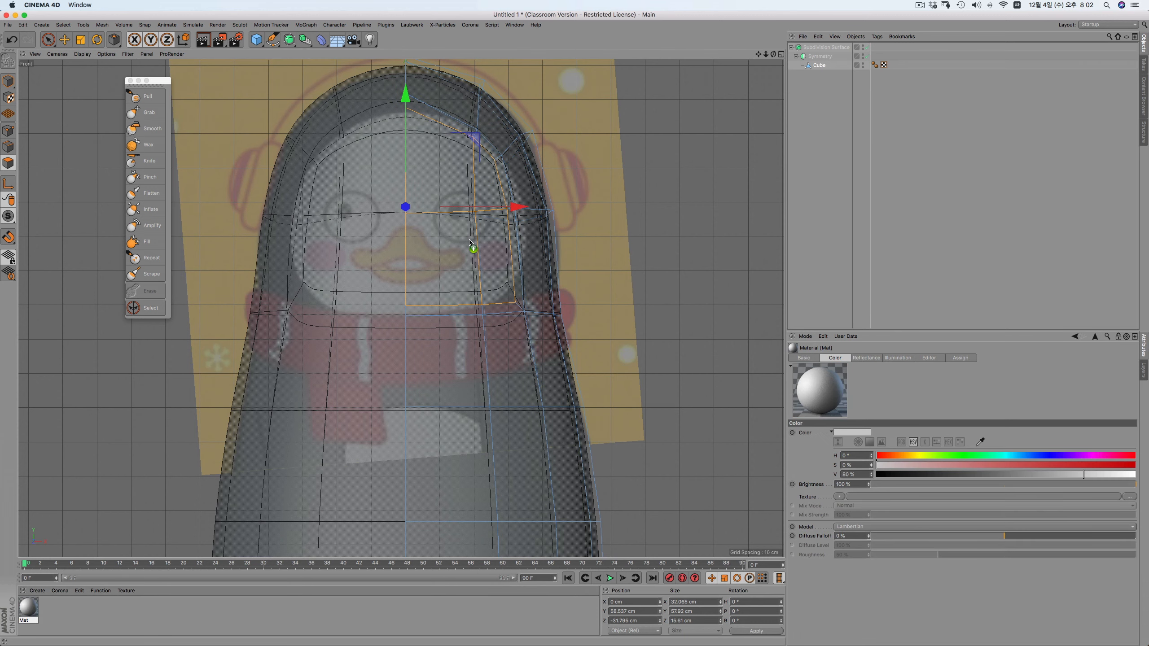
drag(471, 244, 472, 246)
click(869, 150)
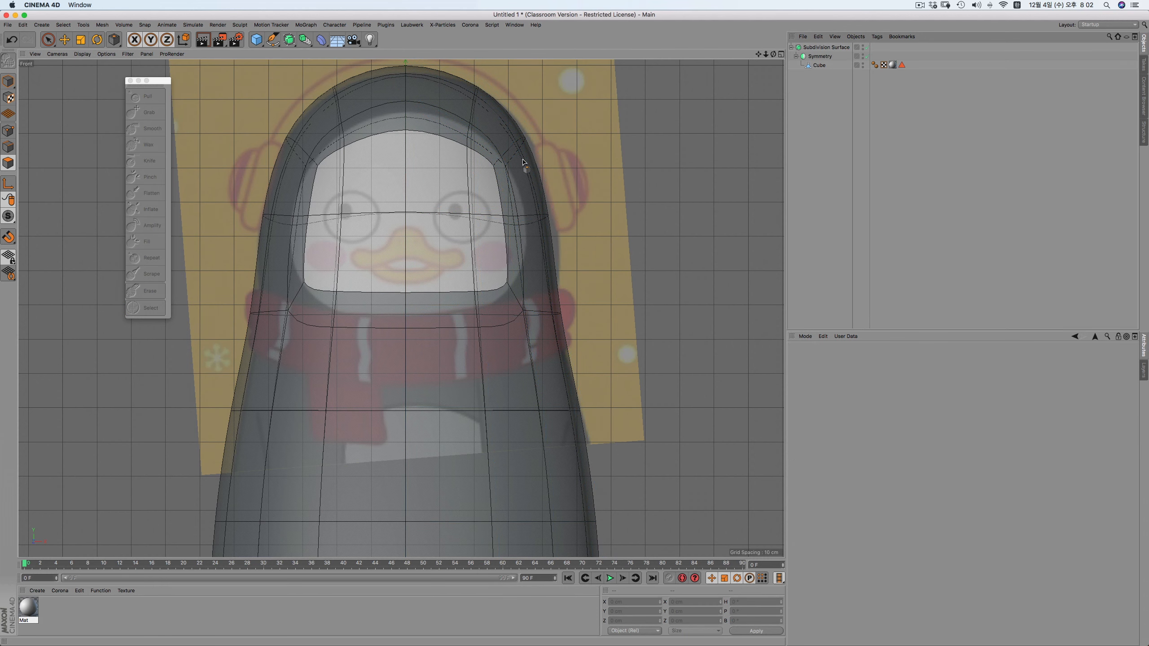
Reselect the Cube, switch to point editing with the Move tool, and clear the point selection
click(803, 66)
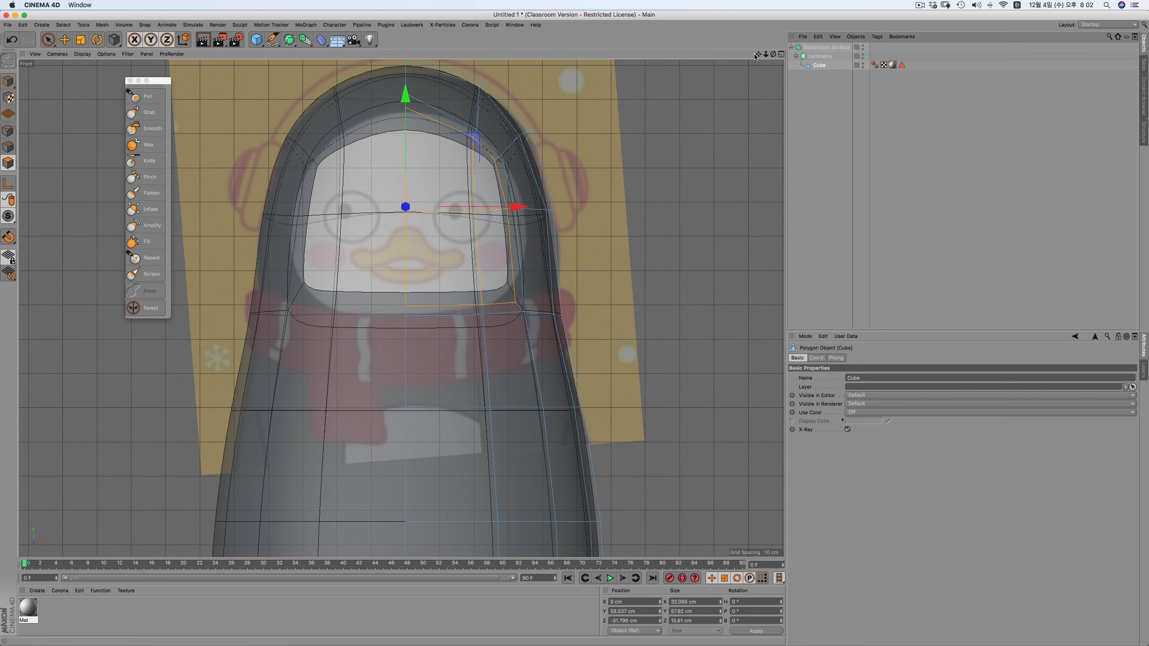
alt+middle_drag(406, 290, 401, 308)
click(808, 94)
click(806, 66)
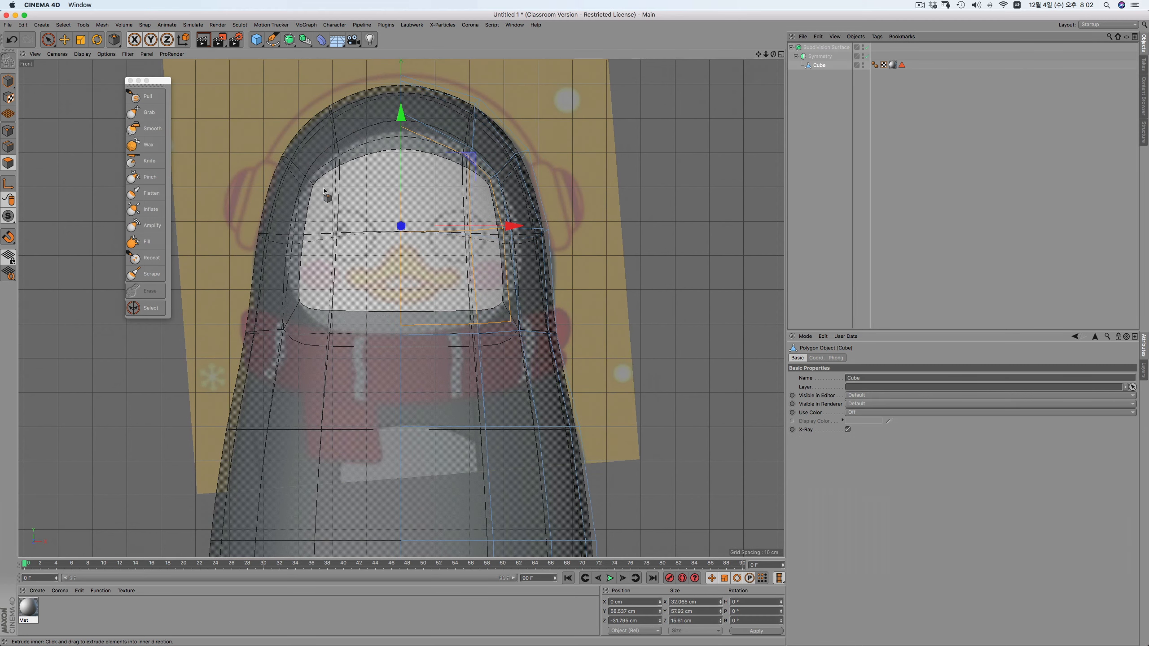
click(3, 129)
scroll(583, 218, up, 3)
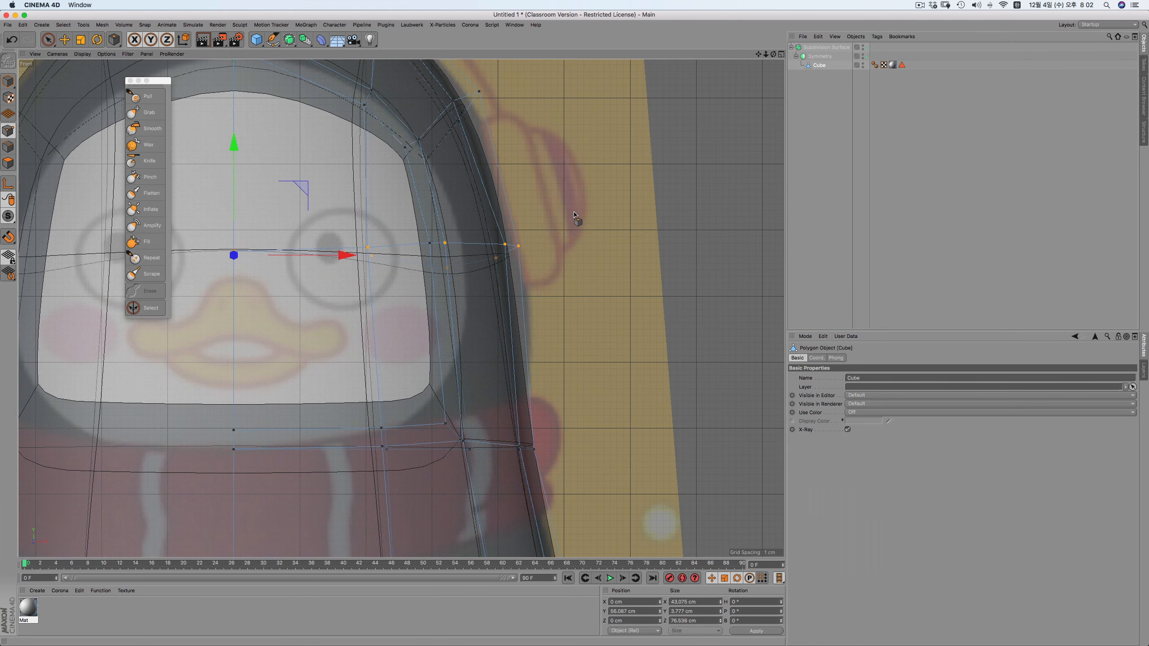
key(e)
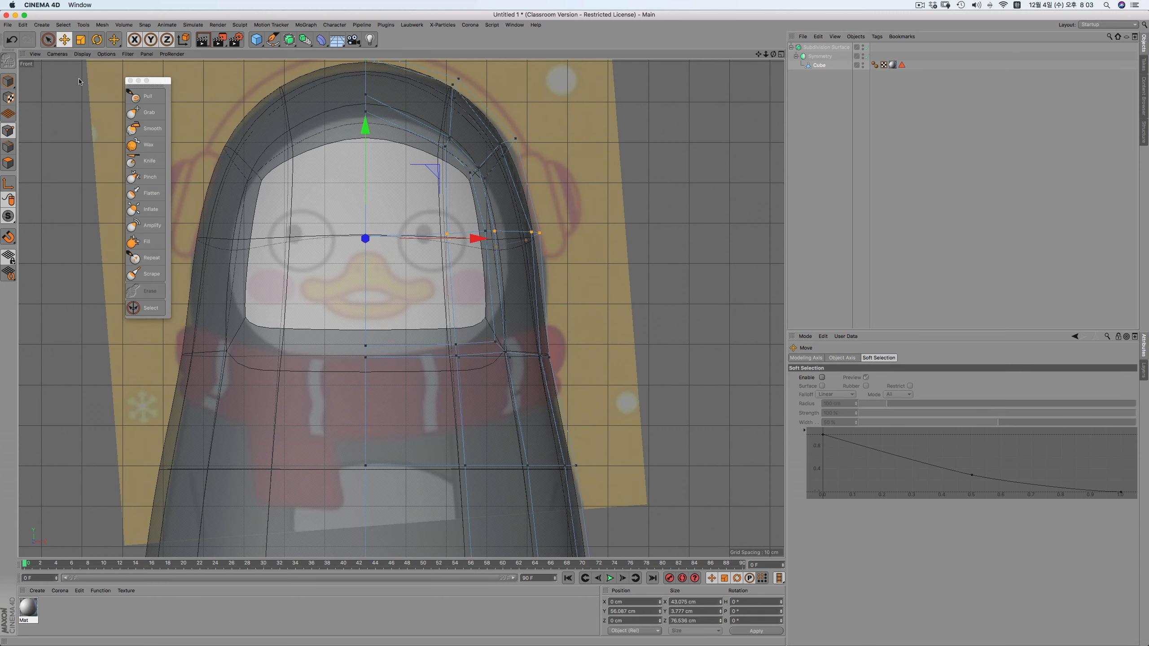
click(106, 54)
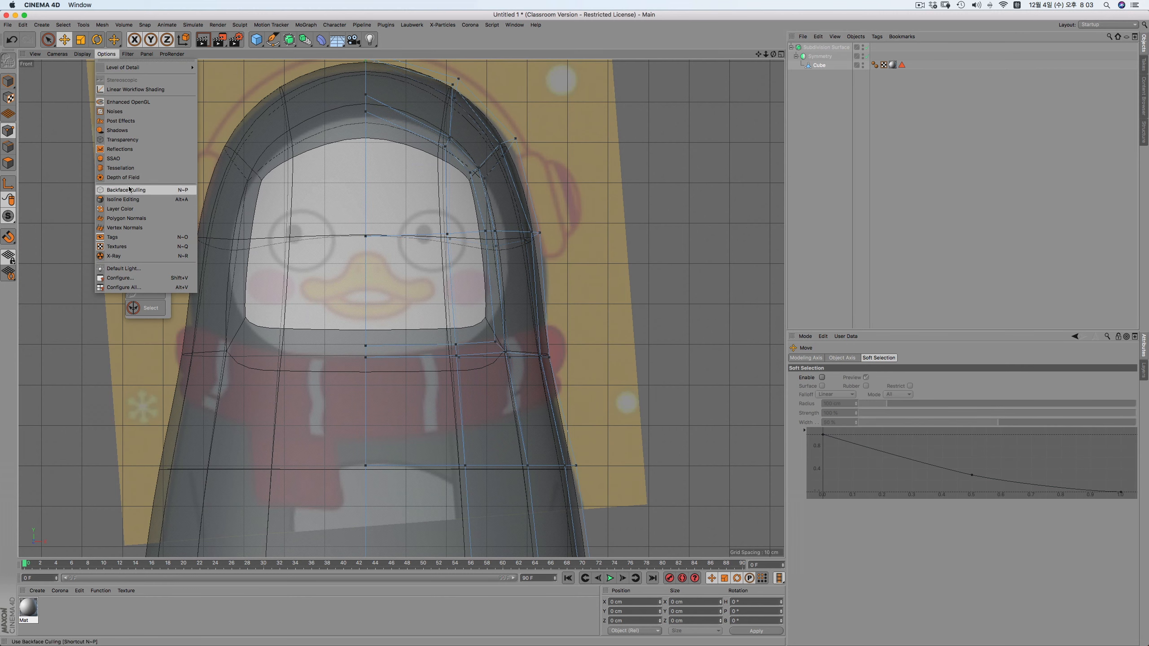
click(220, 128)
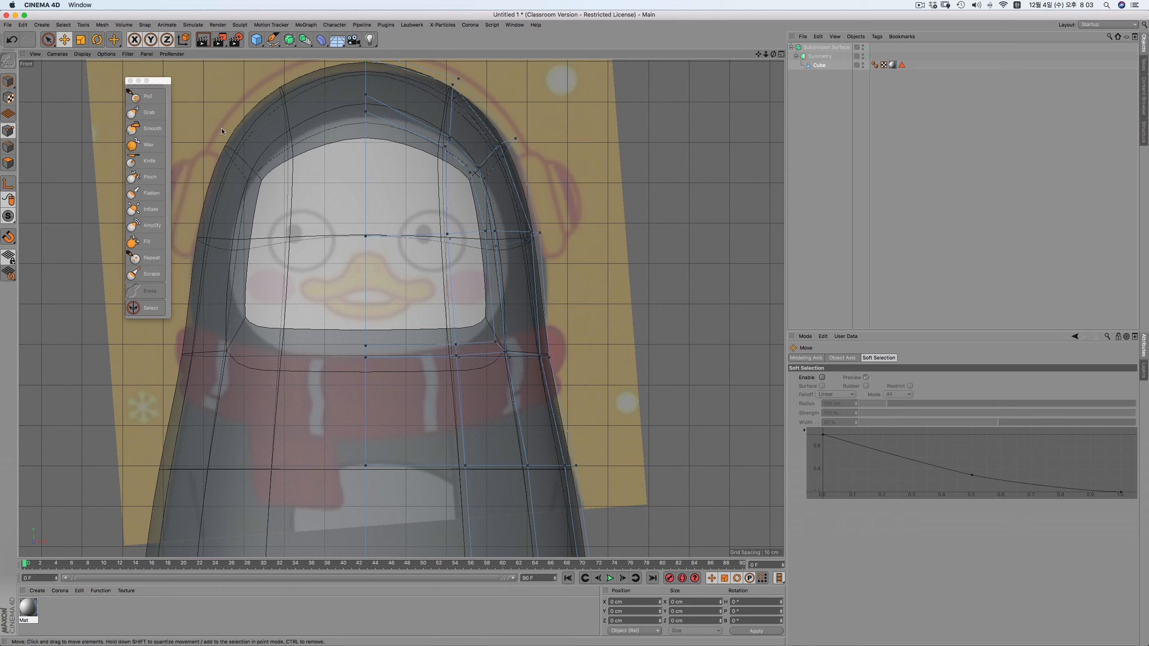
key(n)
Try moving the point at the side of the face outline outward along X, and undo the moves
click(495, 231)
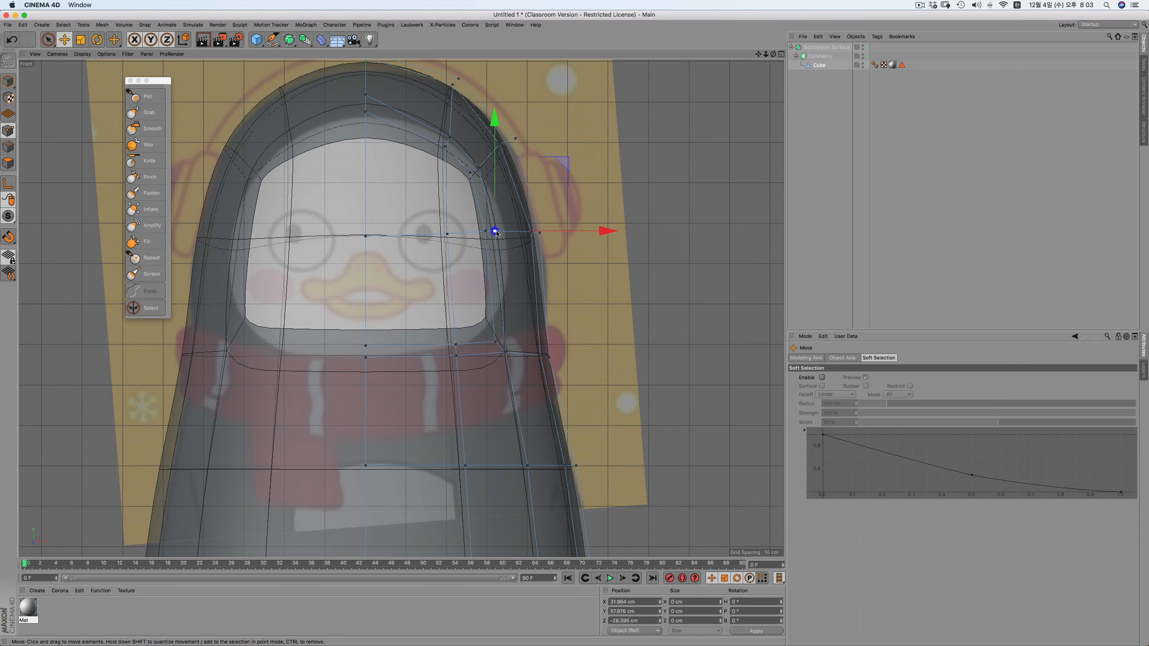
right_click(572, 175)
click(530, 231)
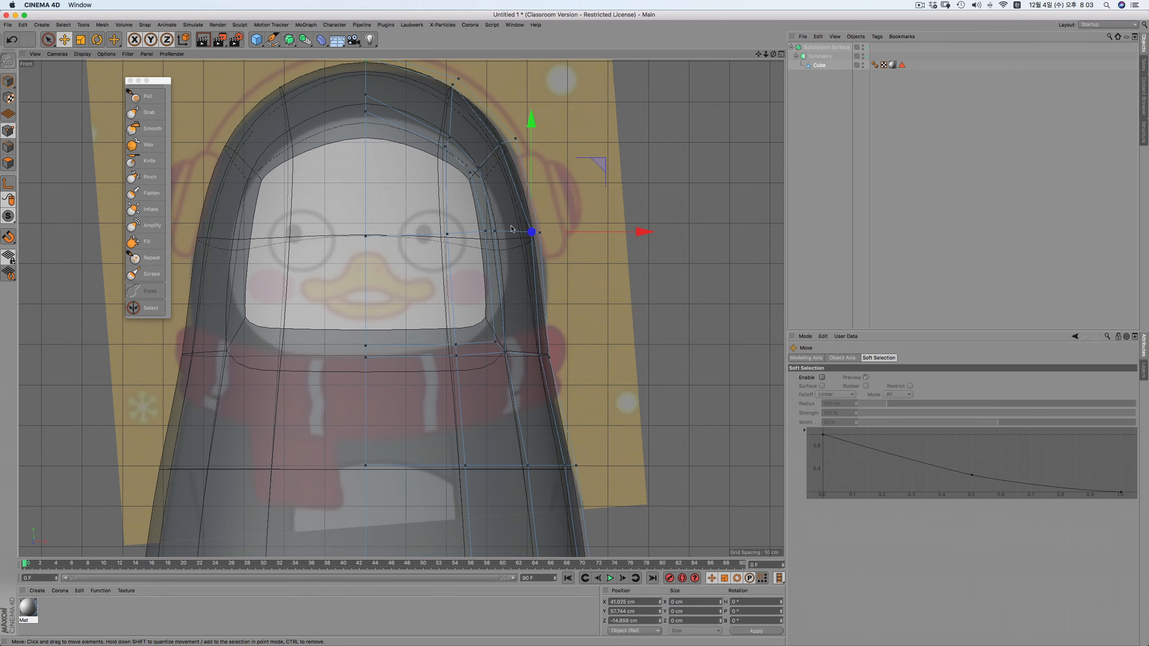
key(F1)
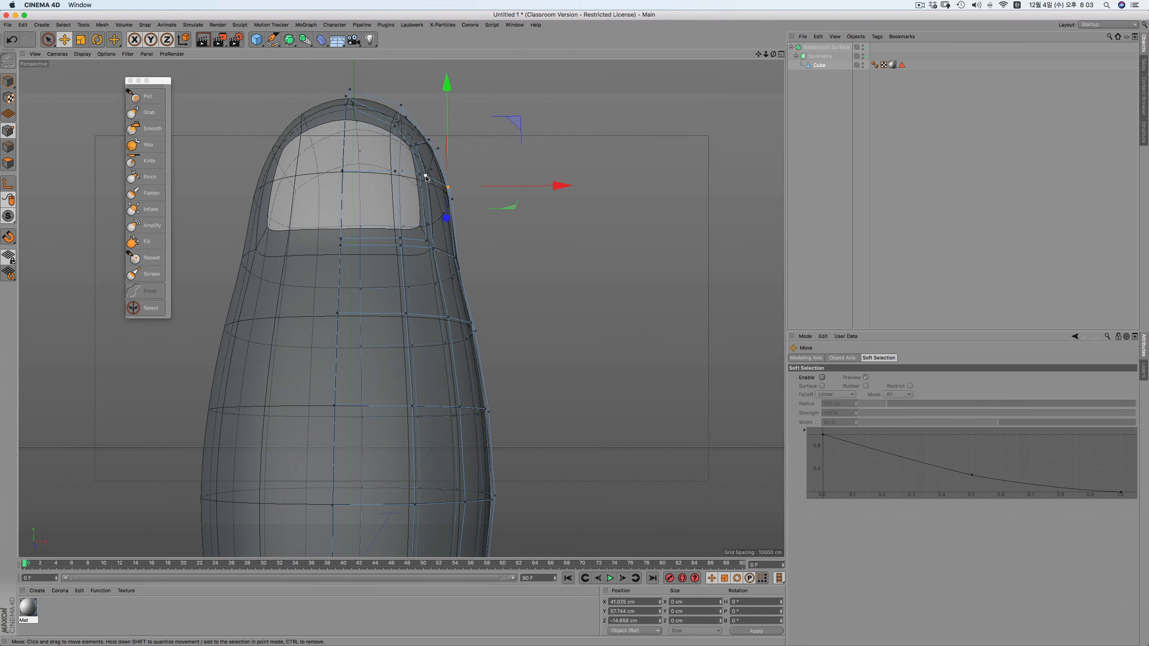
key(F3)
key(F4)
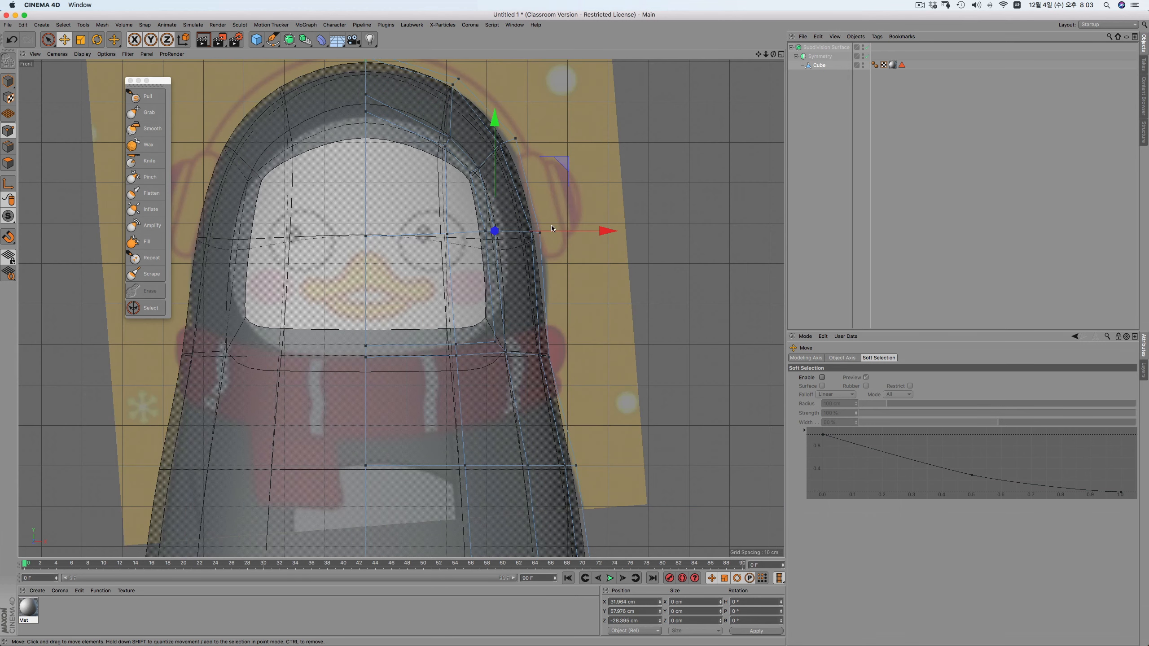
drag(551, 224, 581, 230)
key(F2)
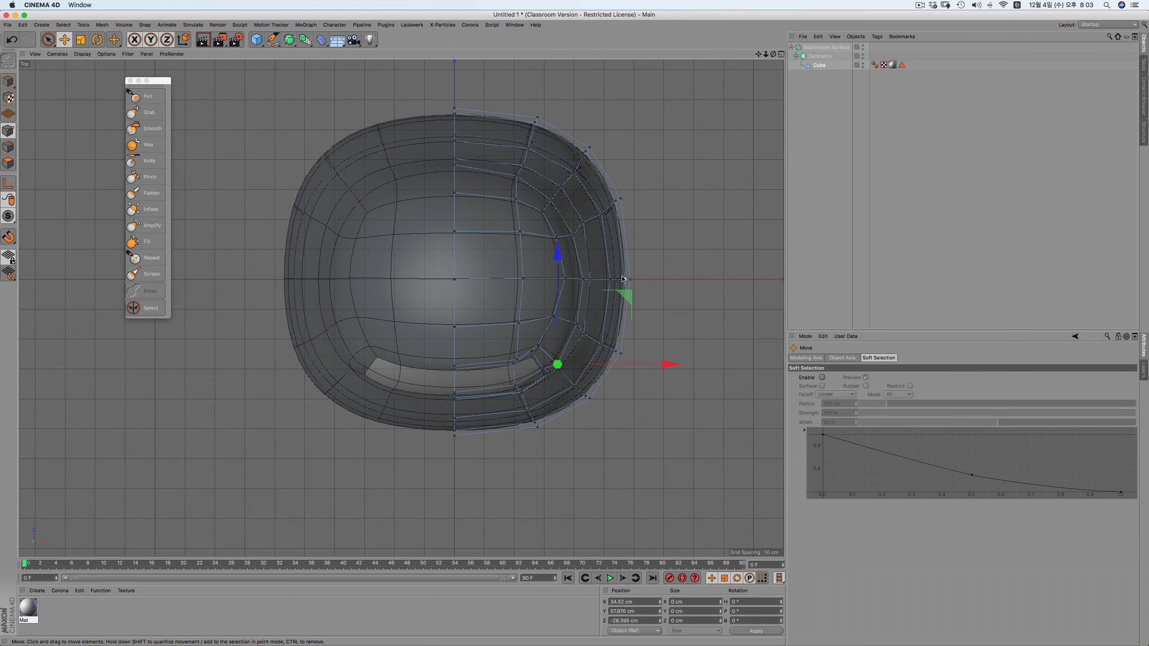
drag(670, 364, 674, 365)
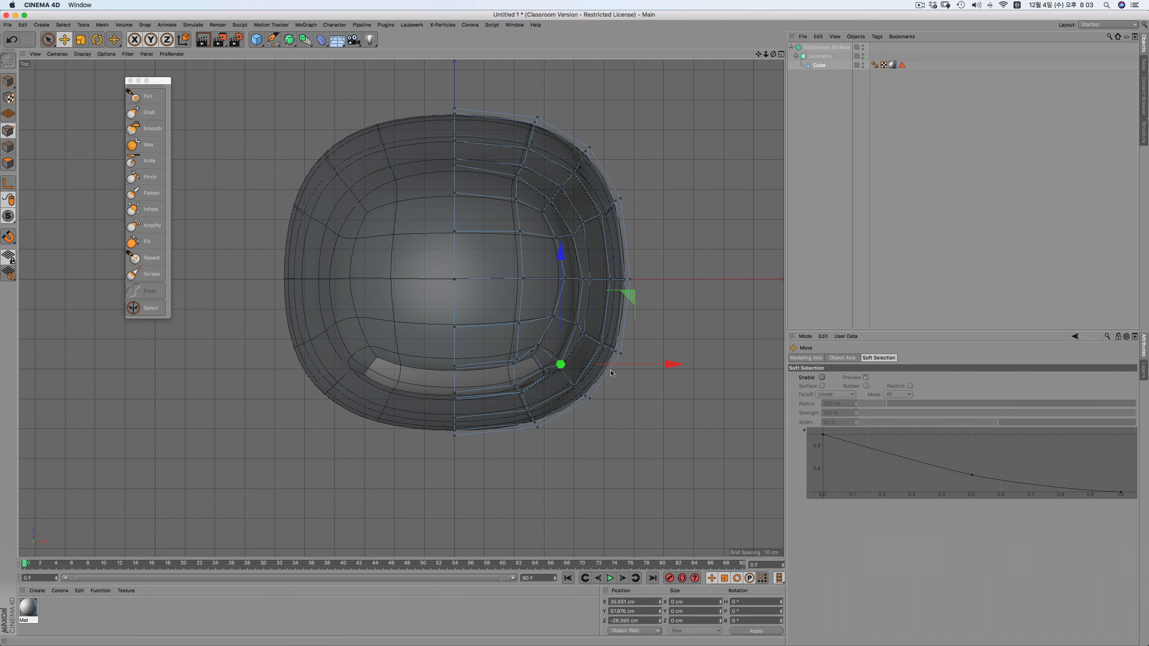
scroll(610, 372, up, 5)
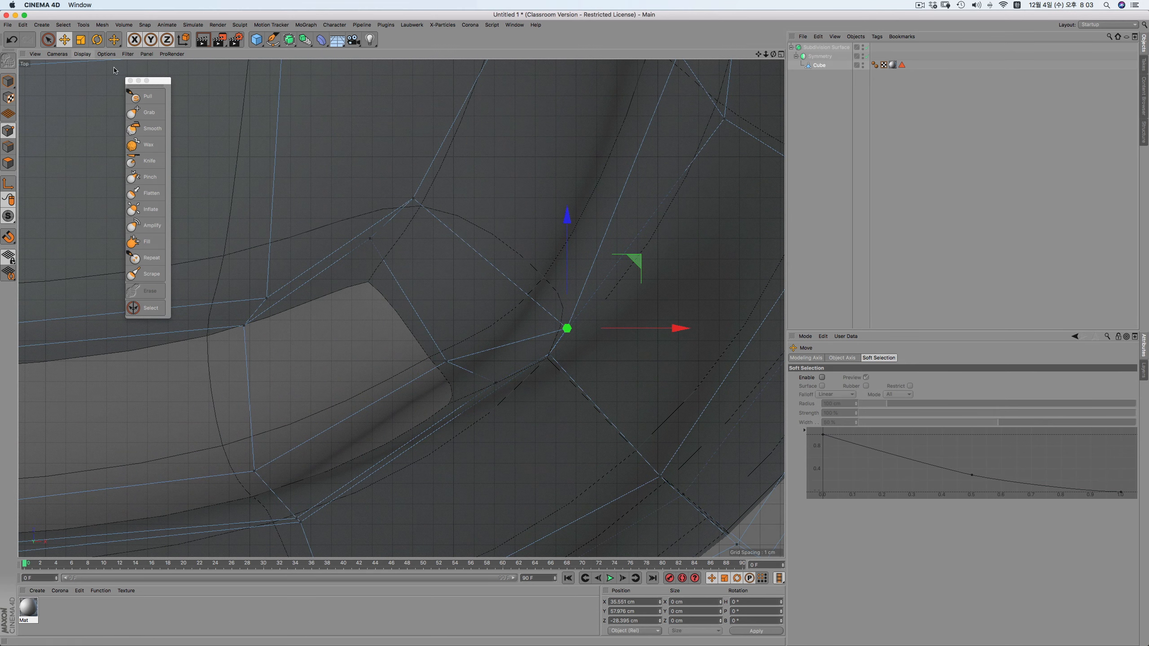
key(F1)
alt+drag(517, 136, 469, 190)
key(super+z)
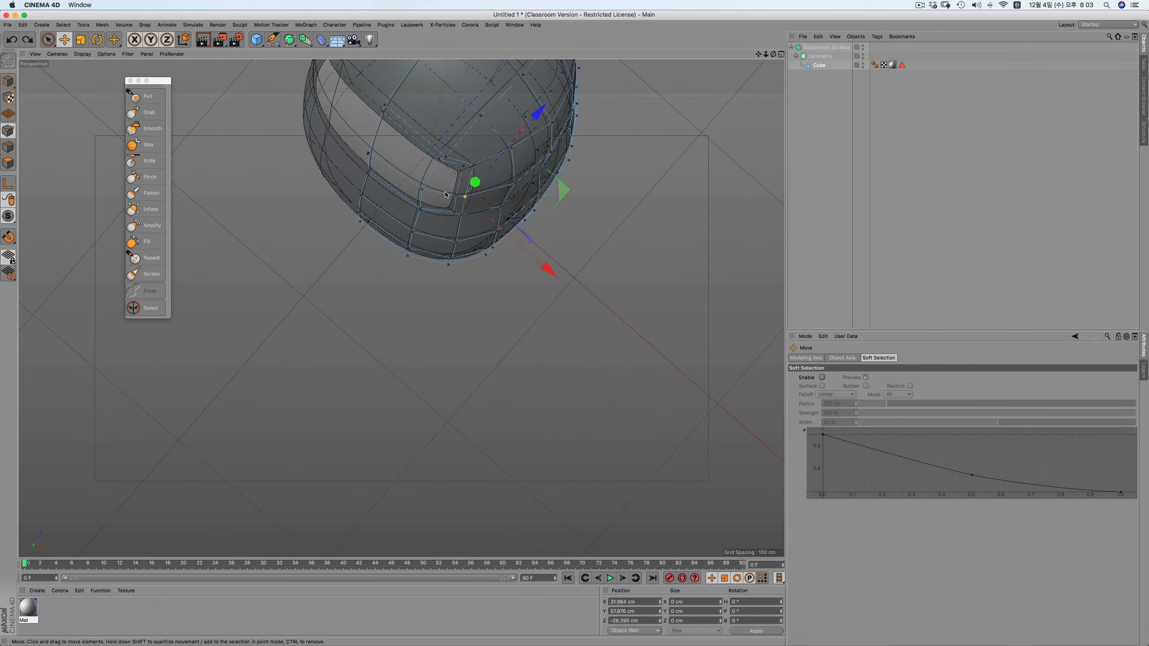
In the front view, use the Slide tool to move the top, upper-corner and side points of the face outline outward toward the reference
scroll(468, 189, up, 3)
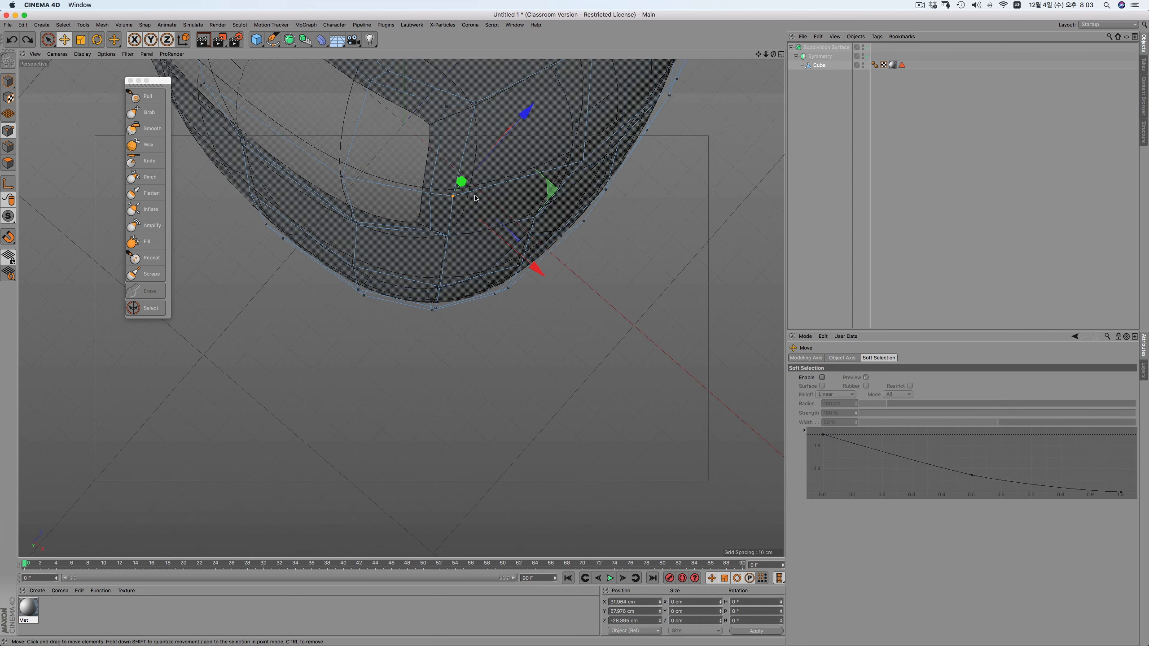
key(F4)
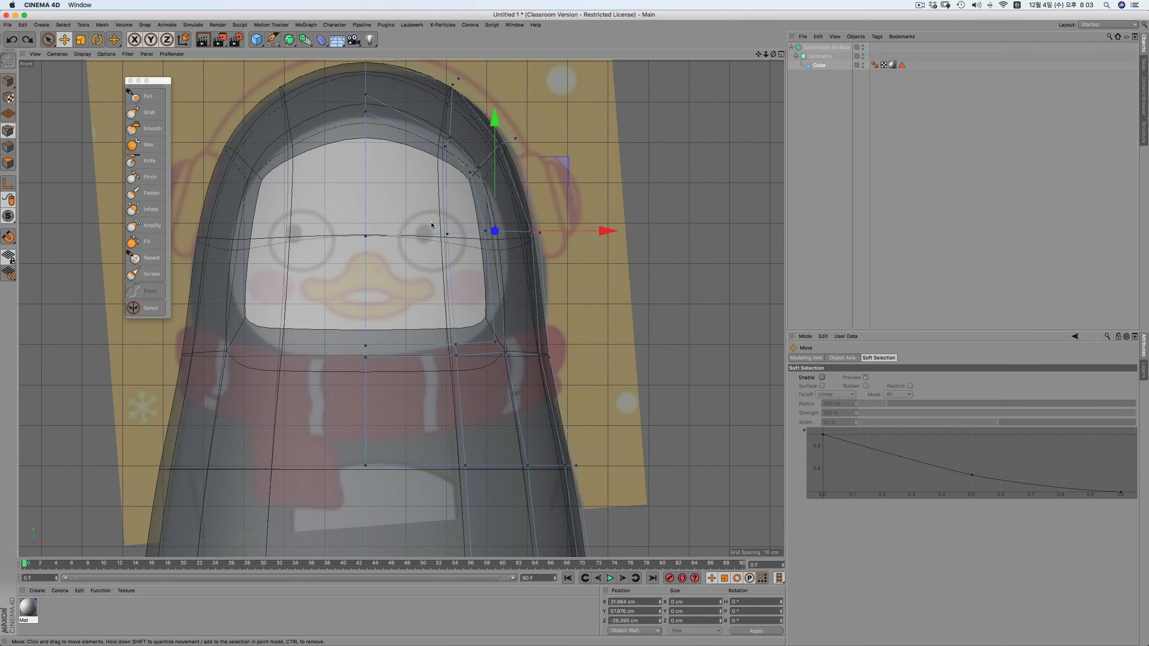
right_click(589, 163)
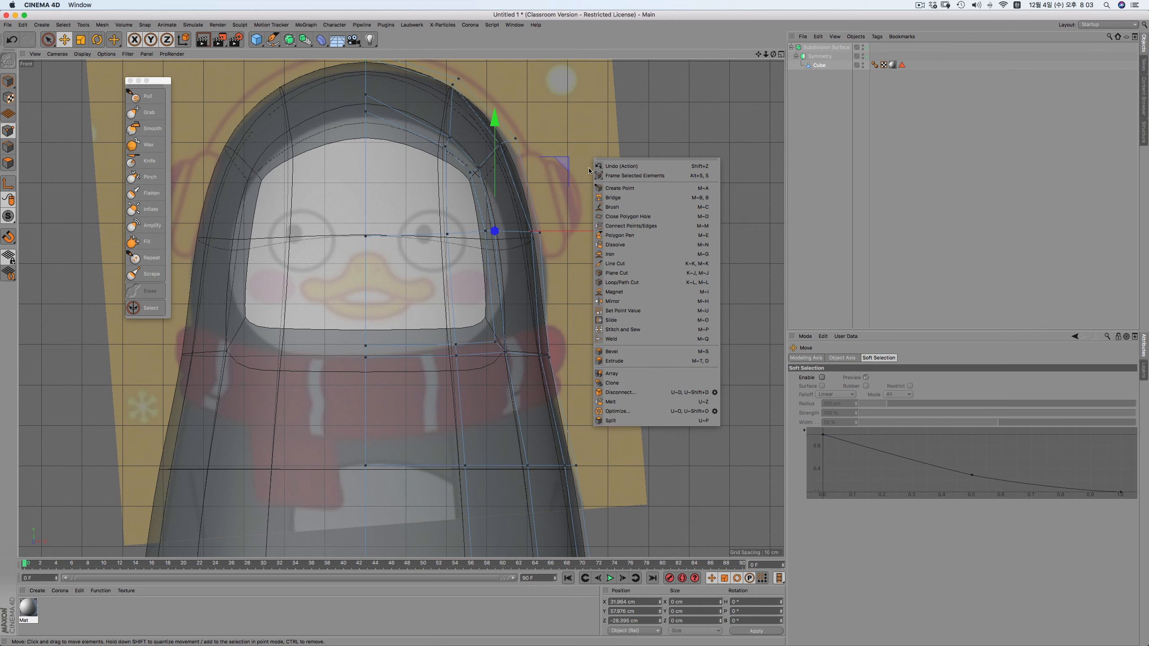
click(626, 321)
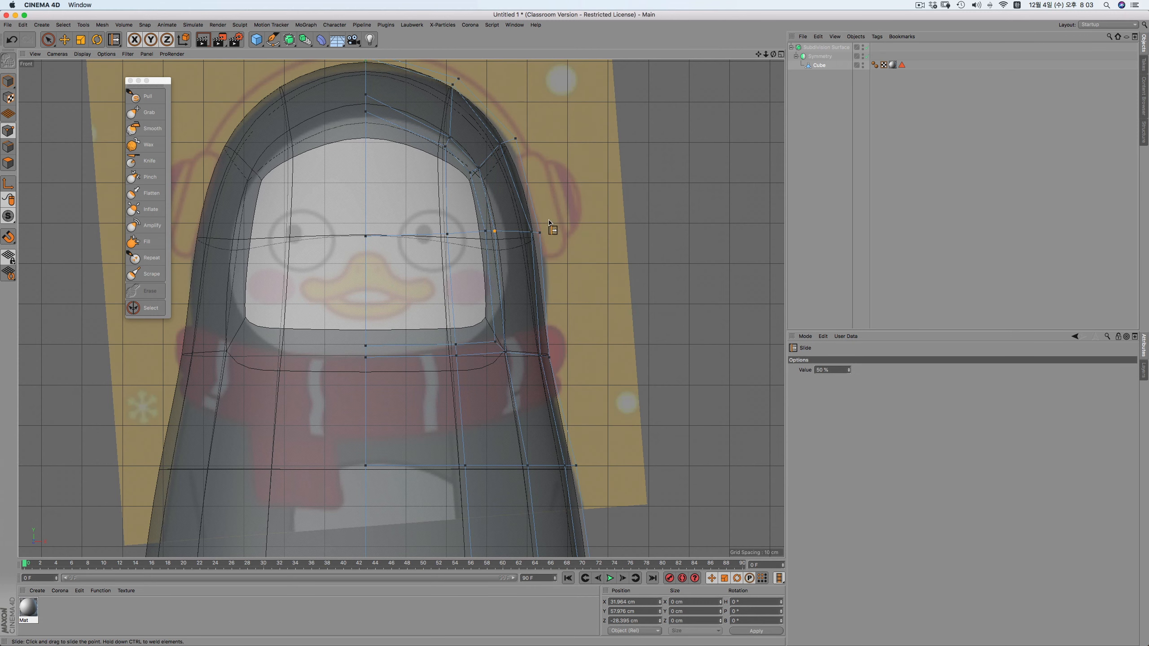
drag(496, 232, 508, 231)
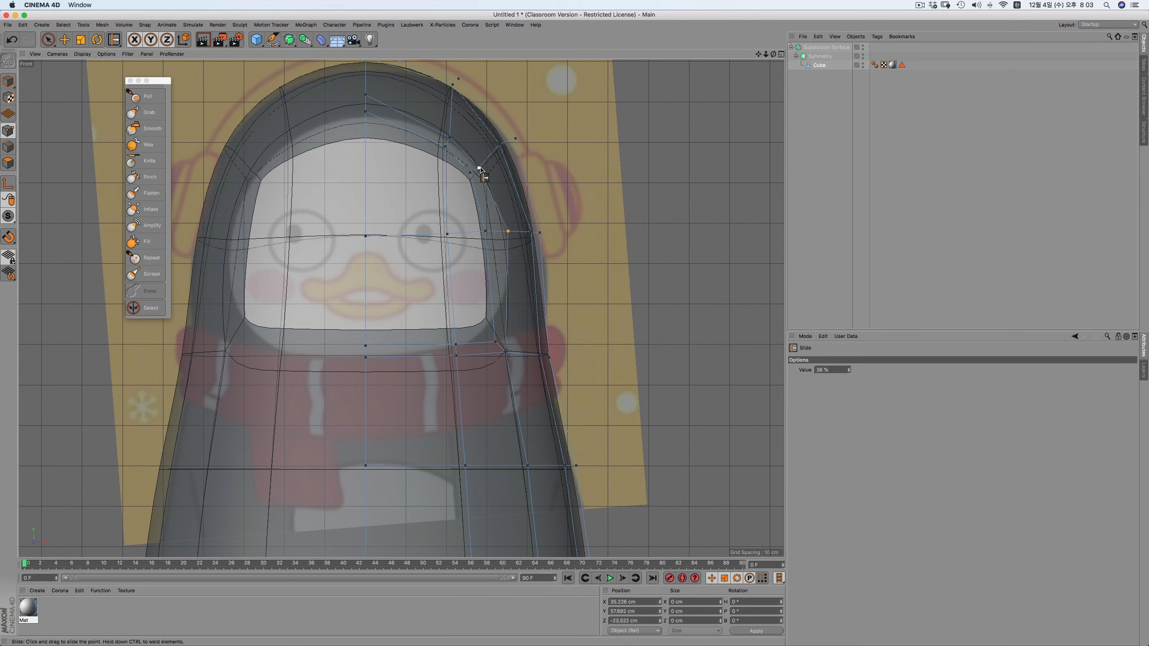
mouse_move(365, 112)
mouse_down()
mouse_move(367, 124)
mouse_move(482, 135)
mouse_move(375, 103)
mouse_move(366, 90)
mouse_up()
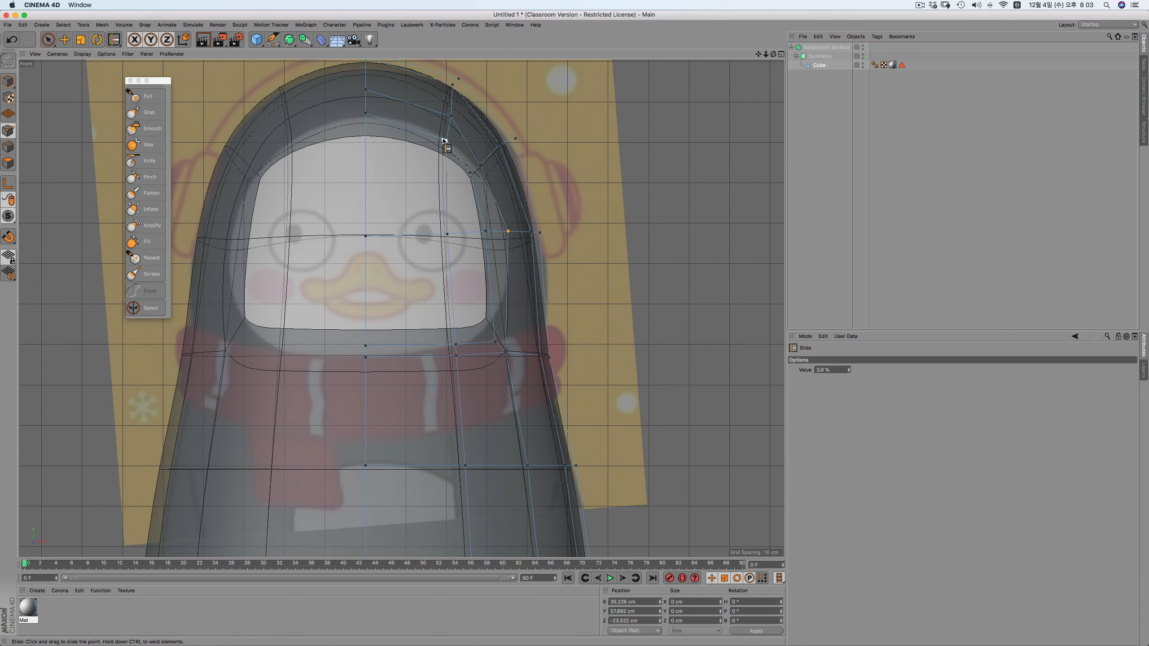
drag(445, 139, 491, 153)
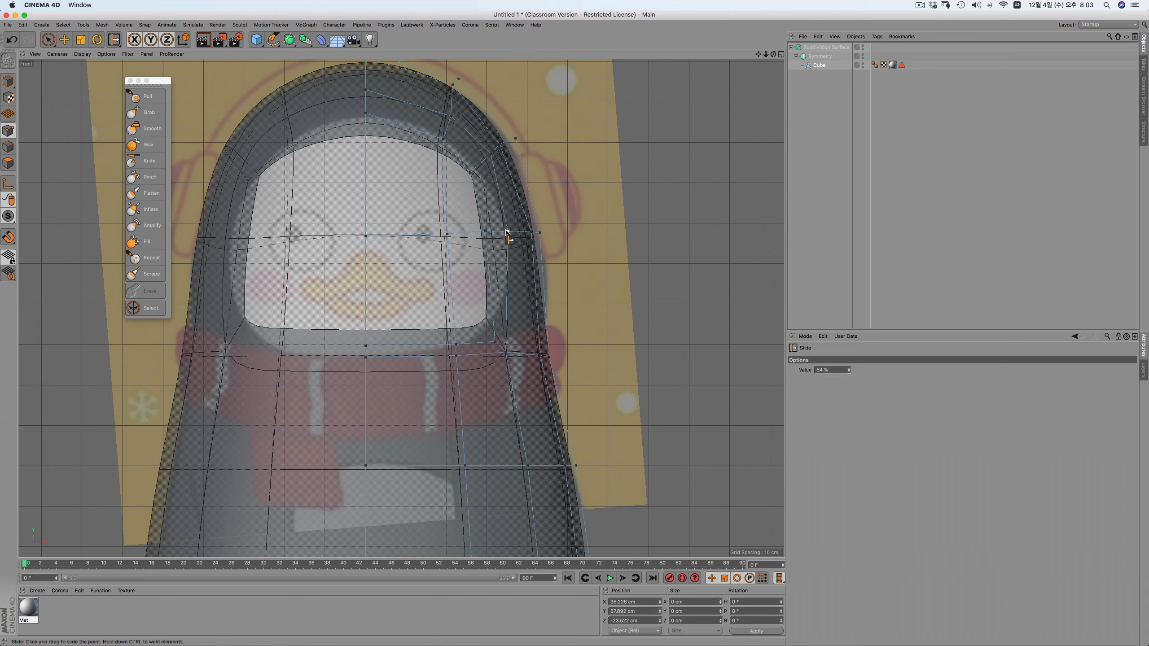
drag(516, 231, 516, 233)
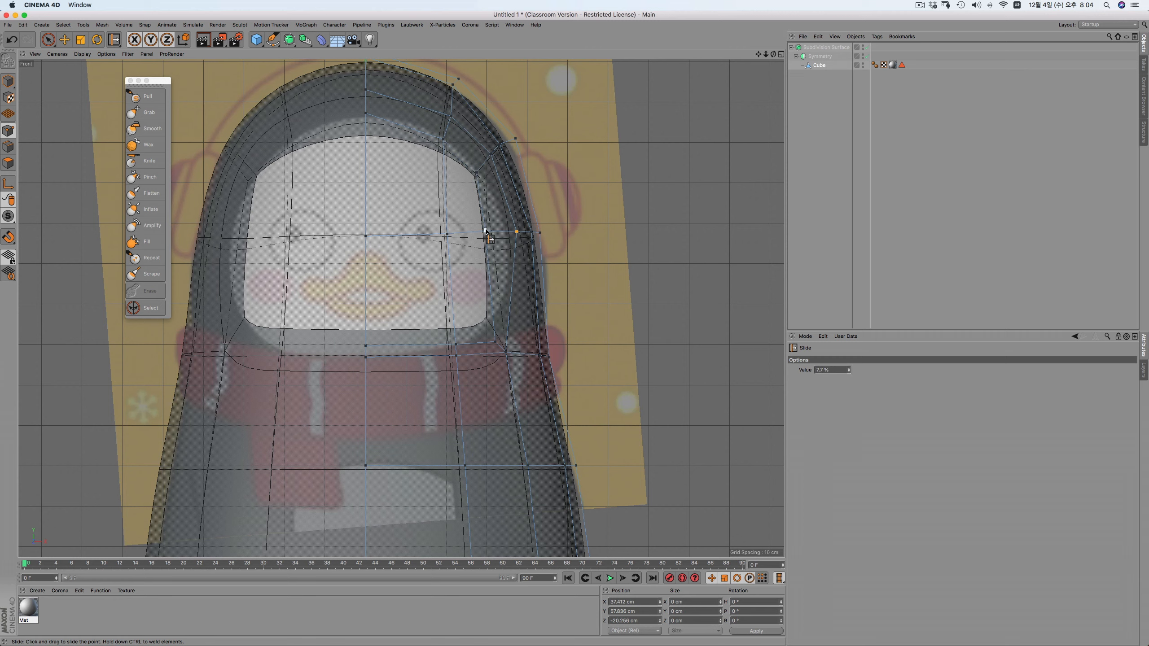
drag(485, 231, 514, 236)
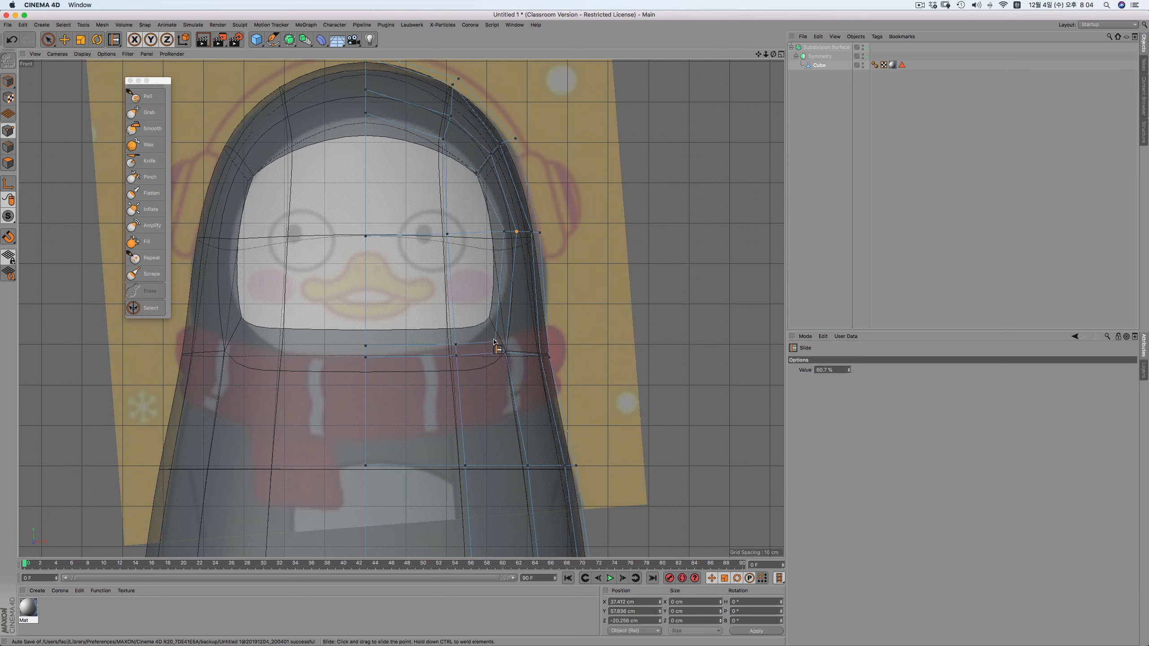
Slide the lower-corner points of the face outline and its side points to round the lower cheek against the reference
drag(488, 324, 497, 313)
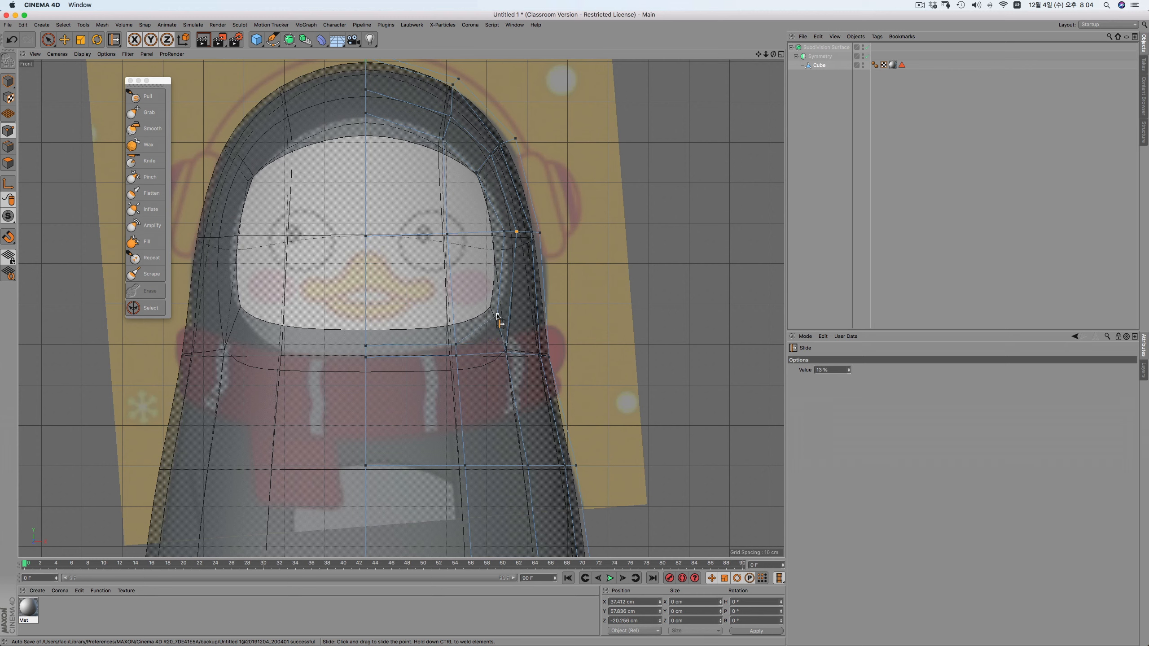
drag(506, 353, 515, 351)
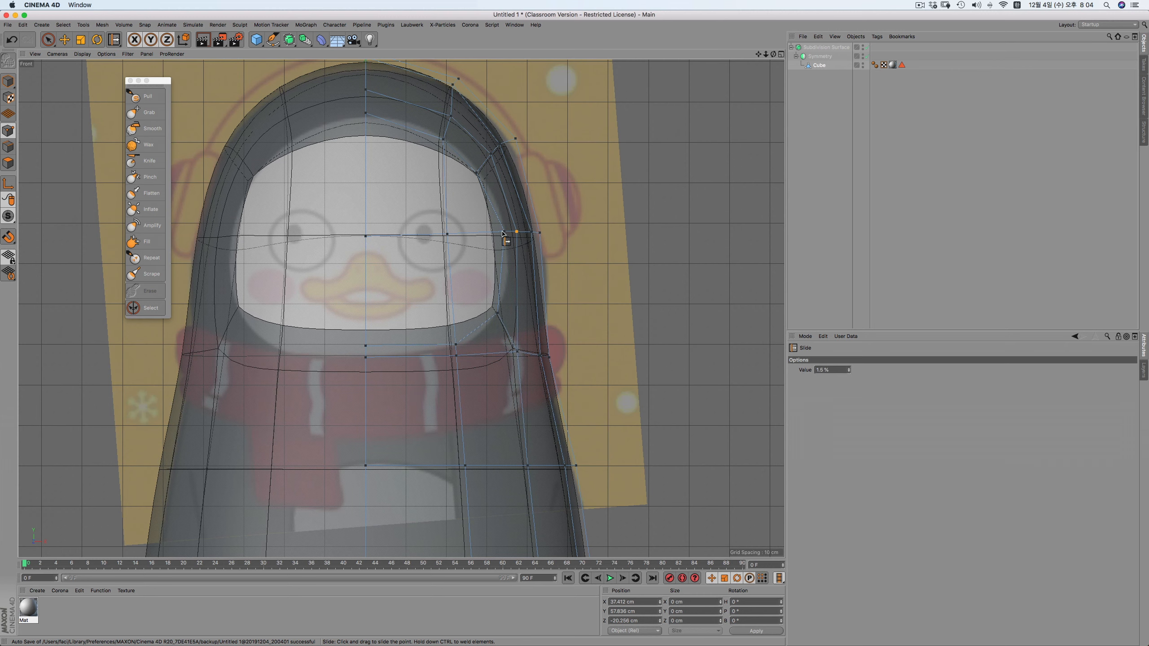
drag(504, 232, 544, 271)
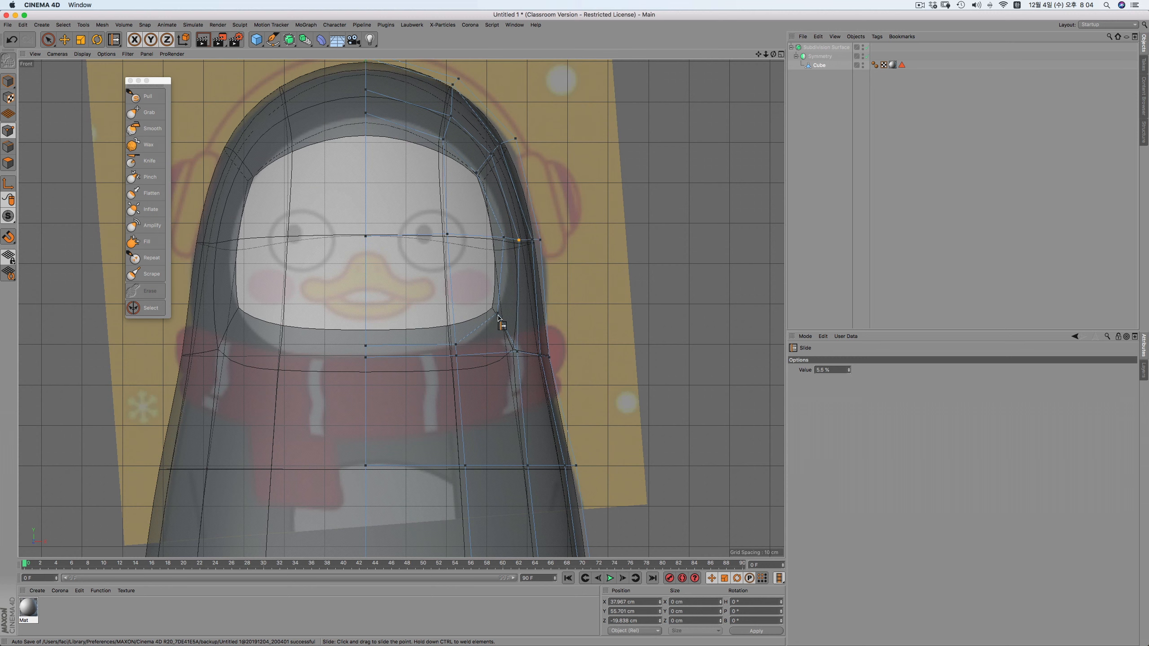
drag(502, 321, 499, 327)
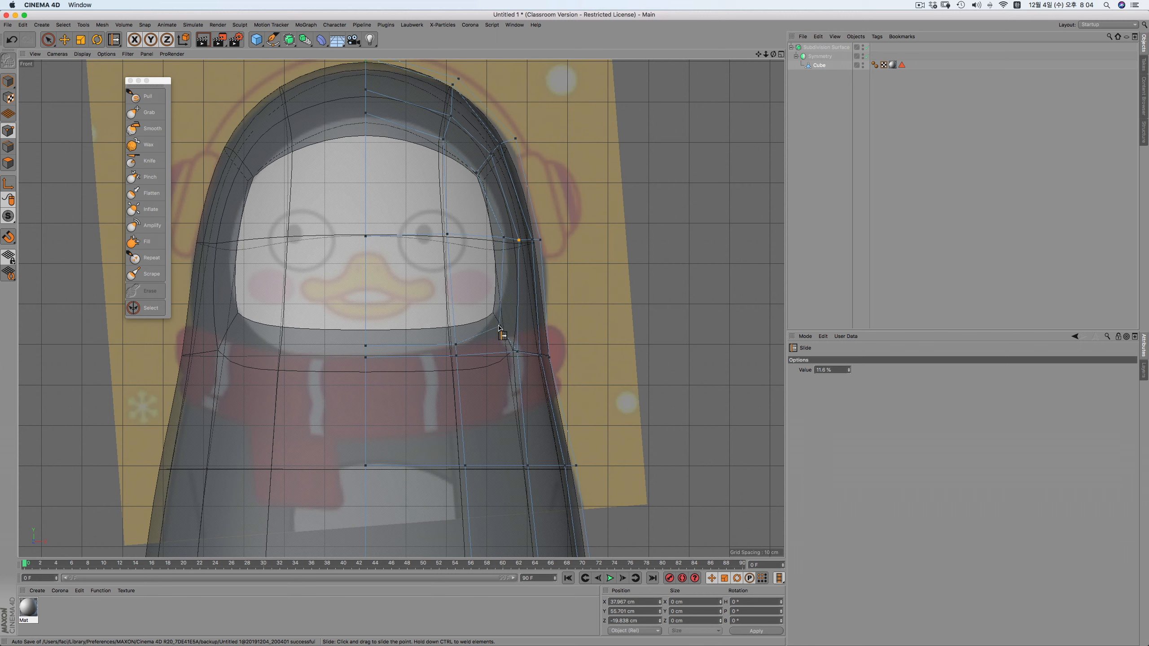
Slide the bottom points of the face outline and the loop below it downward to curve the chin
drag(366, 362, 374, 382)
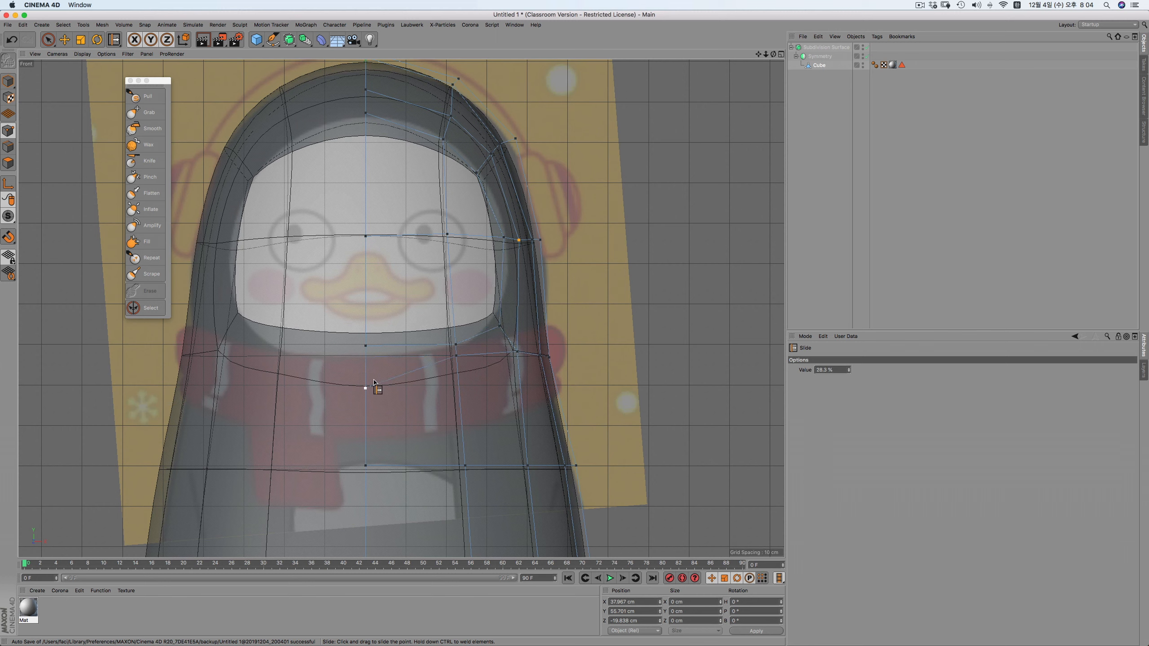
drag(458, 380, 458, 384)
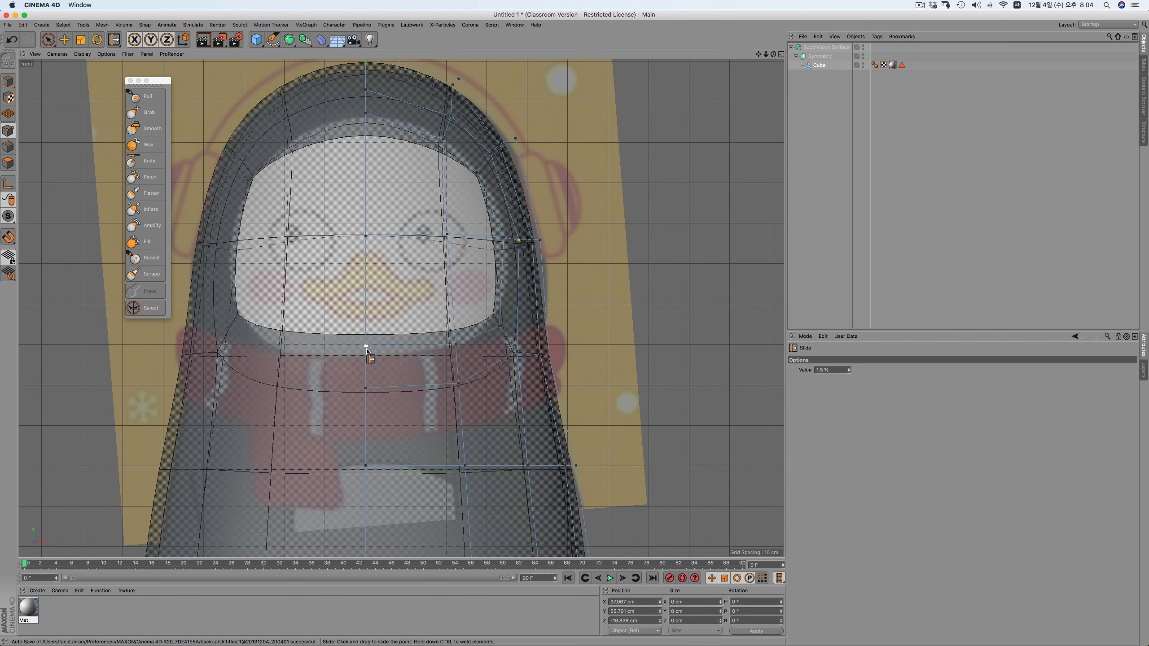
drag(367, 361, 367, 379)
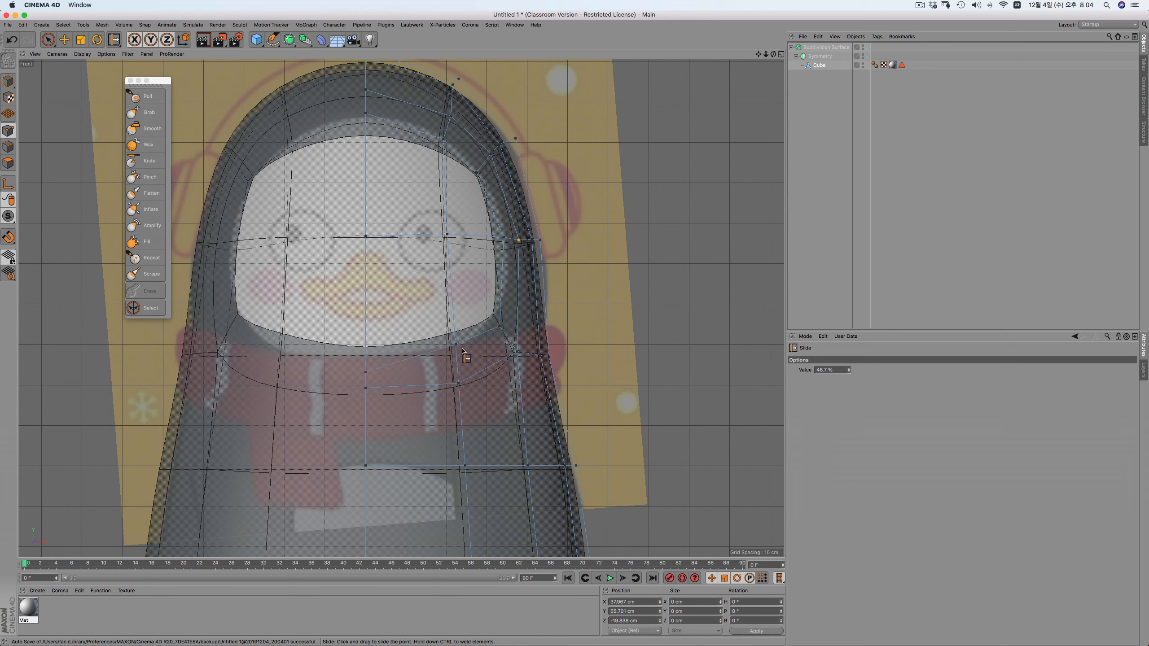
drag(457, 345, 457, 357)
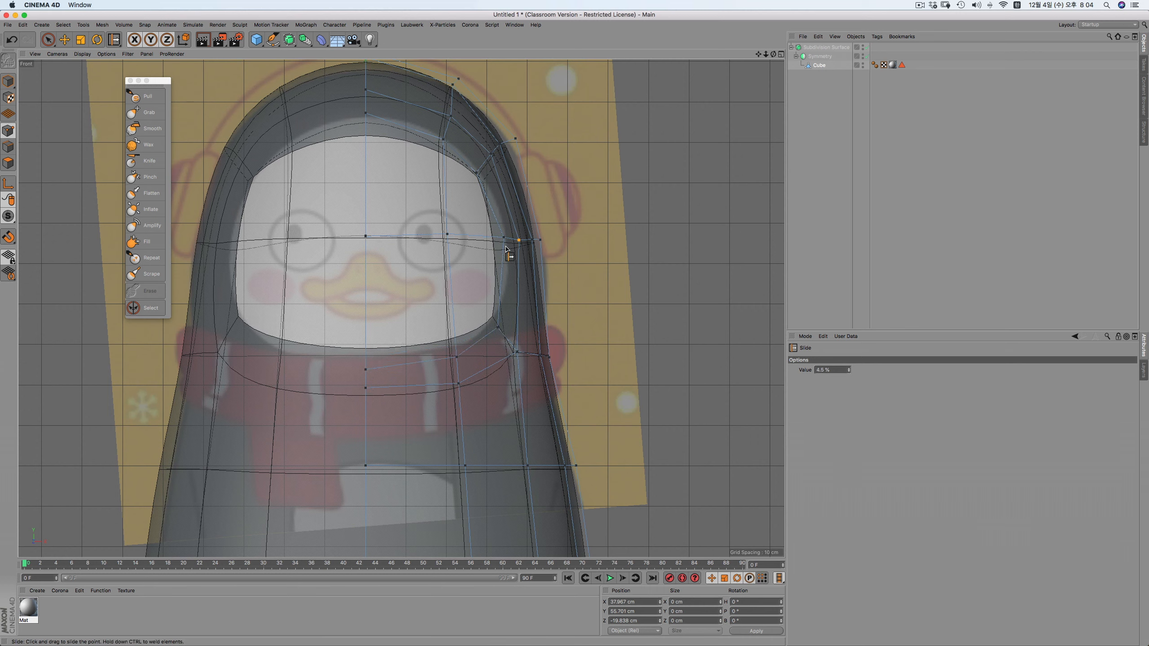
Fine-tune the side, upper-corner, top and chin points of the face outline with Slide to follow the reference
drag(505, 239, 521, 242)
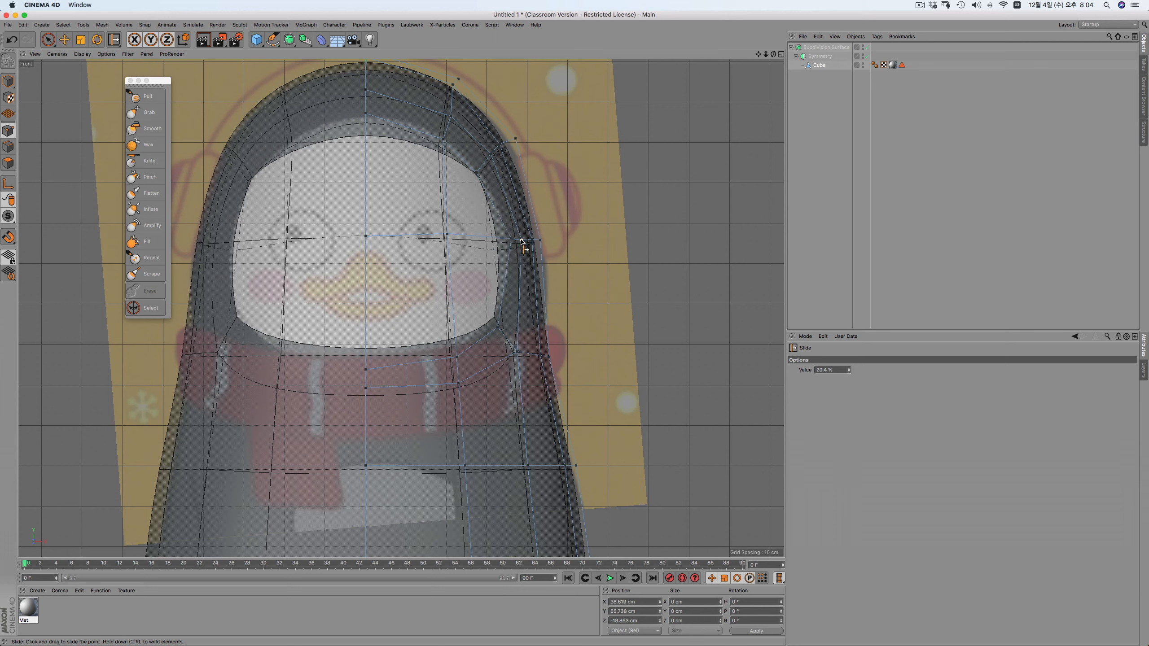
drag(477, 177, 459, 157)
drag(362, 119, 369, 97)
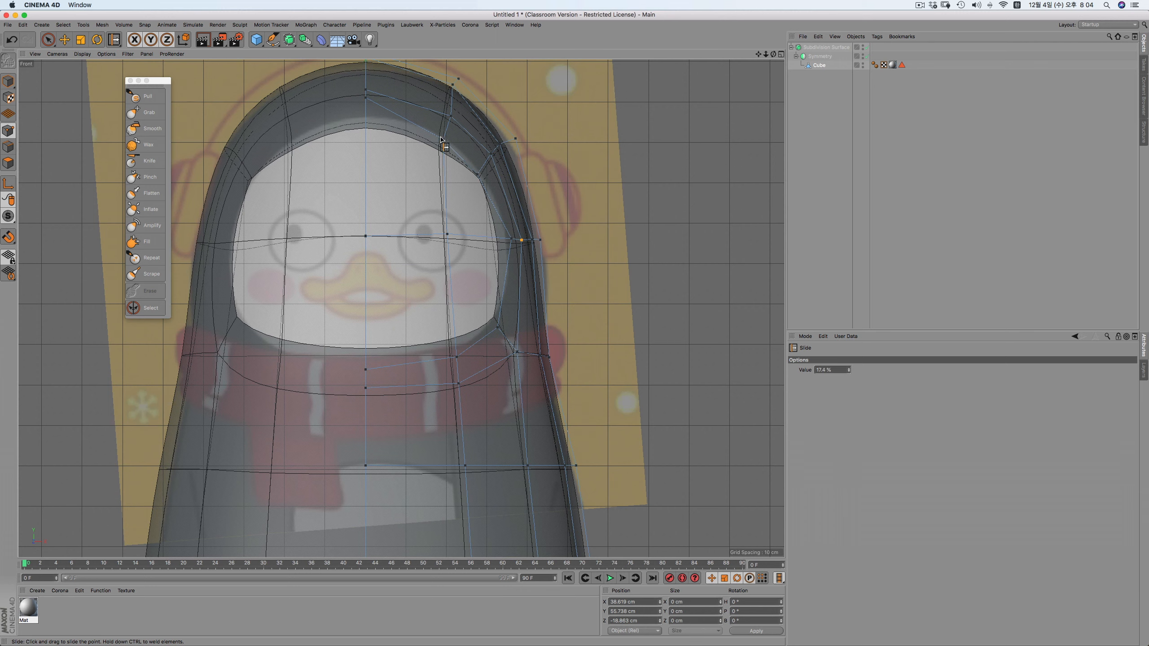
drag(442, 138, 448, 125)
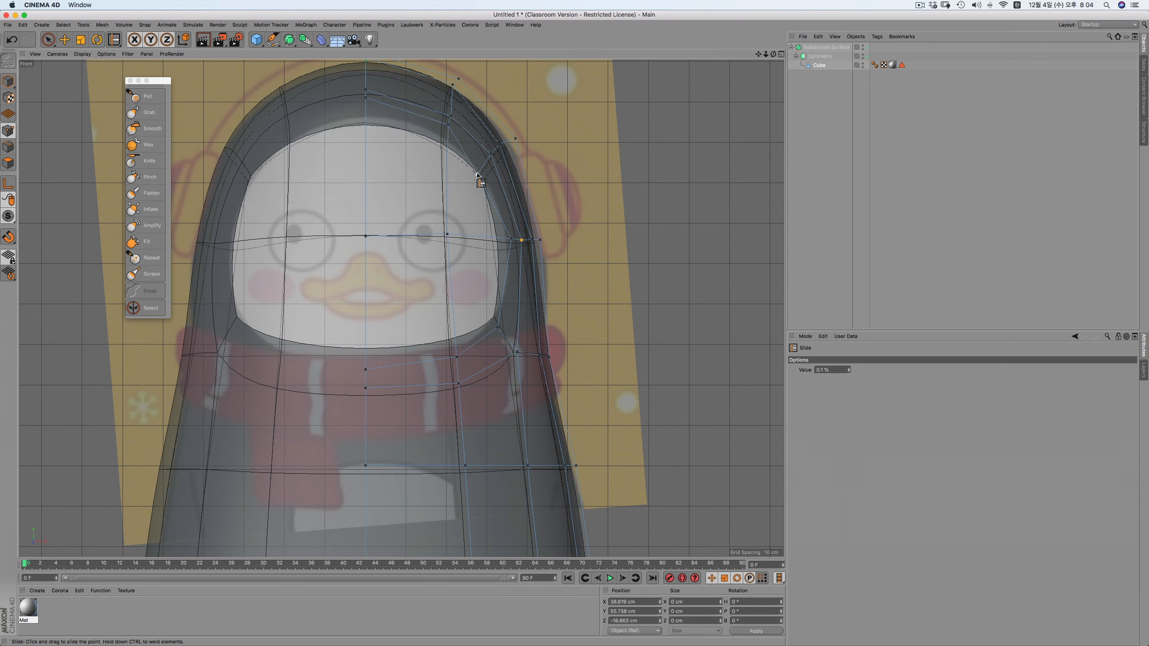
drag(477, 176, 482, 166)
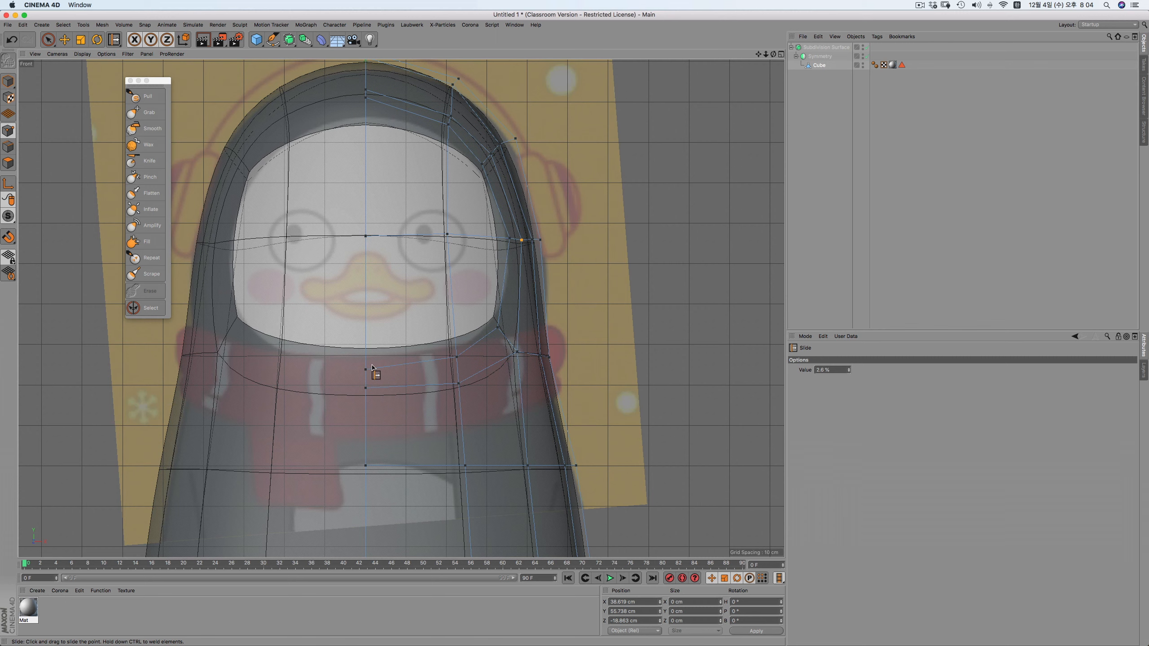
drag(461, 362, 461, 359)
Return to the perspective view and reselect the face polygons from the stored Polygon Selection.1 tag
click(8, 146)
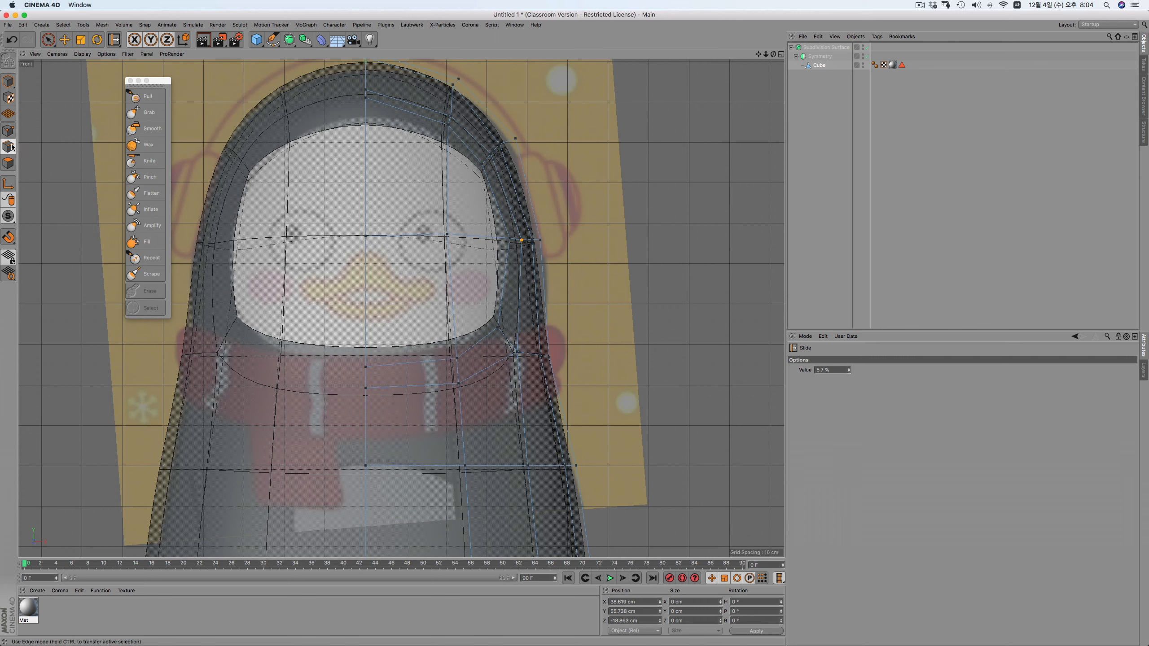
click(81, 39)
key(F1)
scroll(438, 193, down, 8)
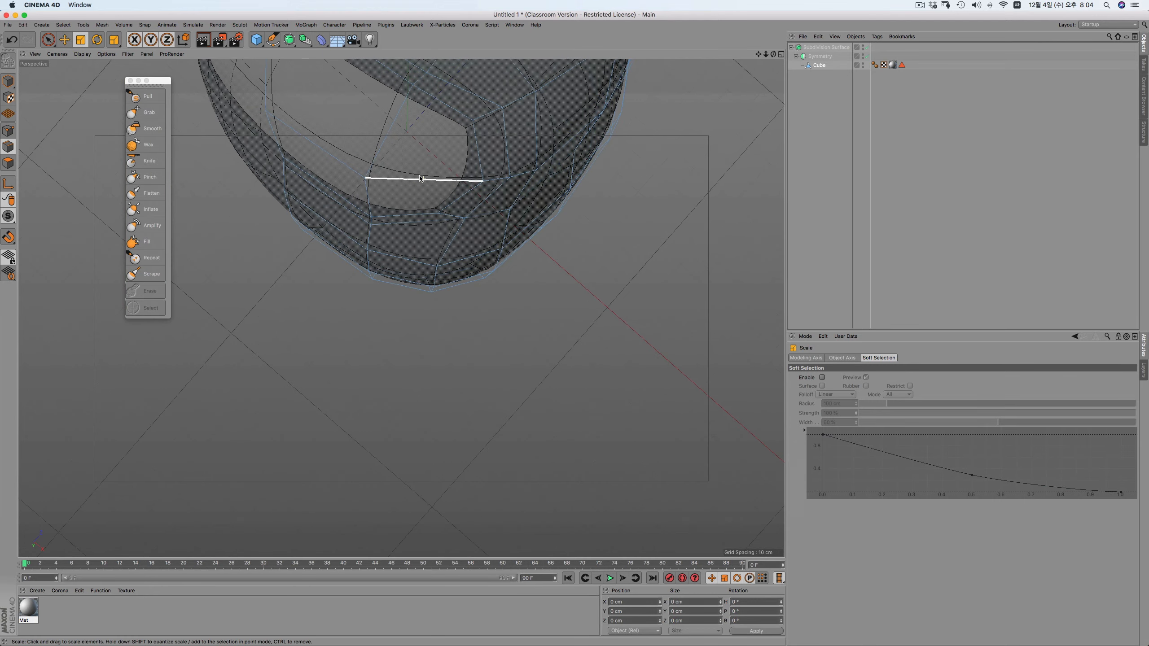
mouse_move(479, 193)
alt+mouse_down()
mouse_move(400, 108)
mouse_move(327, 104)
mouse_move(361, 107)
mouse_move(427, 83)
mouse_move(405, 112)
alt+mouse_up()
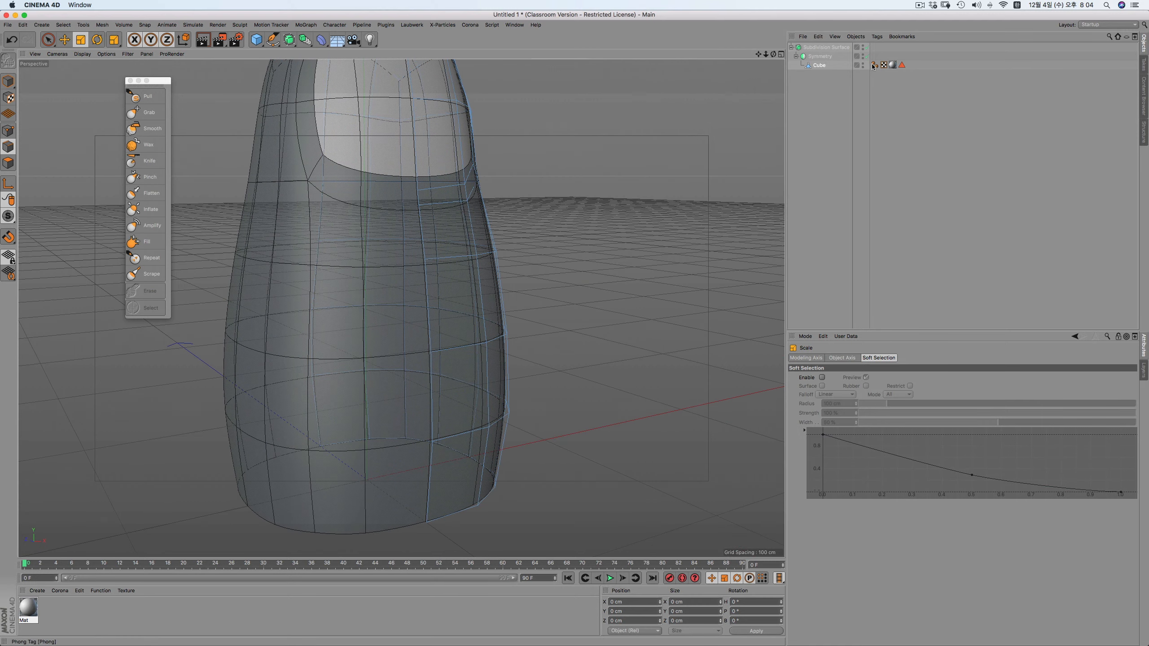
double_click(901, 64)
drag(763, 55, 705, 109)
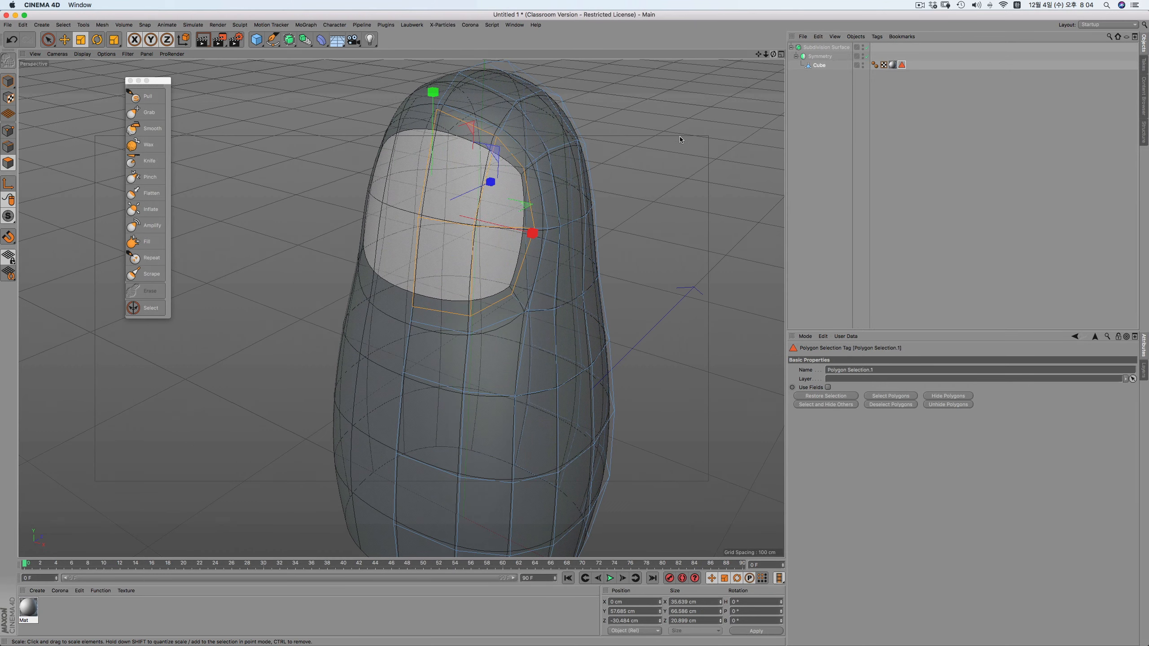
Try extruding the selected face polygons inward and outward by about 2 cm, undoing each attempt
right_click(668, 147)
click(688, 330)
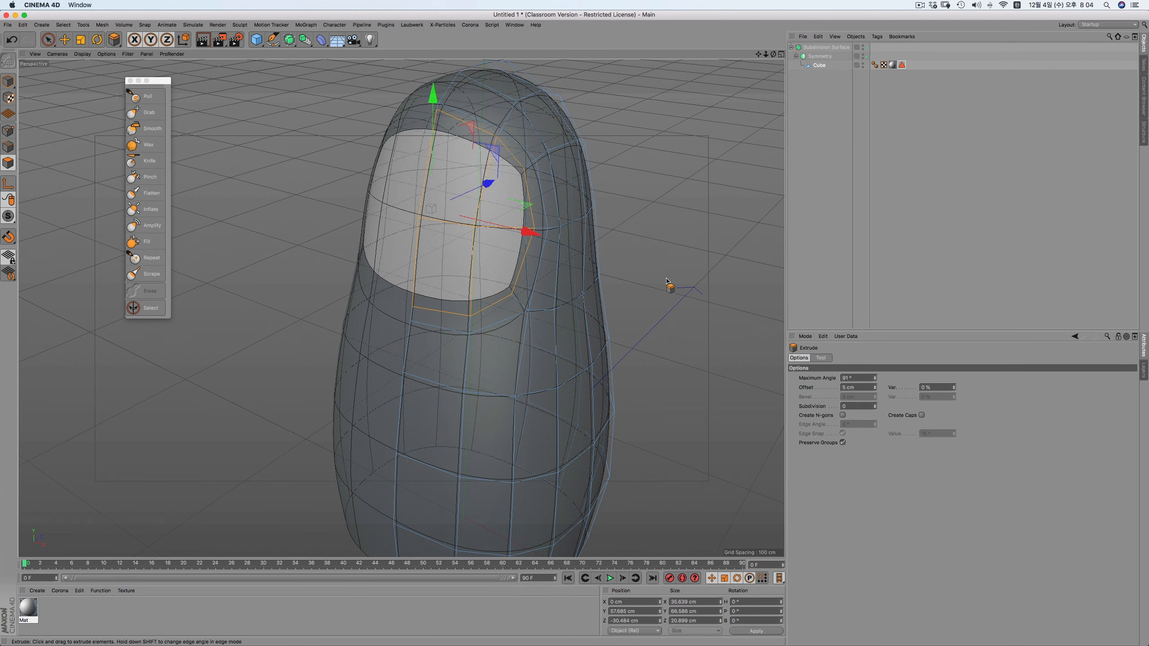
drag(693, 277, 668, 277)
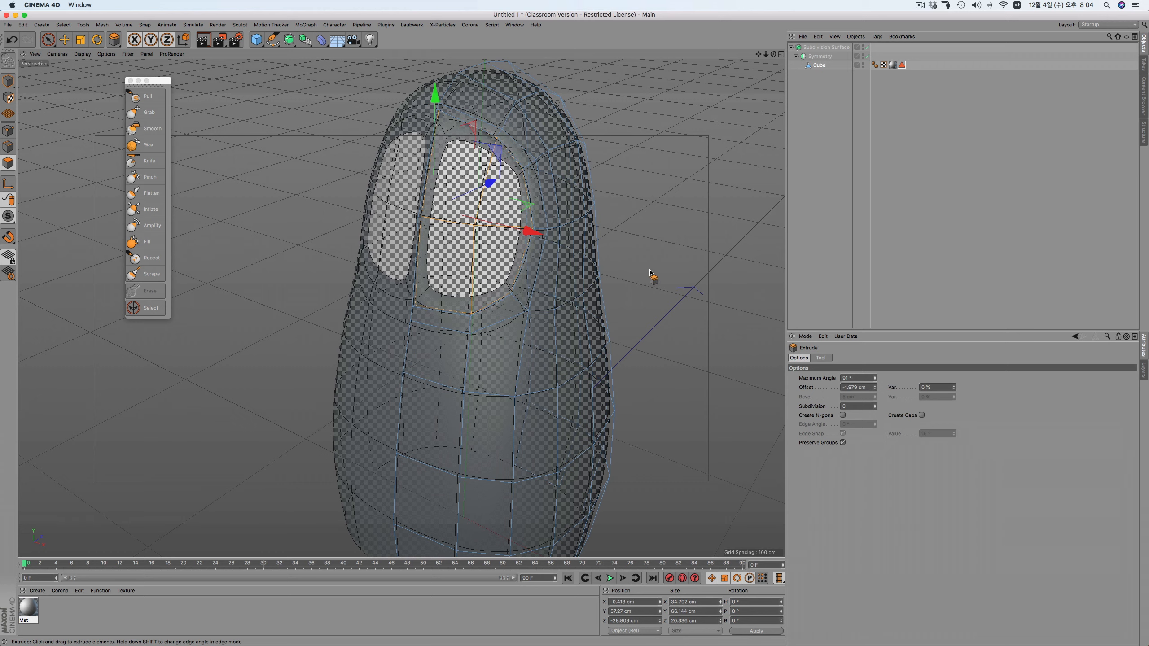
key(super+z)
mouse_move(645, 271)
mouse_down()
mouse_move(623, 272)
mouse_move(664, 271)
mouse_up()
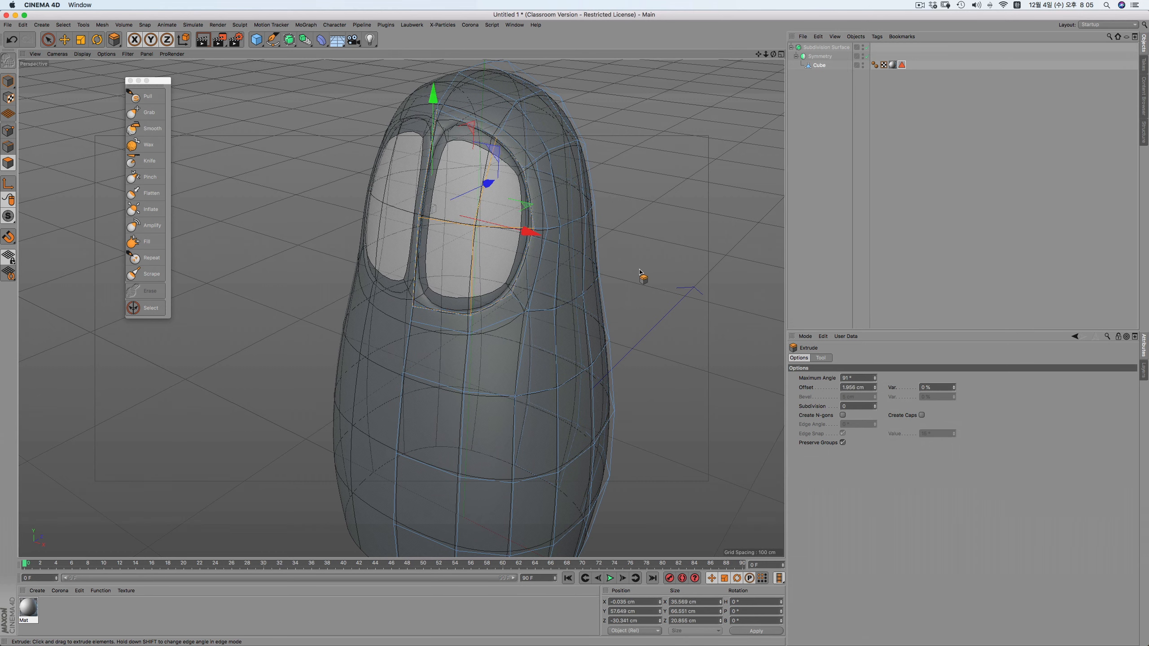
key(super+z)
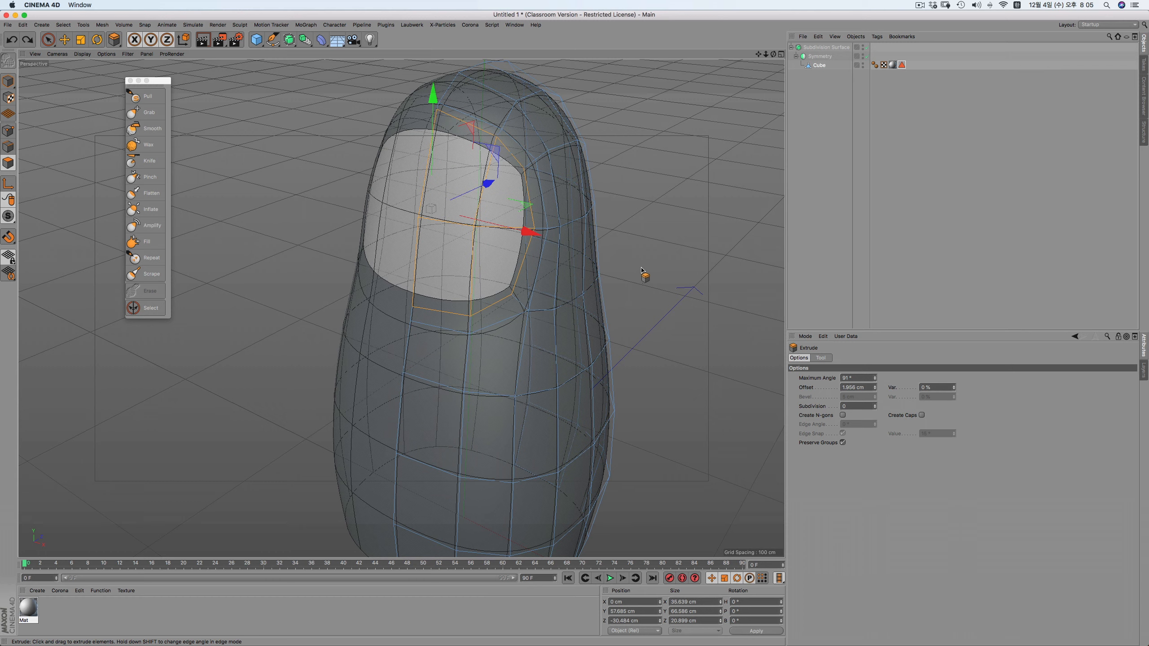
Inset the selected face polygons with Extrude Inner by about 1 cm
right_click(643, 268)
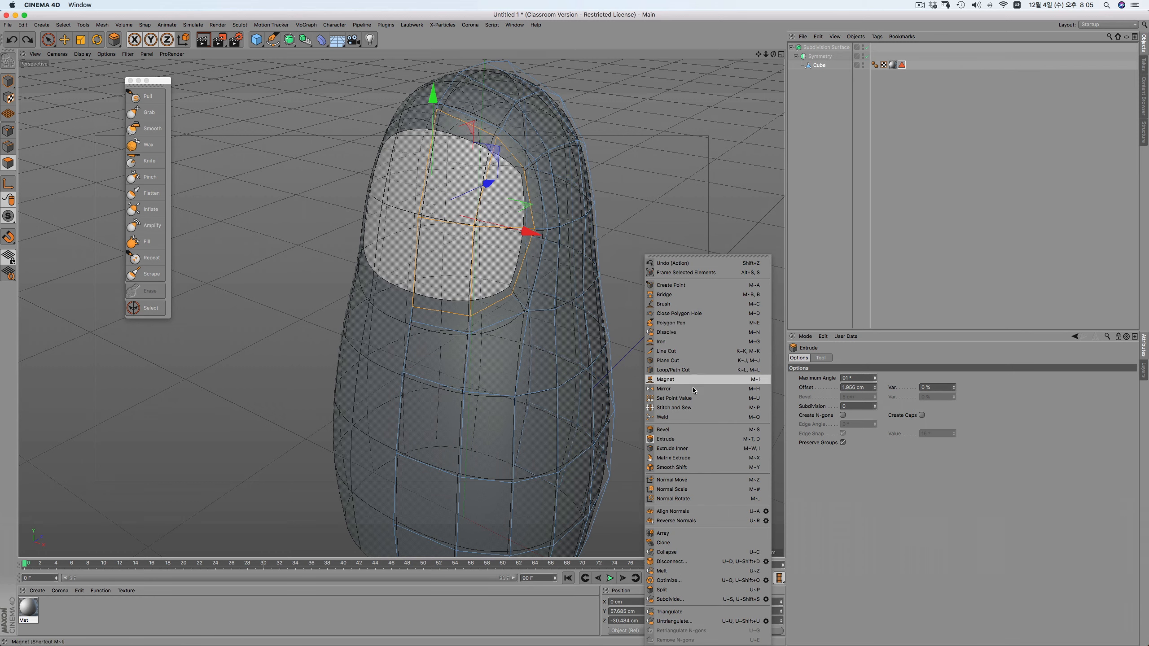
click(695, 439)
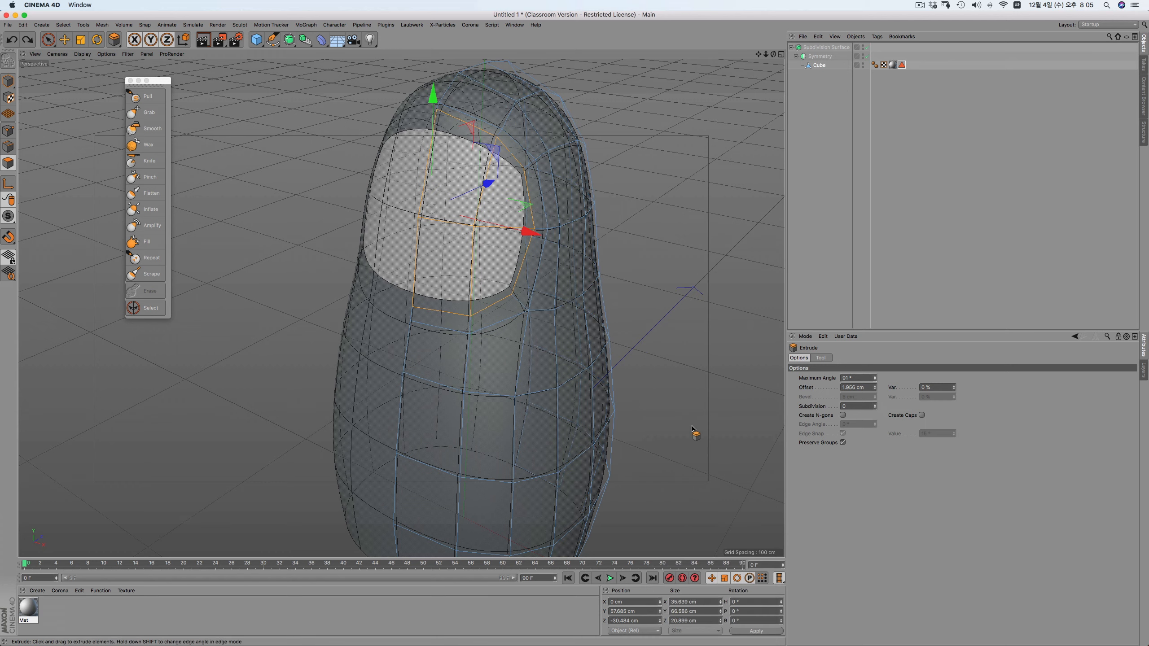
right_click(669, 333)
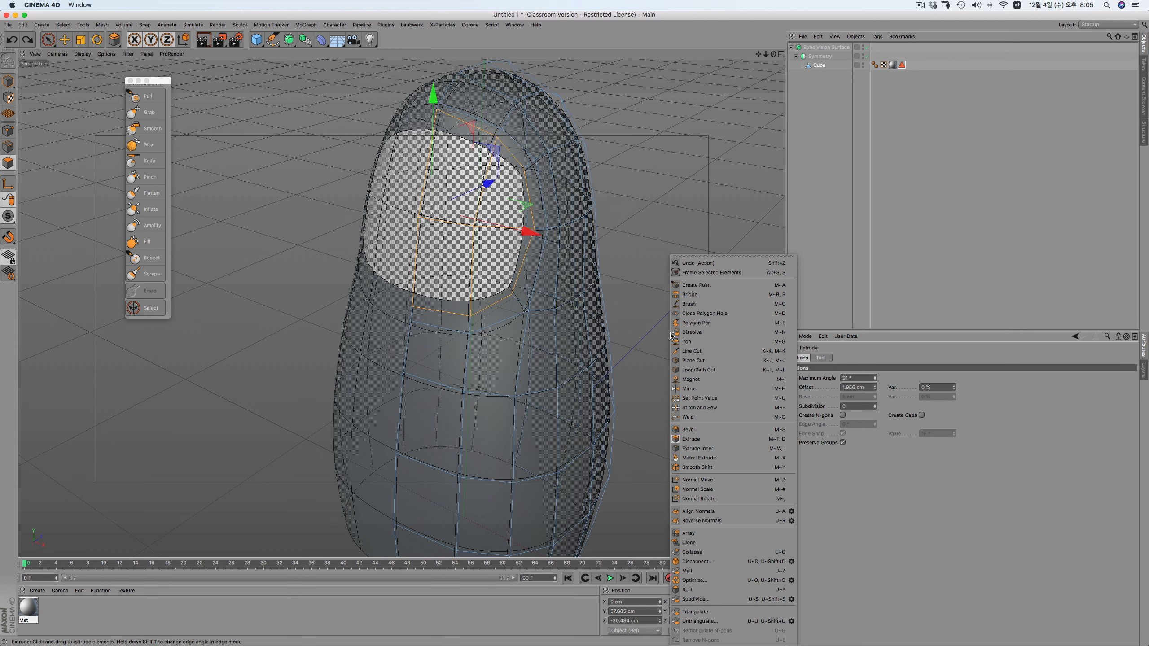
click(705, 456)
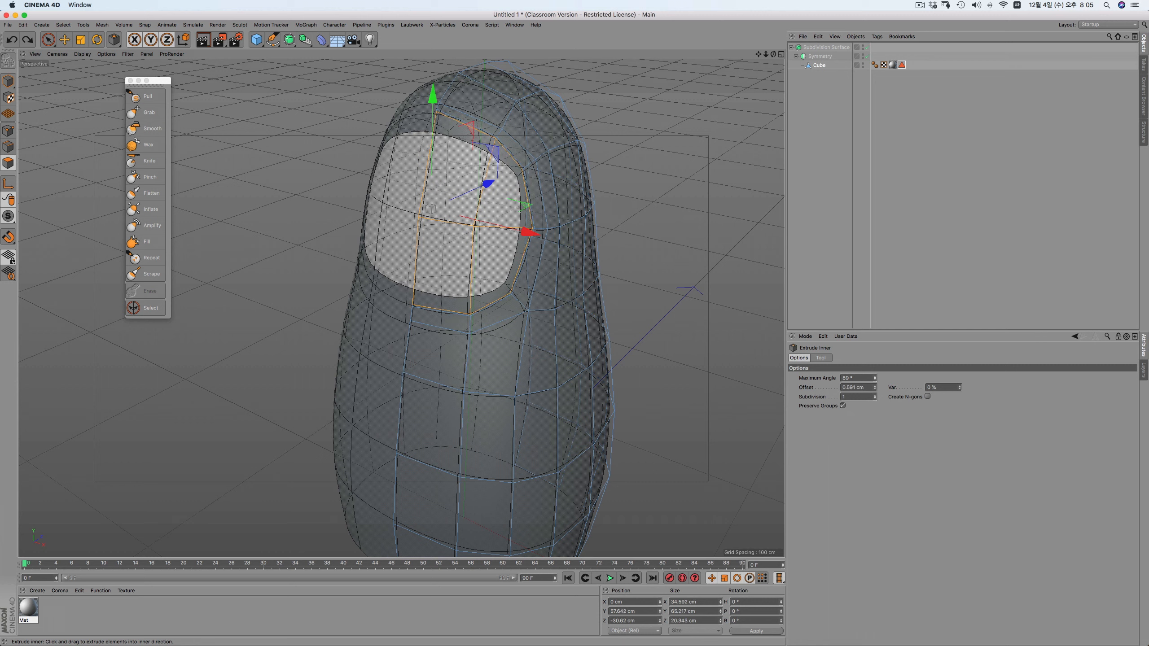
drag(706, 456, 713, 456)
drag(565, 248, 570, 248)
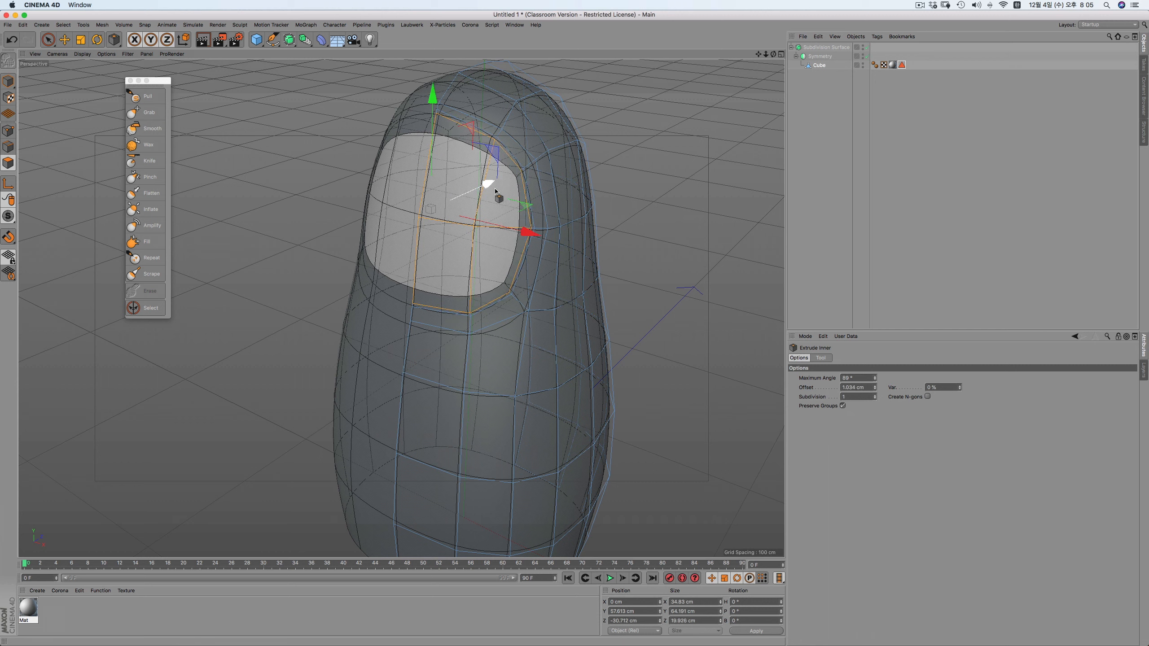
Try extruding the inset face polygons by about 0.8 cm and scaling them down slightly
drag(491, 187, 492, 185)
right_click(627, 169)
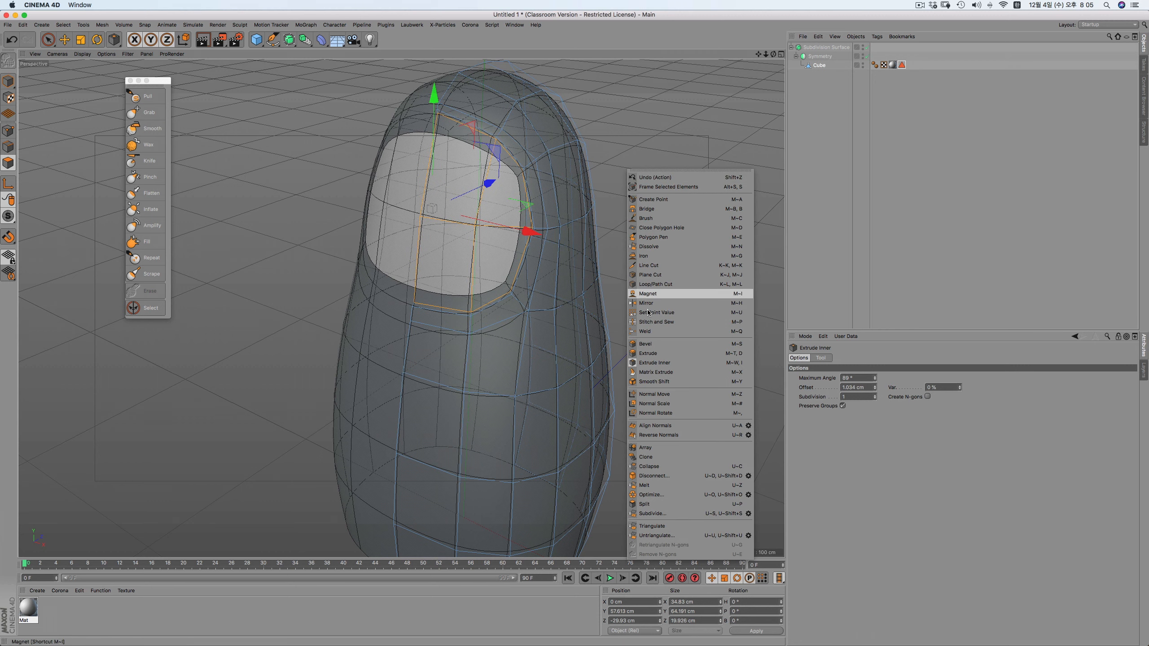
click(657, 354)
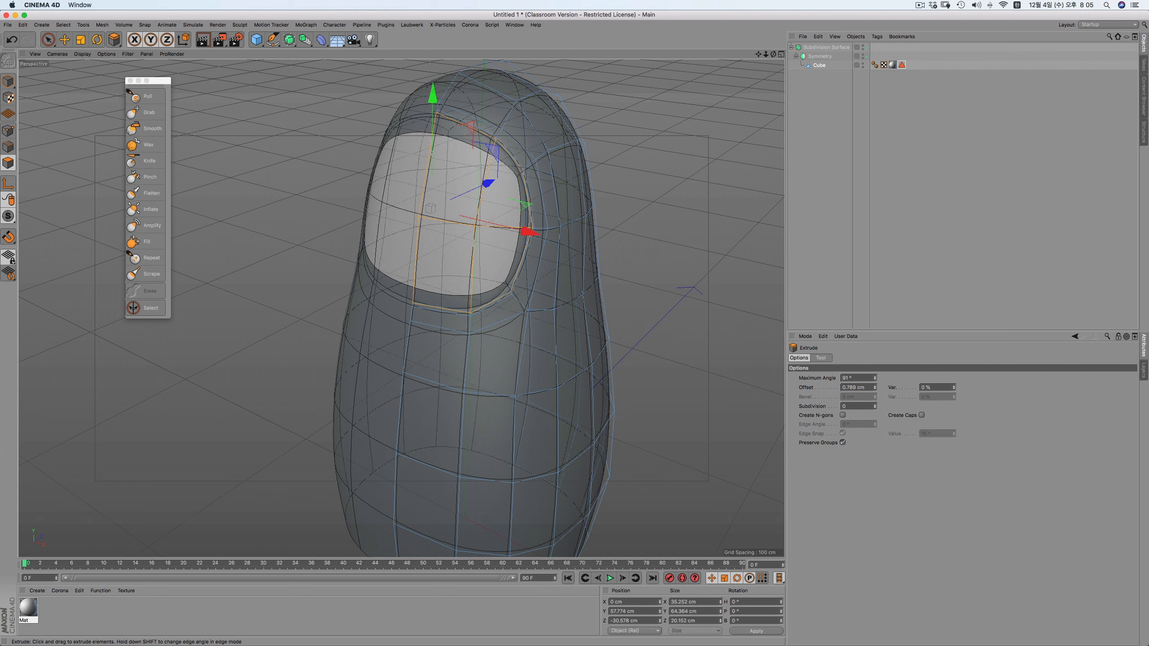
drag(657, 353, 663, 354)
right_click(627, 267)
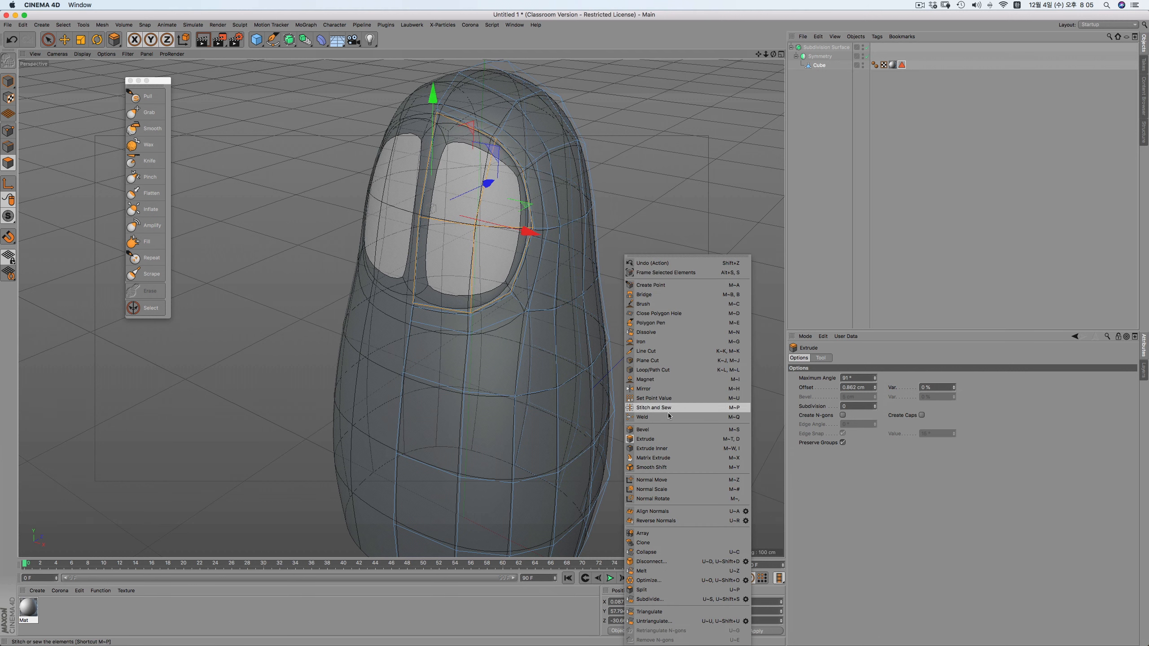
click(77, 44)
drag(605, 135, 594, 136)
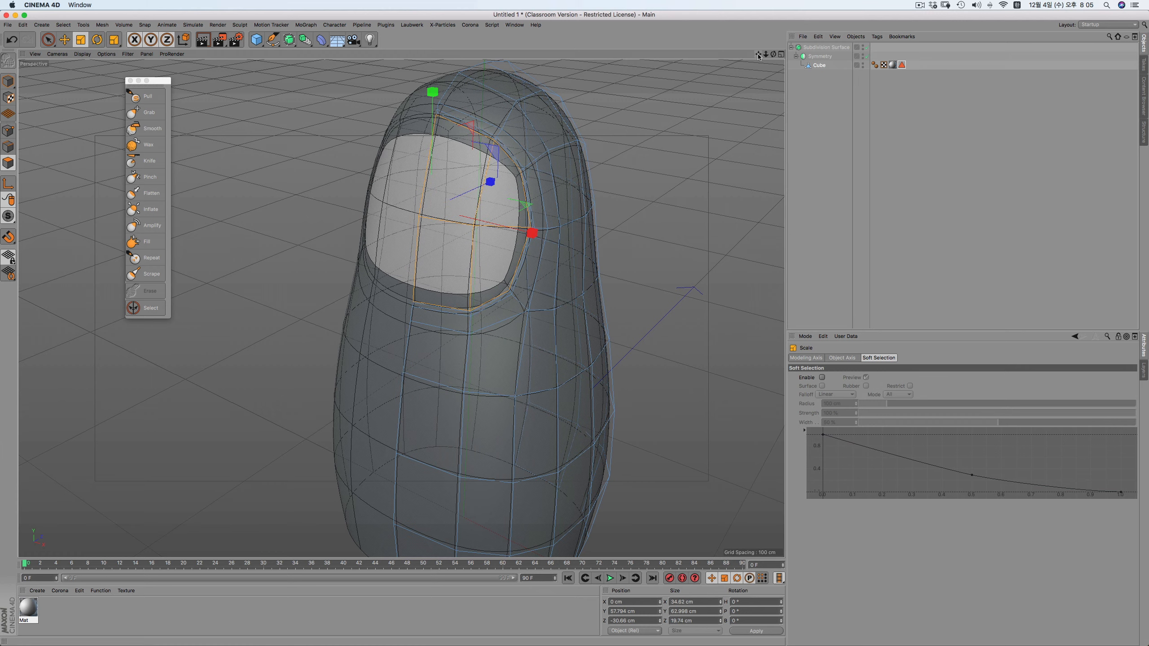
Select the extruded edge loops around the face in edge mode and clear the selection again
scroll(401, 308, up, 5)
alt+middle_drag(717, 118, 659, 270)
scroll(457, 164, up, 3)
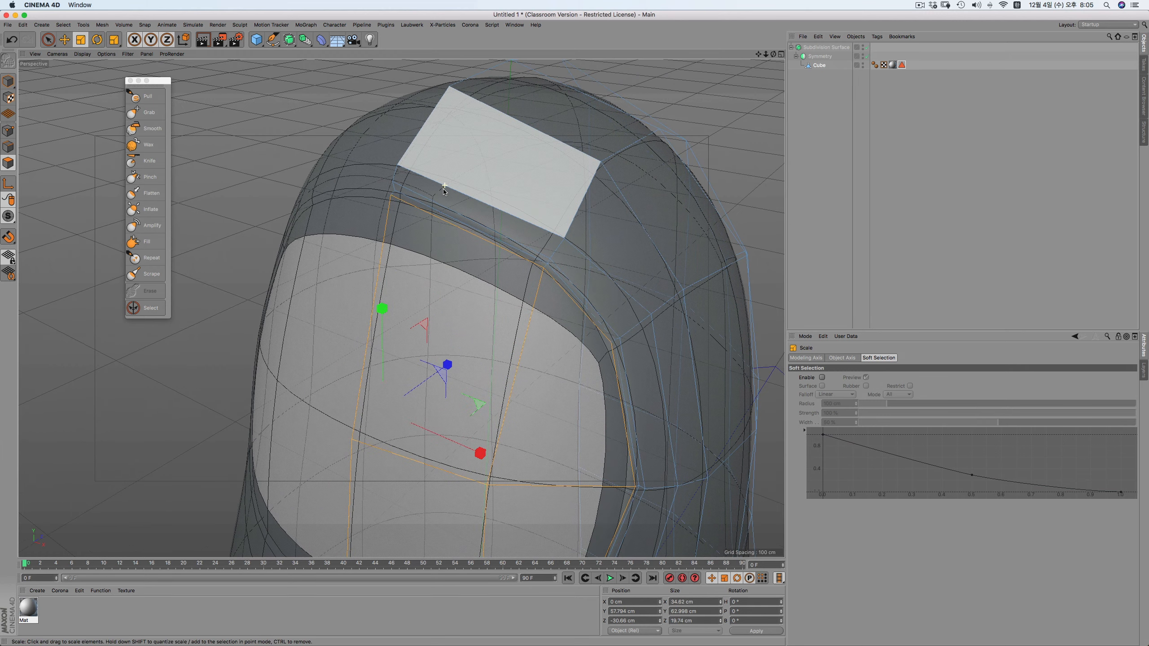
click(8, 147)
double_click(408, 202)
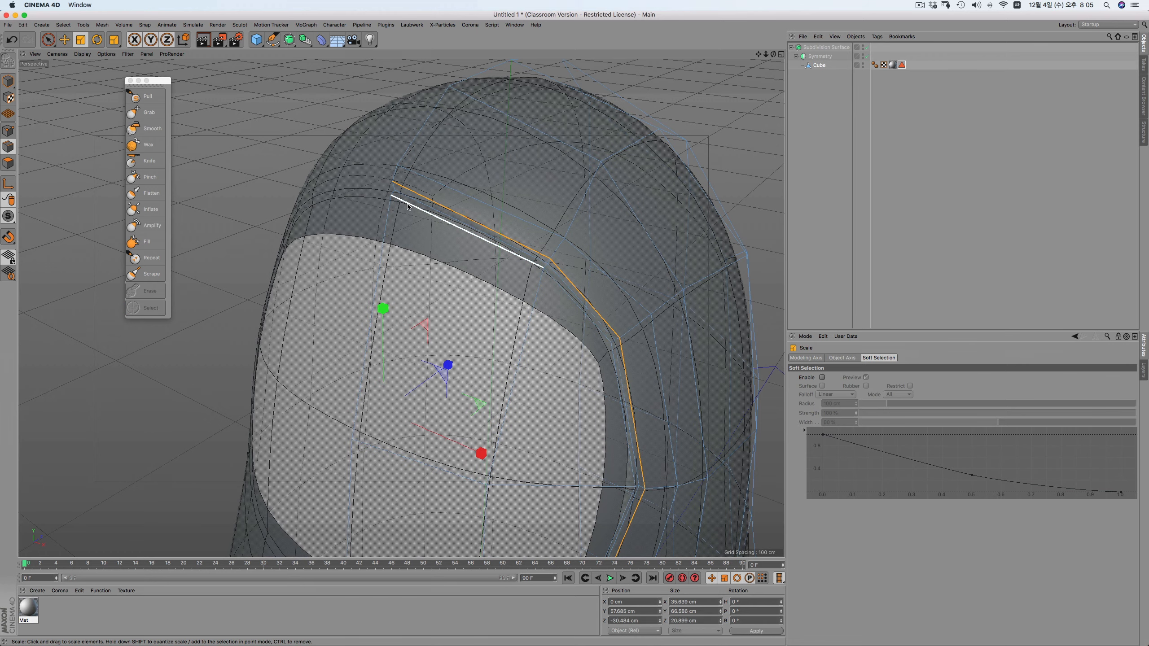
double_click(412, 200)
scroll(589, 262, down, 4)
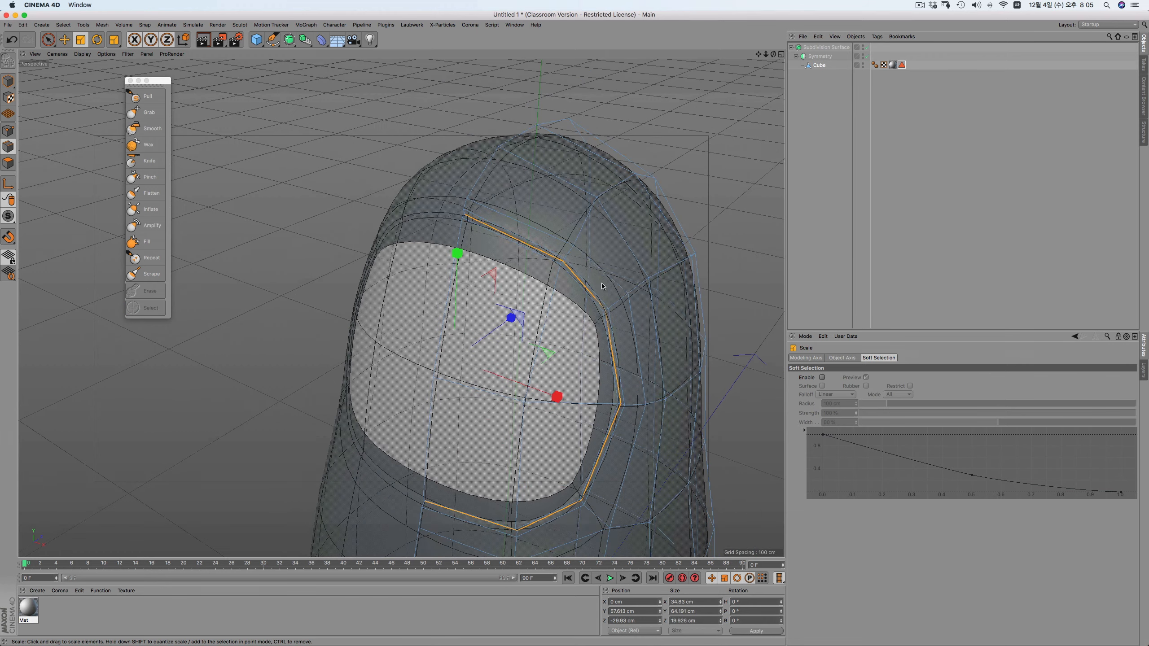
click(721, 279)
drag(758, 54, 846, 54)
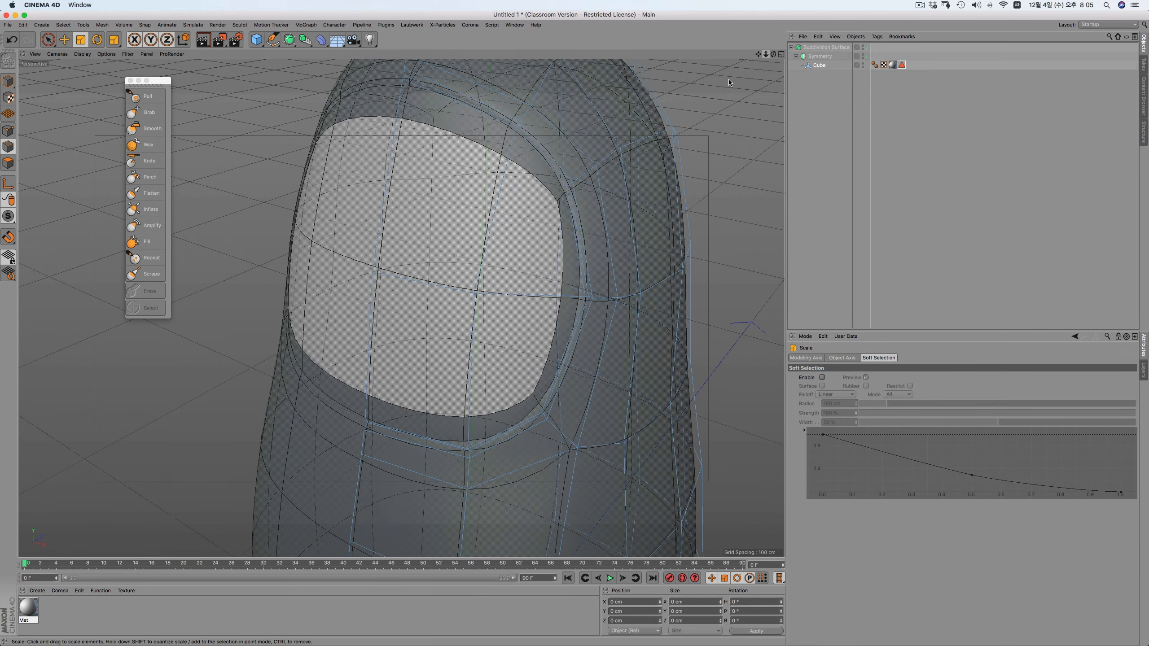
Undo the edge selections, scaling, extrusion and inset back to the plain face outline
key(super+z)
key(super+z)
key(super+z)
key(super+z)
key(super+z)
key(super+z)
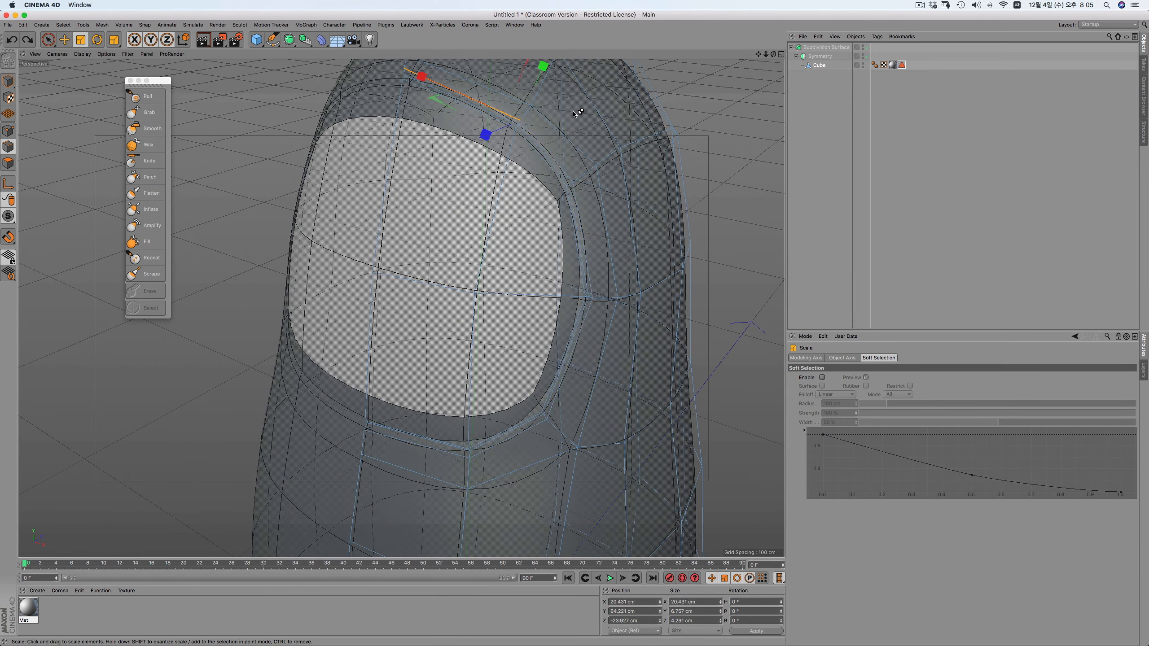
key(super+z)
key(super+z)
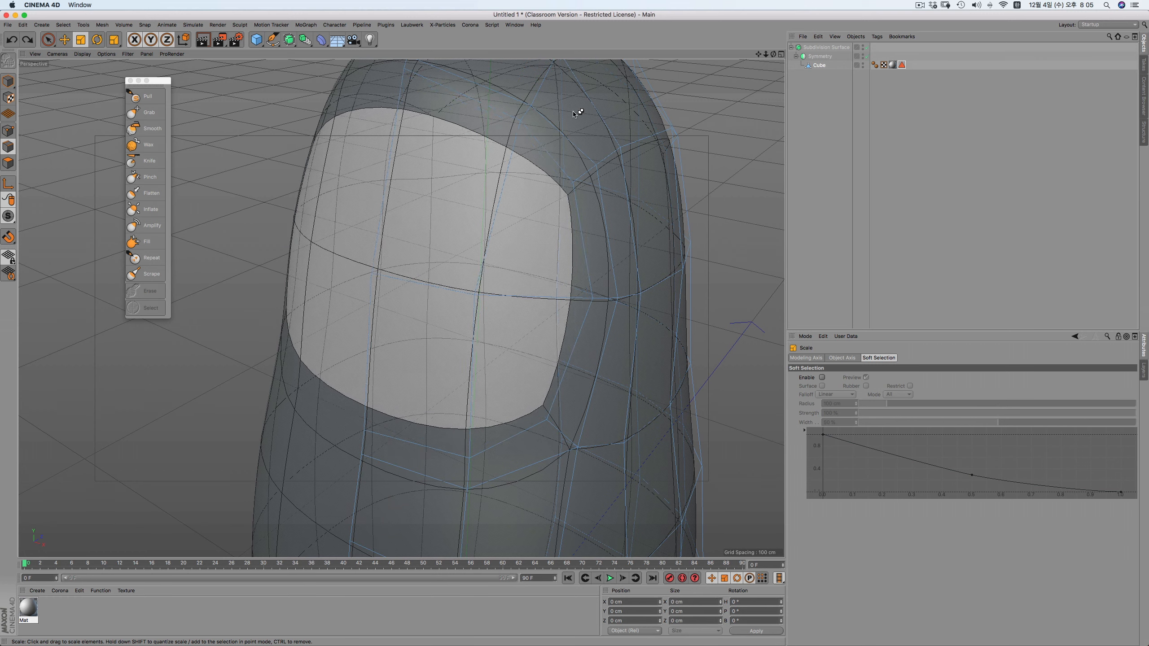
Select the continuous path of edges along the face outline, from the top centre around the side to the chin centre
click(496, 116)
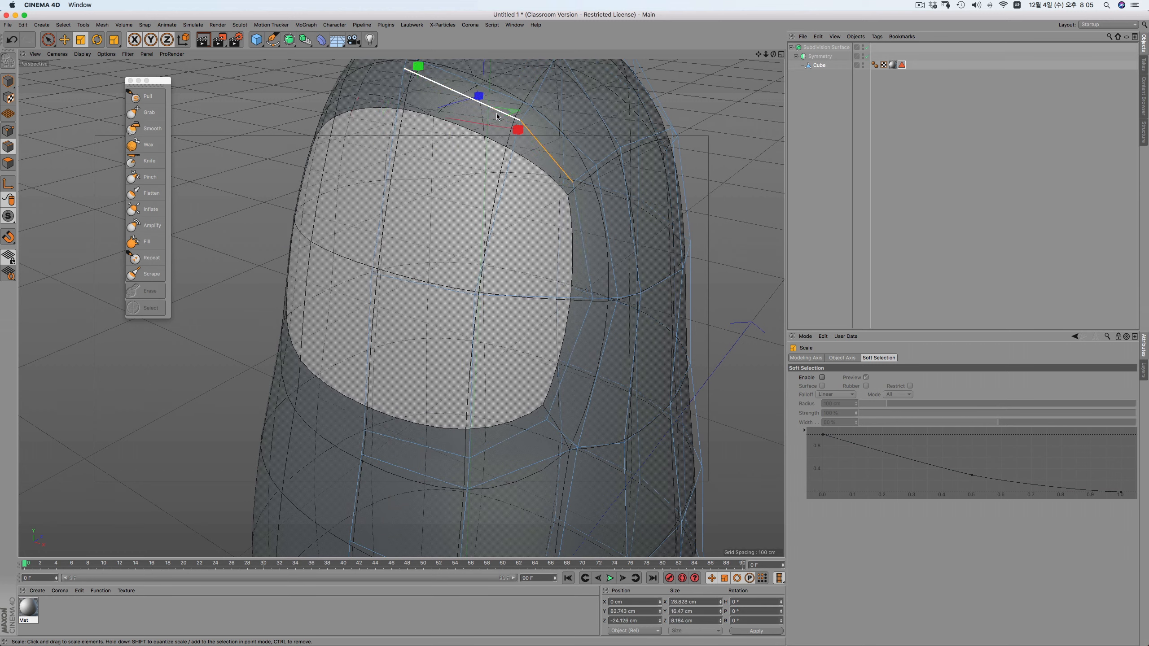
ctrl+shift+click(423, 447)
key(super+z)
click(559, 164)
ctrl+shift+click(513, 420)
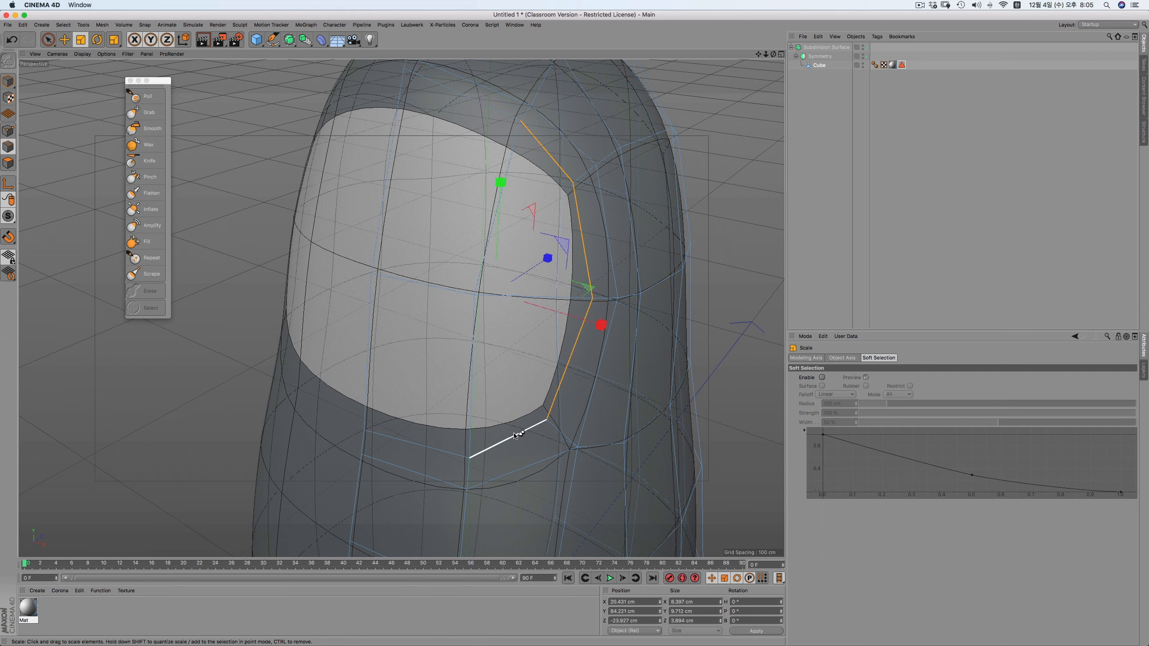
ctrl+shift+click(418, 447)
ctrl+shift+click(473, 100)
Bevel the selected outline edges by 0.69 cm with one subdivision and select the bevel's middle edge loop
right_click(669, 248)
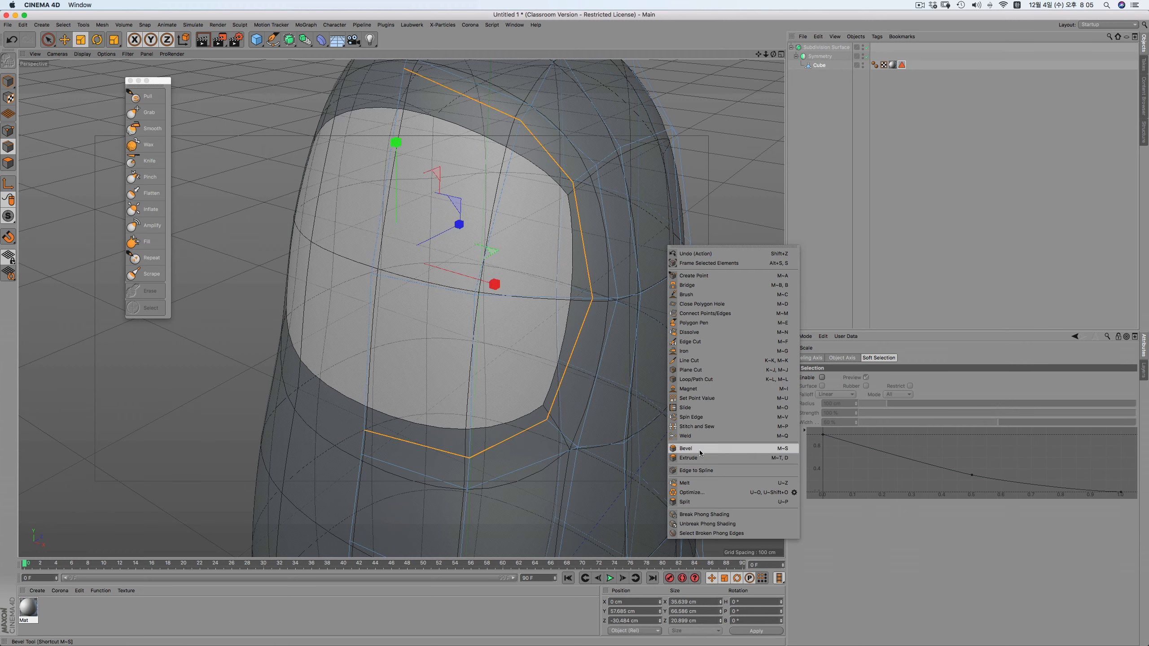
click(692, 448)
drag(692, 447, 705, 447)
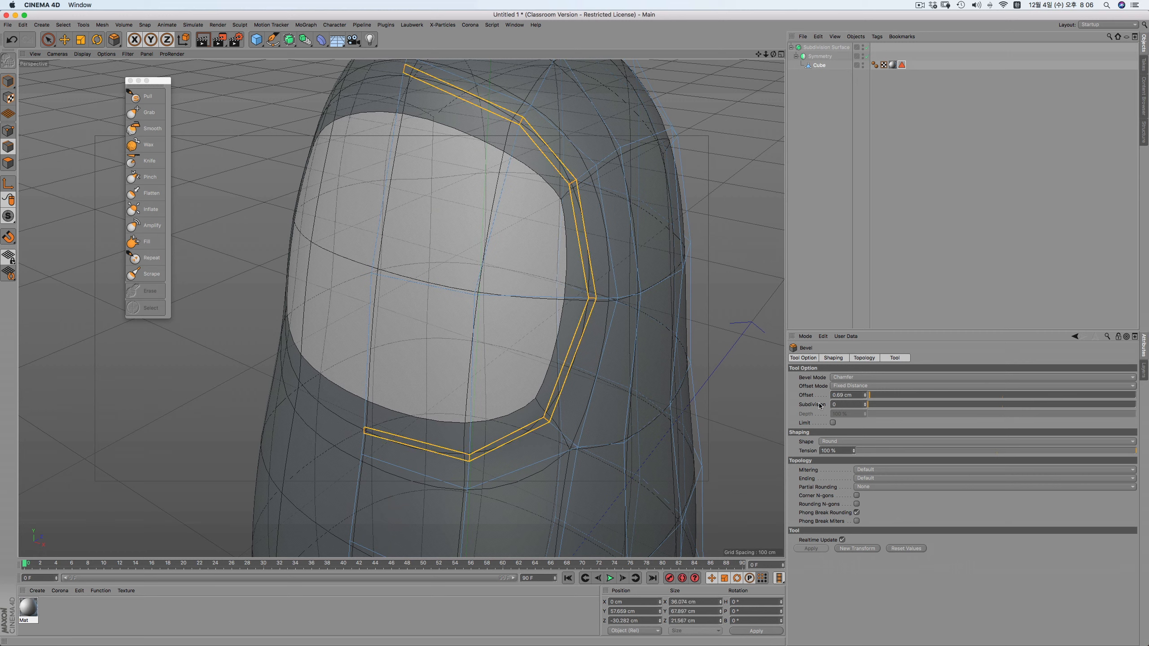
click(865, 405)
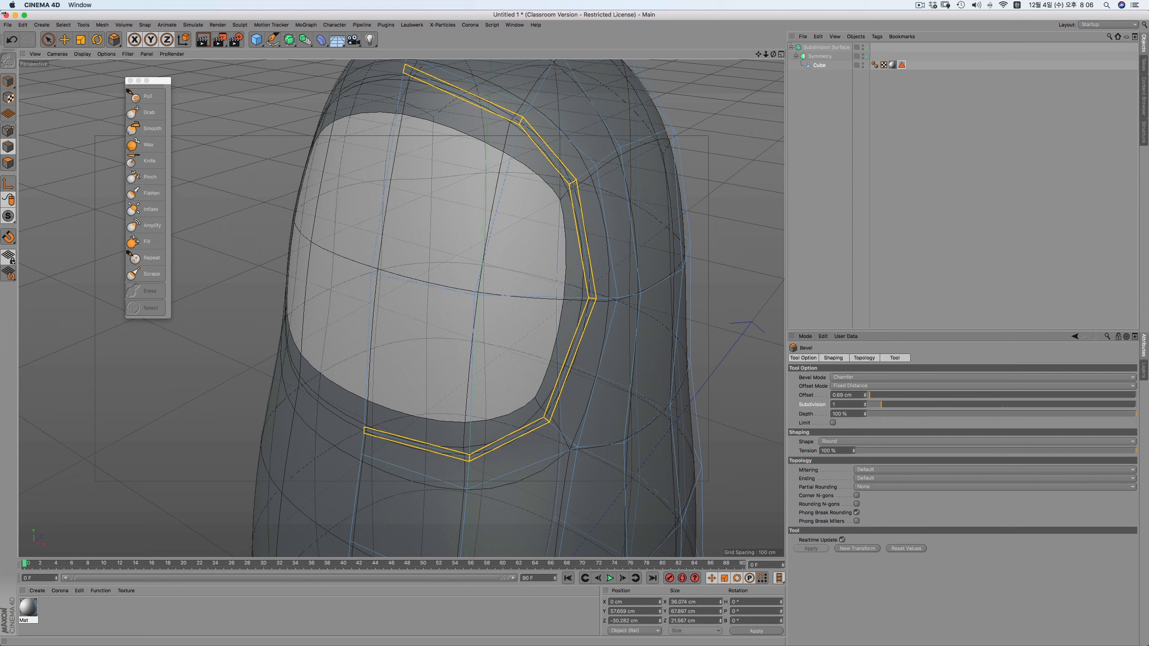
click(65, 39)
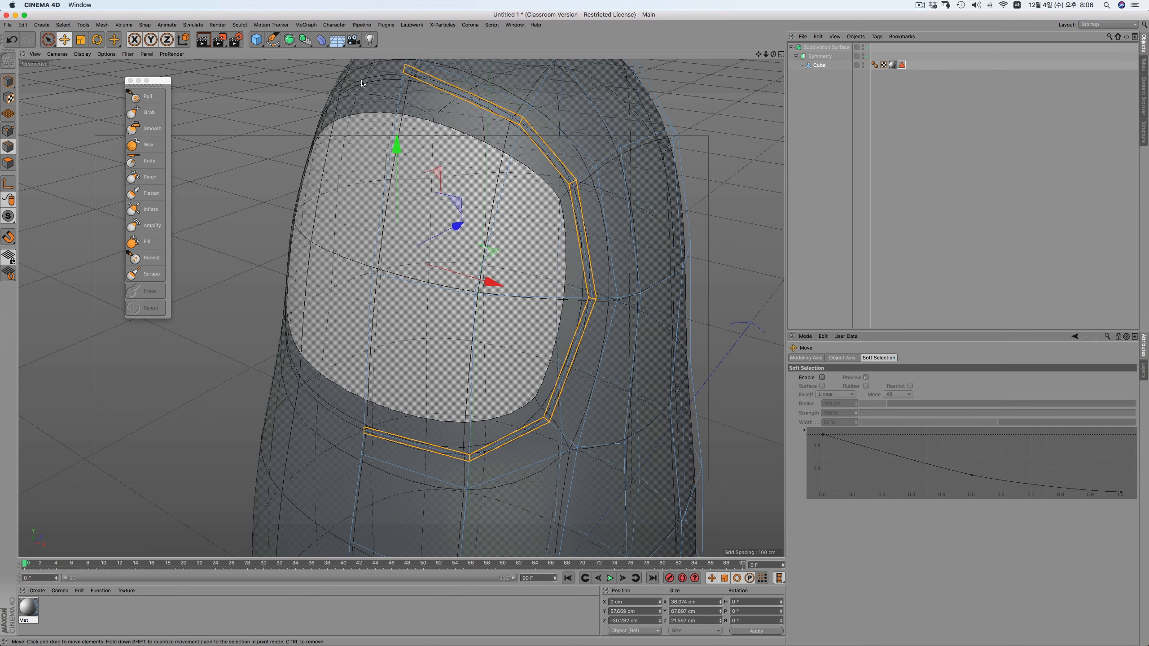
double_click(434, 86)
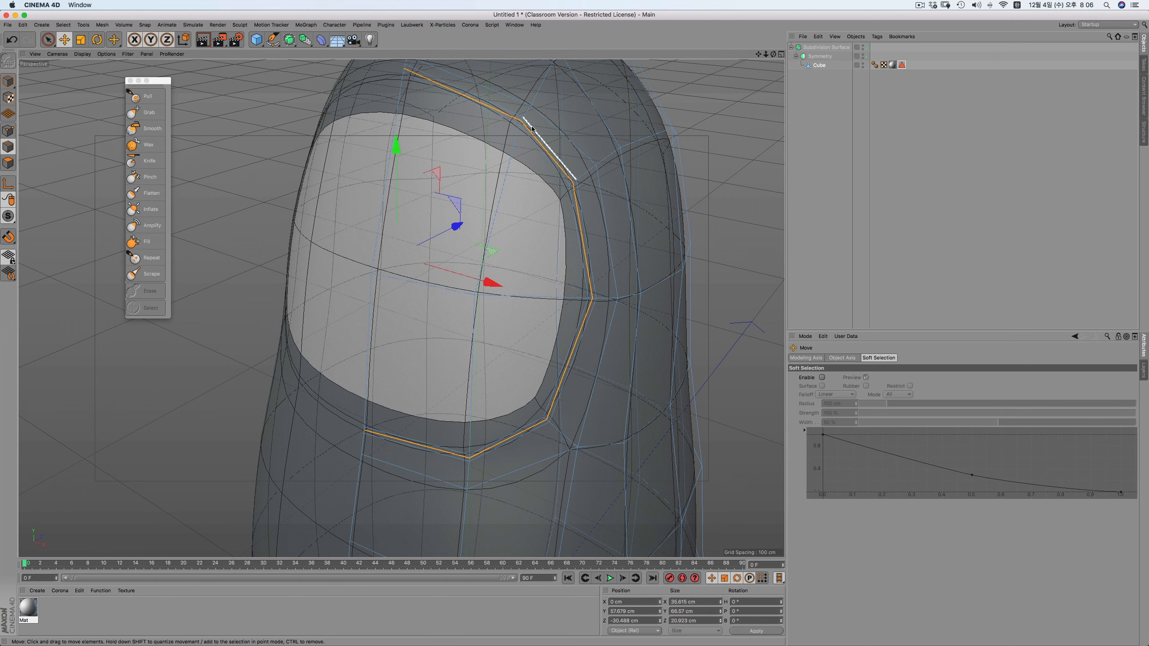
click(84, 43)
click(97, 40)
click(65, 40)
click(81, 40)
click(96, 40)
click(64, 39)
click(81, 40)
click(97, 40)
click(65, 40)
Use Slide to shift the bevel's middle edge loop slightly into the surface as a shallow groove, undoing unsuitable attempts
right_click(612, 136)
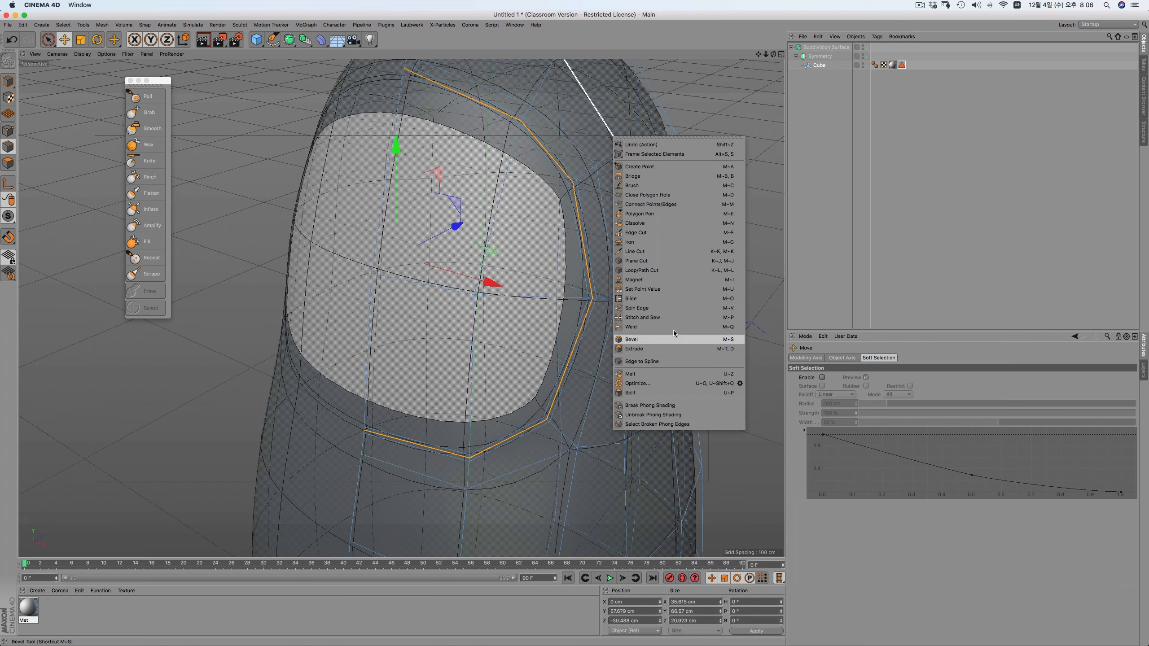
click(667, 299)
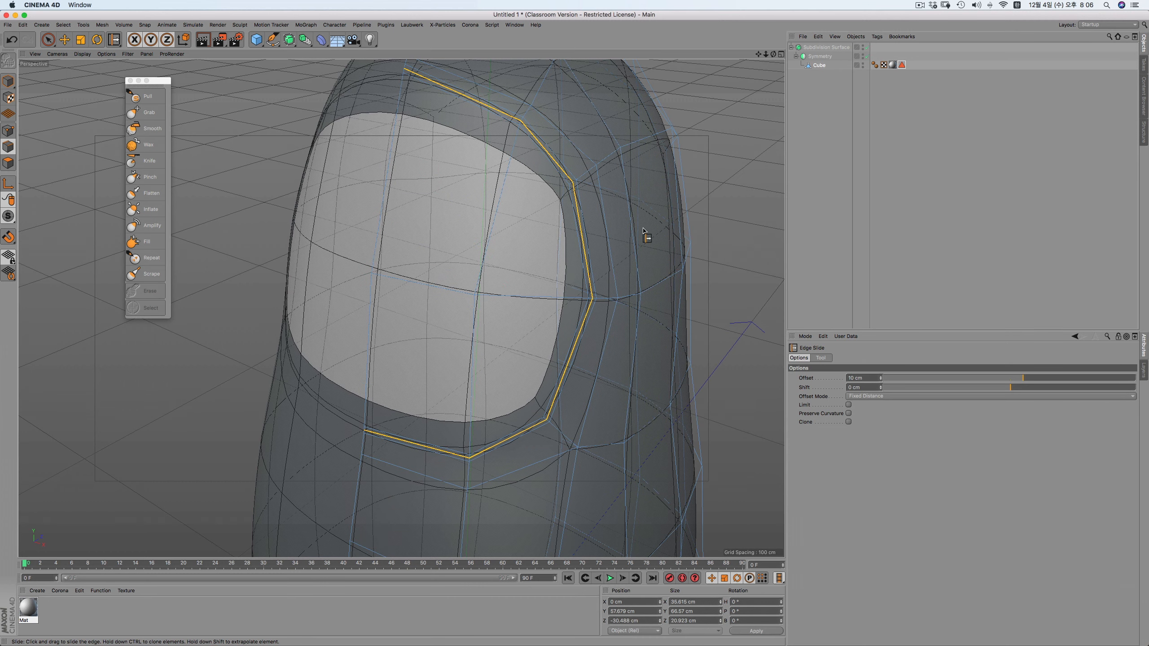
mouse_move(581, 328)
mouse_down()
mouse_move(570, 328)
mouse_move(582, 327)
mouse_up()
key(super+z)
key(super+z)
key(super+z)
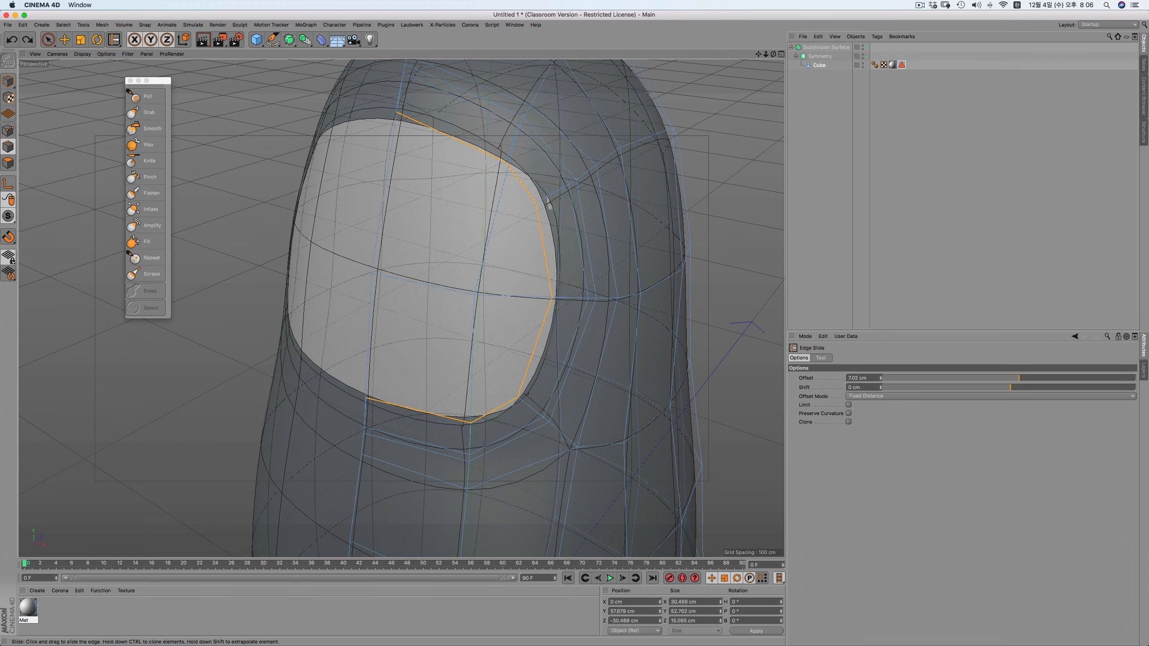
key(super+z)
key(super+z)
key(super+z)
key(super+z)
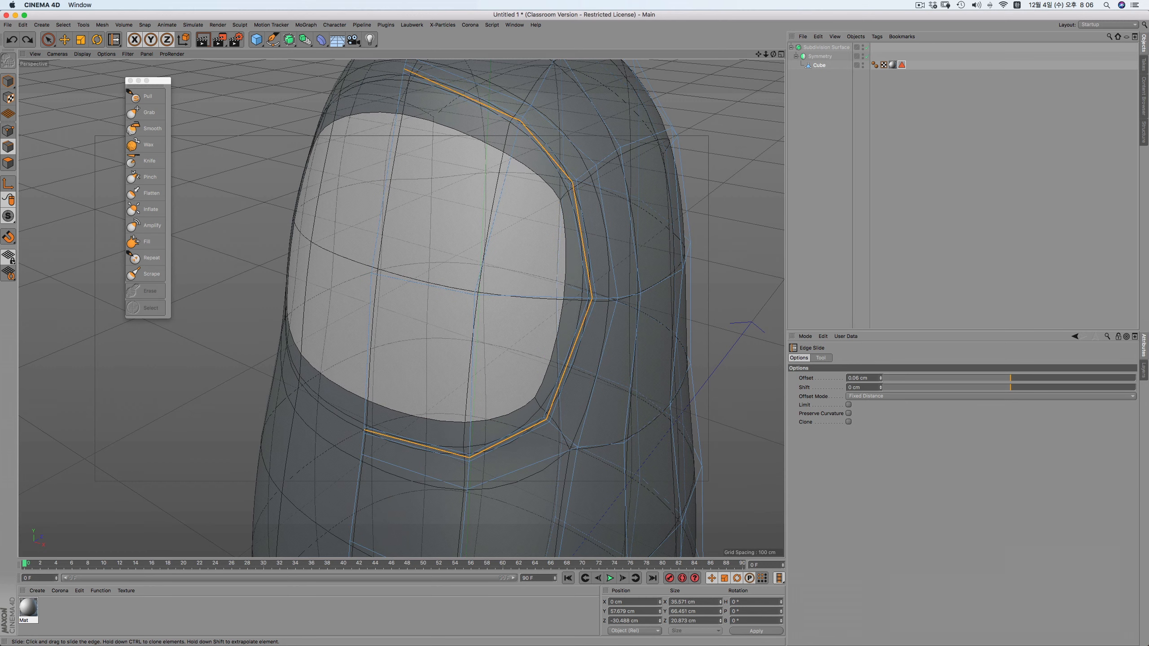
key(super+z)
key(super+z)
key(super+z)
key(super+z)
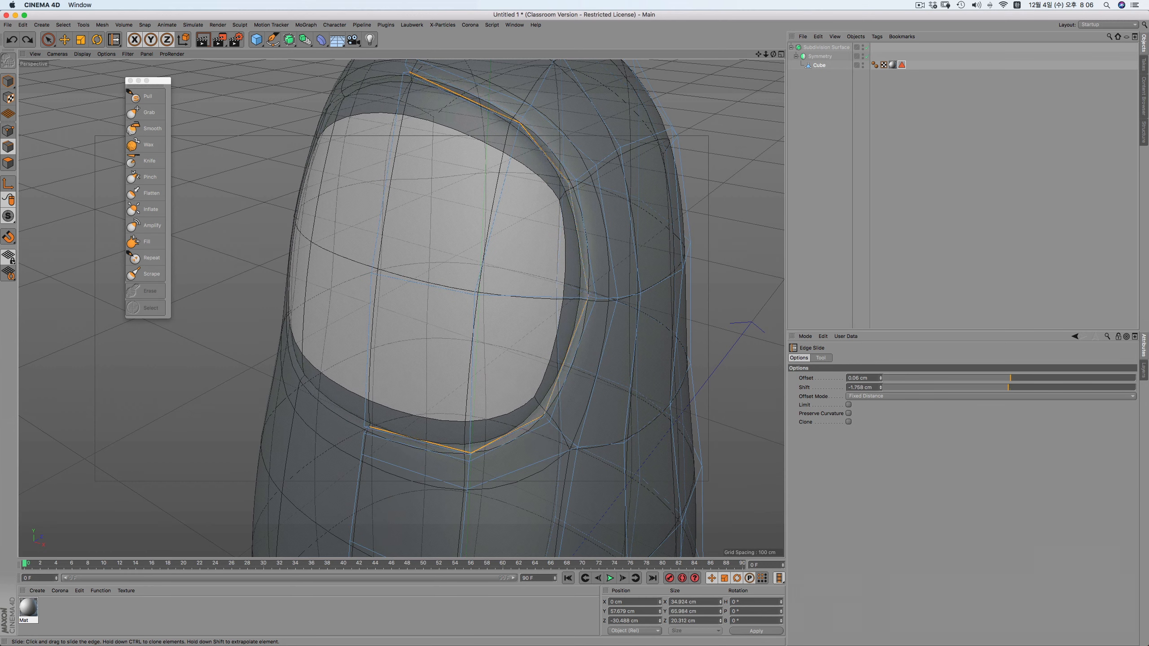
drag(591, 298, 588, 299)
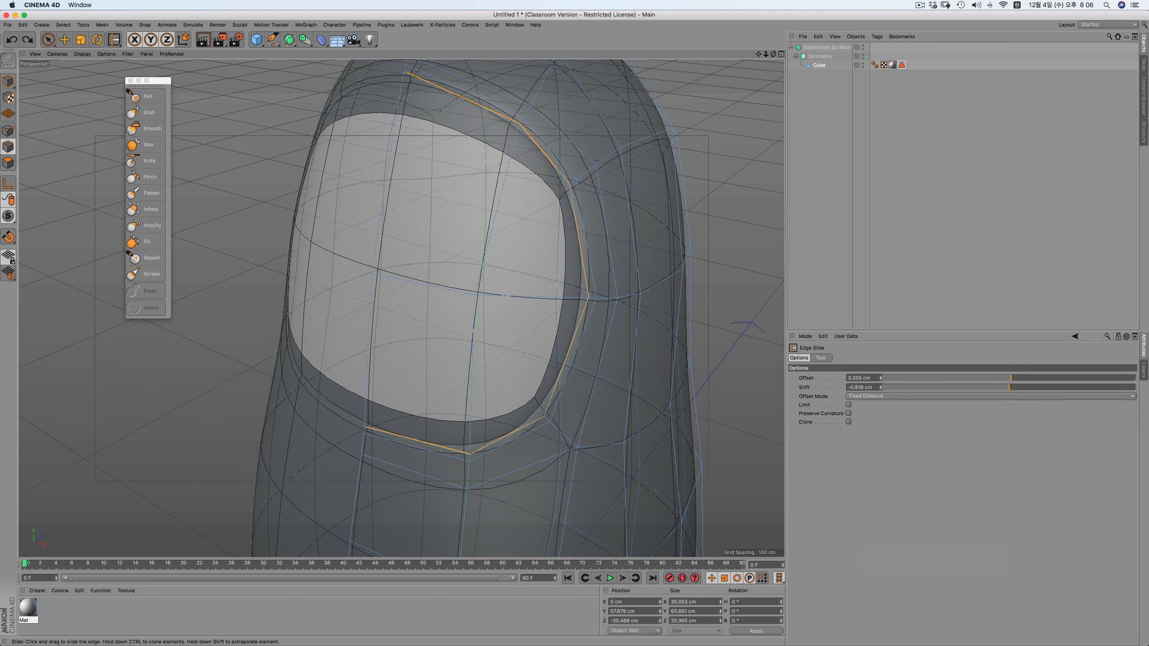
drag(588, 299, 588, 298)
Restore the face polygons from the Polygon Selection.1 tag and grow the selection by one ring of polygons
double_click(902, 64)
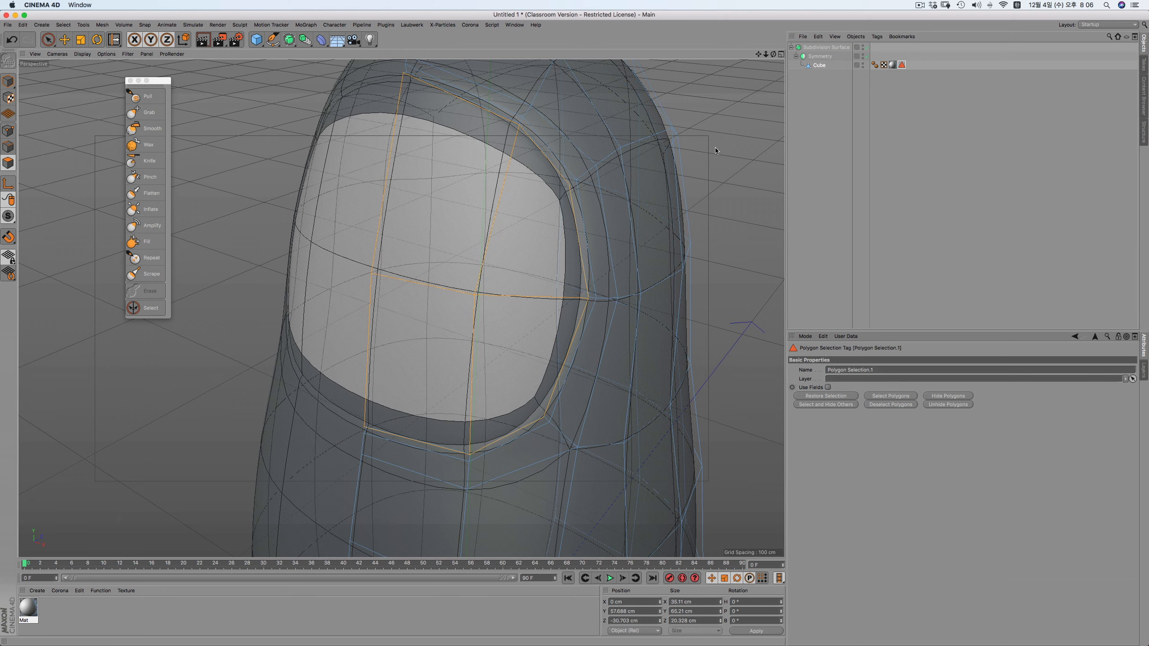
drag(759, 53, 836, 54)
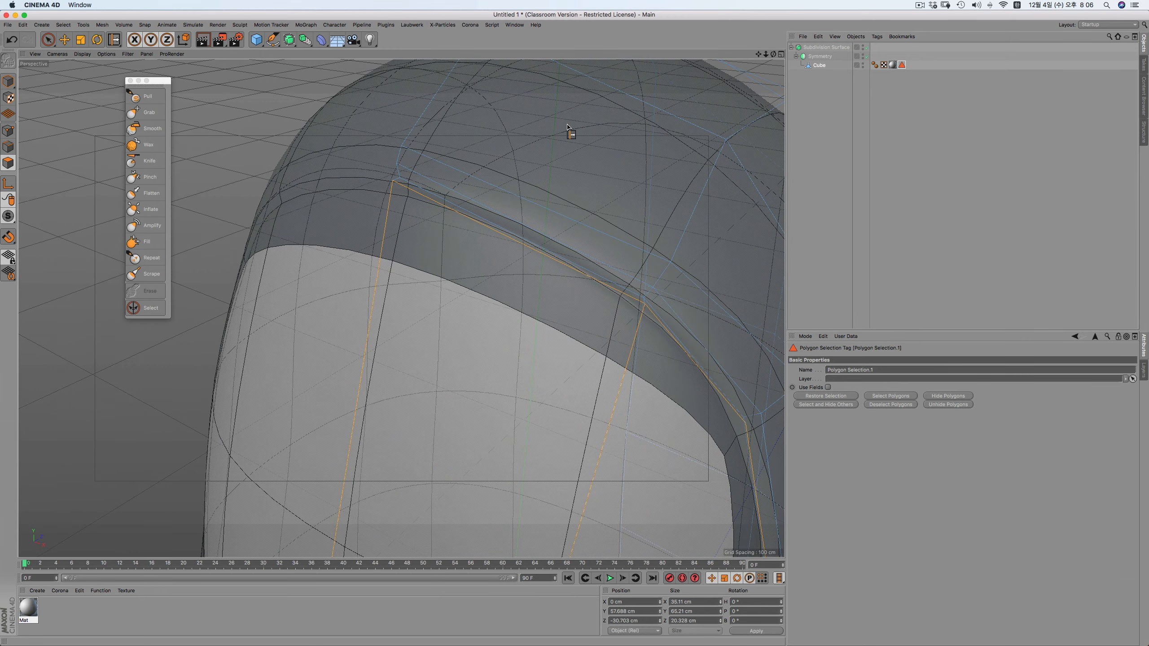
key(u)
key(y)
Overwrite the Polygon Selection.1 tag with the grown face selection using Set Selection
click(63, 25)
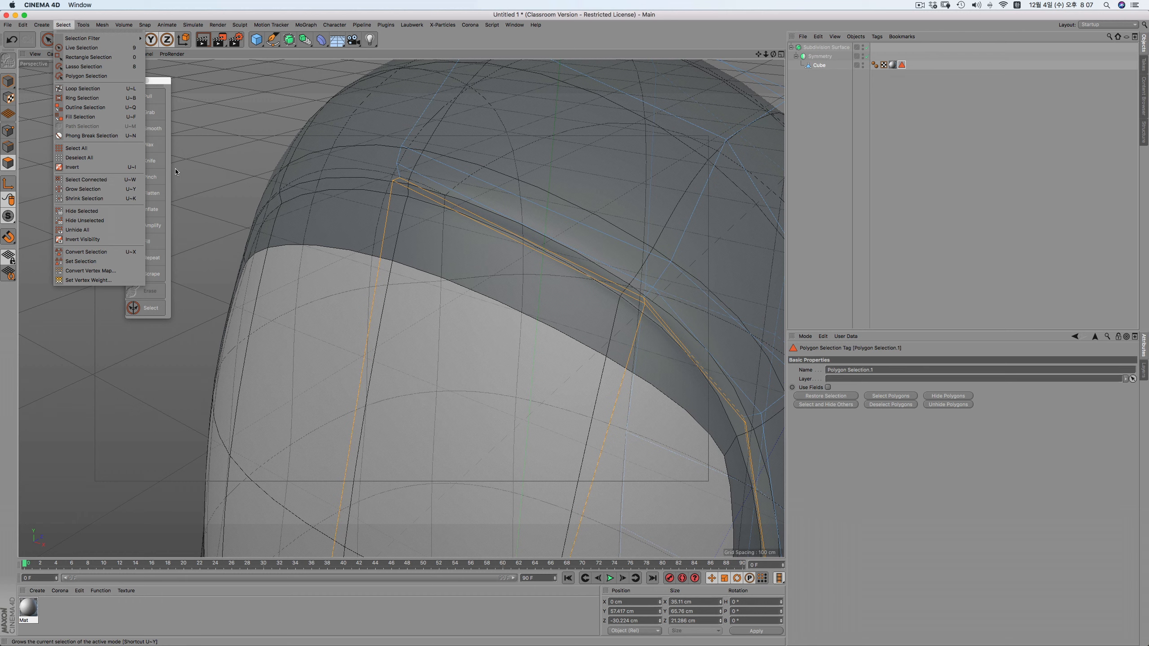
click(63, 24)
click(901, 66)
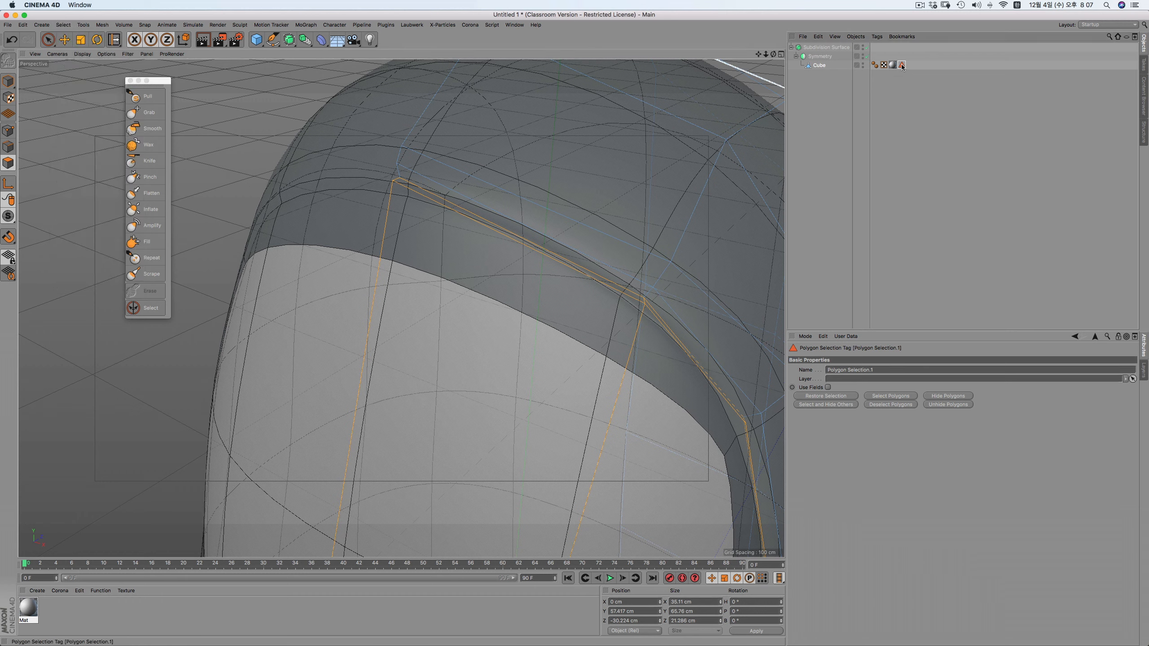
click(63, 24)
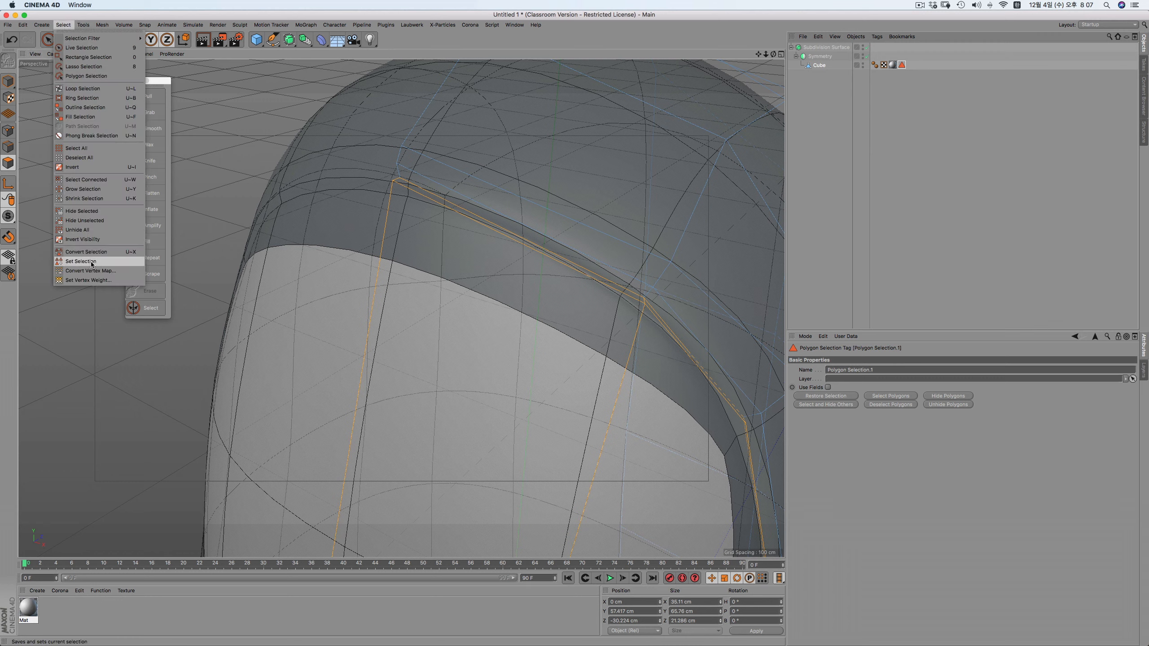
click(81, 262)
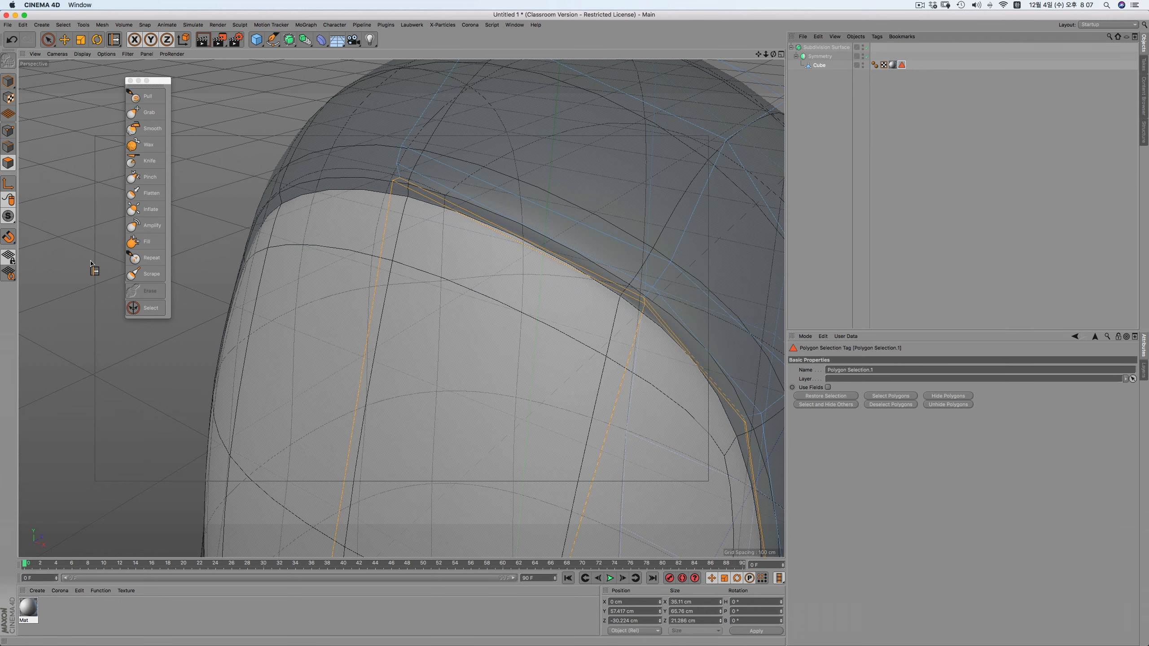
Switch to the front view to compare the face outline with the reference and reselect the Cube object
key(F4)
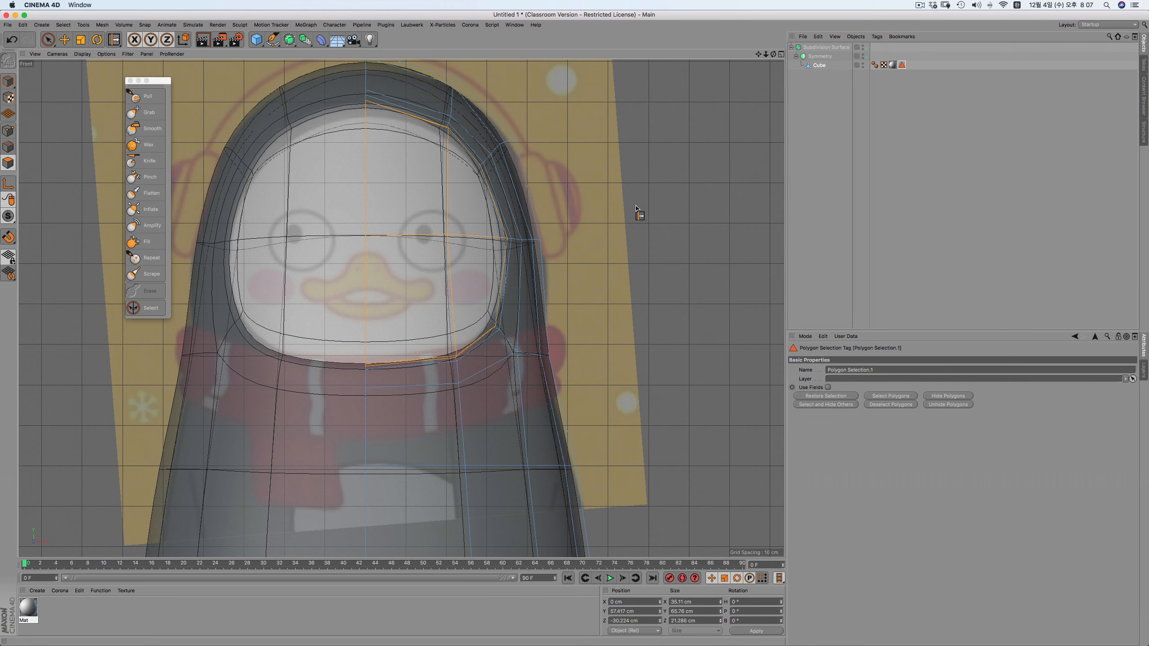
click(820, 143)
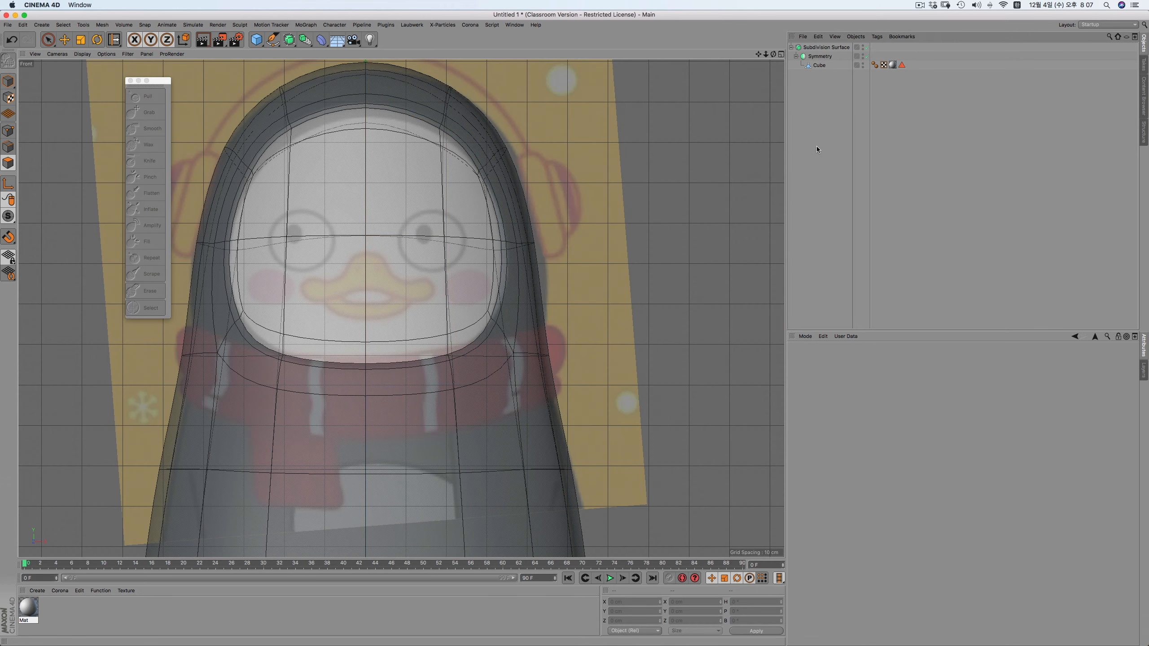
double_click(861, 53)
click(862, 54)
click(819, 65)
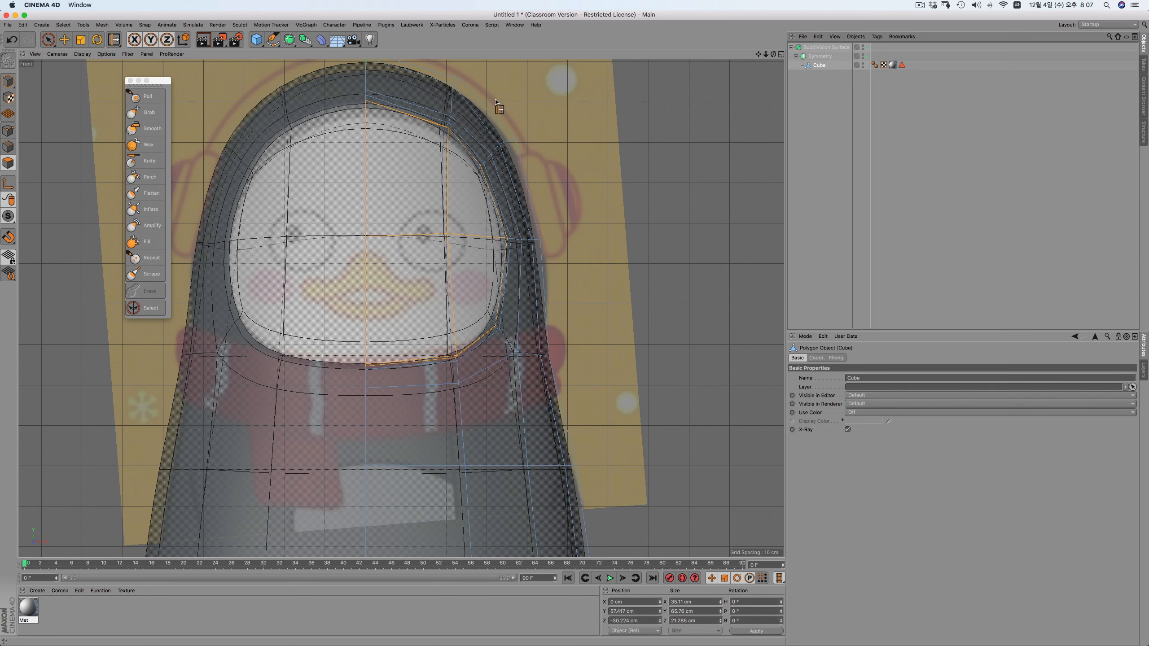
In point mode, lower the centre and adjacent points along the top of the face border to match the reference outline
click(8, 131)
key(m)
key(o)
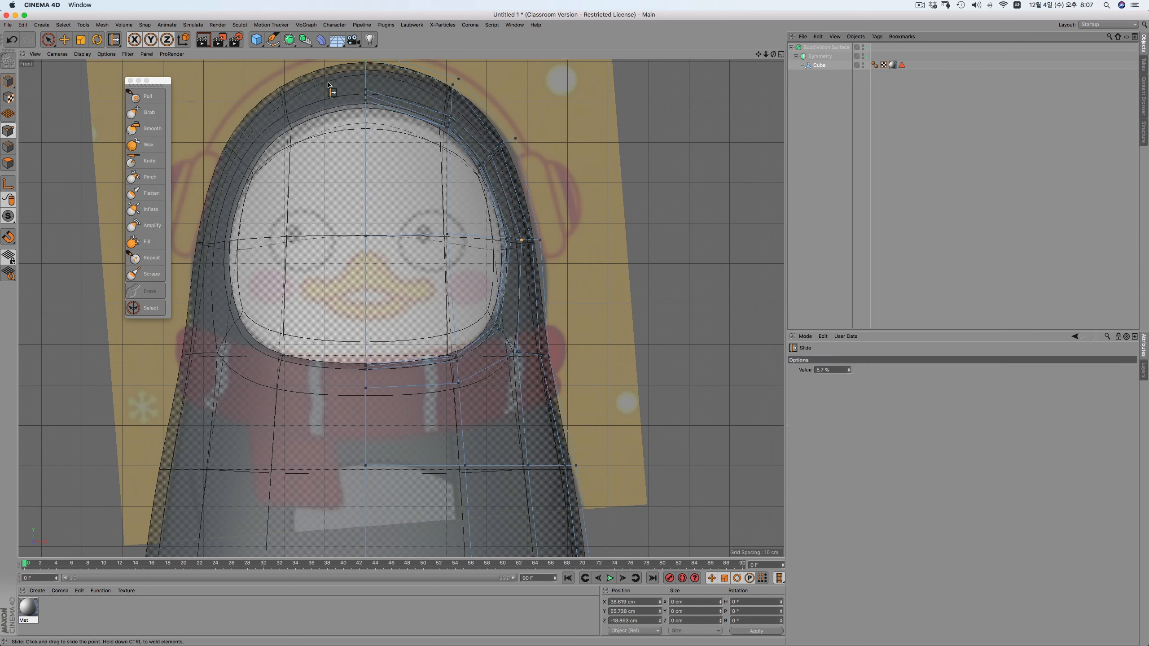
key(space)
click(365, 94)
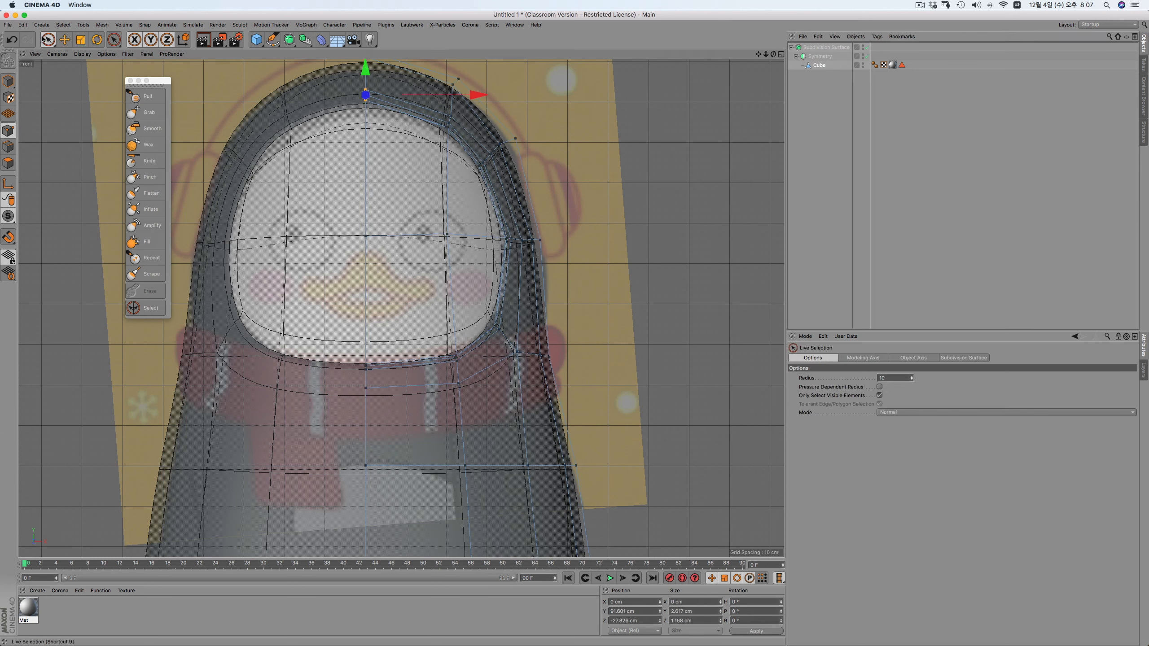
drag(48, 40, 78, 59)
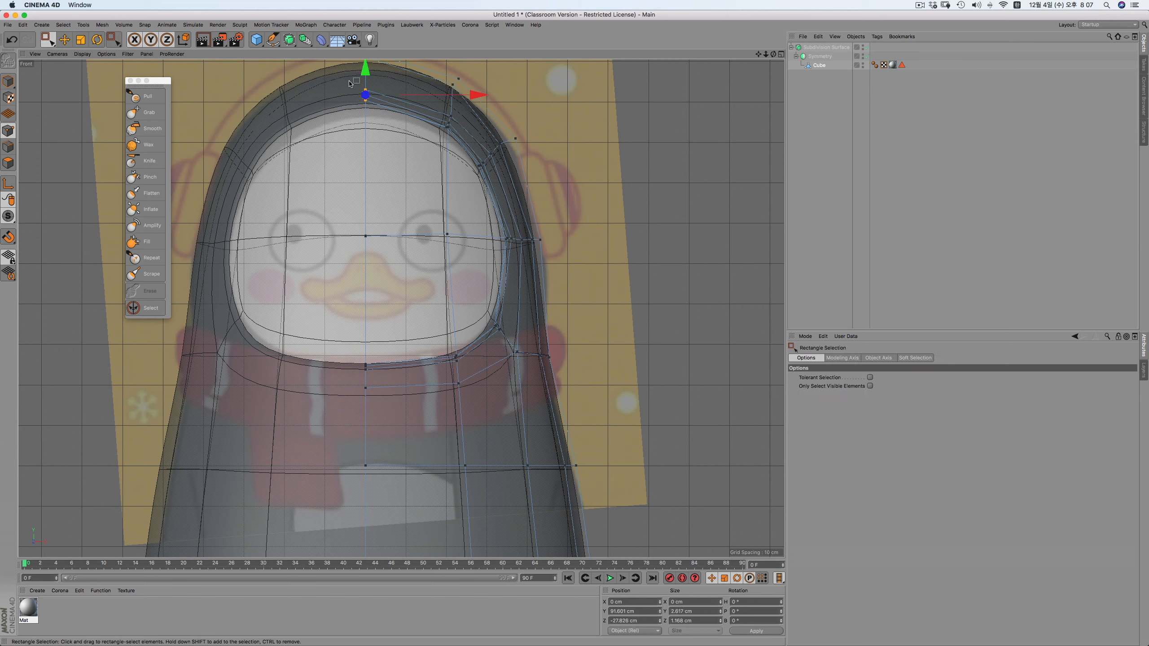
drag(364, 70, 366, 79)
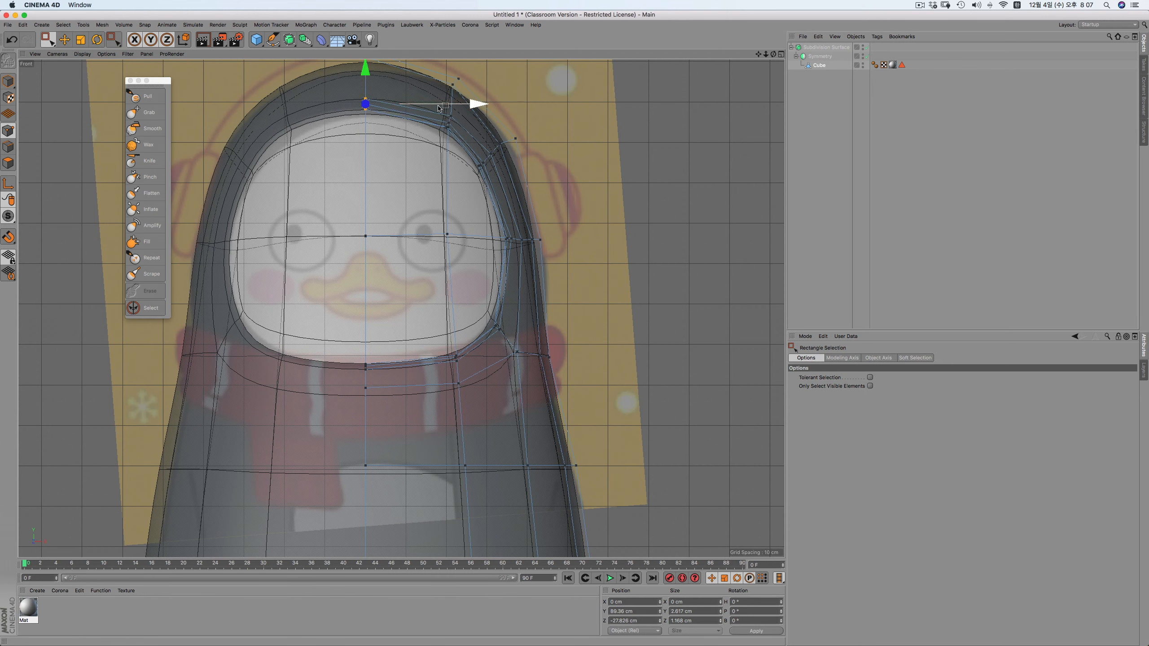
drag(435, 93, 463, 142)
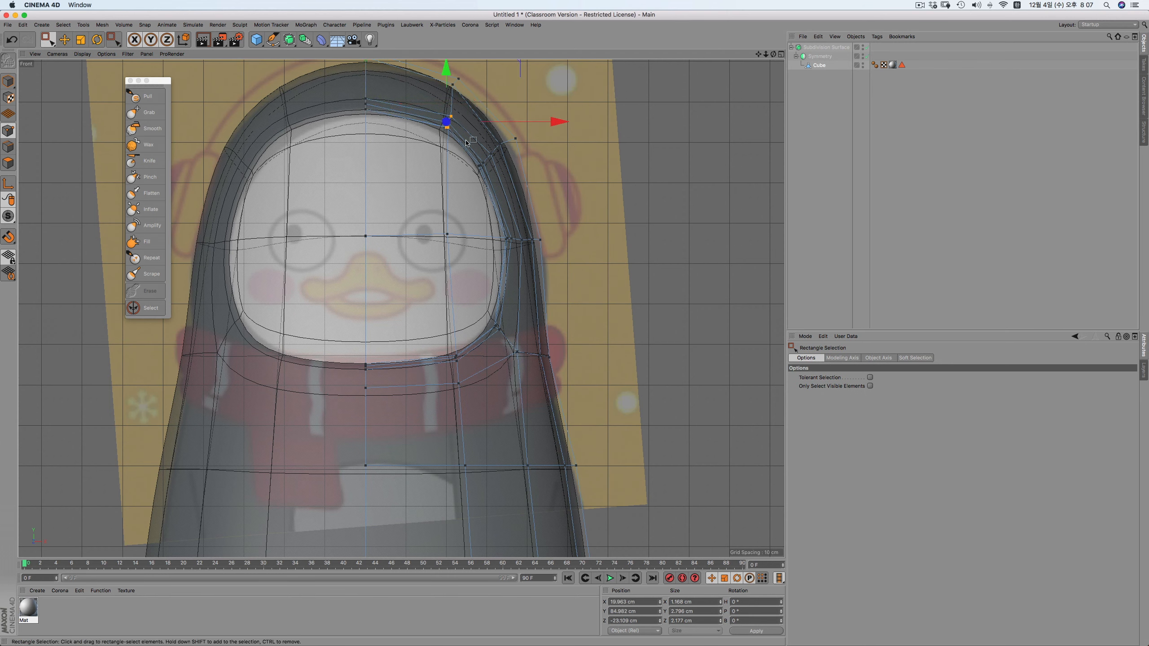
drag(518, 59, 515, 66)
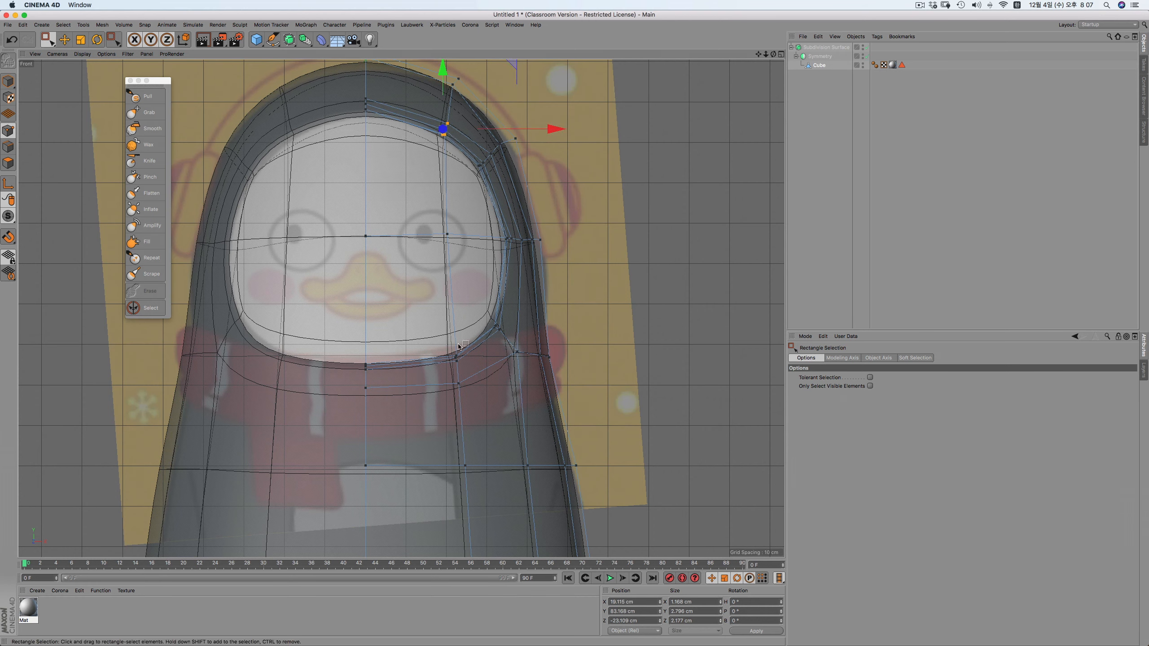
Raise the points along the bottom of the face border about 2 cm and adjust its lower corner points to the reference
drag(356, 357, 471, 378)
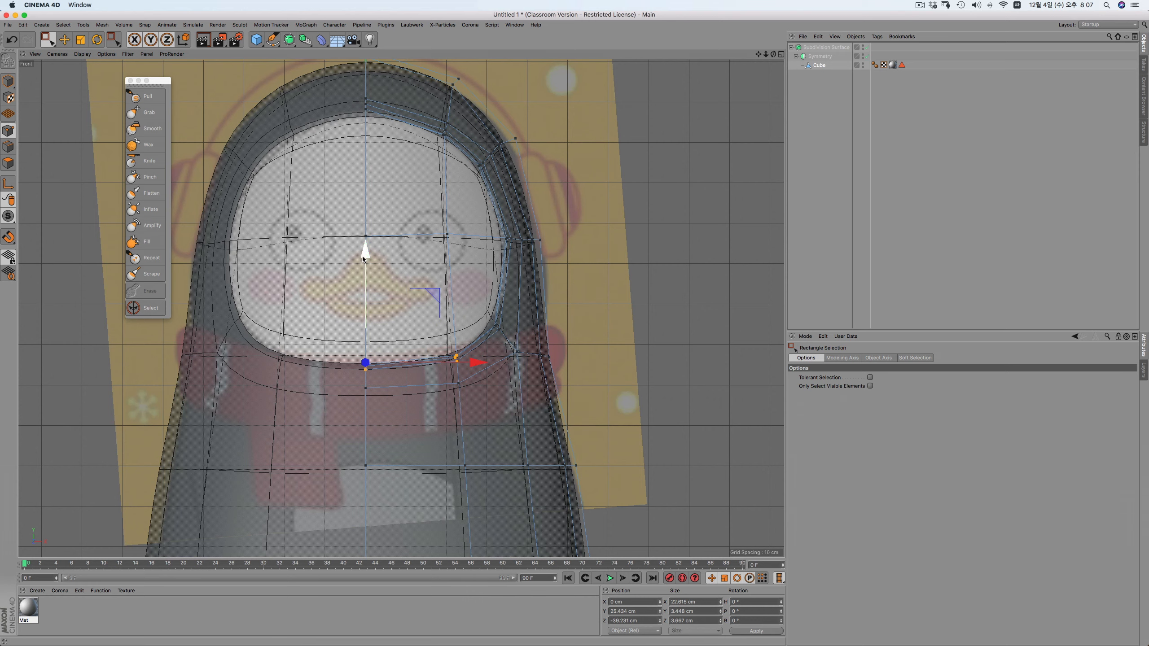
drag(366, 250, 365, 251)
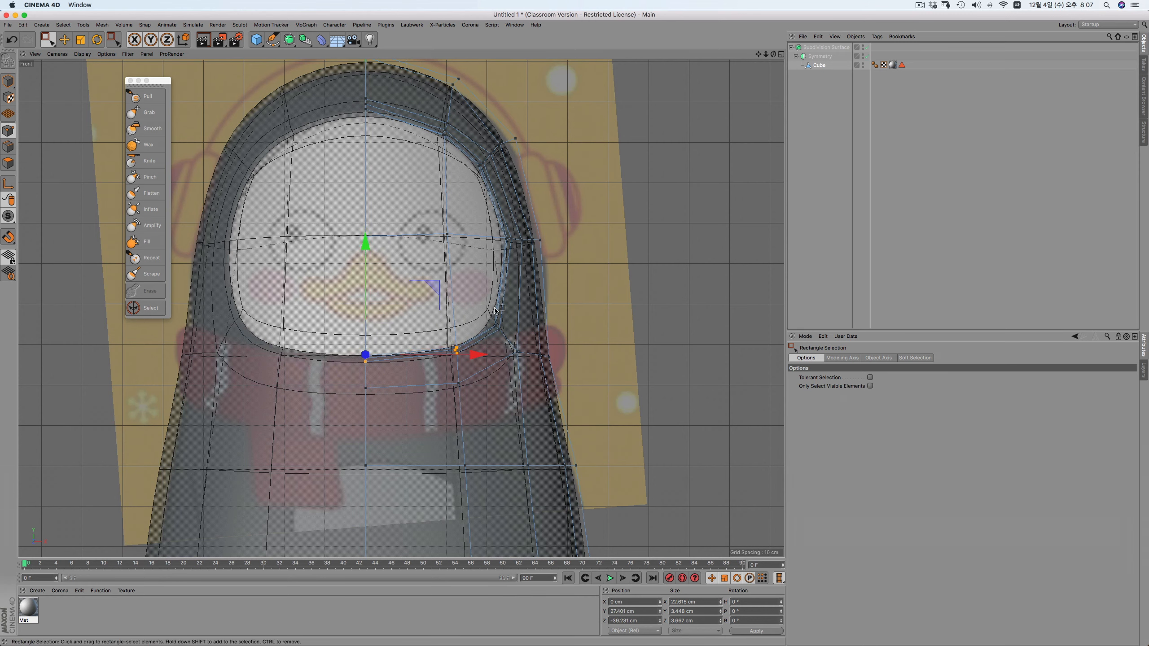
drag(496, 311, 473, 365)
click(569, 262)
drag(523, 284, 521, 284)
drag(515, 231, 529, 253)
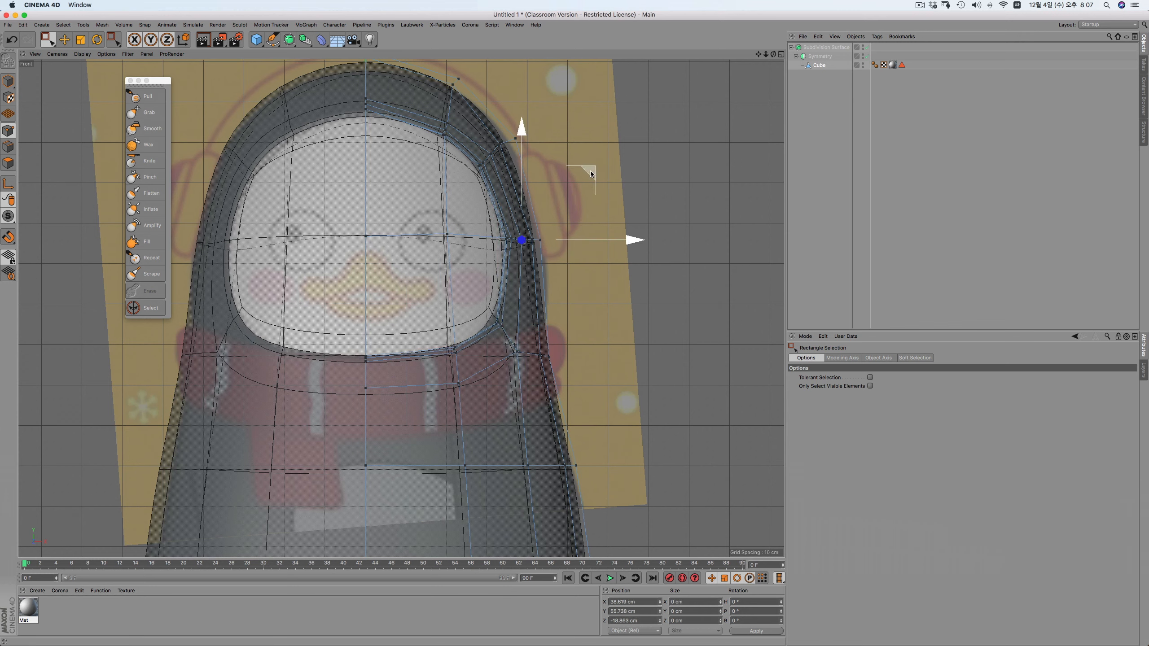
Nudge the face border's upper corner points and the neighbouring outer head point to smooth the curve
drag(466, 144, 496, 181)
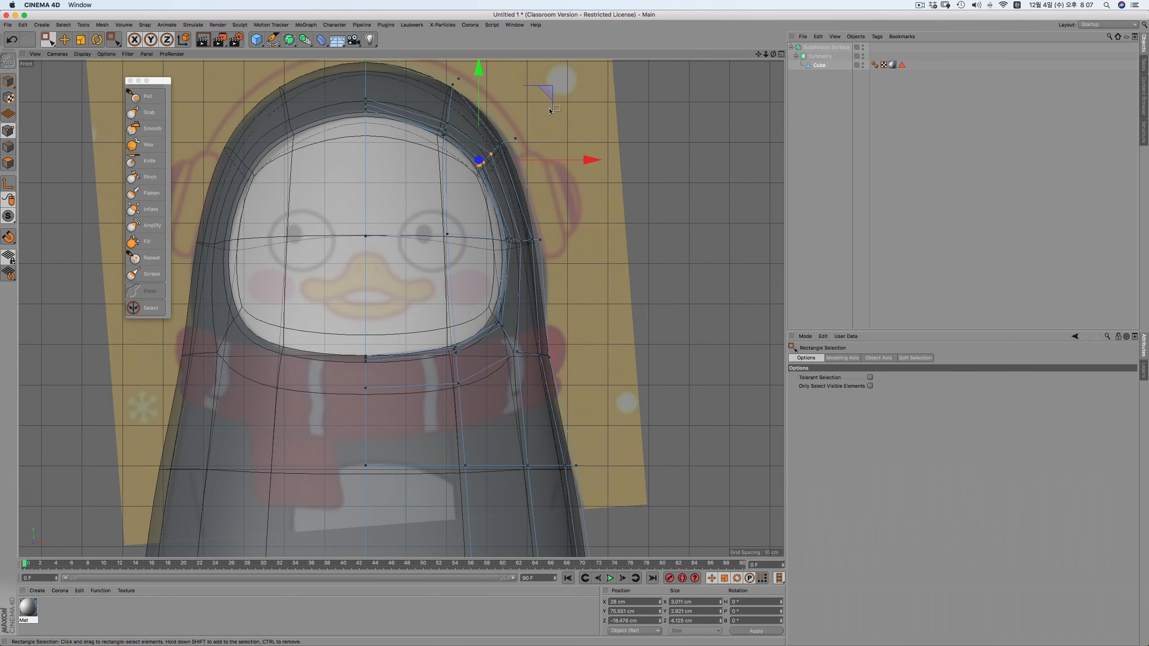
drag(547, 99, 547, 97)
scroll(520, 105, up, 4)
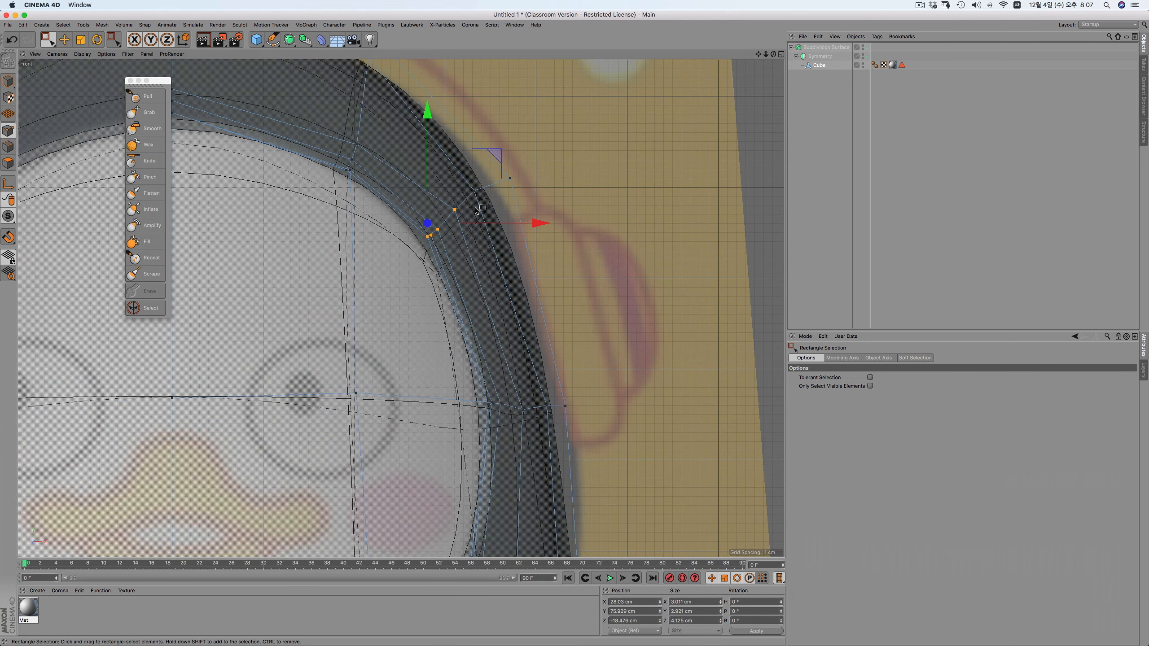
drag(464, 182, 483, 199)
drag(543, 123, 547, 127)
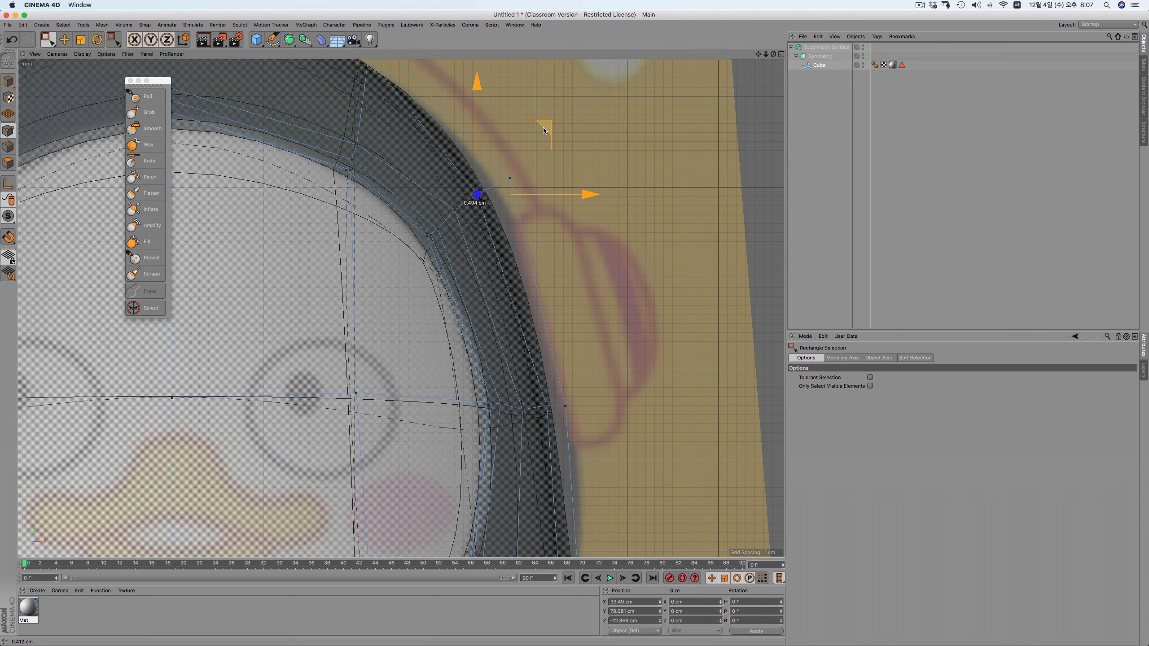
click(430, 233)
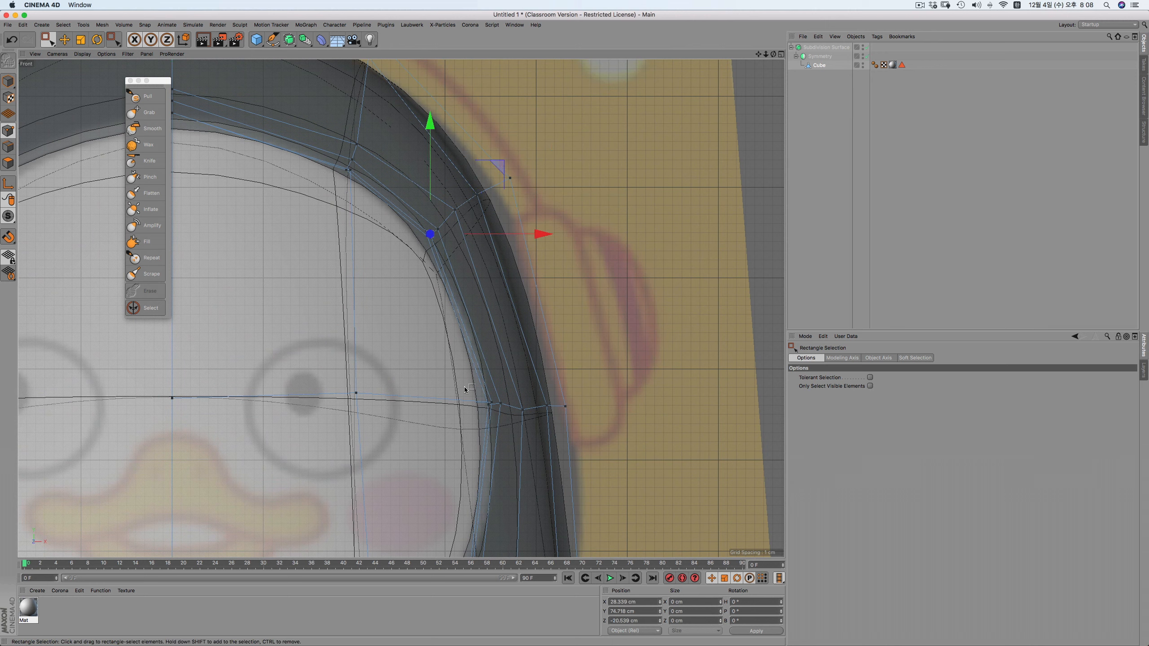
Flatten the row of side points at eye level vertically with Scale and clear the selection
drag(464, 389, 597, 435)
key(t)
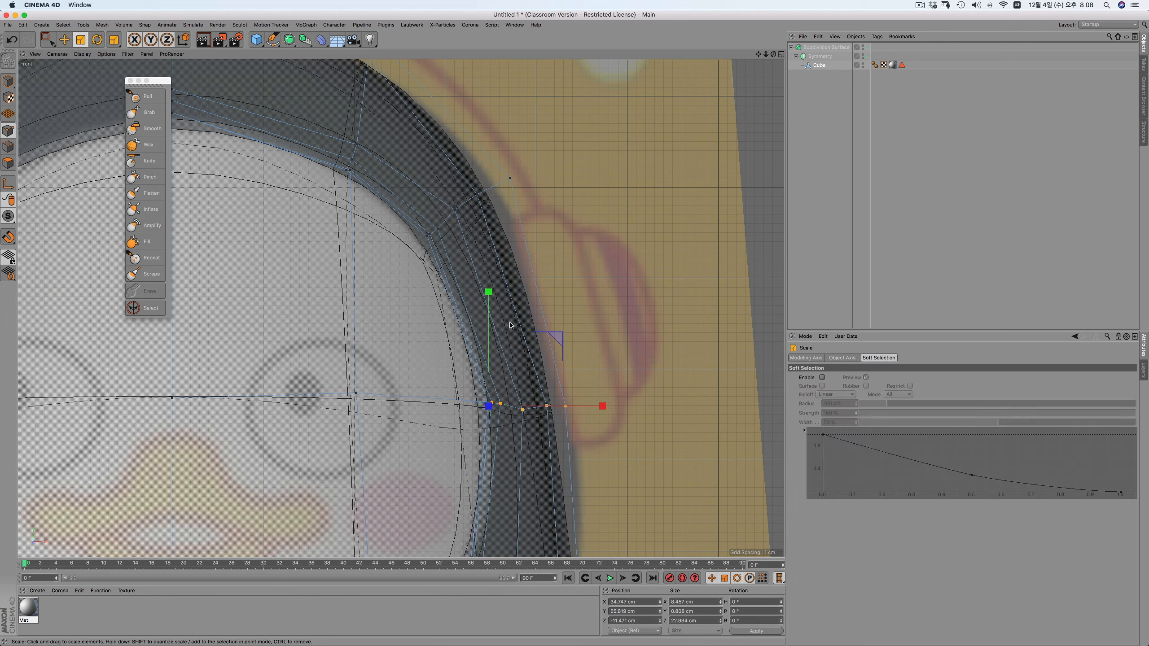
drag(487, 293, 494, 340)
key(super+z)
drag(487, 291, 489, 376)
click(532, 419)
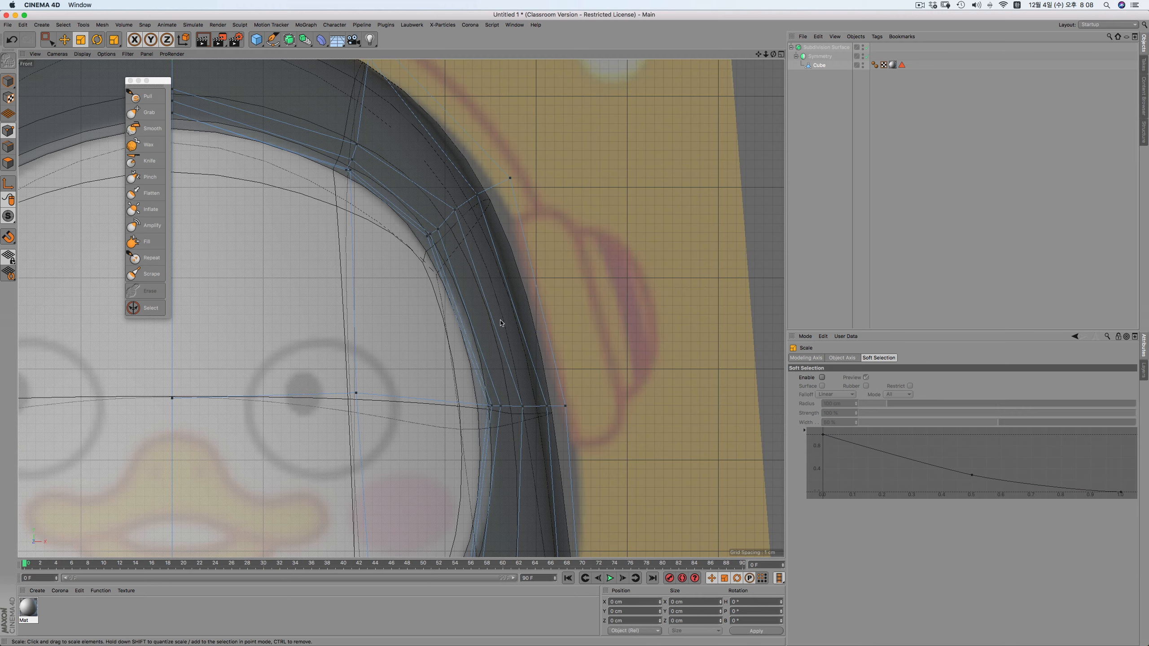
Lower the Cube's topmost head points slightly in the front view to fit the reference
scroll(375, 278, down, 8)
scroll(379, 396, up, 4)
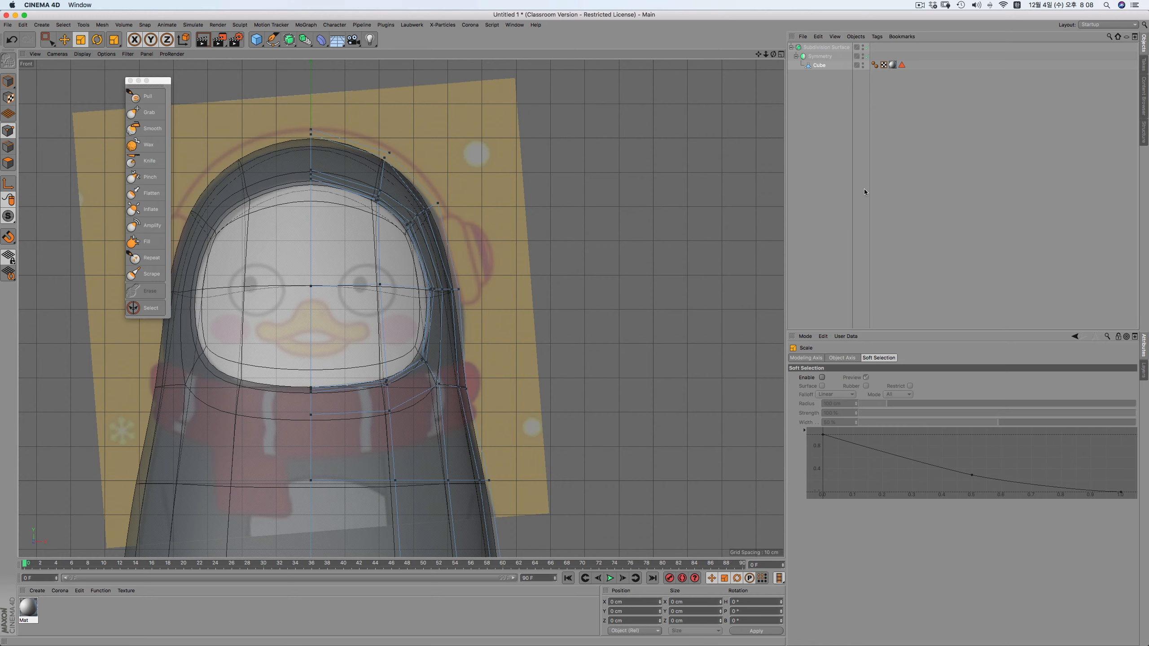
key(F1)
scroll(526, 246, down, 6)
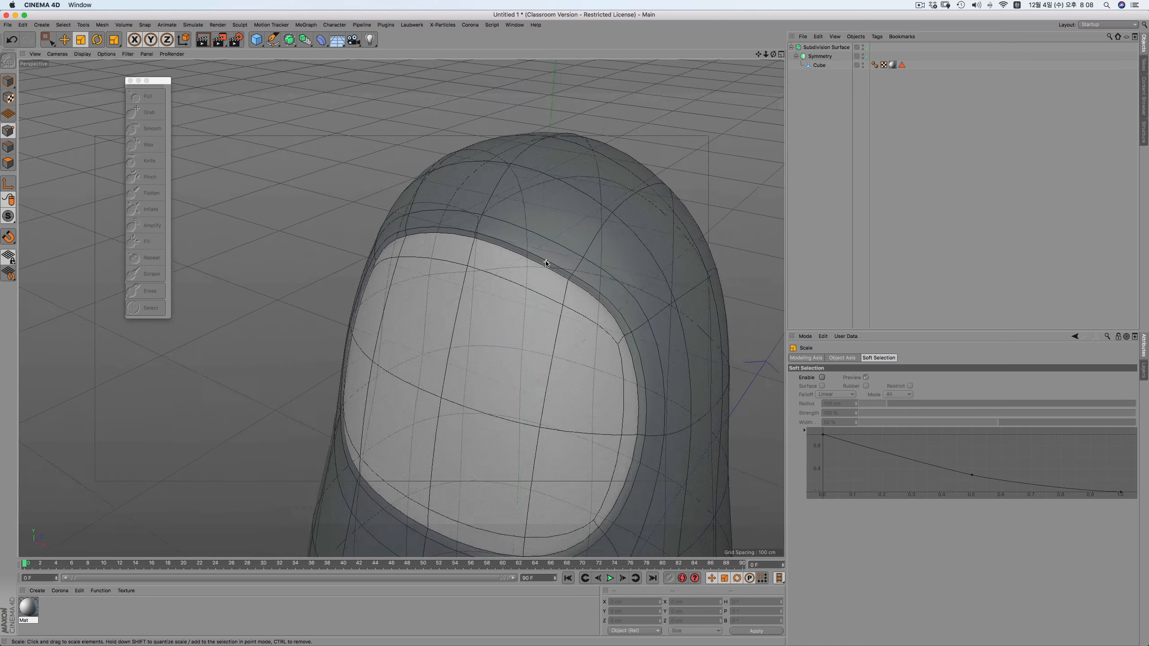
drag(764, 55, 863, 48)
key(F4)
click(798, 65)
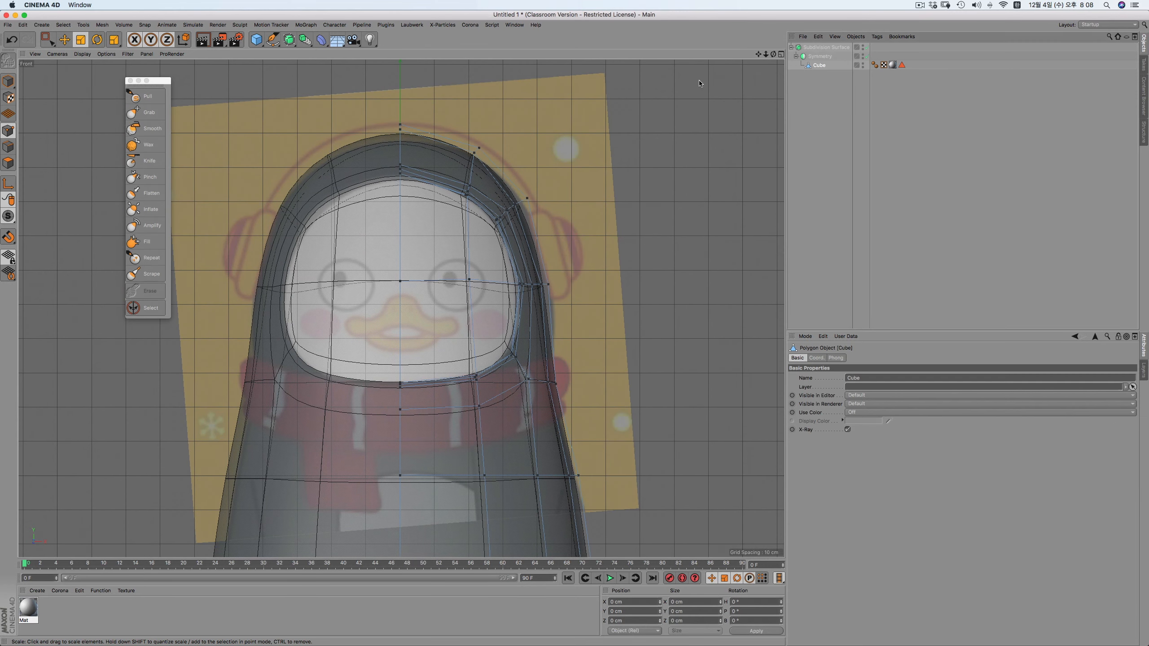
key(0)
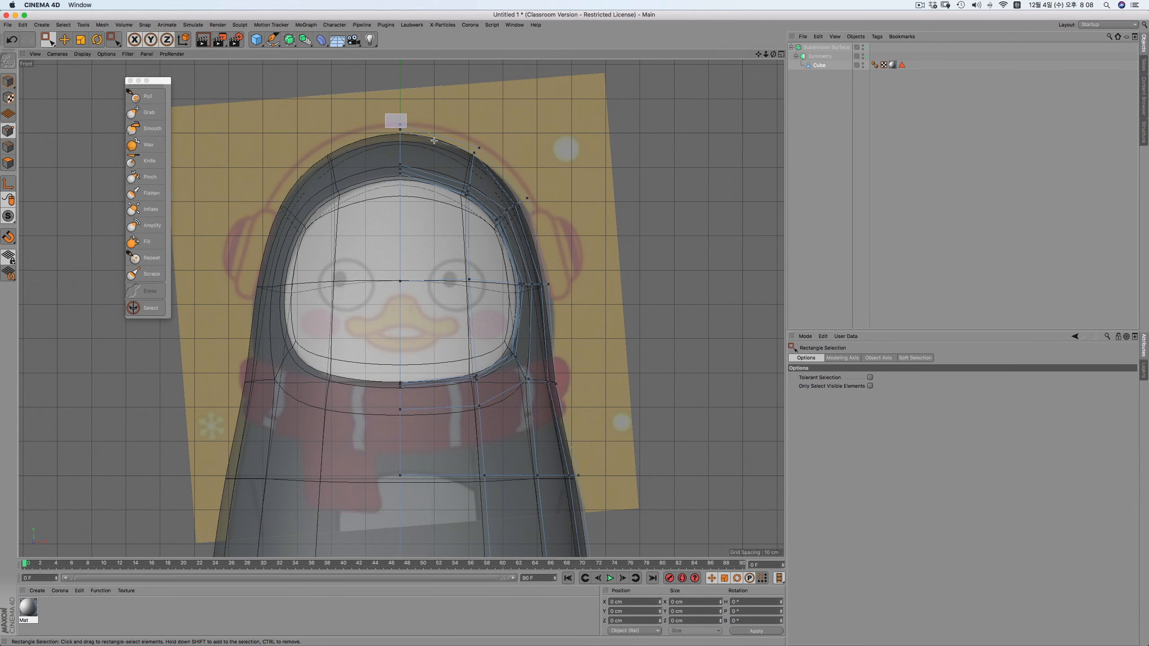
drag(386, 114, 501, 161)
drag(401, 79, 400, 86)
Move the outer side points of the head, from the upper corner to just above the scarf, to match the reference silhouette
click(529, 198)
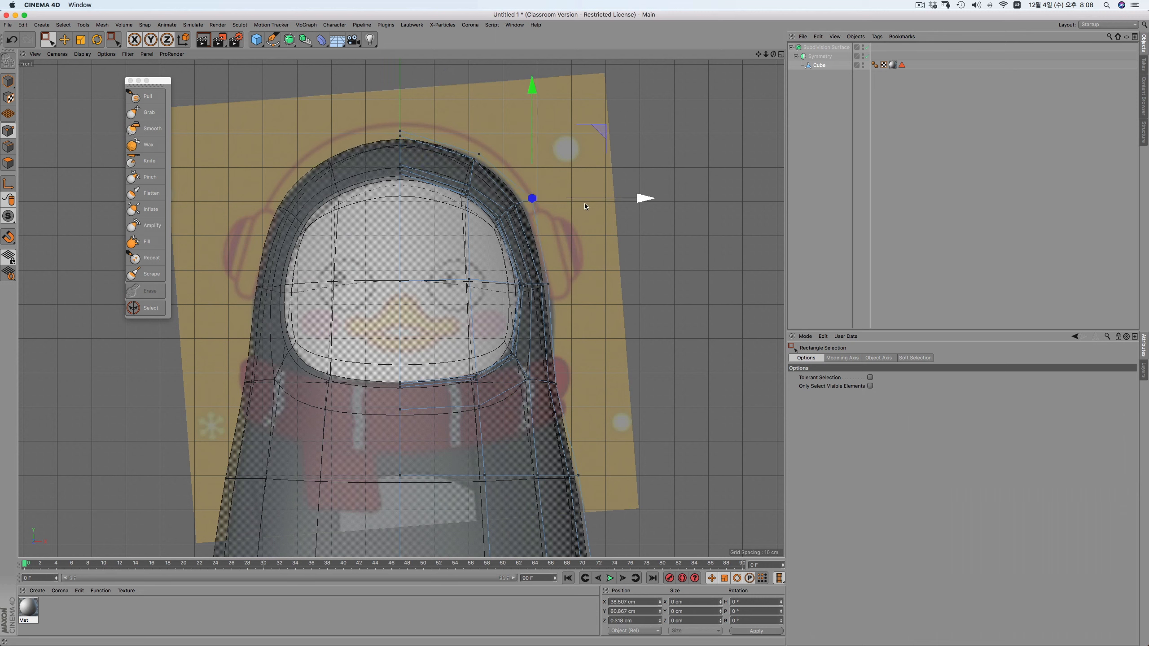
click(548, 284)
drag(578, 378, 539, 355)
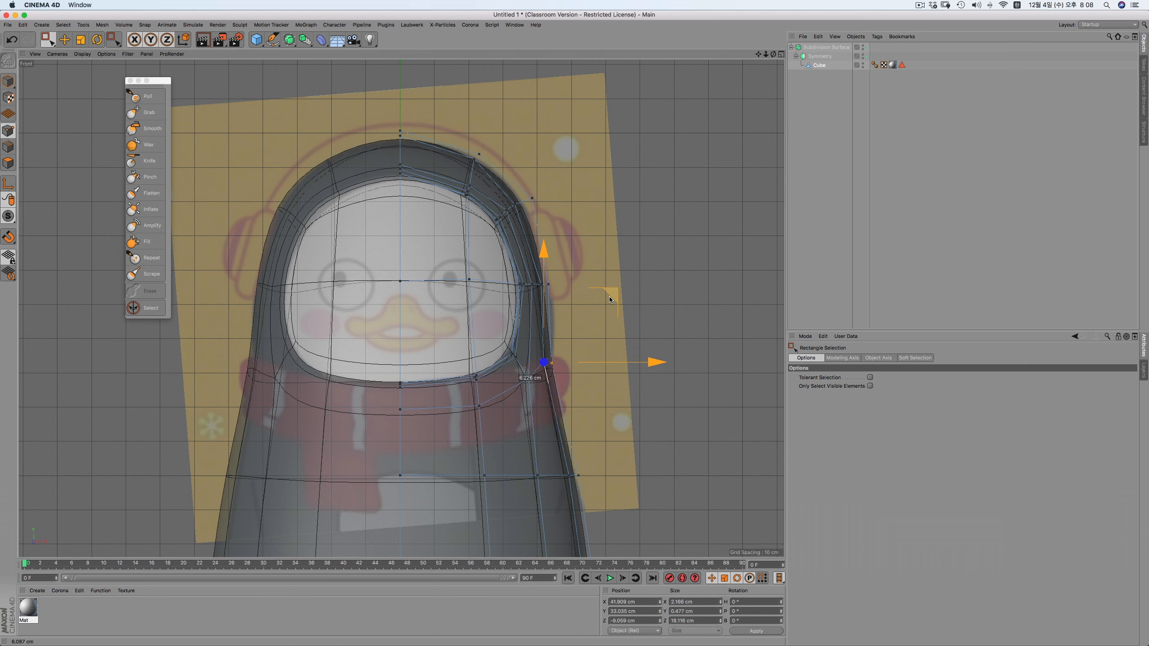
drag(571, 329, 548, 390)
drag(619, 298, 615, 288)
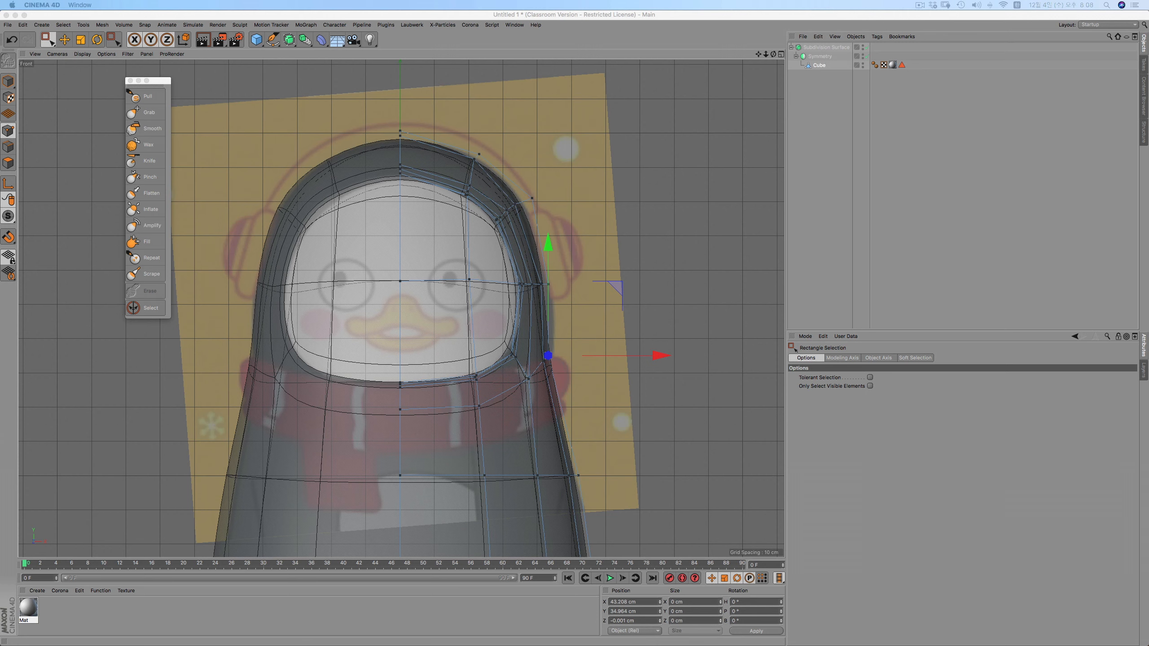
Examine the penguin reference photo for the face and head shape and close it
drag(795, 378, 787, 377)
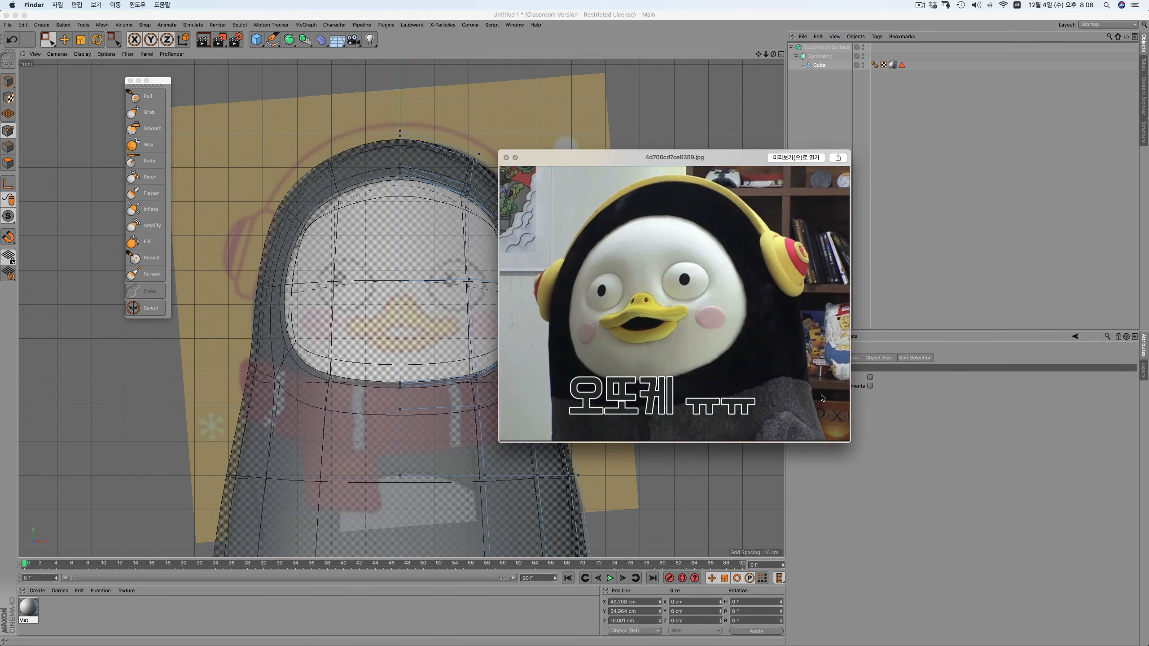
click(507, 157)
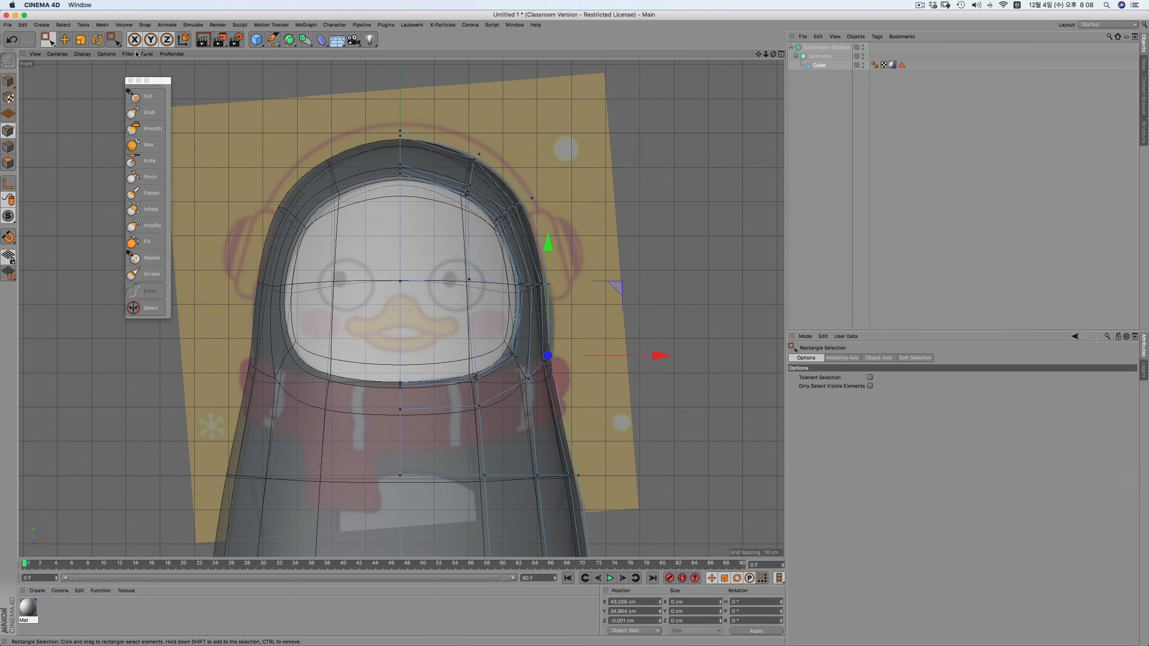
click(107, 53)
click(134, 191)
In edge mode, select the horizontal edge loop running just below the face around the neck
click(8, 146)
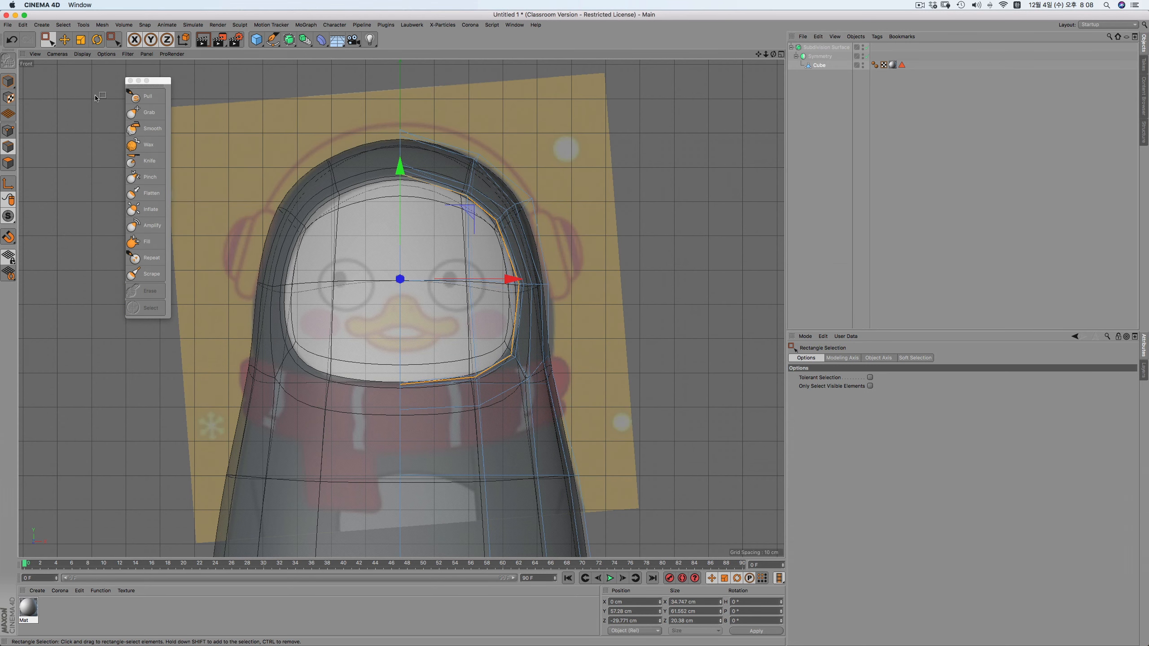
click(64, 39)
click(423, 413)
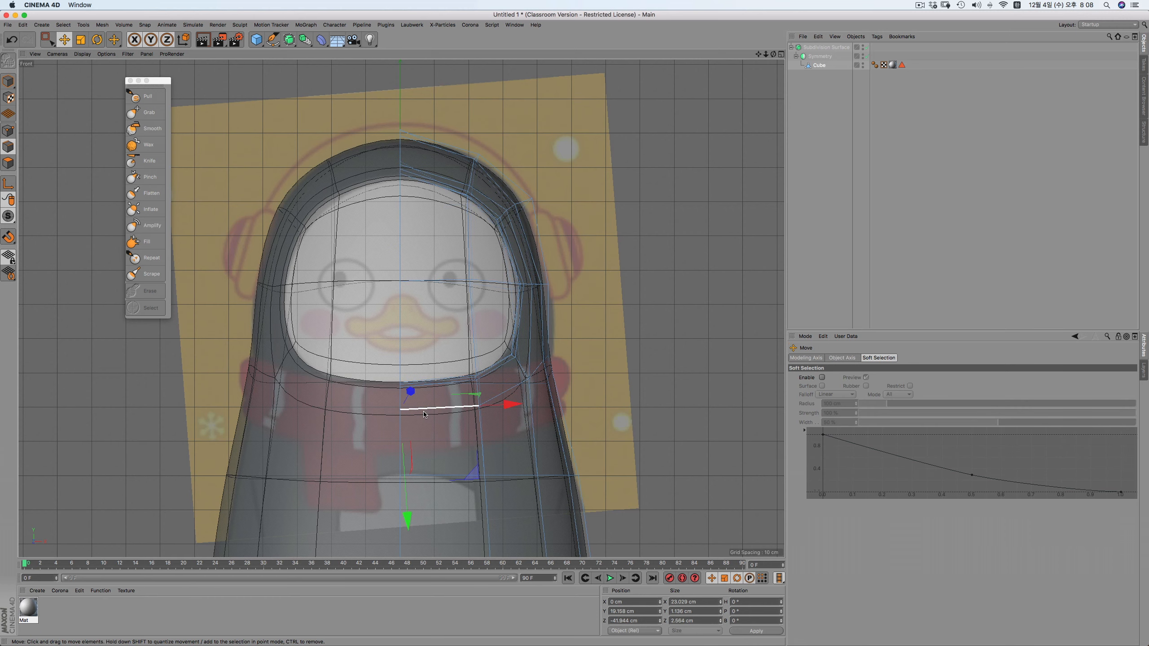
double_click(423, 413)
shift+double_click(536, 370)
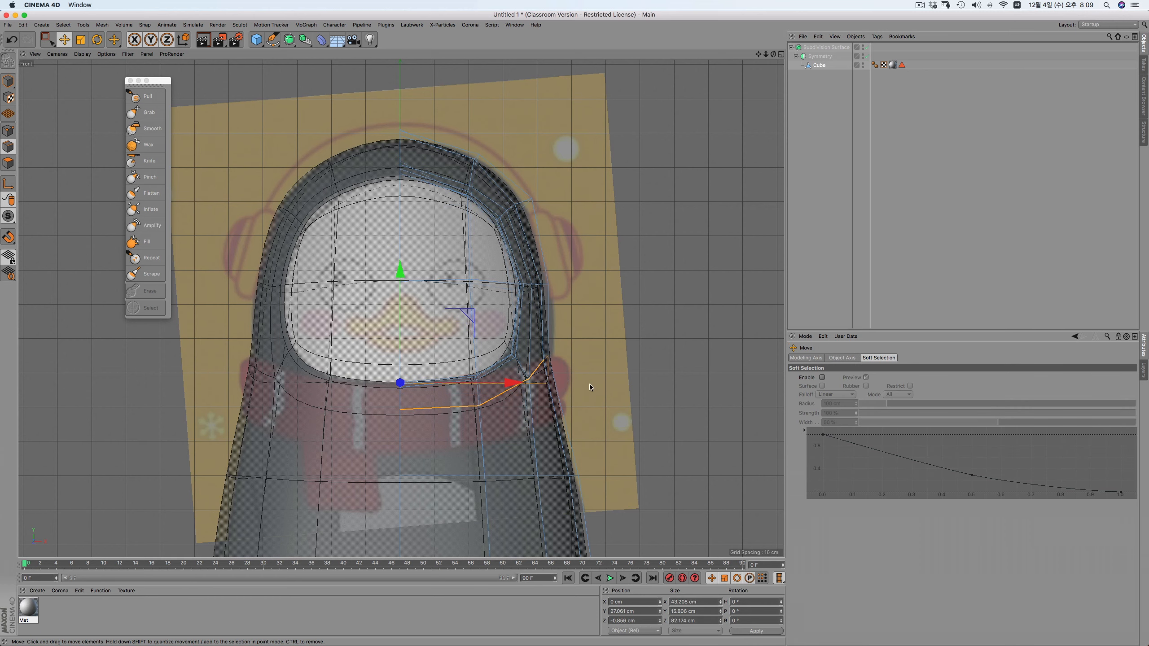
Use Edge Slide to shift the neck edge loop down the body by about 5.27 cm
key(F1)
alt+drag(623, 346, 582, 316)
middle_click(581, 317)
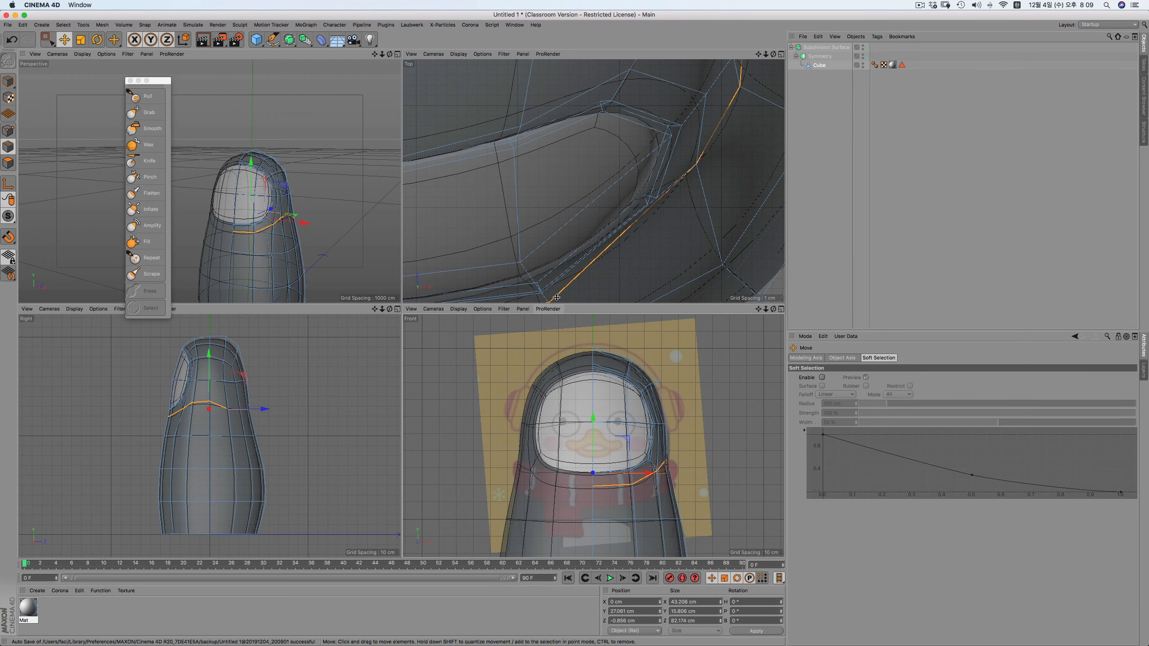
drag(209, 357, 209, 363)
key(super+z)
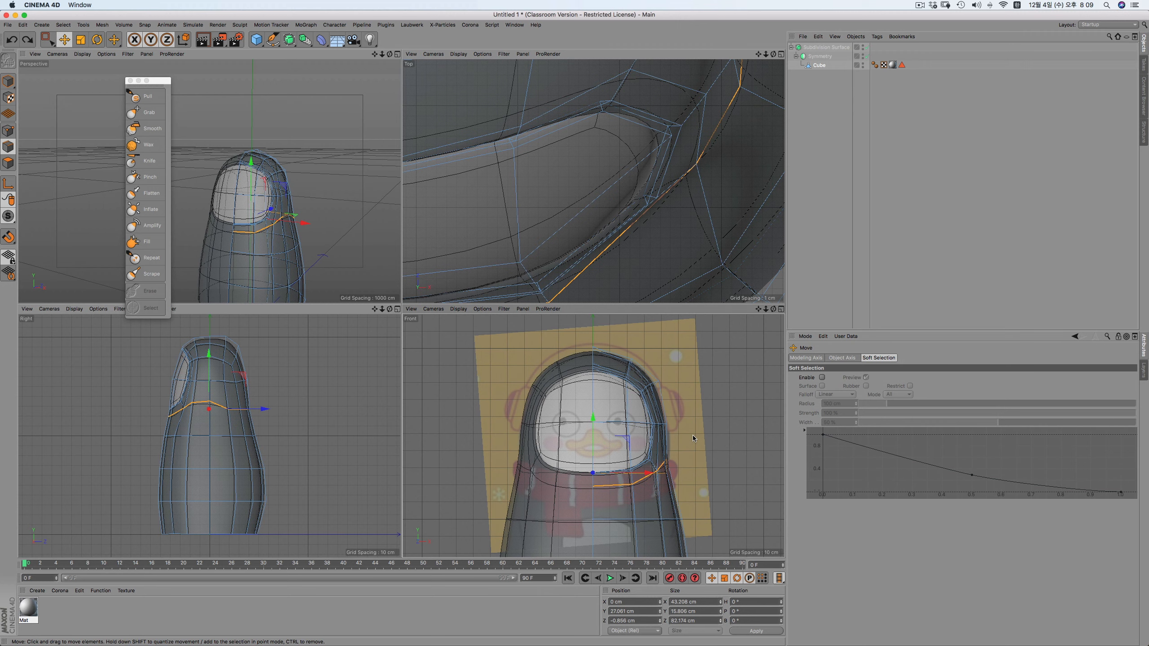
right_click(695, 356)
click(719, 515)
drag(656, 472, 658, 481)
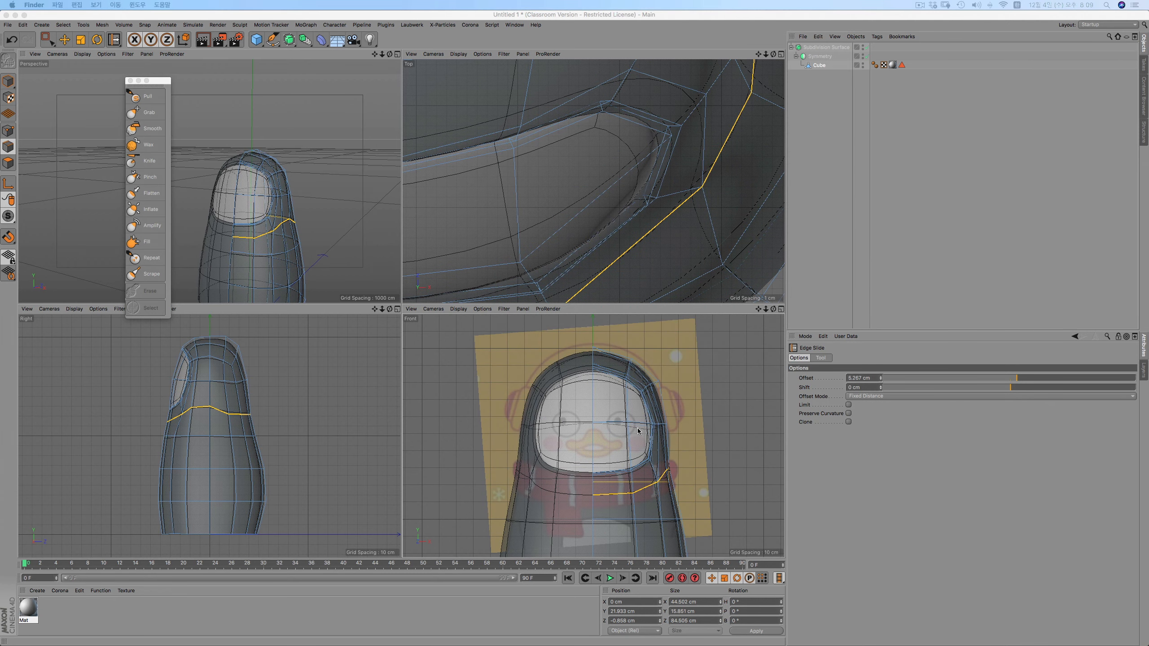
Scale the neck edge loop vertically to a height of about 7.87 cm and deselect it
click(82, 40)
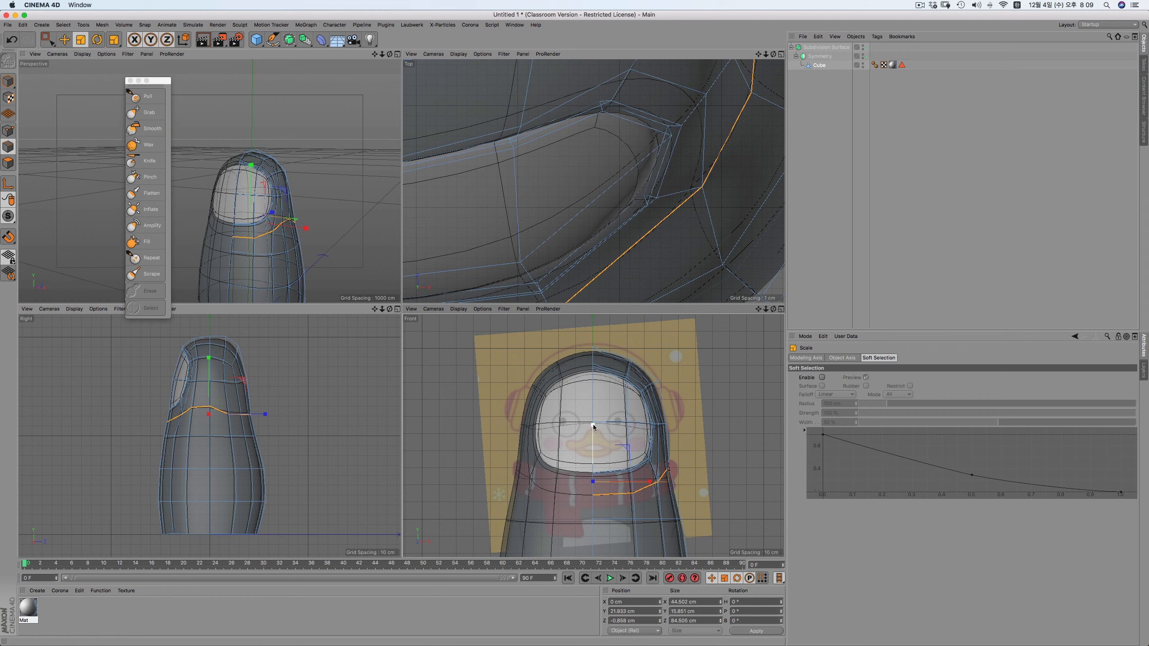
drag(592, 430, 589, 448)
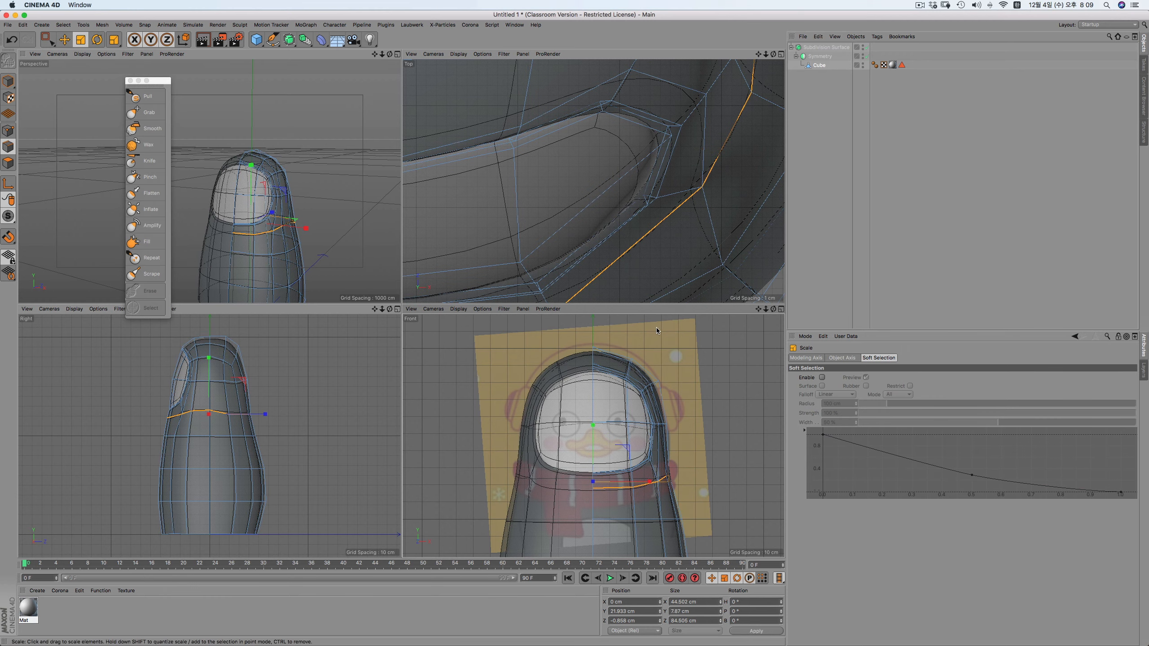
click(659, 317)
Compare the reshaped head and neck with the reference in the front, four-way and perspective views
key(F3)
key(F4)
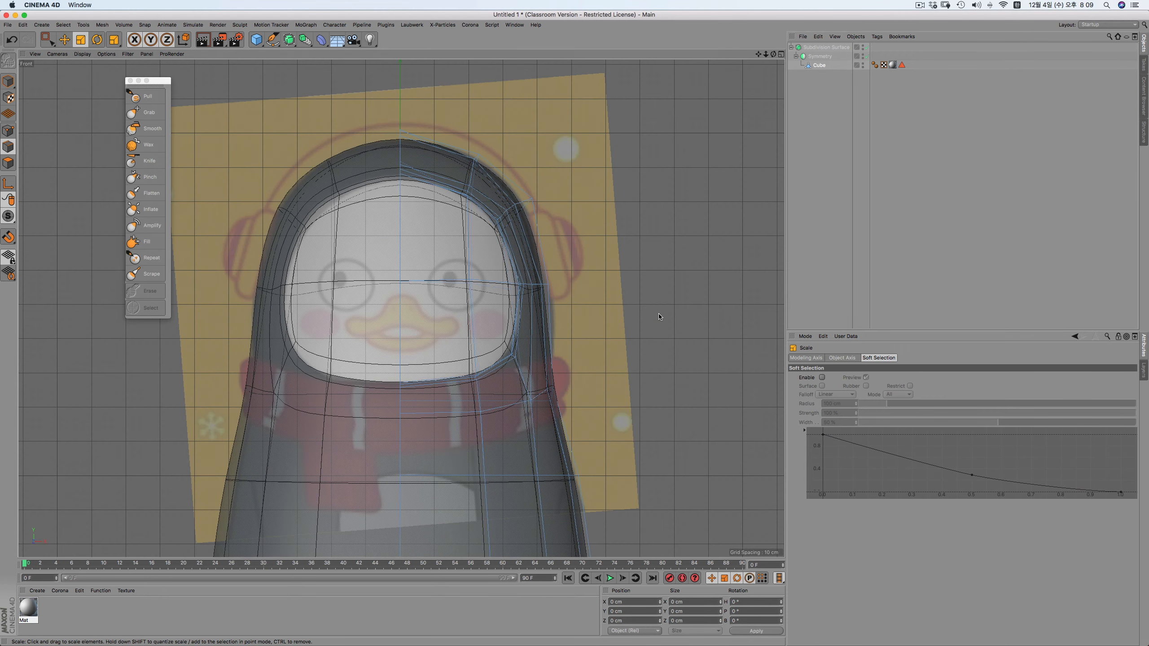
key(F5)
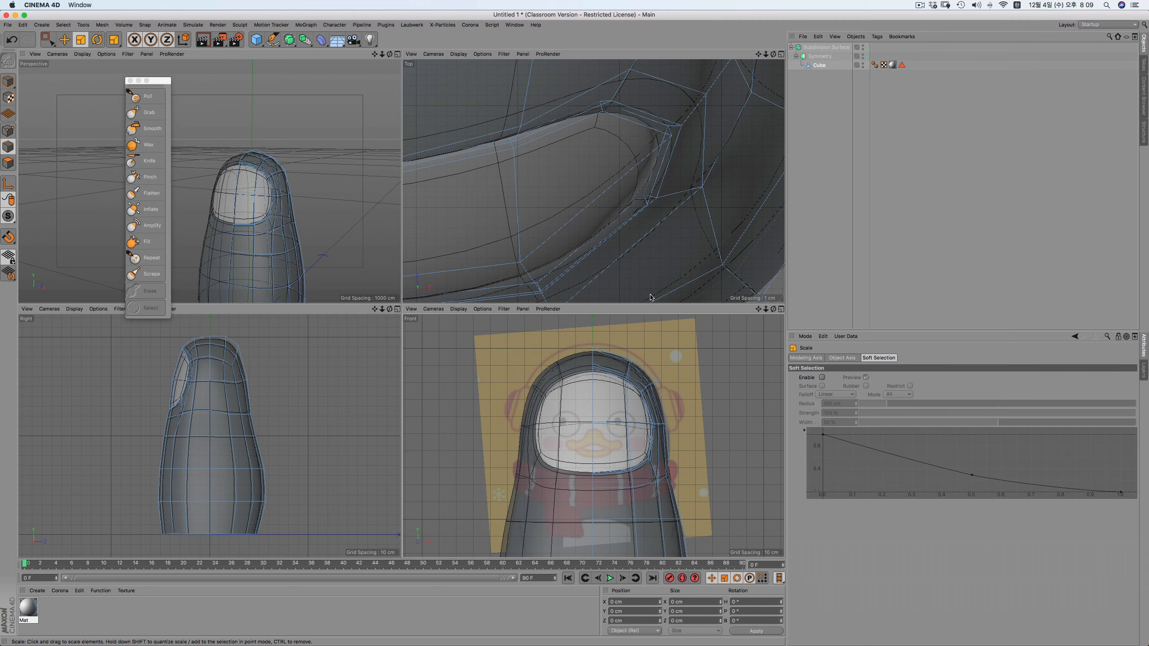
key(F1)
key(F4)
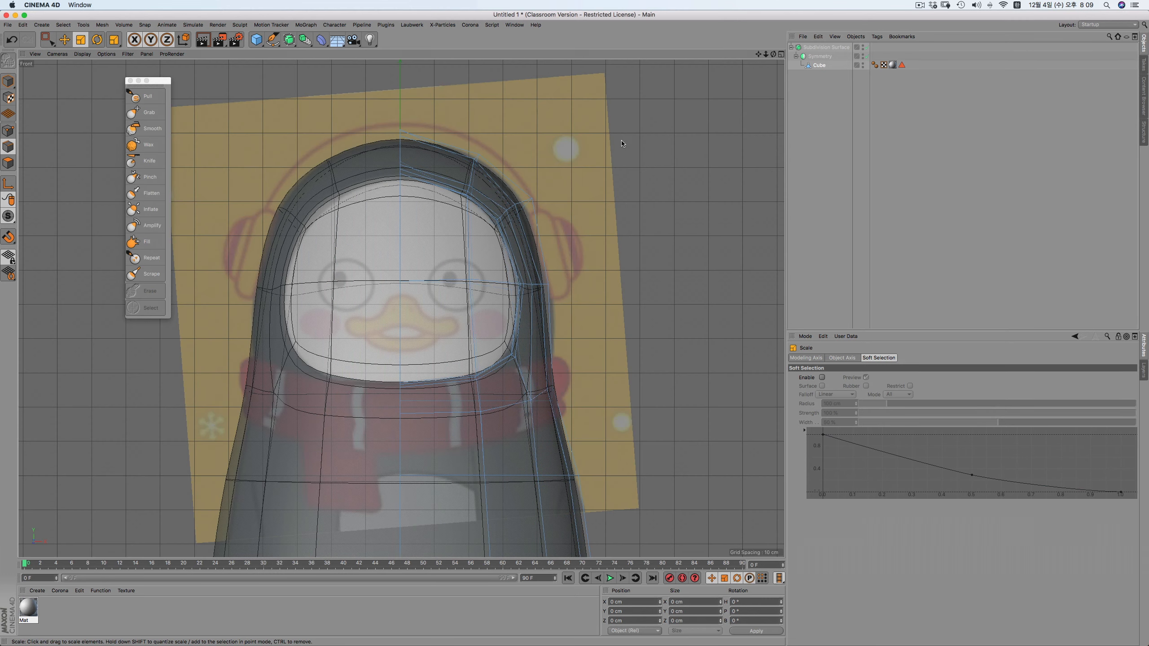
Switch the cube to polygon mode with the Move tool and check the selected face polygons in the front and right views
drag(756, 54, 767, 24)
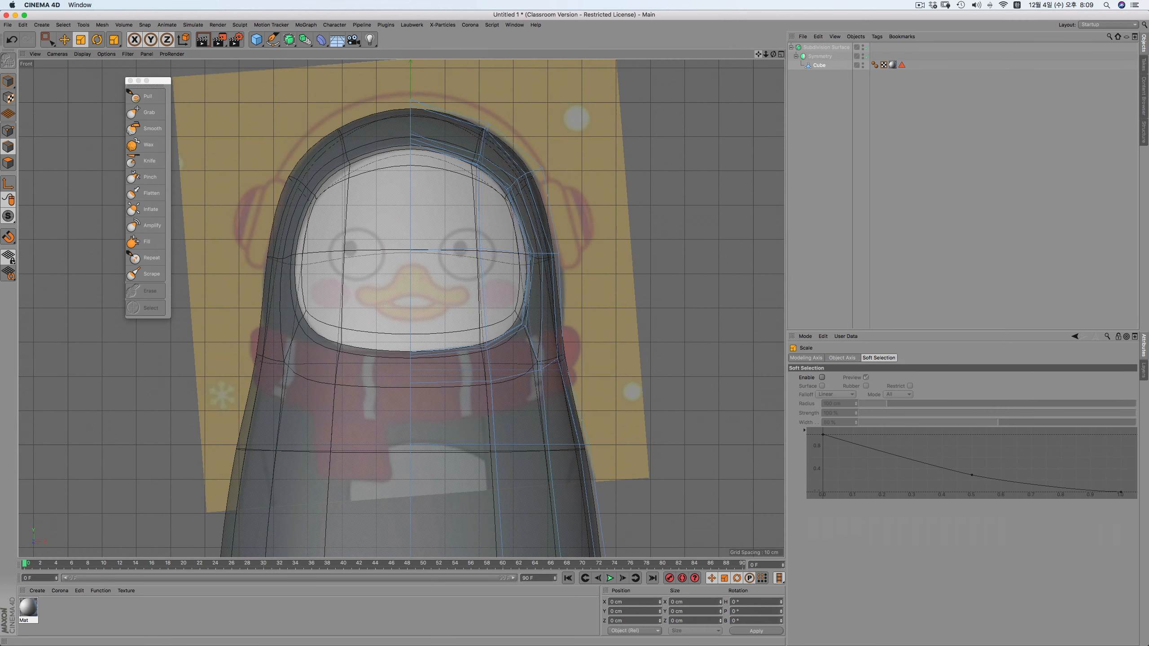
click(819, 65)
click(8, 163)
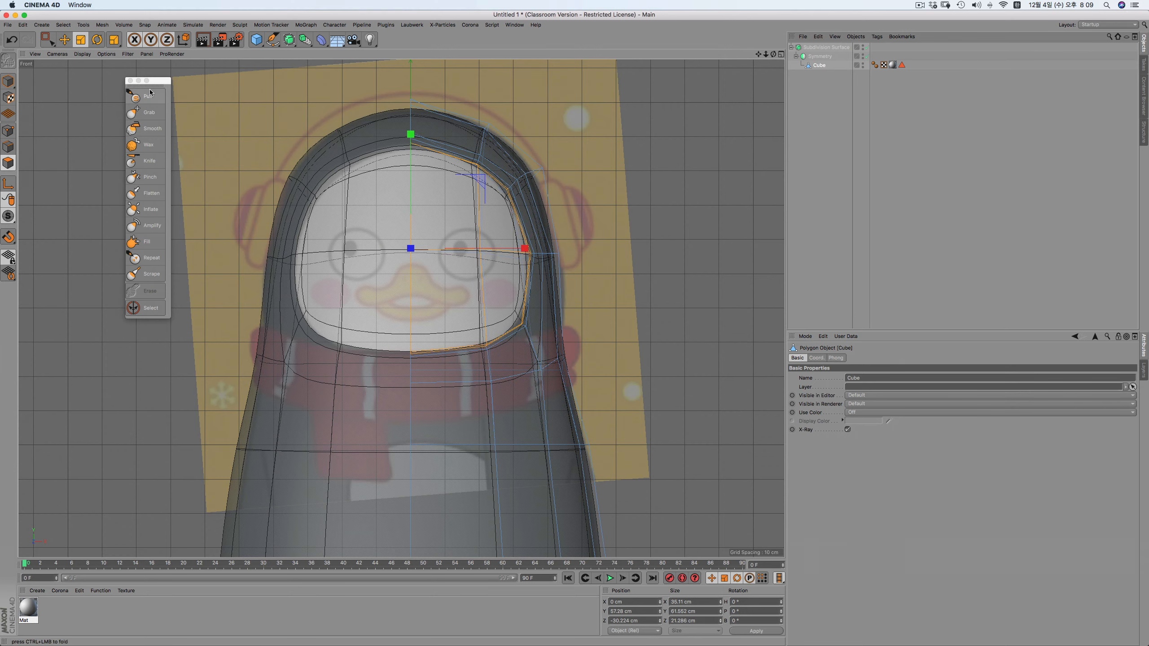
click(74, 46)
scroll(476, 223, up, 3)
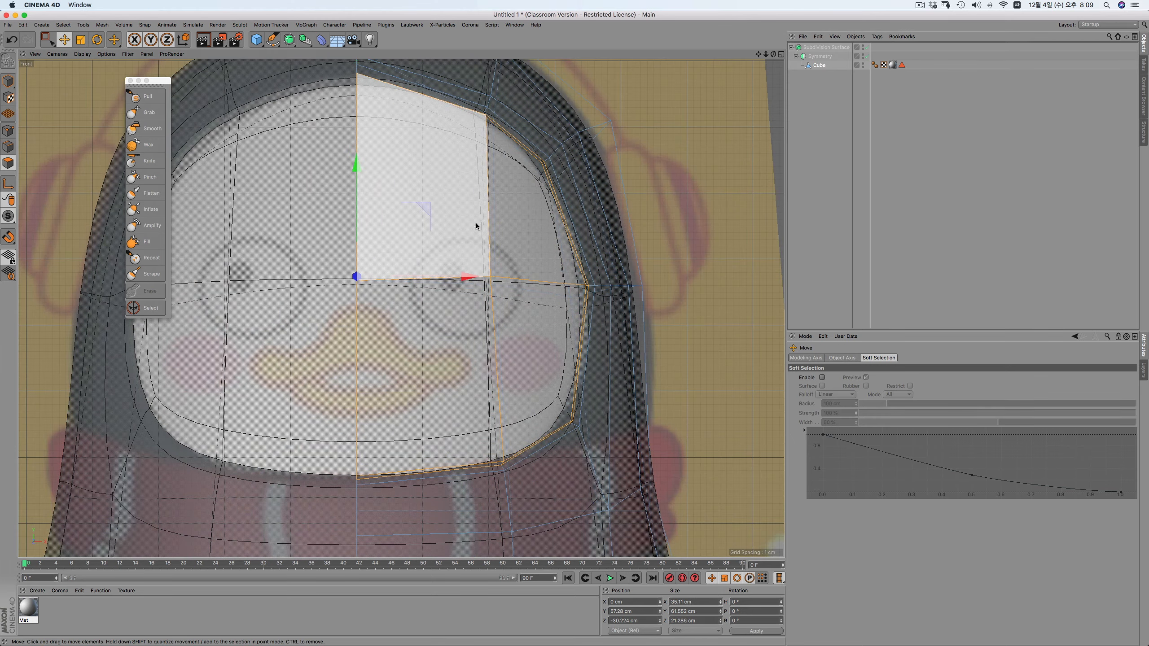
drag(765, 55, 771, 56)
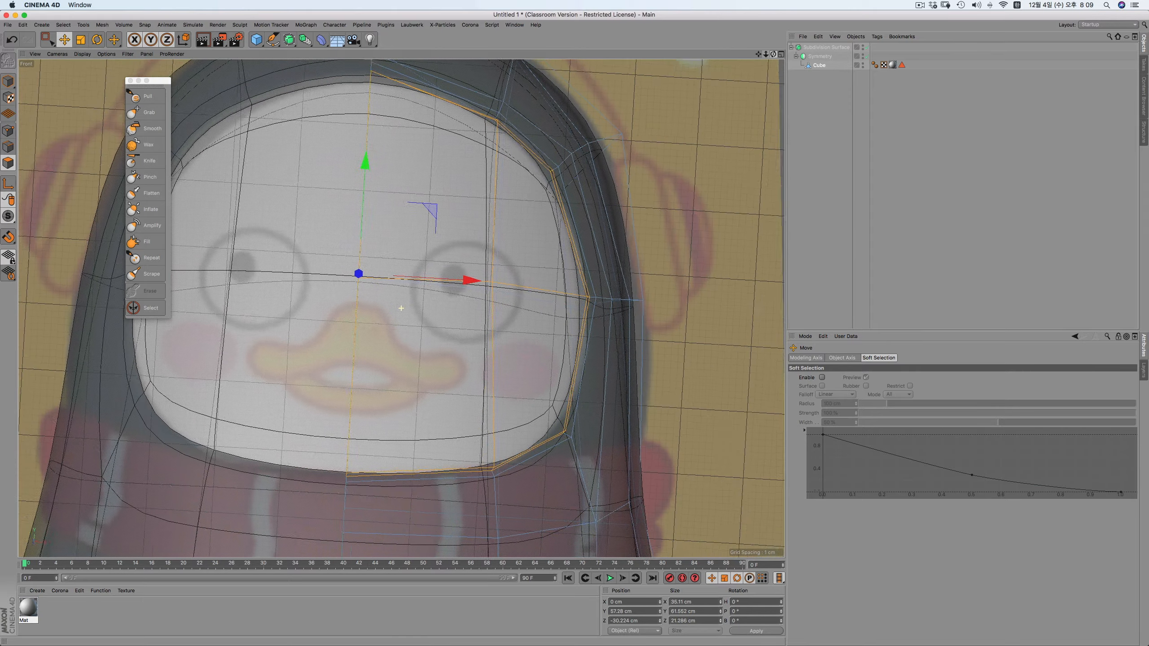
key(F1)
key(F4)
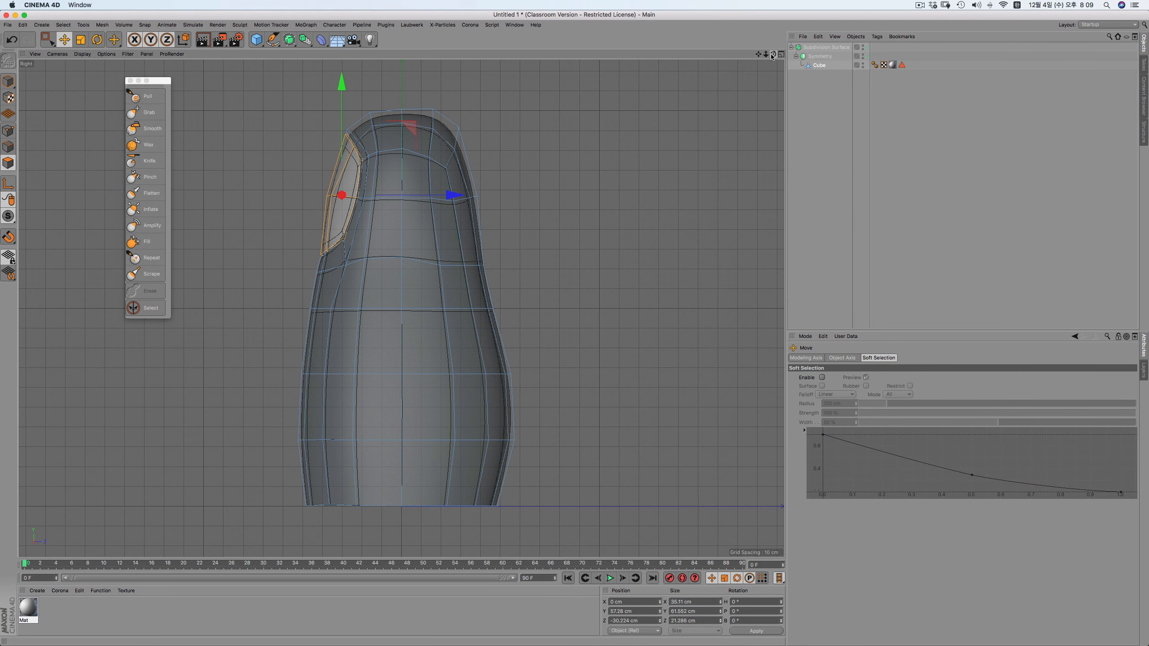
key(ctrl+shift+z)
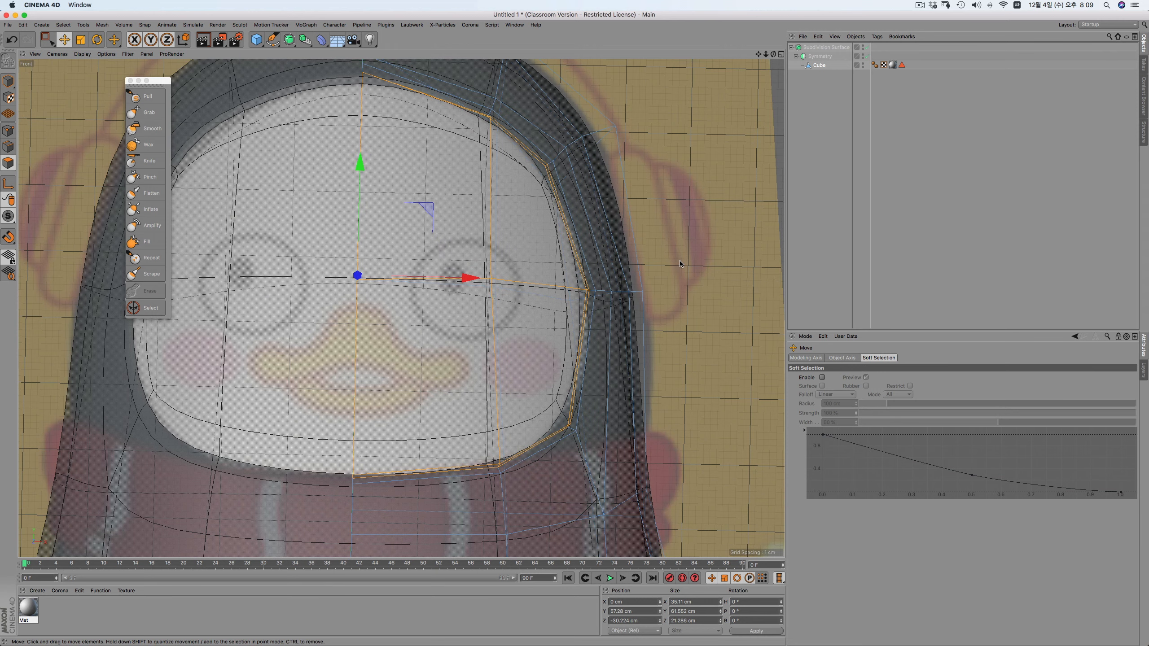
Split the cube's selected face polygons off into a separate object
click(901, 64)
click(818, 66)
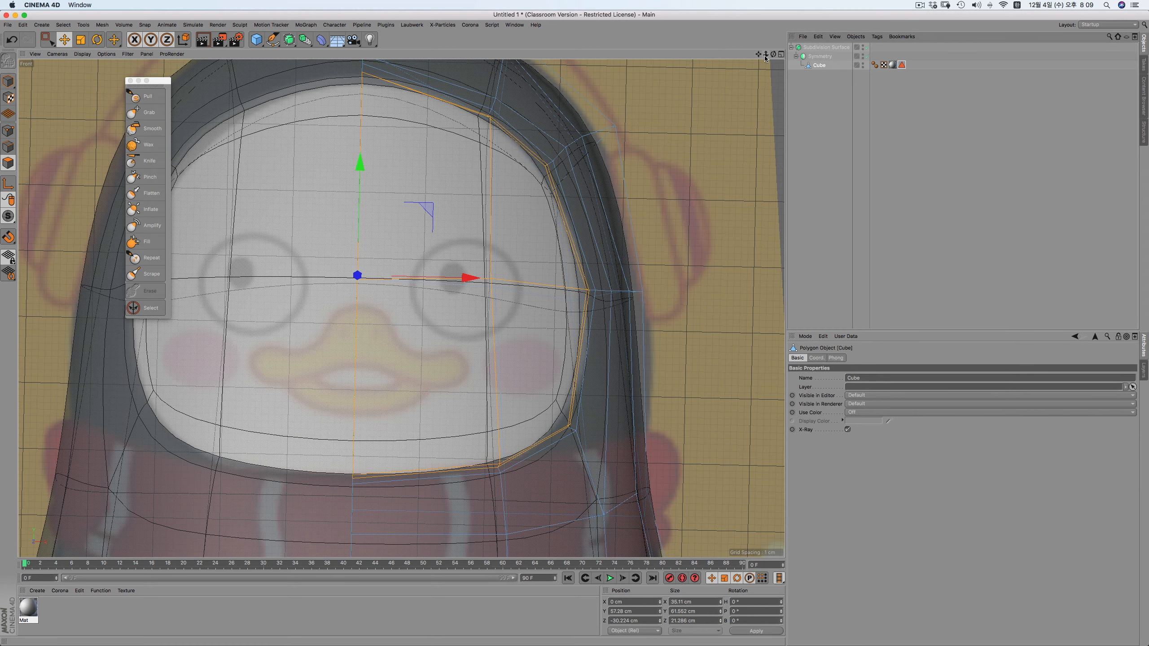
alt+middle_drag(662, 202, 654, 215)
right_click(640, 92)
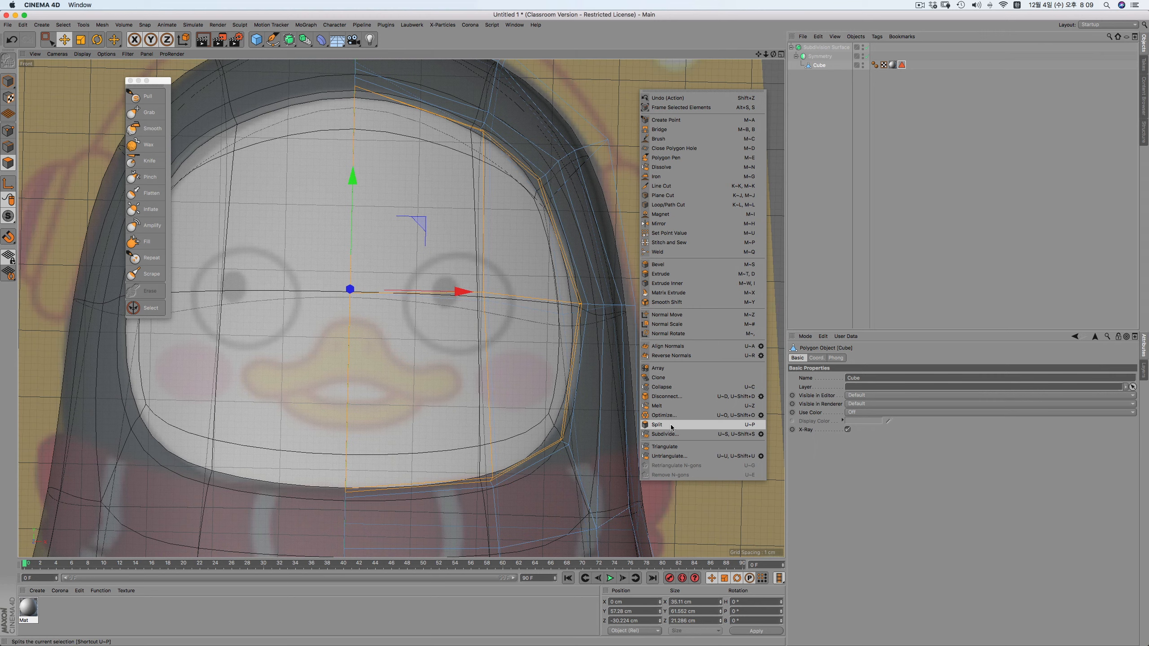
click(671, 426)
click(902, 65)
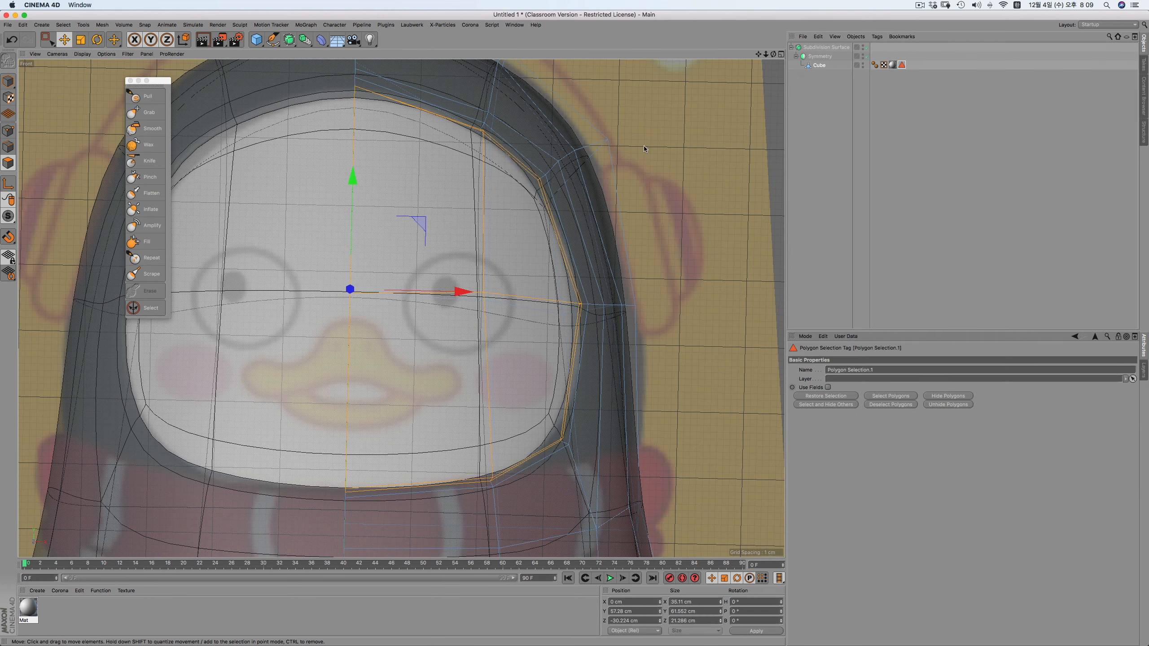
right_click(643, 127)
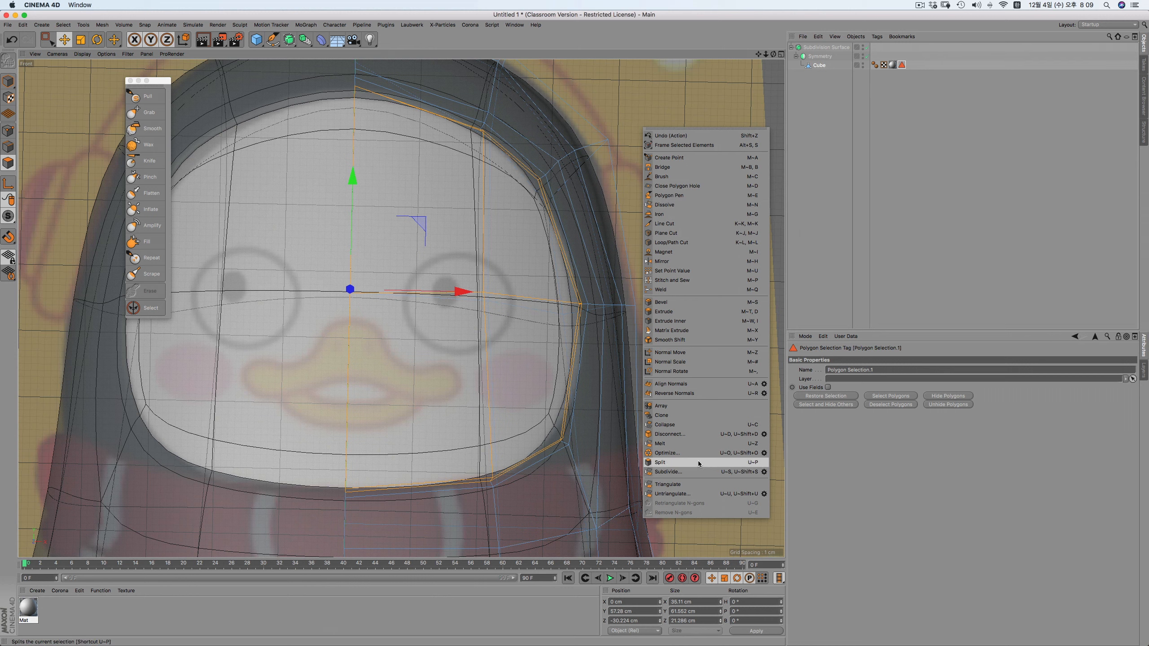
click(697, 464)
Delete the face polygons from the original cube and hide the split-off face object
click(820, 74)
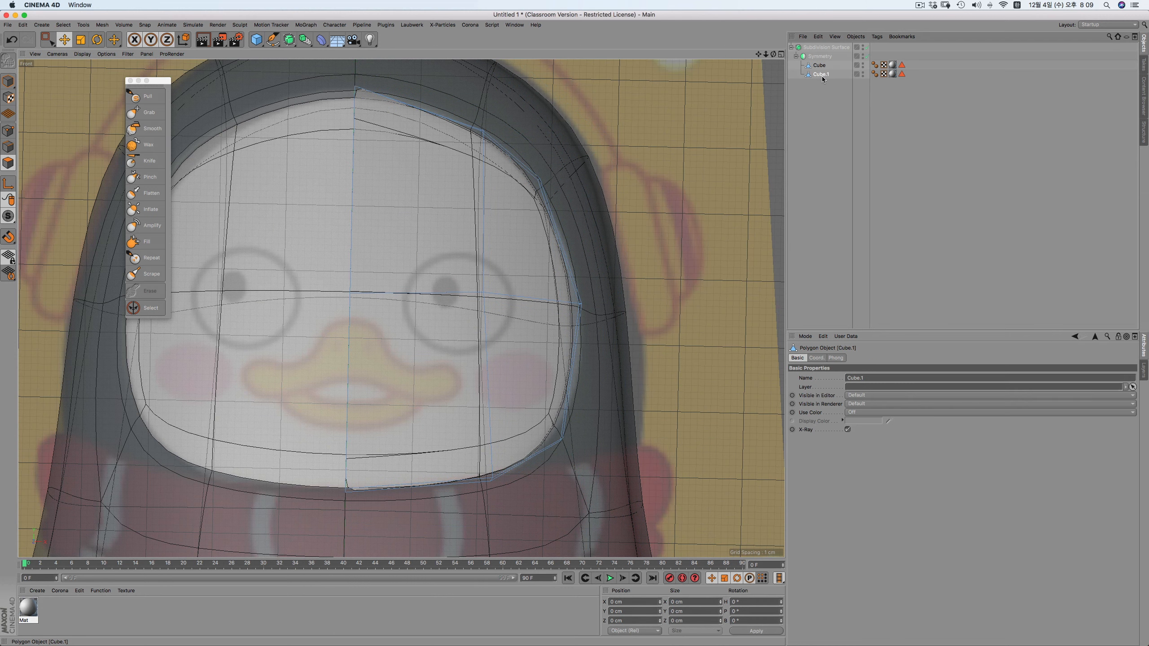
click(818, 68)
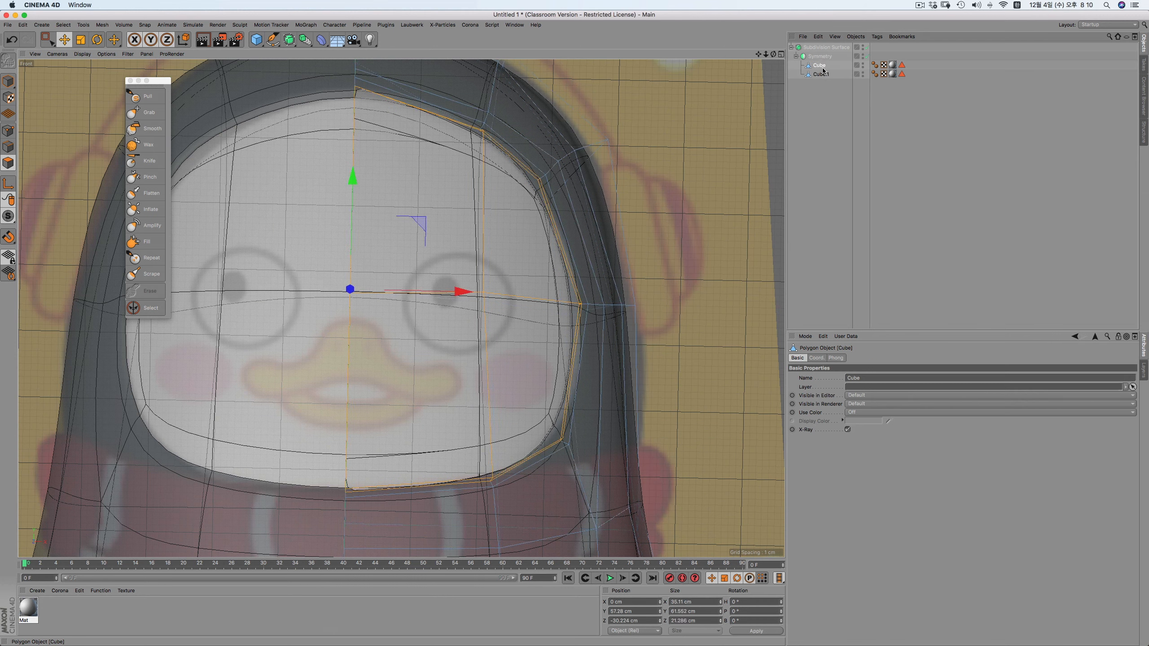
click(820, 74)
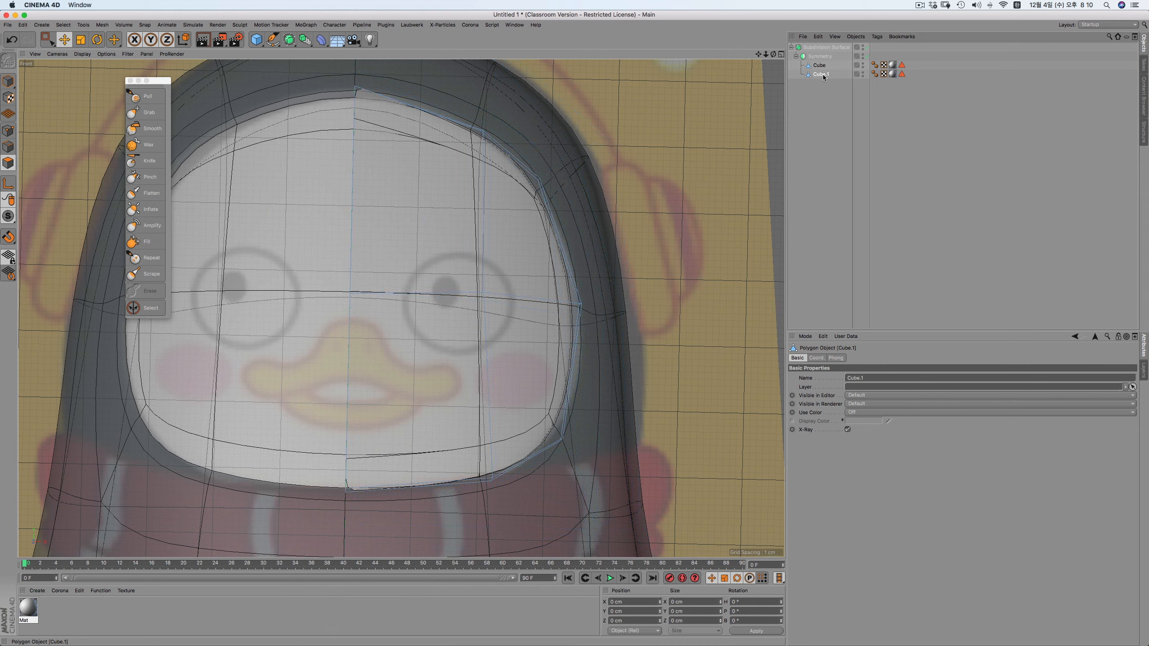
click(819, 66)
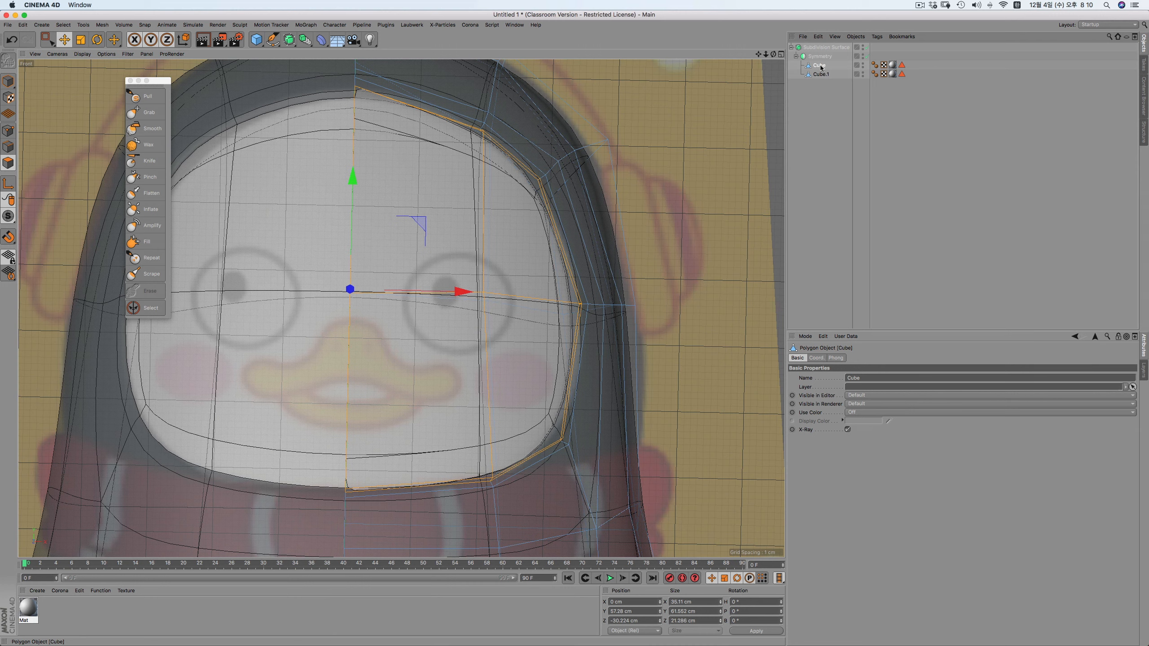
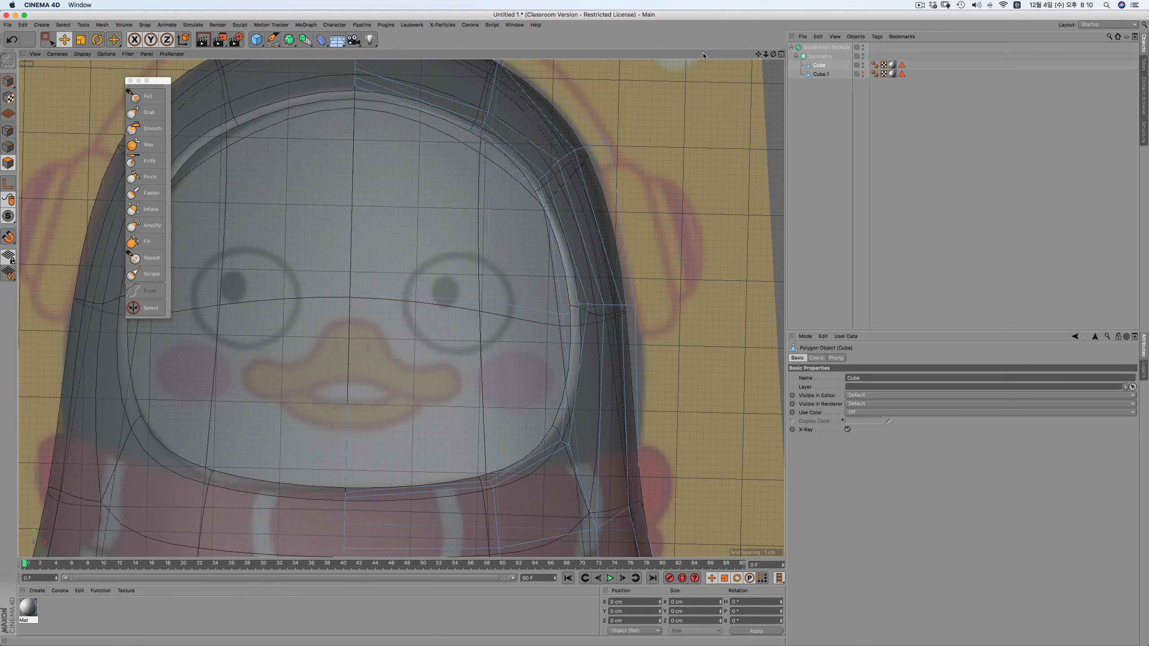
Make the split-off face object Cube.1 visible again
click(847, 75)
click(862, 72)
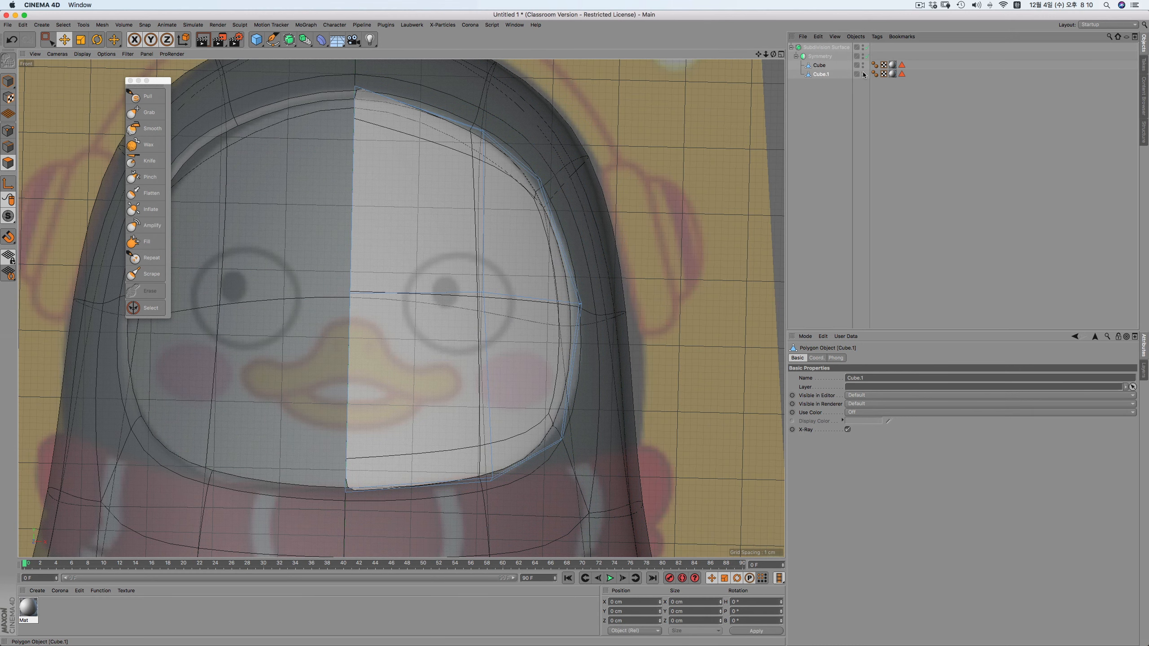
click(862, 72)
click(862, 72)
click(862, 72)
Group Cube and Cube.1 in a null under the Symmetry object, expand the null and select Cube.1
click(819, 66)
click(820, 57)
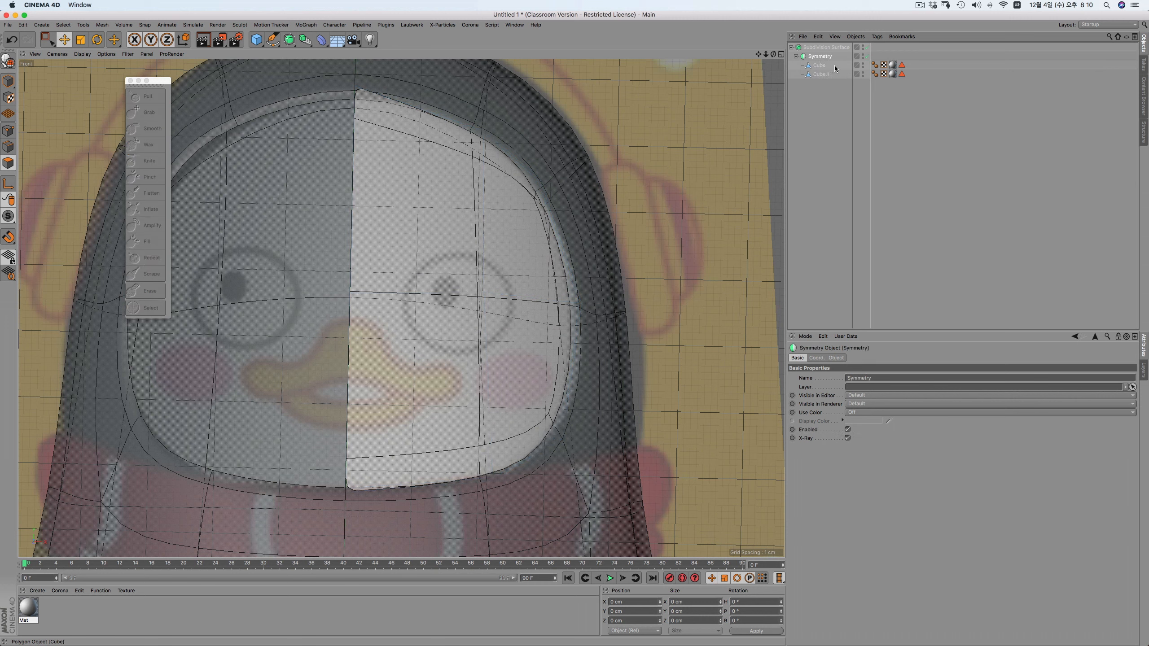
drag(835, 66, 799, 94)
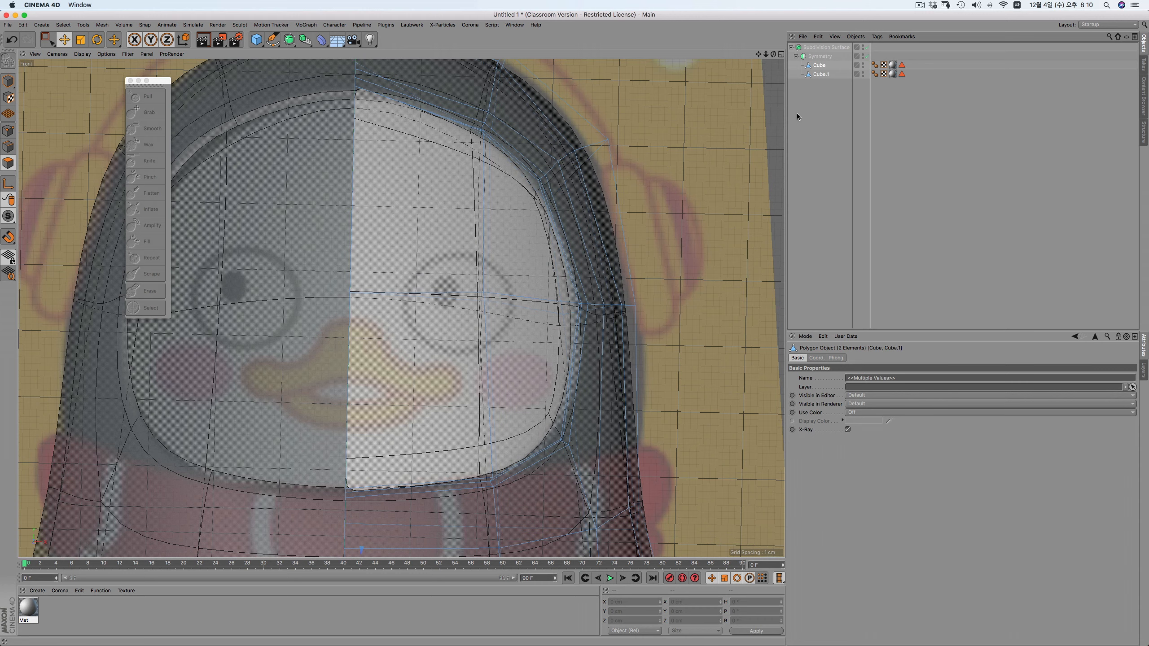
key(alt+g)
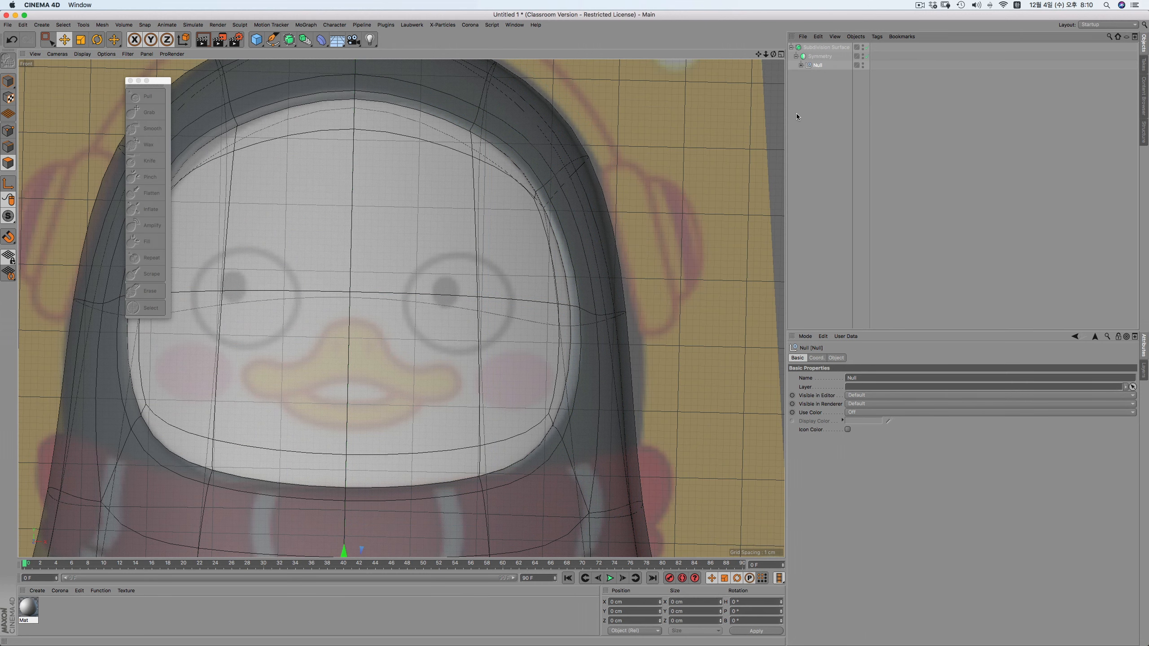
click(824, 100)
click(801, 65)
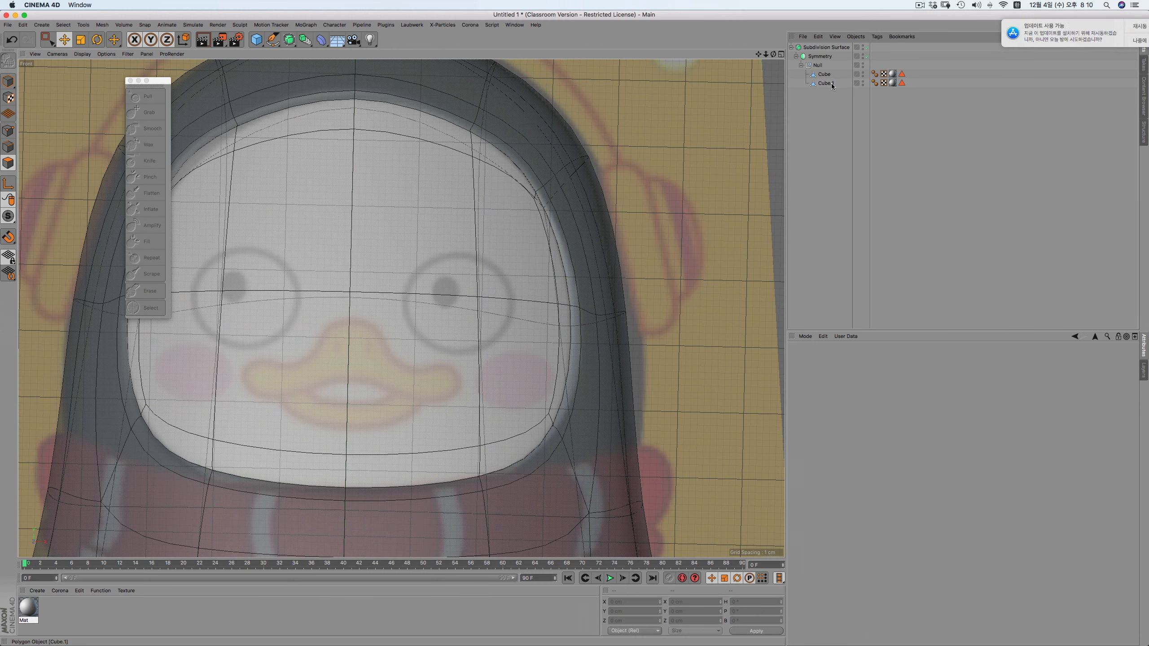
click(825, 83)
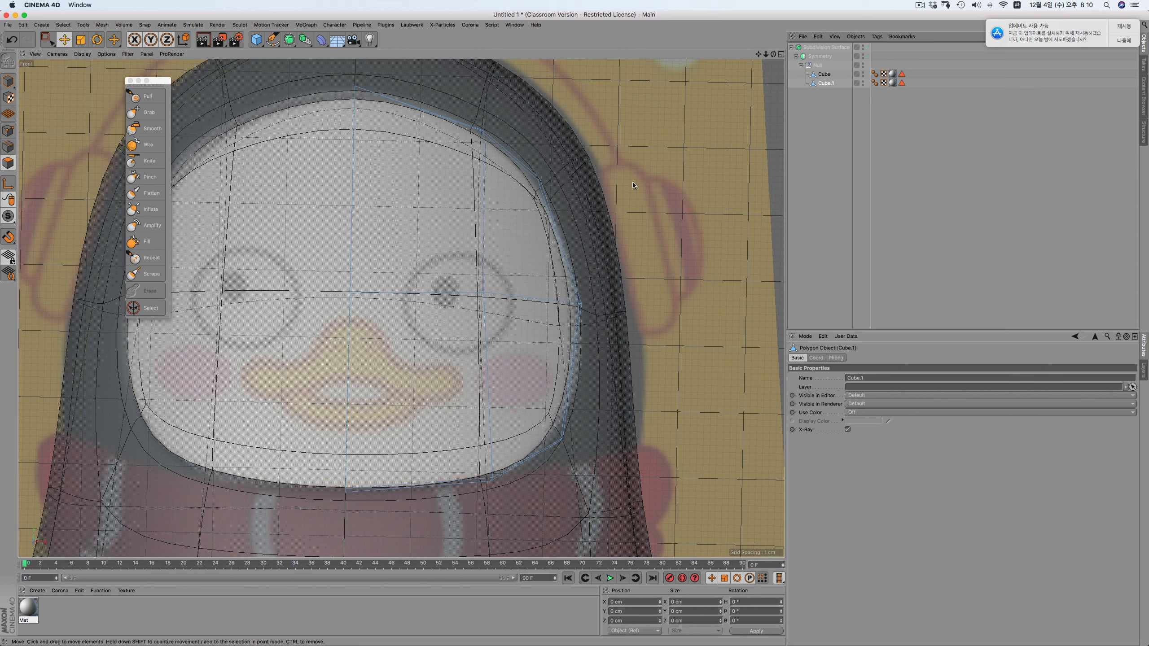
Try subdividing the face object with Smooth Subdivision enabled, and undo it
right_click(652, 144)
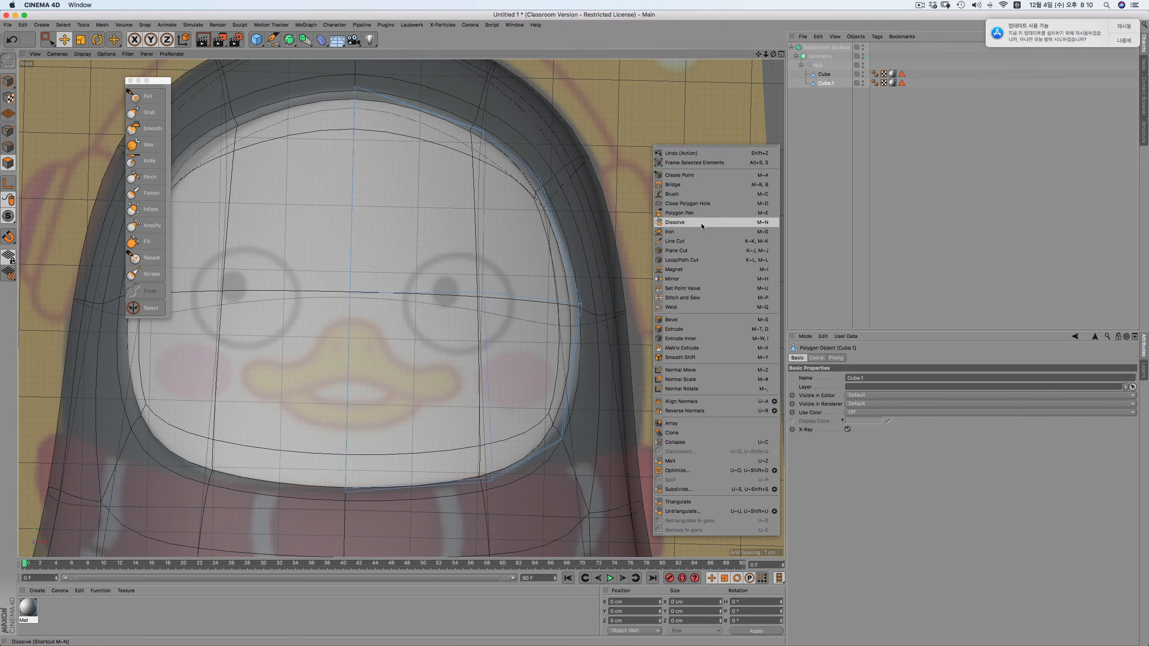
click(774, 489)
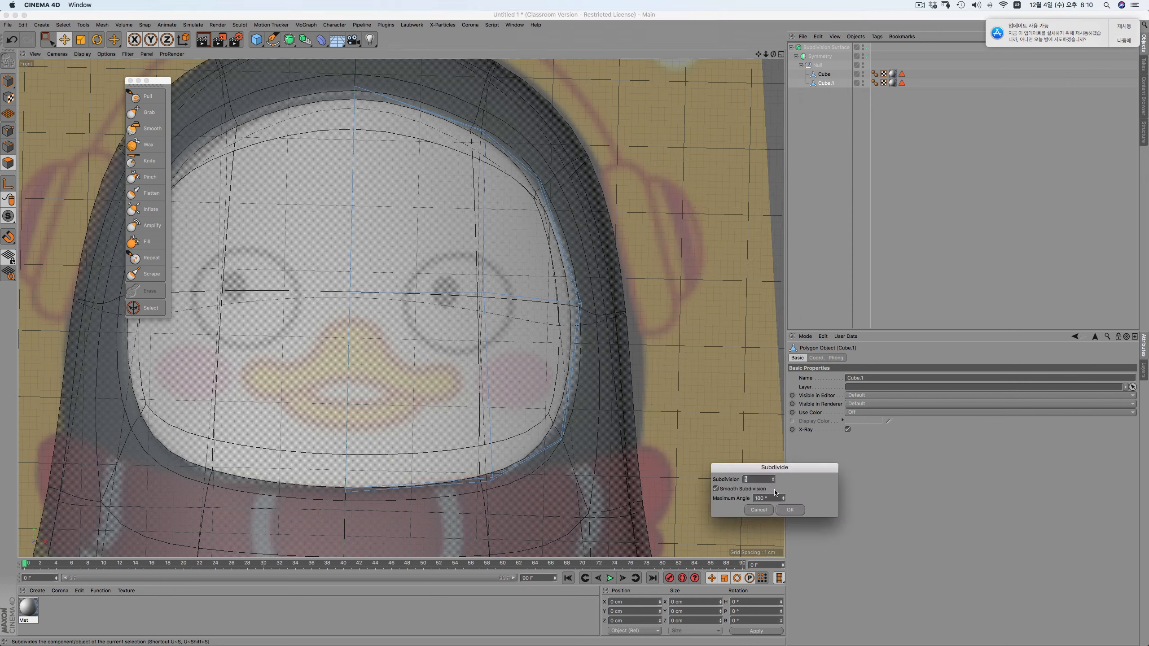
click(790, 509)
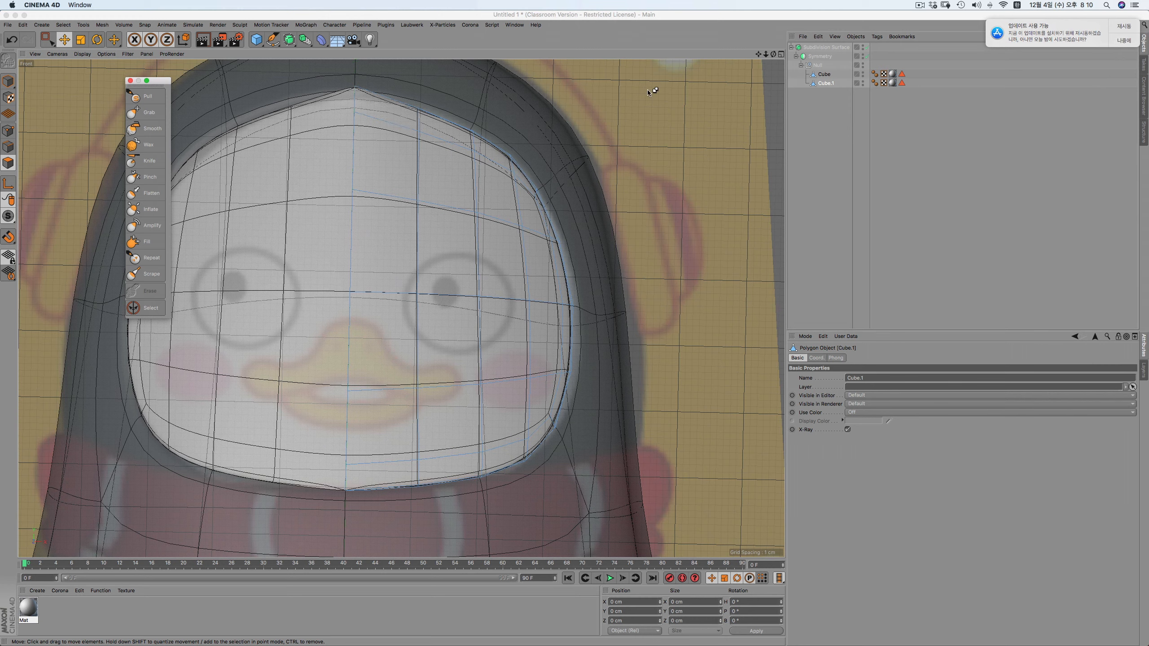
key(super+z)
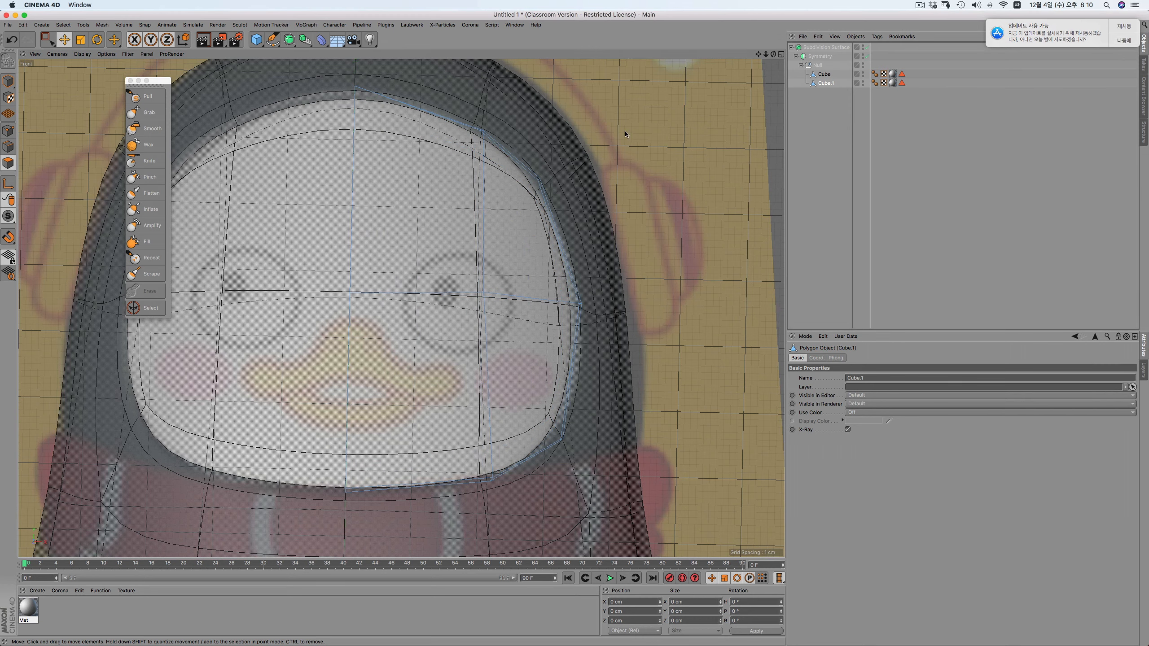
Try a Loop/Path Cut across the upper half of the face object at an offset of about 66.667 %
right_click(628, 144)
click(675, 216)
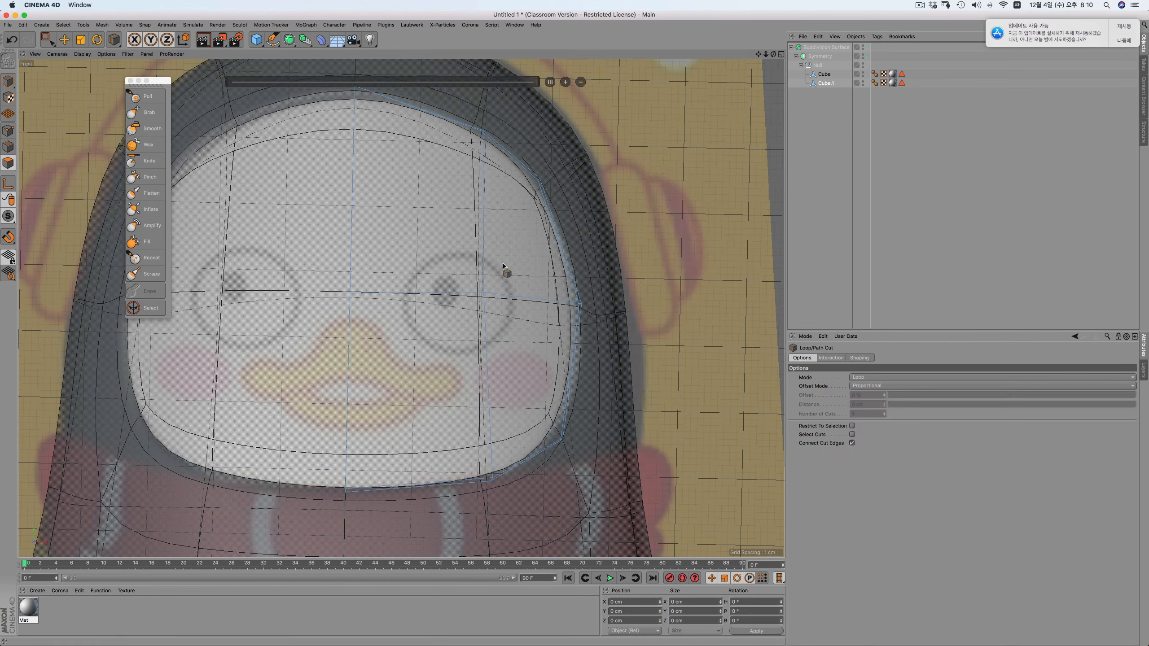
click(483, 239)
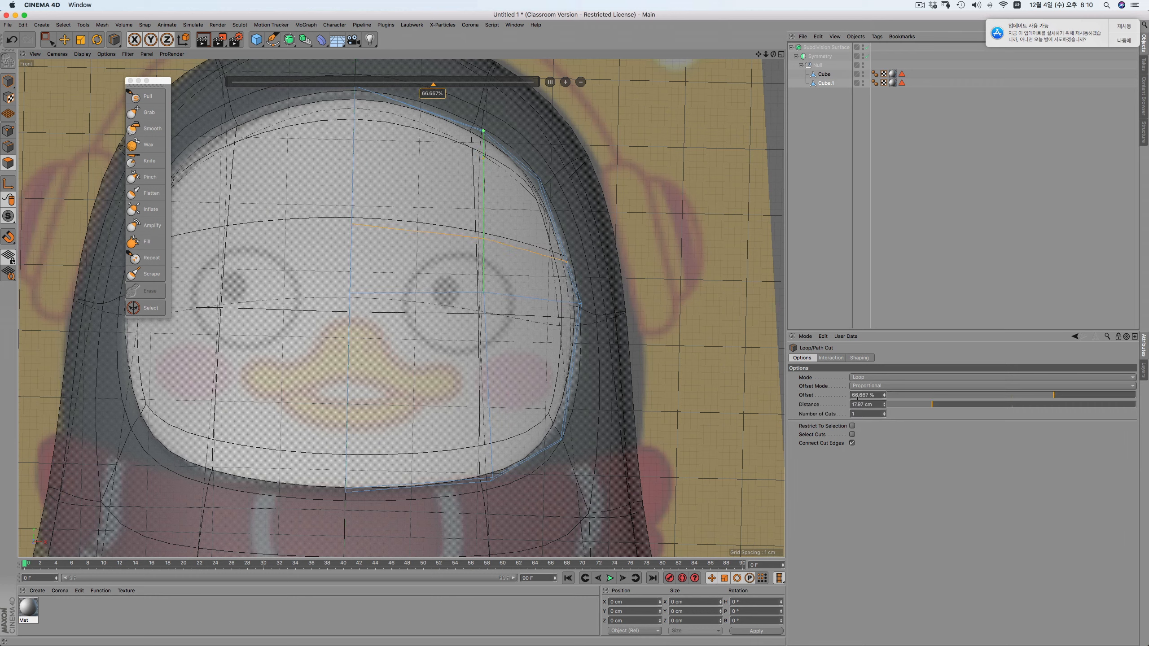
Enable Preserve Curvature for the Loop/Path Cut and set its tension to 1.2
click(827, 358)
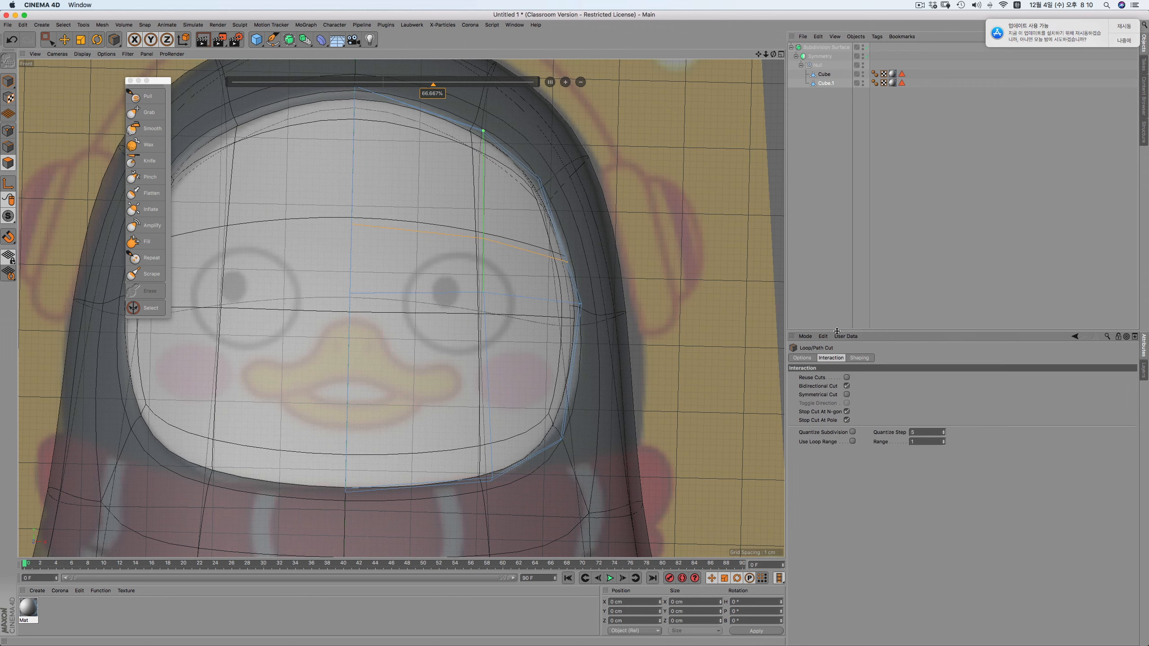
drag(834, 336, 835, 270)
click(859, 292)
click(848, 311)
click(1041, 321)
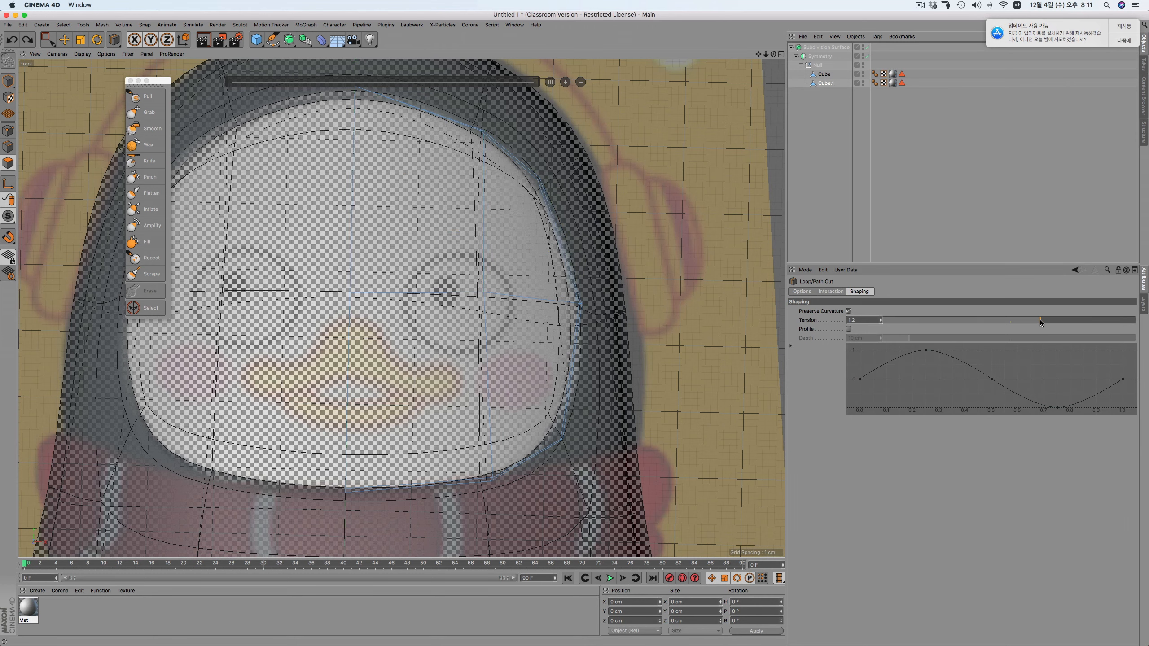
Test loop cuts across the upper face with Preserve Curvature on, off and on again, undoing each cut
click(485, 236)
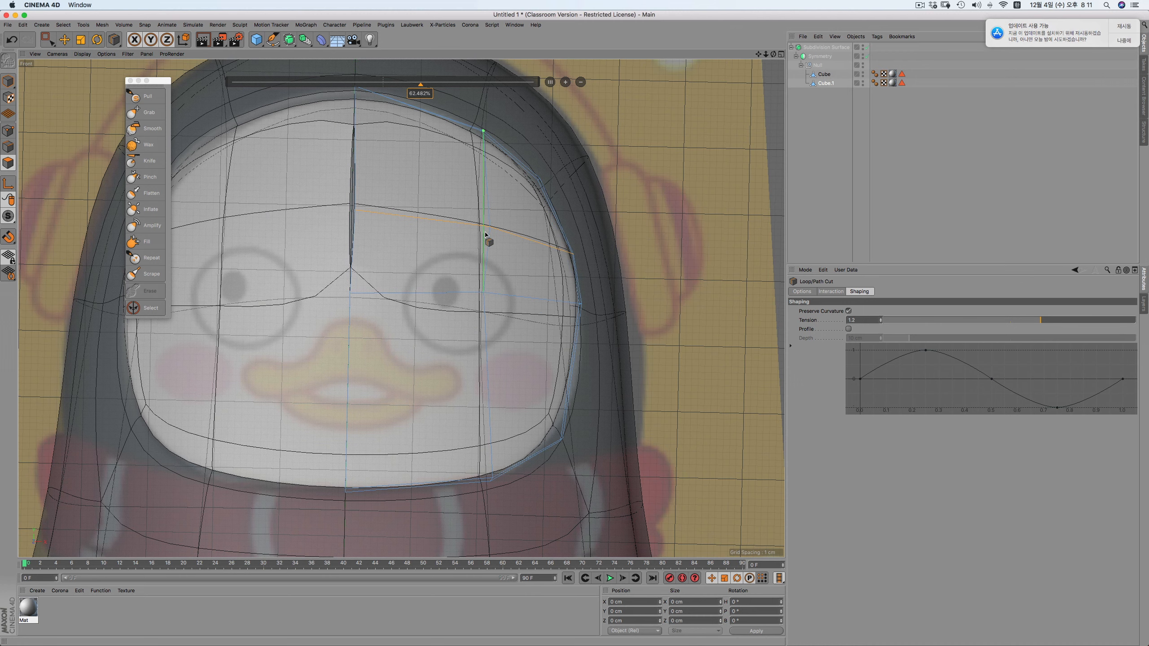
key(super+z)
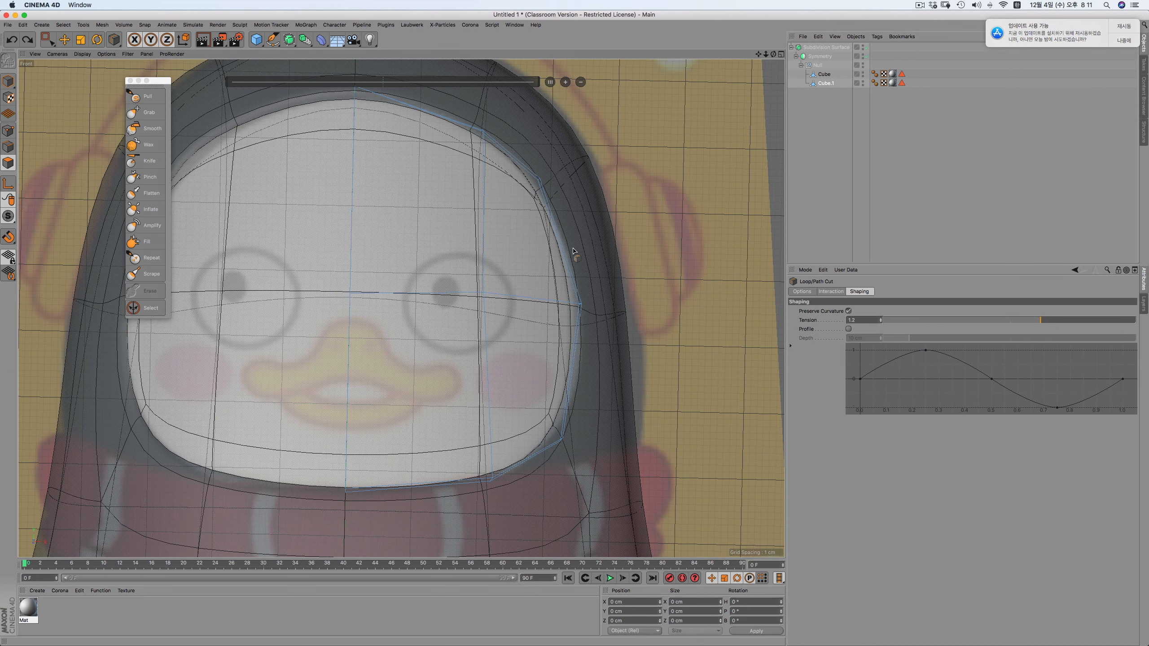
click(849, 311)
click(481, 236)
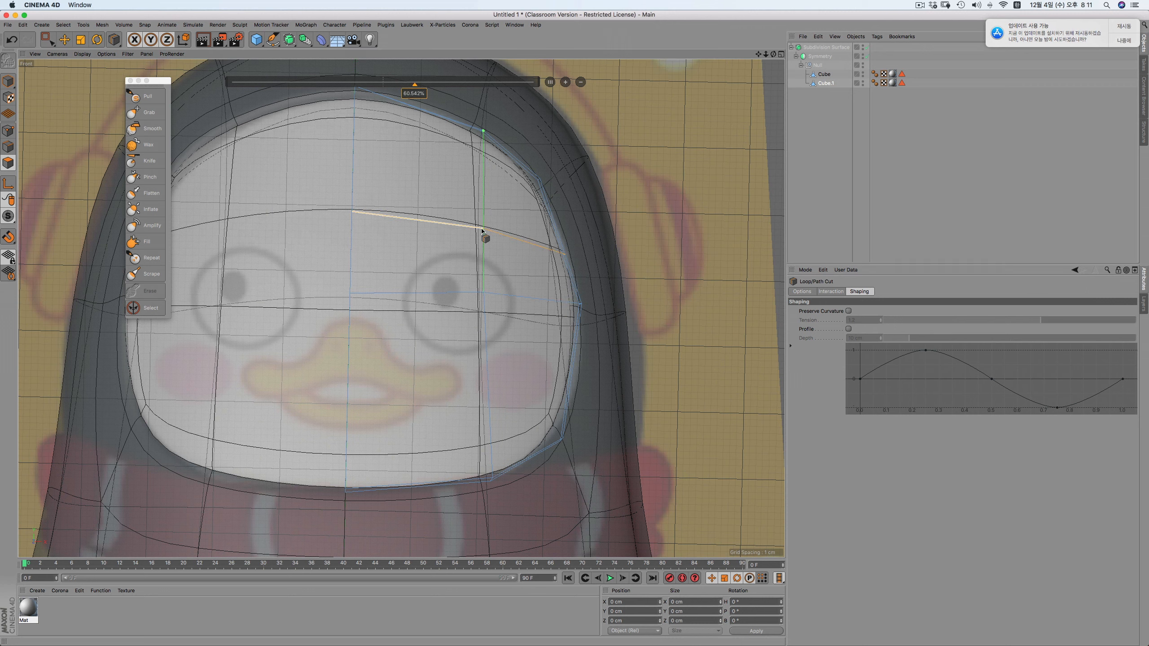
key(super+z)
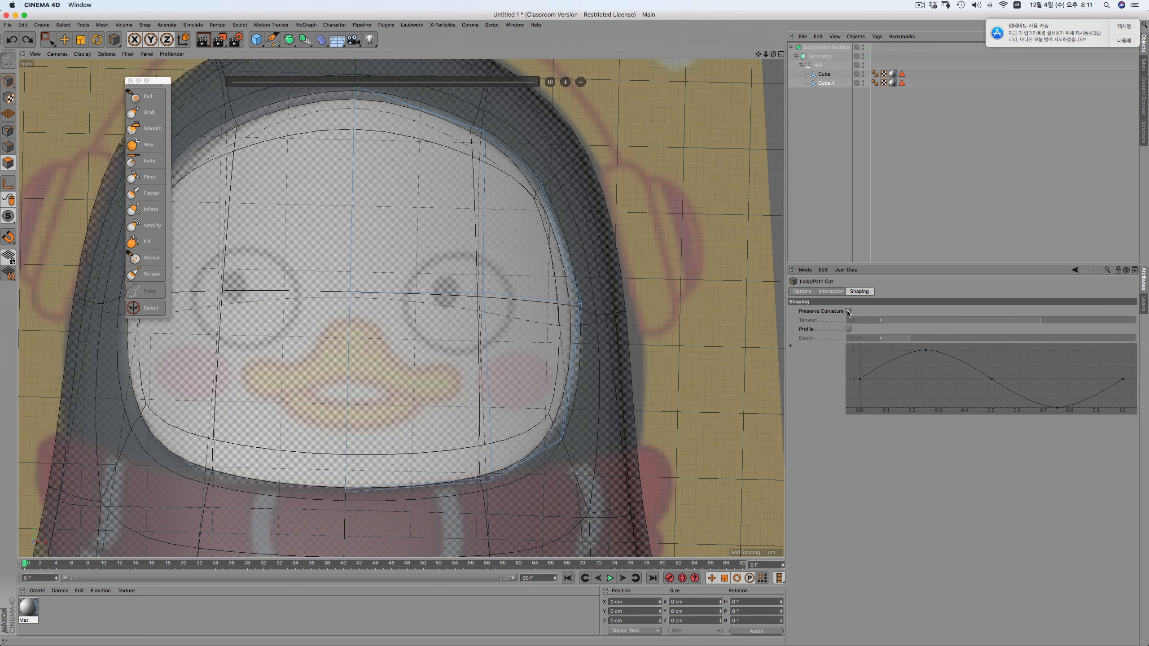
click(849, 311)
click(486, 240)
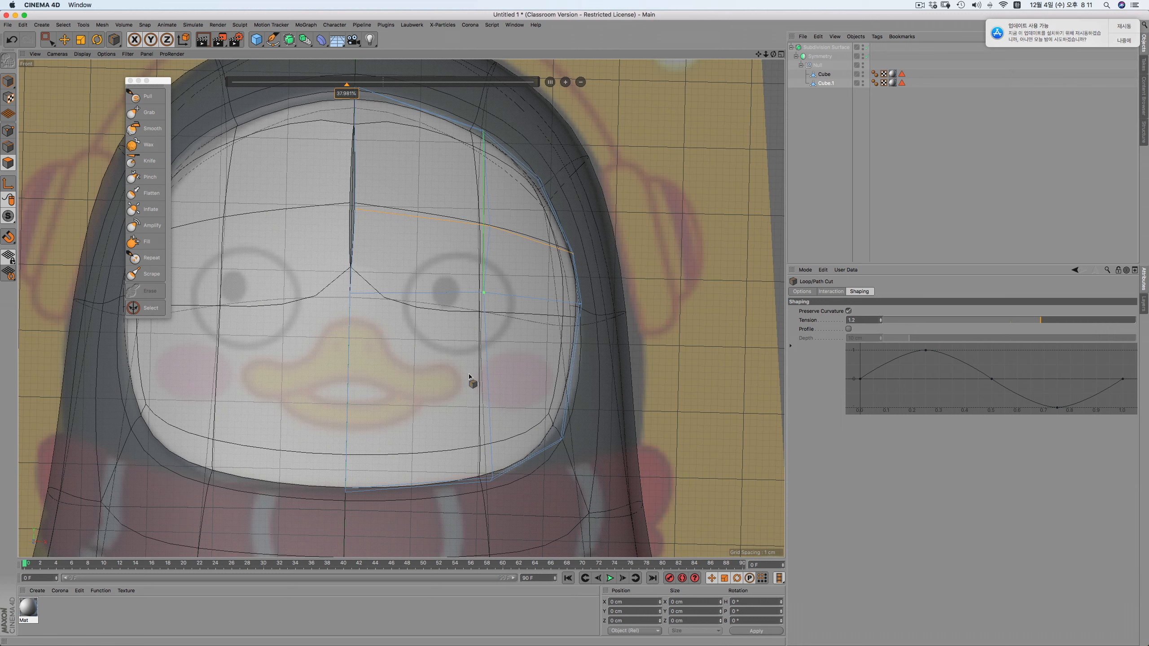
key(super+z)
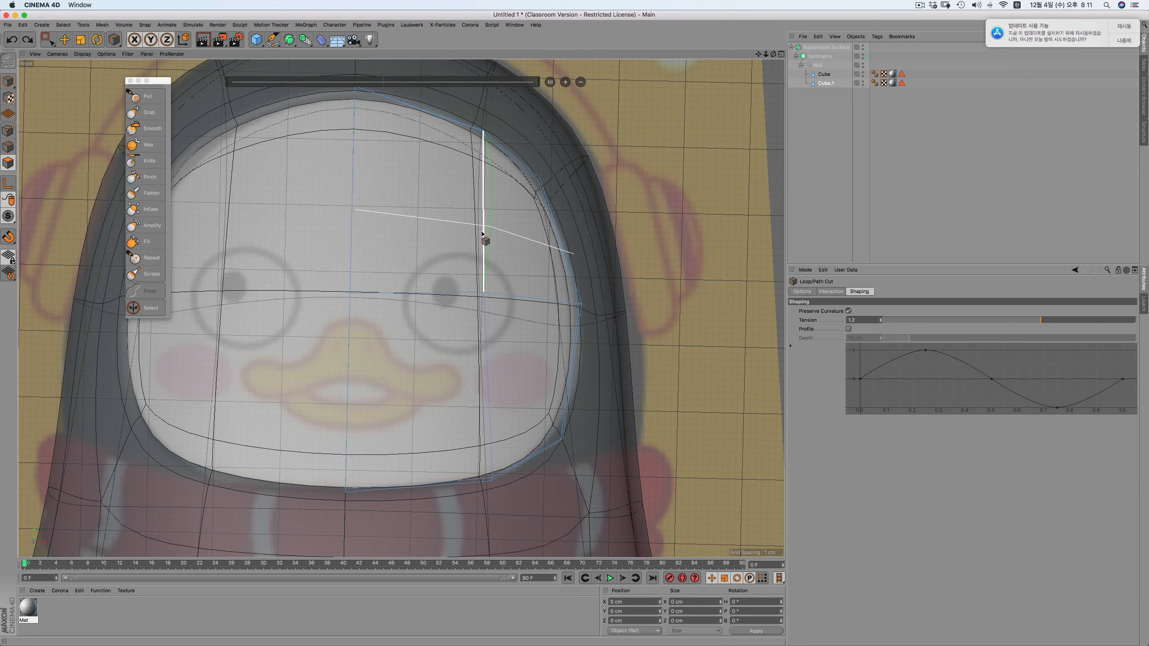
Cut horizontal loops across the upper half of the face at about 63.8 % and near the middle of its lower half
click(481, 234)
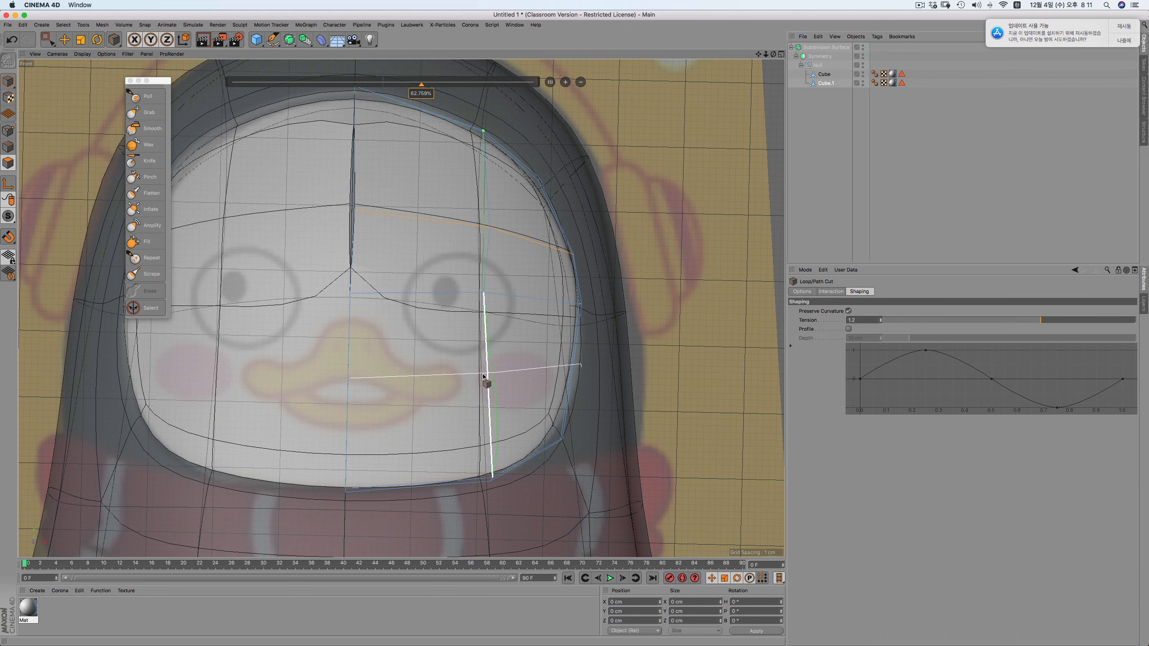
click(491, 382)
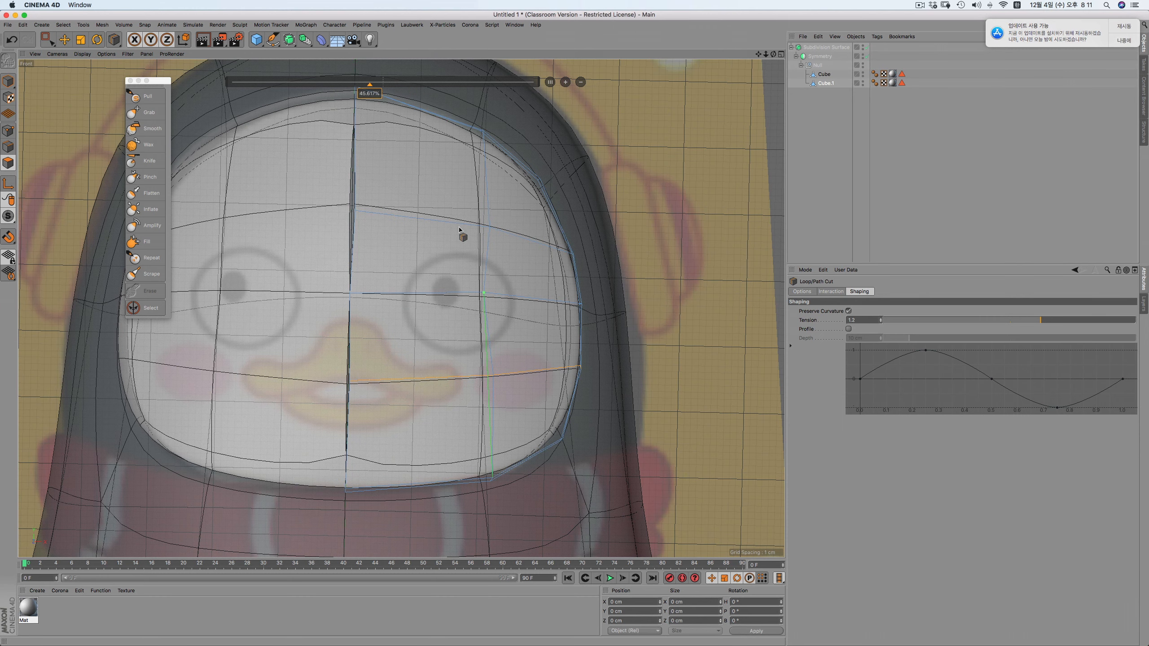
Select all points on the face's vertical centre line and flatten them by setting their X size to 0
click(8, 130)
click(47, 40)
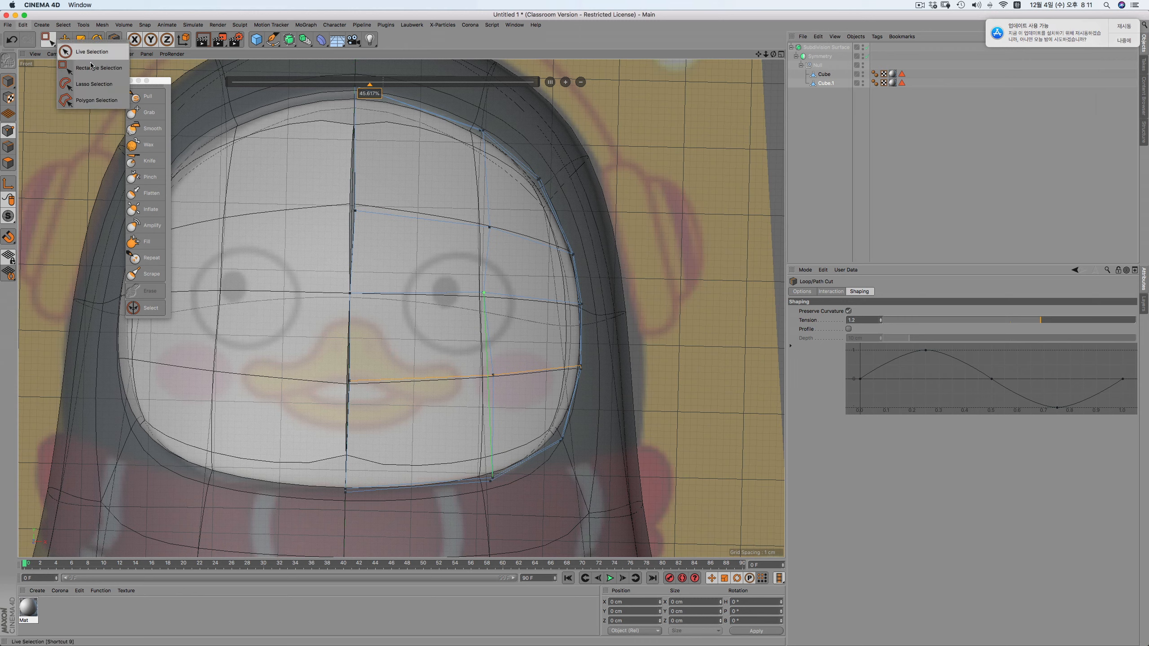
click(93, 67)
drag(320, 82, 378, 555)
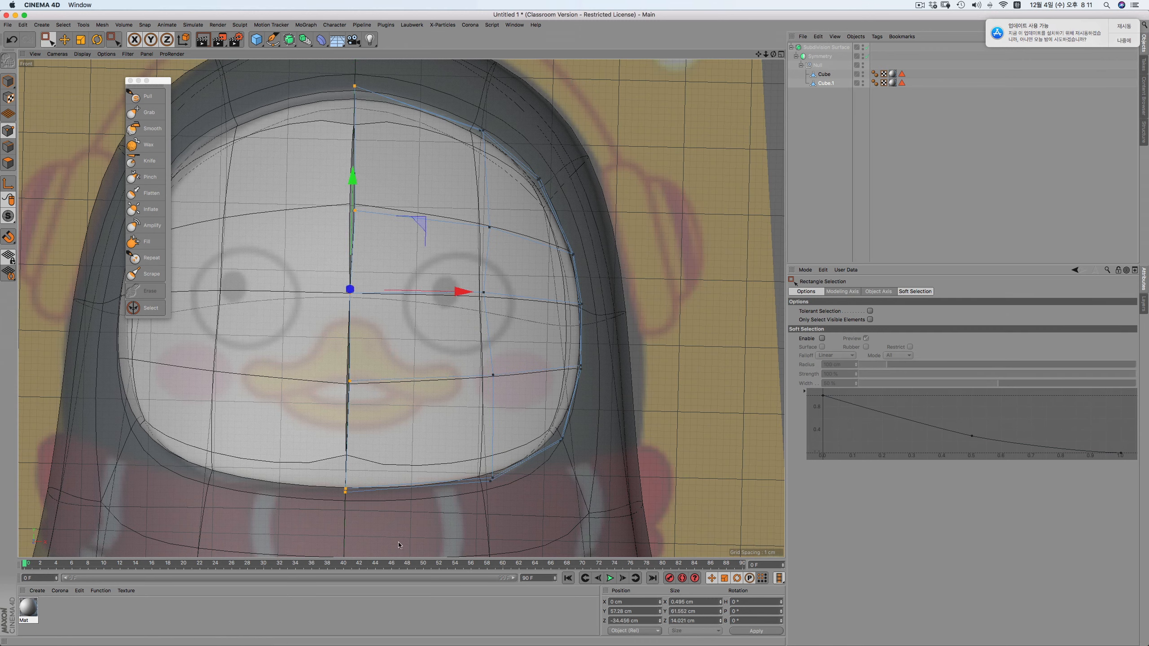
drag(700, 605, 565, 590)
text(0)
key(Return)
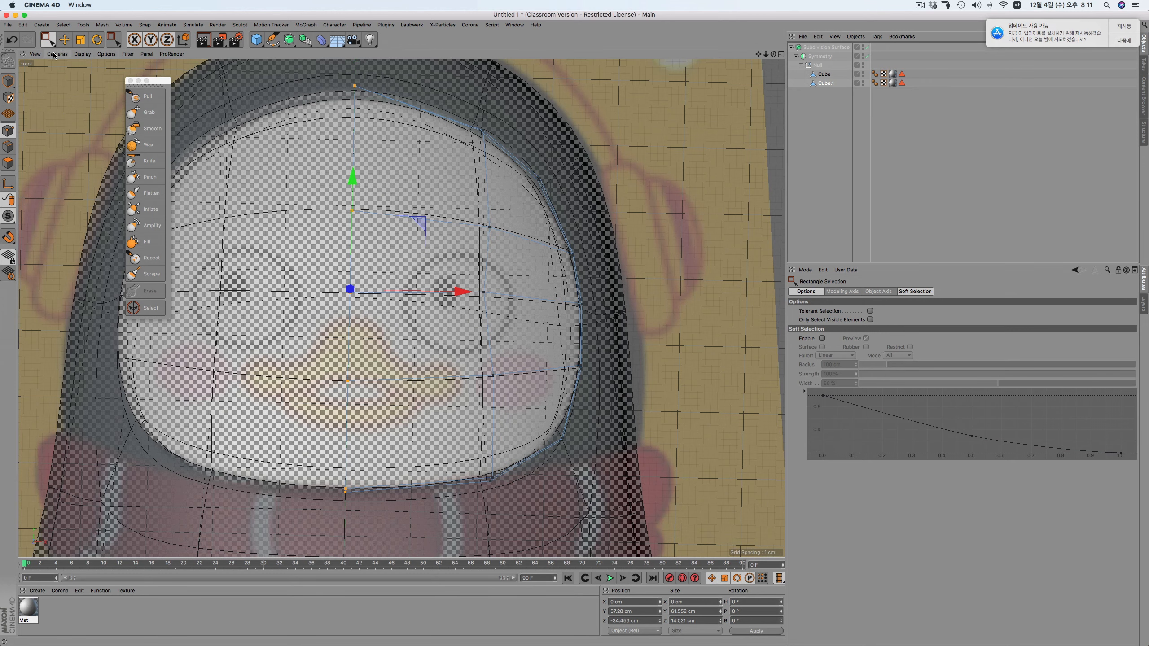
Reset the front view framing and Slide the face's middle point outward by the right eye, in line with its vertical loop
click(34, 53)
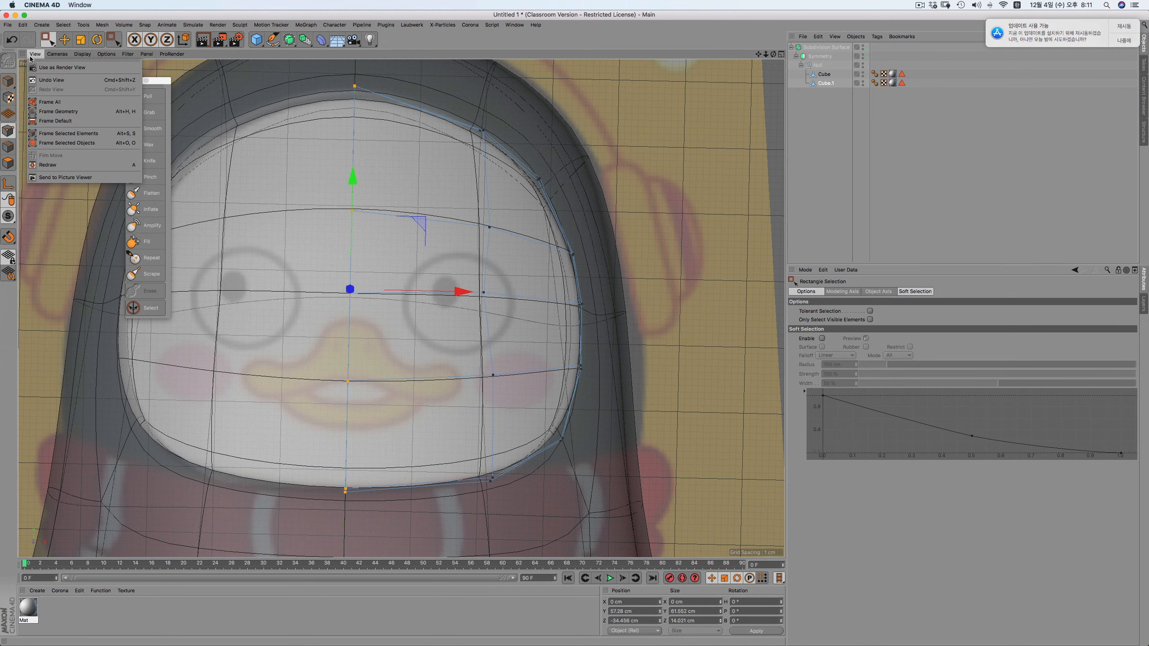
click(55, 120)
scroll(417, 194, up, 10)
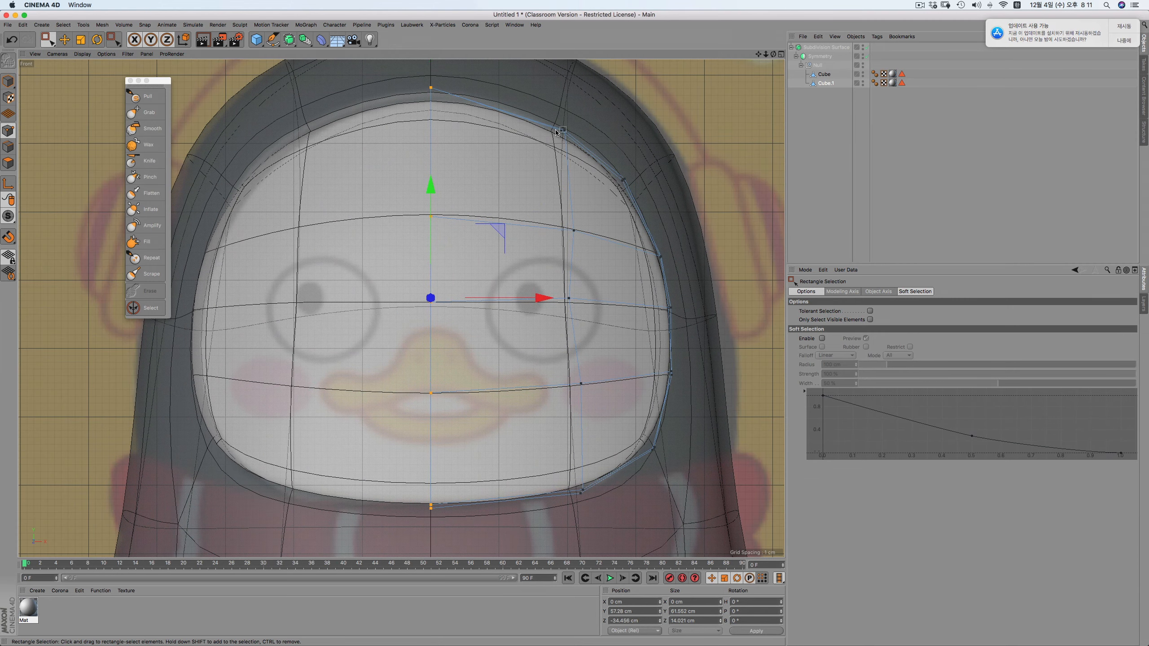
drag(548, 110, 590, 558)
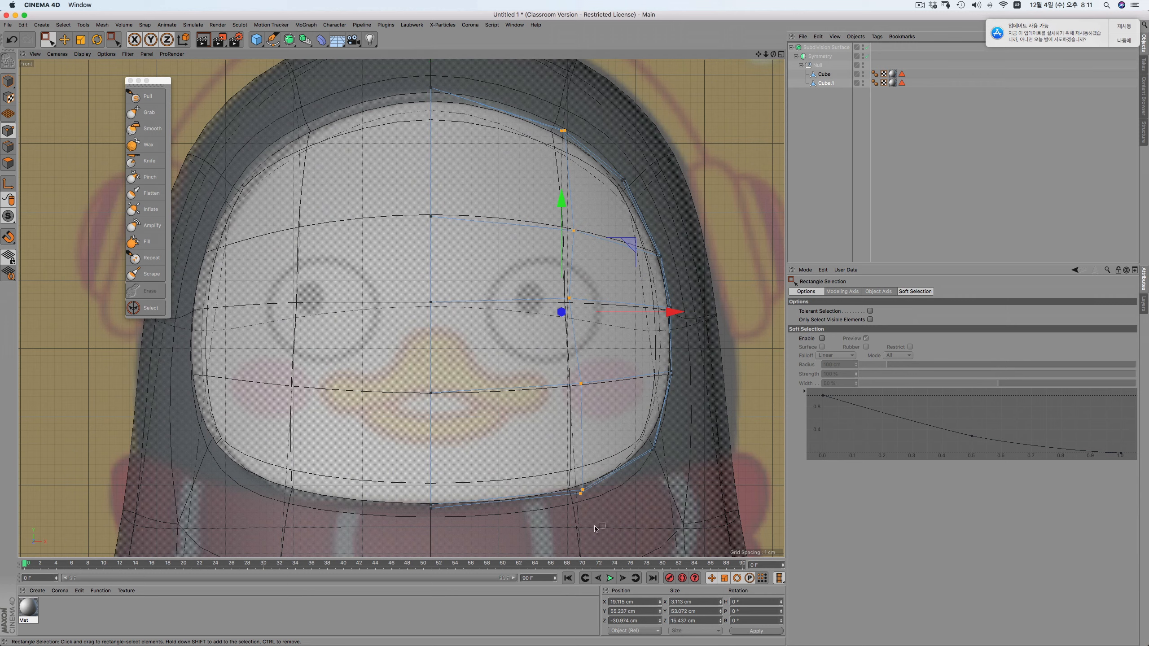
click(624, 401)
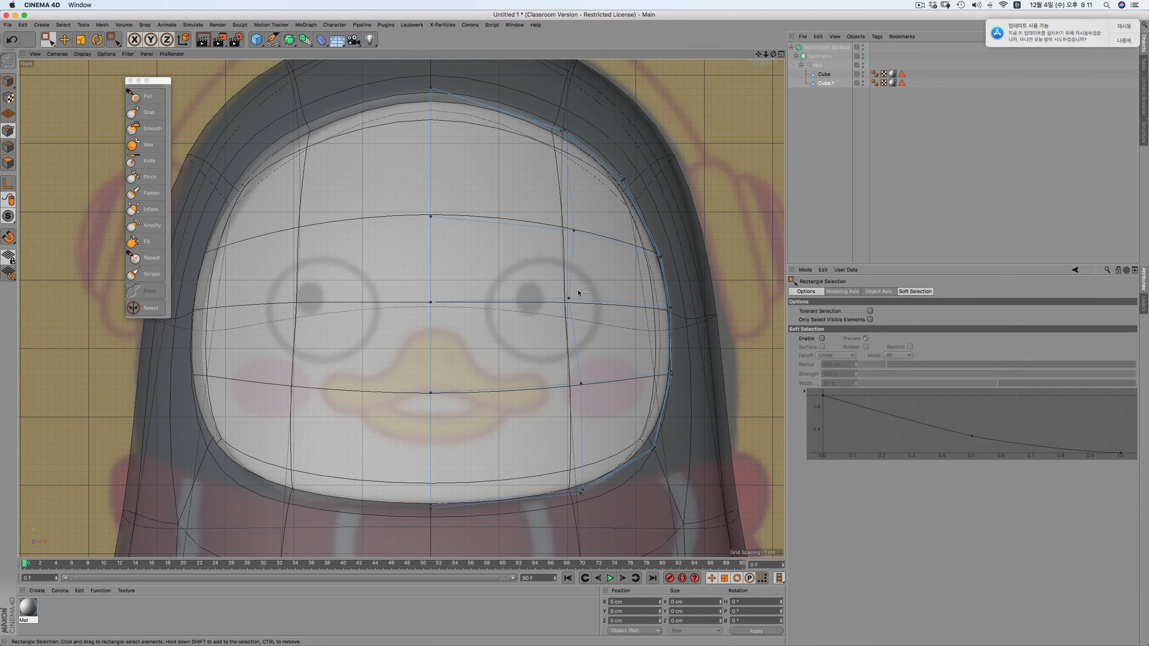
right_click(519, 259)
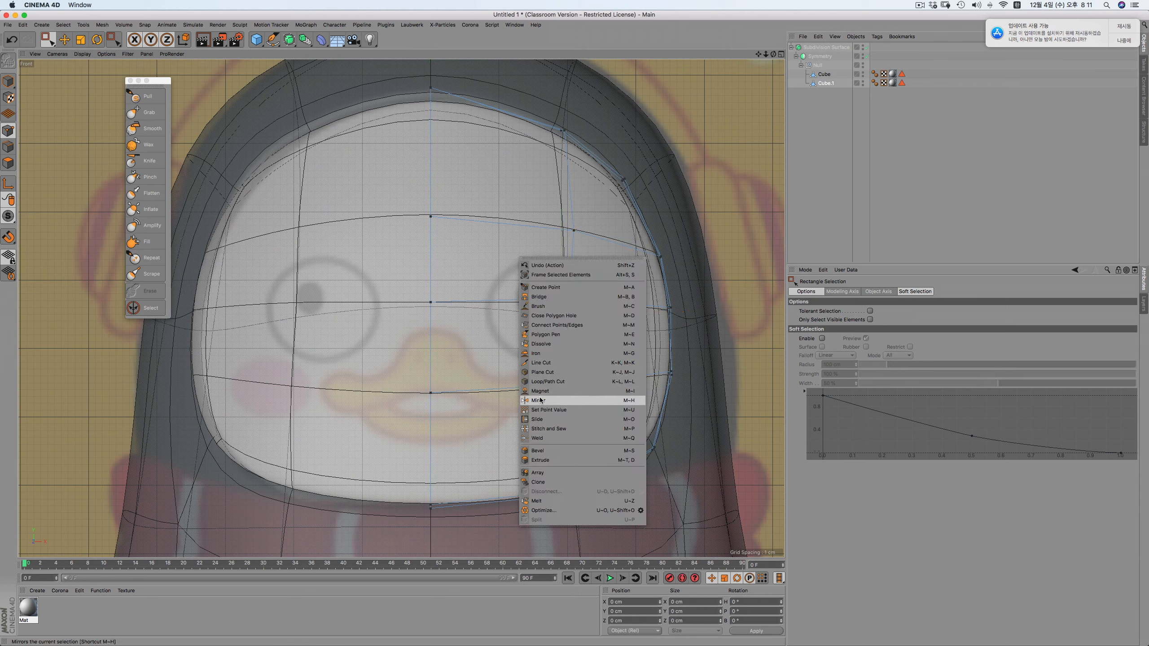
click(540, 419)
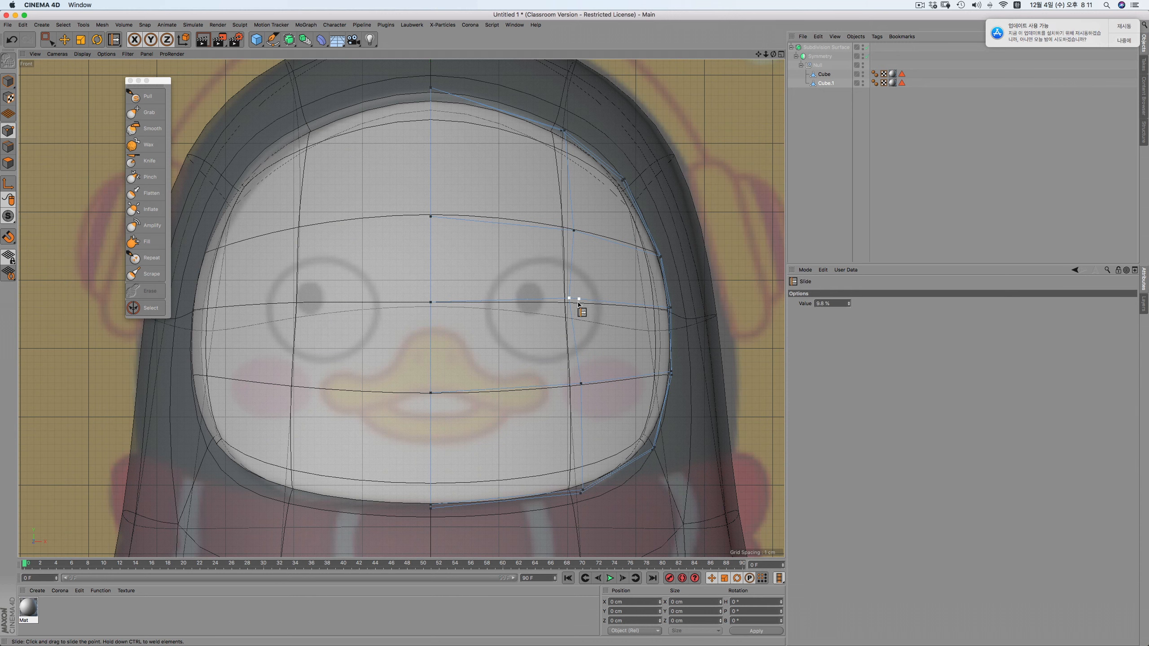
drag(579, 304, 582, 298)
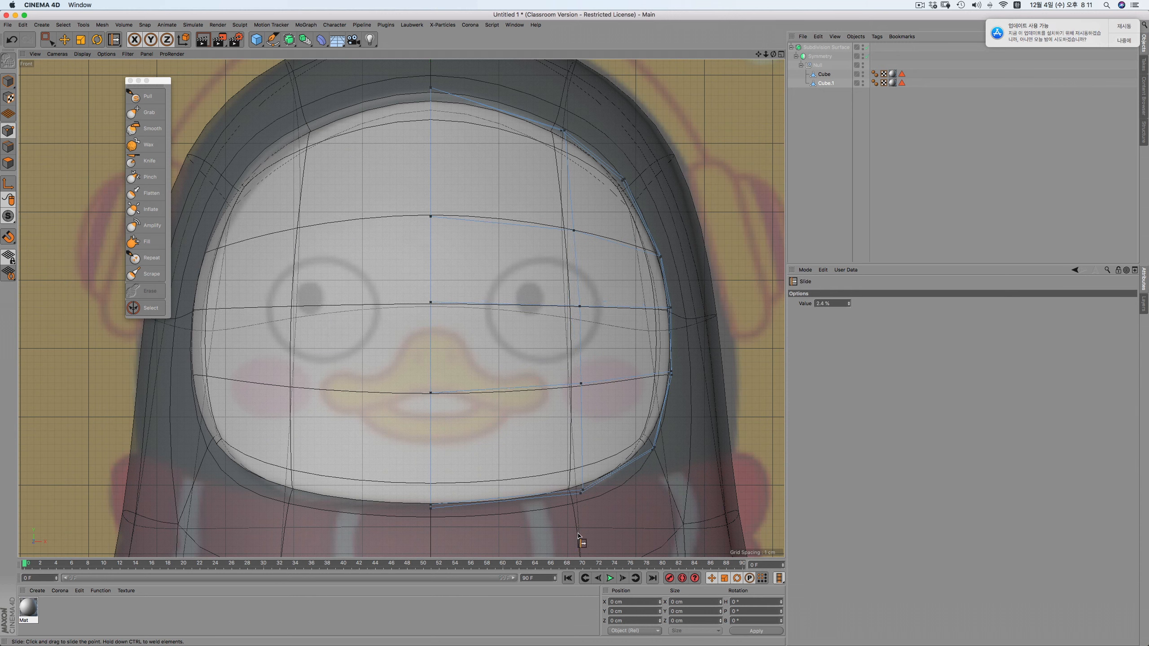
Select the face's vertical edge loop through the right eye area and slide it about 4.4 cm toward the centre
click(8, 147)
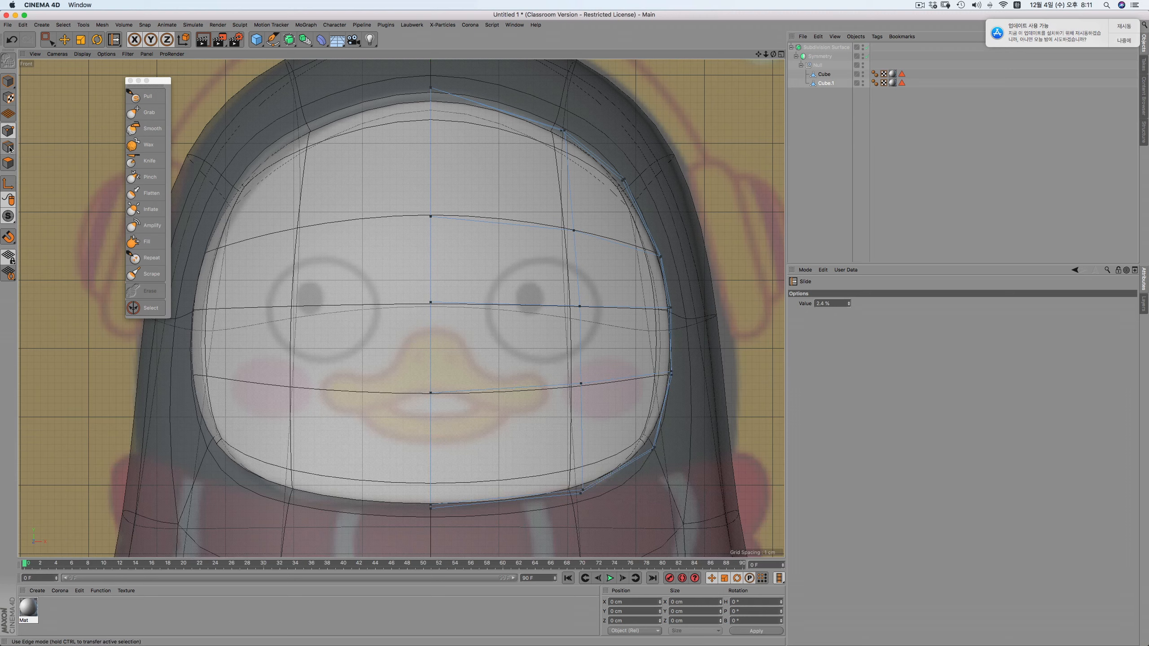
click(62, 40)
click(572, 191)
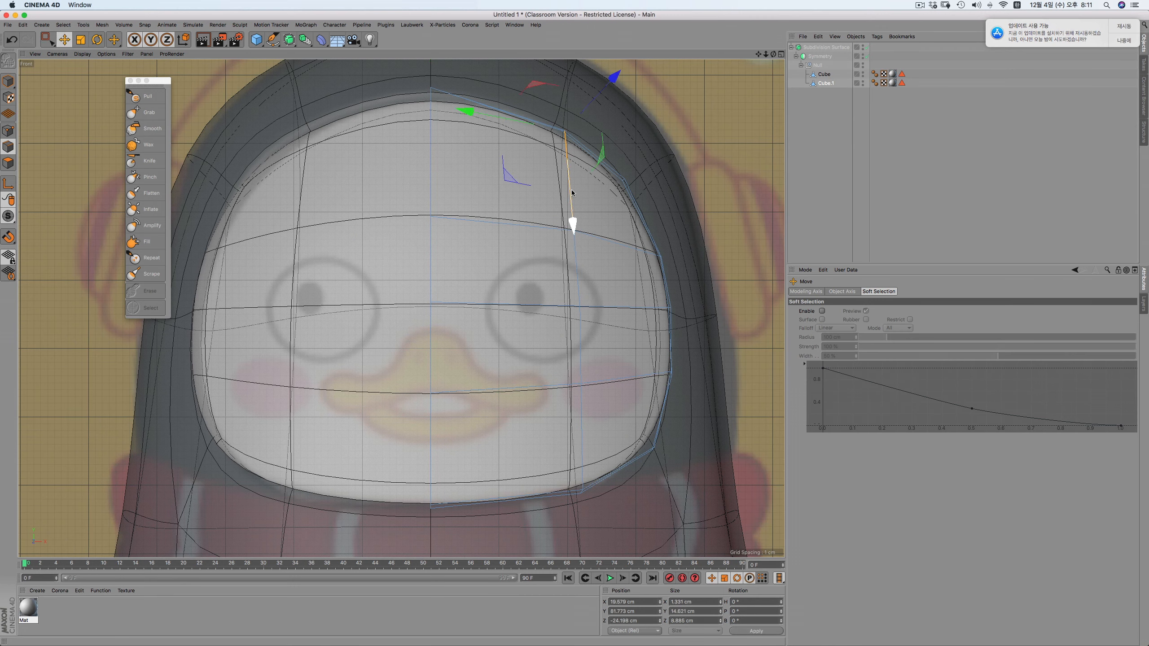
right_click(680, 141)
click(735, 301)
drag(580, 312, 551, 312)
drag(733, 324, 732, 324)
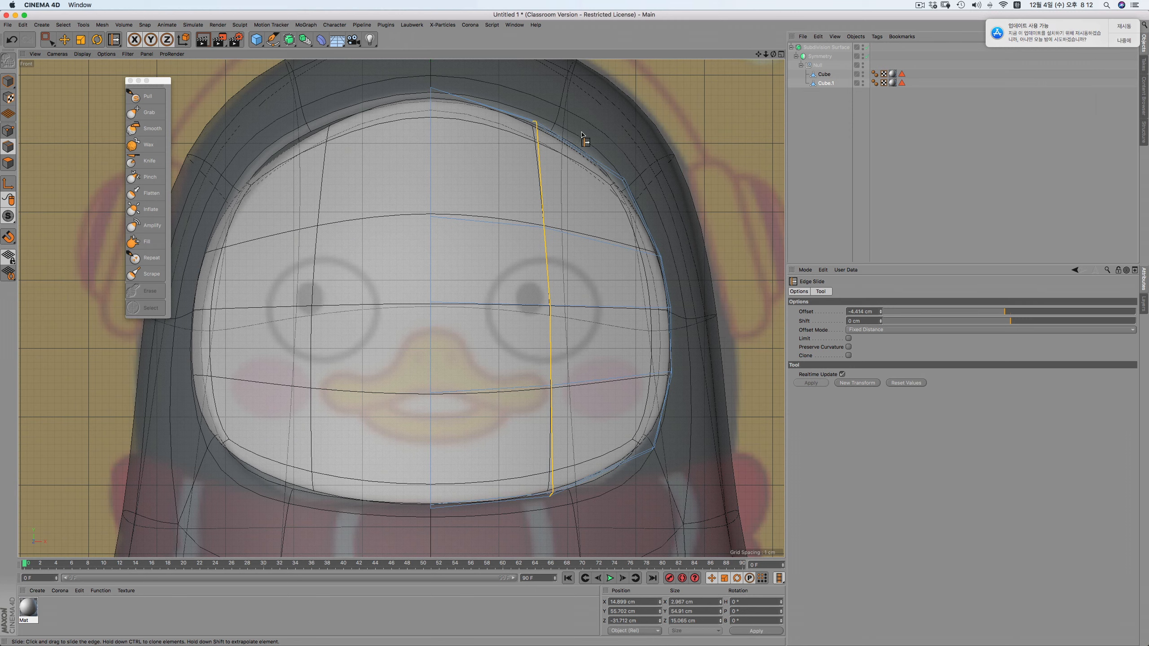
Bevel the selected vertical edge loop in Chamfer mode with an offset of about 11.2 cm and subdivision 1
right_click(667, 131)
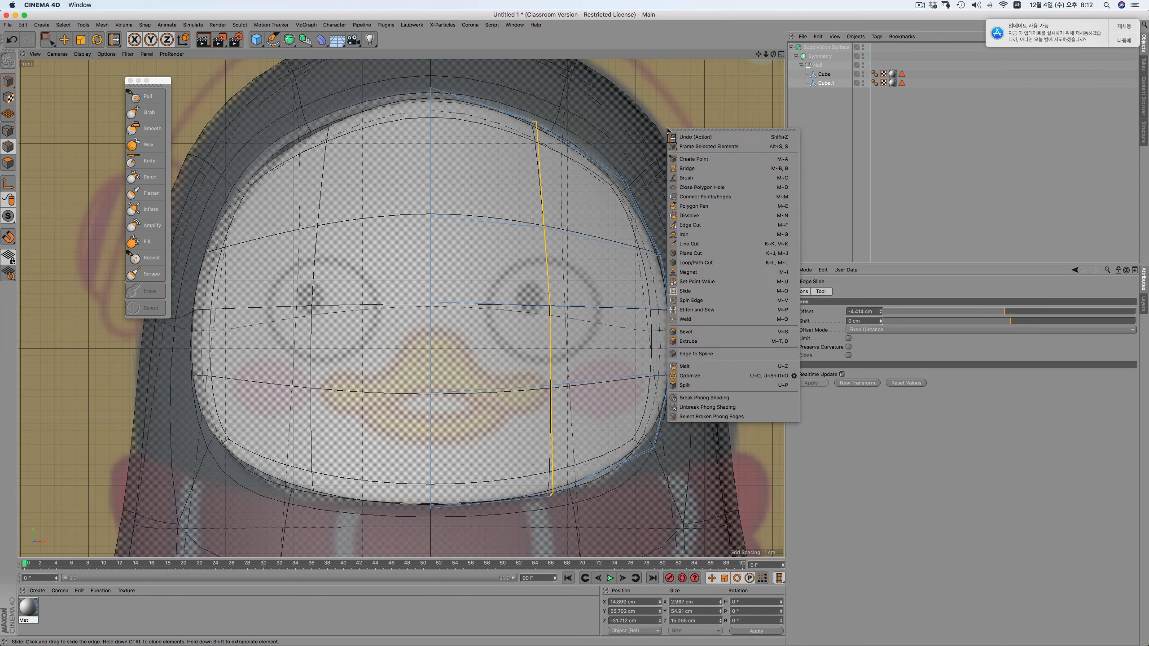
click(695, 333)
drag(697, 321, 773, 325)
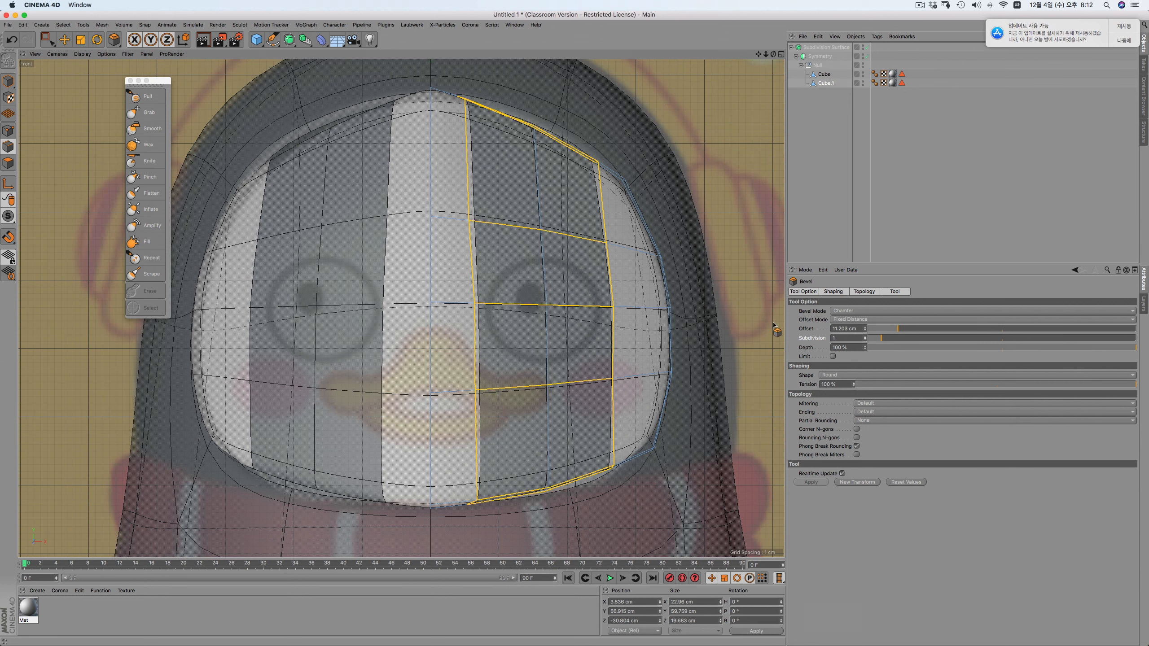
Show all Bevel option groups, change the offset mode to Proportional and set the offset to 57 %
click(833, 291)
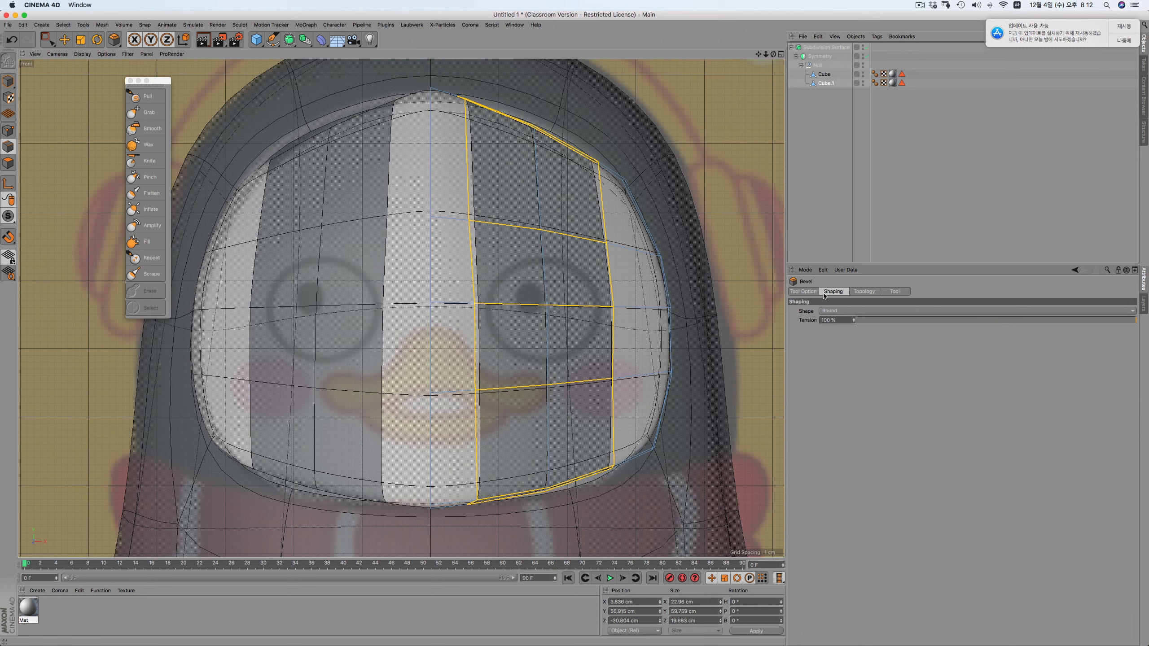
click(803, 291)
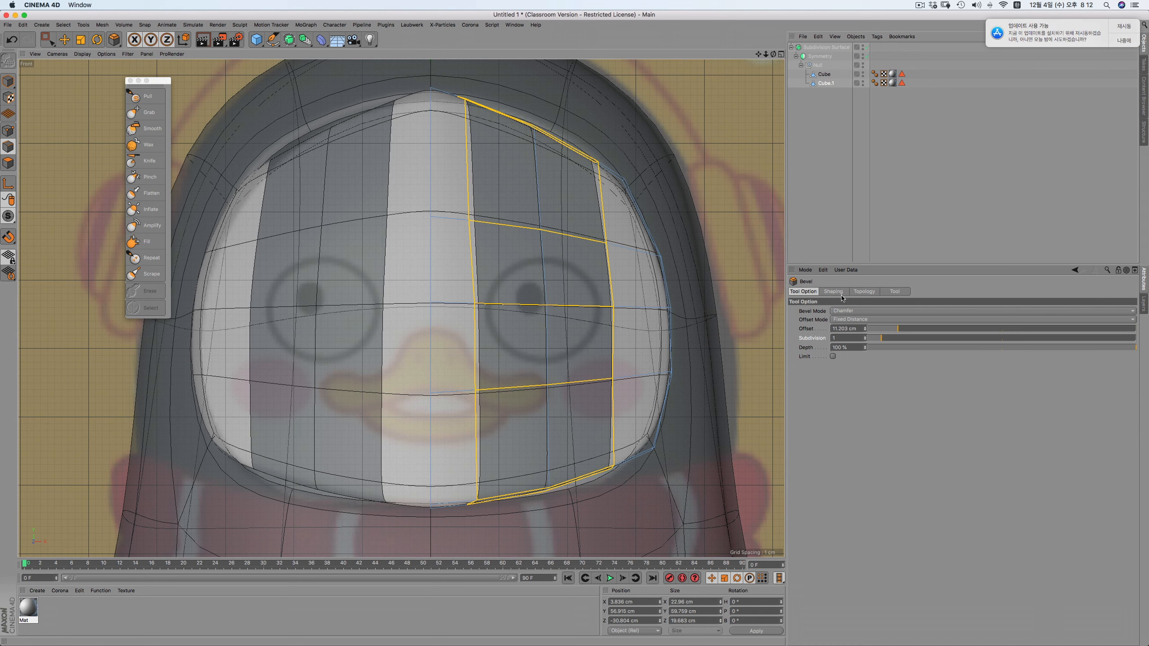
shift+click(872, 293)
shift+click(833, 291)
shift+click(894, 293)
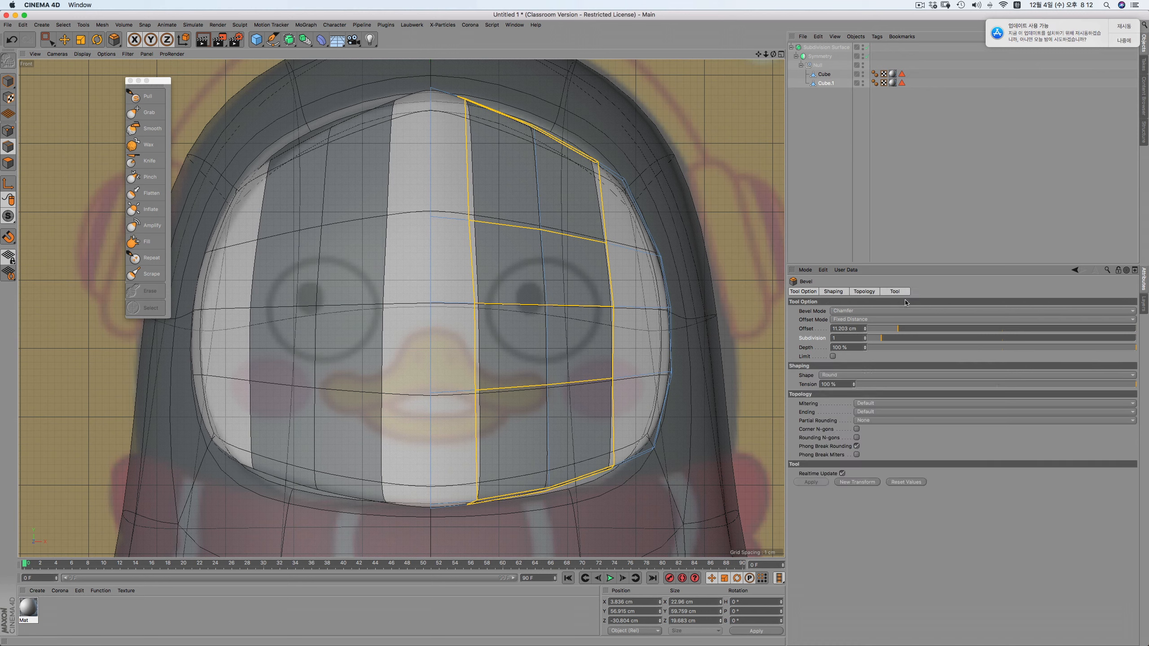
click(858, 319)
click(858, 337)
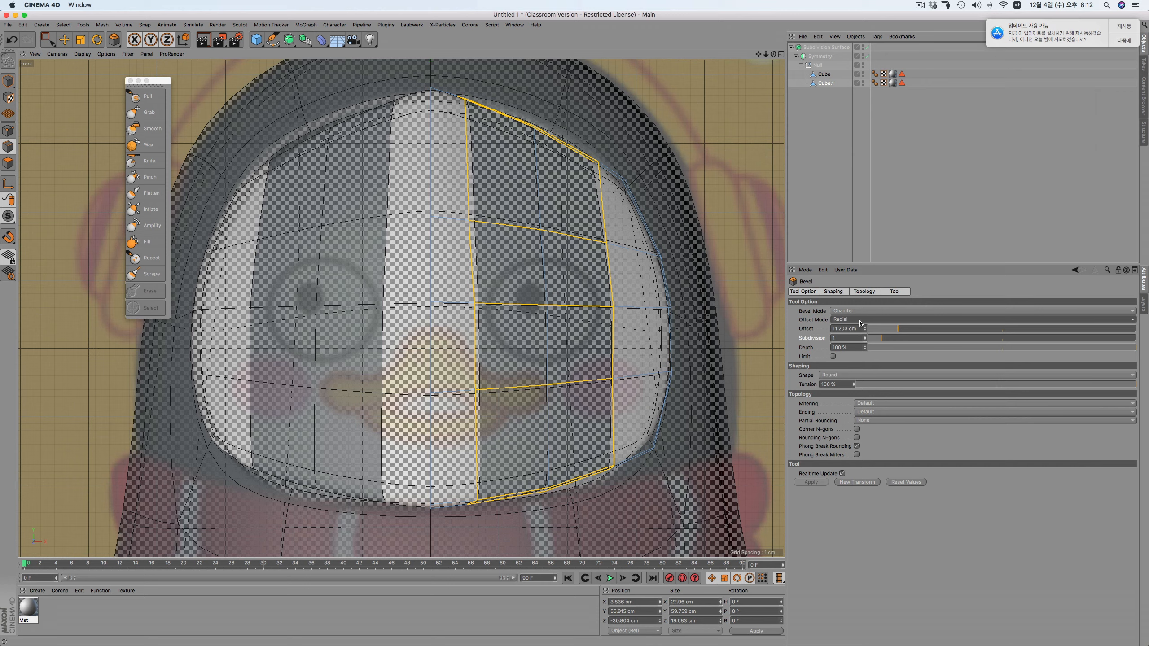
click(859, 321)
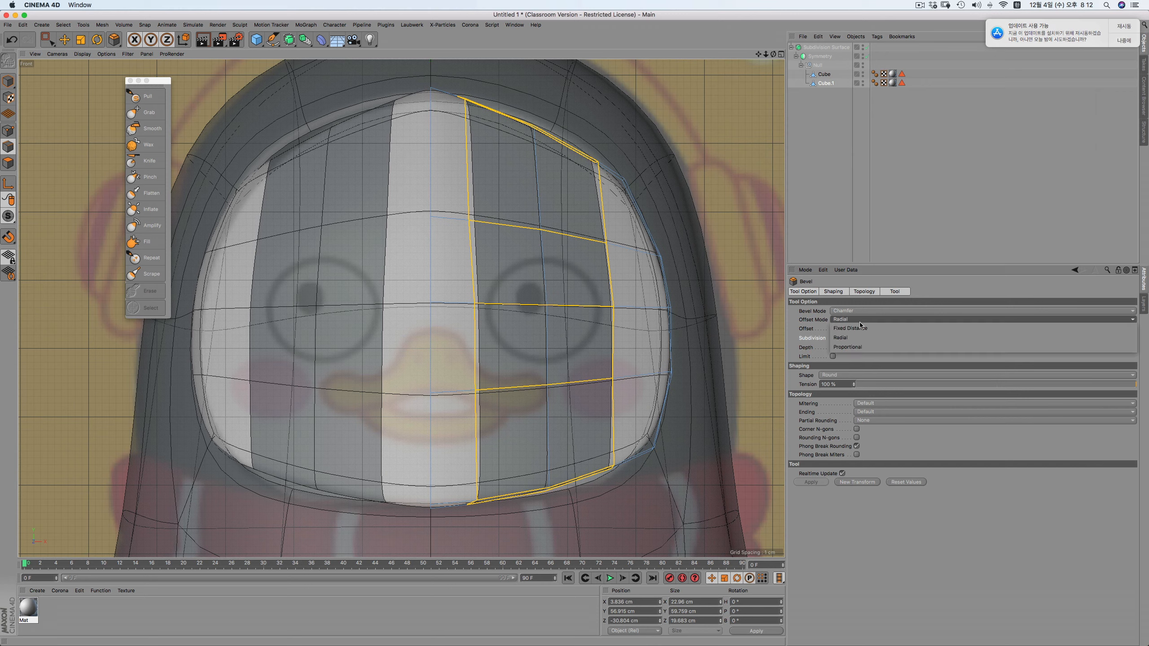
click(848, 347)
drag(893, 334, 988, 343)
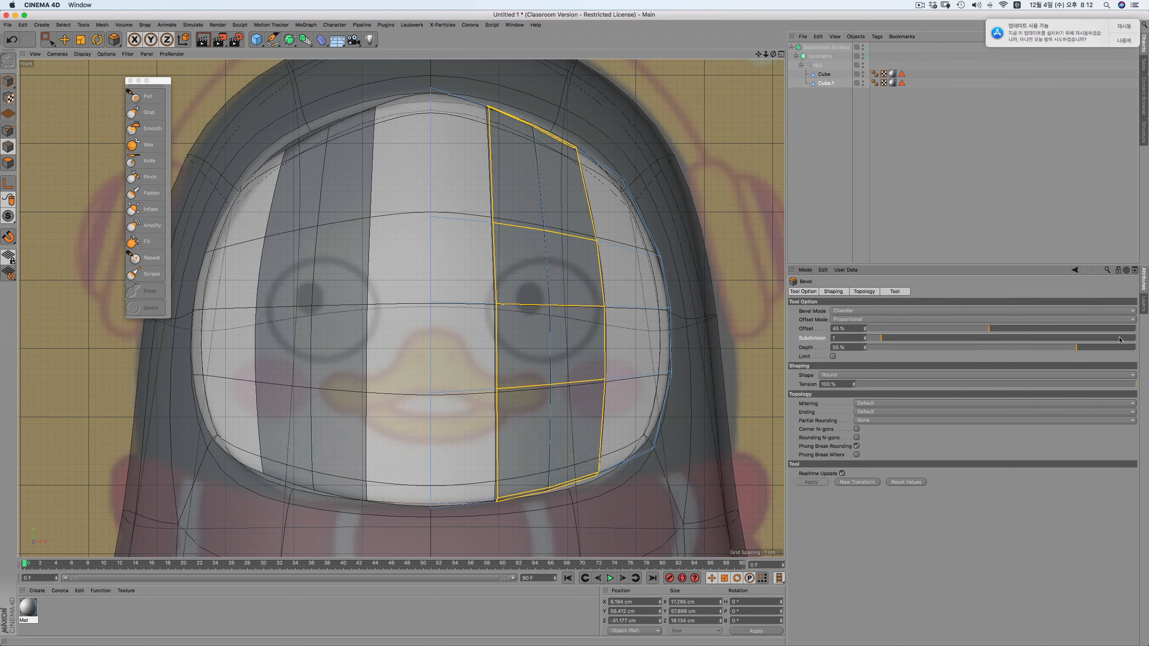
drag(994, 329, 1022, 331)
Try the bevel with the Profile shape, return it to Round, and raise the depth to 221 %
drag(864, 348, 891, 340)
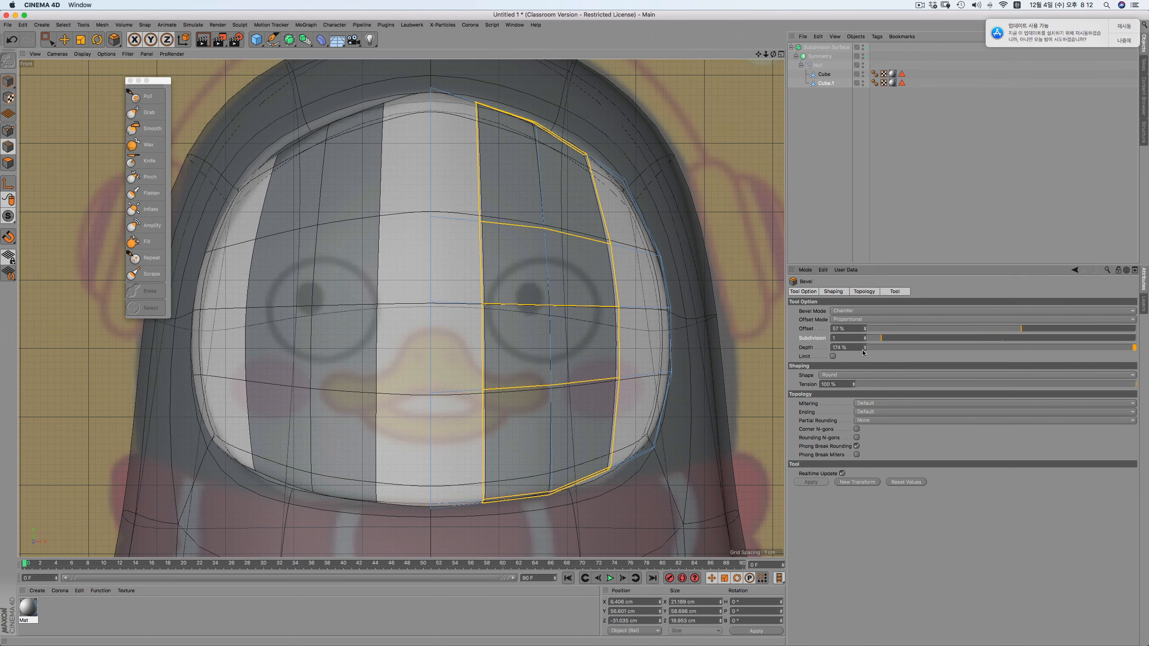
click(846, 374)
click(848, 390)
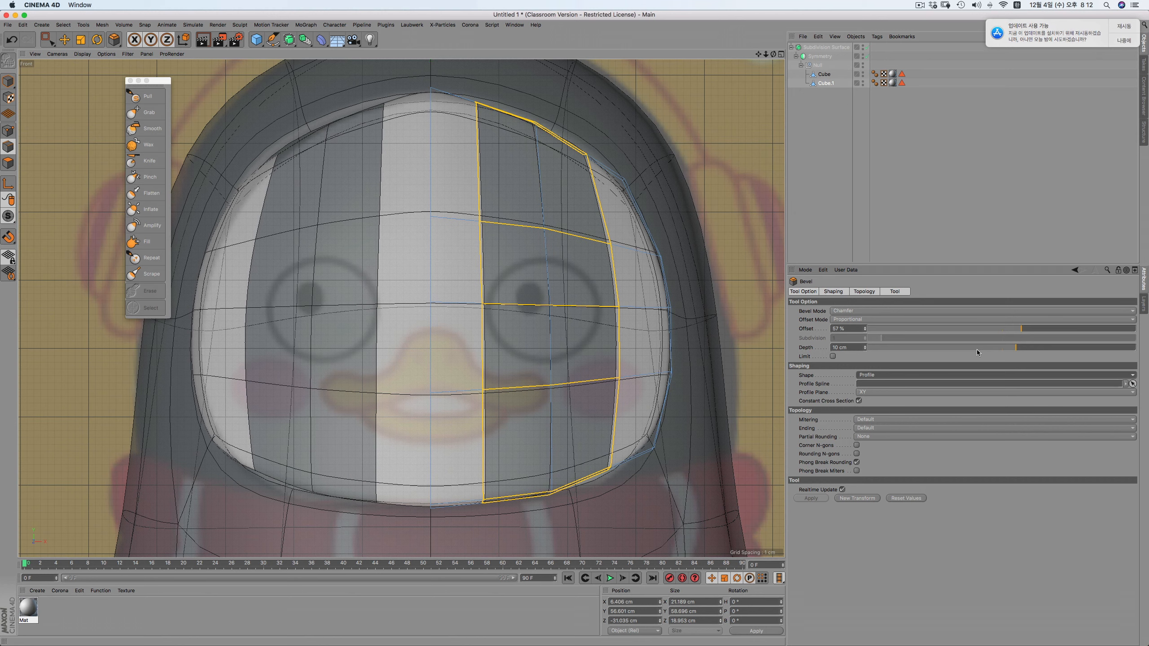
drag(976, 353, 1054, 350)
click(934, 375)
click(919, 384)
drag(864, 347, 864, 336)
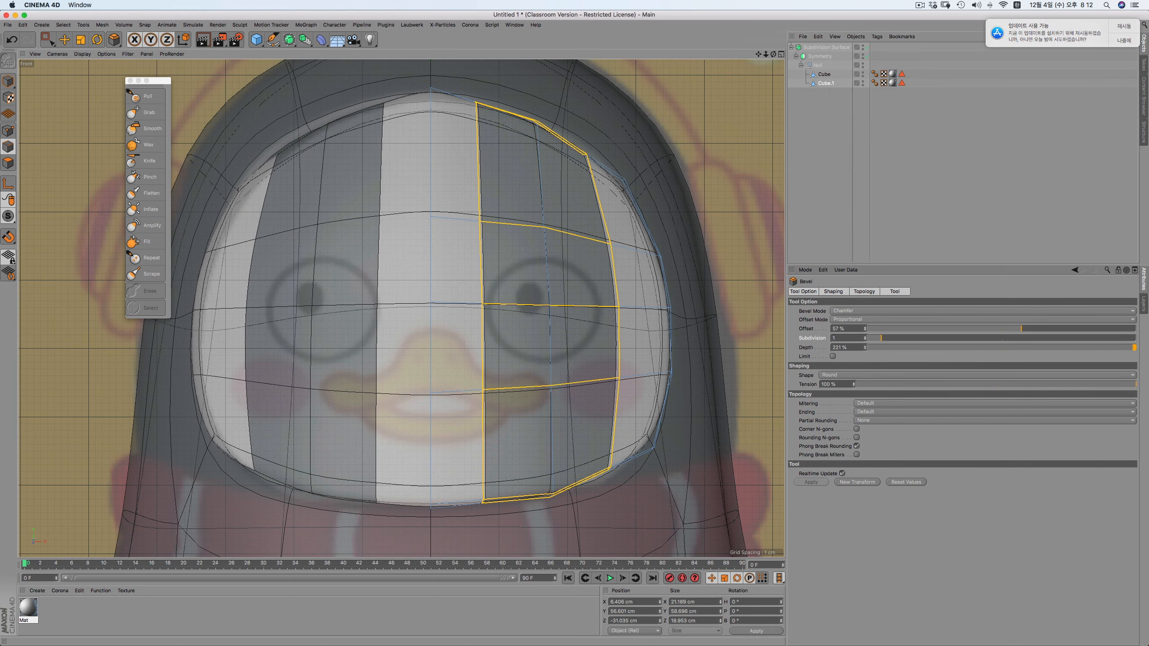
Examine the bevelled face from the top and set the bevel depth to 100 %
key(F2)
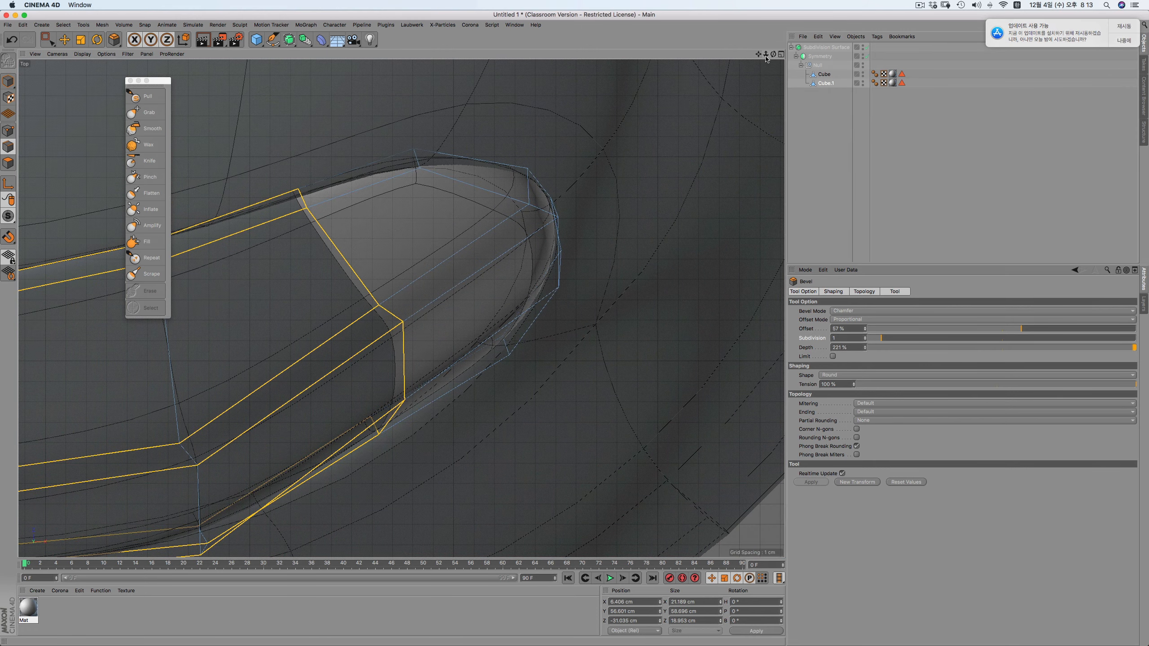
drag(766, 59, 766, 57)
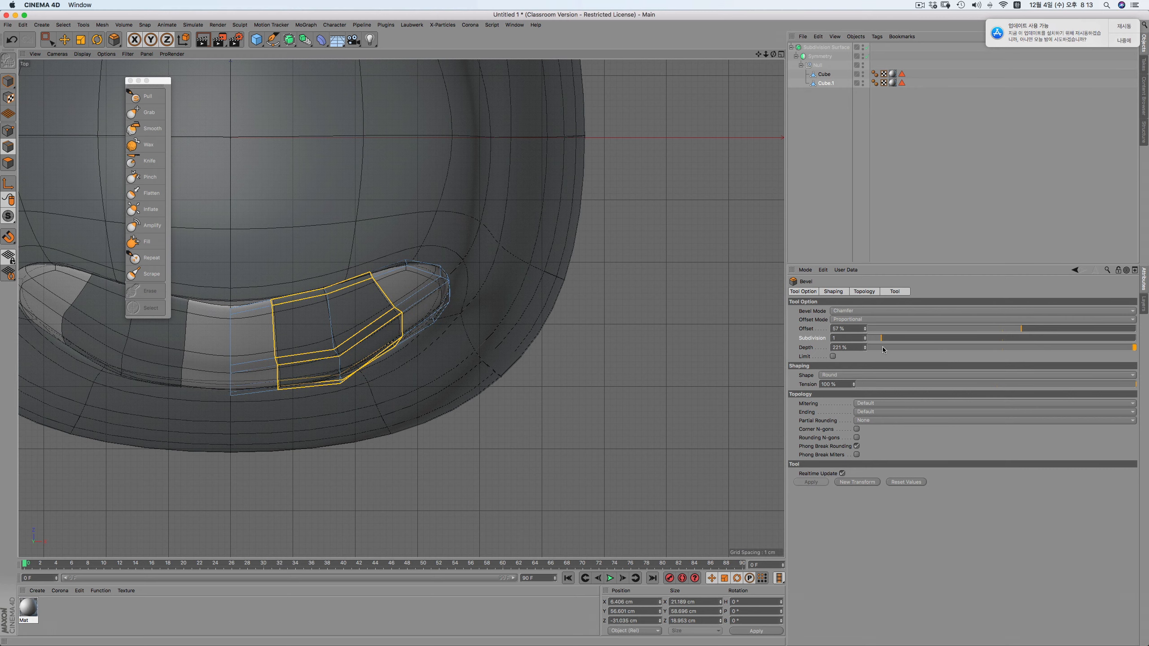
drag(1122, 346, 1140, 345)
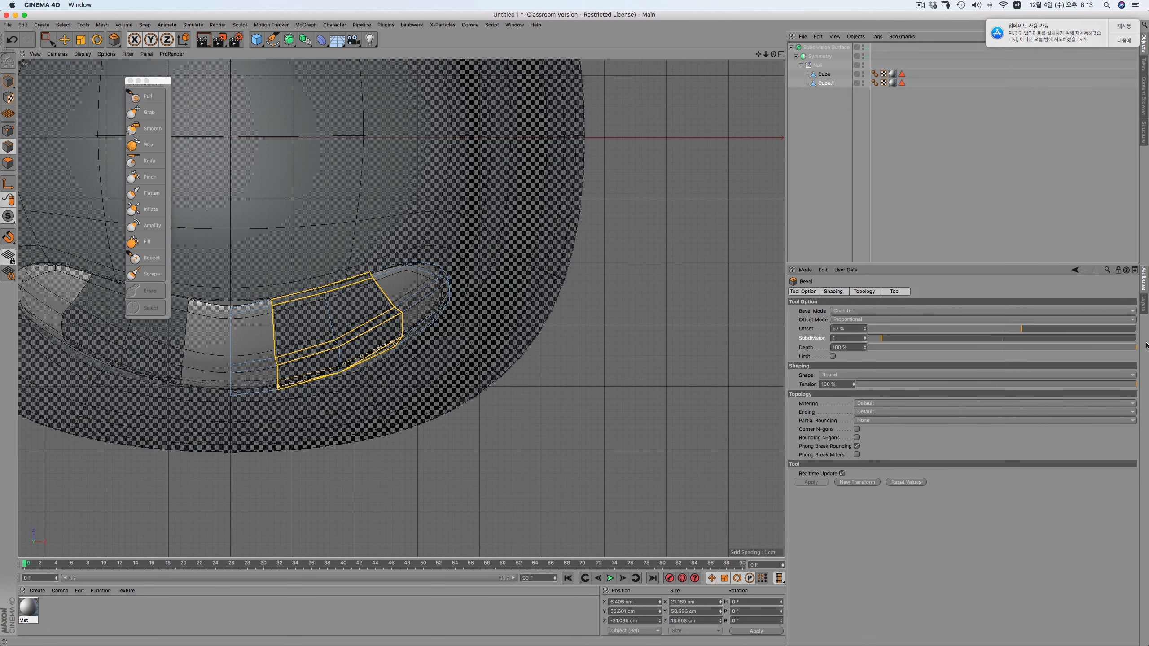
scroll(348, 213, up, 3)
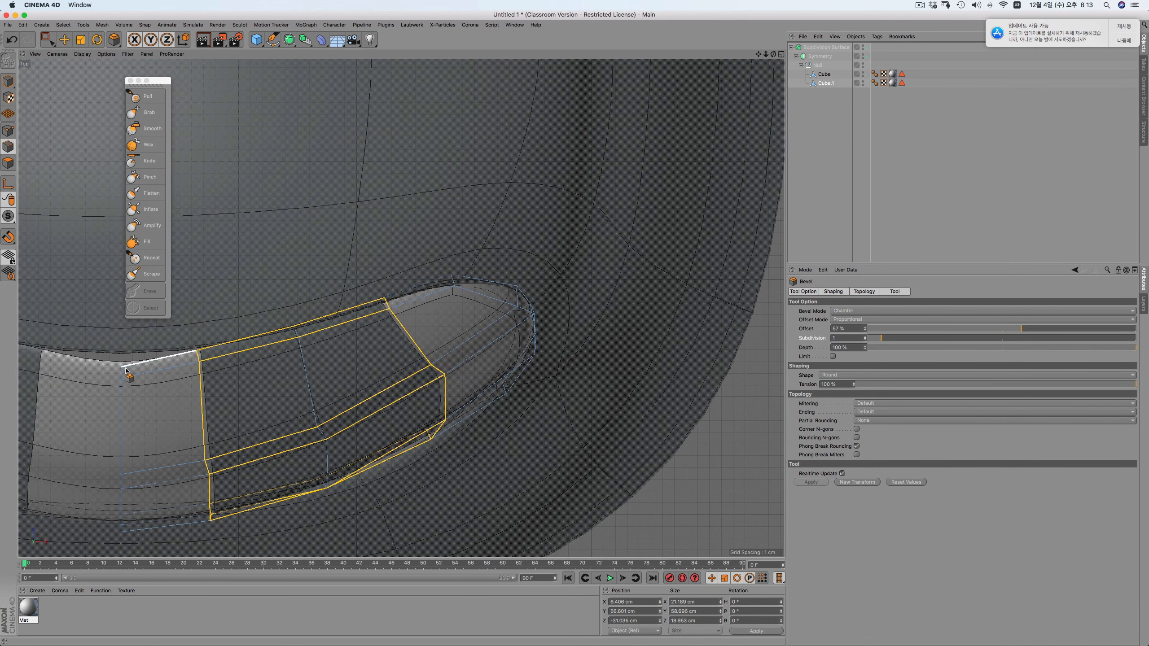
Move the face's middle horizontal row of points slightly forward in the side view, and select the row below it
key(F3)
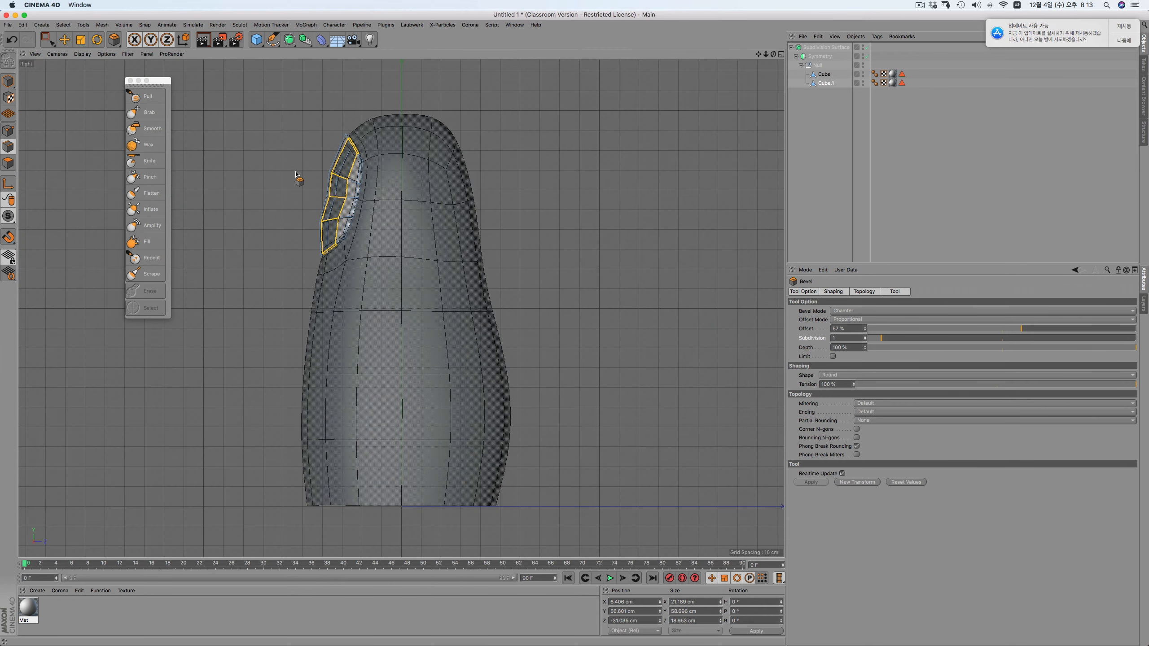
scroll(282, 174, down, 2)
scroll(323, 210, up, 6)
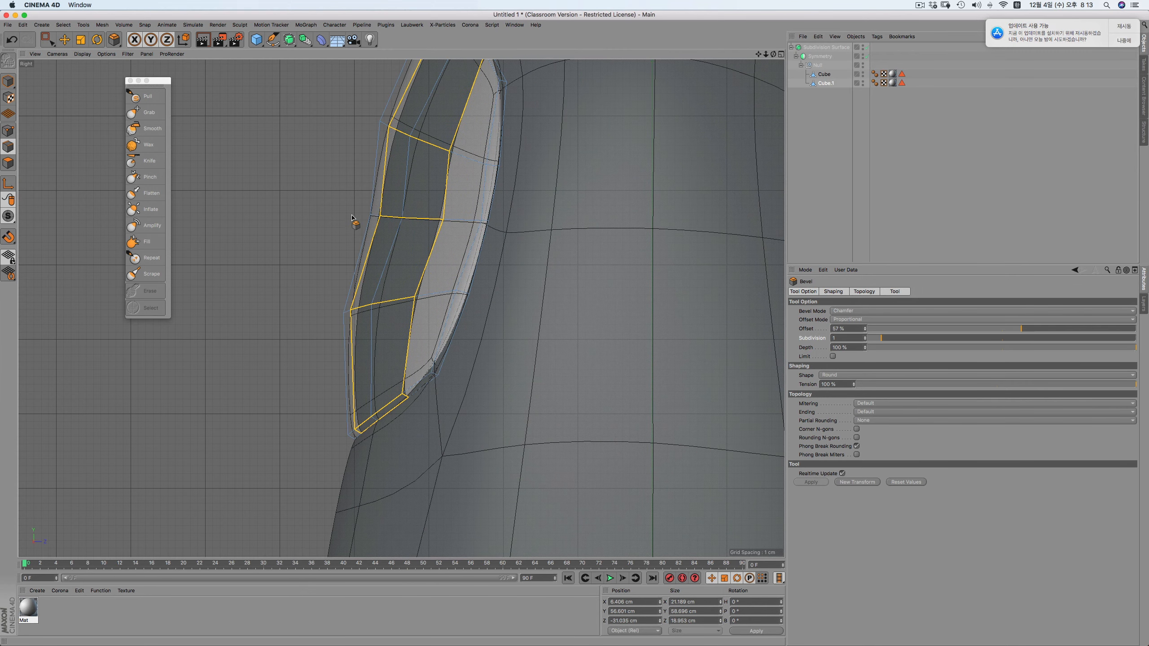
click(8, 130)
drag(48, 40, 75, 60)
drag(336, 206, 501, 221)
drag(312, 282, 429, 344)
scroll(336, 233, down, 5)
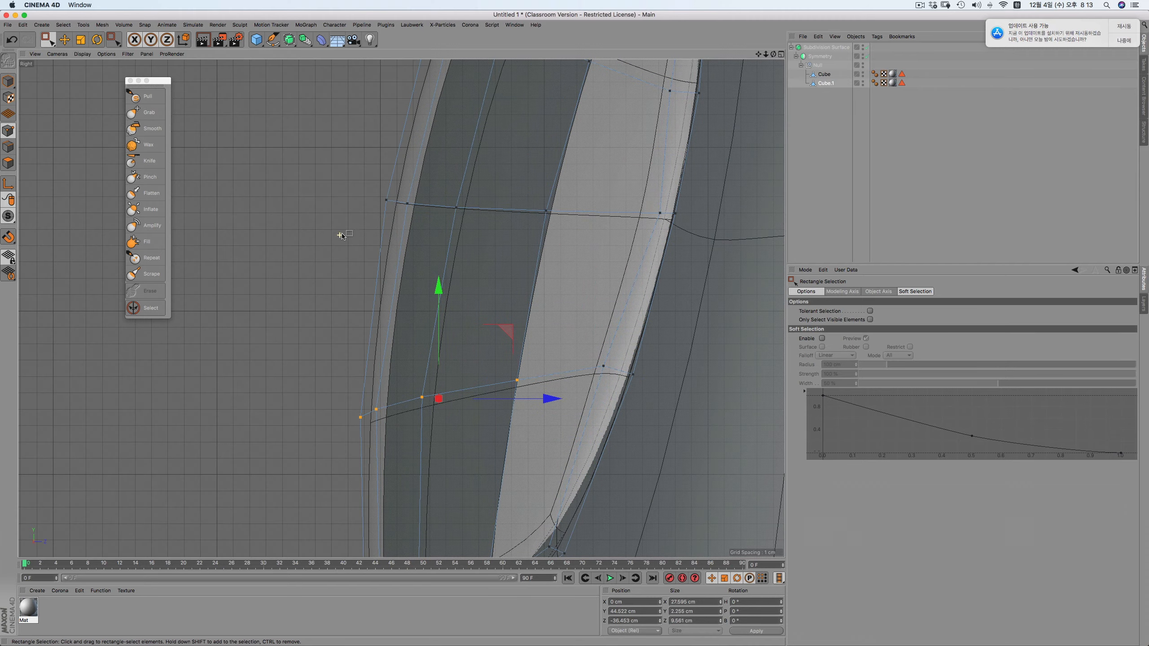
In the top view, move the centre points of the face's upper edge slightly back and shift the adjacent points back and outward
key(F4)
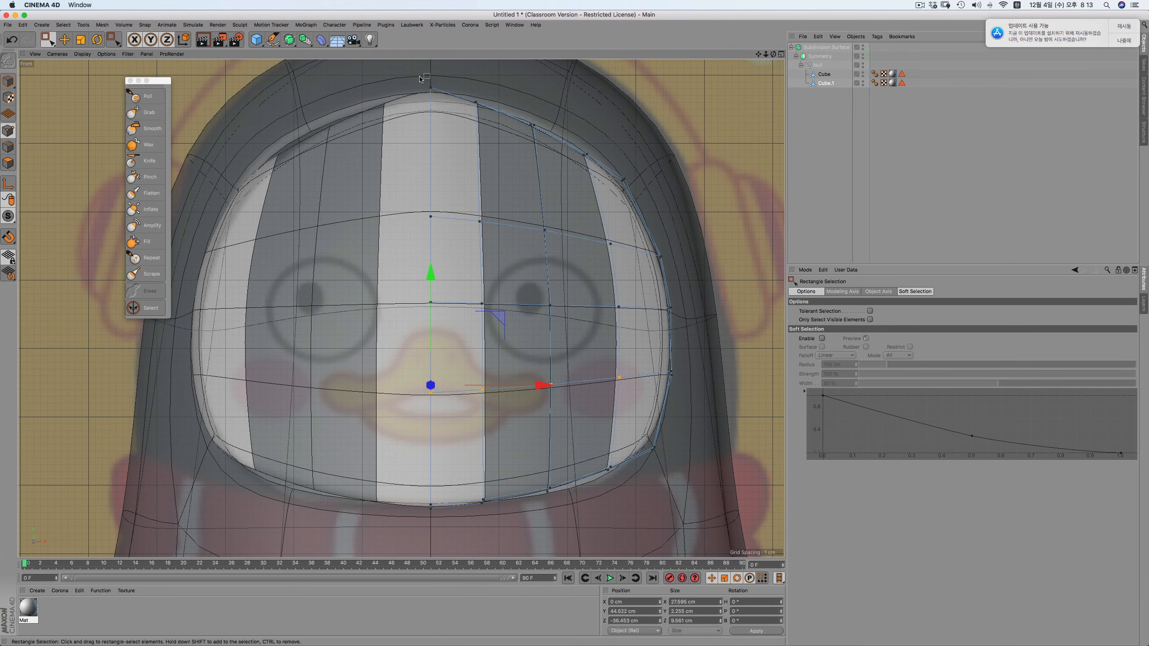
drag(420, 79, 498, 144)
key(F2)
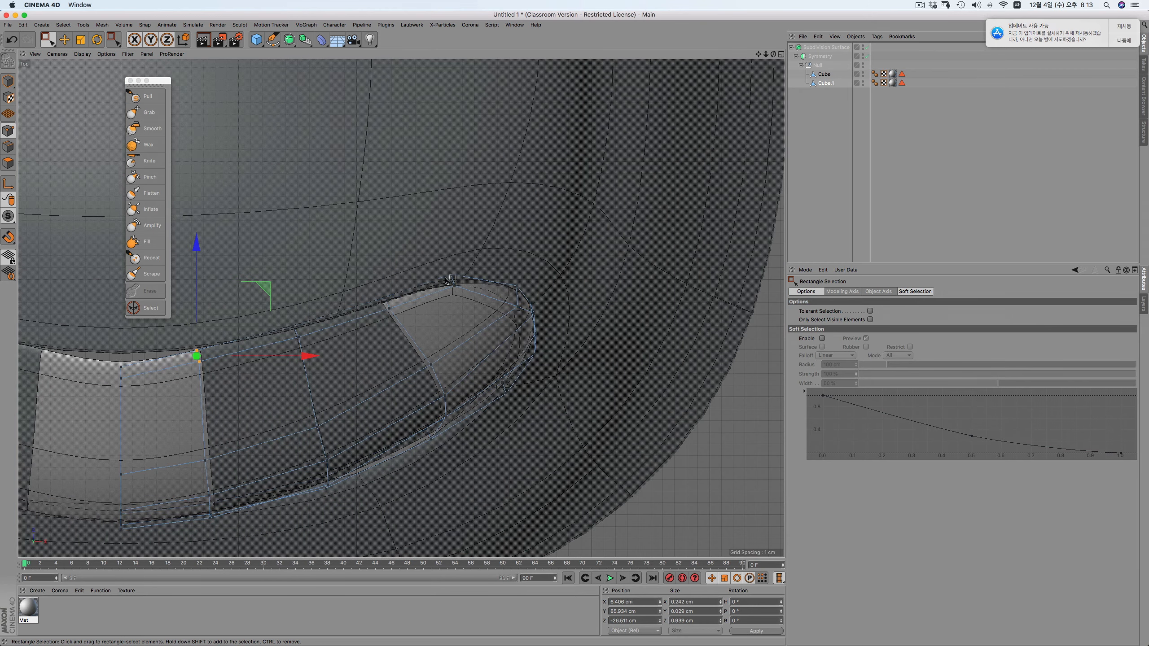
drag(98, 336, 128, 384)
drag(123, 261, 124, 245)
drag(184, 326, 233, 380)
drag(260, 295, 265, 291)
scroll(309, 354, down, 5)
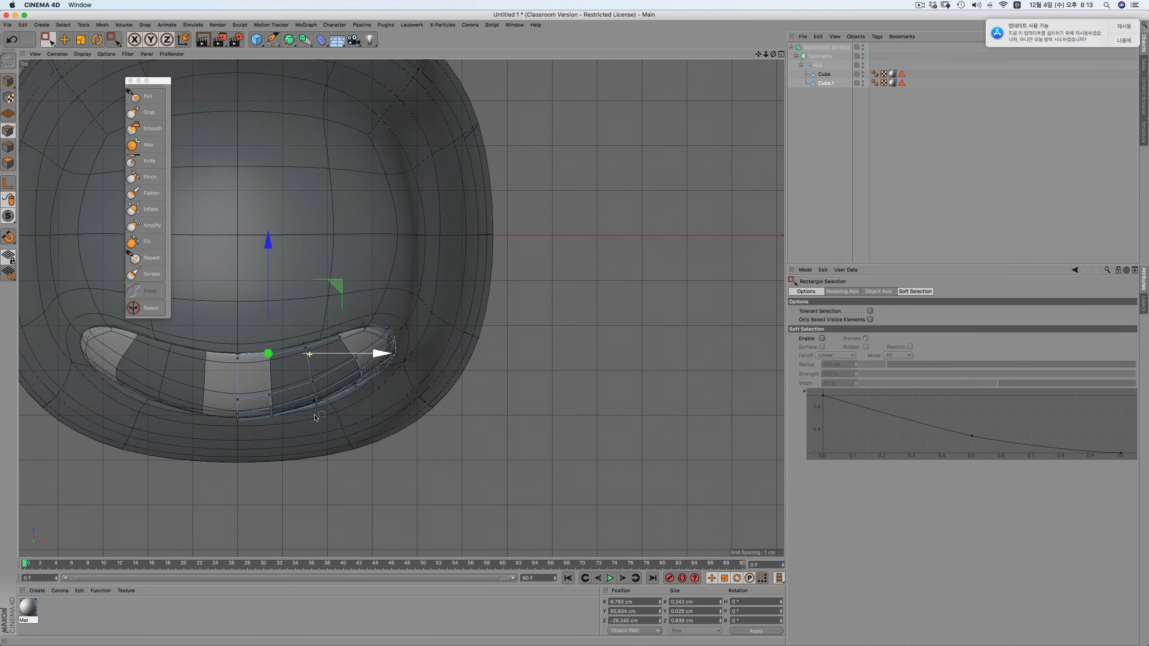
scroll(265, 419, down, 2)
scroll(267, 418, up, 5)
Select the lower points beside the face's bottom corner, lower them slightly in the front view and fine-tune their height in the side view
key(F4)
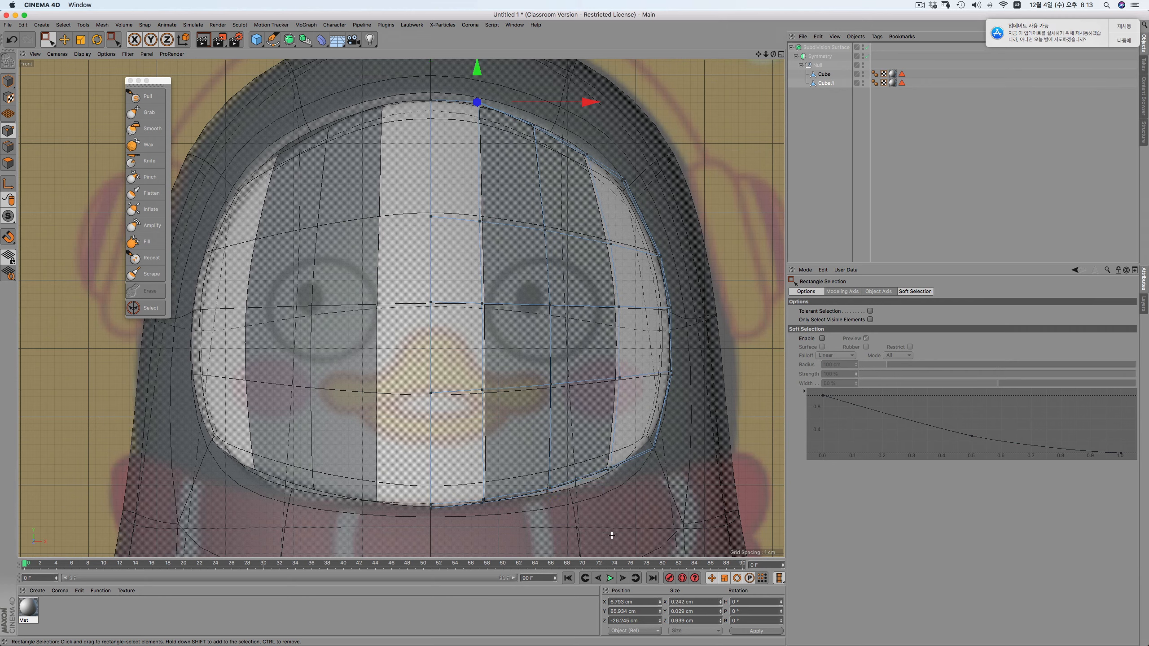
drag(611, 535, 533, 456)
drag(547, 413, 547, 418)
key(F3)
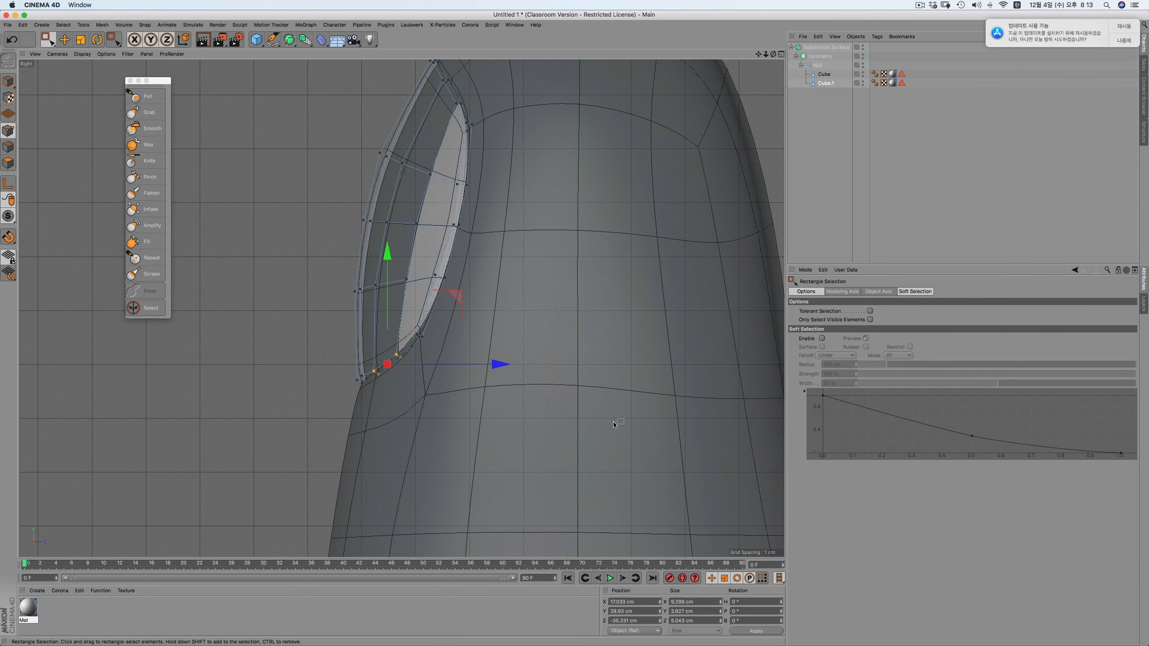
scroll(382, 375, up, 3)
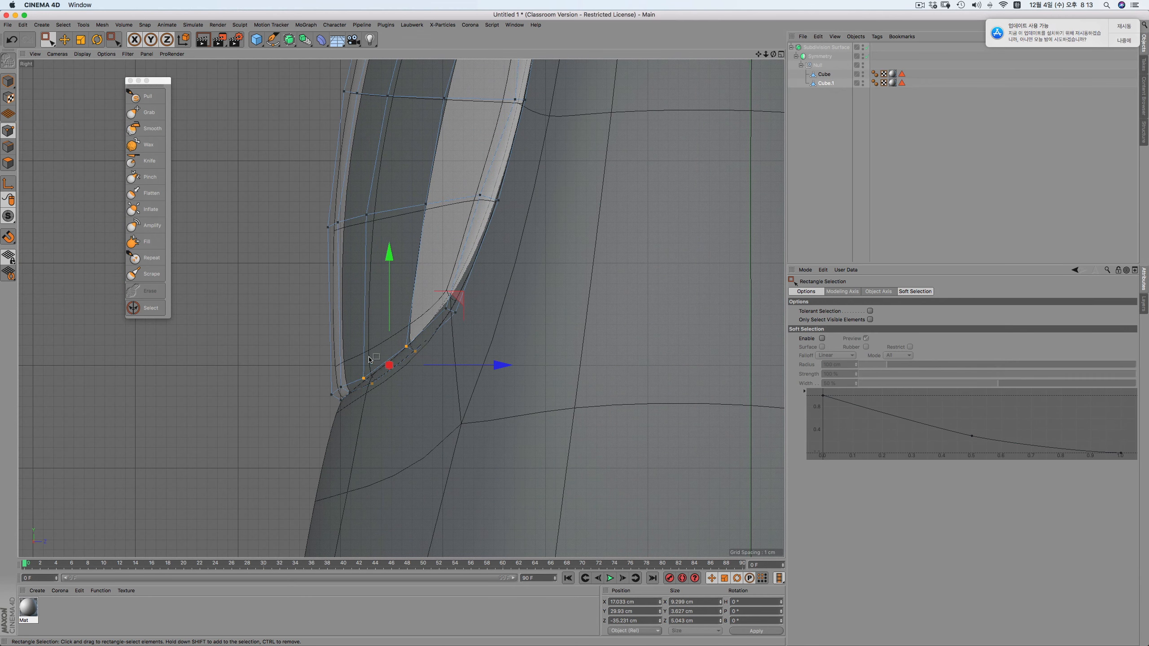
drag(392, 266, 392, 261)
click(372, 377)
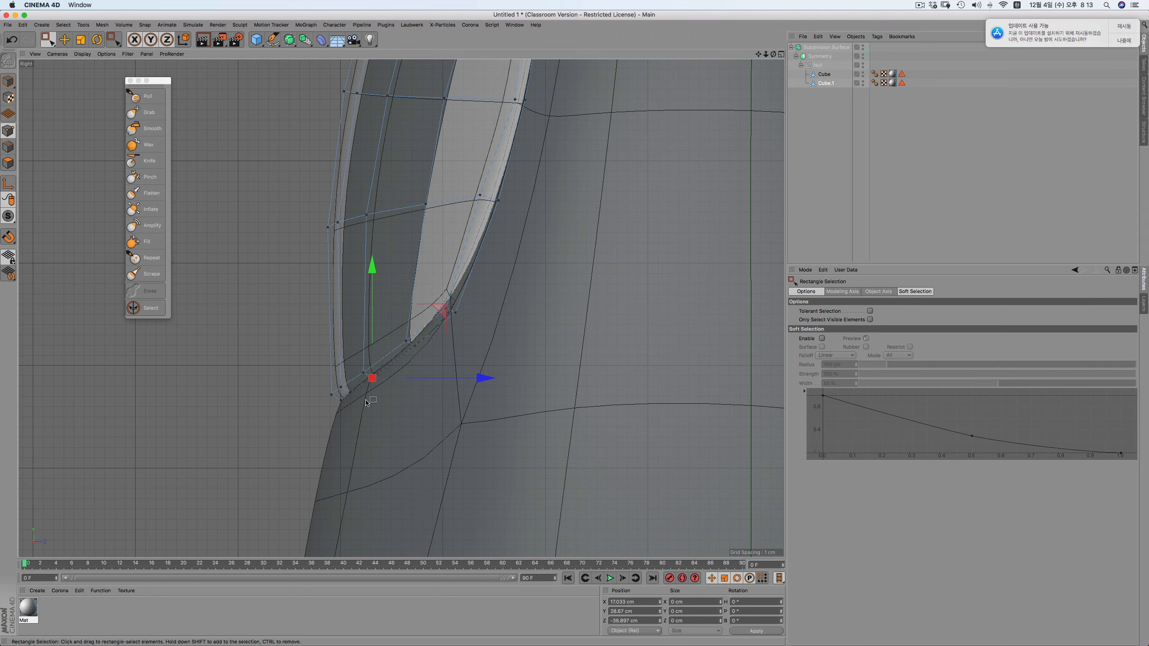
Select the face's rear outline edge loop and move it slightly back into the head in the side view
click(8, 147)
click(64, 39)
double_click(438, 333)
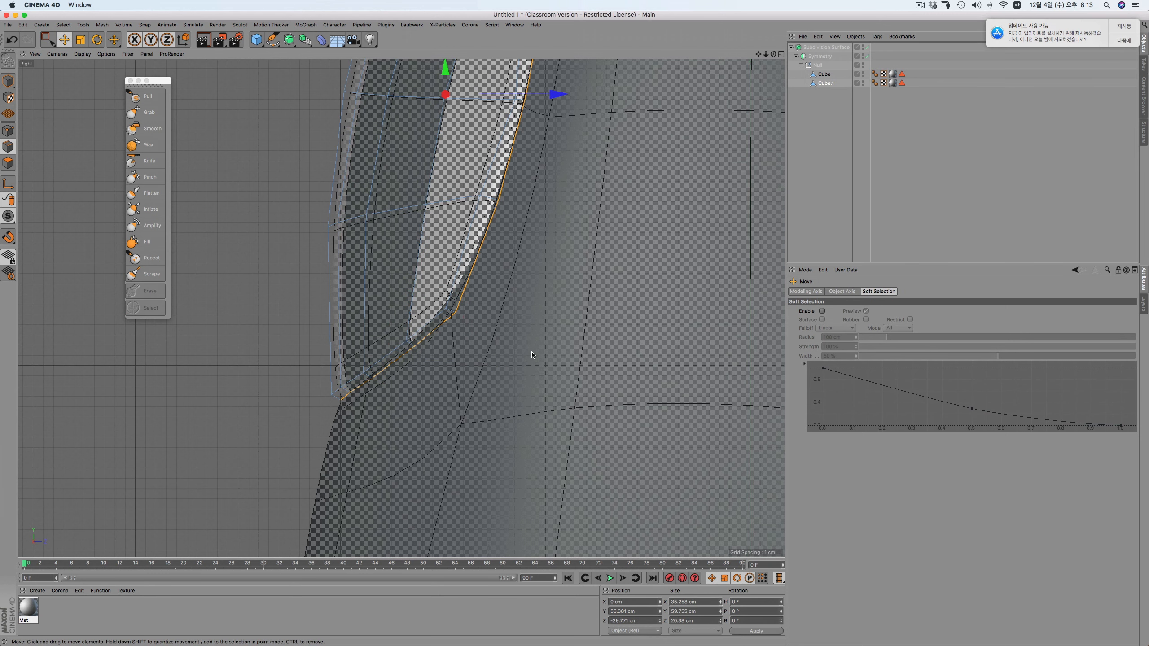
drag(556, 95, 573, 103)
drag(765, 54, 792, 56)
key(F1)
Delete Cube.1's polygon selection tag and clear the selection restriction of its material so it covers the whole face
click(891, 89)
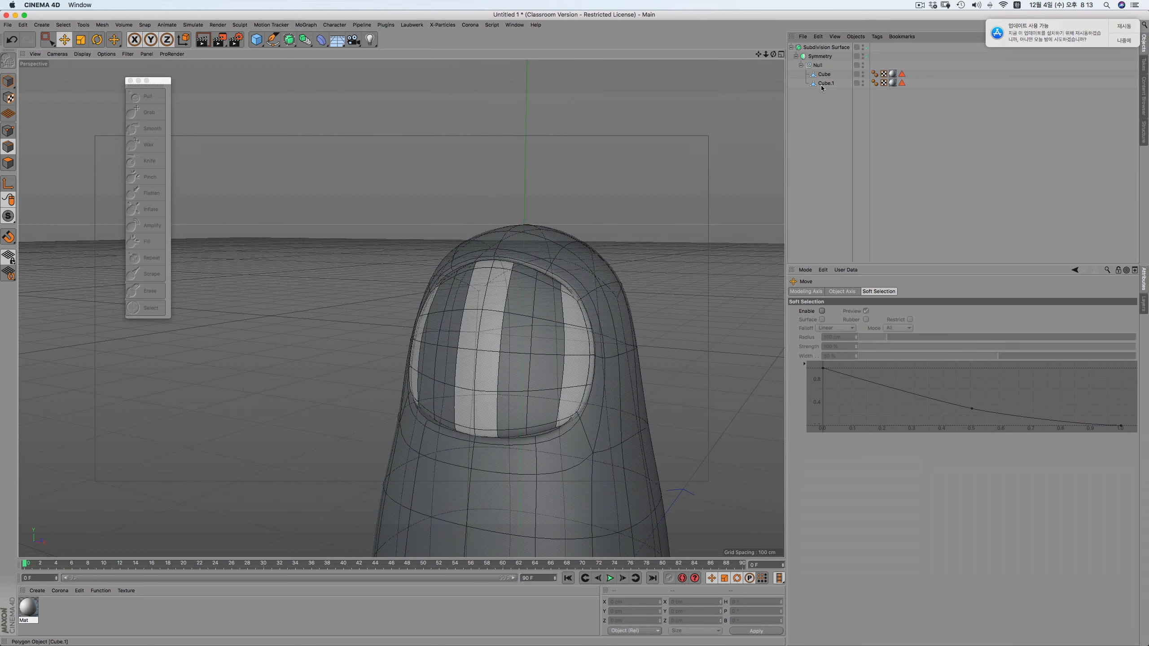
click(821, 86)
click(902, 83)
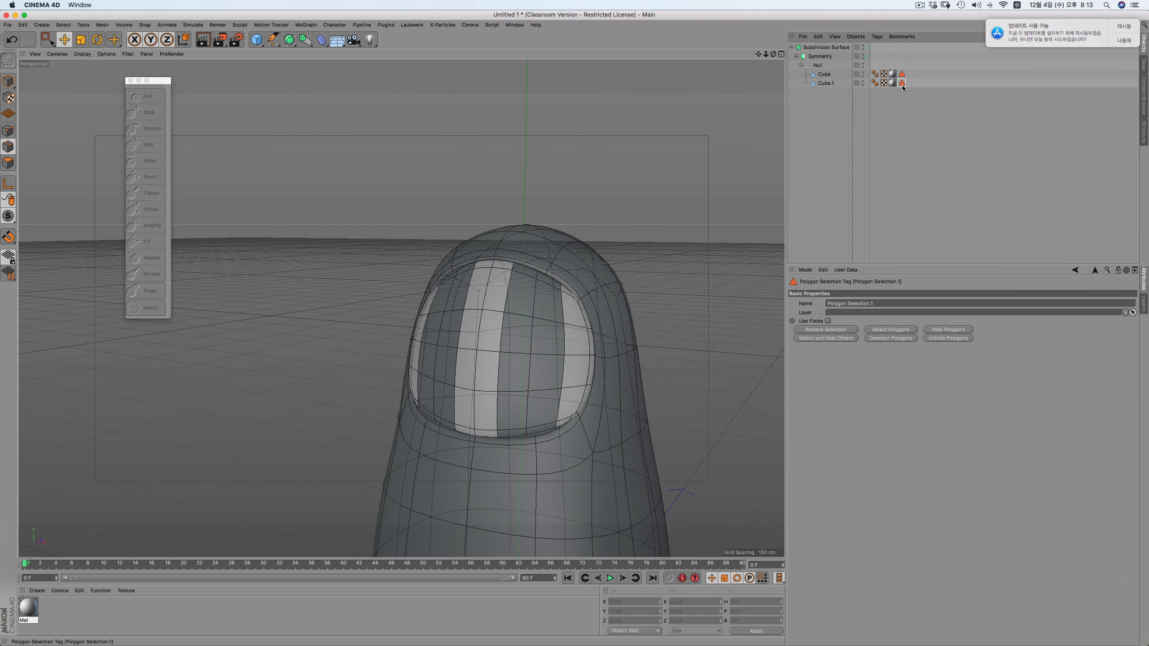
key(Delete)
click(895, 85)
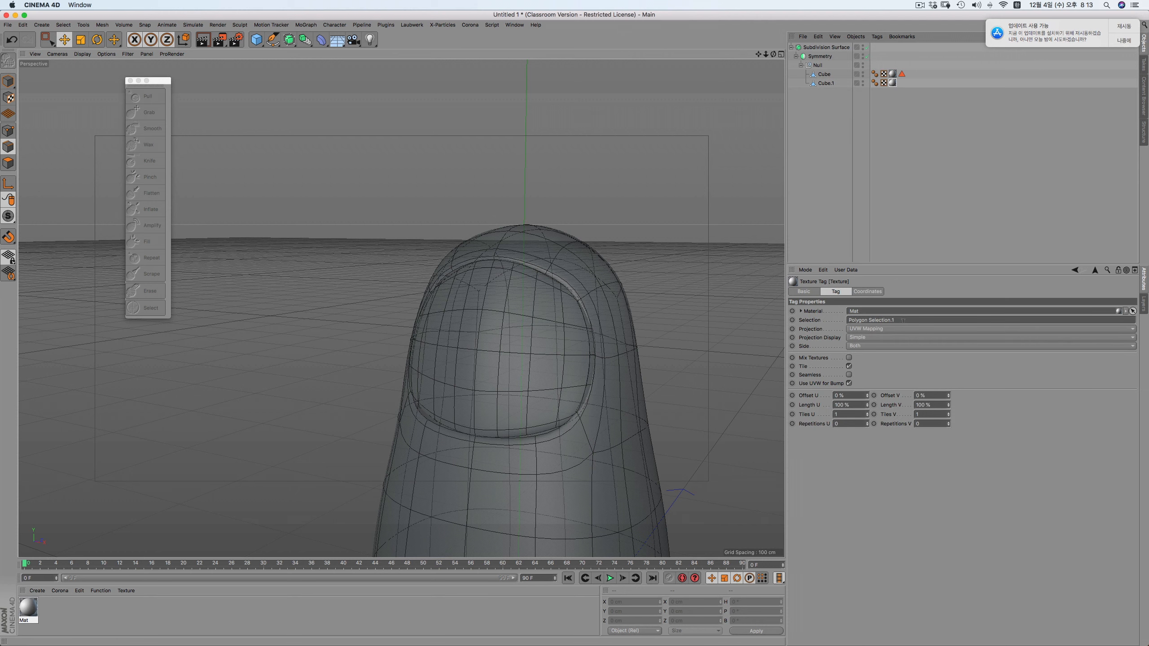
drag(897, 321, 741, 335)
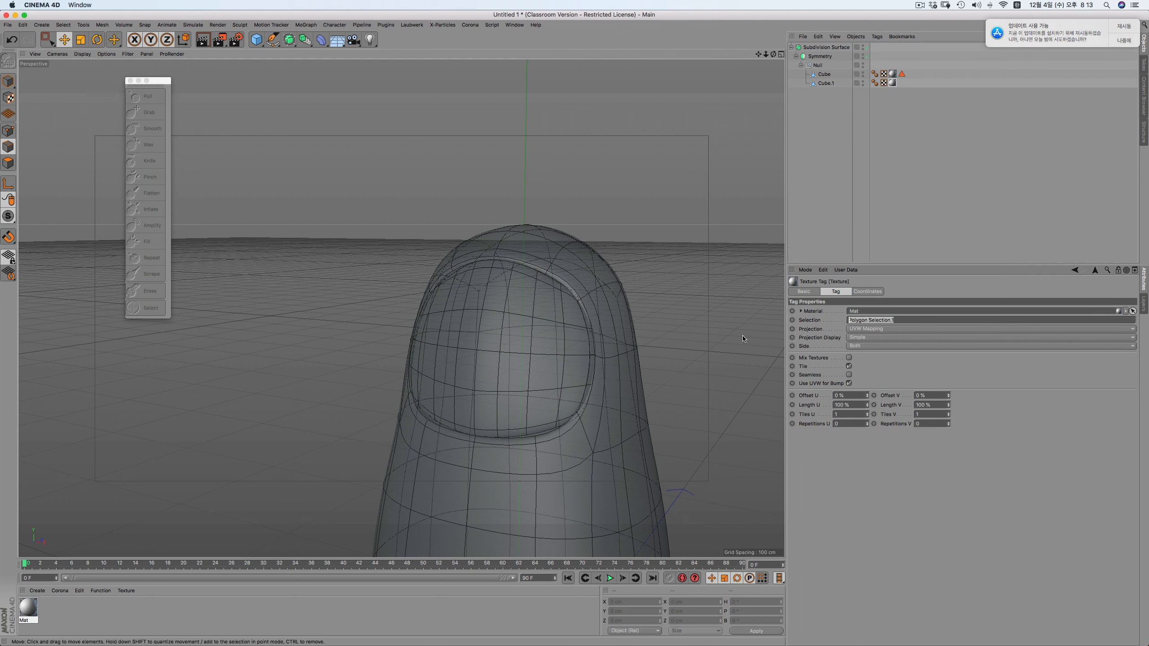
key(BackSpace)
Adjust the points along Cube.1's upper edge in the front view, moving the second one from the centre slightly outward
click(840, 76)
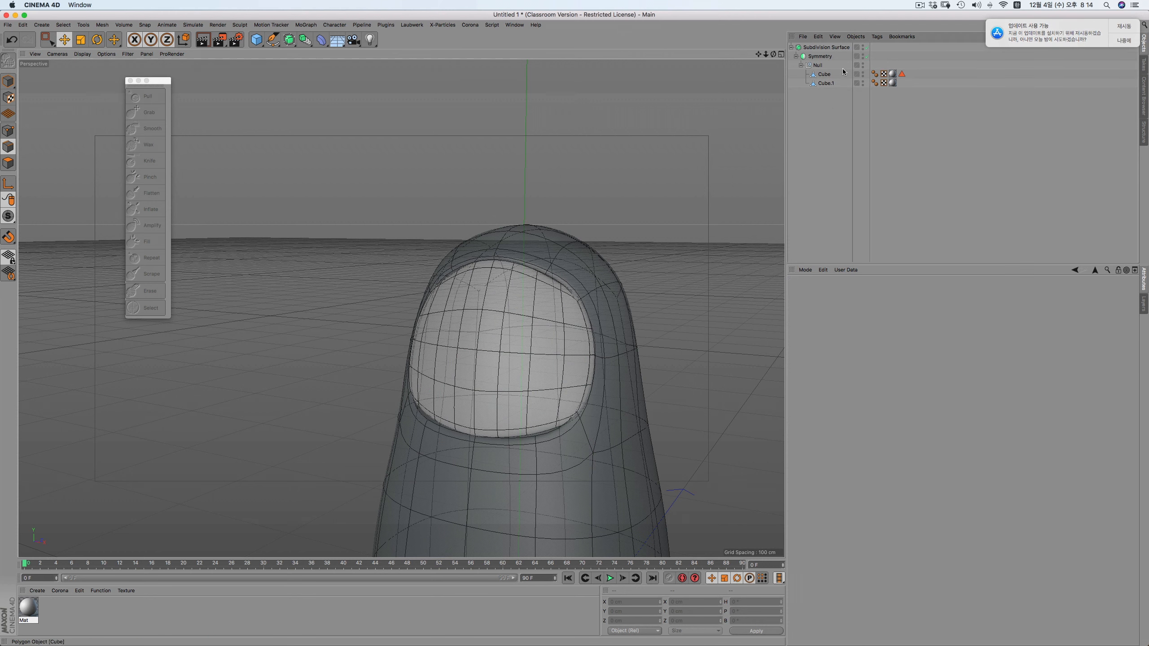
click(831, 86)
key(F3)
key(F4)
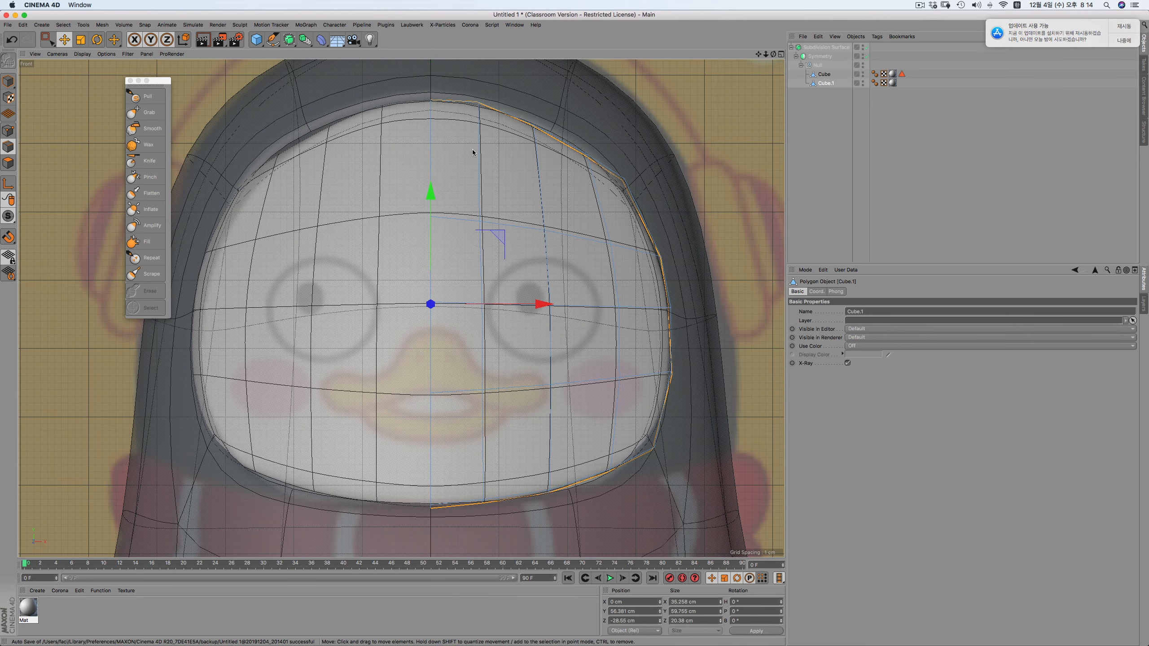
click(8, 131)
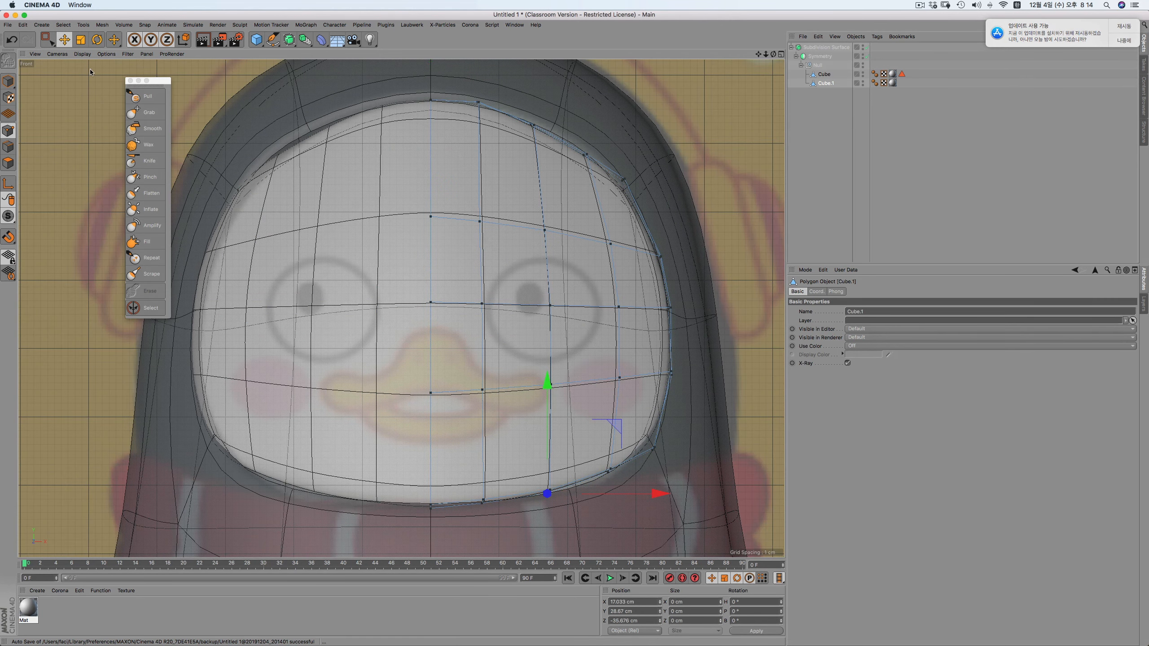
click(47, 40)
click(82, 70)
drag(454, 87, 504, 128)
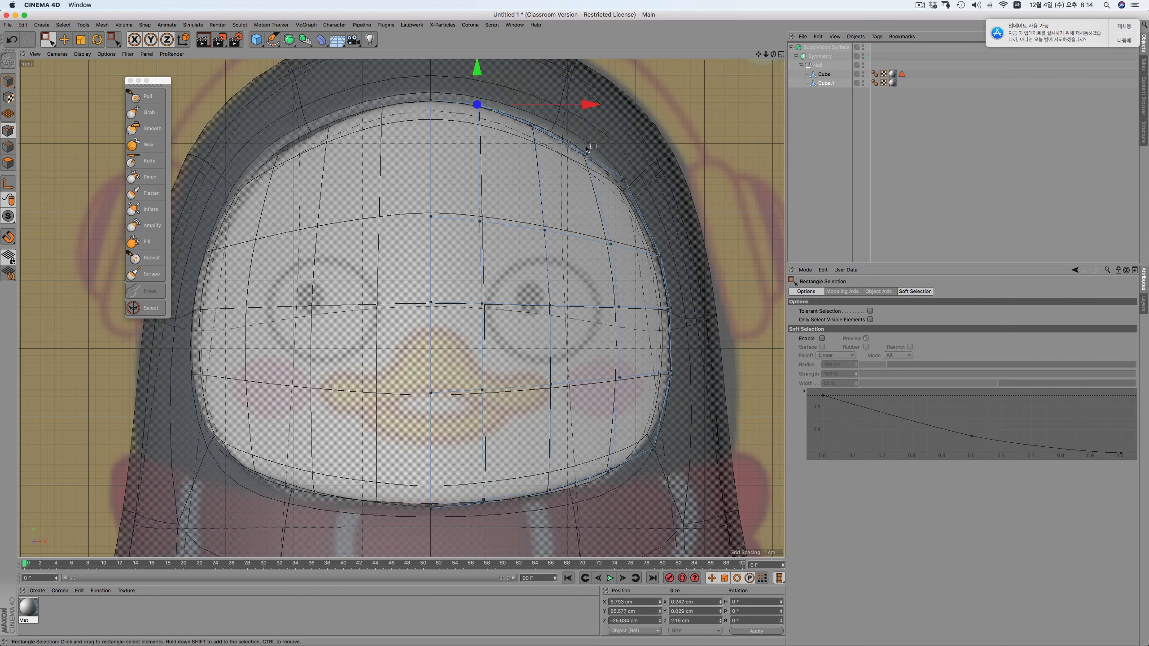
drag(576, 147, 589, 159)
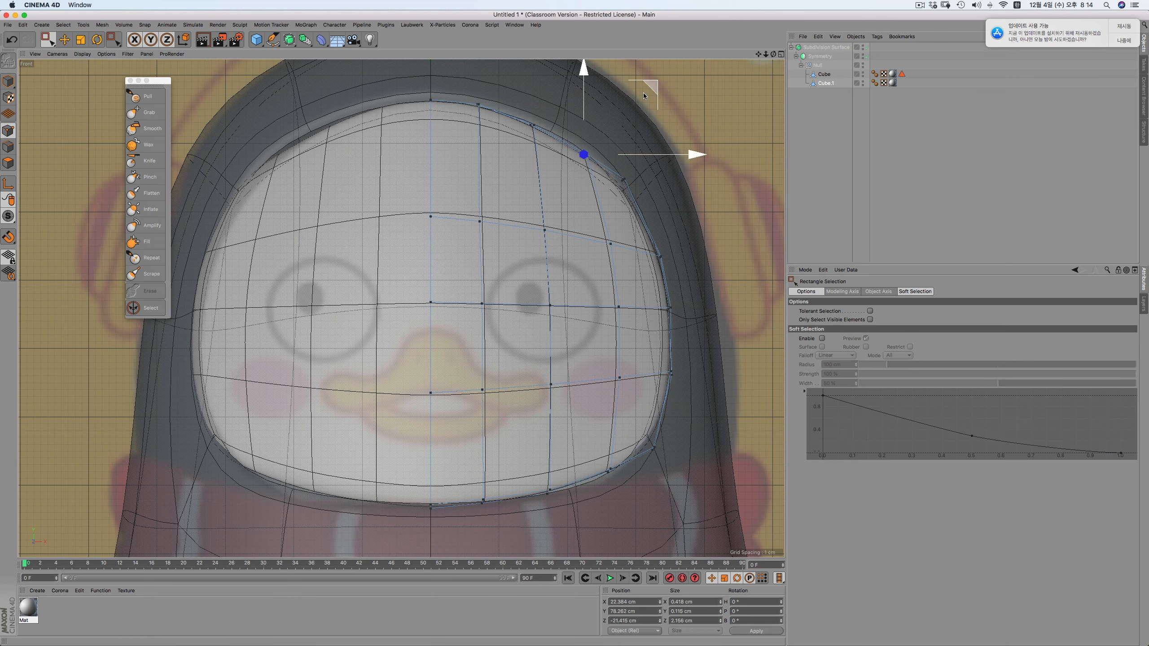
drag(565, 98, 520, 143)
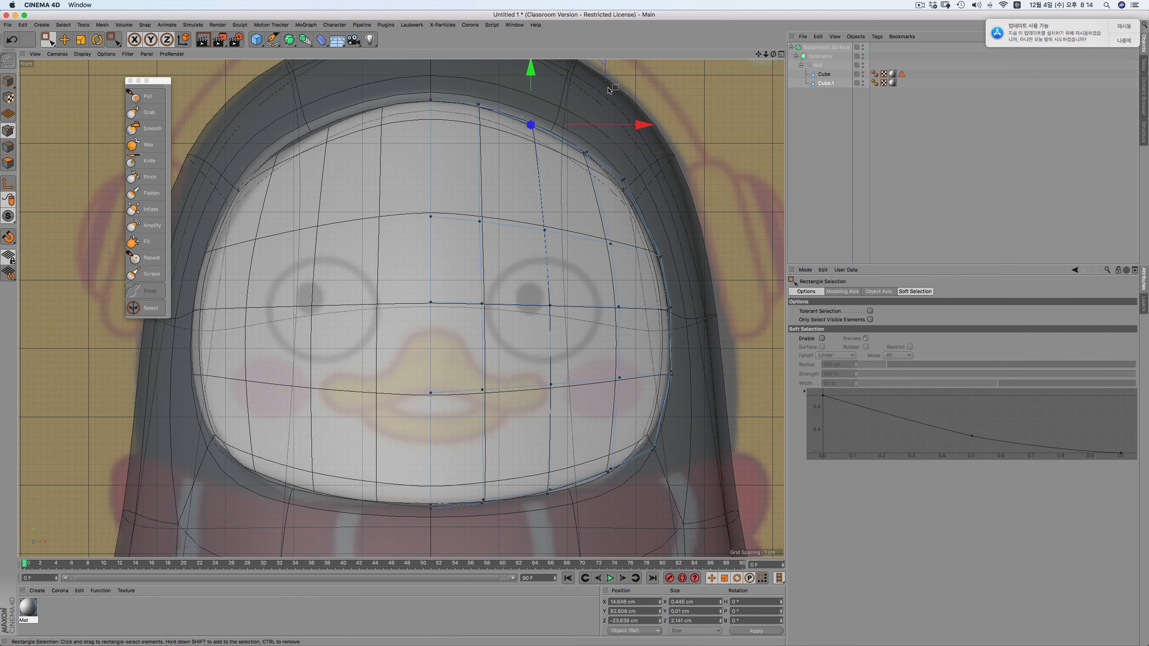
drag(602, 63, 613, 63)
Raise the inner points of the face's upper horizontal row slightly to follow the curve of the top edge
drag(471, 206, 612, 253)
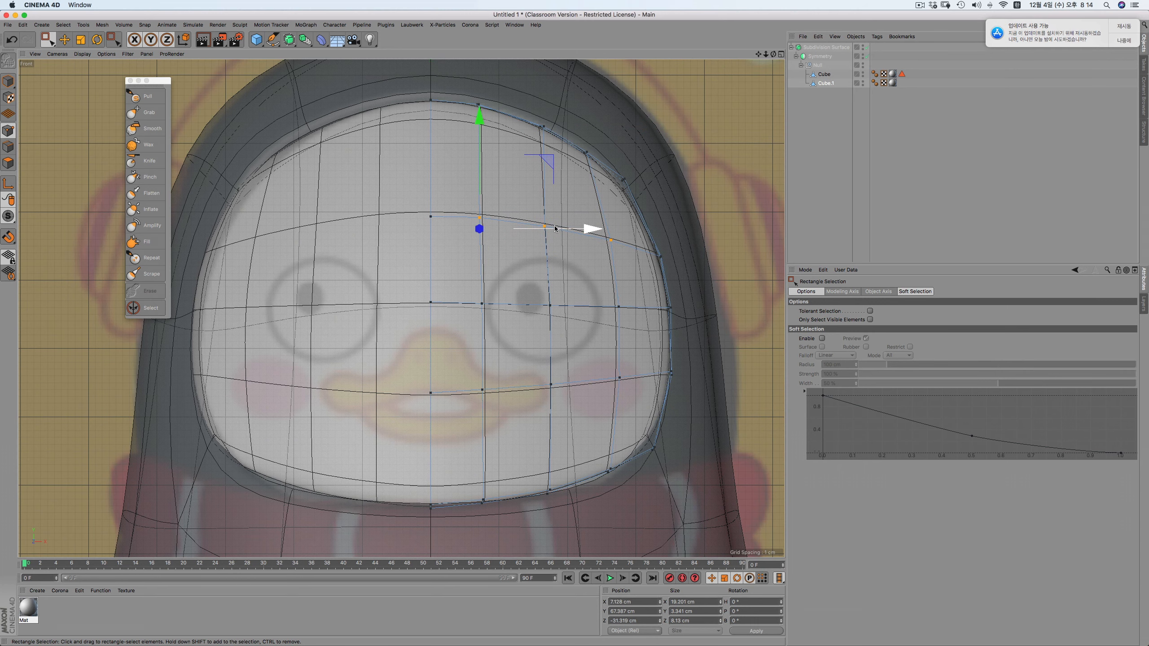
drag(520, 195, 632, 244)
drag(544, 136, 544, 134)
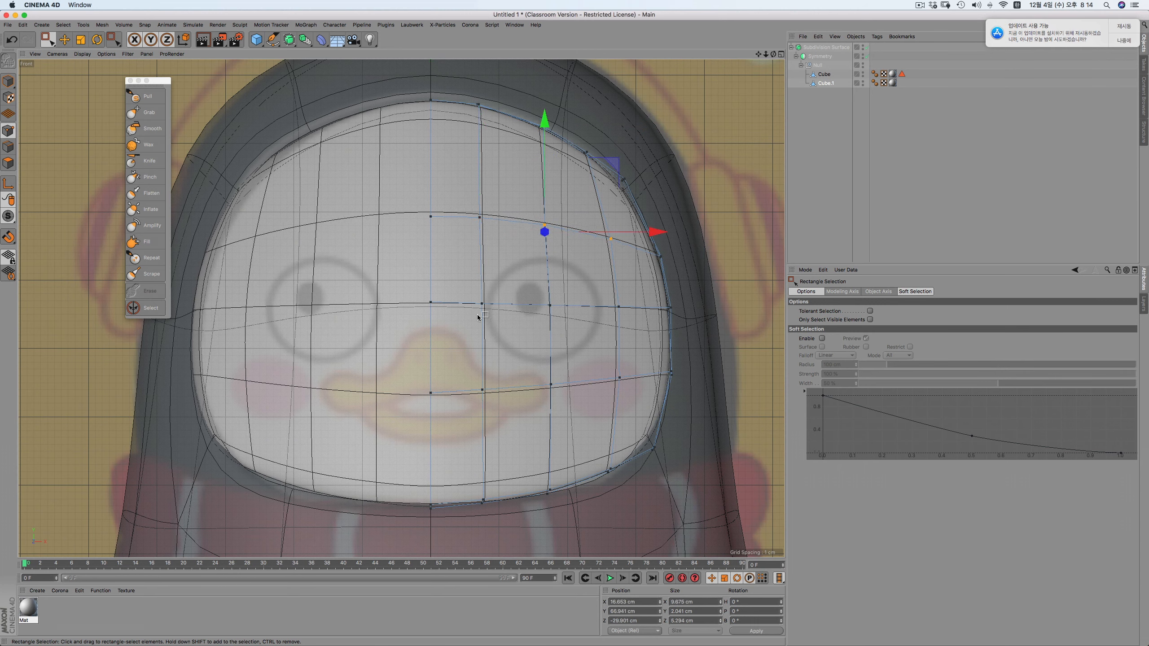
Reposition the face's upper corner points and move the outer two points of the upper row slightly inward and up
click(580, 151)
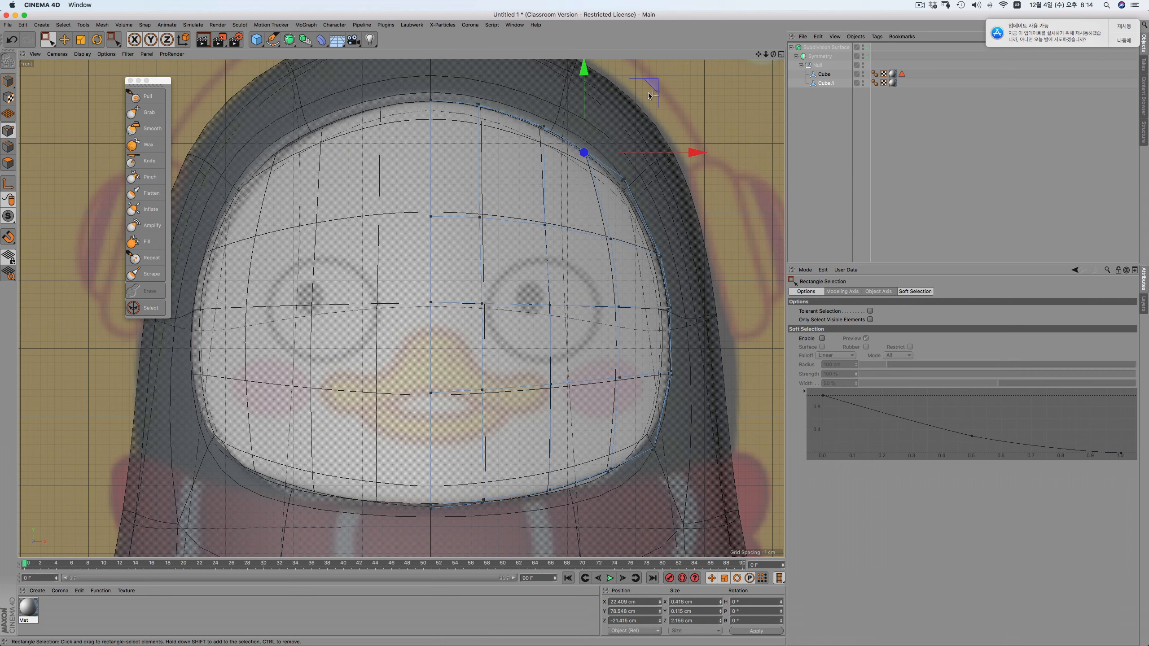
drag(649, 93, 687, 117)
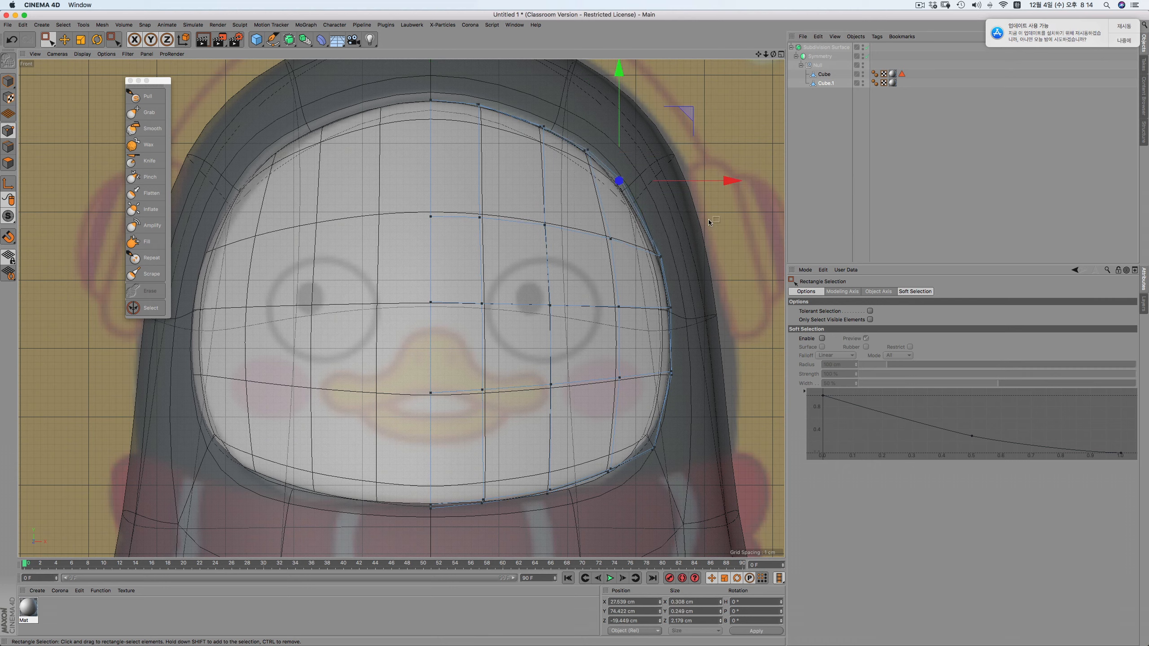
drag(681, 244, 632, 285)
drag(562, 221, 678, 266)
drag(682, 179, 680, 177)
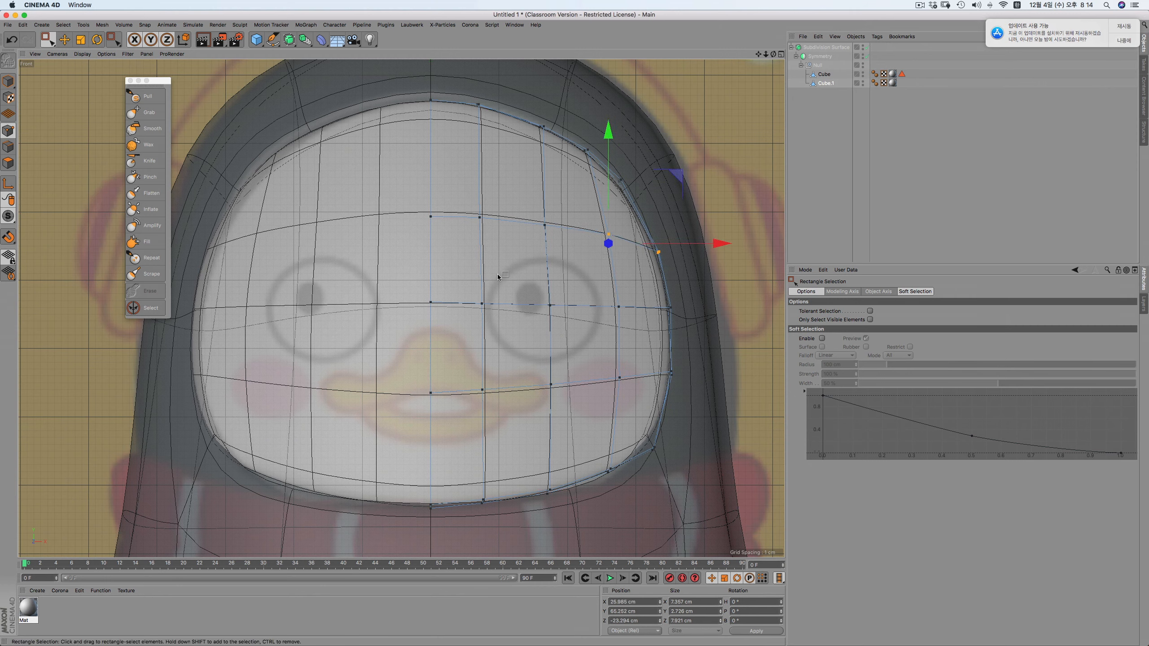
click(548, 294)
Render the perspective view and examine the reshaped face up close
key(F1)
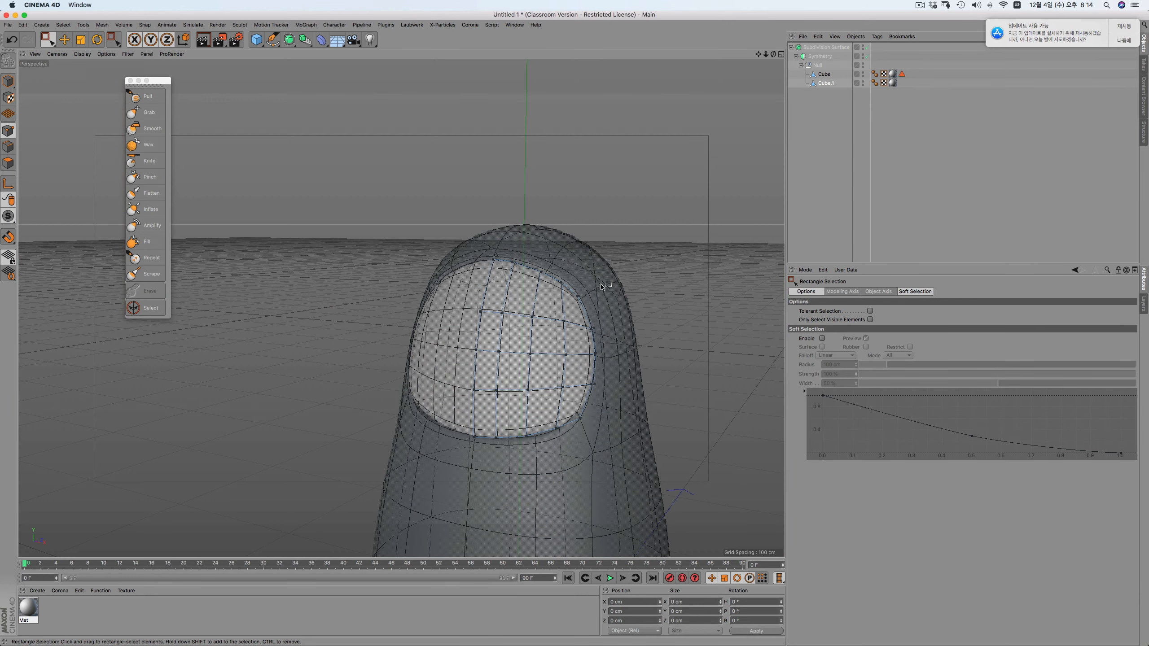
key(super+r)
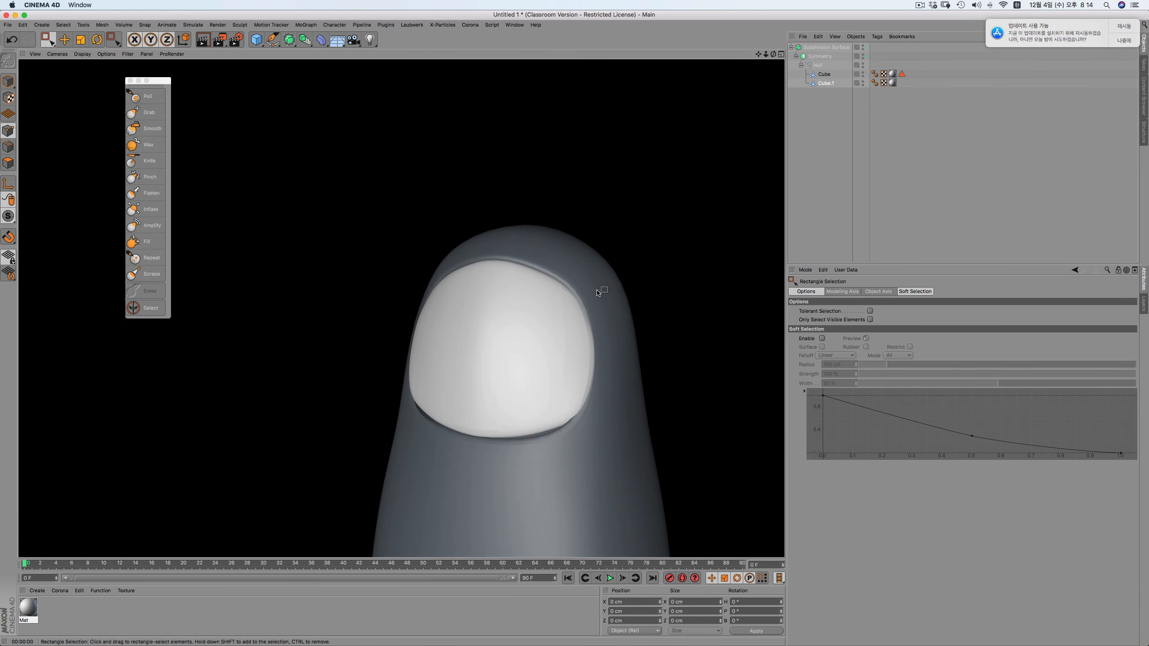
scroll(541, 378, up, 5)
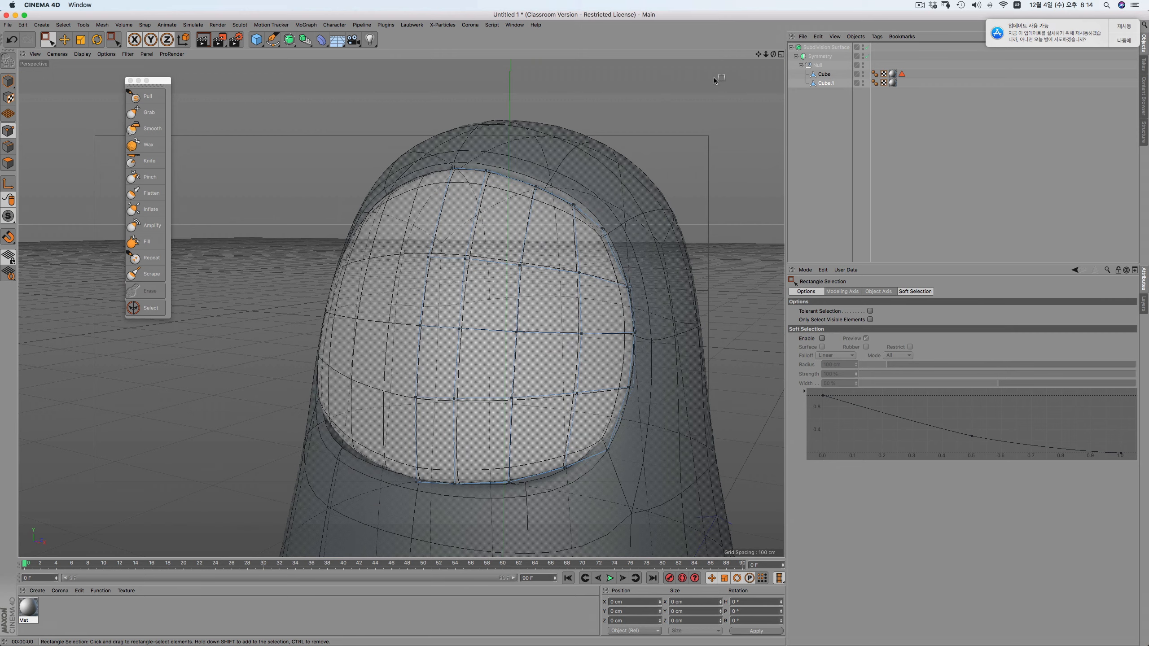
drag(758, 54, 753, 69)
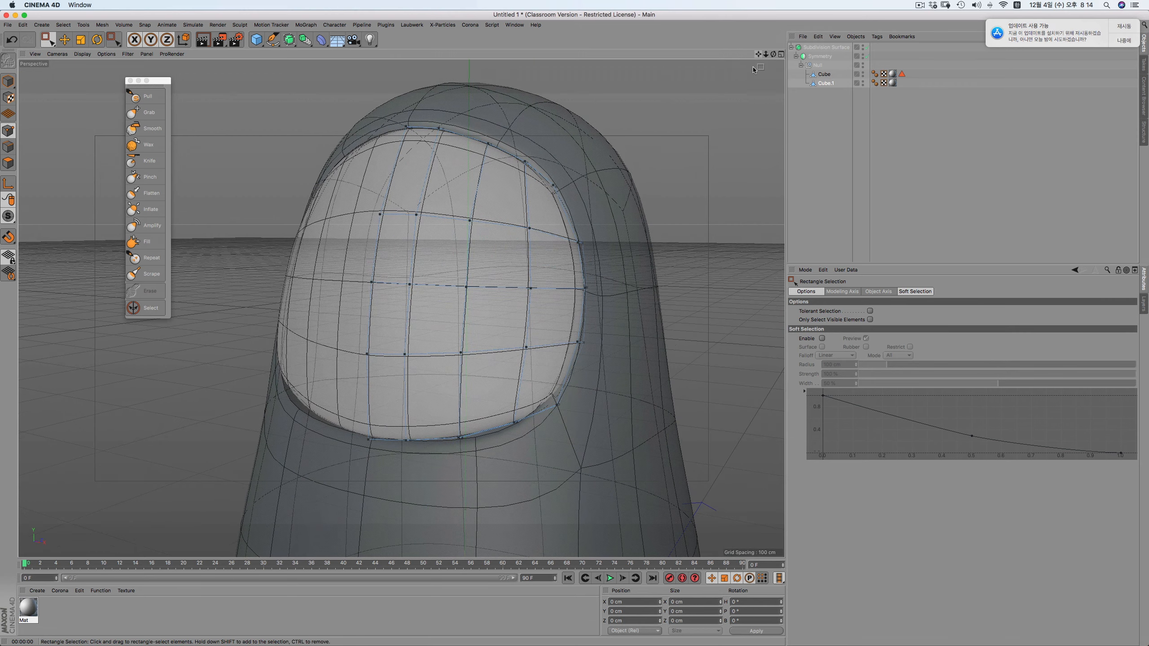
scroll(401, 308, up, 6)
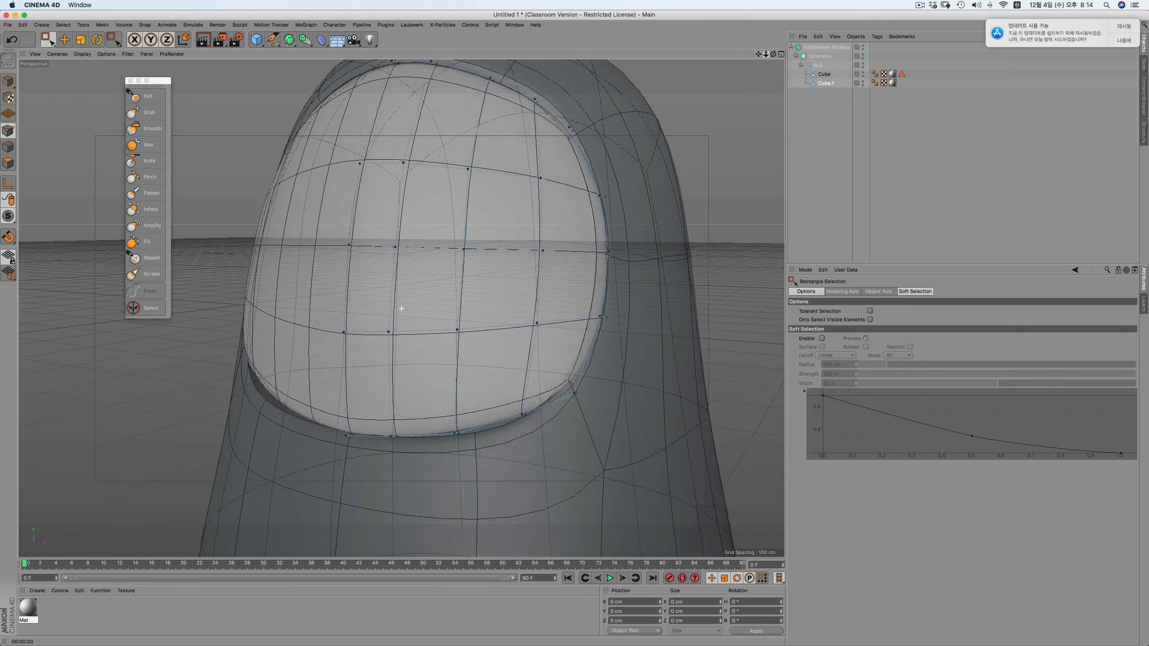
scroll(402, 308, down, 2)
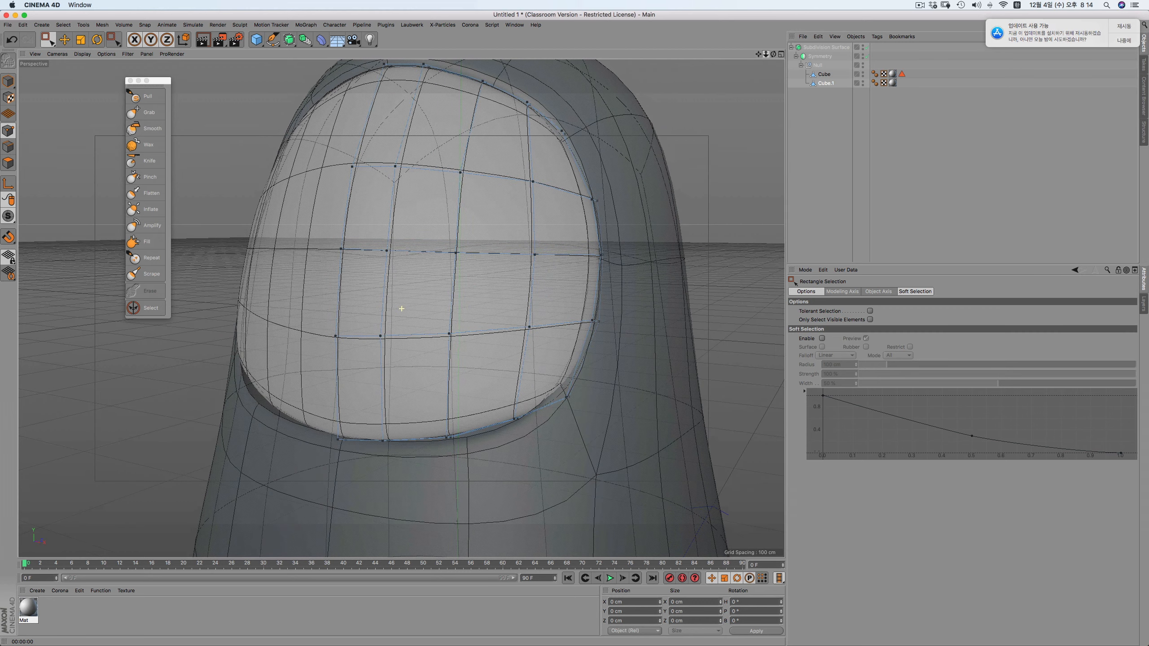
drag(765, 54, 741, 169)
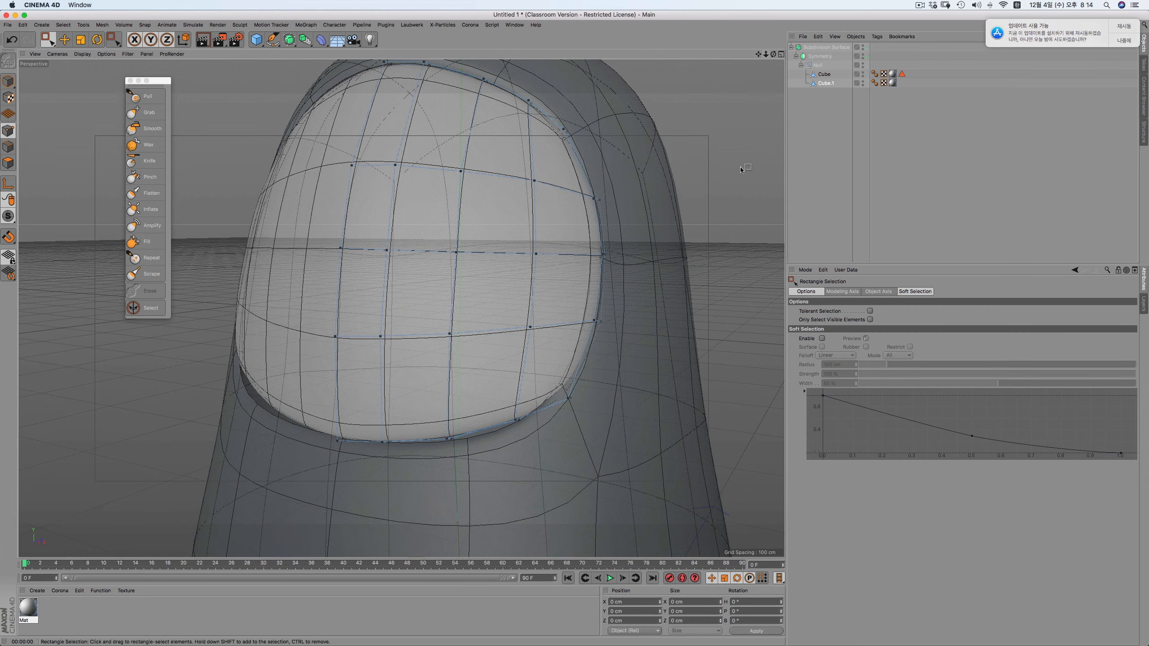
Clear Cube.1's polygon selection in the front view and set the background picture's transparency to 82 %
click(823, 74)
click(823, 83)
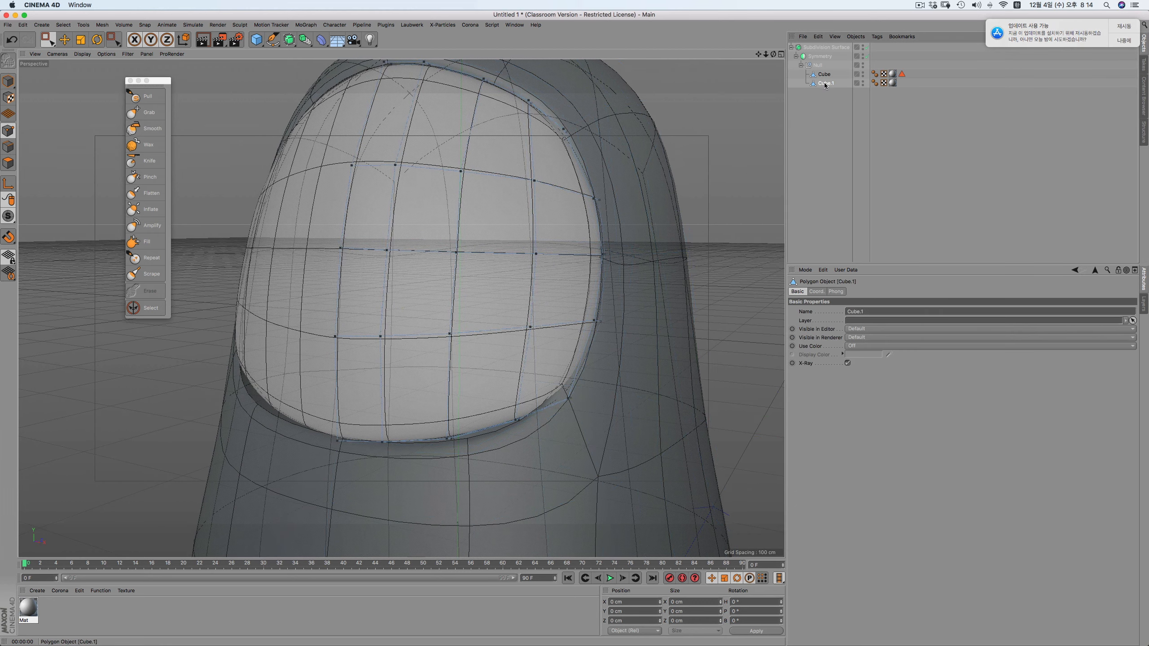
key(F4)
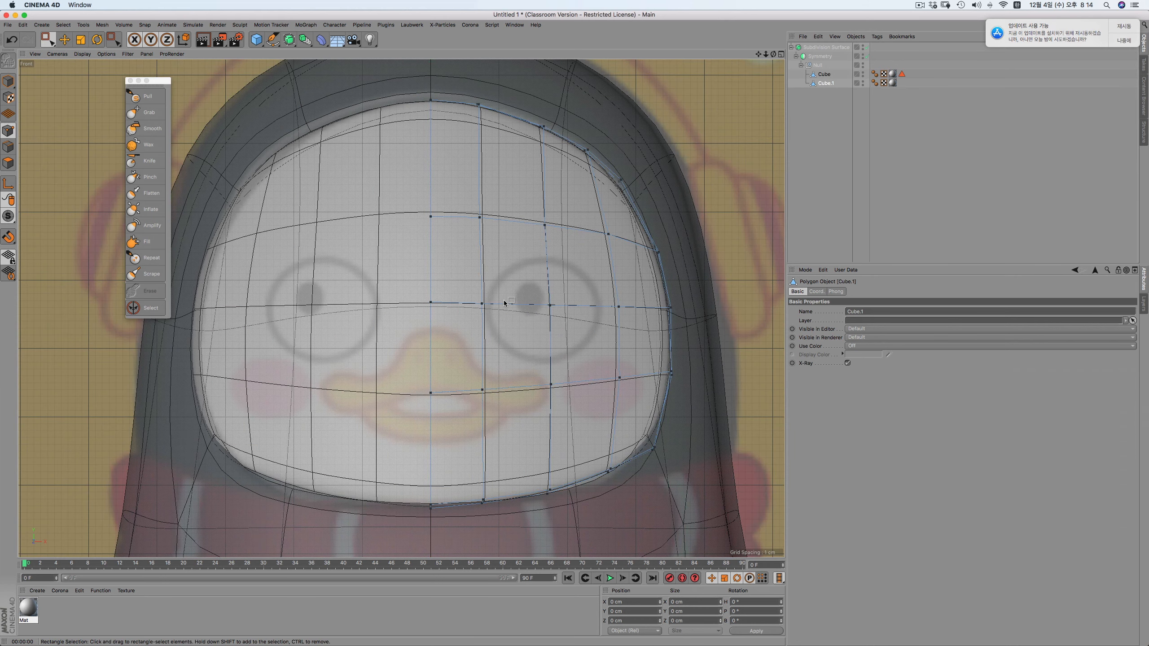
click(8, 163)
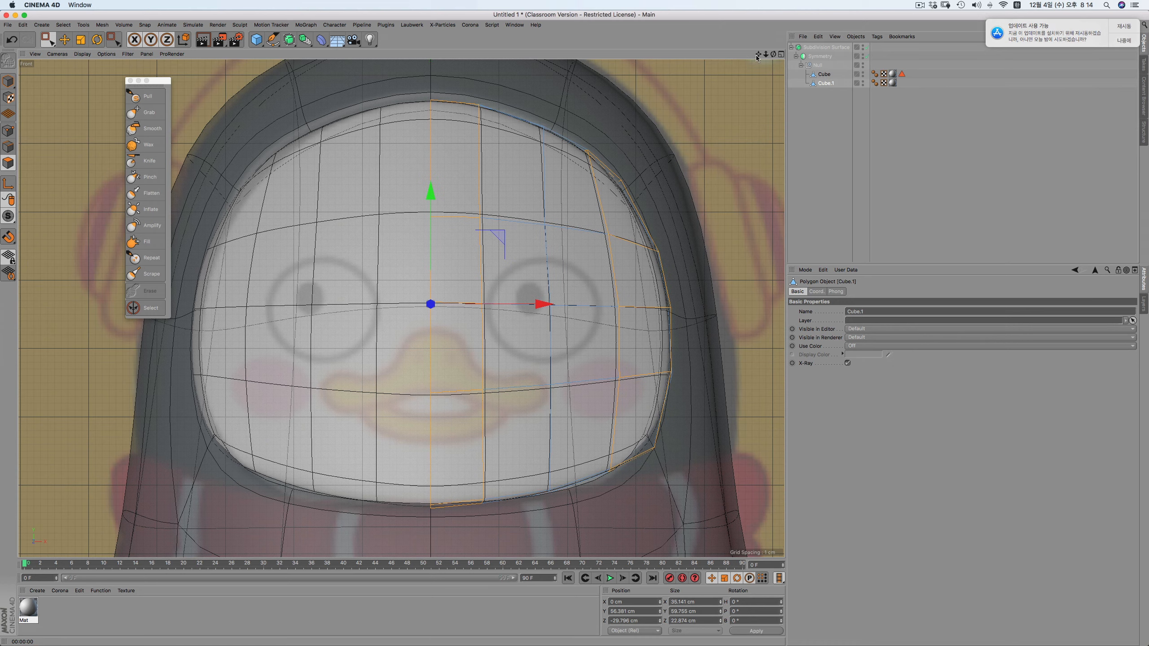
drag(758, 53, 693, 52)
click(738, 128)
key(shift+v)
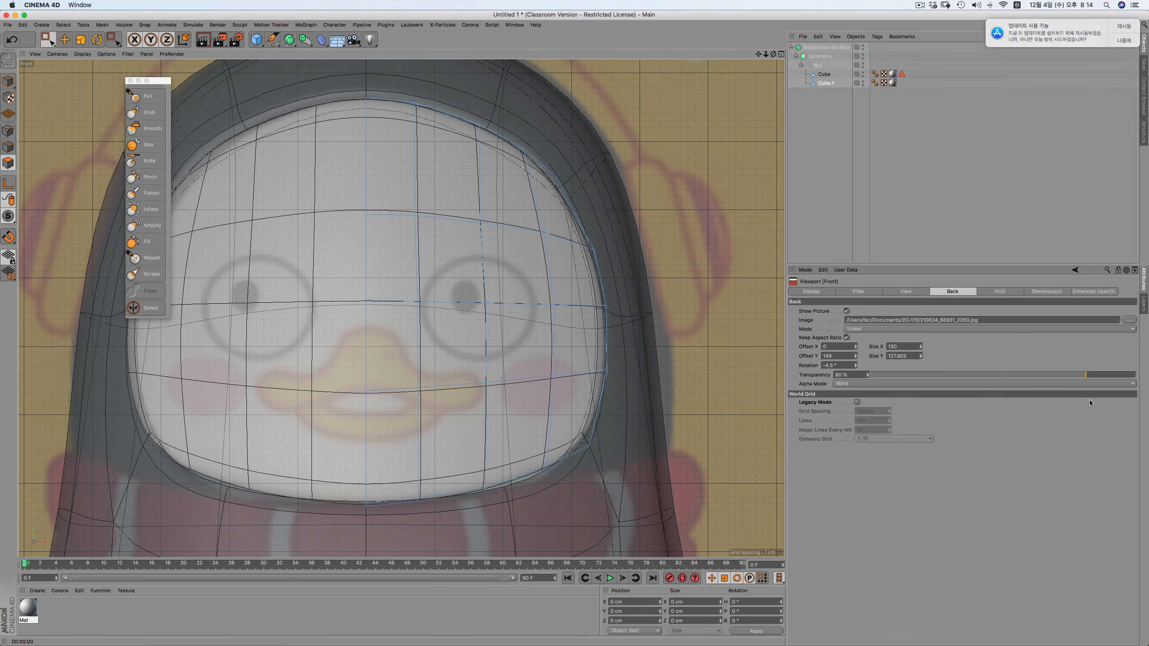
drag(1103, 378, 1092, 376)
Return to point editing on Cube.1 and select the upper-row point above the eye on the editable half
click(829, 183)
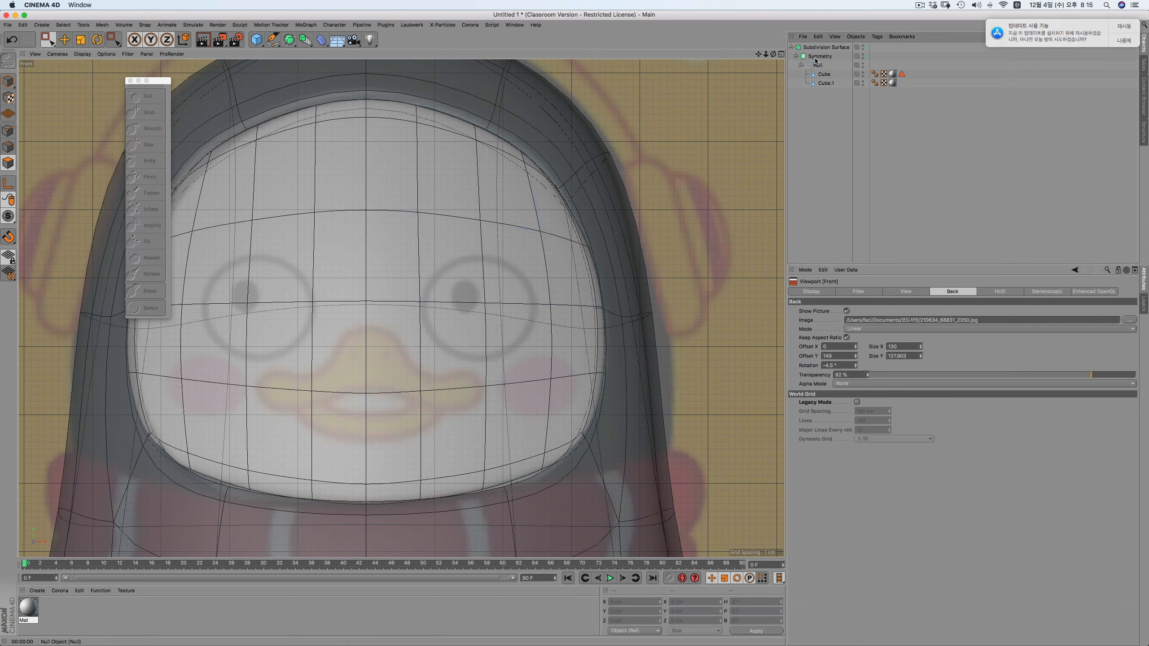
click(825, 84)
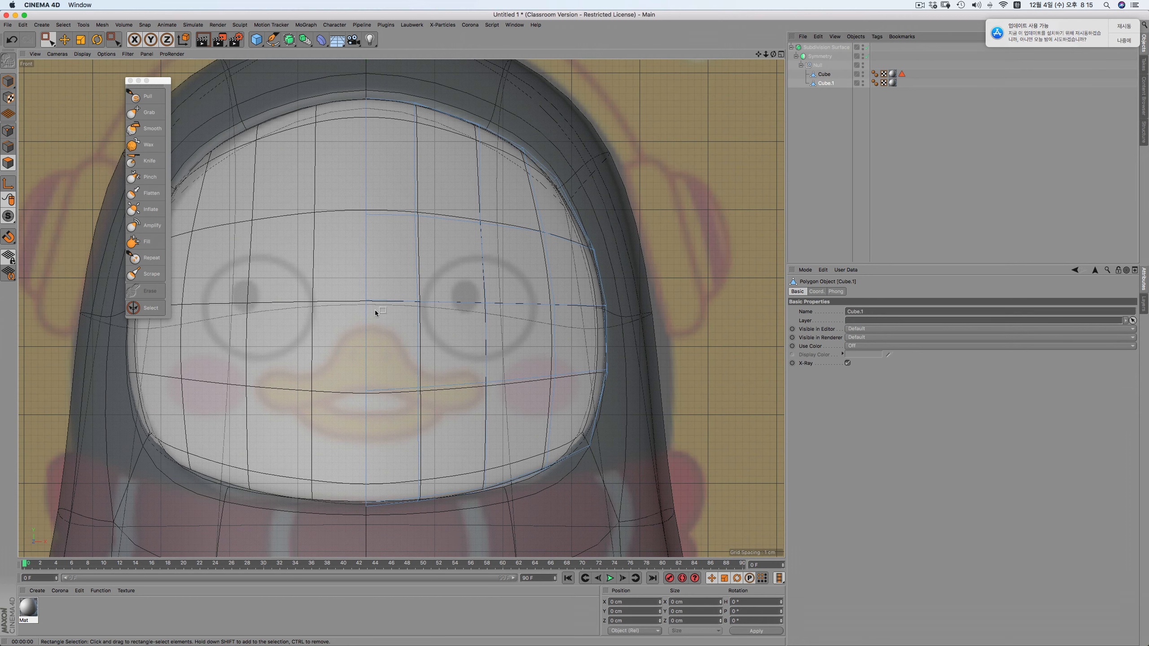
click(8, 131)
drag(488, 239, 459, 217)
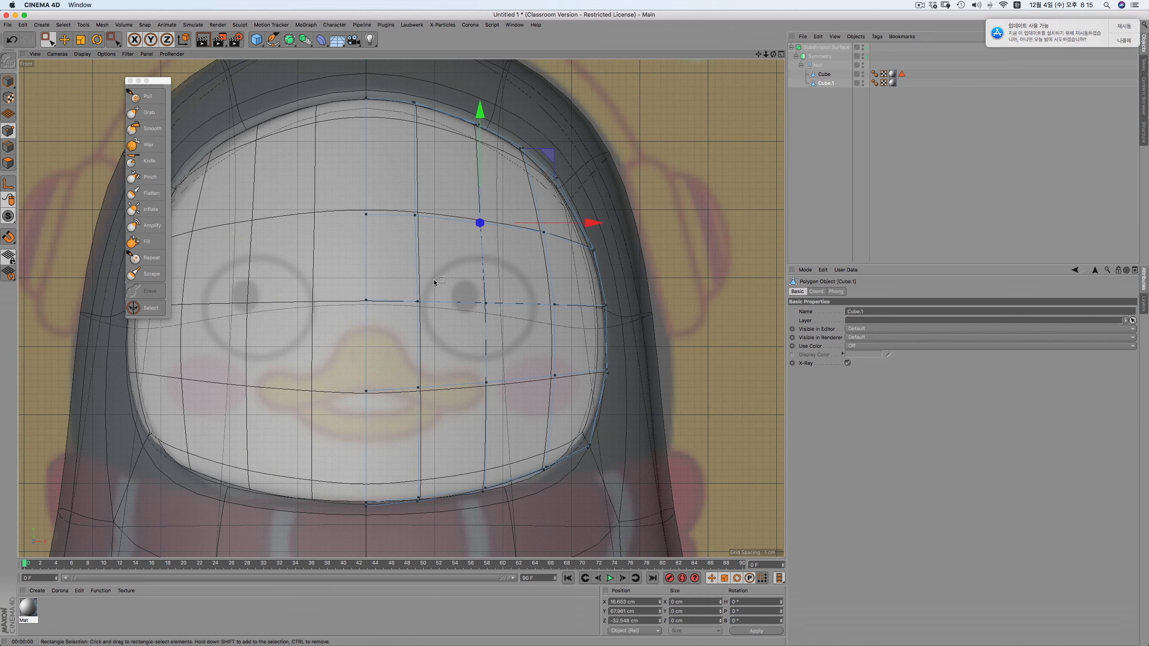
Slide the selected face mesh points around the right-hand eye along their edges to better frame the eye in the reference
shift+drag(413, 262, 577, 321)
shift+drag(498, 348, 480, 396)
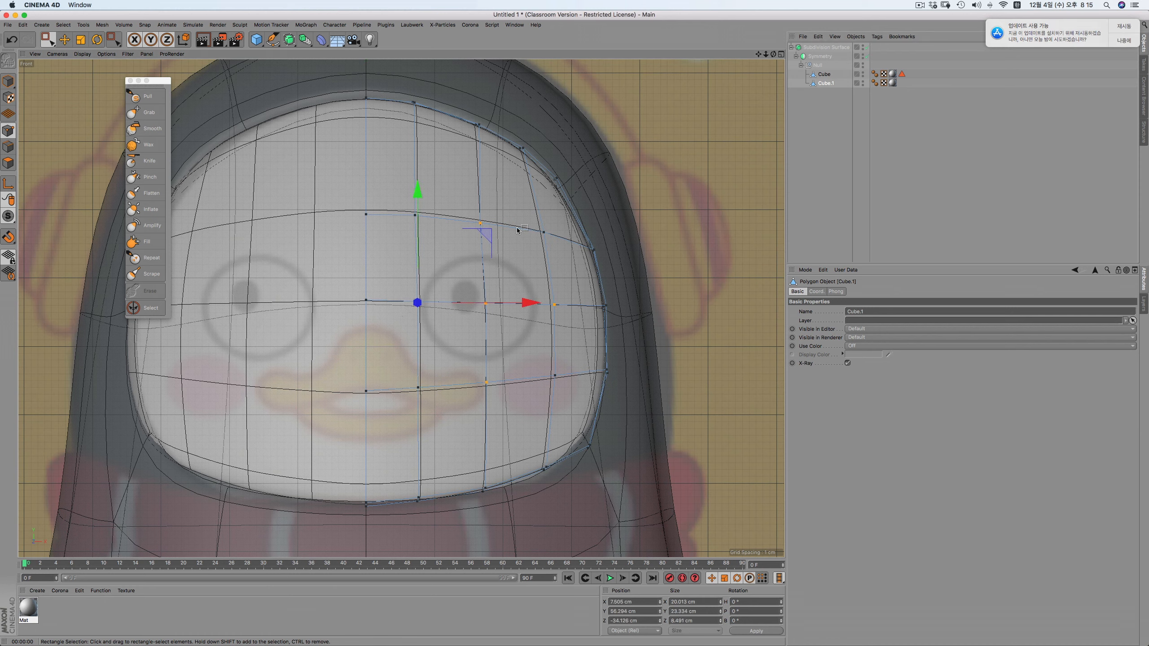
right_click(402, 266)
click(434, 425)
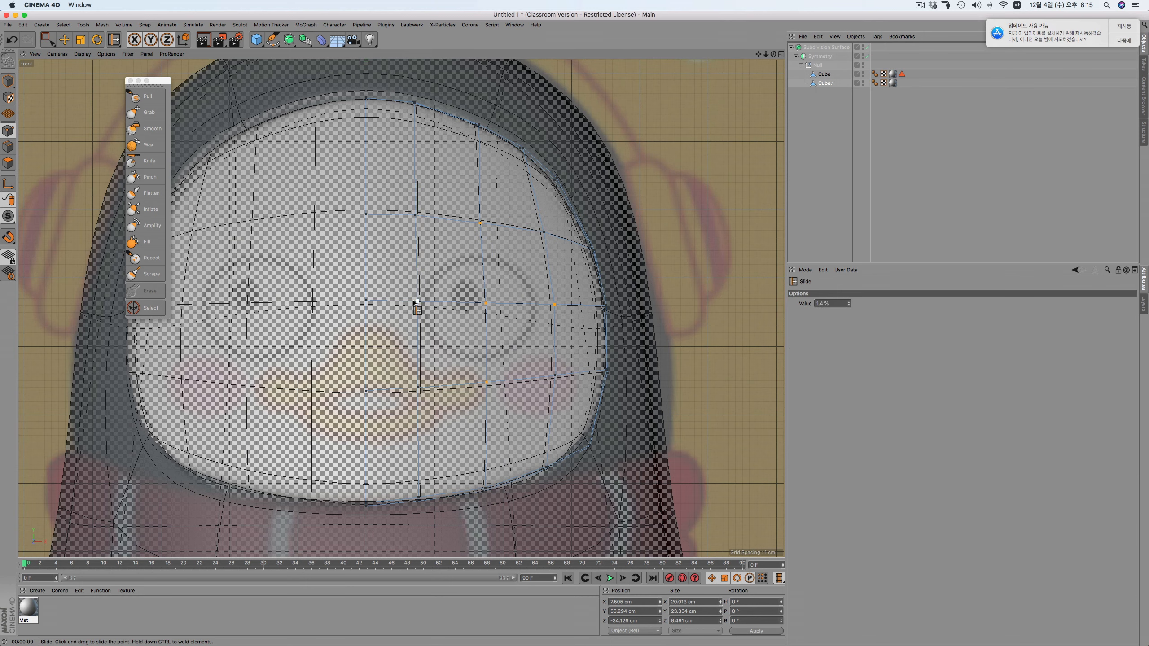
drag(414, 302, 421, 286)
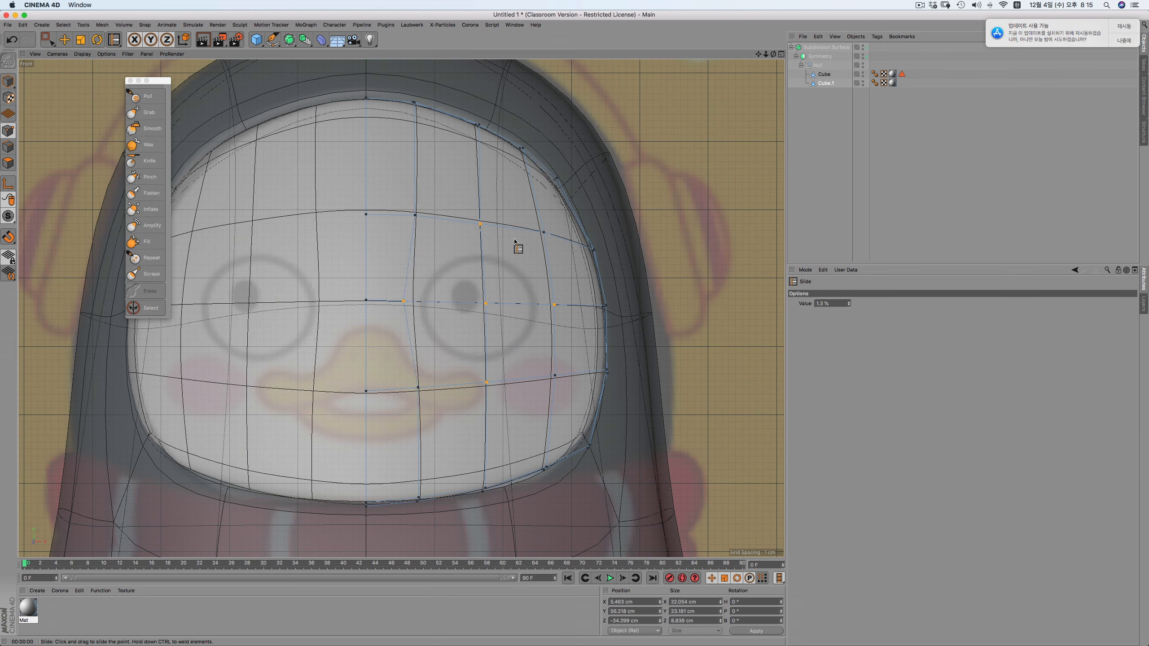
drag(556, 306, 558, 305)
drag(486, 383, 478, 381)
drag(403, 302, 411, 302)
drag(556, 305, 587, 316)
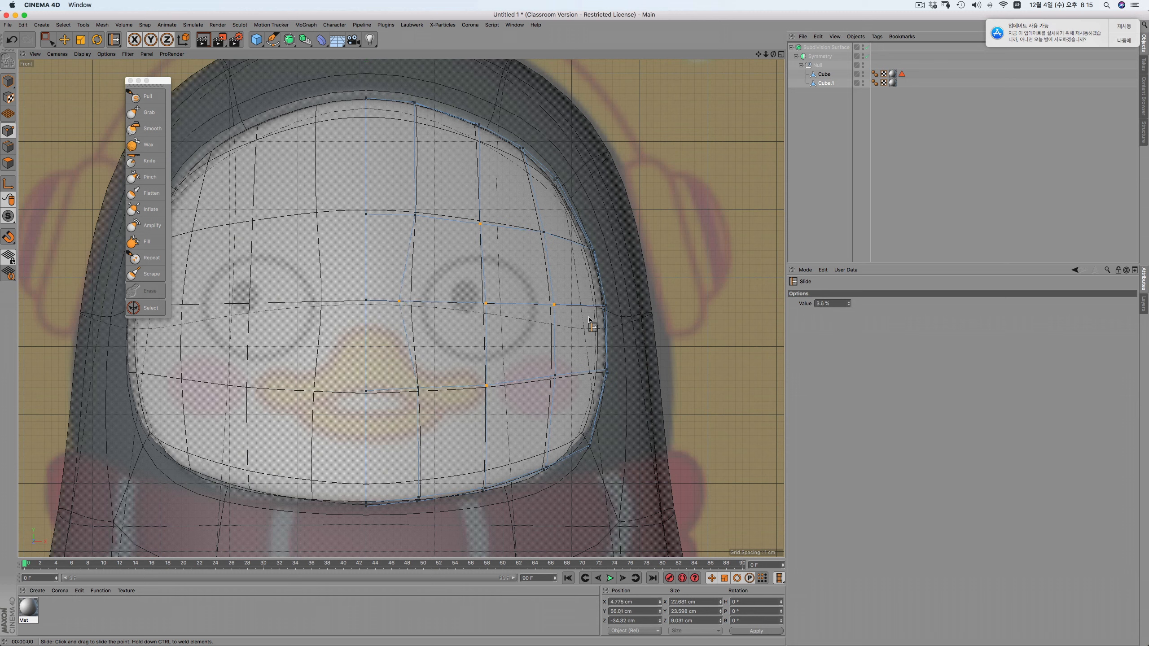
Select the four face polygons surrounding the right-hand eye with Live Selection
click(8, 163)
click(52, 43)
click(72, 58)
click(421, 281)
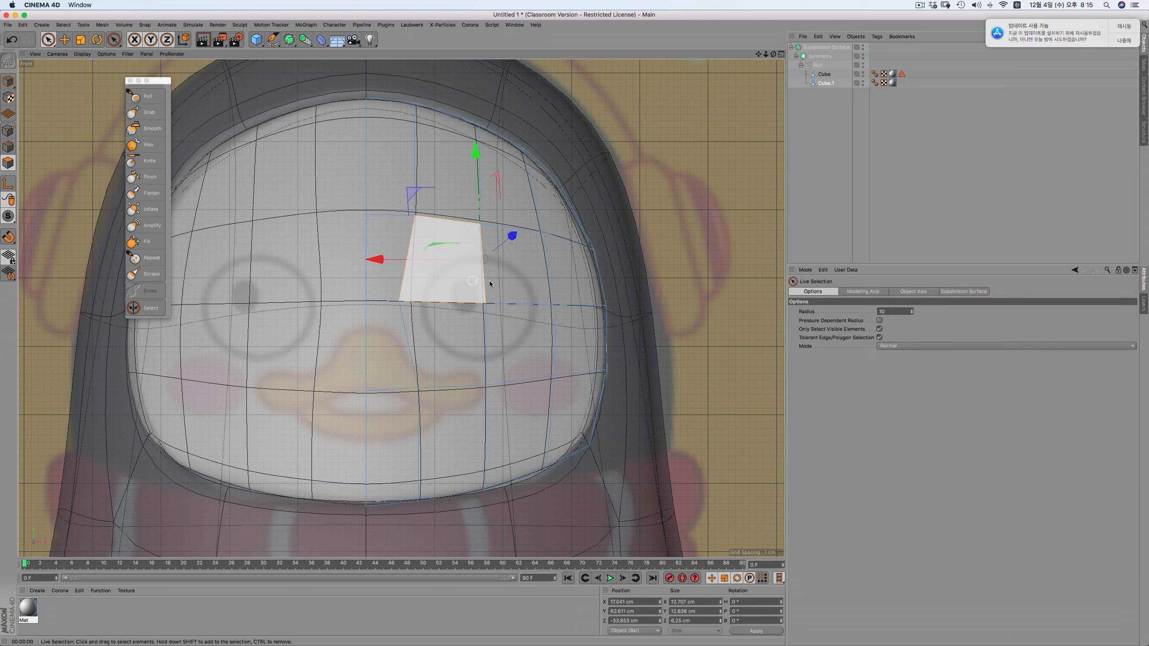
drag(519, 333, 452, 339)
Try to inset the four eye polygons with Extrude Inner and slide an upper corner point of the inner ring
right_click(579, 250)
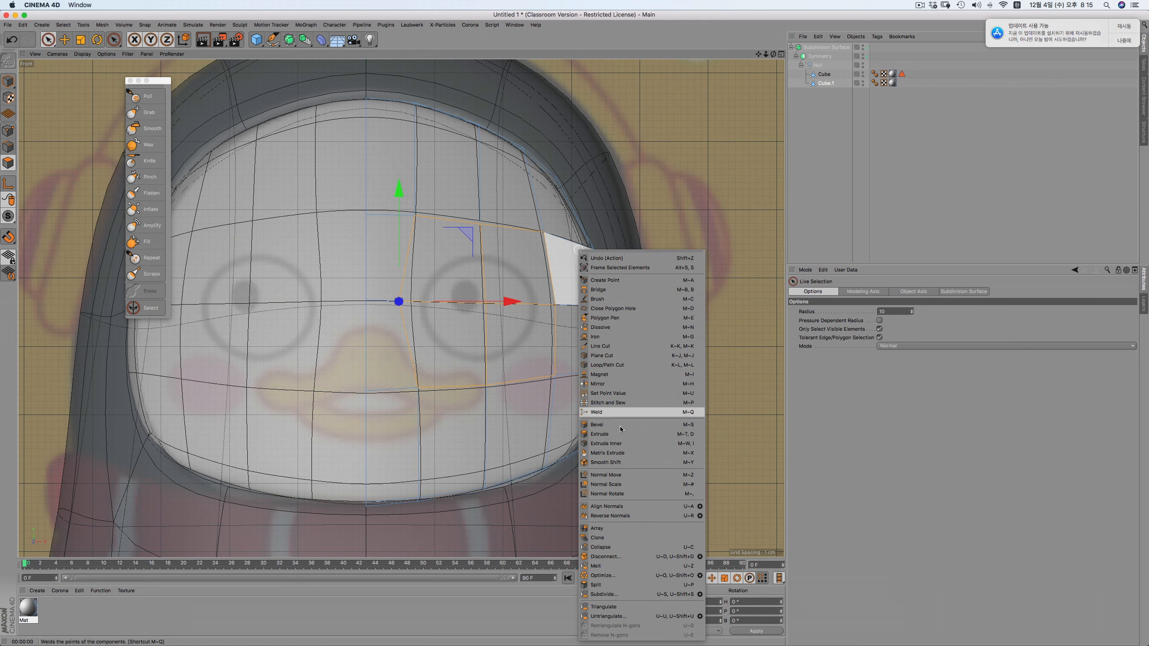
click(626, 446)
drag(626, 447, 661, 446)
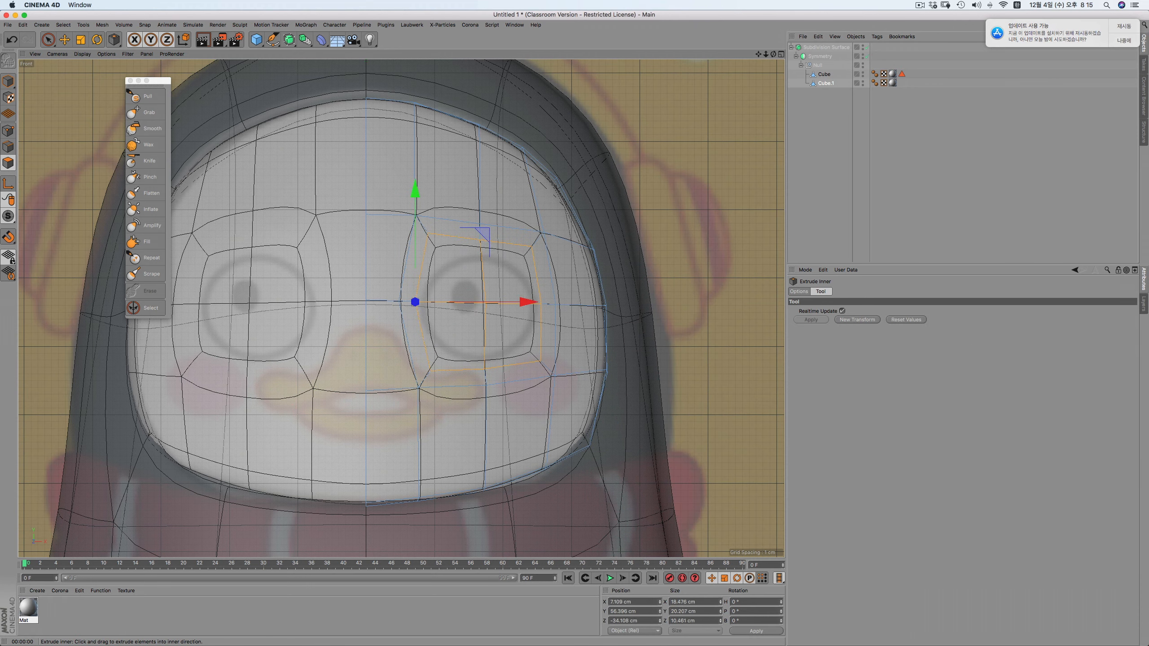
click(8, 131)
right_click(386, 144)
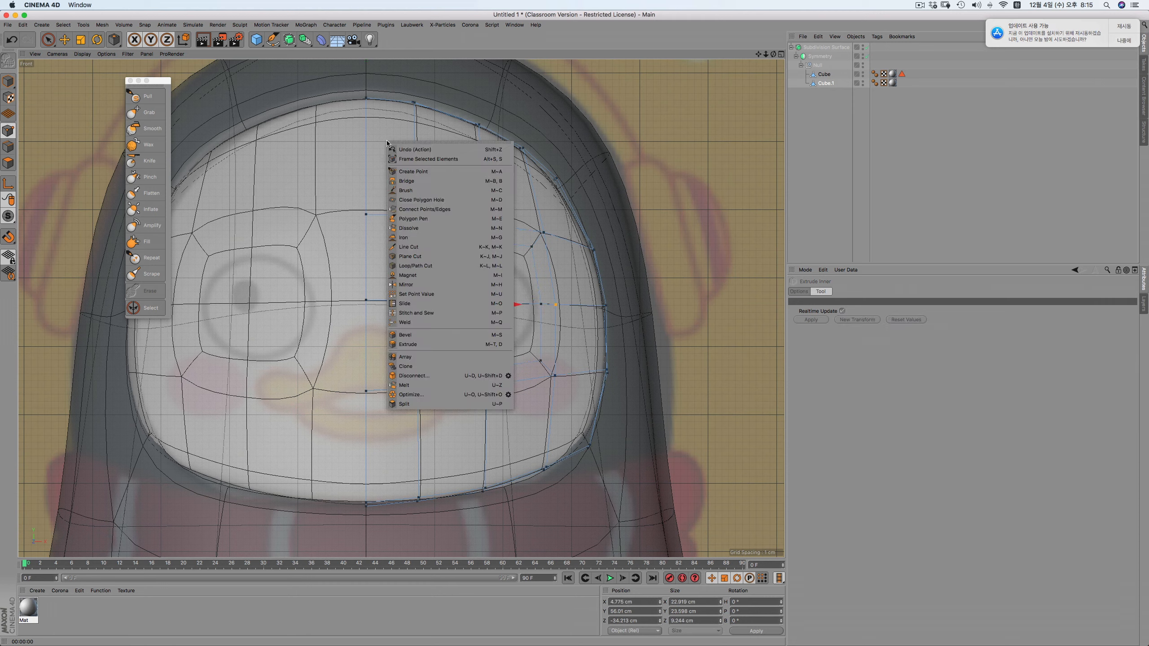
click(407, 303)
drag(427, 231, 482, 248)
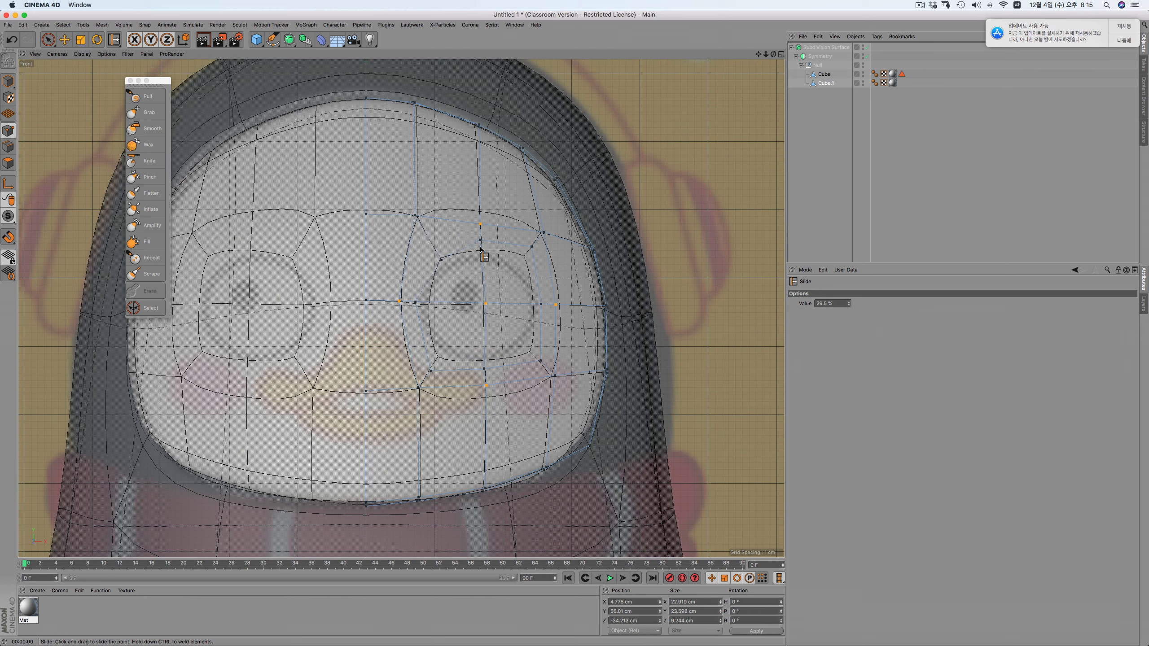
Undo the point slide and the inset of the eye polygons
key(super+z)
key(super+z)
key(super+z)
key(super+z)
key(super+z)
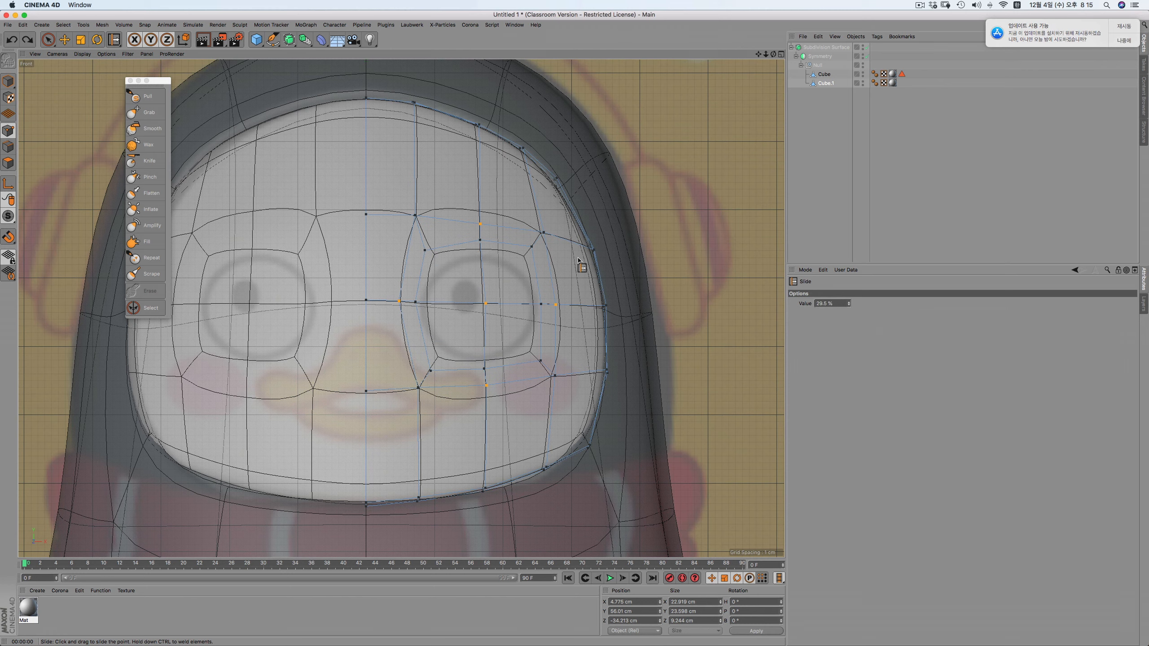
Inset the four eye polygons almost to their centre with Extrude Inner and set their X, Y and Z size to 0 cm
click(8, 163)
right_click(627, 233)
click(653, 421)
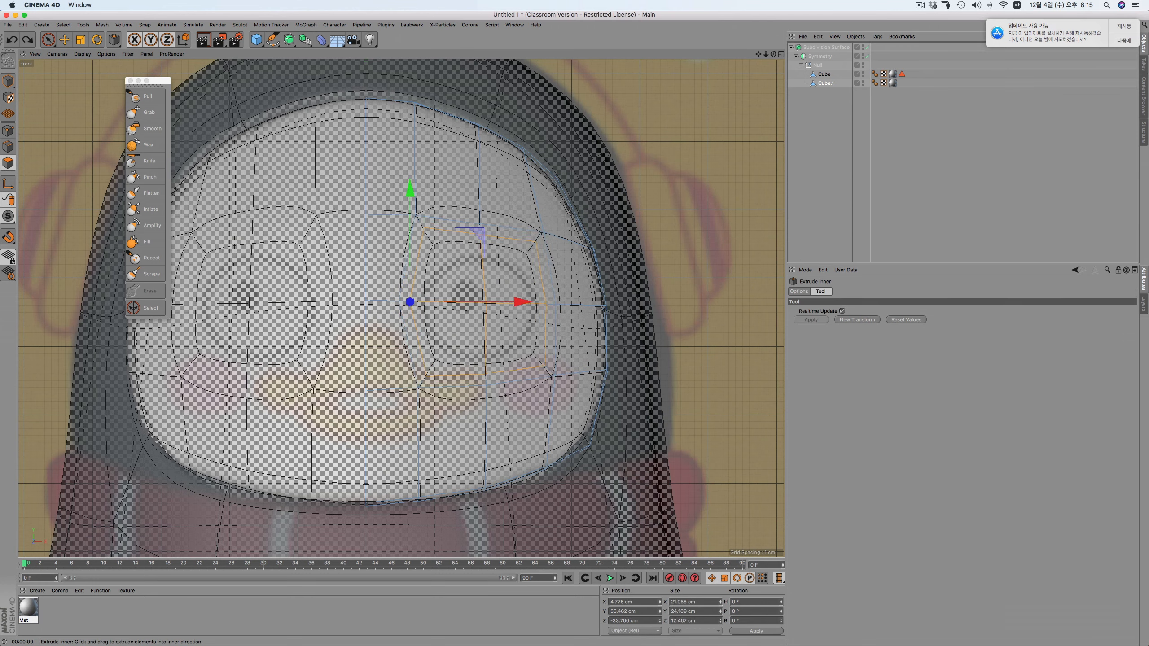
drag(653, 421, 671, 422)
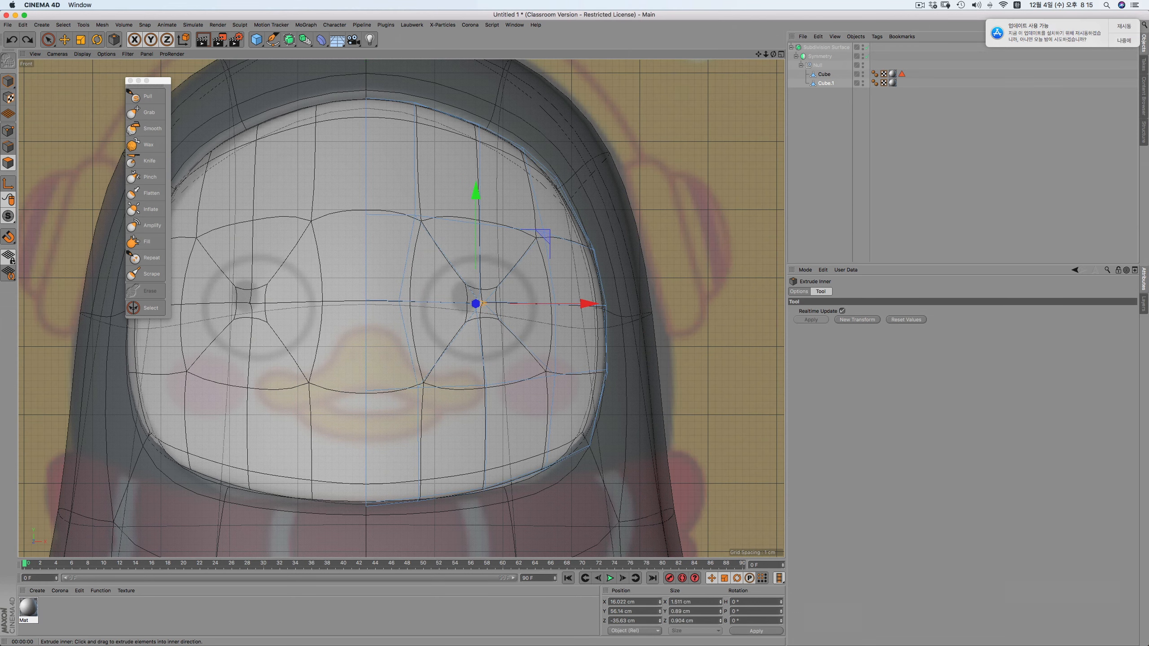
drag(704, 602, 648, 596)
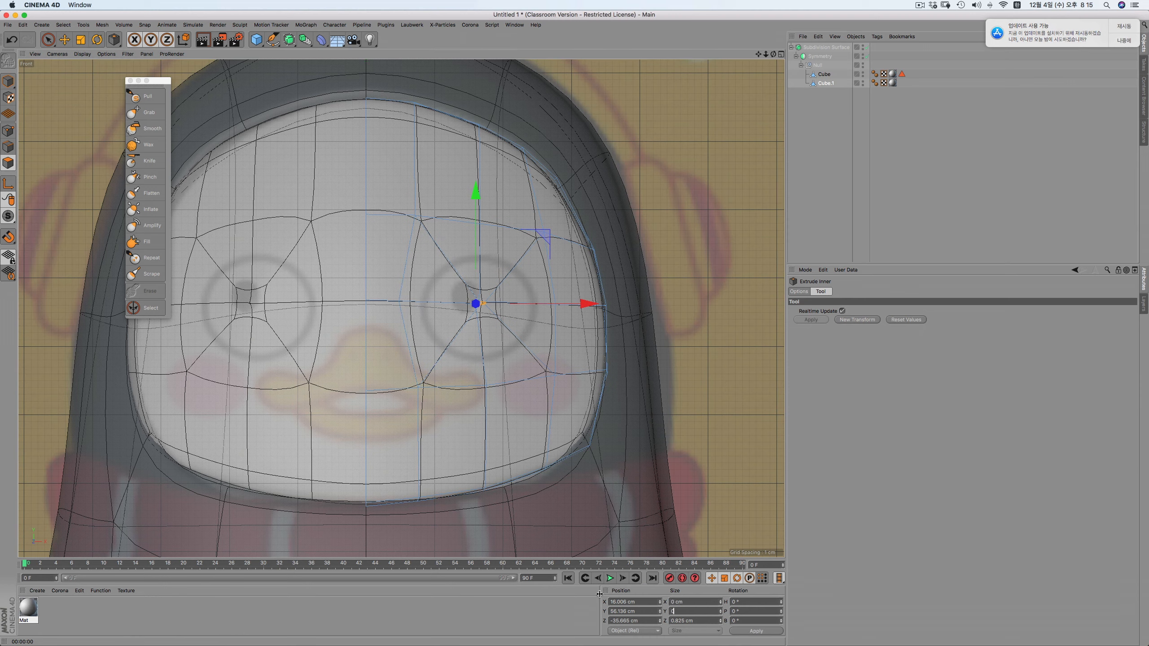
key(Return)
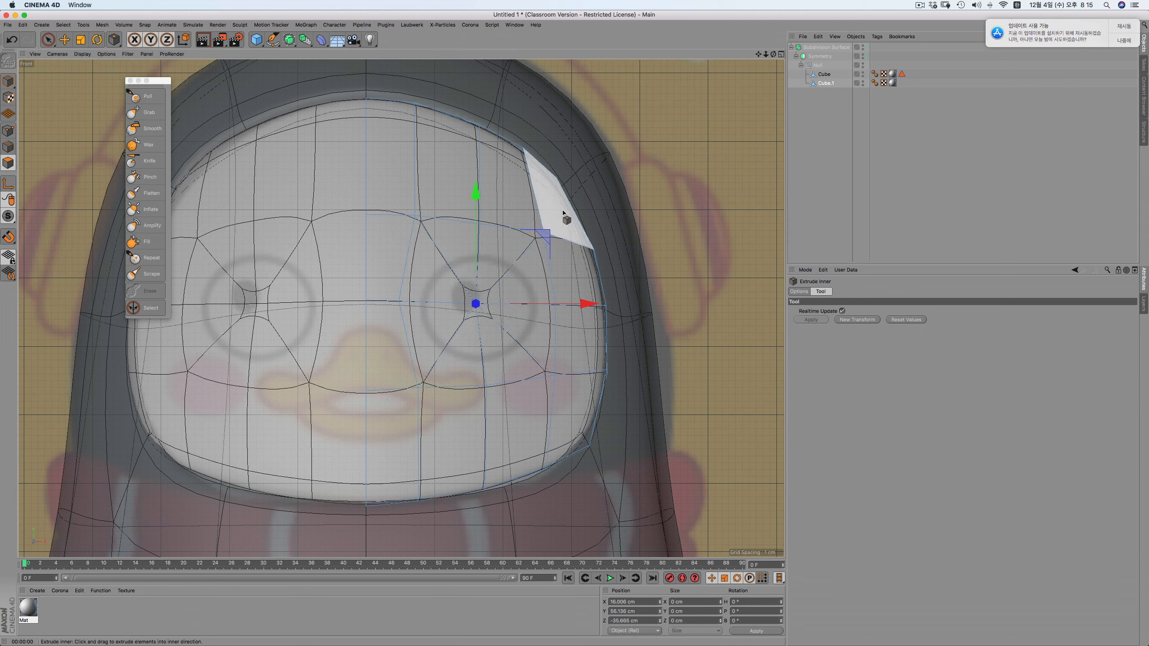
Weld the collapsed eye polygons at their centre and move the resulting point onto the middle of the reference eye
right_click(634, 308)
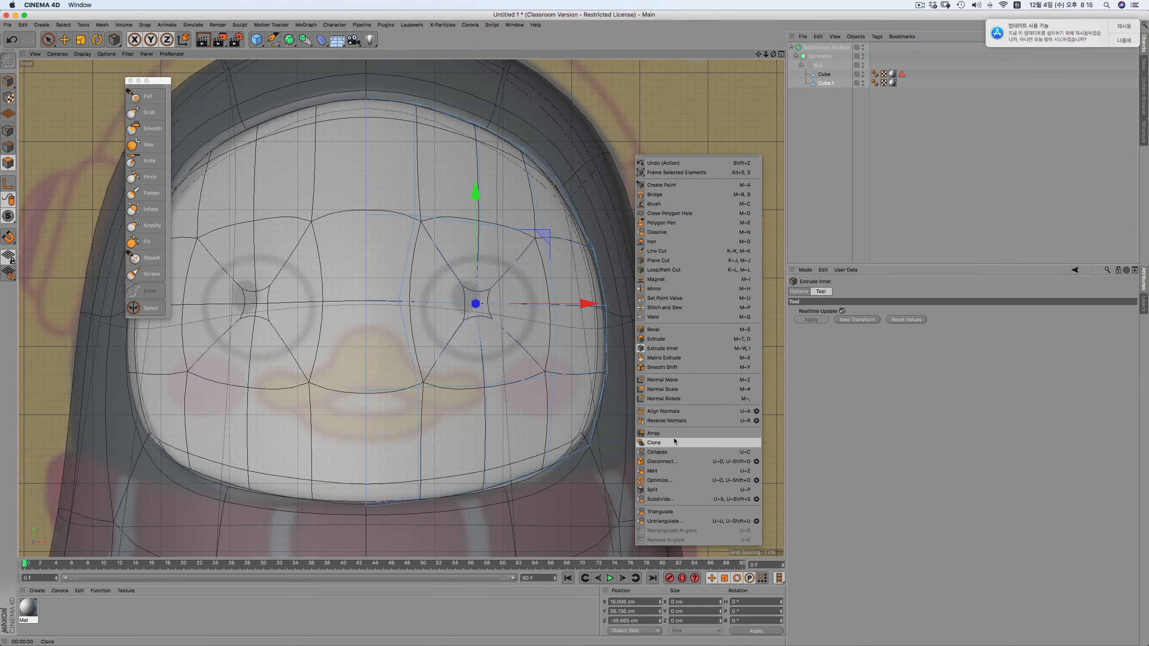
click(670, 316)
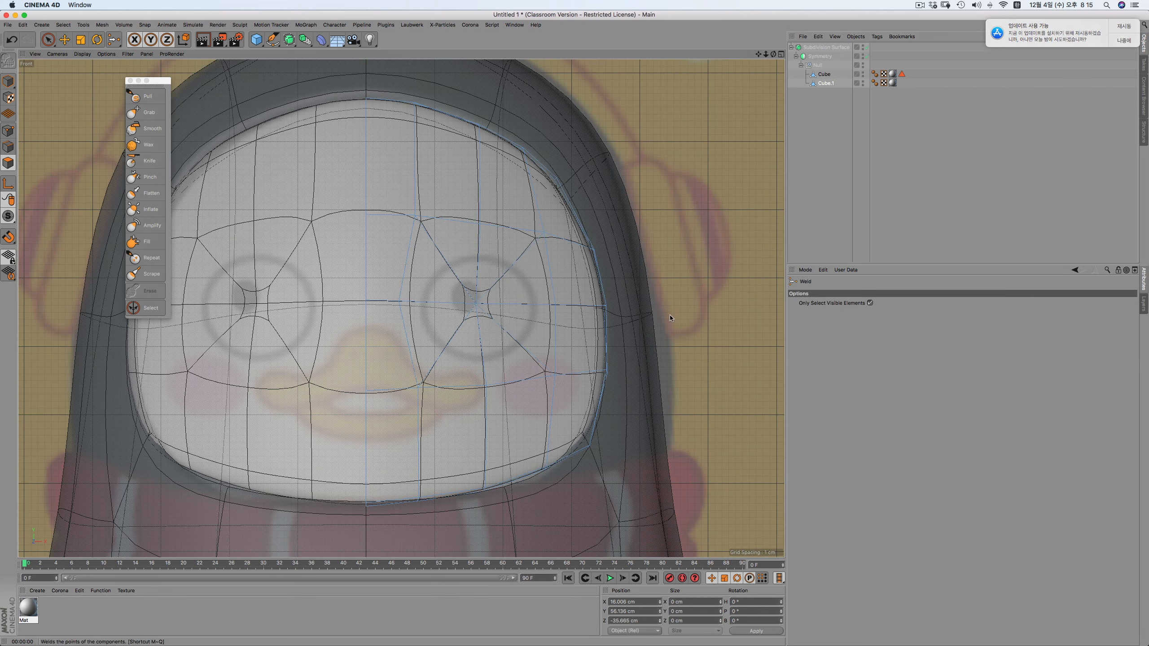
click(674, 244)
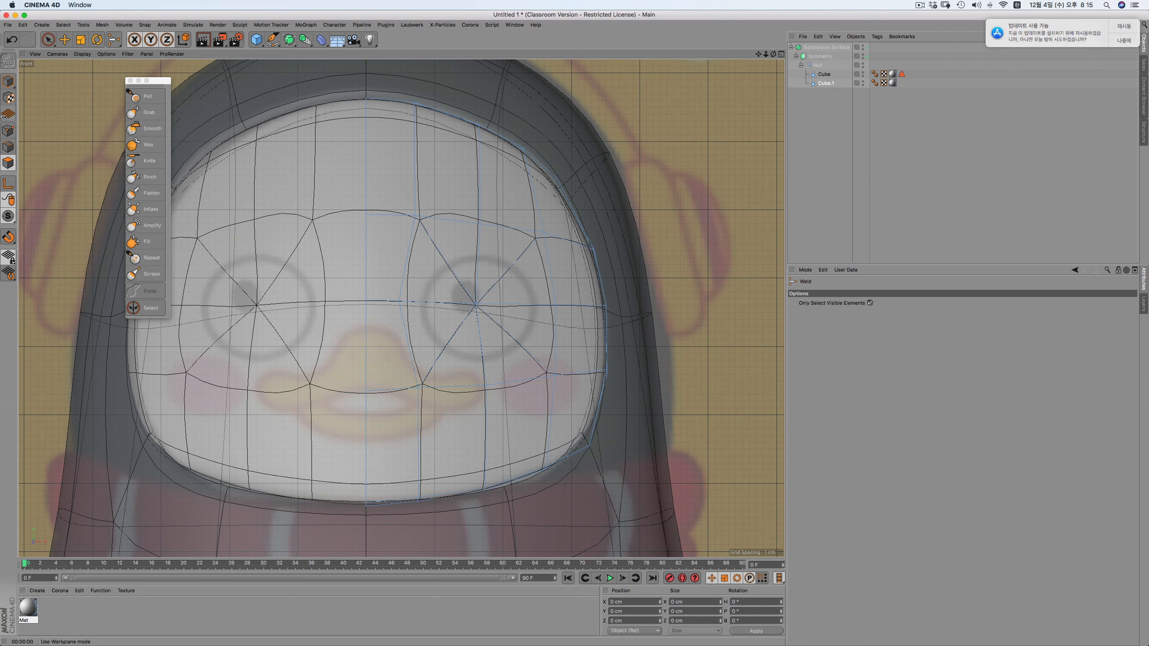
key(e)
click(476, 304)
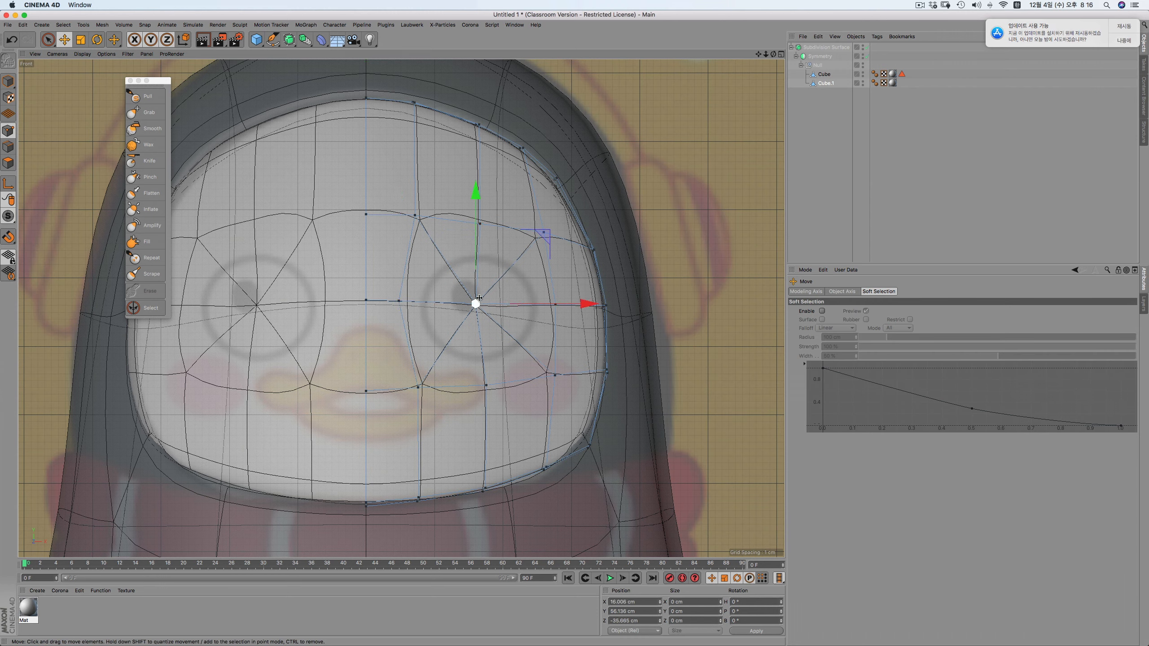
drag(541, 233, 545, 237)
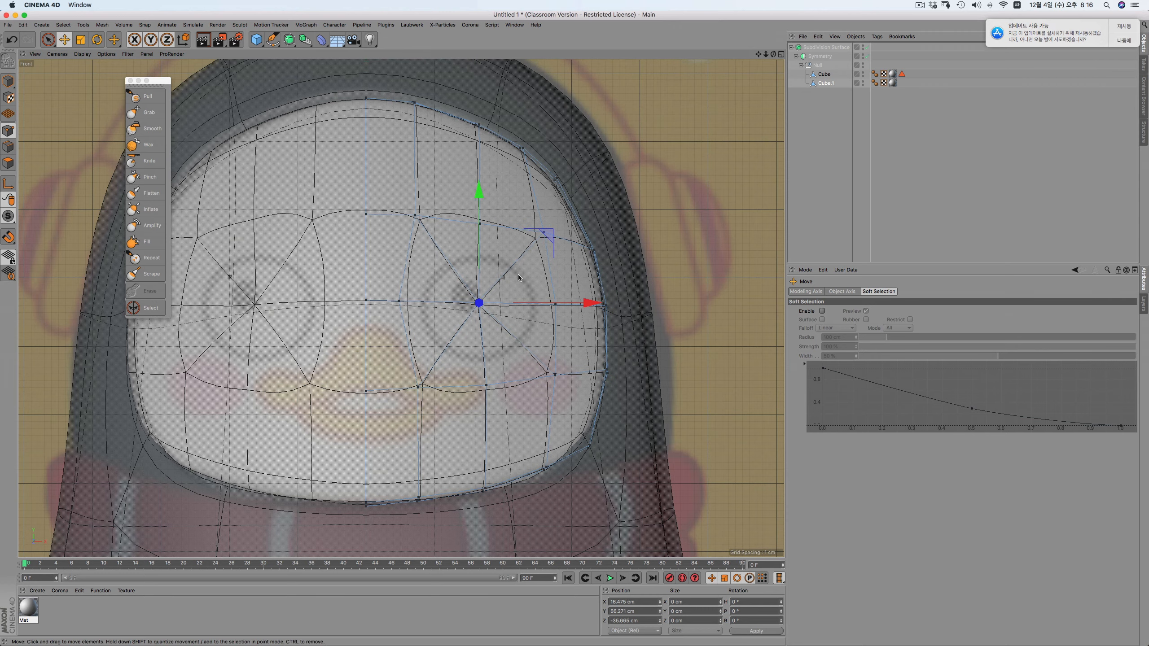
Select the two nearly overlapping points at the eye centre in the perspective view and weld them into one
key(F1)
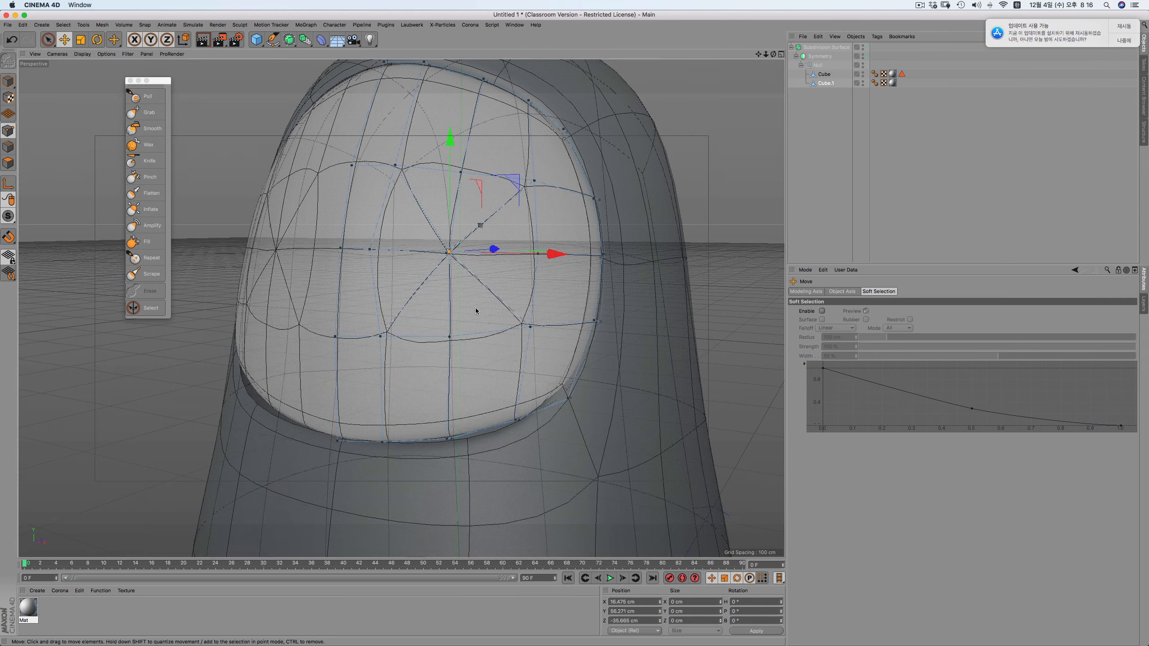
scroll(465, 274, up, 5)
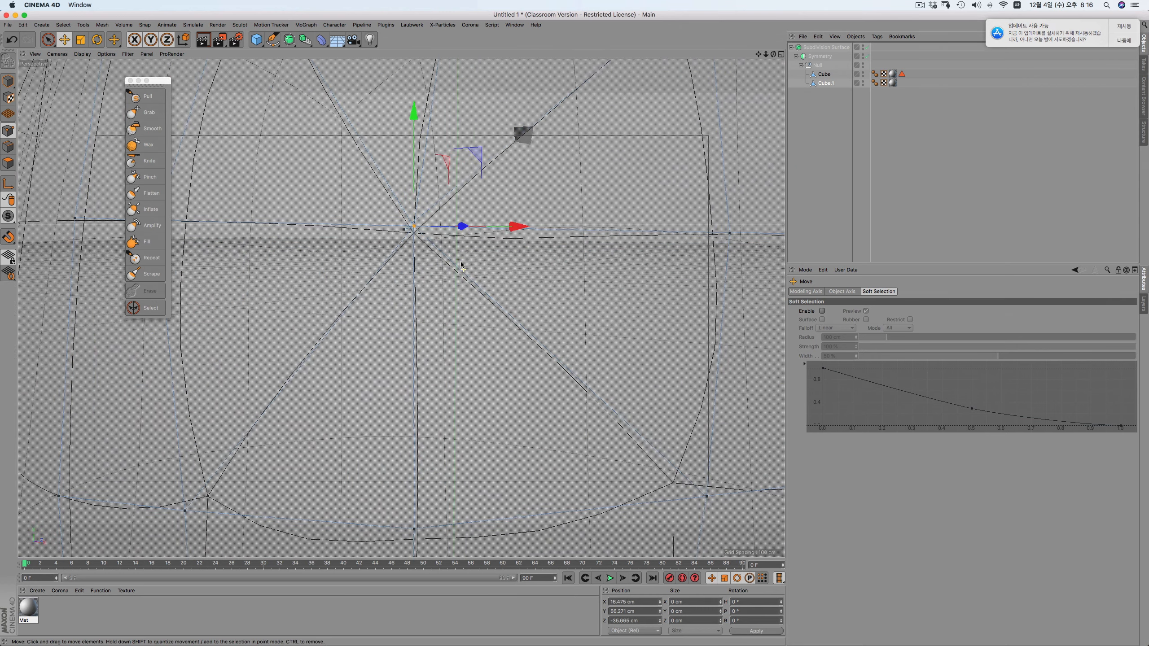
key(9)
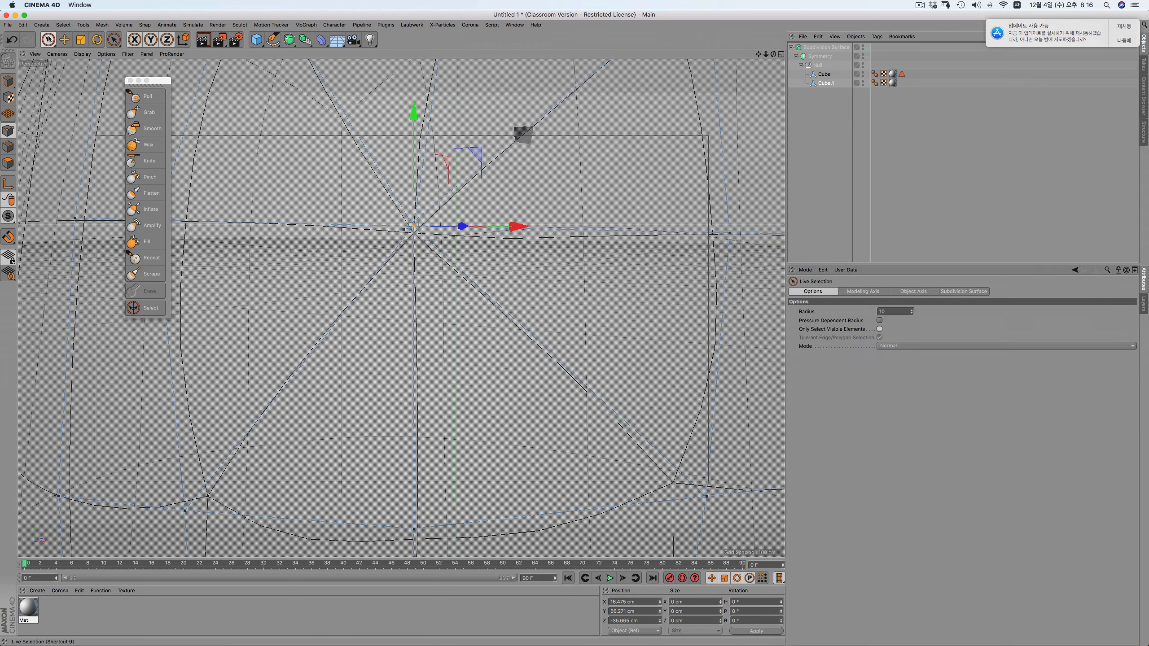
drag(48, 40, 65, 62)
drag(357, 236, 423, 221)
right_click(519, 186)
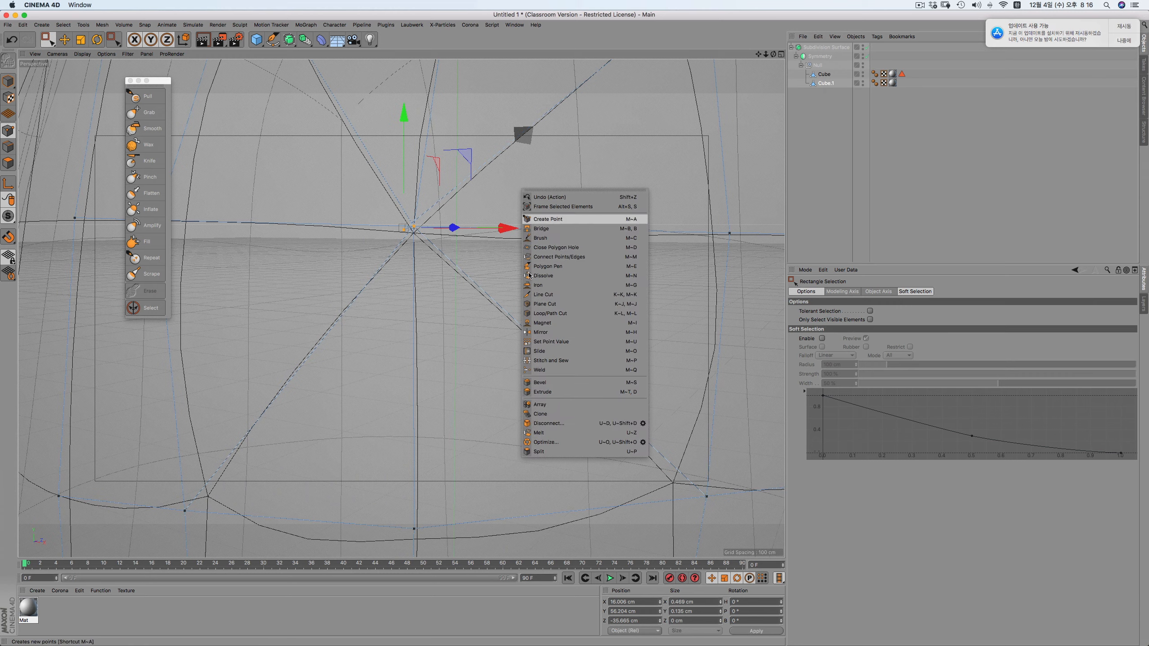
click(552, 383)
click(416, 228)
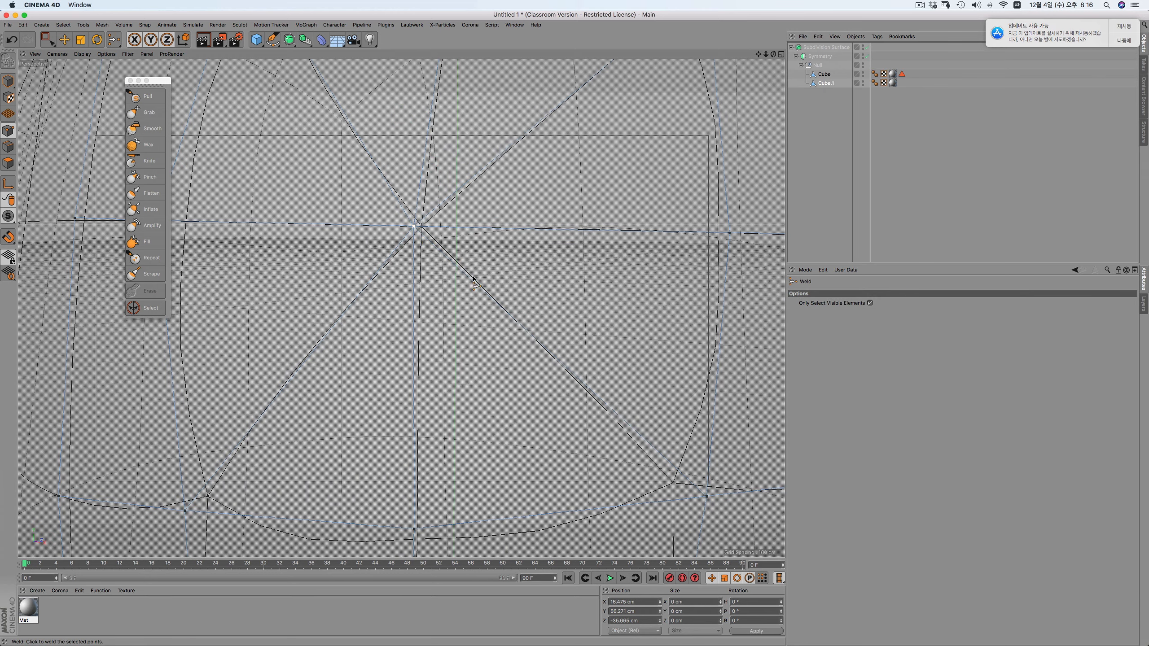
scroll(392, 225, down, 10)
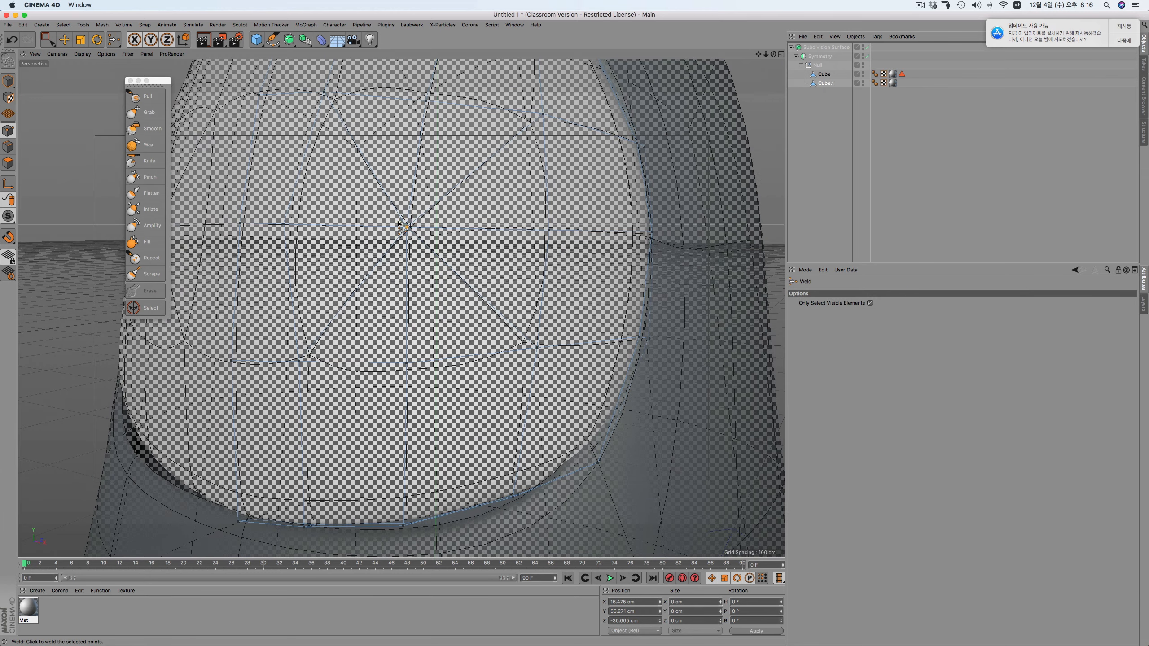
Bevel the eye's centre point into an octagon, using Fixed Distance offset mode, subdivision 0 and a 10 cm offset
key(F4)
right_click(451, 270)
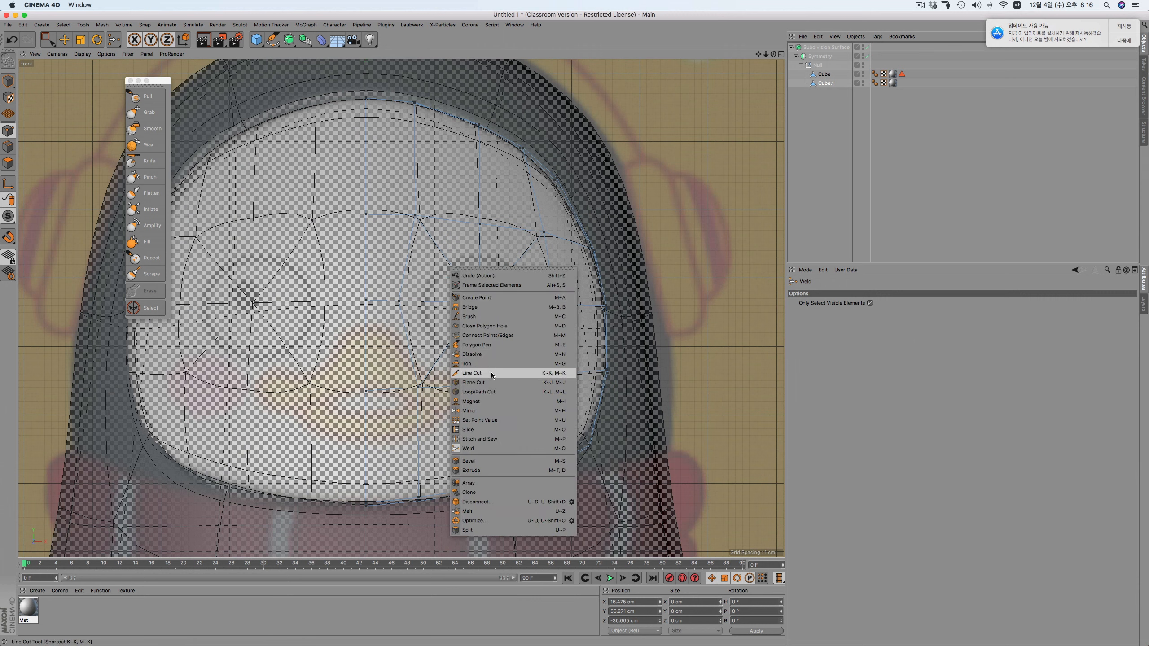
click(486, 461)
drag(486, 465, 552, 465)
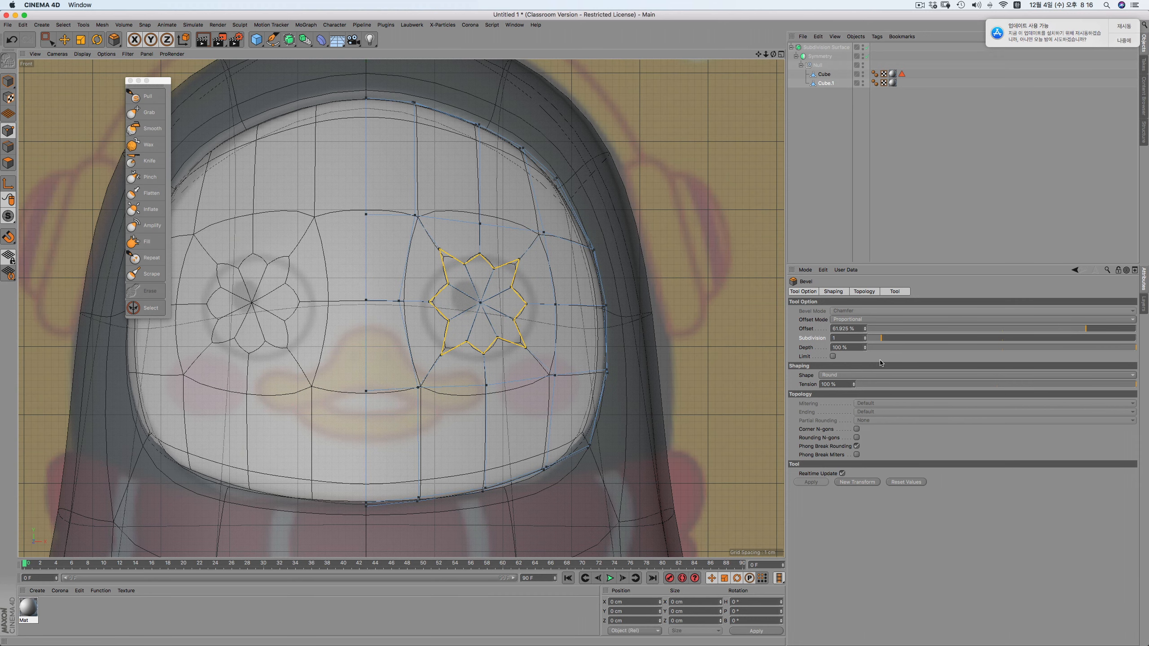
click(863, 316)
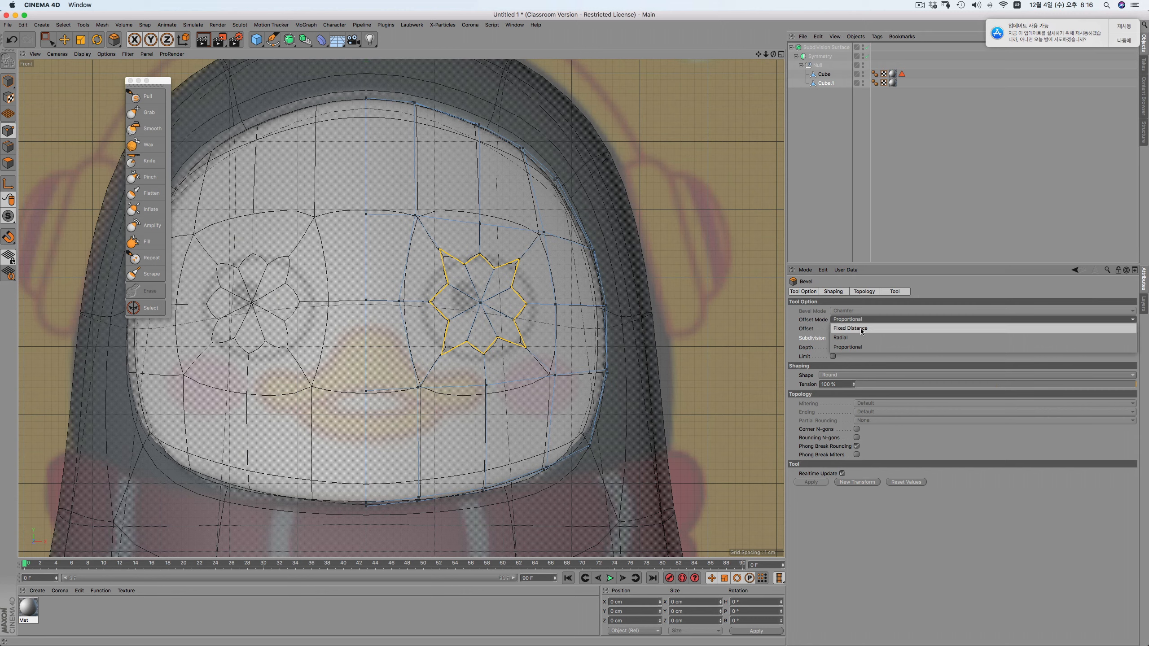
click(873, 335)
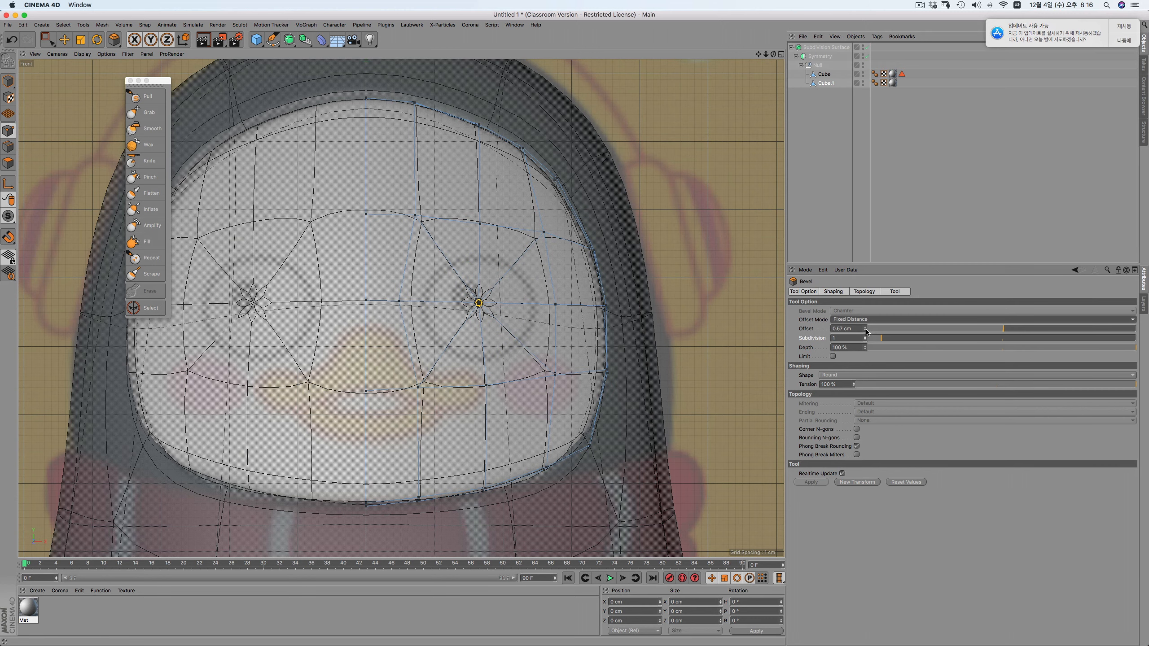
drag(880, 341, 799, 346)
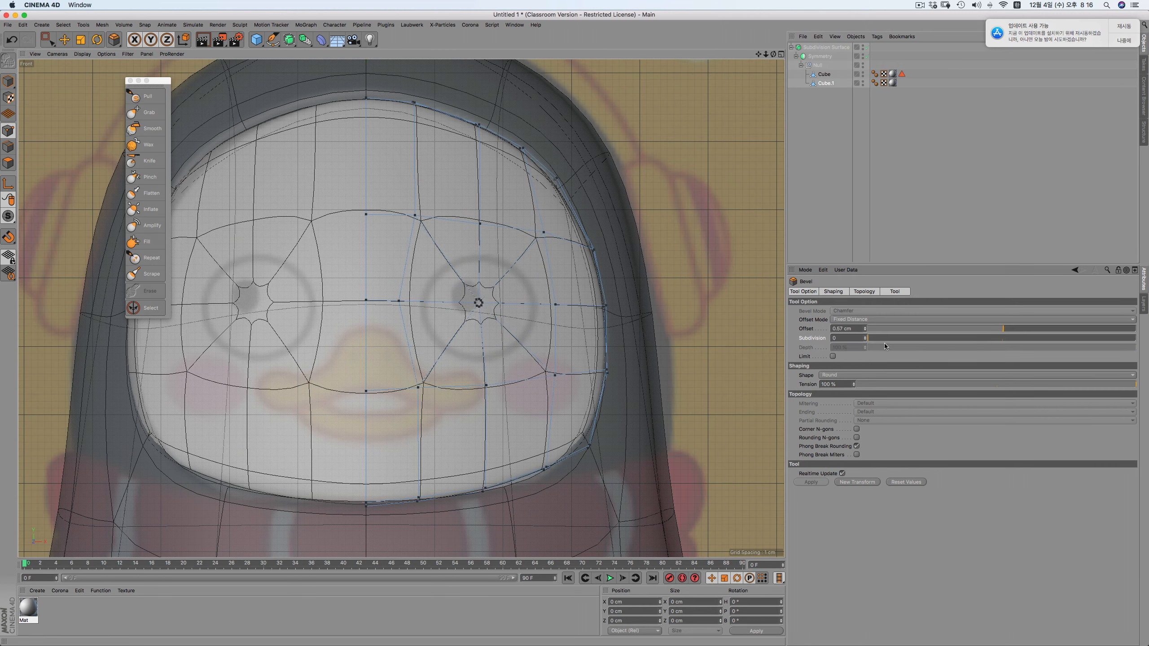
mouse_move(1009, 328)
mouse_down()
mouse_move(1024, 330)
mouse_move(1015, 332)
mouse_up()
drag(1013, 332, 1015, 331)
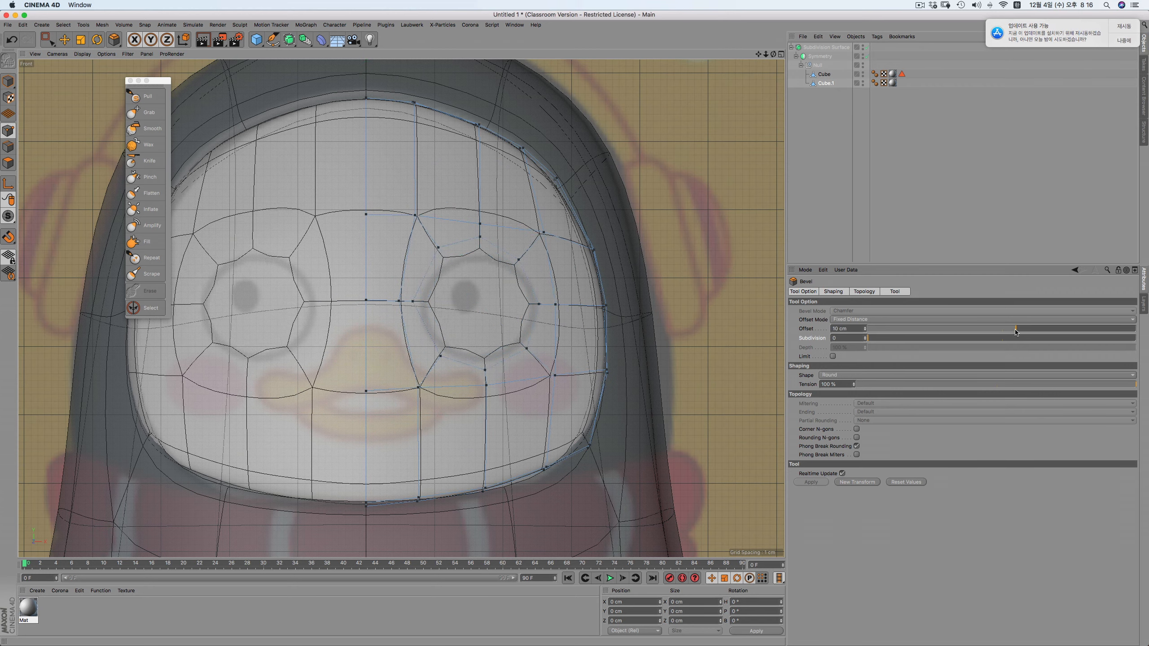
Select the octagonal eye polygon and scale it down vertically so its height fits the reference eye
click(7, 162)
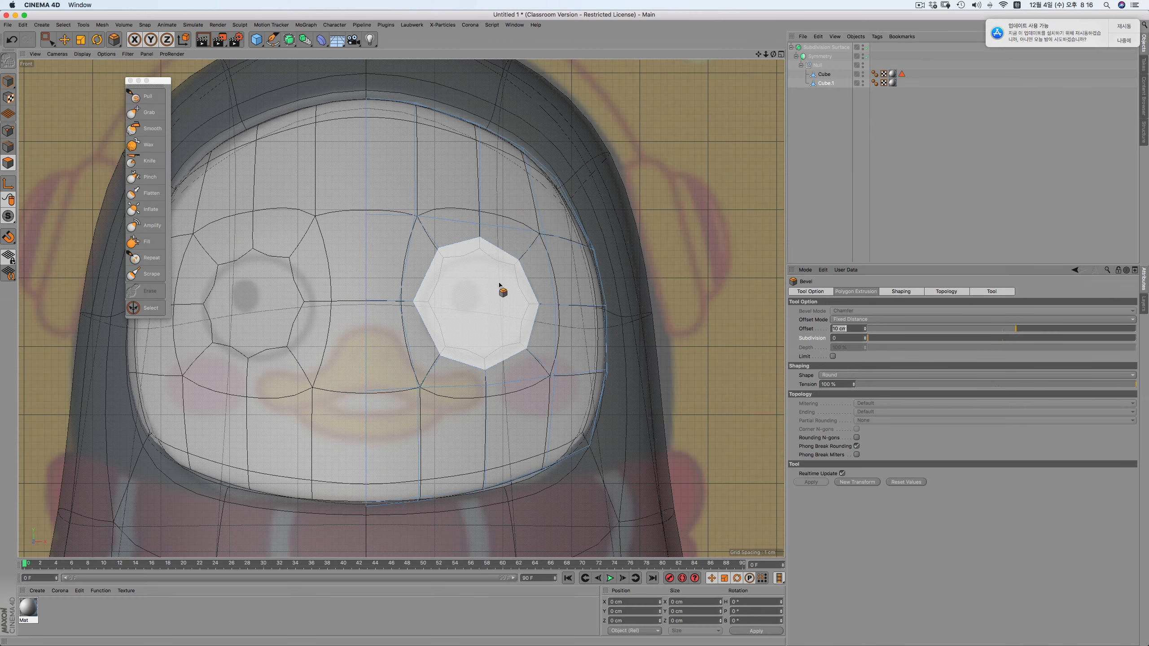
click(65, 40)
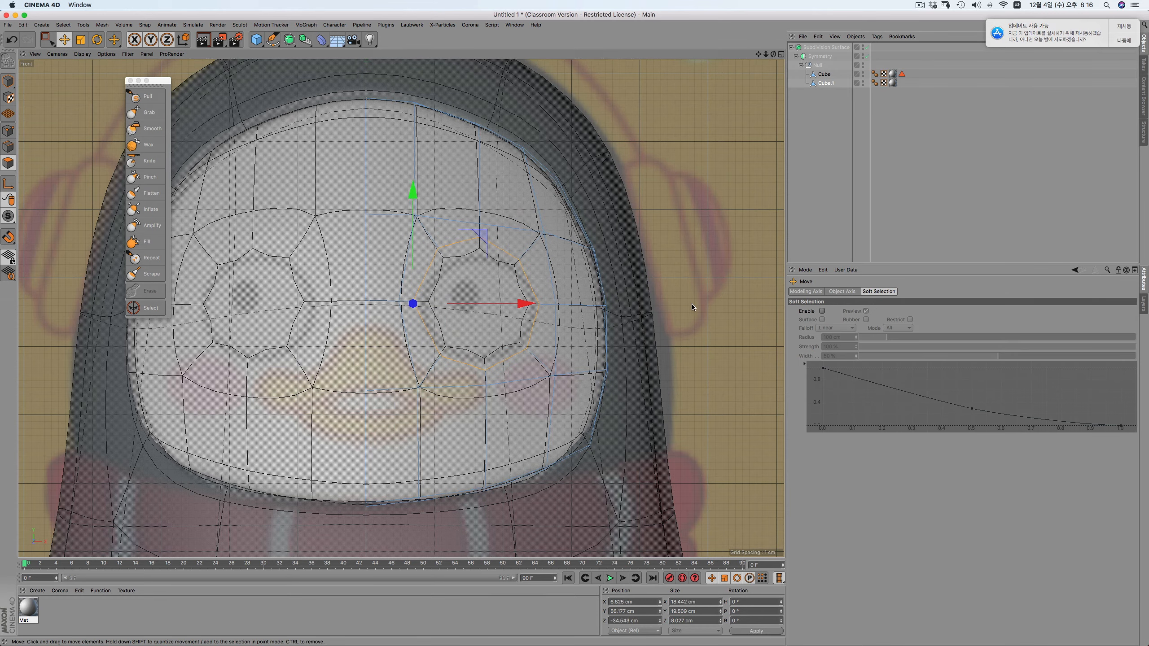
scroll(466, 297, up, 4)
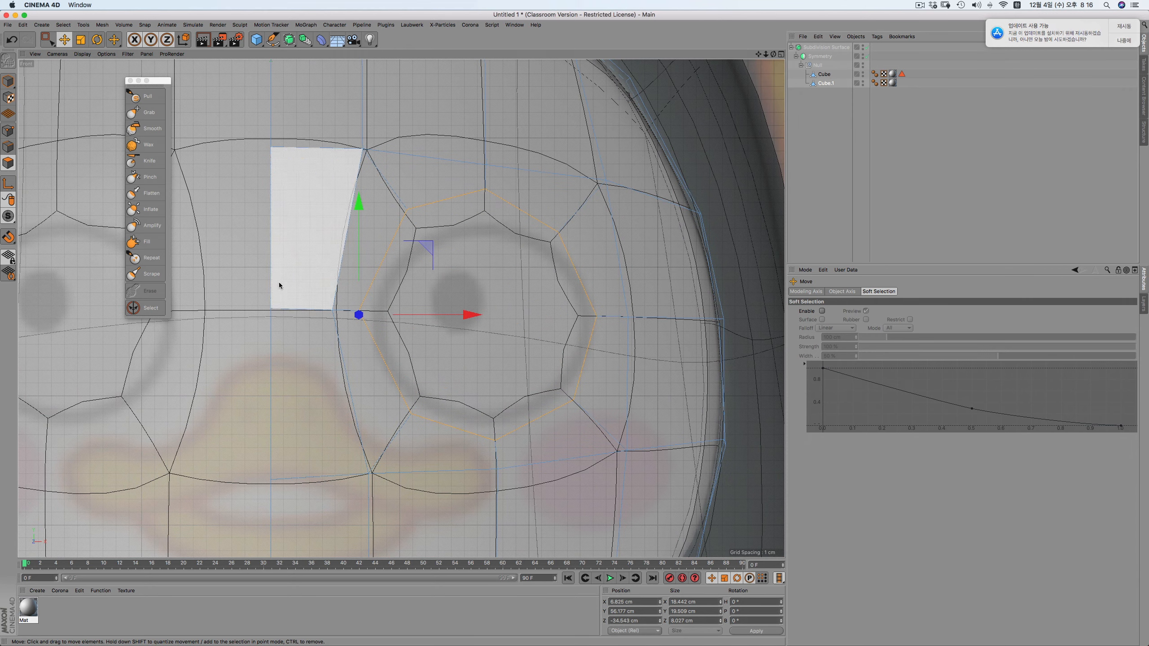
click(80, 39)
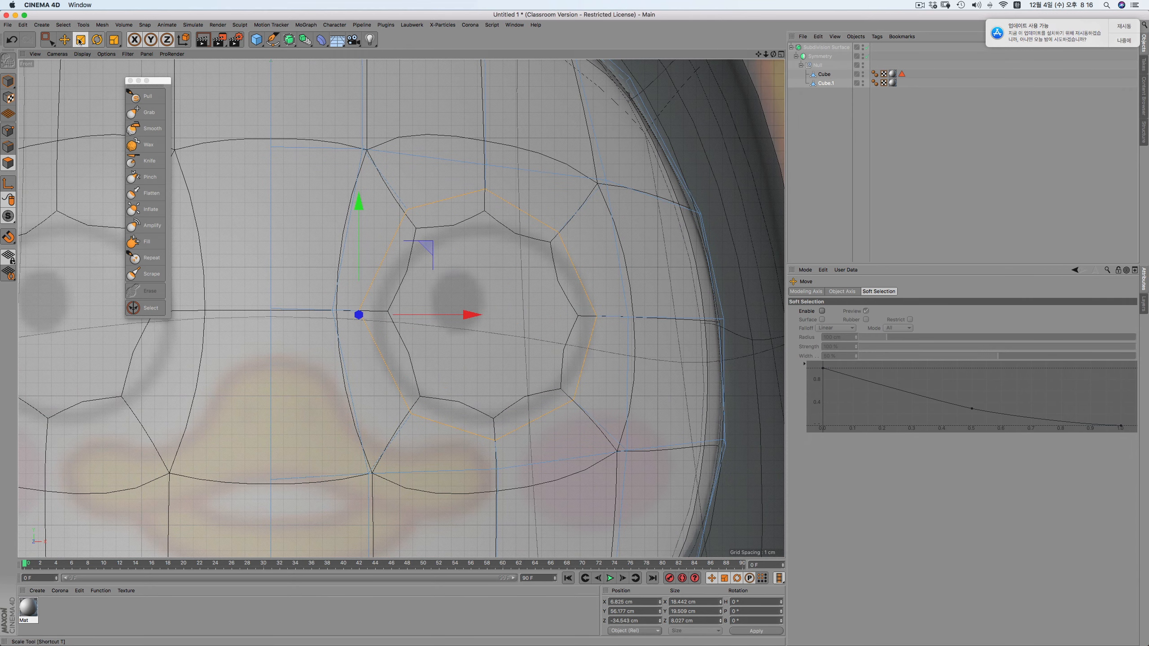
drag(362, 201, 357, 230)
Select the octagon's upper point on the nose side and move it slightly inward toward the reference eye outline
click(8, 131)
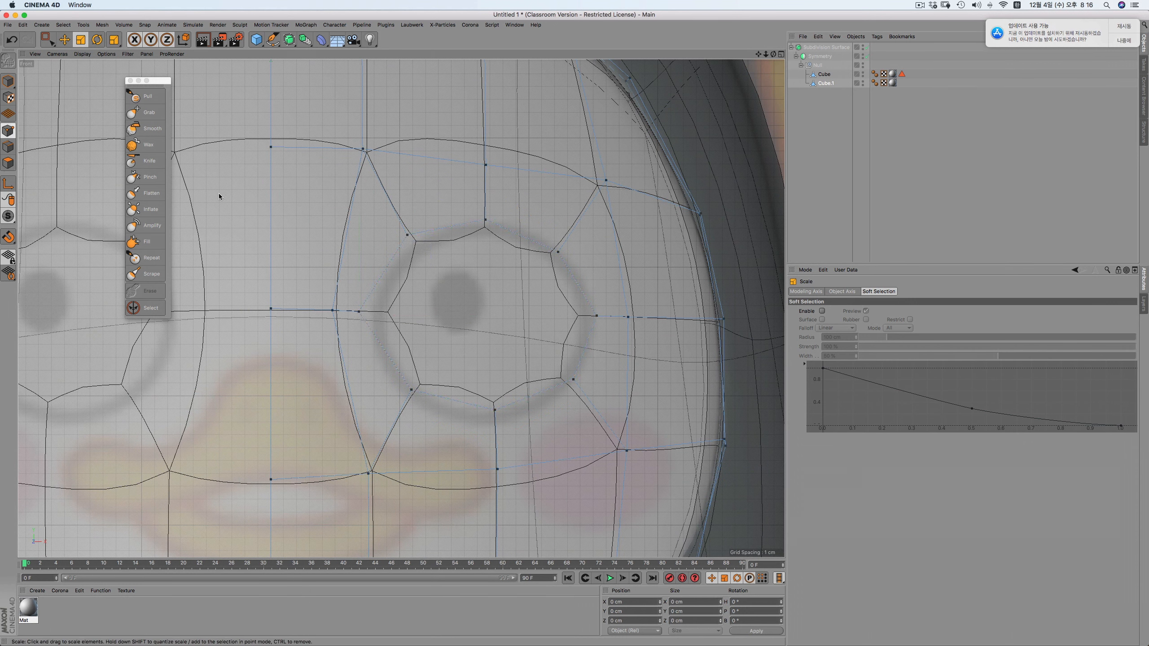
click(359, 314)
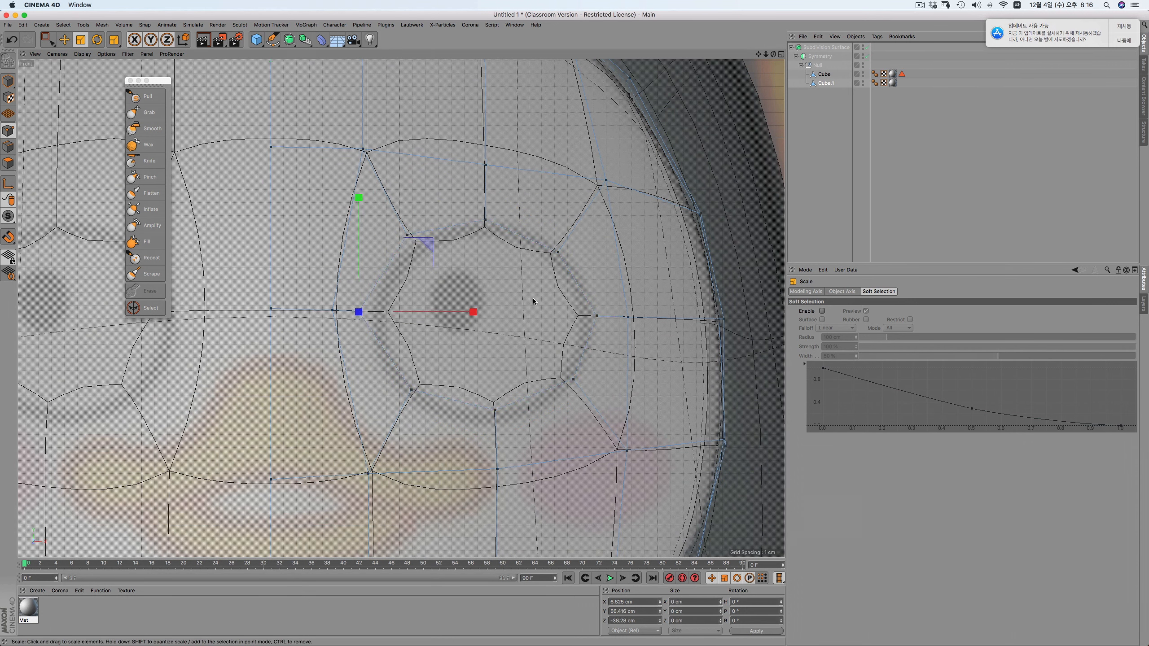
click(484, 220)
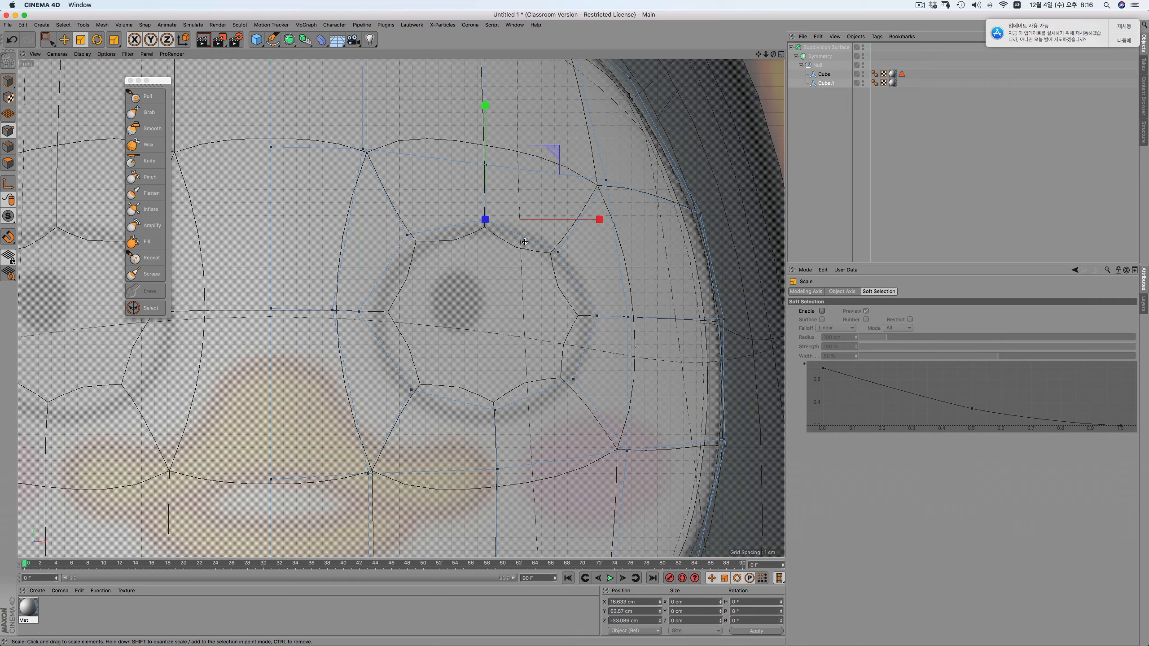
click(407, 235)
key(e)
drag(370, 249, 375, 254)
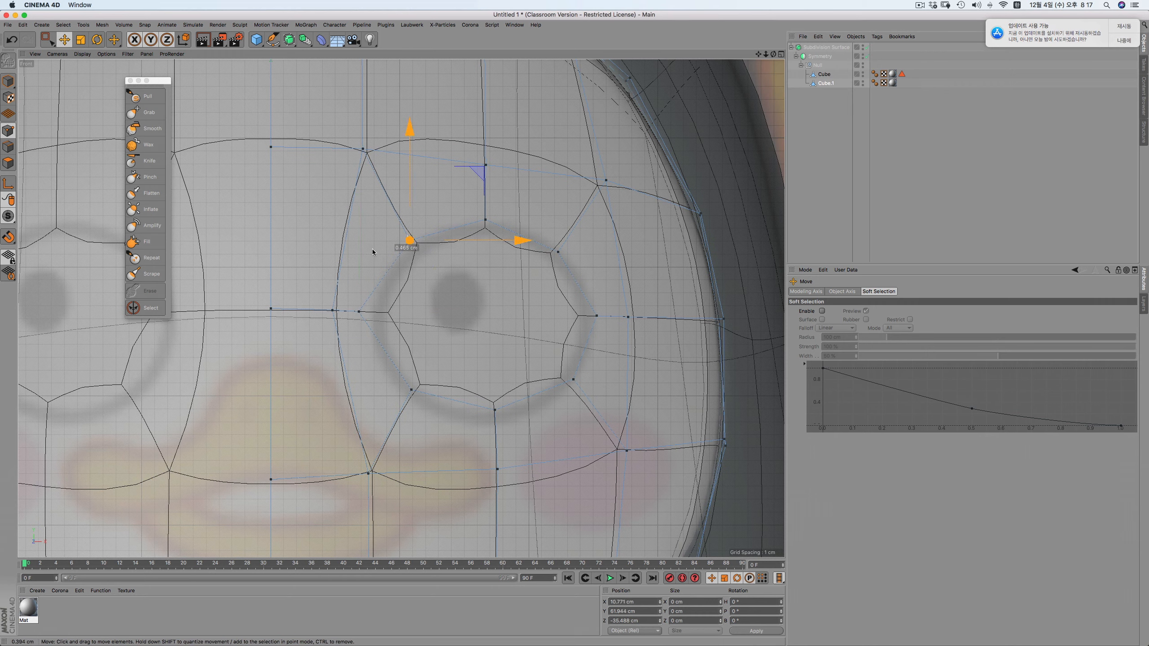
Use the Slide tool to adjust the octagon's lower and outer-side points along their edges to the reference eye outline
right_click(412, 392)
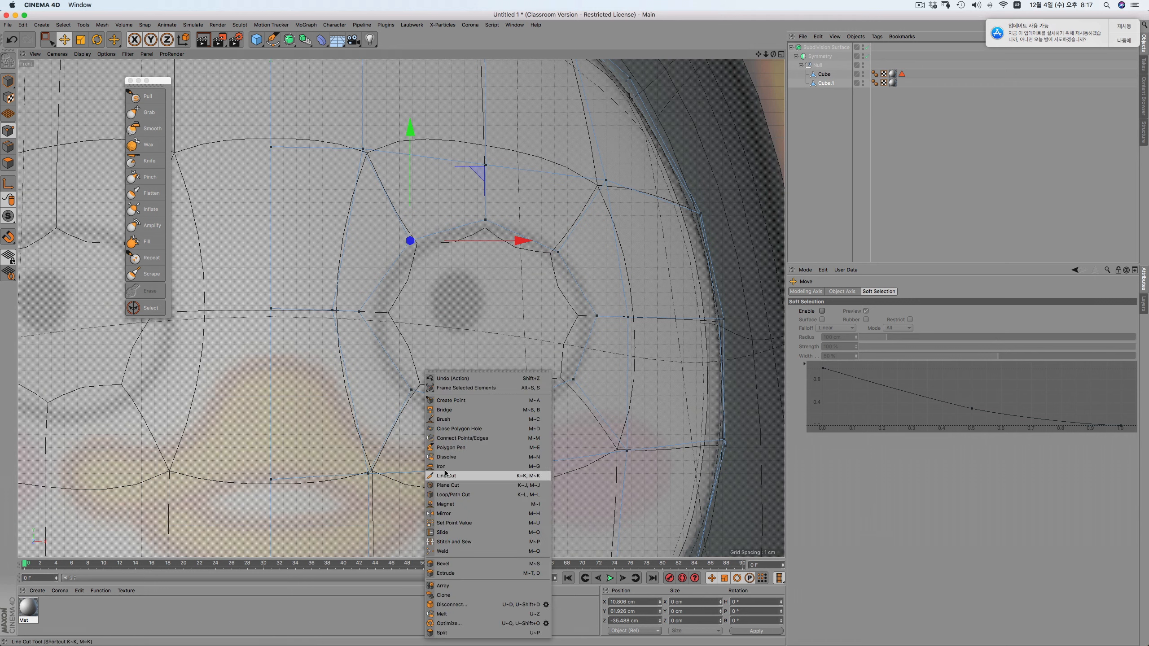
click(441, 533)
drag(410, 392, 492, 417)
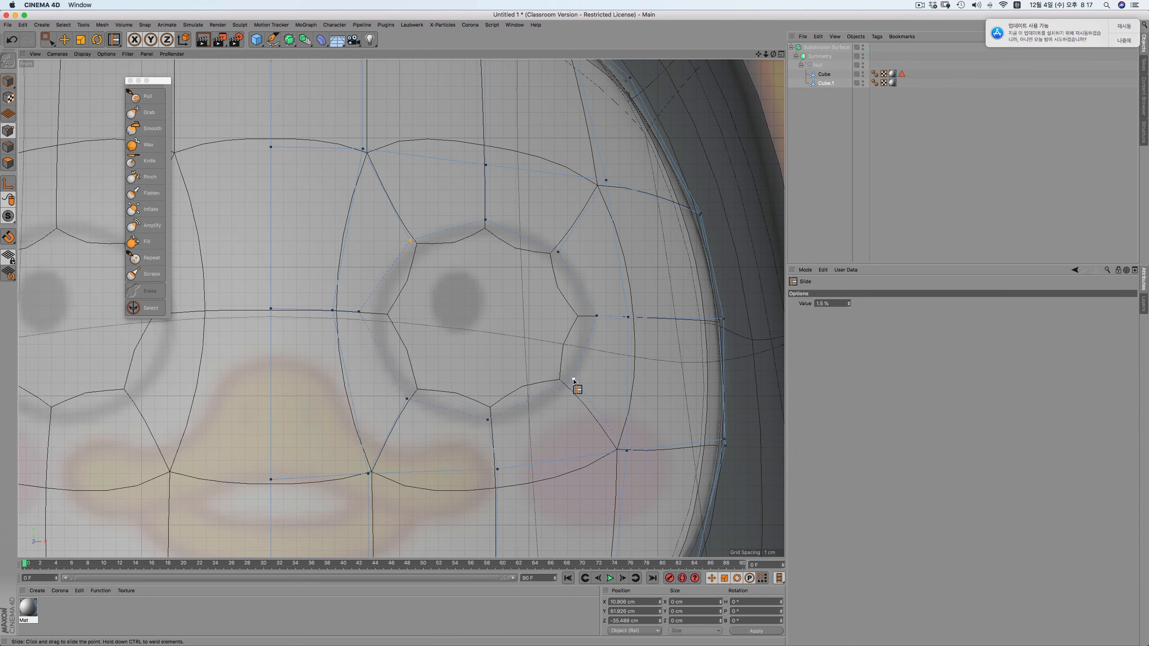
drag(574, 387, 569, 392)
drag(596, 316, 594, 314)
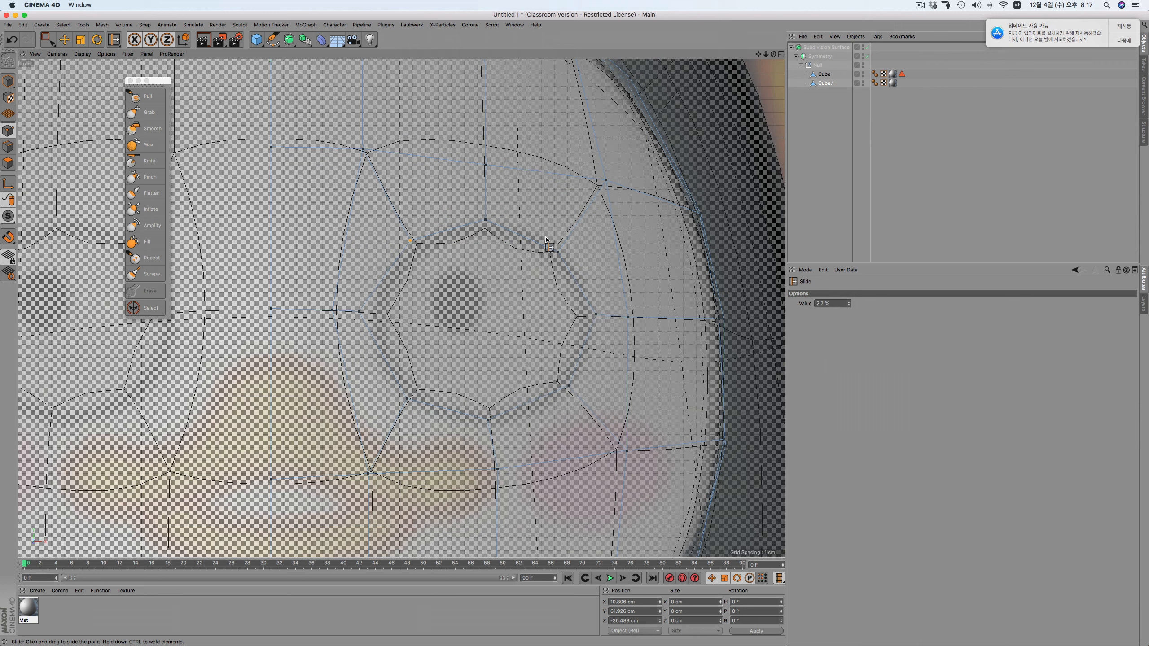
drag(558, 253, 559, 248)
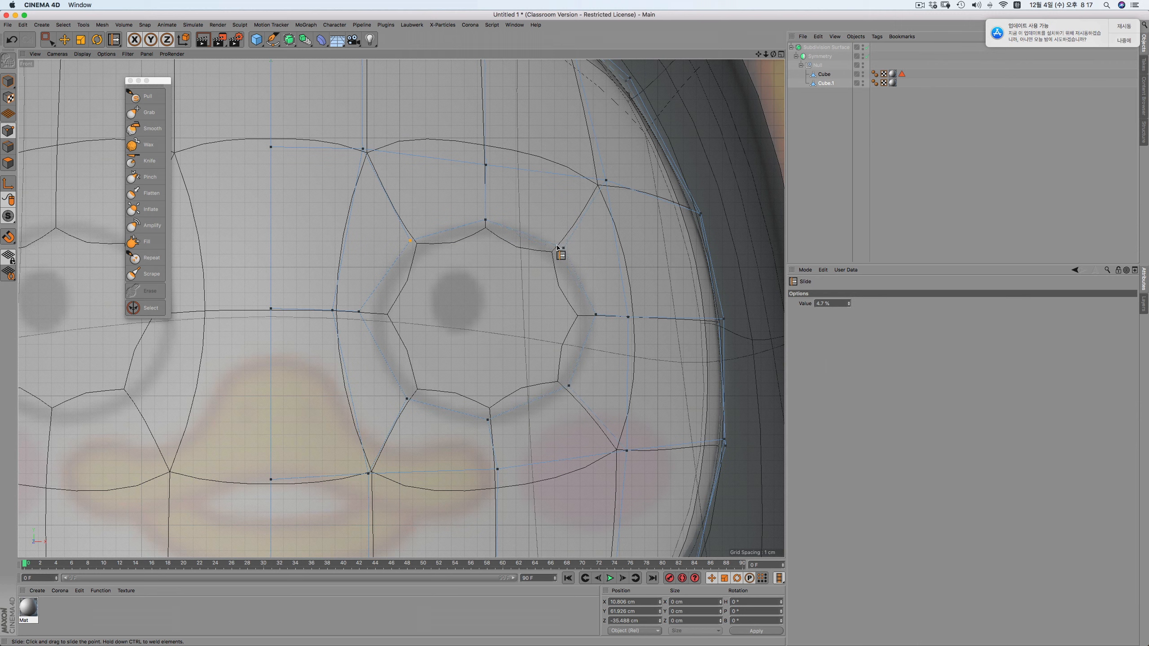
Slide the octagon's nose-side, bottom and top points outward so the smoothed opening follows the reference eye
drag(360, 311, 360, 309)
drag(410, 243, 371, 317)
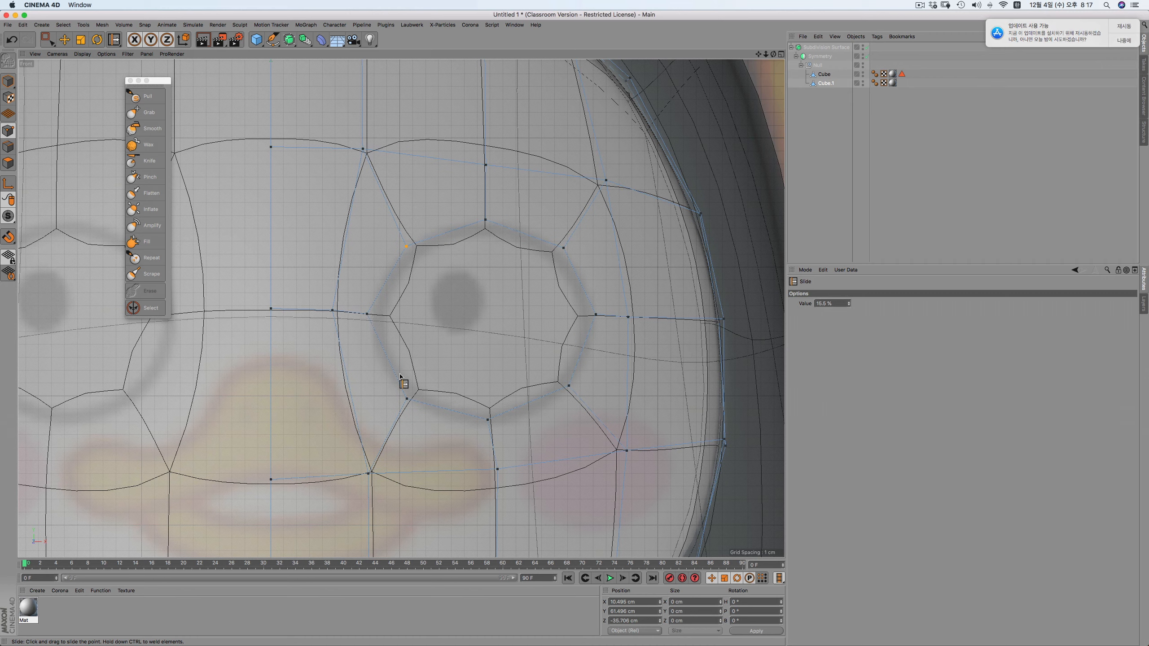
drag(406, 400, 495, 441)
drag(399, 412, 399, 413)
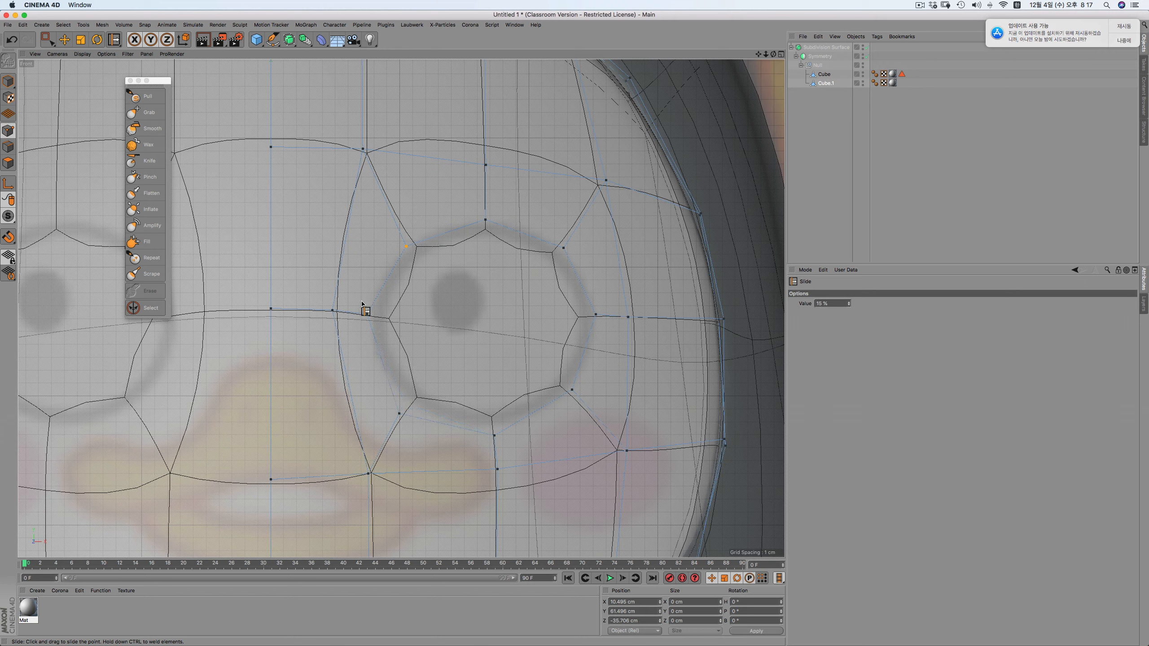
drag(366, 316, 399, 243)
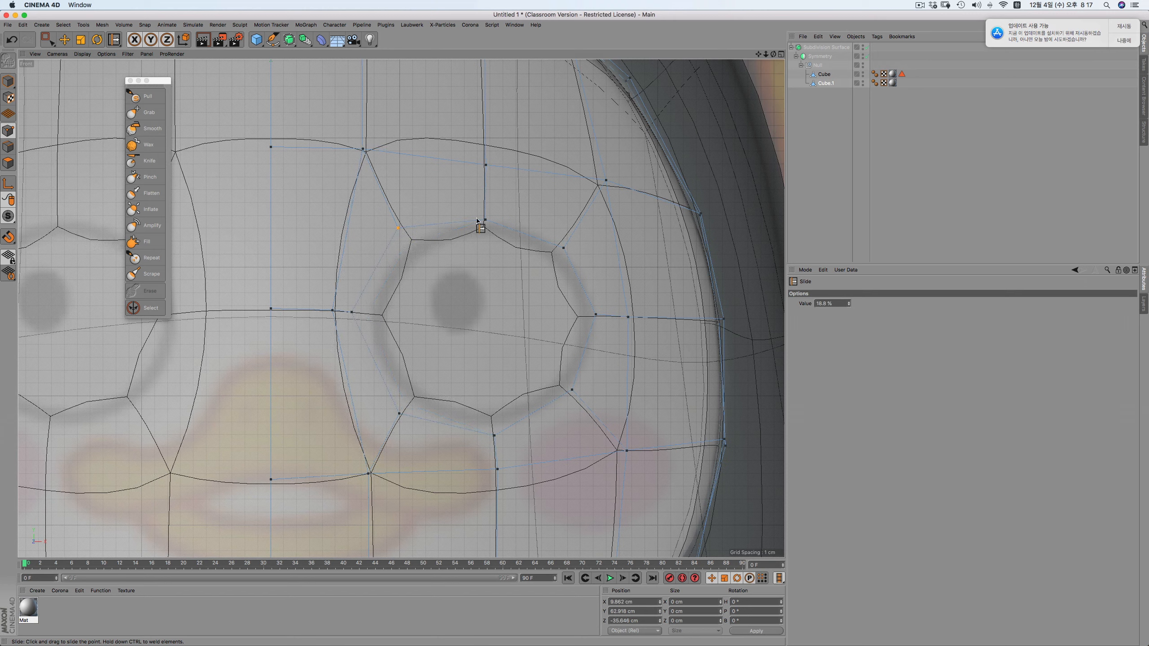
drag(486, 221, 417, 236)
click(398, 228)
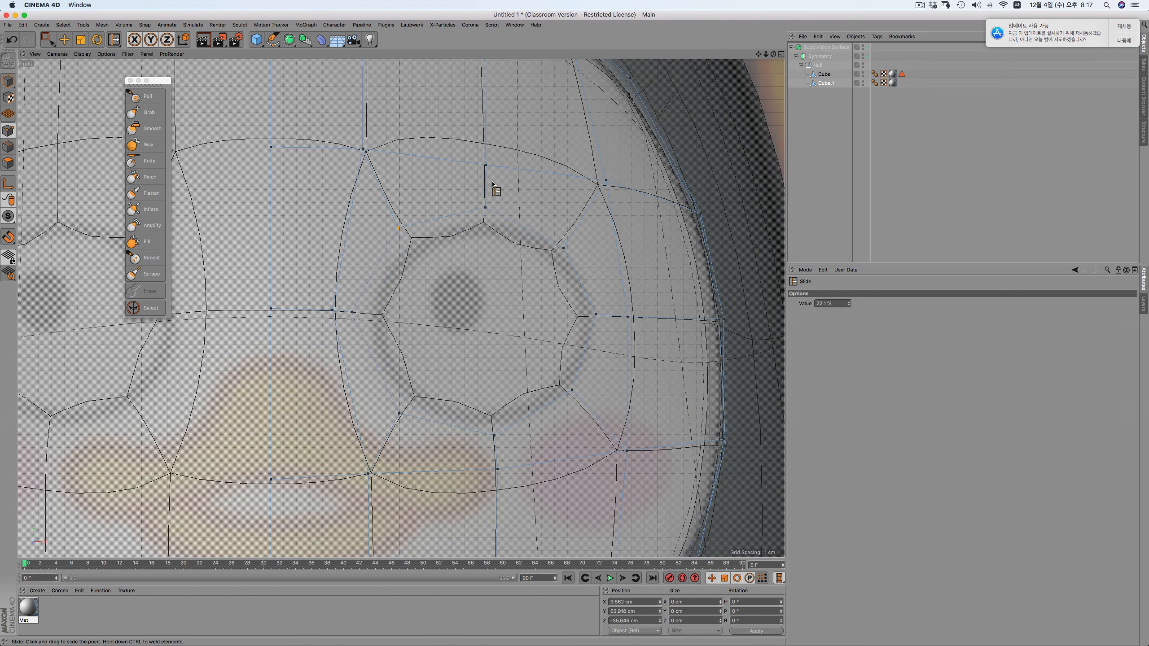
Slide the points of the edge loop surrounding the eye to make that loop rounder on all sides
drag(486, 166, 486, 118)
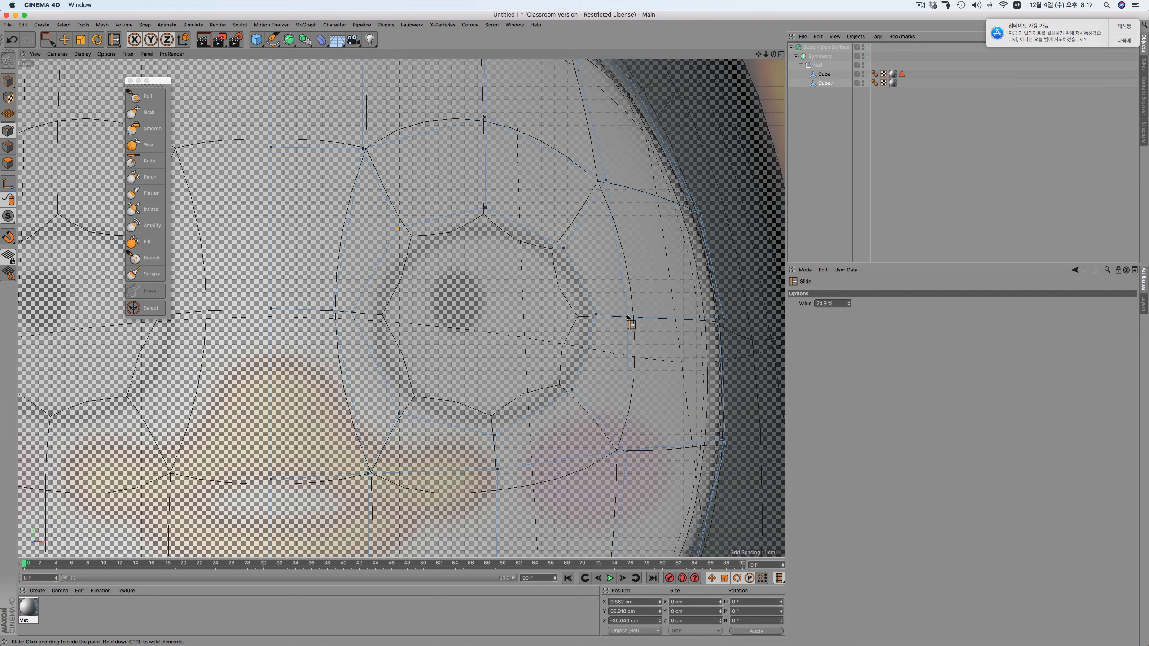
drag(628, 318, 658, 318)
drag(498, 476, 497, 500)
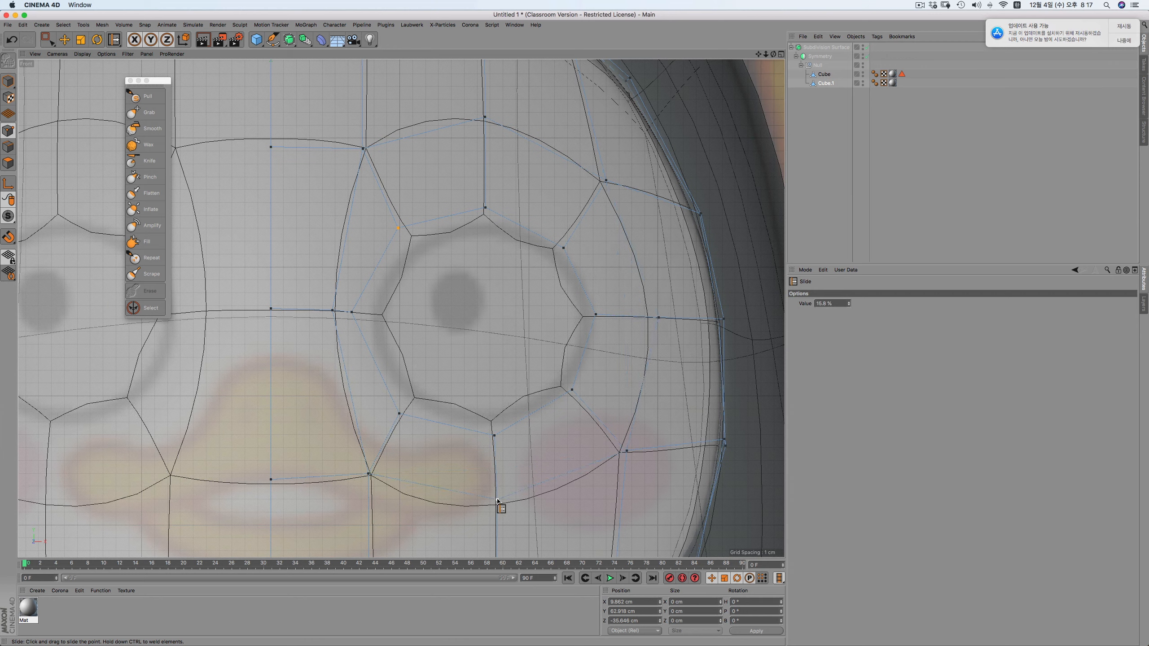
drag(369, 474, 368, 462)
drag(333, 312, 310, 313)
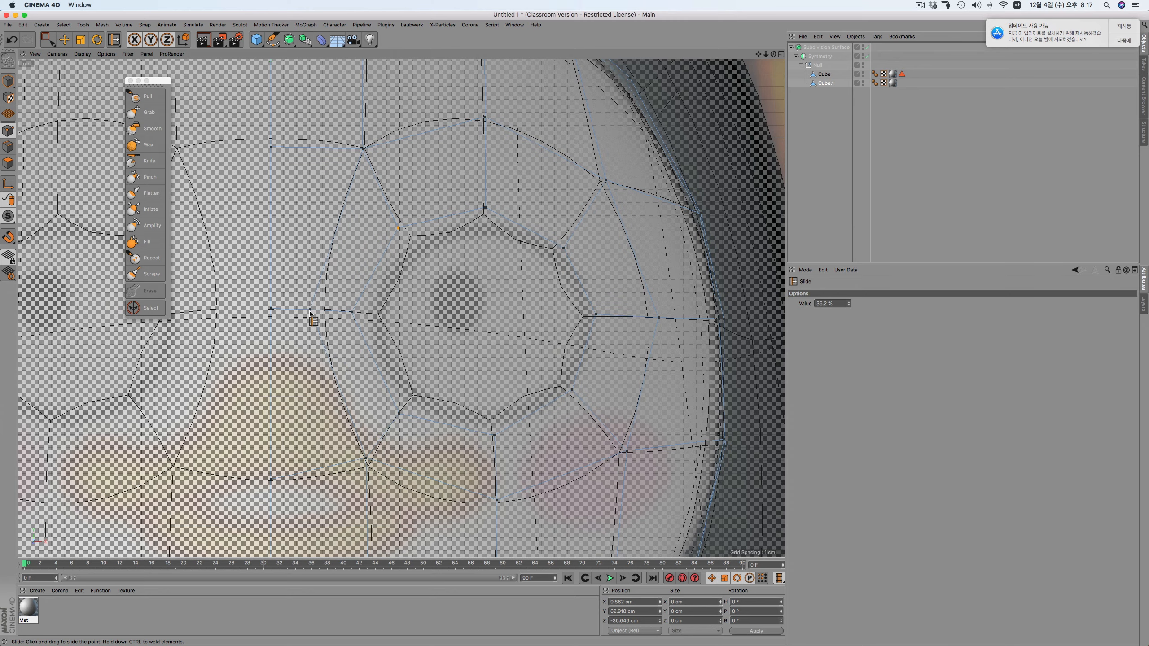
Slide the octagon's outer-side, top, bottom and nose-side points further outward to enlarge and round the eye opening
scroll(306, 311, down, 2)
scroll(380, 195, down, 3)
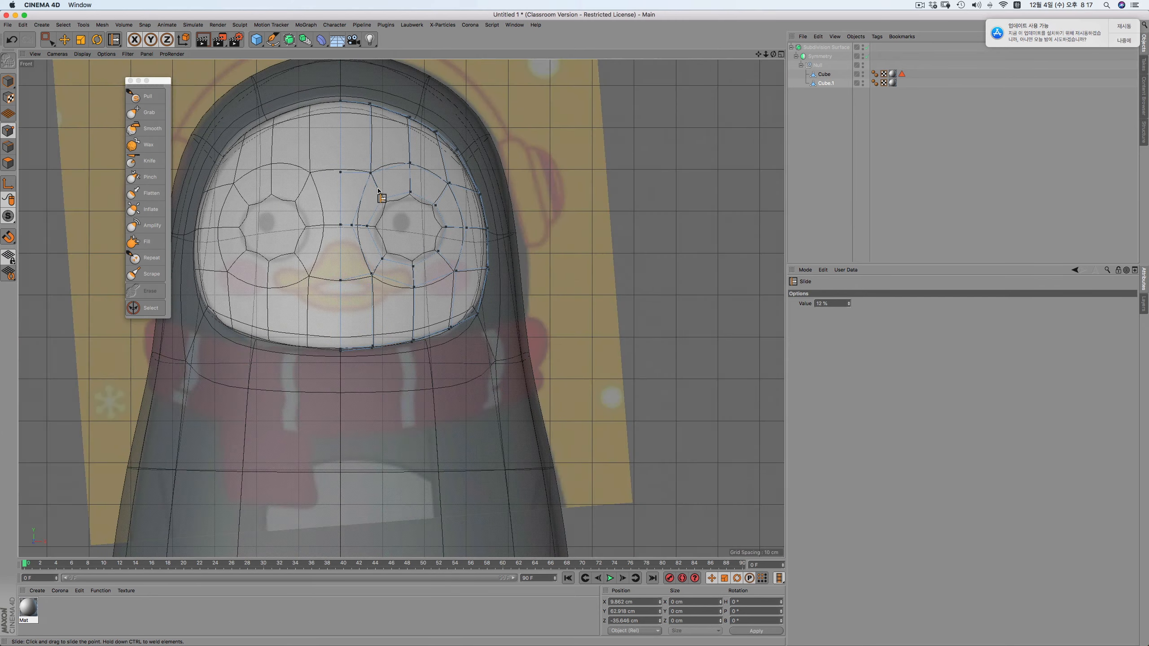
scroll(385, 196, up, 2)
scroll(493, 256, up, 2)
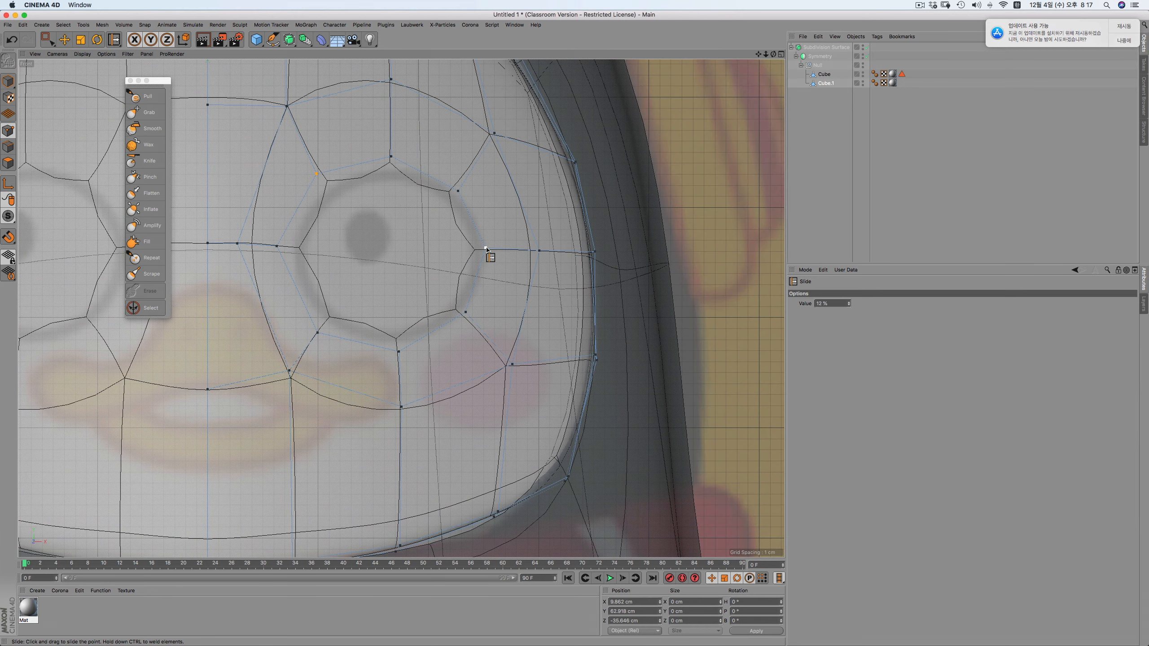
mouse_move(485, 249)
mouse_down()
mouse_move(534, 249)
mouse_move(502, 251)
mouse_up()
drag(465, 312, 478, 326)
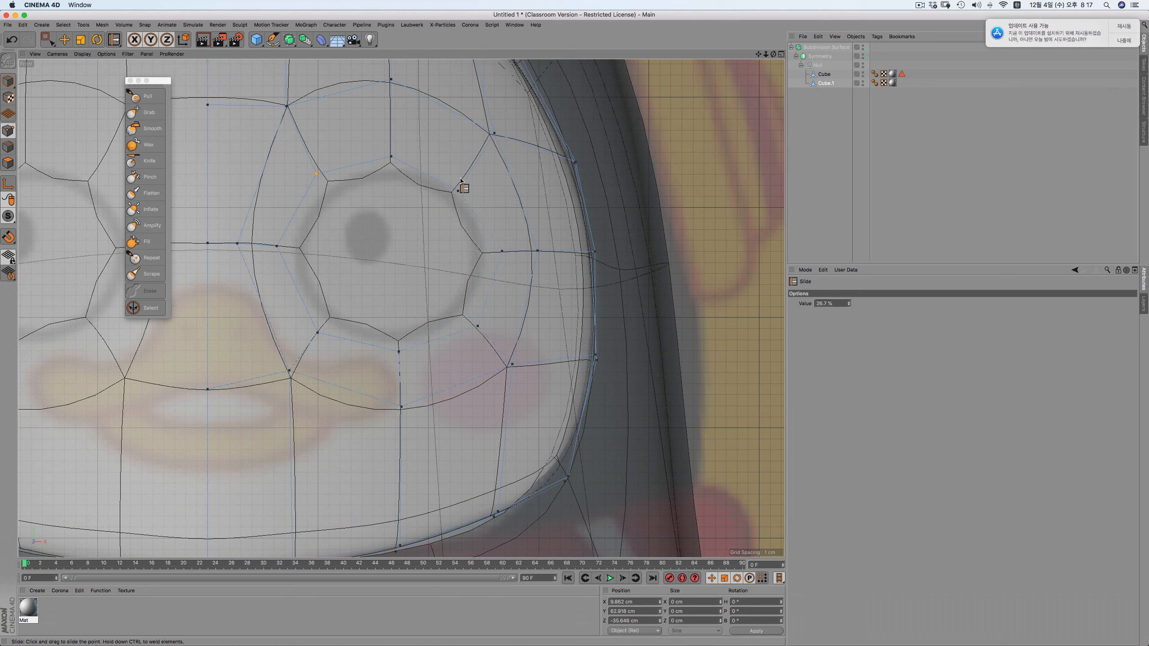
drag(458, 194, 460, 177)
drag(391, 157, 396, 213)
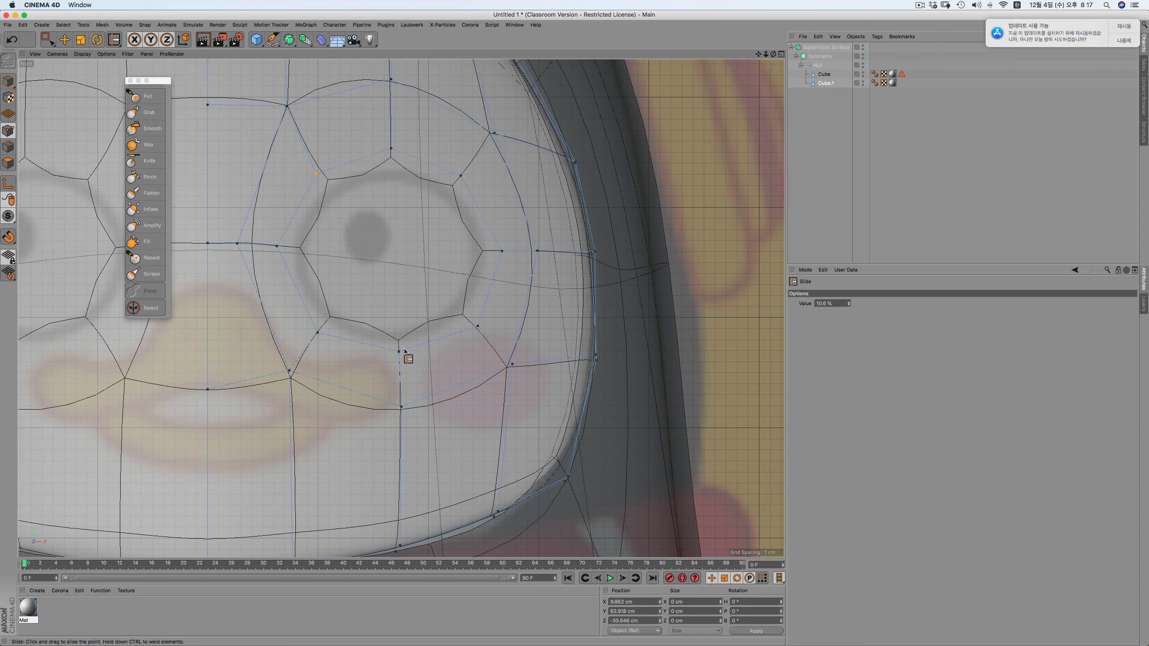
drag(399, 350, 476, 326)
drag(399, 356, 402, 362)
drag(277, 246, 301, 292)
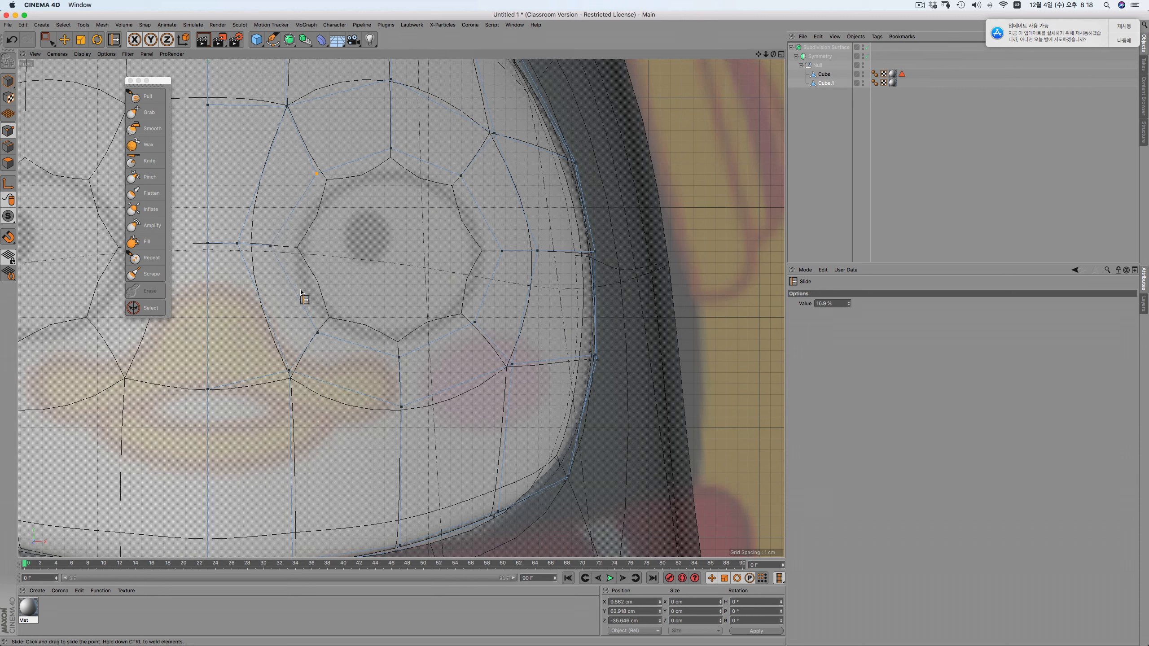
Rotate the eye polygon very slightly with the Normal Rotate tool
click(8, 163)
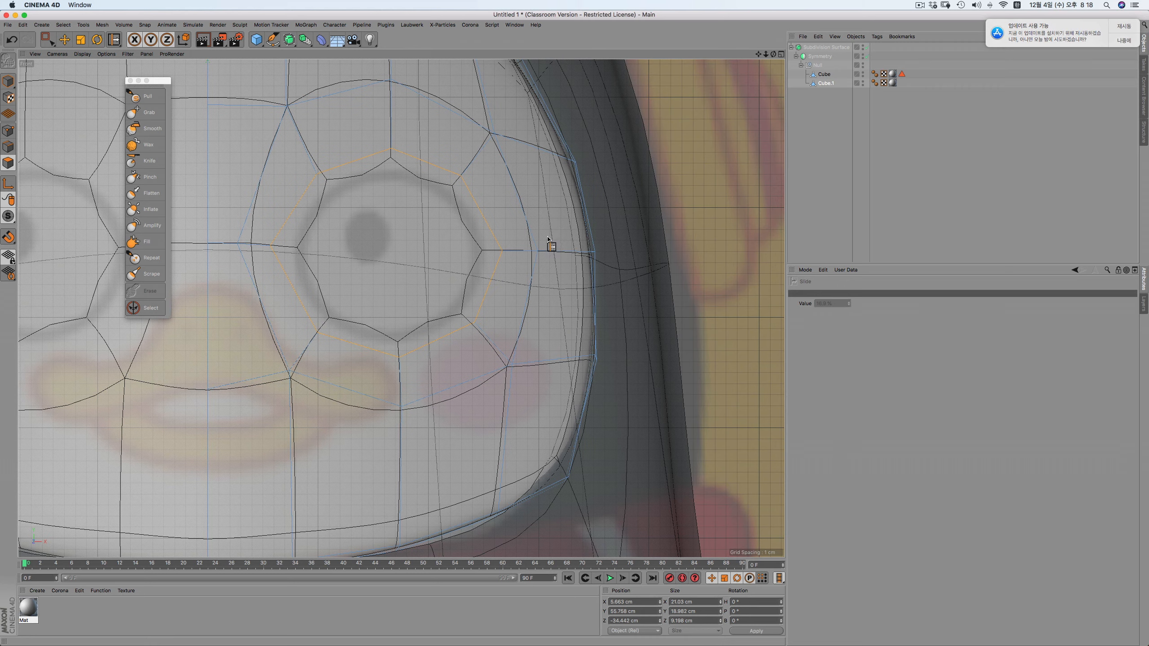
right_click(484, 139)
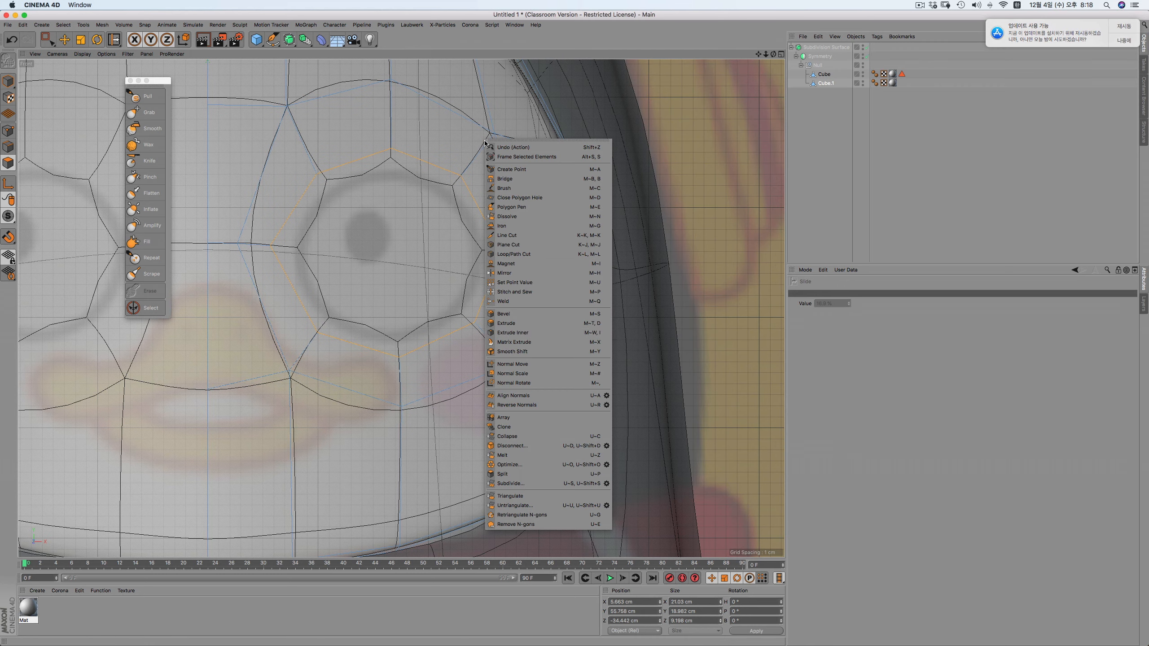
click(513, 382)
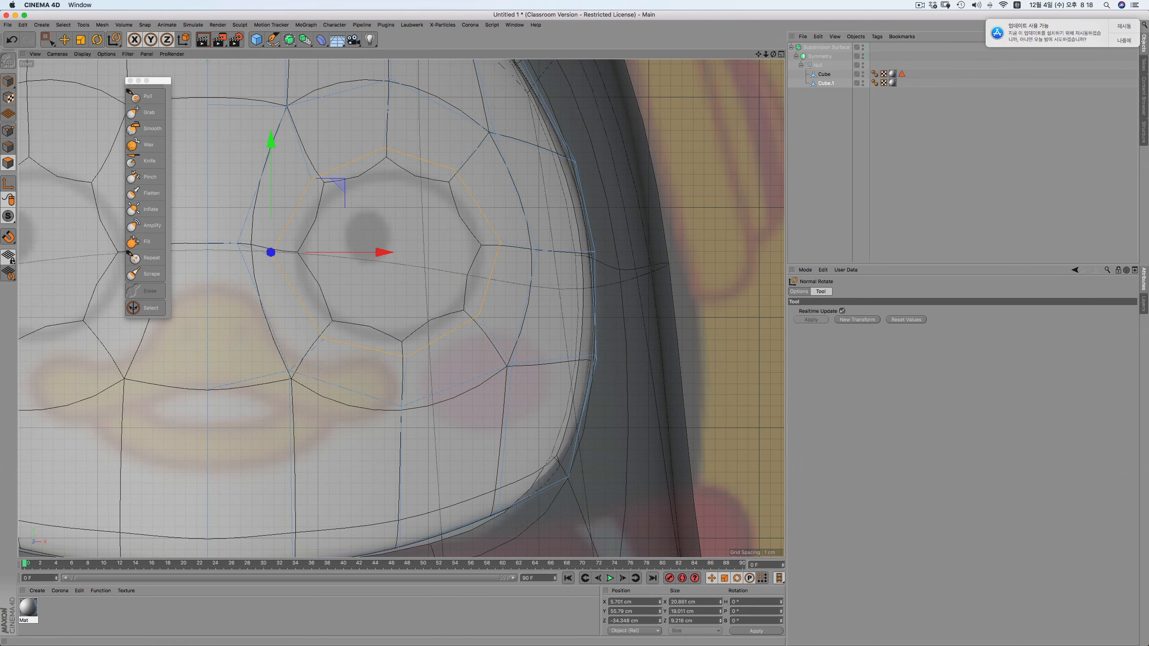
mouse_move(514, 383)
mouse_down()
mouse_move(565, 383)
mouse_move(527, 382)
mouse_up()
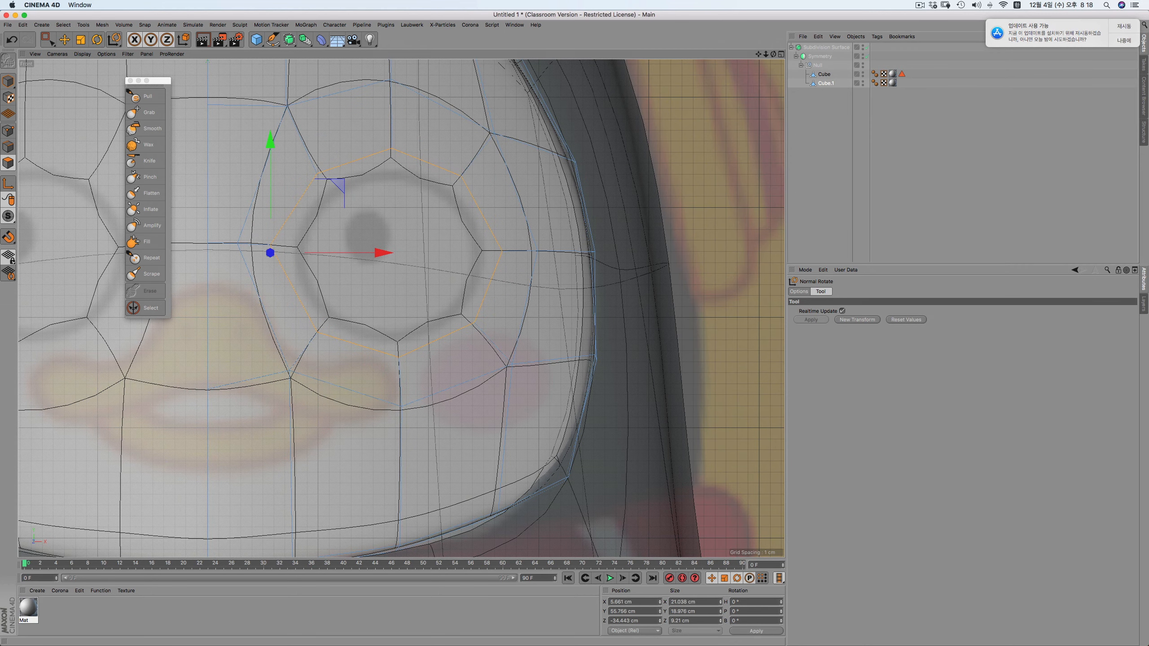
Smooth the mesh on the nose side of the eye with the sculpting Smooth brush
click(8, 131)
click(145, 128)
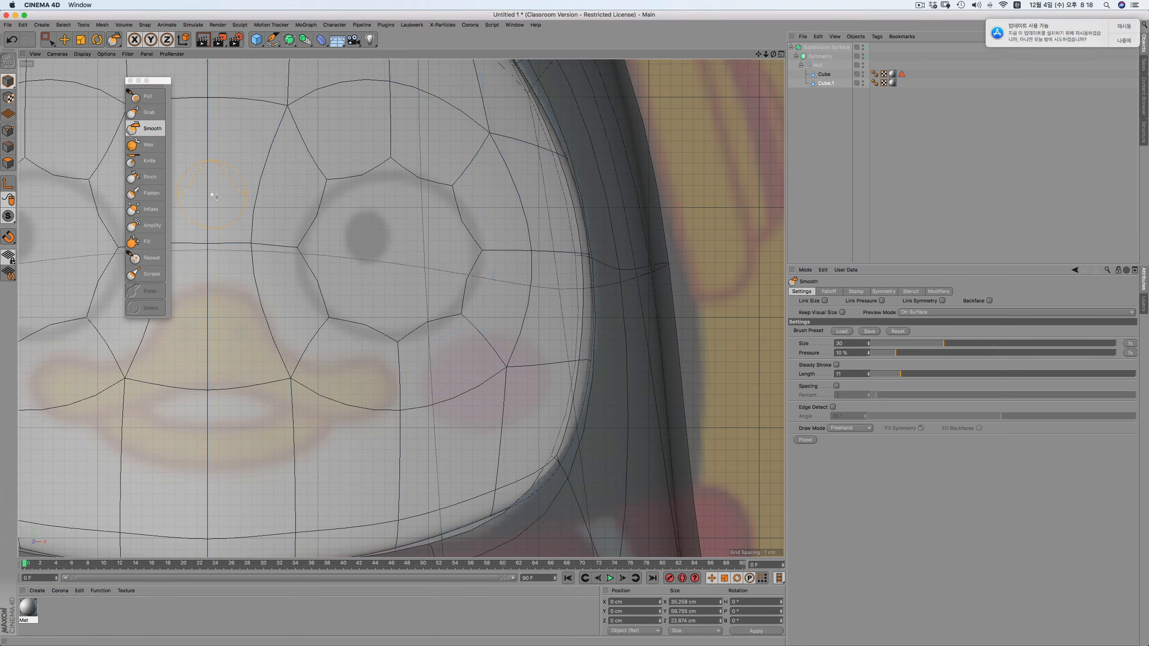
mouse_move(259, 237)
mouse_down()
mouse_move(277, 249)
mouse_move(301, 217)
mouse_move(298, 184)
mouse_up()
Reduce the Grab brush size to 18.625 and pull the eye octagon's nose-side point toward the nose
click(146, 112)
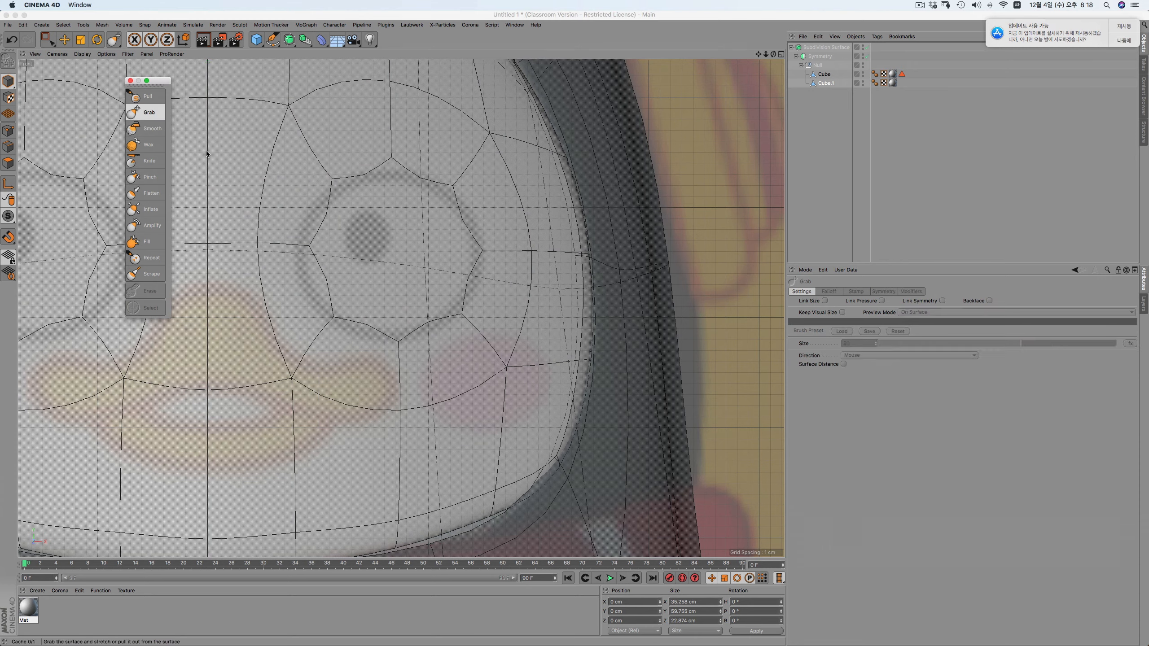
drag(269, 228, 263, 244)
key(super+z)
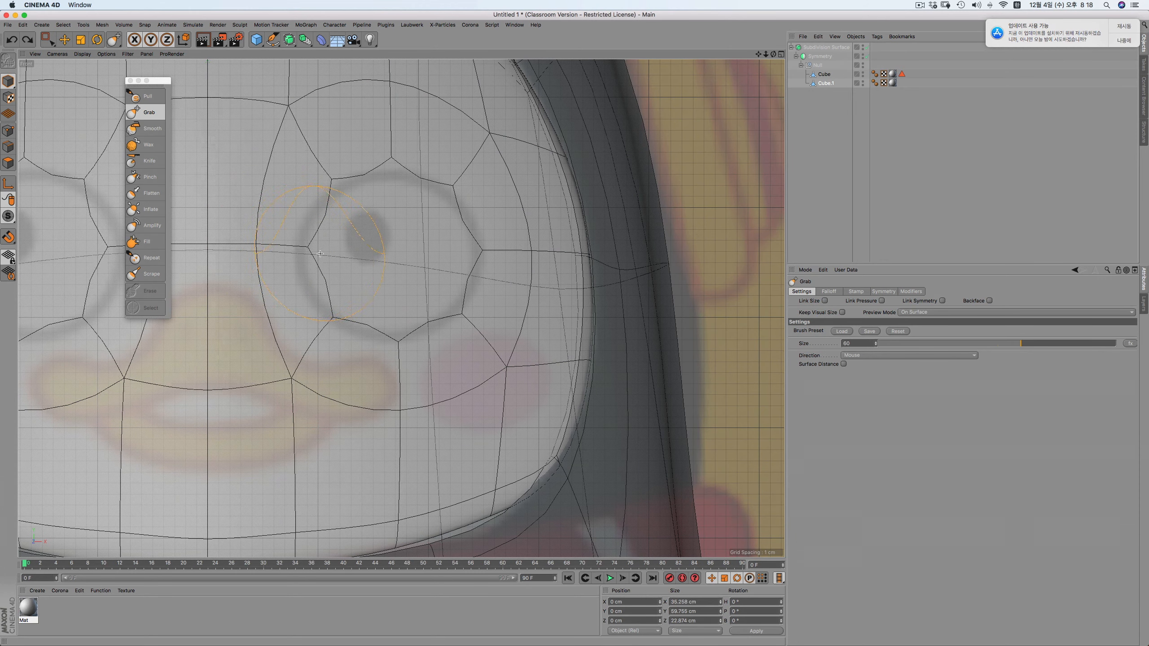
middle_drag(319, 247, 268, 263)
drag(306, 247, 294, 251)
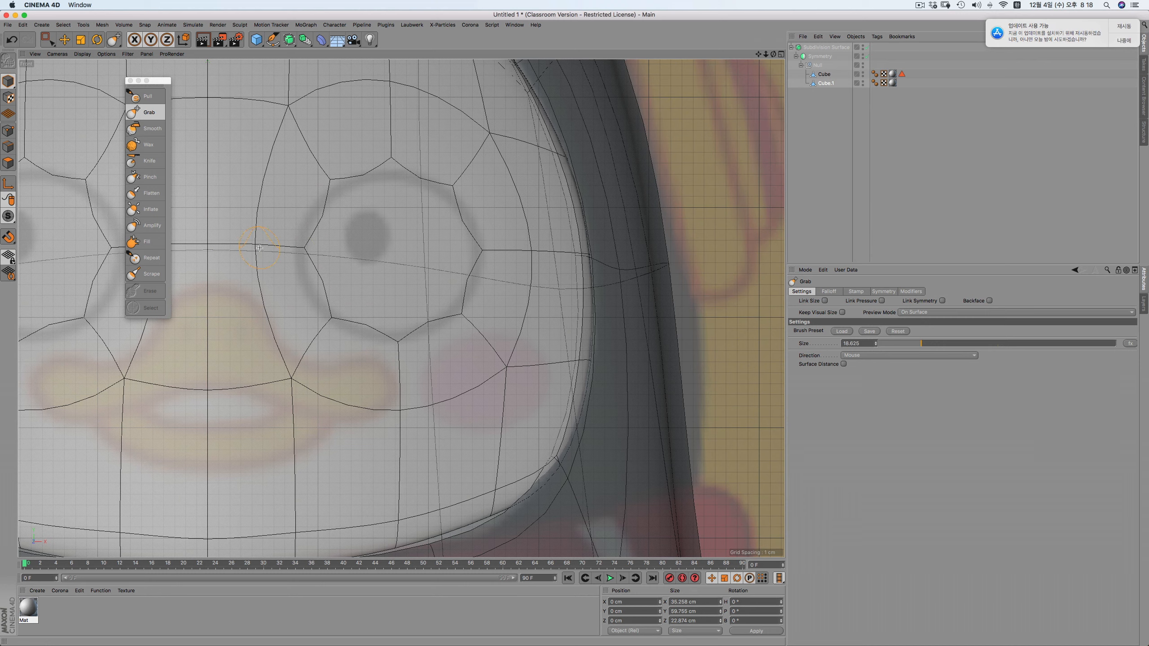
Turn off the Subdivision Surface and grab the octagon's nose-side and top points into an even ring around the reference eye
click(866, 47)
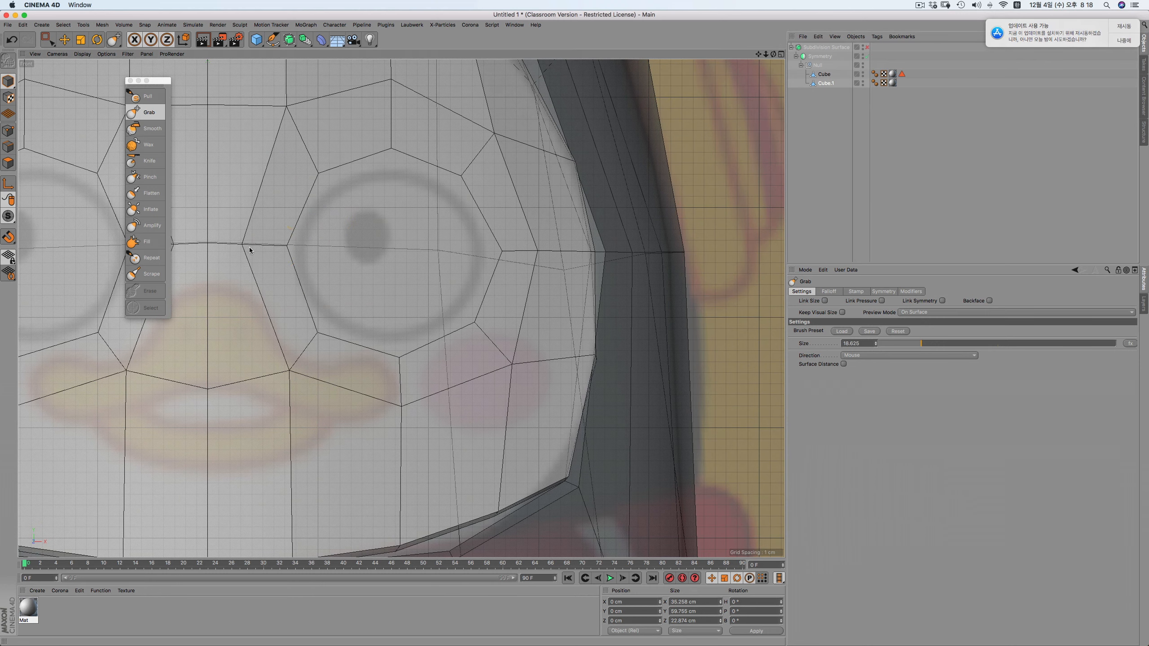
drag(296, 257, 295, 257)
drag(318, 175, 316, 180)
drag(385, 153, 387, 159)
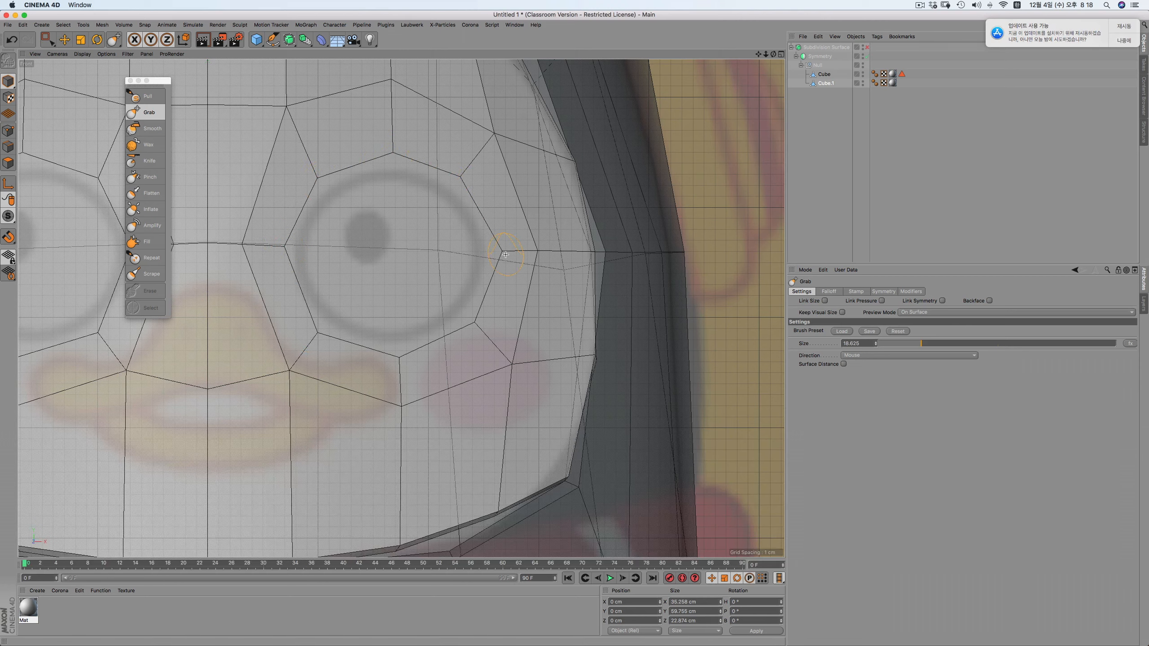
drag(317, 332, 314, 335)
drag(285, 246, 281, 247)
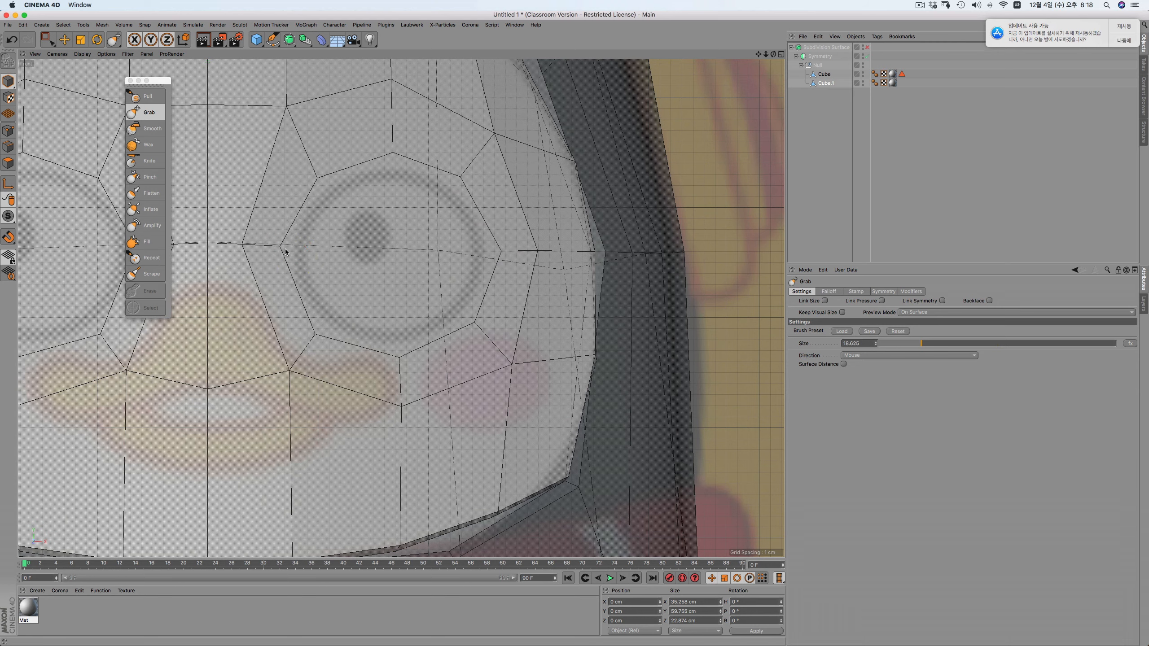
Grab the octagon's upper nose-side point and the outer ring's upper point slightly upward to even the topology around the reference eye
drag(318, 178, 312, 176)
drag(508, 134, 499, 119)
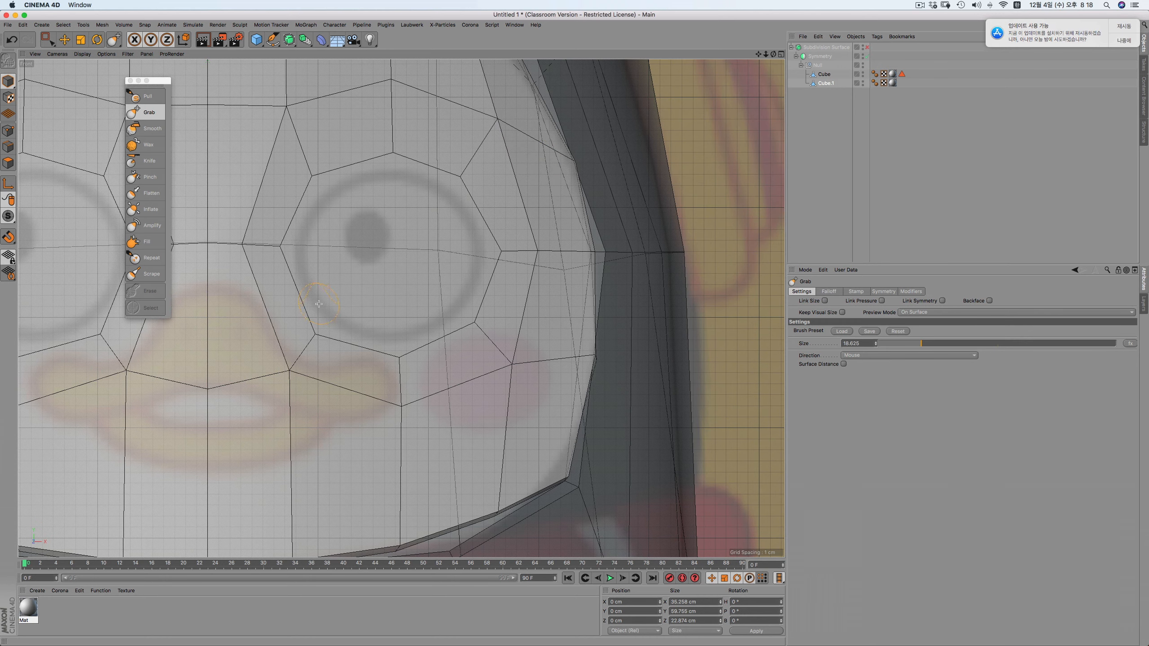
Select the eye polygon of Cube.1 and rotate it slightly in the side view to follow the face's tilt
click(8, 163)
key(F1)
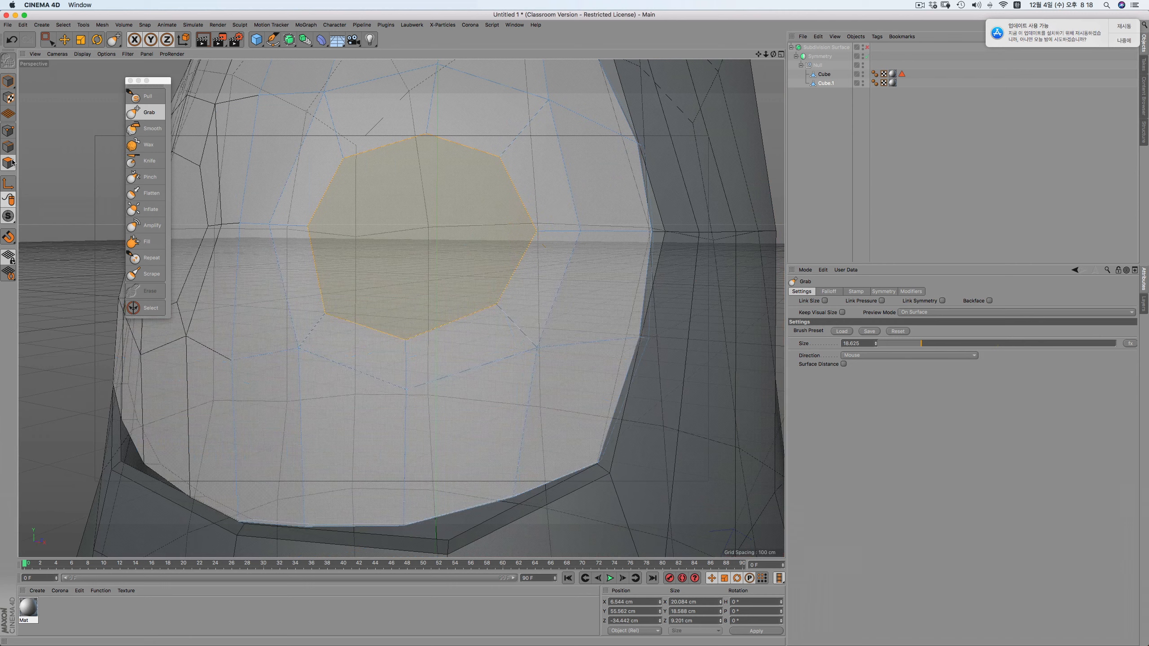
click(824, 84)
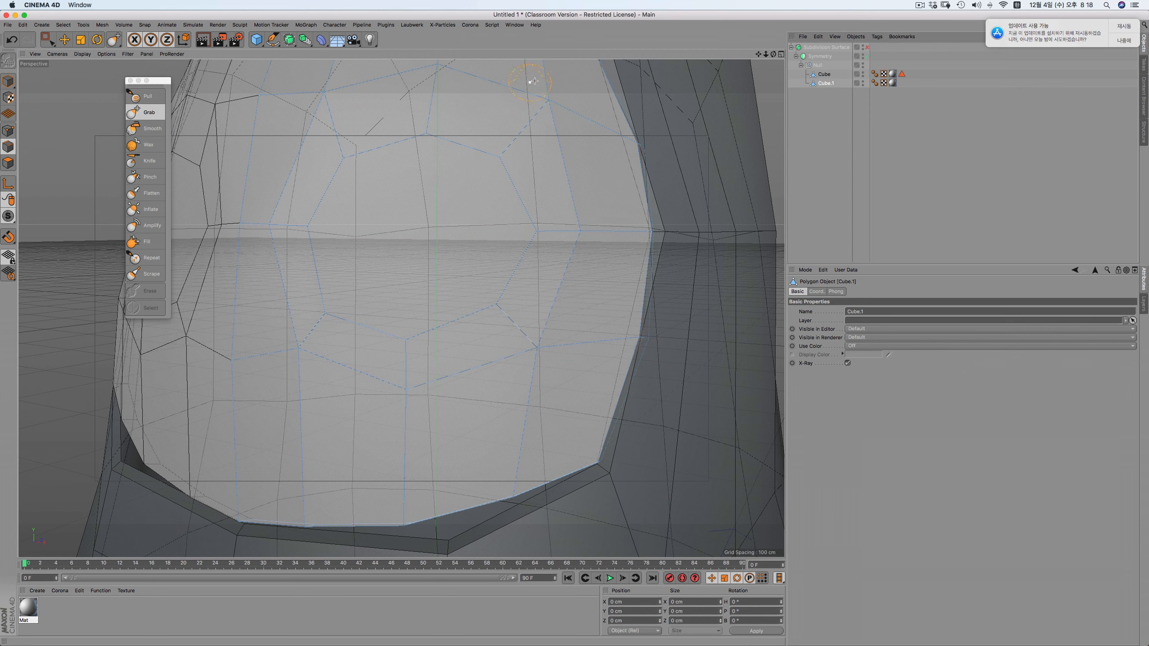
key(e)
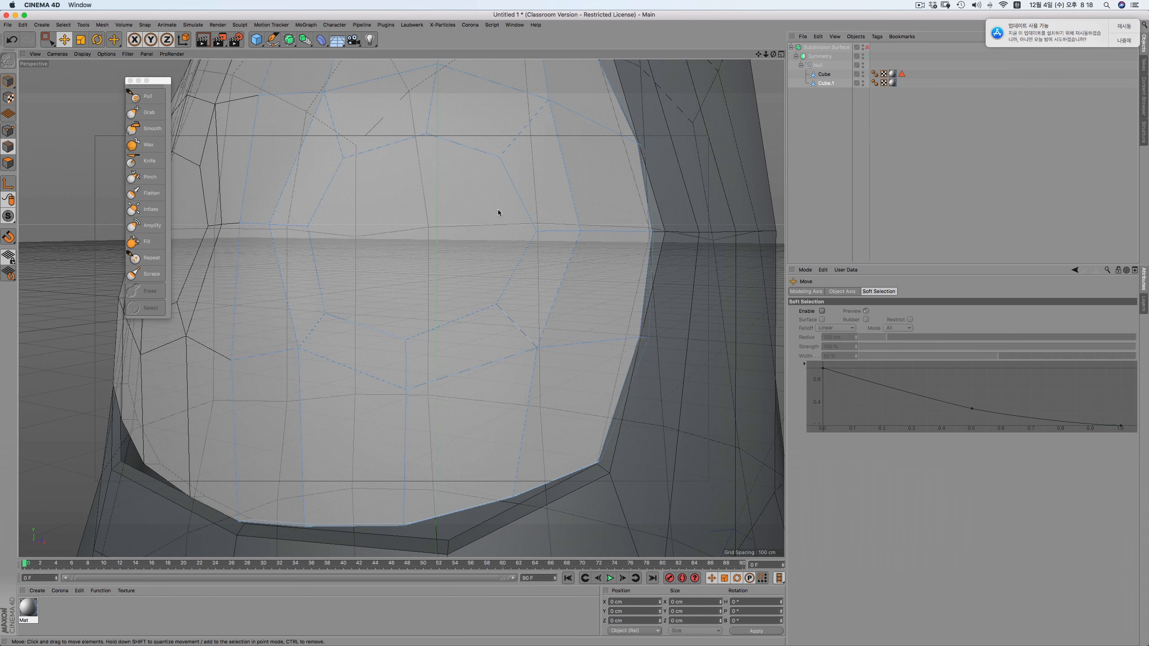
click(469, 235)
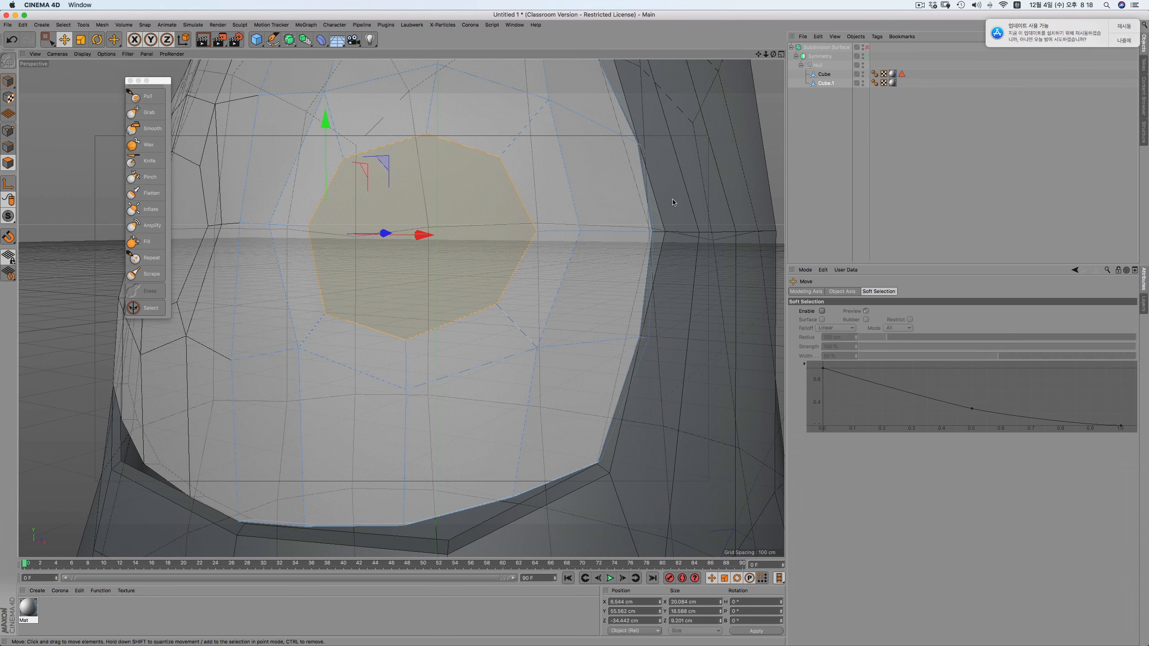
alt+drag(663, 196, 597, 197)
key(F3)
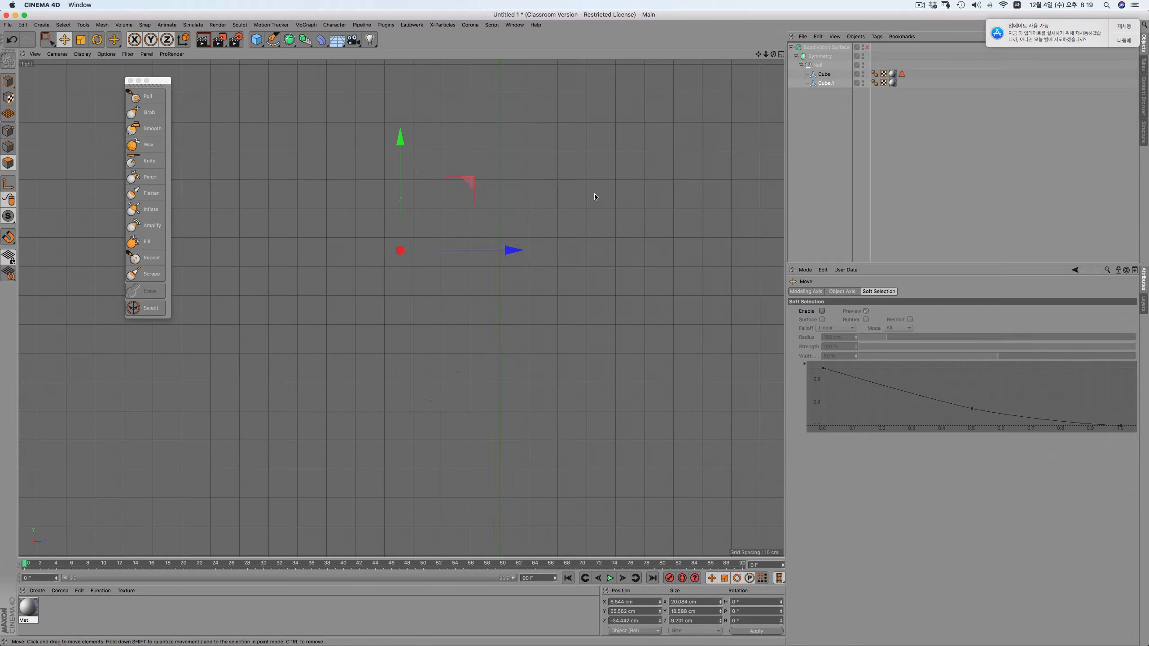
scroll(389, 218, up, 8)
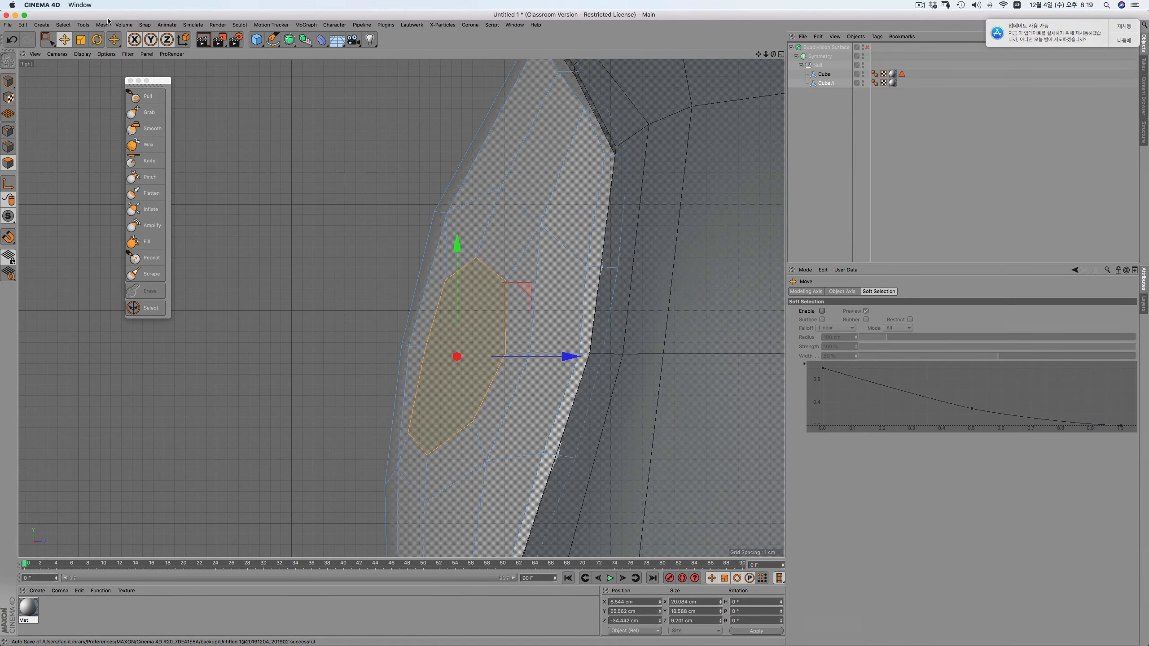
click(97, 40)
drag(522, 362, 520, 352)
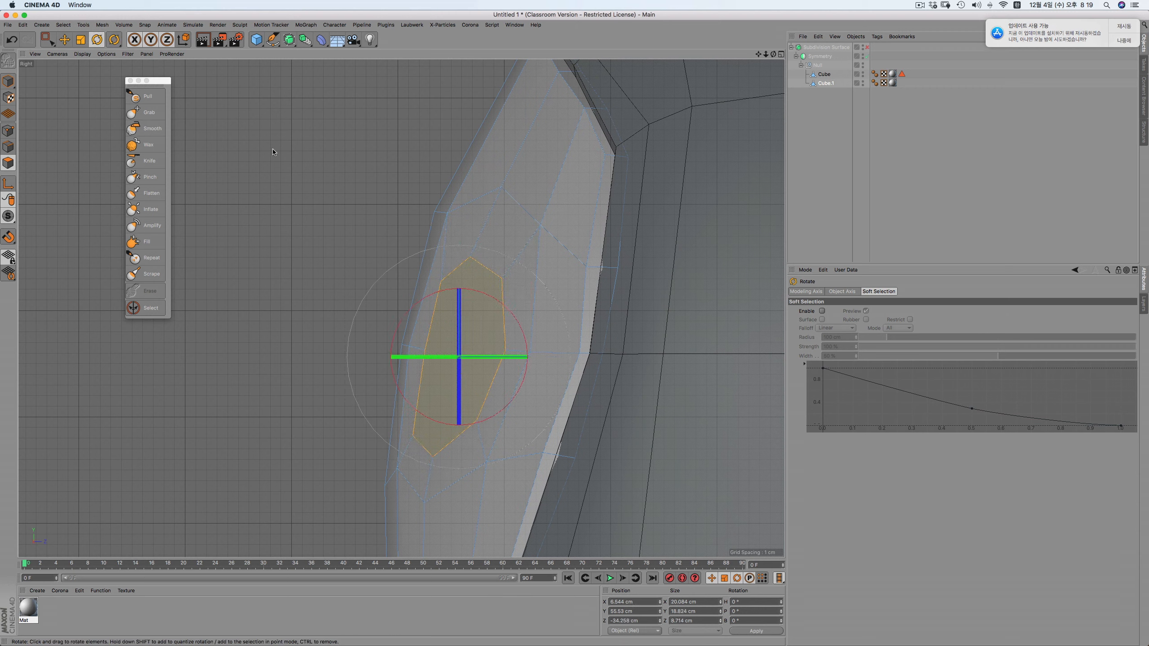
Select the three face points above the eye octagon and move them forward about 0.8 cm along Z in the side view
click(8, 131)
click(64, 40)
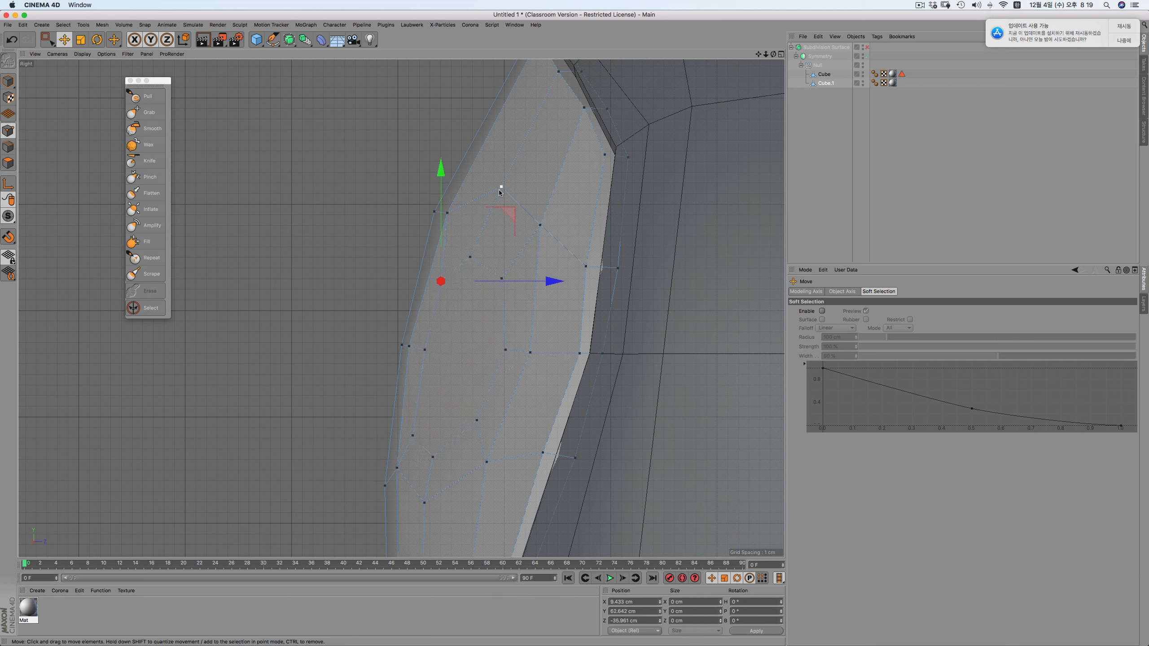
shift+click(448, 213)
shift+click(540, 225)
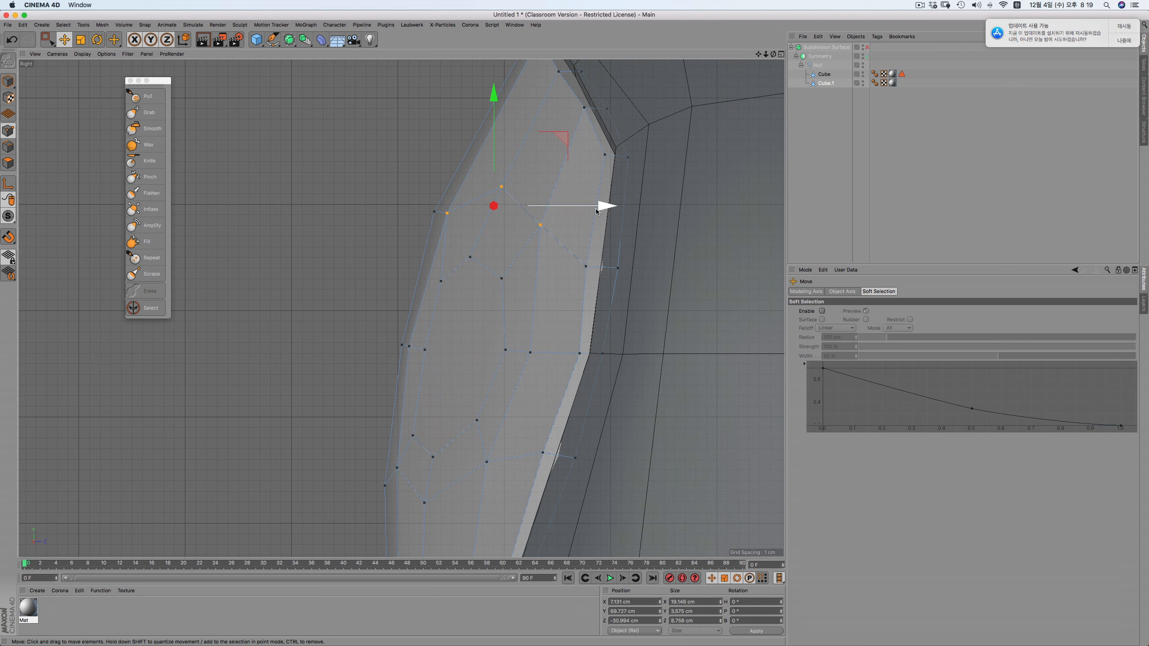
drag(597, 207, 586, 210)
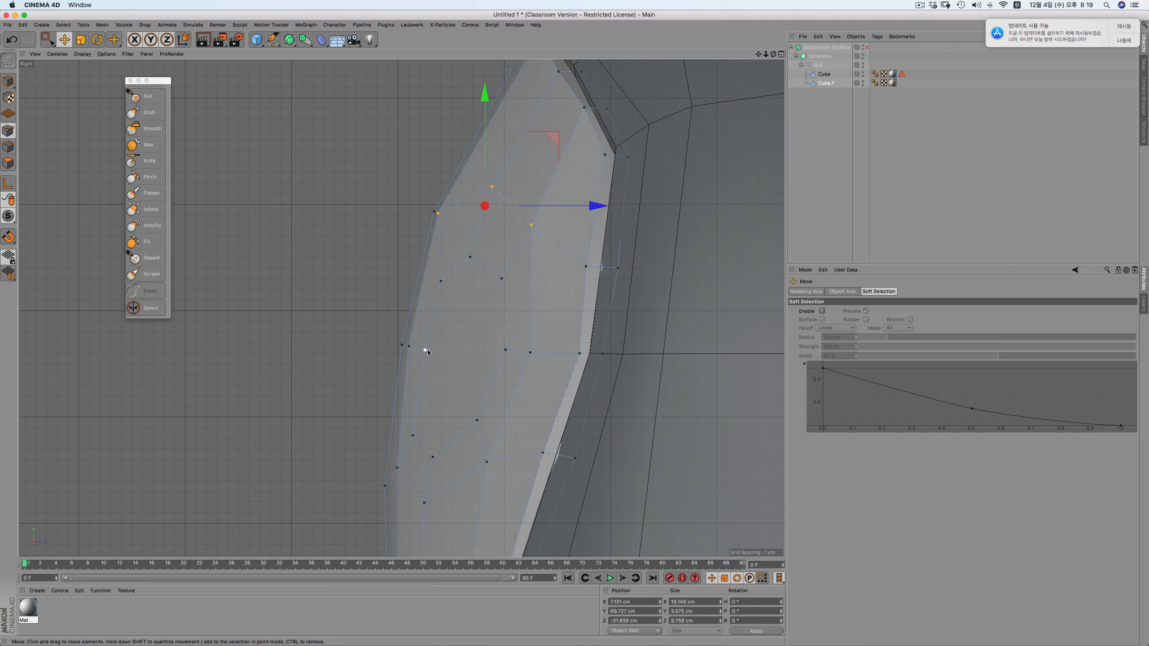
Move the nose-bridge points back about 0.6 cm along Z and the eye octagon's two outer points slightly forward
click(403, 346)
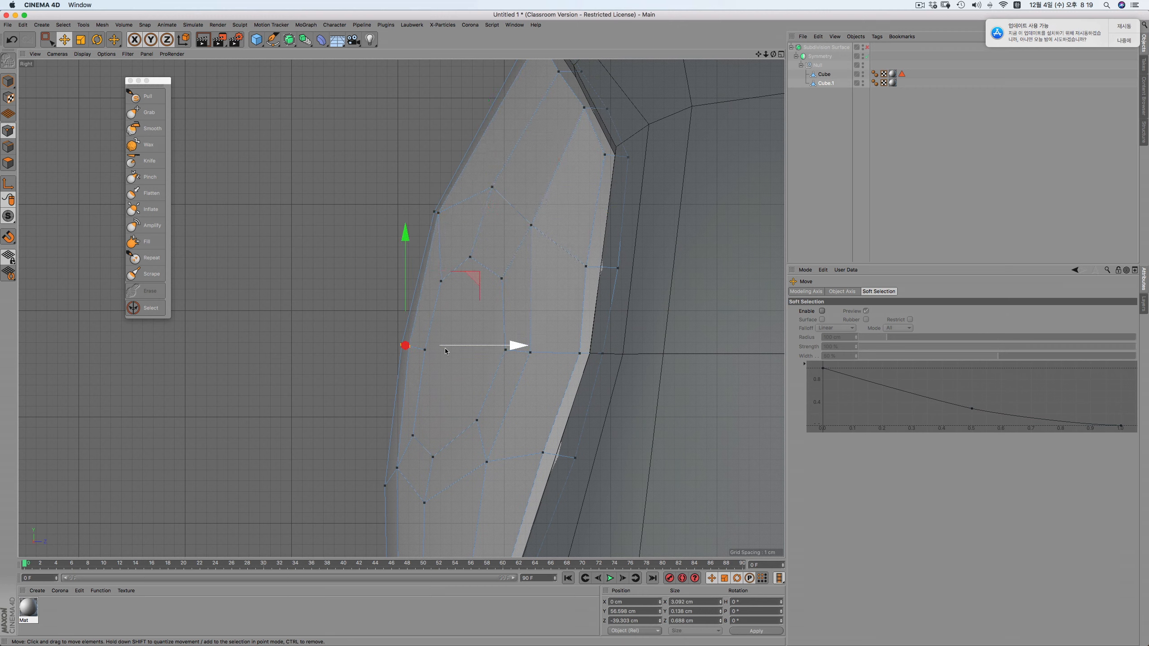
drag(471, 353, 475, 352)
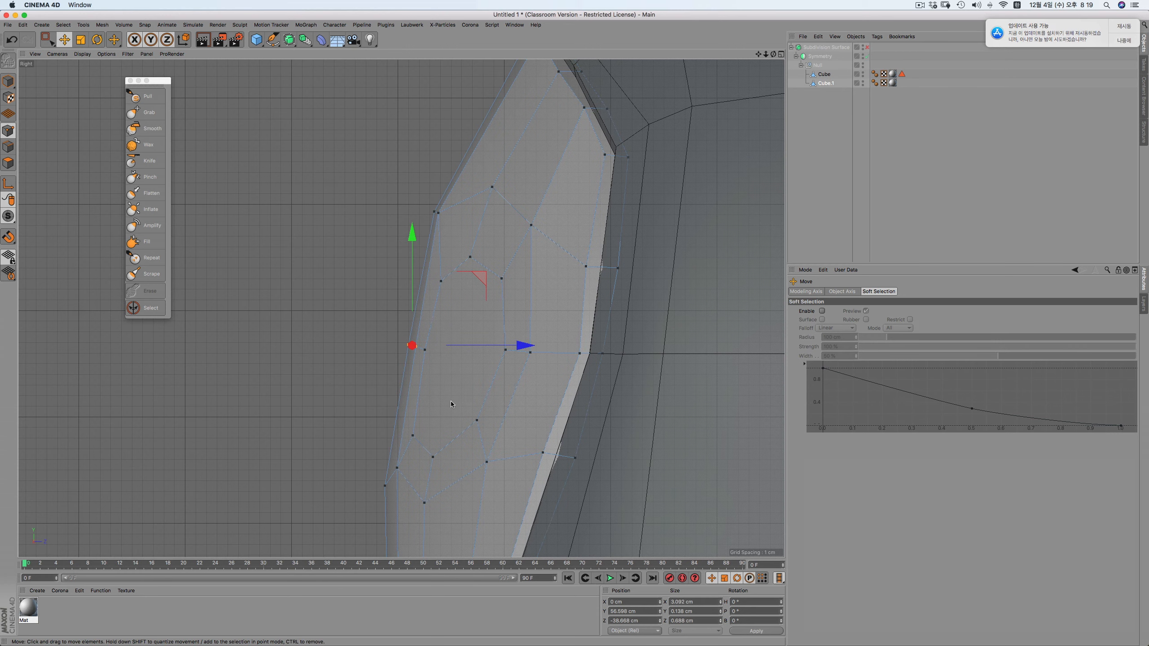
scroll(455, 420, down, 3)
scroll(456, 420, up, 3)
click(495, 299)
shift+click(498, 361)
drag(588, 327, 577, 328)
Extrude the eye polygon inward to form a socket and scale the recessed polygon down
click(8, 162)
key(F2)
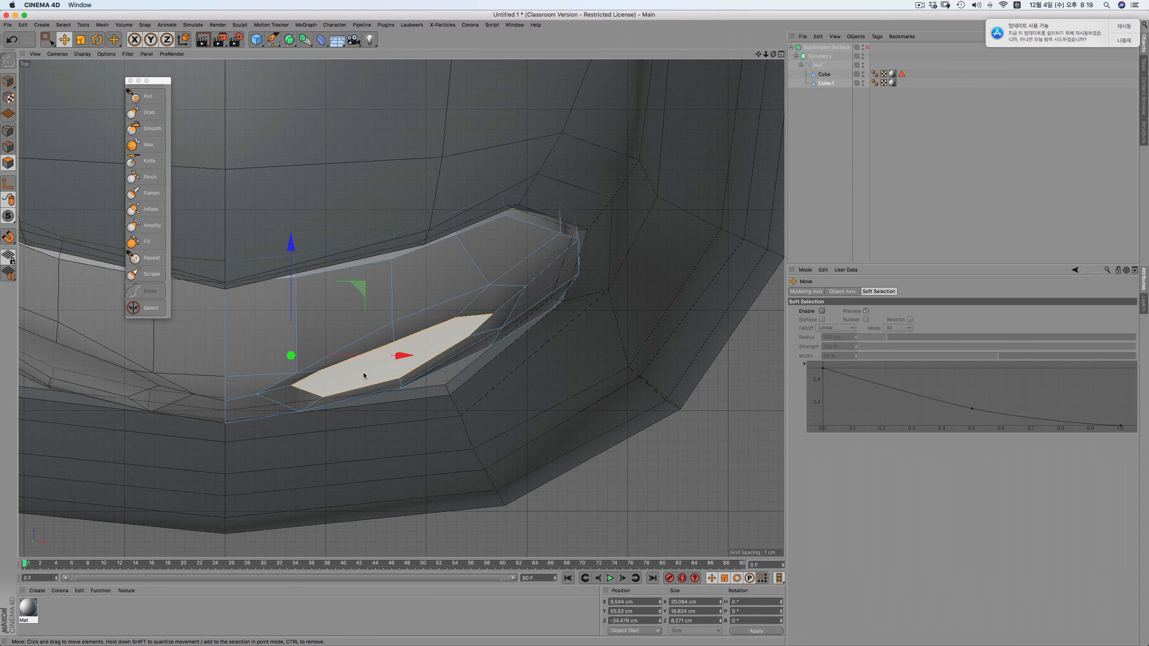
key(F4)
key(F2)
scroll(446, 330, down, 7)
scroll(446, 331, up, 3)
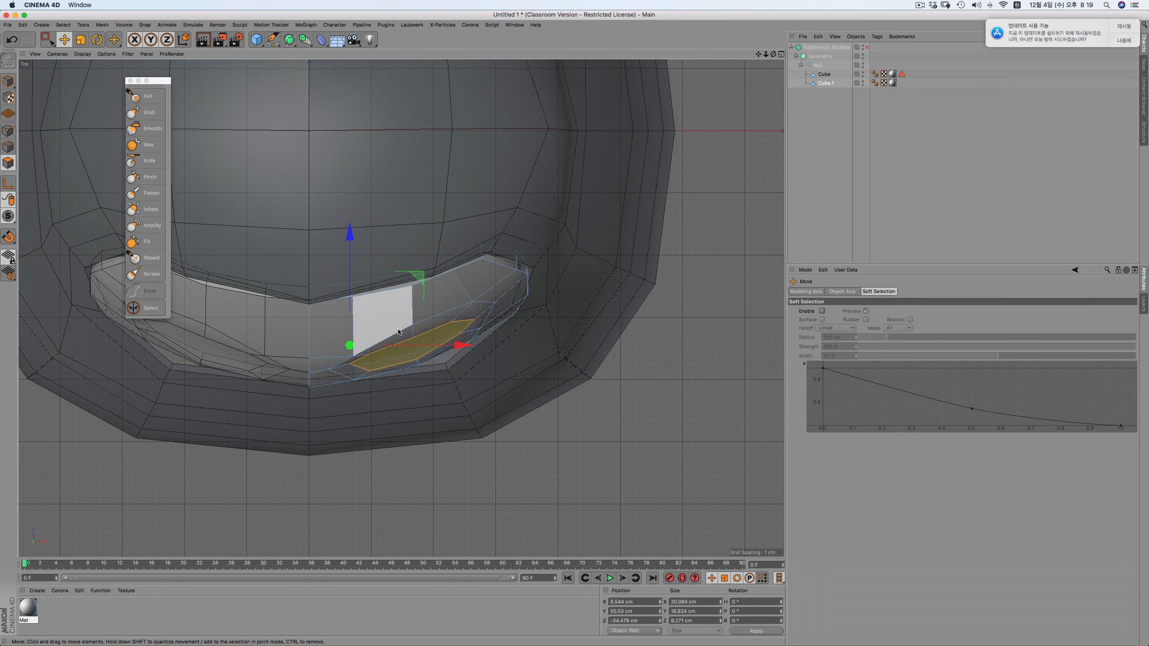
key(F3)
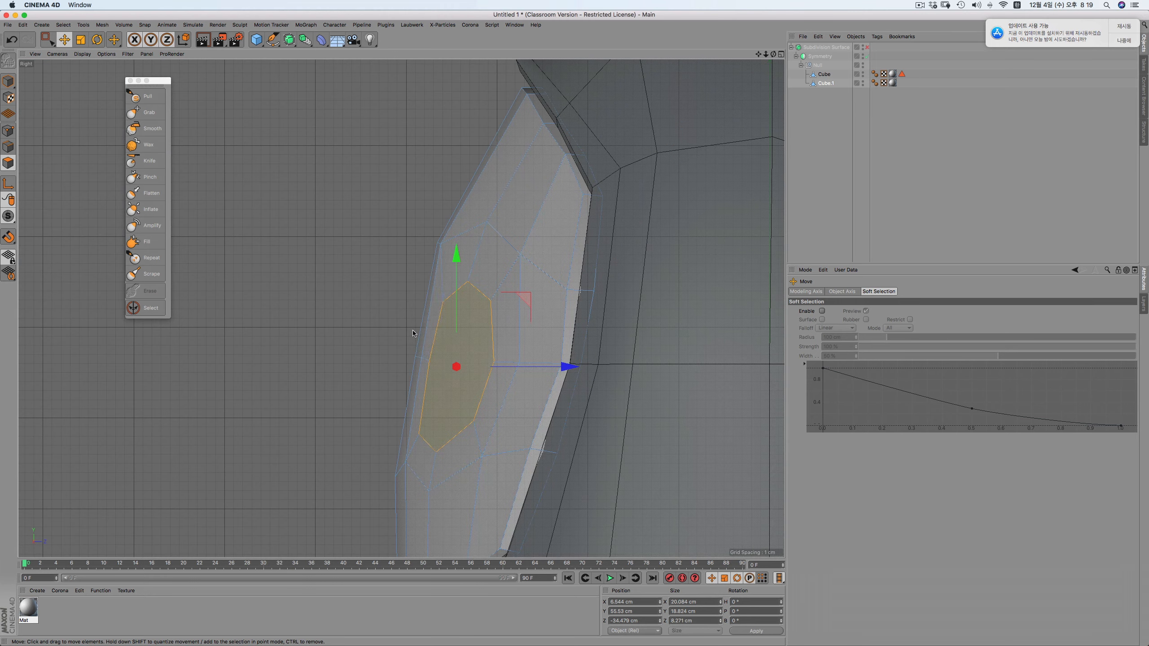
right_click(336, 316)
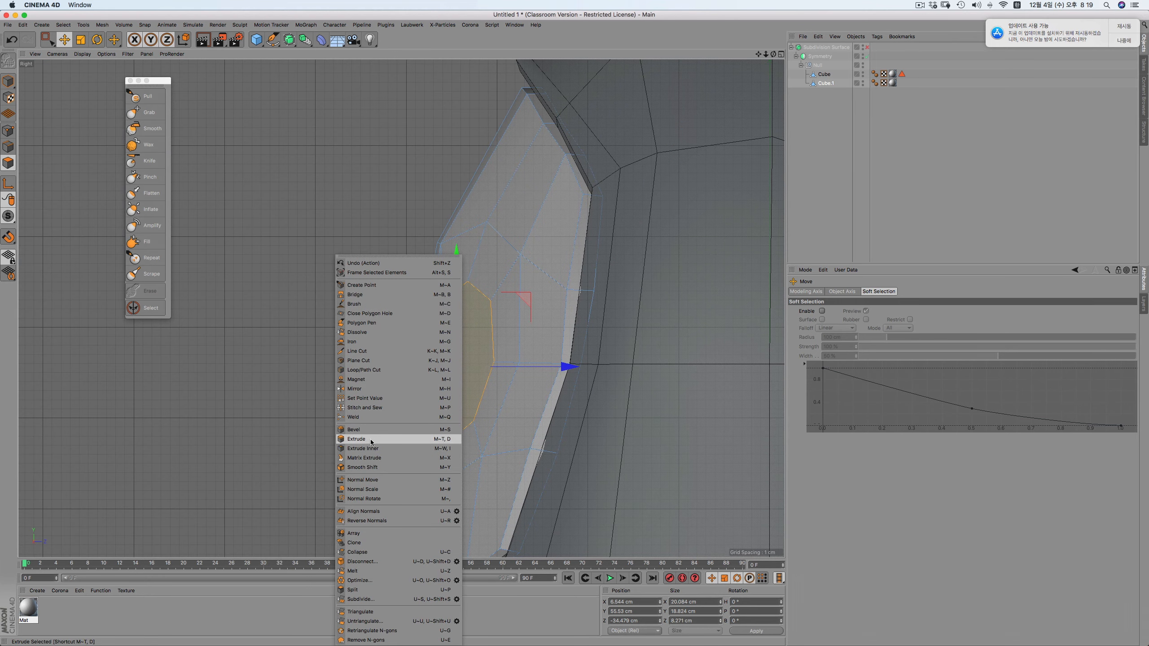
click(370, 440)
drag(370, 439, 452, 438)
click(80, 40)
drag(327, 169, 295, 188)
Turn on the Subdivision Surface and scale the recessed eye polygon down vertically to about 11.6 cm
click(865, 47)
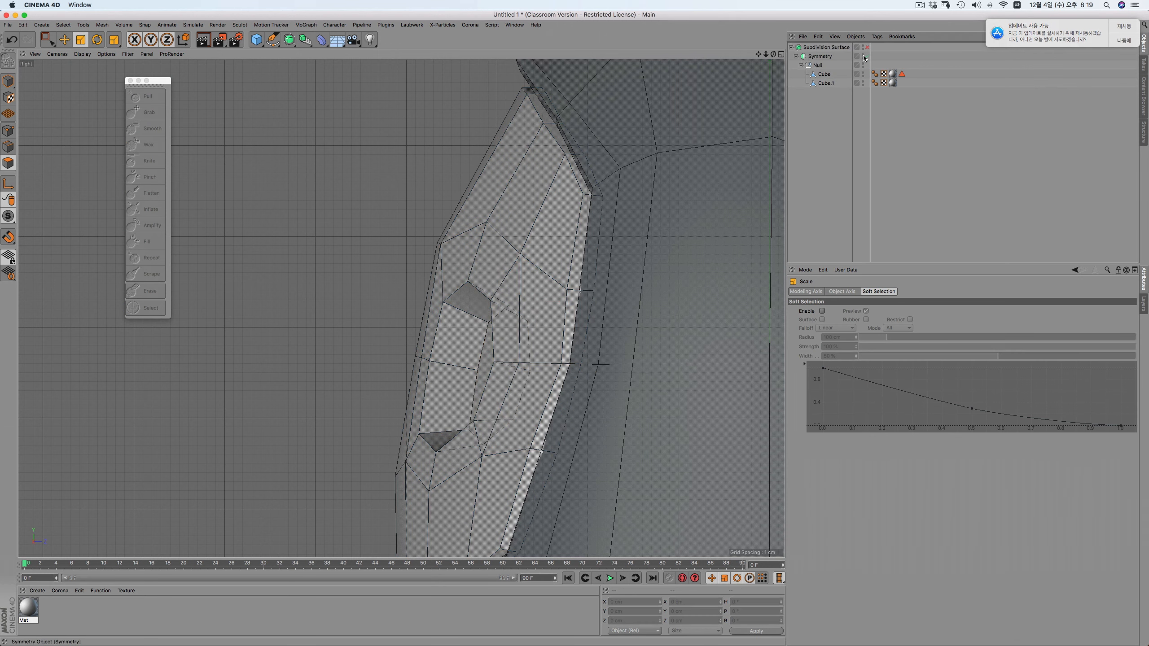
scroll(397, 311, down, 6)
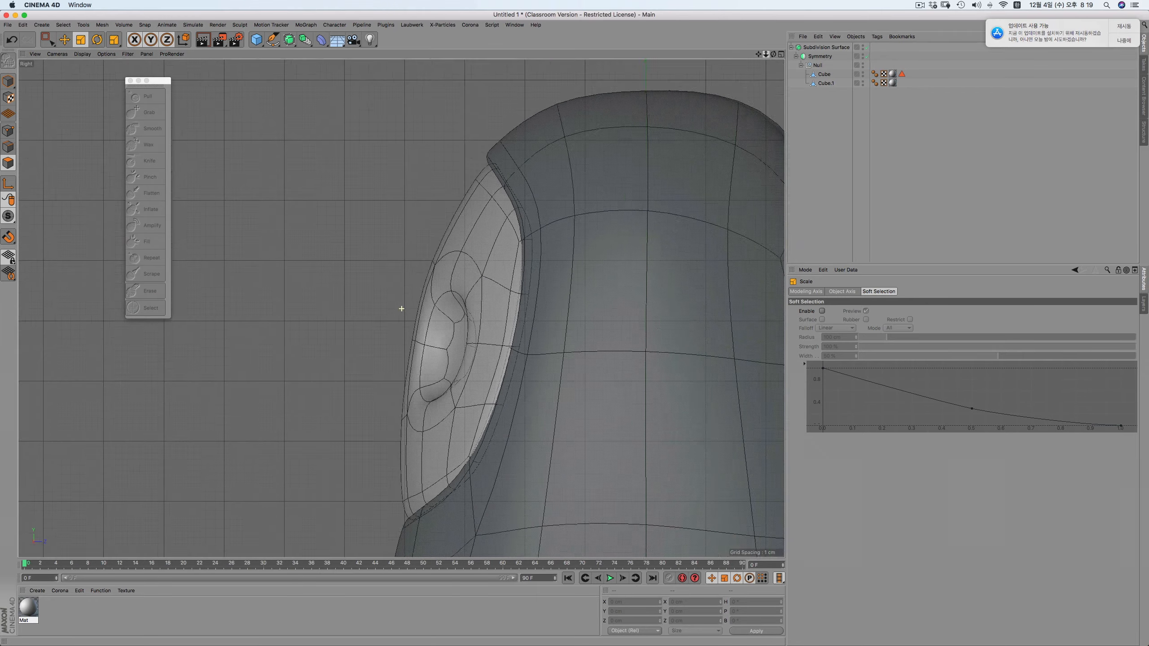
drag(773, 55, 714, 59)
alt+drag(401, 308, 444, 203)
click(448, 190)
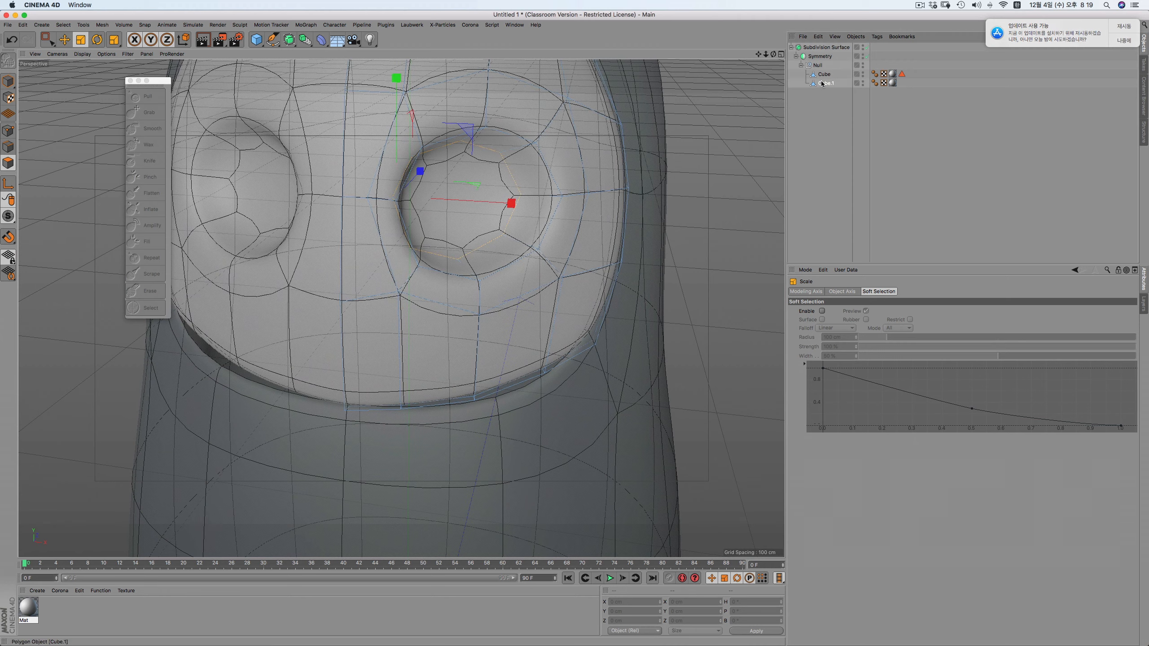
drag(398, 78, 403, 109)
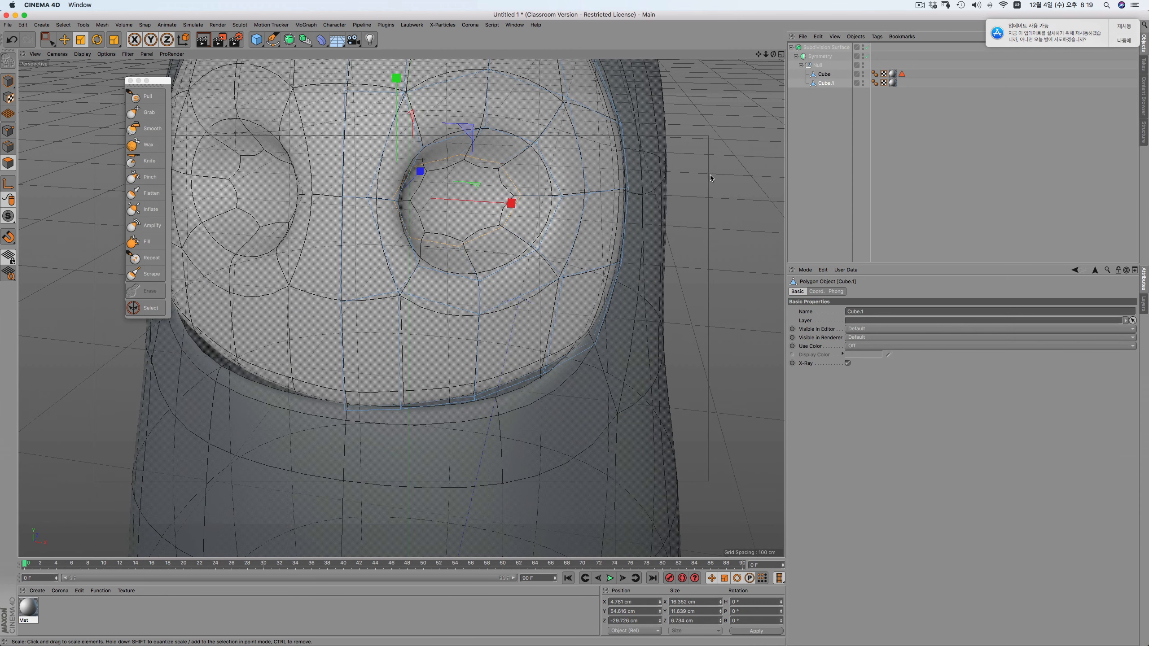
Move the recessed eye polygon away from the nose along X by about 1.2 cm to centre it in the socket
click(603, 153)
click(483, 188)
key(0)
drag(516, 202, 519, 207)
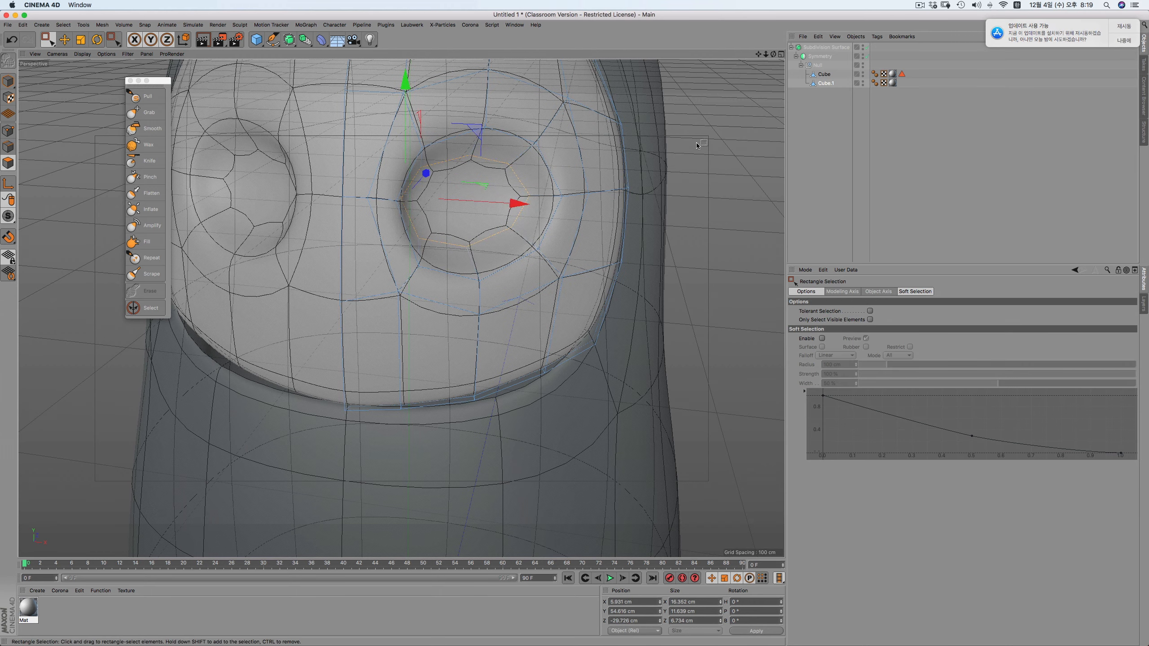
Slide the point on the nose side of the eye ring slightly along its edge with the Slide tool
click(823, 86)
alt+drag(618, 269, 423, 213)
scroll(423, 212, up, 5)
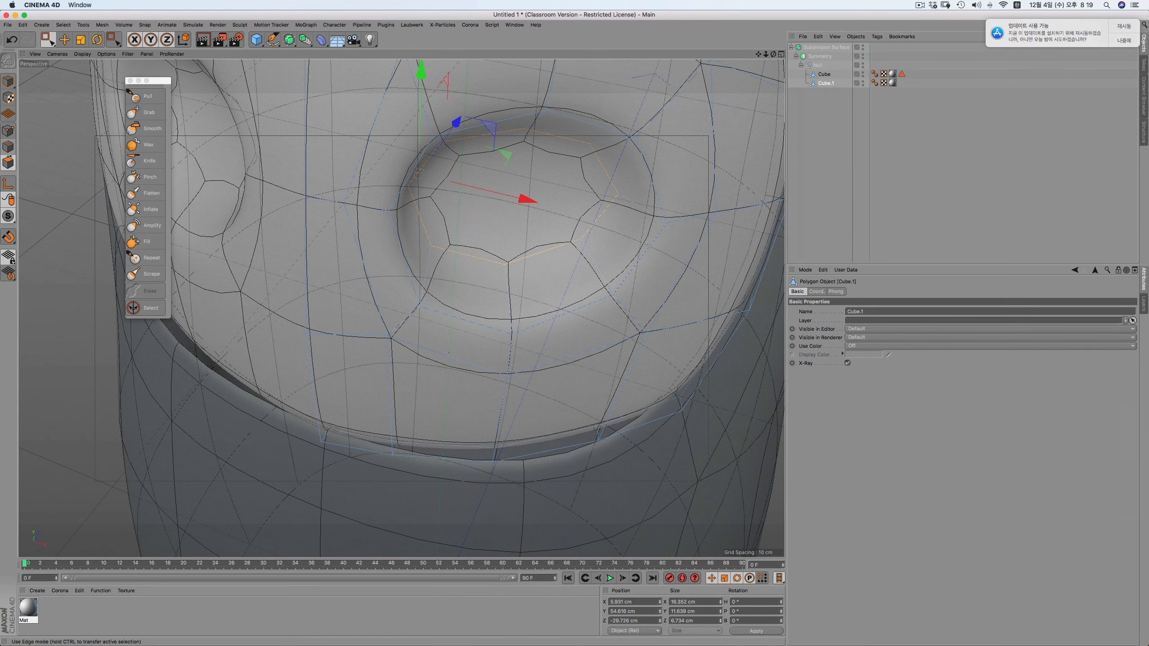
key(Return)
right_click(416, 192)
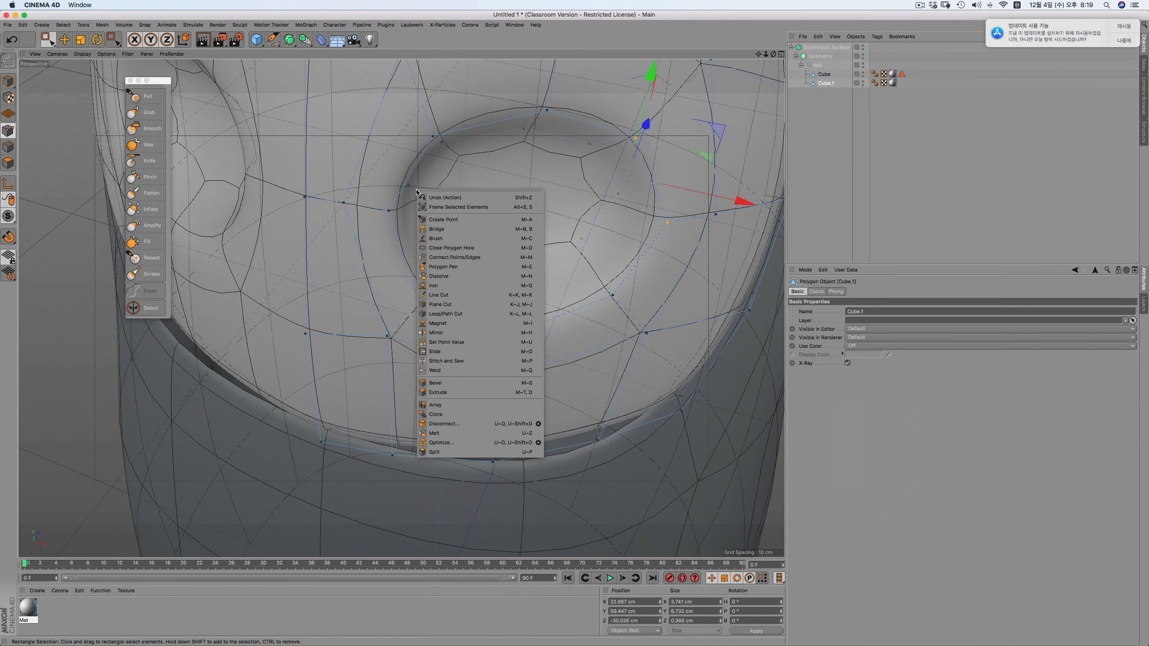
click(435, 352)
drag(379, 210, 381, 206)
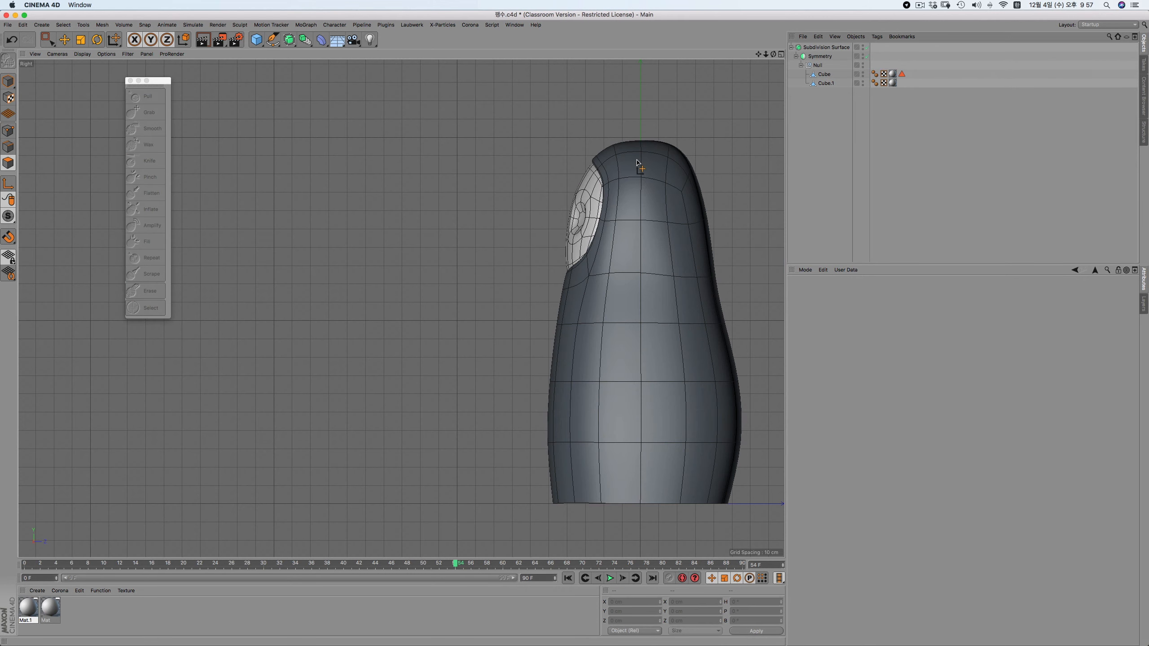
Select the hood's side points at eye level on Cube and scale them outward along X to about 9.9 cm wide
key(F4)
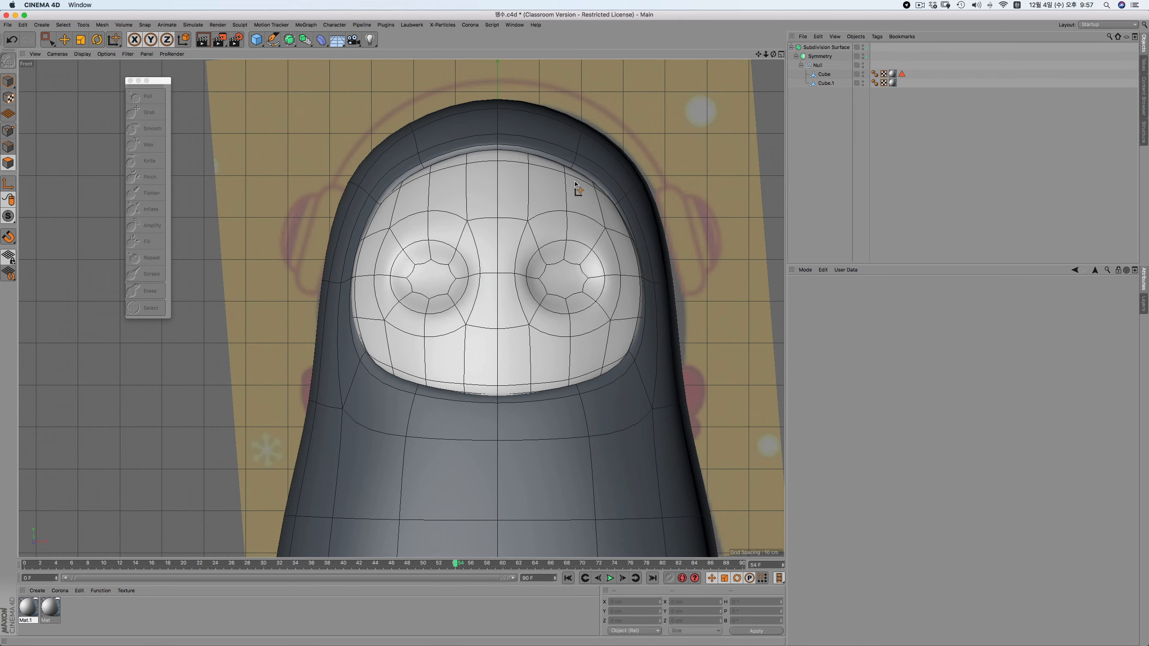
click(825, 83)
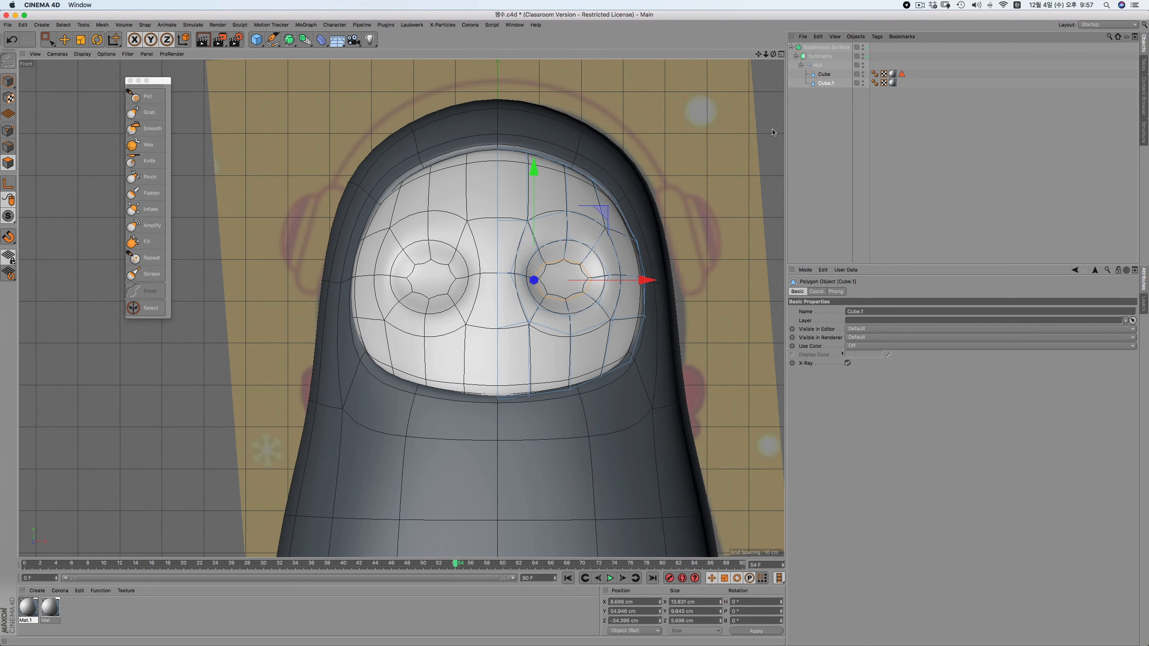
click(820, 73)
drag(758, 54, 666, 14)
click(7, 129)
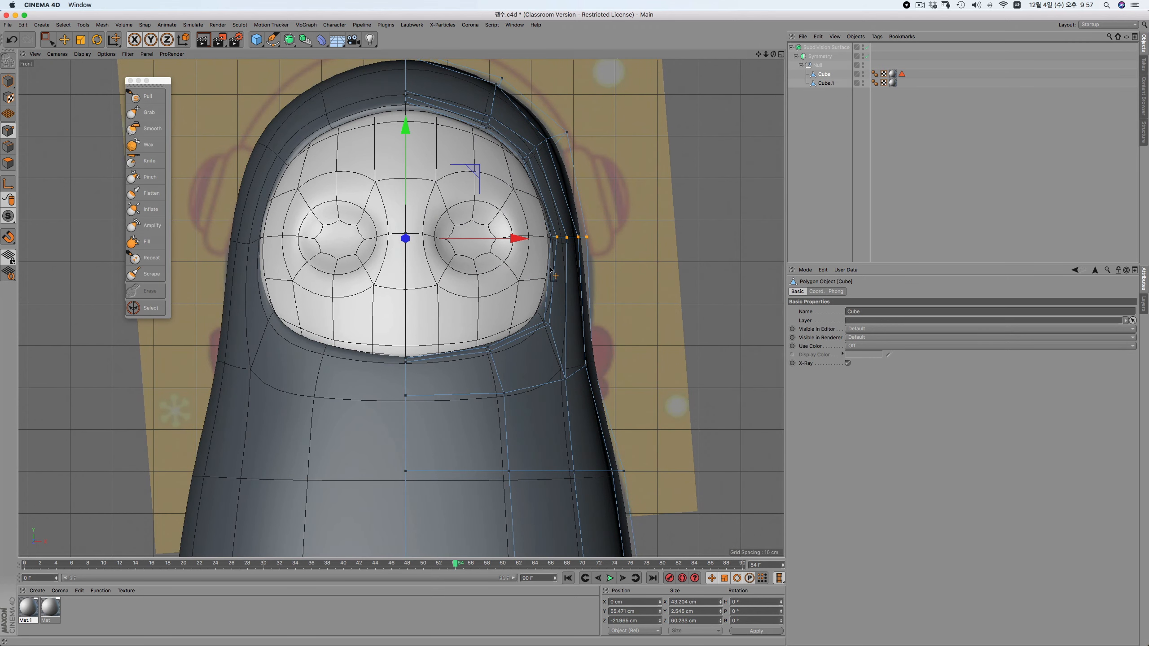
drag(551, 220, 592, 246)
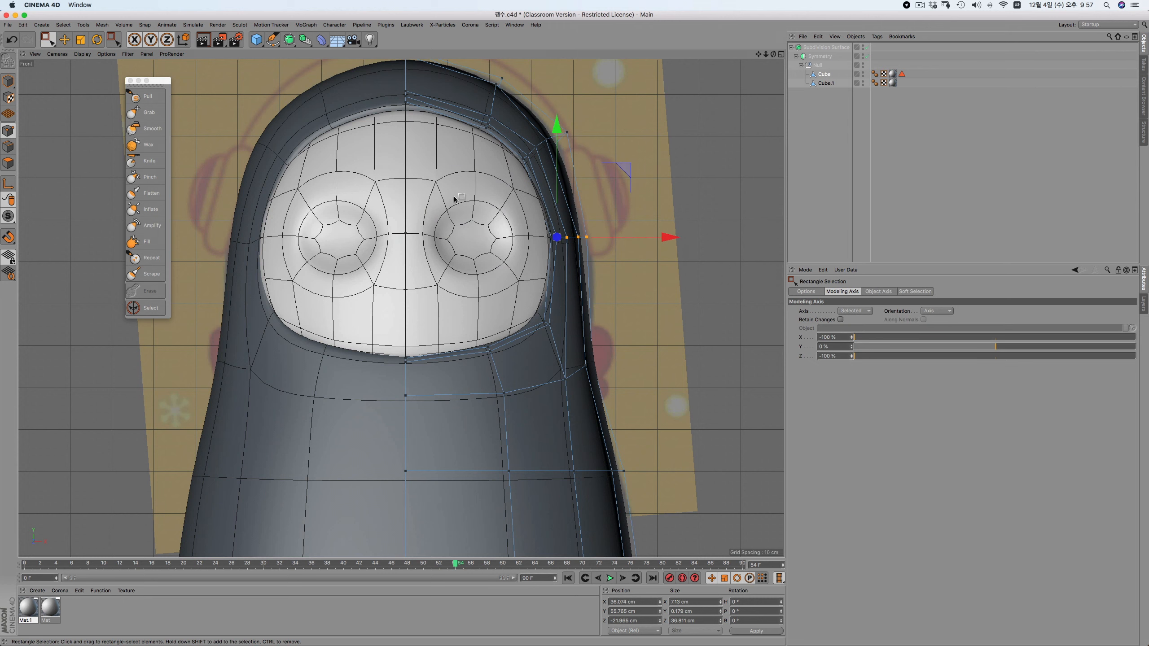
key(t)
drag(672, 237, 712, 239)
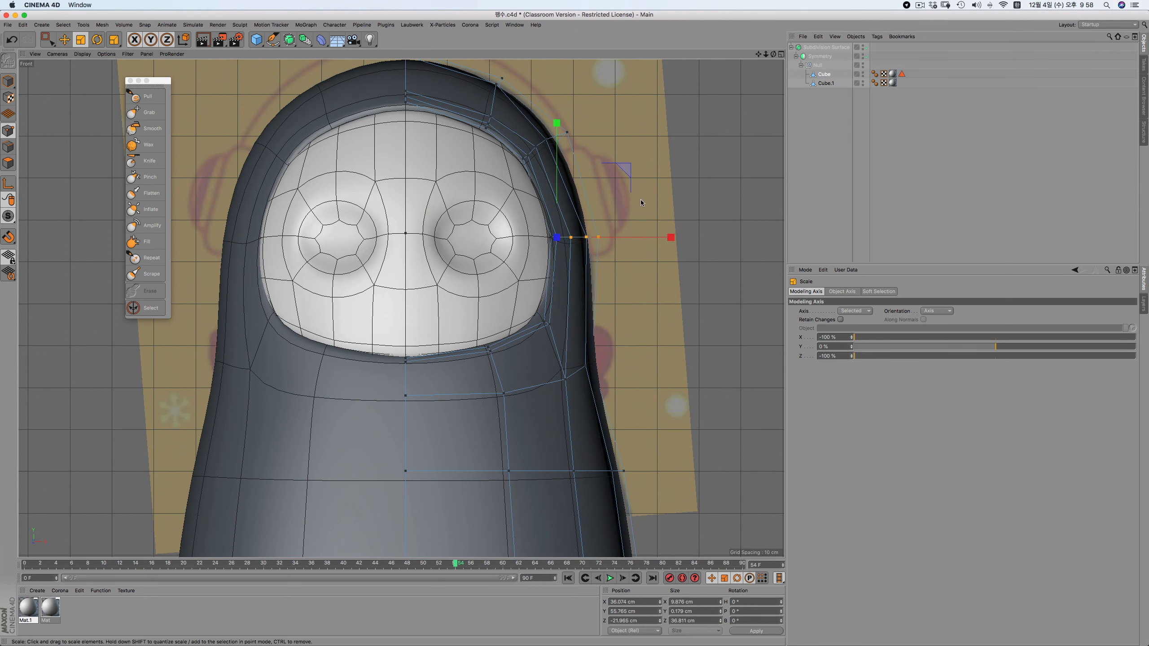
Select the hood's upper shoulder points beside the crown and move them slightly down in the front view
alt+middle_drag(518, 64, 534, 128)
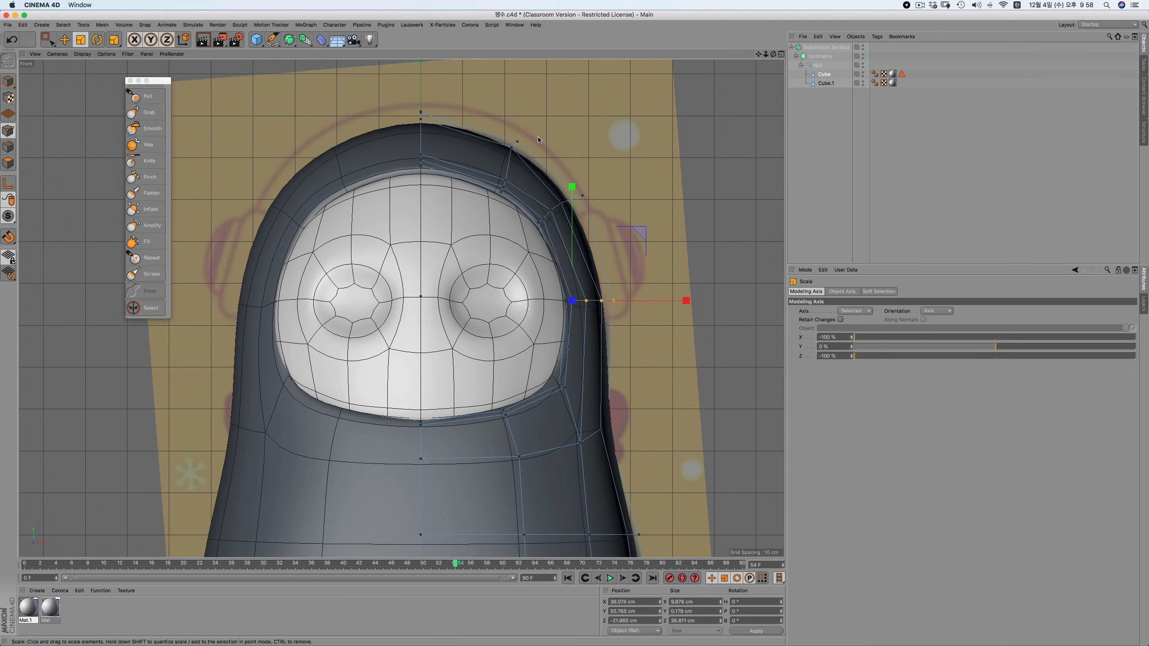
key(space)
drag(534, 128, 500, 169)
drag(588, 75, 587, 82)
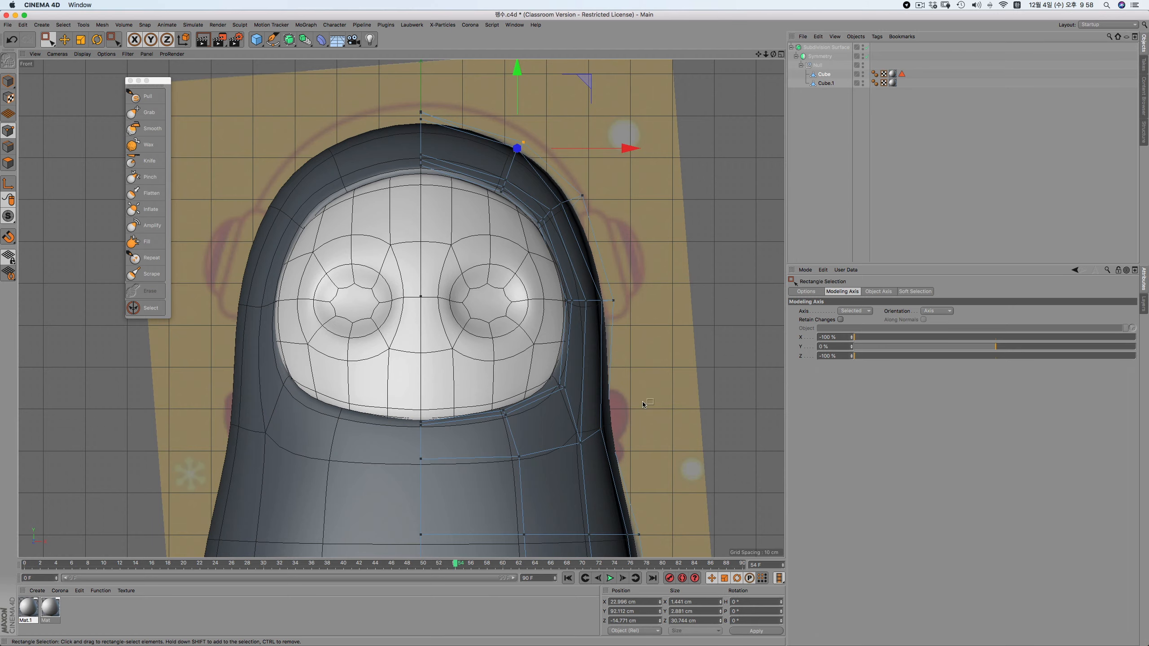
Select both Cube and Cube.1 and move the front neck points just below the face backward in the side view
scroll(627, 385, down, 3)
key(F3)
scroll(558, 210, up, 5)
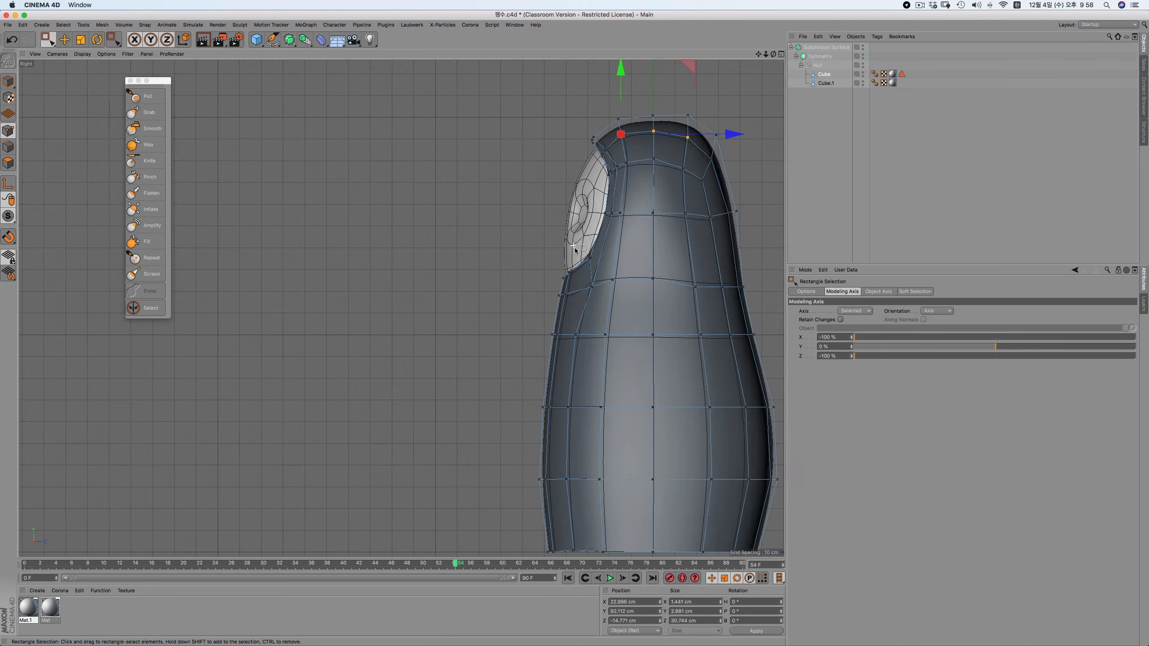
click(825, 83)
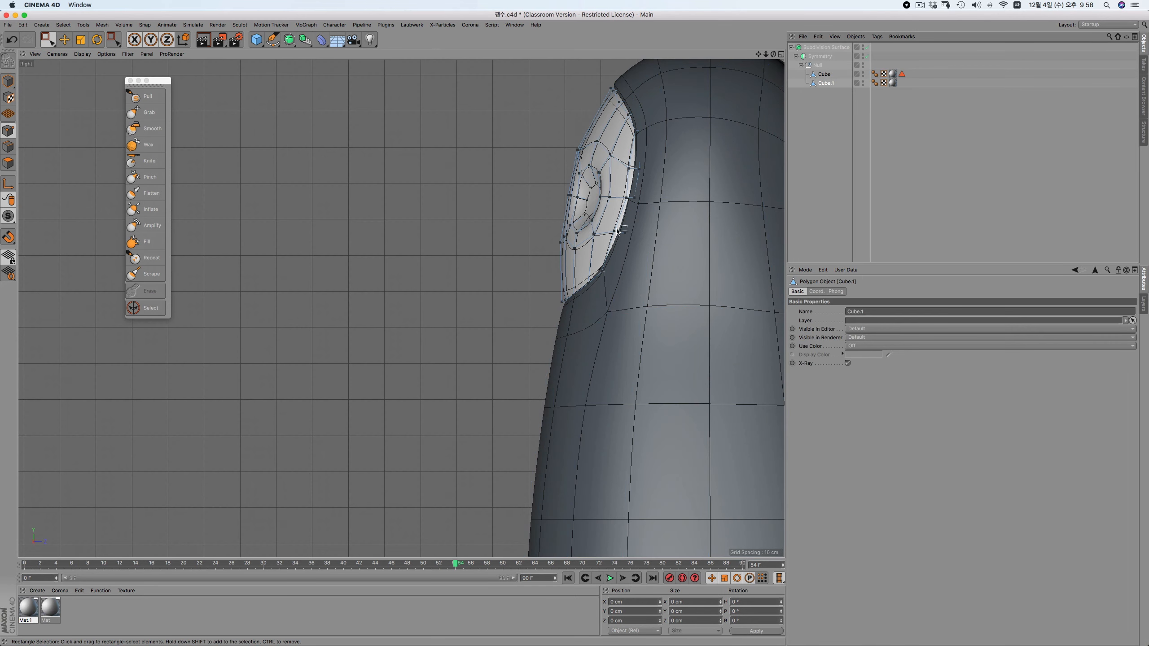
shift+click(822, 75)
drag(538, 272, 622, 300)
drag(503, 133, 633, 305)
drag(562, 308, 673, 336)
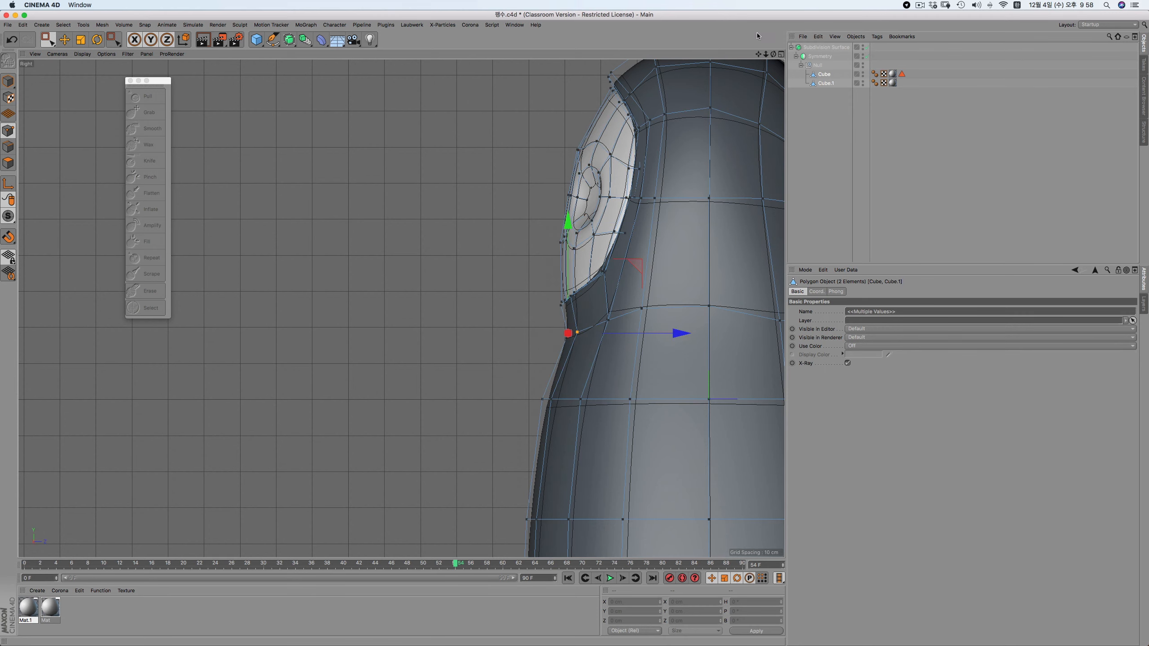
Select the front neck point just below the face on the side profile and move it slightly upward and backward
alt+middle_drag(604, 364, 452, 376)
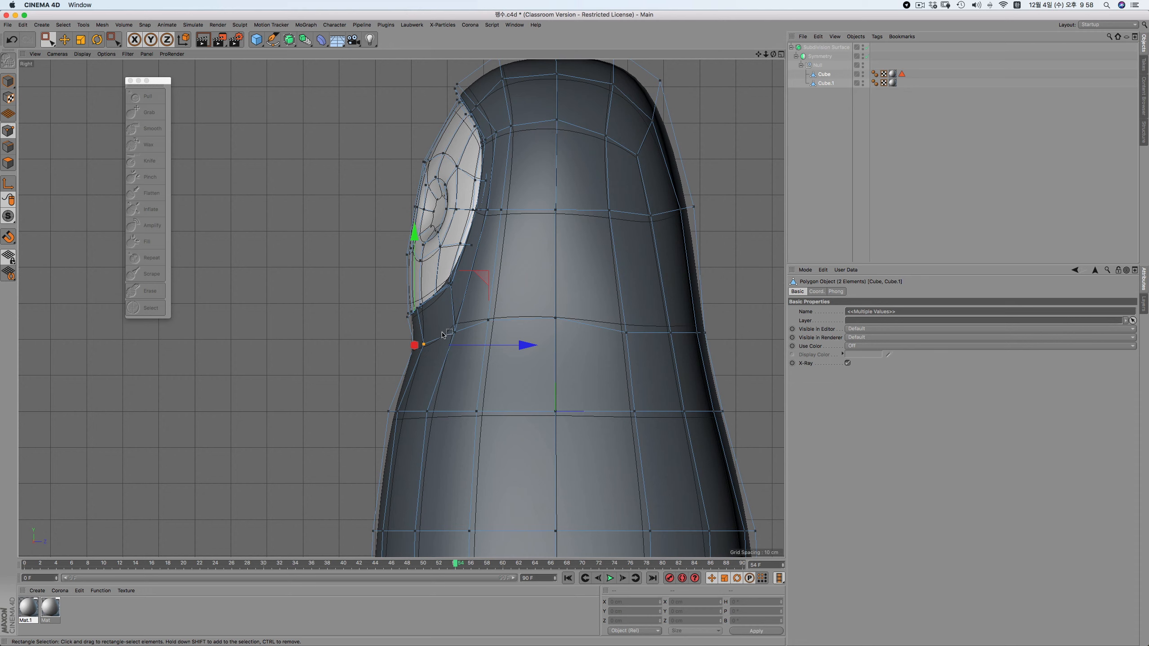
drag(461, 316, 433, 354)
drag(483, 281, 485, 278)
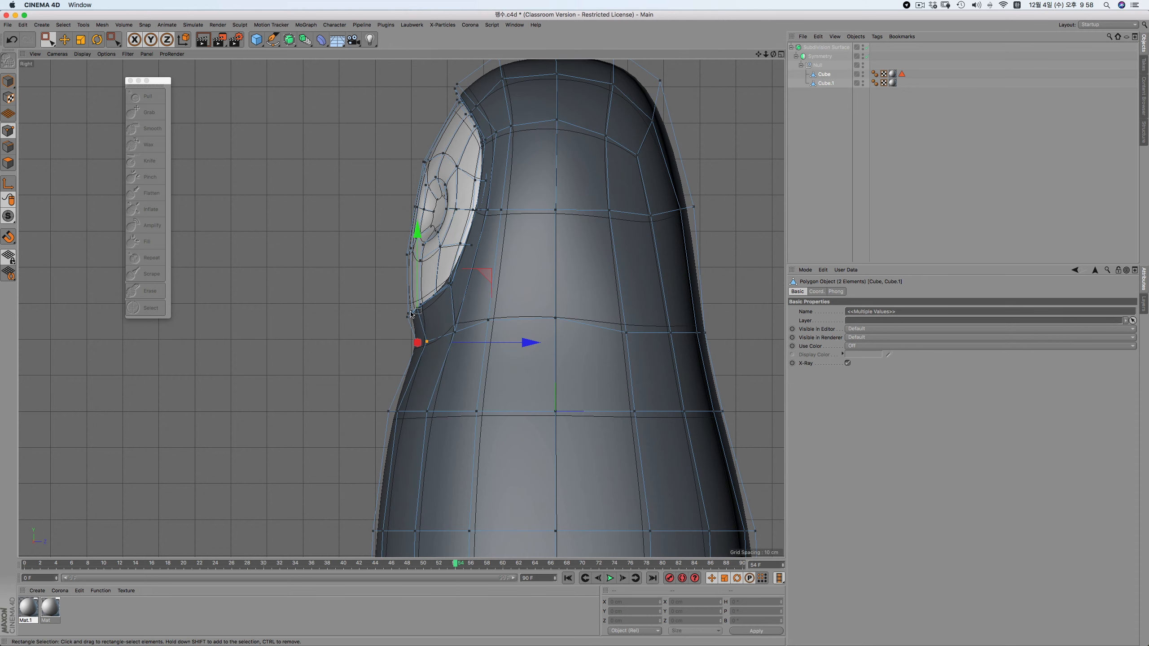
Adjust the points along the lower rear rim of the hood's face opening one after another in the side view
scroll(420, 294, up, 5)
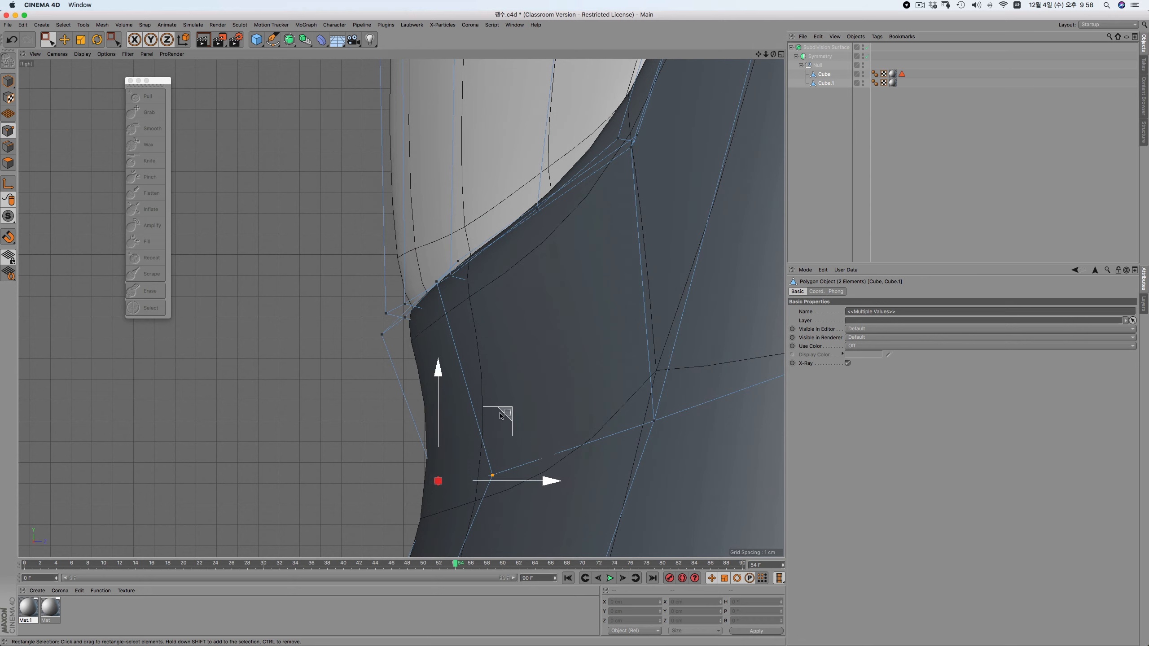
scroll(498, 429, down, 5)
scroll(505, 306, up, 5)
drag(506, 307, 543, 360)
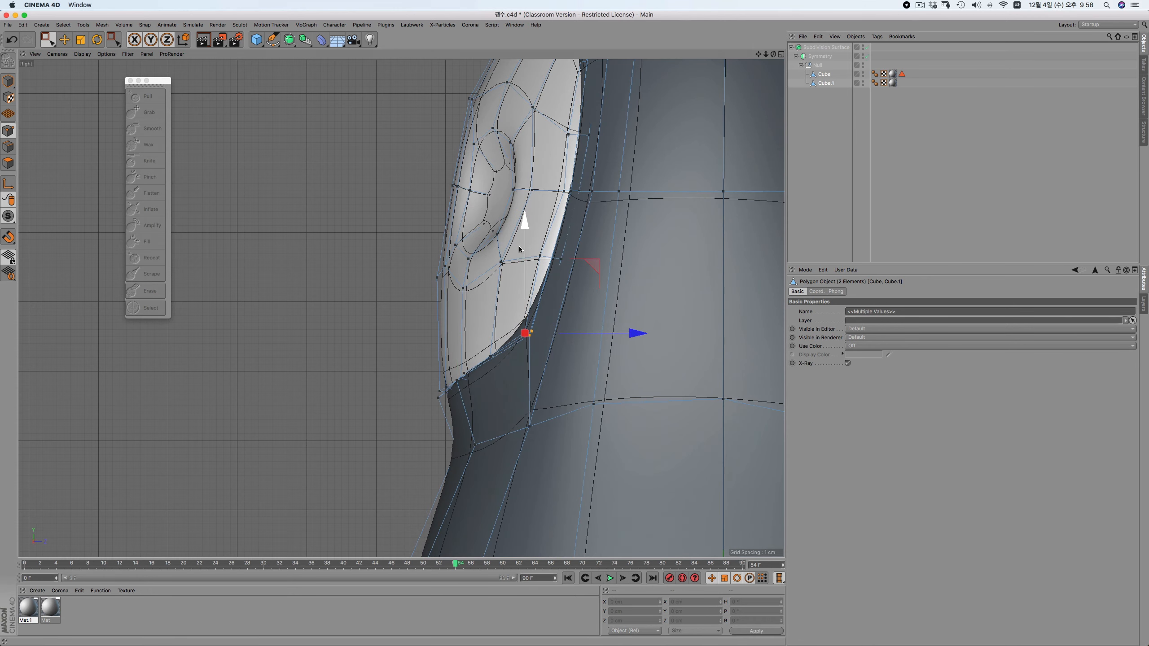
drag(518, 244, 584, 277)
drag(606, 191, 615, 195)
Select the points at the rear of the crown and move the top point slightly down and backward
scroll(575, 355, down, 6)
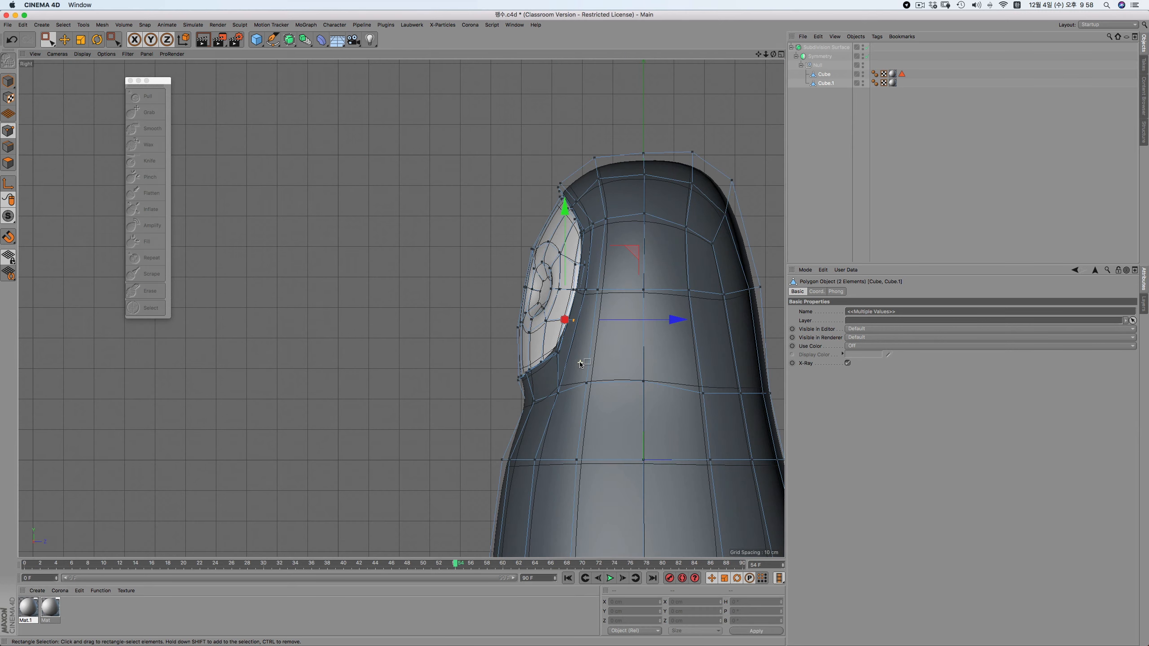
scroll(581, 363, up, 3)
scroll(476, 259, down, 3)
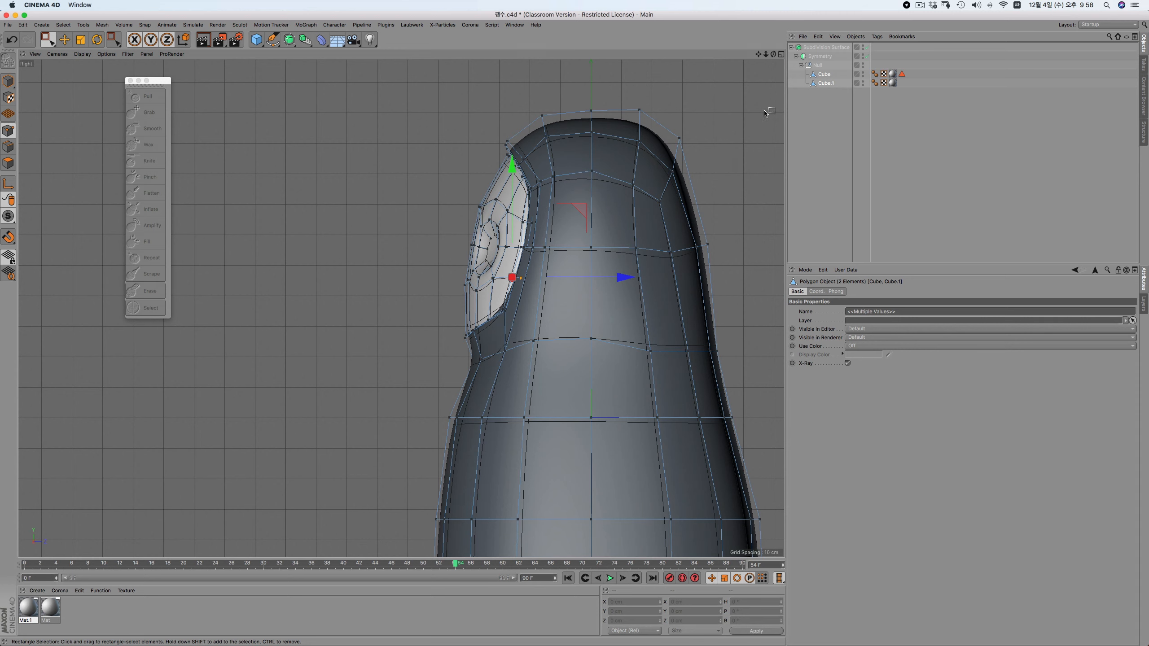
drag(633, 93, 703, 72)
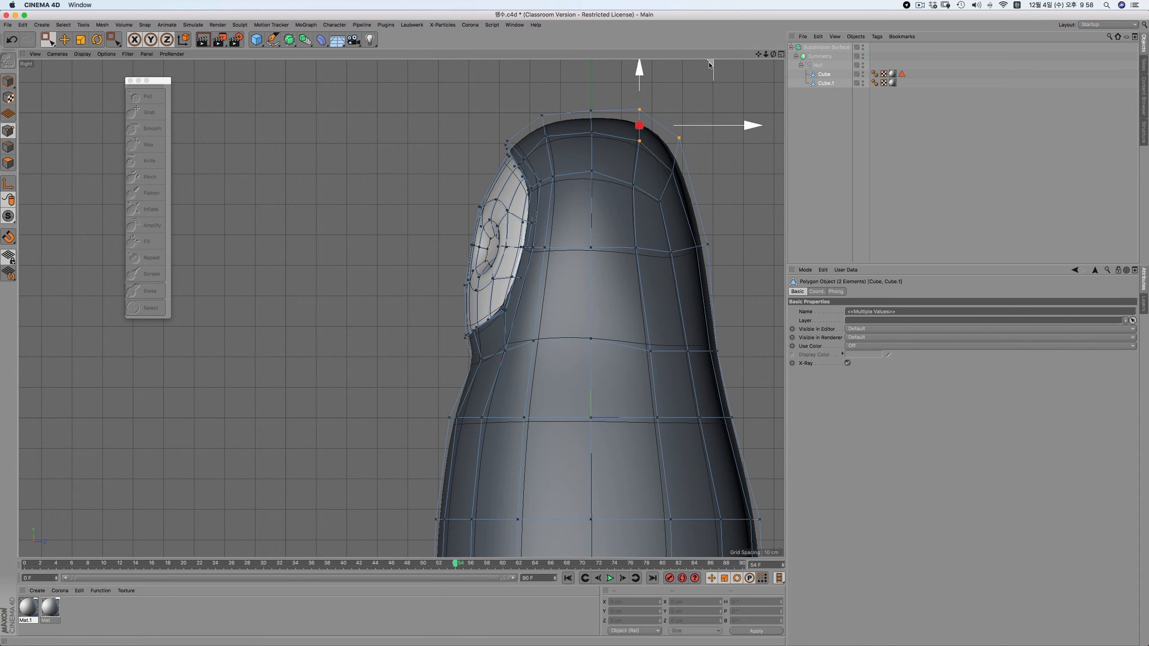
alt+middle_drag(709, 68, 666, 100)
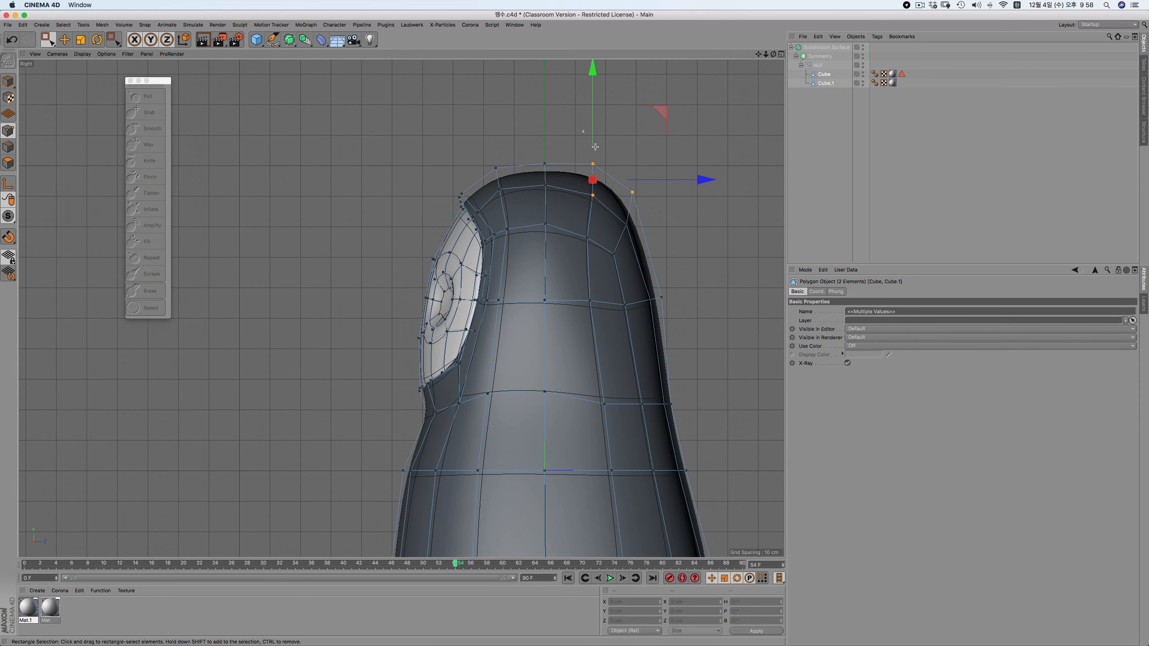
drag(664, 100, 668, 105)
Select the upper back corner points of the head, rotate them outward with modeling axis Y at -100%, and scale them slightly inward
drag(617, 199, 668, 274)
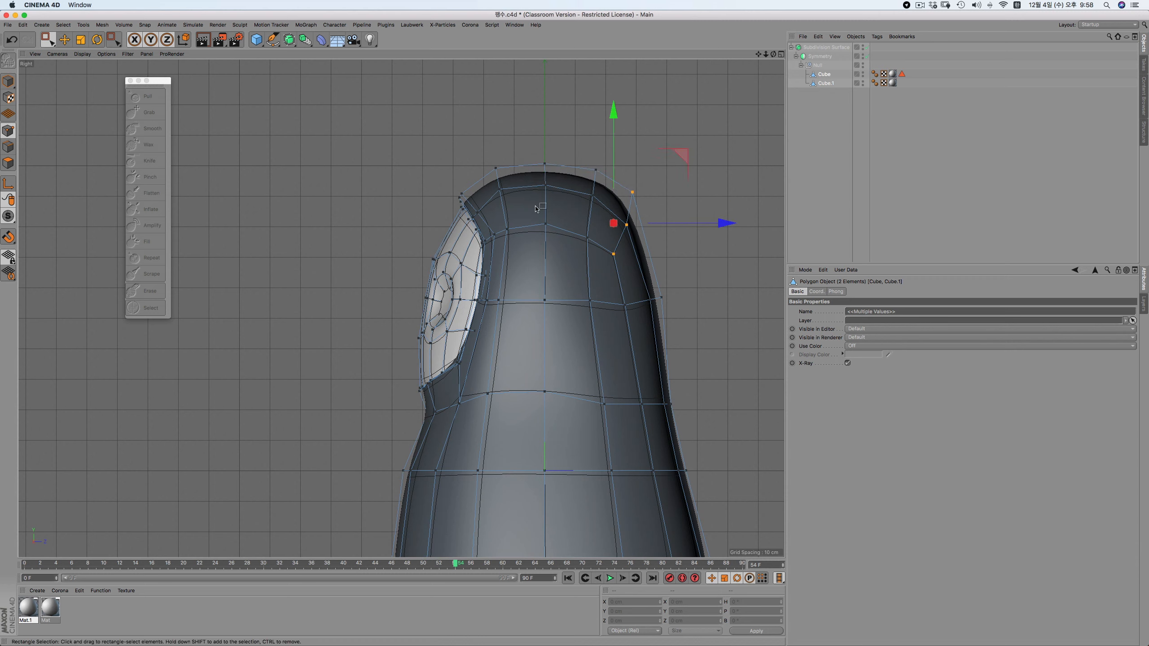
click(97, 39)
drag(729, 137, 752, 150)
key(space)
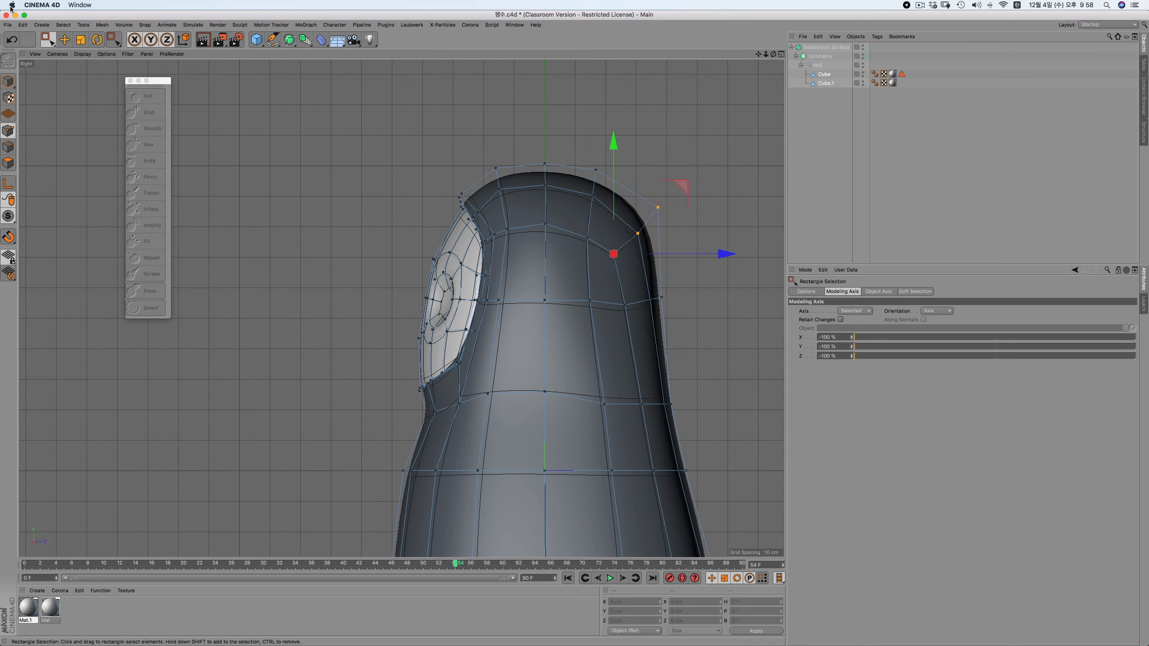
click(81, 42)
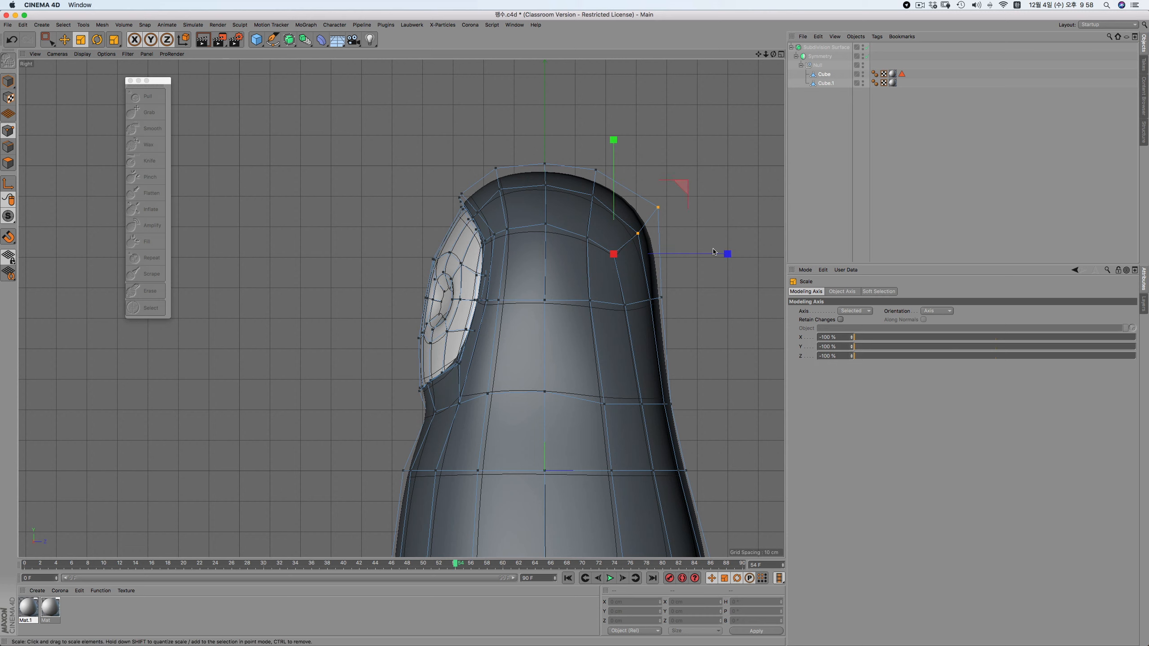
key(space)
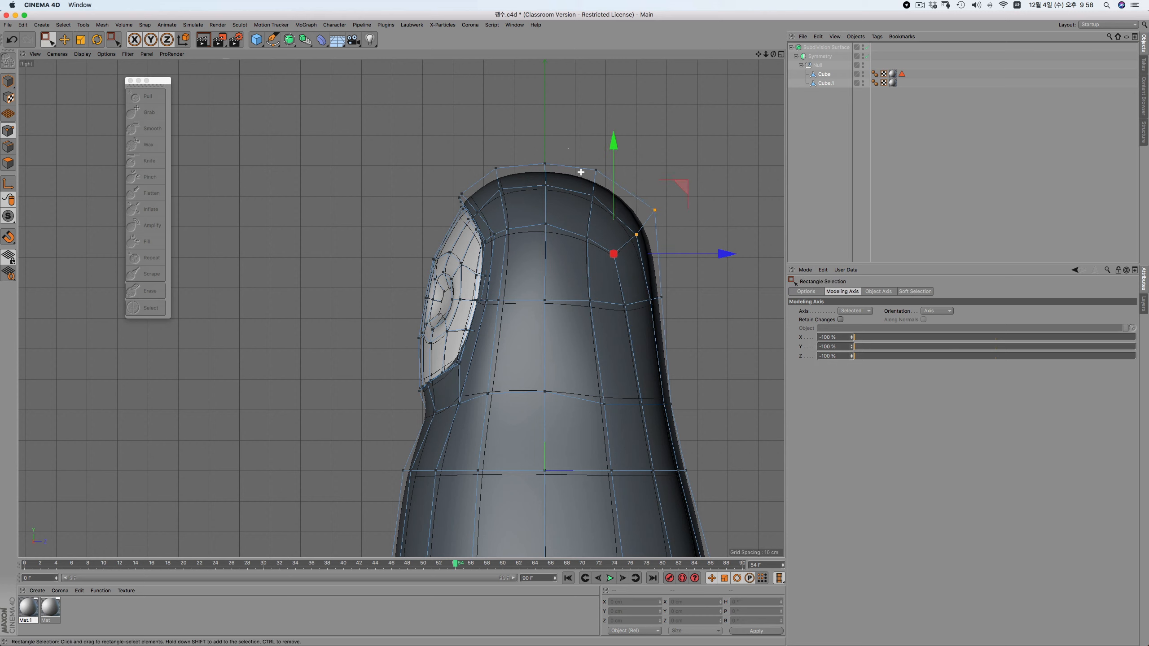
Select the crown's rear column of points, set modeling axis Y to -100%, and rotate them slightly backward
drag(567, 147, 610, 248)
click(1101, 347)
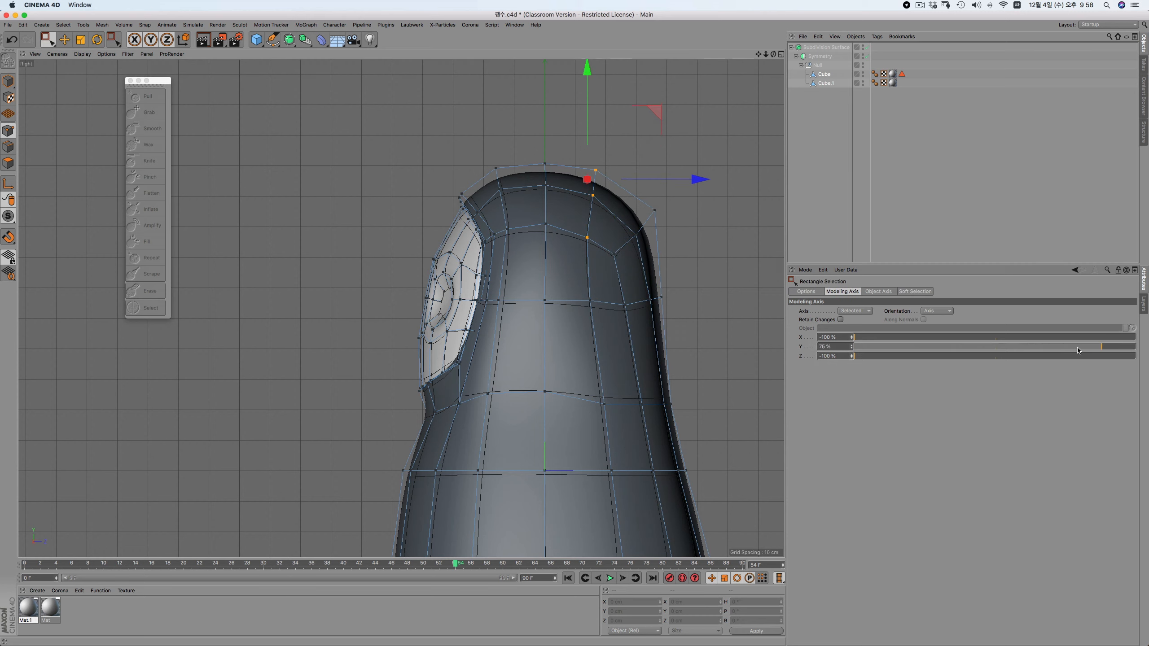
click(97, 40)
drag(478, 110, 495, 114)
key(space)
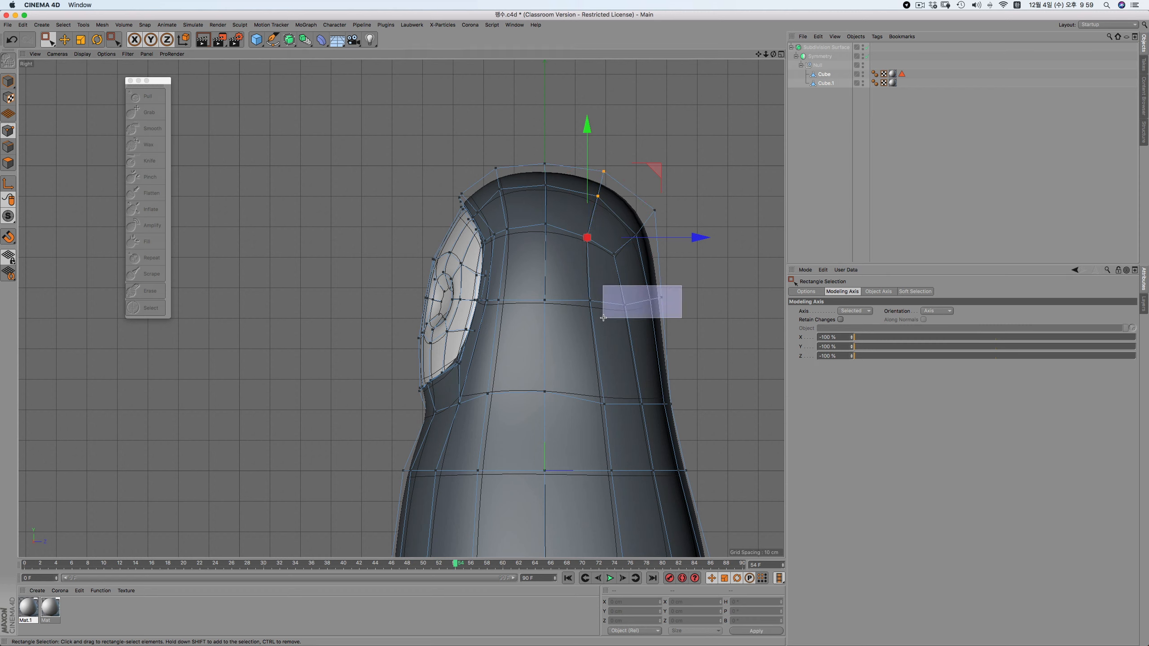
Select the back-of-head points at eye level and scale them slightly outward along Z
key(space)
key(space)
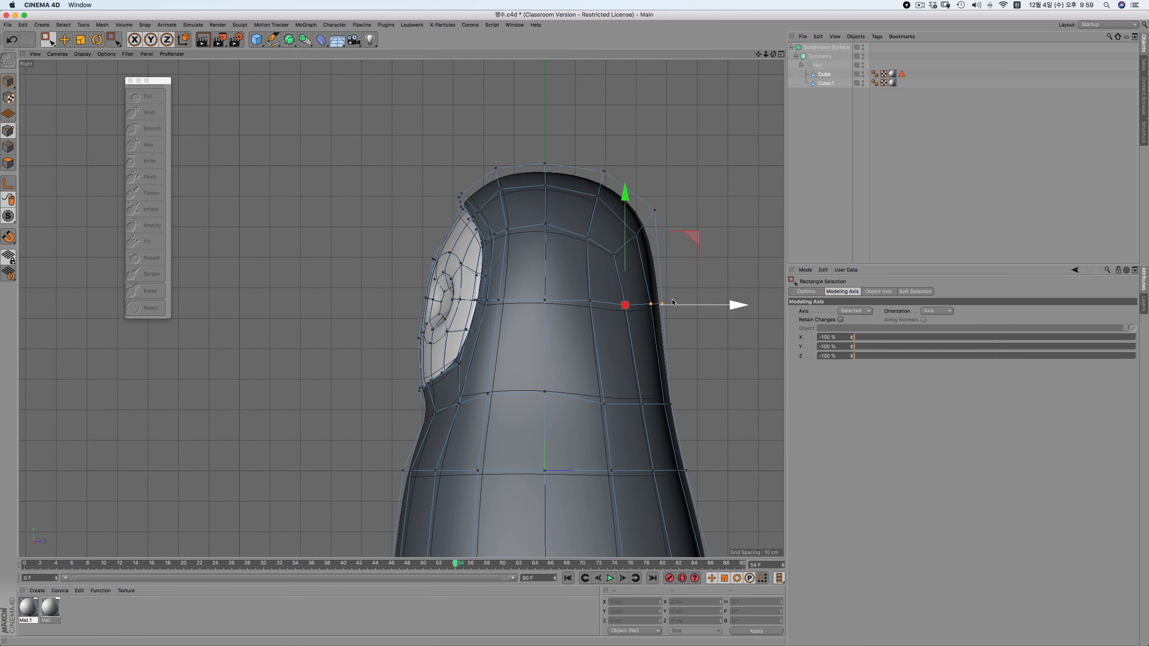
click(79, 42)
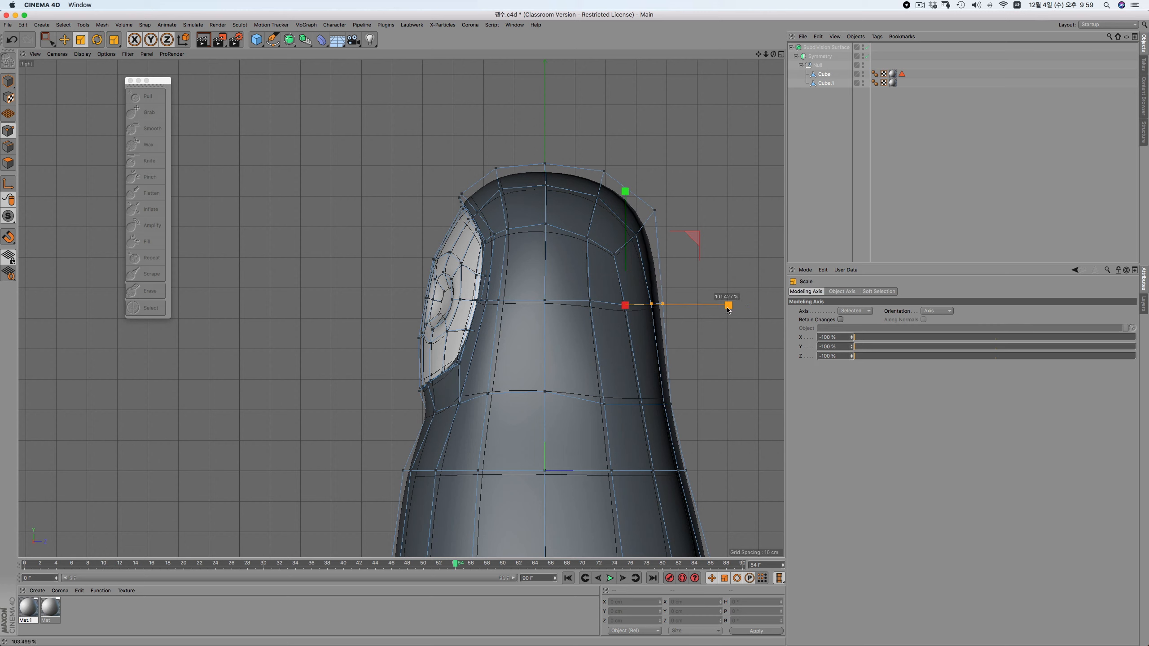
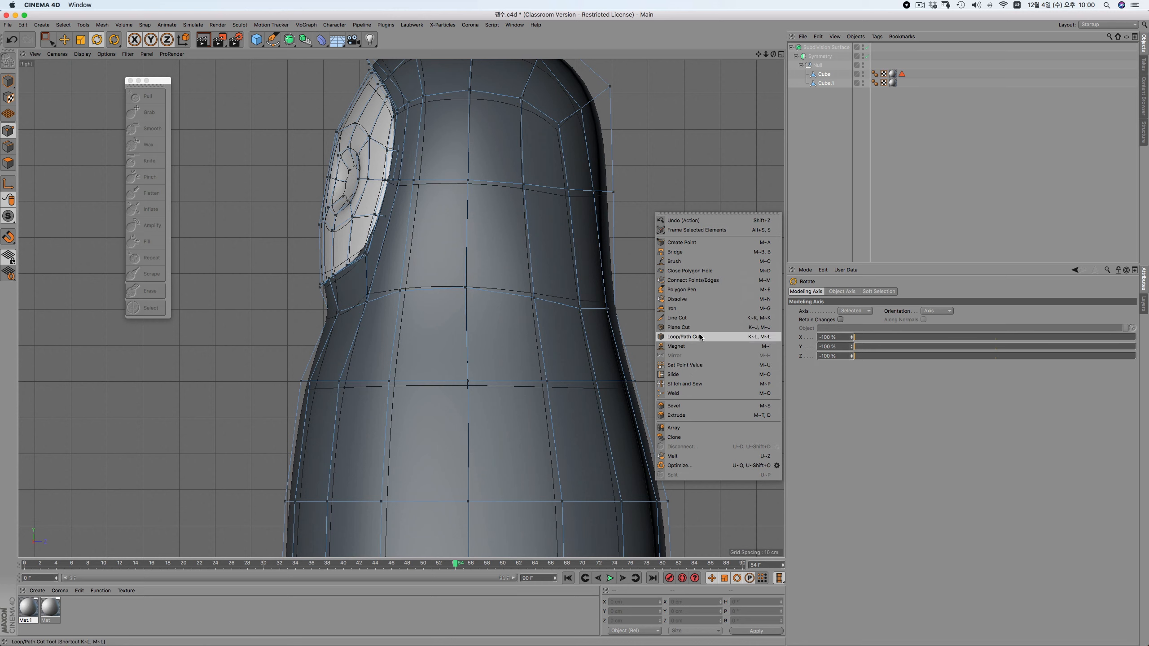
Add an edge loop just below the existing neck loop with Loop/Path Cut and deselect the objects
click(684, 336)
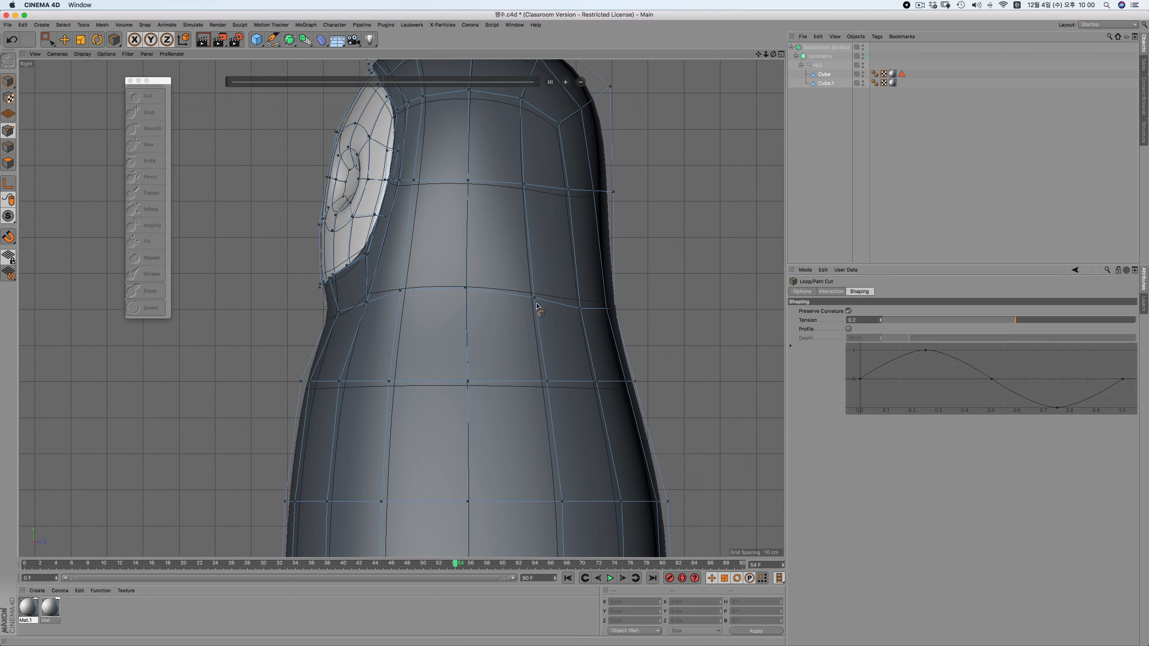
click(466, 291)
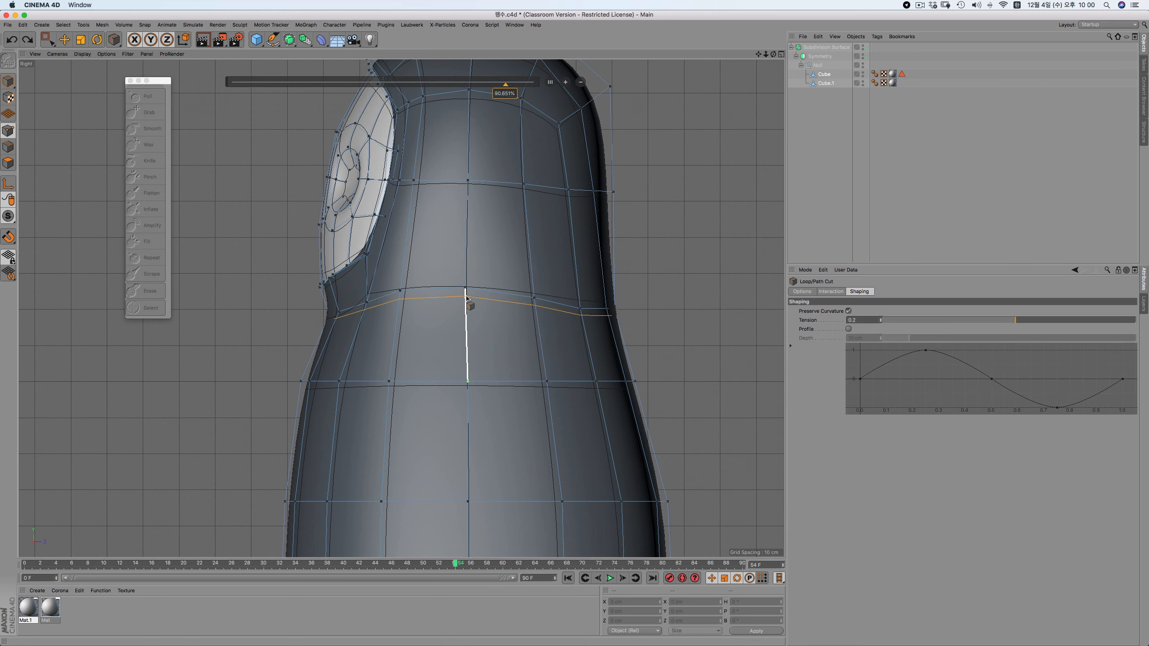
click(915, 205)
Select Cube and move its front-side pair of neck loop points inward along X to about 35.7 cm in the perspective view
key(F1)
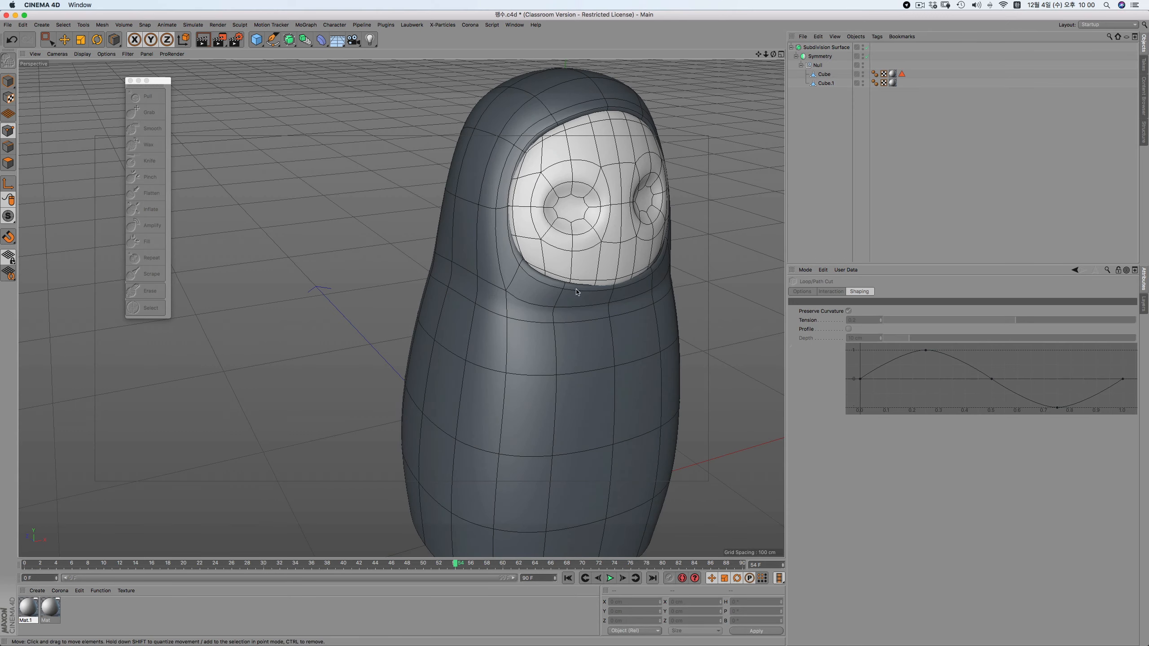
alt+drag(570, 290, 514, 273)
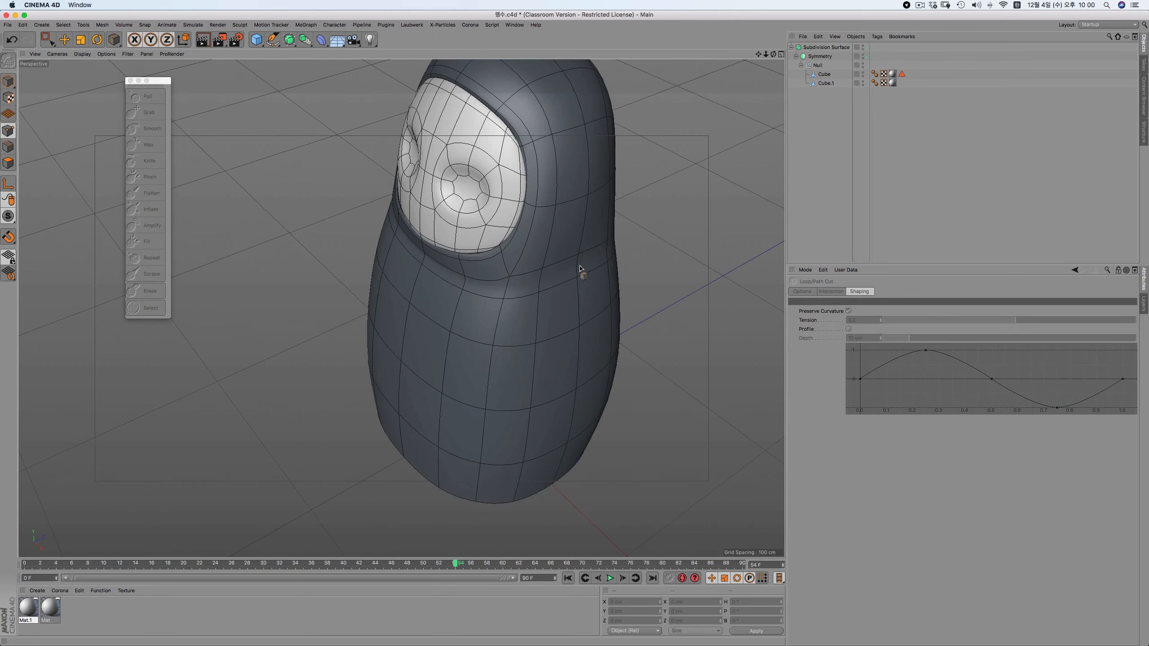
click(824, 75)
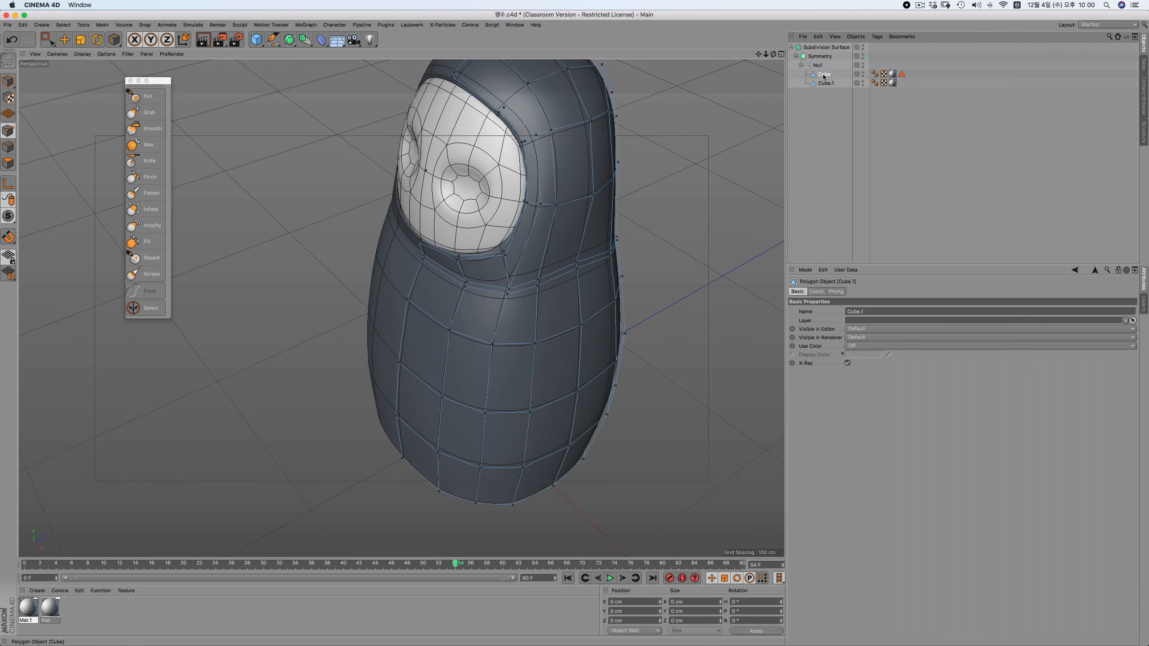
drag(49, 40, 78, 69)
drag(496, 283, 515, 298)
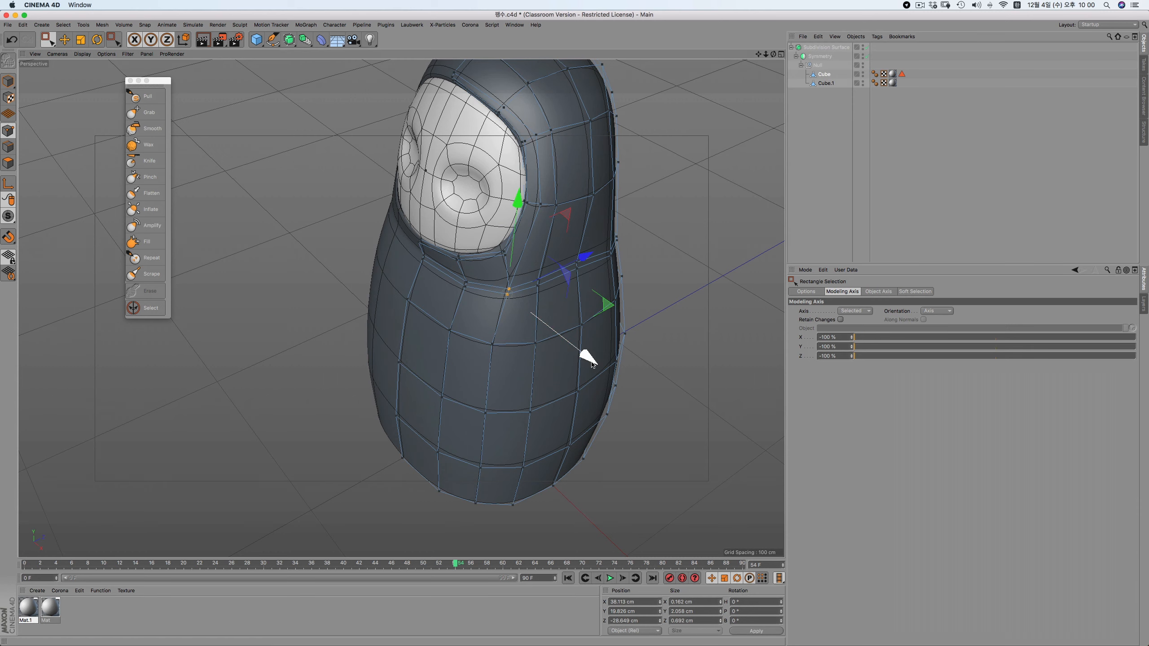
drag(590, 270, 592, 309)
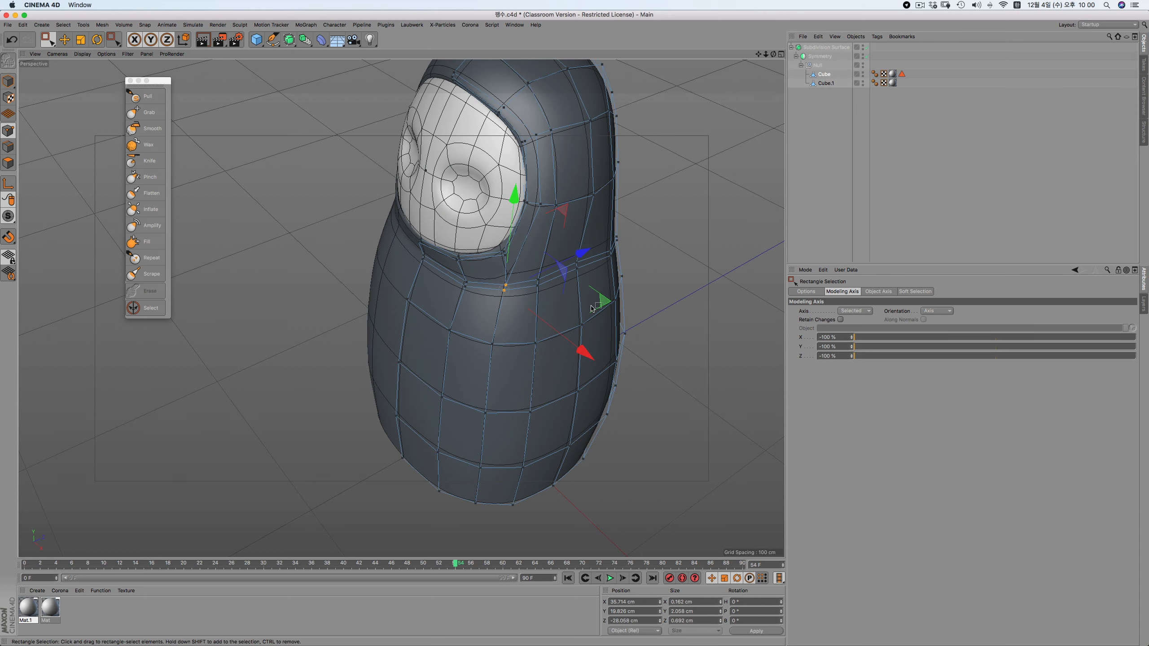
Work around the neck loops on Cube from the side to the back, moving the rear point pairs slightly inward along X
drag(564, 241, 592, 287)
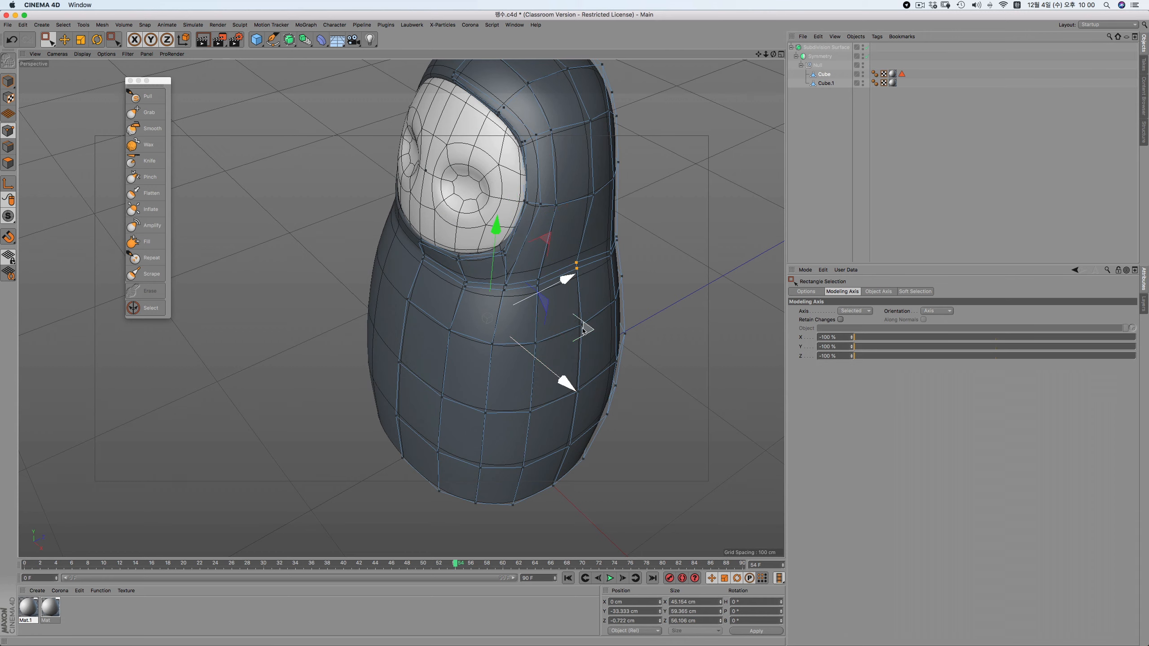
alt+drag(679, 265, 613, 278)
drag(551, 391, 656, 365)
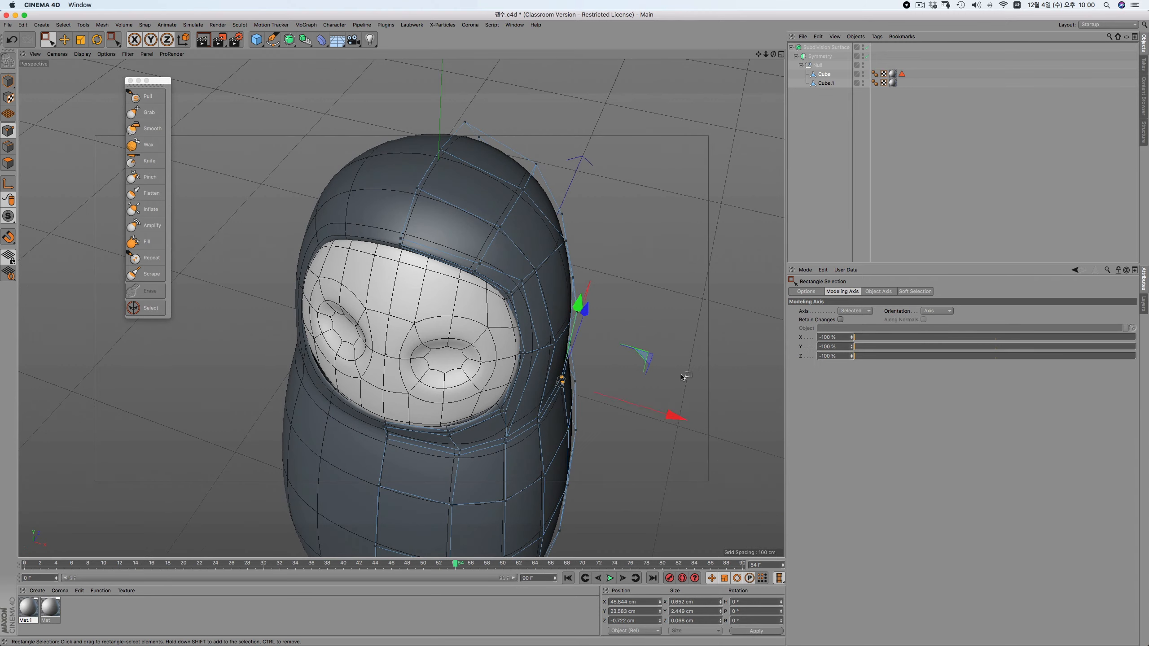
alt+drag(671, 423, 421, 460)
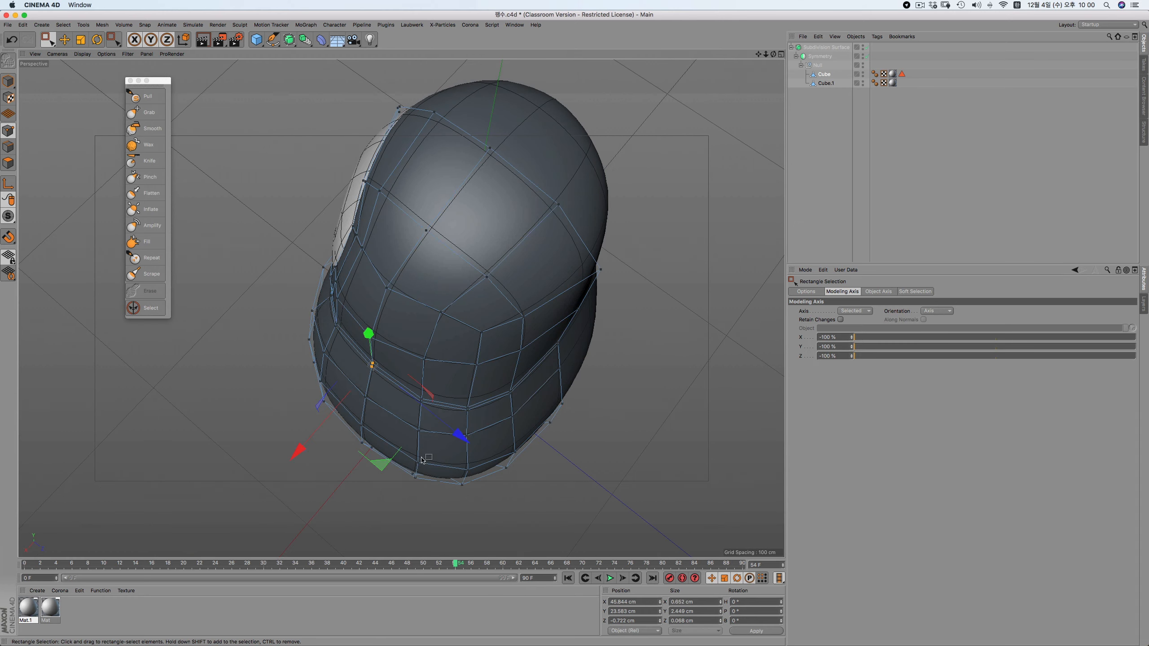
drag(432, 390, 415, 412)
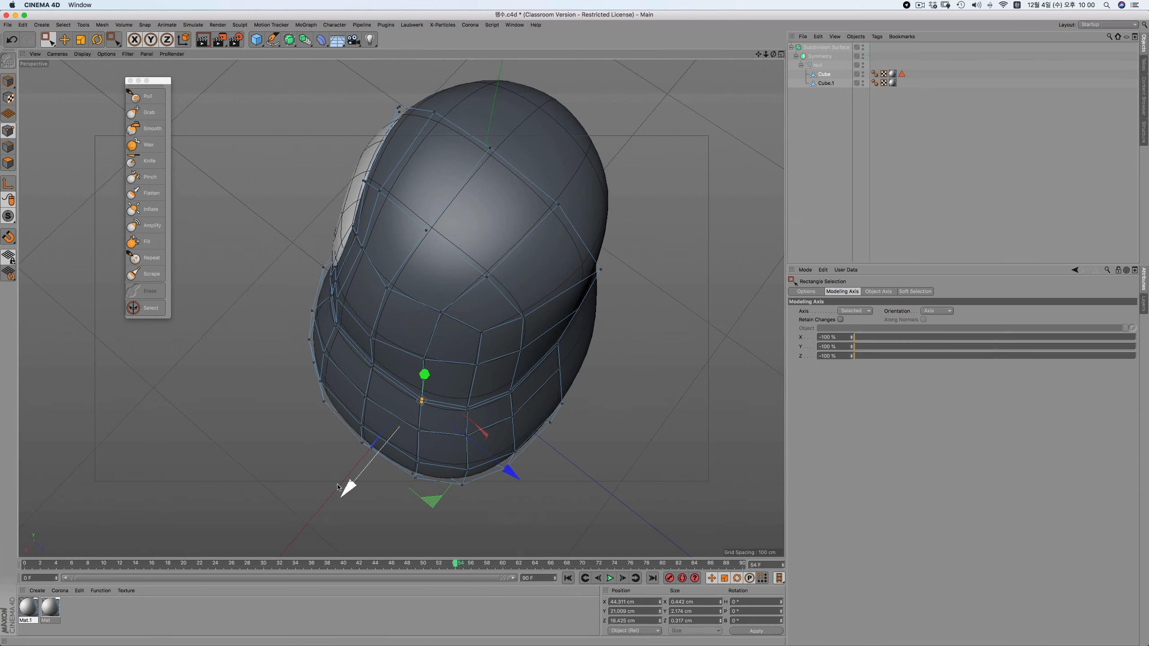
drag(349, 492, 351, 489)
drag(461, 400, 473, 418)
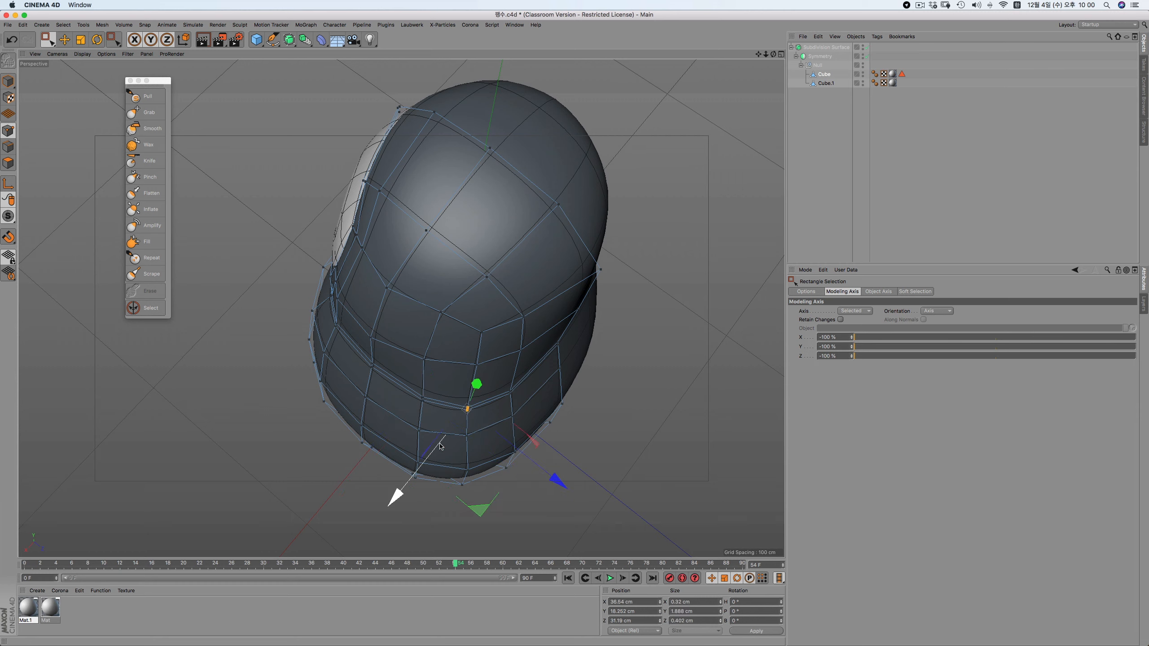
drag(405, 489, 409, 486)
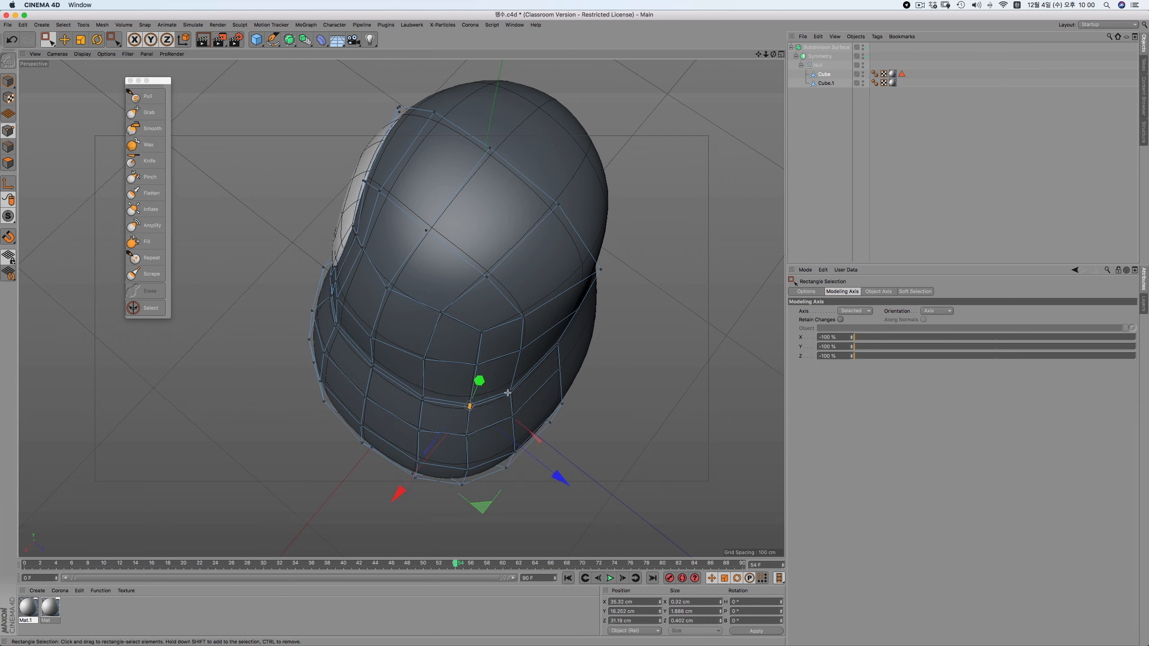
drag(508, 393, 516, 406)
drag(465, 448, 467, 447)
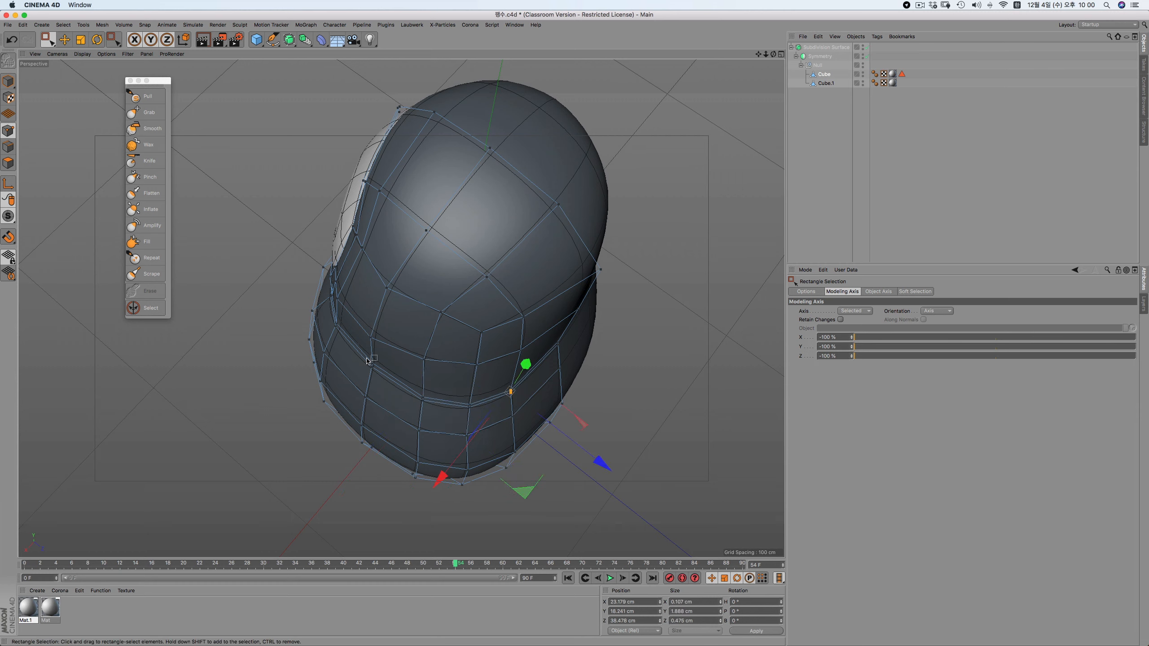
click(369, 375)
In the default-framed top view, select the outermost side column of points on Cube and scale it outward along X to about 15.5 cm
key(F3)
key(F2)
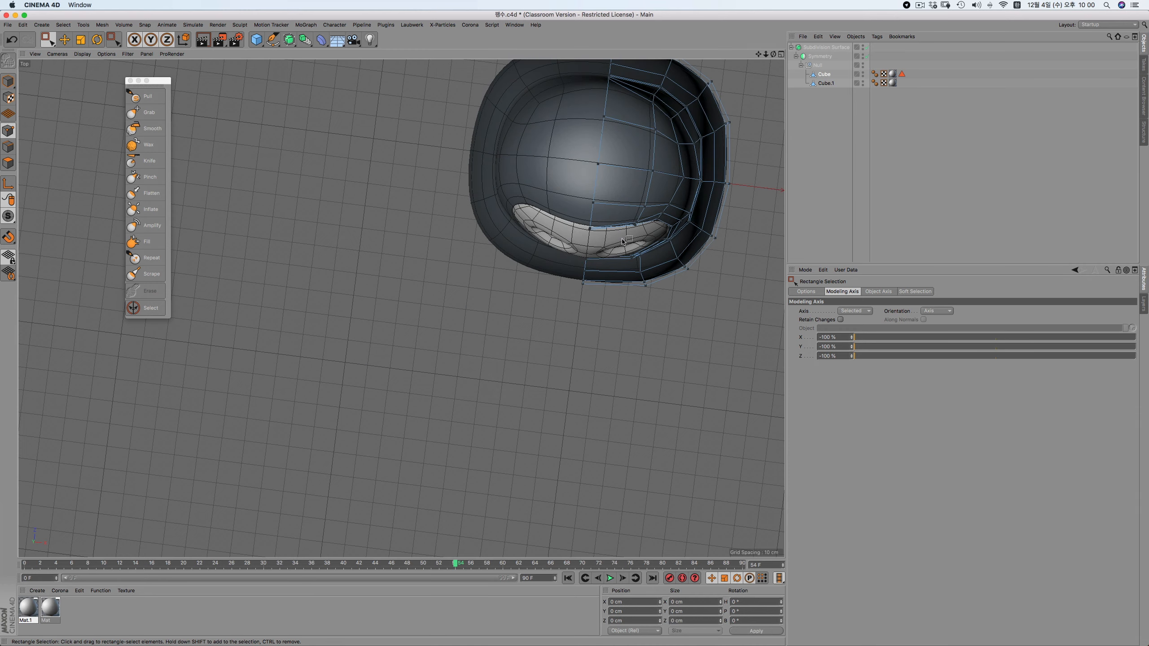
click(35, 54)
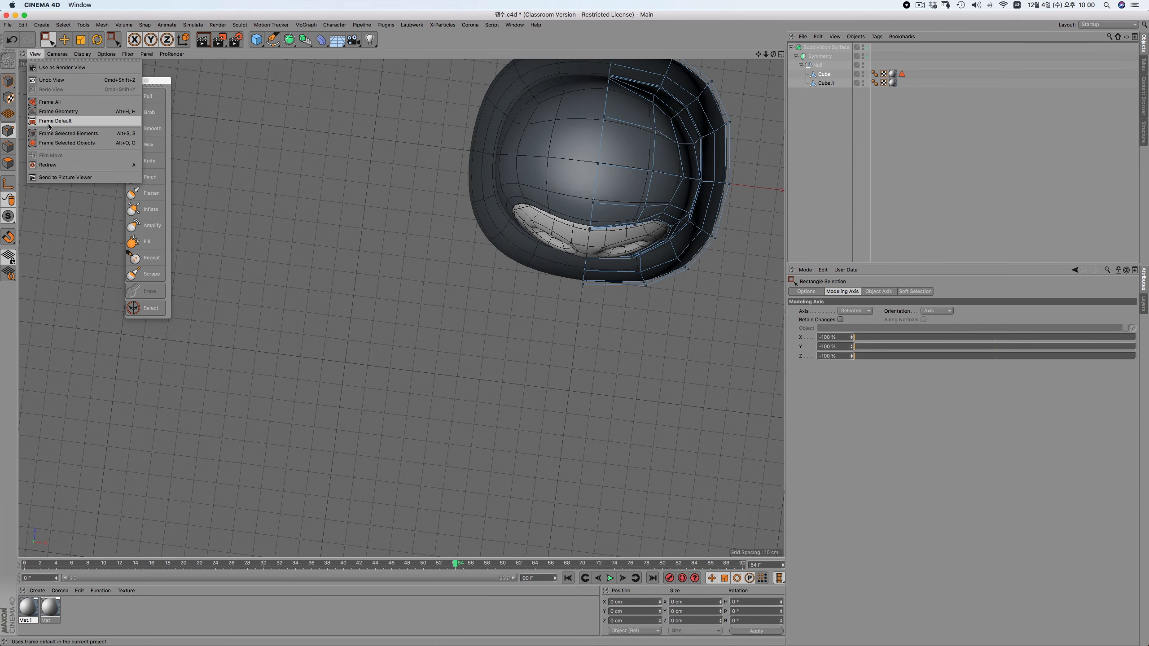
click(50, 123)
scroll(357, 302, up, 5)
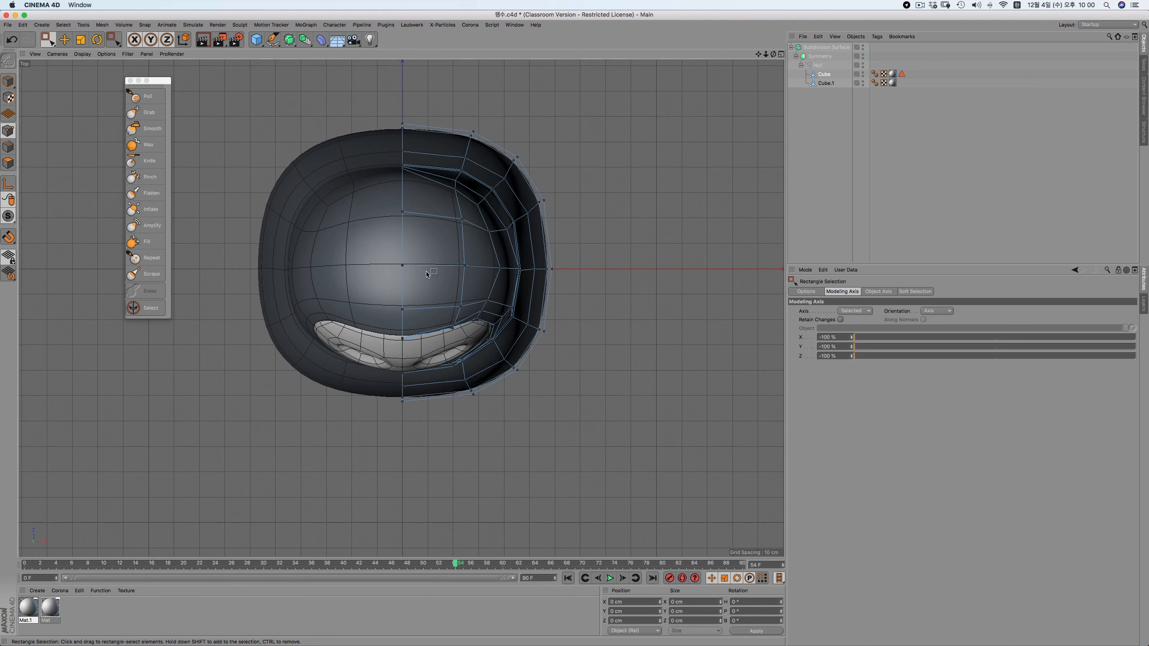
key(k)
key(l)
key(space)
drag(508, 252, 564, 291)
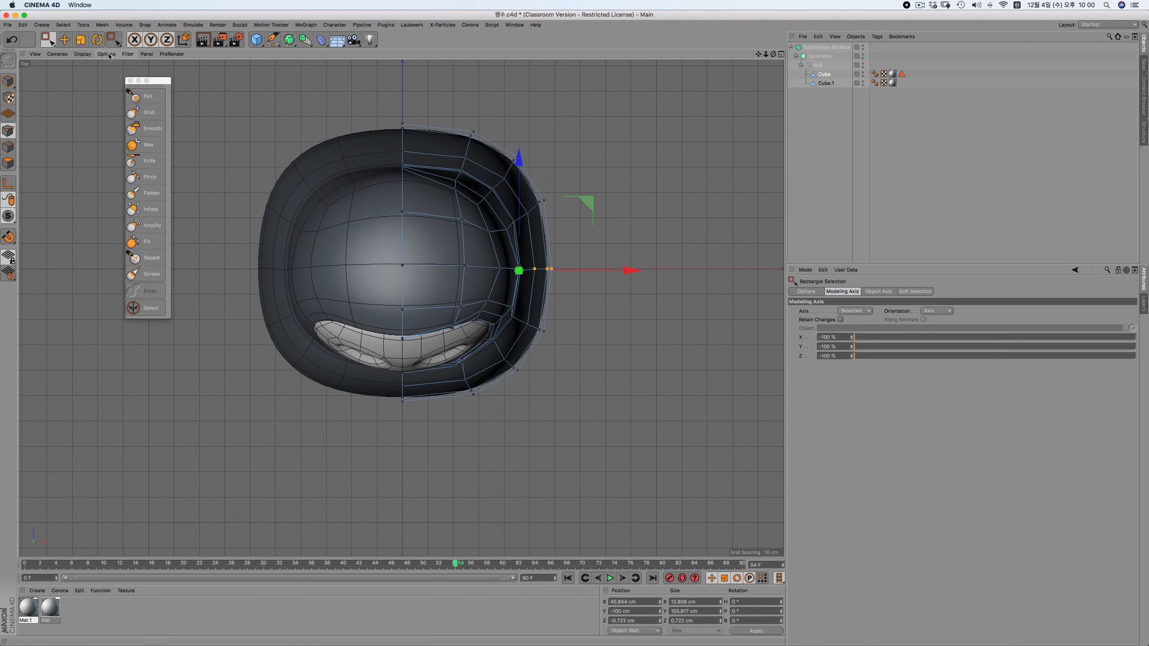
key(t)
drag(633, 270, 653, 272)
key(space)
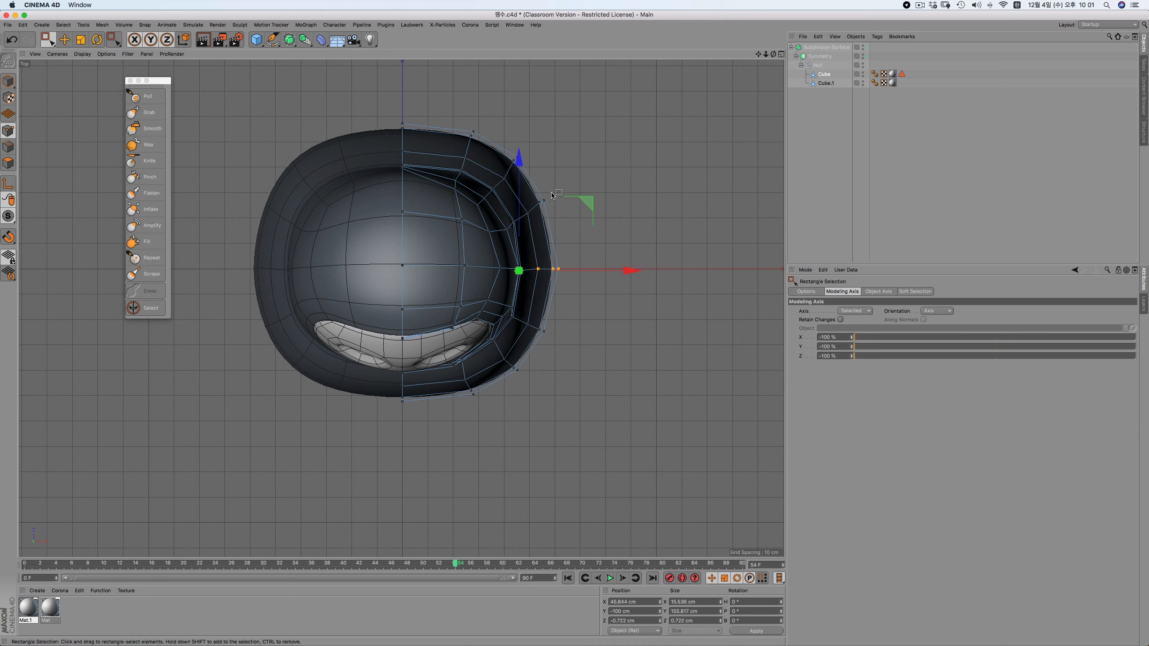
In the right view, move the two upper points on the back curve of the head slightly up and backward
key(F3)
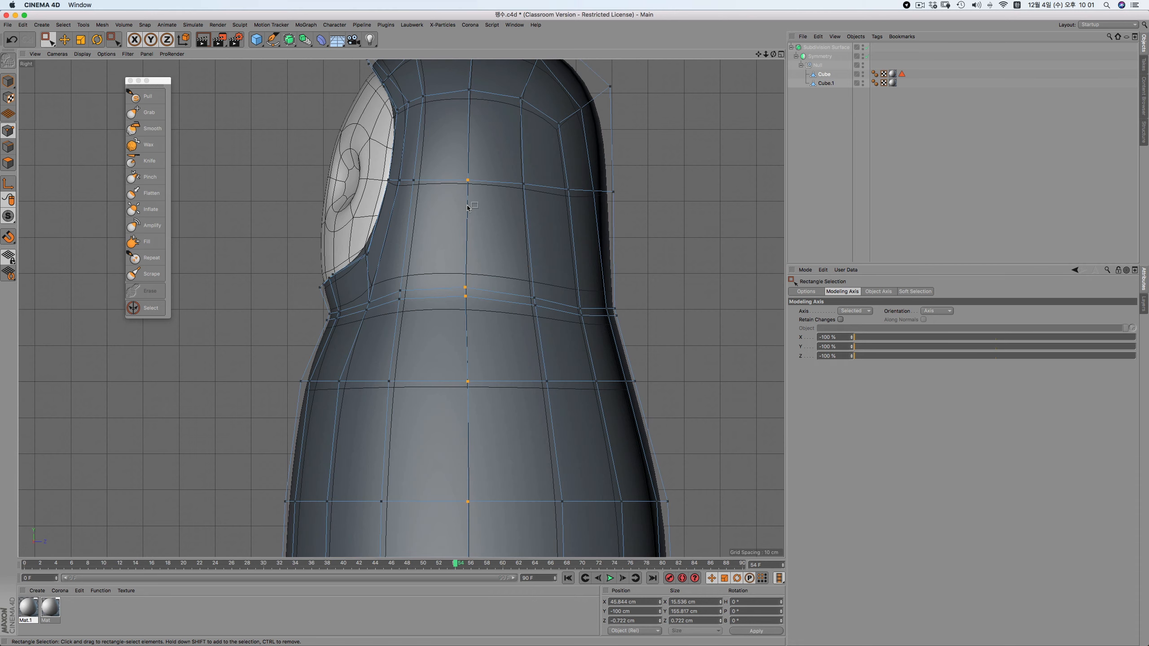
scroll(588, 198, up, 10)
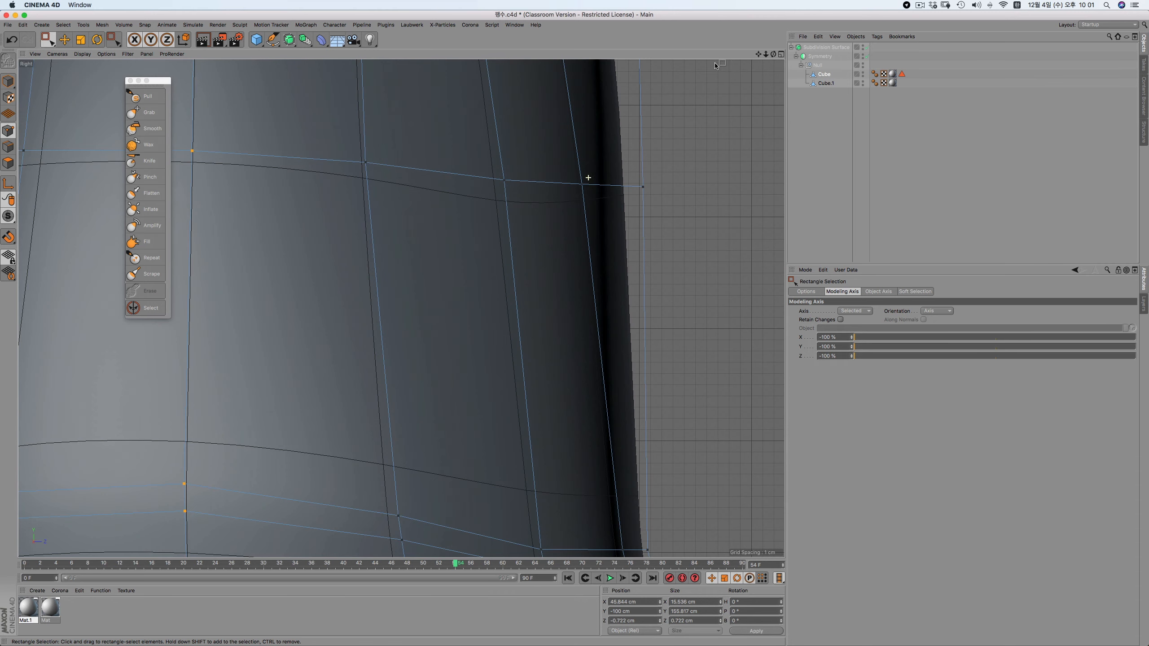
drag(765, 54, 629, 53)
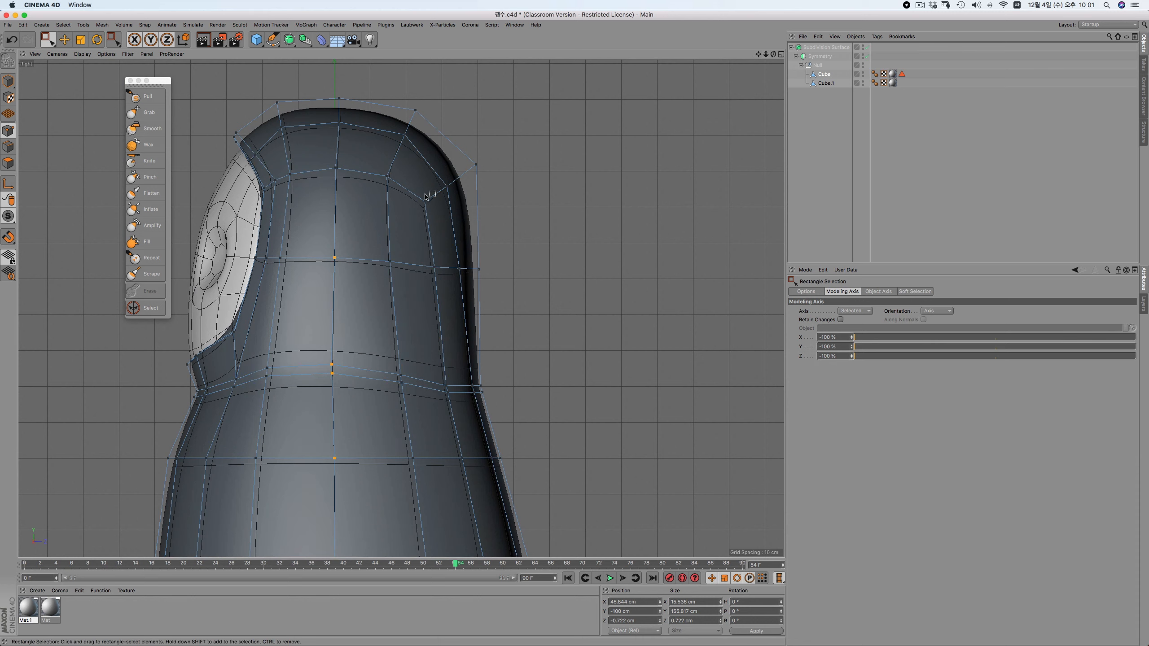
click(454, 180)
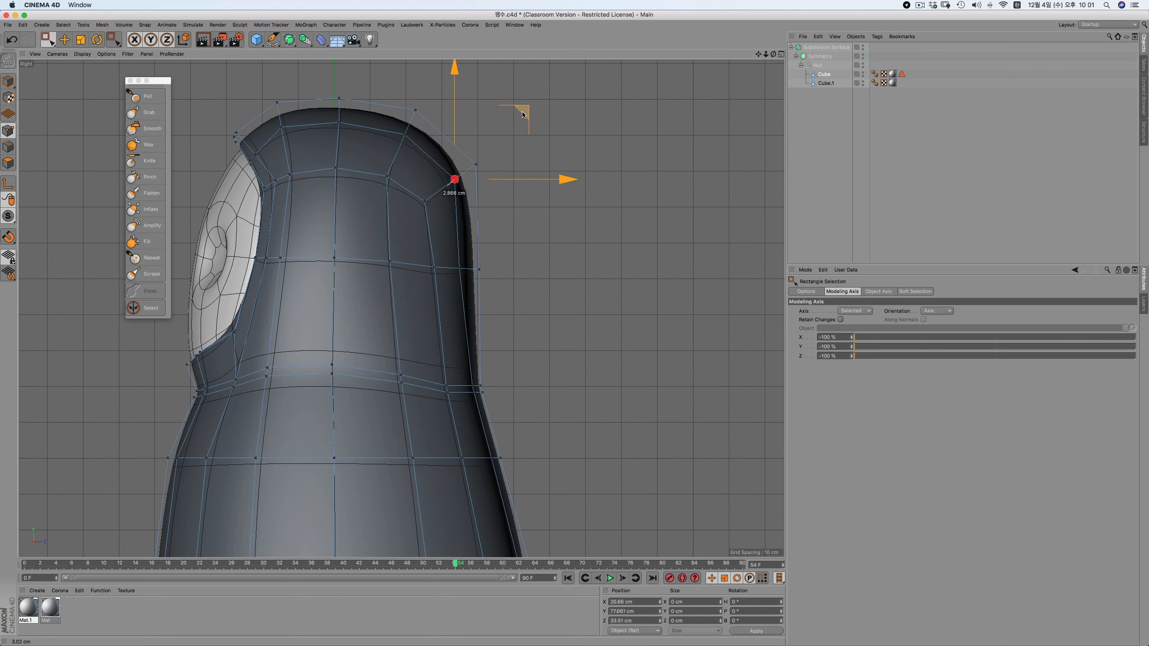
drag(388, 122, 425, 159)
drag(468, 78, 470, 76)
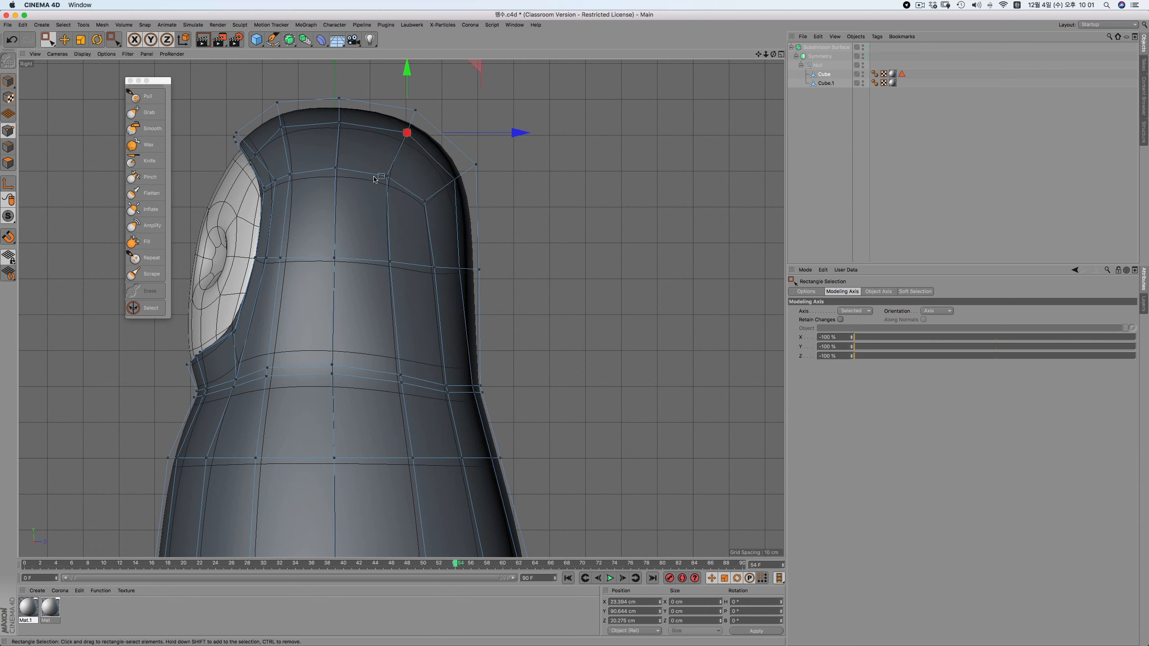
Push the rear-side head points outward, moving the points down to eye level slightly backward along Z
drag(374, 173, 445, 207)
drag(455, 136, 460, 132)
drag(403, 245, 462, 285)
drag(419, 191, 453, 279)
drag(543, 267, 551, 267)
In the top view, shift the rear corner points backward along Z, placing the pair nearer the centre at about 35.6 cm
key(F2)
scroll(466, 180, up, 2)
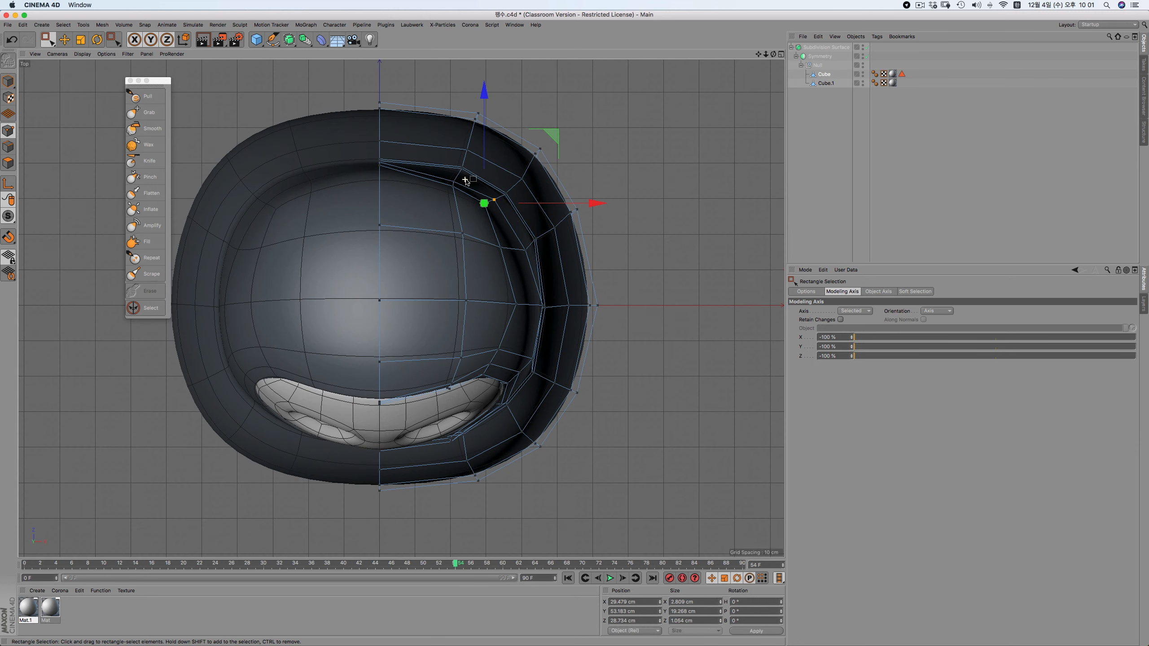
drag(488, 121, 488, 117)
drag(445, 177, 464, 196)
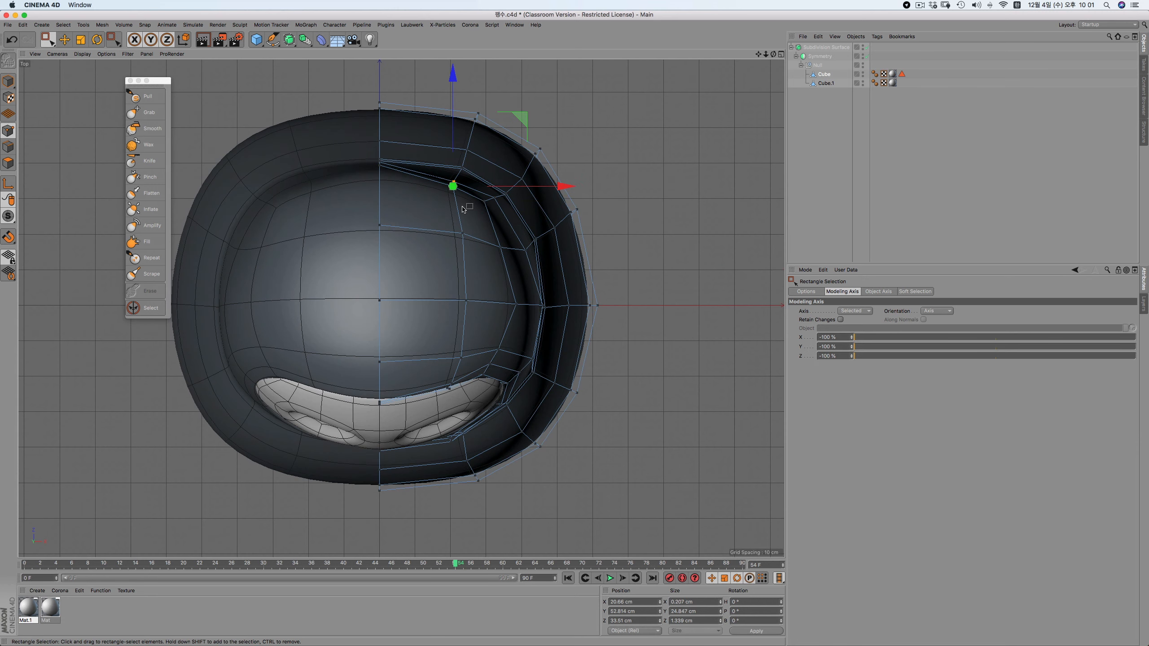
key(F3)
scroll(492, 332, down, 5)
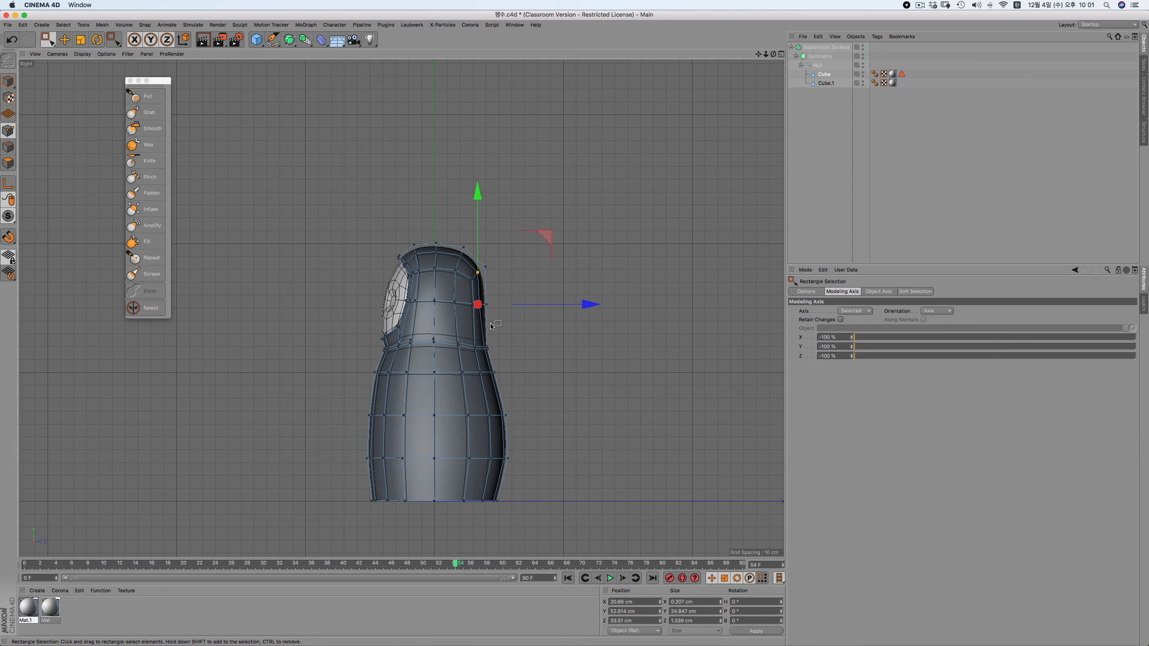
key(F2)
drag(453, 81, 453, 75)
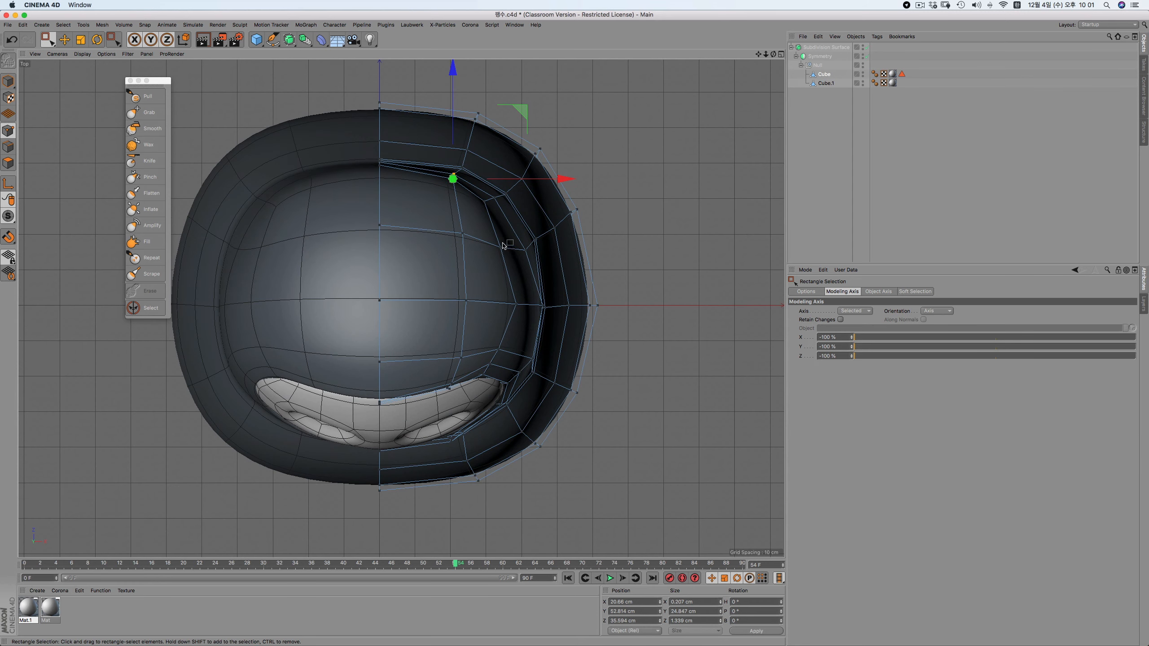
Round out the rear side of the head in the top view by moving its side and crown points slightly outward and backward
drag(528, 256, 528, 256)
drag(567, 176, 572, 171)
click(542, 308)
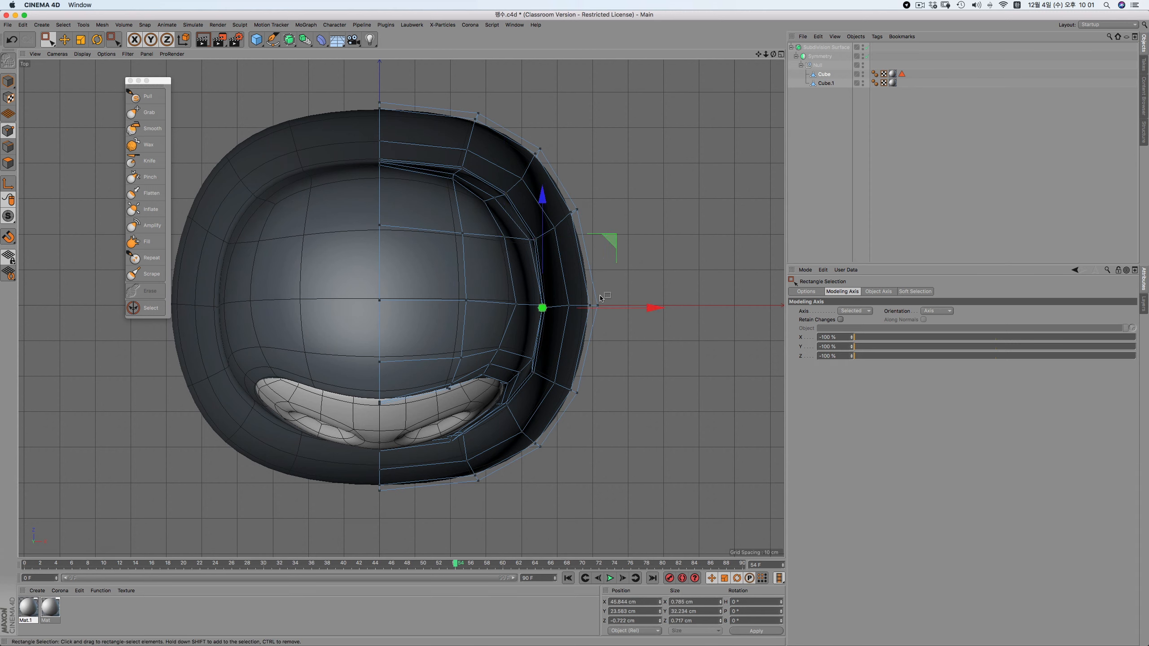
drag(621, 312, 619, 313)
drag(559, 215, 504, 251)
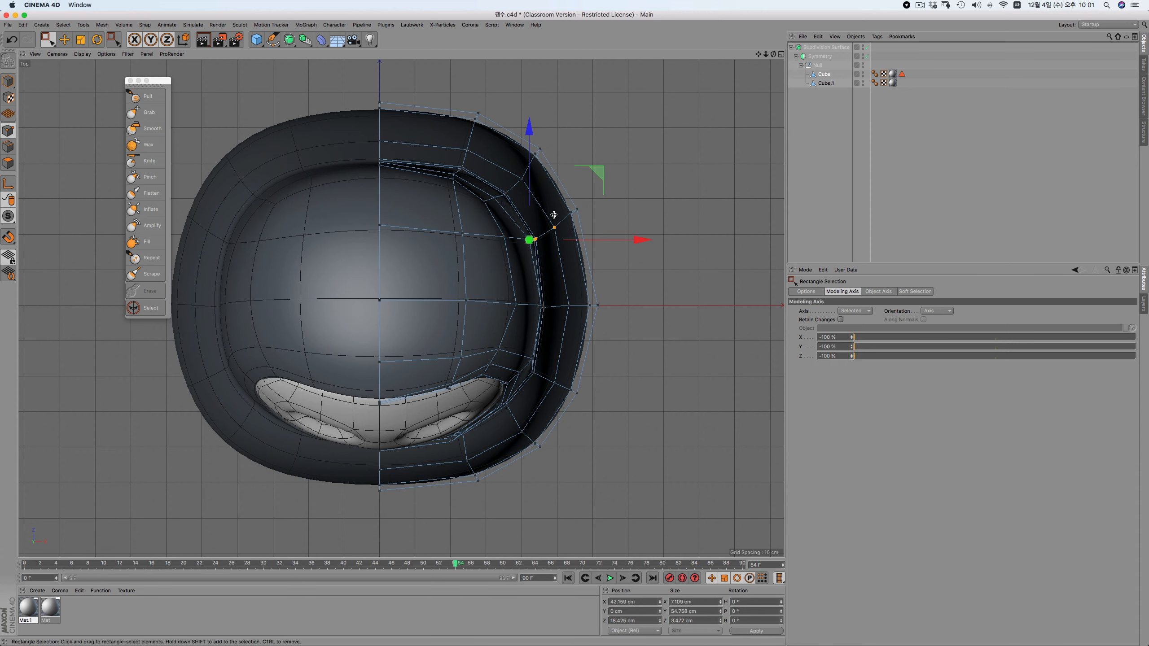
key(F3)
key(F2)
drag(589, 190, 590, 184)
drag(494, 230, 509, 241)
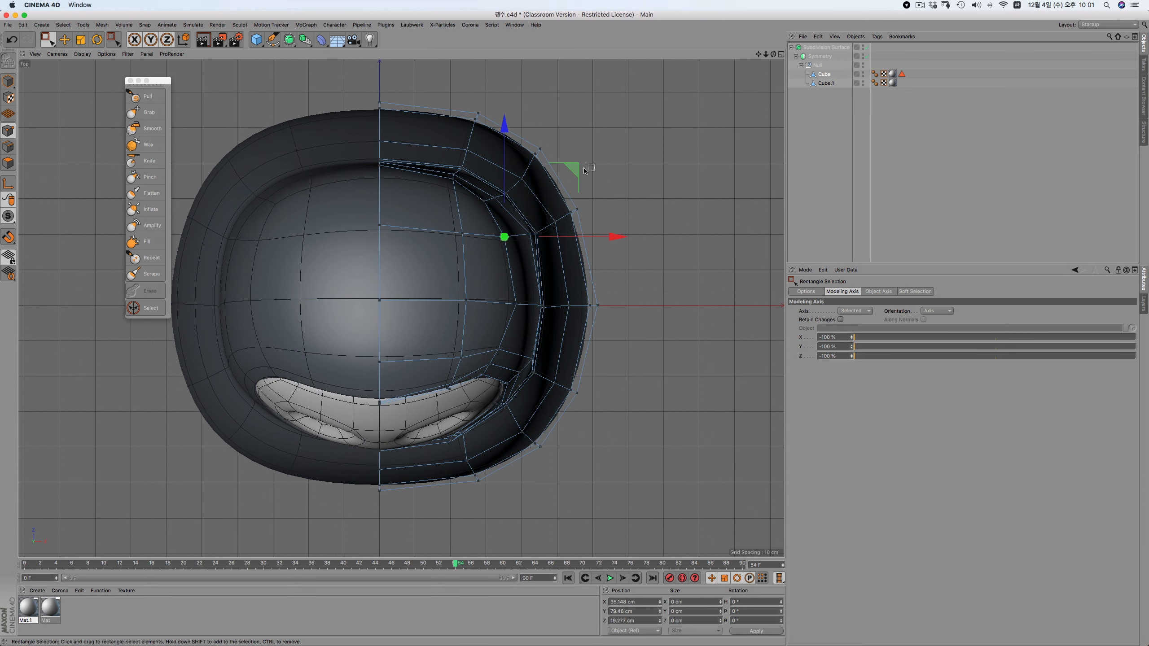
click(464, 228)
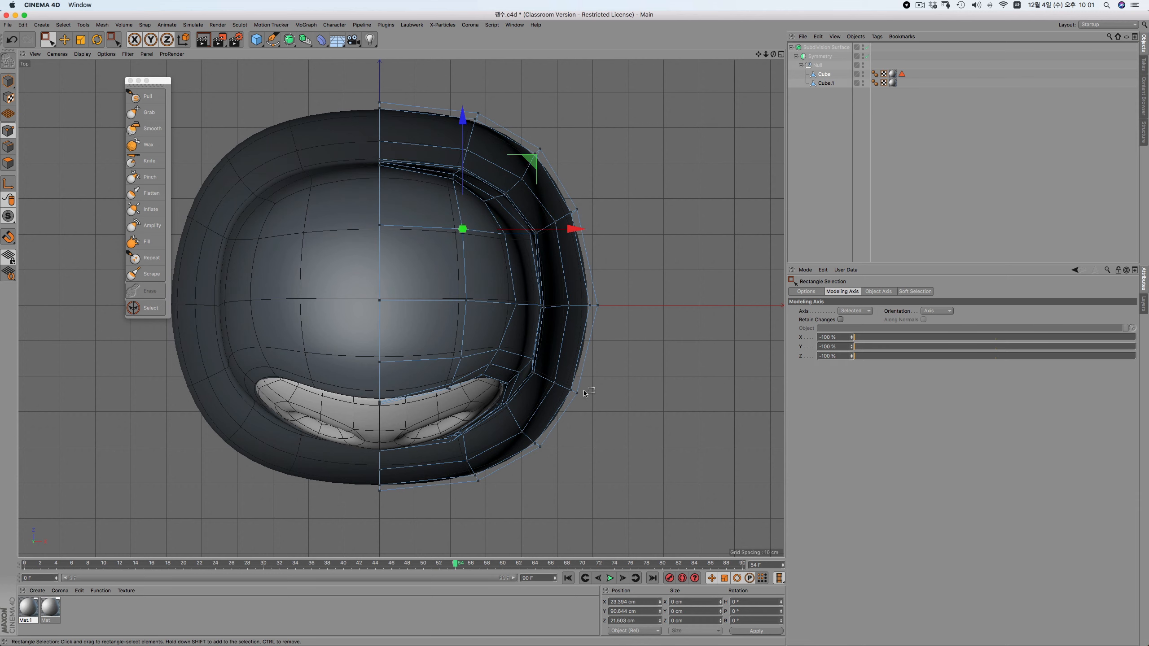
Examine the reshaped head and neck from the front and around the model in perspective
key(F4)
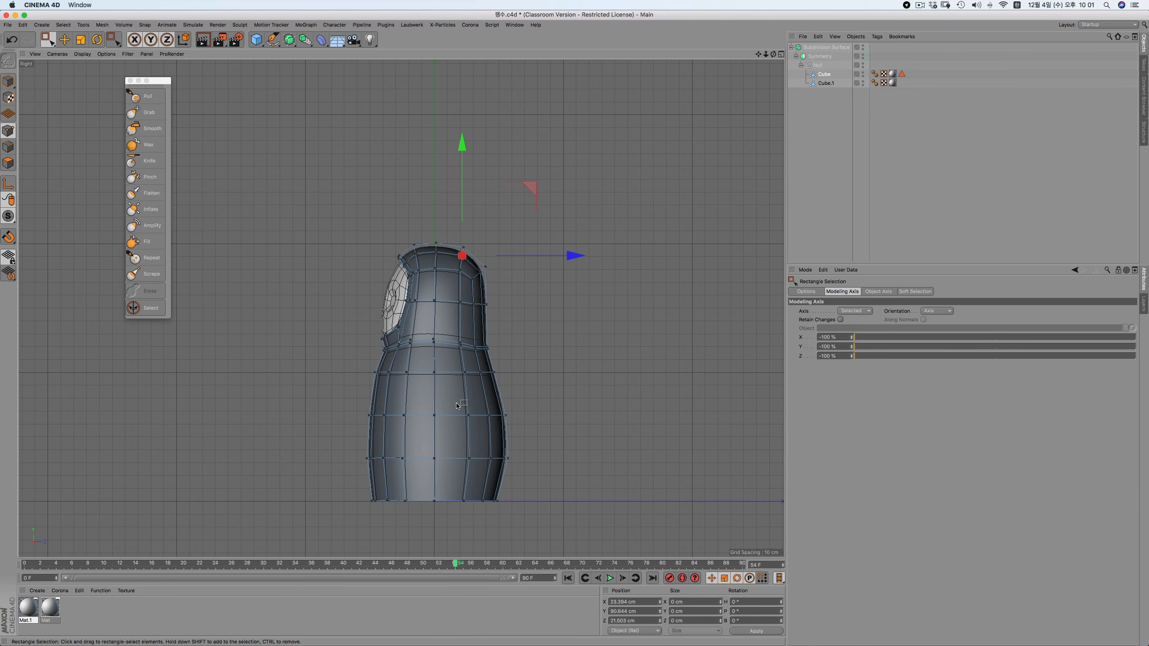
scroll(383, 277, up, 3)
scroll(569, 421, up, 4)
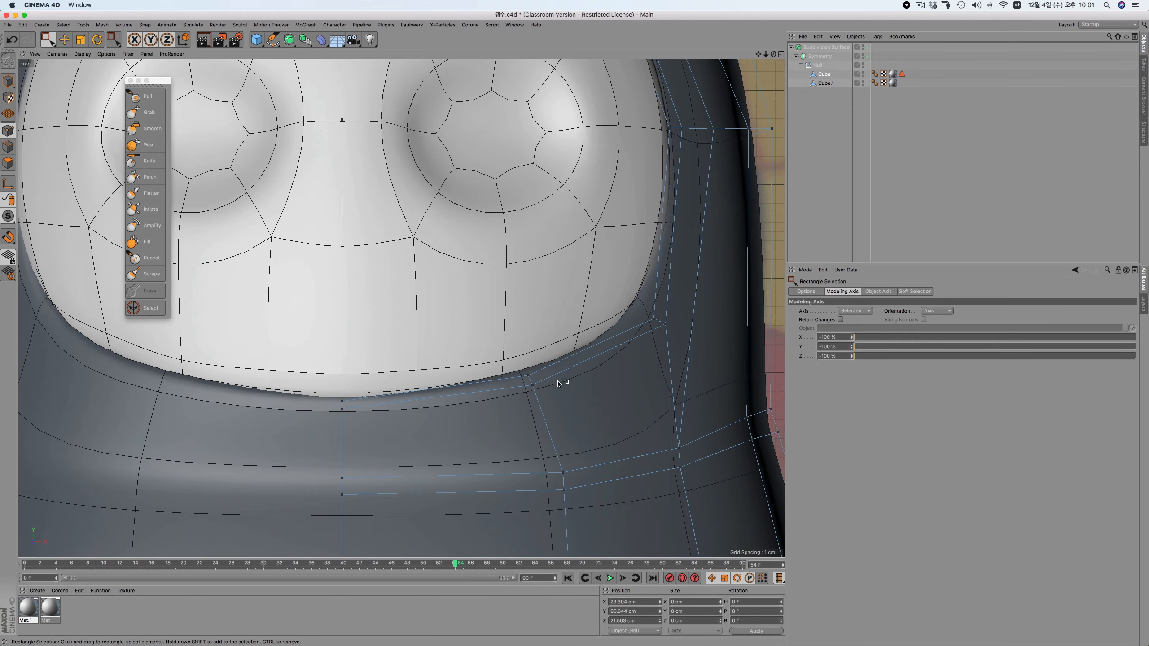
key(F3)
key(F1)
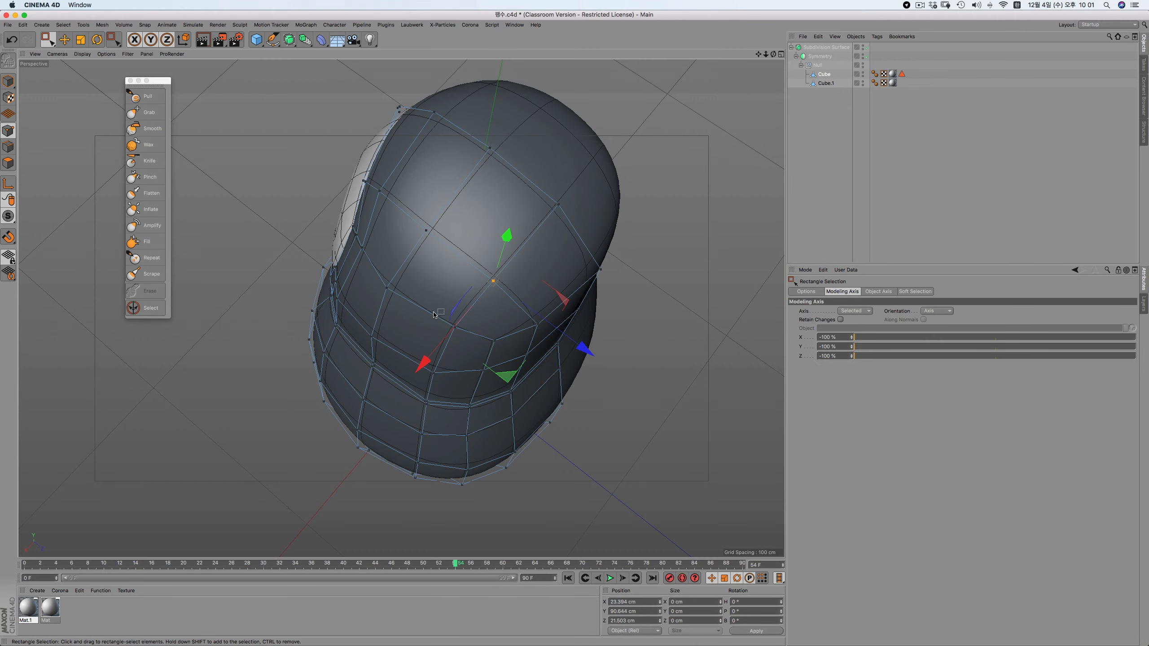
alt+drag(434, 314, 343, 364)
scroll(267, 393, down, 1)
alt+drag(268, 433, 233, 441)
alt+middle_drag(233, 441, 327, 310)
scroll(327, 311, down, 3)
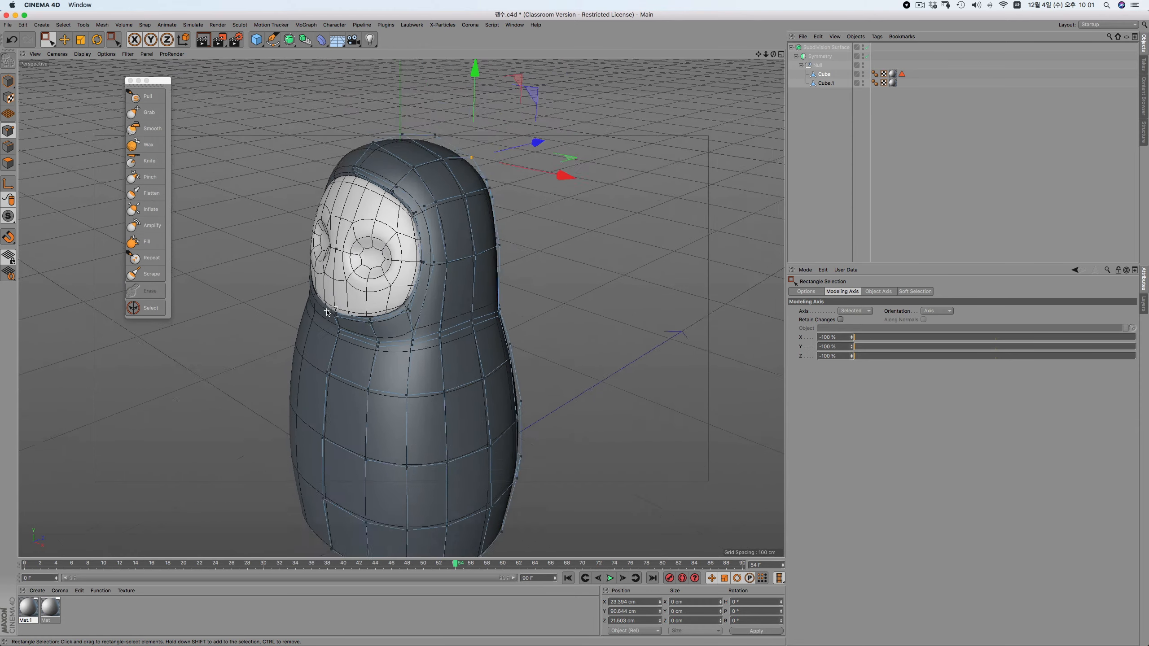
Add an edge loop across the lower face of Cube.1 below the eye with Loop/Path Cut, with Preserve Curvature turned off
scroll(327, 311, up, 4)
click(824, 84)
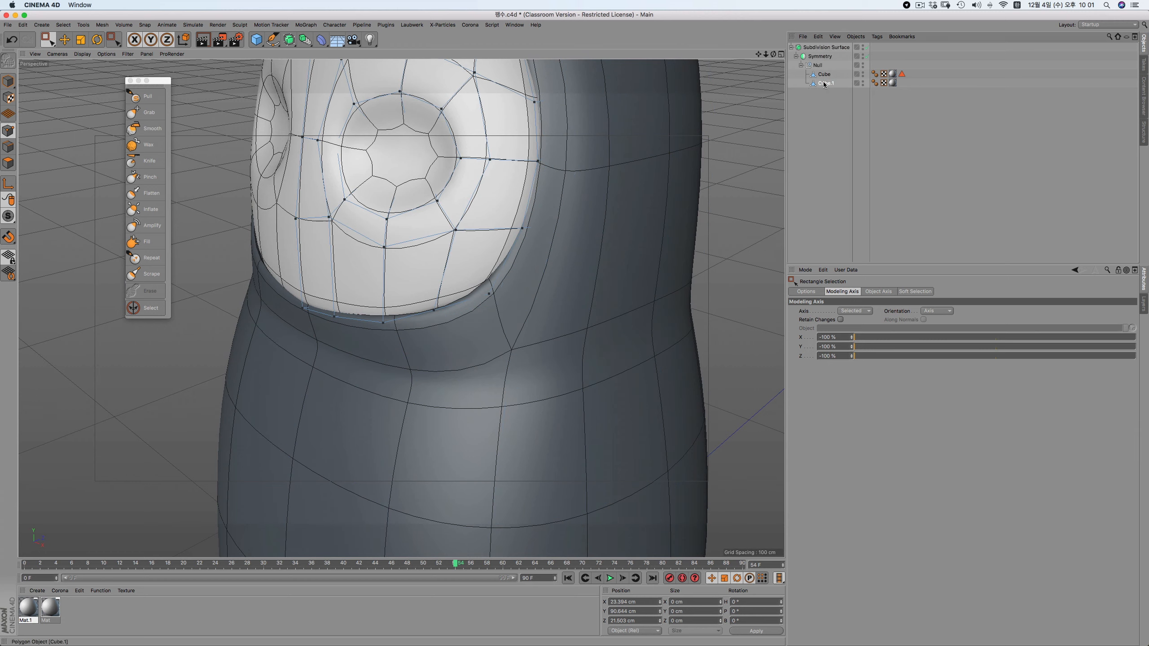
right_click(598, 236)
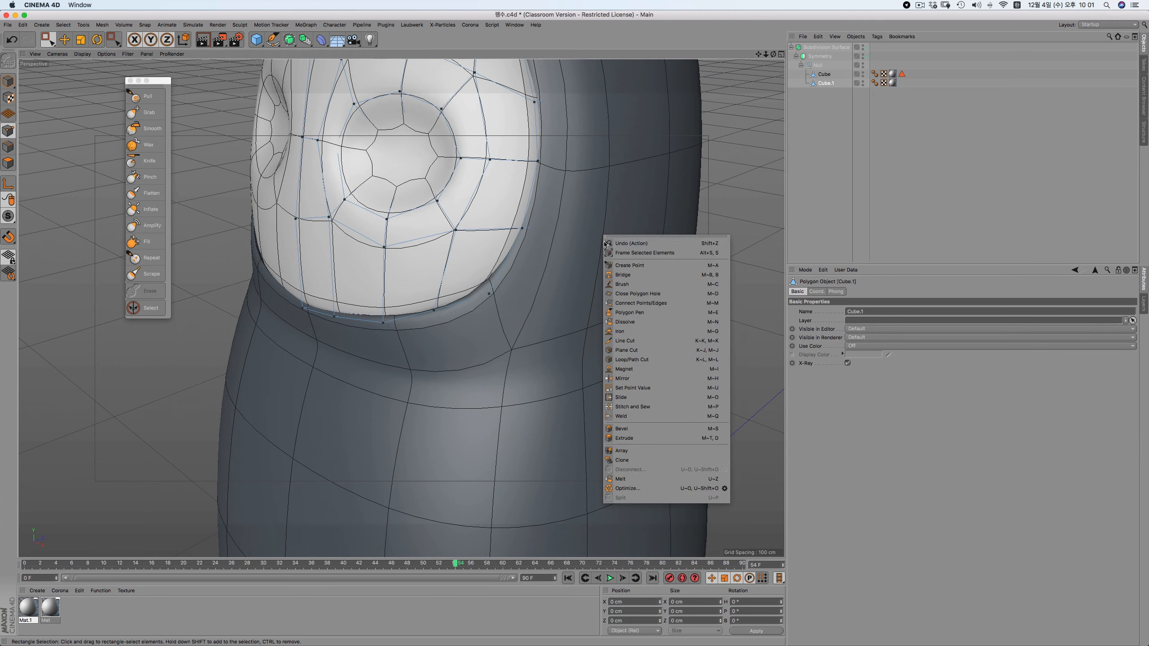
click(649, 360)
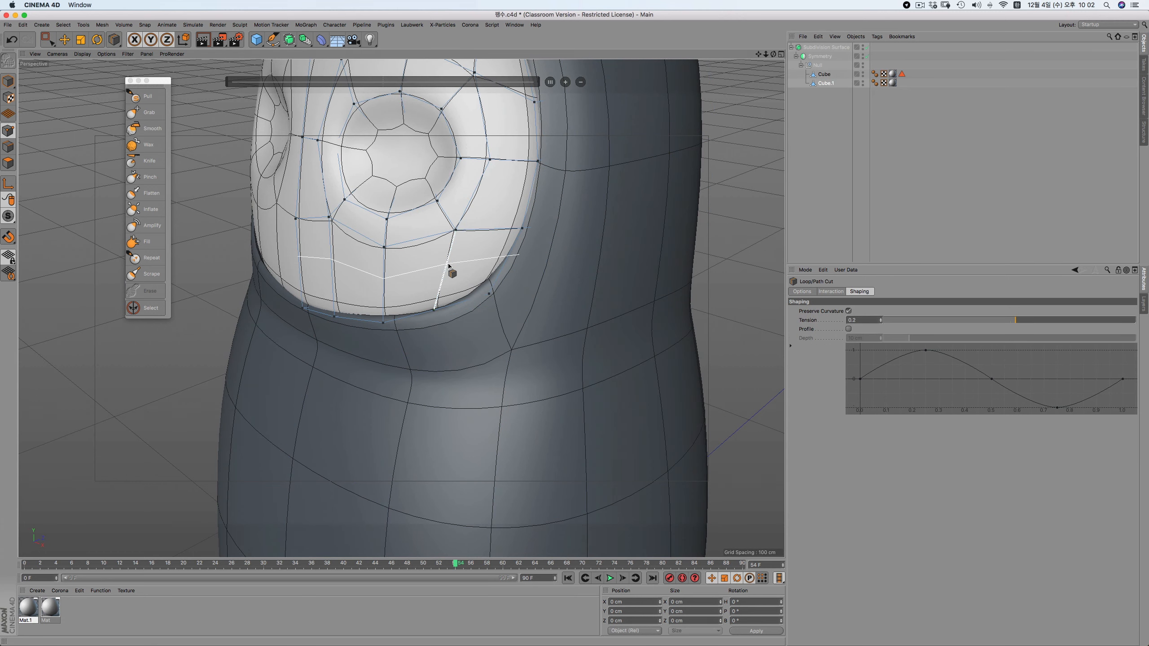
click(848, 311)
key(super+z)
key(super+z)
click(298, 266)
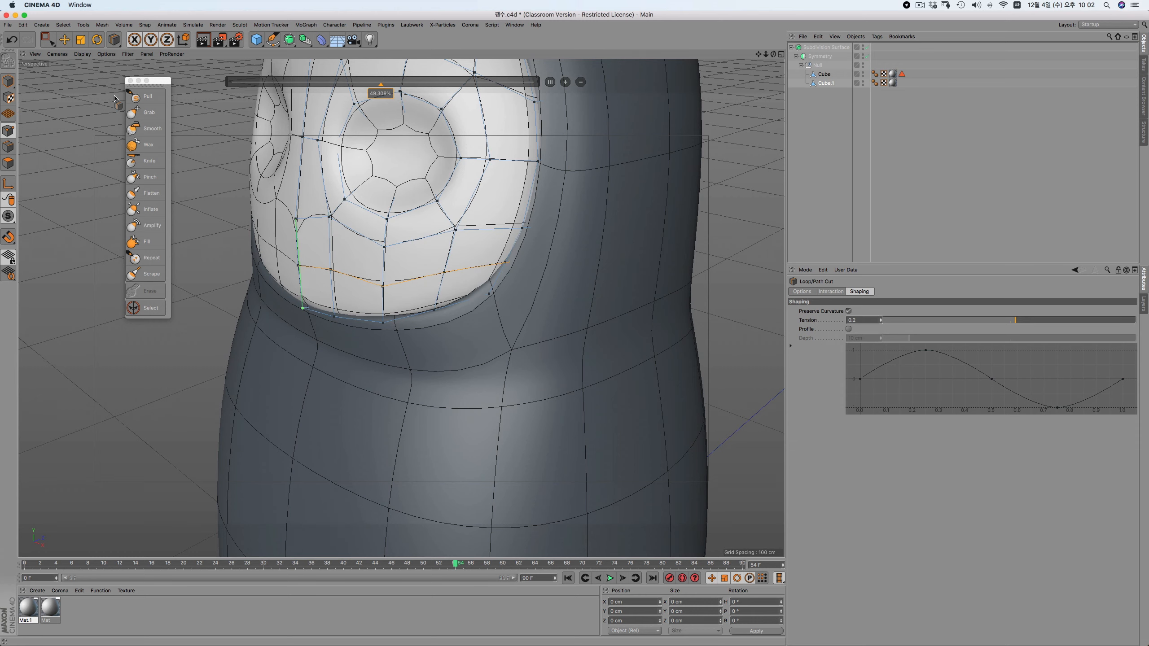
click(848, 312)
Select the bottom rim points of the face on Cube.1 with Rectangle Selection and move them slightly along Z
click(48, 40)
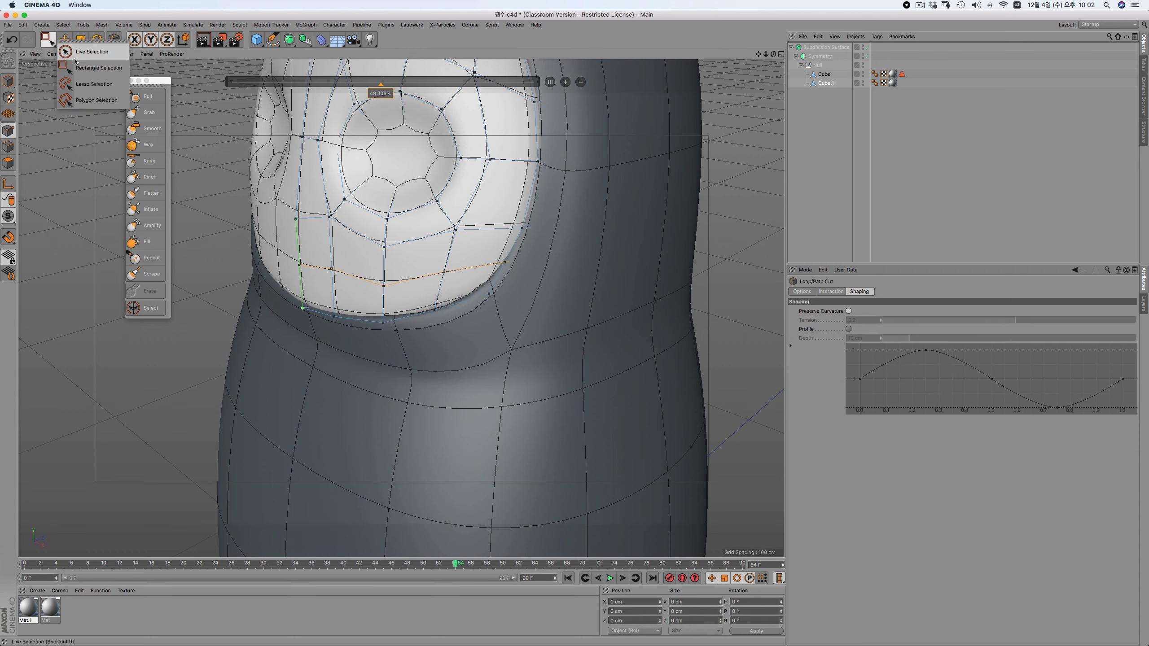
click(77, 56)
drag(256, 300, 436, 359)
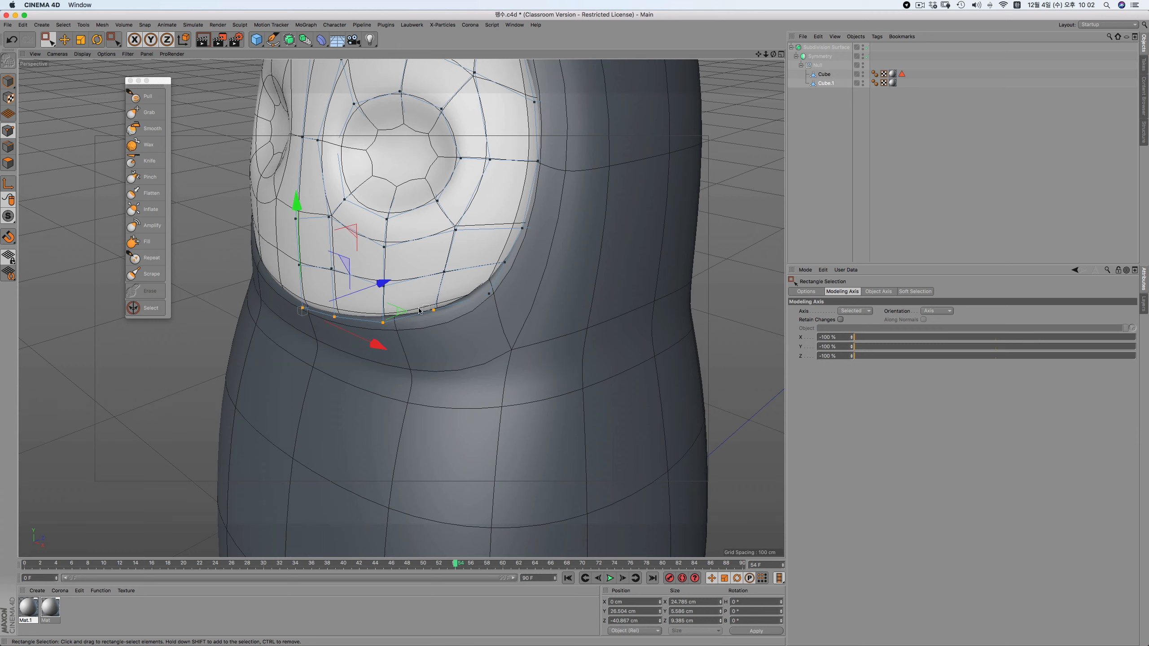
drag(385, 283, 389, 284)
Adjust the new lower-face loop points one by one, moving the point below the eye's outer side to about 27.3 cm in X
click(447, 272)
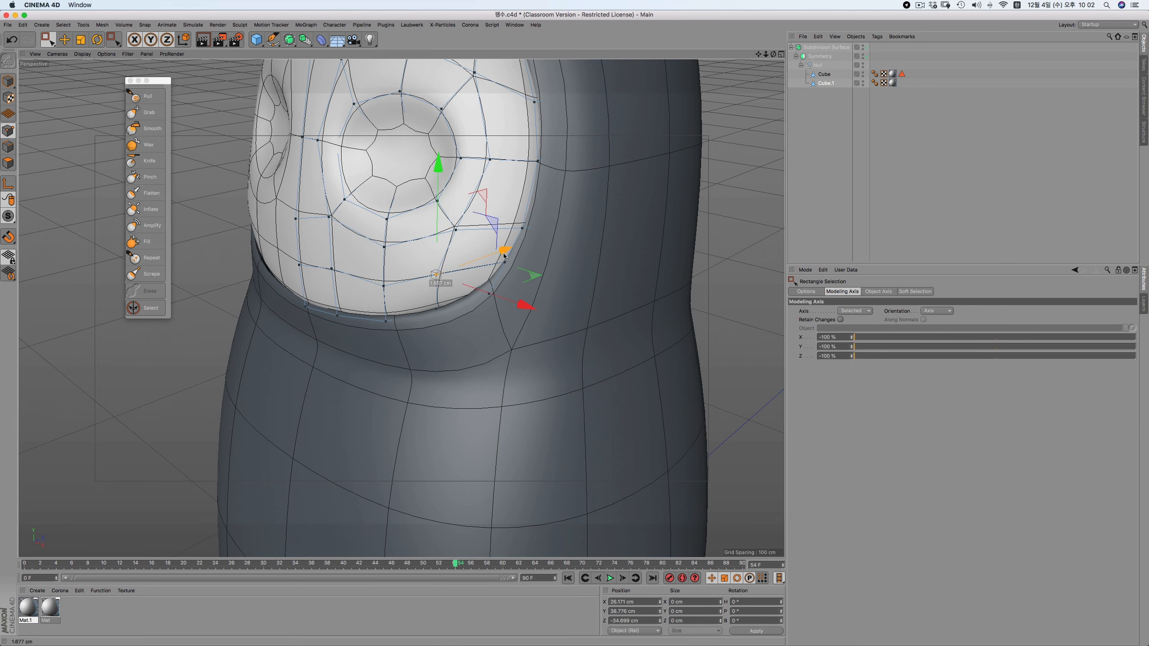
drag(527, 307, 534, 310)
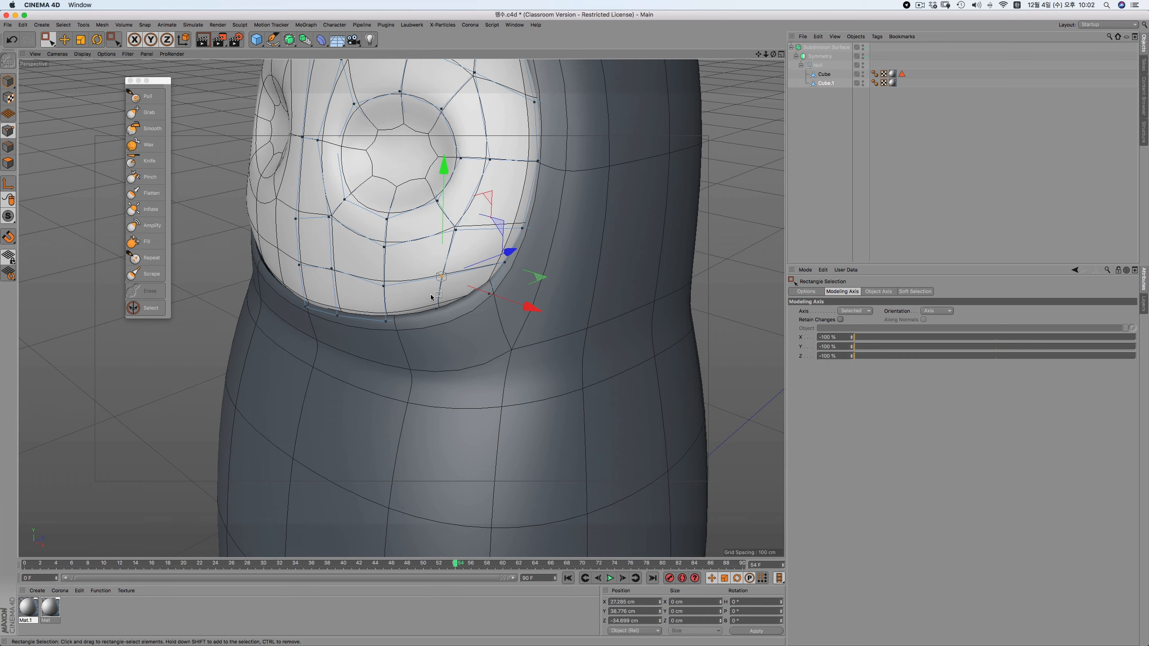
click(383, 285)
click(331, 268)
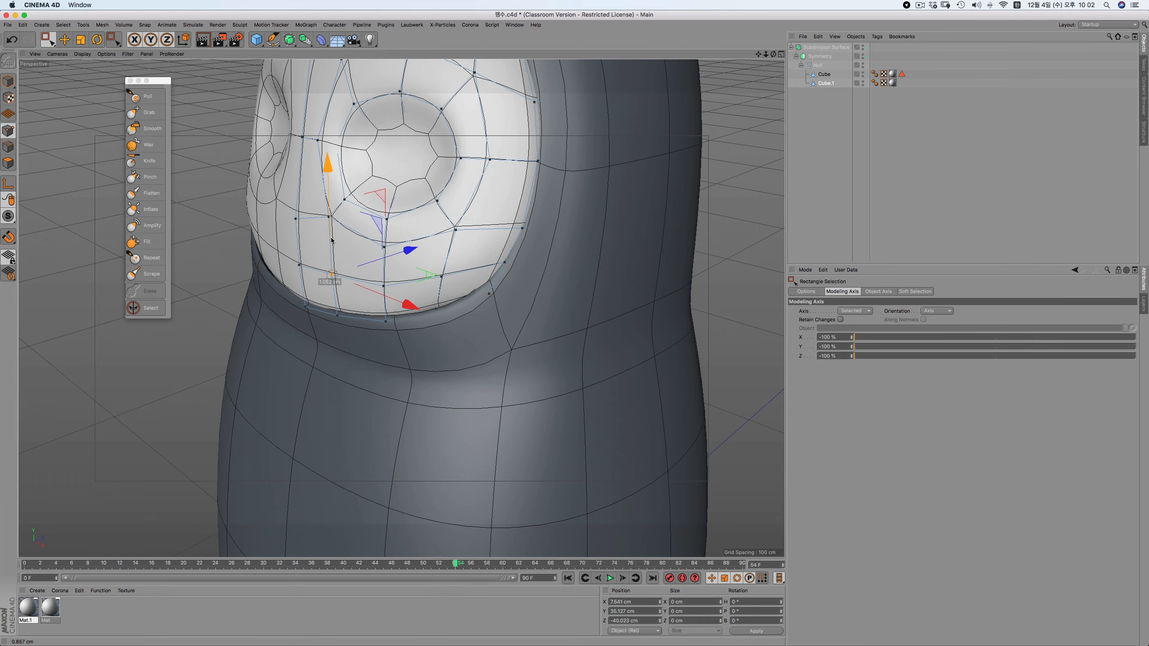
drag(385, 252, 485, 248)
Move the lower side rim points of the face and the loop point above them slightly forward along Z
scroll(433, 318, up, 3)
scroll(436, 315, up, 2)
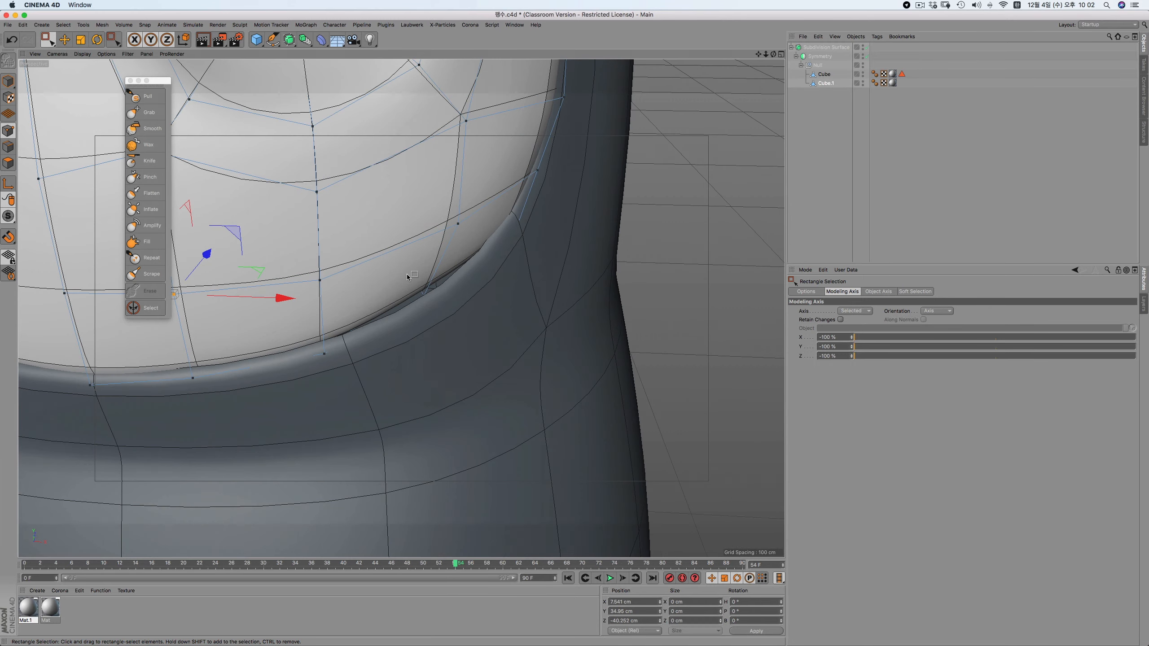
drag(407, 273, 402, 233)
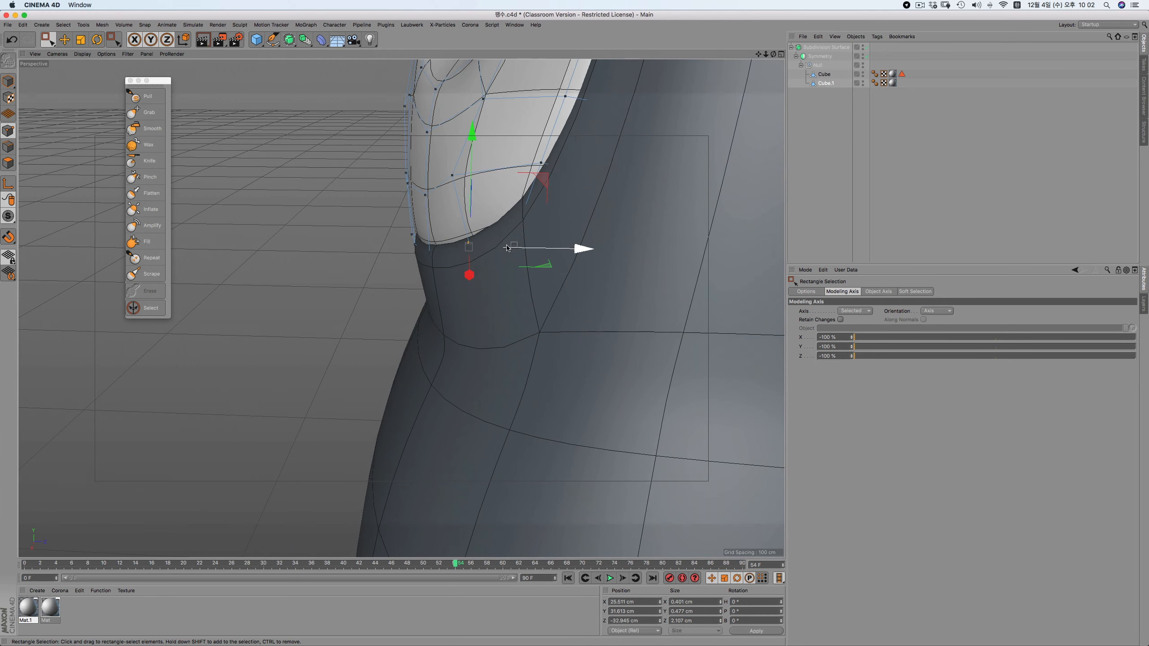
drag(513, 248, 503, 247)
click(453, 174)
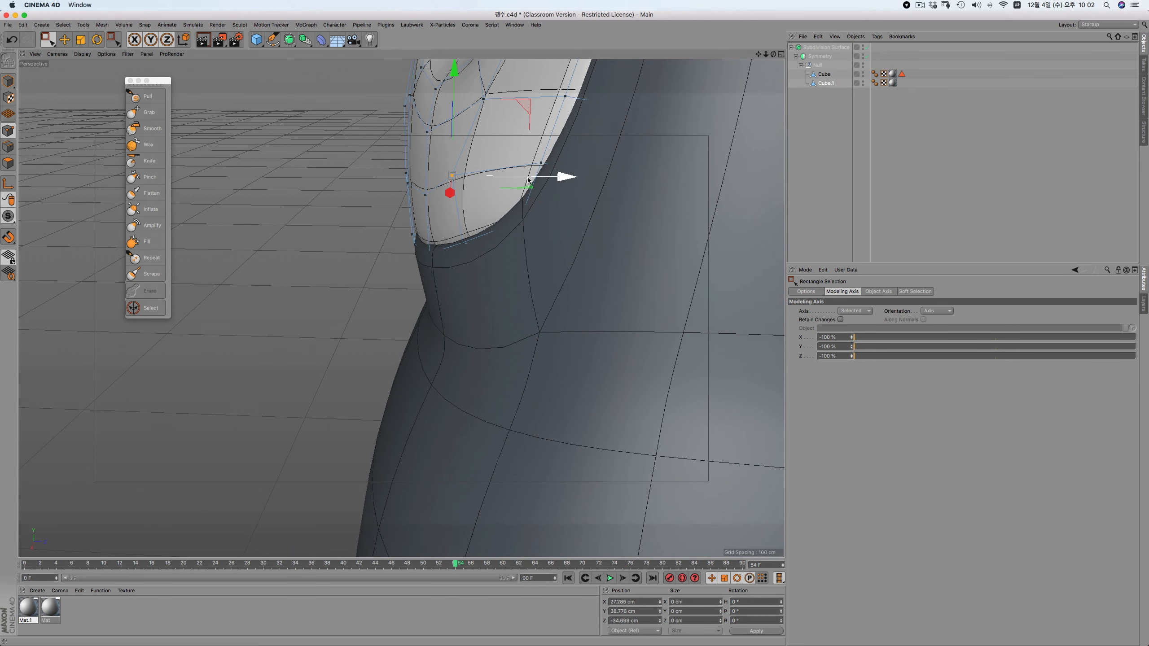
drag(559, 177, 553, 177)
Select the lower outer rim points of Cube.1 and examine how the face's lower edge meets the hood opening
drag(552, 200, 510, 232)
mouse_move(513, 231)
alt+mouse_down()
mouse_move(625, 267)
mouse_move(629, 248)
mouse_move(652, 251)
mouse_move(691, 230)
mouse_move(503, 225)
alt+mouse_up()
scroll(505, 226, up, 2)
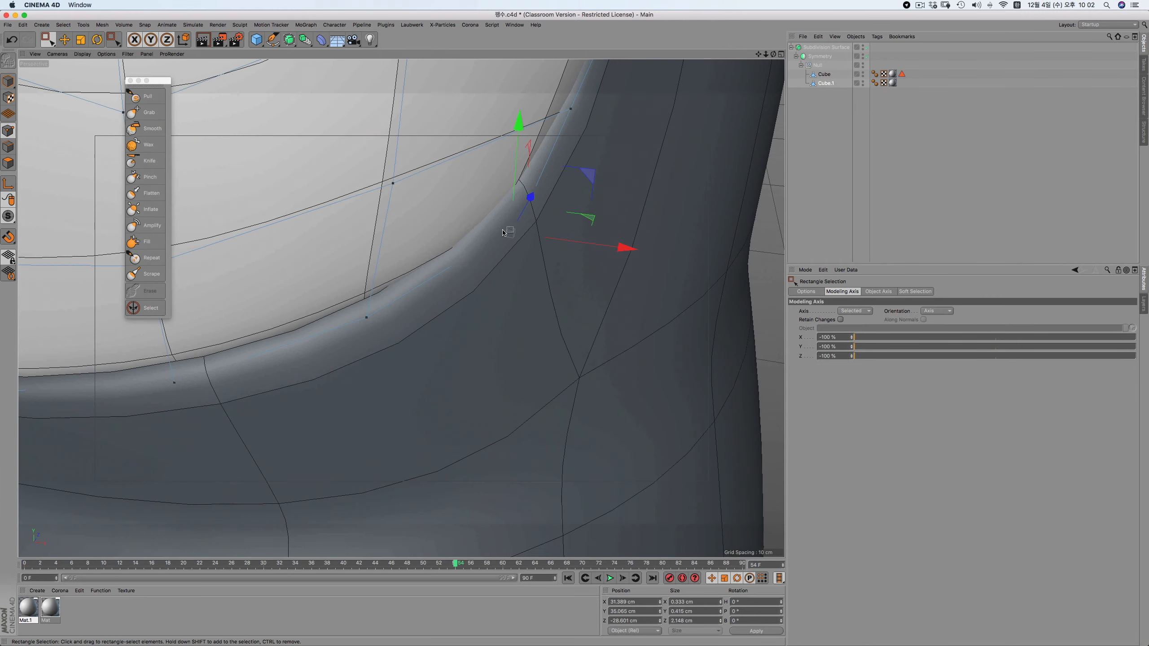
scroll(506, 228, down, 4)
scroll(507, 228, down, 2)
alt+drag(564, 203, 510, 206)
scroll(467, 231, up, 1)
click(762, 187)
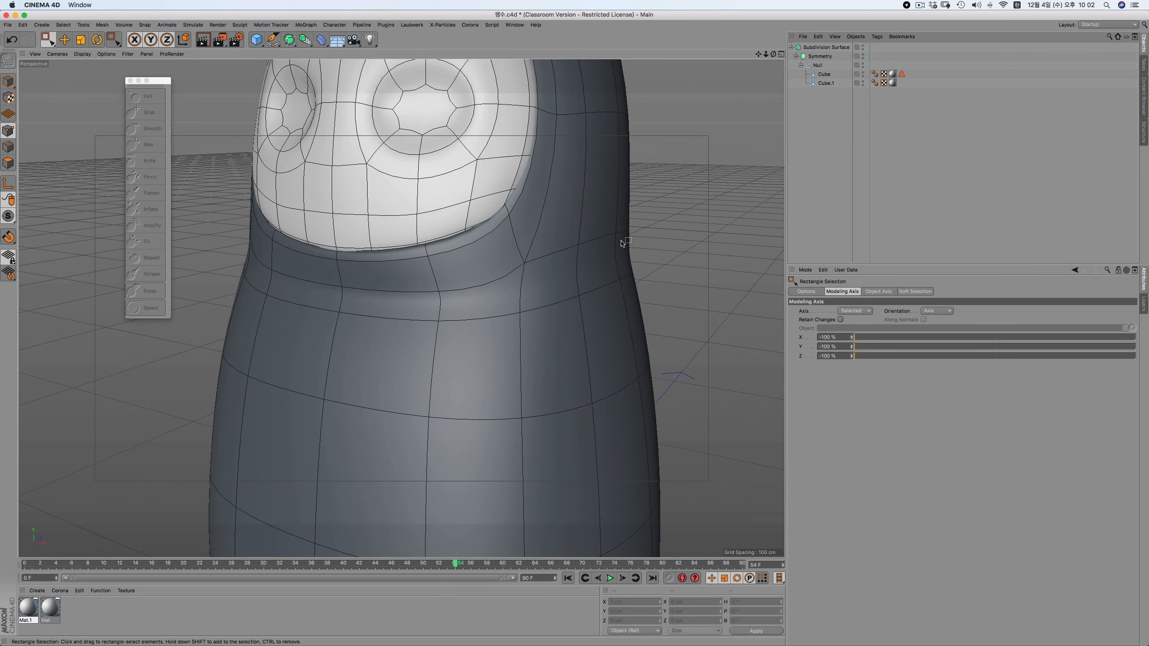
scroll(622, 245, down, 5)
alt+drag(625, 239, 633, 272)
Add an edge loop around the middle of the body on Cube with Loop/Path Cut, at about 58%, with Preserve Curvature turned on
click(824, 73)
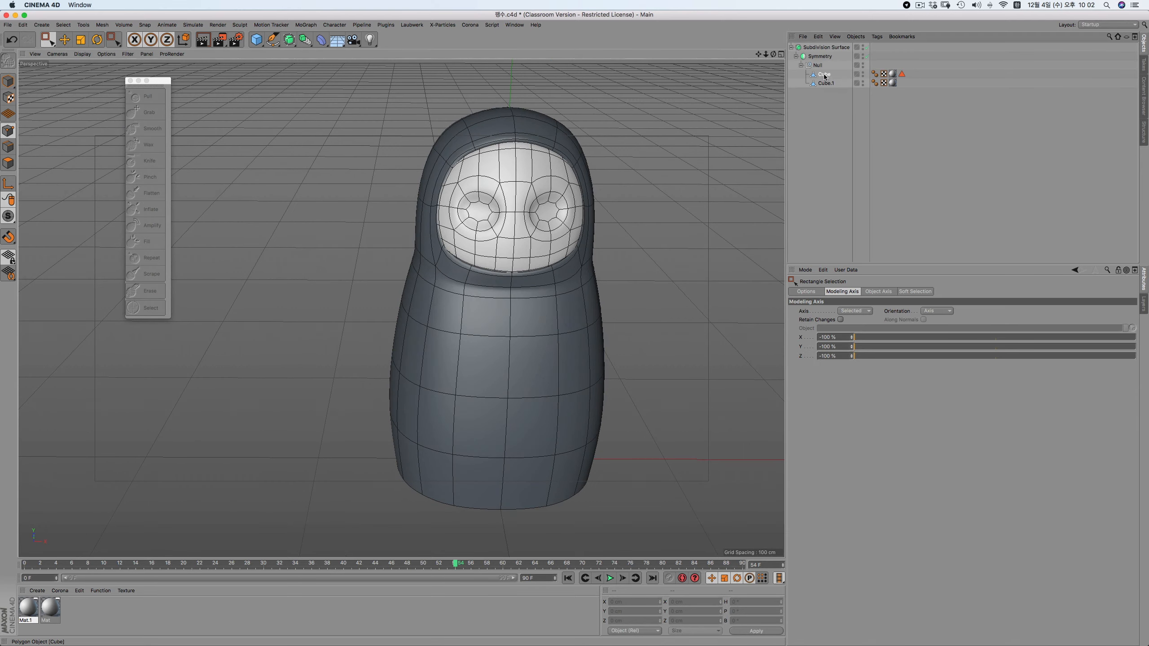
drag(757, 54, 649, 55)
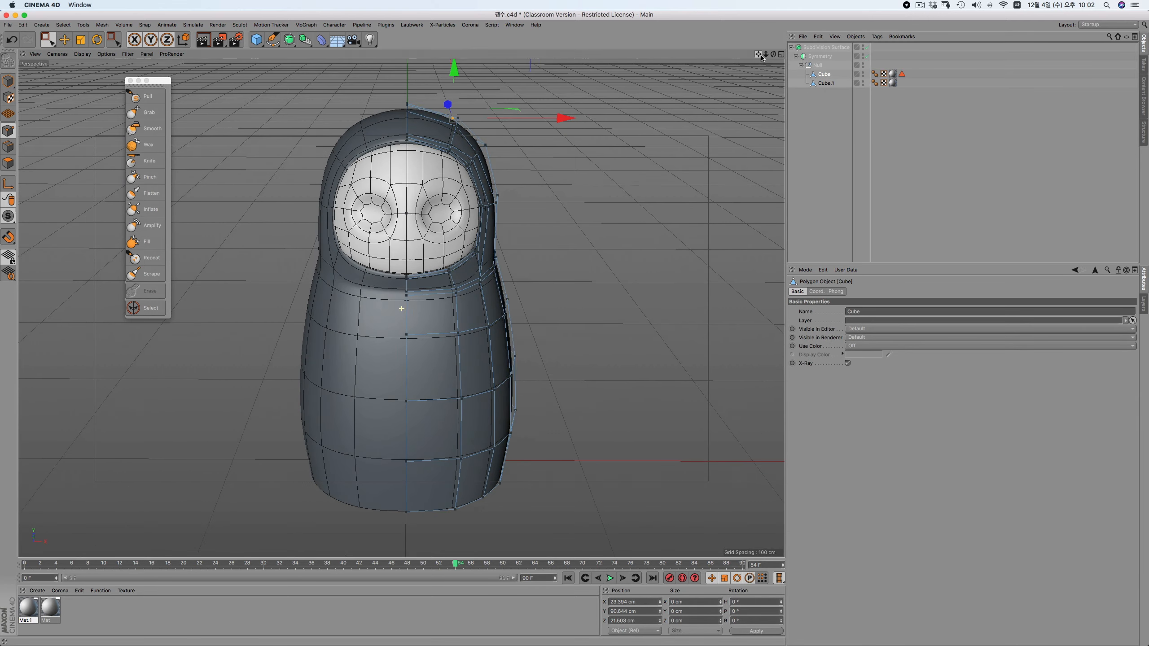
drag(773, 55, 723, 77)
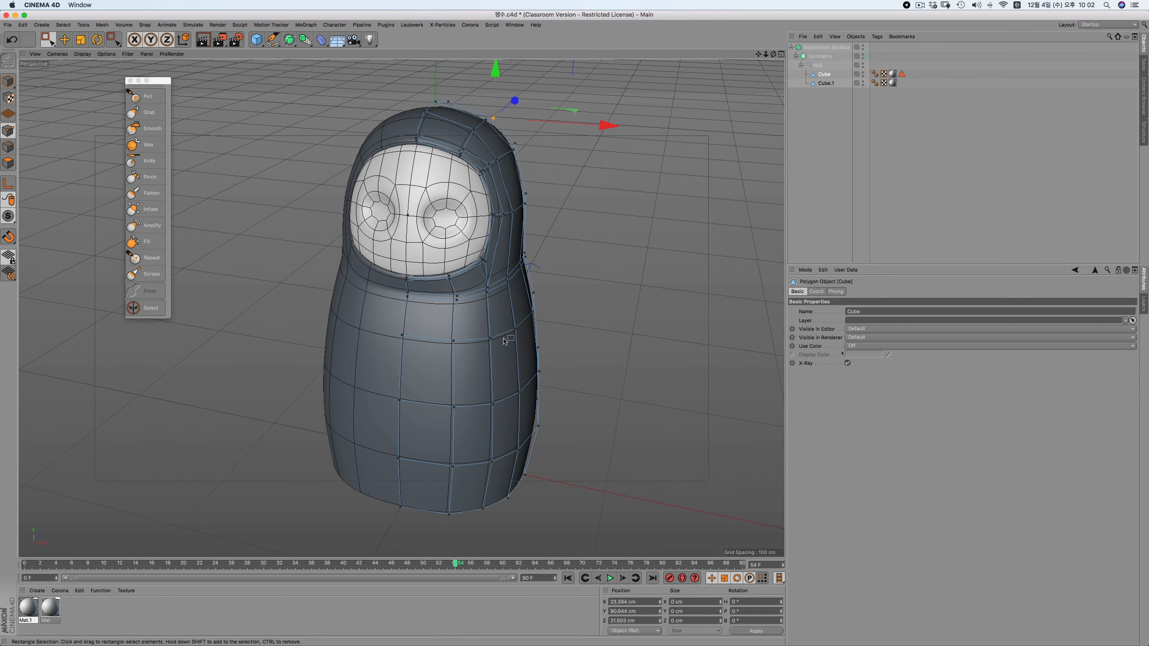
click(8, 163)
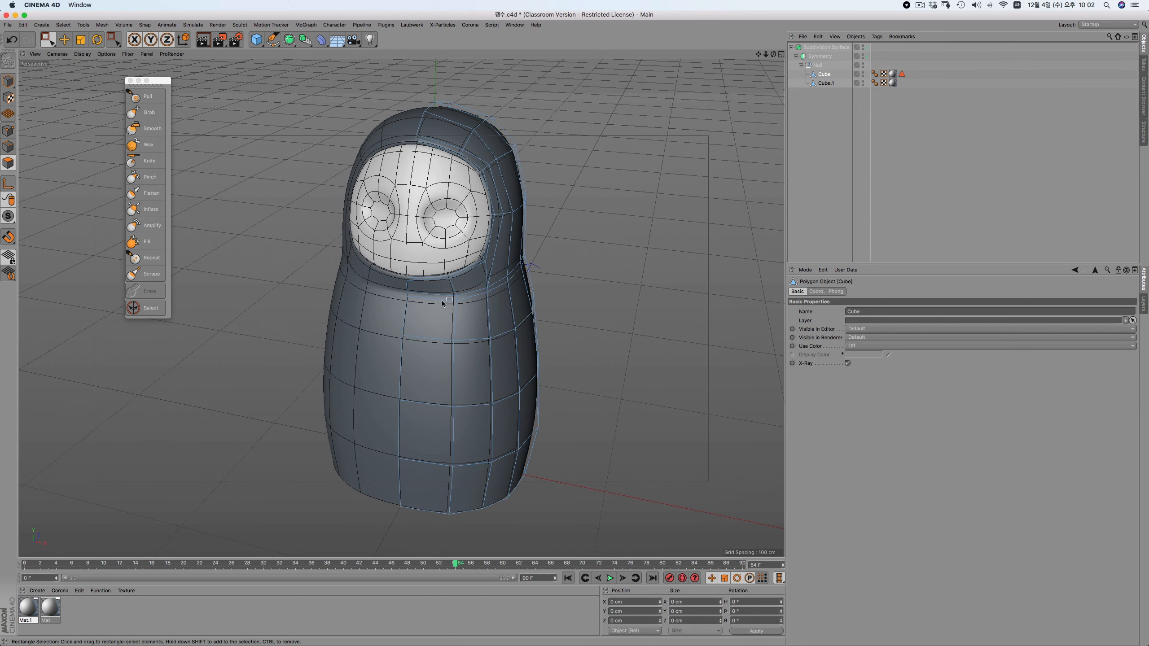
click(65, 40)
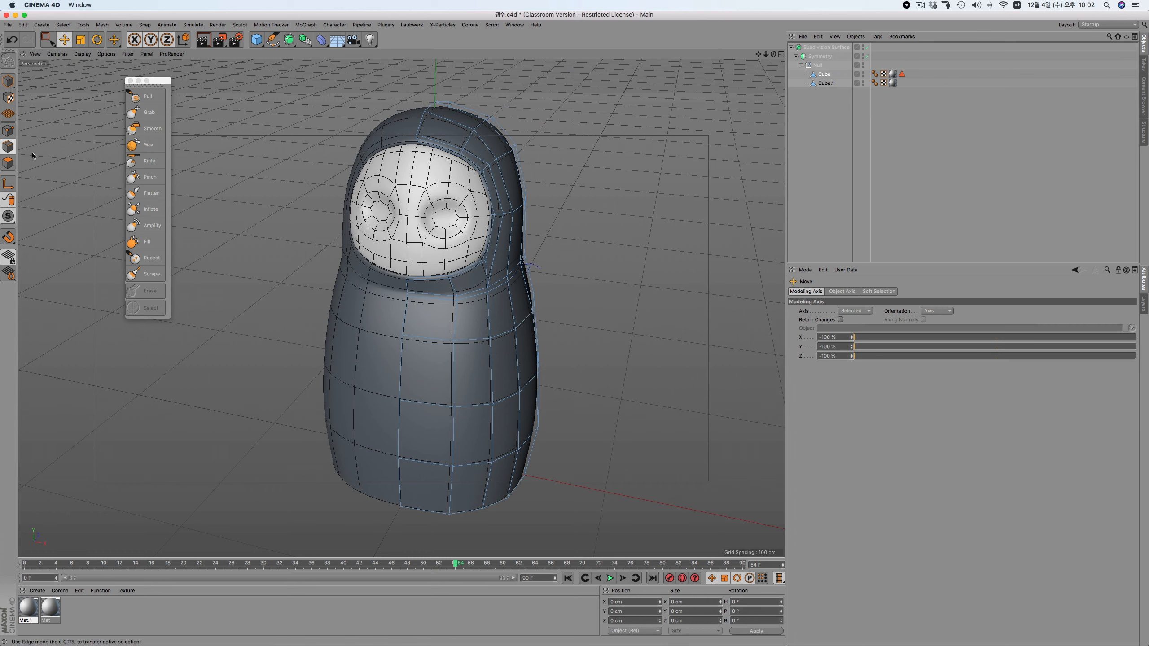
right_click(594, 312)
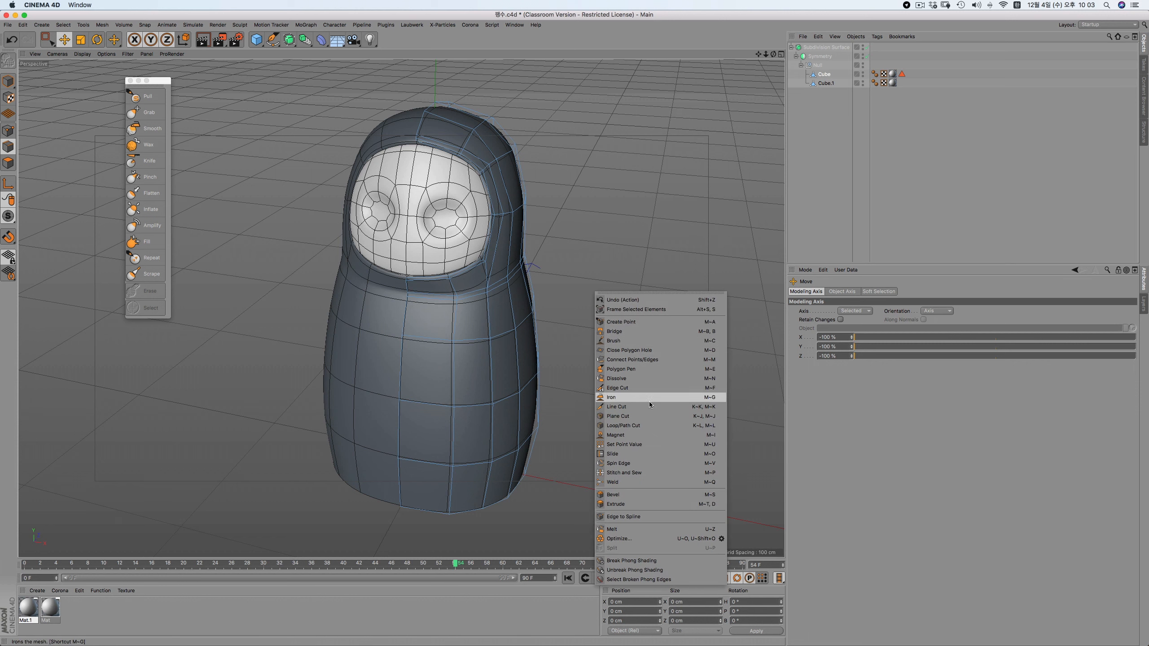
click(652, 425)
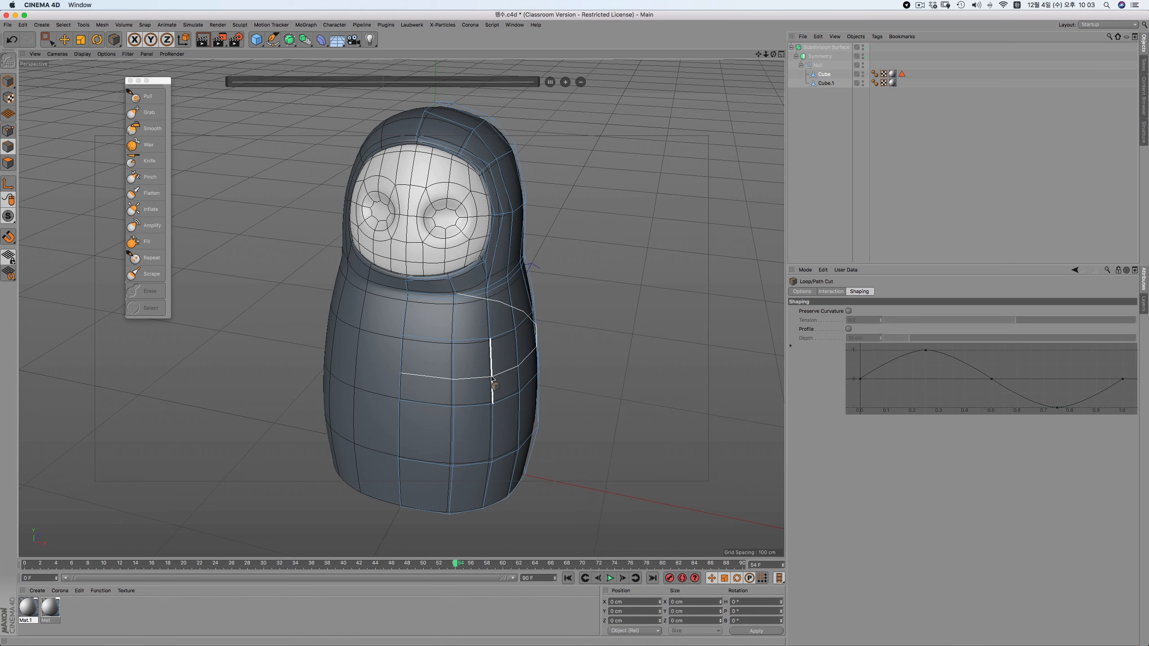
click(493, 378)
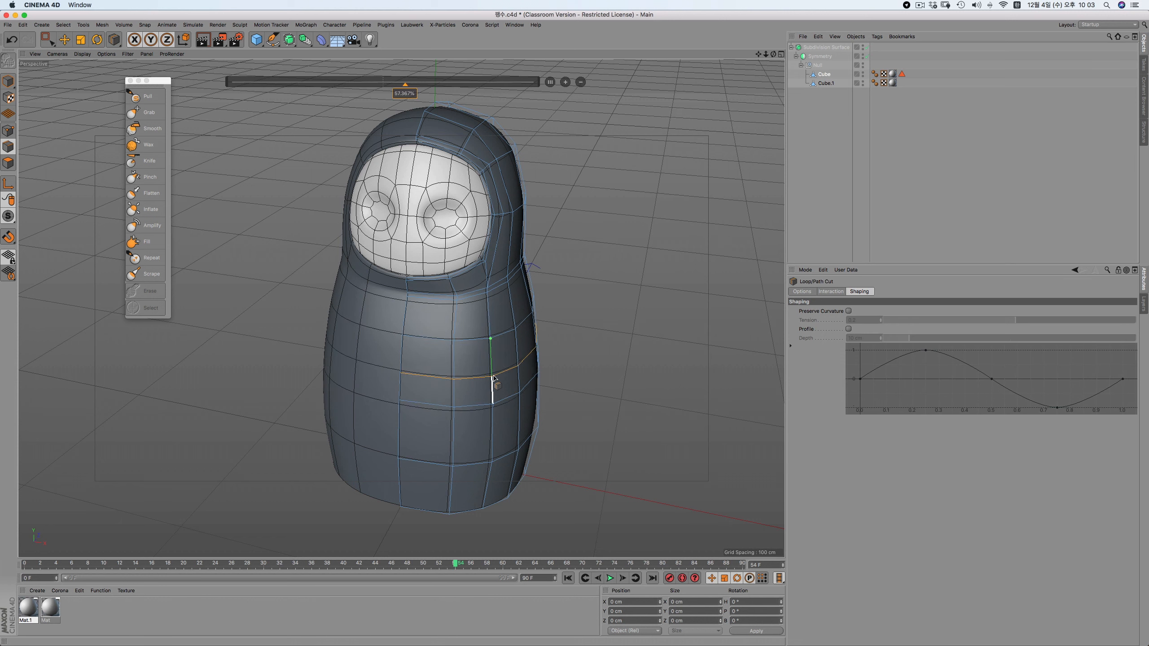
click(848, 311)
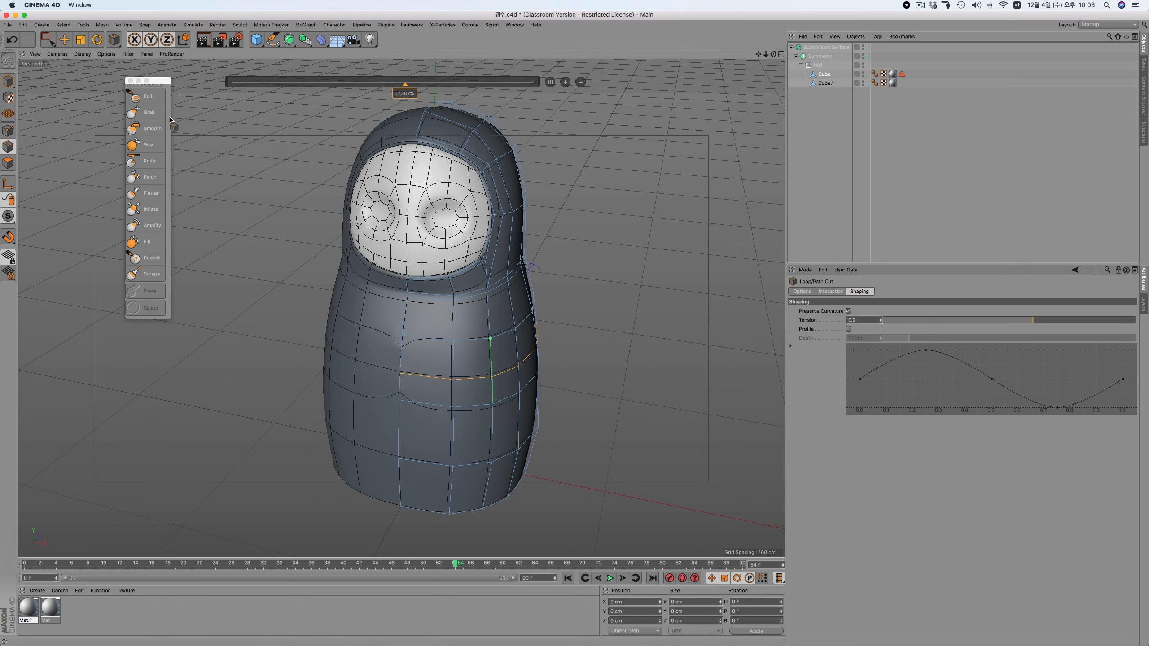
Slide the body edge loop below the new cut slightly down and the loop above it slightly up with Edge Slide
click(64, 40)
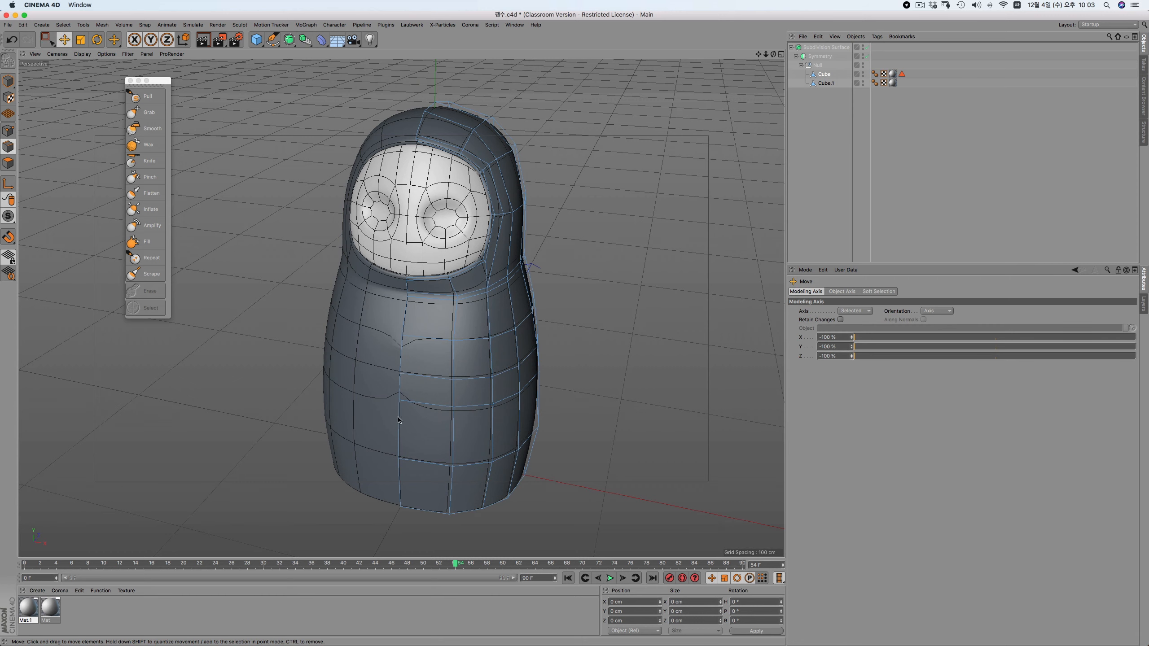
click(418, 406)
double_click(418, 406)
right_click(610, 323)
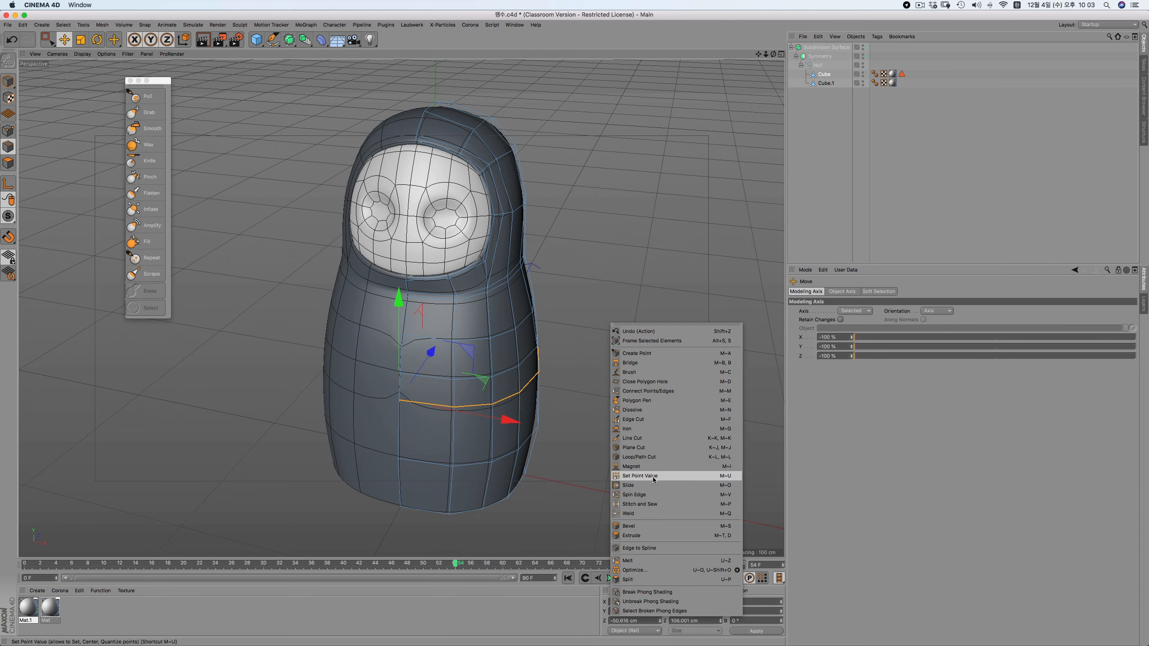
click(638, 477)
mouse_move(639, 377)
mouse_down()
mouse_move(637, 362)
mouse_move(639, 393)
mouse_up()
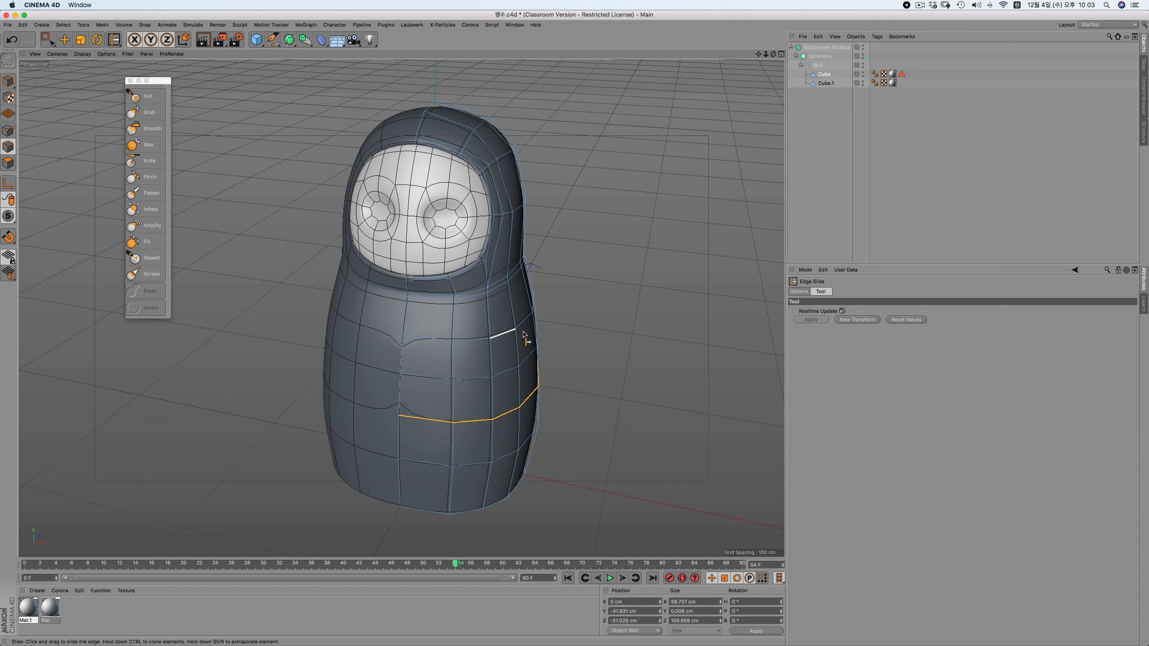
drag(523, 334, 595, 324)
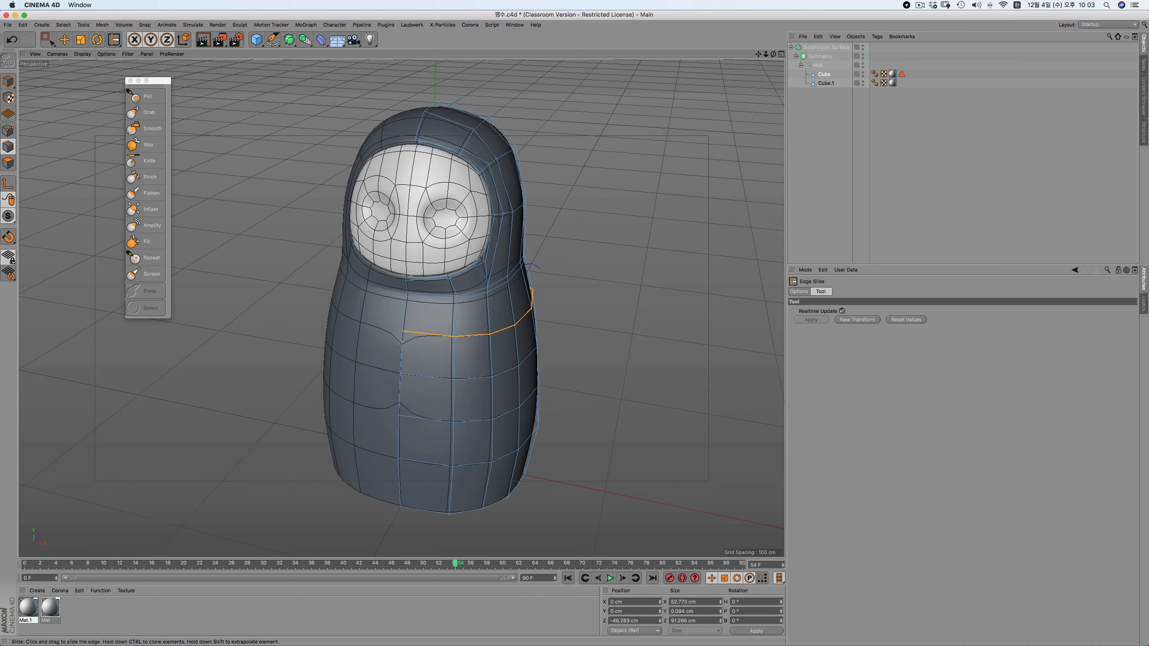
key(e)
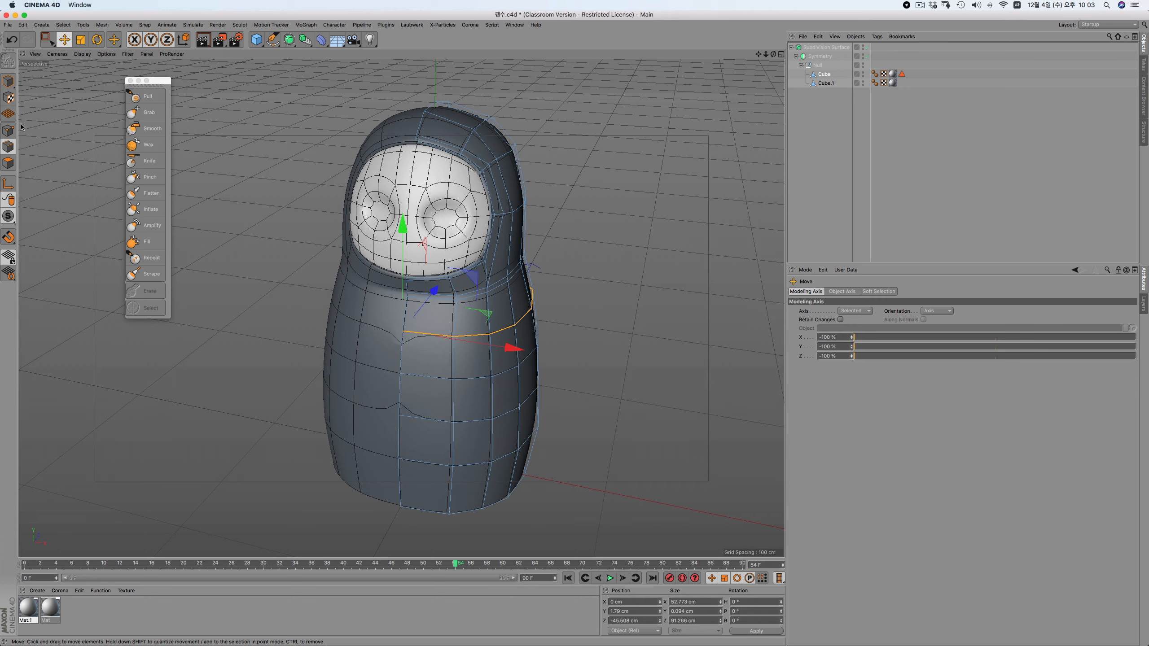
Try to flatten the whole centre seam of Cube along body and hood by selecting its edges and setting their X size to 0
double_click(400, 356)
drag(773, 54, 740, 64)
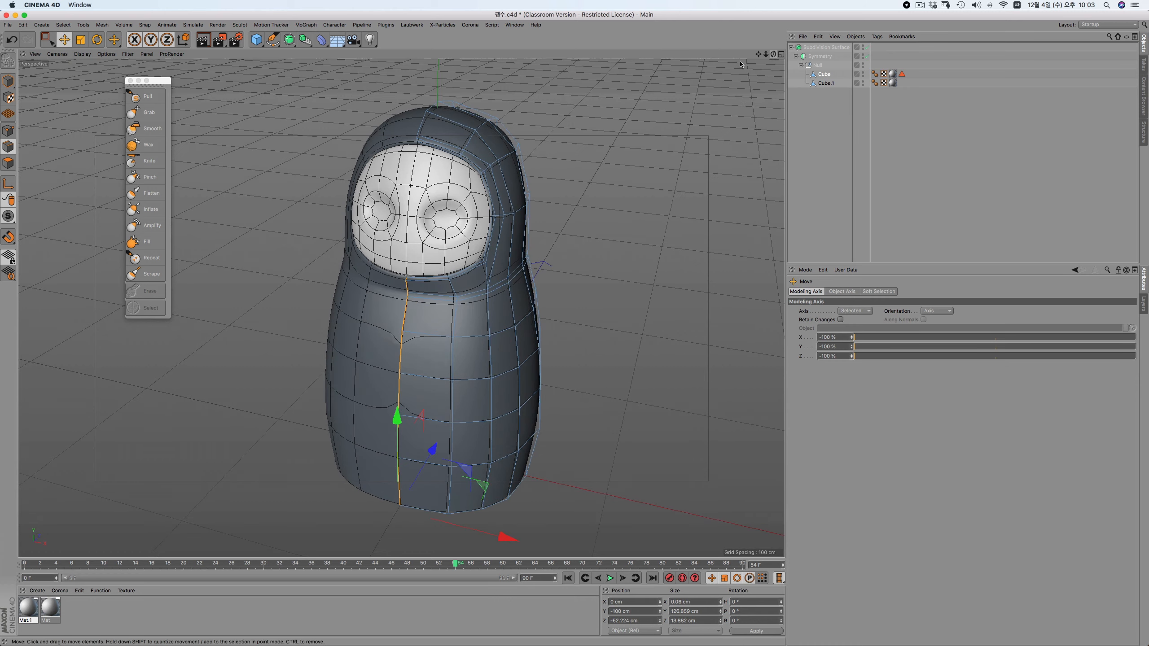
shift+double_click(416, 126)
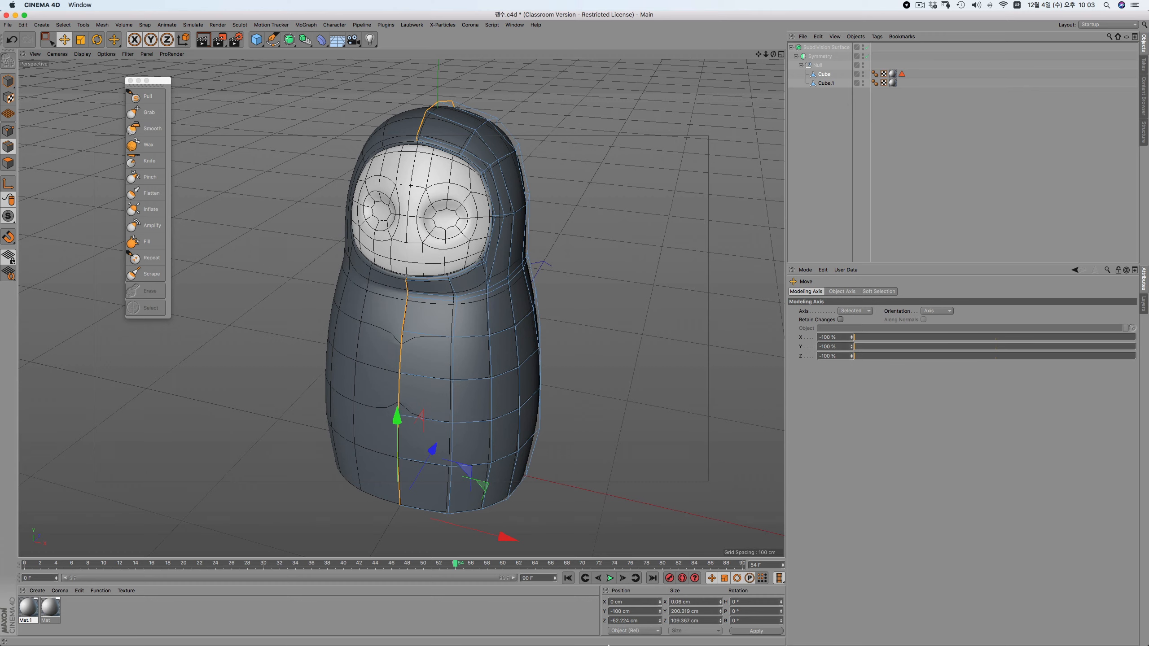
alt+drag(552, 249, 577, 208)
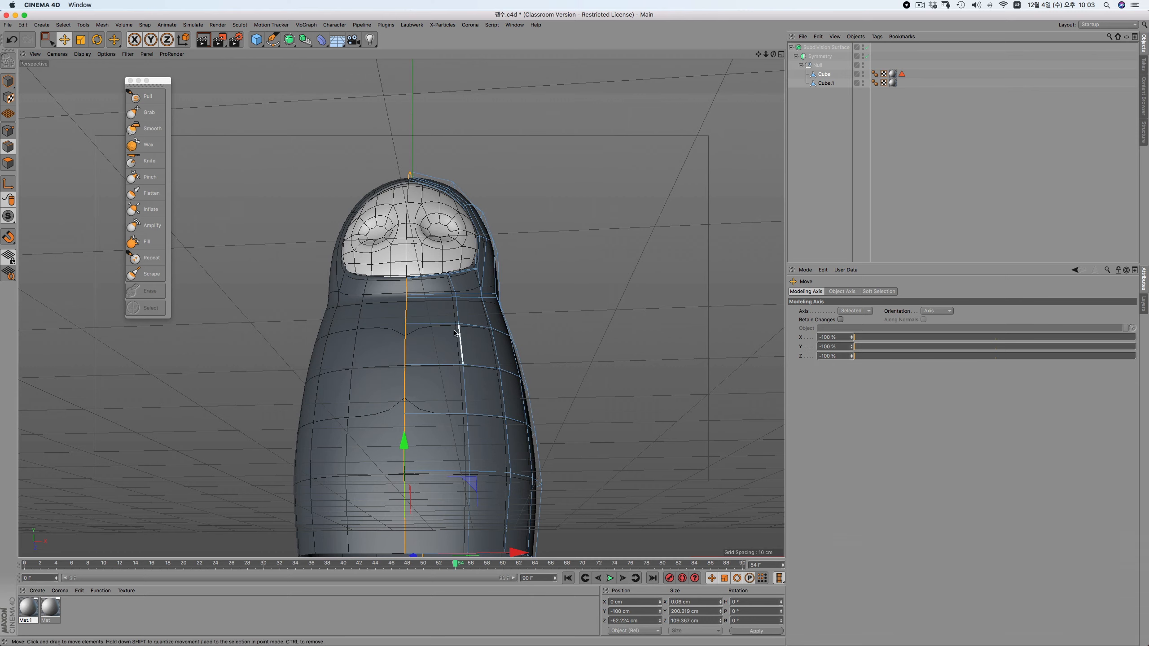
alt+drag(401, 308, 294, 233)
alt+right_drag(477, 270, 480, 291)
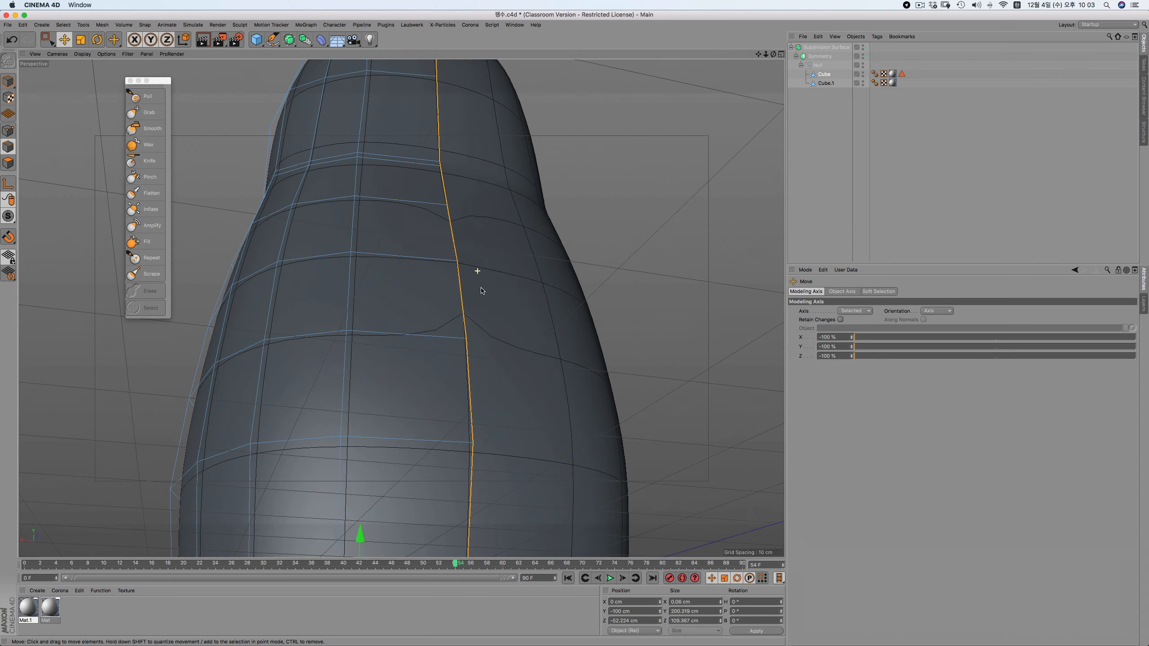
alt+drag(457, 319, 533, 350)
scroll(534, 351, down, 8)
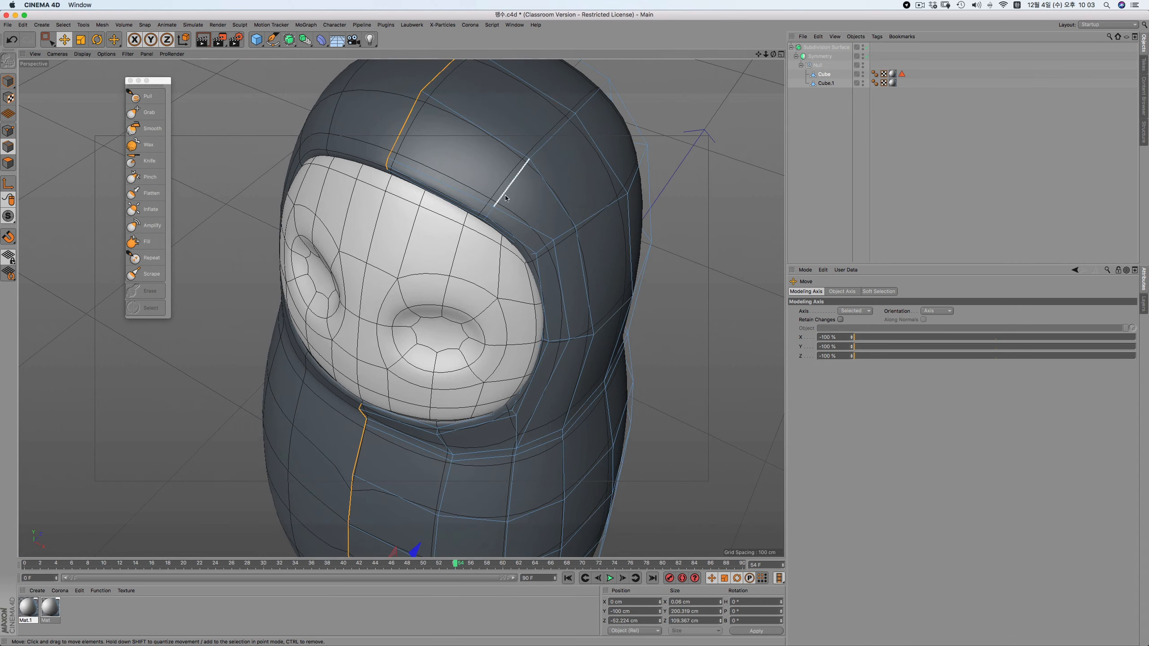
key(F2)
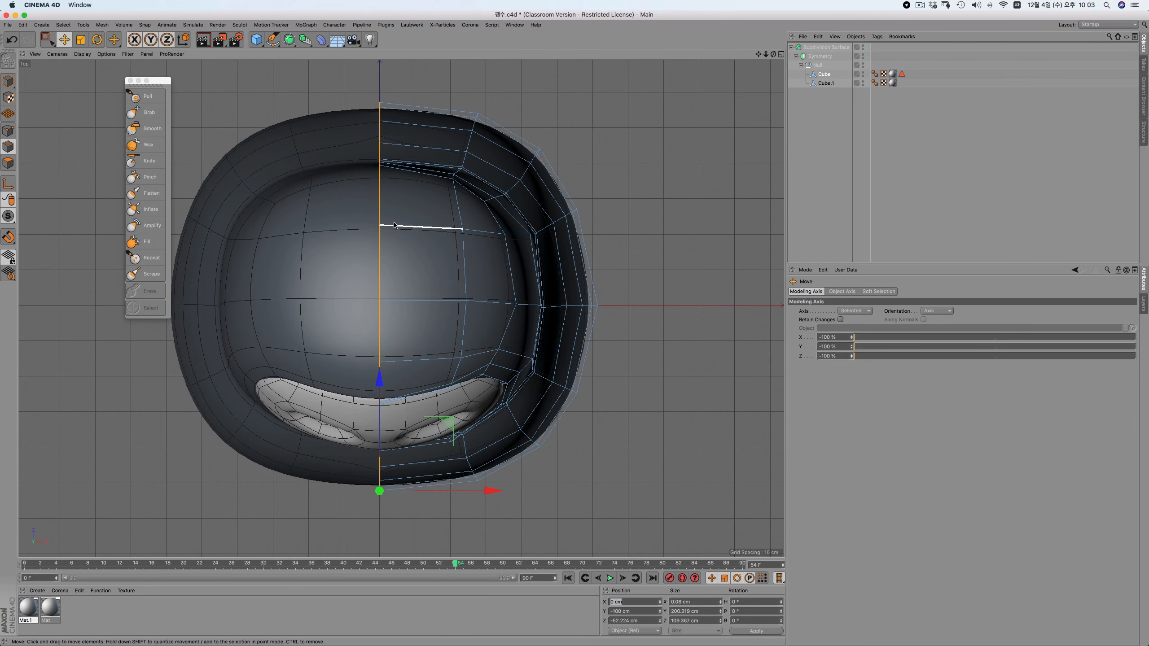
click(701, 602)
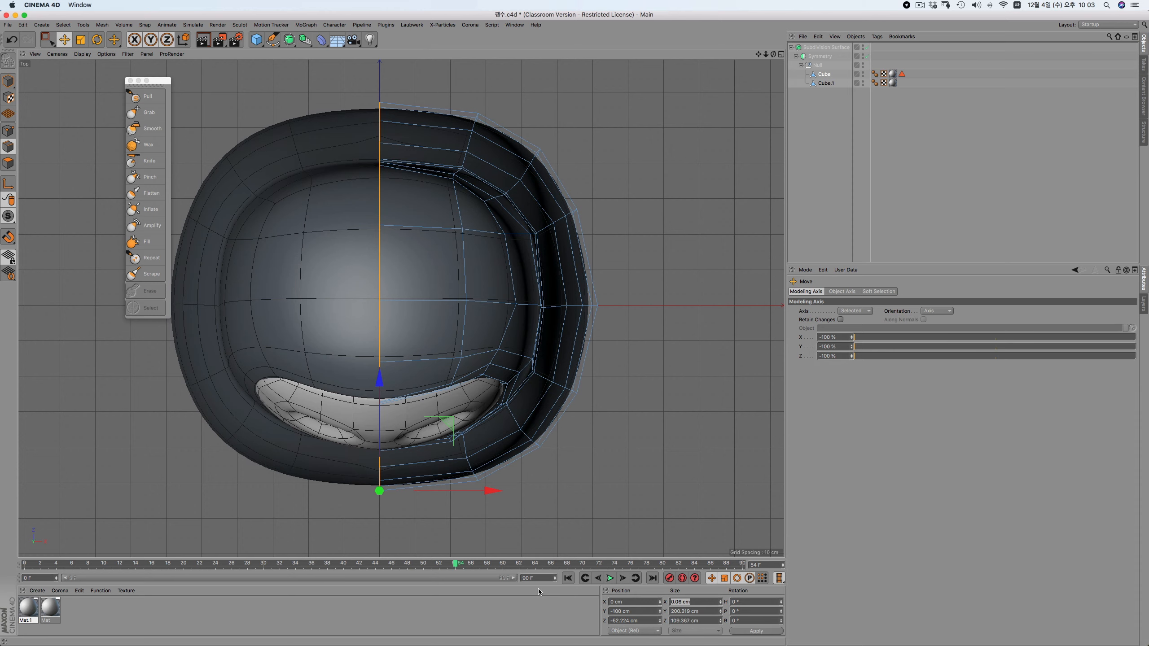
text(0)
key(Return)
key(F1)
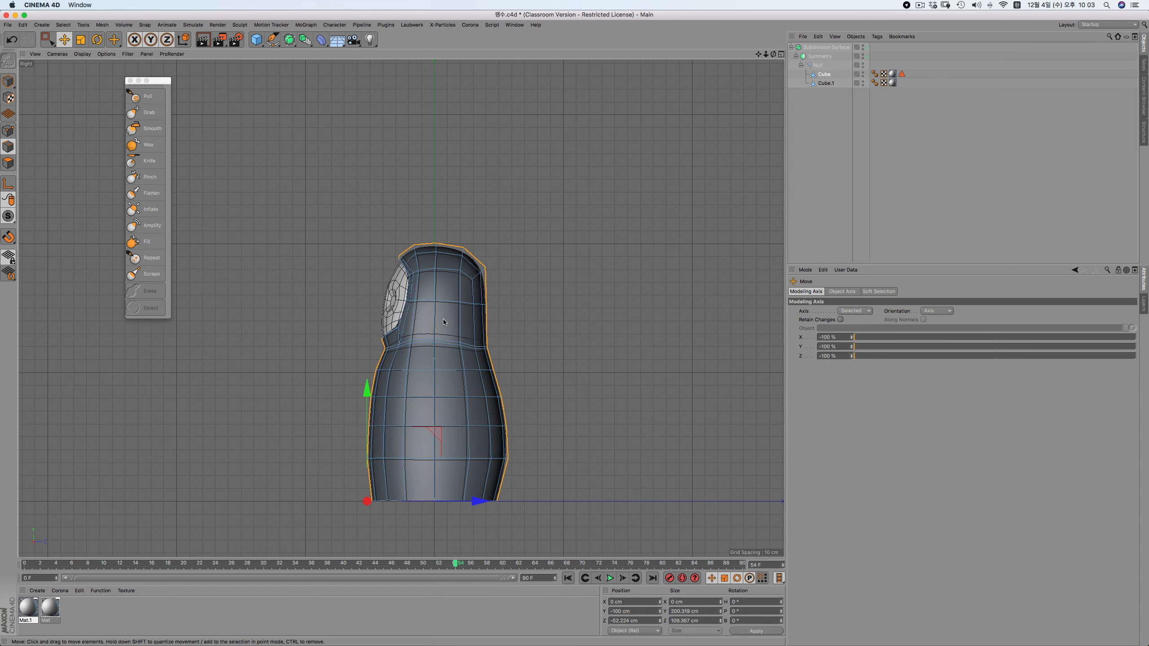
scroll(537, 380, up, 3)
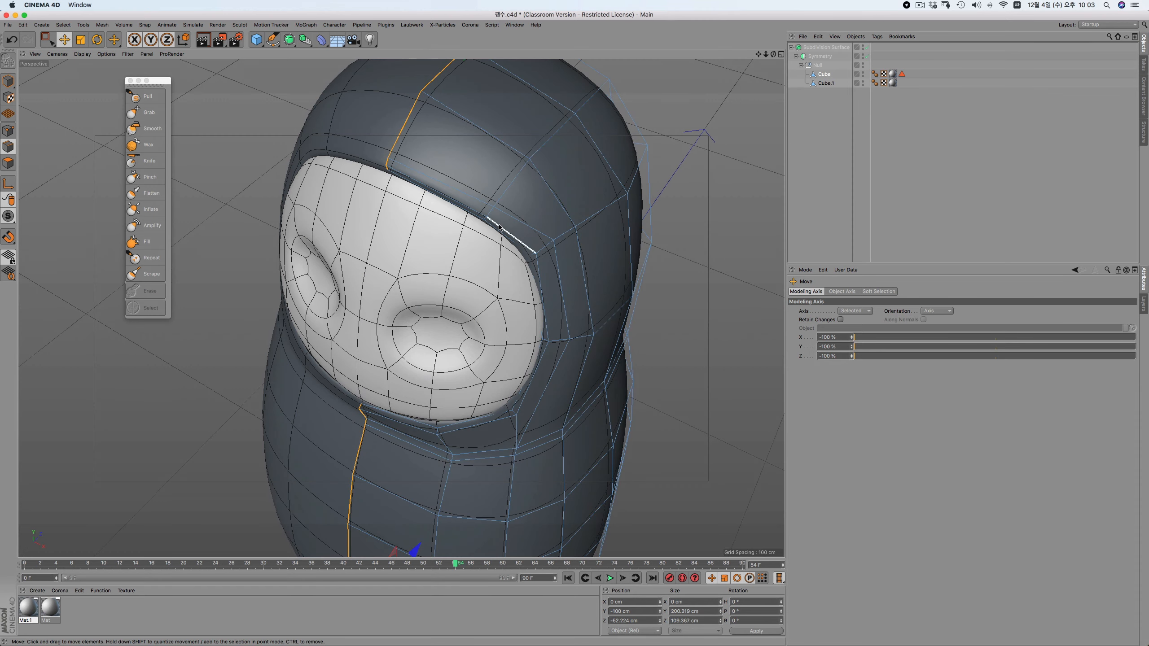
Select the centre seam edge on the back just below the neck and set its X size to 0 cm
scroll(499, 224, down, 5)
alt+drag(706, 421, 434, 344)
click(534, 429)
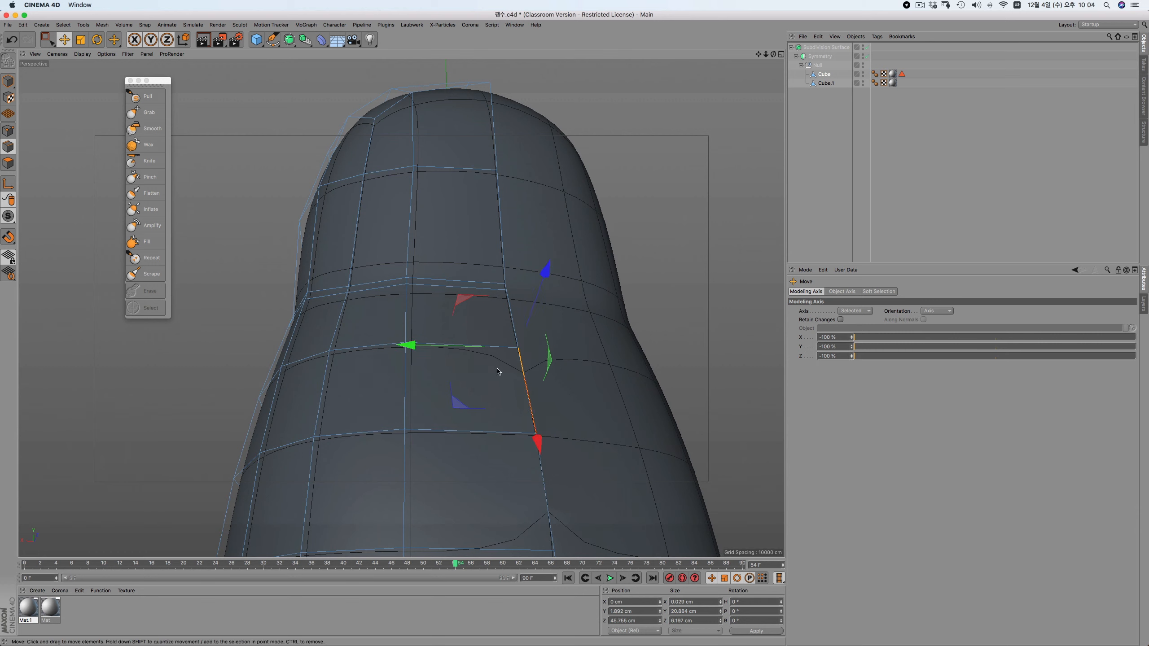
scroll(575, 500, down, 2)
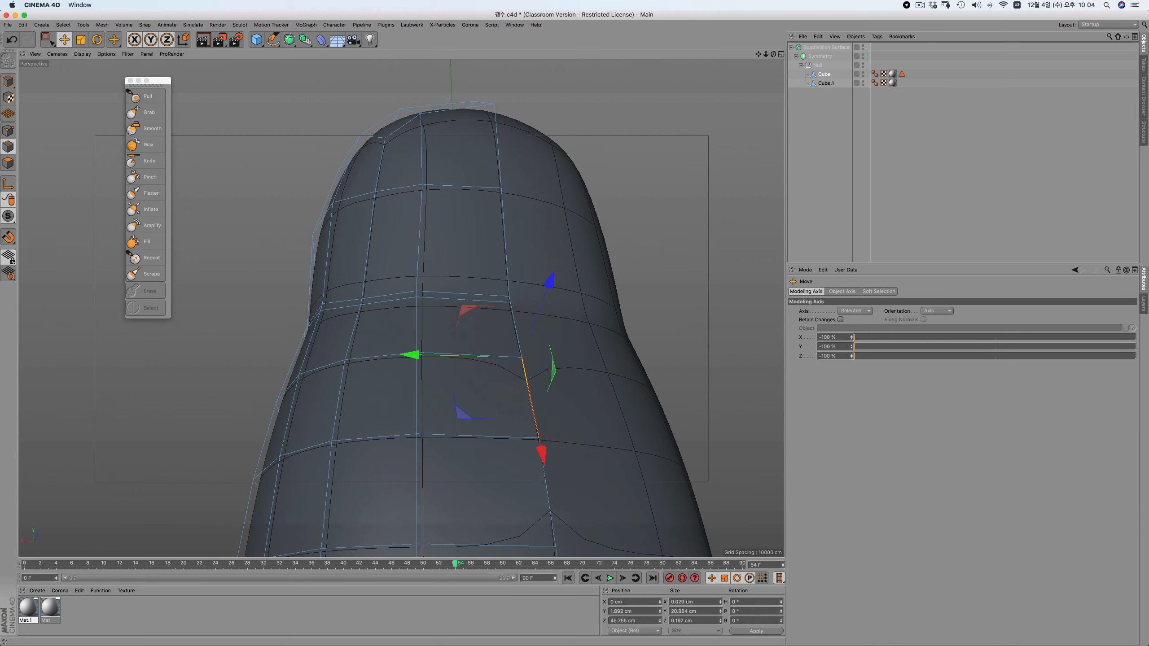
text(0)
key(Return)
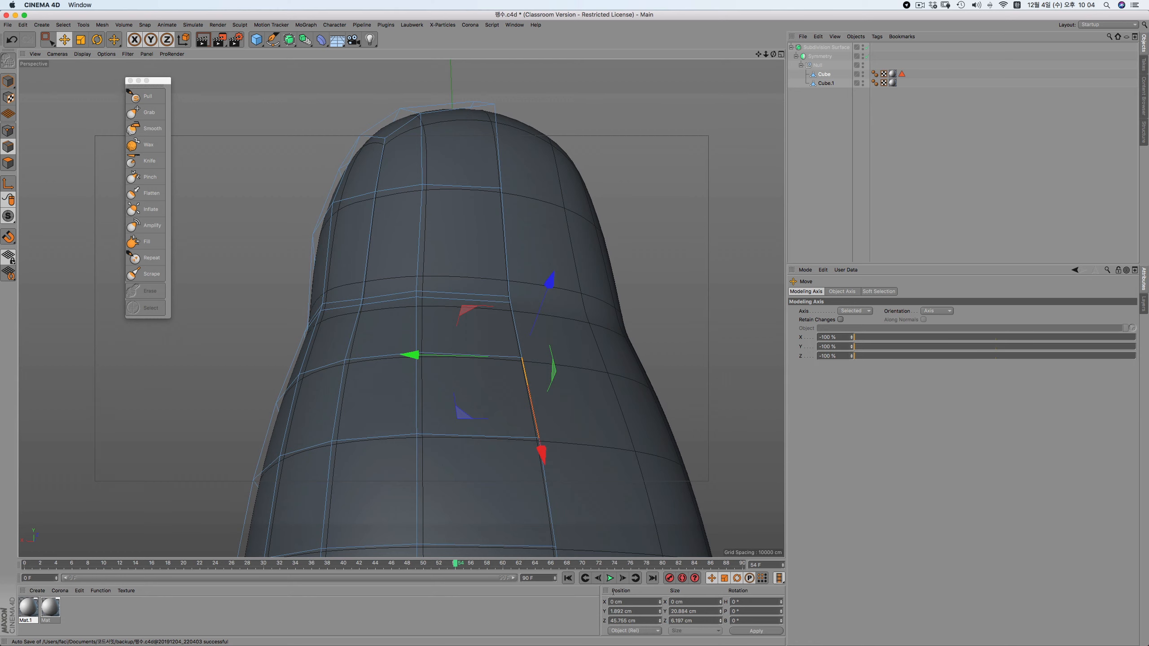
scroll(618, 228, down, 5)
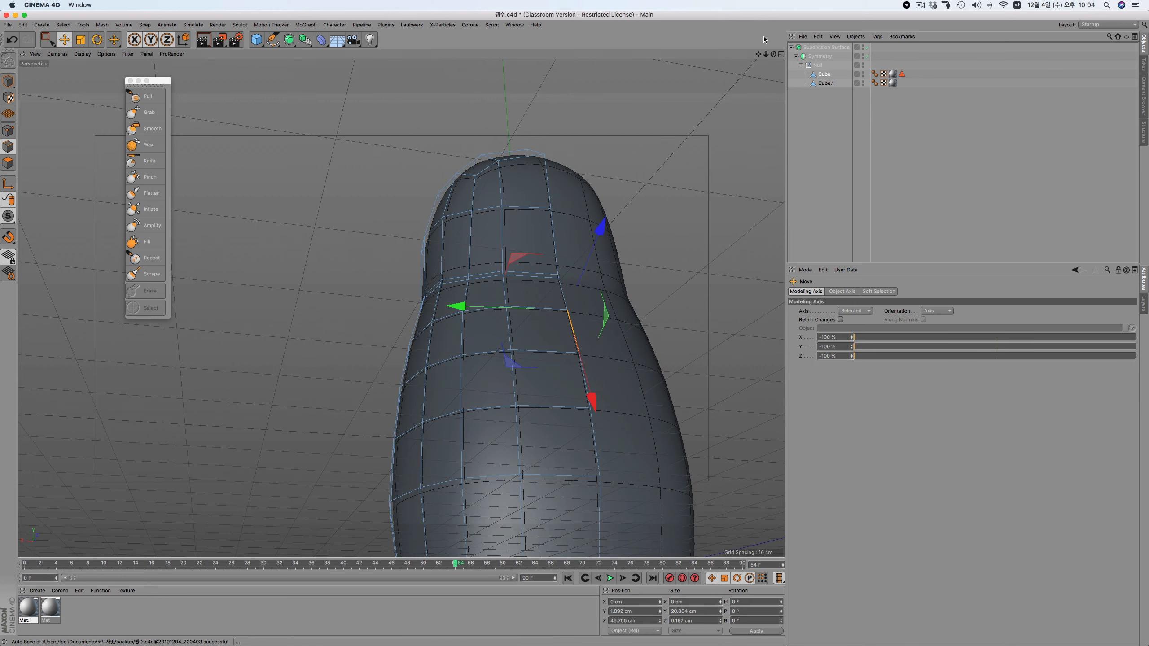
Select the open bottom rim edge loop of the body and extrude it inward and slightly down, to about -104.5 cm in Y
alt+middle_drag(684, 162, 621, 63)
alt+drag(400, 308, 526, 204)
double_click(340, 321)
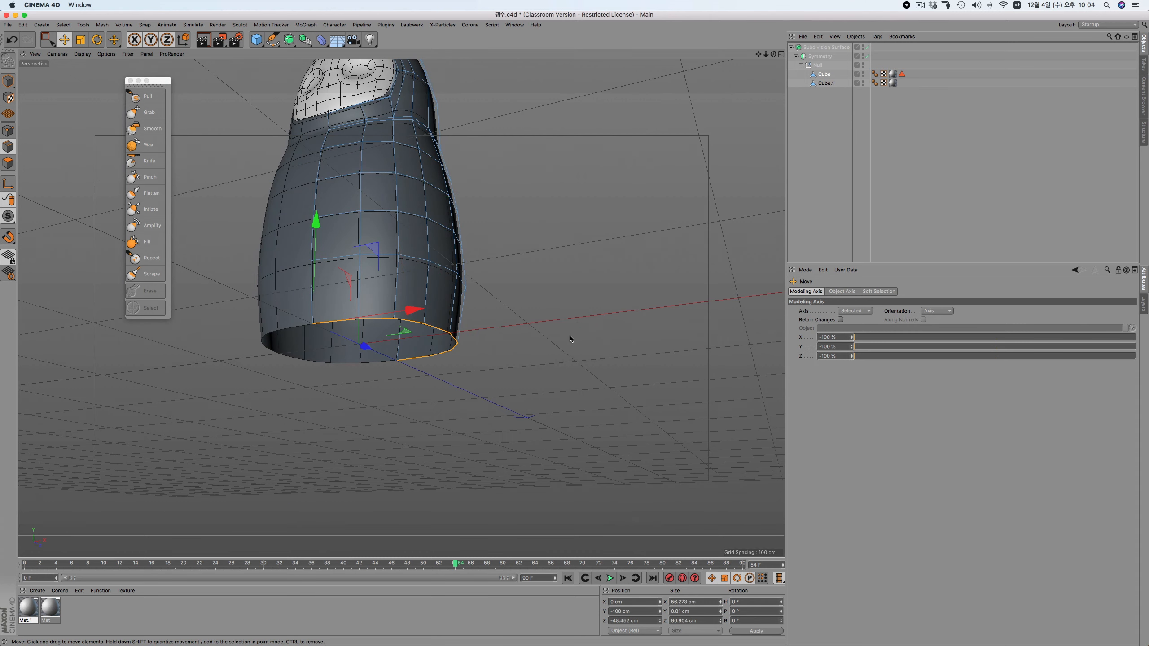
right_click(556, 271)
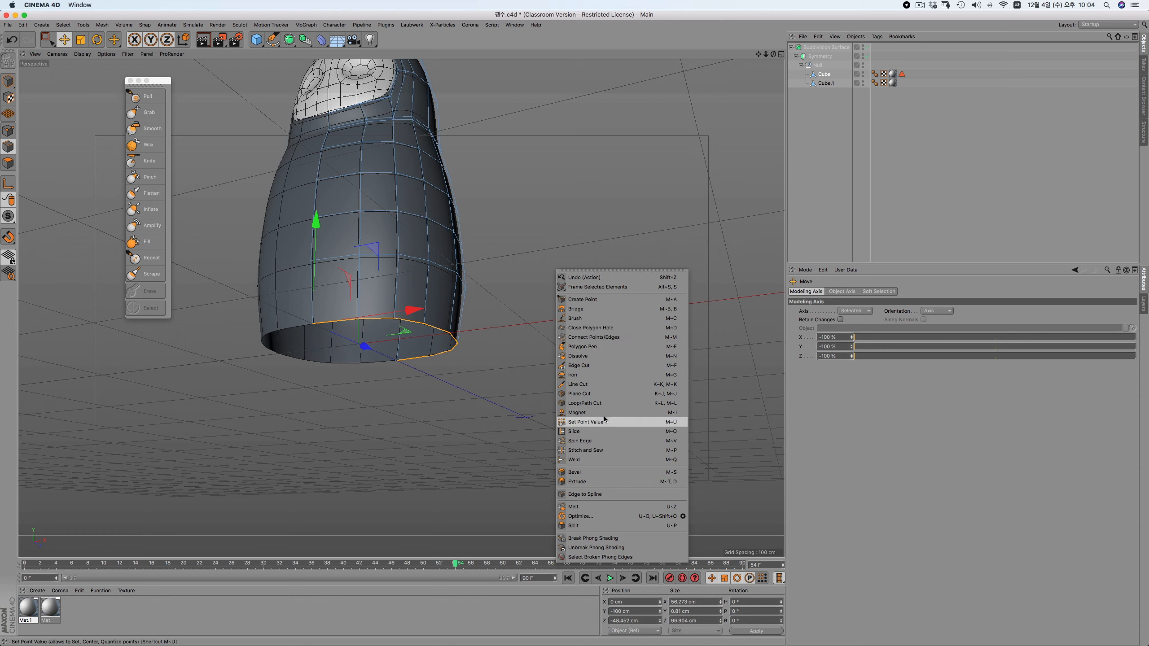
click(600, 481)
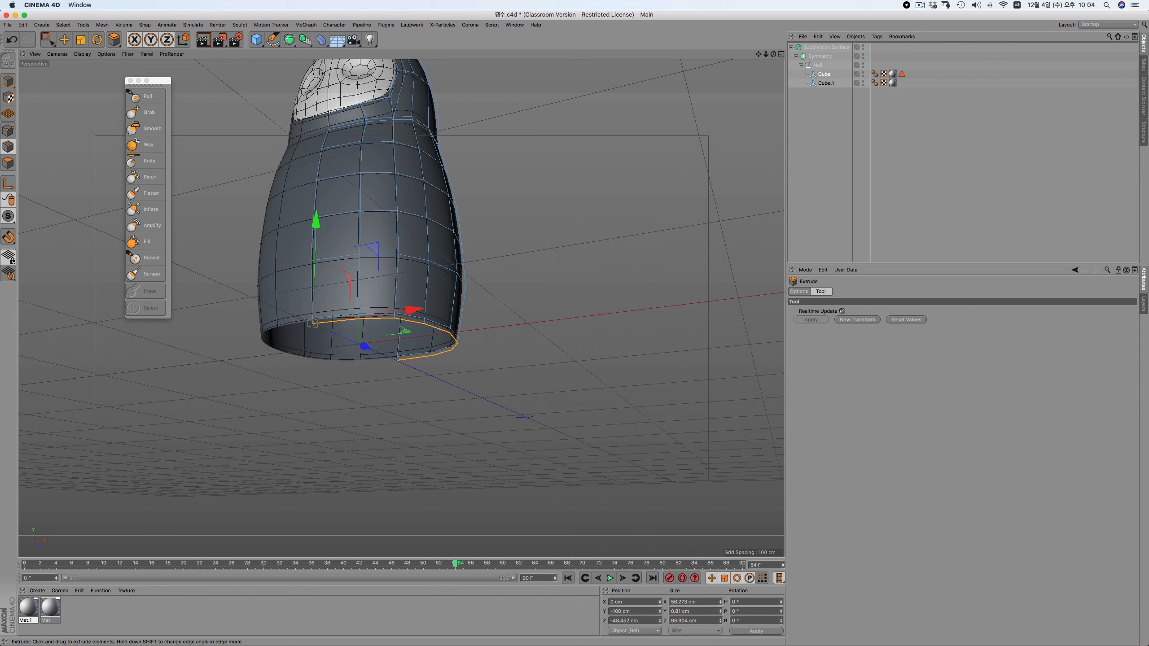
drag(588, 349, 620, 349)
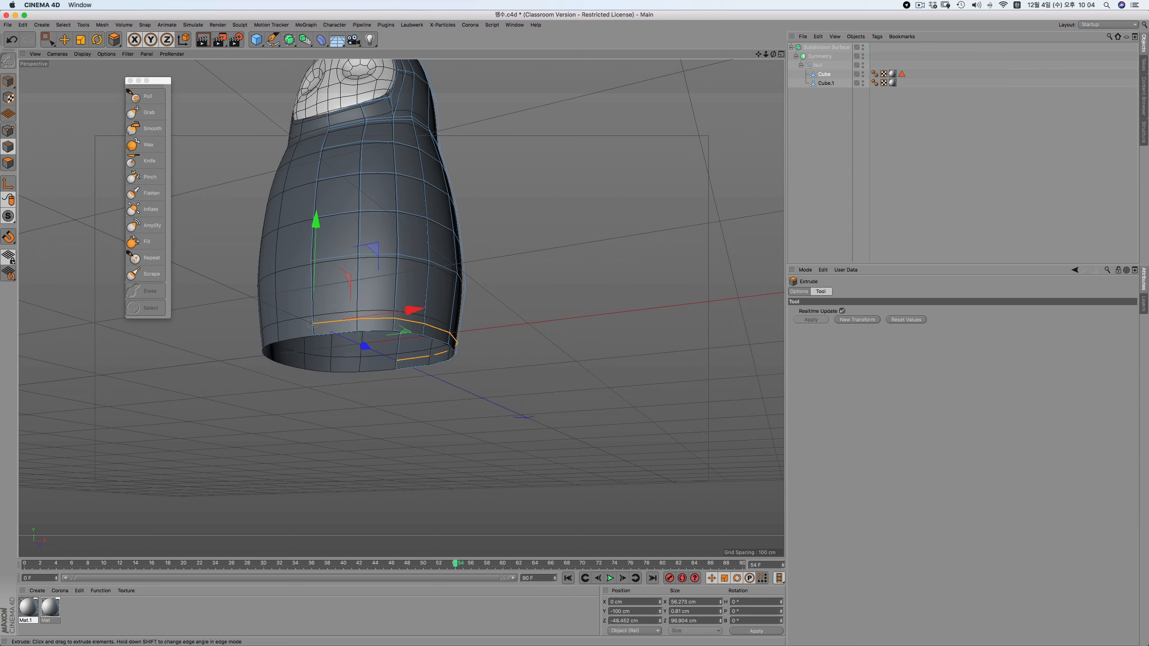
mouse_move(620, 350)
mouse_down()
mouse_move(567, 349)
mouse_move(613, 349)
mouse_up()
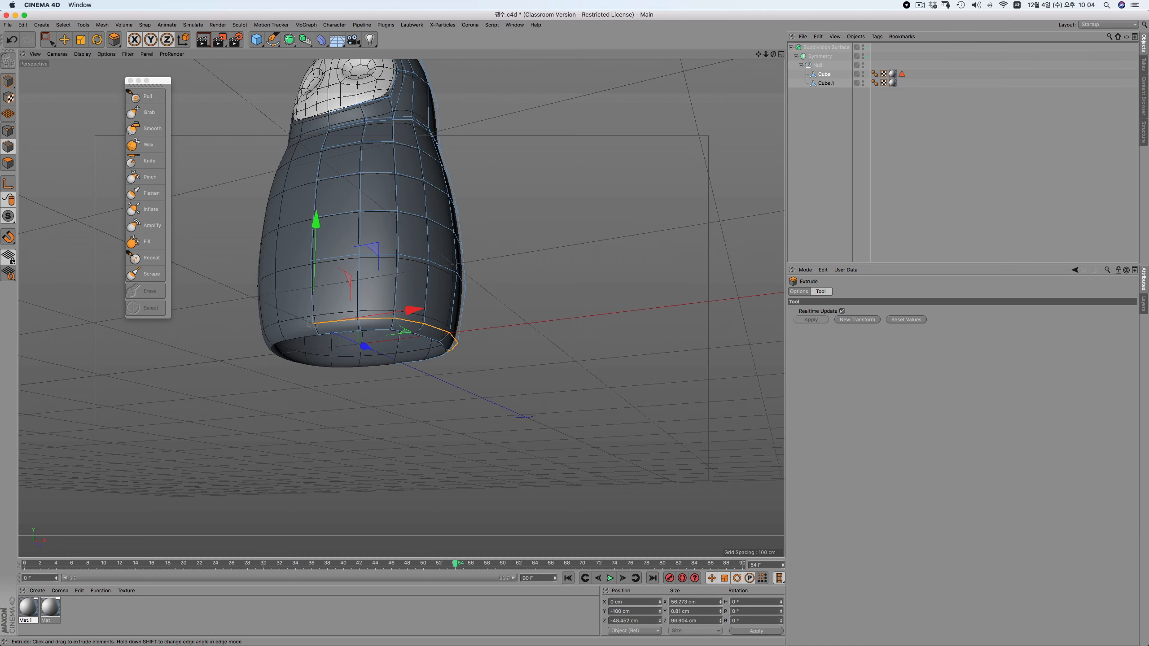
drag(622, 393, 597, 377)
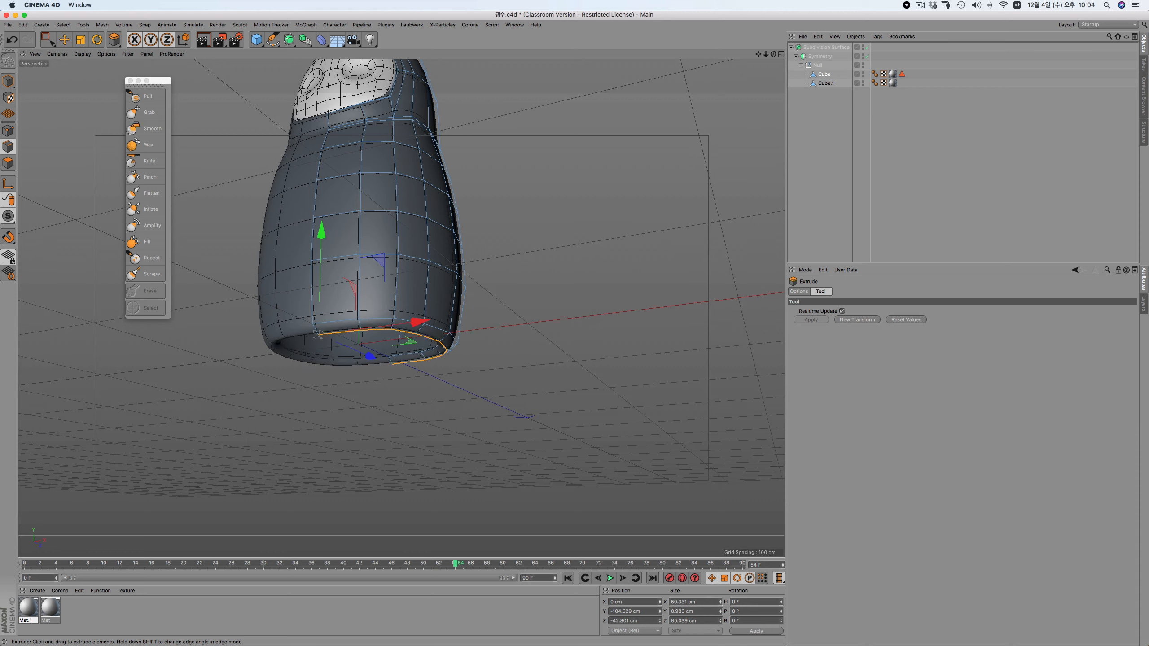
Select the two-by-two polygon block on the side of Cube's body just below the neck, keeping the back polygons out of the selection
click(833, 205)
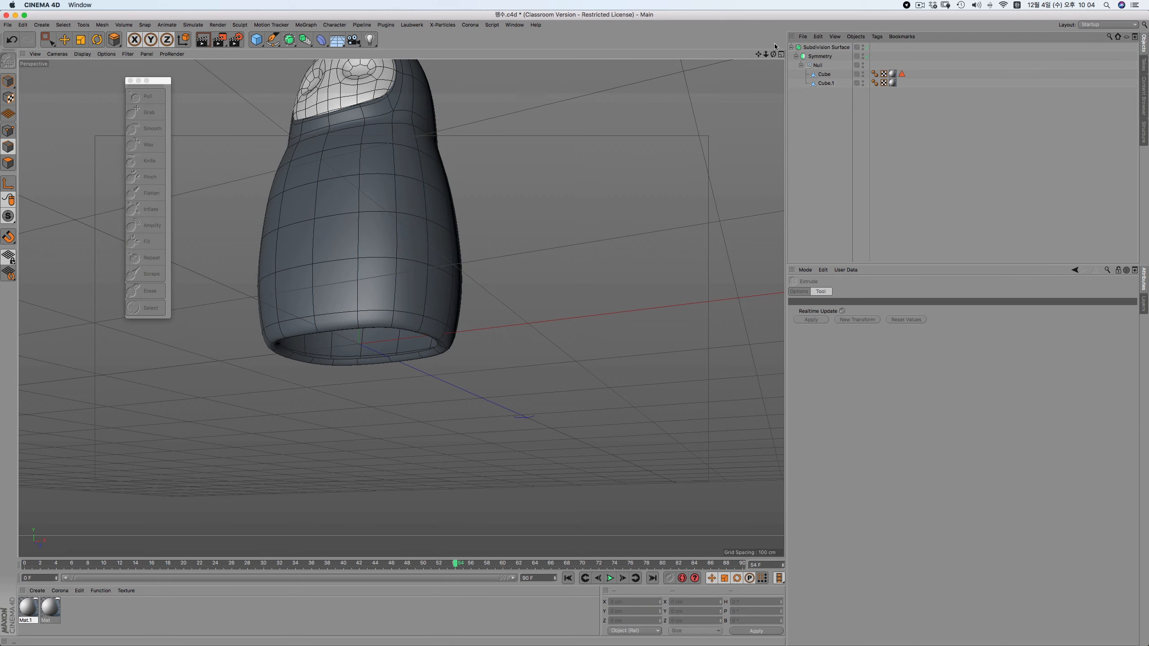
drag(772, 55, 401, 308)
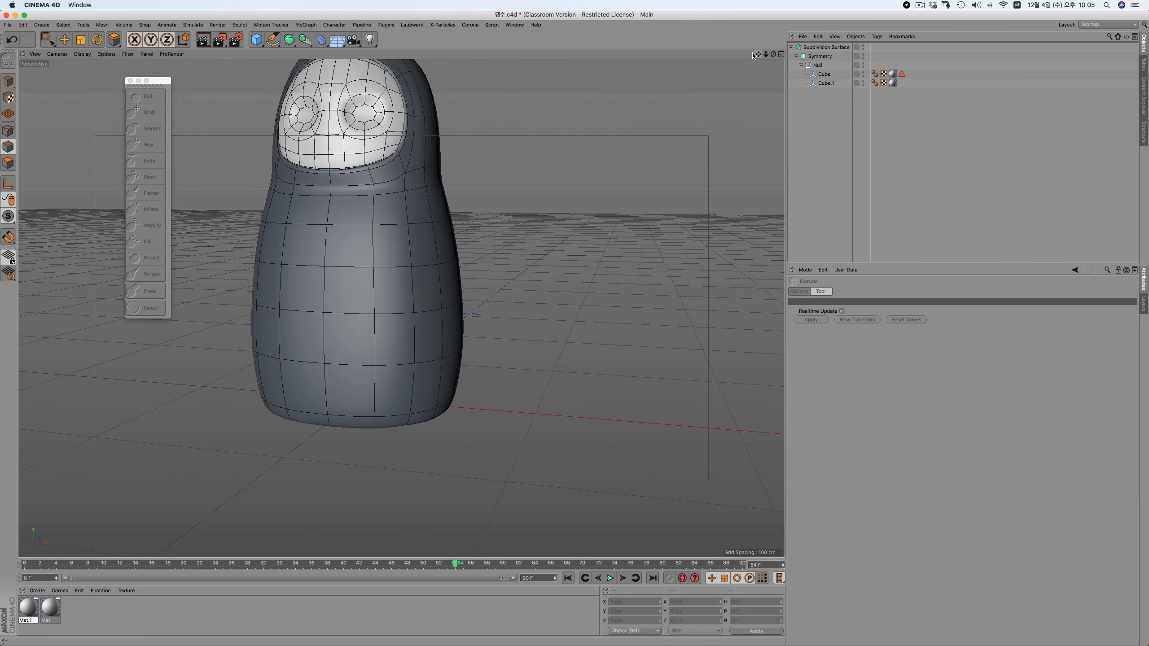
drag(758, 55, 311, 282)
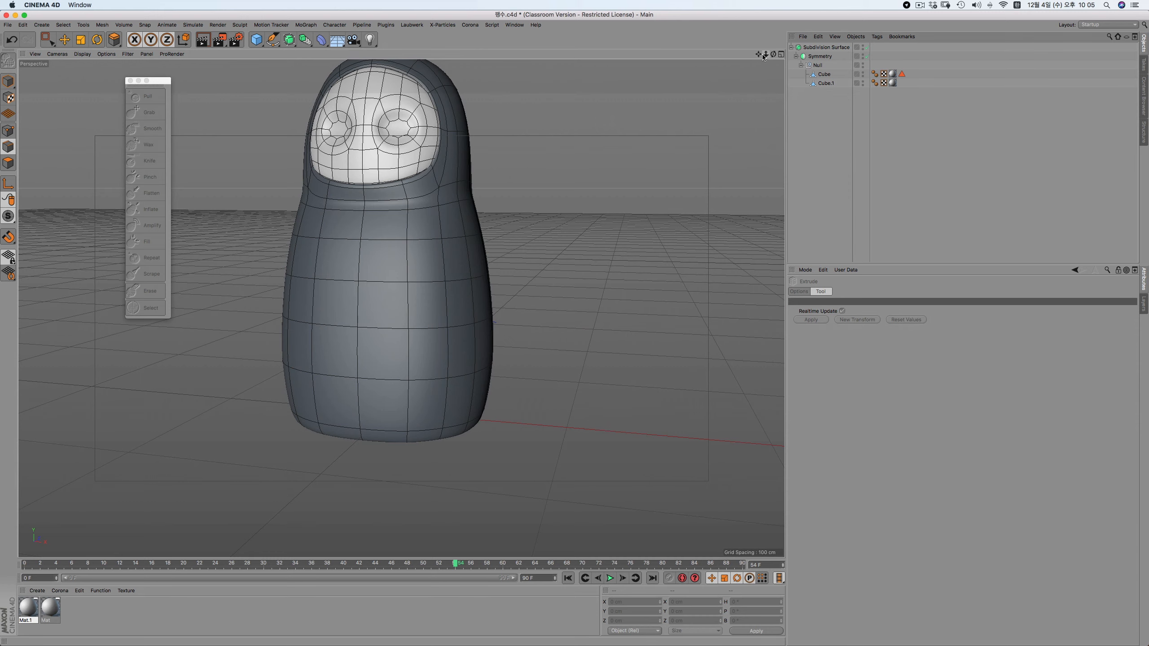
mouse_move(766, 54)
mouse_down()
mouse_move(751, 61)
mouse_move(764, 69)
mouse_move(781, 49)
mouse_up()
click(819, 74)
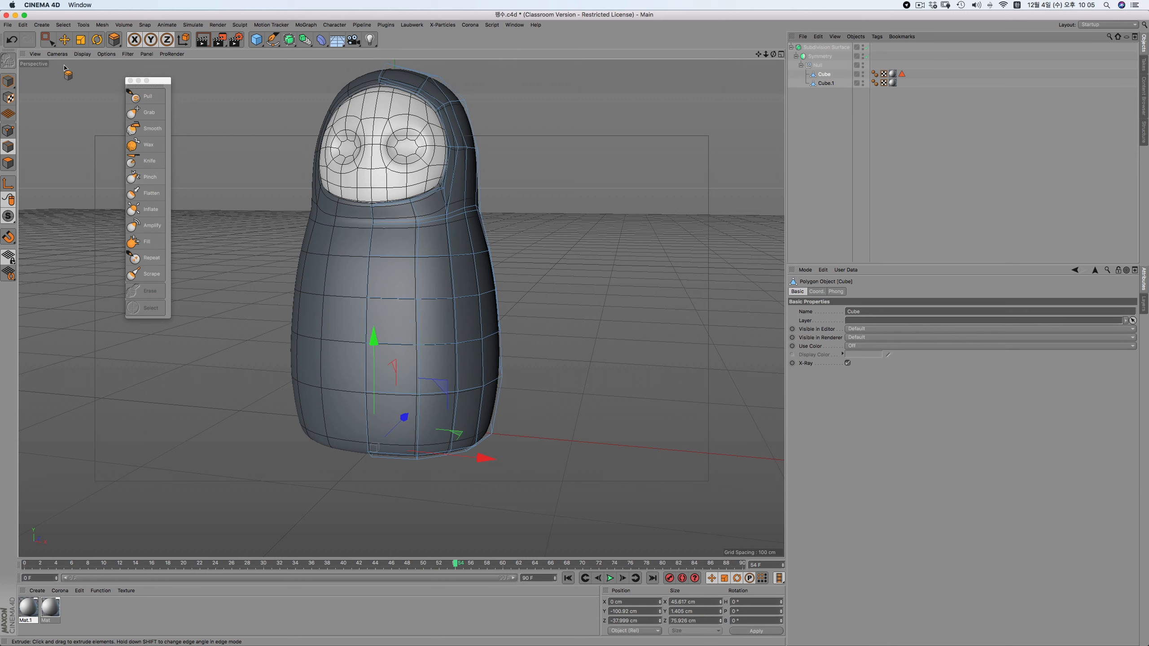
drag(48, 40, 69, 56)
click(9, 164)
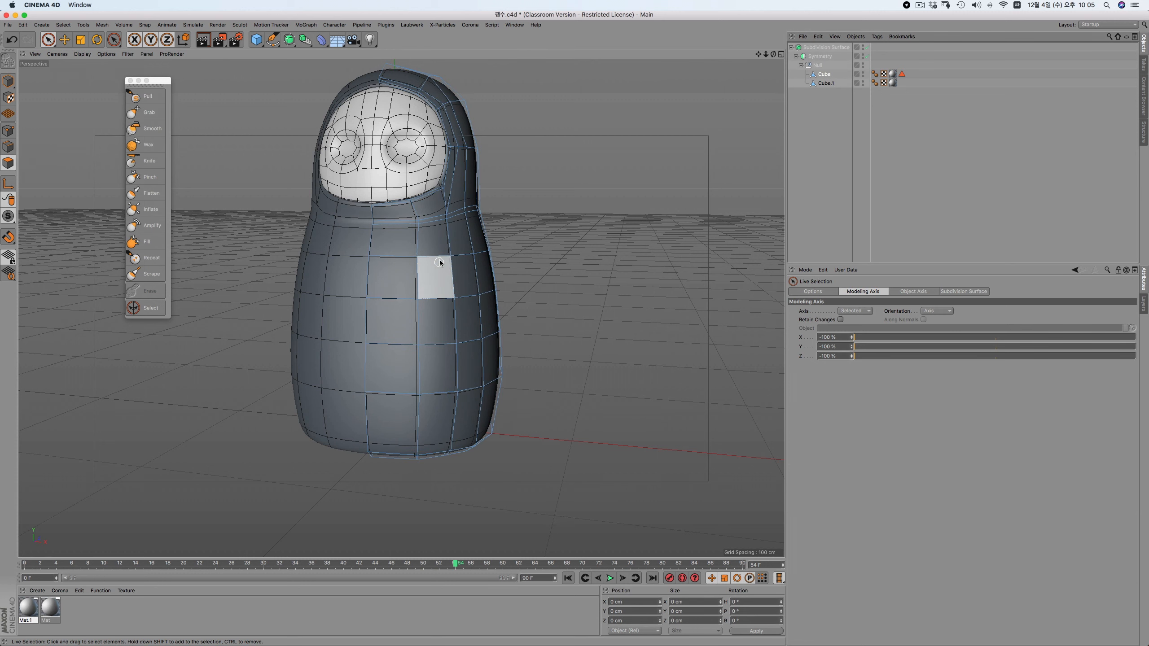
drag(433, 277, 435, 239)
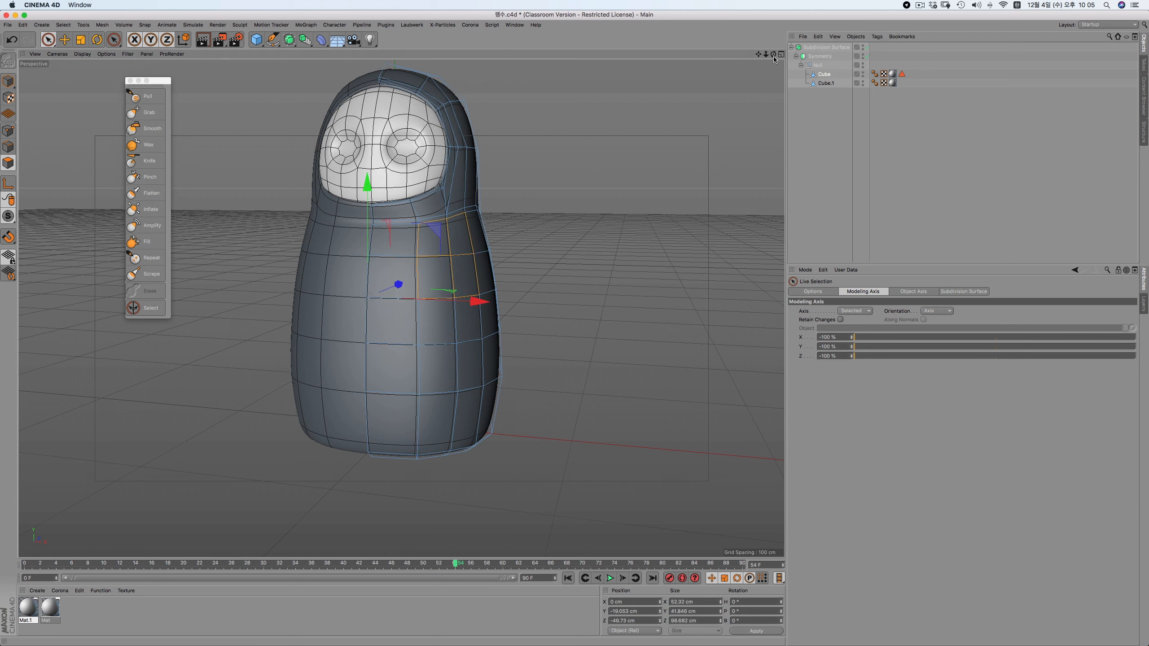
drag(773, 55, 660, 62)
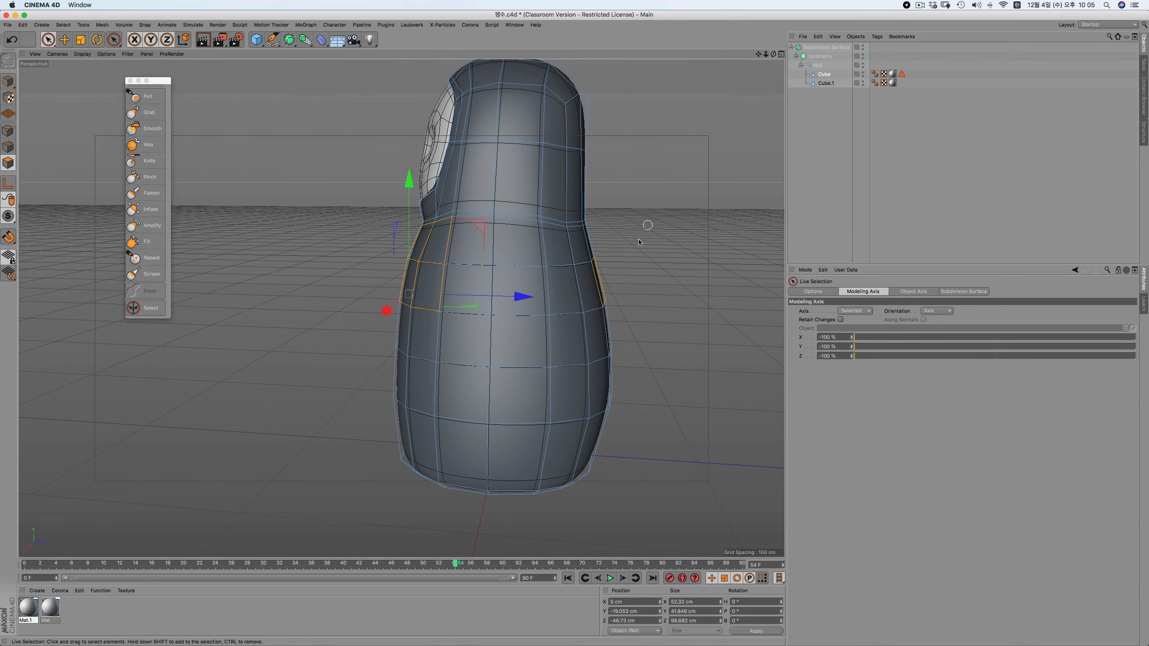
ctrl+click(599, 289)
Set the modeling axis of the selected side polygons to 0 % in X, Y and Z
alt+drag(310, 219, 887, 345)
key(0)
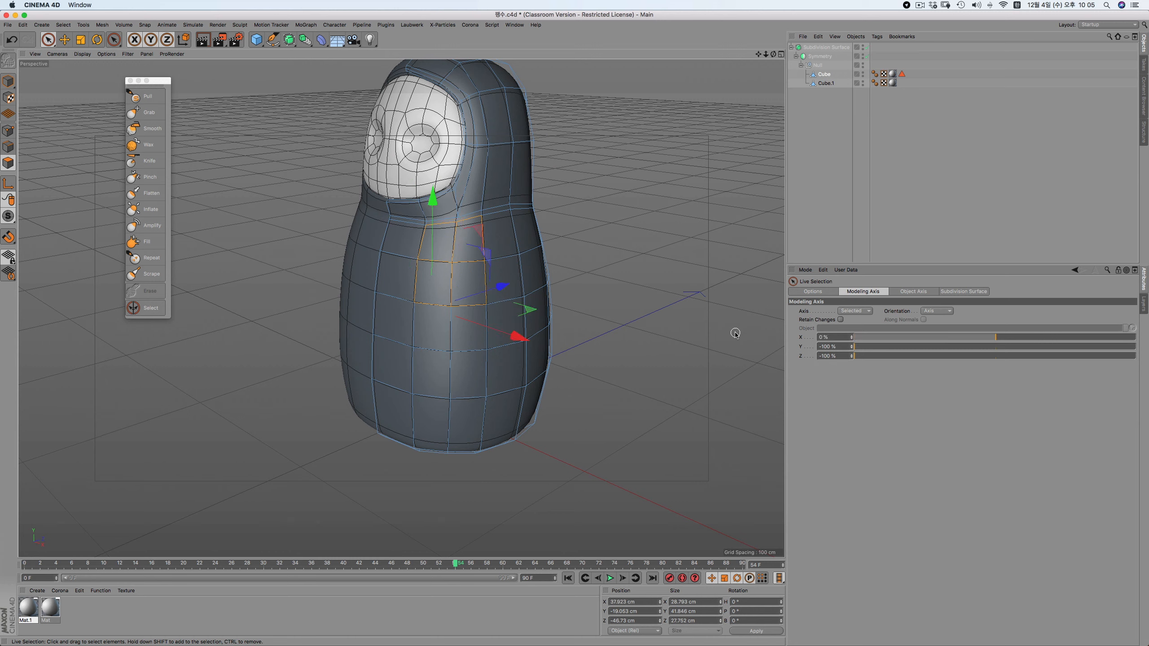
click(837, 346)
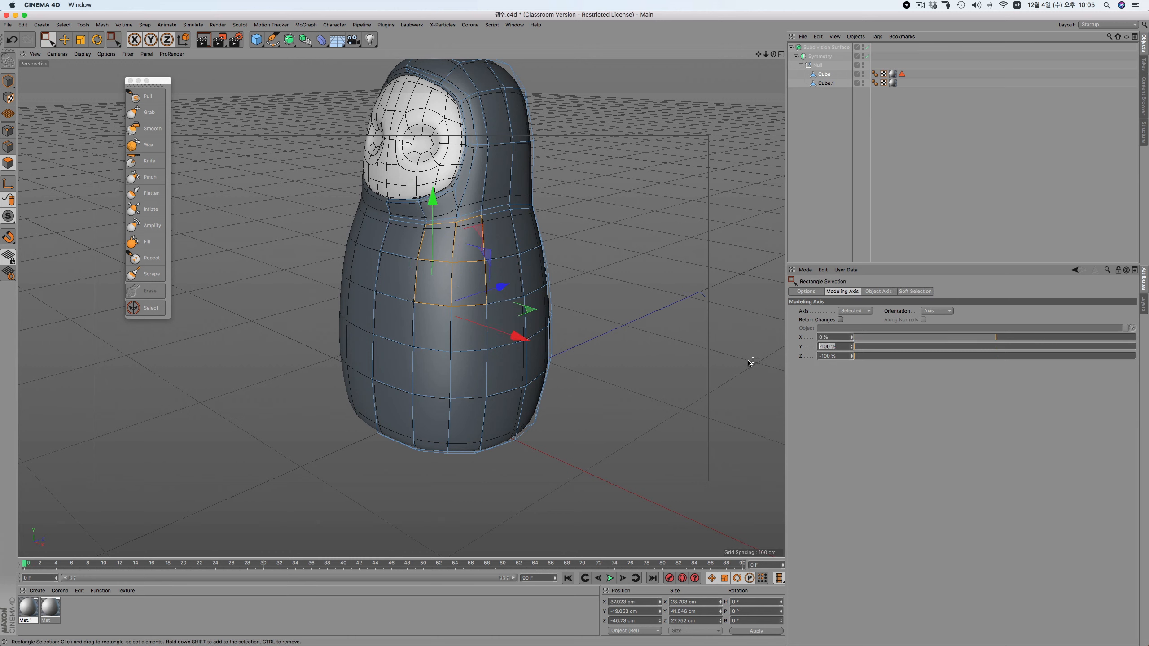
text(0)
key(Return)
text(0)
key(Return)
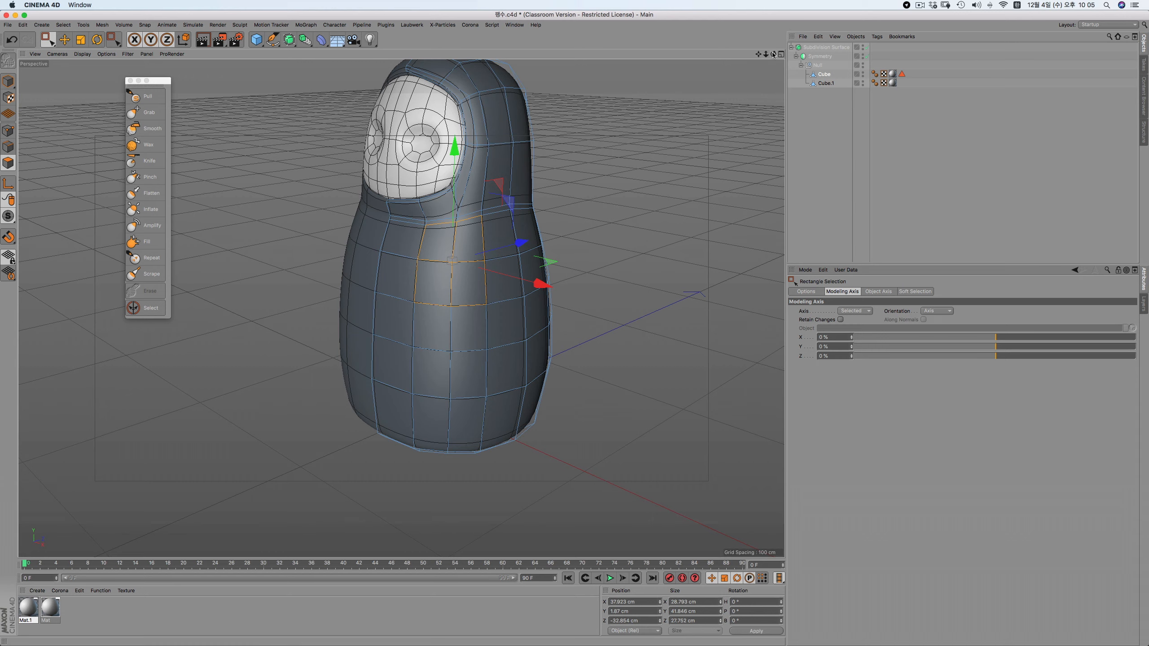
Try insetting the four side polygons with Extrude Inner to about 21 cm wide and 32 cm high, and undo the inset
mouse_move(772, 54)
mouse_down()
mouse_move(801, 56)
mouse_move(786, 67)
mouse_move(765, 61)
mouse_up()
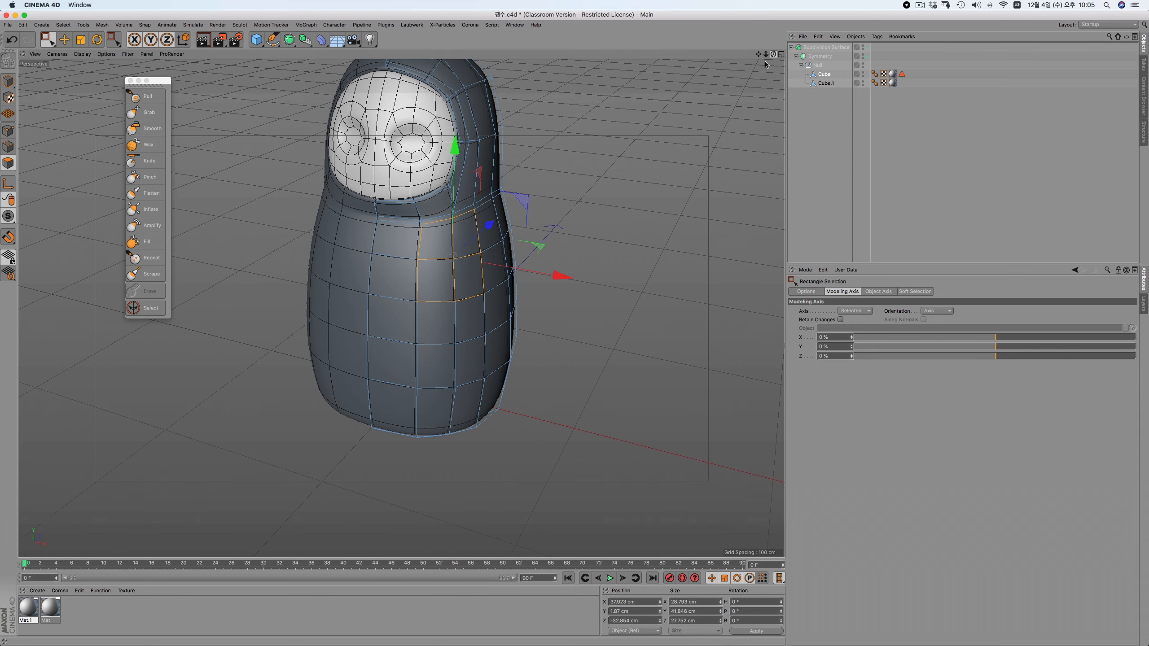
scroll(564, 199, up, 3)
right_click(562, 197)
click(574, 366)
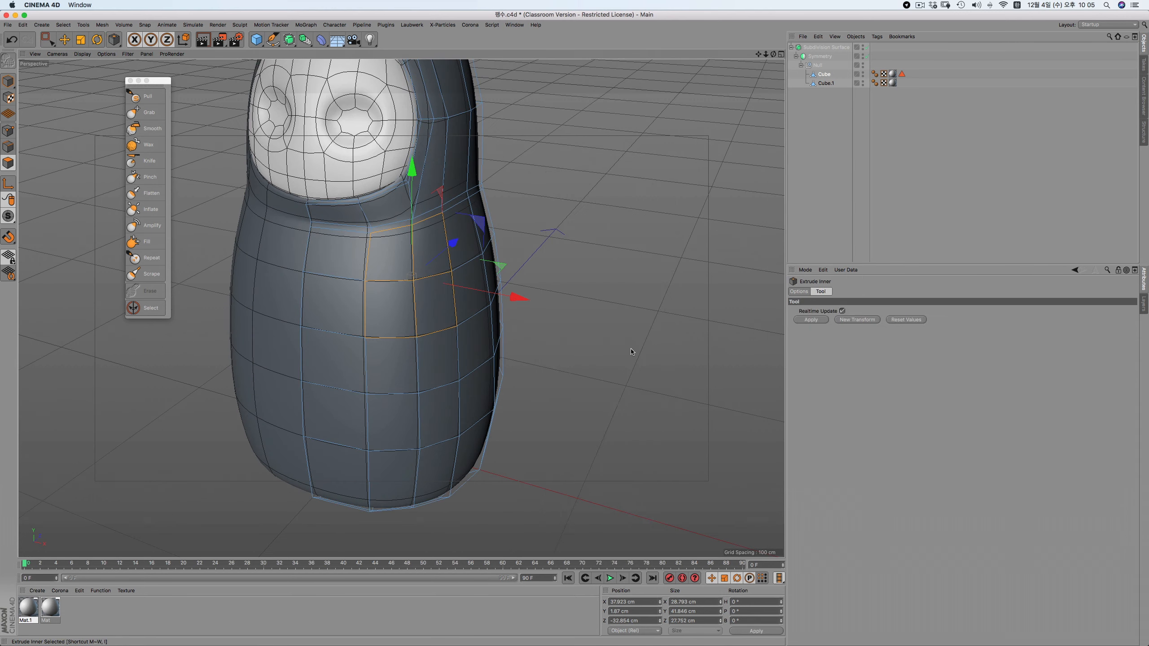
drag(573, 366, 549, 367)
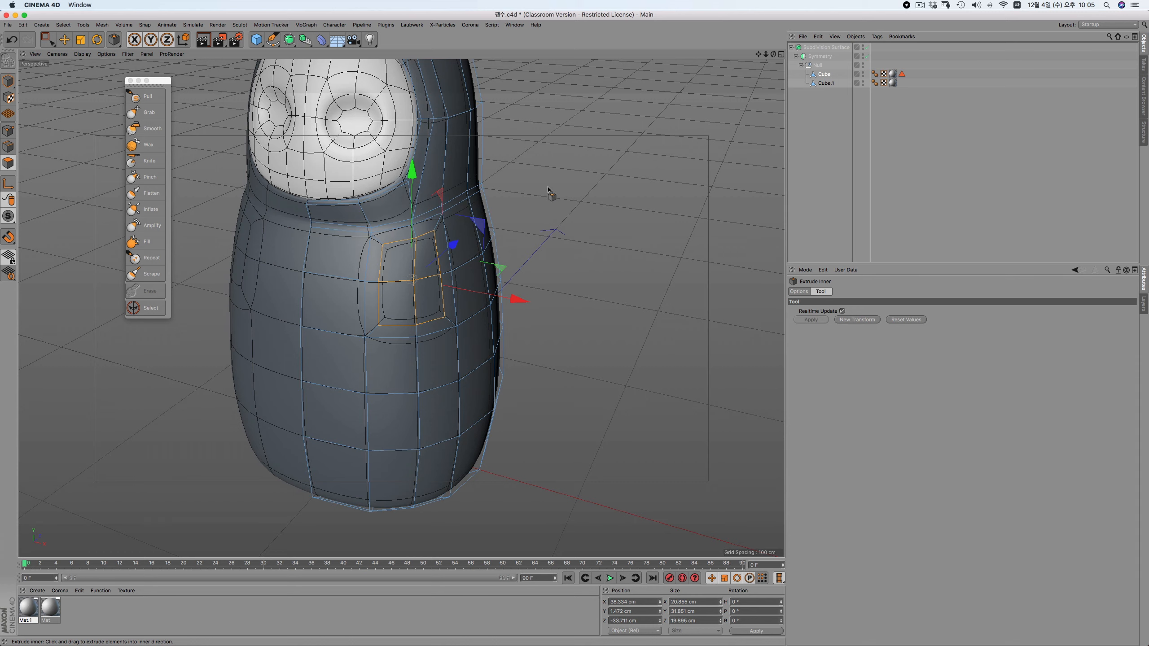
scroll(533, 228, up, 2)
scroll(532, 228, down, 2)
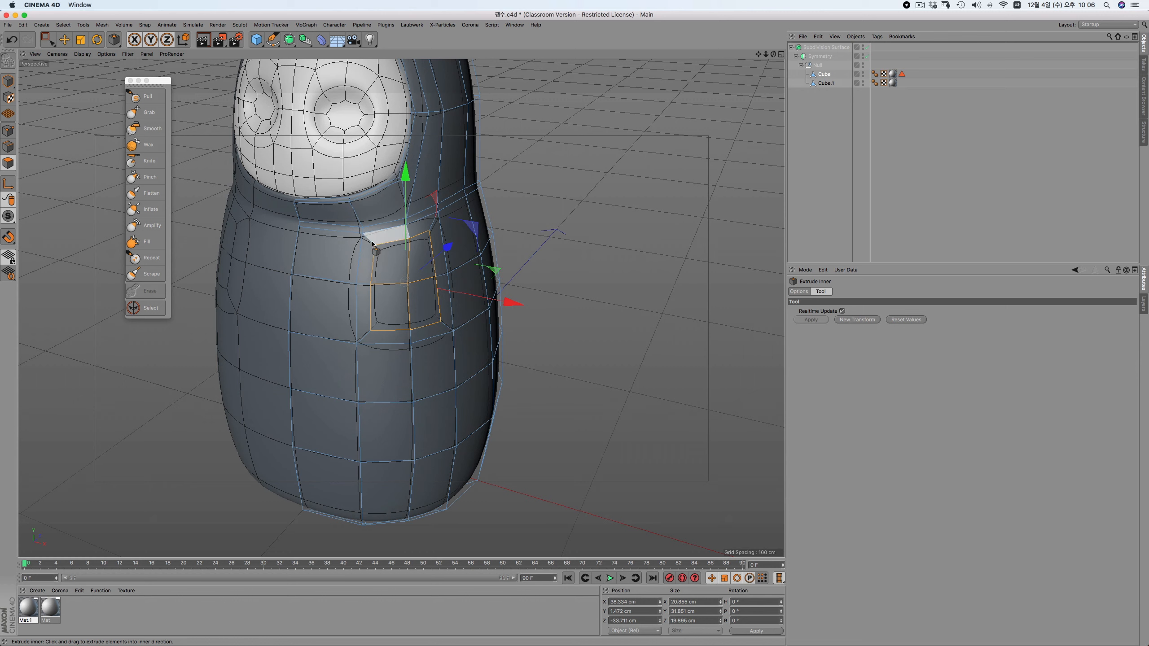
right_click(571, 177)
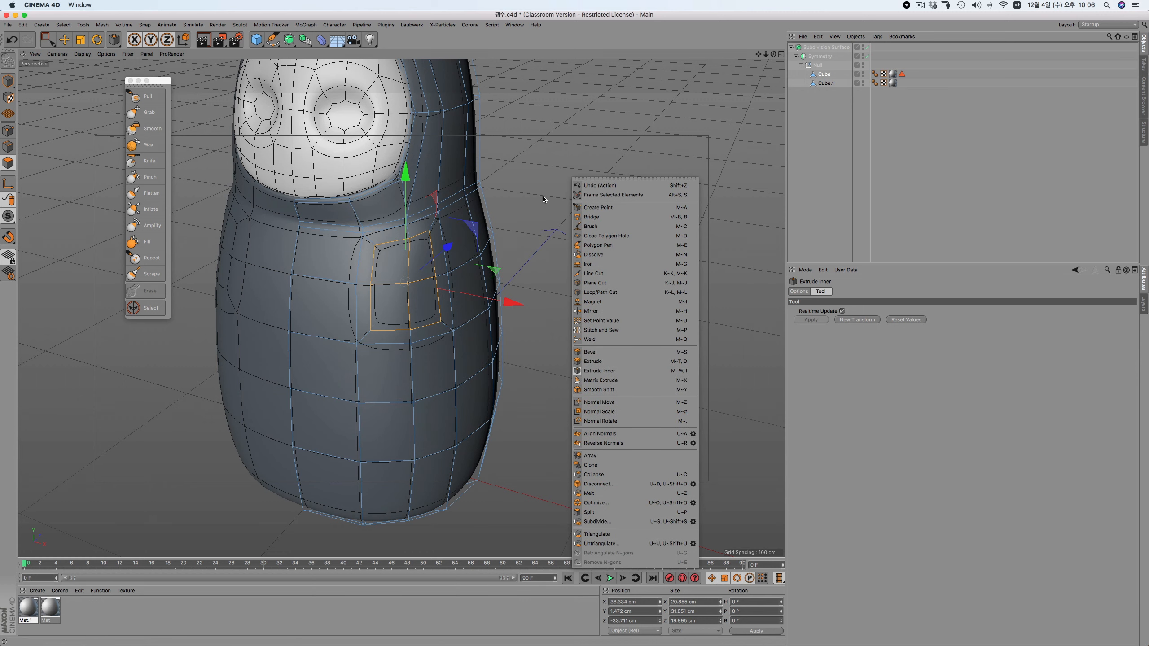
click(589, 62)
right_click(550, 231)
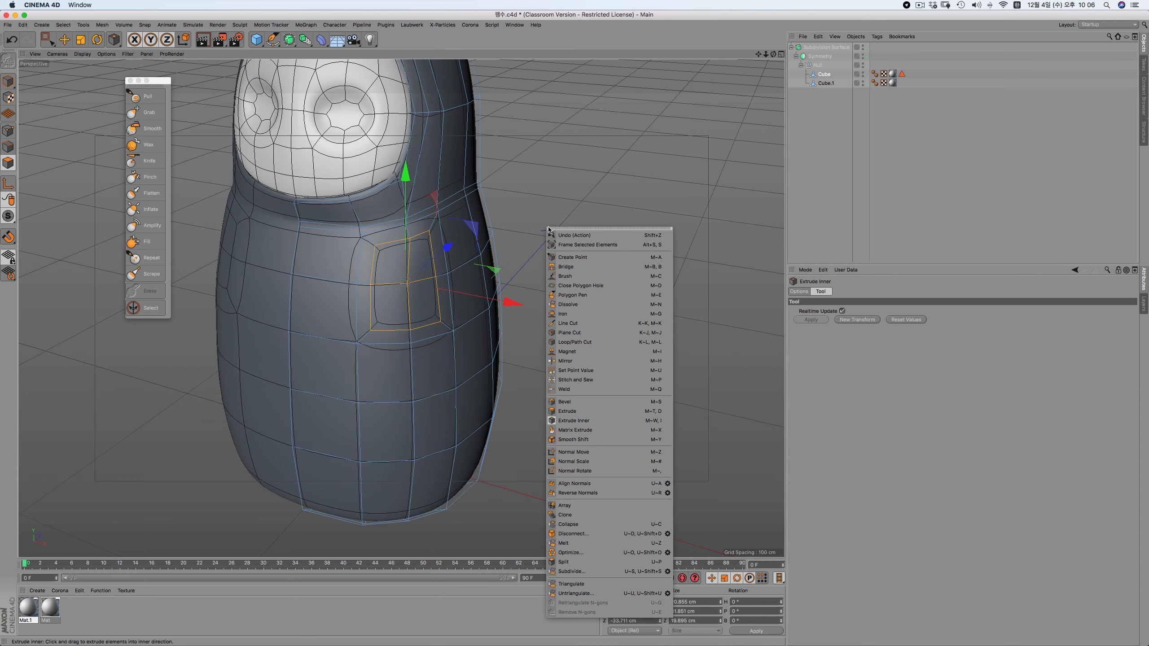
click(538, 193)
key(super+z)
key(super+z)
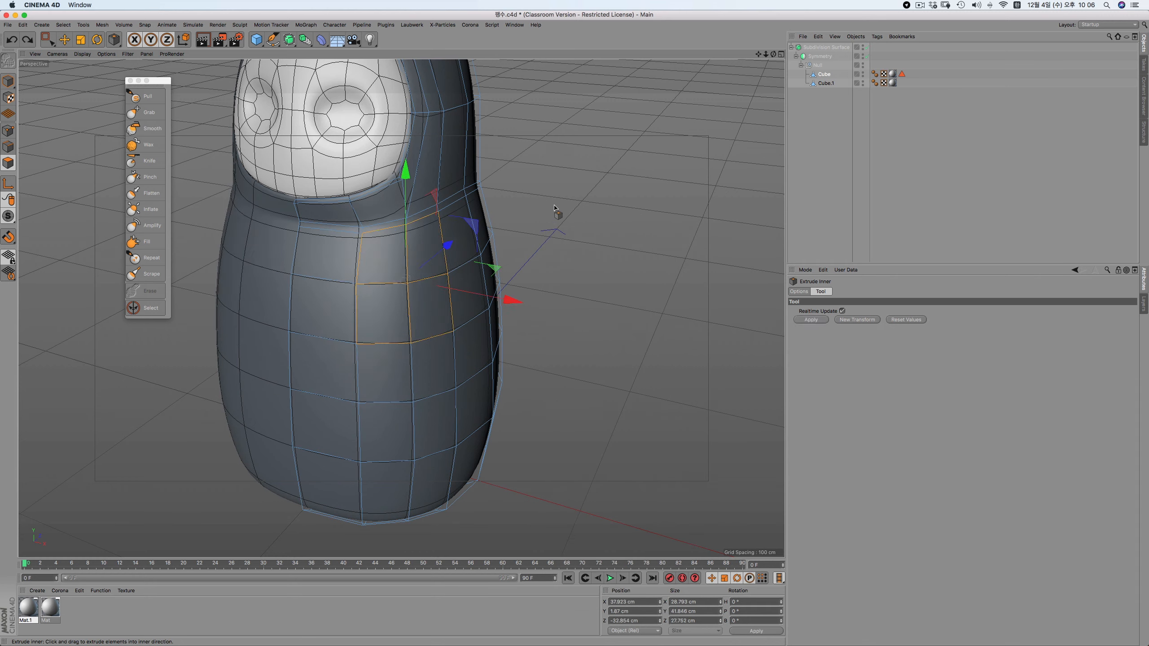
Inset the four side polygons slightly with Extrude Inner, to about 25 cm wide and 37 cm high
right_click(555, 207)
click(612, 402)
drag(616, 301, 610, 236)
key(super+z)
right_click(609, 236)
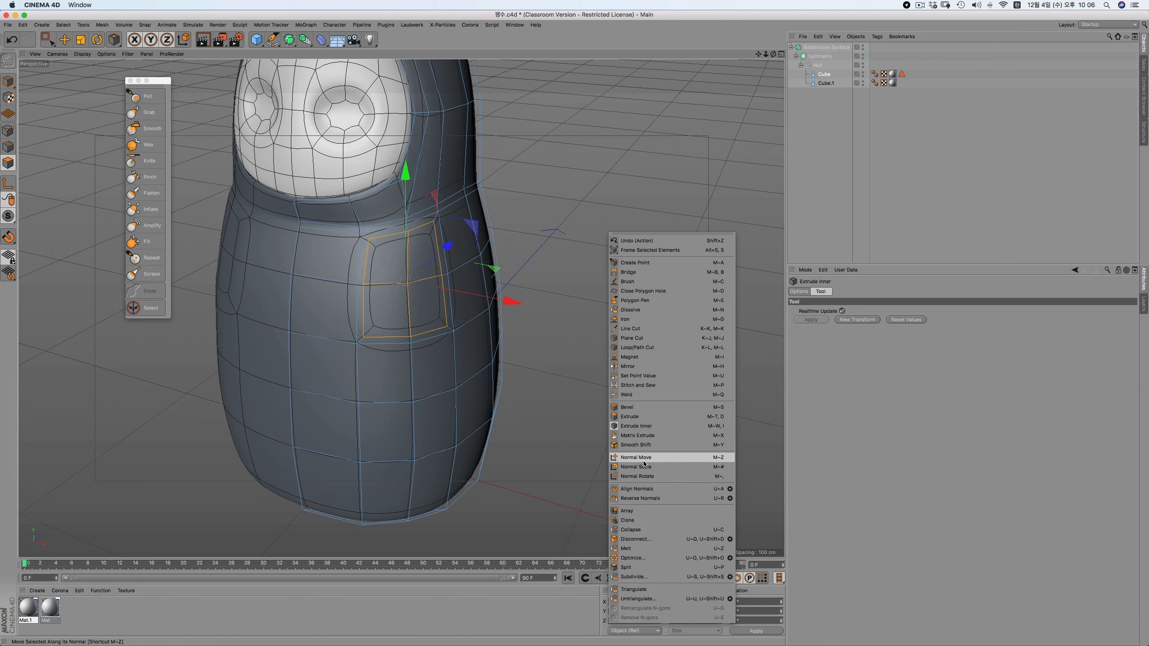
click(588, 434)
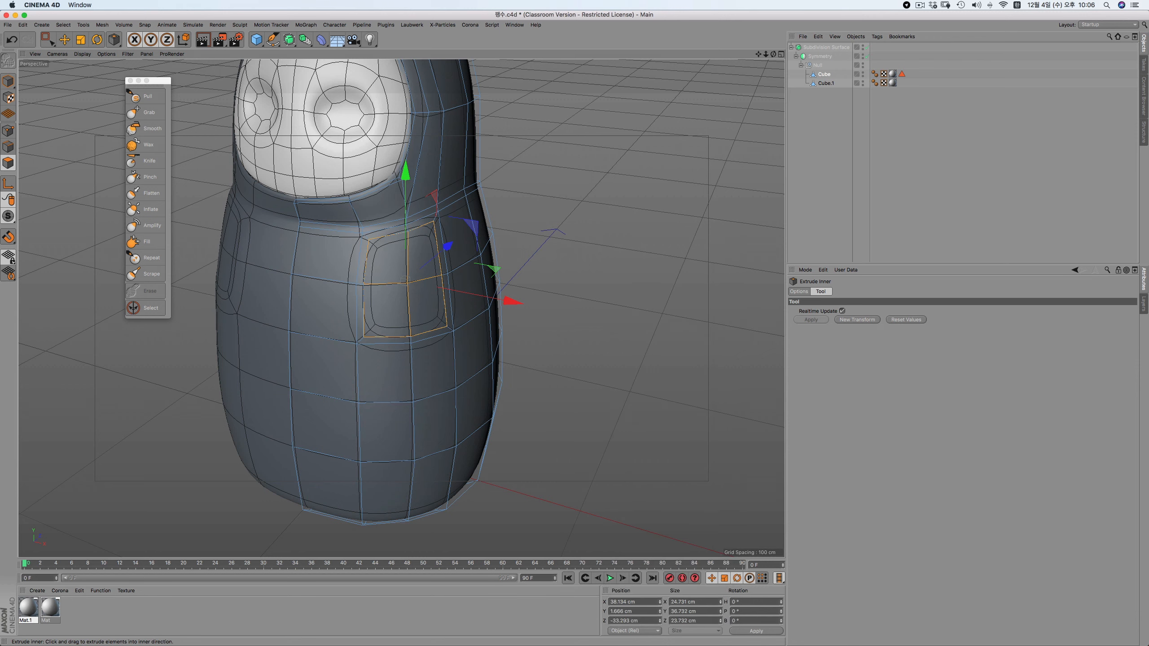
Shrink the inset side polygons with Normal Scale to about 11.2 x 15.6 x 11.2 cm
right_click(551, 125)
click(610, 352)
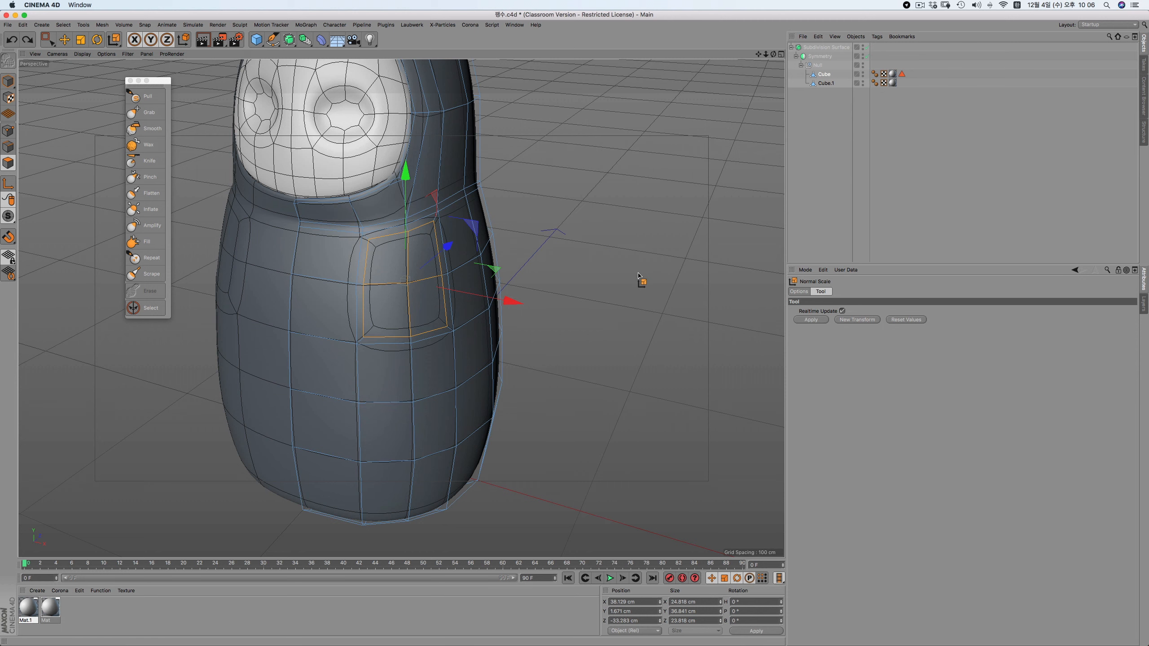
mouse_move(641, 276)
mouse_down()
mouse_move(631, 275)
mouse_move(668, 273)
mouse_move(637, 268)
mouse_up()
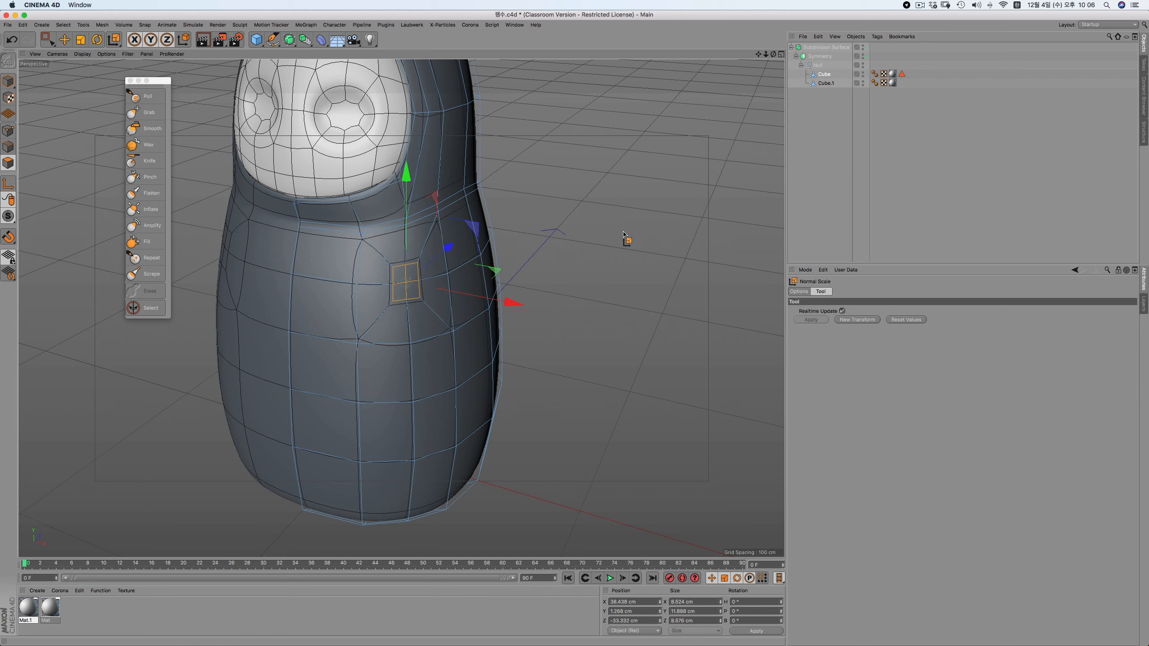
drag(575, 324, 597, 324)
scroll(392, 232, up, 2)
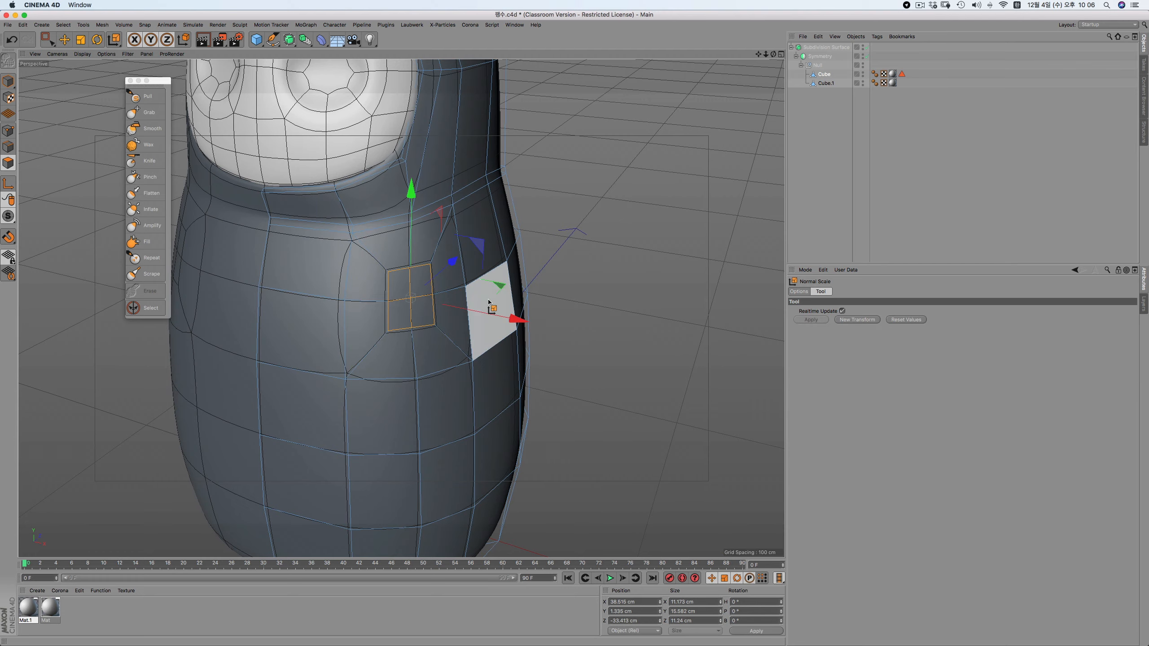
alt+drag(564, 221, 544, 299)
alt+drag(459, 250, 525, 234)
scroll(464, 297, up, 2)
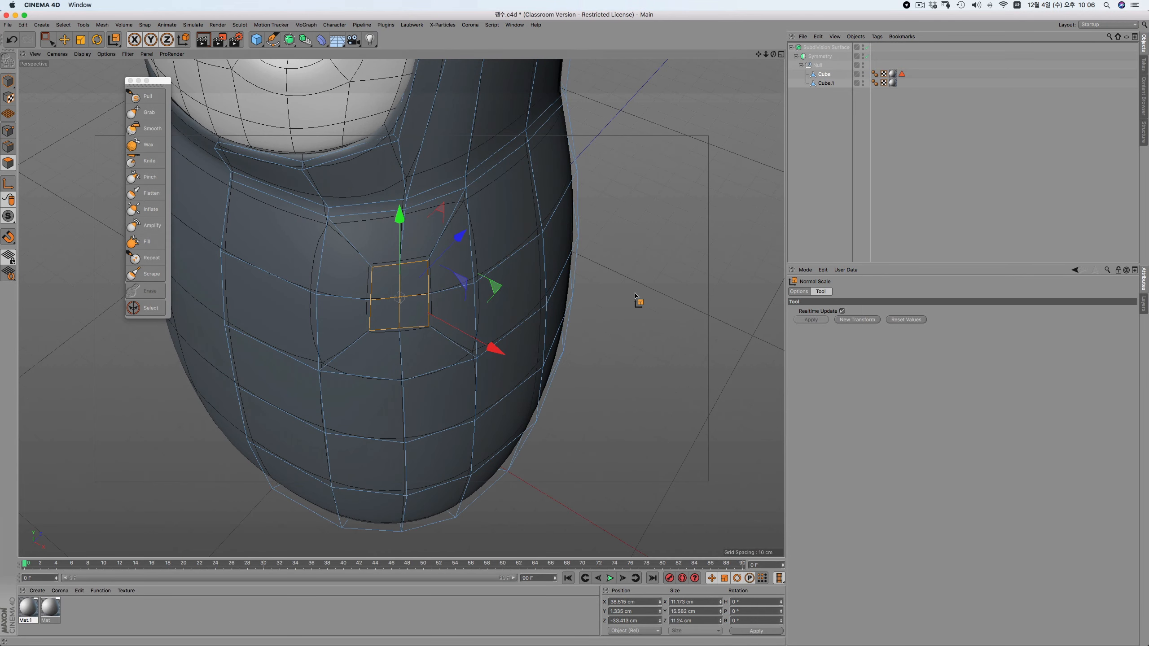
alt+drag(641, 300, 636, 264)
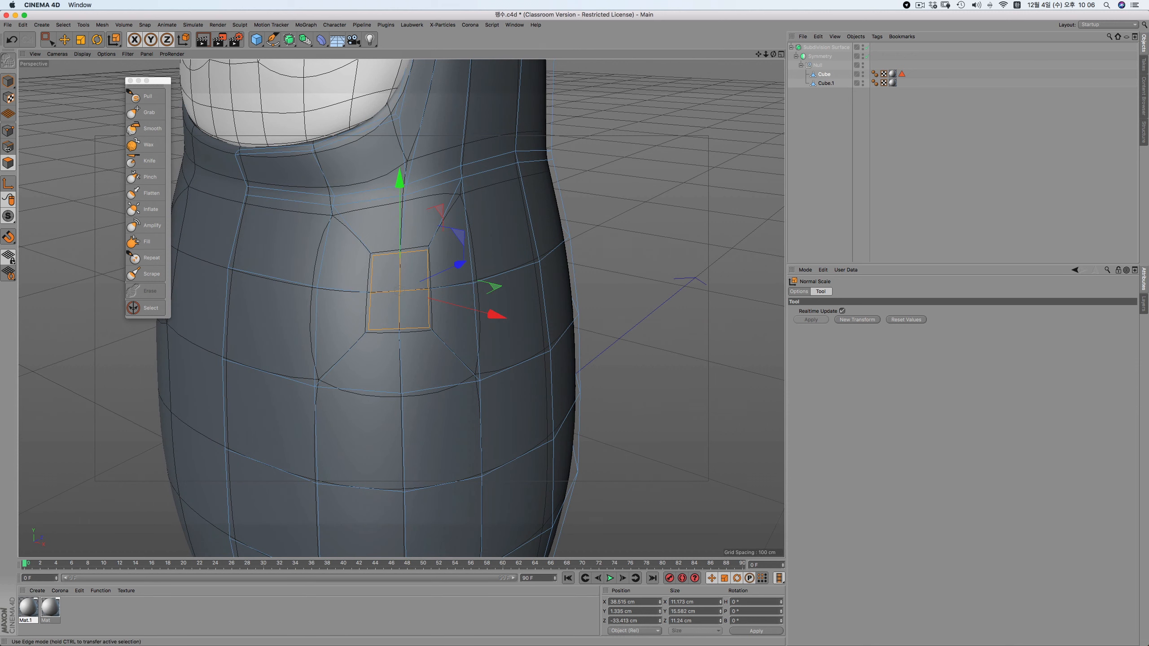
click(8, 131)
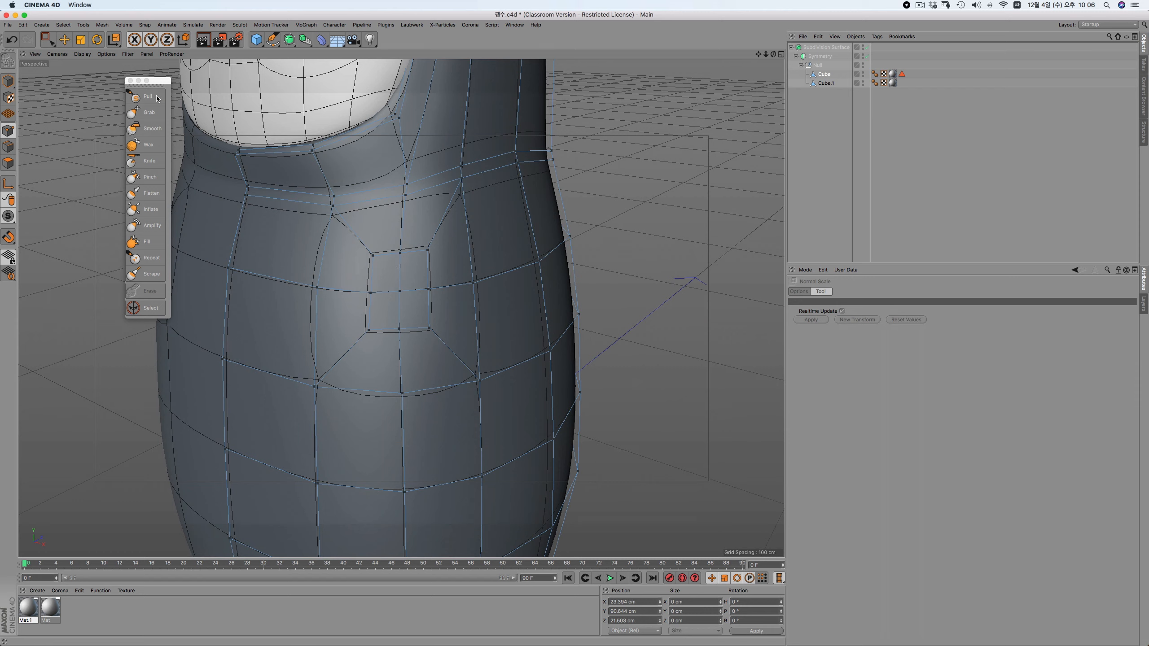
key(e)
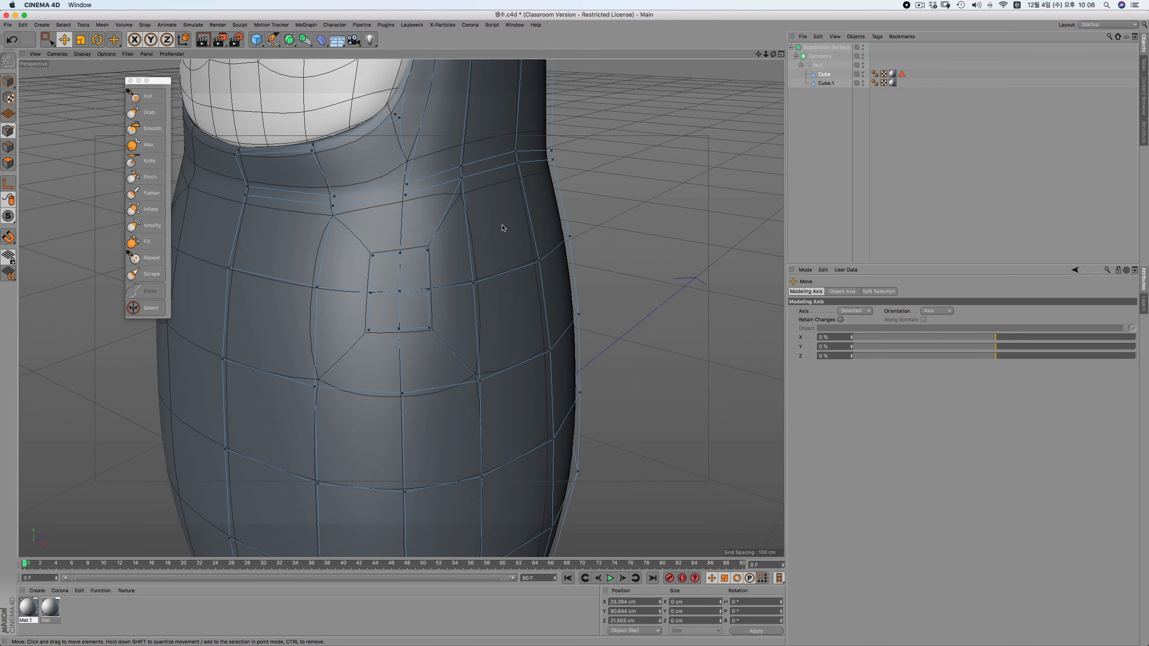
right_click(565, 132)
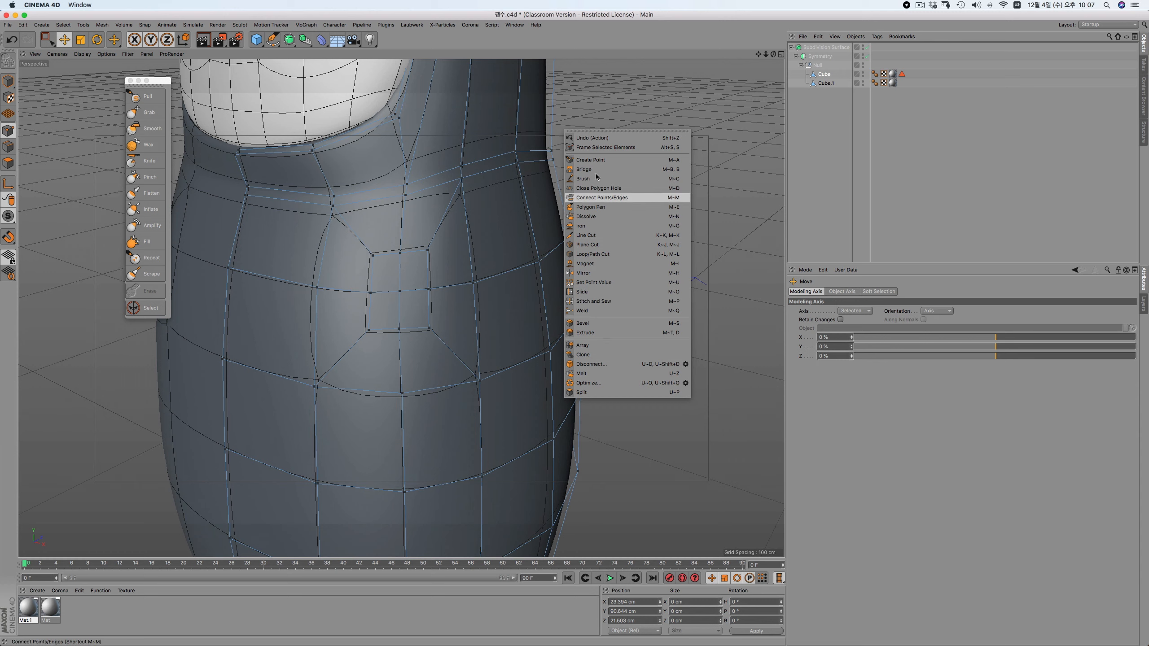
click(9, 165)
right_click(604, 162)
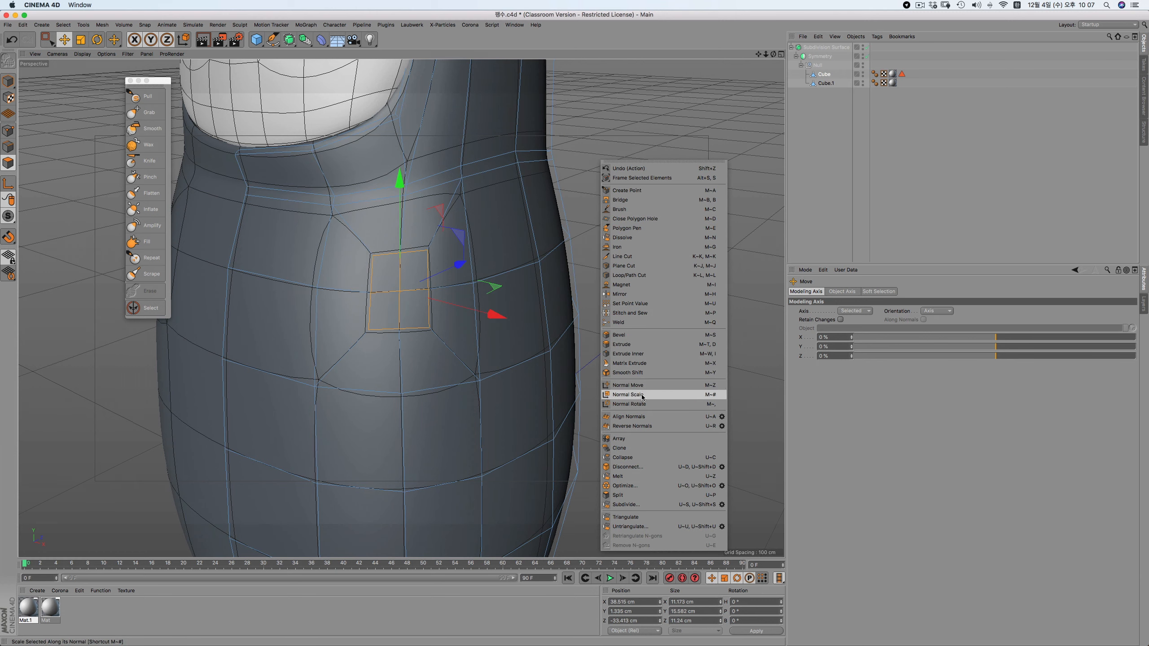
click(633, 169)
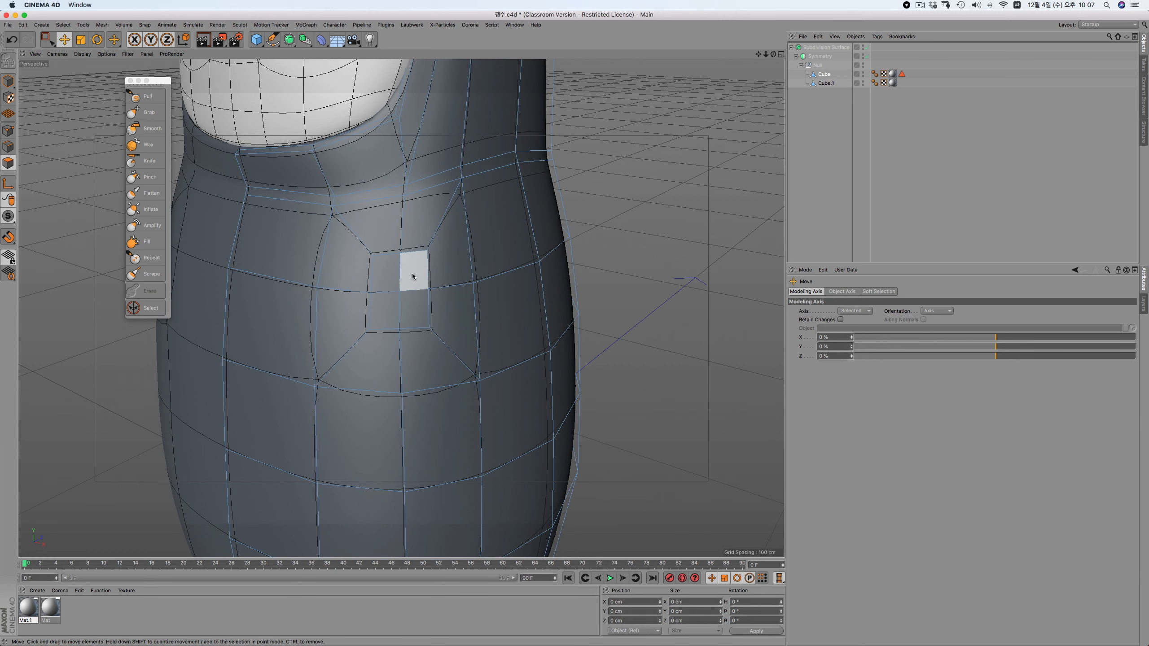
Round the small side patch by selecting its four corner points and scaling them inward to about 8.1 x 11.3 x 8.2 cm
click(8, 131)
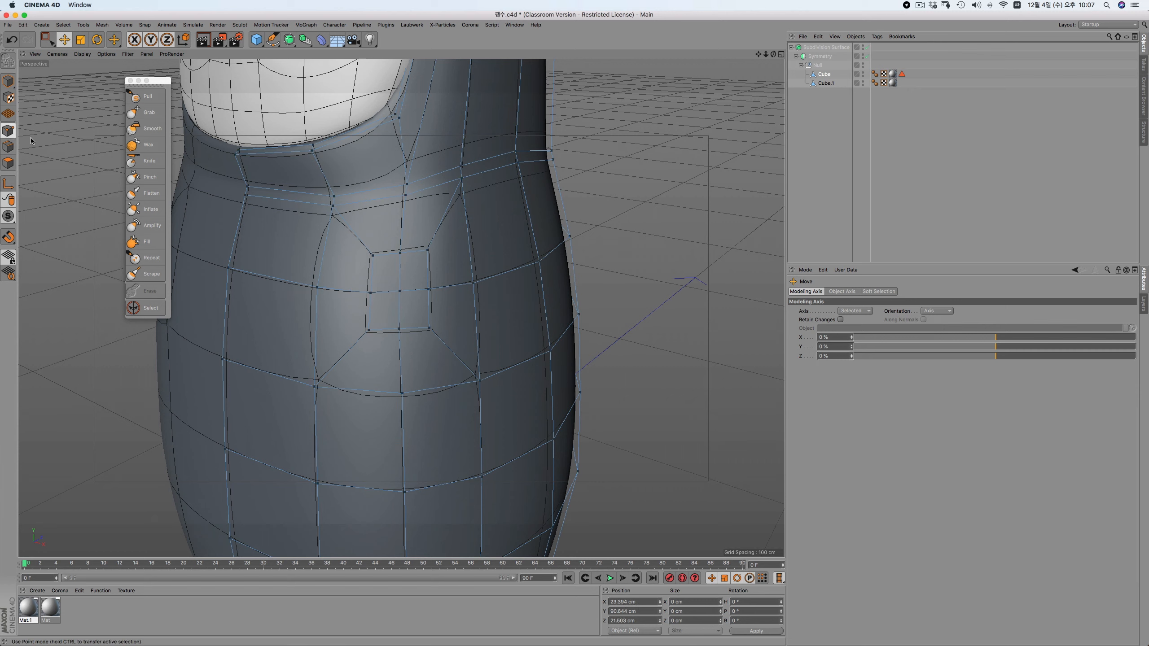
click(429, 252)
shift+click(373, 256)
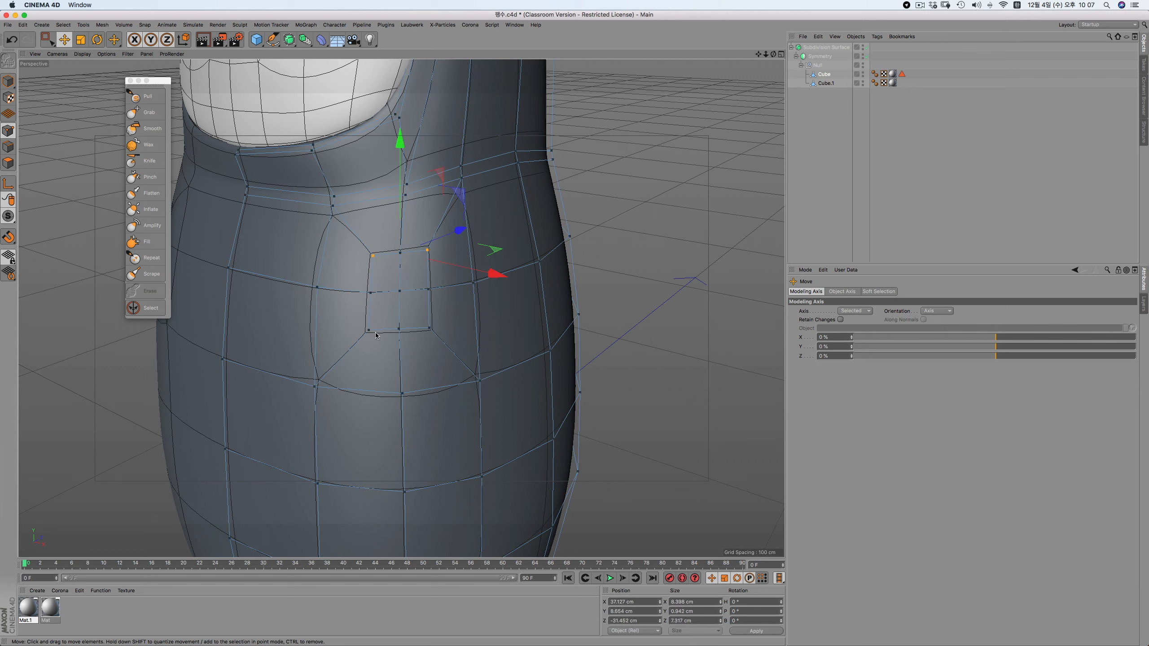
shift+click(369, 330)
shift+click(429, 328)
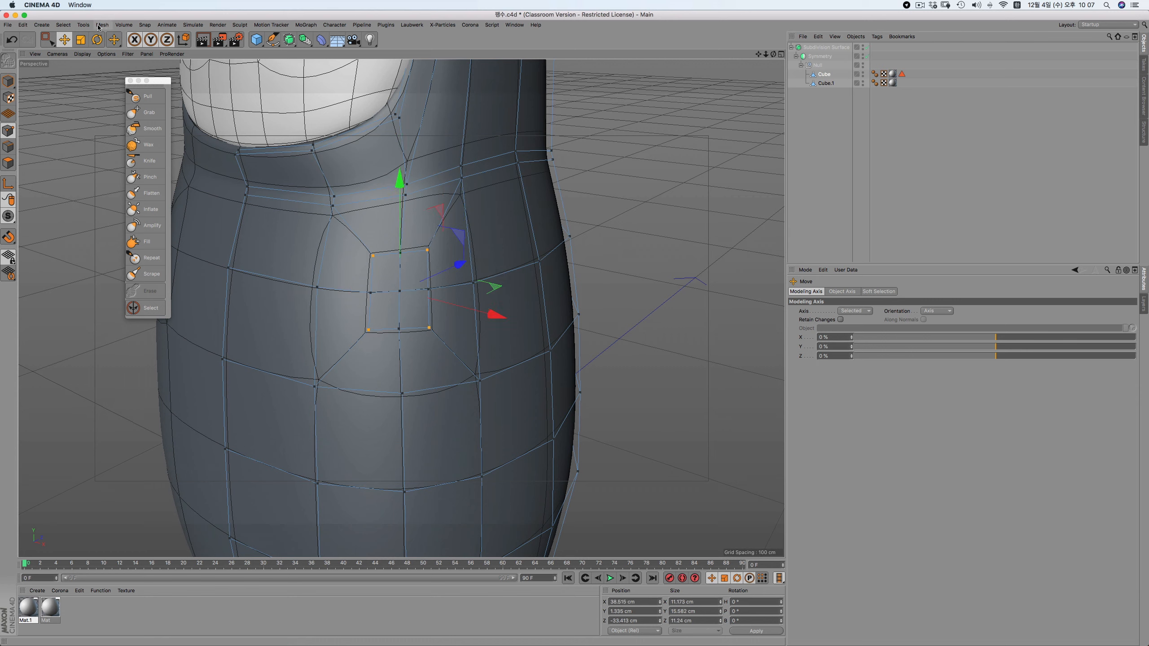
key(t)
drag(502, 200, 455, 207)
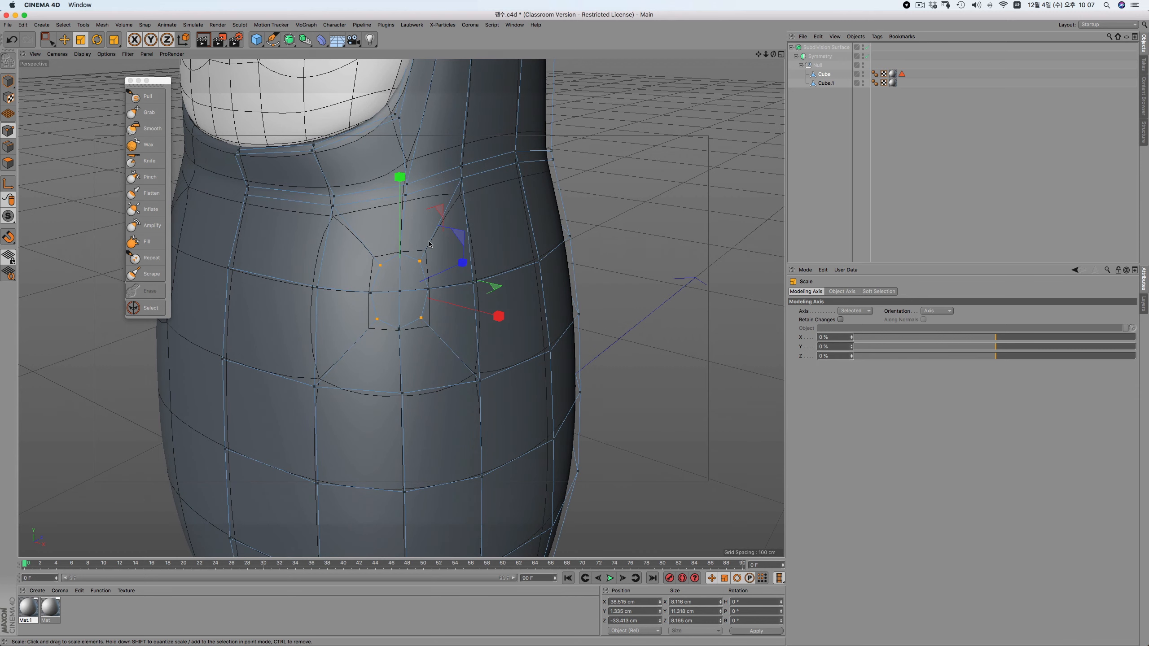
Select the four polygons inside the rounded patch on the side of the body
click(8, 162)
click(411, 280)
shift+click(389, 276)
shift+click(387, 307)
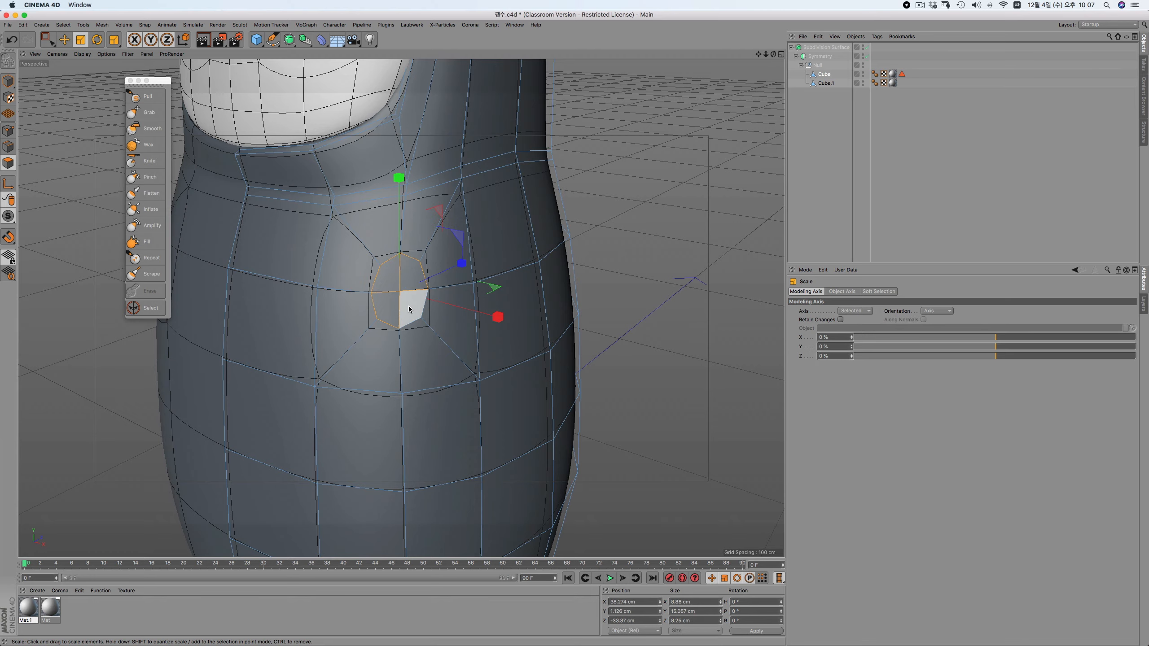
shift+click(407, 308)
mouse_move(758, 53)
mouse_down()
mouse_move(742, 61)
mouse_move(781, 70)
mouse_move(777, 56)
mouse_move(749, 59)
mouse_up()
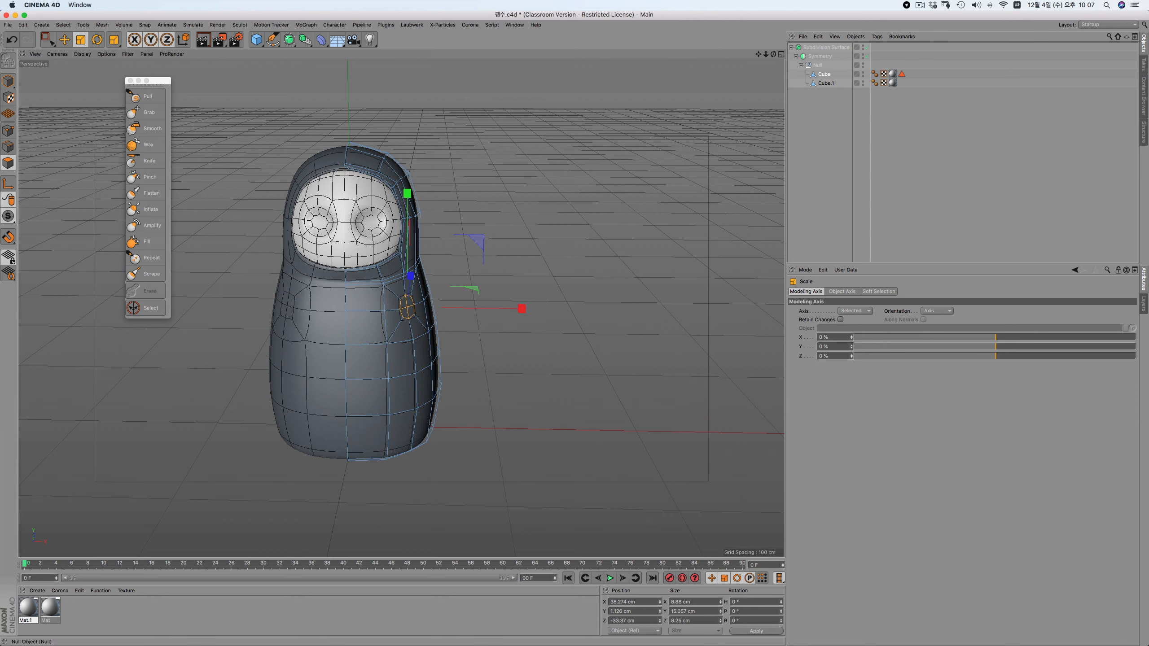
Preview the reference penguin photo to check where the arm attaches to the body
key(0)
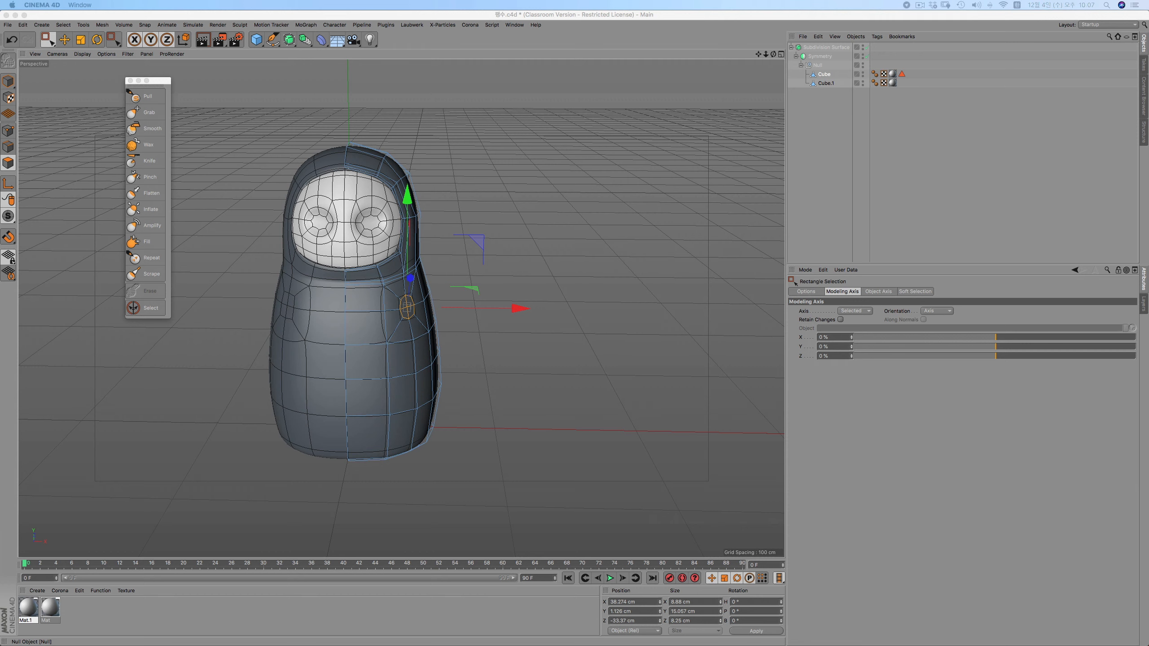
key(space)
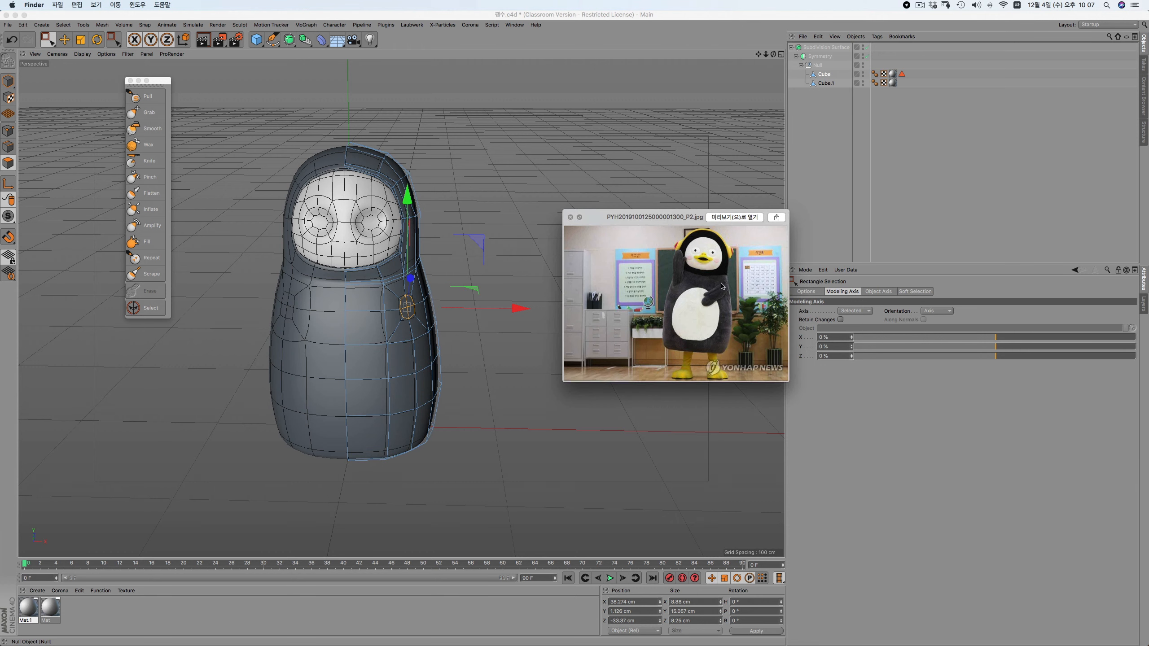
key(space)
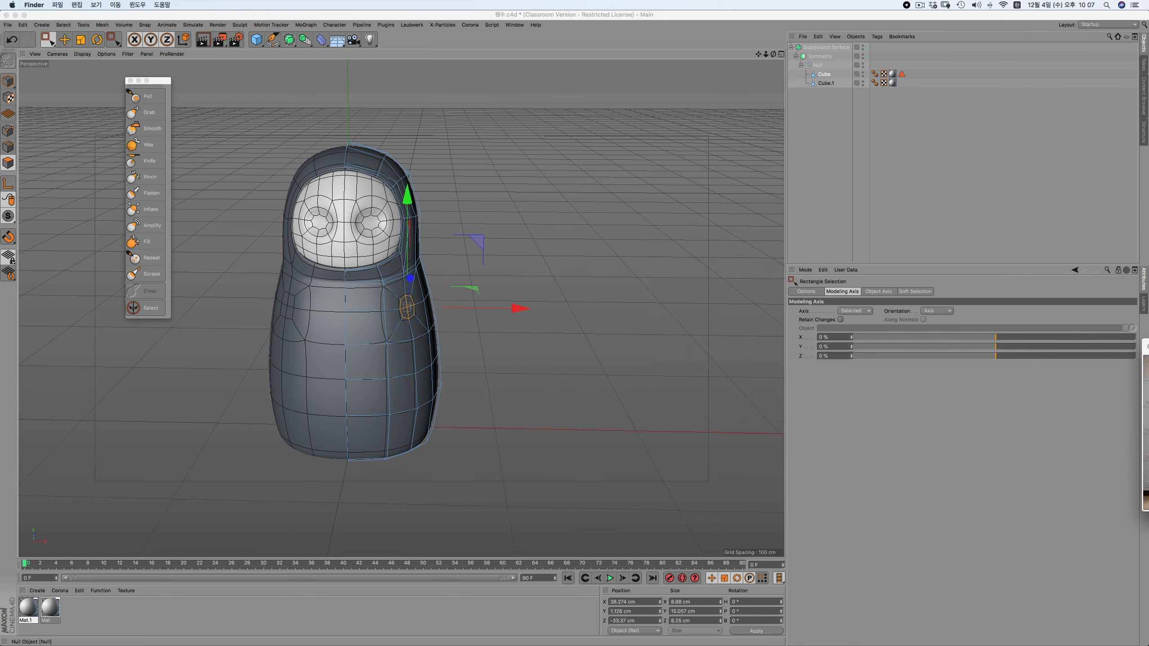
scroll(433, 259, up, 5)
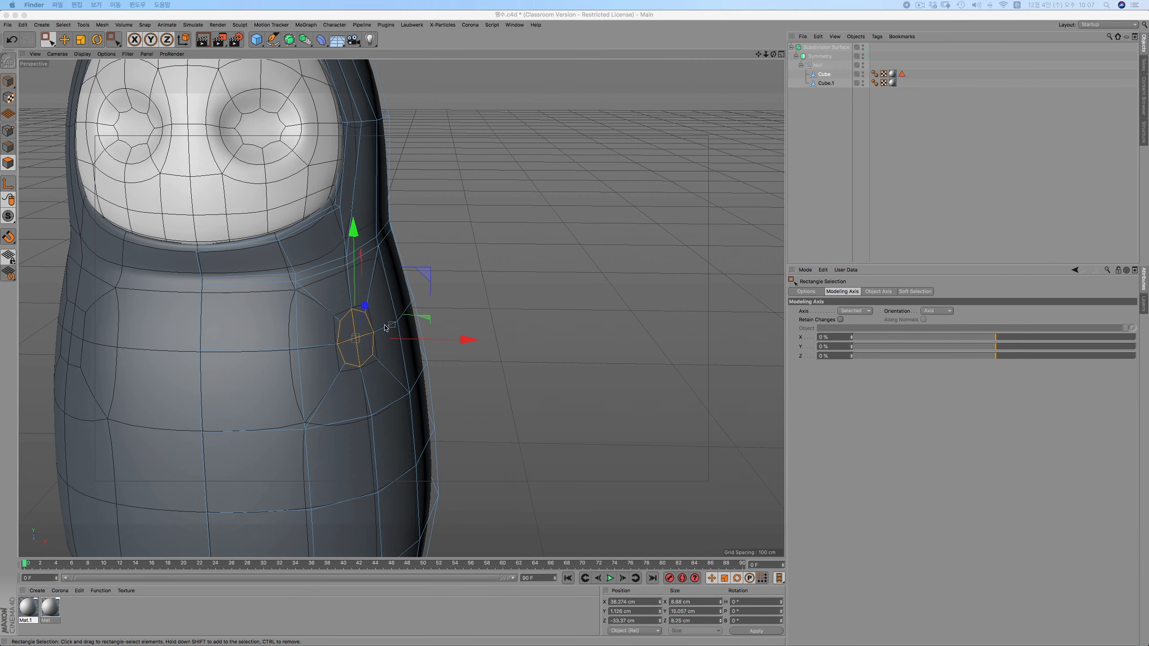
mouse_move(772, 54)
mouse_down()
mouse_move(769, 149)
mouse_move(741, 45)
mouse_move(655, 49)
mouse_move(651, 141)
mouse_move(719, 100)
mouse_move(642, 50)
mouse_up()
alt+drag(401, 308, 359, 360)
drag(326, 217, 324, 199)
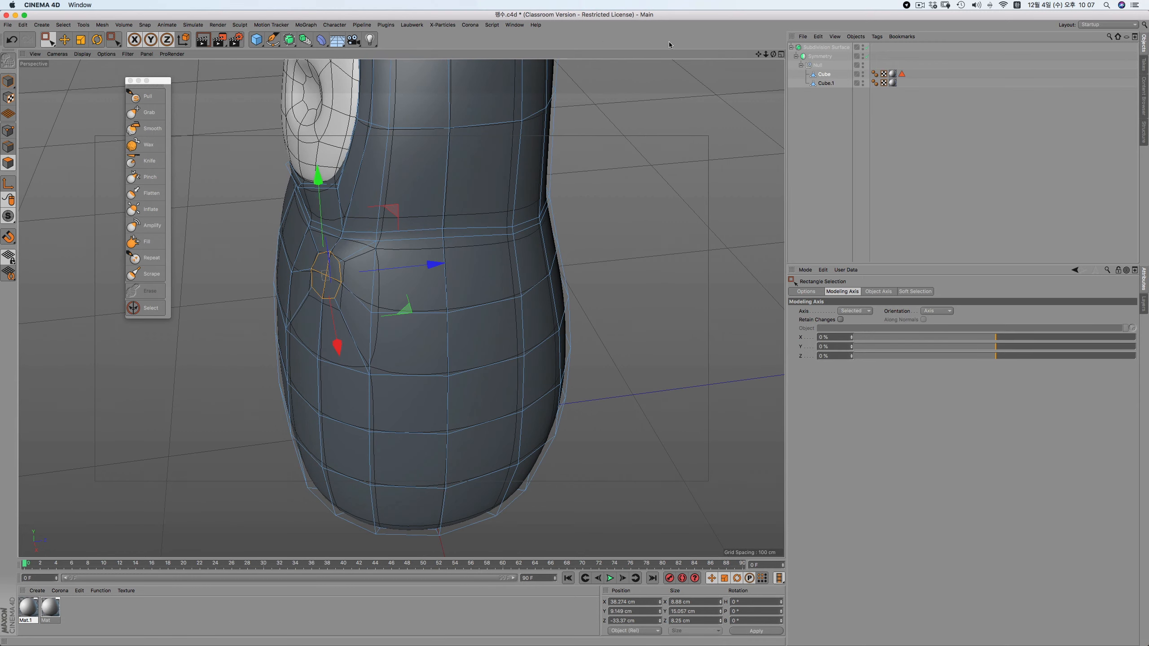
drag(772, 53, 357, 303)
drag(457, 334, 447, 334)
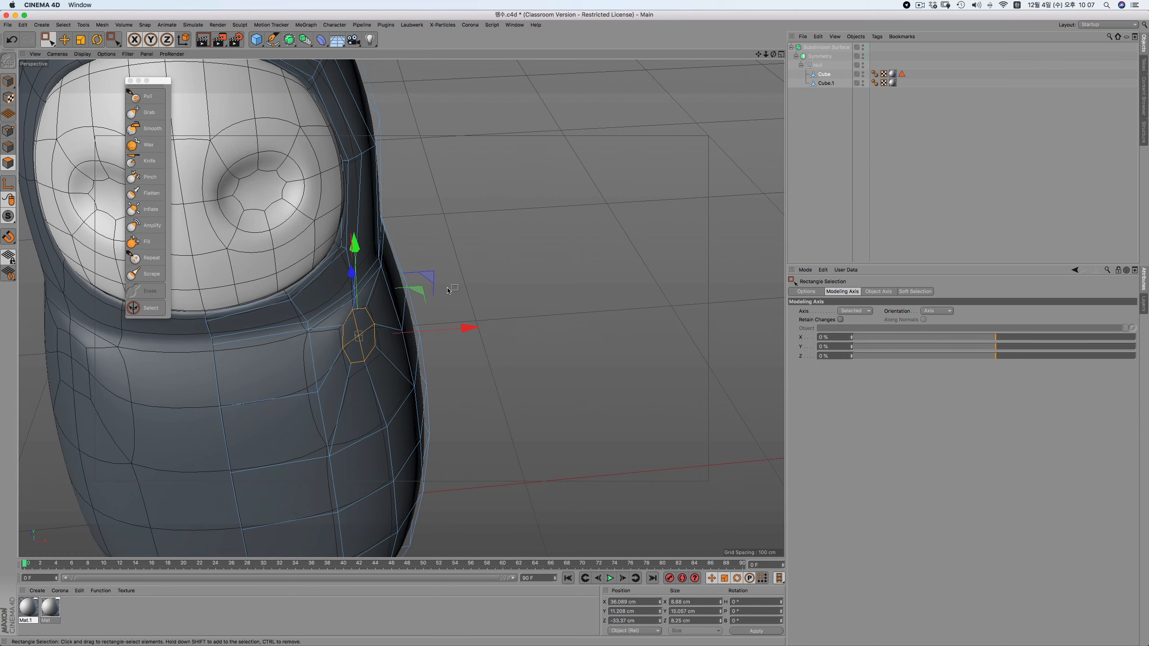
key(super+z)
key(super+z)
key(super+z)
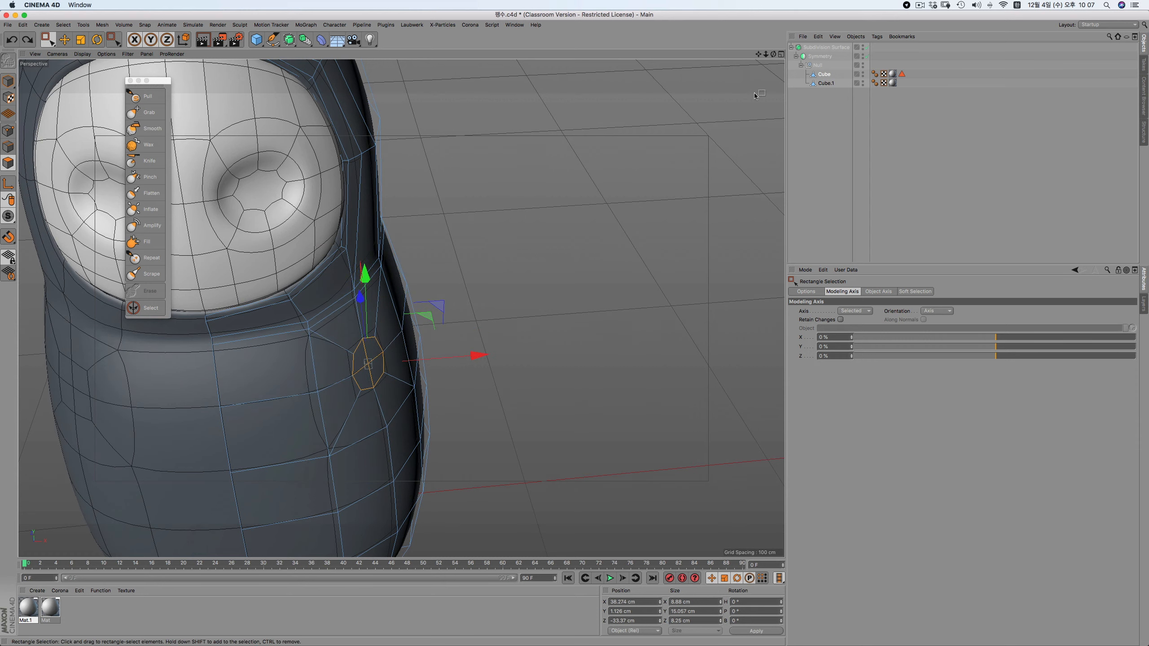
Set the modeling axis orientation to Normal and move the side patch upward to about X 38.1, Y 6.3, Z -31.6 cm
drag(772, 54, 401, 308)
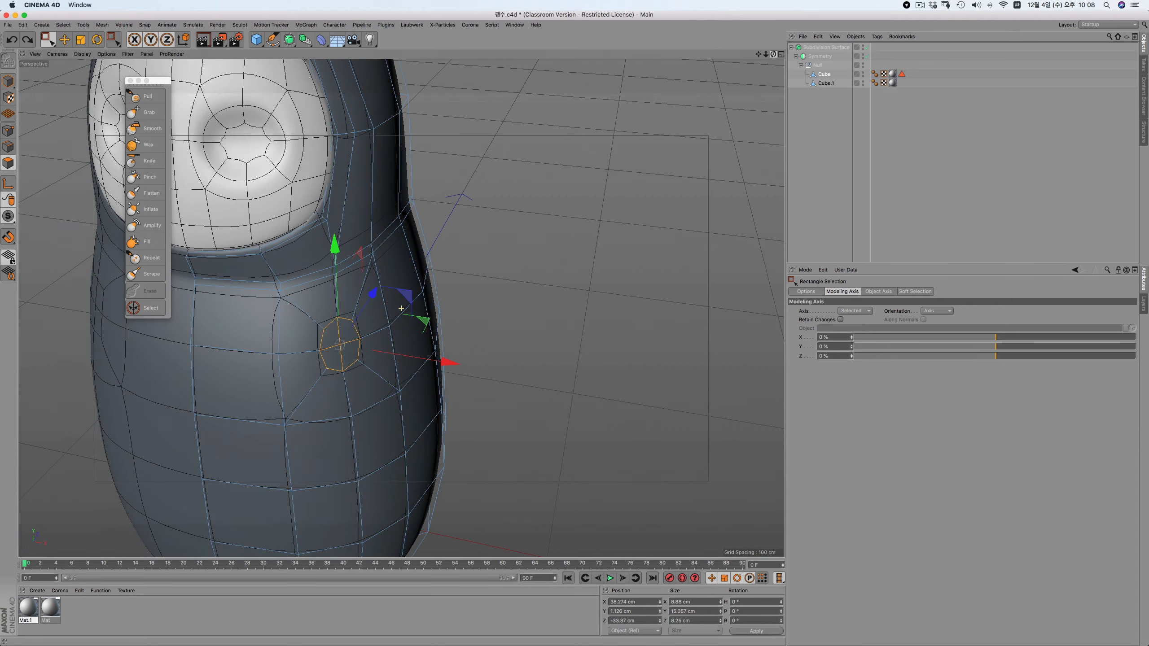
click(63, 39)
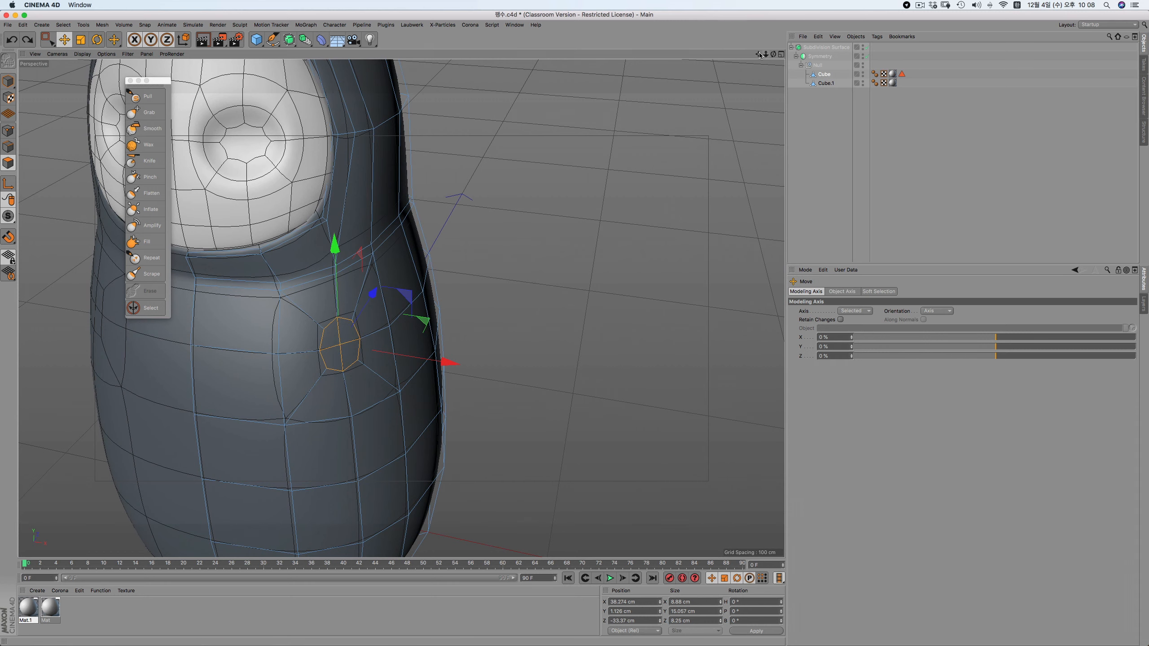
drag(758, 54, 814, 56)
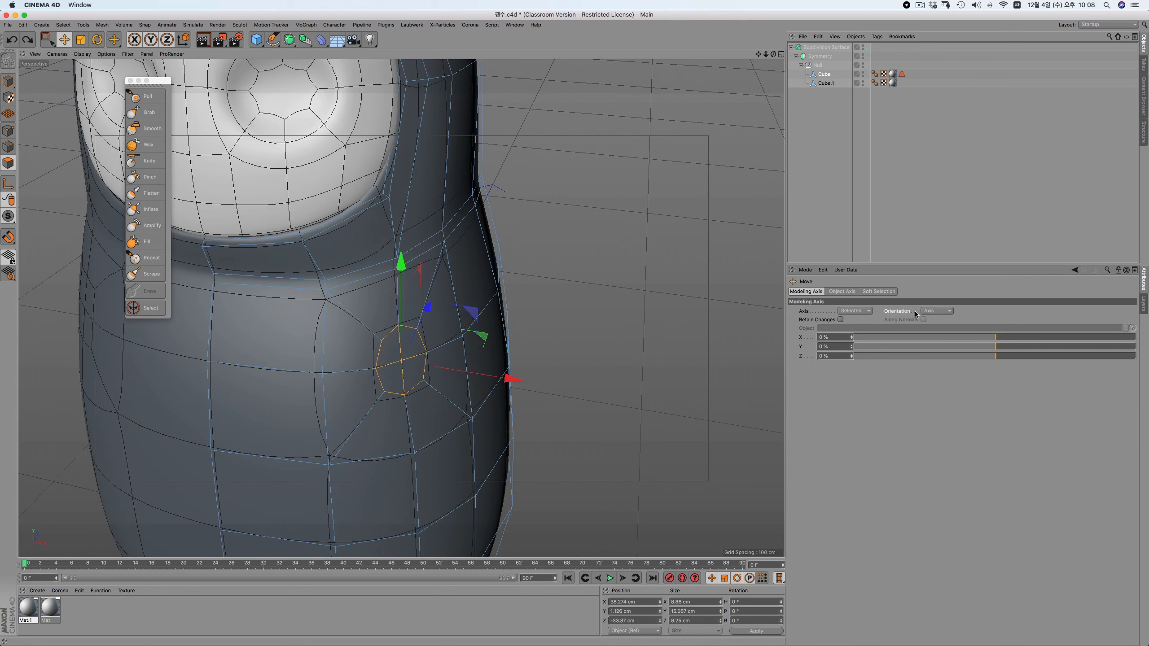
click(936, 311)
click(943, 375)
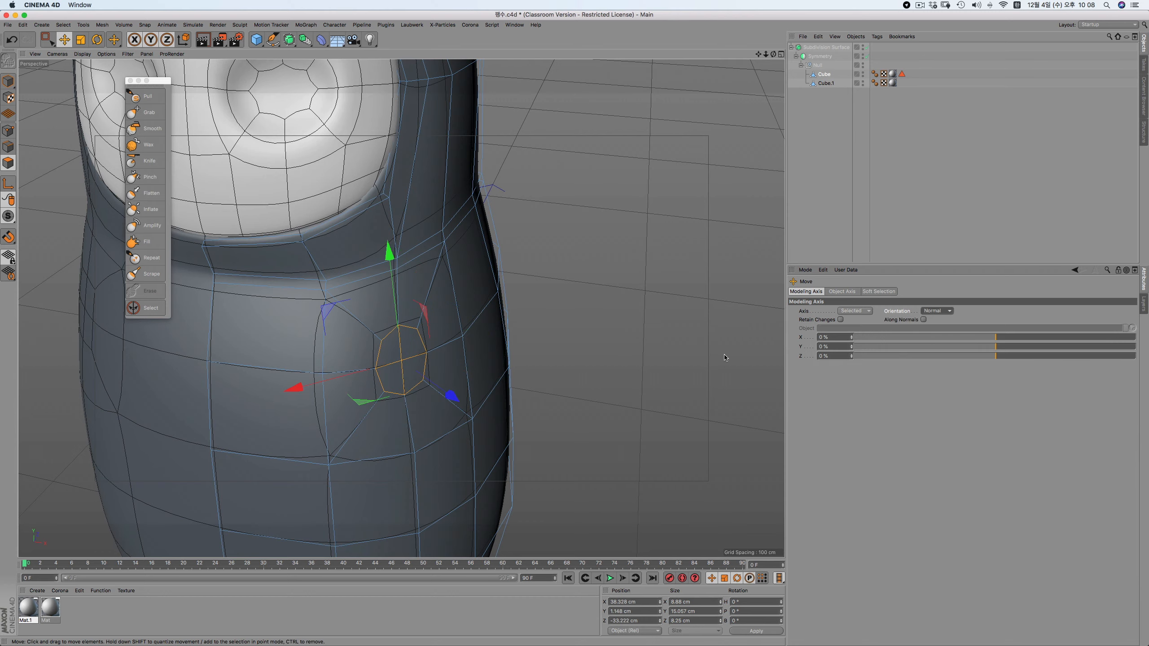
alt+drag(692, 169, 710, 199)
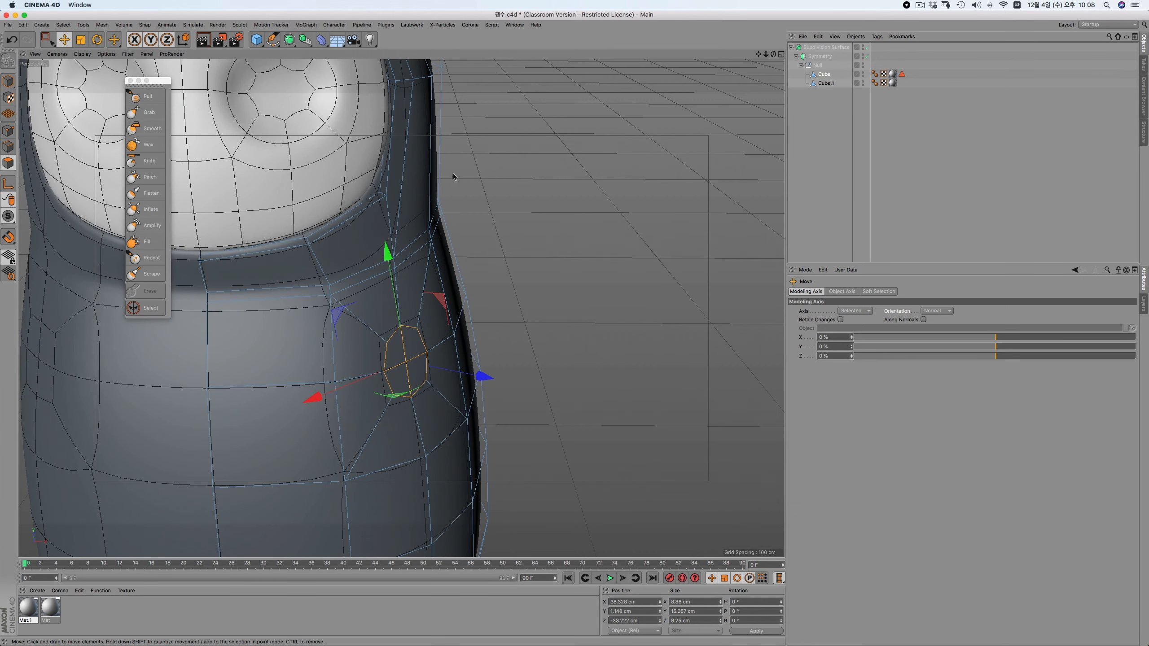
drag(384, 249, 388, 233)
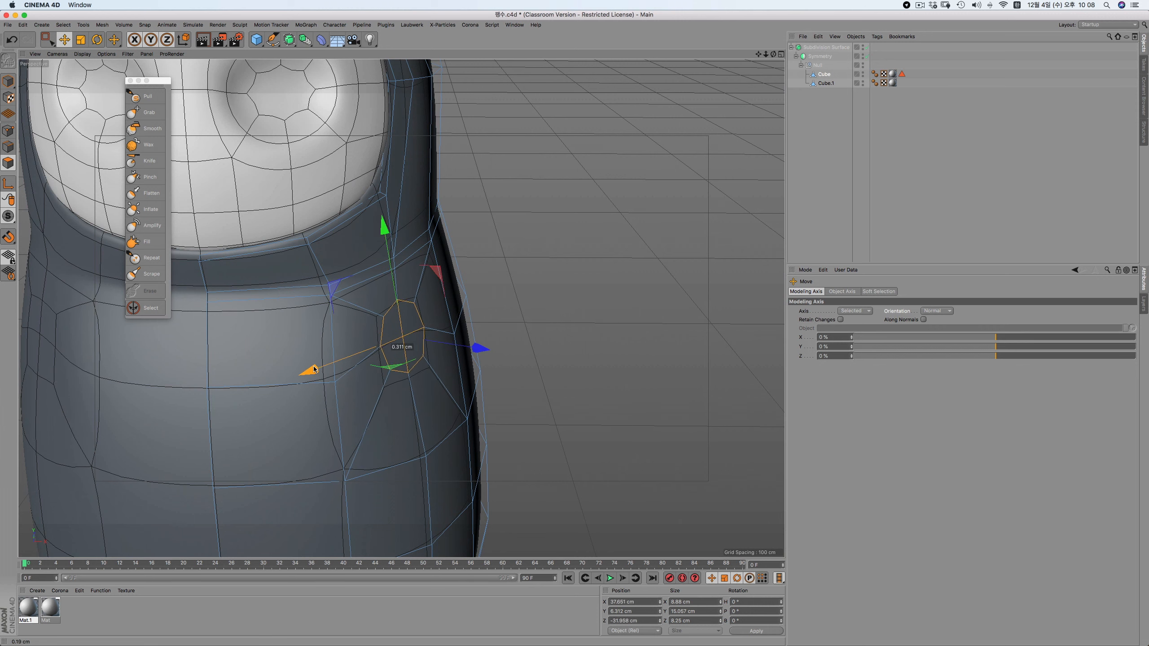
drag(309, 367, 314, 366)
click(102, 42)
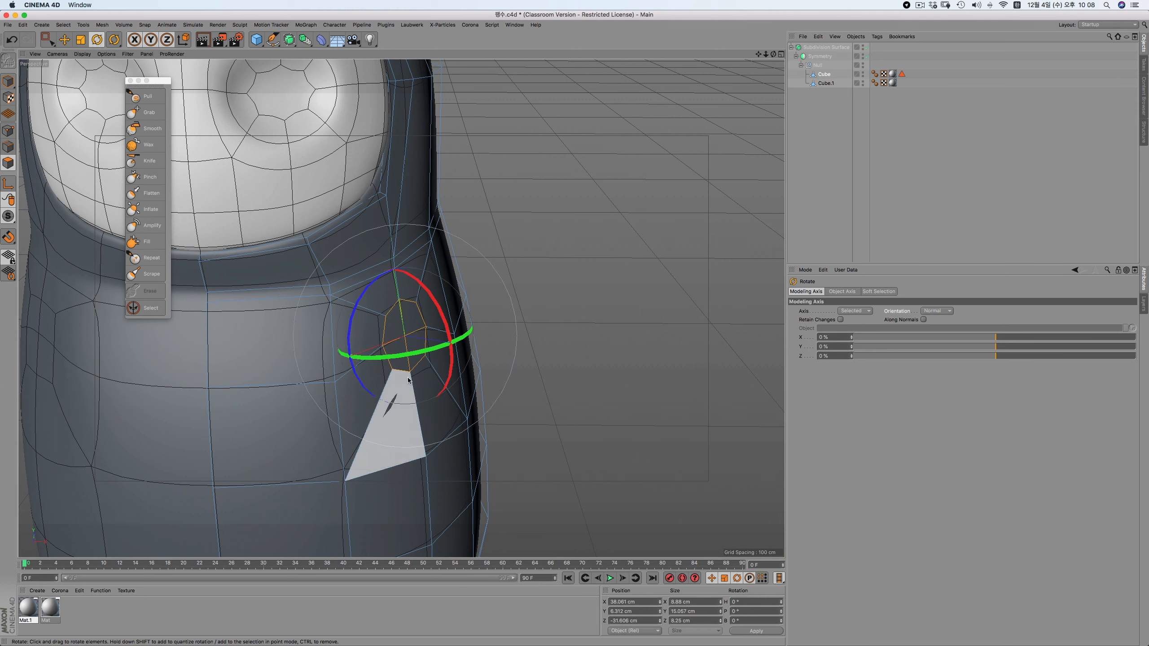
drag(414, 357, 434, 352)
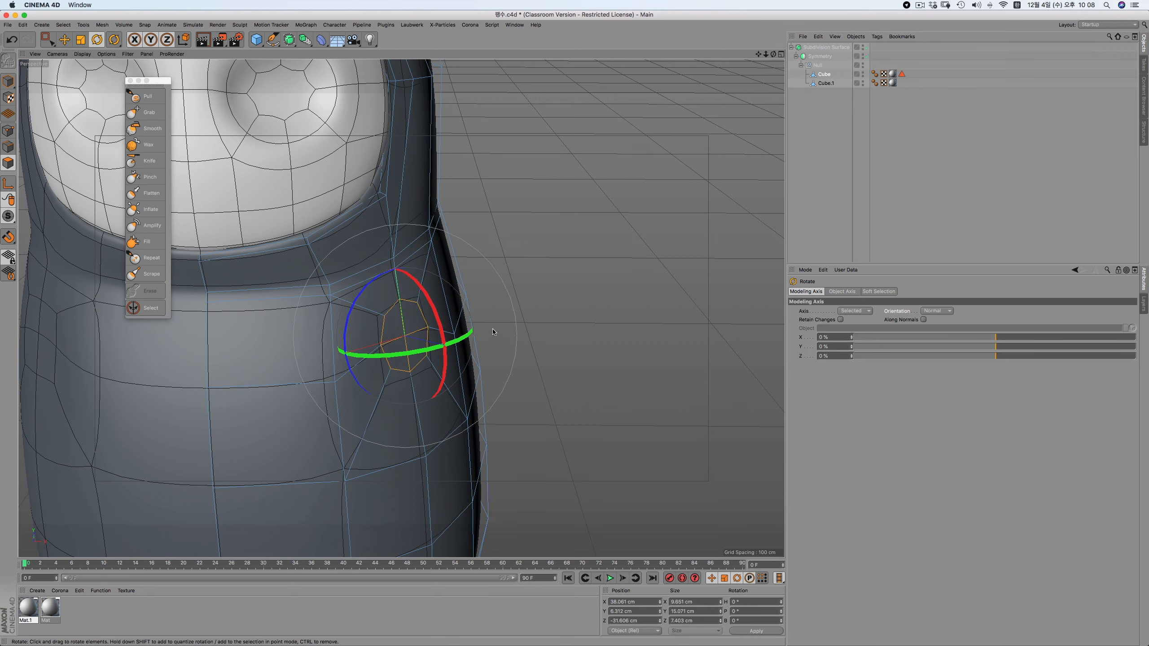
drag(594, 343, 617, 342)
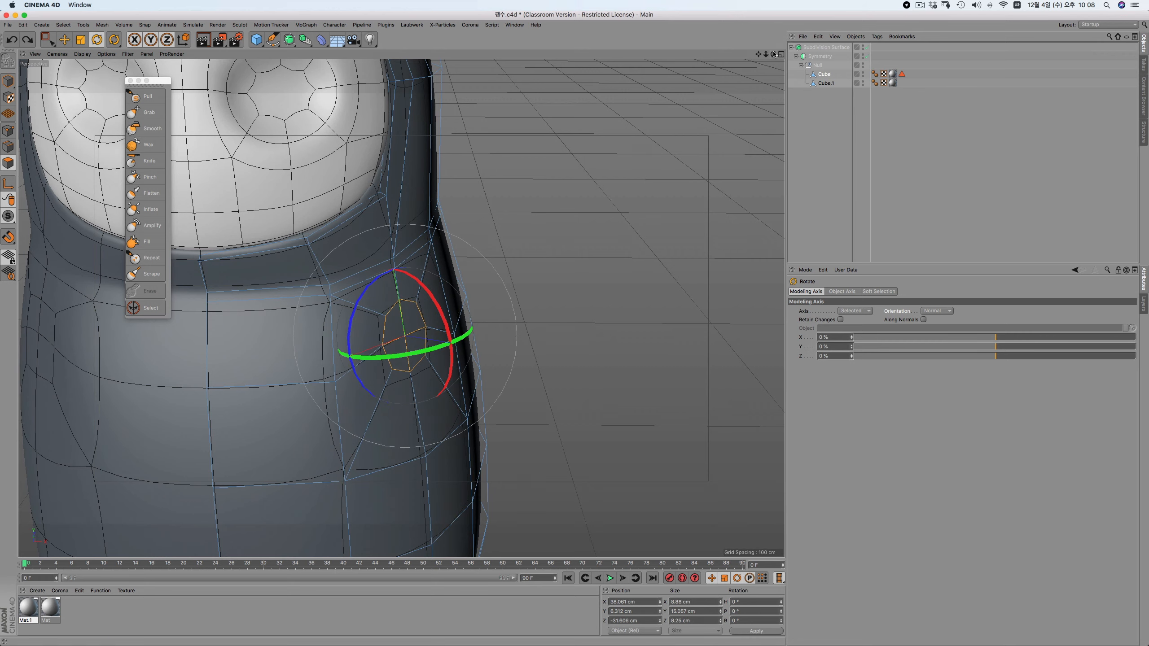
drag(773, 54, 902, 229)
click(942, 311)
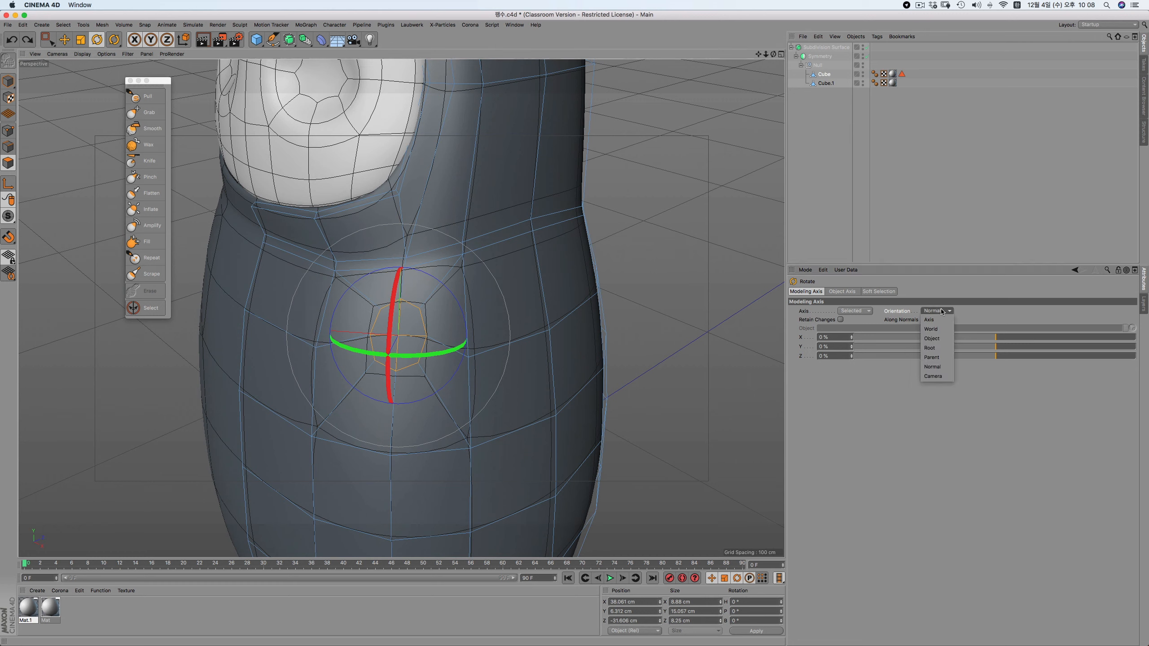
click(932, 376)
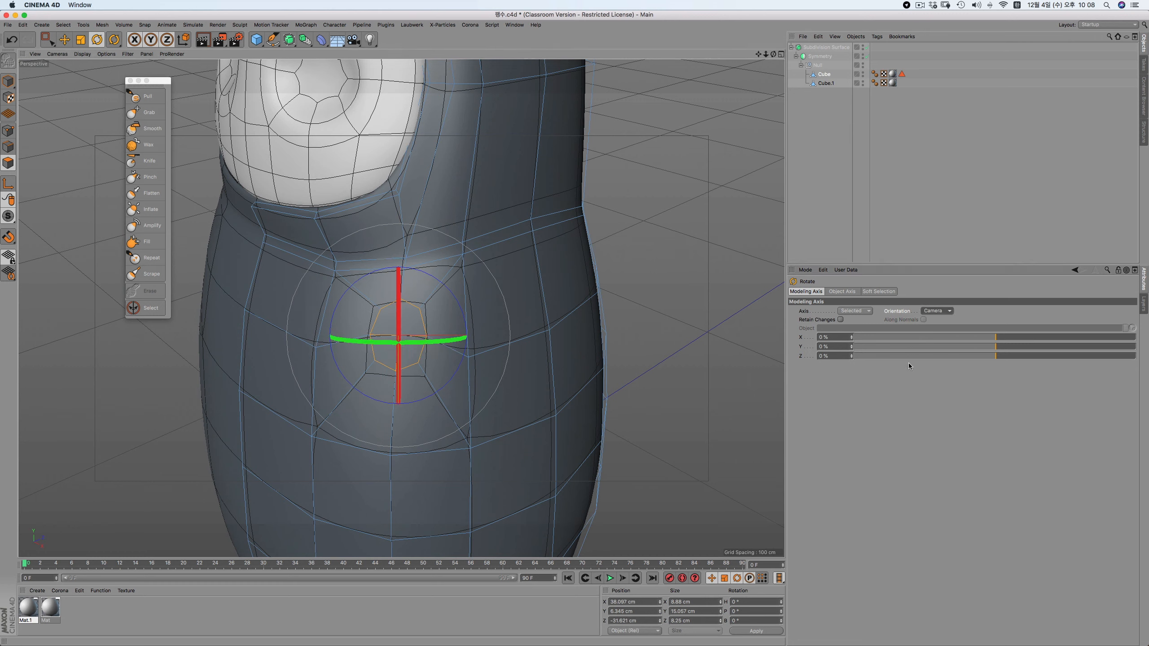
alt+drag(407, 317, 401, 308)
mouse_move(772, 54)
mouse_down()
mouse_move(772, 67)
mouse_move(771, 56)
mouse_move(719, 54)
mouse_move(782, 57)
mouse_move(755, 56)
mouse_move(772, 46)
mouse_up()
drag(400, 303, 264, 304)
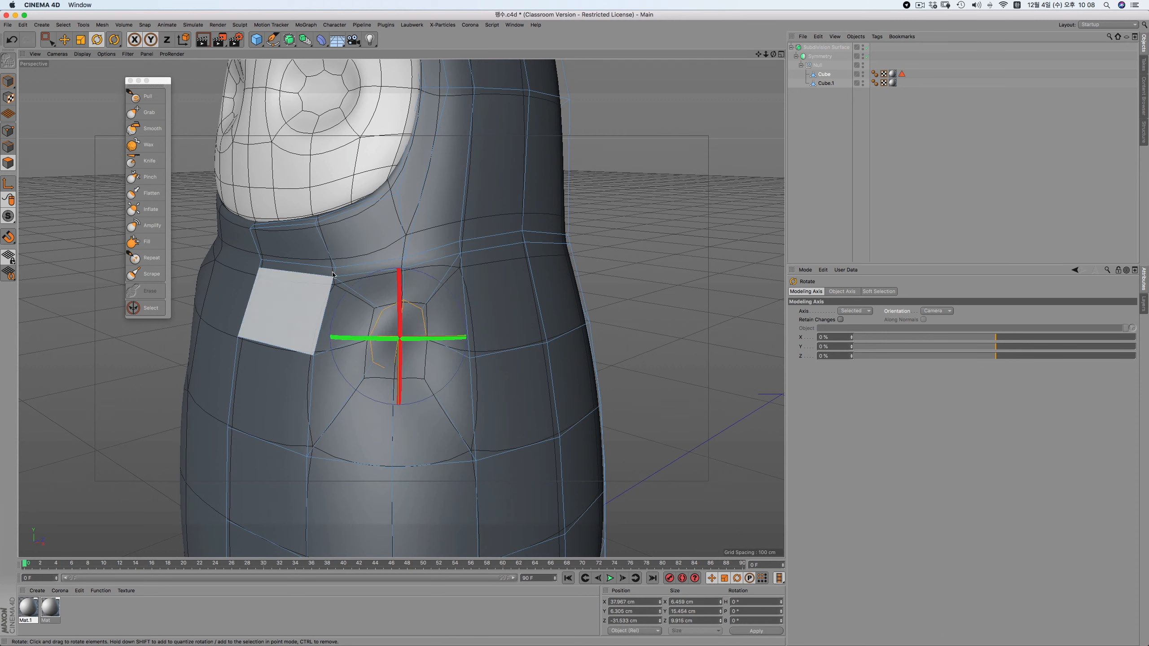
click(170, 41)
drag(448, 385, 486, 345)
key(super+z)
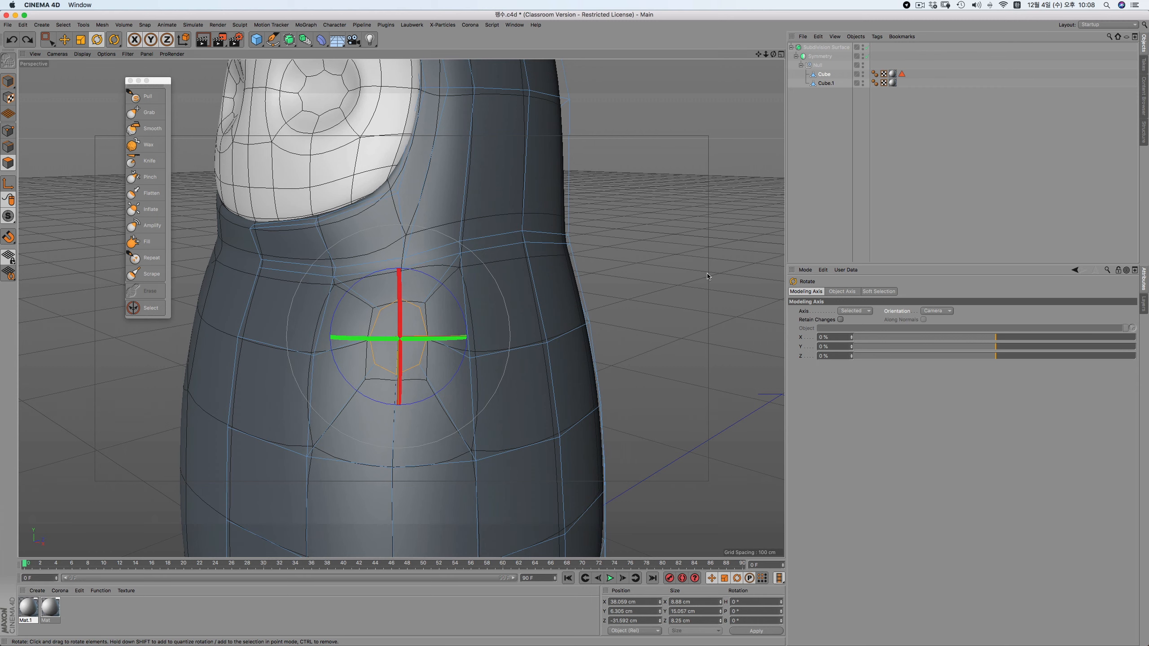
Set the modeling axis orientation to Object and return to the Move tool
click(935, 312)
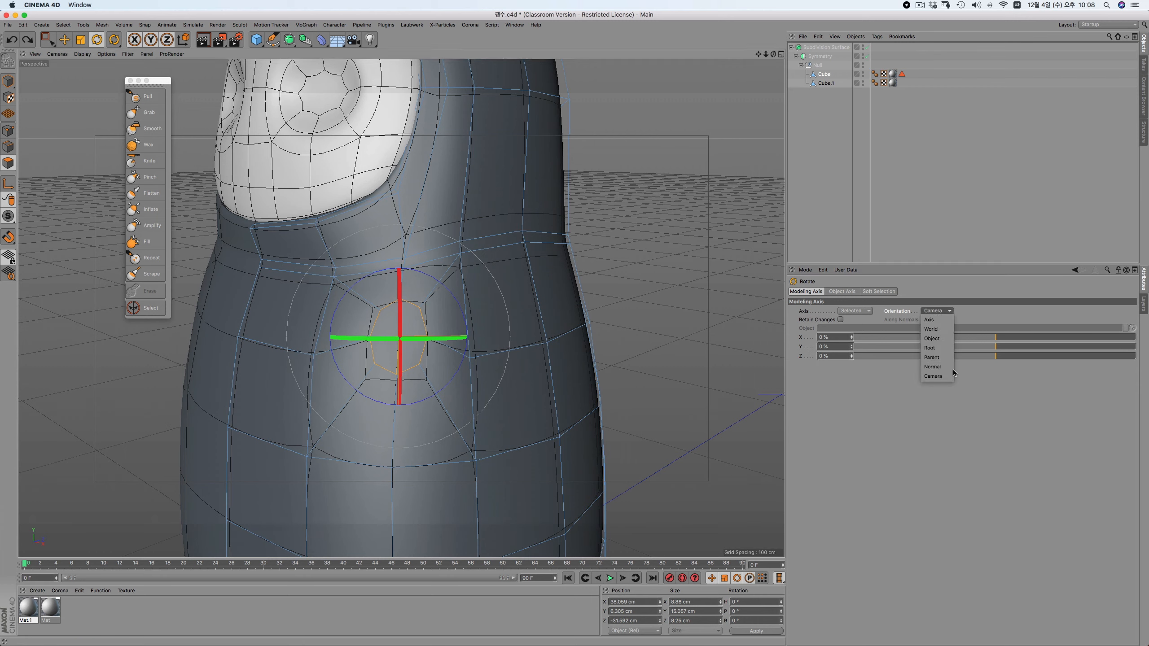
click(949, 337)
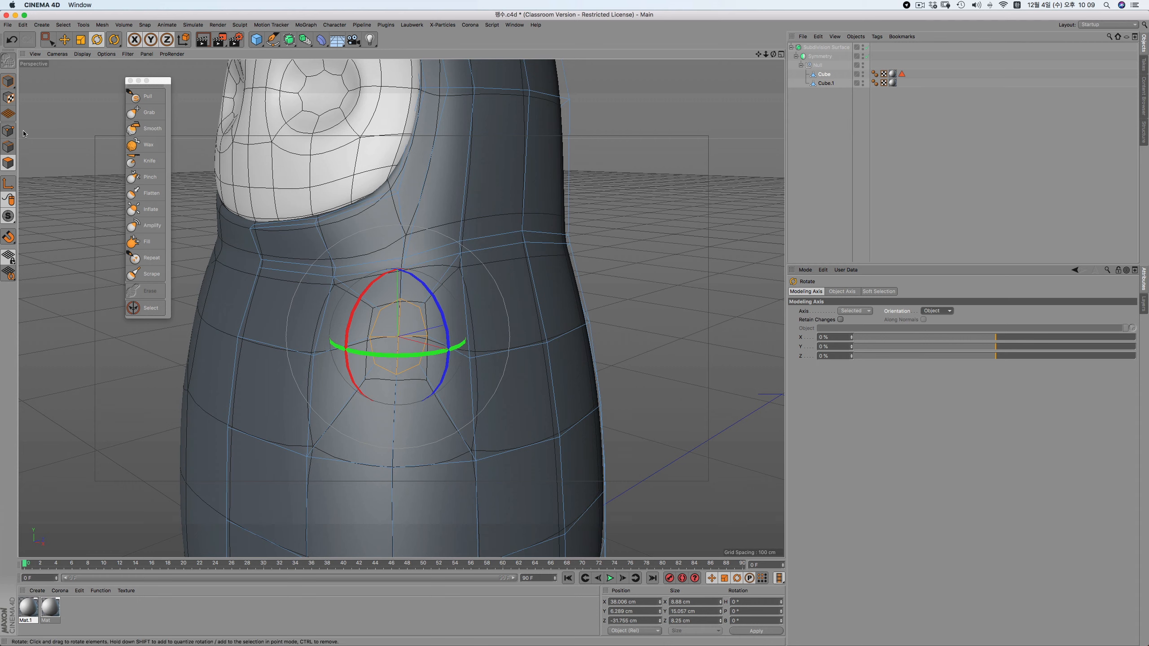
key(e)
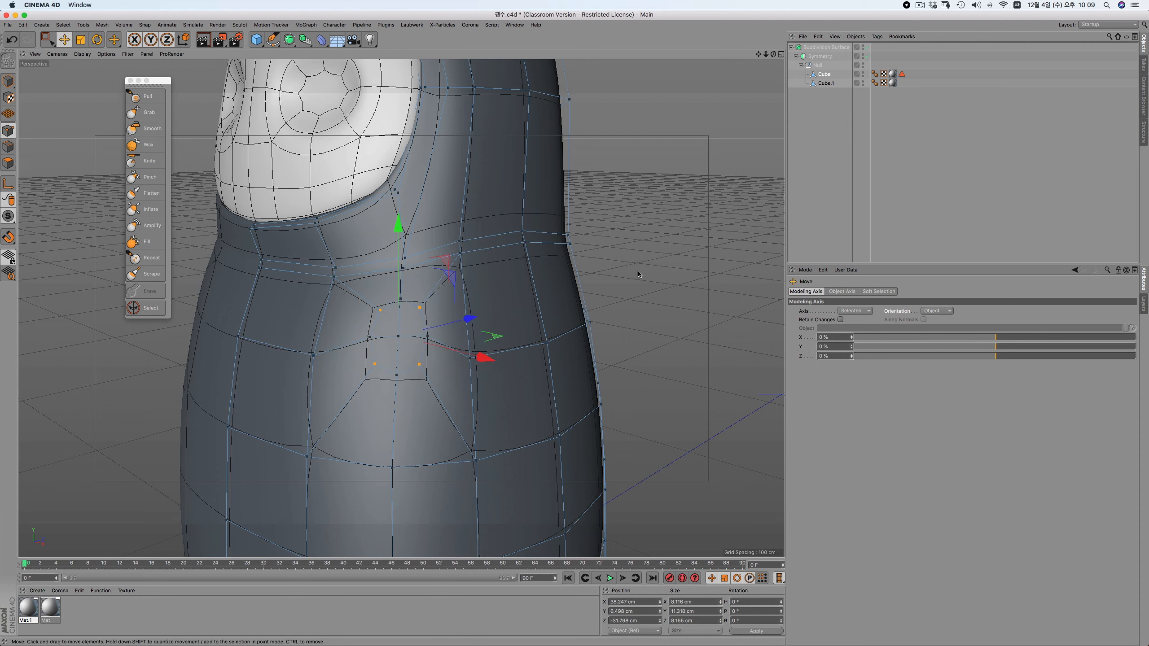
Switch to edge mode and select the horizontal edge just behind the side patch
click(100, 263)
click(8, 146)
click(290, 343)
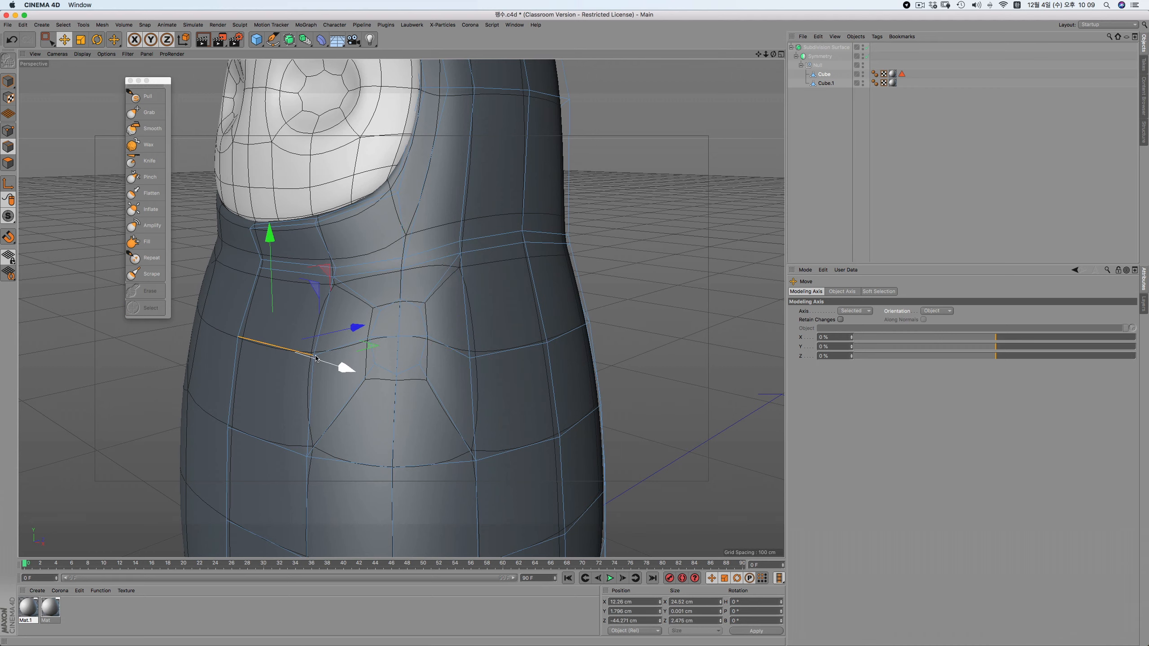
click(508, 350)
drag(765, 53, 614, 205)
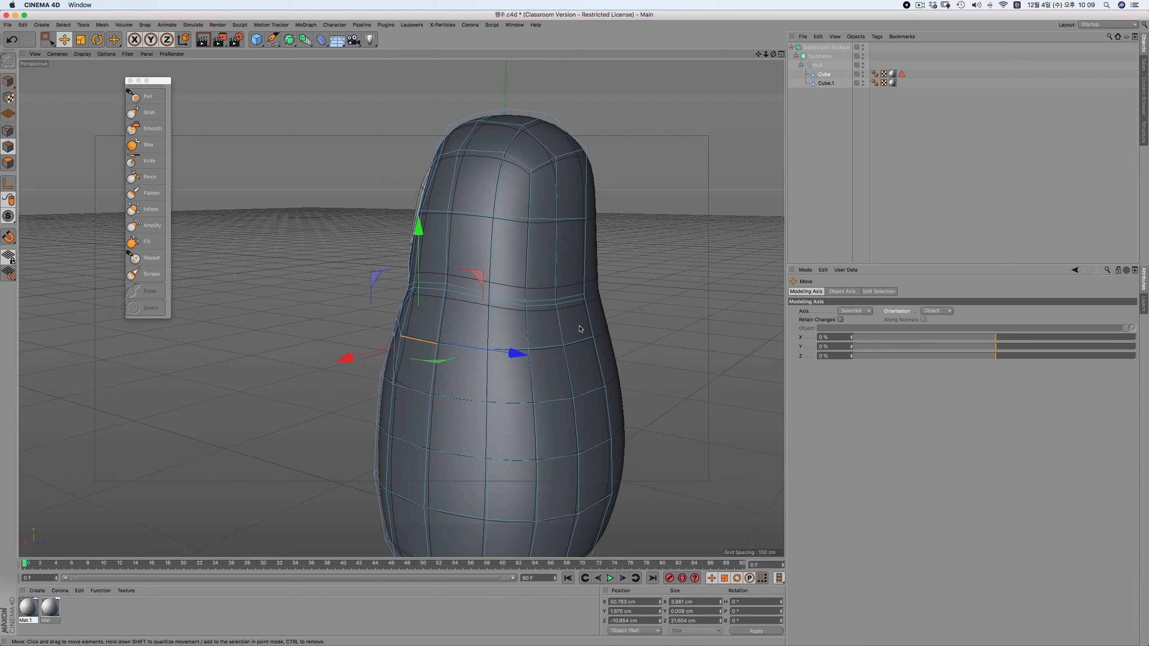
shift+click(583, 340)
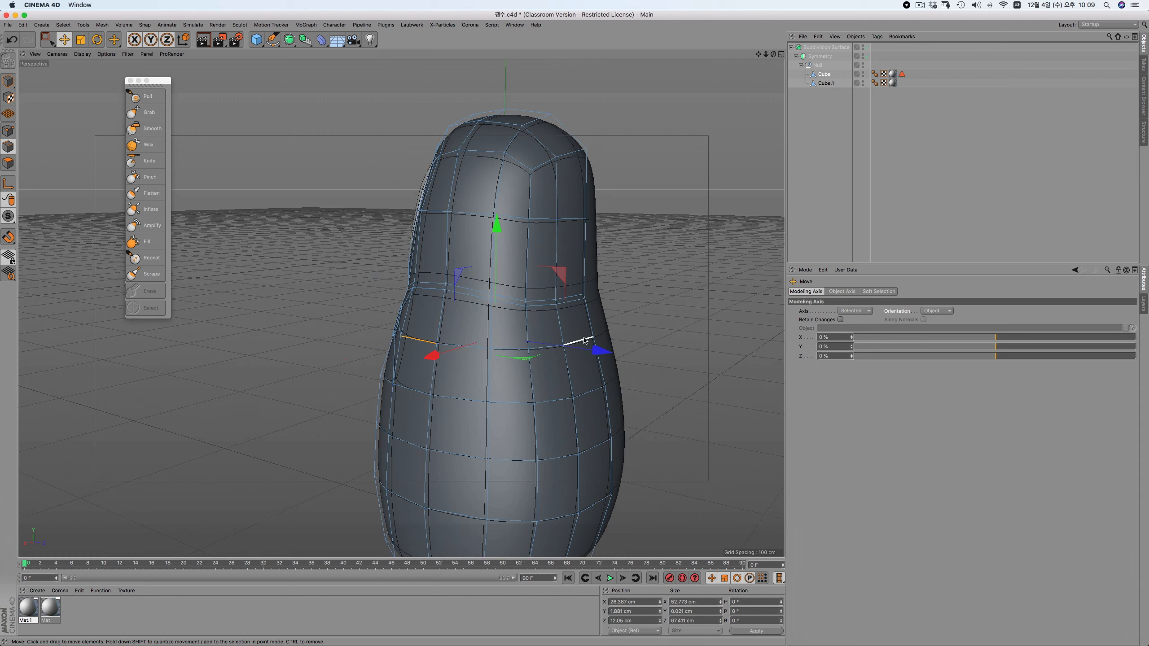
key(super+z)
key(super+z)
click(424, 343)
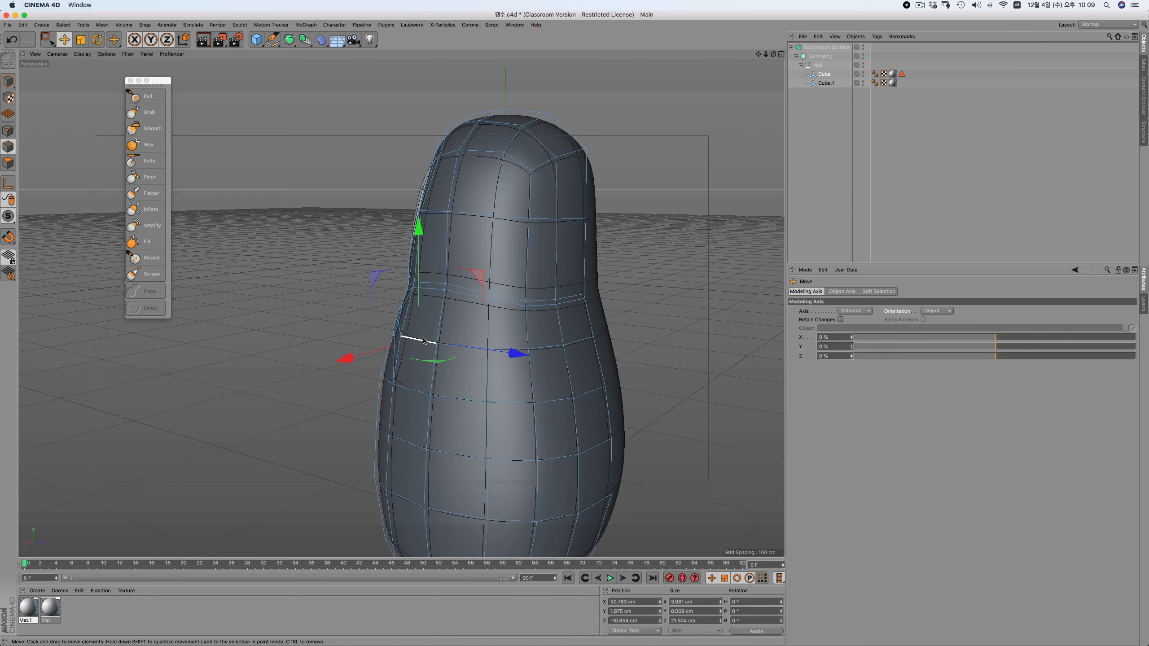
shift+click(589, 341)
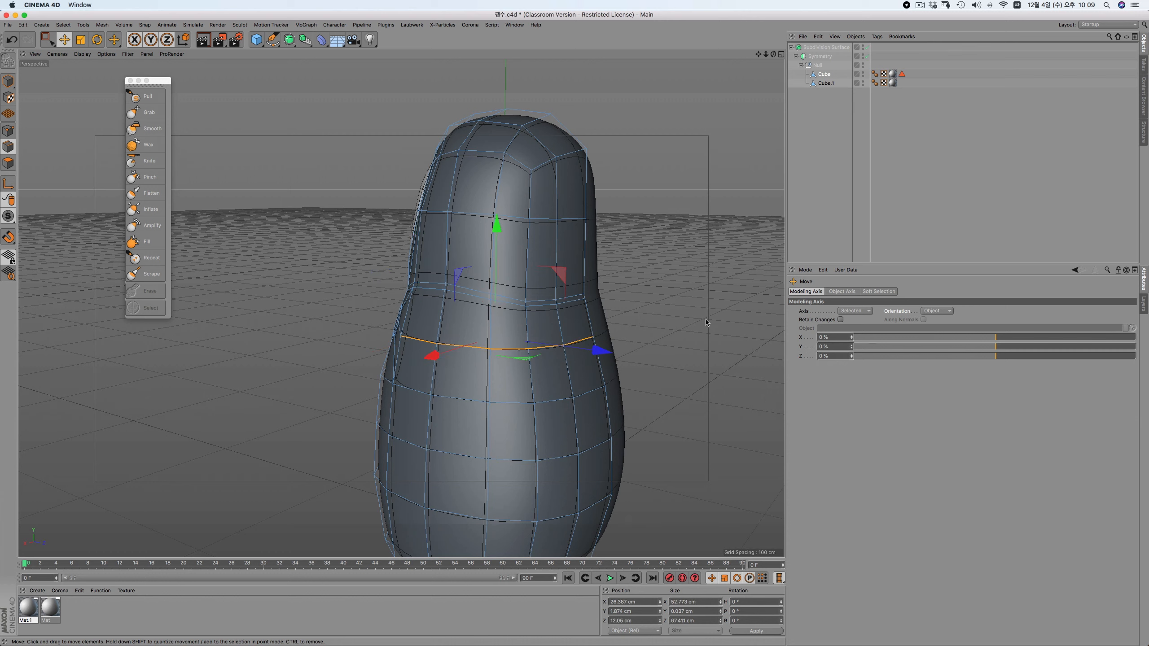
key(super+z)
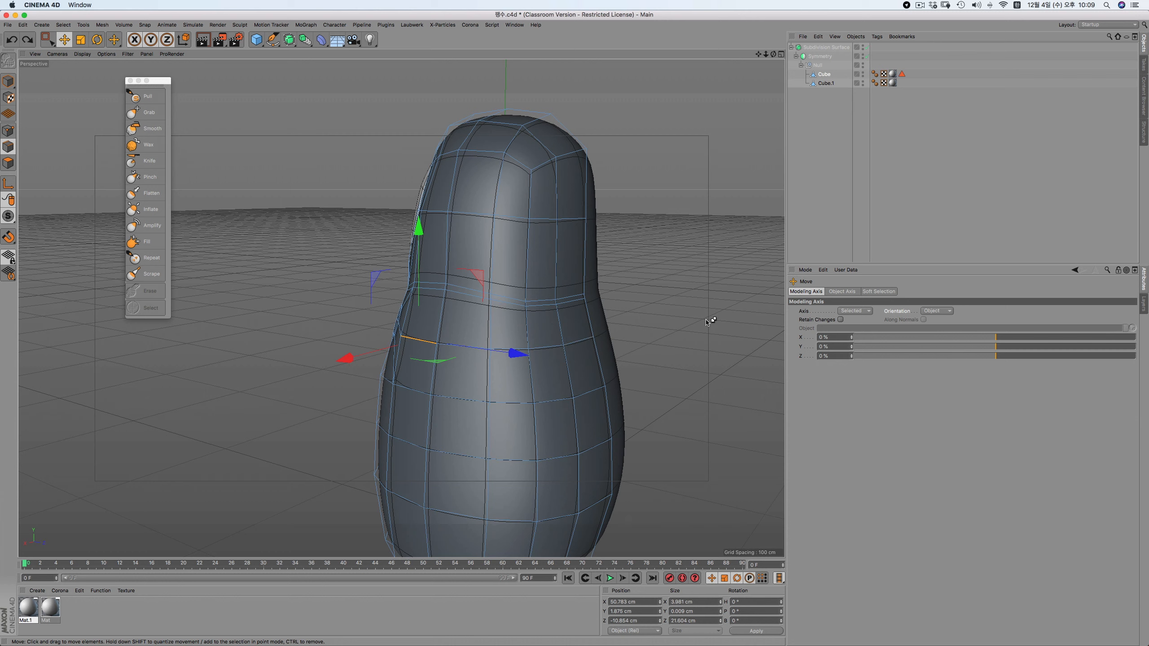
shift+click(588, 343)
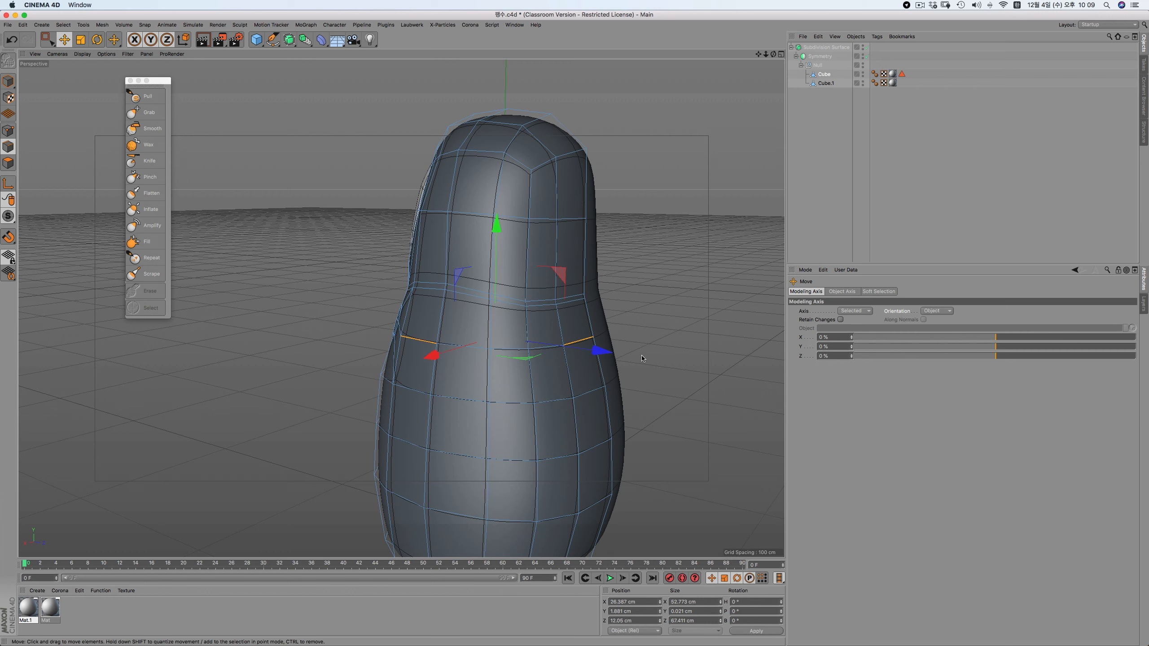
key(super+z)
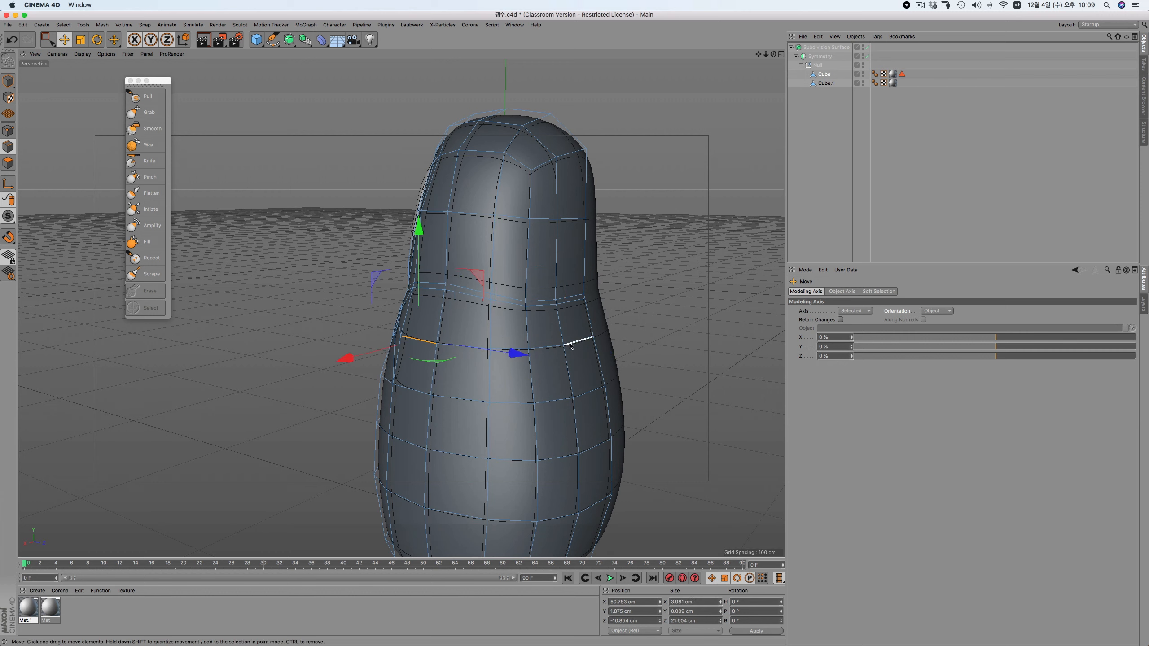
Extend the selection to the whole horizontal edge row around the back and shift it slightly upward with Edge Slide
shift+double_click(578, 342)
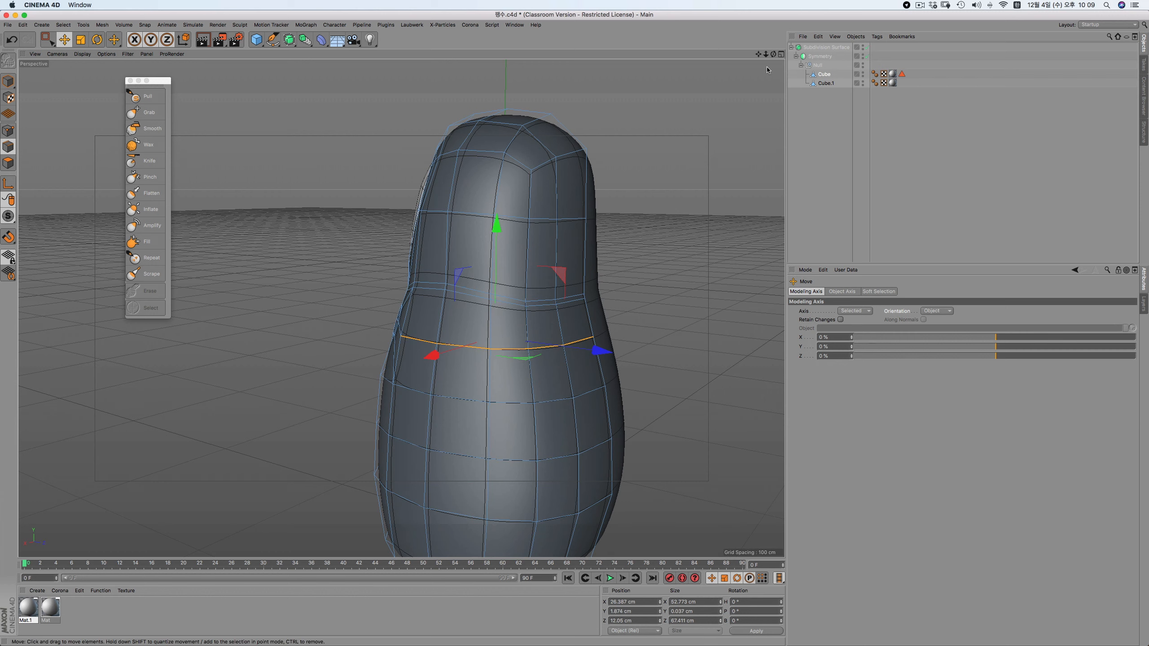
mouse_move(773, 54)
mouse_down()
mouse_move(837, 56)
mouse_move(832, 68)
mouse_move(751, 84)
mouse_move(791, 61)
mouse_move(770, 77)
mouse_move(773, 57)
mouse_up()
click(674, 152)
key(super+z)
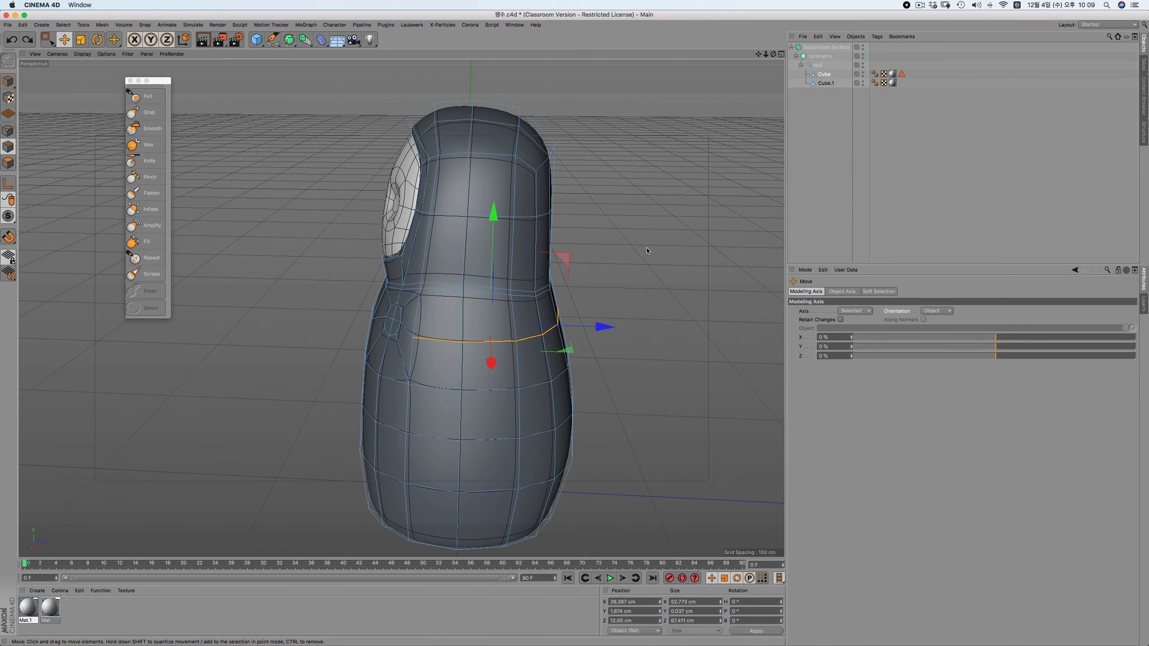
right_click(645, 249)
click(687, 410)
drag(687, 408, 686, 398)
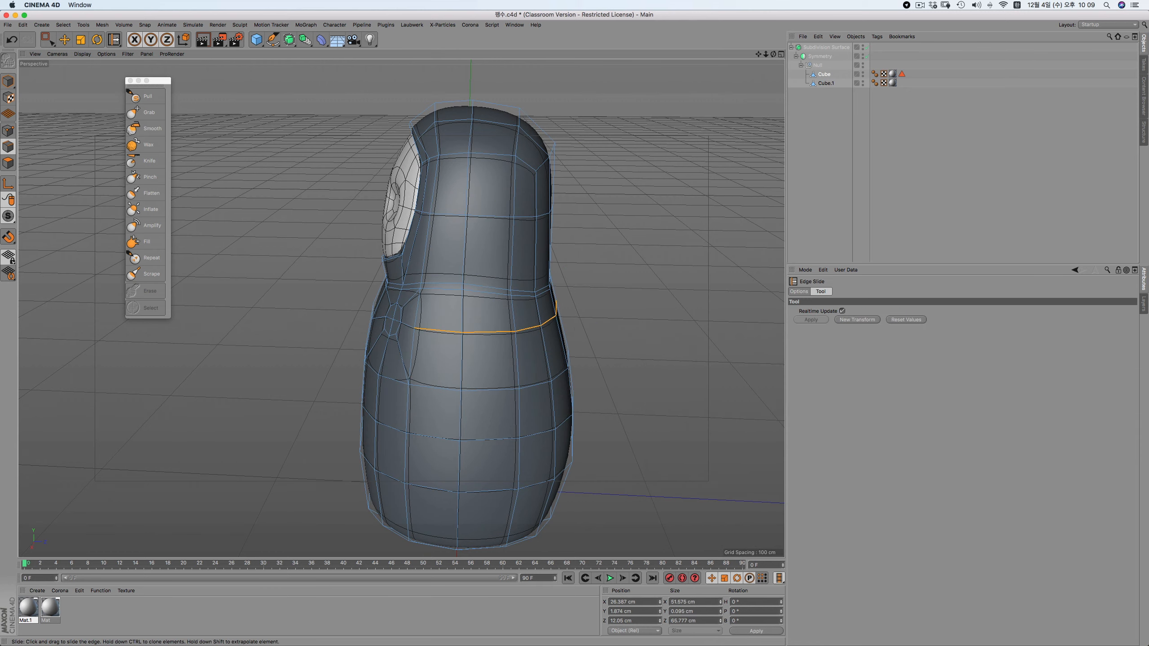
Return to polygon mode with the four polygons of the rounded side patch selected
alt+drag(304, 312, 377, 329)
click(337, 321)
click(8, 163)
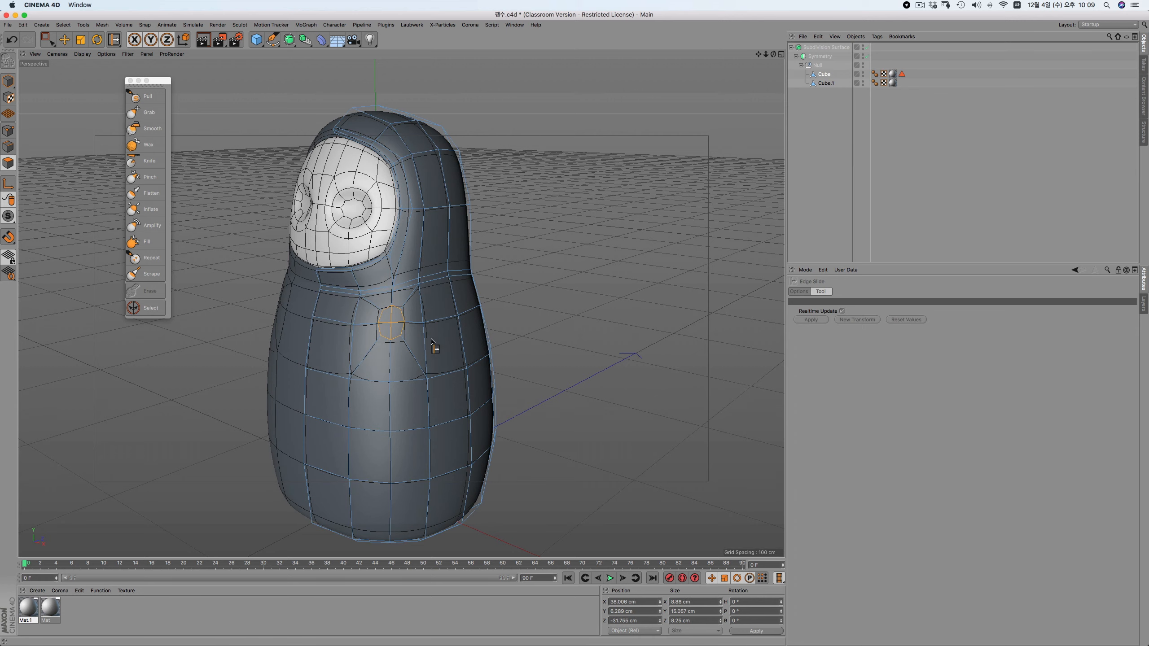
Enlarge the four polygons of the rounded side patch with Normal Scale and switch to point mode
scroll(389, 321, up, 5)
right_click(539, 225)
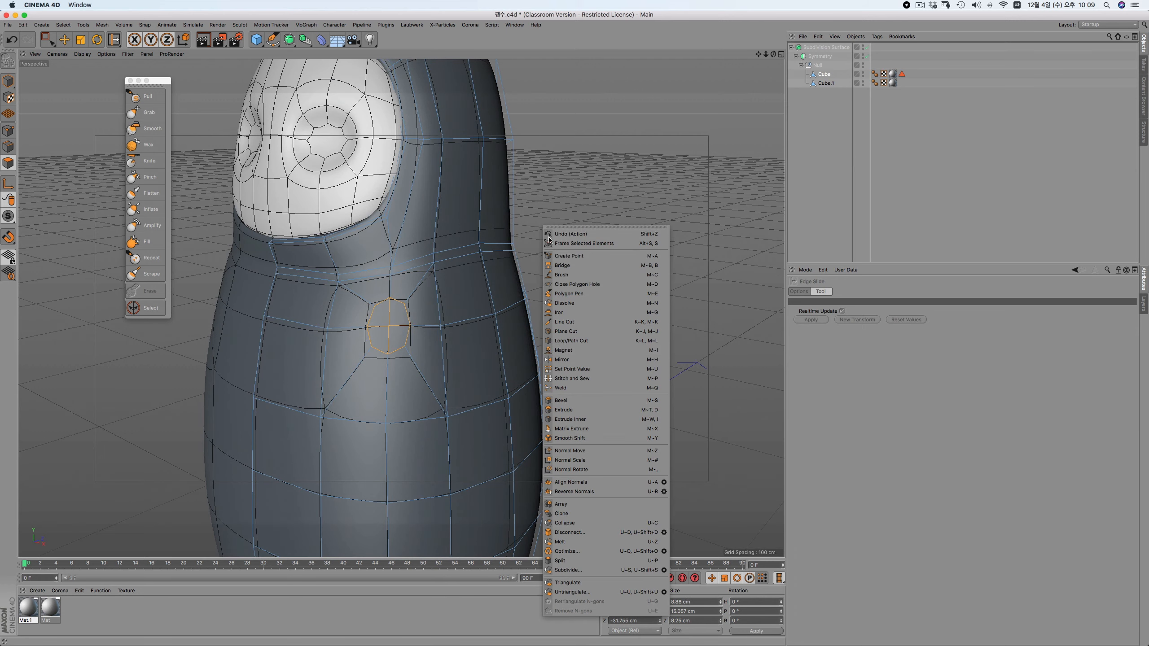
click(596, 433)
drag(579, 335, 615, 335)
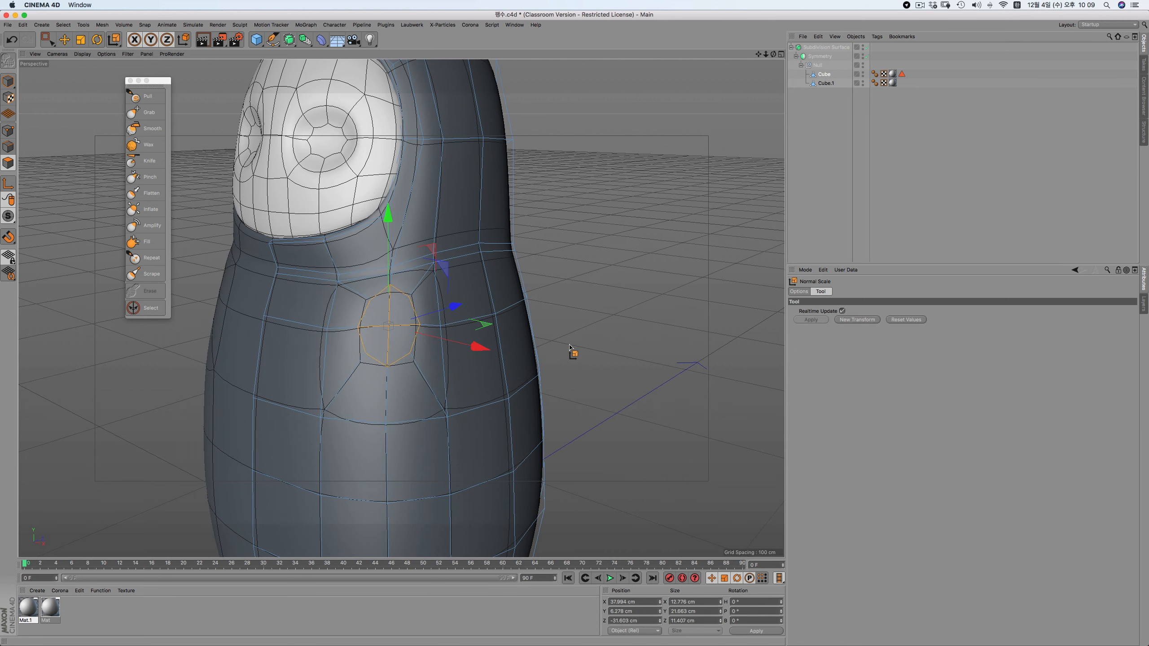
key(Return)
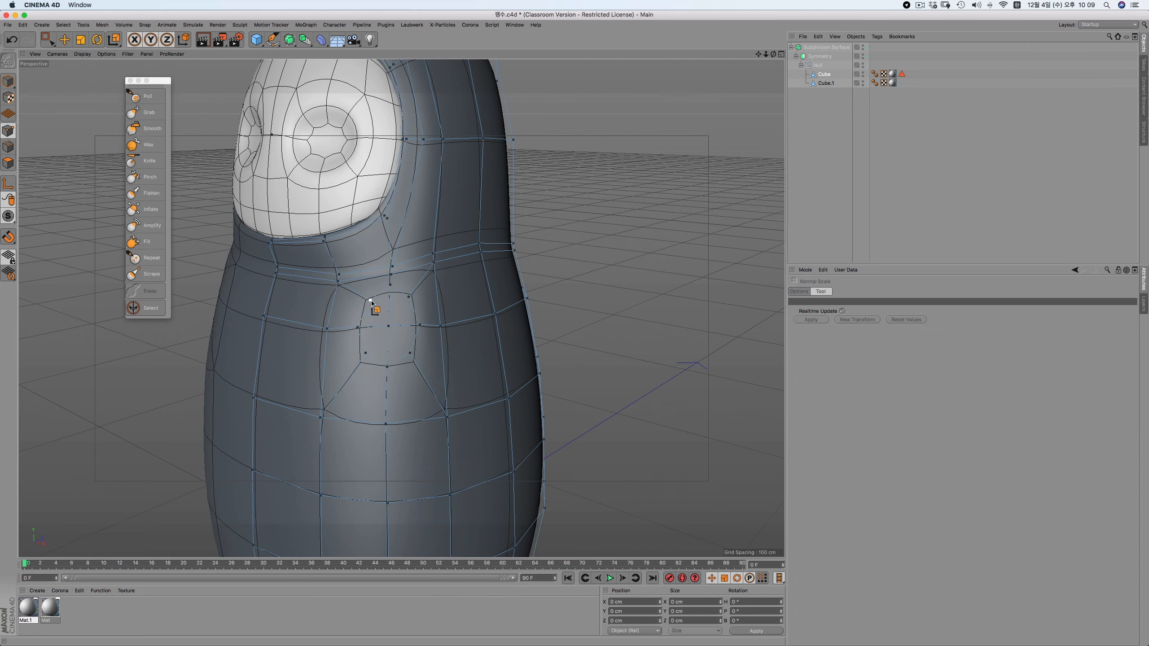
Slide the outline points of the side patch along their edges with the Slide tool to even out its rounded shape
click(371, 302)
right_click(572, 245)
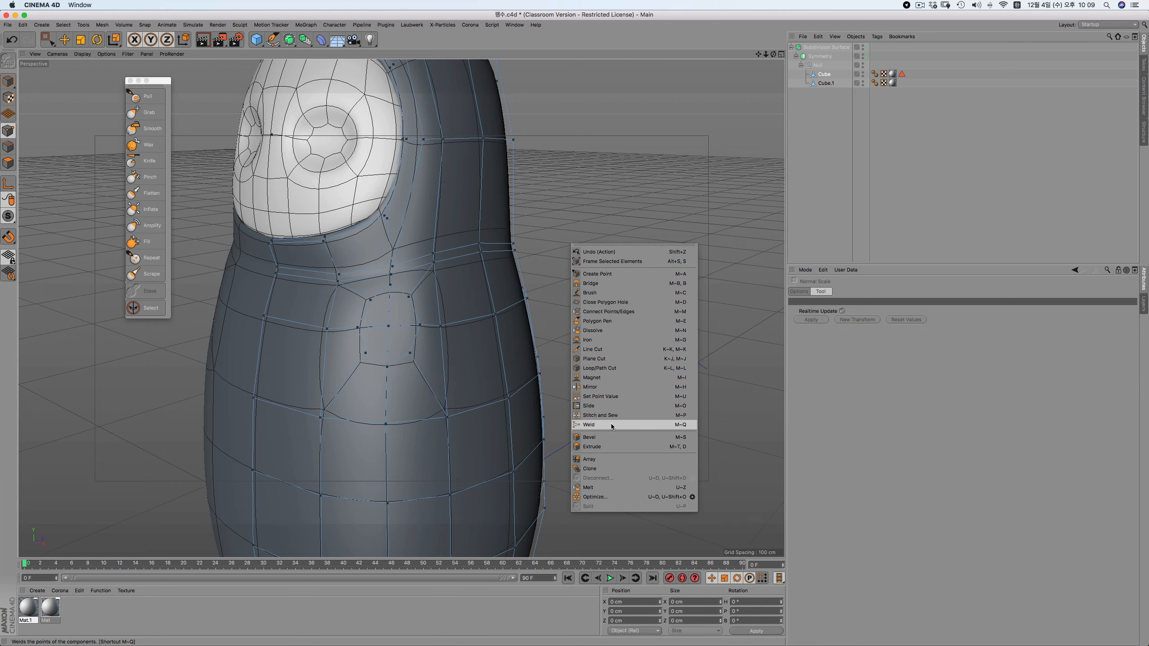
click(609, 406)
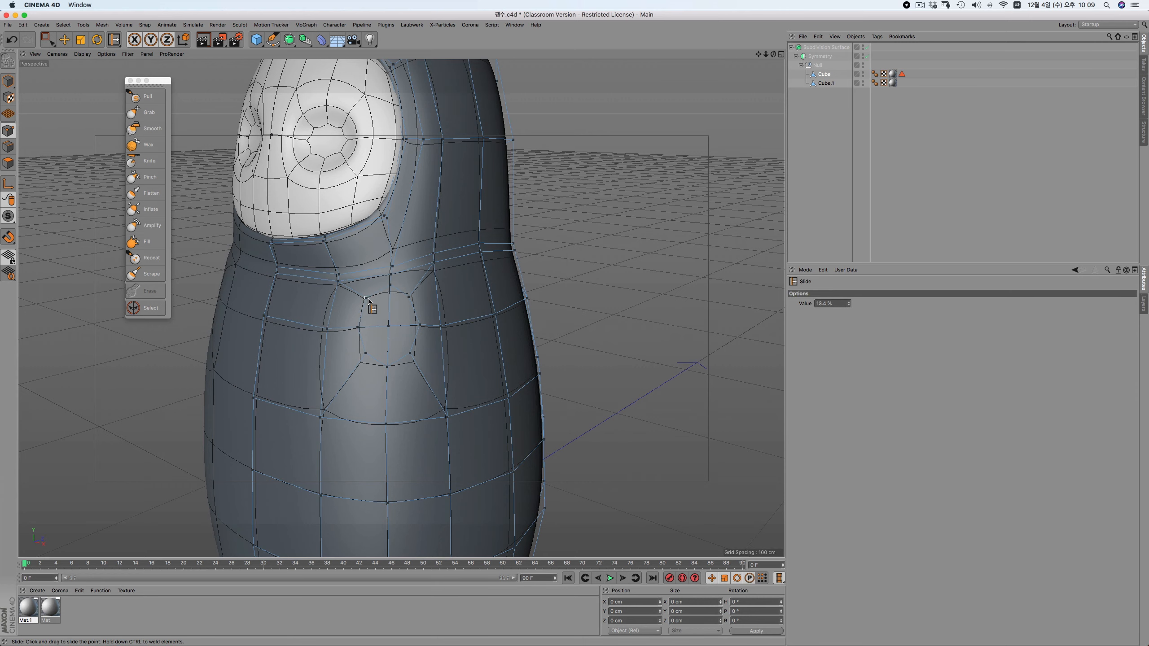
scroll(407, 303, up, 3)
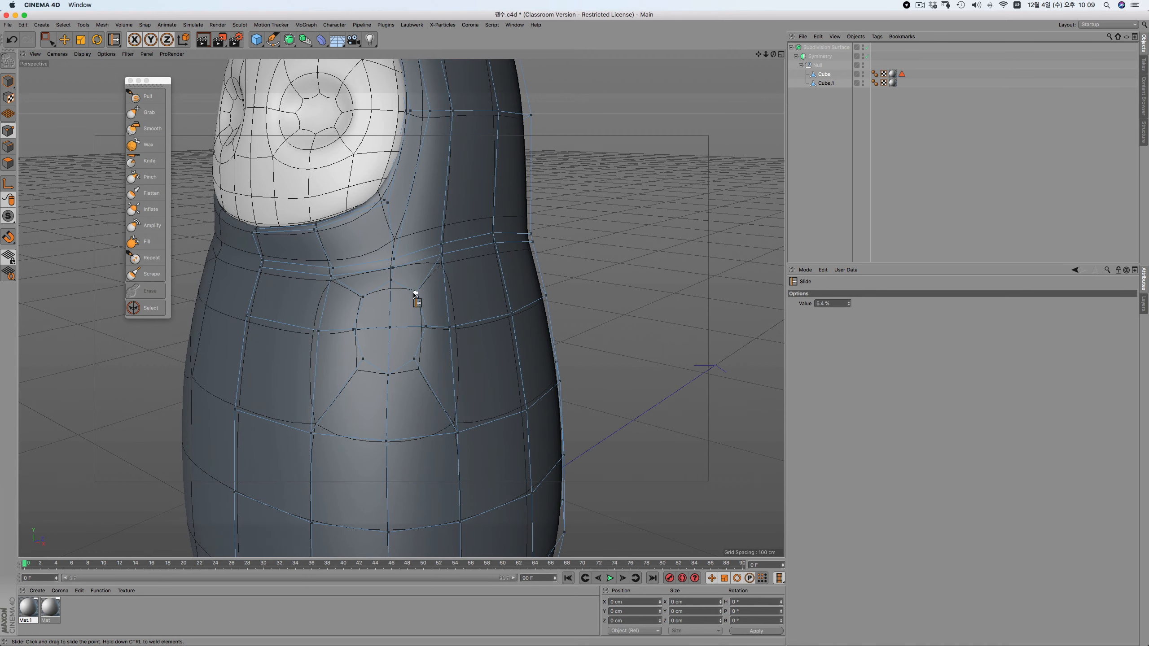
drag(411, 359, 389, 379)
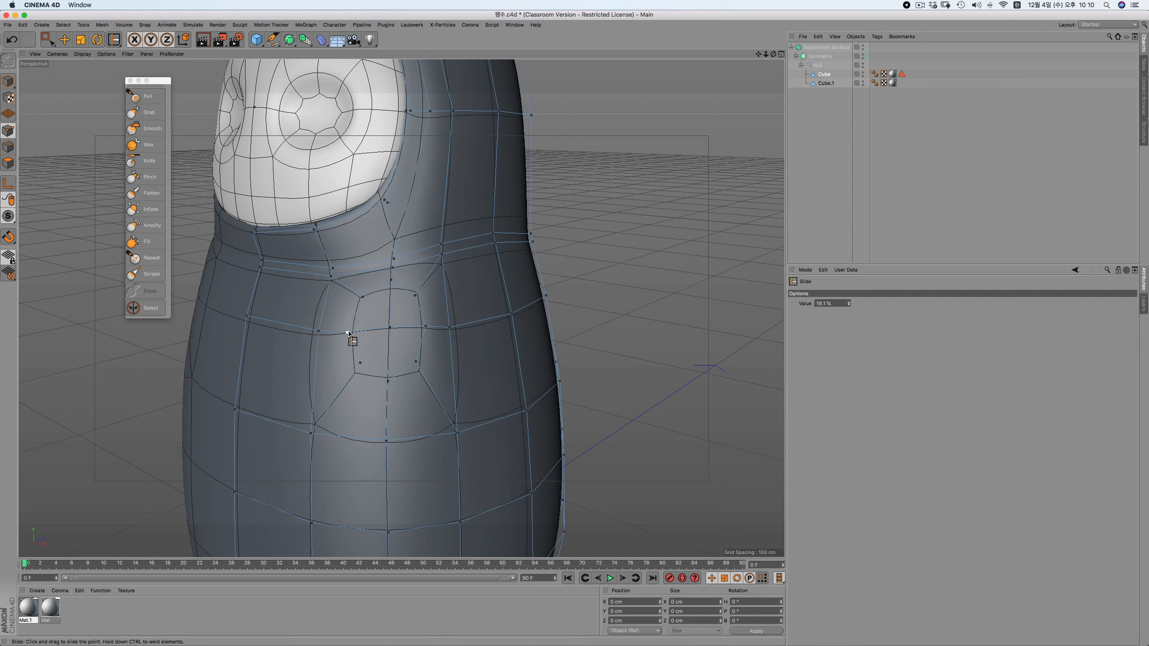
drag(430, 332, 392, 329)
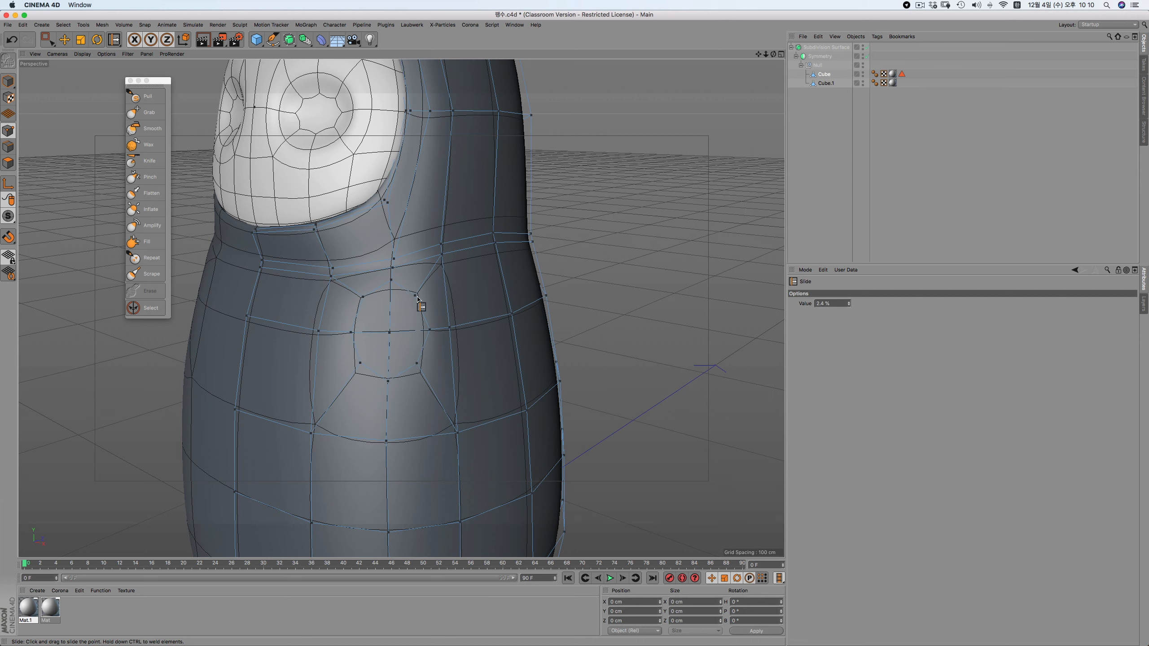
Check the patch outline in polygon mode, return to point mode and slide its lower and side points outward into a rounder outline
click(8, 163)
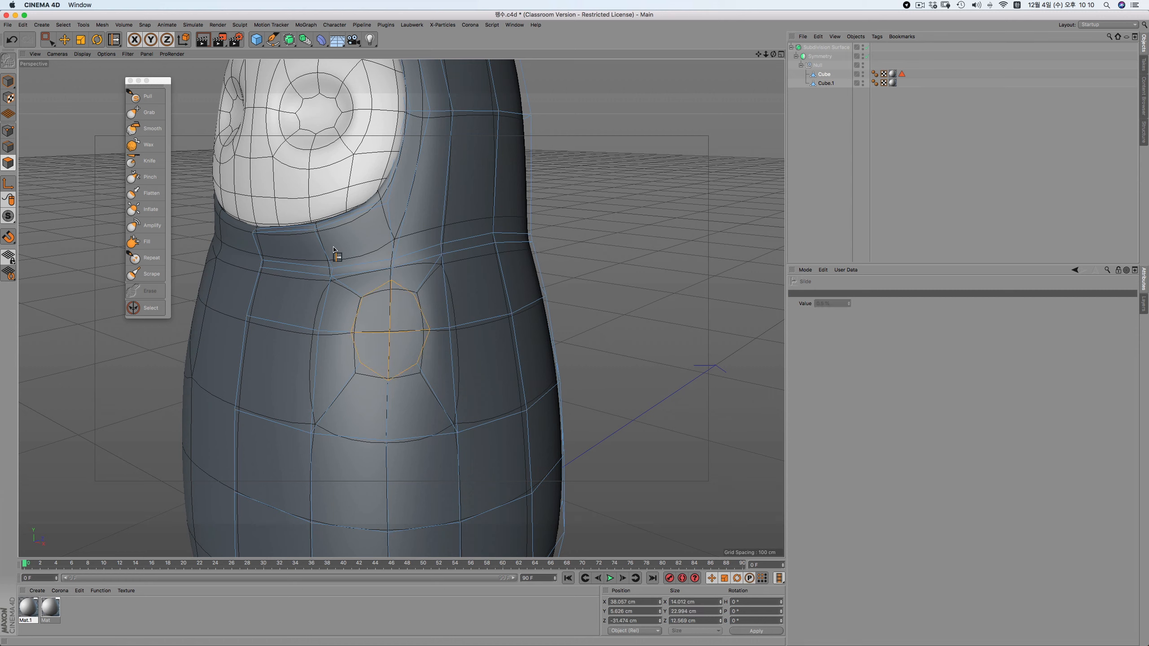
click(8, 130)
scroll(299, 272, up, 3)
alt+drag(391, 292, 459, 289)
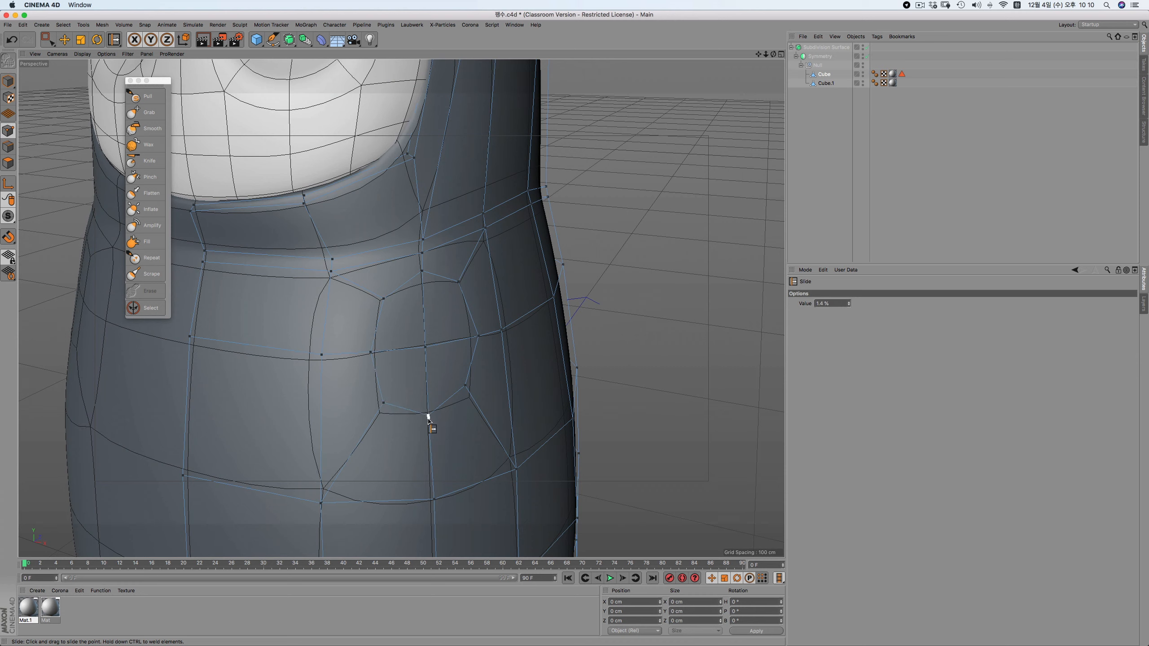
drag(428, 419, 469, 402)
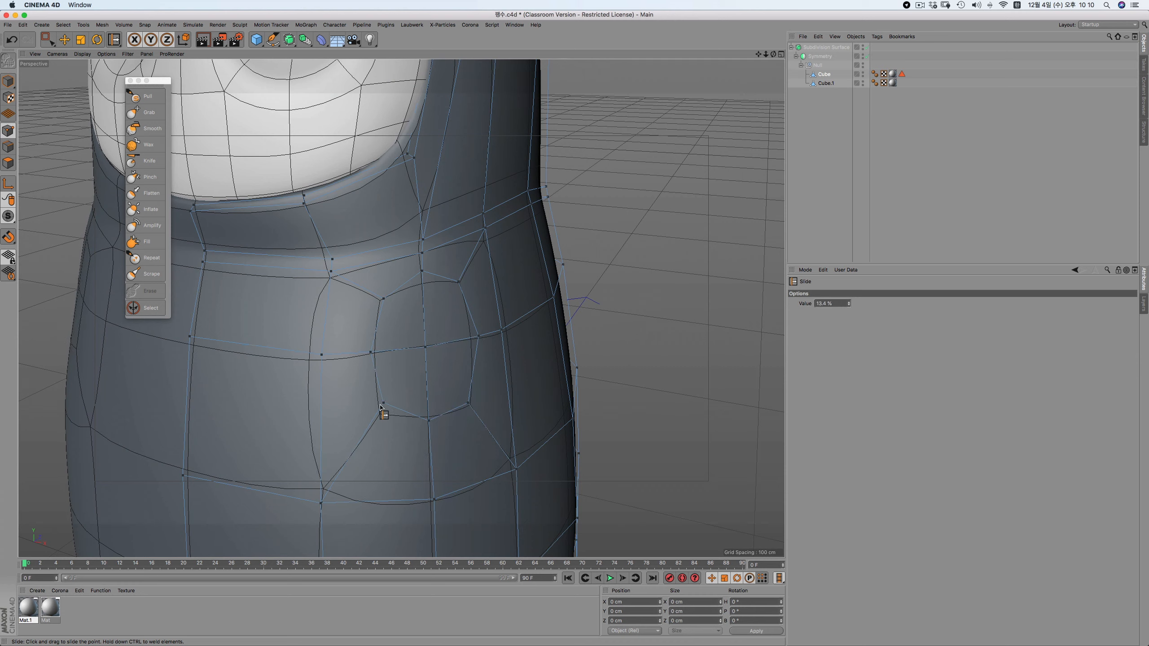
drag(380, 409, 430, 424)
drag(374, 363, 321, 361)
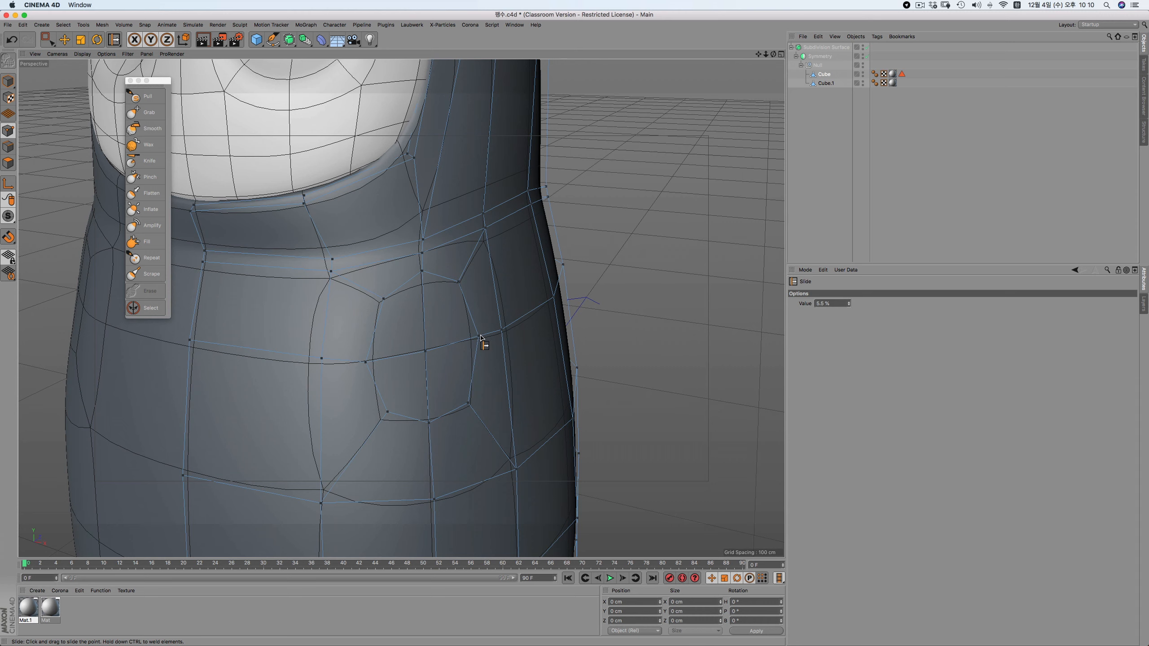
drag(480, 337, 482, 337)
Extrude the four polygons of the side patch outward from the body to form the arm
click(8, 162)
right_click(477, 215)
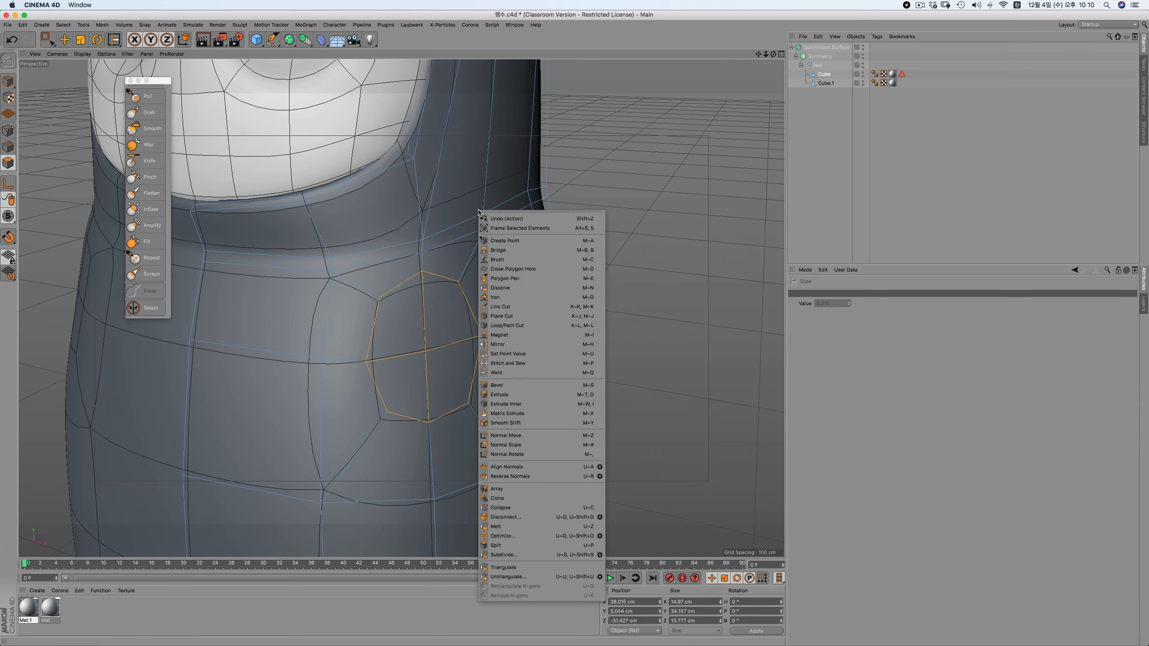
click(511, 393)
drag(520, 392, 683, 392)
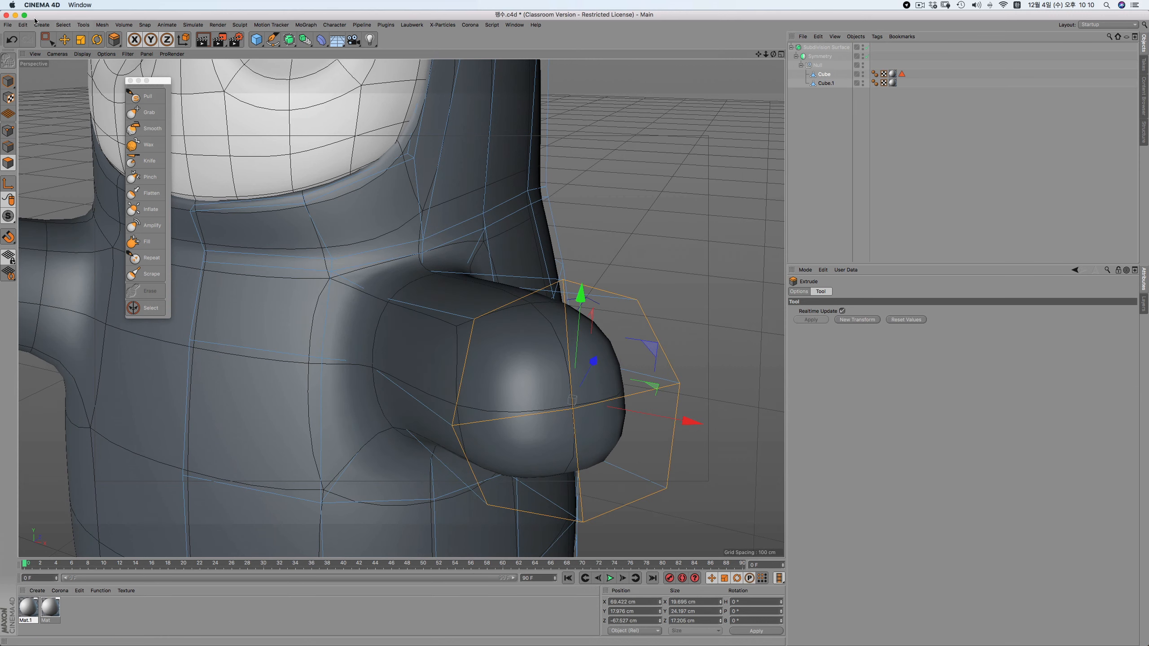
Scale down the arm's end polygons and reshape them into a narrow upright oval with the modeling axis orientation set to Normal
click(82, 41)
drag(625, 241, 475, 243)
click(946, 317)
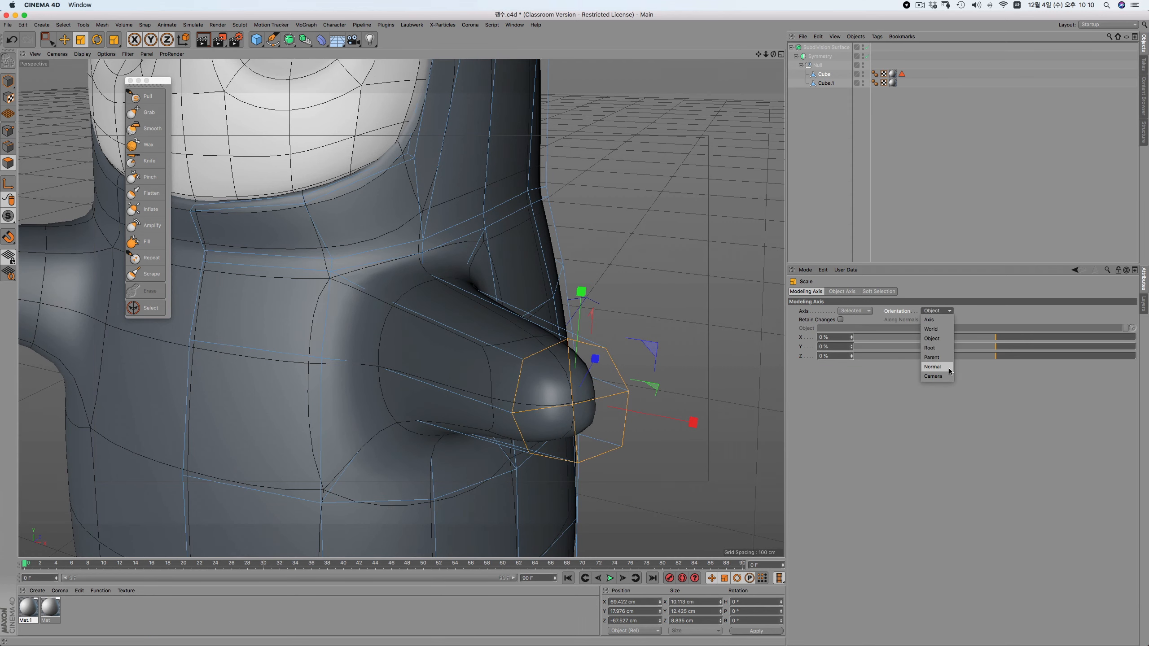
click(935, 367)
drag(466, 416, 503, 416)
Add two loop cuts around the outer part of the arm with Loop/Path Cut and Preserve Curvature off
alt+drag(401, 308, 610, 268)
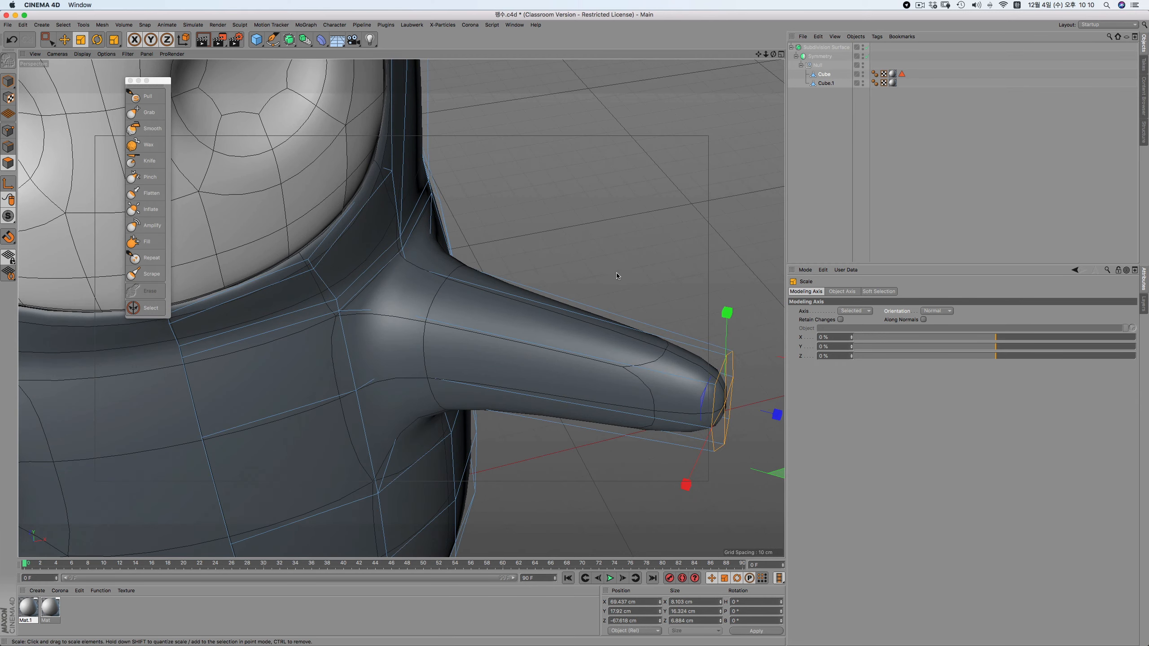
scroll(616, 276, down, 5)
mouse_move(581, 258)
alt+mouse_down()
mouse_move(585, 249)
mouse_move(565, 246)
alt+mouse_up()
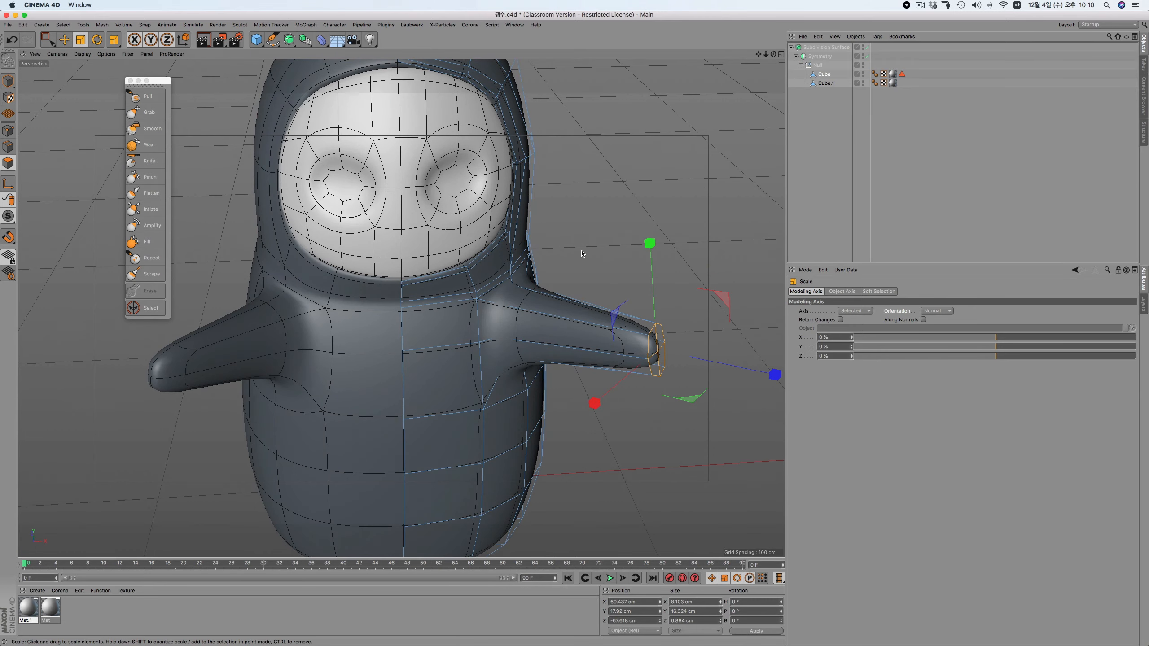
click(582, 254)
right_click(583, 247)
click(637, 361)
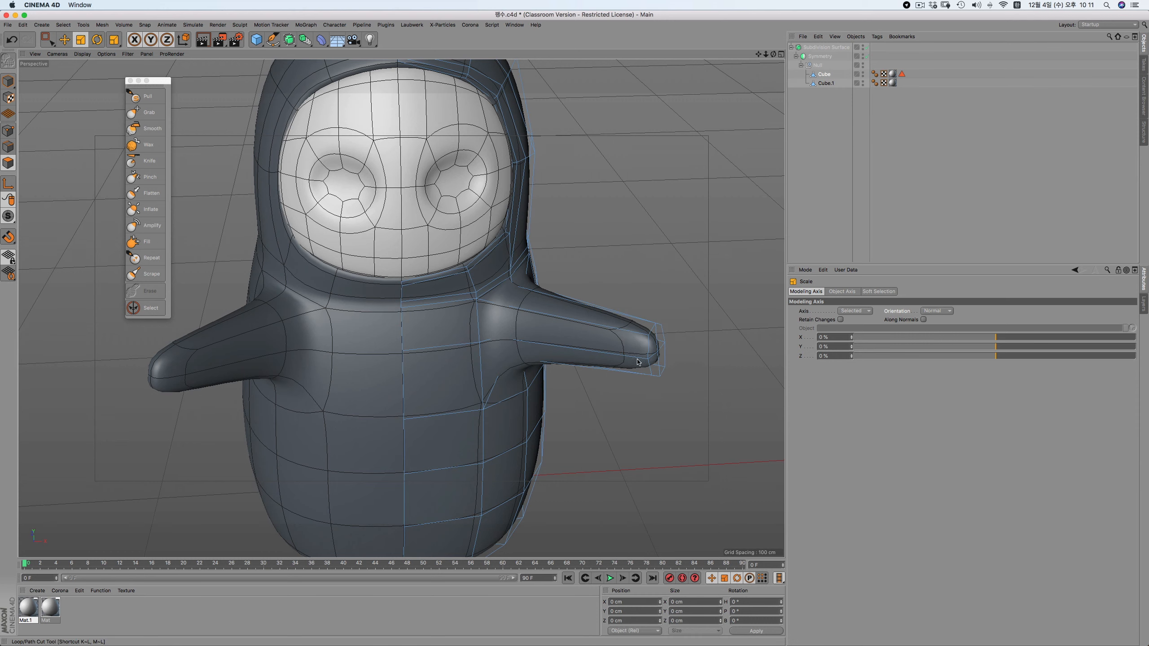
click(601, 349)
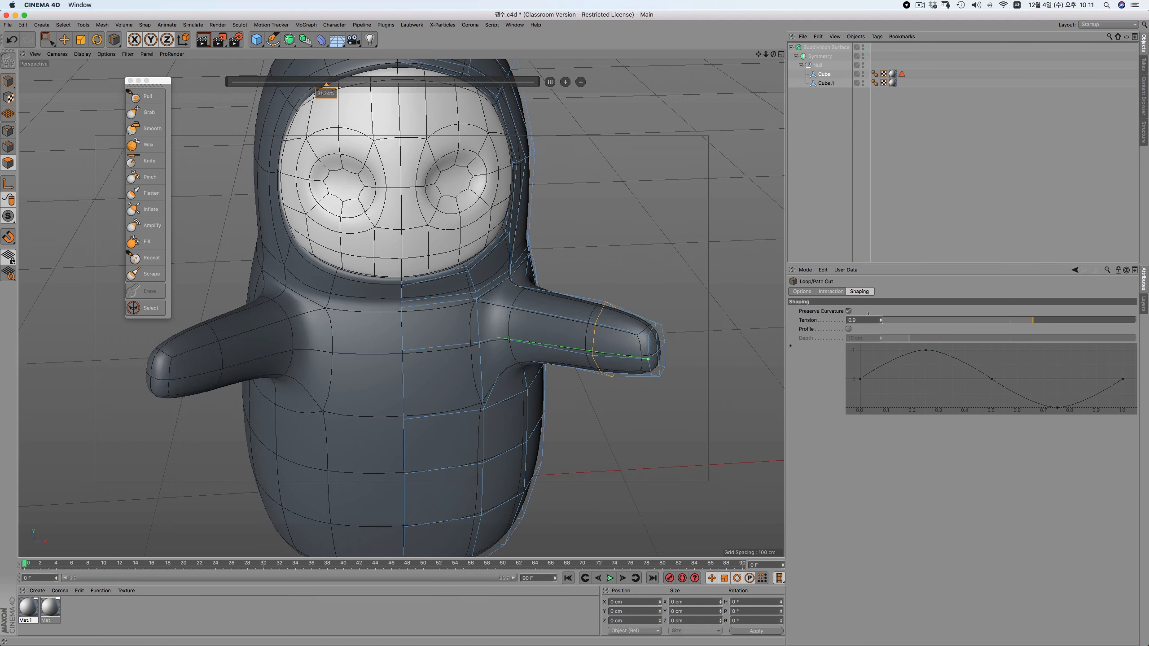
click(848, 311)
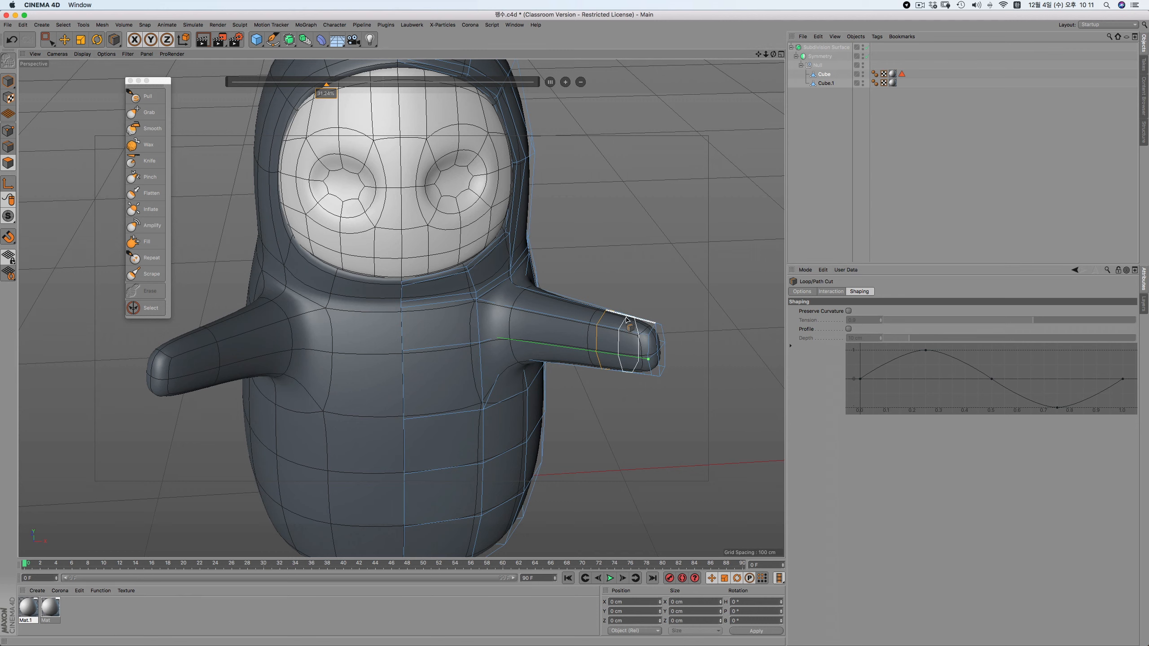
click(622, 330)
click(64, 39)
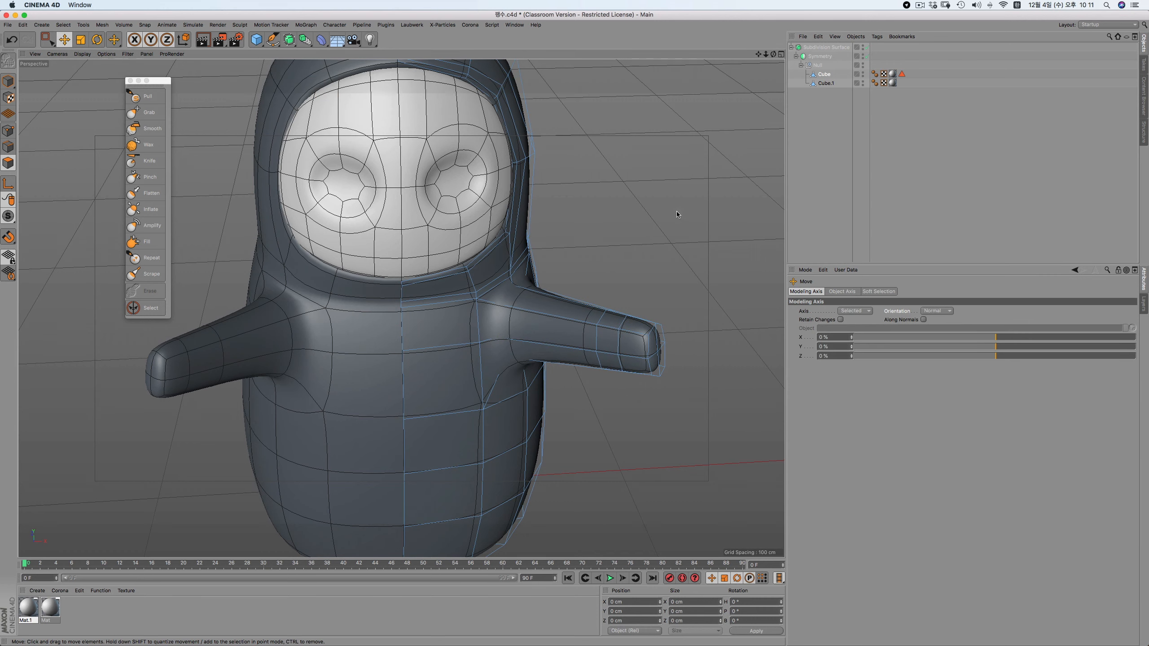
click(611, 345)
shift+click(612, 345)
mouse_move(710, 275)
alt+mouse_down()
mouse_move(626, 280)
mouse_move(701, 283)
alt+mouse_up()
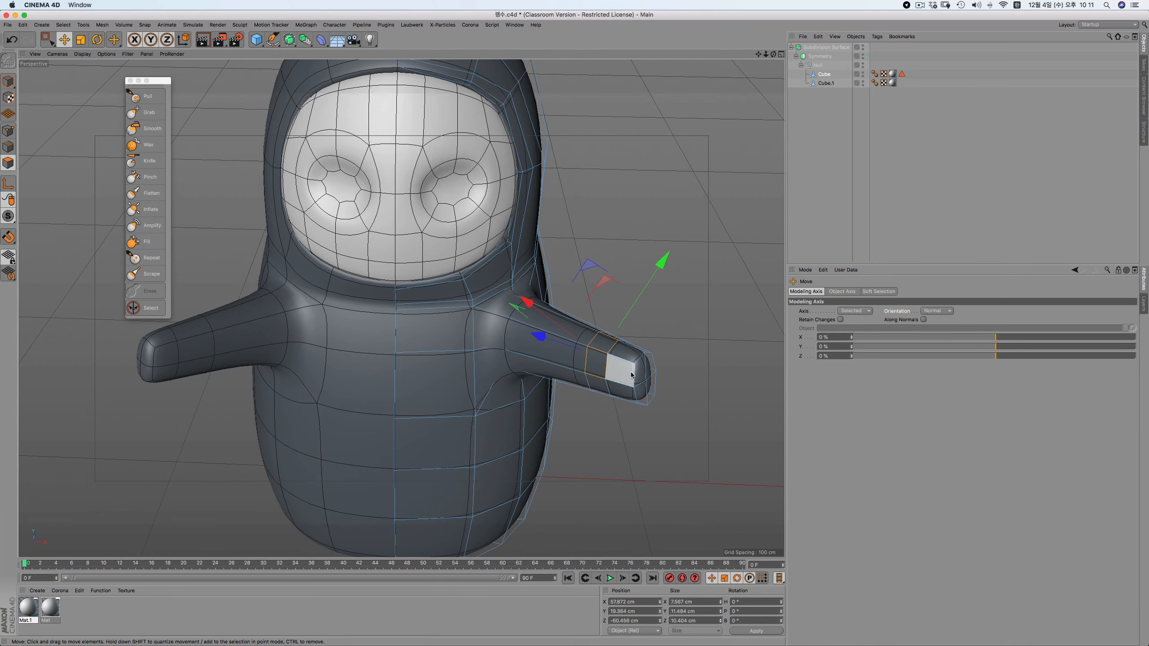
click(632, 374)
click(233, 221)
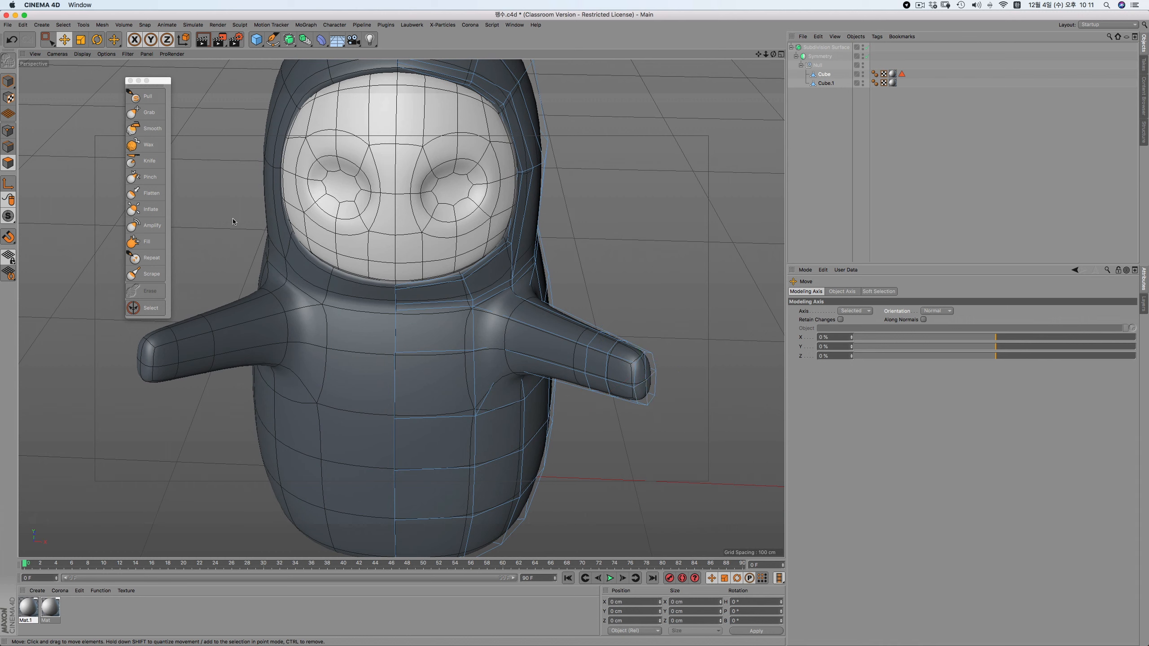
In point mode, move the centre point of the arm's tip and its neighbouring tip points outward to round the end
click(8, 130)
click(646, 380)
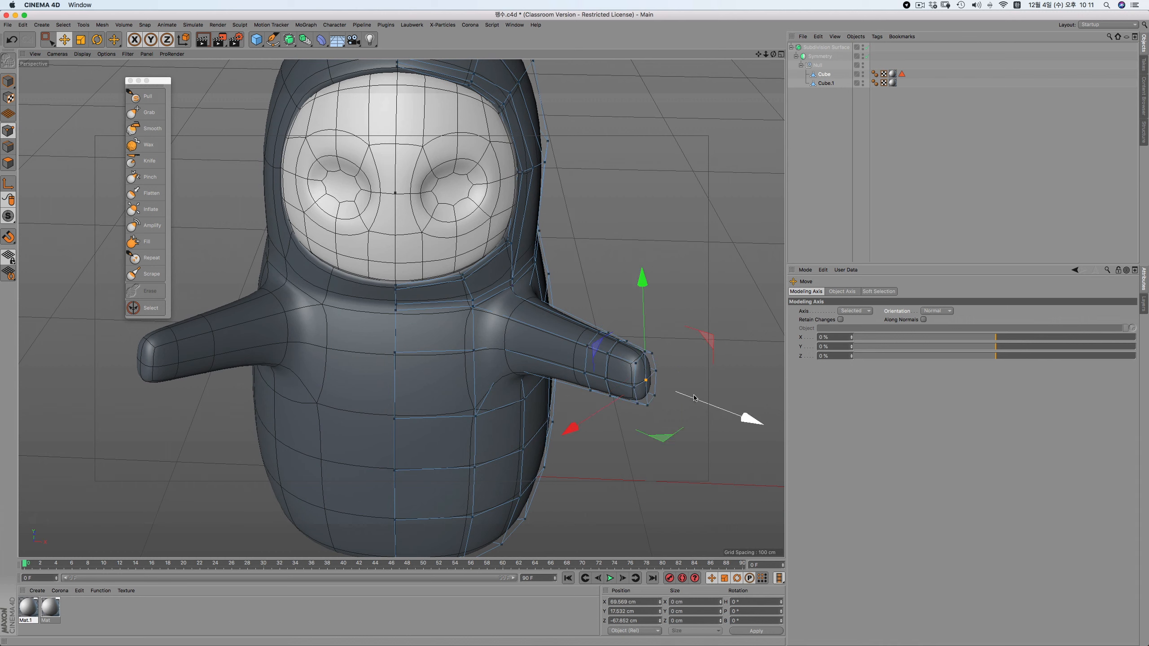
drag(744, 415, 719, 405)
click(633, 387)
shift+click(654, 371)
shift+click(653, 383)
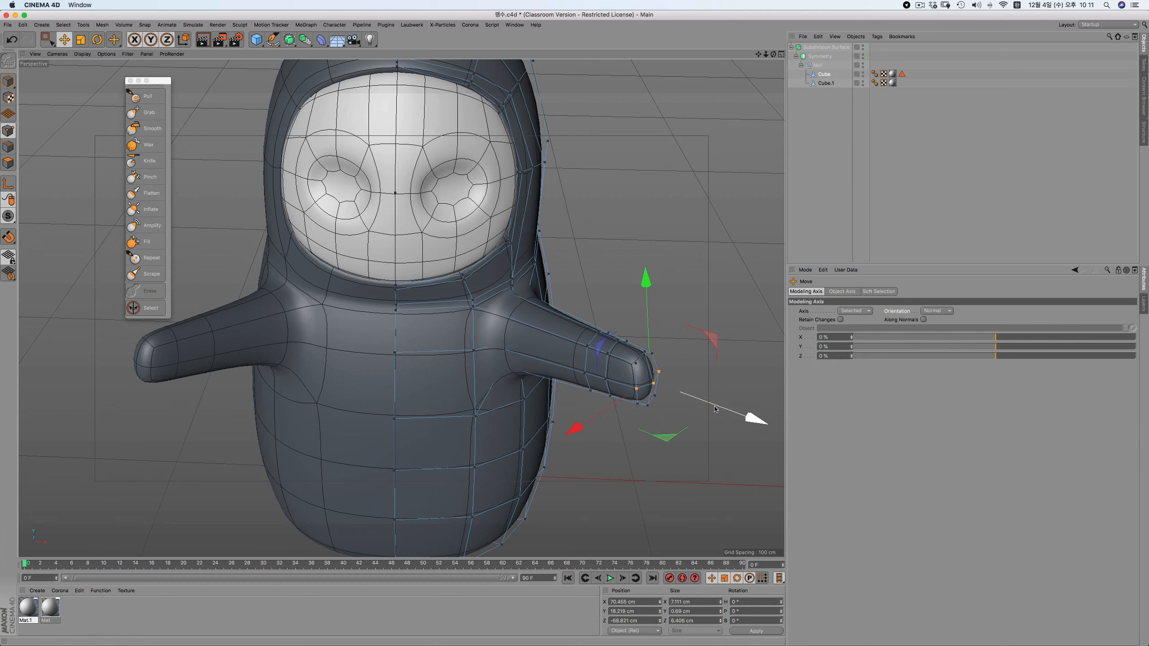
Select the two edge loops near the arm's end and shift them together toward the tip with Edge Slide
click(8, 147)
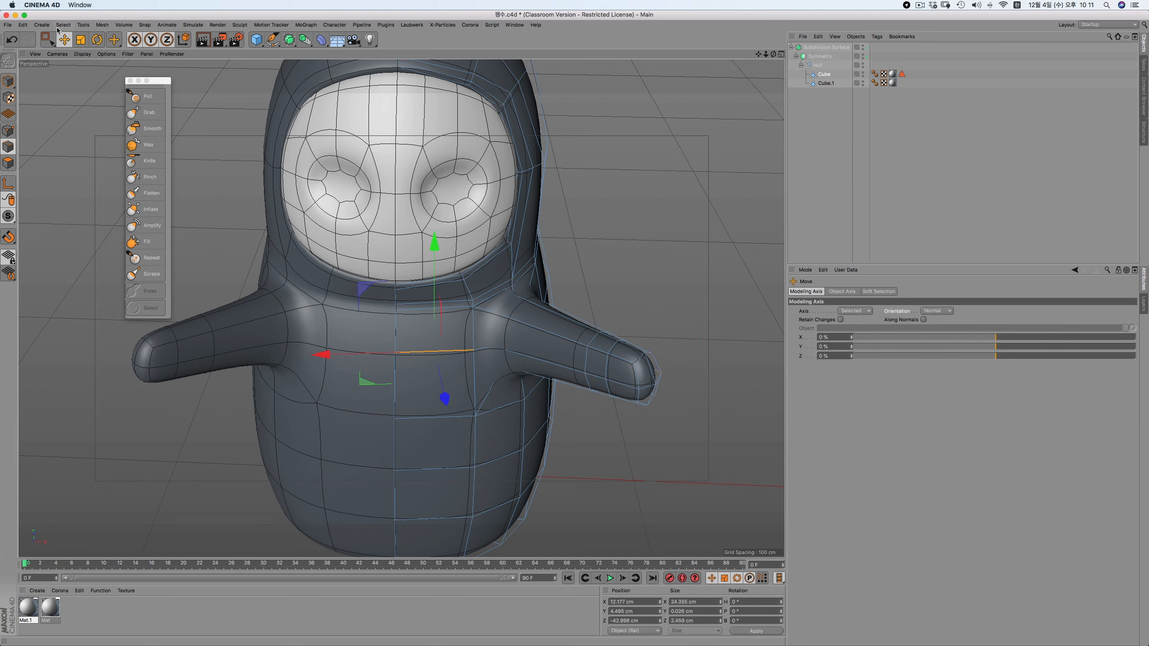
double_click(613, 349)
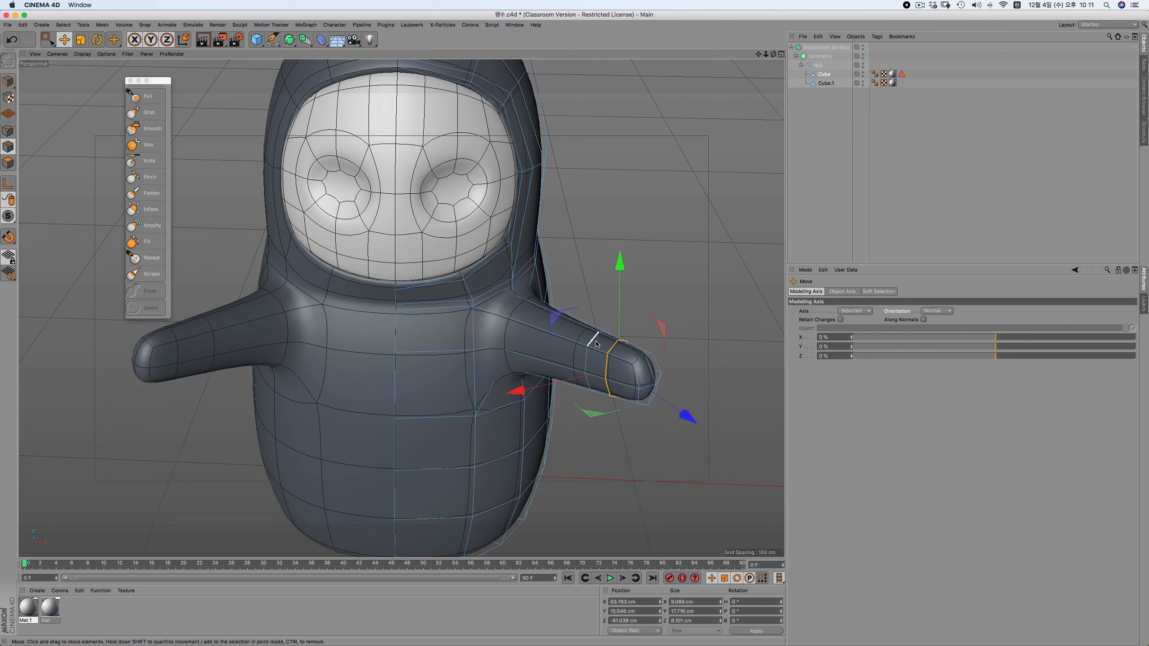
shift+double_click(592, 339)
right_click(706, 294)
click(725, 456)
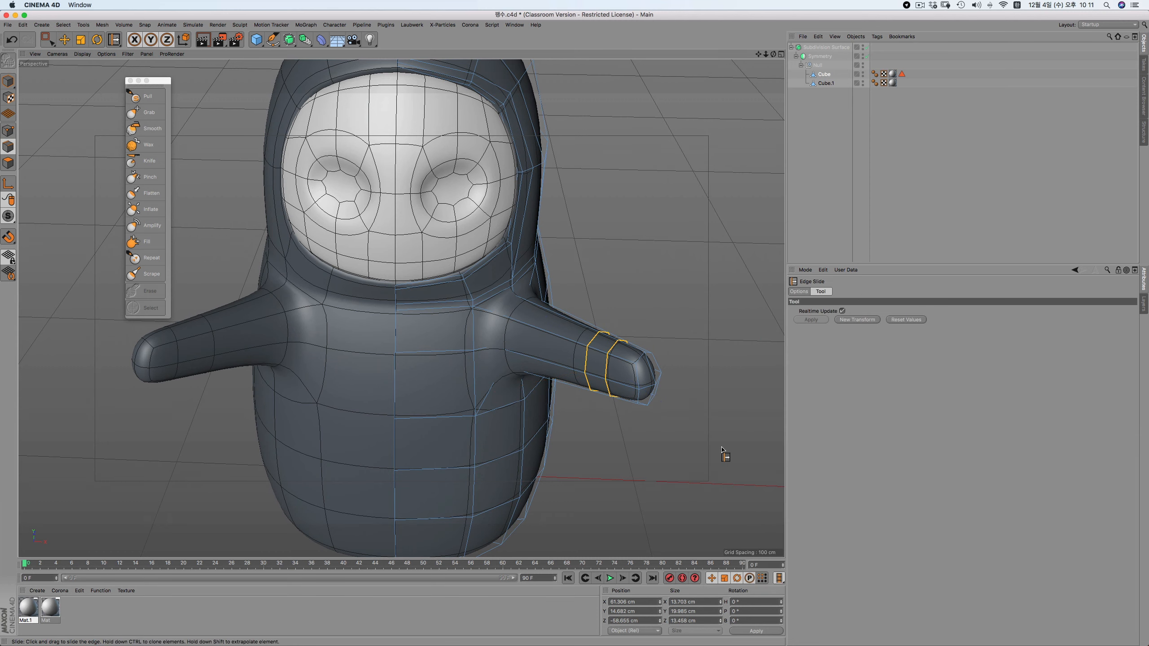
drag(726, 456, 746, 457)
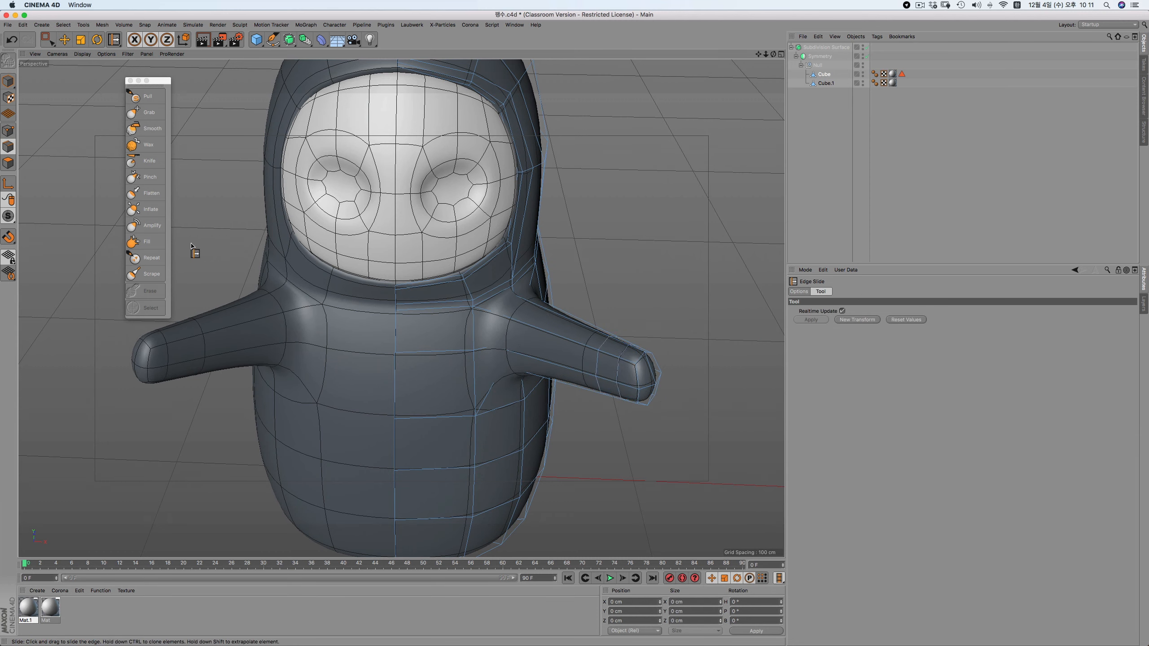
Select the polygons on top of the arm between the two edge loops and extrude them slightly to form a thumb
click(8, 163)
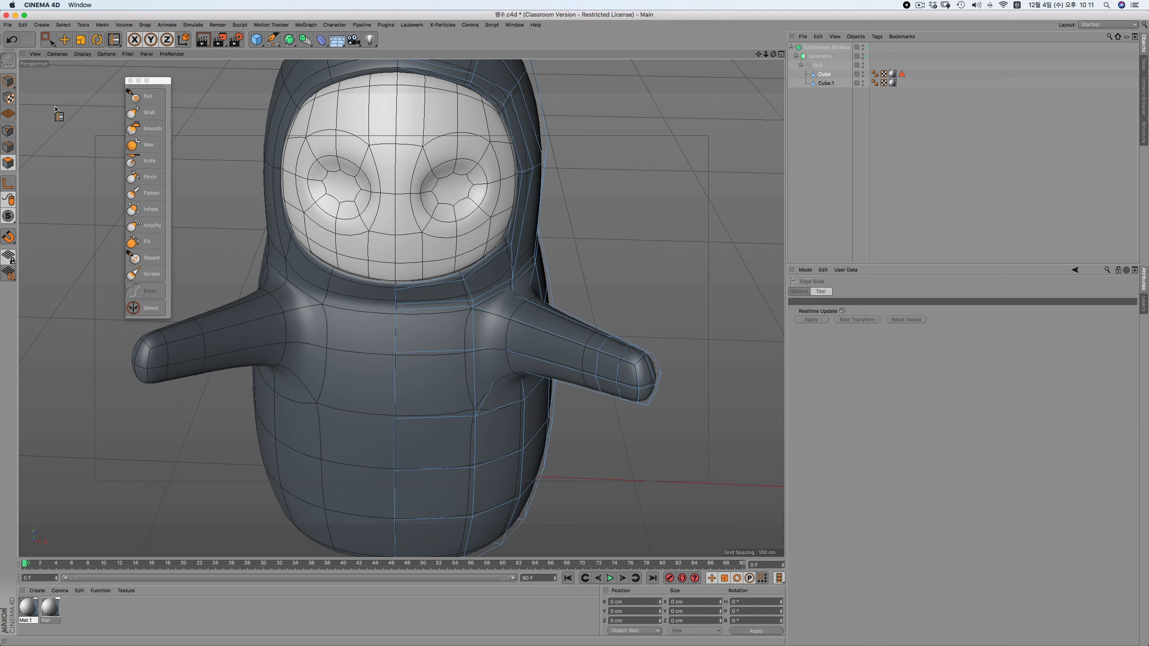
click(65, 40)
click(612, 348)
right_click(654, 344)
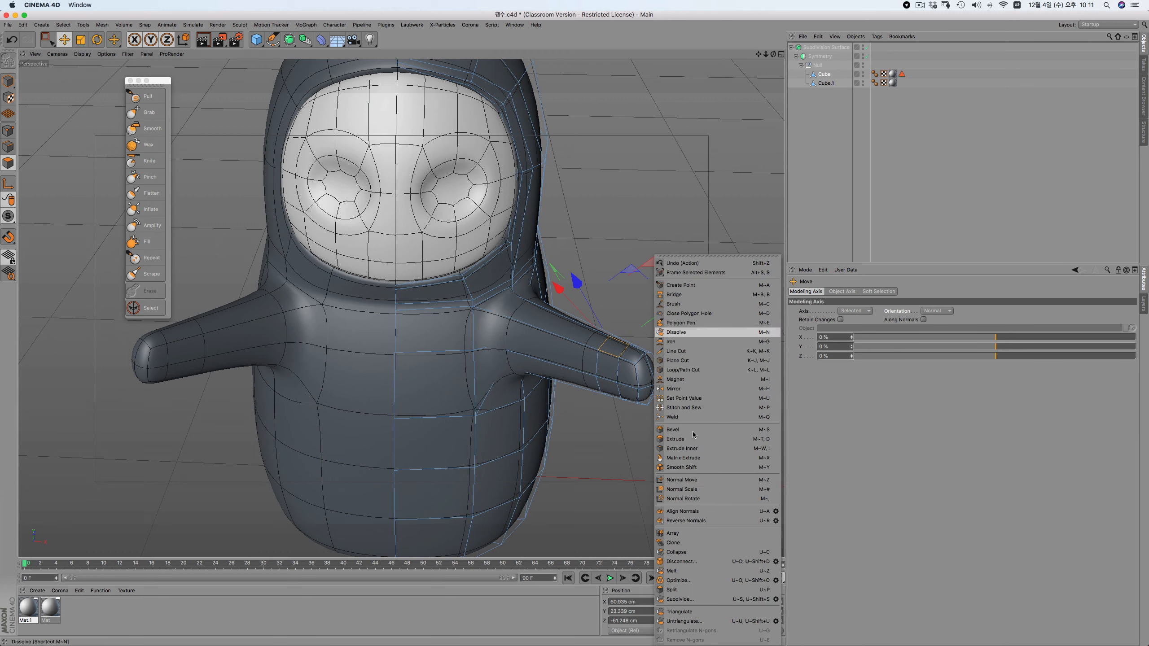
click(691, 439)
drag(681, 447, 710, 448)
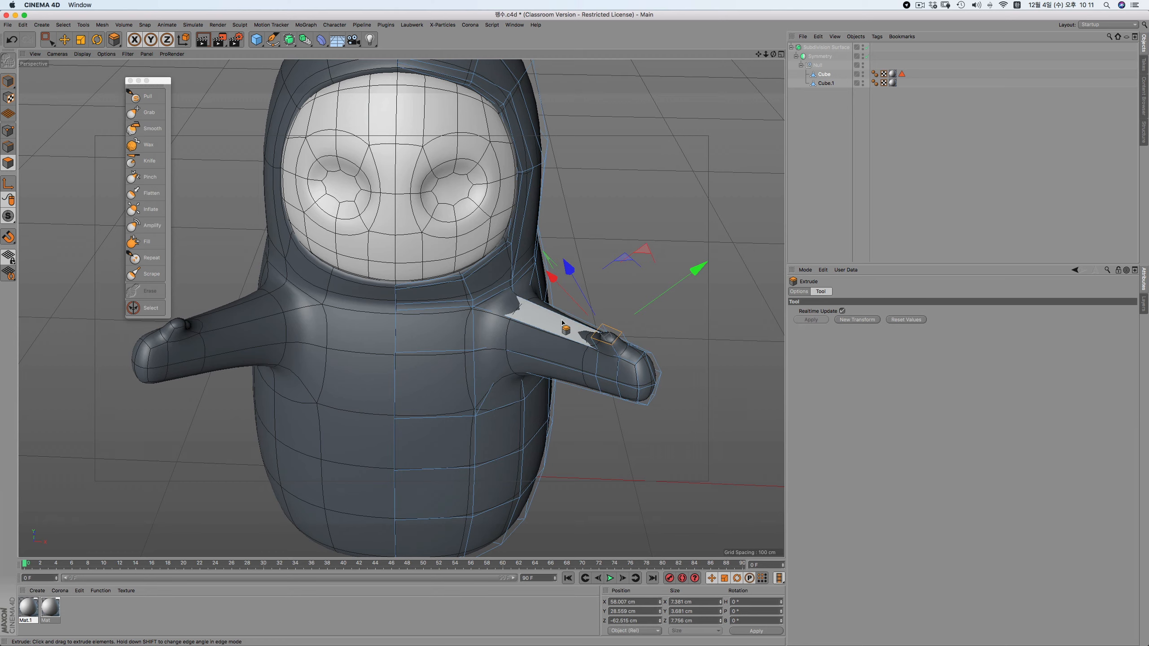
Rotate the thumb's end polygons to tilt them more level and scale them down slightly
alt+drag(566, 265, 535, 243)
alt+drag(371, 298, 592, 285)
click(101, 41)
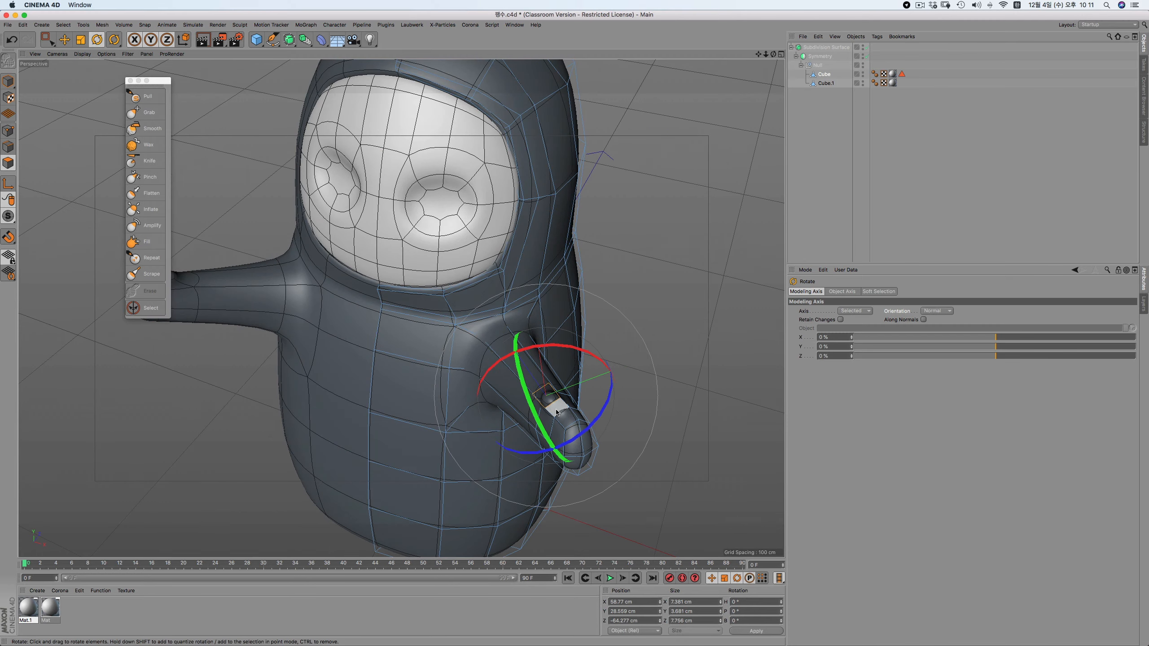
drag(529, 410, 636, 346)
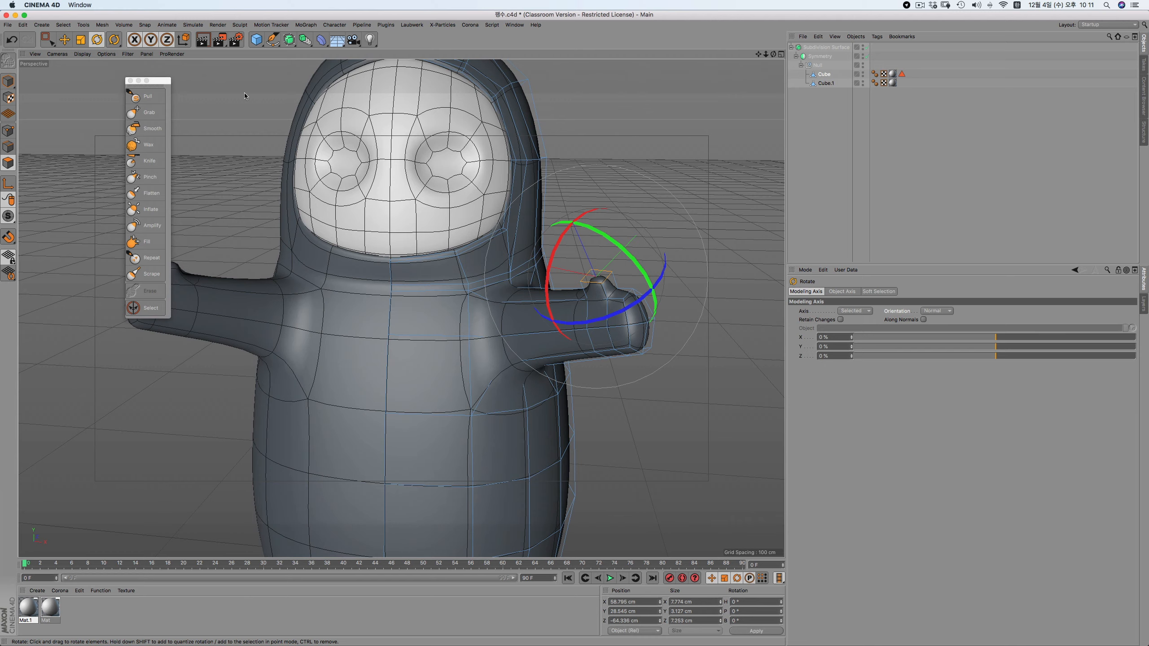
click(80, 40)
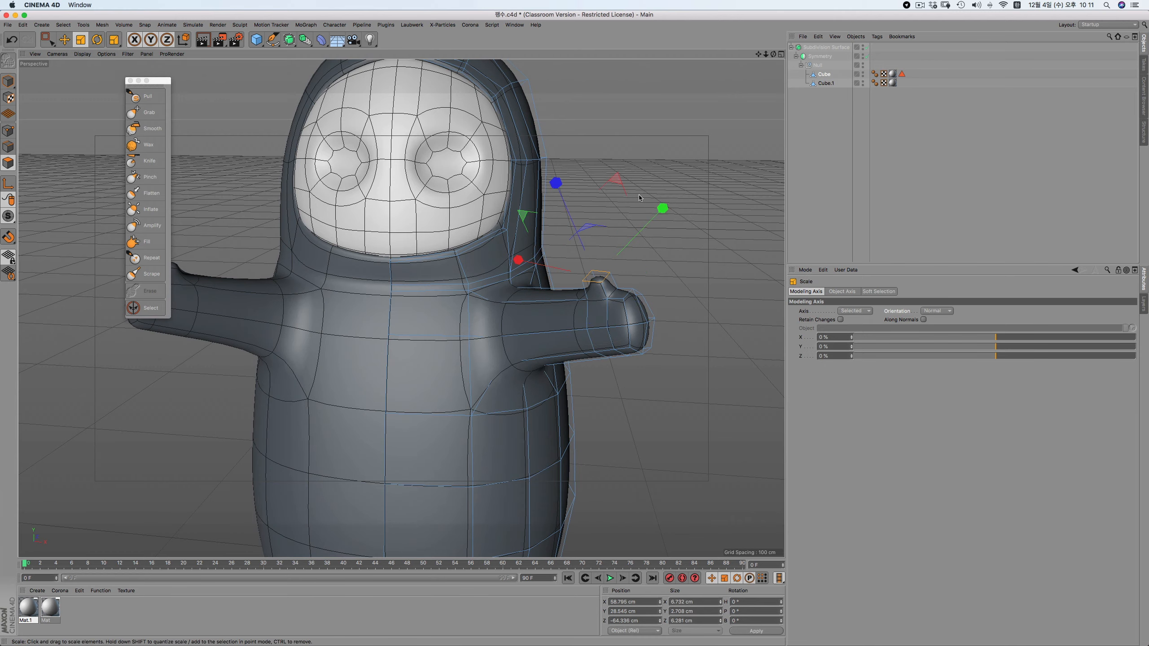
Select the three upper points behind the arm's rounded tip and move them outward along the arm in the top view
alt+drag(639, 198, 644, 348)
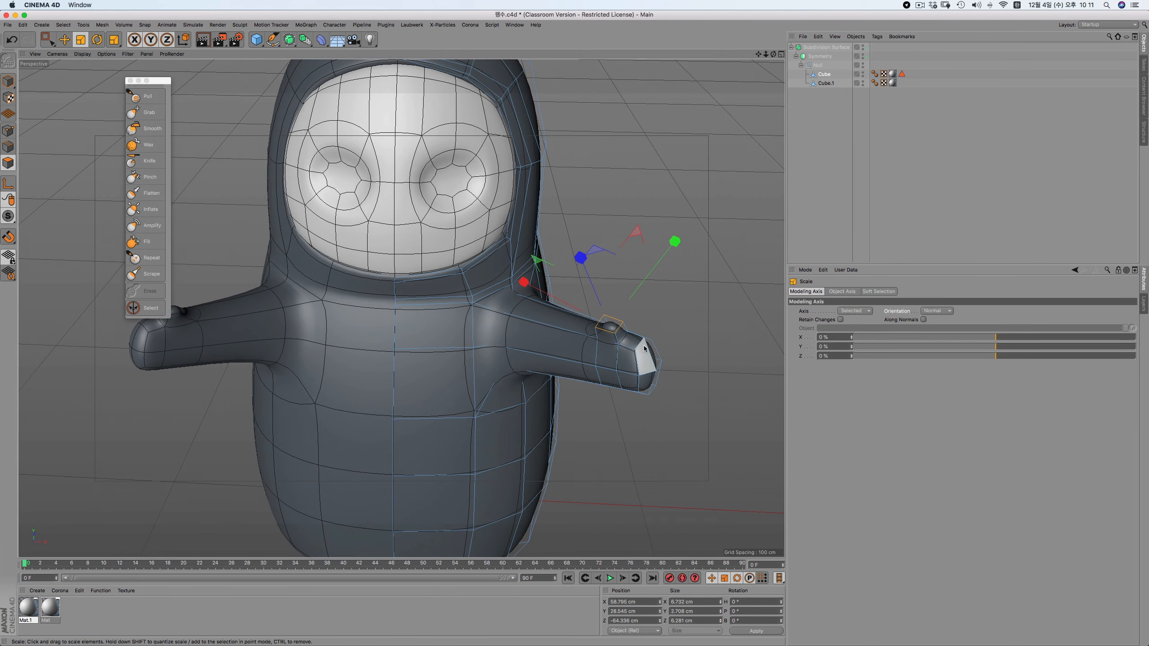
click(647, 352)
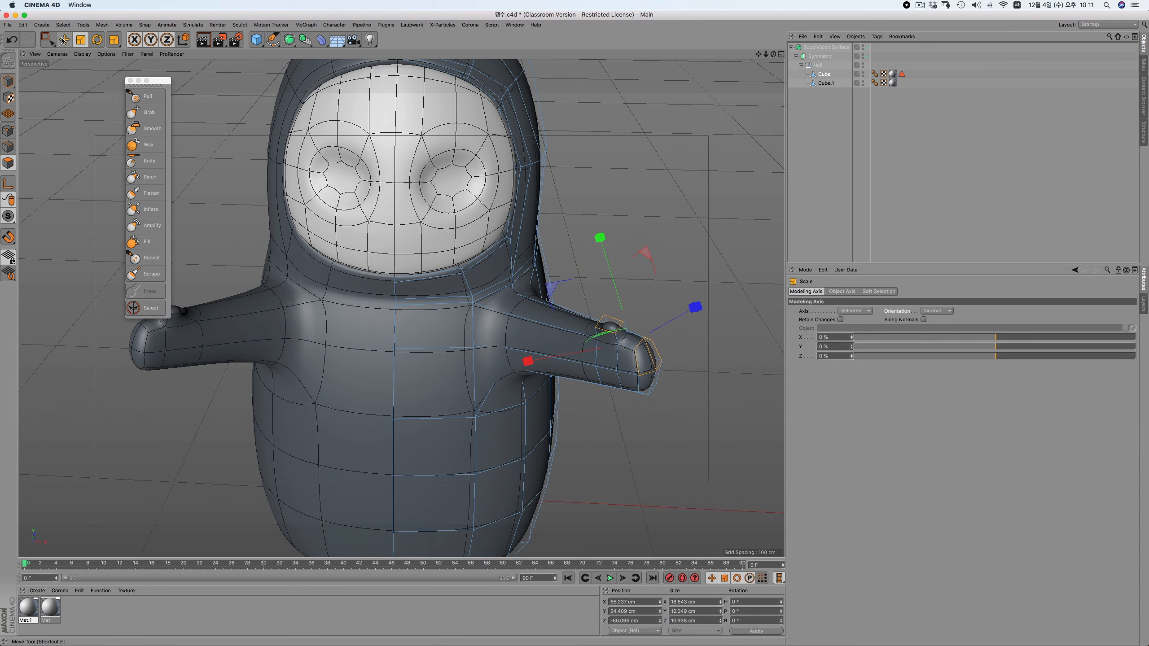
key(e)
click(13, 132)
click(635, 349)
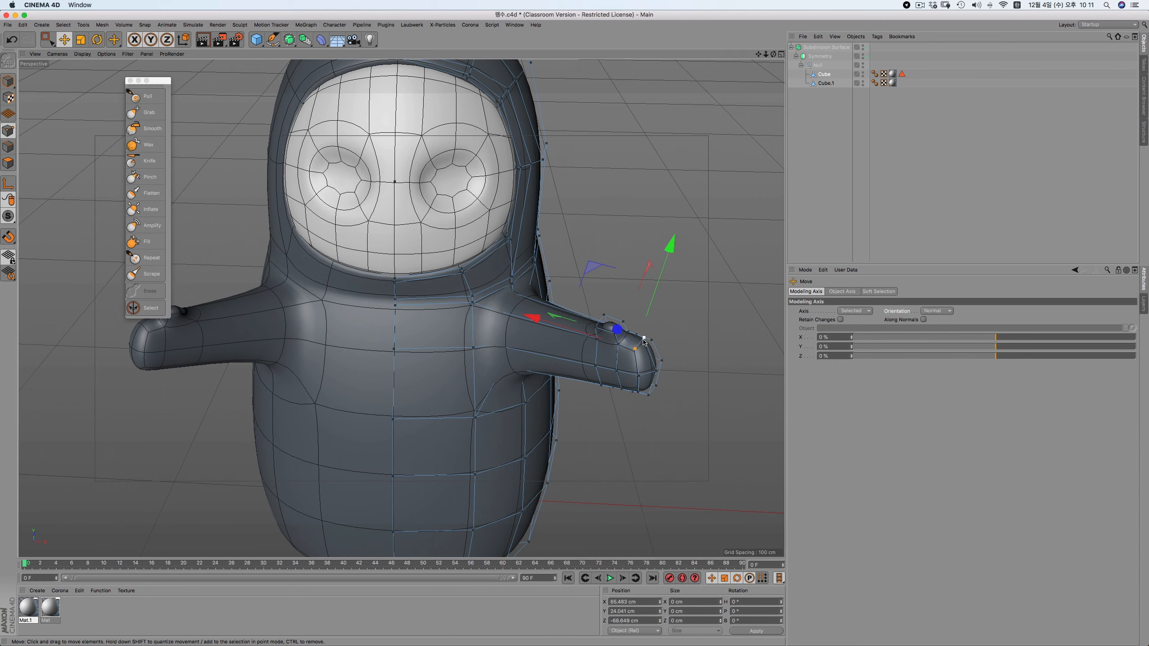
shift+click(644, 338)
shift+click(651, 340)
key(F2)
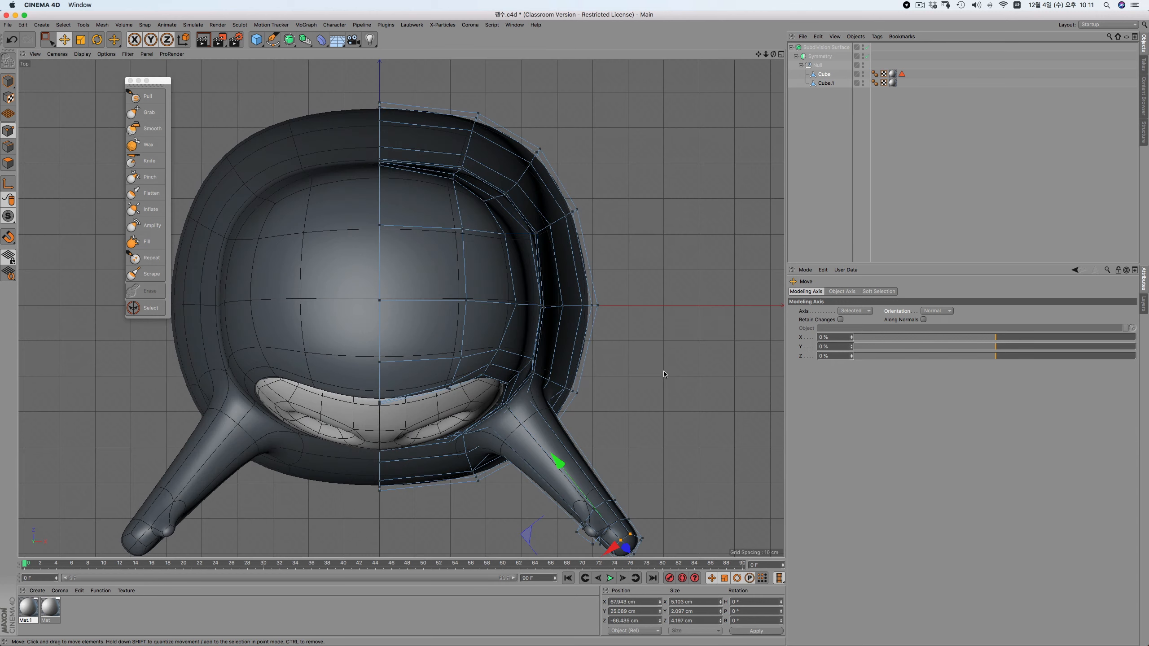
alt+middle_drag(697, 467, 669, 411)
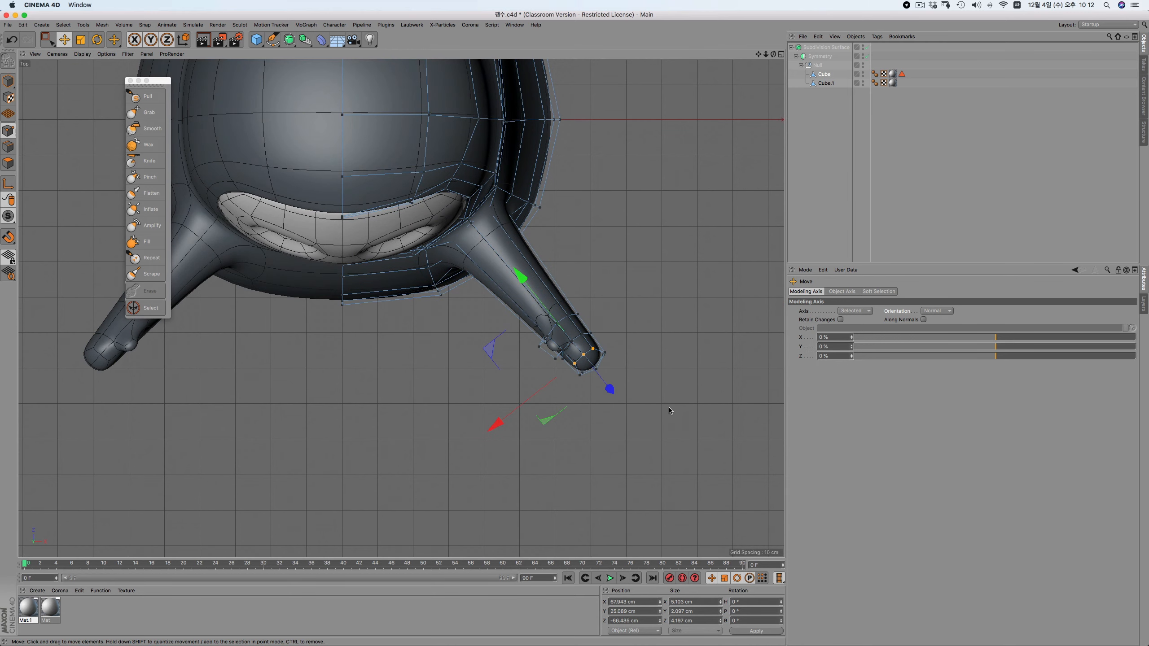
drag(518, 272, 526, 283)
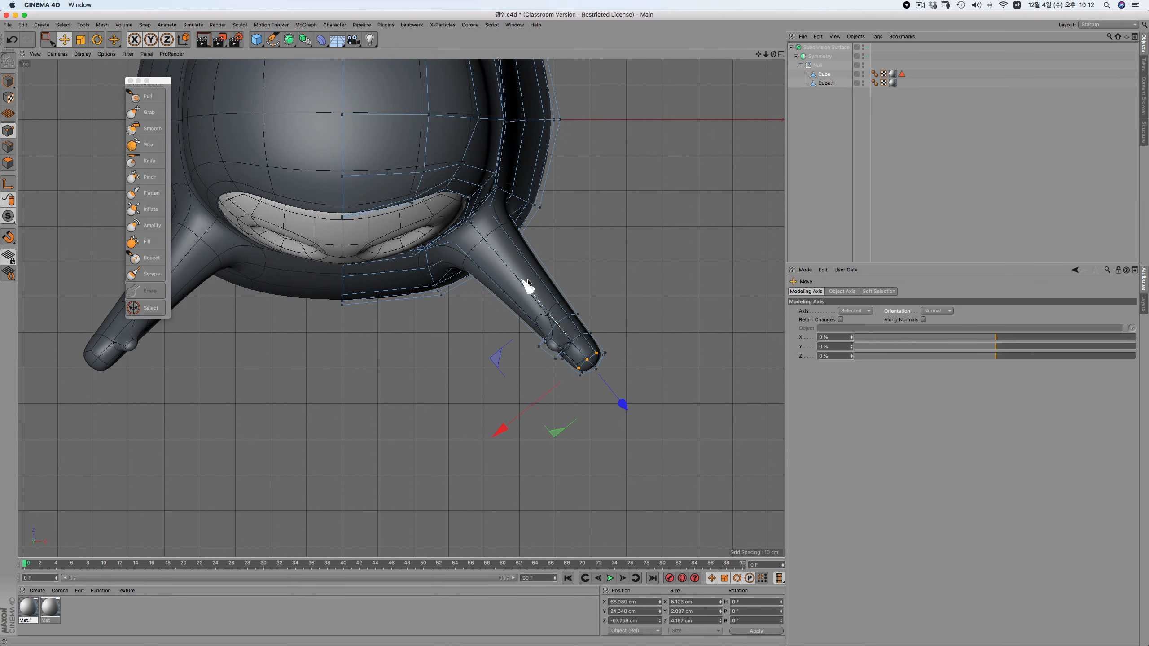
Box-select the end points of the arm's tip, including hidden ones, and move them slightly outward to round the tip
click(598, 360)
key(0)
drag(589, 347, 629, 389)
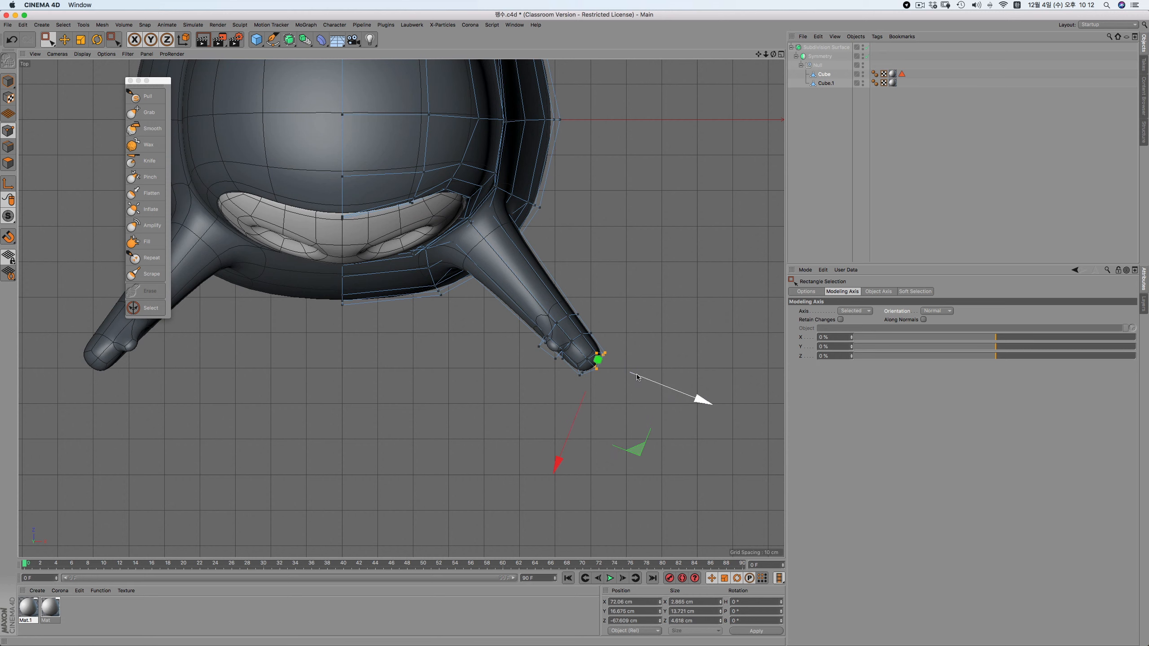
drag(640, 455, 642, 460)
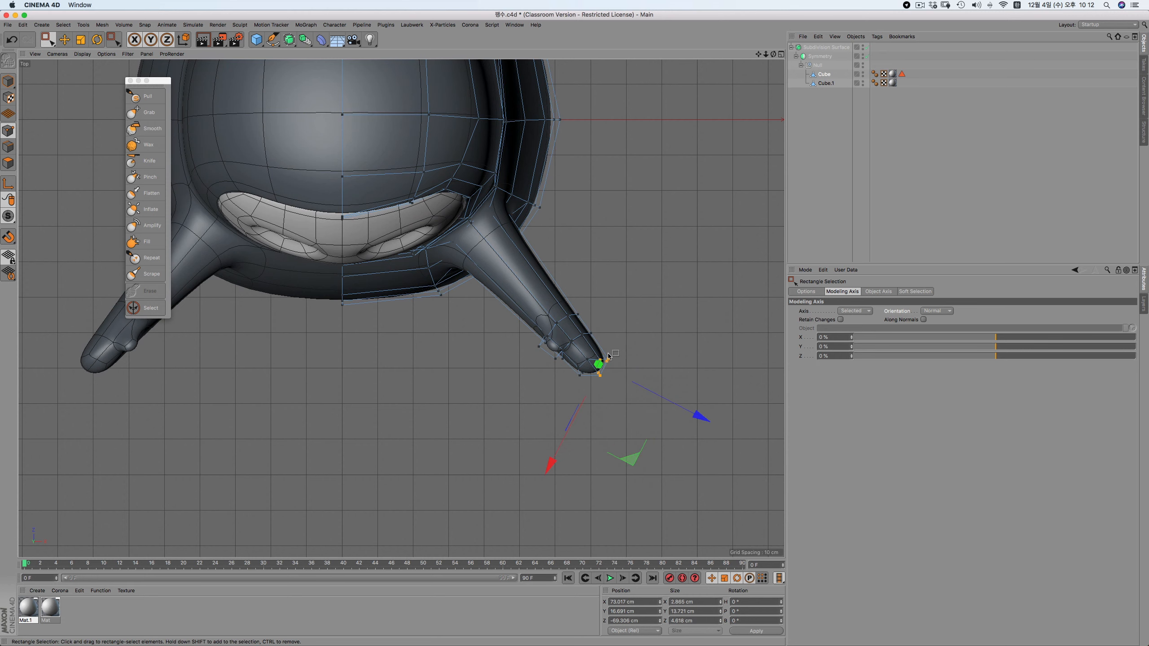
Box-select the points of the loop between the thumb and the tip and shift them slightly toward the arm's outer side
scroll(609, 356, up, 5)
drag(602, 305, 536, 340)
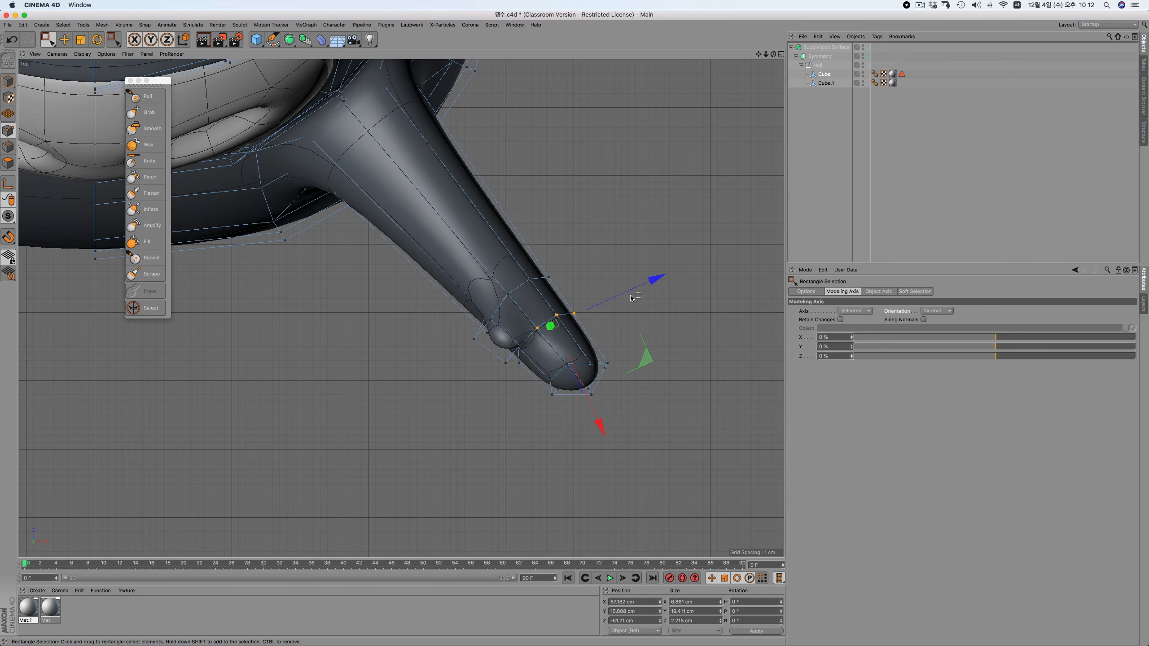
drag(632, 298, 637, 295)
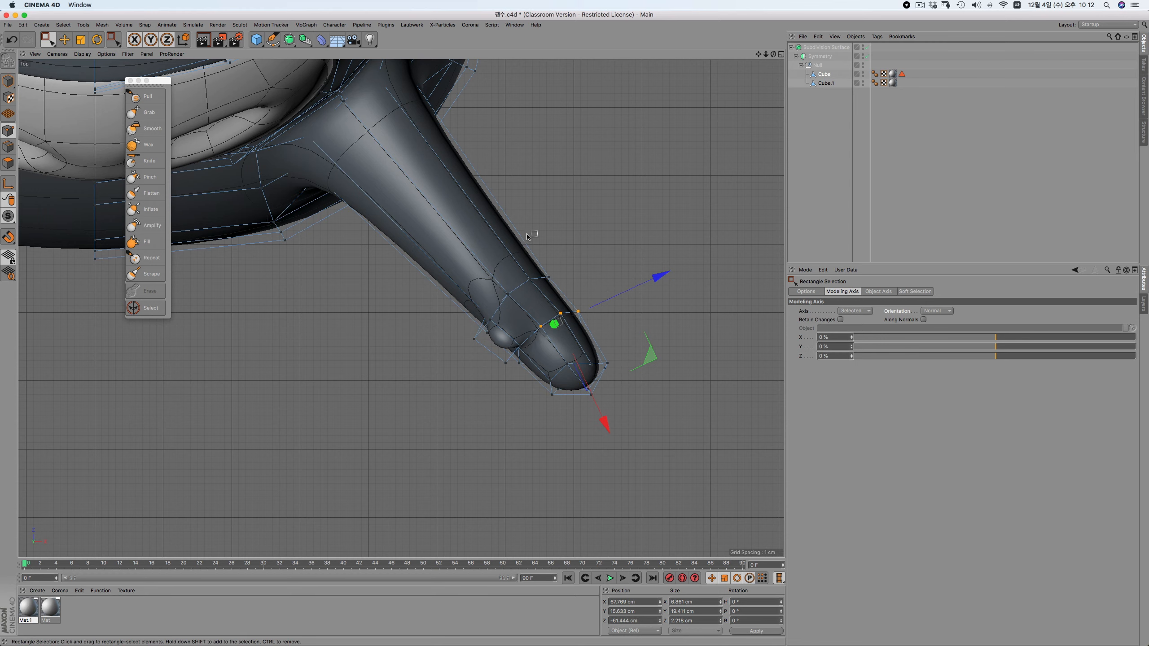
Clear the point selection and examine the arm's shape in the right, front and perspective views
key(F3)
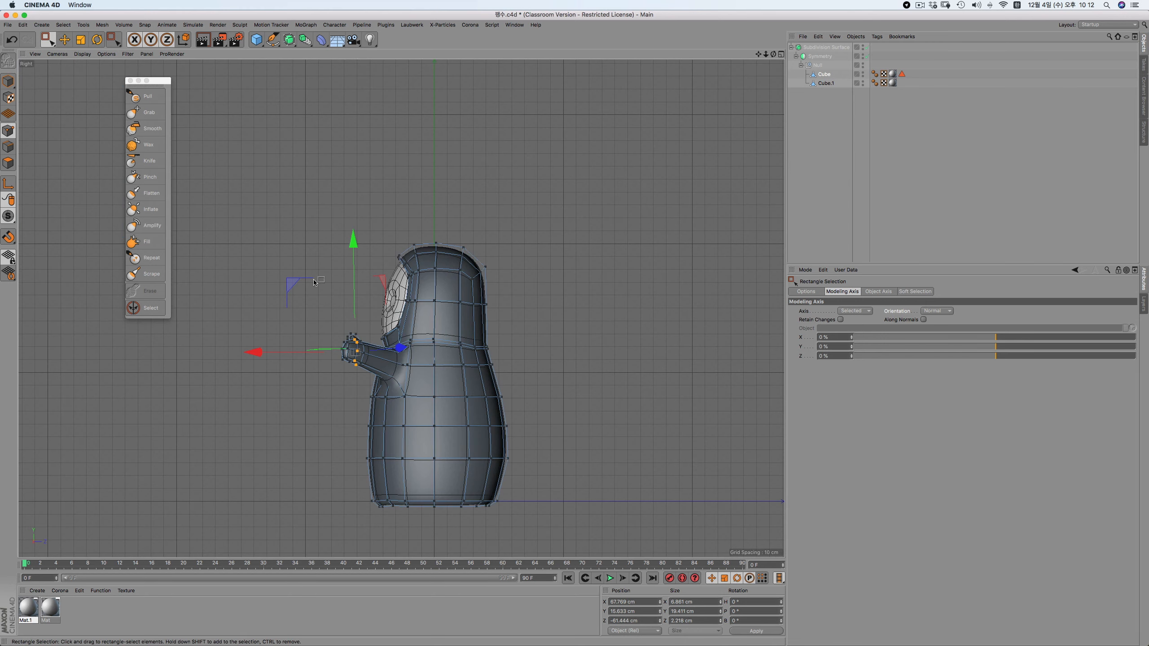
drag(315, 282, 317, 282)
key(F4)
scroll(444, 288, down, 5)
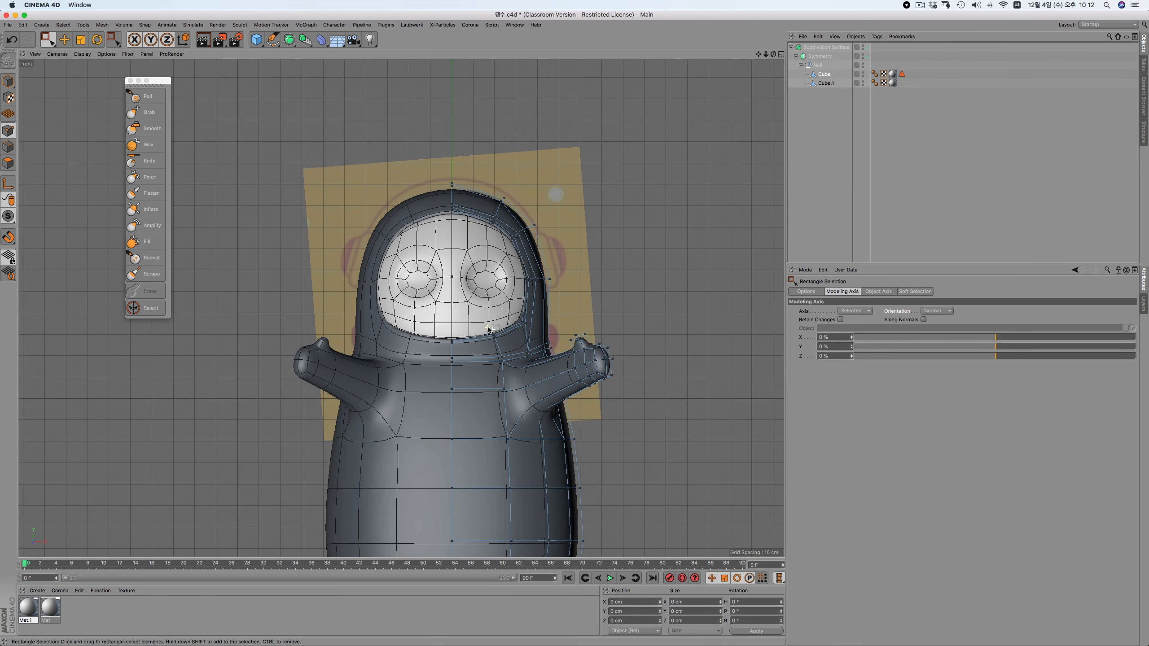
scroll(537, 356, up, 5)
scroll(667, 276, down, 4)
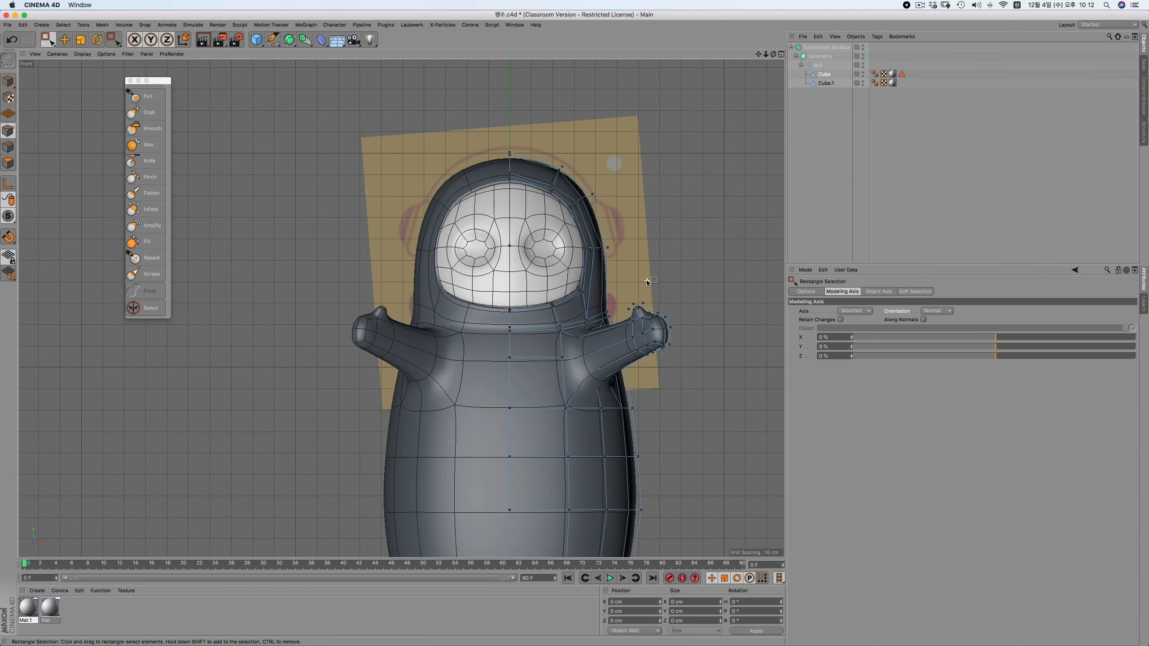
key(F1)
scroll(674, 289, down, 4)
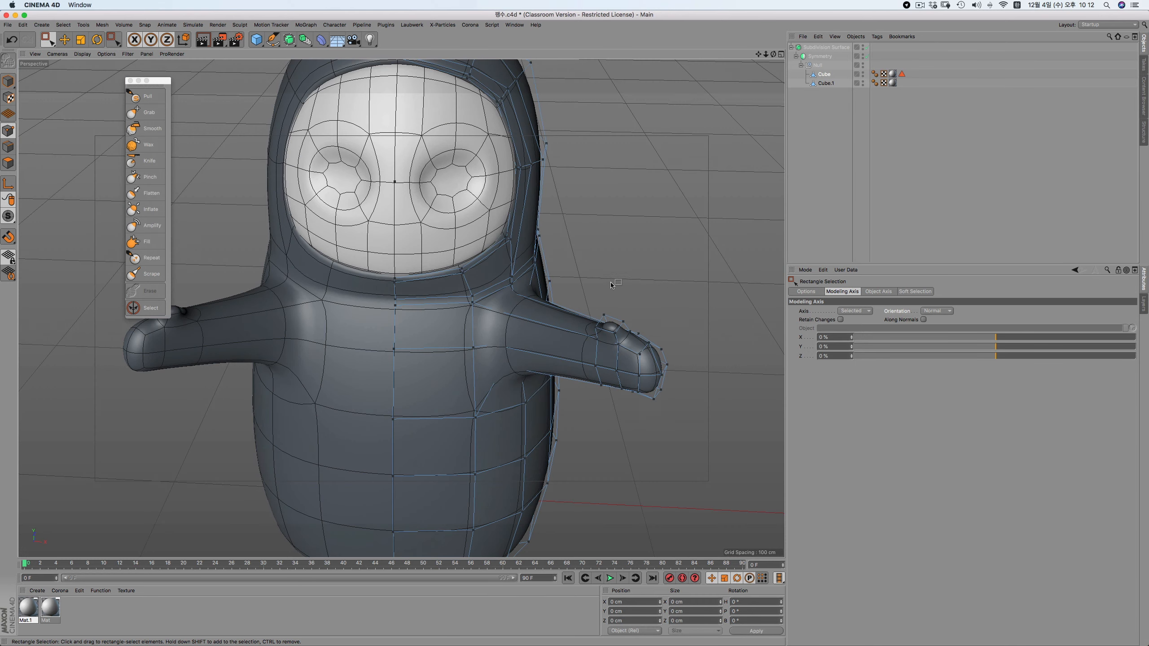
Add an edge loop around the arm just behind the thumb with Loop/Path Cut and scale that loop slightly
right_click(594, 288)
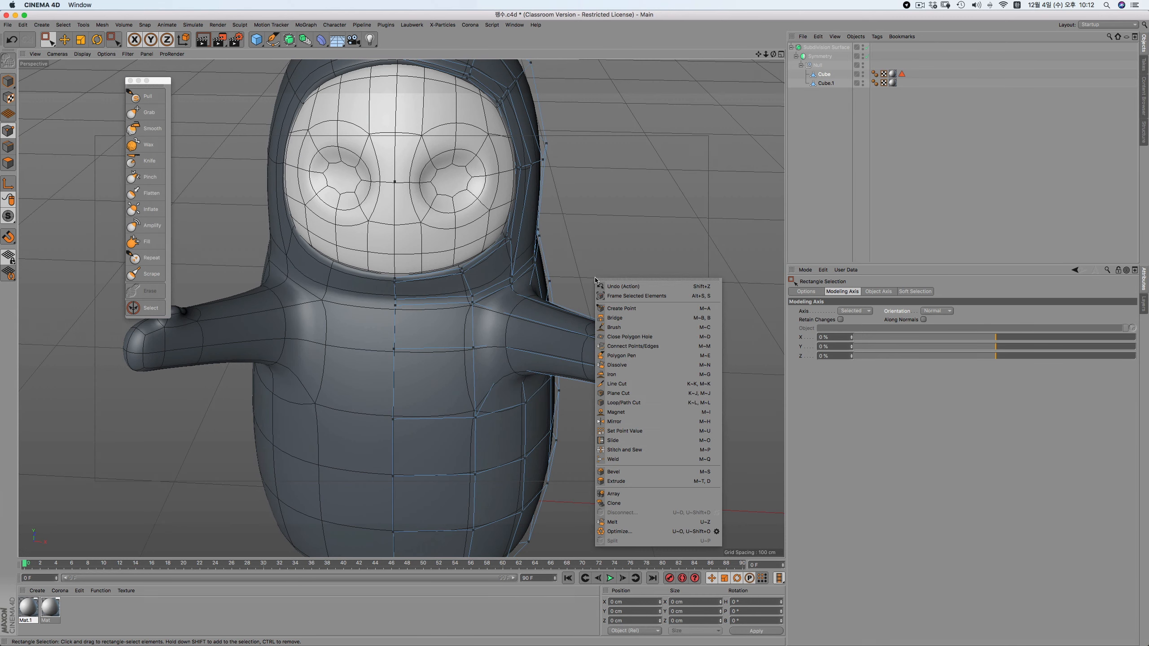
click(645, 402)
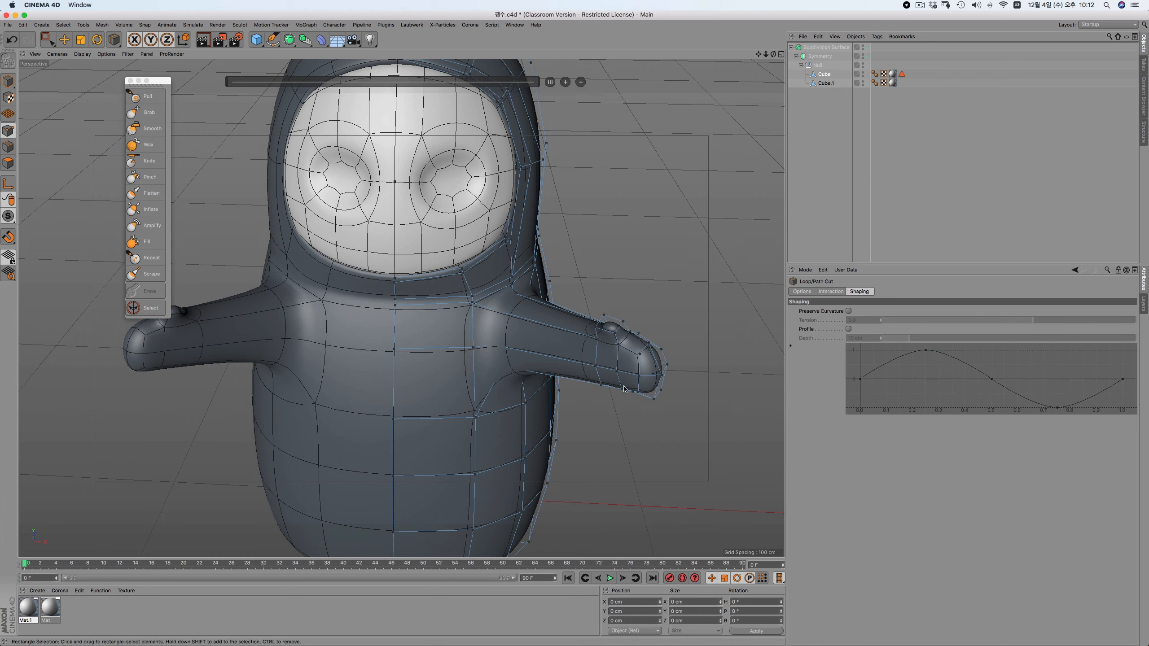
click(583, 335)
click(65, 40)
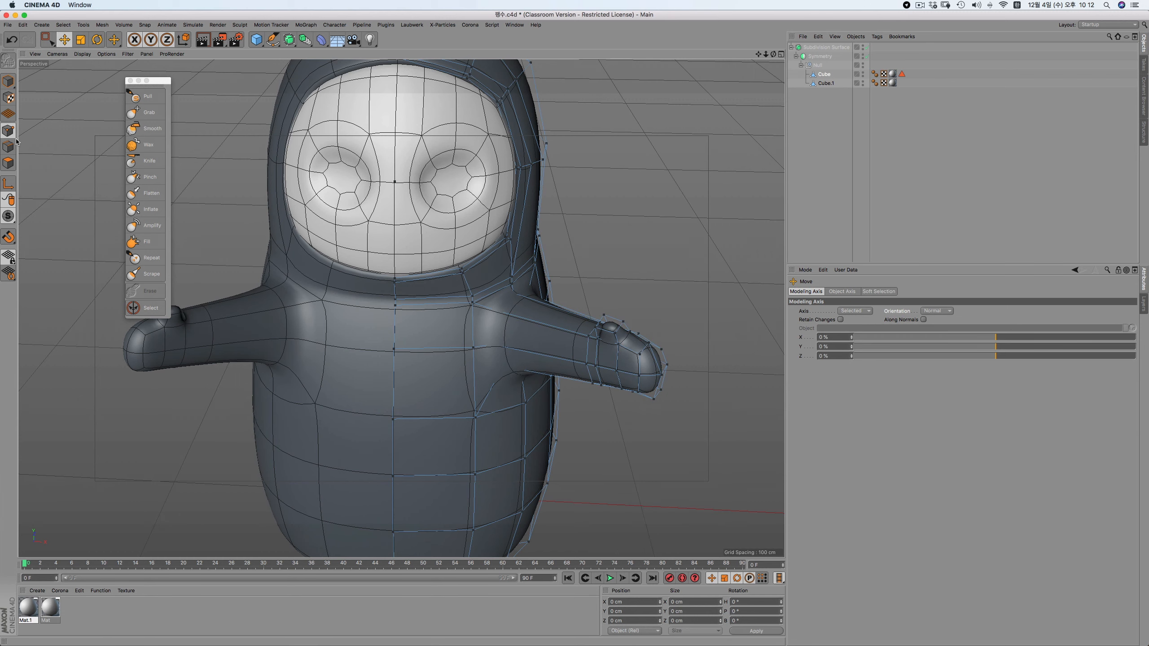
double_click(589, 356)
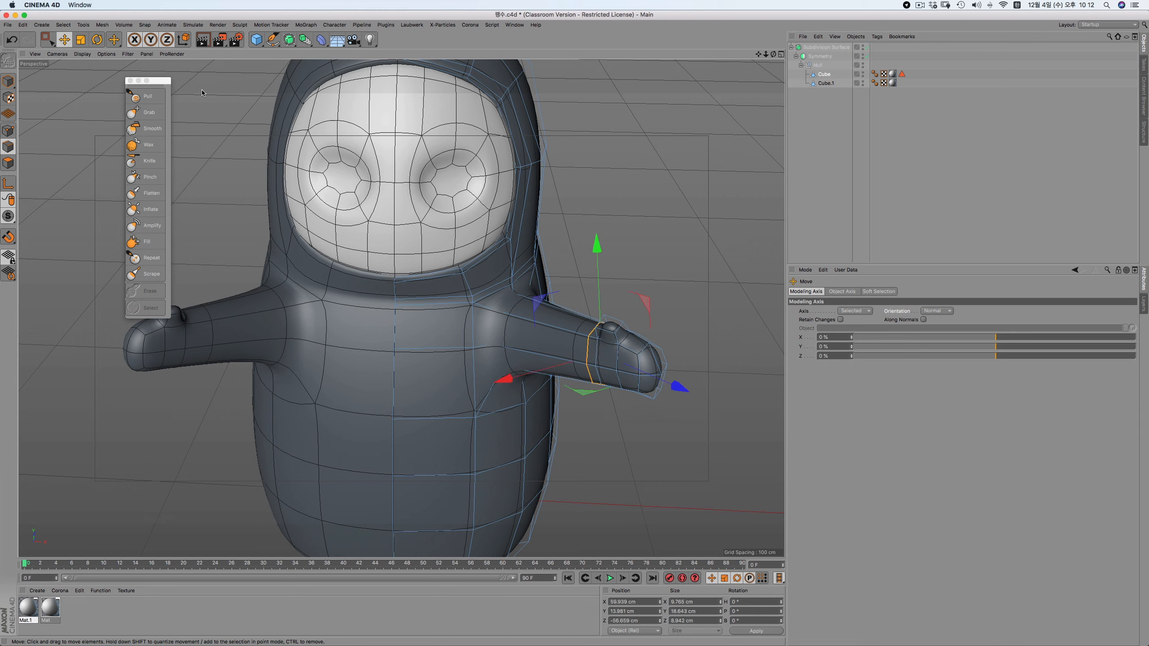
key(t)
mouse_move(578, 165)
mouse_down()
mouse_move(565, 169)
mouse_move(580, 177)
mouse_up()
click(568, 182)
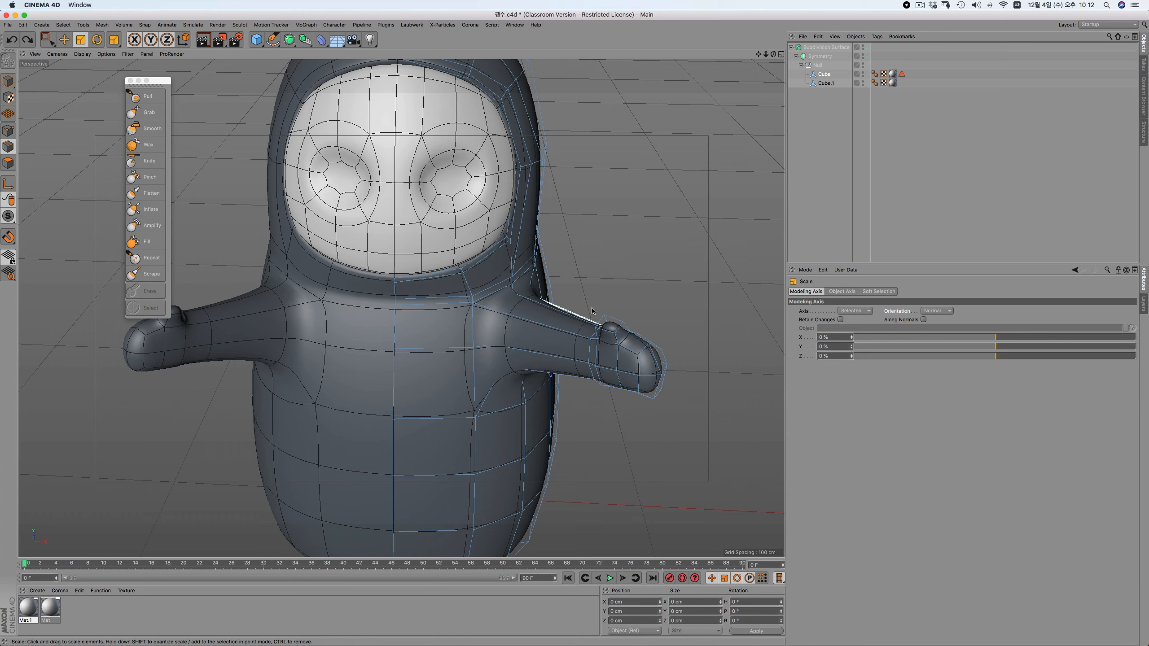
Add an edge loop around the arm near the shoulder with Loop/Path Cut at about 15%
right_click(605, 266)
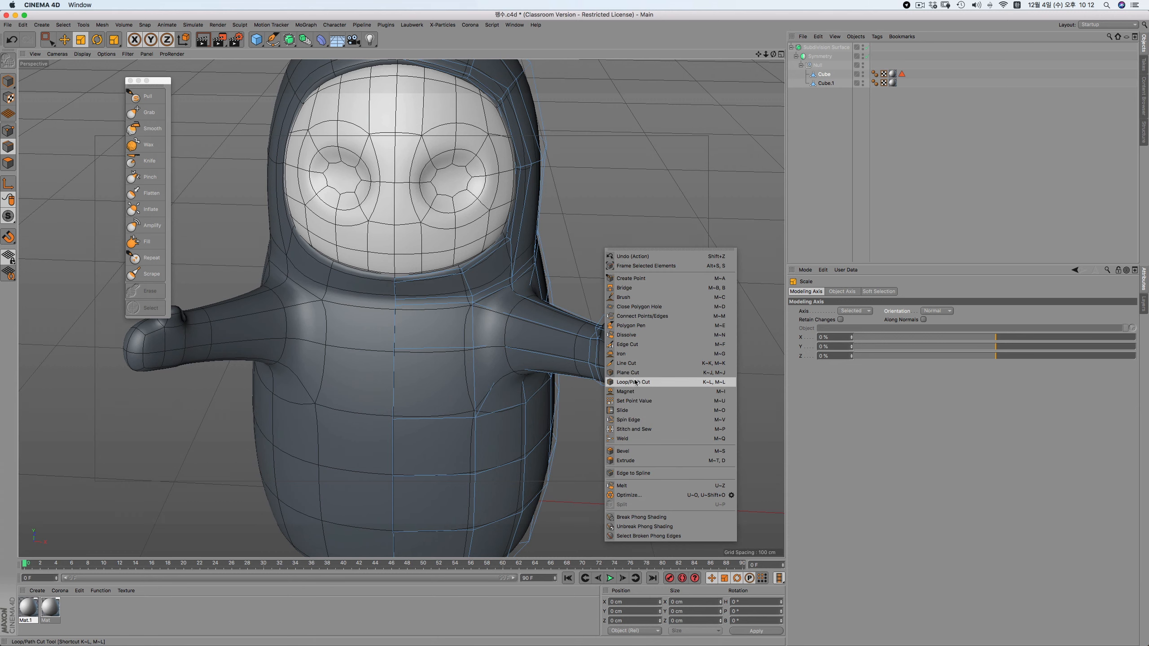
click(634, 382)
click(507, 332)
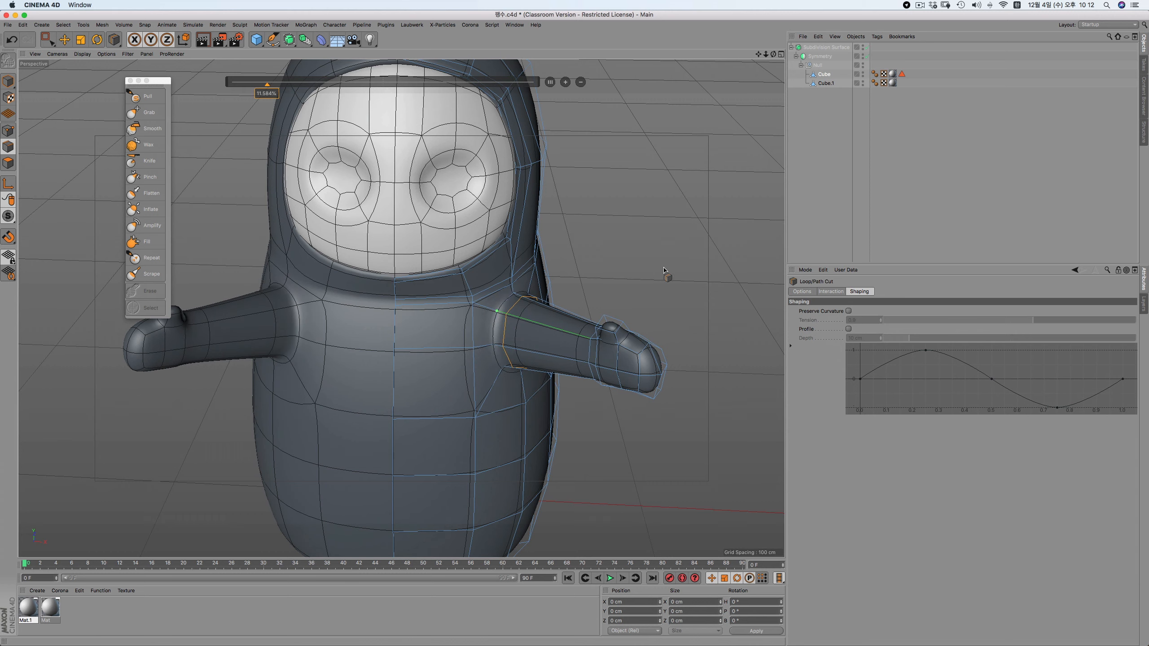
key(super+z)
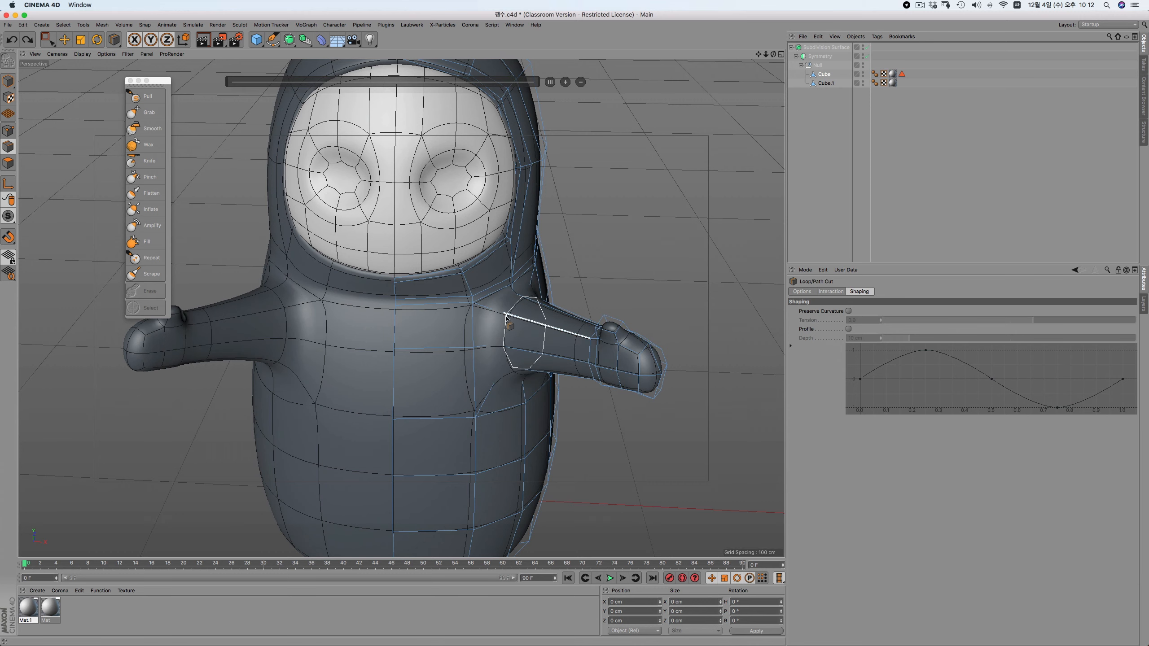
click(510, 315)
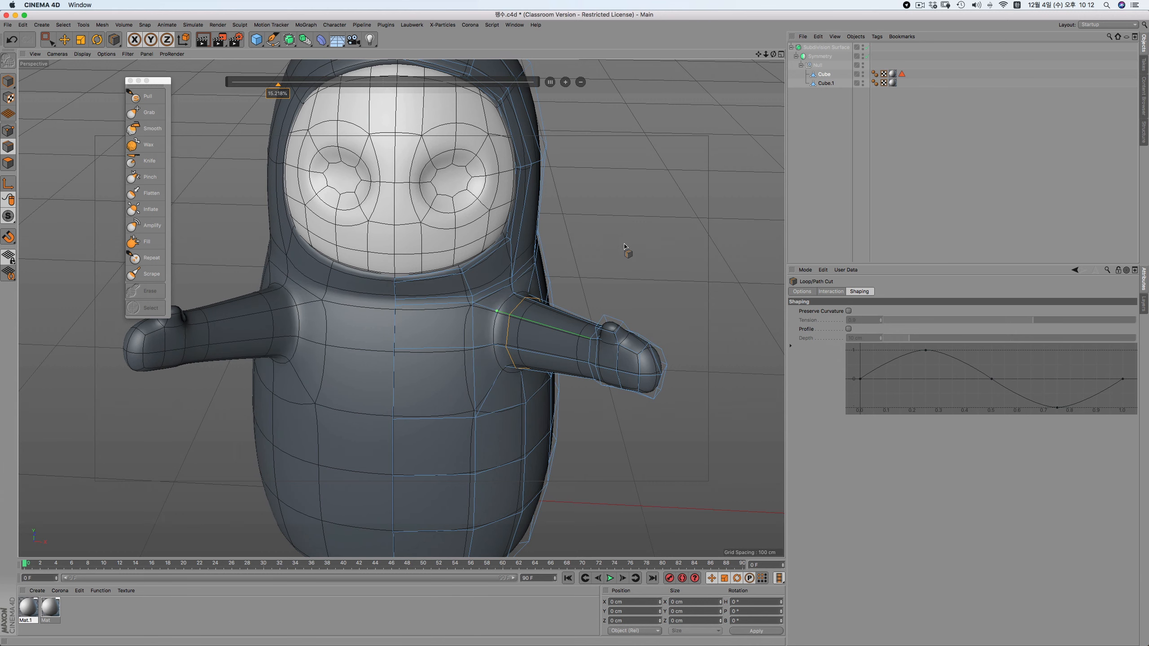
Examine the penguin's body and arms in the right and front views
key(F3)
scroll(499, 267, down, 3)
scroll(502, 263, up, 3)
key(F4)
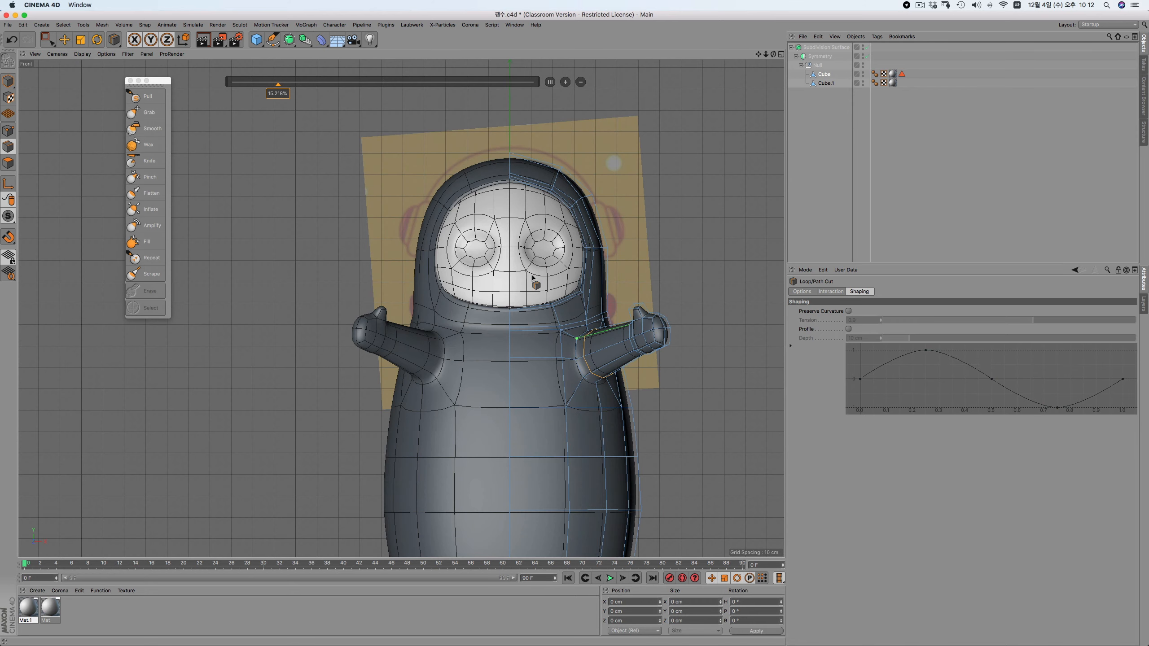
key(F5)
key(F3)
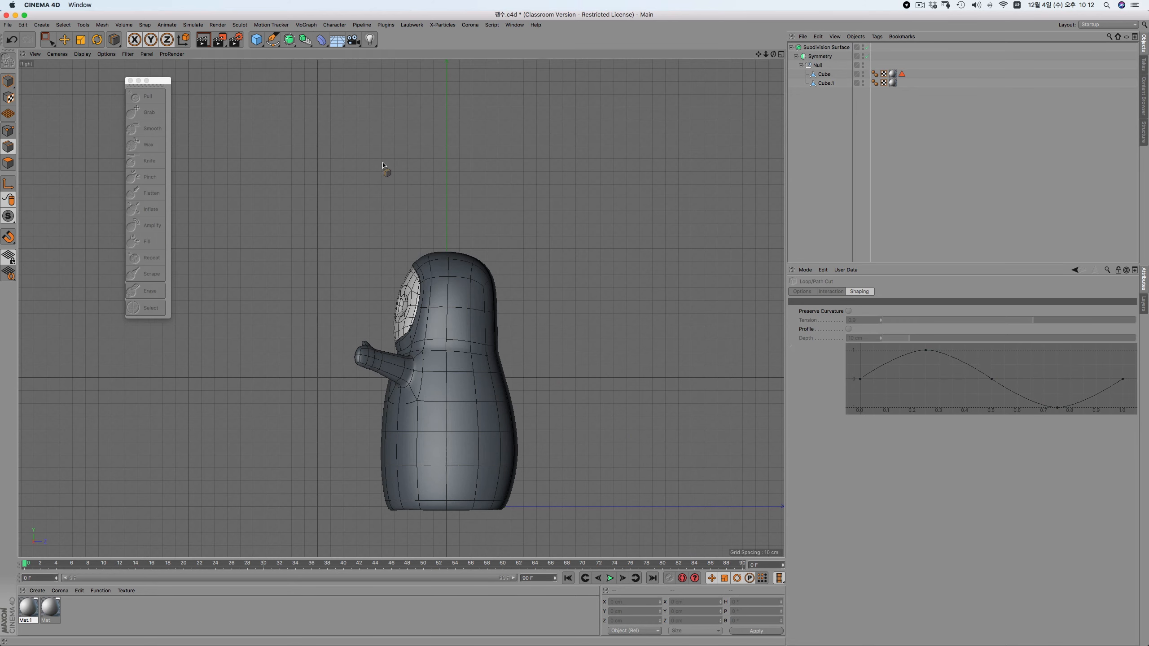
key(F4)
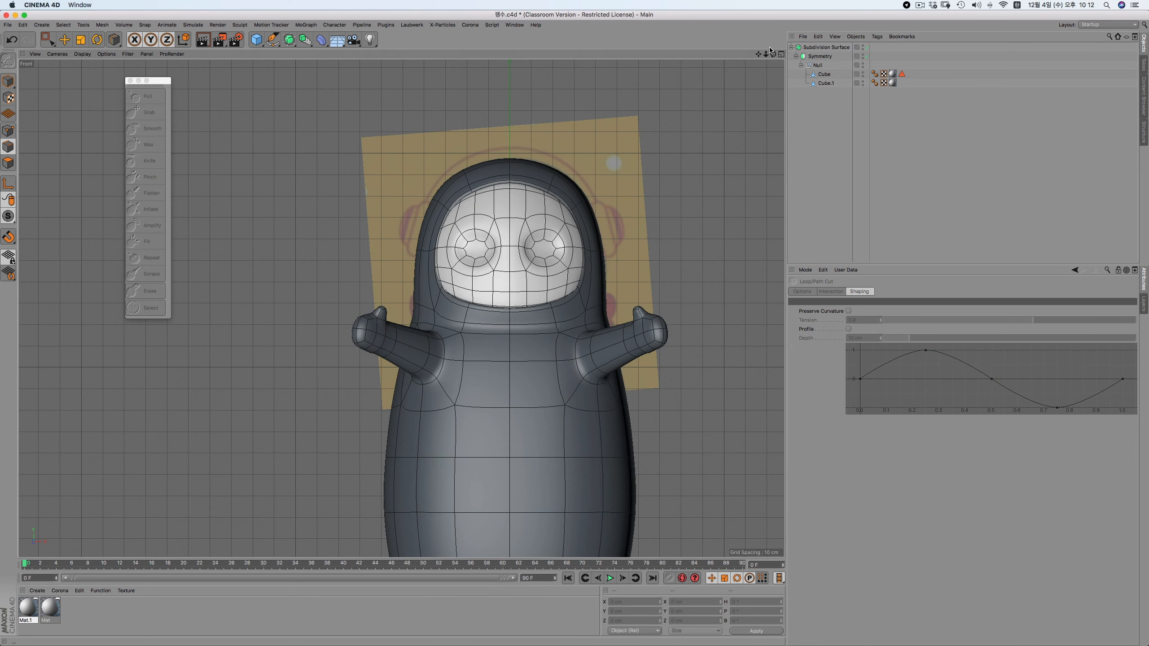
drag(758, 53, 662, 1)
click(819, 74)
click(821, 83)
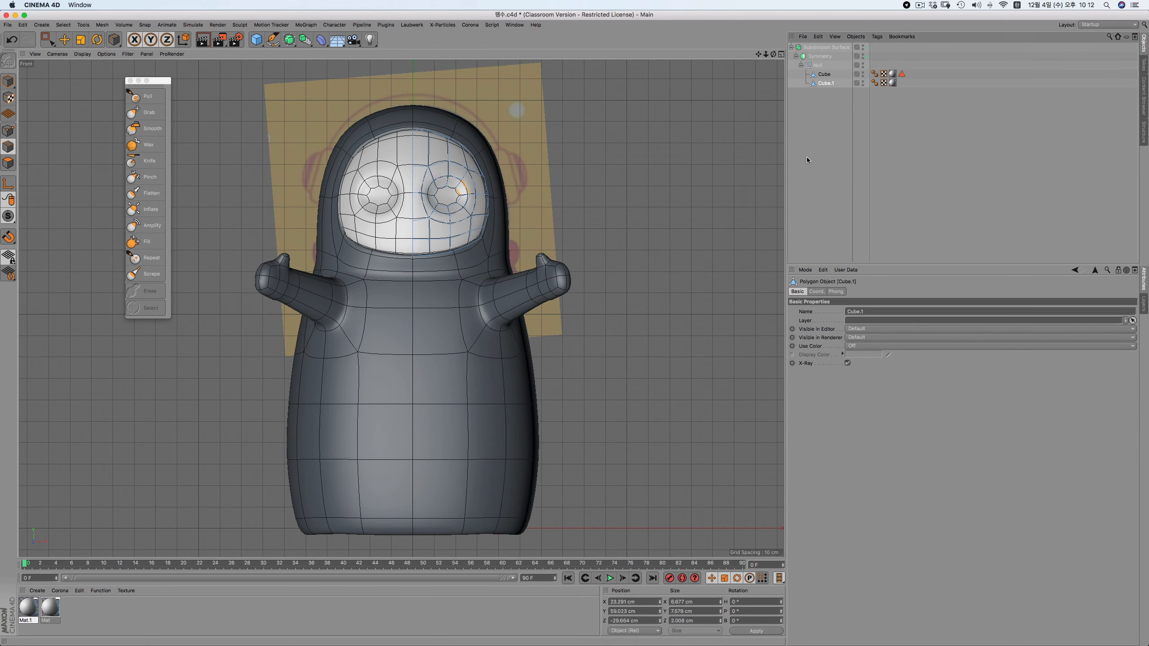
click(154, 128)
Create a sphere and, in model mode, move it up to the penguin's head at a height of about 133 cm
drag(254, 42, 441, 68)
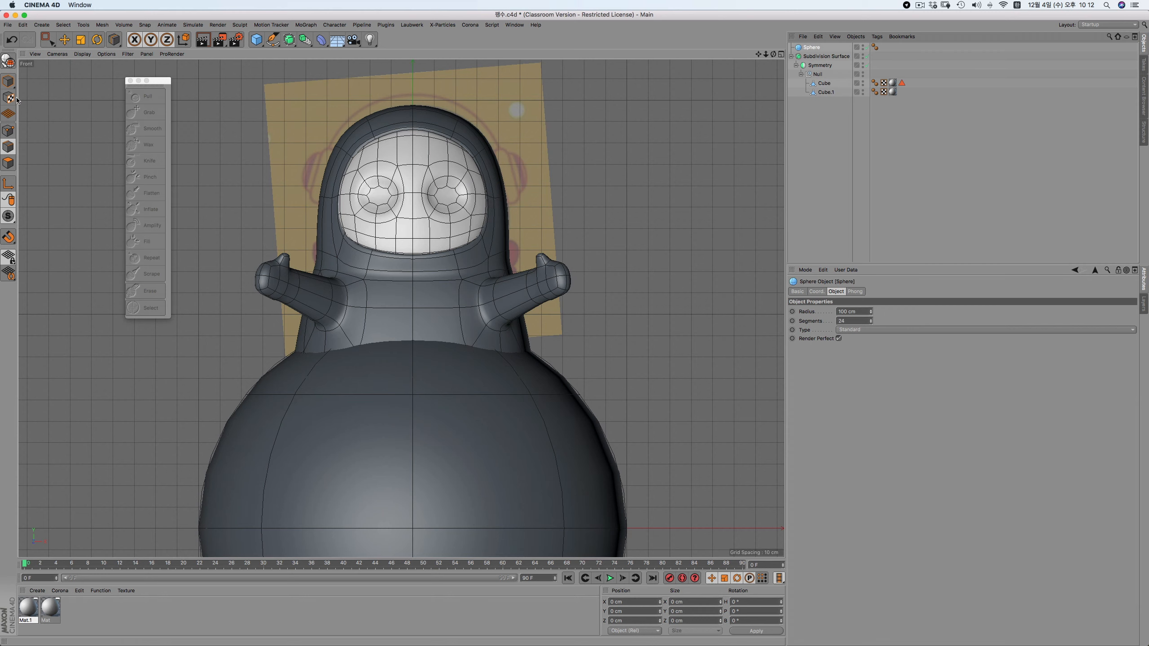
click(8, 81)
drag(412, 410, 415, 126)
mouse_move(758, 54)
mouse_down()
mouse_move(741, 129)
mouse_move(814, 53)
mouse_move(750, 66)
mouse_up()
drag(401, 308, 397, 318)
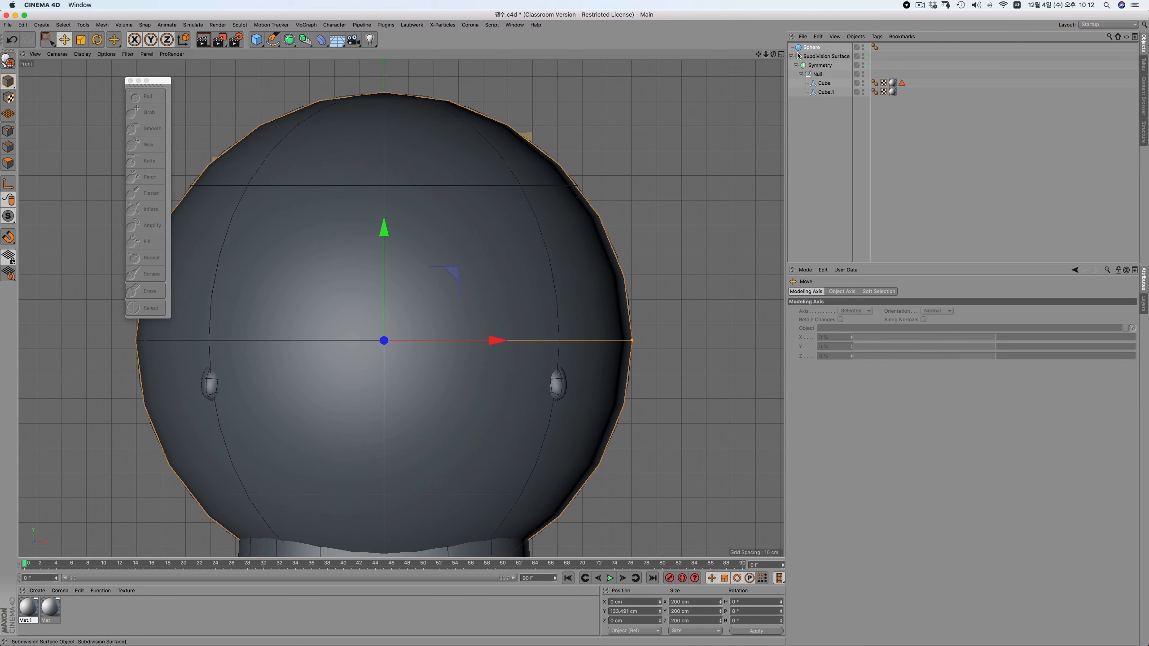
Set the sphere's pitch rotation to 90°, reduce its radius to about 25 cm and centre it on one eye in the front view
click(814, 49)
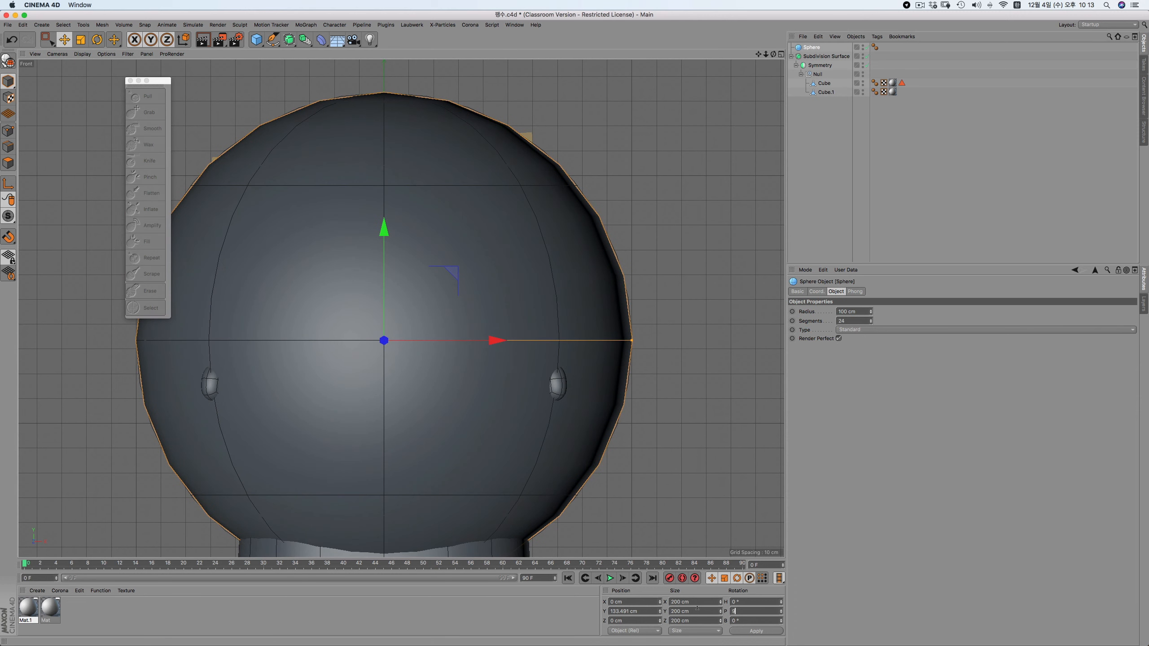
text(90)
key(Return)
drag(631, 341, 494, 216)
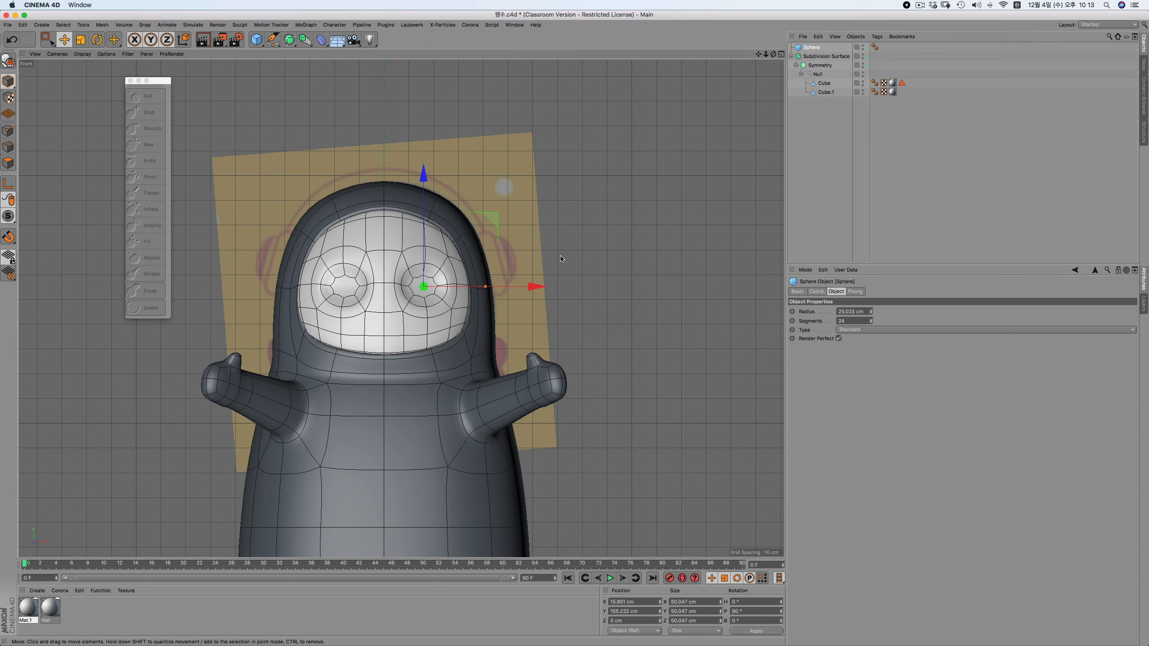
Move the sphere forward to the penguin's face in the side view, to a Z position of about -29.6 cm
key(F3)
drag(329, 308, 294, 312)
key(F5)
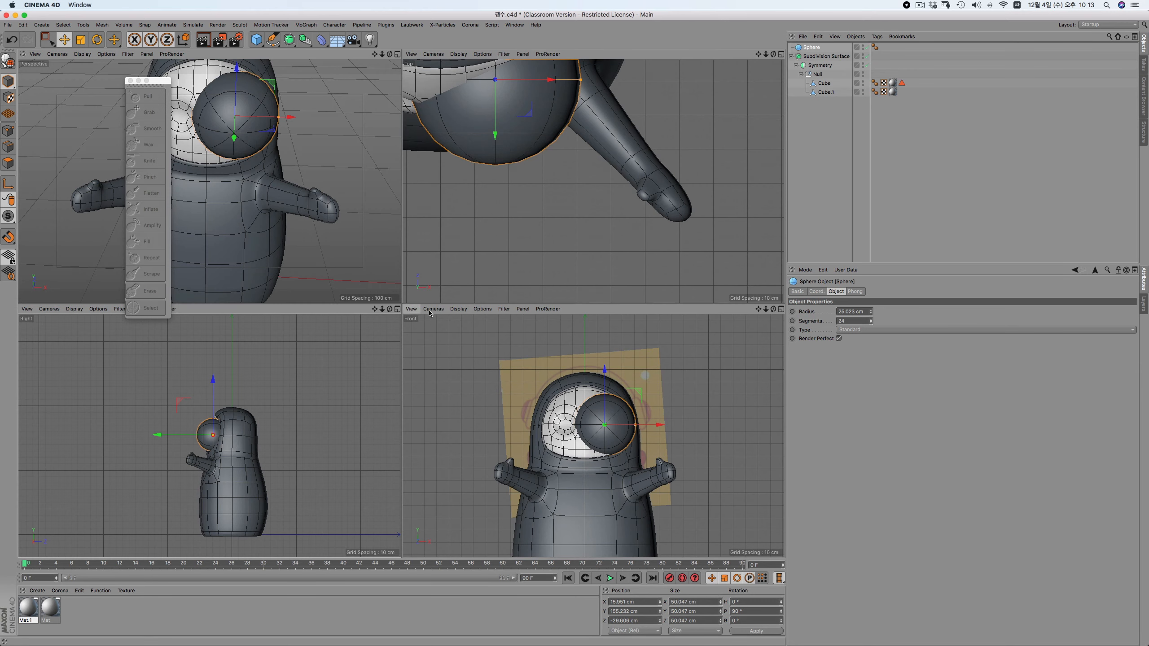
Shrink the sphere to a radius of about 10.3 cm and fit it into the eye socket
drag(632, 425, 684, 448)
scroll(604, 425, up, 5)
scroll(190, 439, up, 6)
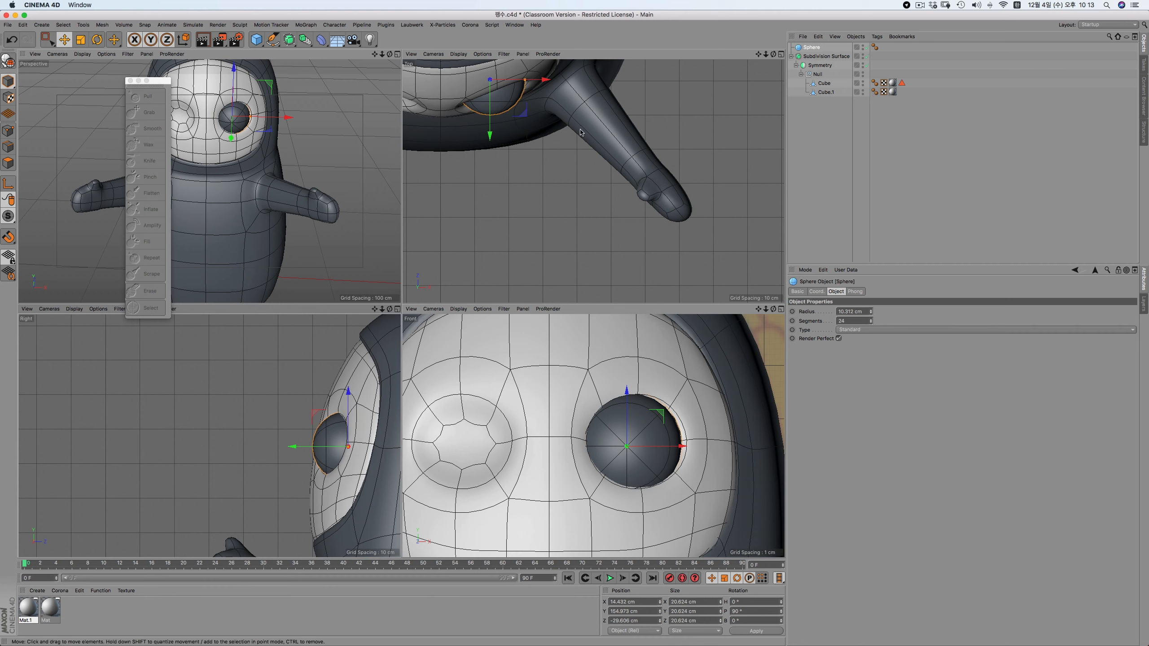
alt+middle_drag(582, 107, 593, 181)
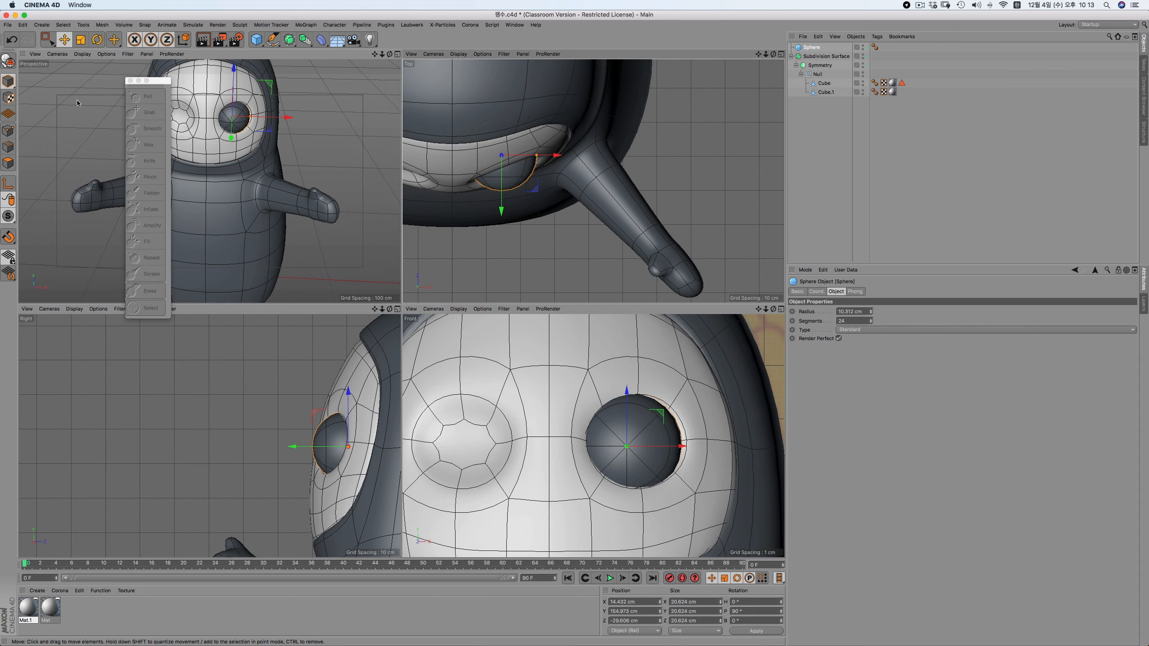
mouse_move(156, 81)
mouse_down()
mouse_move(140, 82)
mouse_move(116, 119)
mouse_up()
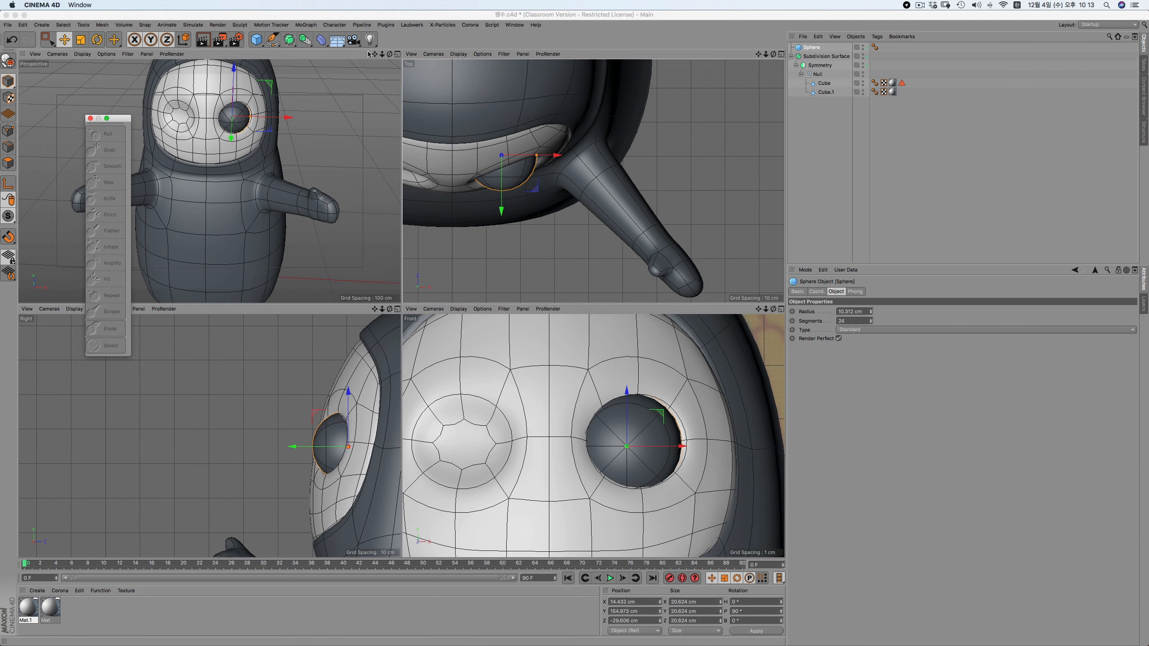
drag(375, 54, 395, 81)
drag(8, 82, 30, 110)
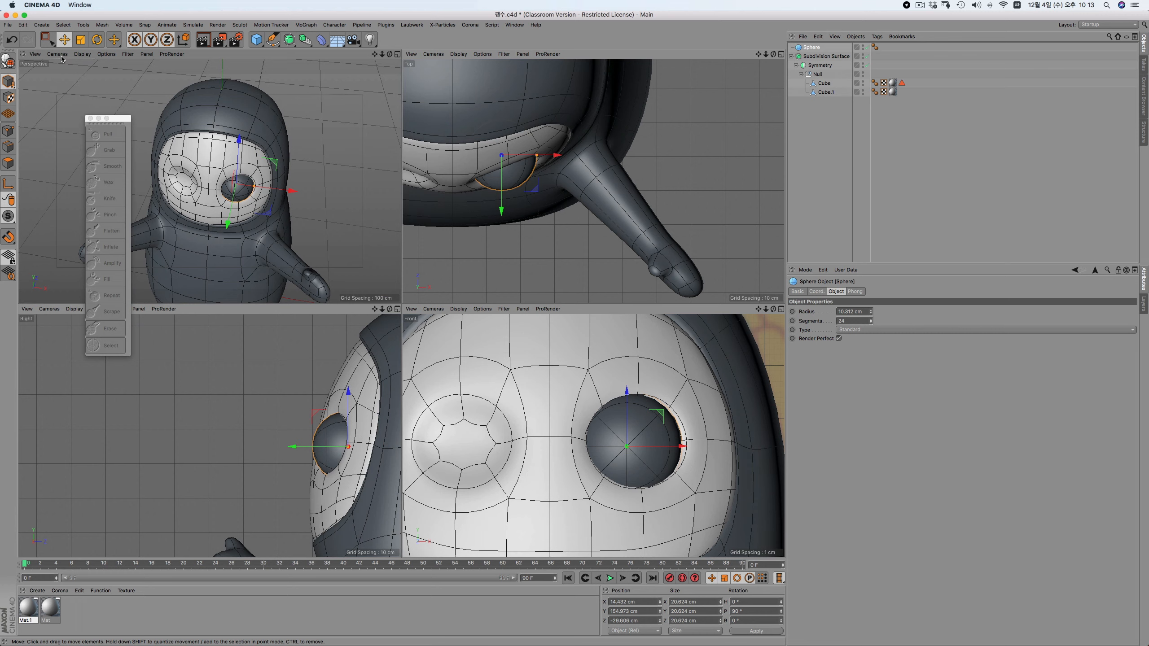
key(t)
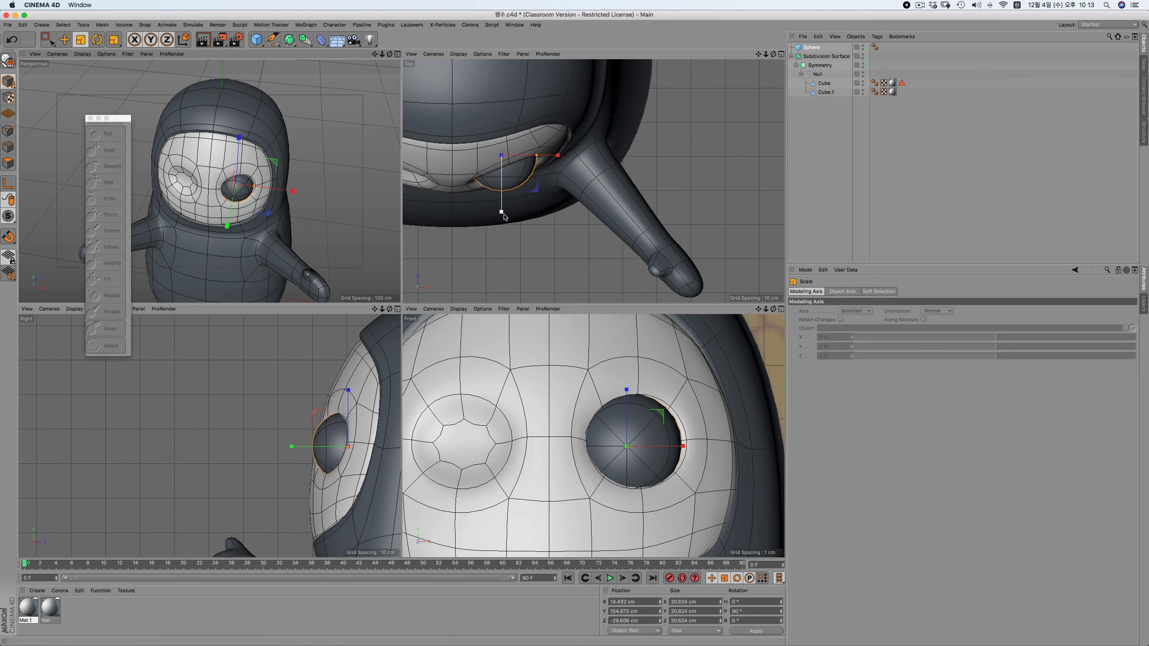
drag(8, 85, 50, 110)
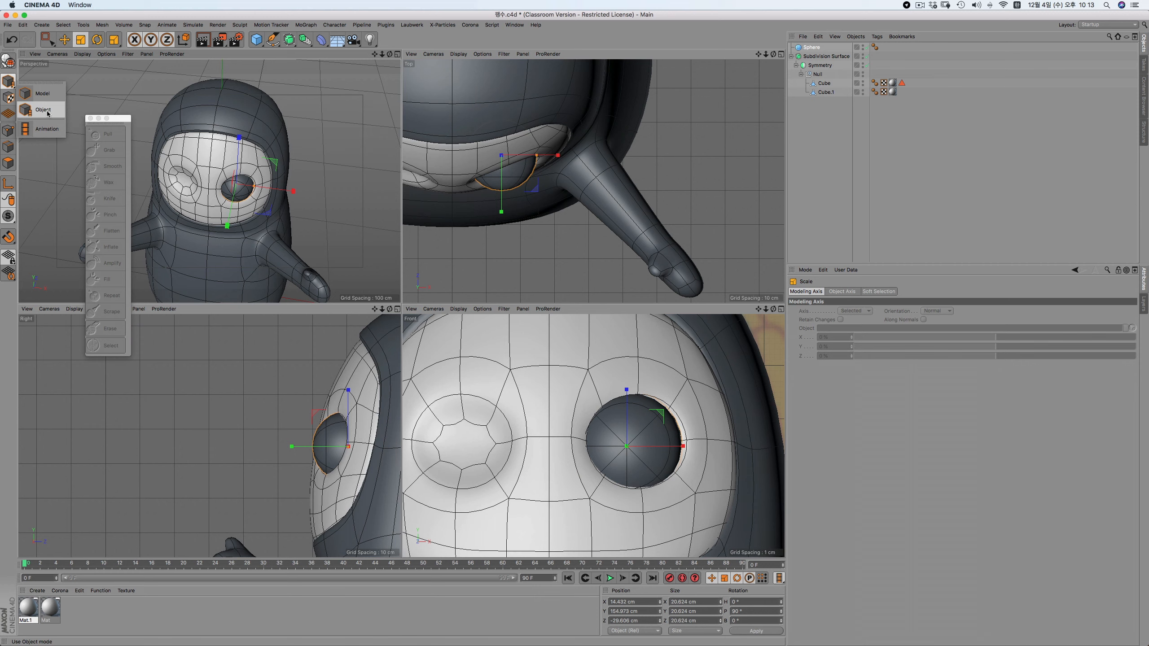
drag(48, 113, 49, 113)
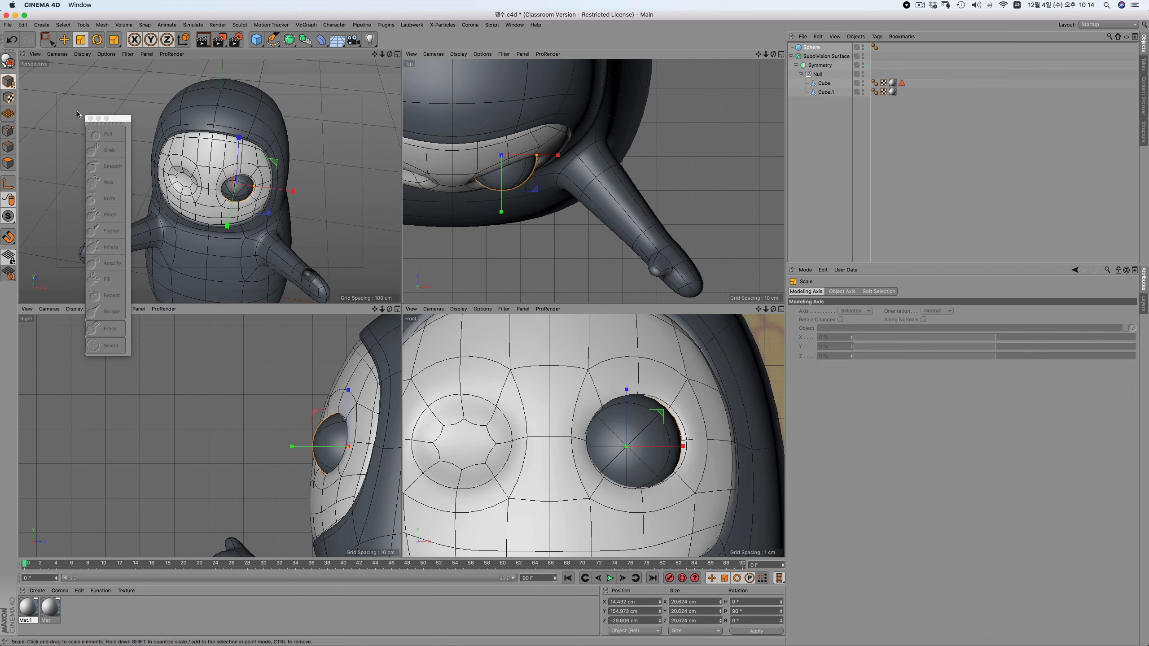
mouse_move(501, 211)
mouse_down()
mouse_move(504, 192)
mouse_move(505, 218)
mouse_up()
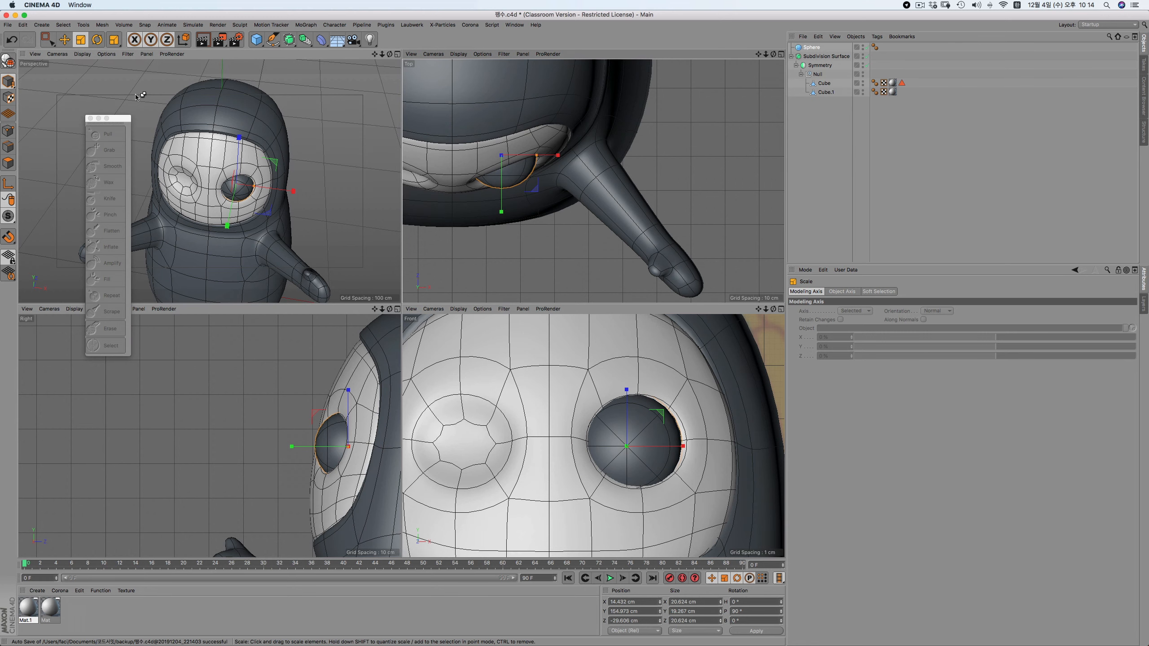
key(super+z)
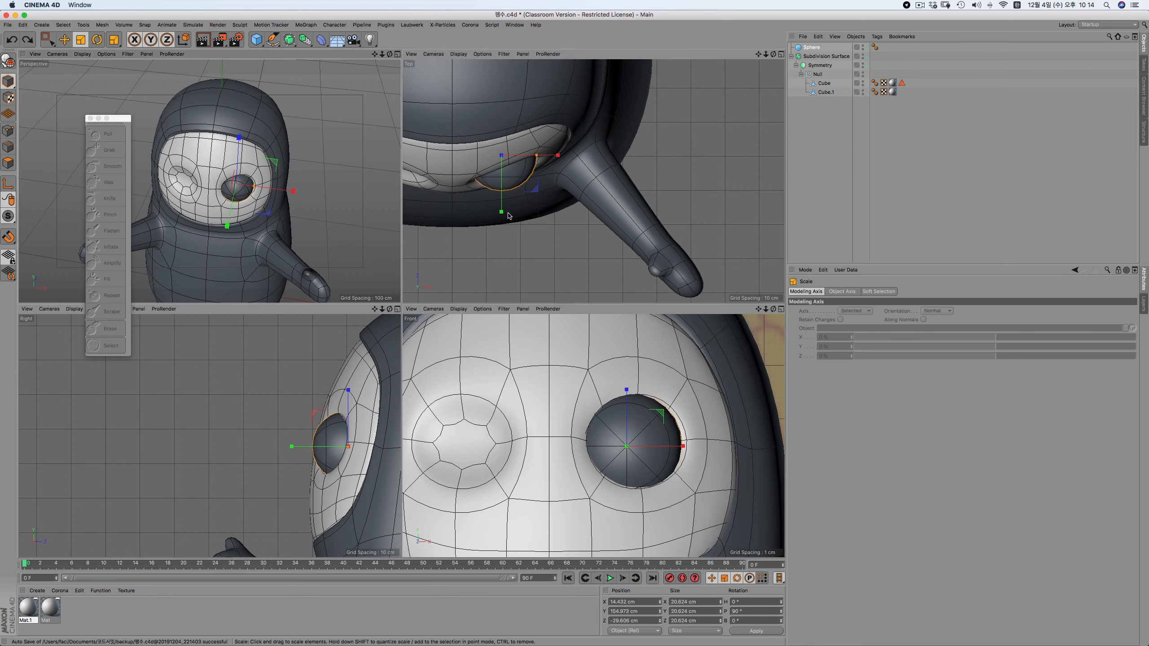
drag(509, 216, 726, 118)
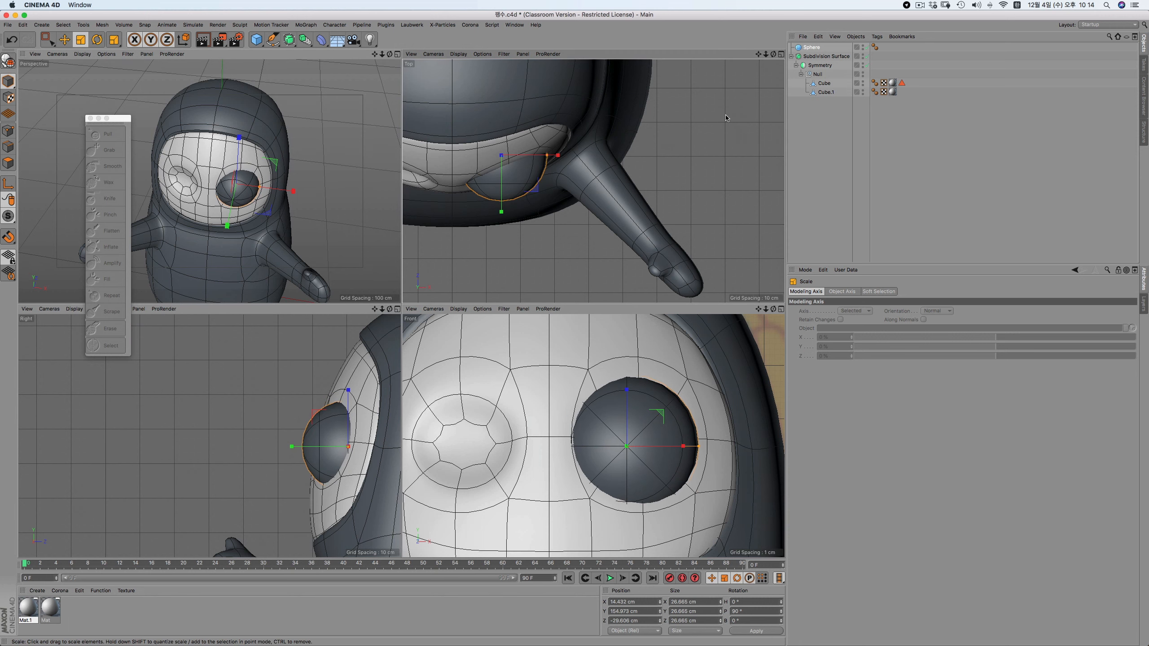
key(super+z)
click(814, 48)
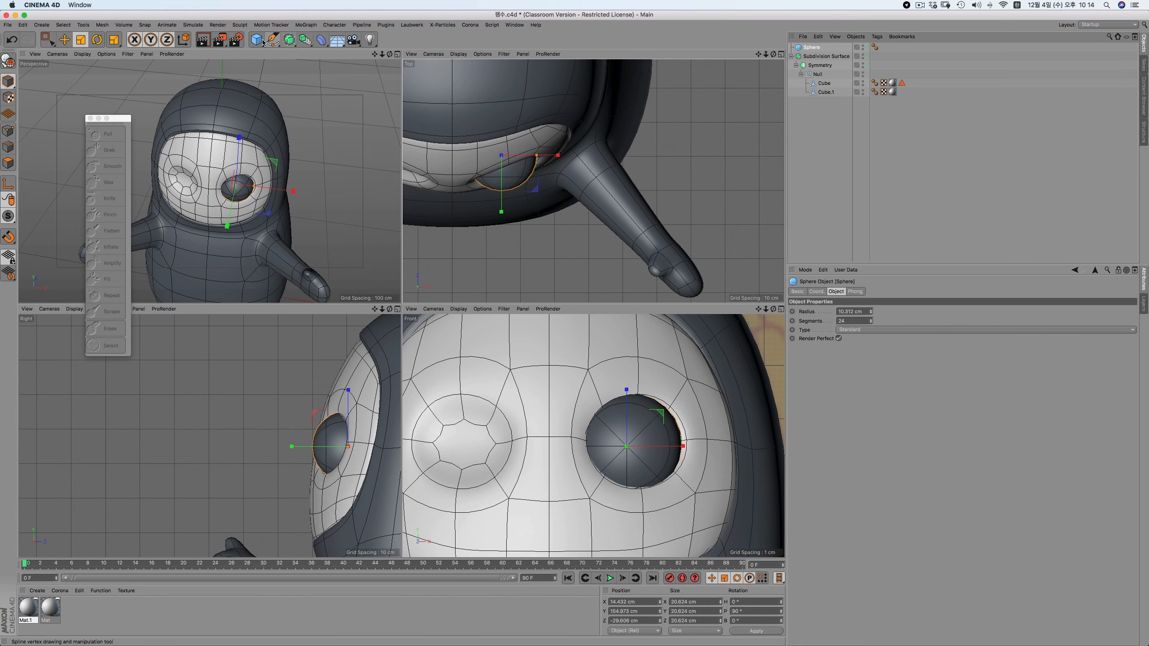
drag(264, 42, 881, 358)
mouse_move(501, 211)
mouse_down()
mouse_move(501, 181)
mouse_move(501, 212)
mouse_up()
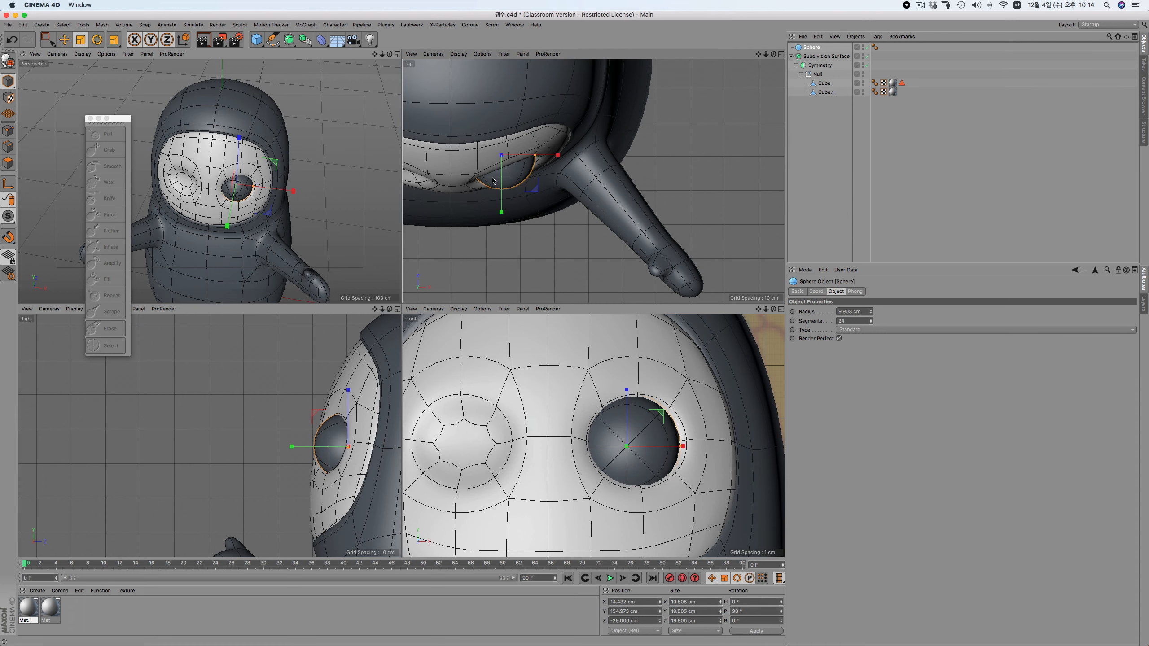
key(super+z)
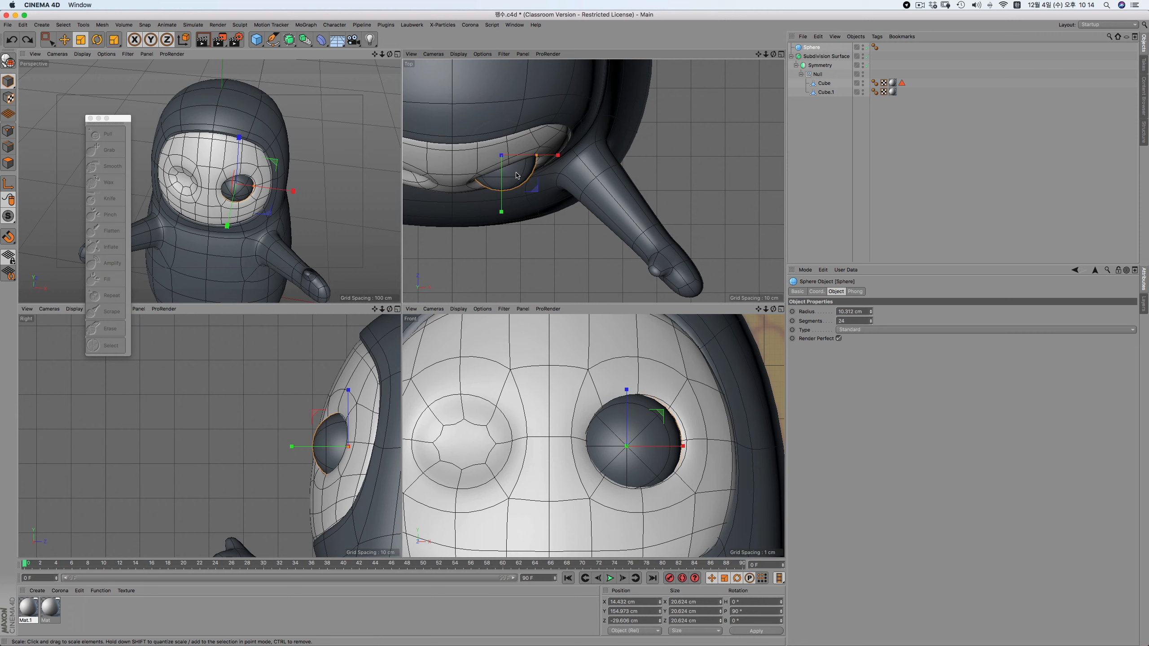
In object mode, flatten the eyeball sphere to a scale of about 0.61 in Y and 0.83 in Z
click(816, 291)
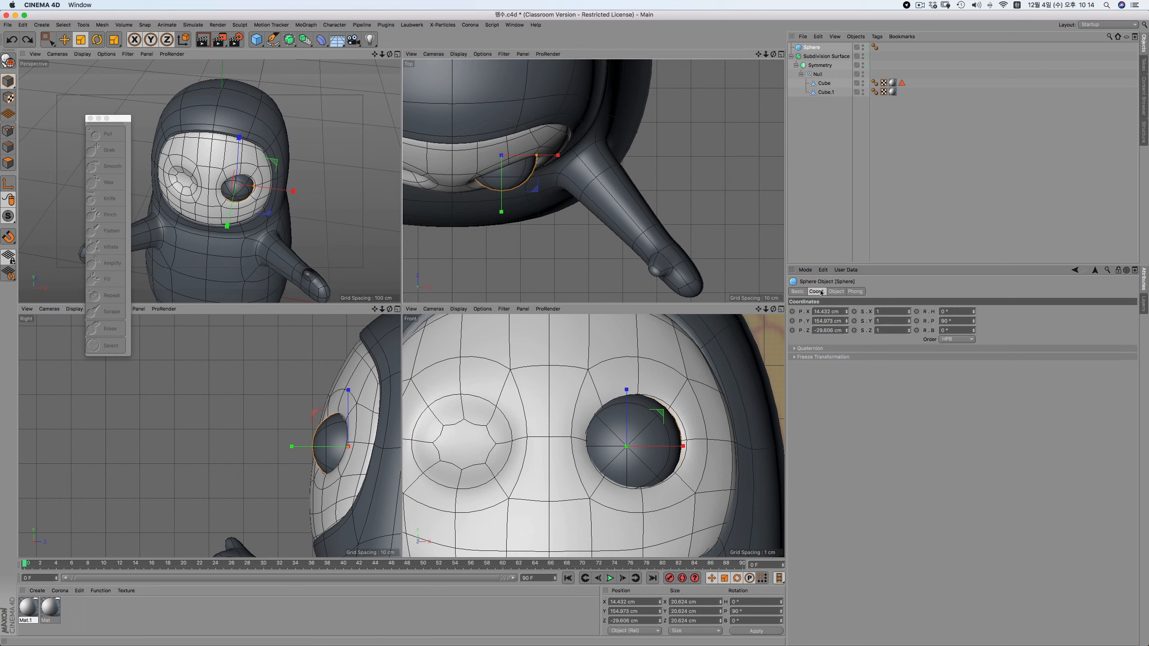
drag(5, 80, 64, 112)
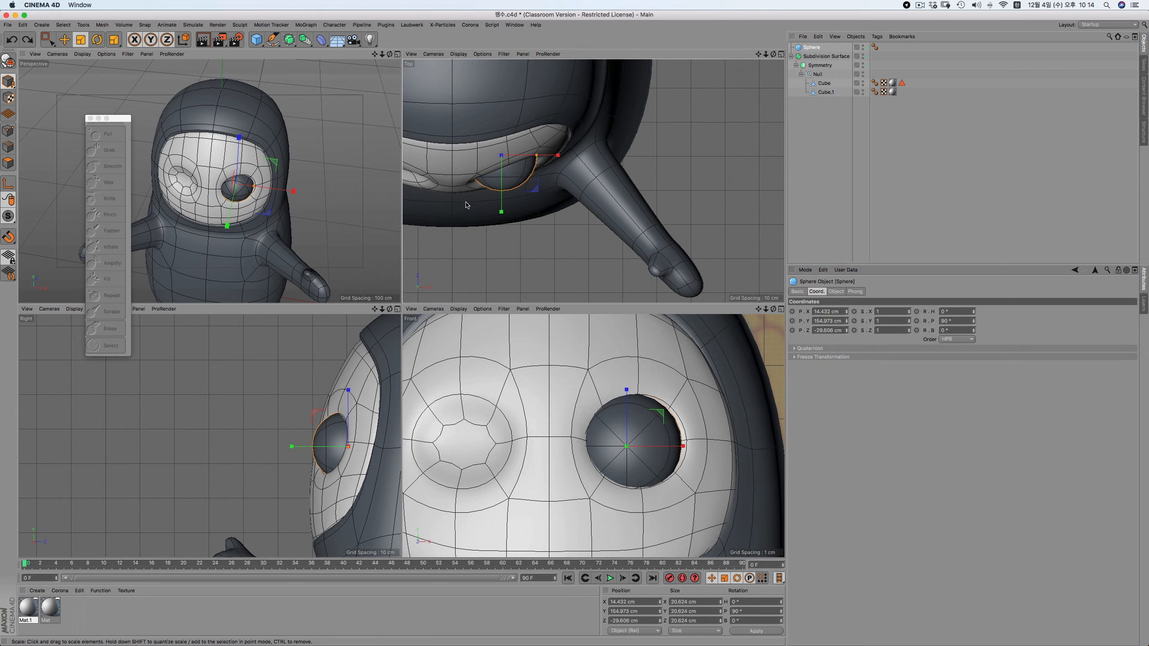
mouse_move(502, 213)
mouse_down()
mouse_move(502, 192)
mouse_move(501, 206)
mouse_up()
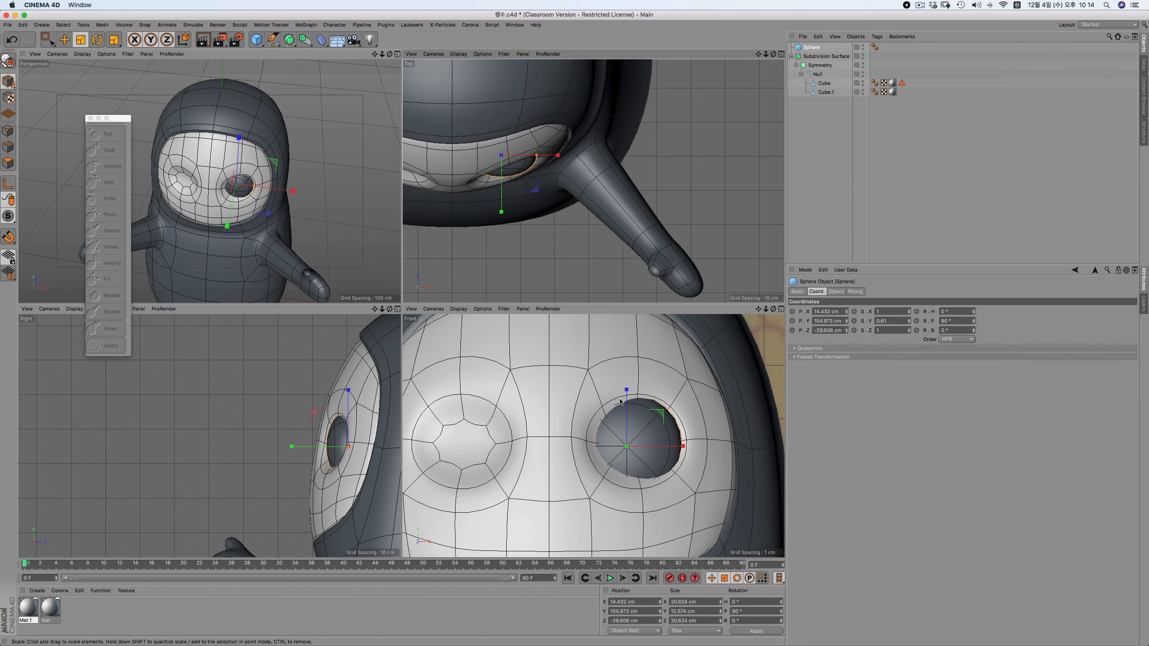
drag(626, 389, 626, 399)
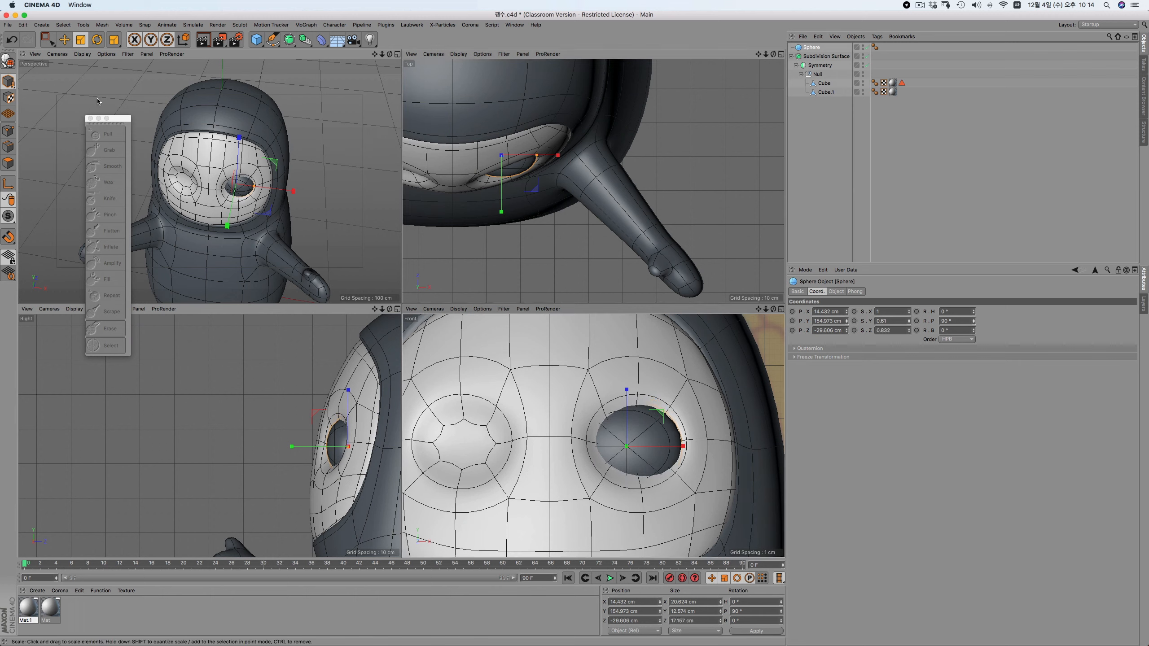
Rotate the sphere by about 19° in the top view to follow the curve of the face
click(64, 39)
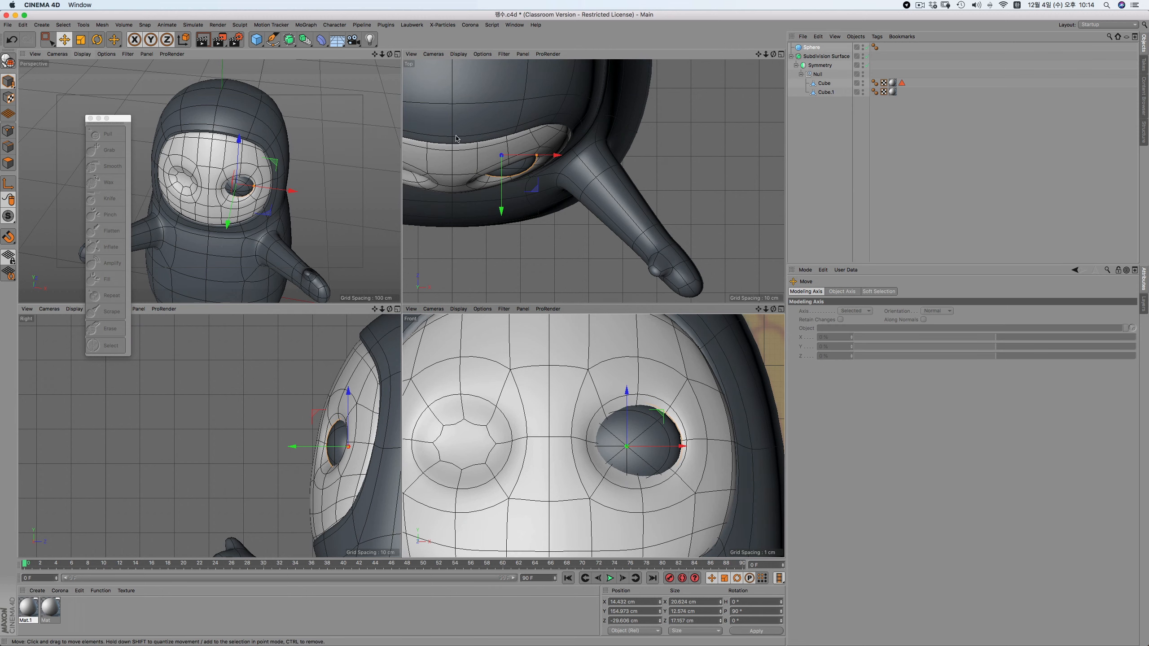
click(98, 39)
drag(479, 212, 463, 247)
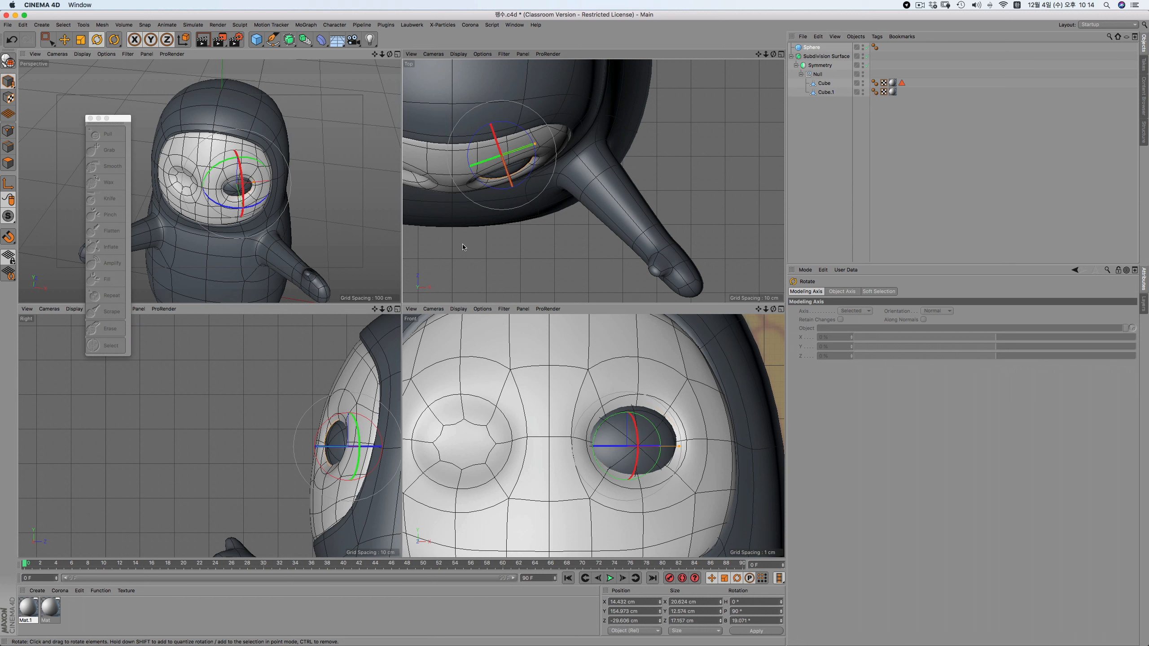
Raise the sphere to a Y position of about 156 cm and tilt its pitch to about 80.1°
click(64, 39)
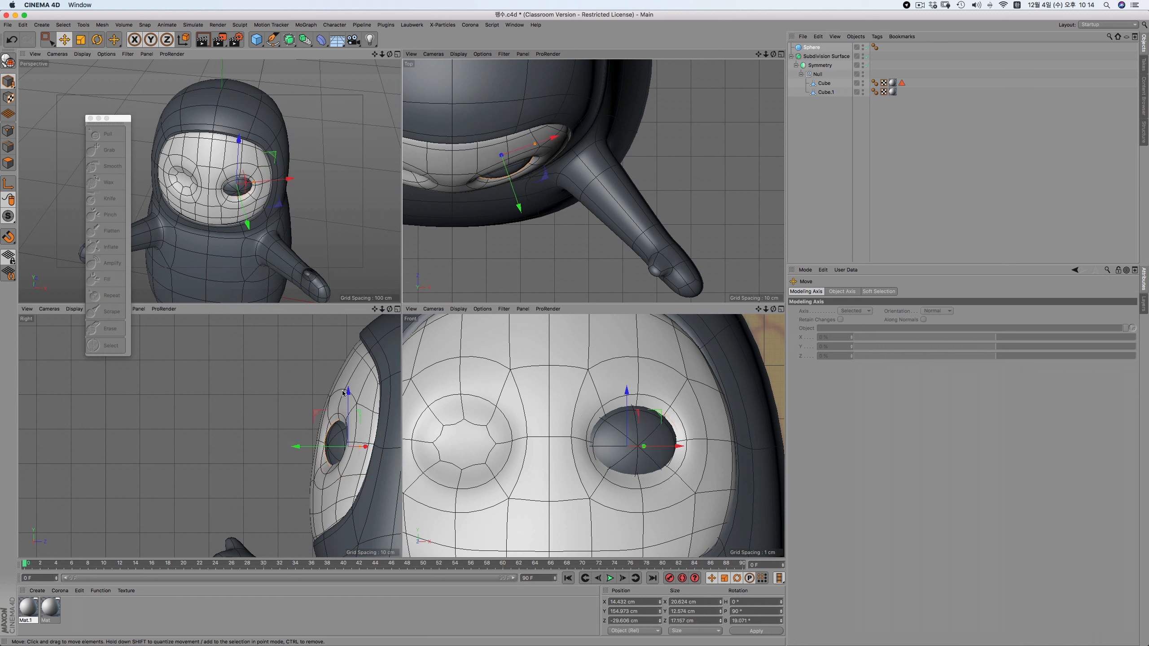
drag(348, 401, 350, 391)
click(97, 40)
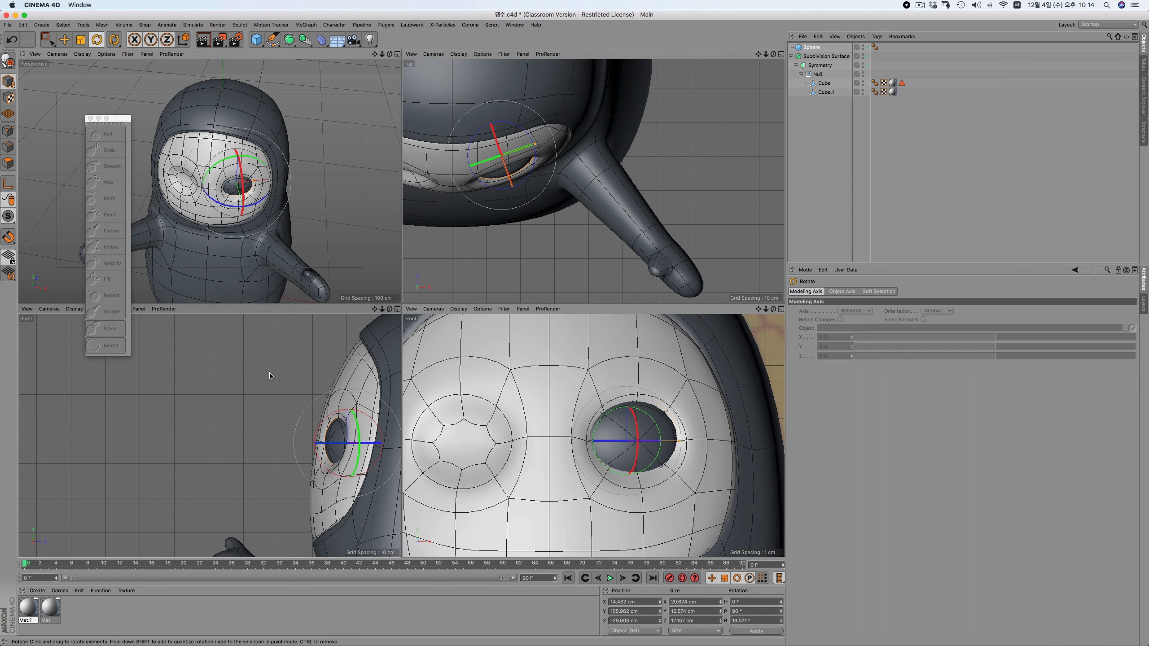
drag(510, 178, 507, 171)
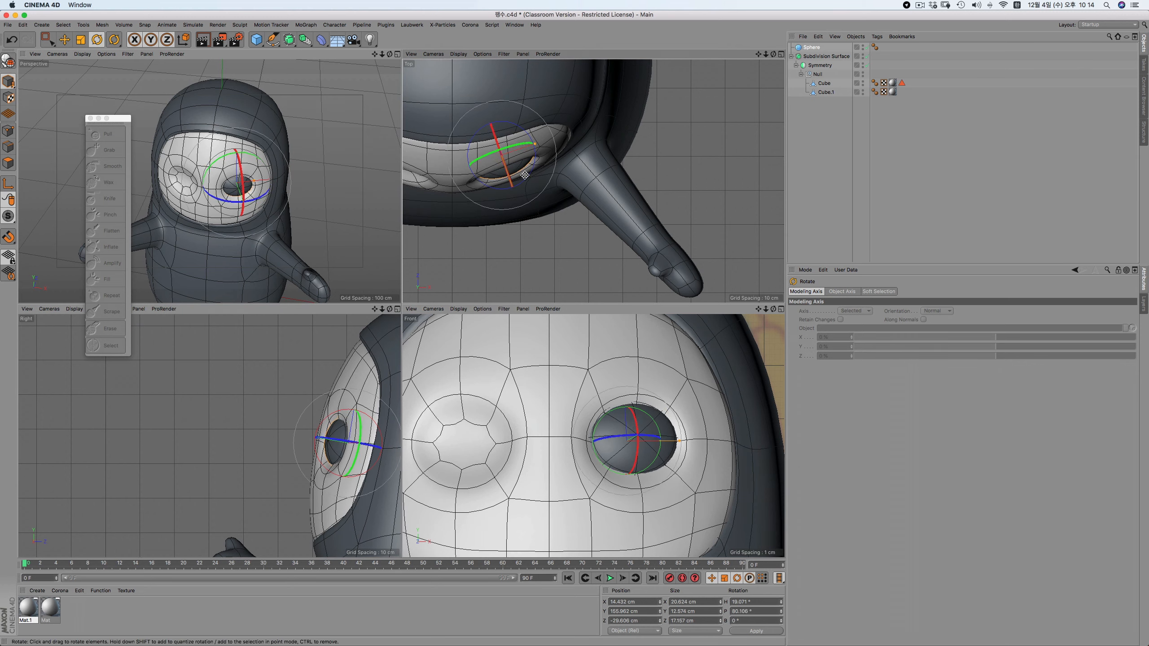
Move the sphere outward along its own axis to Z about -32 cm and tilt its pitch to about 79.8°
click(64, 39)
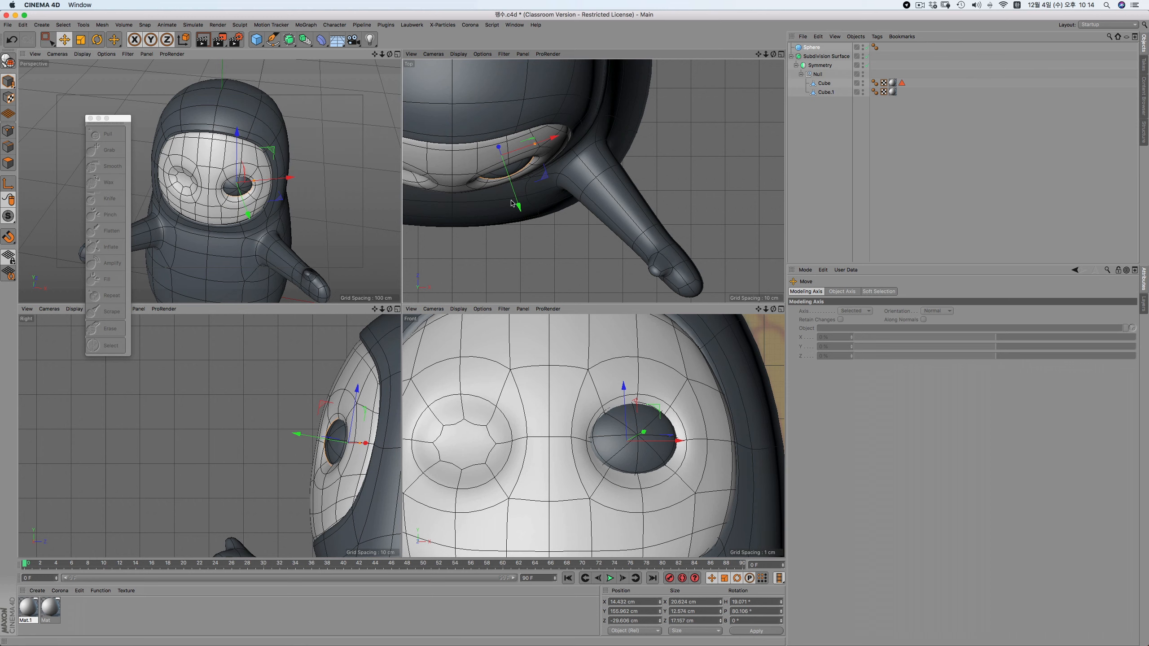
drag(503, 154, 521, 214)
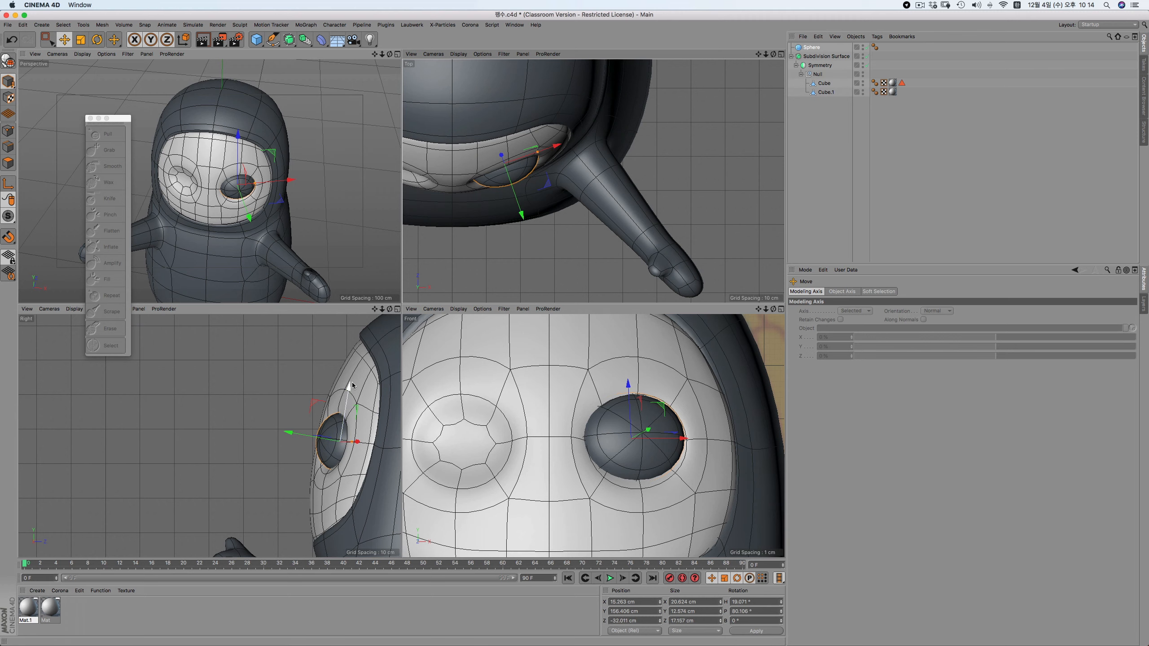
key(r)
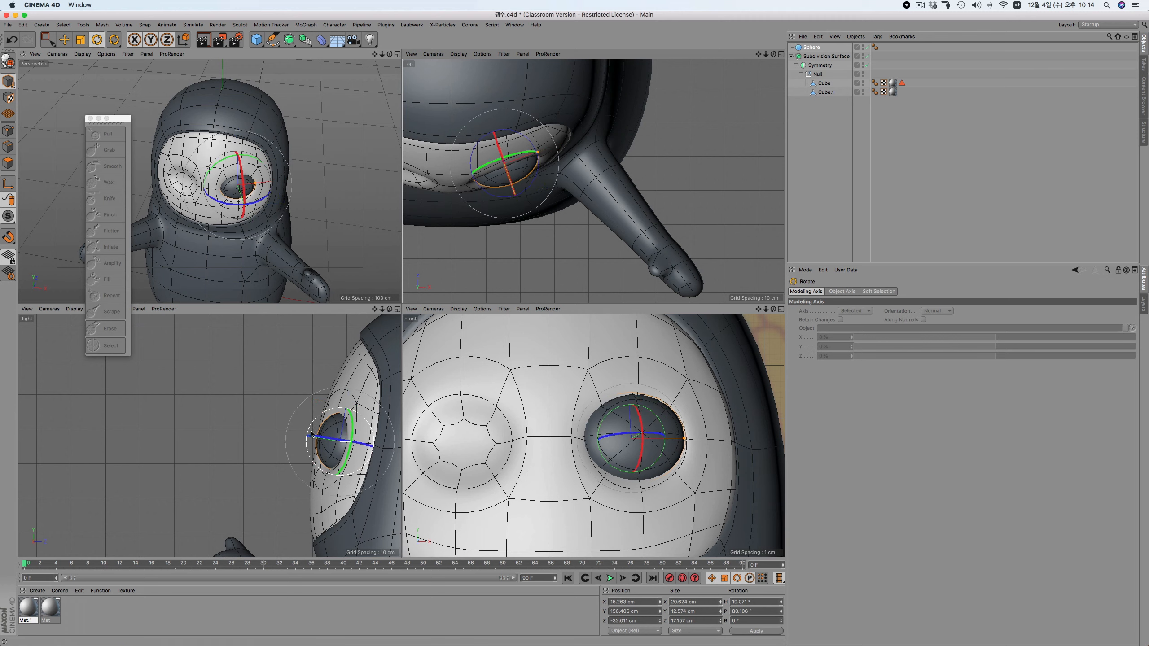
drag(309, 432, 310, 428)
Resize the sphere to about 21.1 × 8.4 × 17.6 cm and lower it to Y about 156.1 cm in the eye socket
click(65, 40)
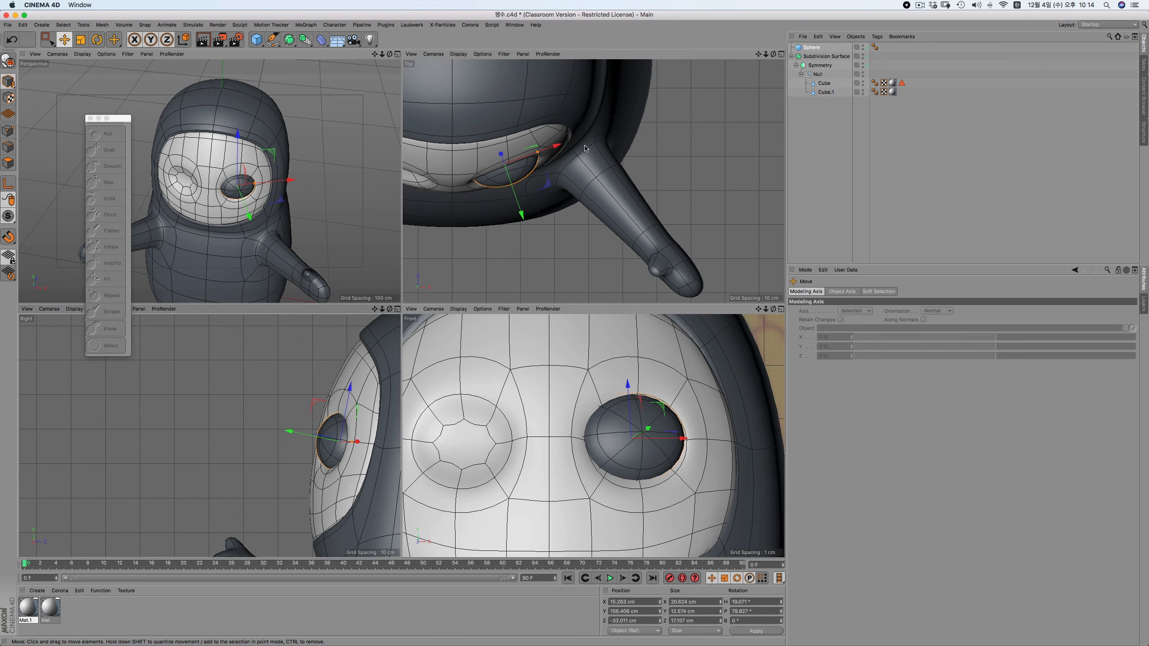
drag(685, 441, 688, 441)
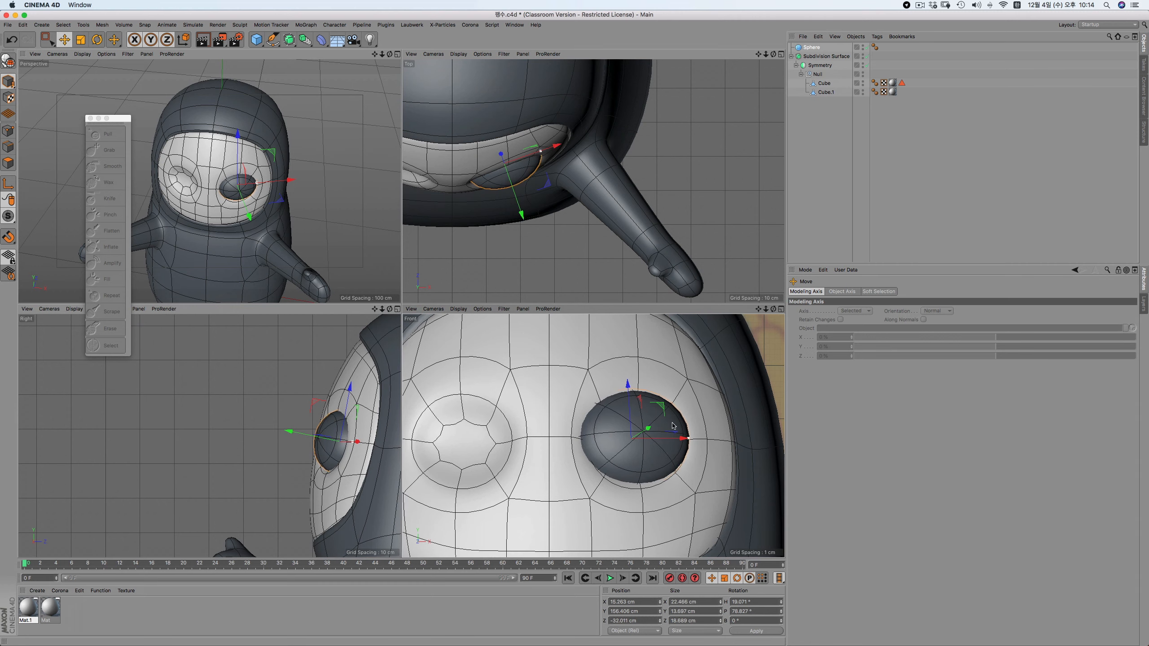
click(81, 40)
drag(525, 217, 516, 202)
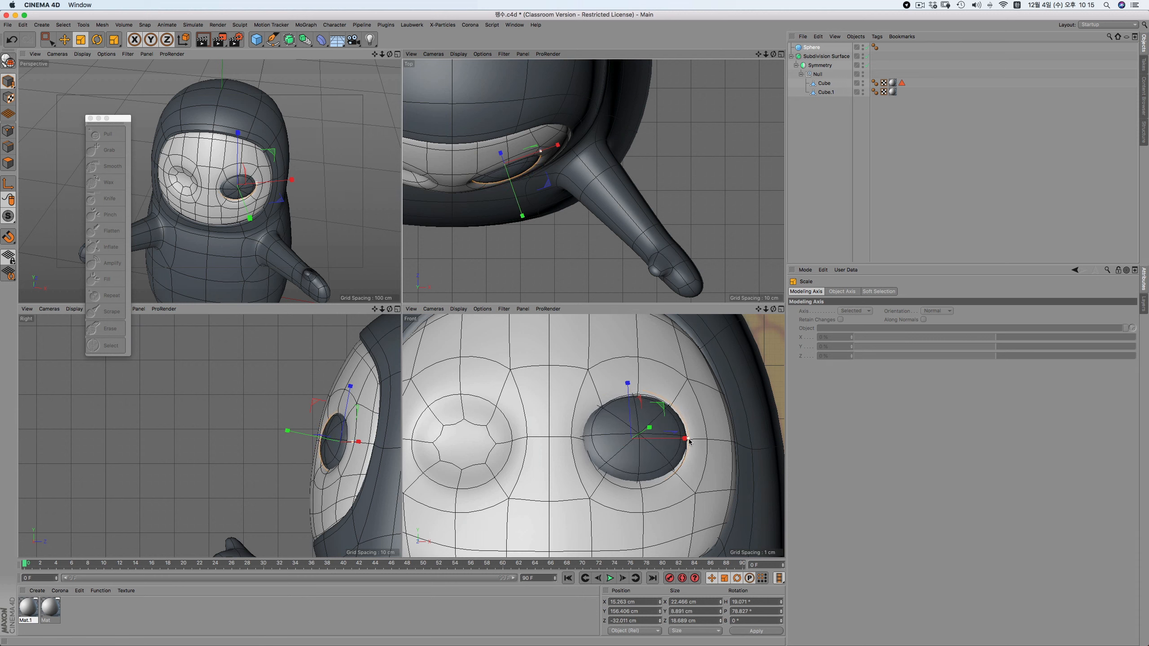
drag(685, 440, 684, 439)
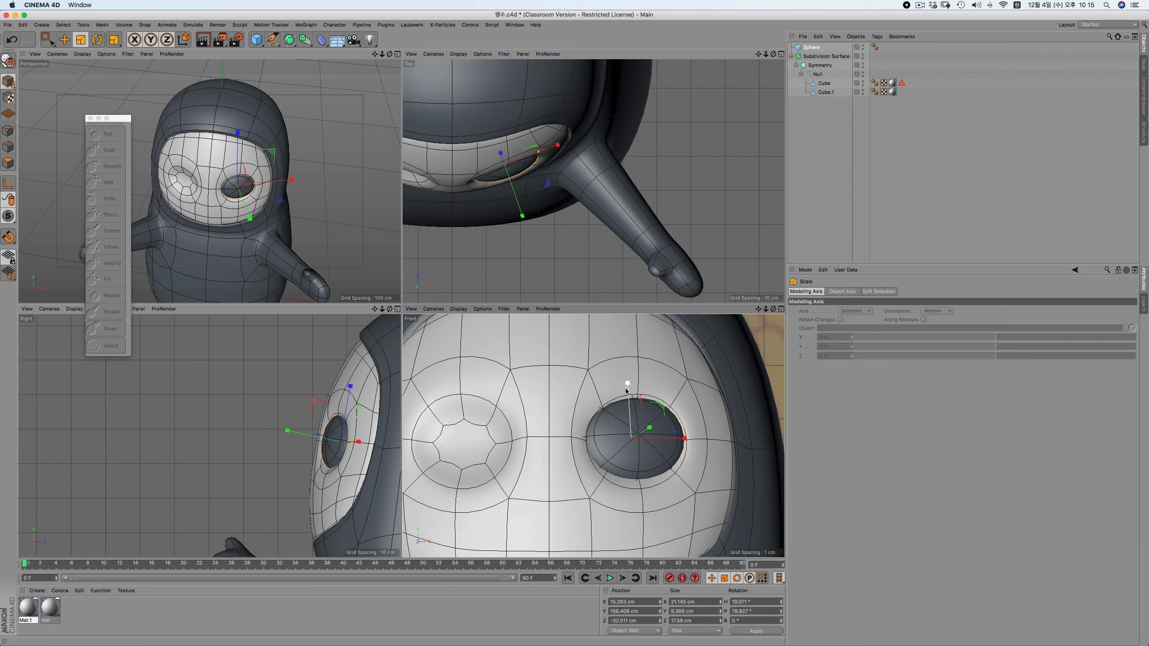
key(0)
drag(628, 384, 628, 387)
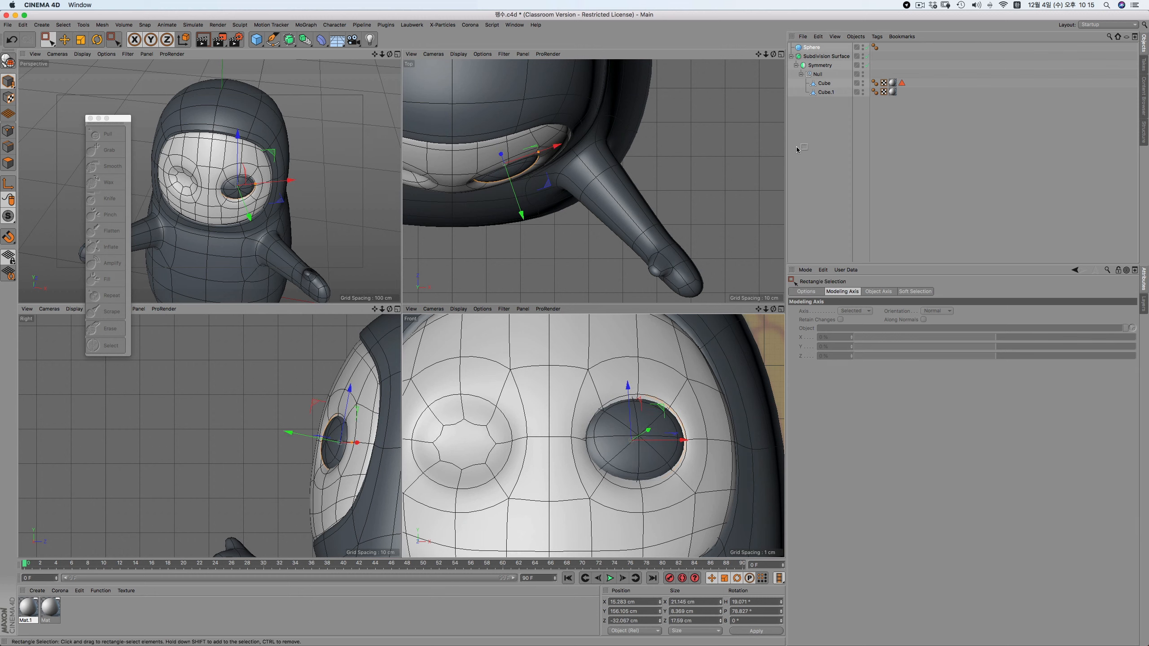
Create a new material with the default light grey colour and apply it to the eyeball sphere
click(807, 131)
click(64, 616)
double_click(65, 616)
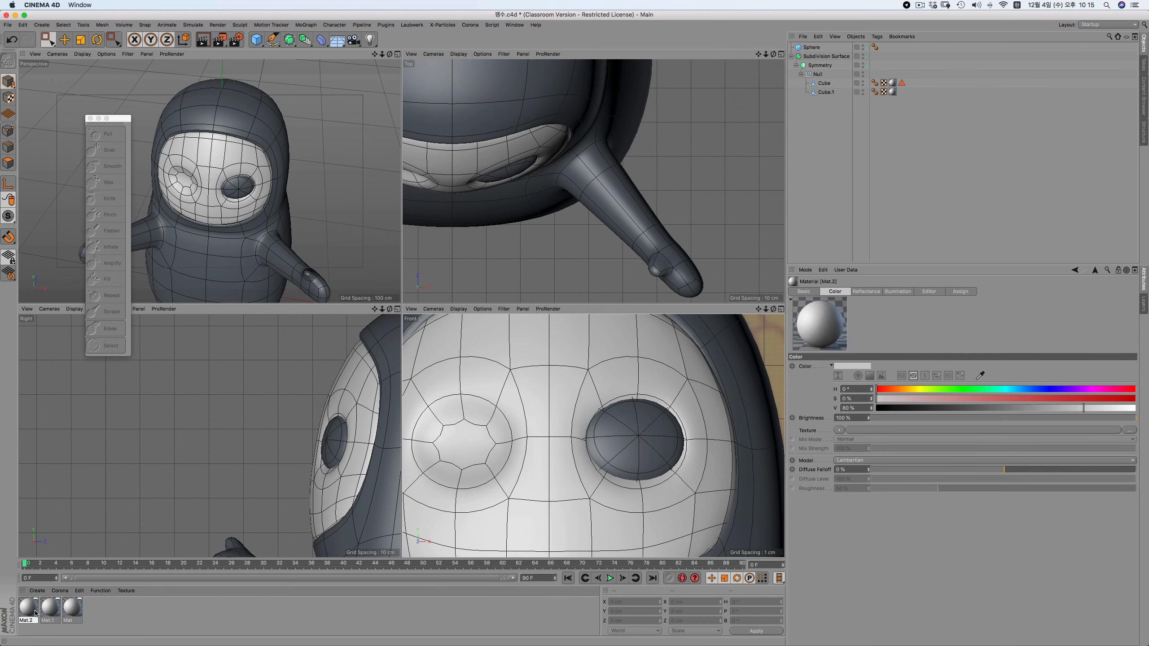
double_click(28, 609)
drag(812, 51, 812, 52)
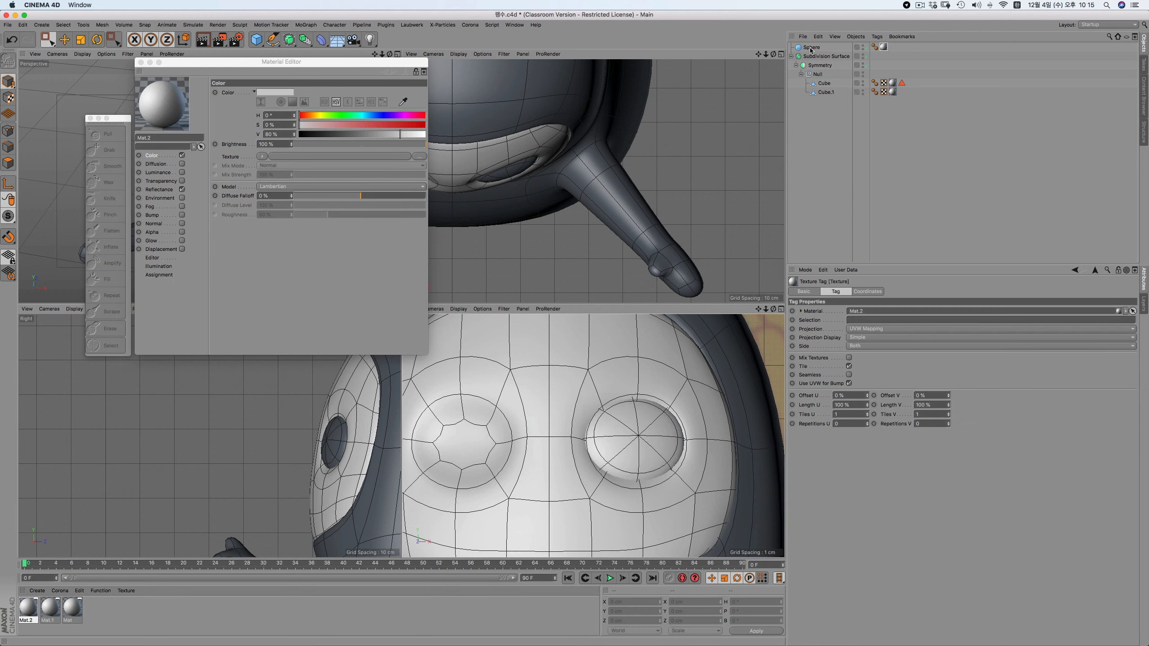
click(141, 62)
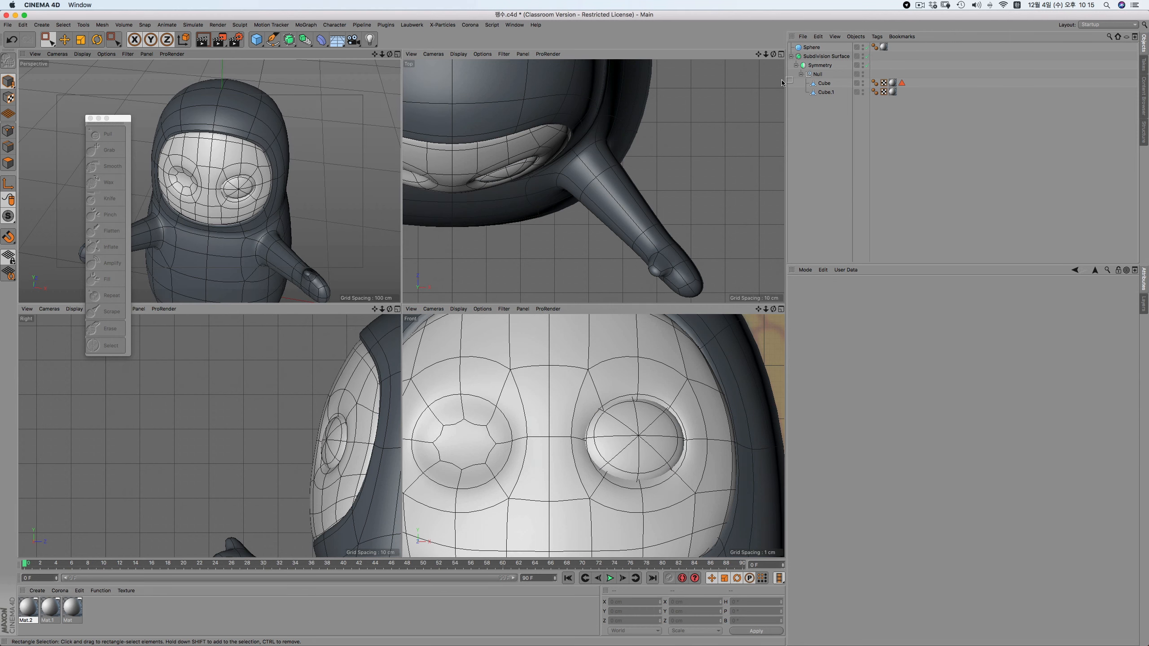
Add a Symmetry object and nest the eye Sphere inside it to mirror the eyeball across the face
click(800, 51)
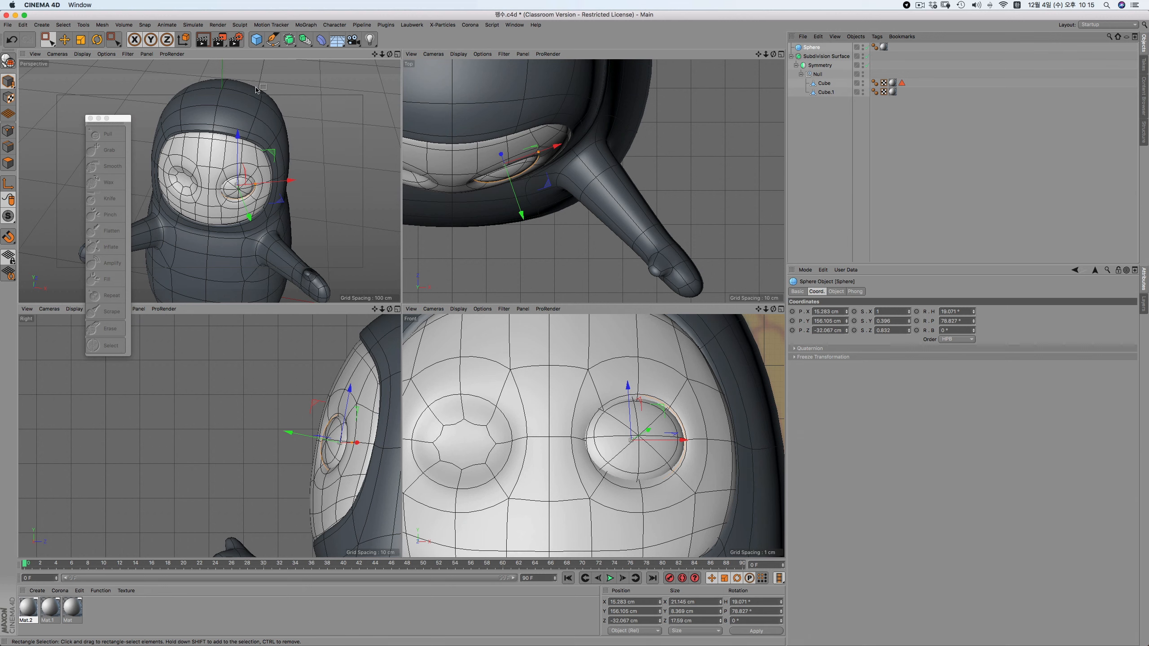
click(289, 40)
click(304, 40)
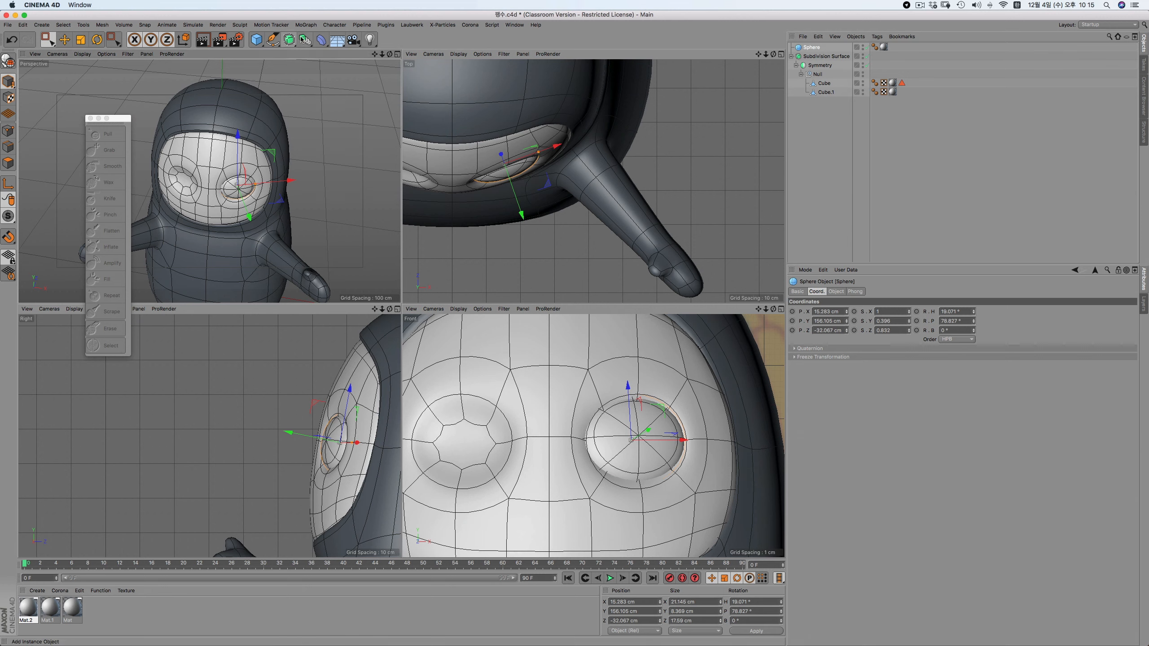
click(400, 82)
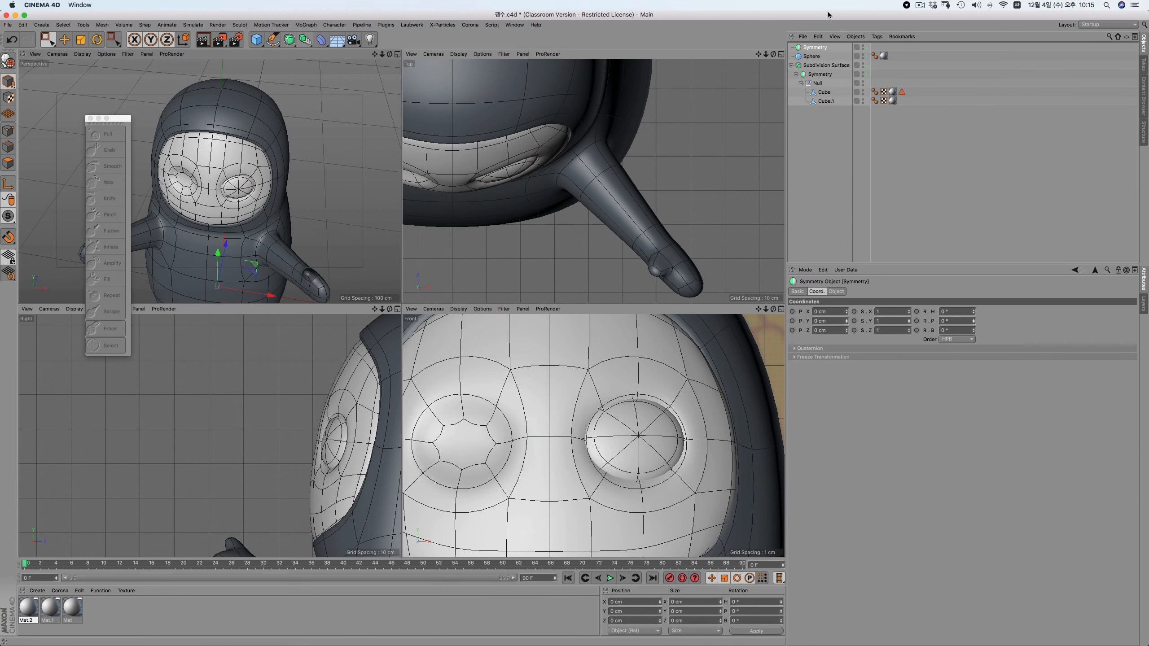
click(809, 57)
drag(814, 48, 815, 47)
click(815, 47)
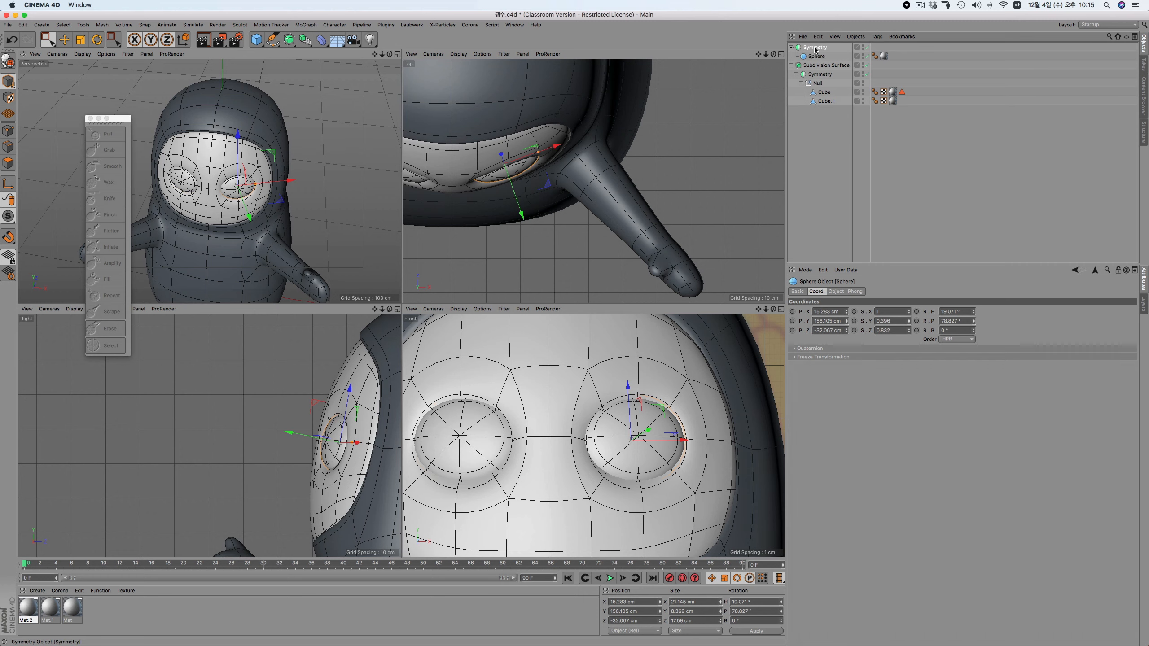
click(817, 171)
Render a close-up preview of the two eyes in the perspective view
drag(387, 55, 411, 54)
click(206, 41)
click(207, 42)
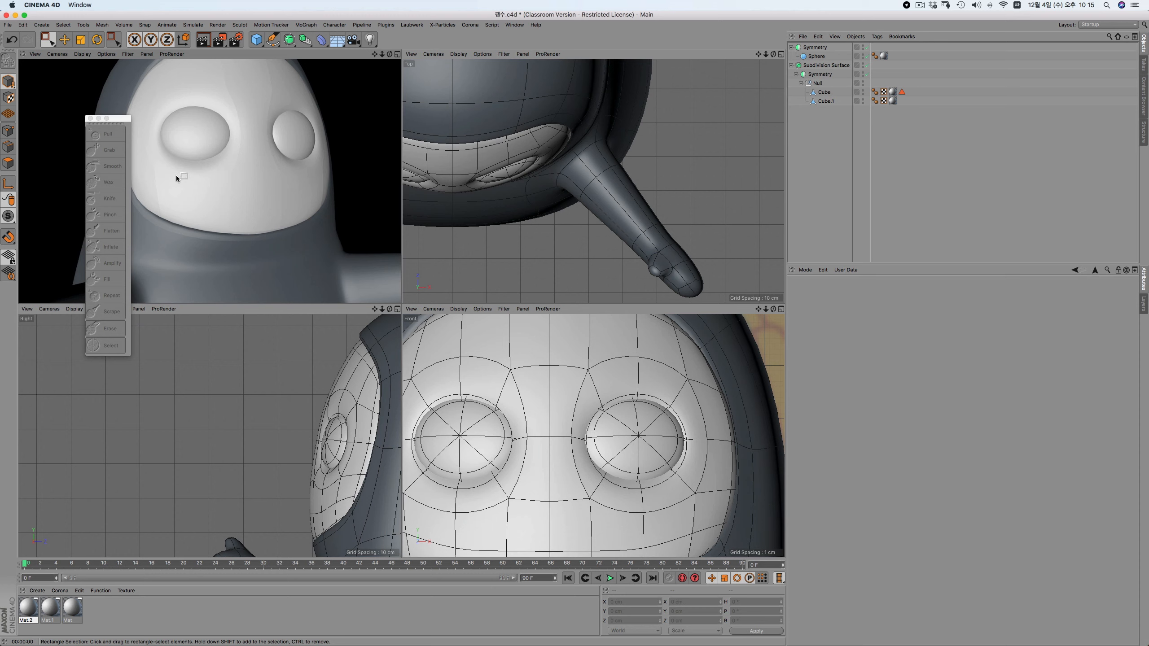
Turn off Use Edge Breaks in the Phong tag of Cube.1 and render the perspective view again to check the shading
click(874, 101)
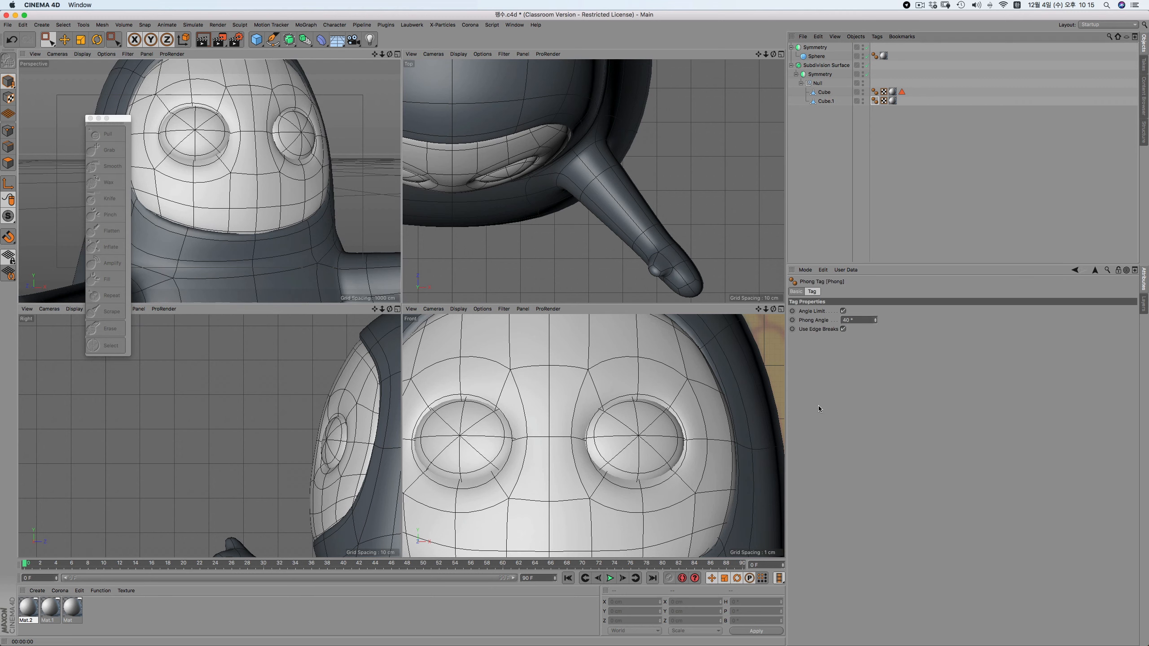
click(843, 329)
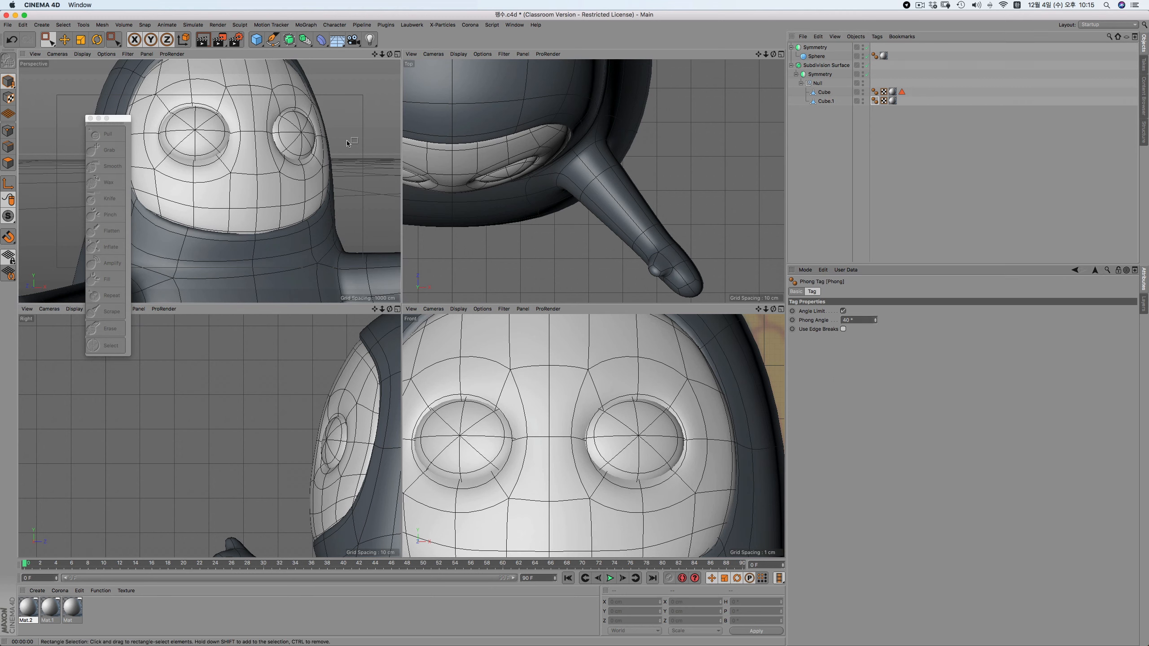
click(203, 39)
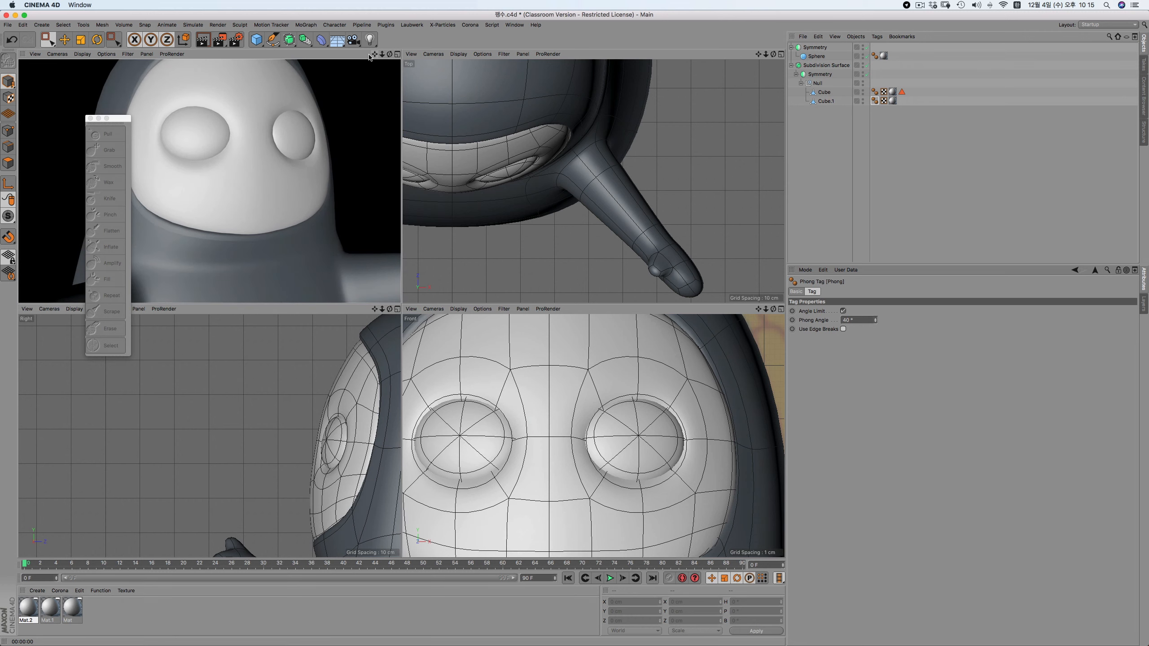
drag(374, 55, 374, 58)
click(687, 111)
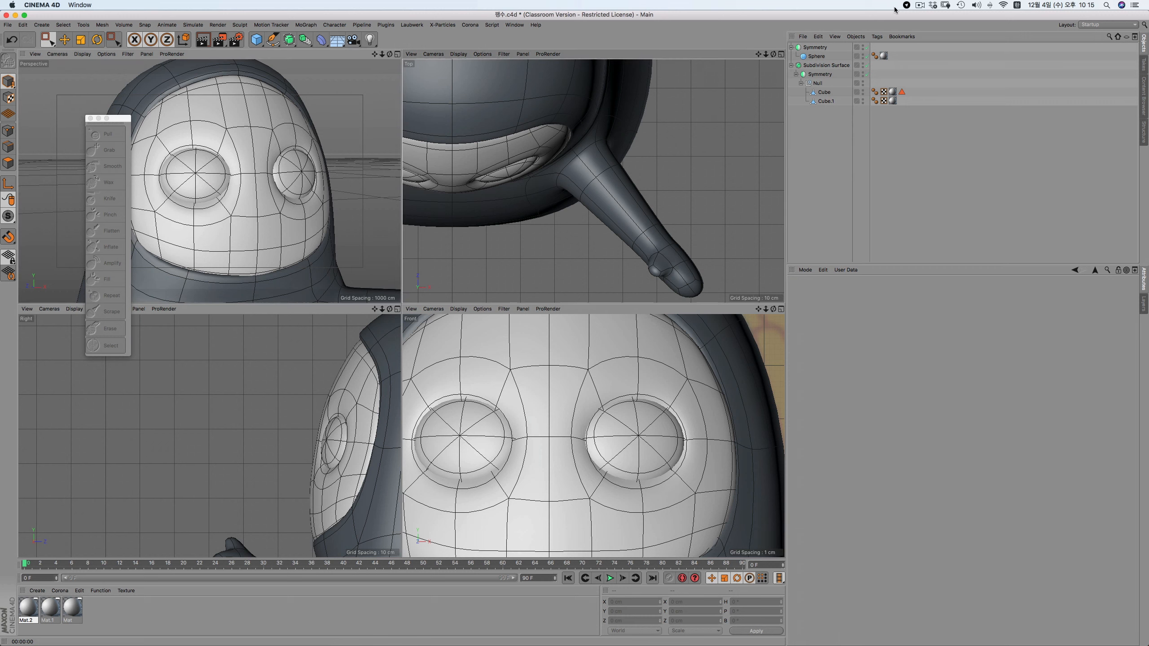
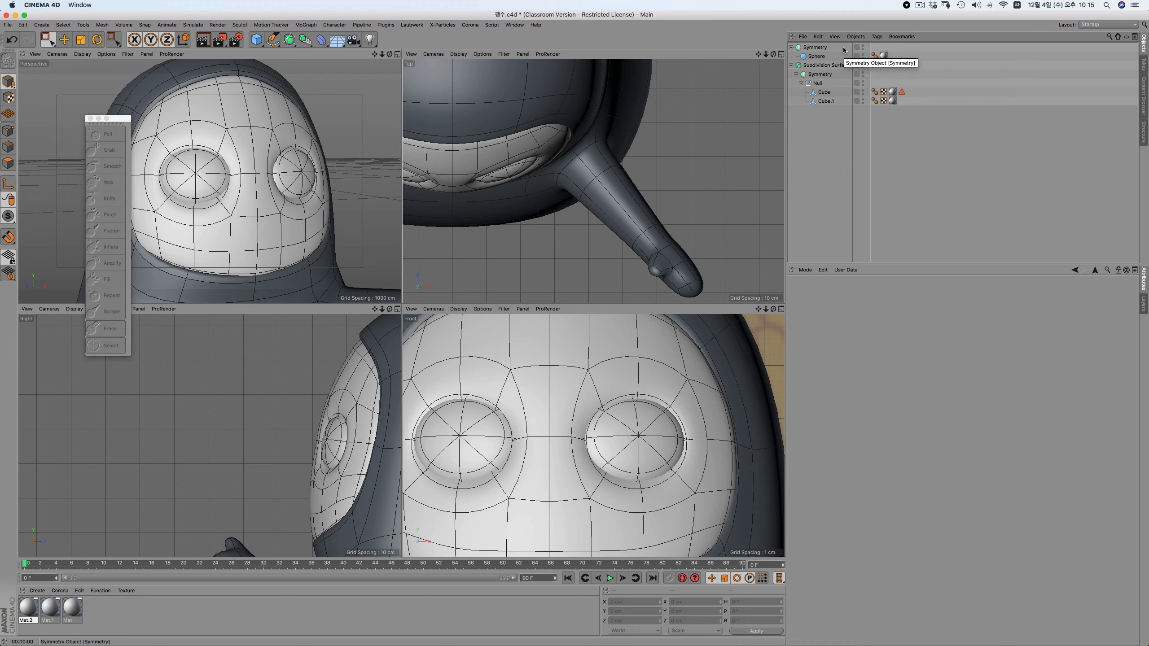
click(919, 5)
click(946, 33)
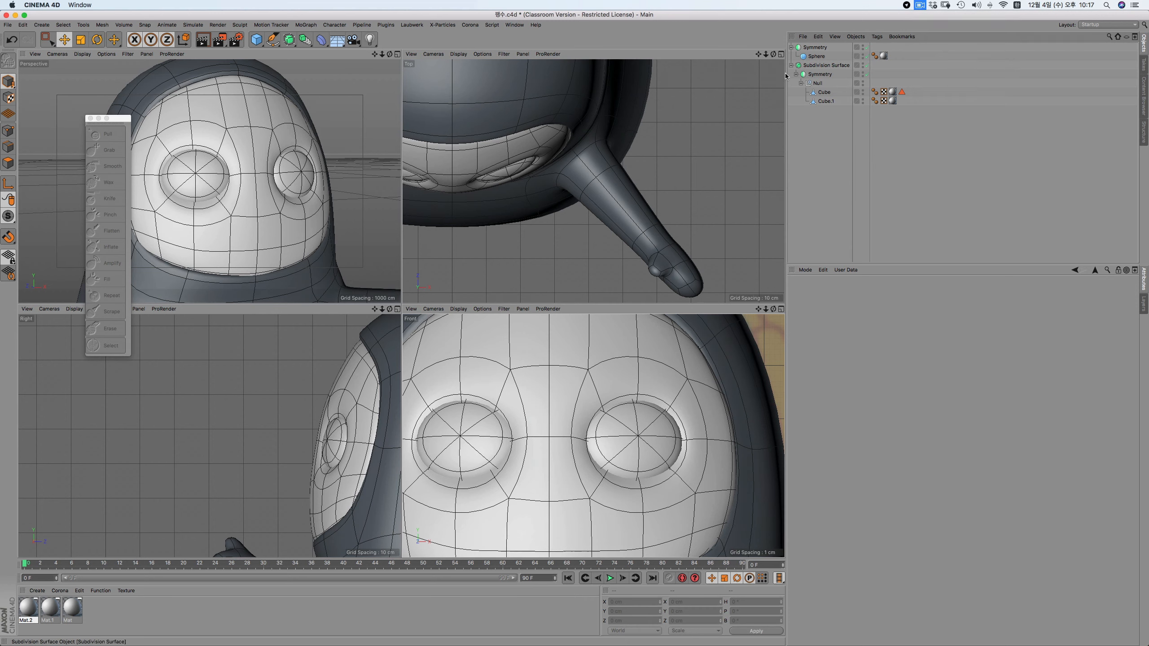
Render a preview of the whole penguin figure in the perspective view to check its overall proportions
scroll(674, 379, up, 2)
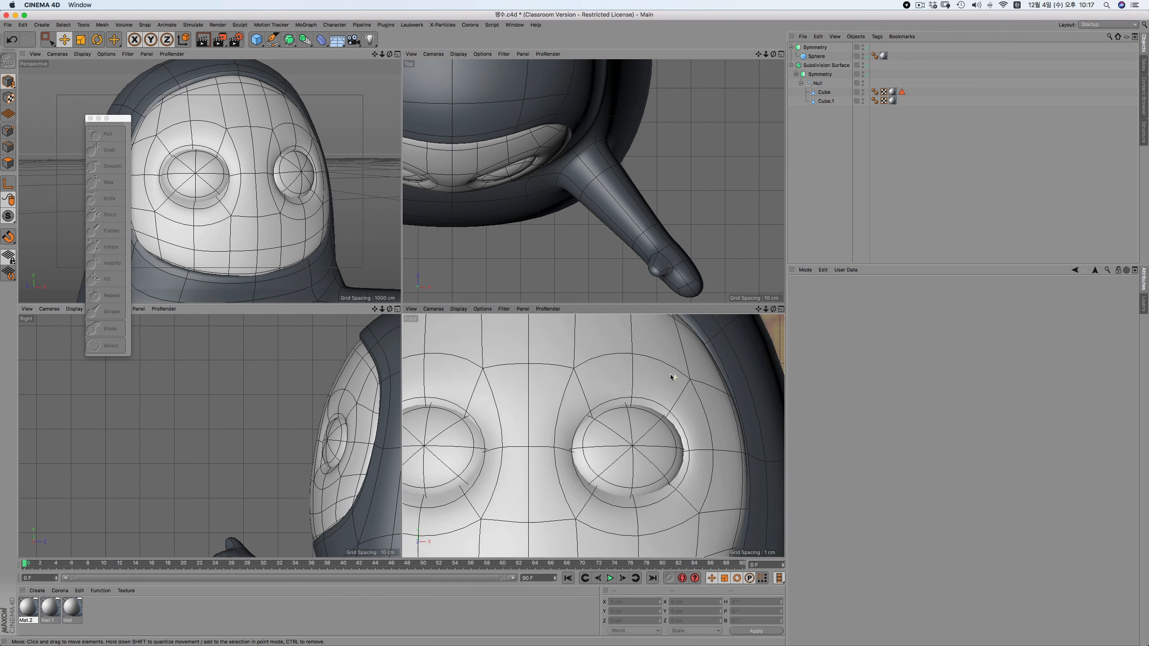
drag(382, 53, 303, 54)
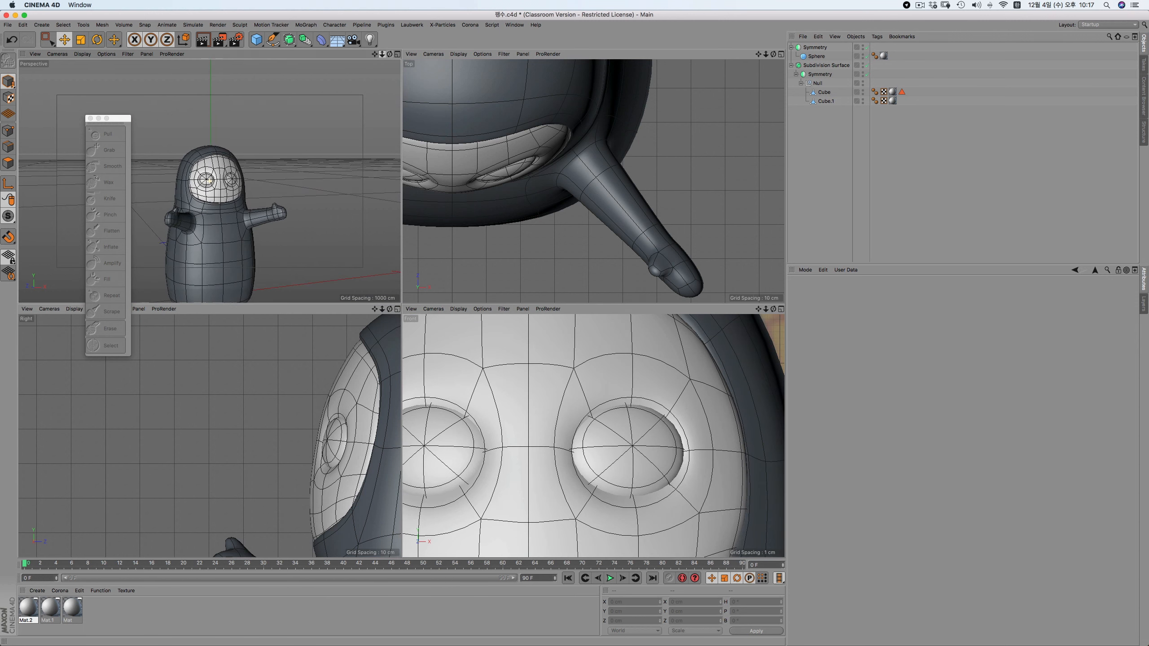
click(199, 44)
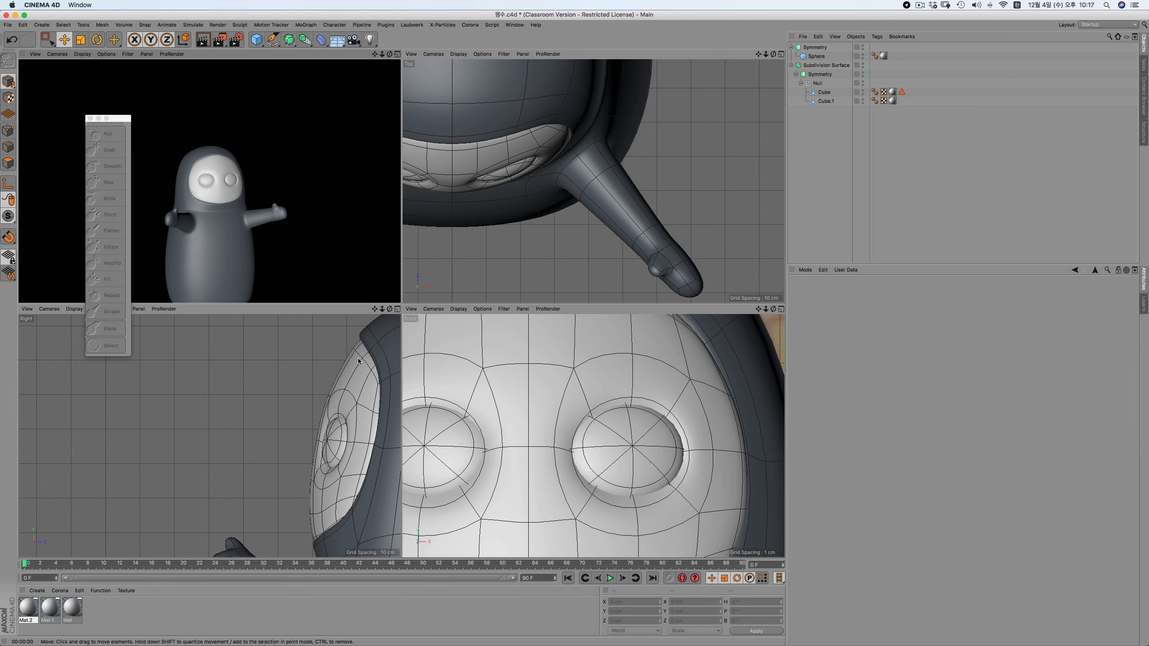
click(367, 367)
click(362, 271)
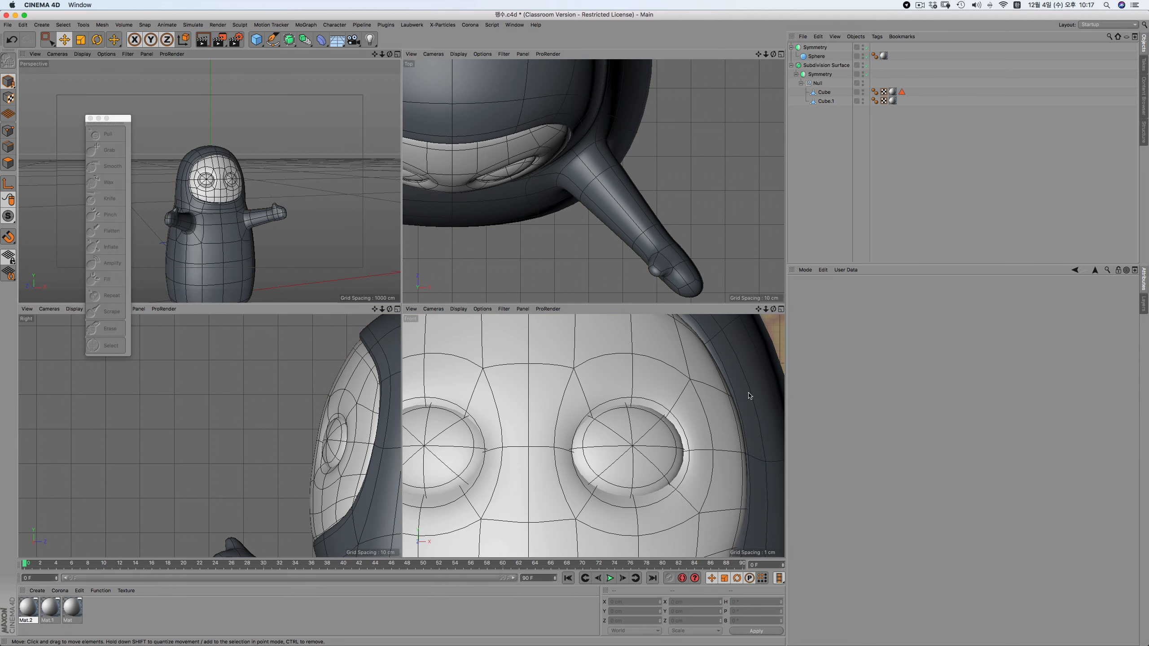
Maximize the front view, then open the penguin reference photo in Preview and enlarge its face to examine it
middle_click(711, 401)
scroll(610, 317, down, 5)
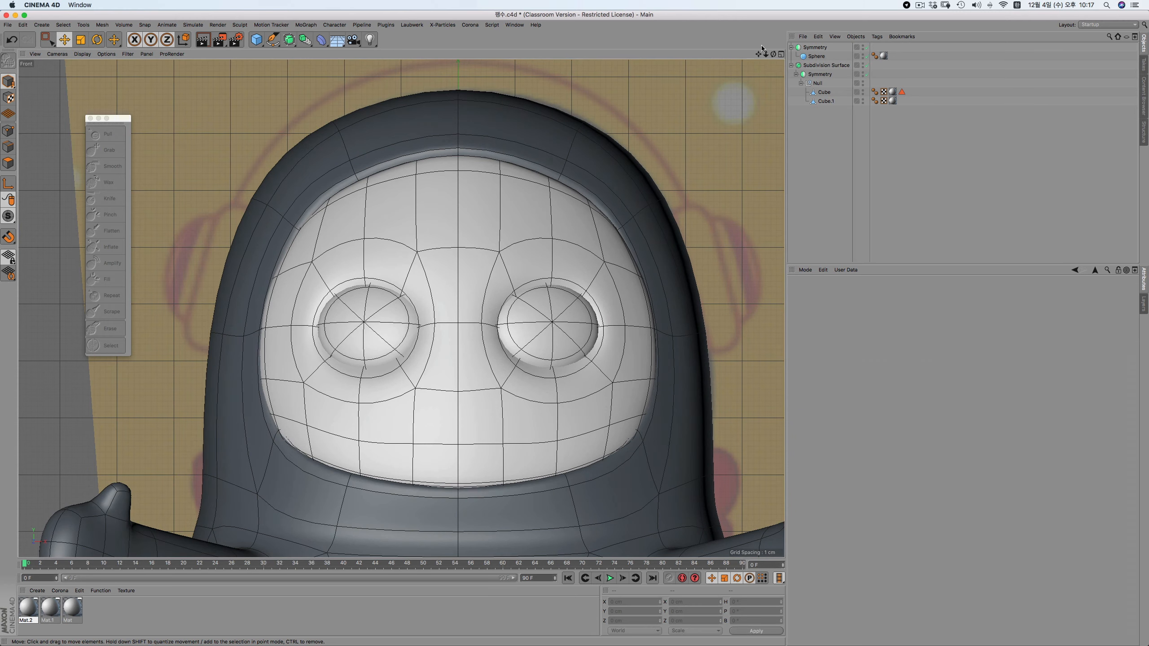
drag(759, 54, 755, 37)
key(space)
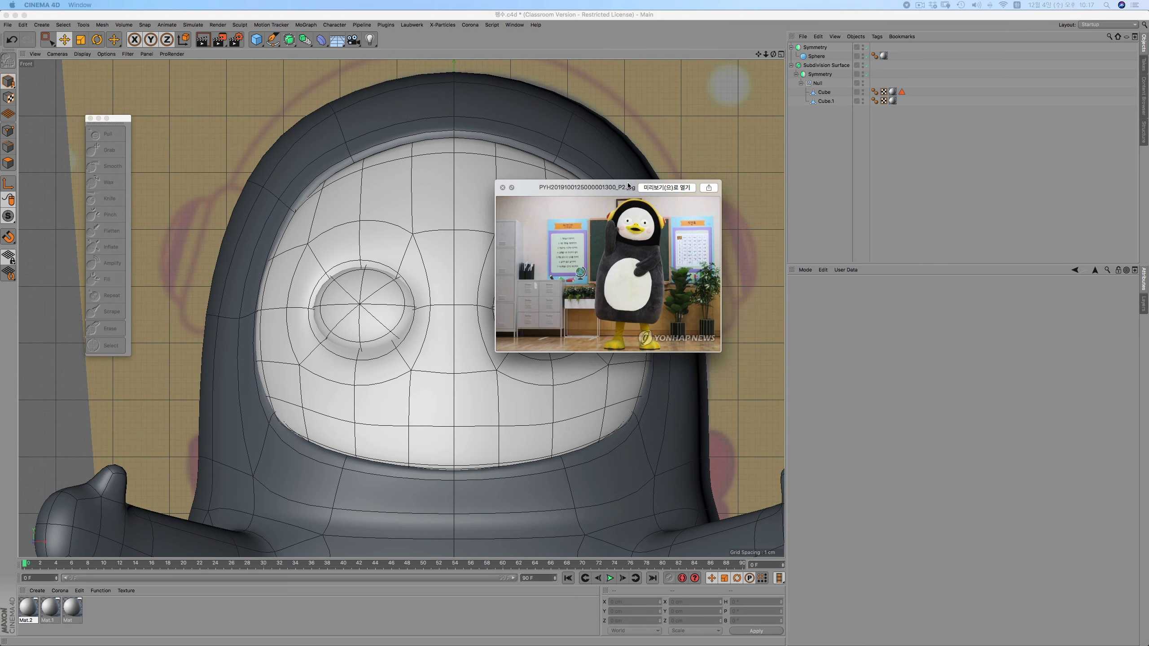
click(666, 190)
scroll(568, 204, up, 5)
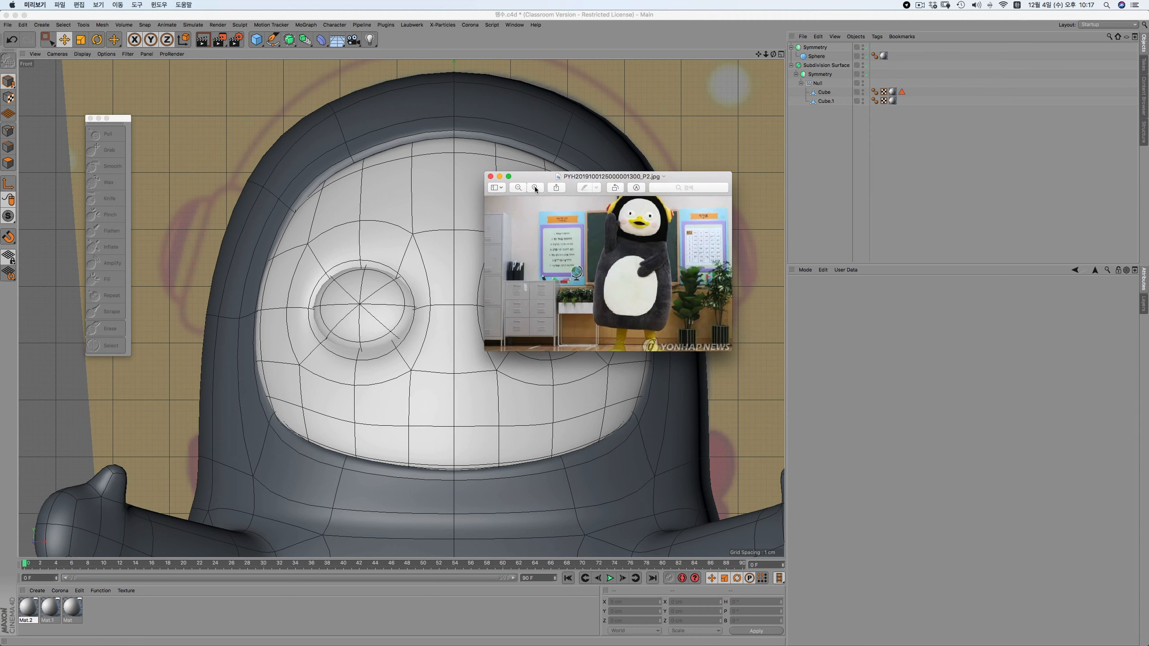
scroll(650, 233, up, 5)
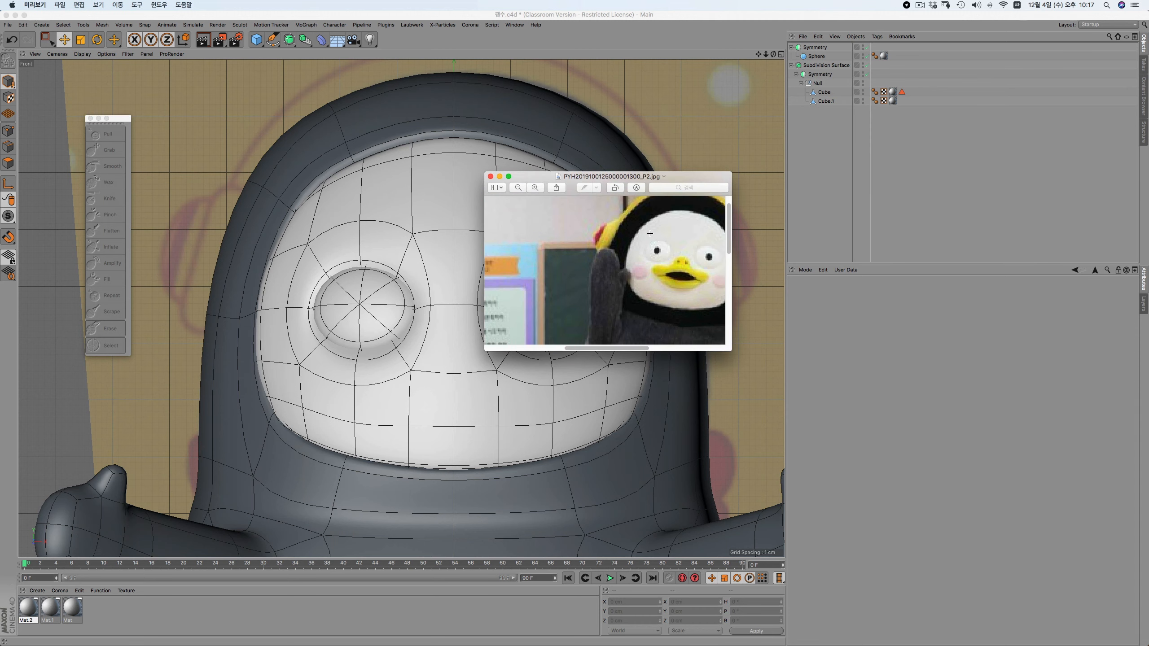
key(super+Tab)
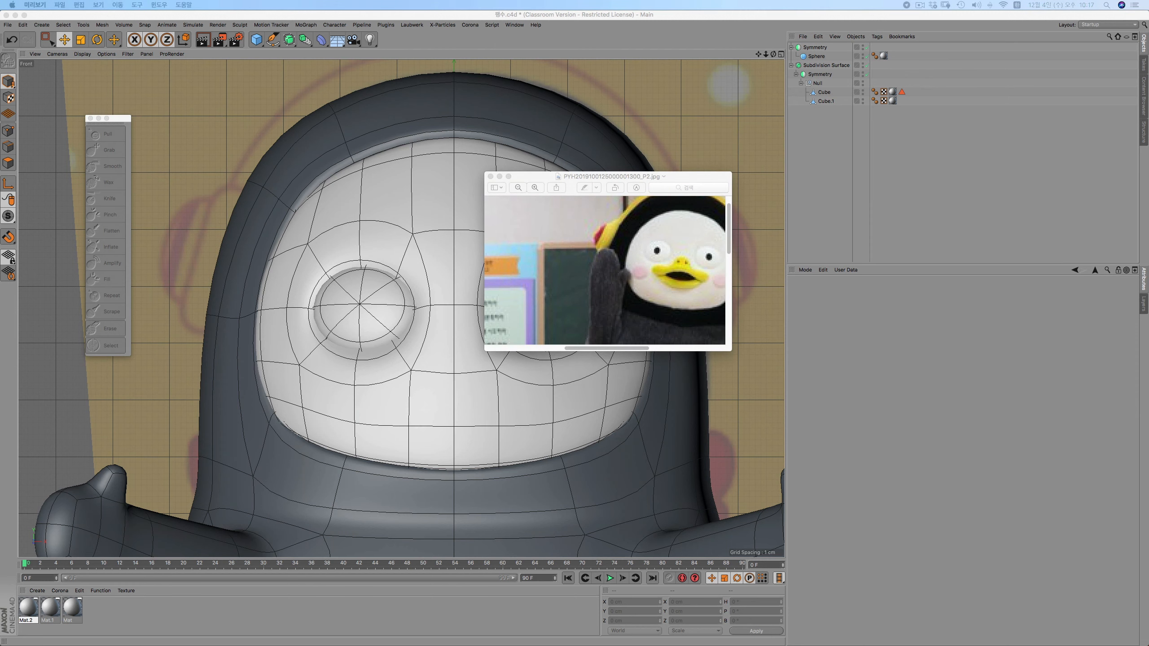
Leaf through the other penguin reference photos to examine the eyes and beak, and return to Cinema 4D
key(space)
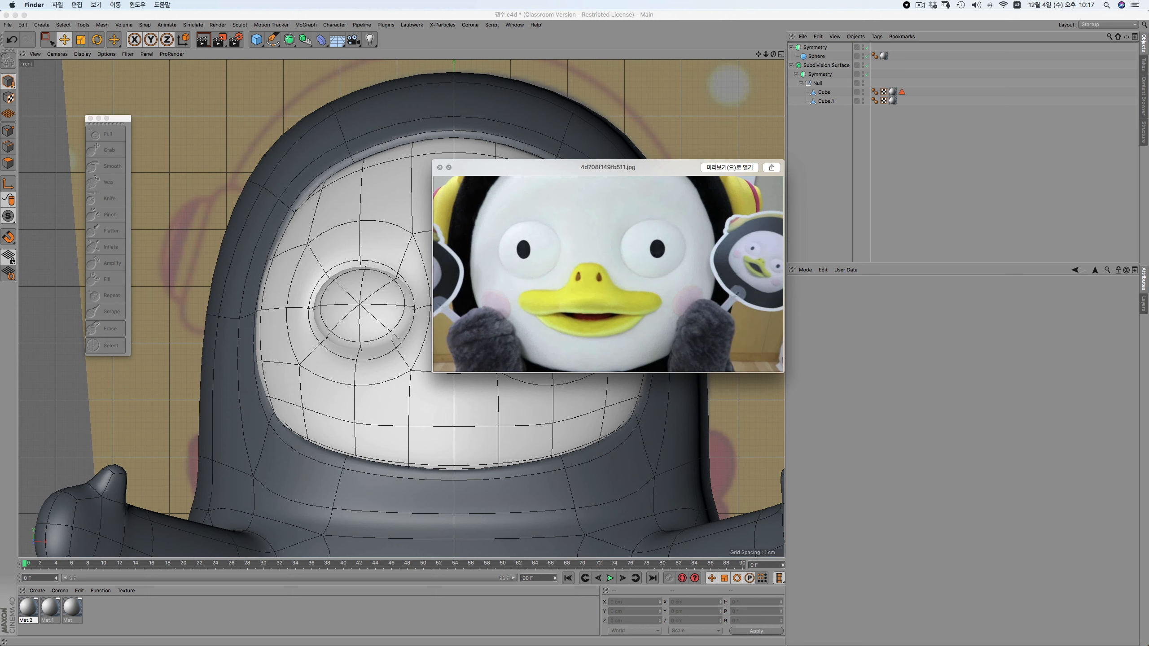
key(Right)
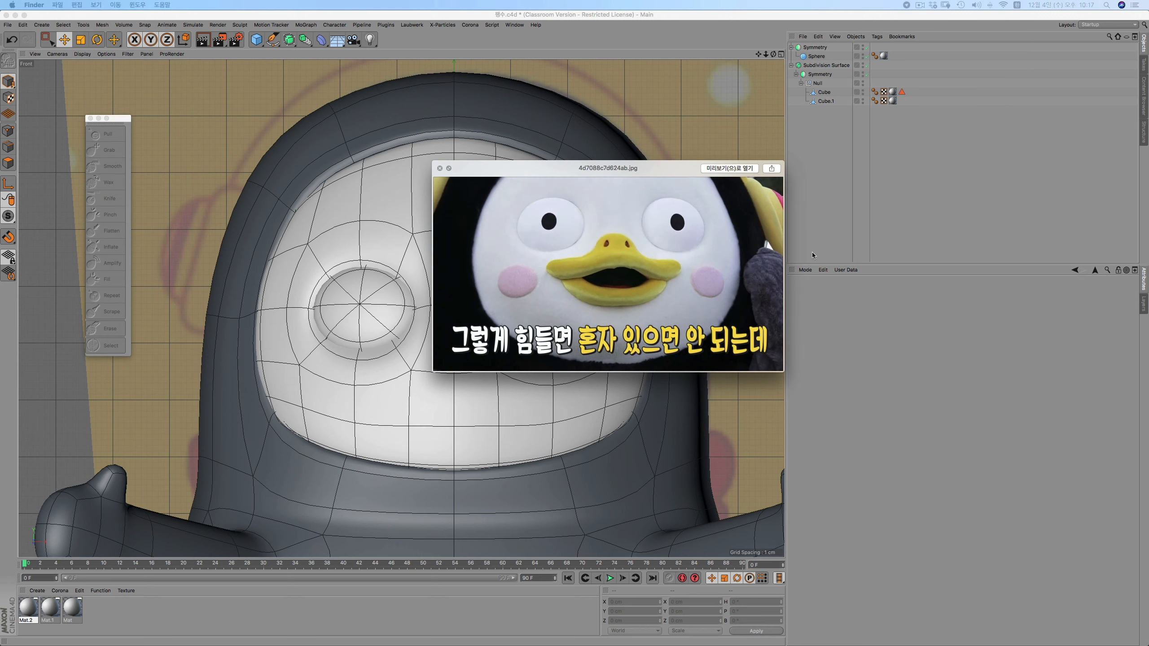
key(Right)
key(Right)
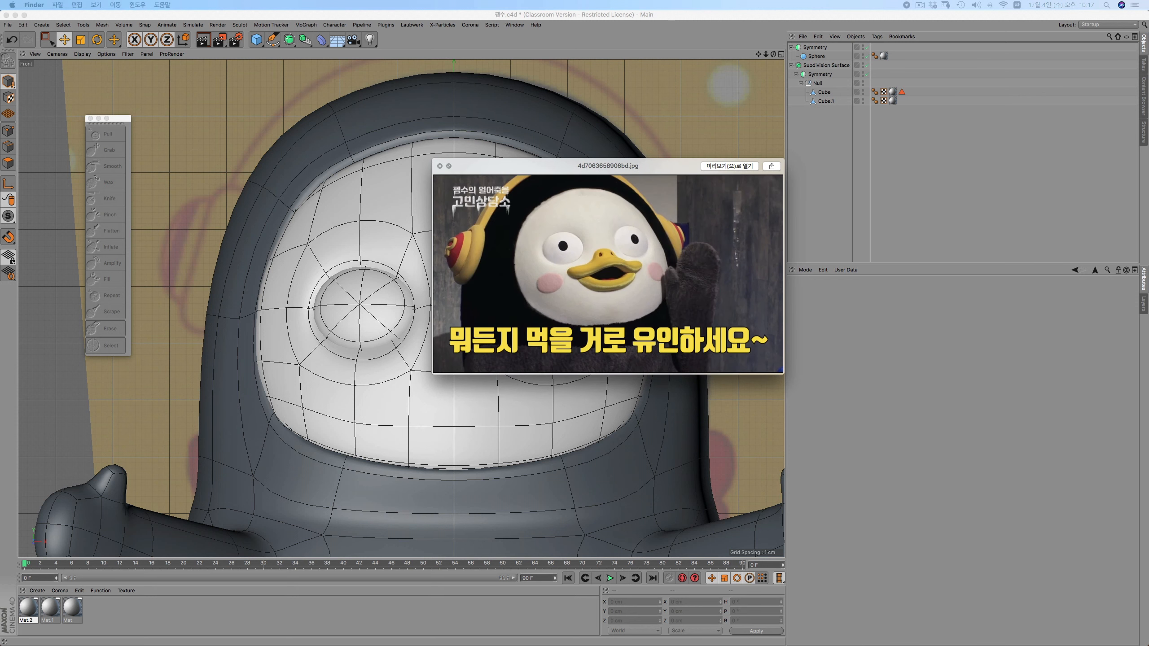
key(Right)
key(Right)
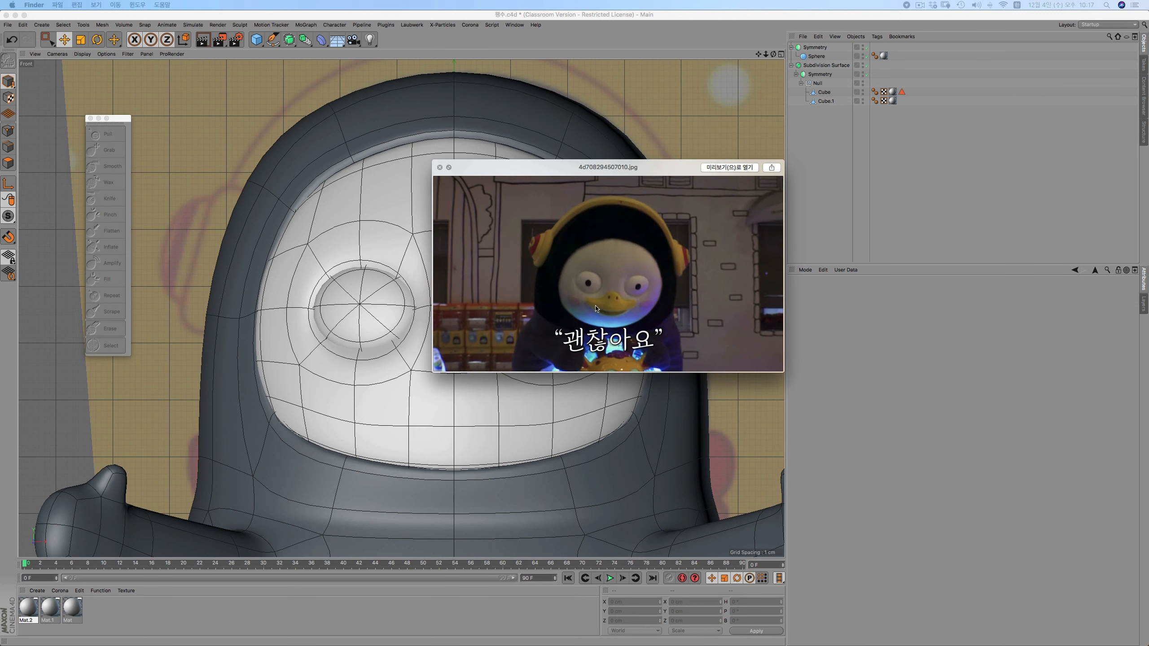
key(Right)
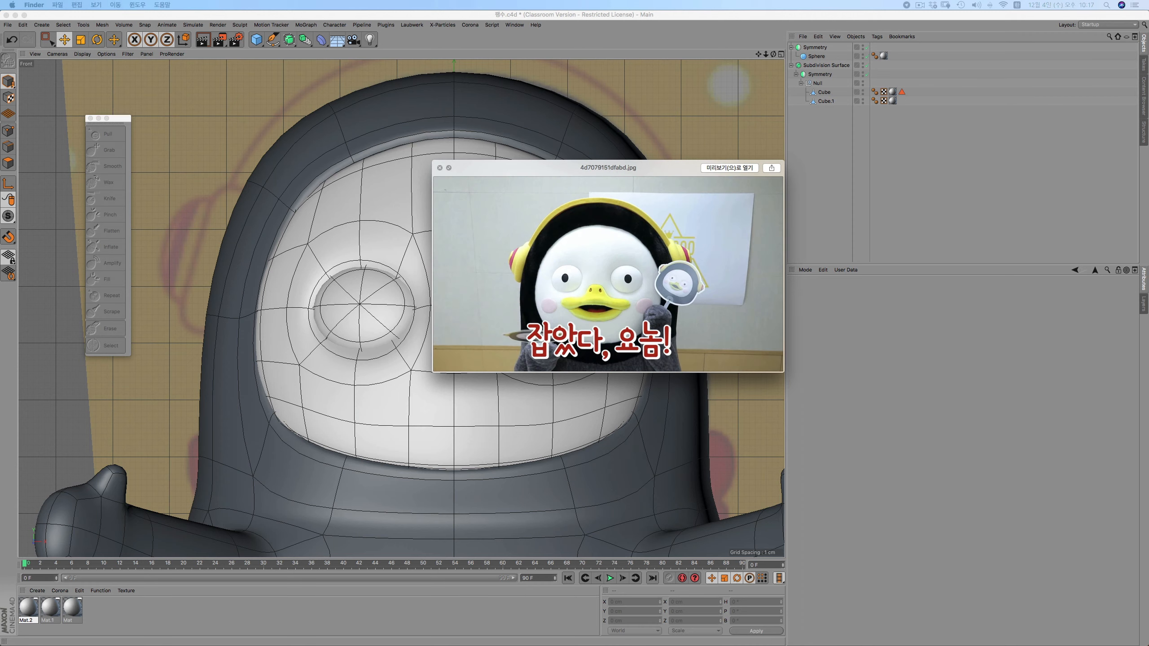
click(814, 169)
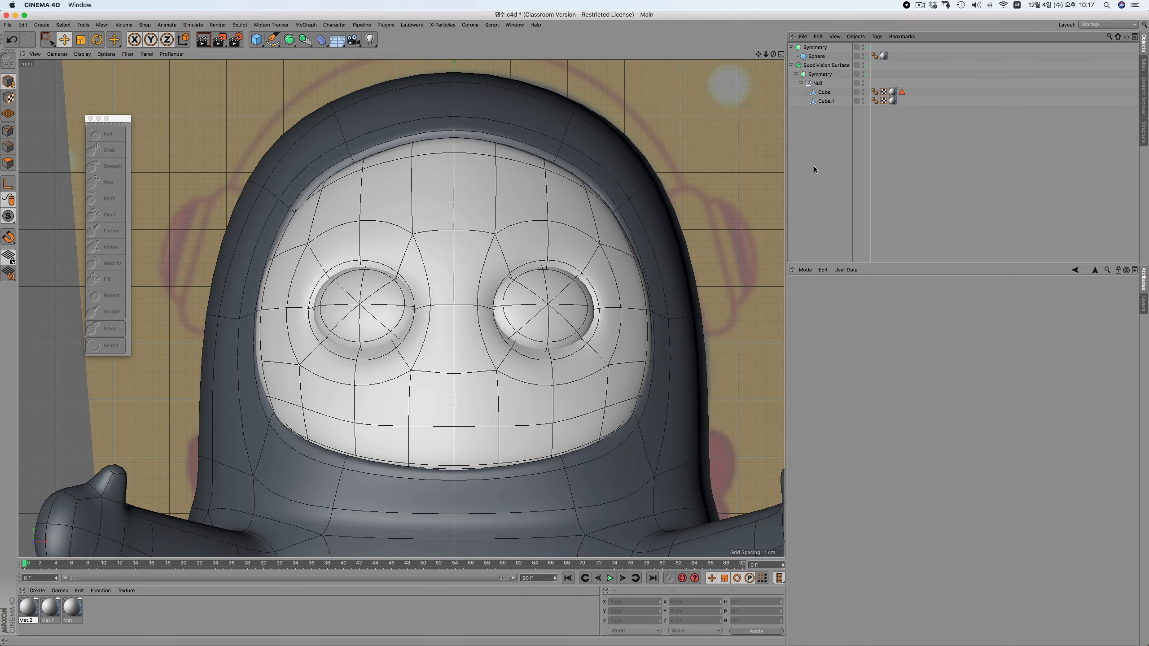
Add a Display tag to the Subdivision Surface object and enable its shading mode override
drag(758, 54, 726, 17)
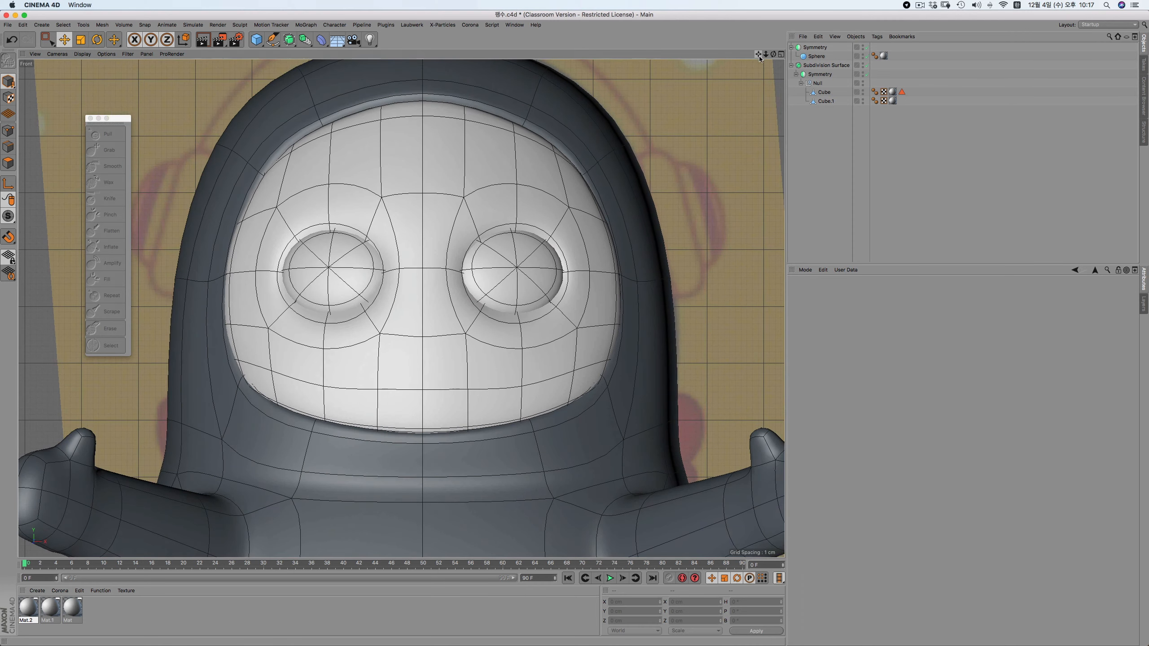
click(828, 102)
click(831, 109)
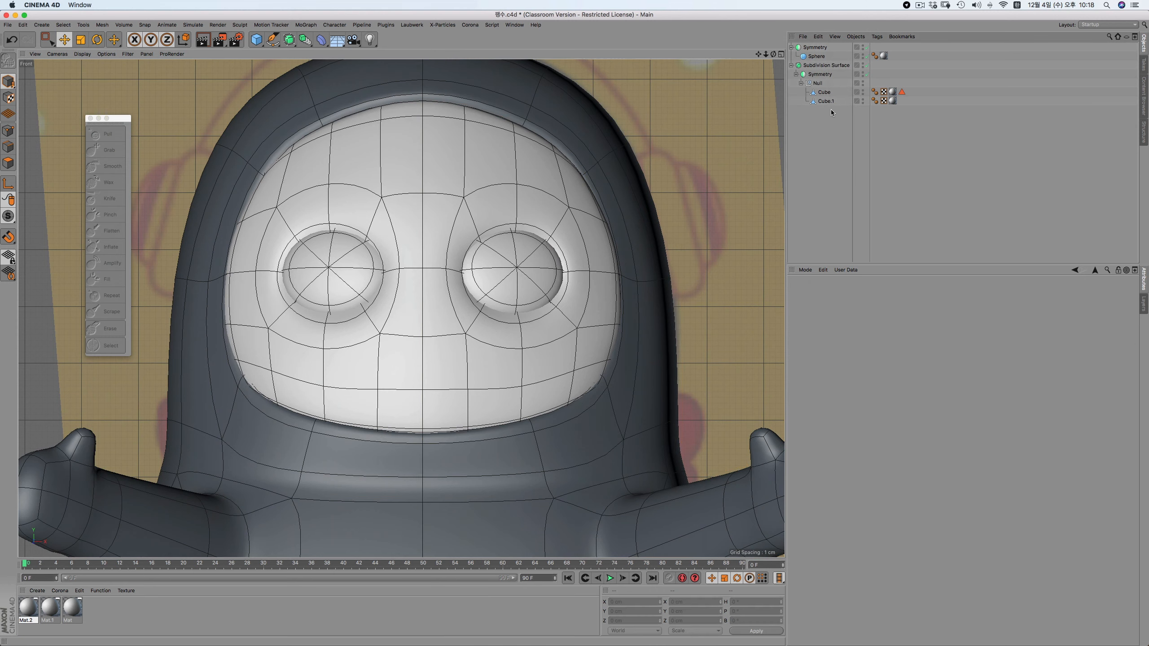
click(826, 66)
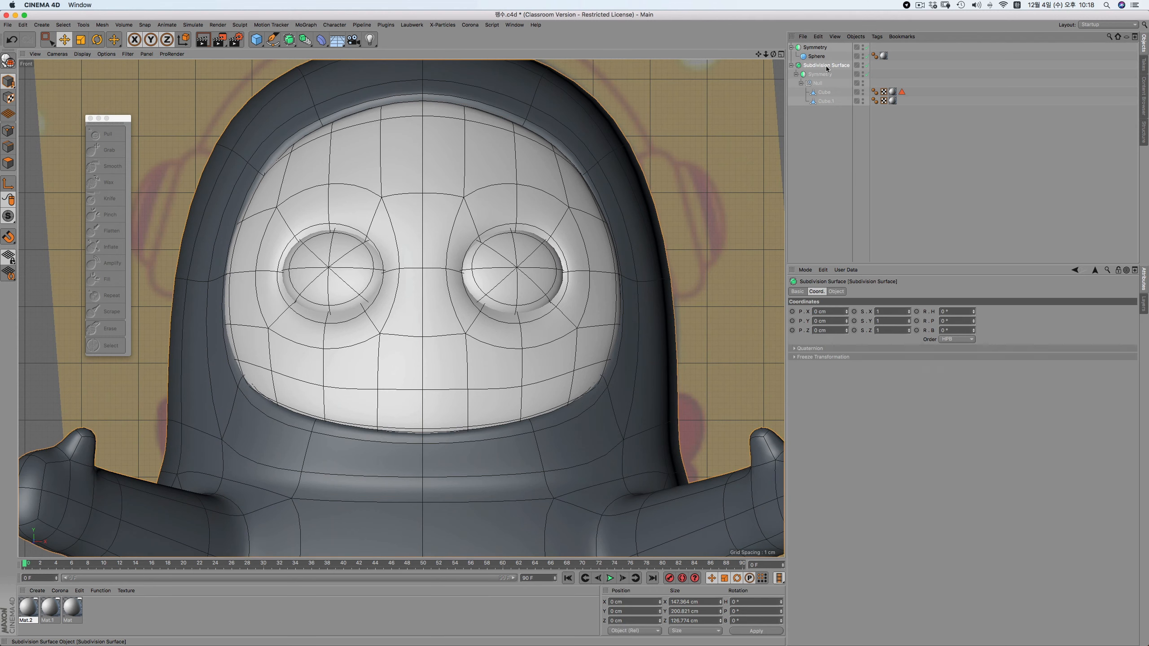
right_click(826, 67)
mouse_move(840, 74)
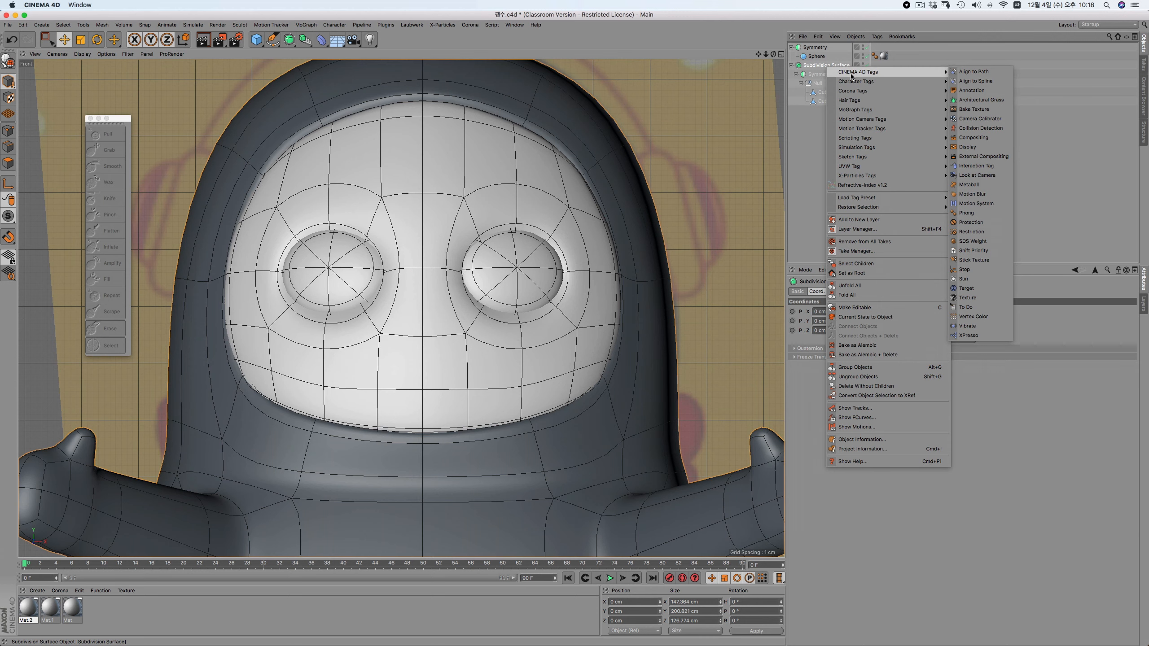
click(998, 147)
click(812, 312)
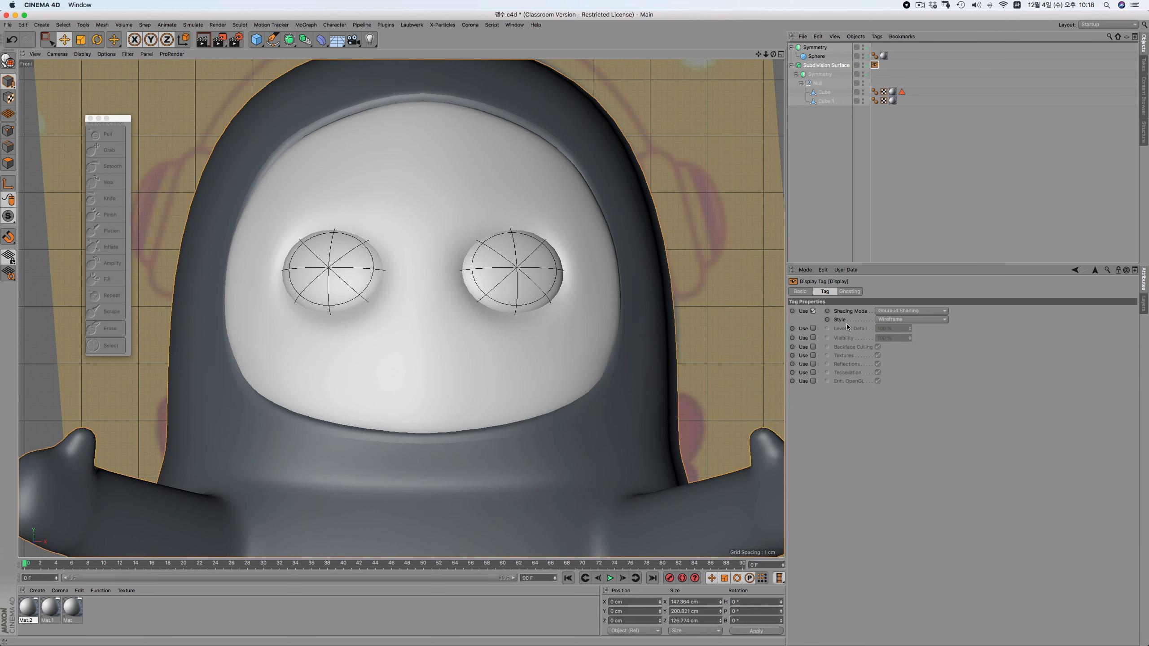
Set the Display tag's shading mode to Lines with Isoparms style, and enable its Backface Culling override
click(906, 311)
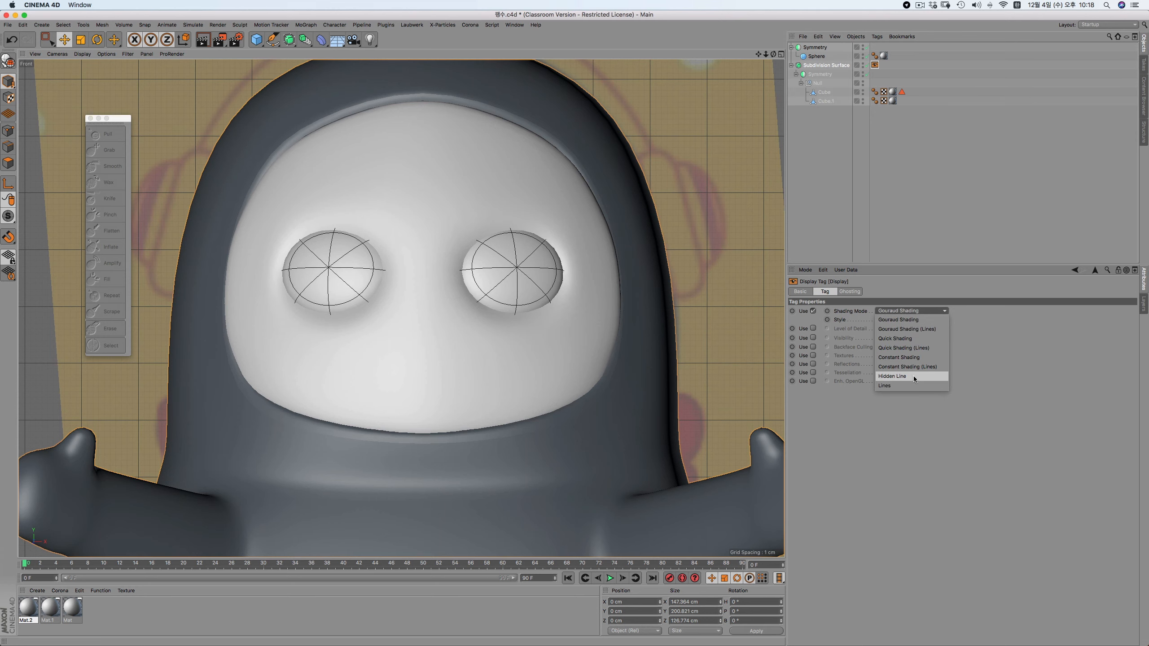
click(915, 385)
click(912, 320)
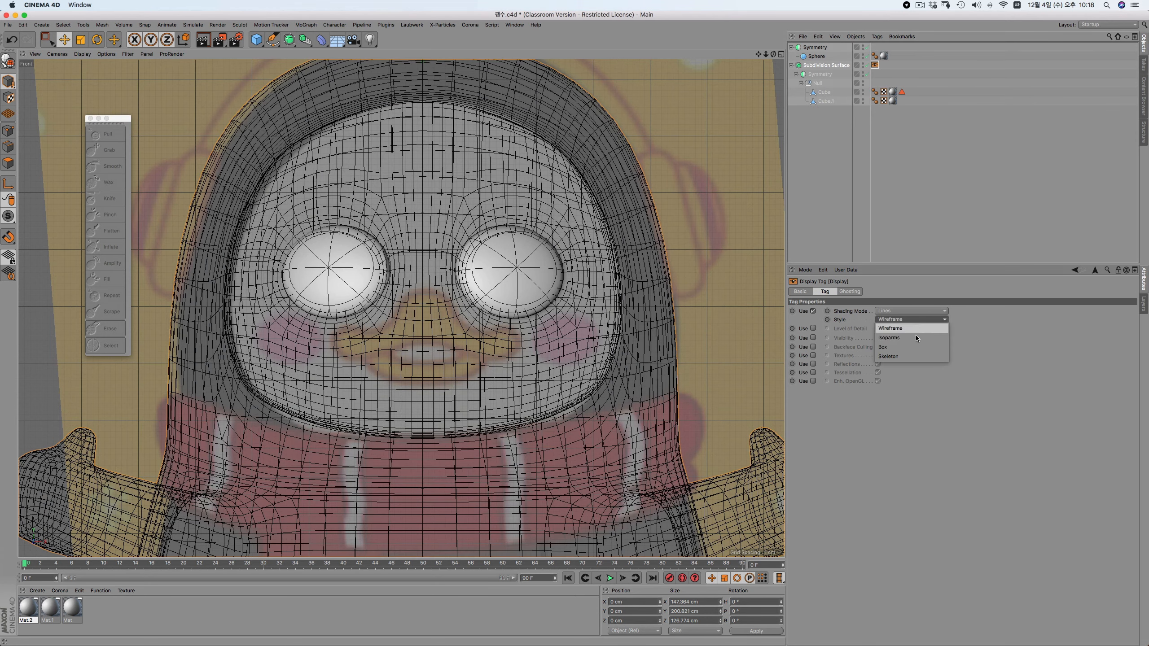
click(919, 338)
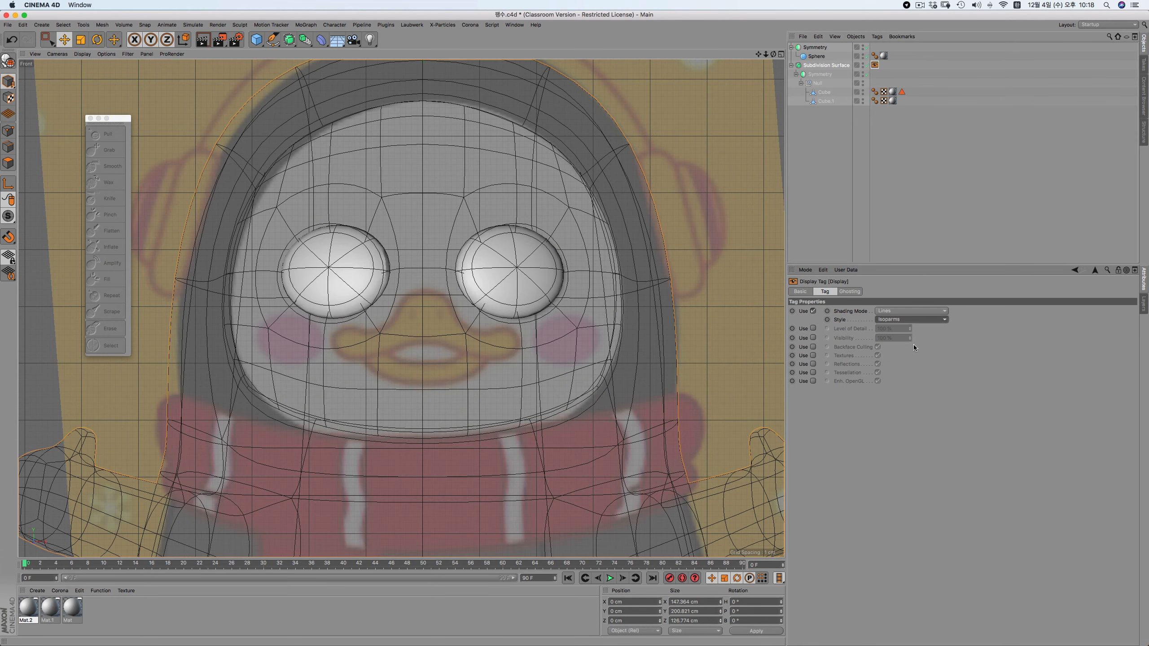
click(813, 347)
click(815, 155)
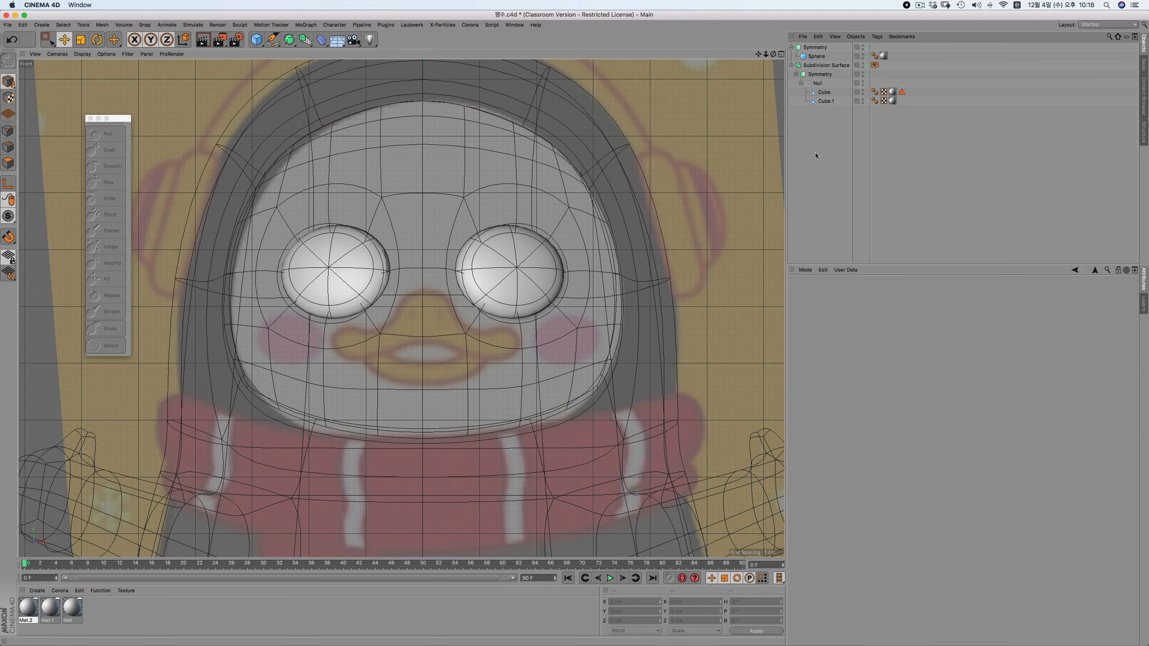
Try Quick Shading (Lines) and Hidden Line as the Display tag's shading mode
click(874, 65)
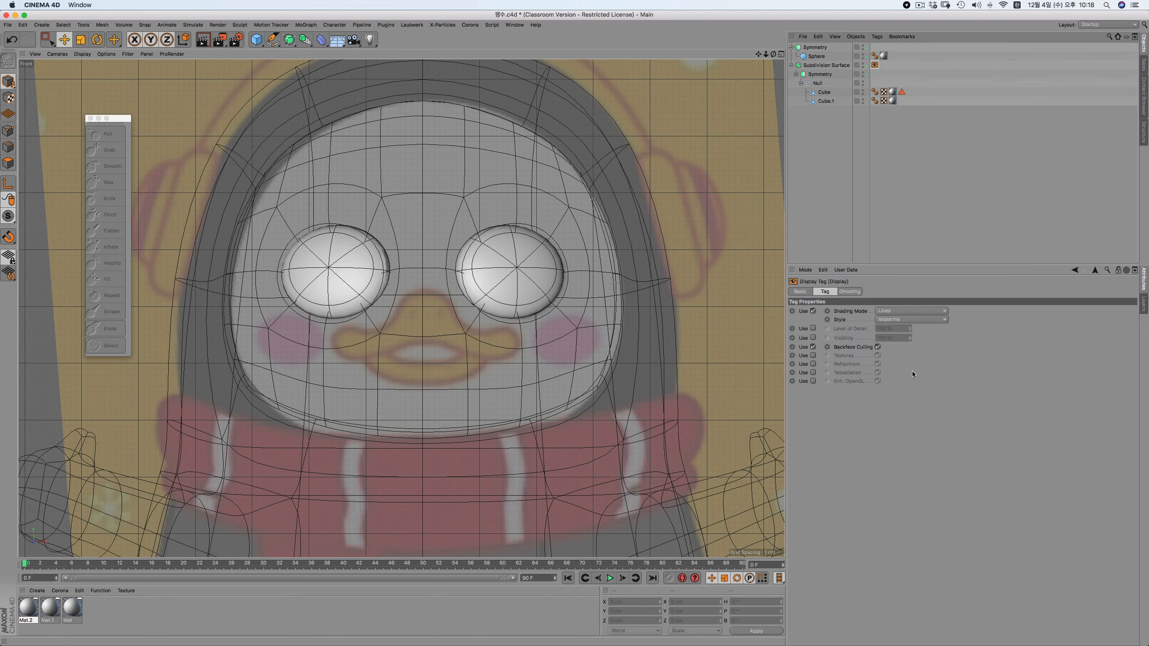
click(877, 347)
click(892, 321)
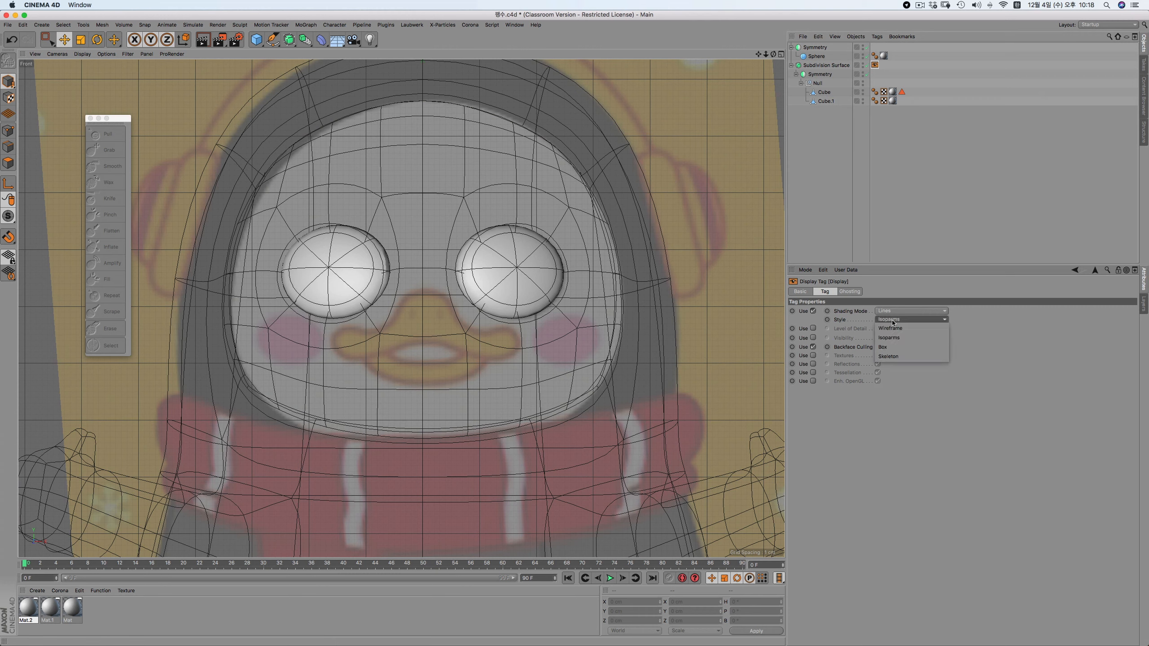
click(892, 322)
click(890, 311)
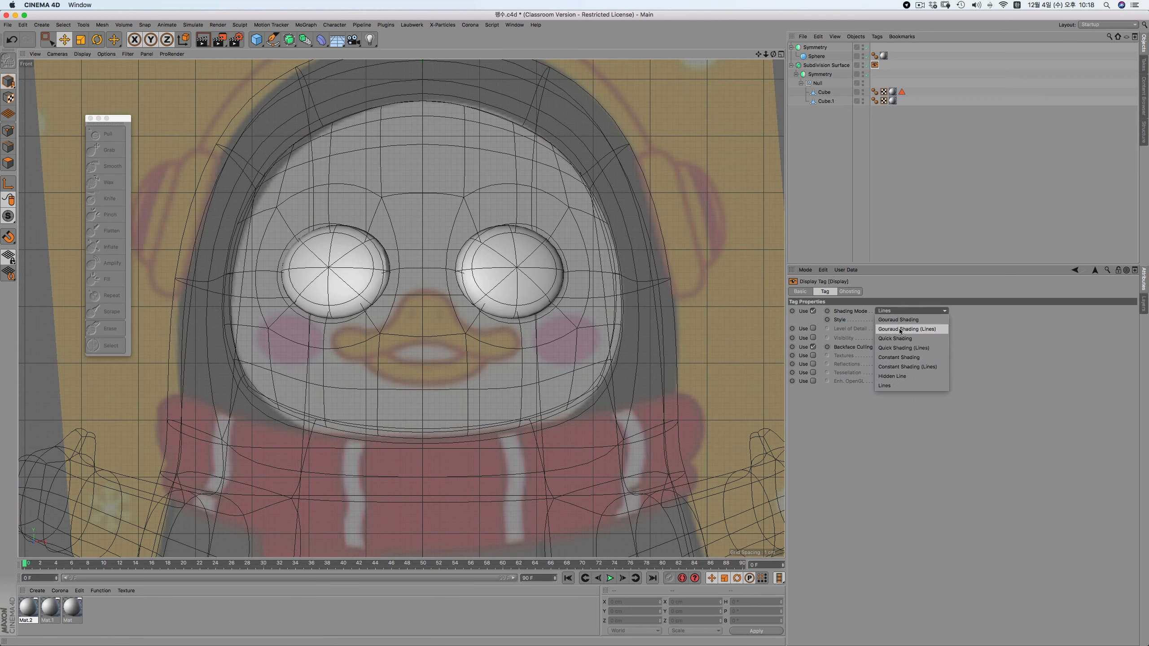
click(902, 348)
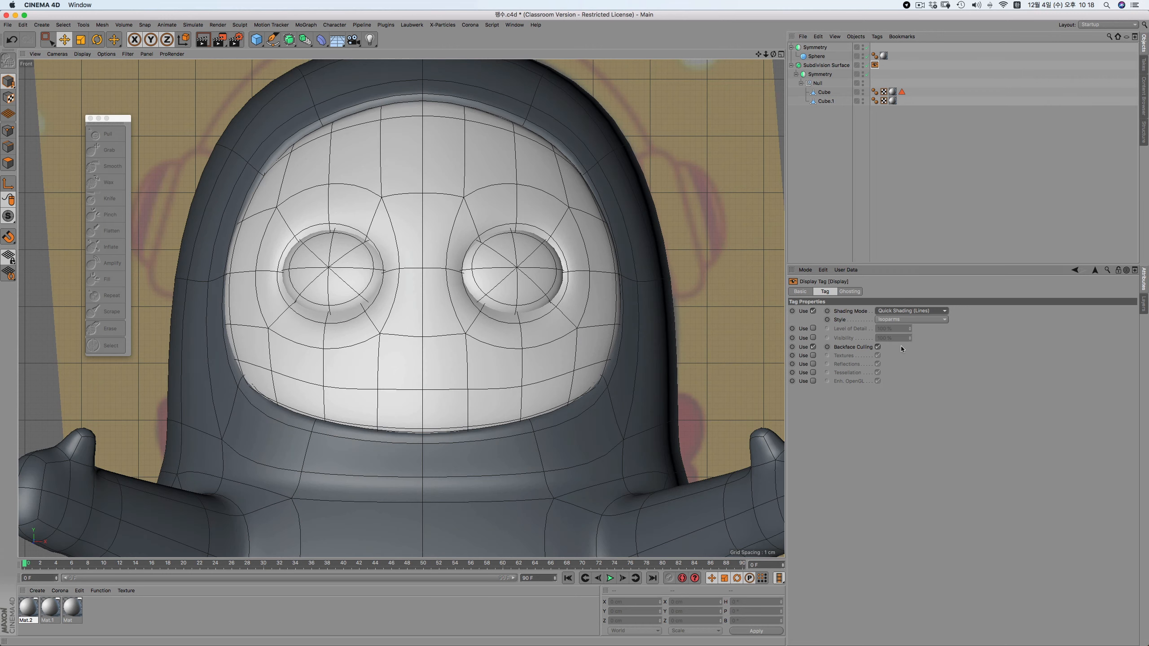
click(895, 311)
click(898, 376)
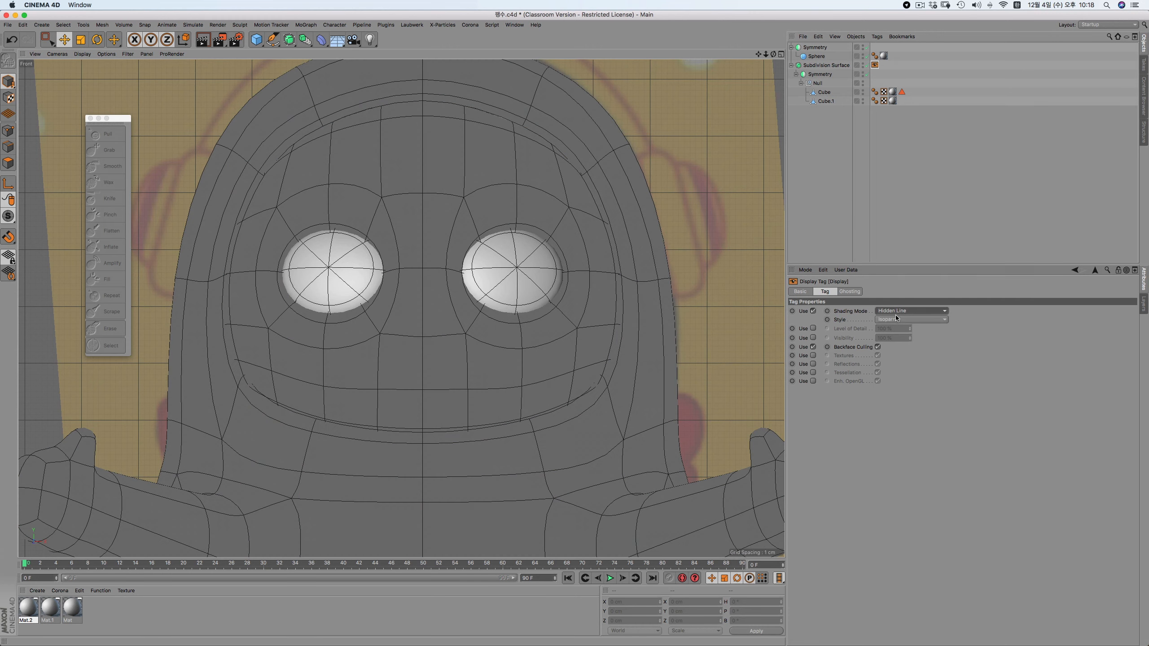
click(895, 310)
click(896, 311)
click(896, 311)
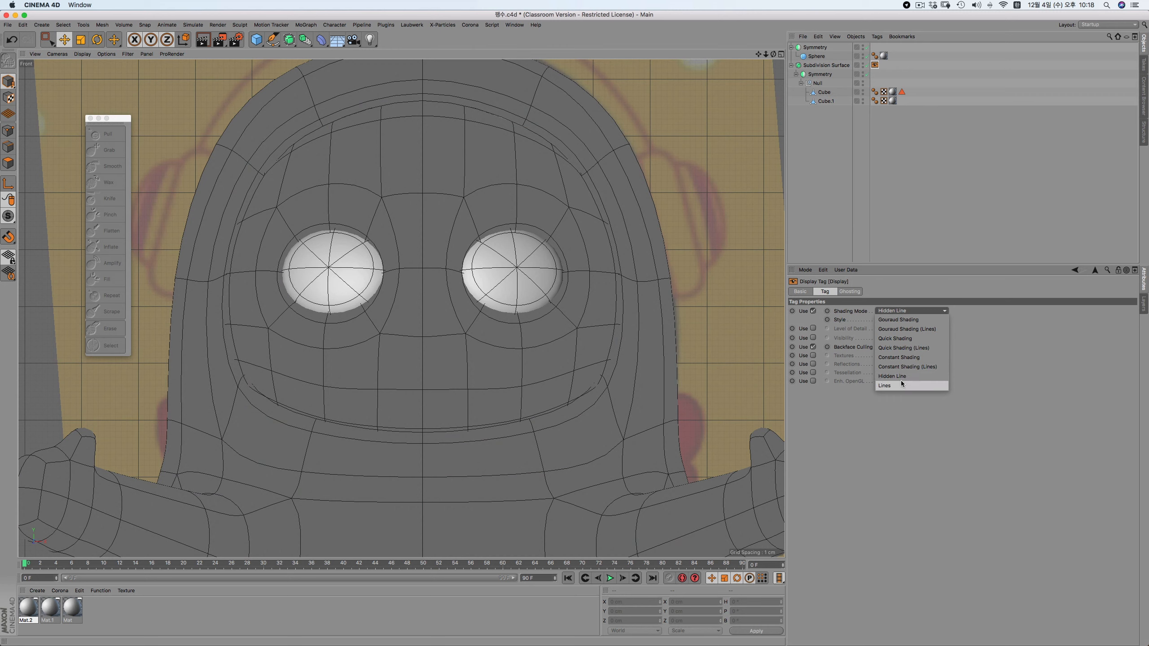
click(851, 334)
Try the Display tag's Level of Detail and Visibility overrides, switching each one off again
click(812, 328)
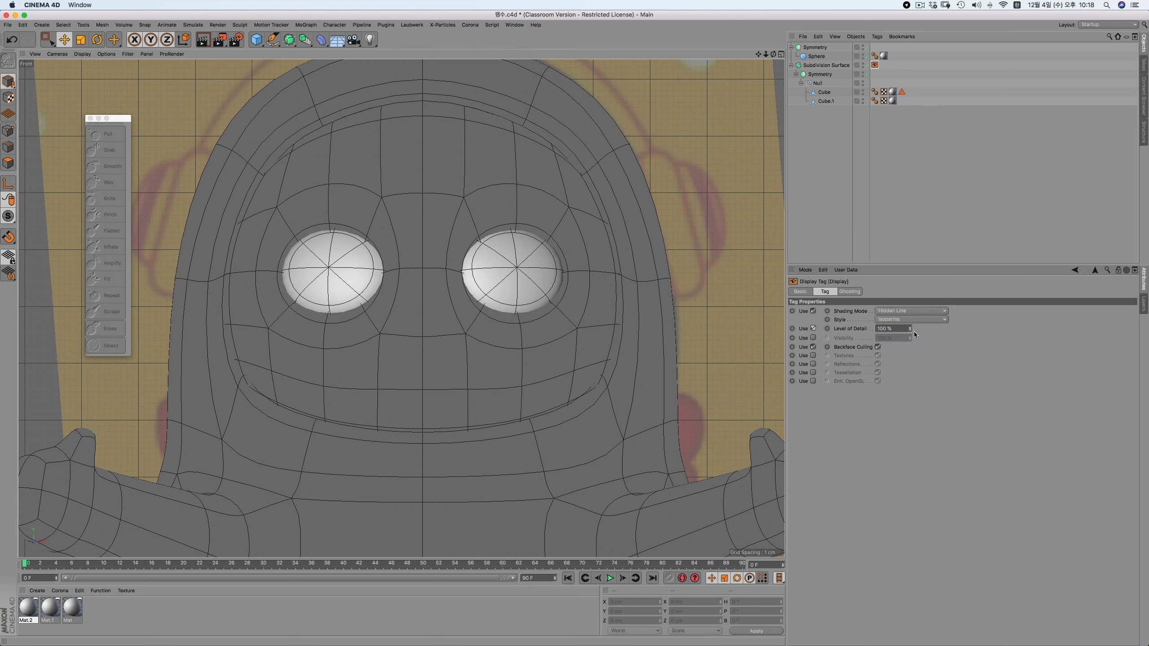
click(813, 328)
click(812, 338)
drag(908, 337, 909, 344)
click(813, 339)
Return the Display tag's shading mode to Lines and deselect the tag
click(905, 312)
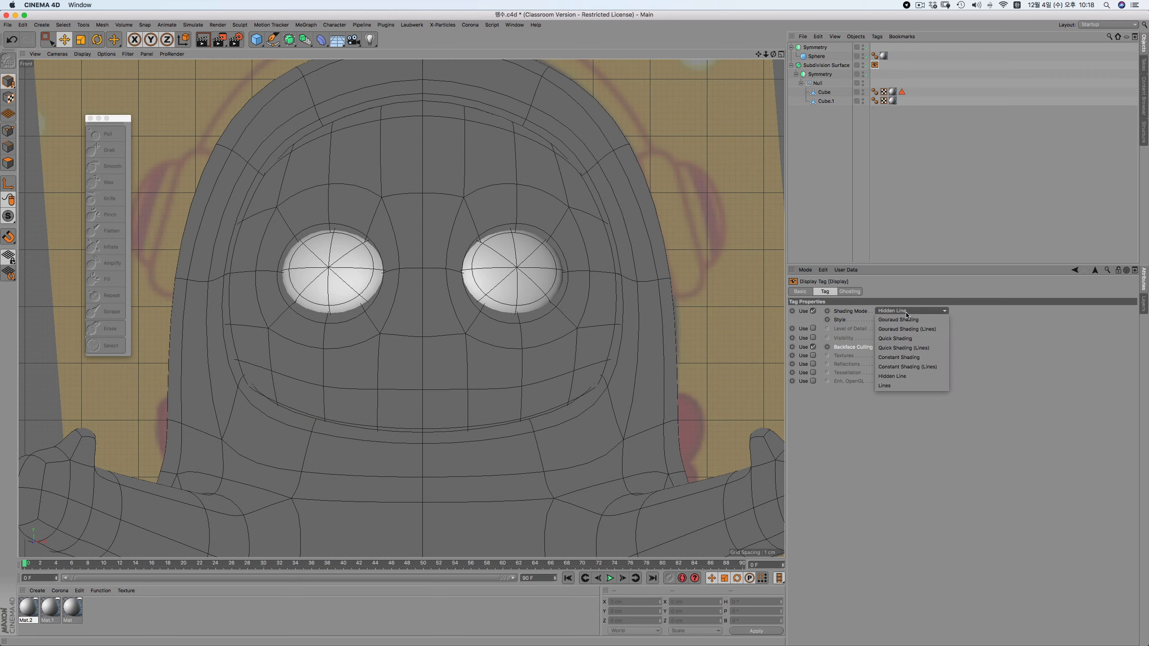
click(908, 386)
click(859, 194)
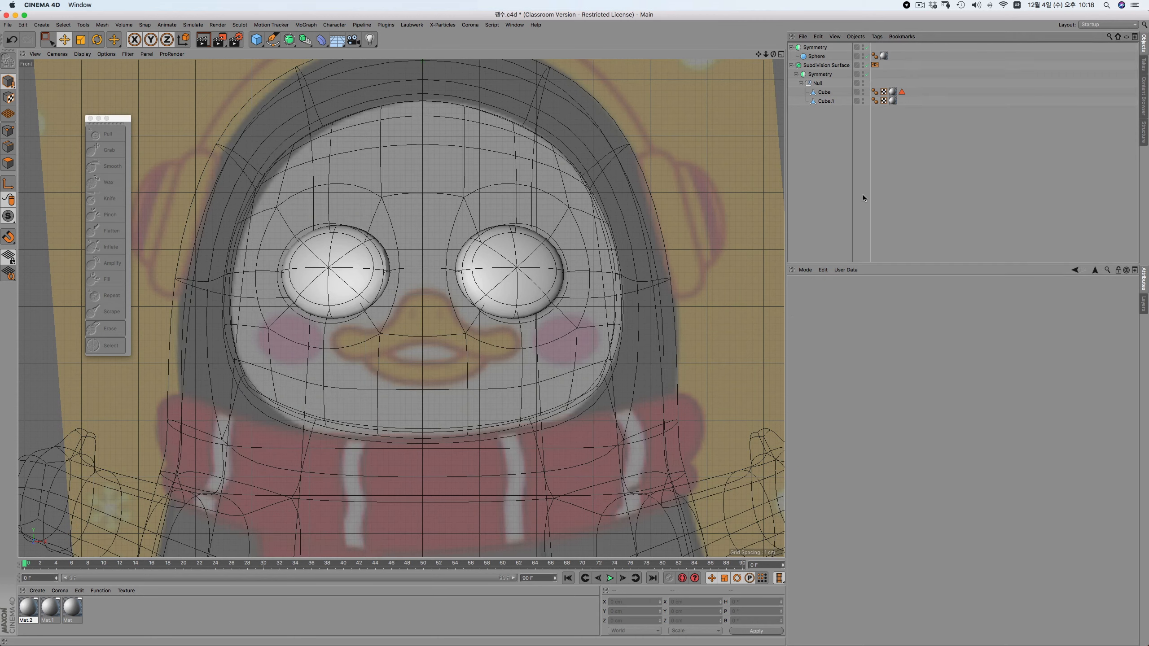
drag(757, 54, 752, 36)
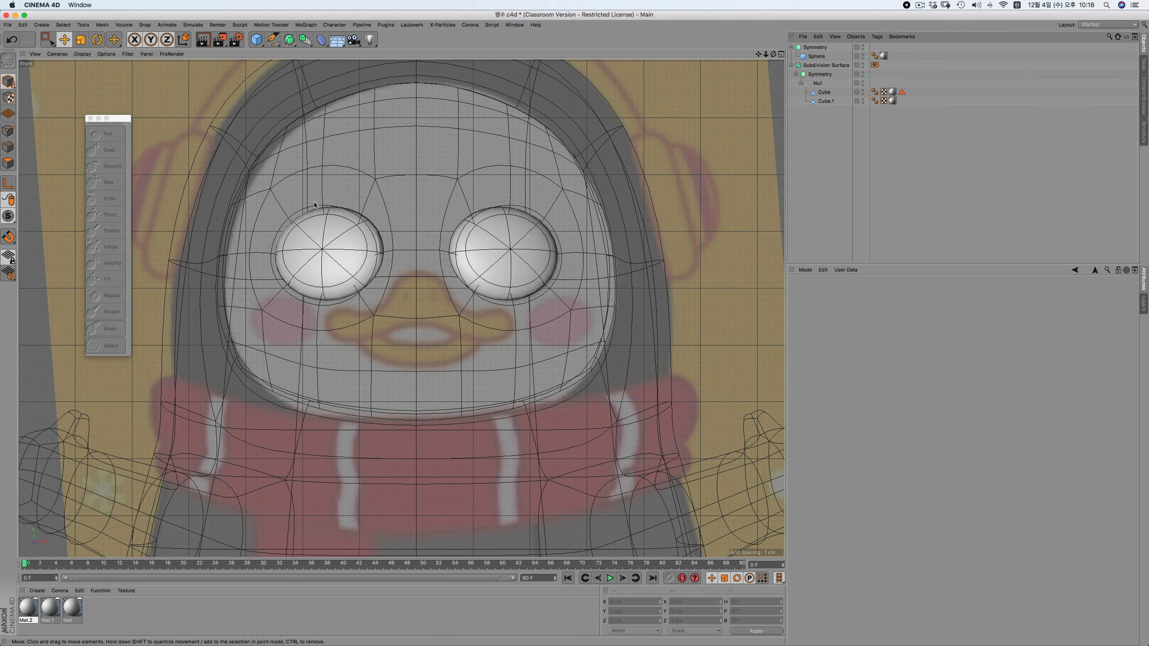
click(83, 25)
click(83, 25)
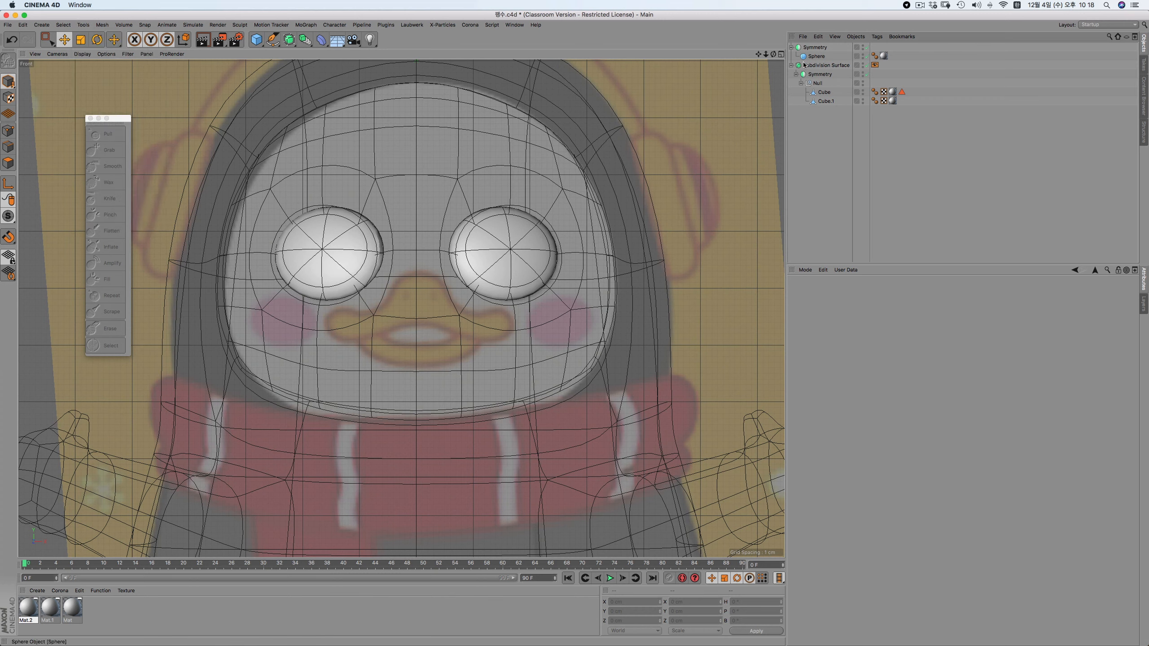
click(825, 101)
click(831, 120)
click(827, 94)
click(826, 116)
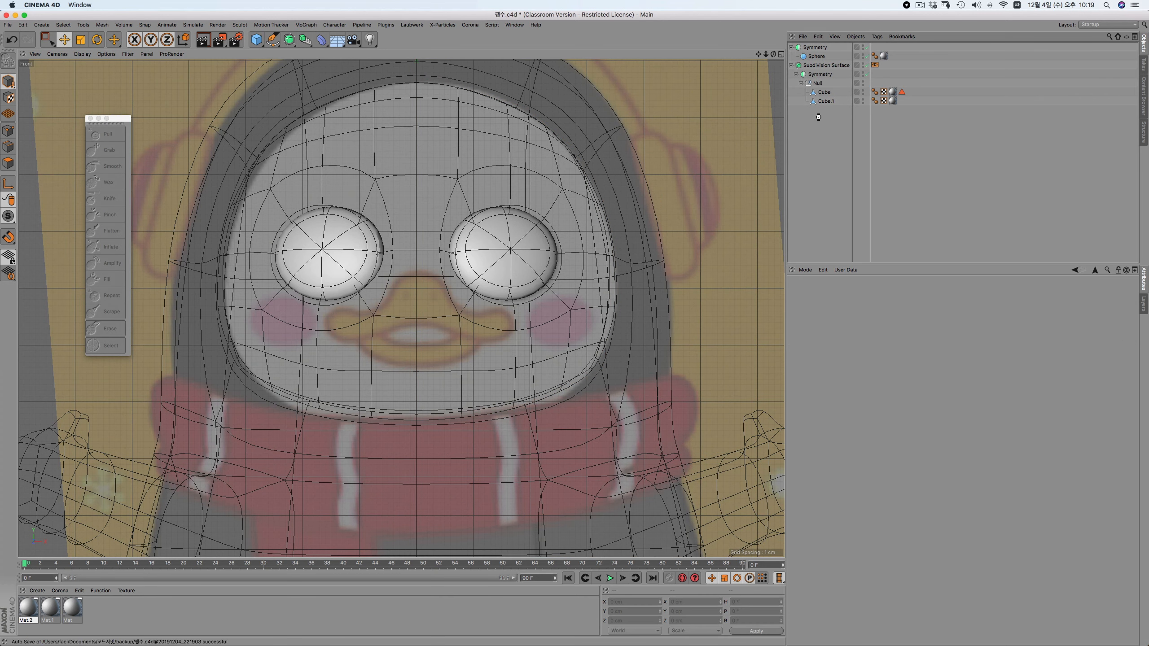
Start the Polygon Pen with its draw mode set to Points and Quad Strip Mode enabled
click(103, 25)
mouse_move(124, 61)
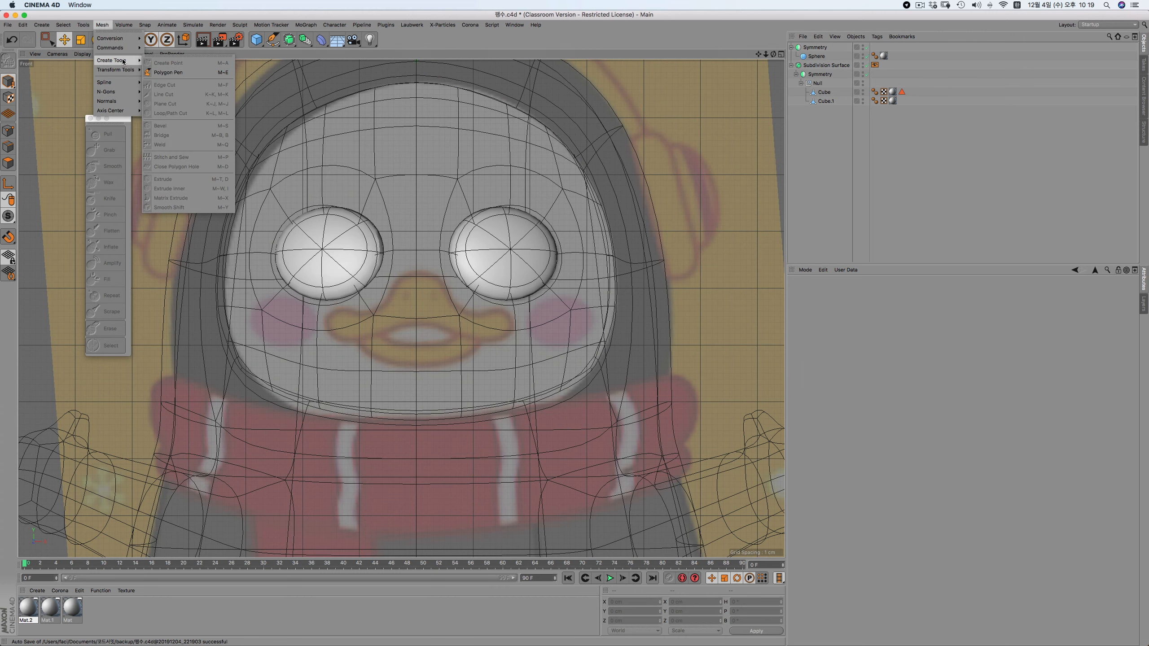
click(180, 72)
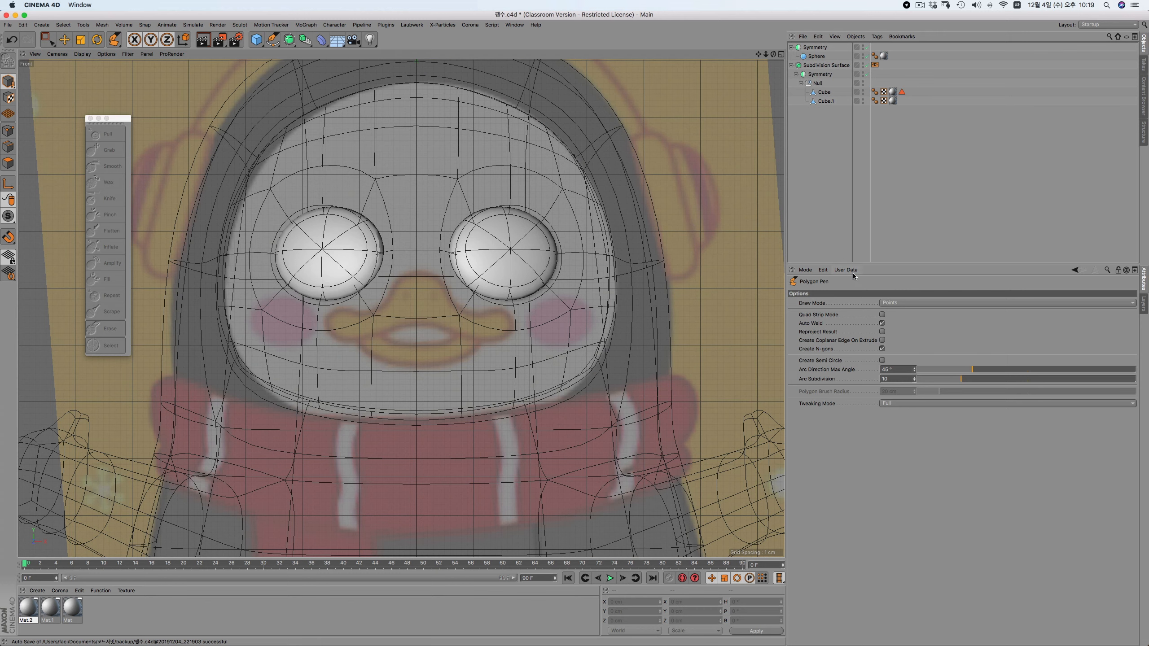
click(918, 304)
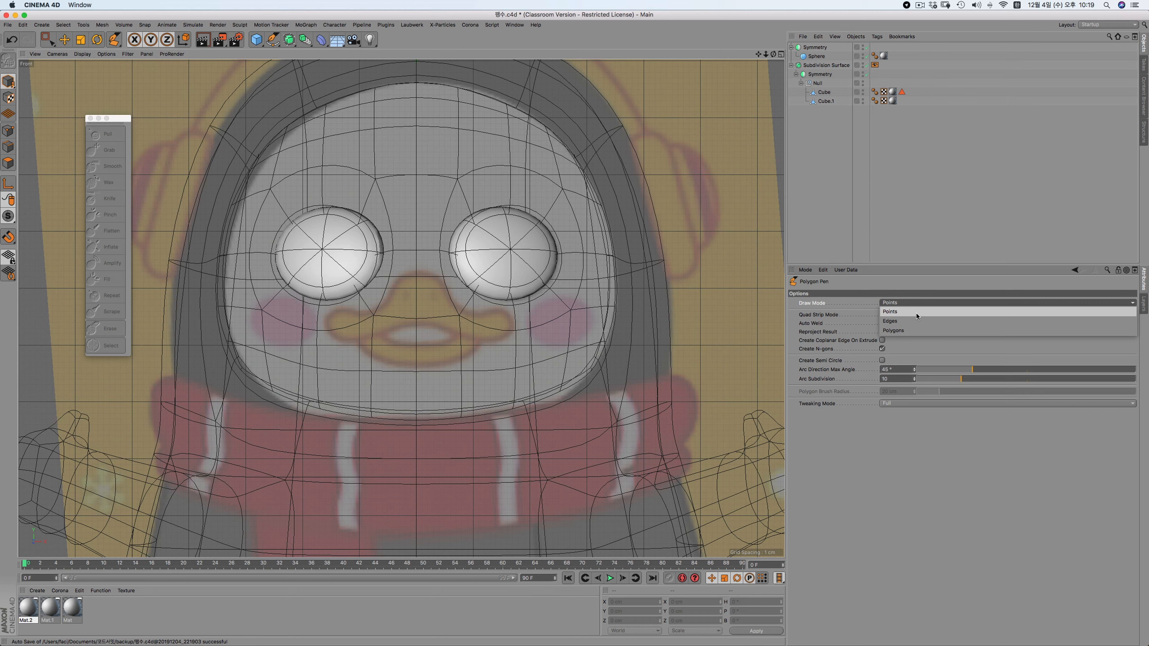
click(915, 312)
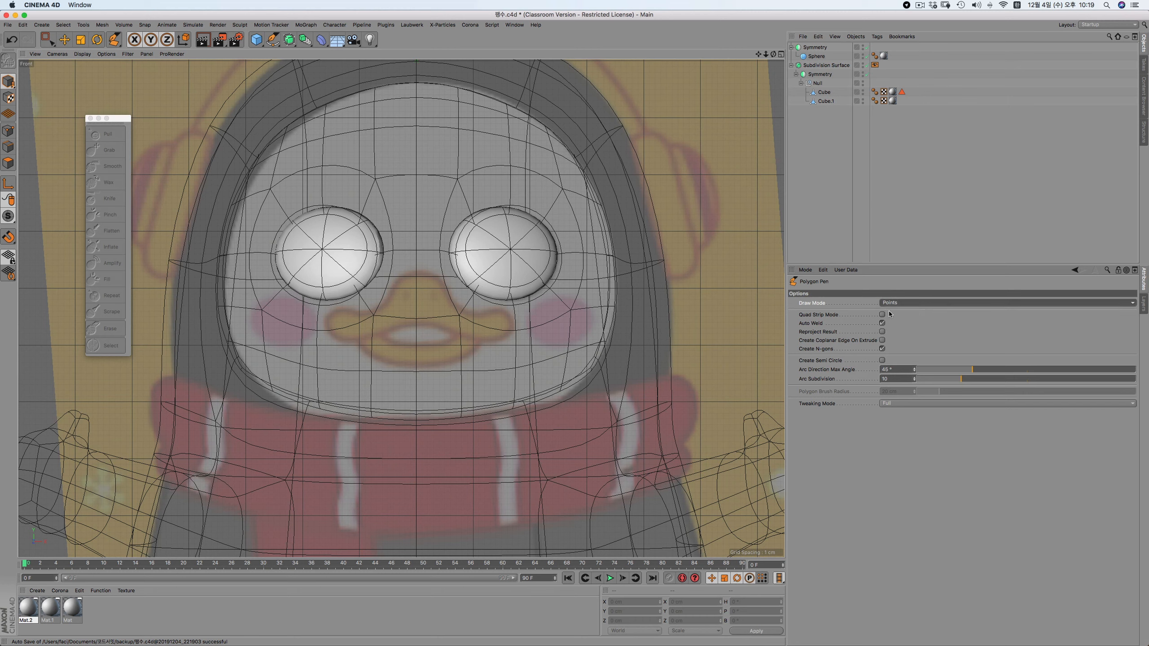
click(898, 306)
click(900, 332)
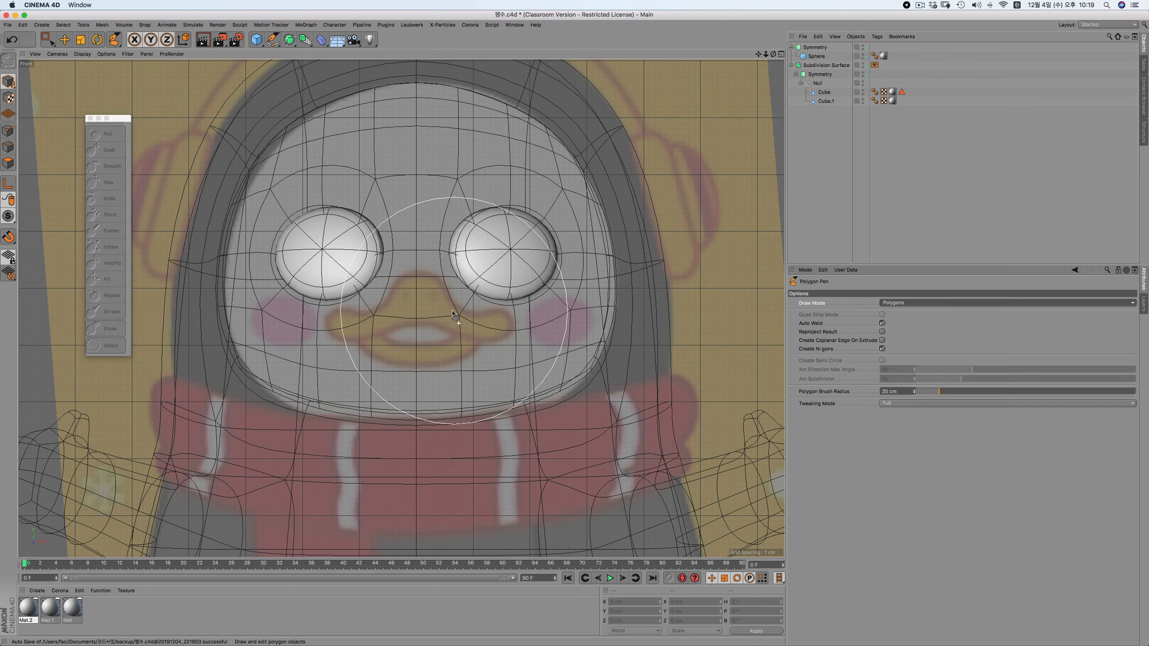
scroll(450, 315, up, 2)
scroll(450, 315, up, 2)
click(901, 306)
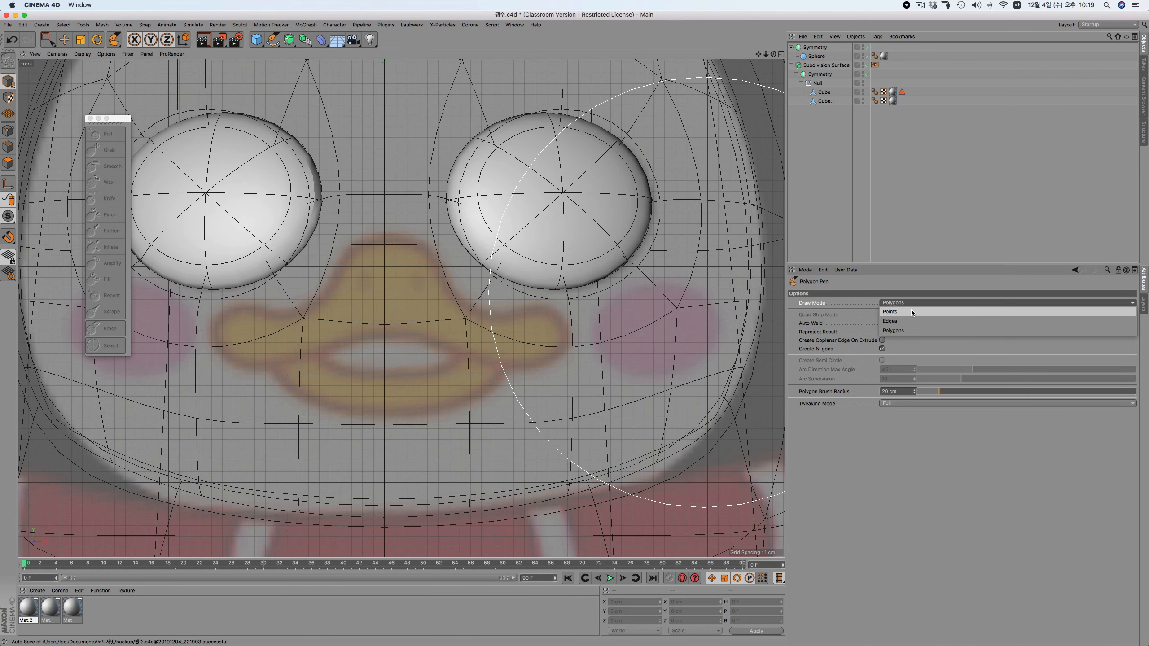
click(910, 311)
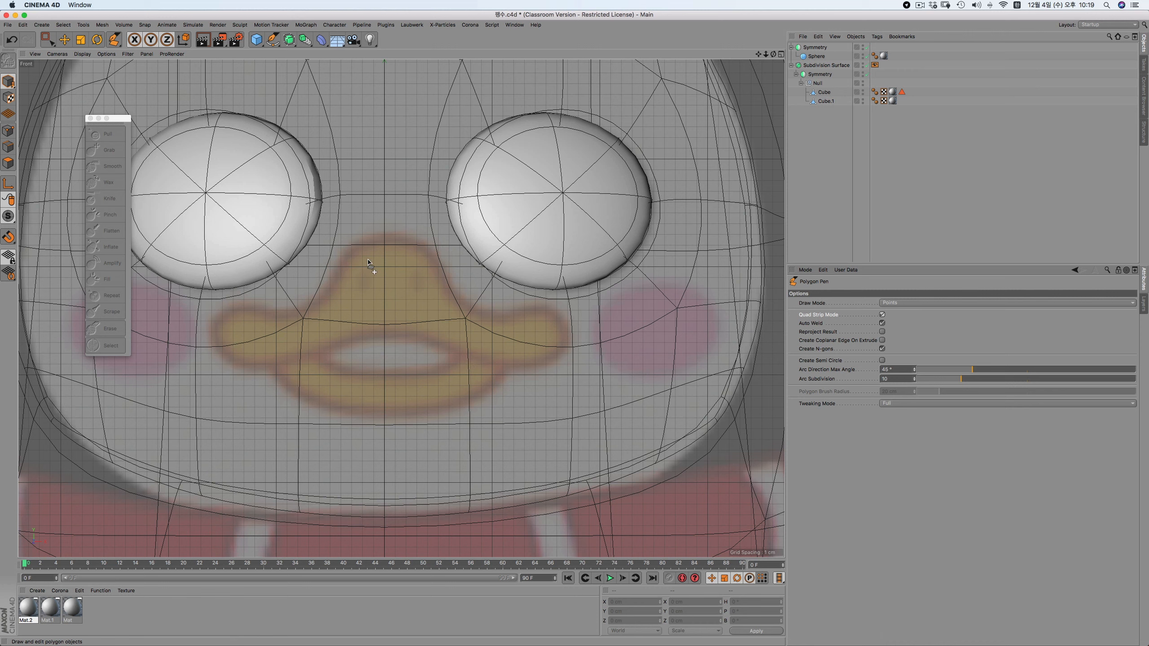
Enable snapping and set it to 3D Snapping
click(9, 237)
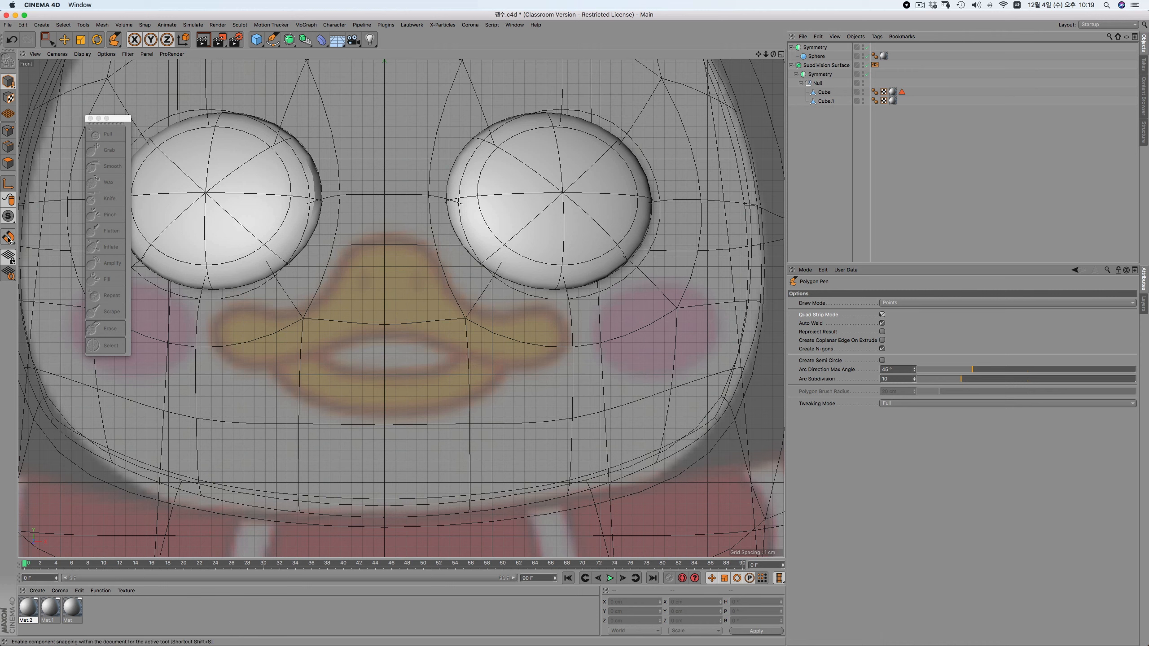
click(8, 239)
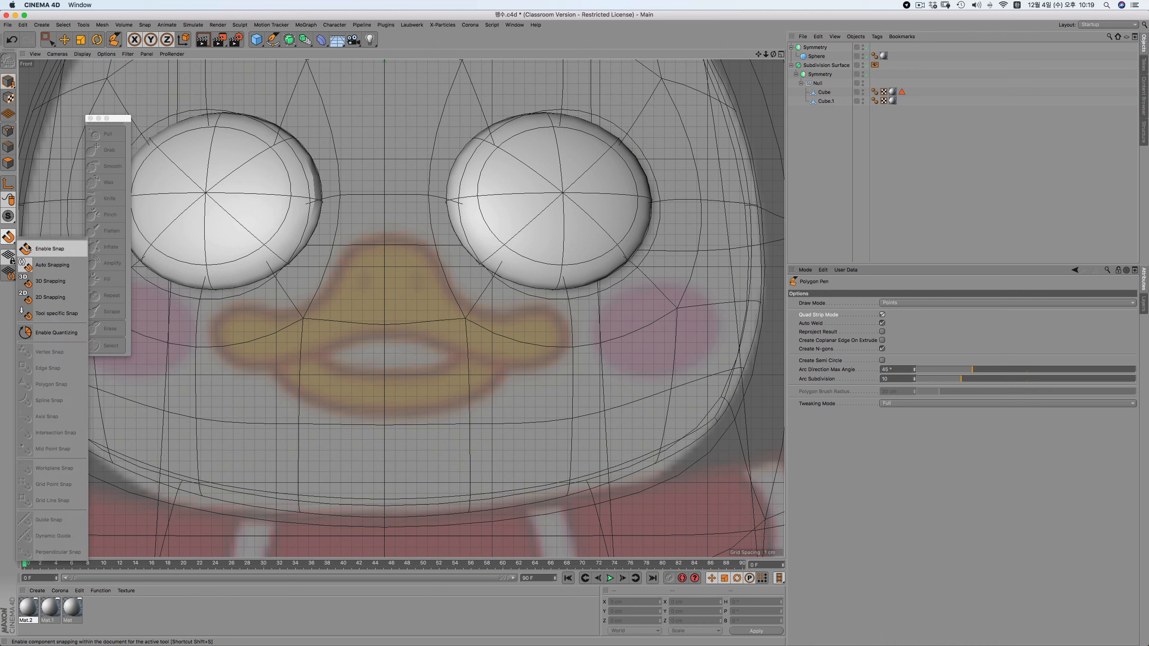
click(31, 249)
click(8, 238)
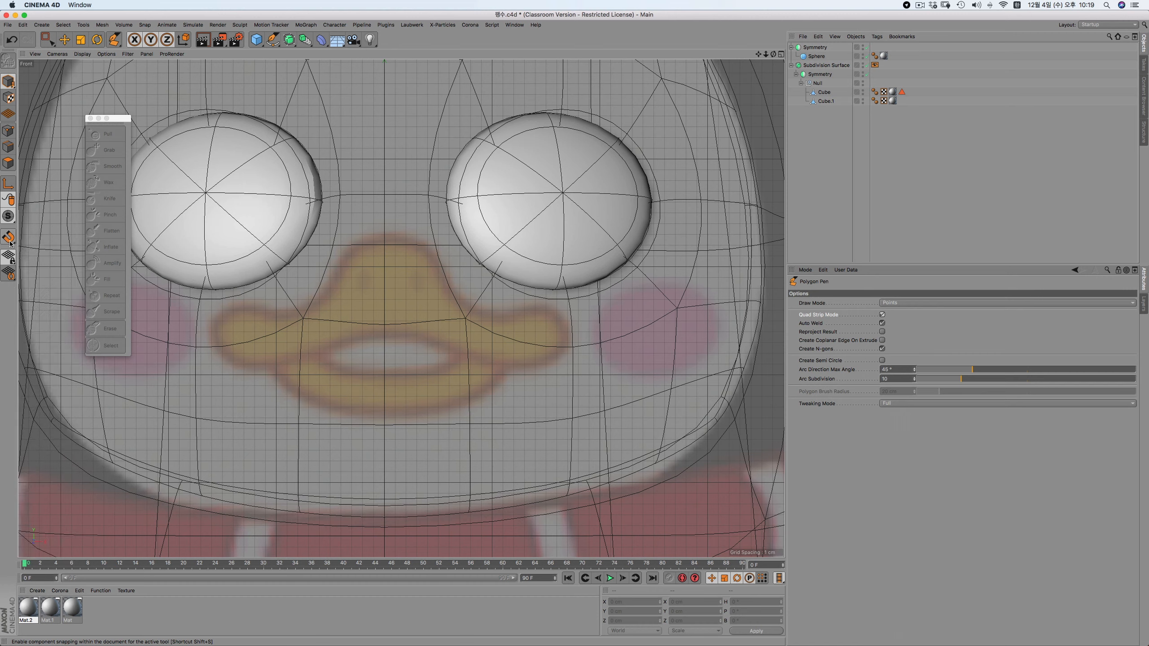
click(53, 285)
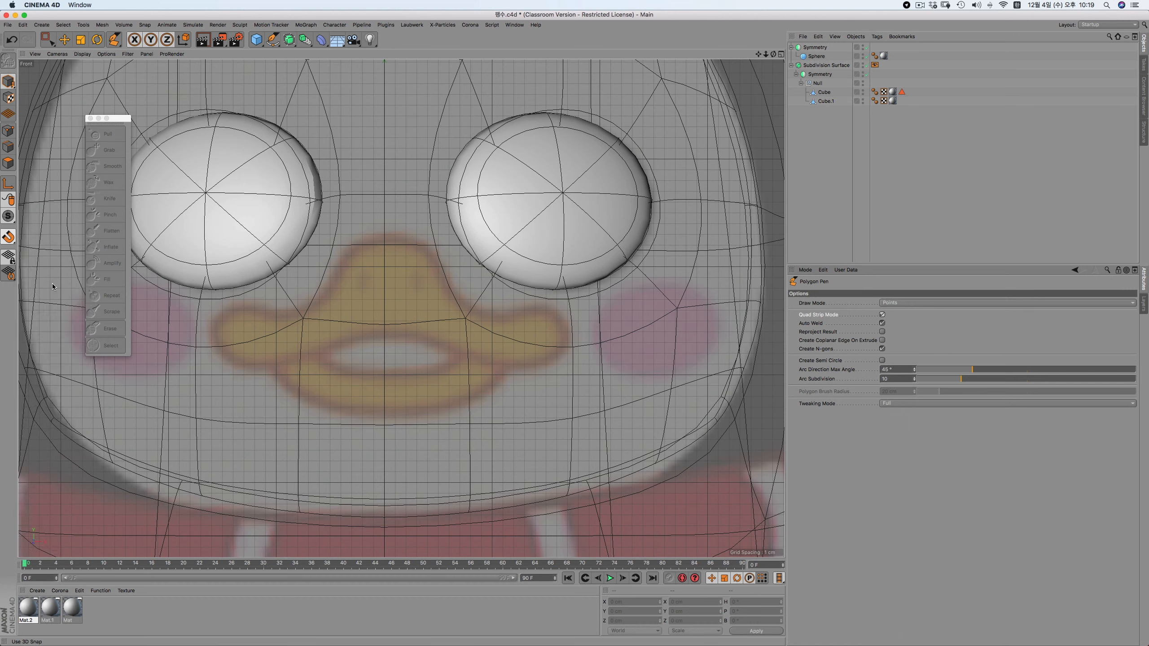
Turn off Vertex Snap and turn on Polygon Snap so new points land on the face surface
click(8, 238)
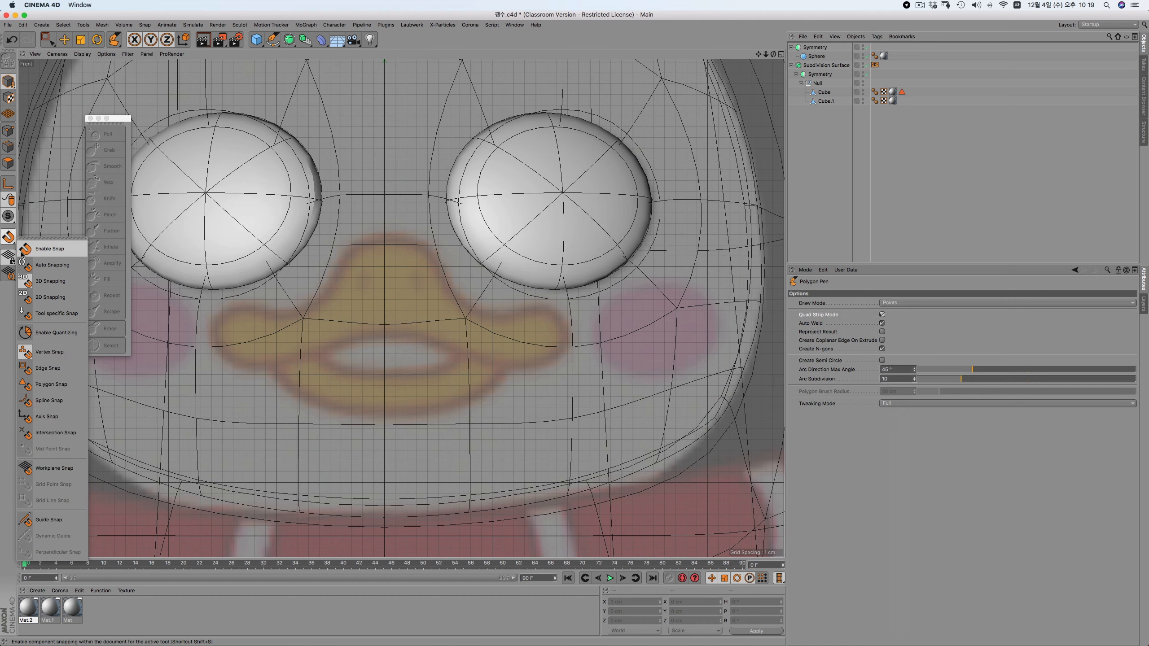
click(53, 353)
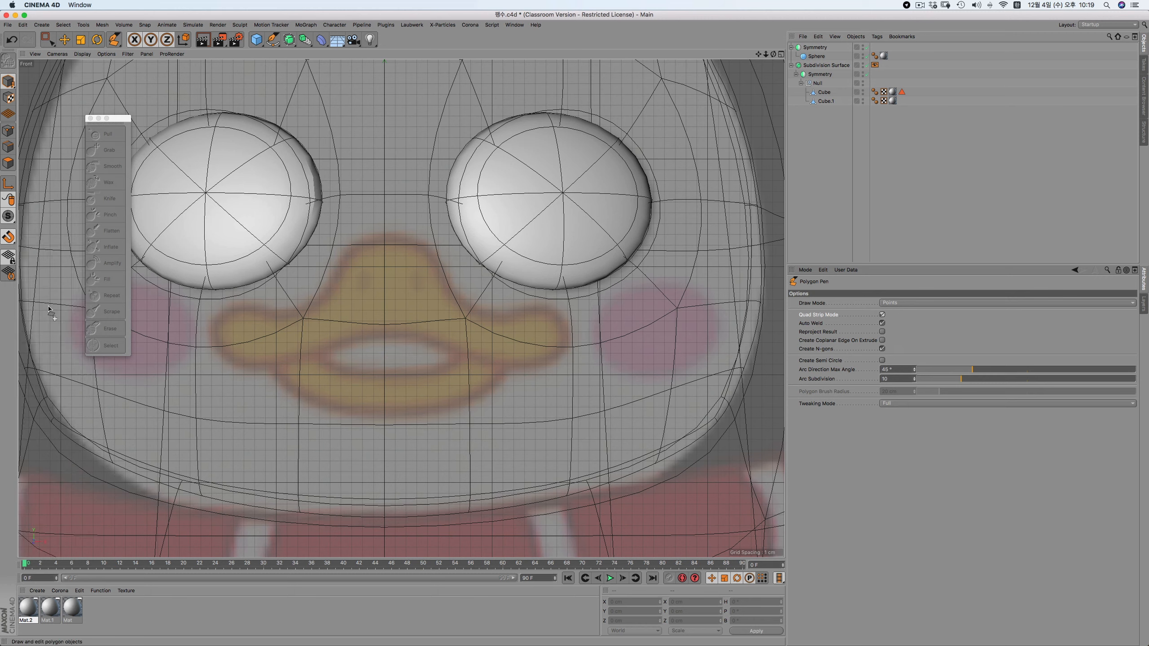
click(8, 236)
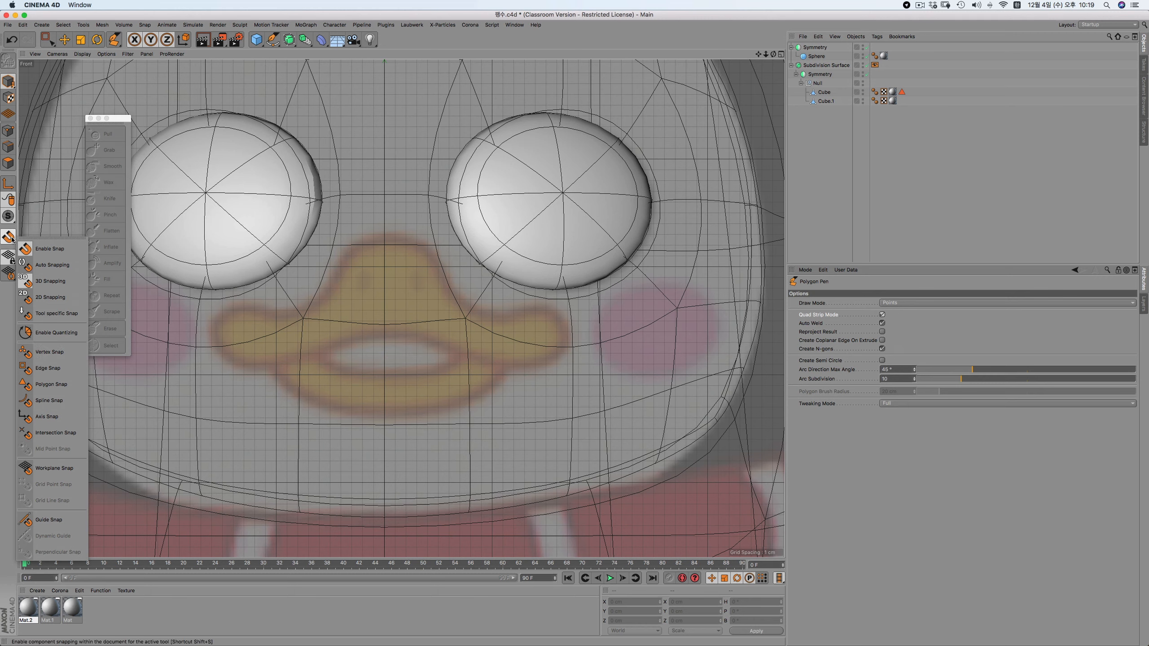
click(53, 393)
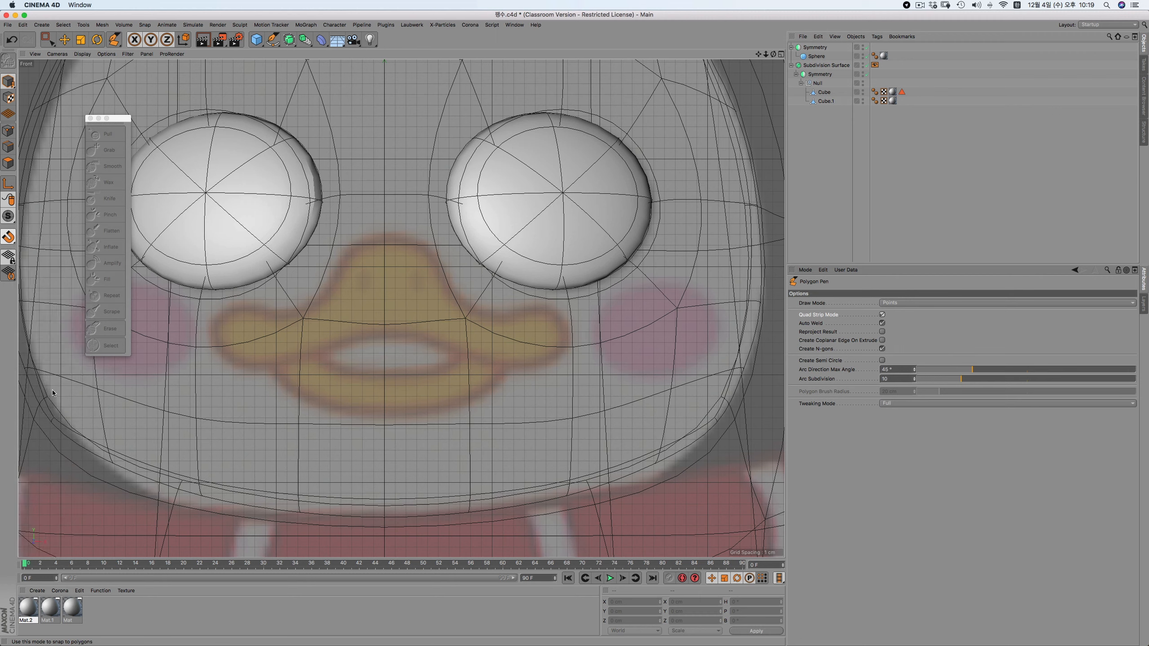
click(8, 236)
click(54, 383)
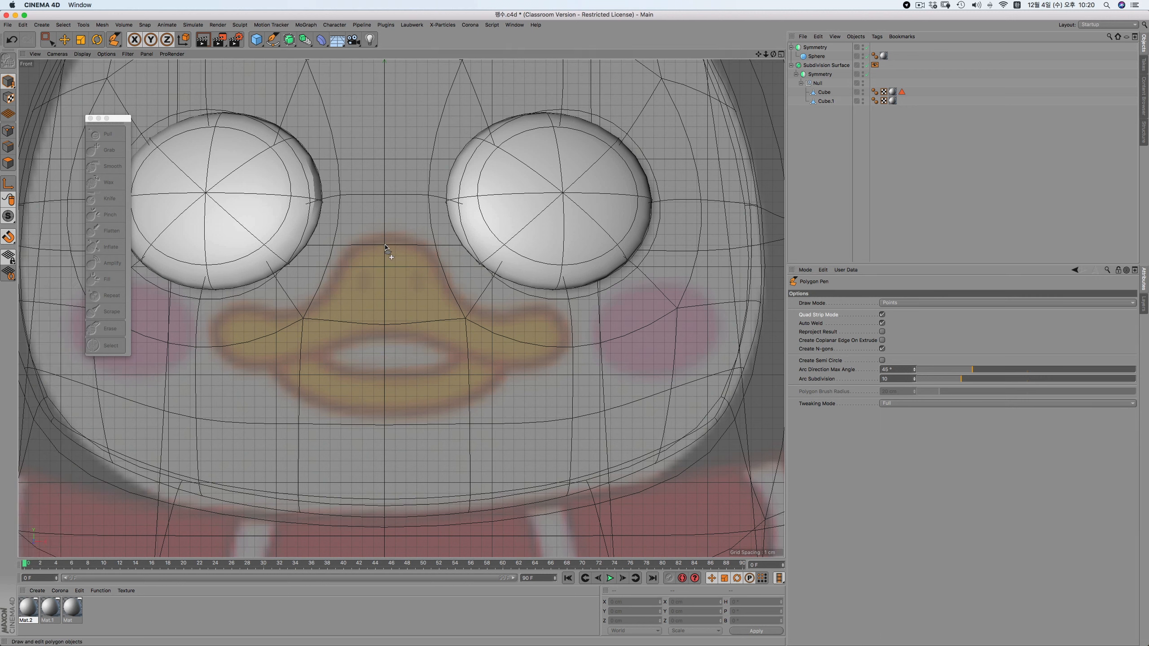
Draw two stacked quads from the face's centre line over the right half of the beak's bridge, down to the mouth opening's upper edge
click(385, 245)
click(420, 245)
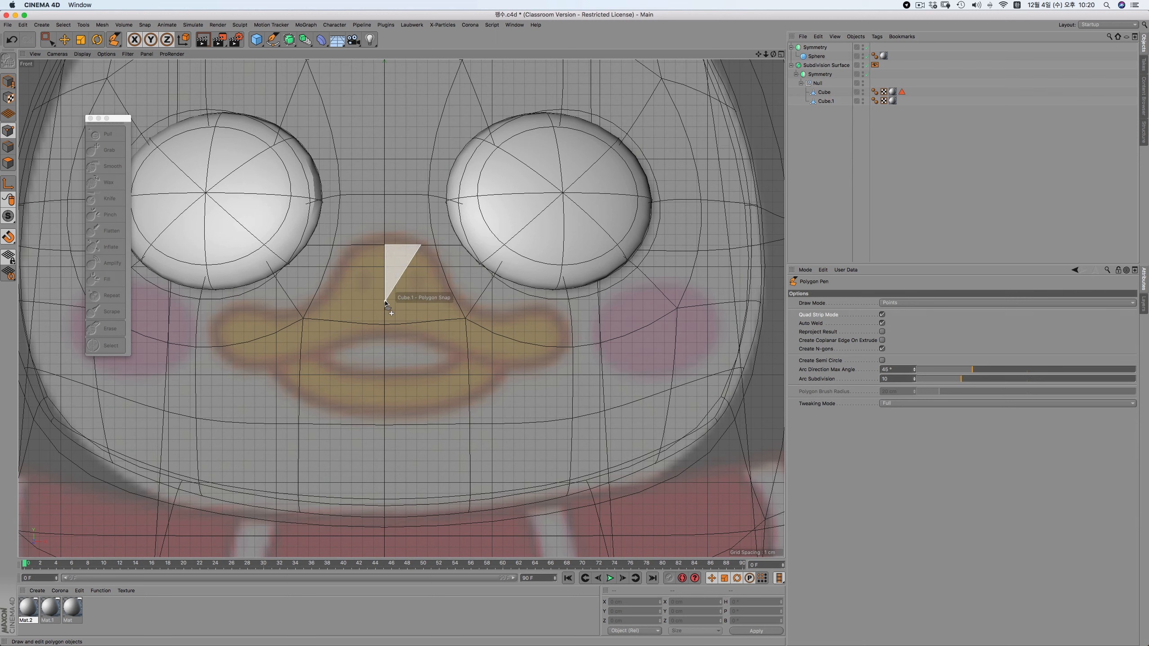
click(385, 299)
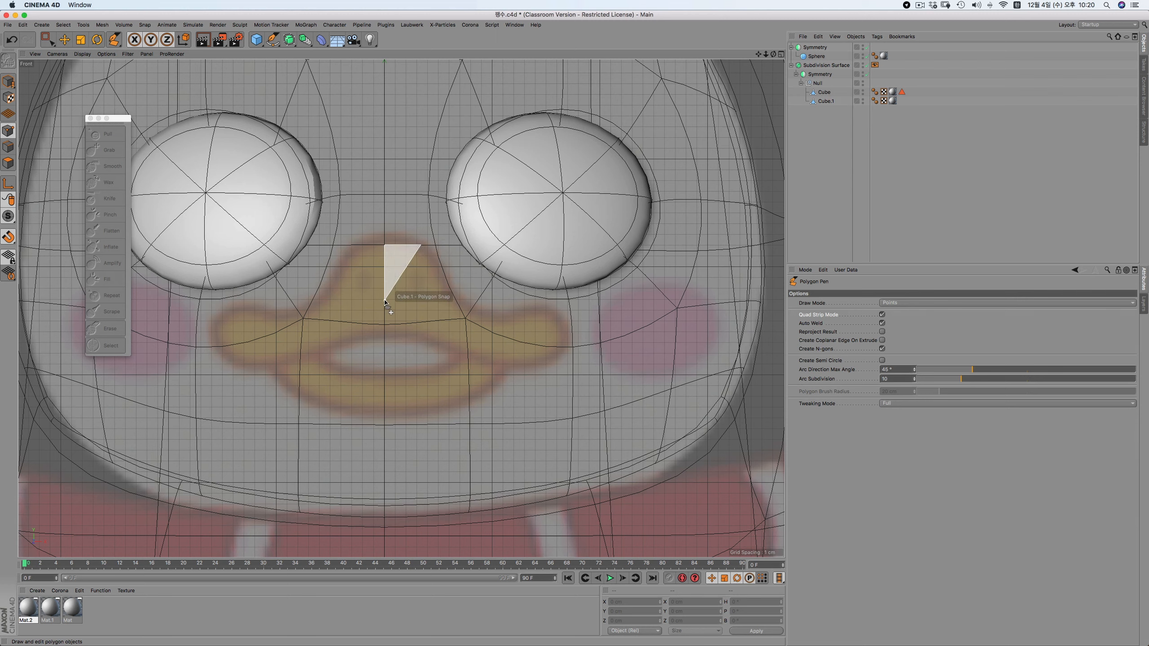
double_click(444, 292)
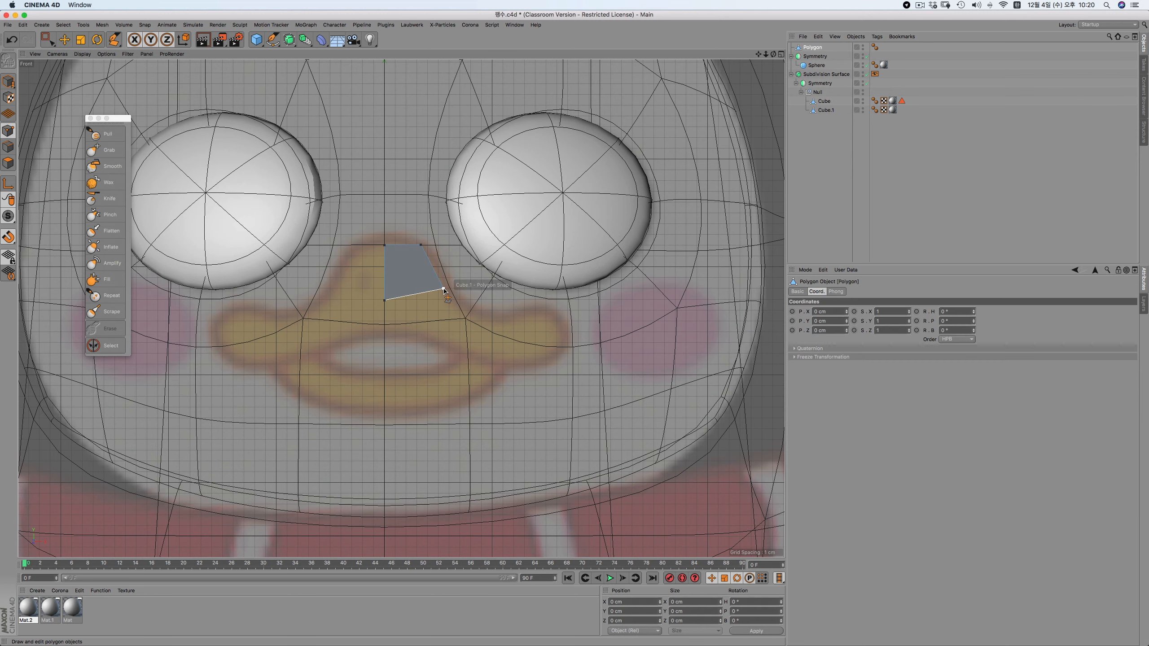
click(466, 317)
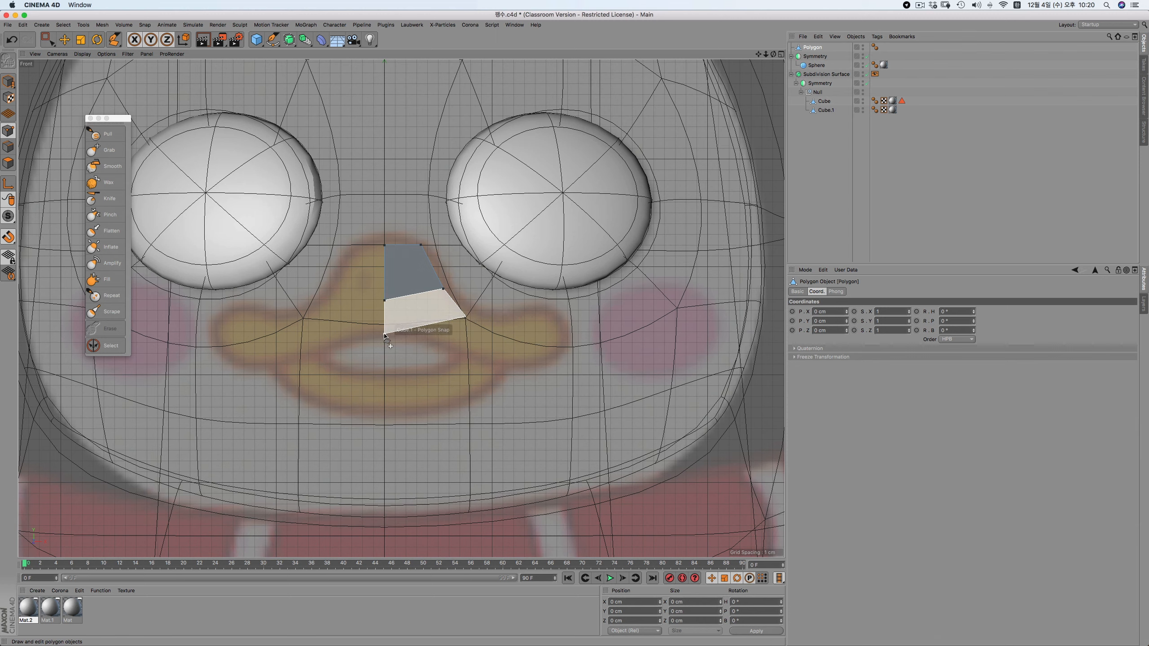
click(384, 333)
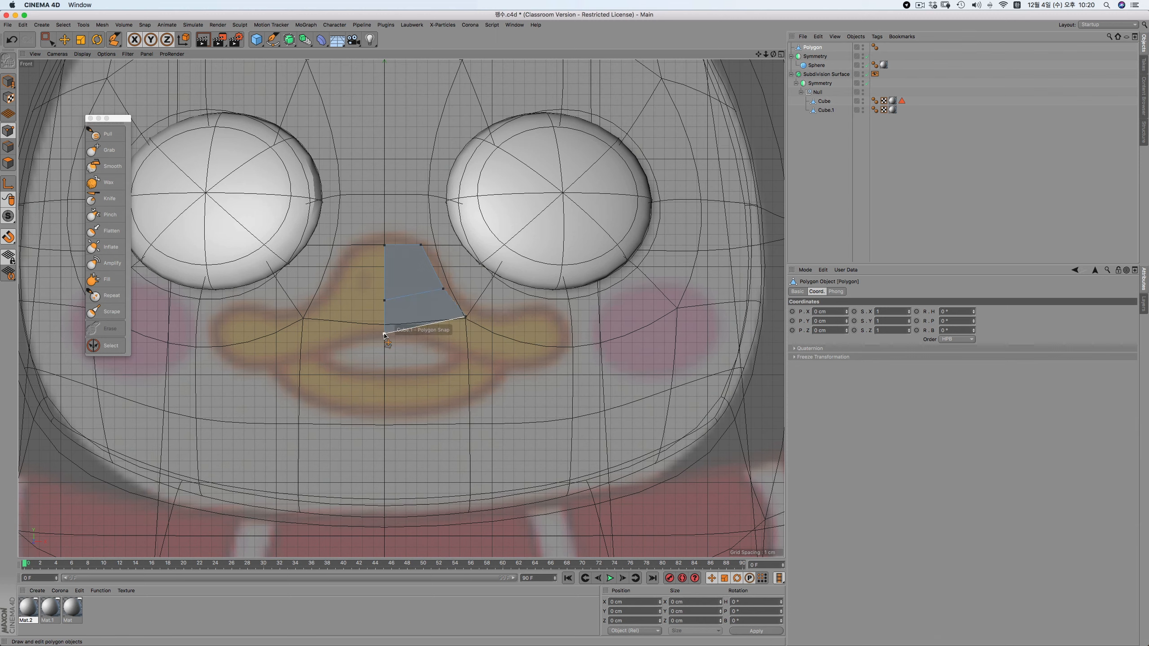
Continue the quad strip with two more quads above the mouth opening, outward along the right side of the upper beak
click(461, 354)
click(482, 321)
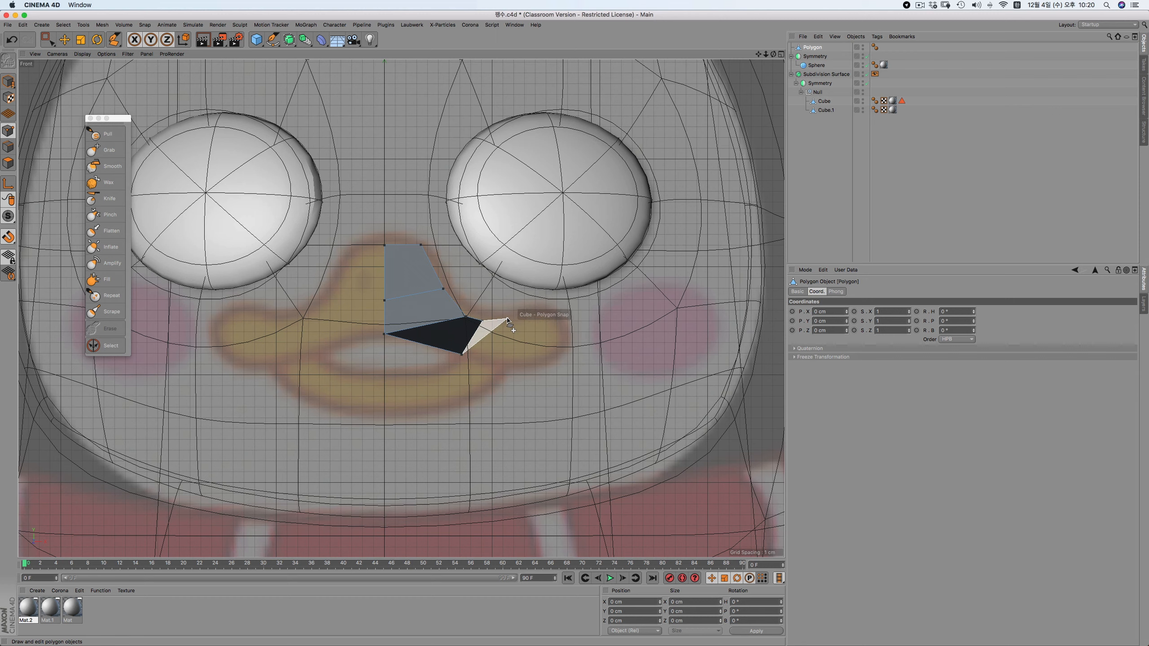
click(512, 319)
click(518, 362)
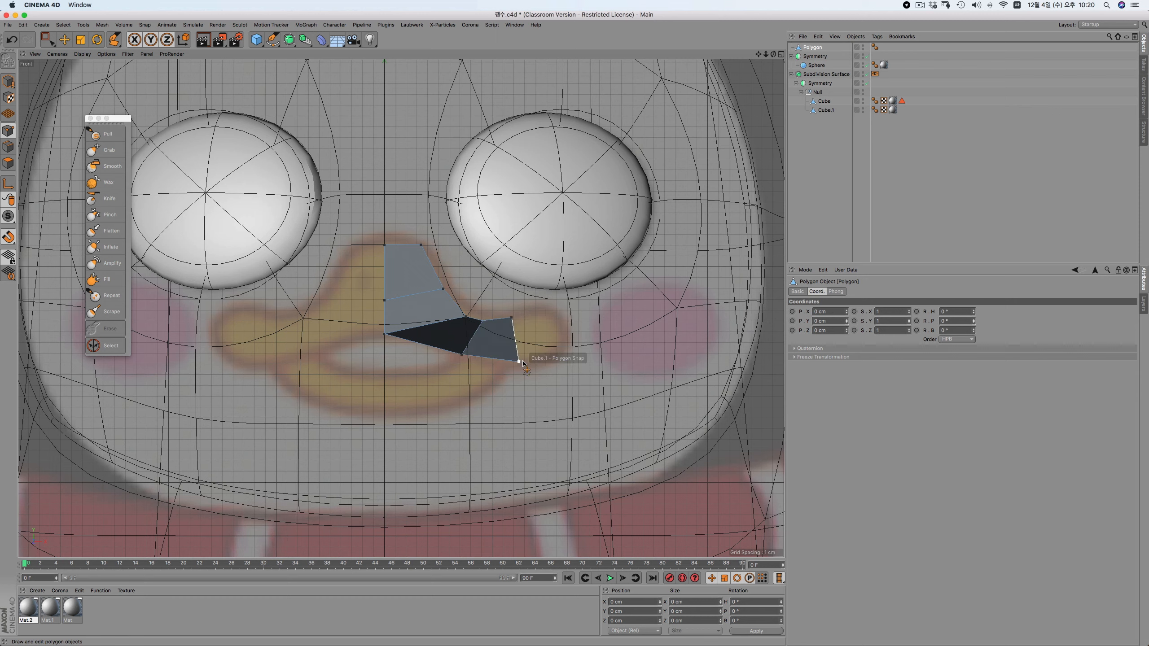
Close the outermost quad at the beak's right corner and check from several angles how the strip lies on the face
click(558, 310)
key(F1)
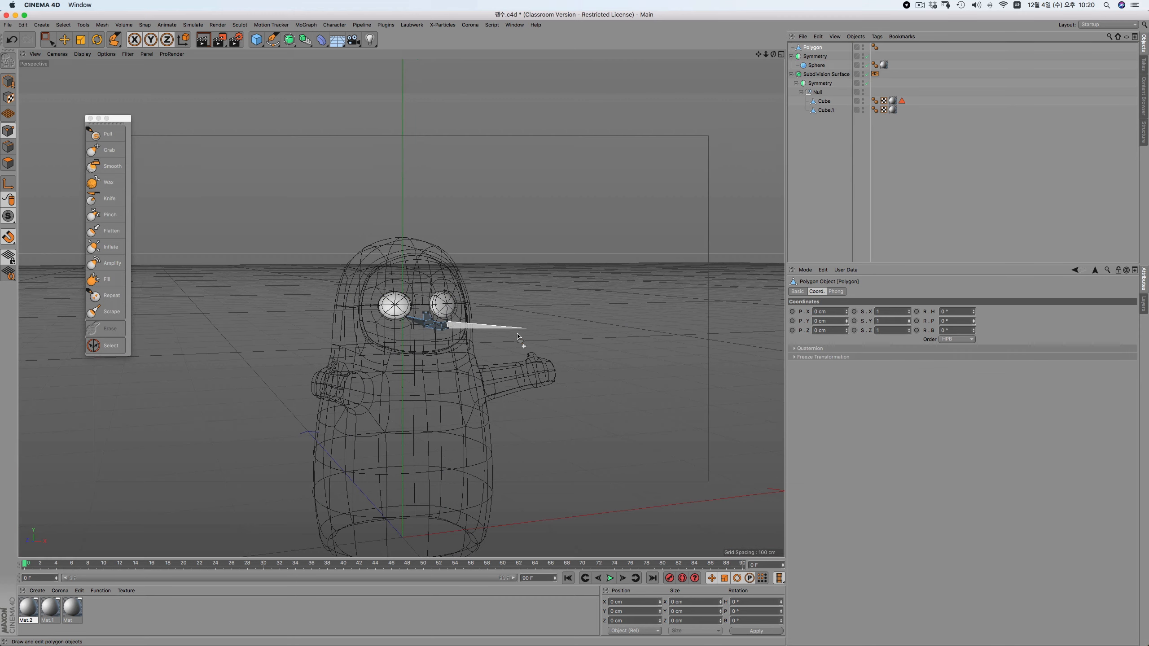
scroll(471, 356, up, 1)
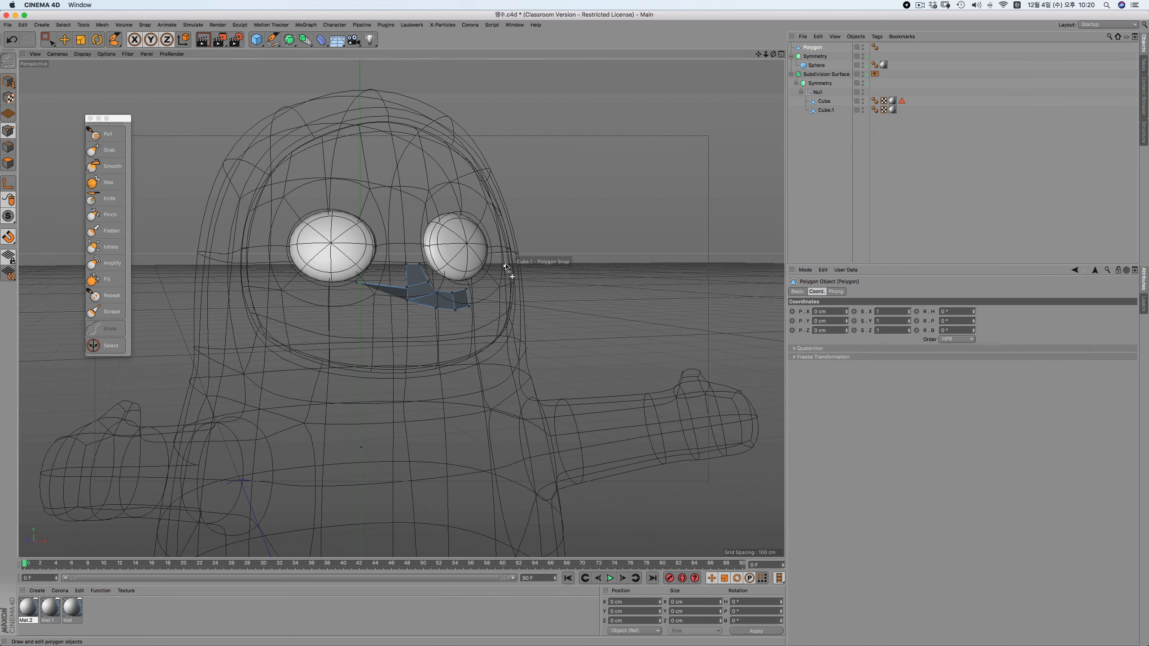
alt+drag(506, 265, 589, 249)
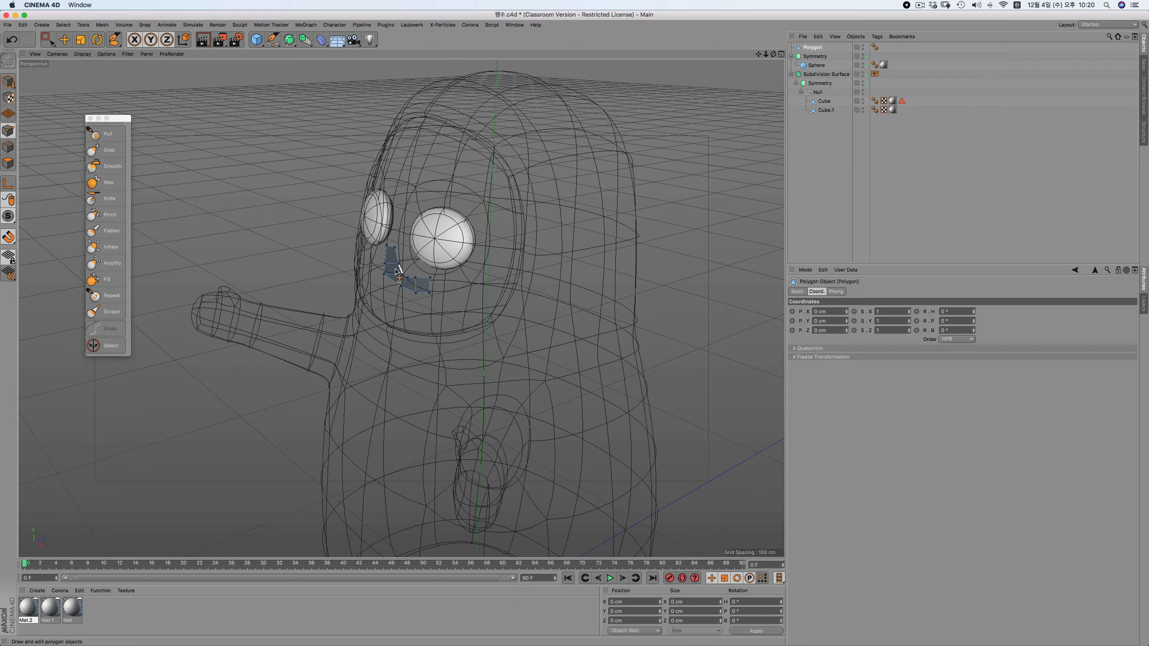
scroll(396, 276, up, 5)
alt+drag(316, 250, 456, 230)
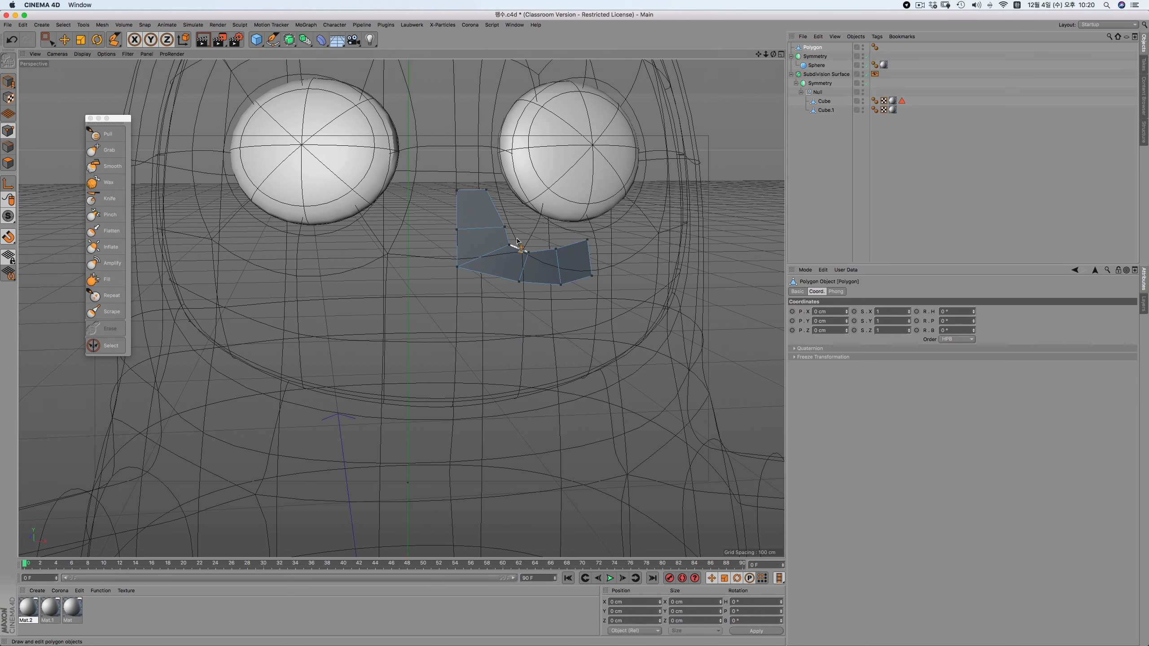
mouse_move(526, 240)
alt+mouse_down()
mouse_move(561, 236)
mouse_move(532, 247)
alt+mouse_up()
key(F3)
key(F4)
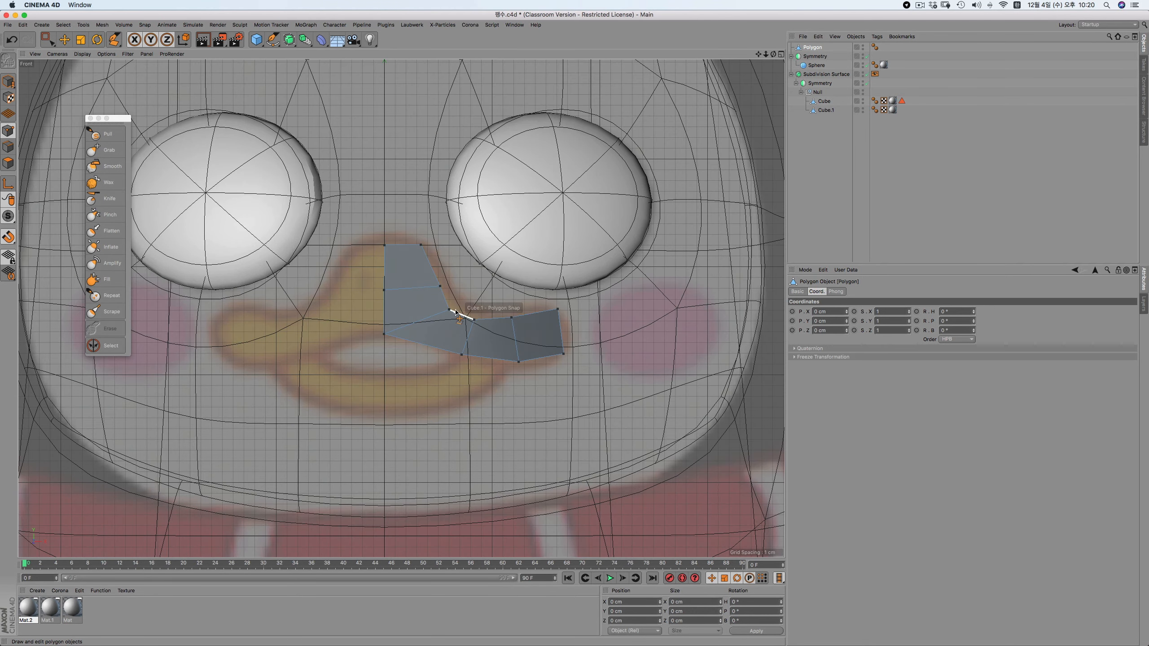
Adjust the points along the outer edge of the beak's bridge and the lower centre point to follow the reference outline
click(454, 305)
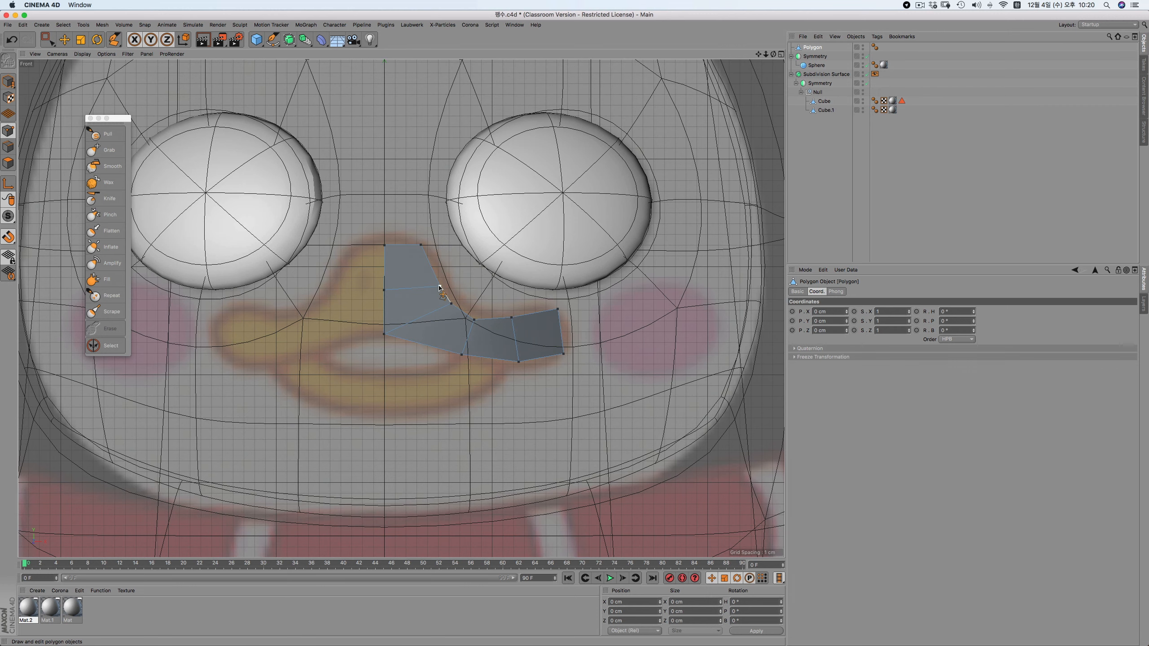
drag(421, 245, 426, 246)
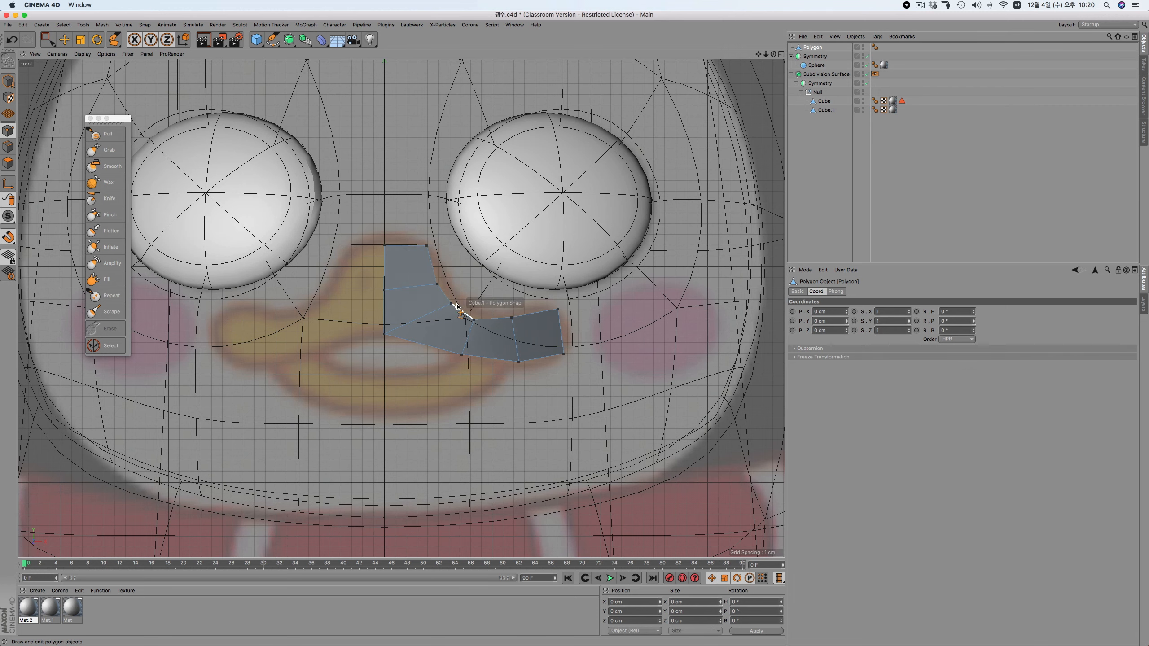
drag(451, 304, 455, 300)
mouse_move(385, 334)
mouse_down()
mouse_move(412, 332)
mouse_move(383, 330)
mouse_up()
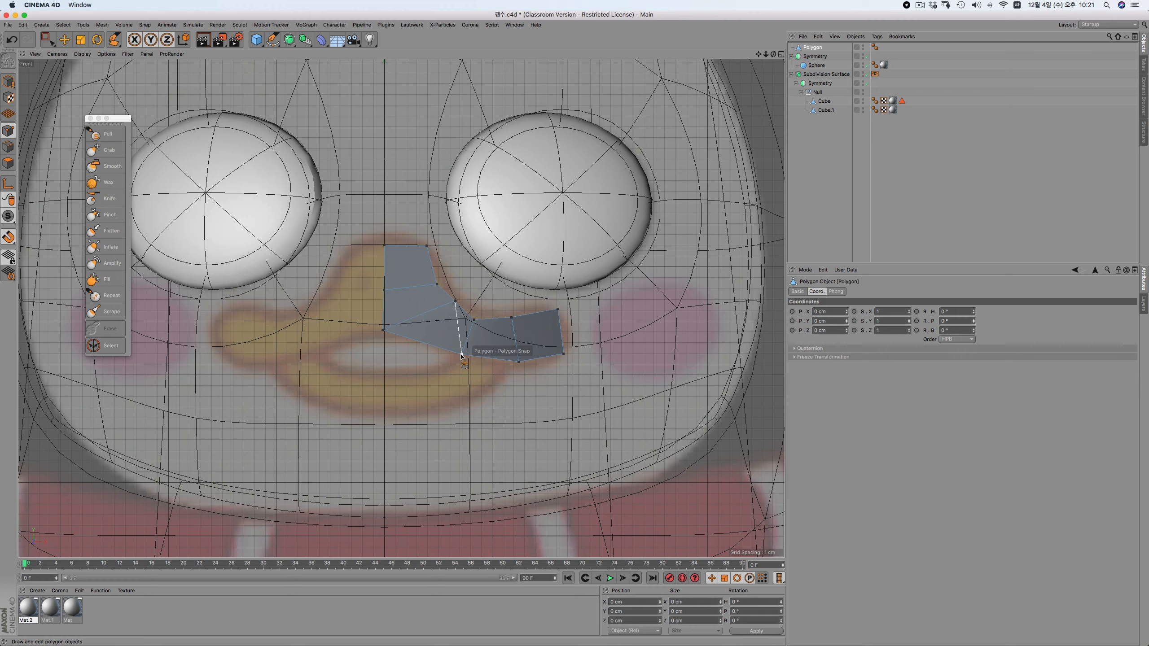
key(F1)
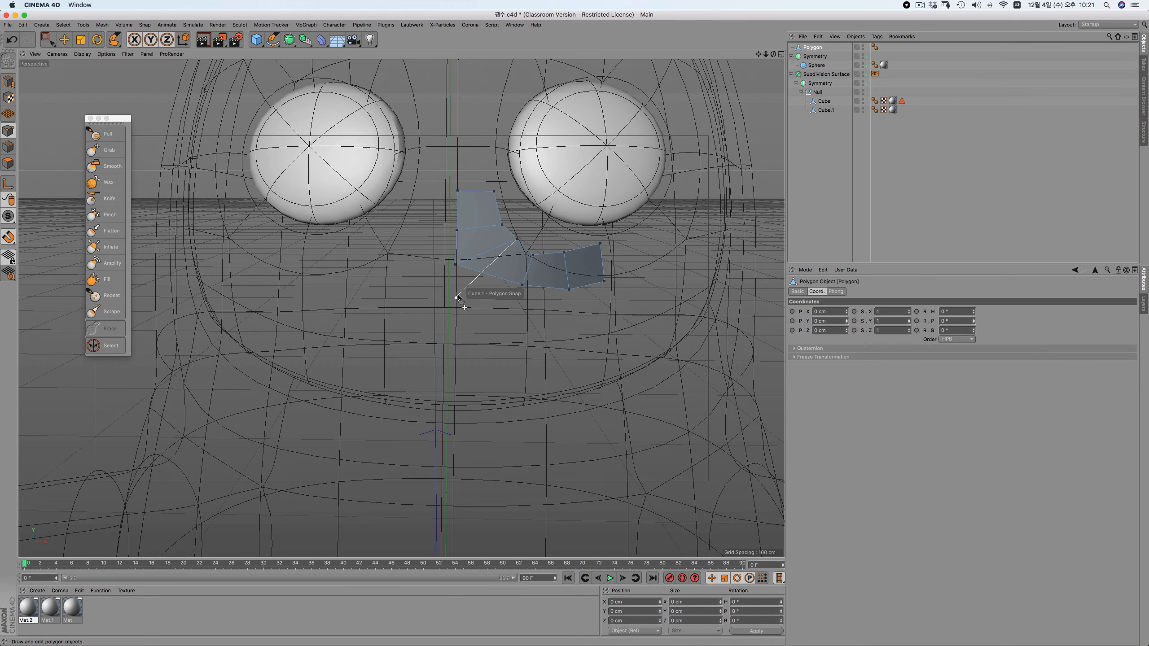
key(F3)
key(F4)
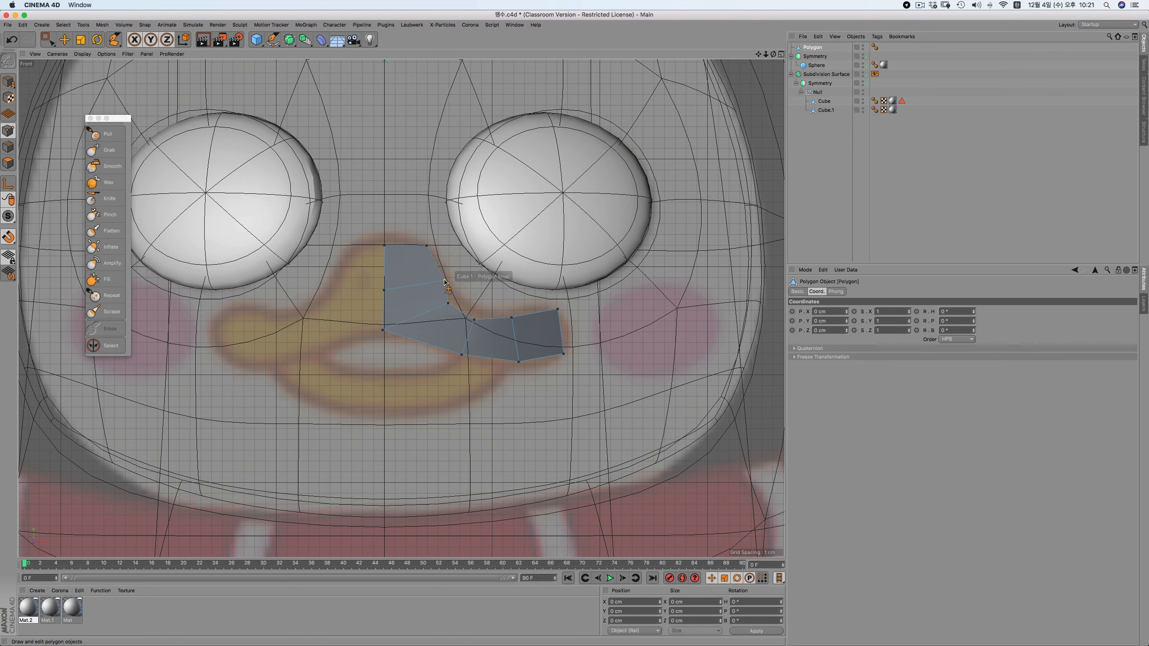
Move the upper and lower points of the two outer quads closer to the reference outline of the beak's corner
mouse_move(443, 294)
mouse_down()
mouse_move(484, 323)
mouse_move(510, 312)
mouse_up()
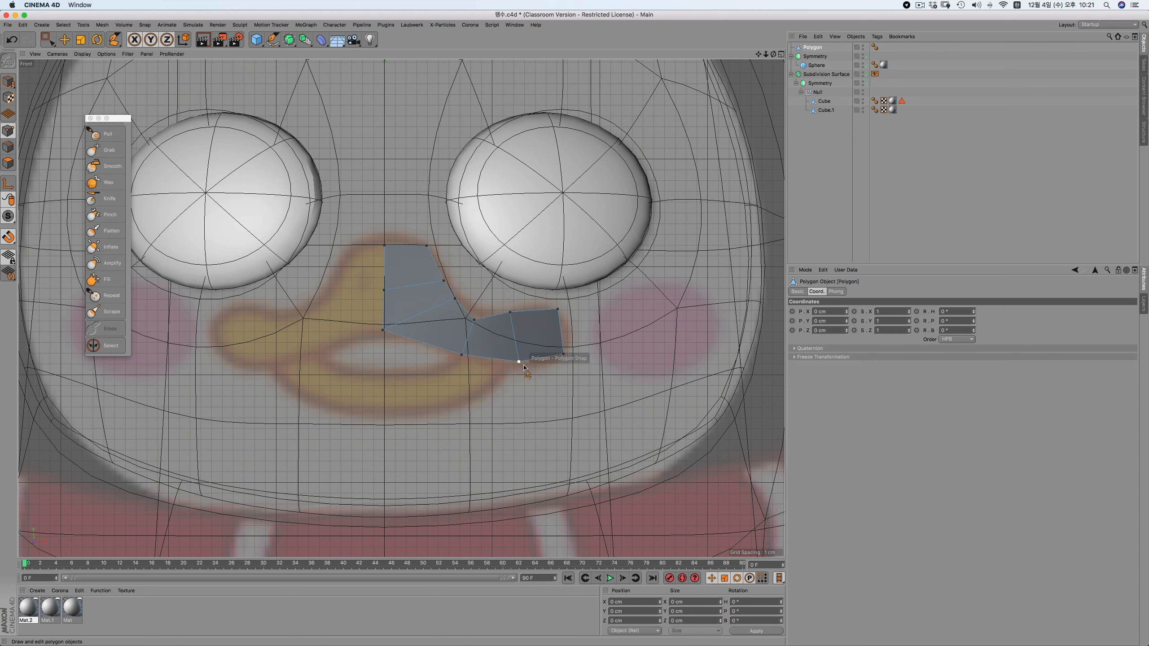
drag(519, 363, 565, 357)
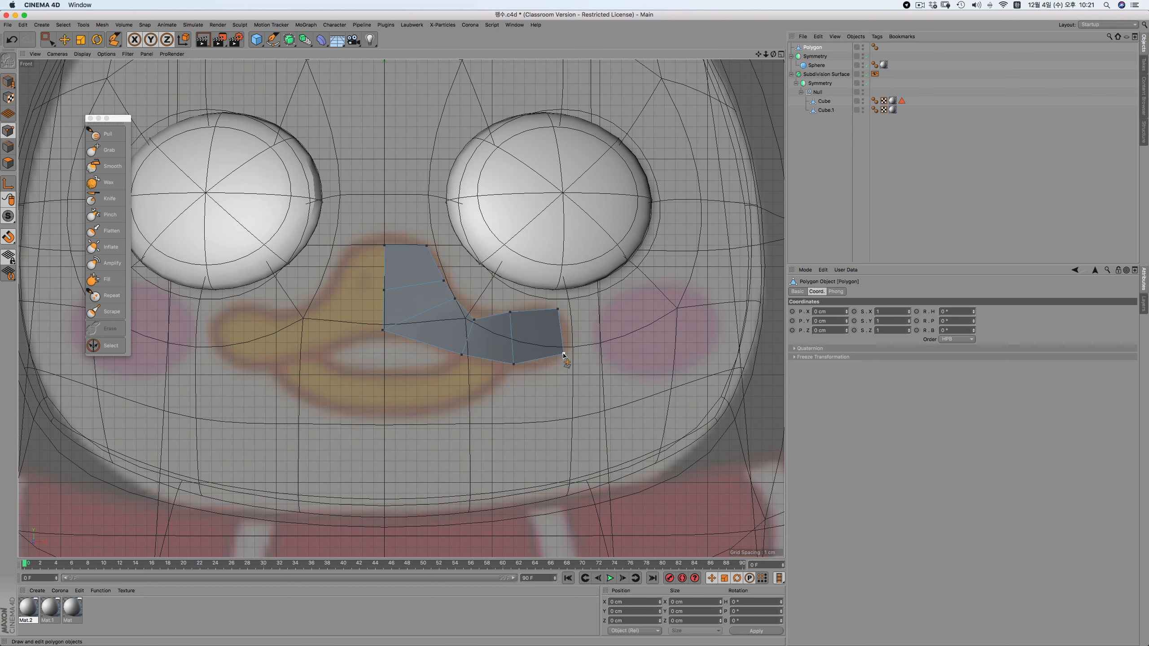
drag(558, 309, 561, 307)
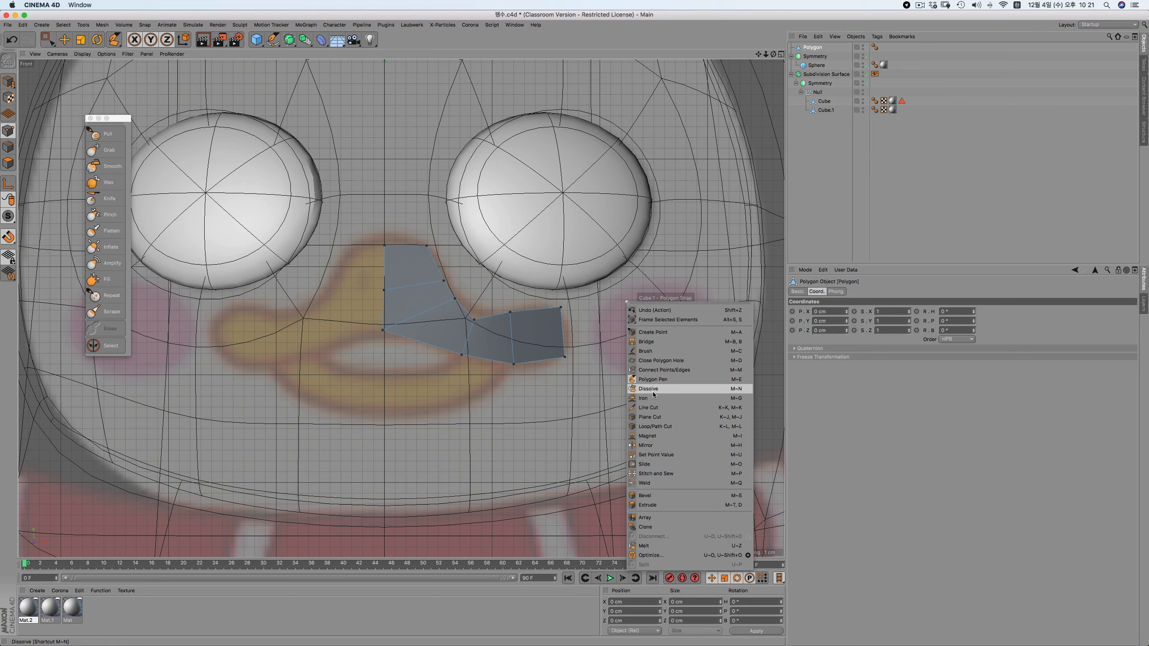
Cut an edge loop lengthwise through the middle of the strip and move points with the Polygon Pen to round the beak's outline
click(654, 426)
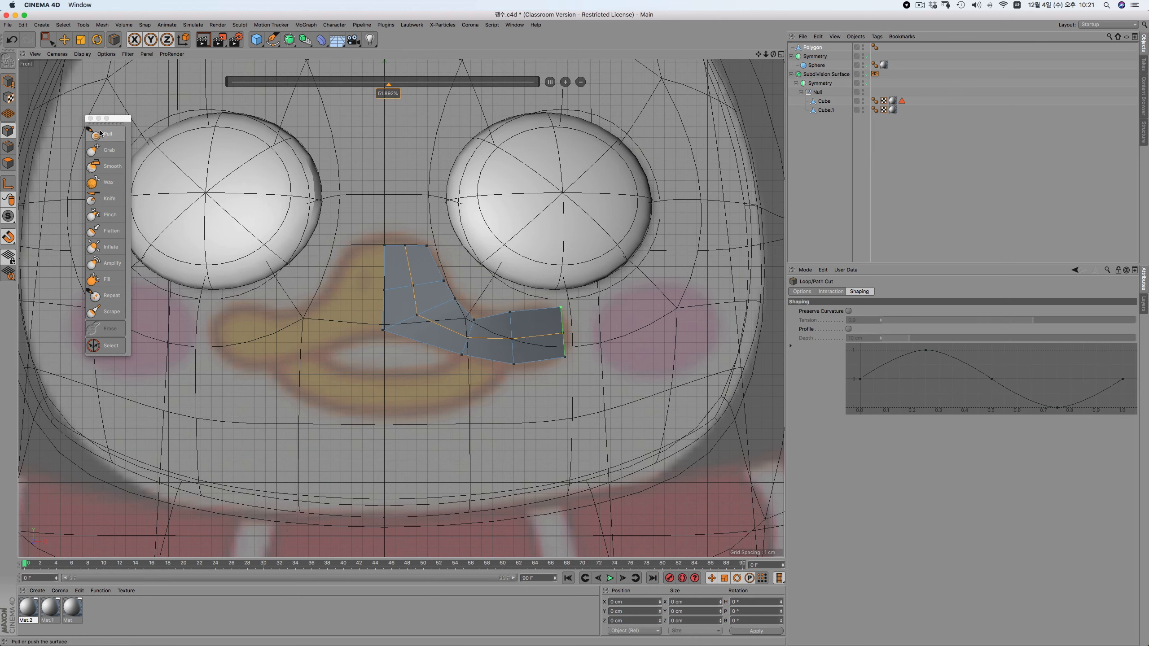
right_click(198, 115)
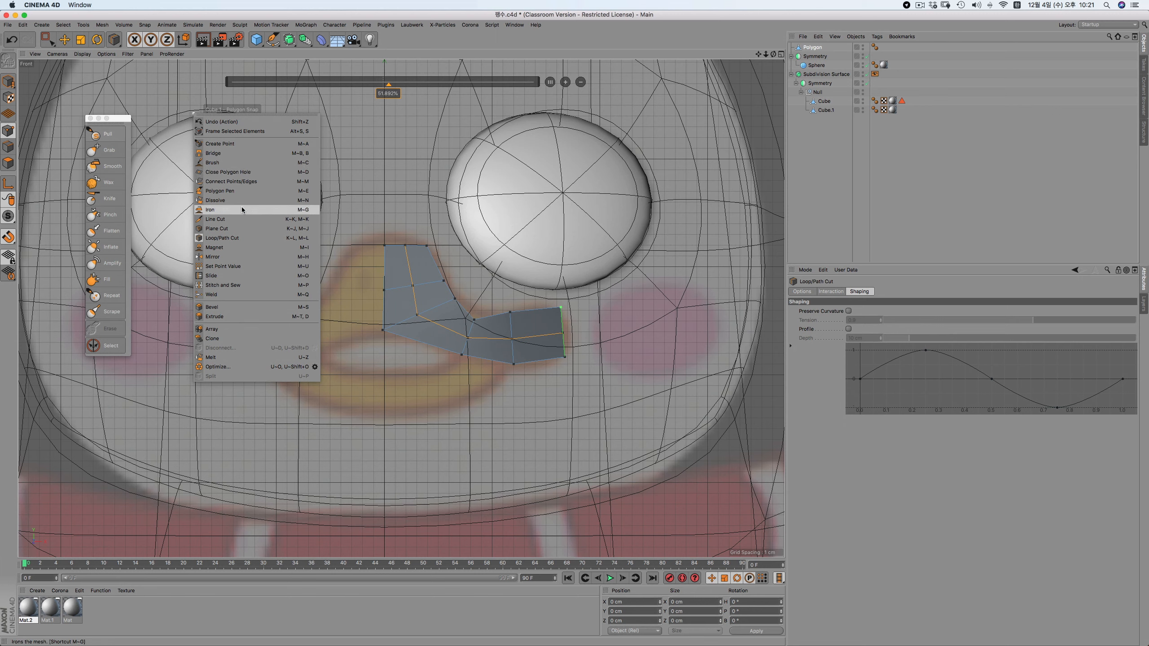
click(243, 191)
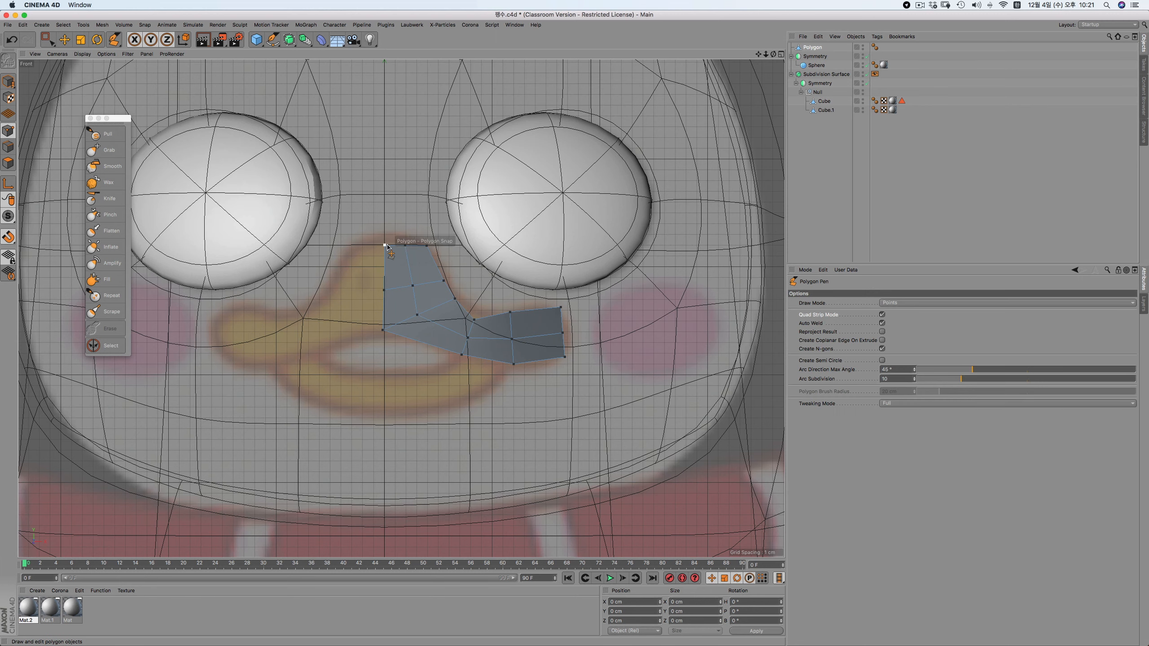
drag(385, 245, 384, 237)
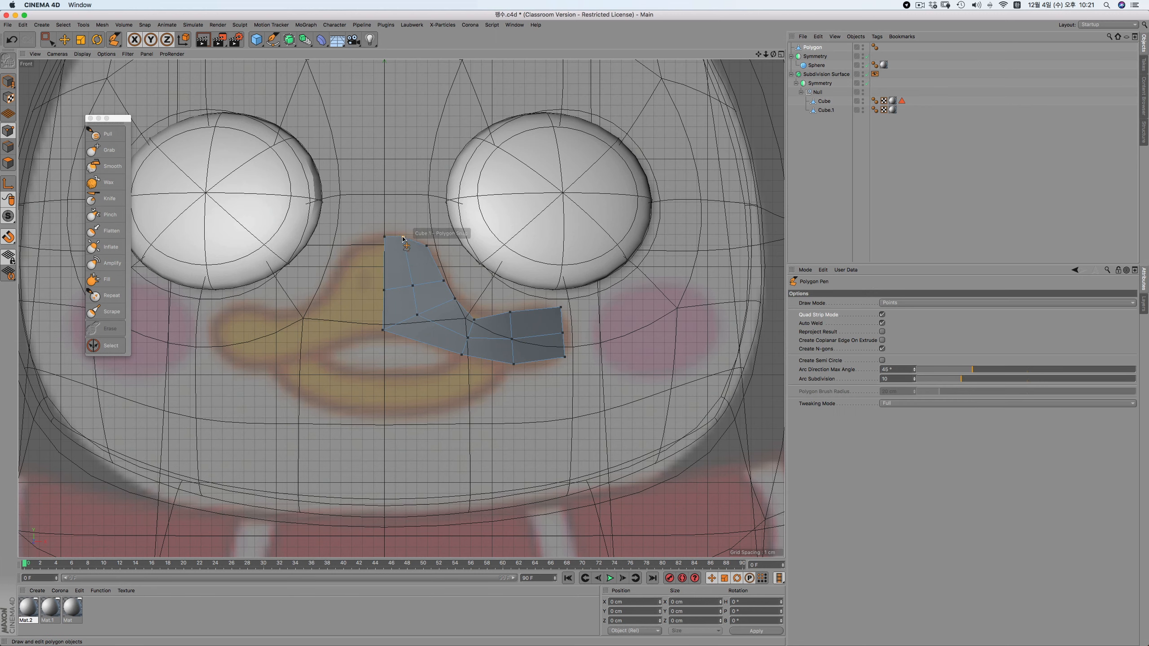
click(463, 356)
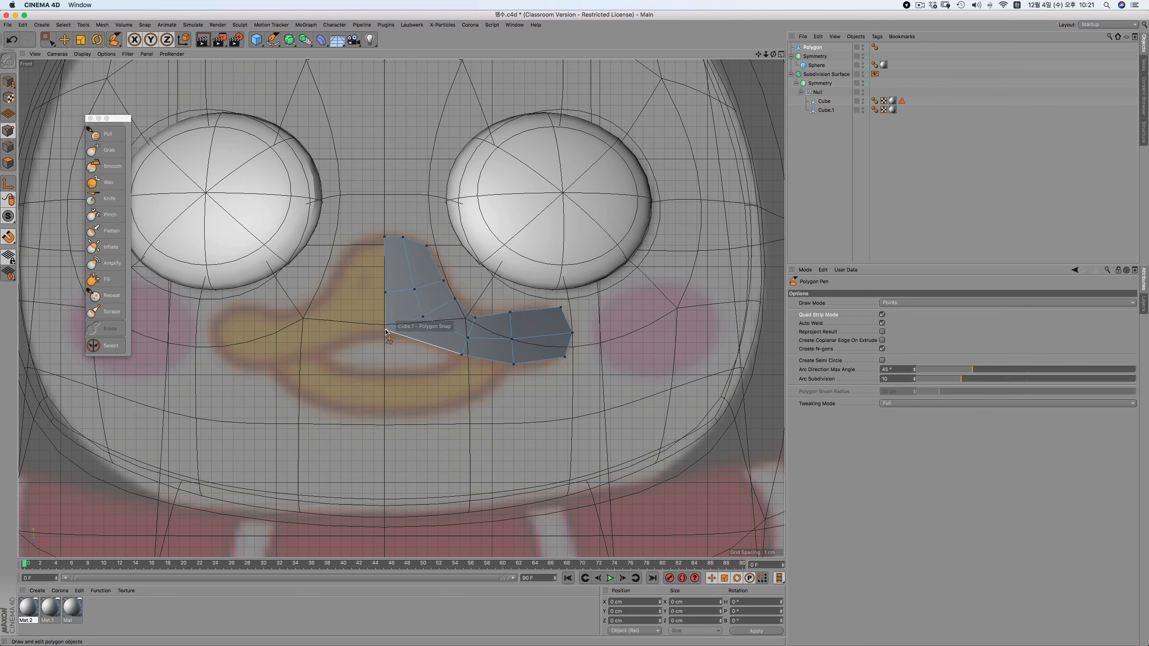
Select the three points along the beak's centre line with Rectangle Selection in the perspective view
key(F1)
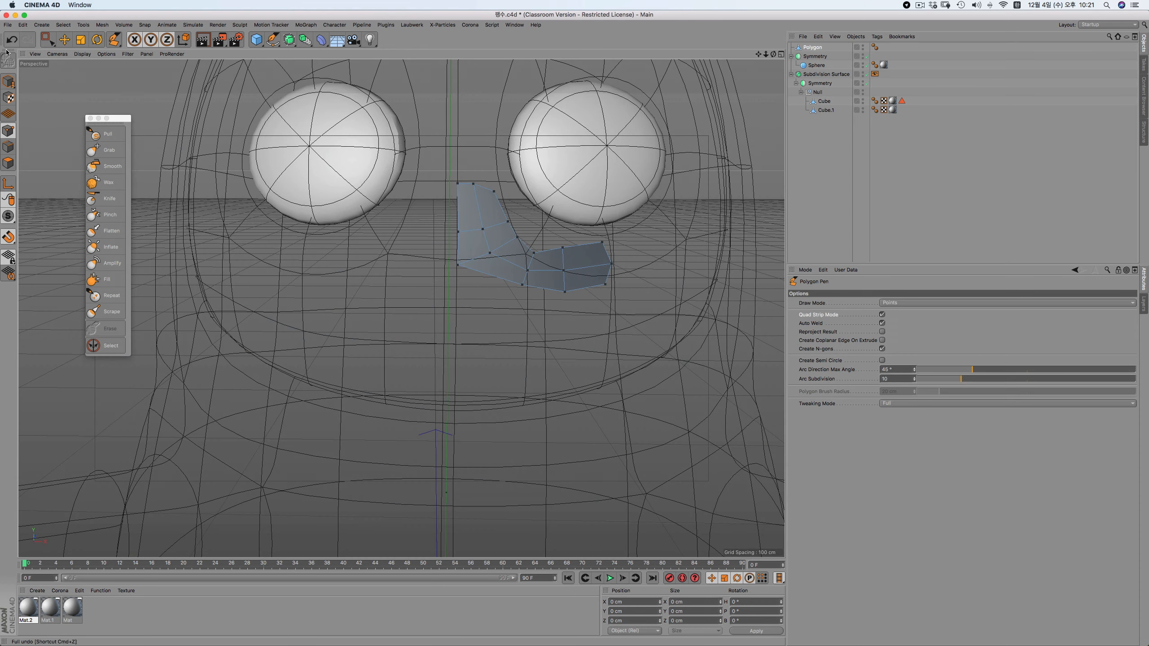
click(66, 42)
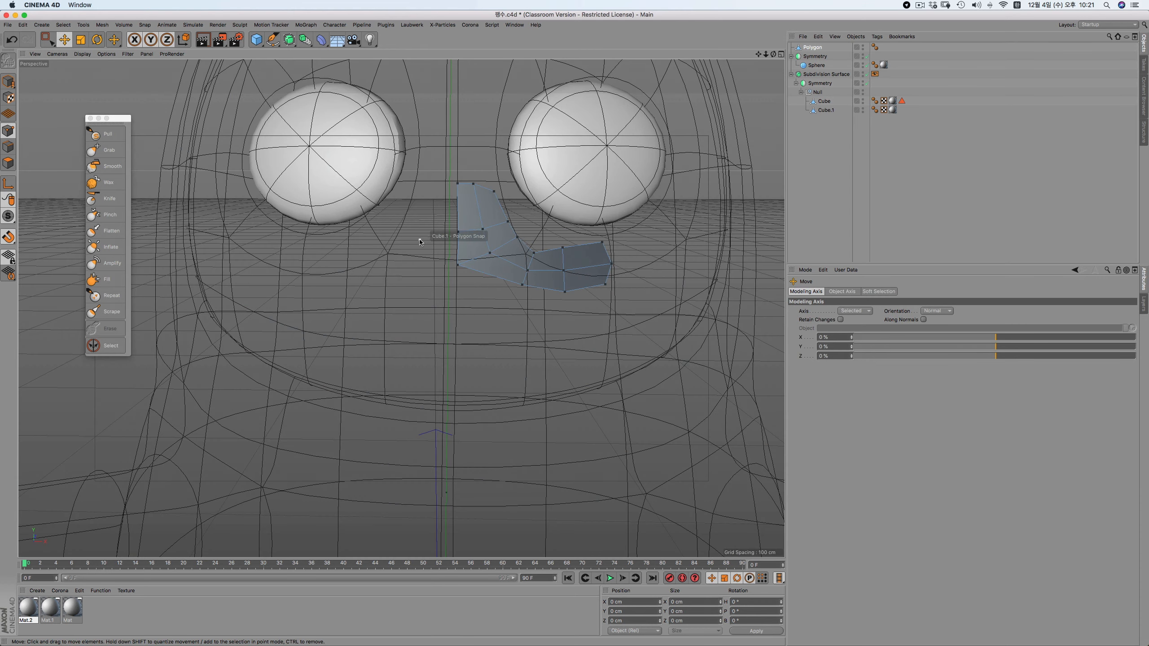
drag(47, 40, 81, 62)
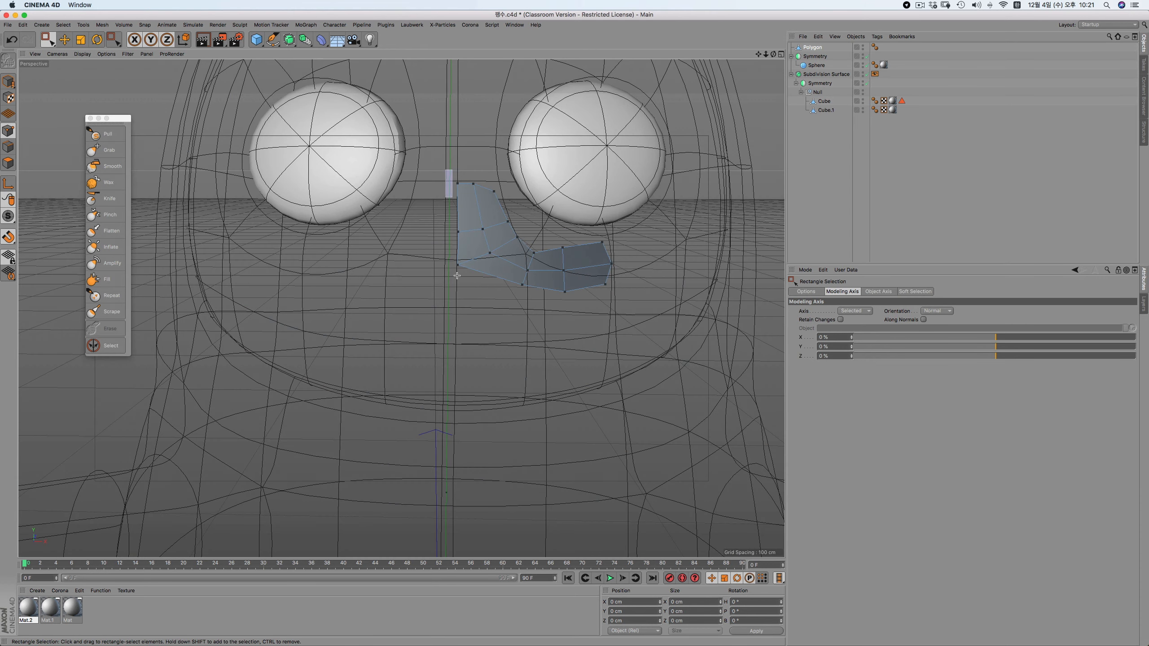
drag(457, 275, 466, 313)
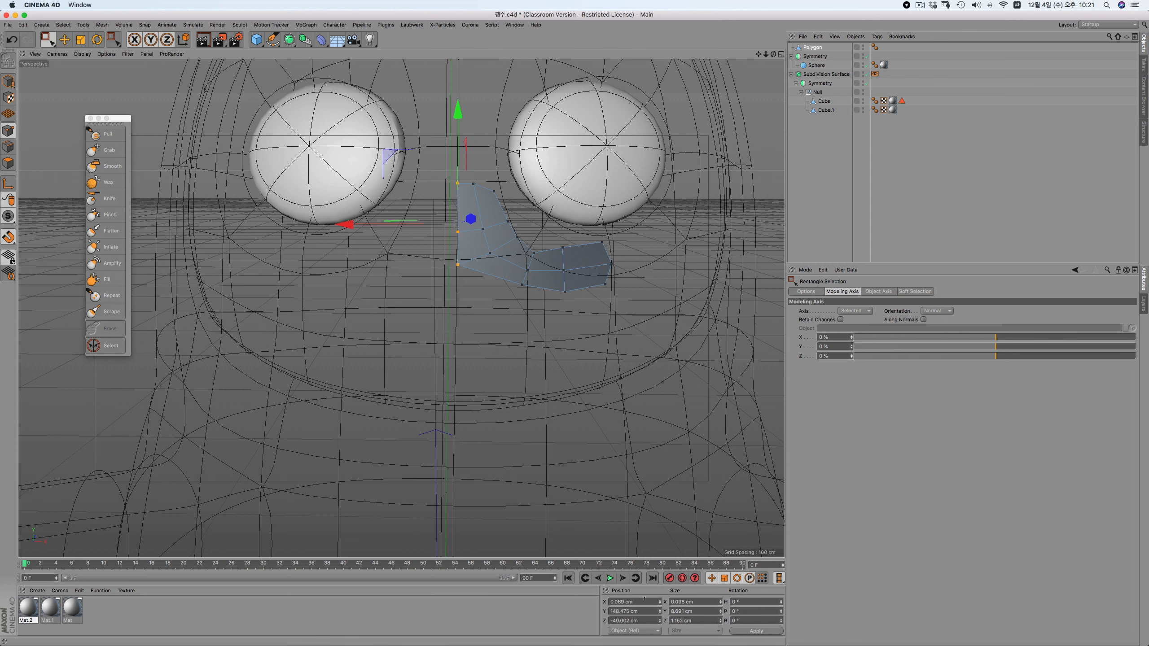
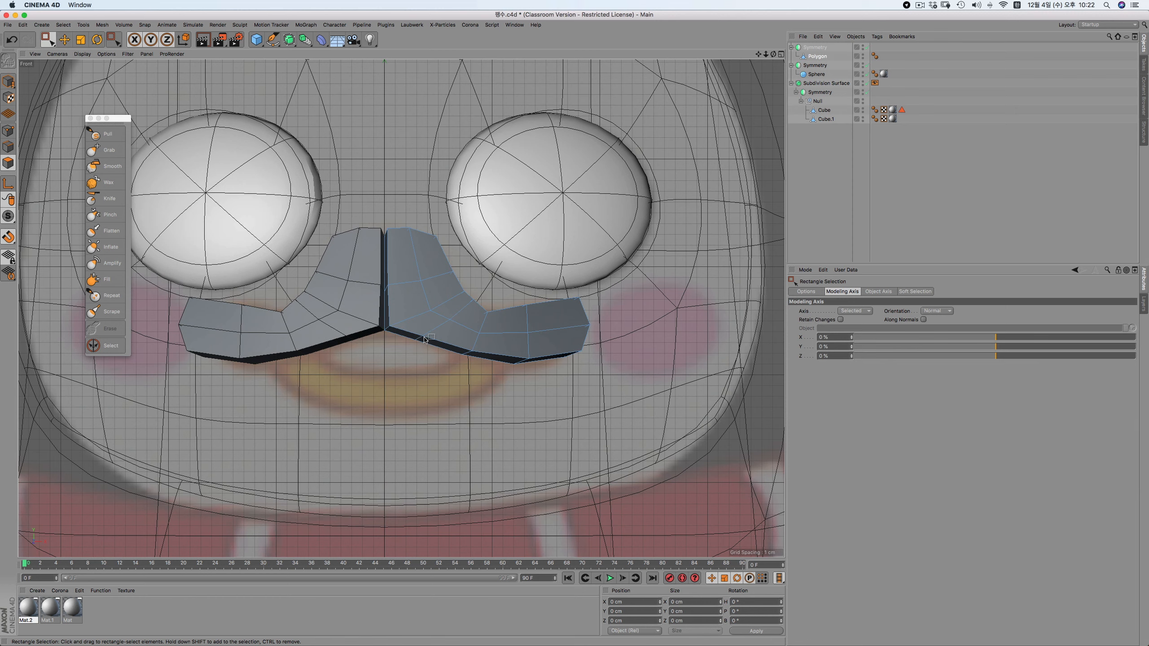
Select the lower centre points of the extruded beak, set the modeling axis orientation to Object and raise them slightly
click(8, 130)
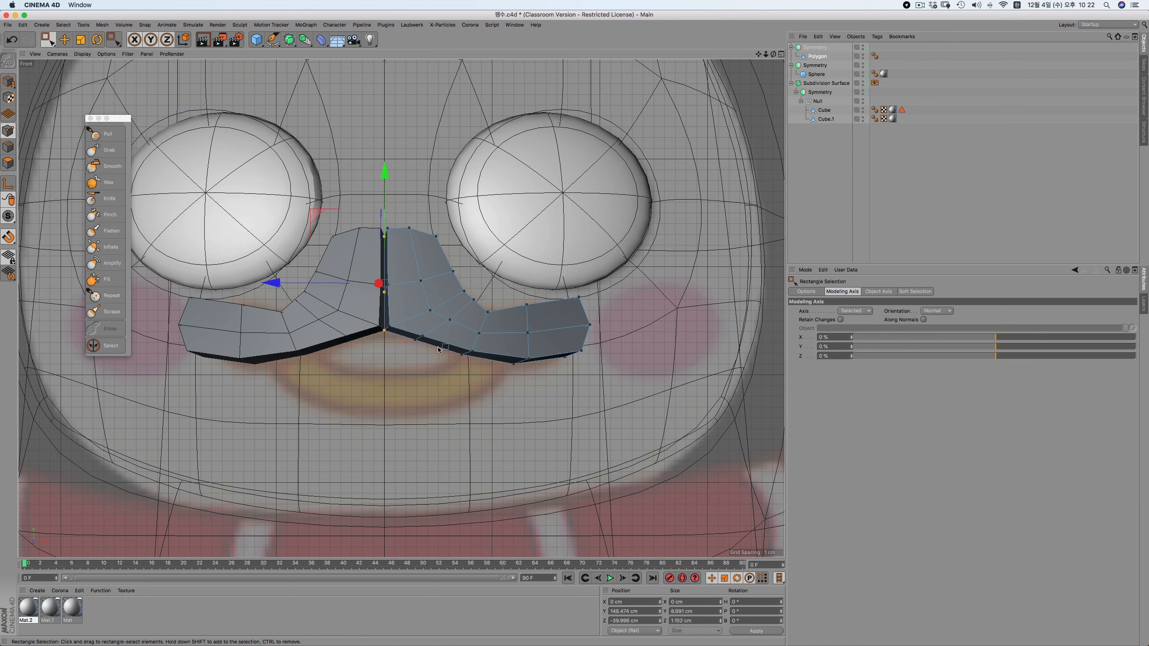
drag(398, 324, 373, 340)
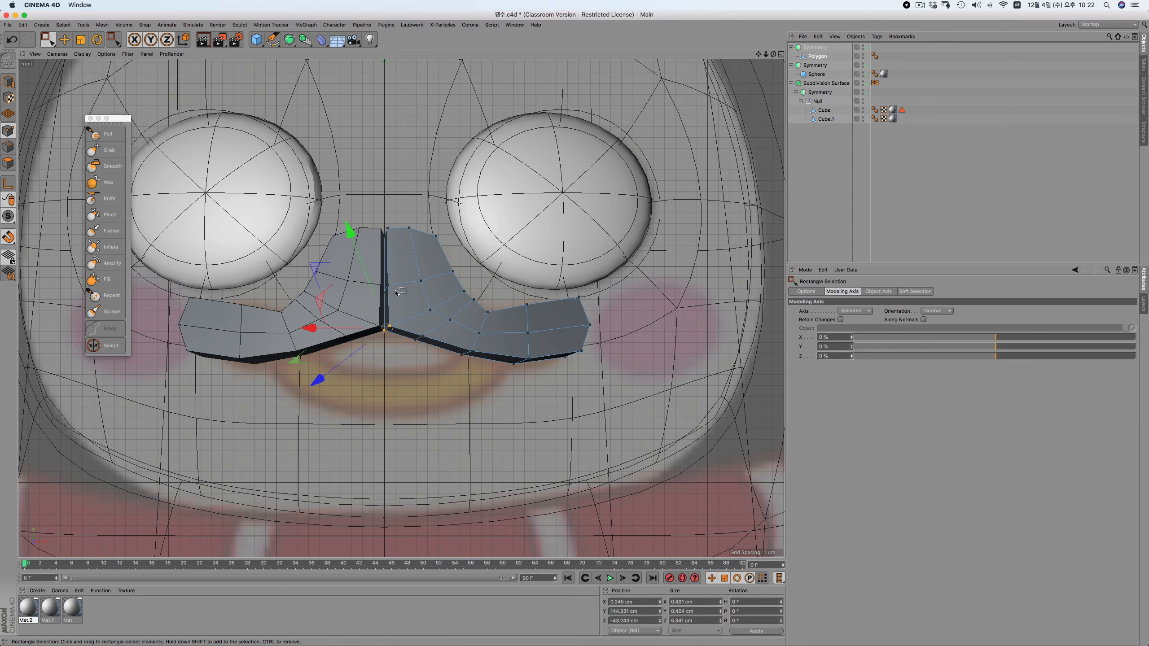
click(935, 311)
click(936, 339)
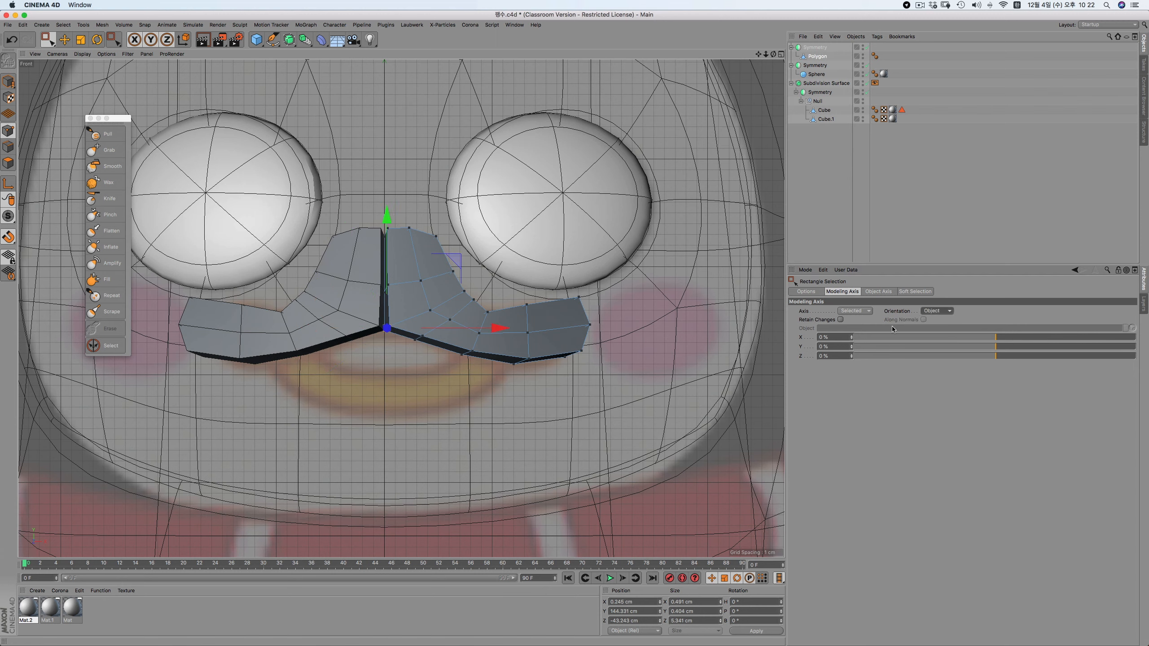
drag(385, 218, 387, 203)
Set the X position of the lower-edge points beside the centre to 0 and raise the centre points above them
click(418, 337)
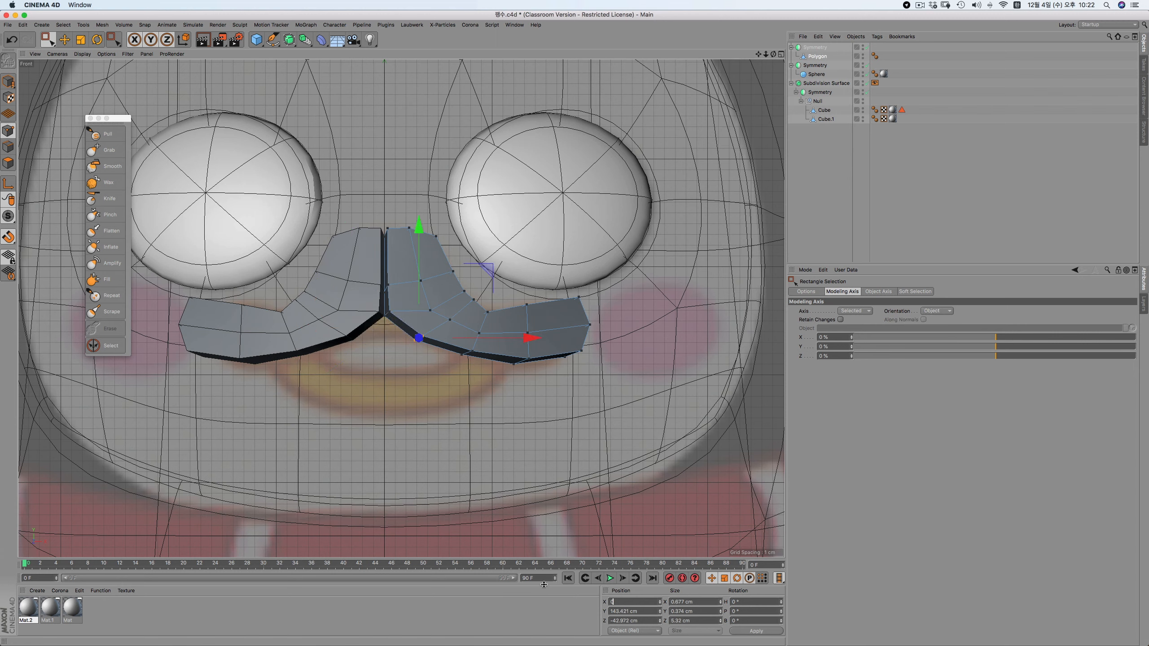
key(Return)
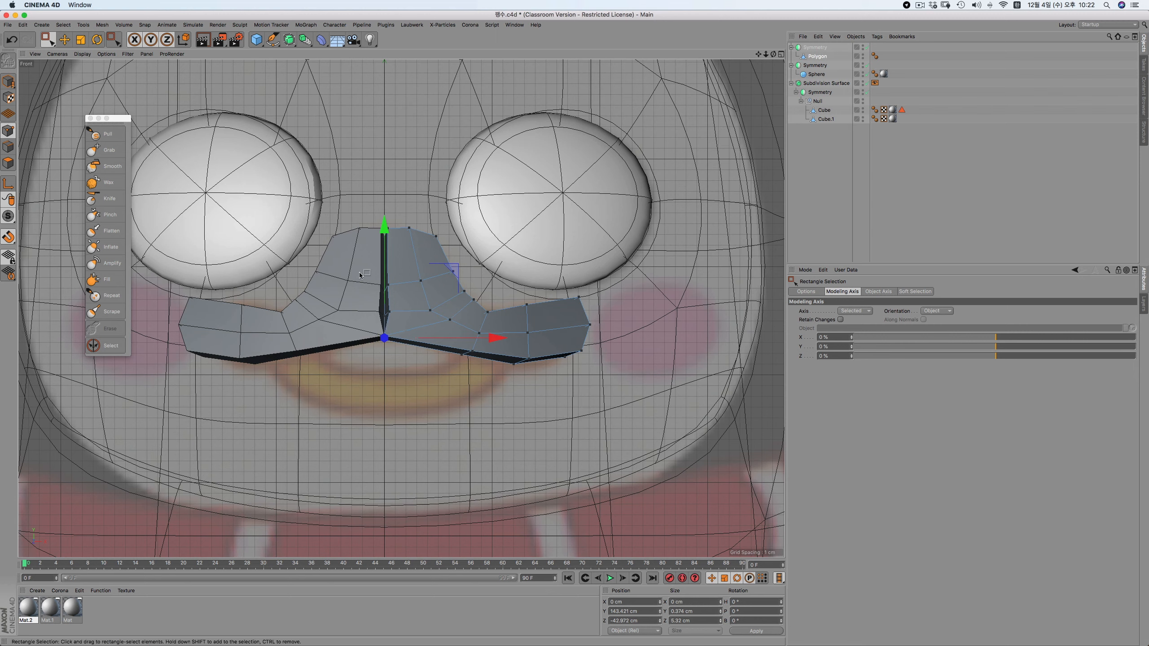
drag(359, 273, 413, 322)
drag(387, 208, 385, 198)
Raise the two inner points beside the centre line and shift the neighbouring inner point slightly to even out the mesh
drag(411, 275, 447, 323)
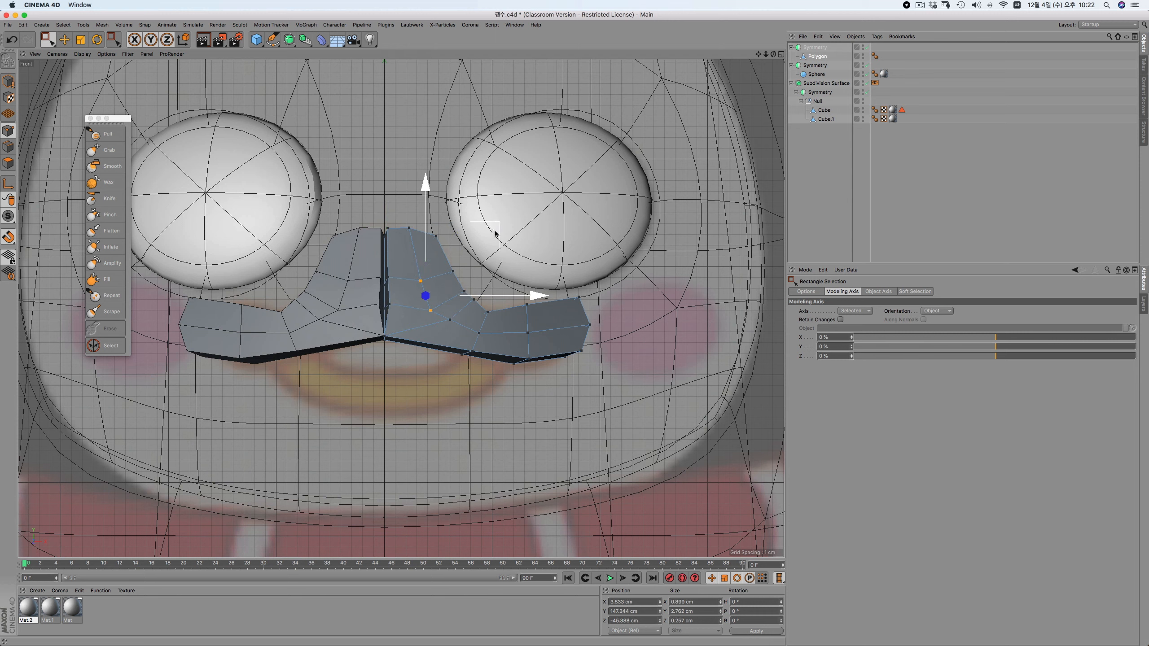
drag(495, 233, 493, 224)
drag(435, 328, 435, 328)
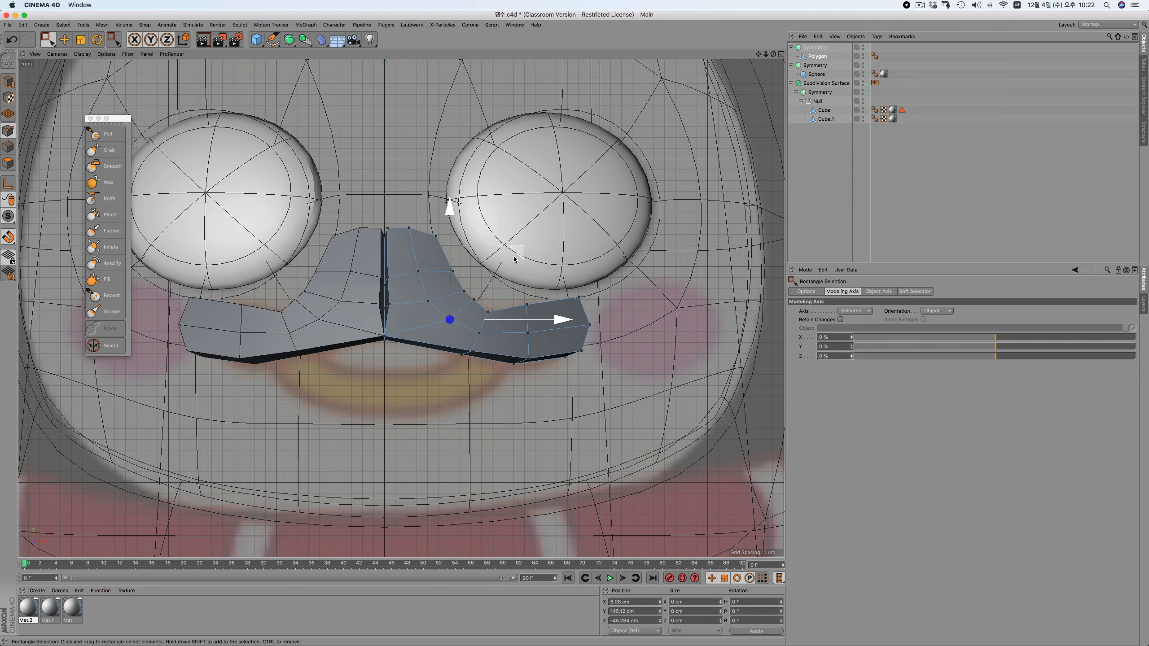
click(383, 299)
Select all points along the beak's centre line and set both their X size and X position to 0
drag(373, 221, 398, 372)
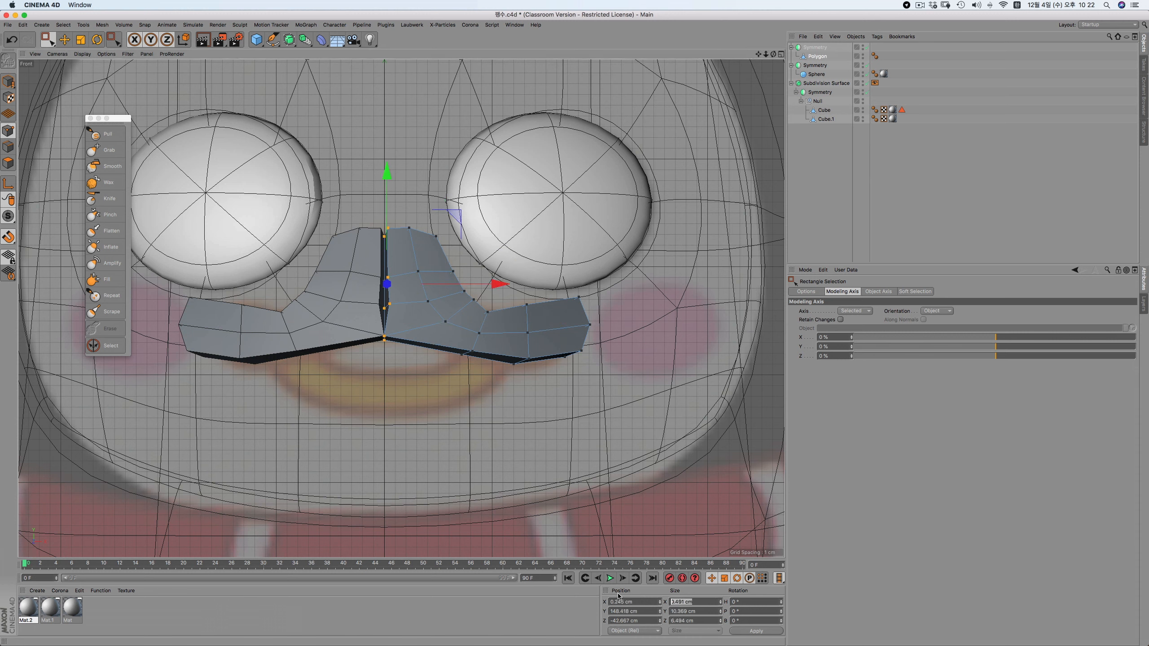
text(0)
key(Return)
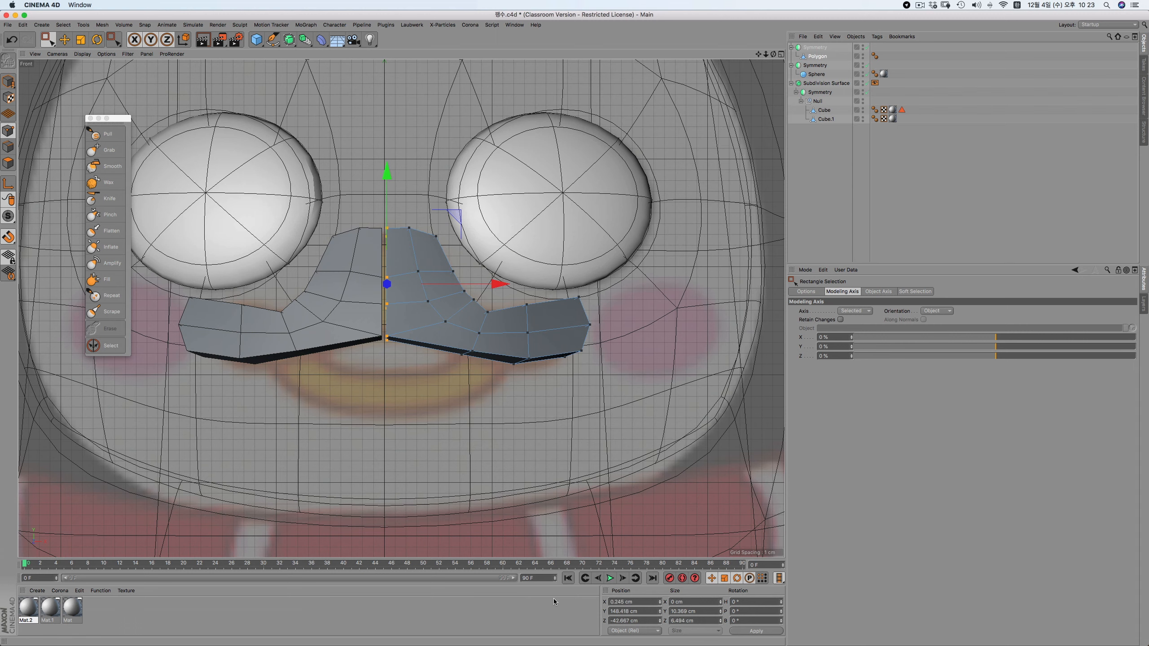
text(0)
key(Return)
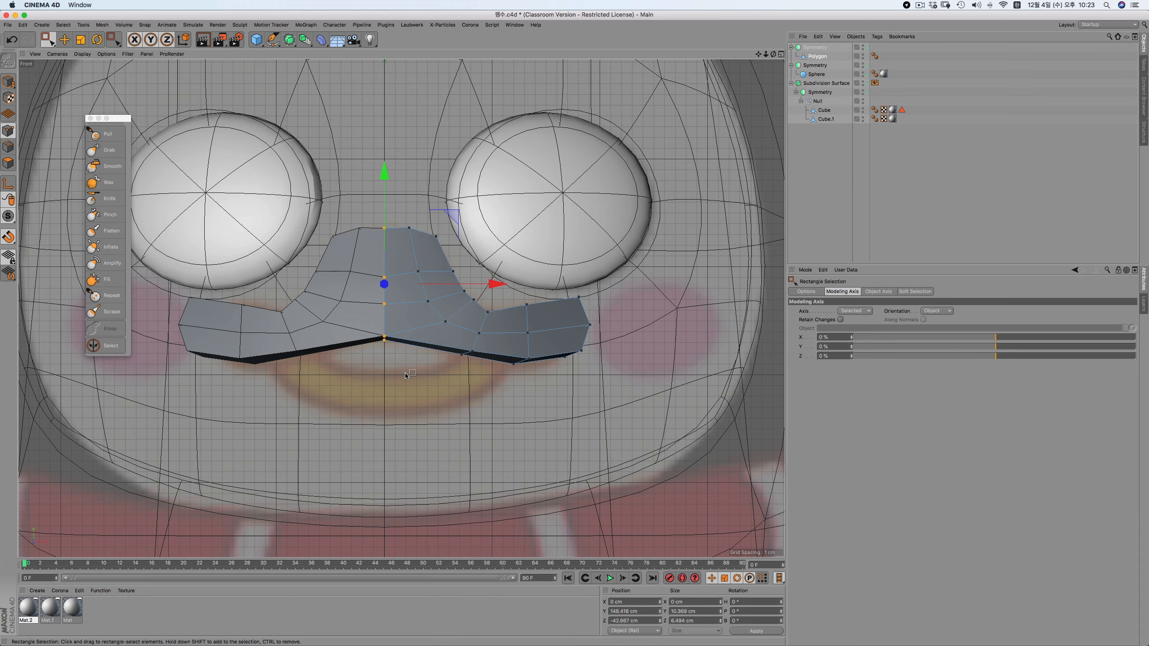
Switch to the perspective view and disable the beak's Symmetry object
key(F1)
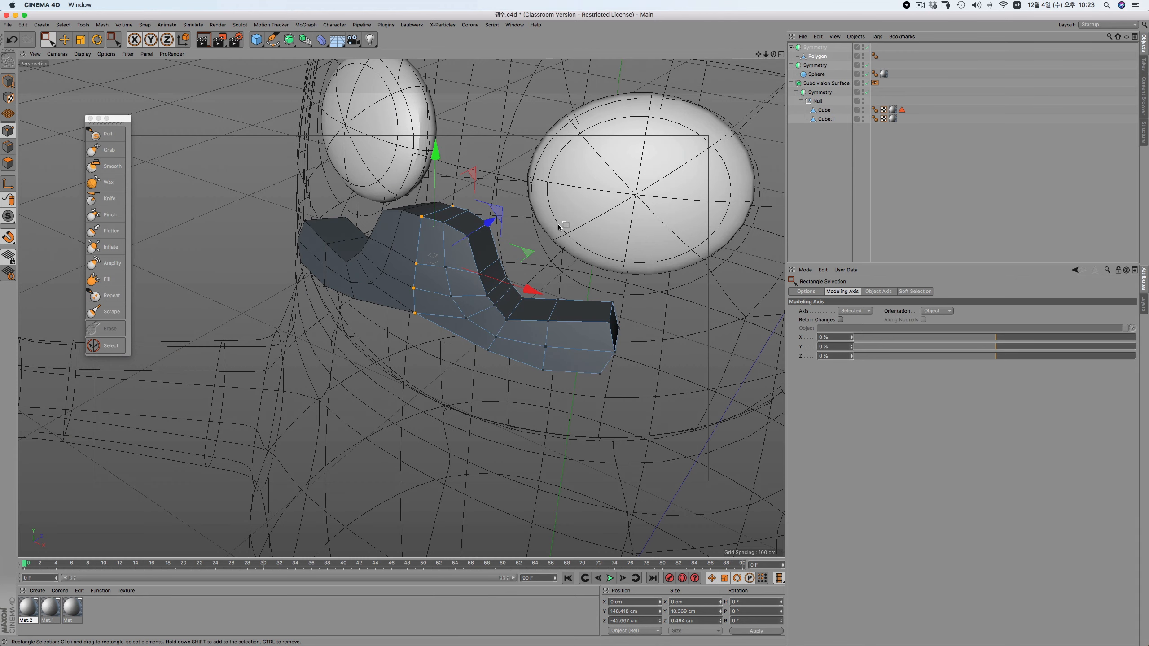
click(866, 47)
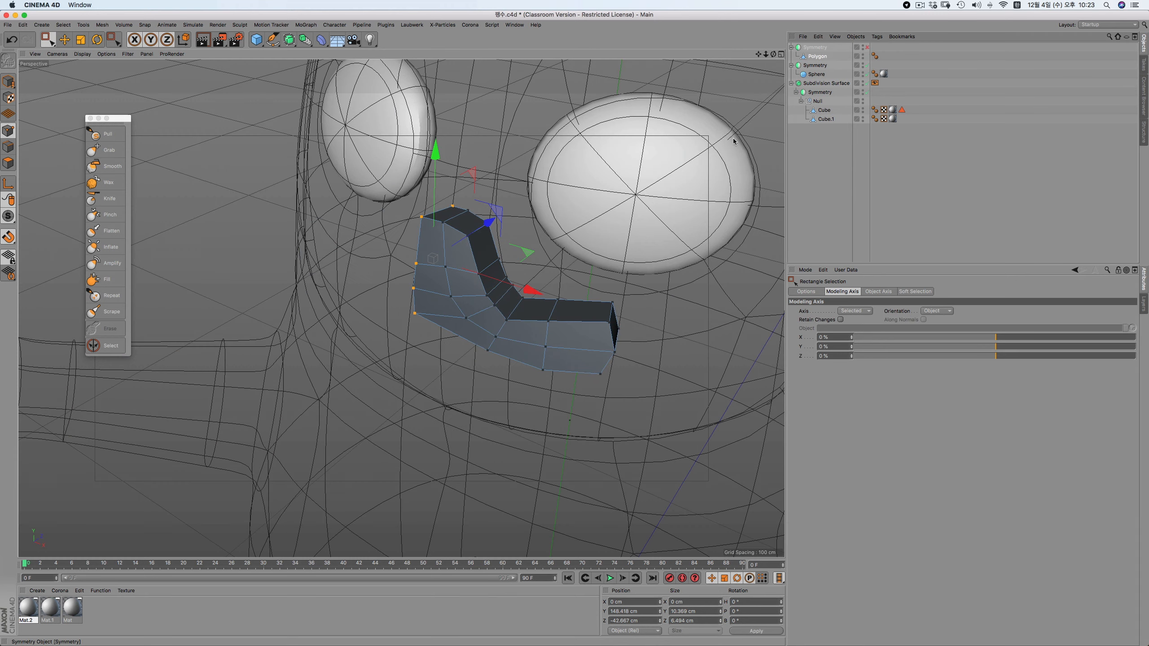
Select the three polygons capping the beak half at its centre line and delete them from the Polygon object
mouse_move(313, 247)
alt+mouse_down()
mouse_move(458, 266)
mouse_move(120, 142)
alt+mouse_up()
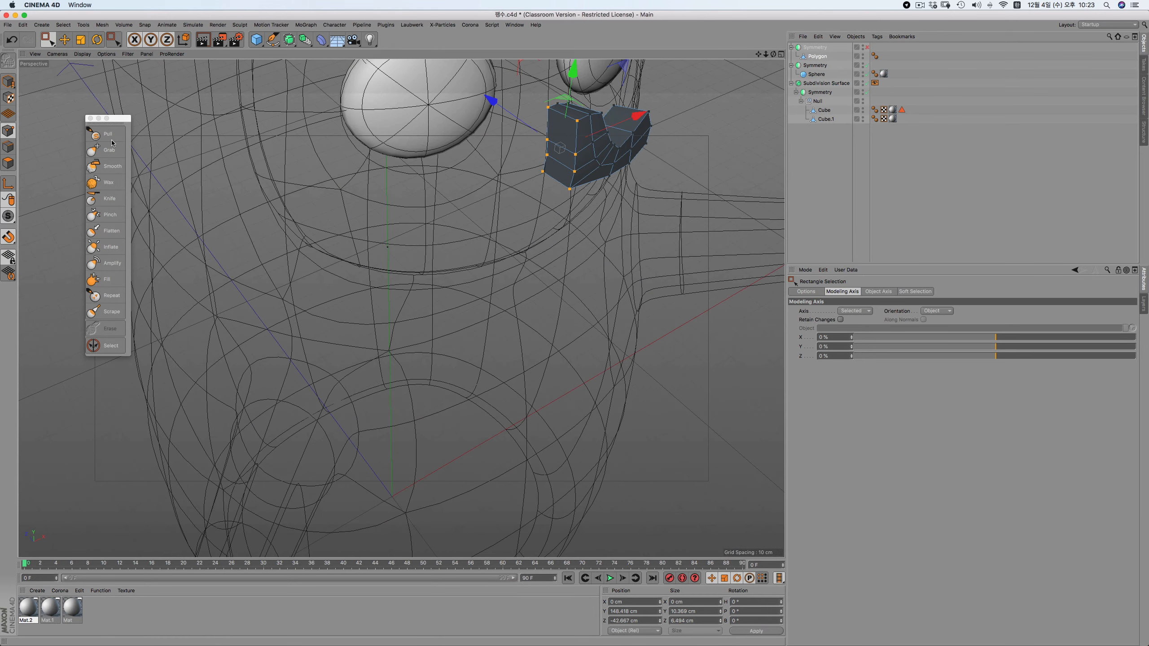
click(64, 40)
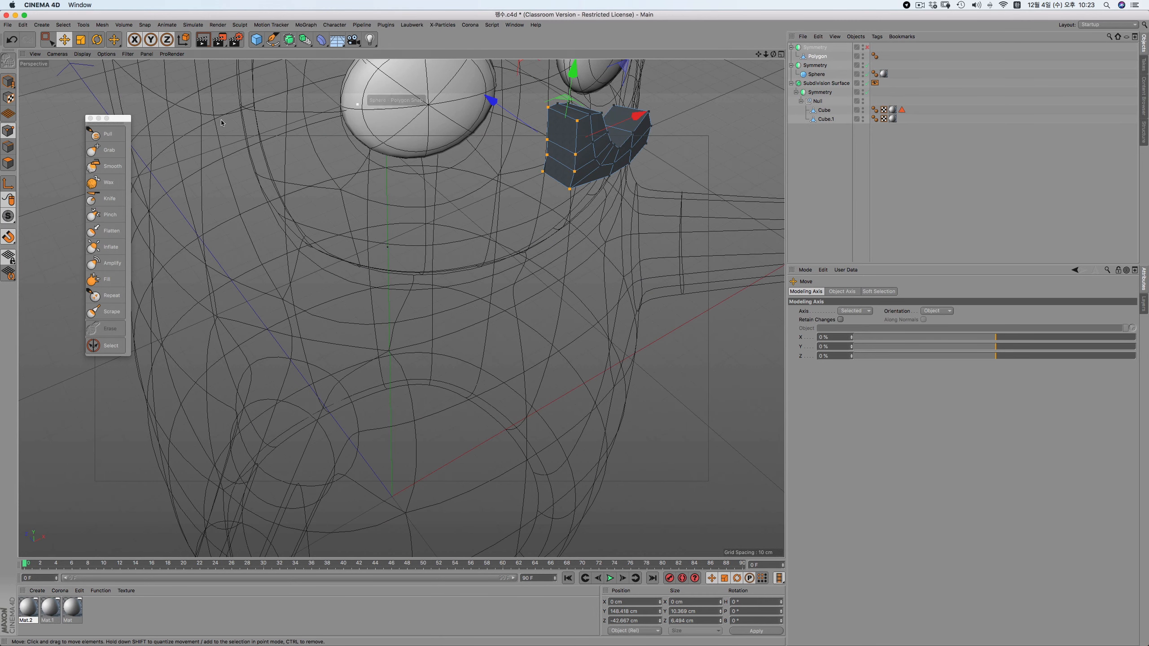
click(8, 163)
click(557, 135)
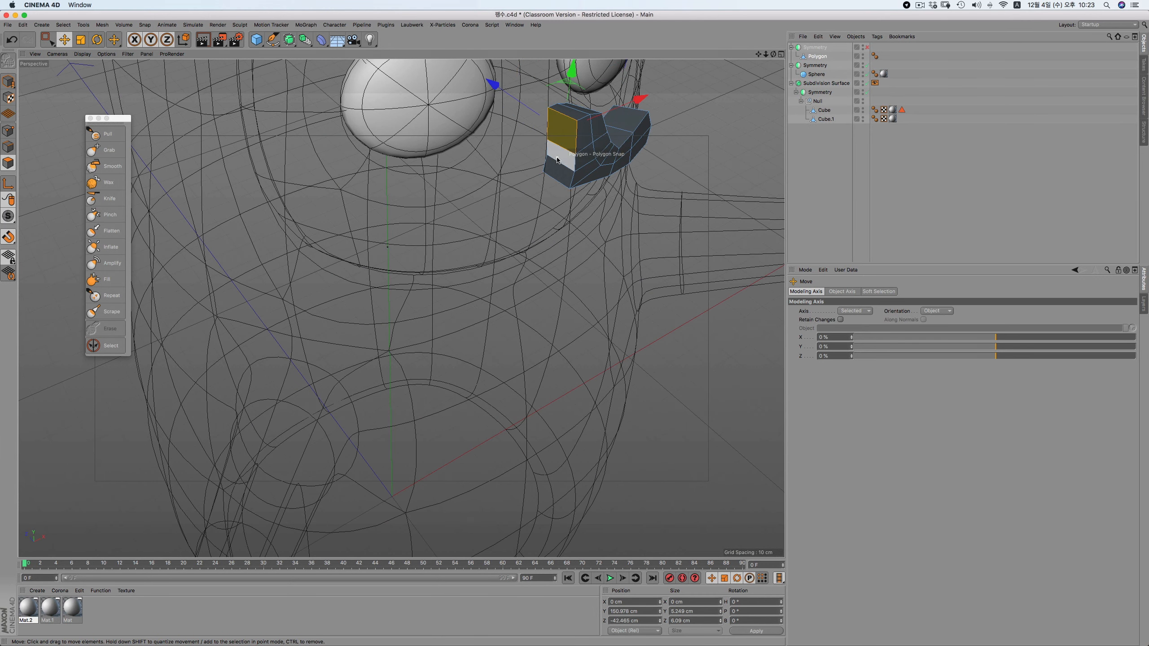
shift+click(556, 157)
shift+click(559, 172)
key(Caps_Lock)
click(813, 48)
click(836, 292)
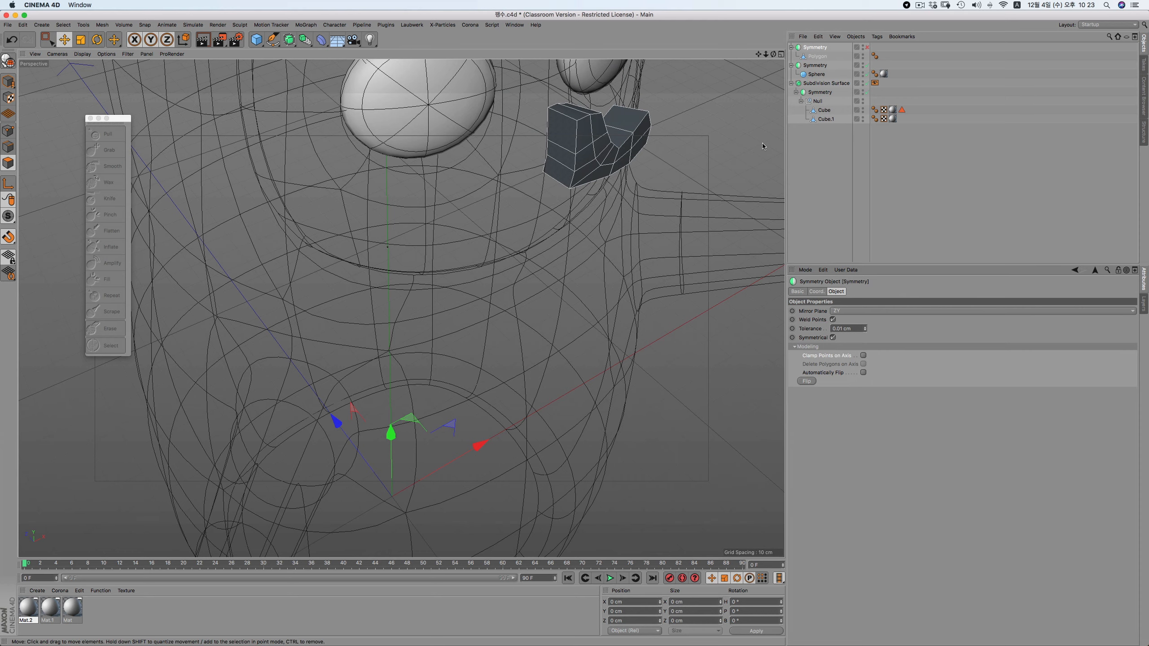
click(816, 56)
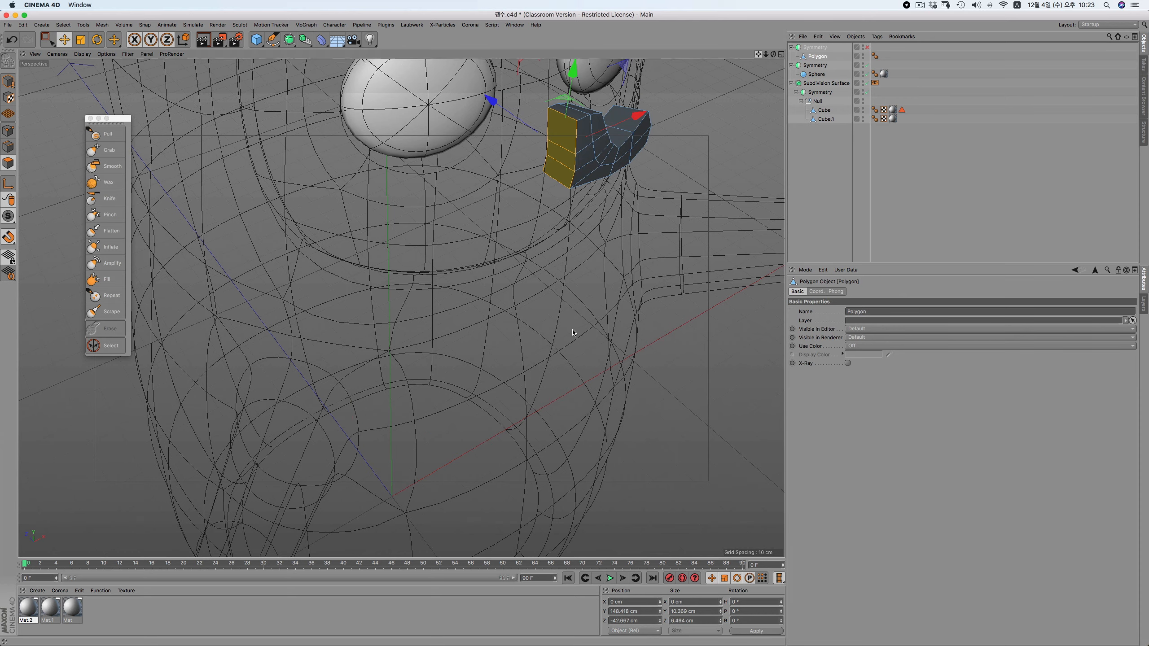
alt+middle_drag(734, 95, 677, 164)
key(Delete)
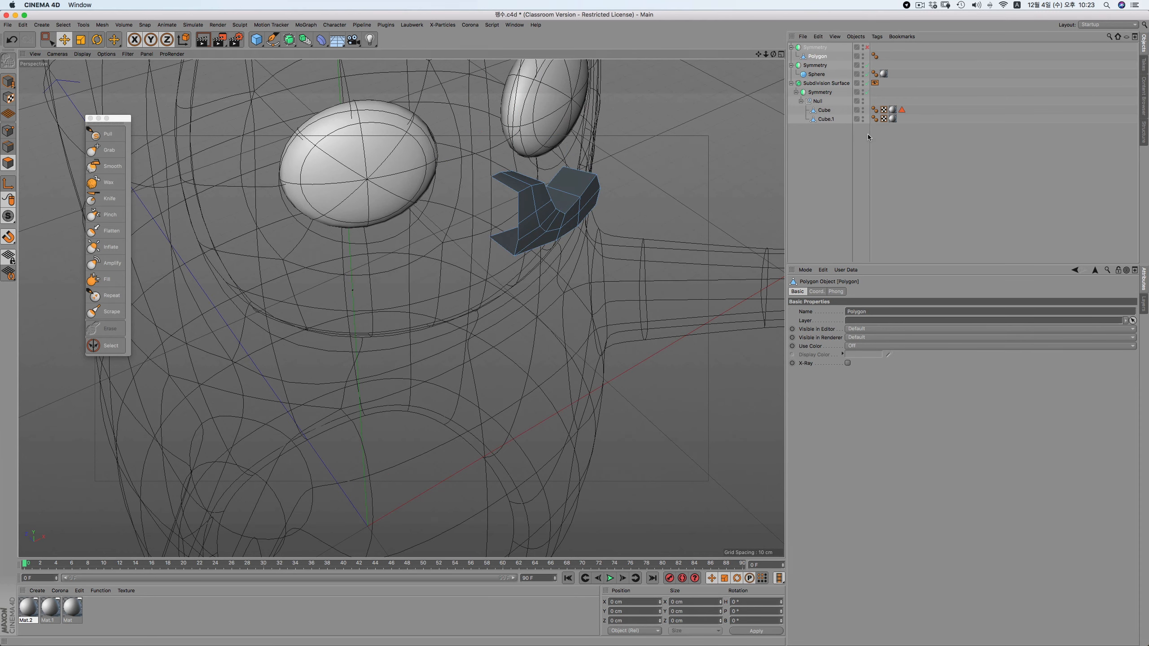
Re-enable the beak's Symmetry object and turn on Clamp Points on Axis and Delete Polygons on Axis
click(867, 48)
click(810, 48)
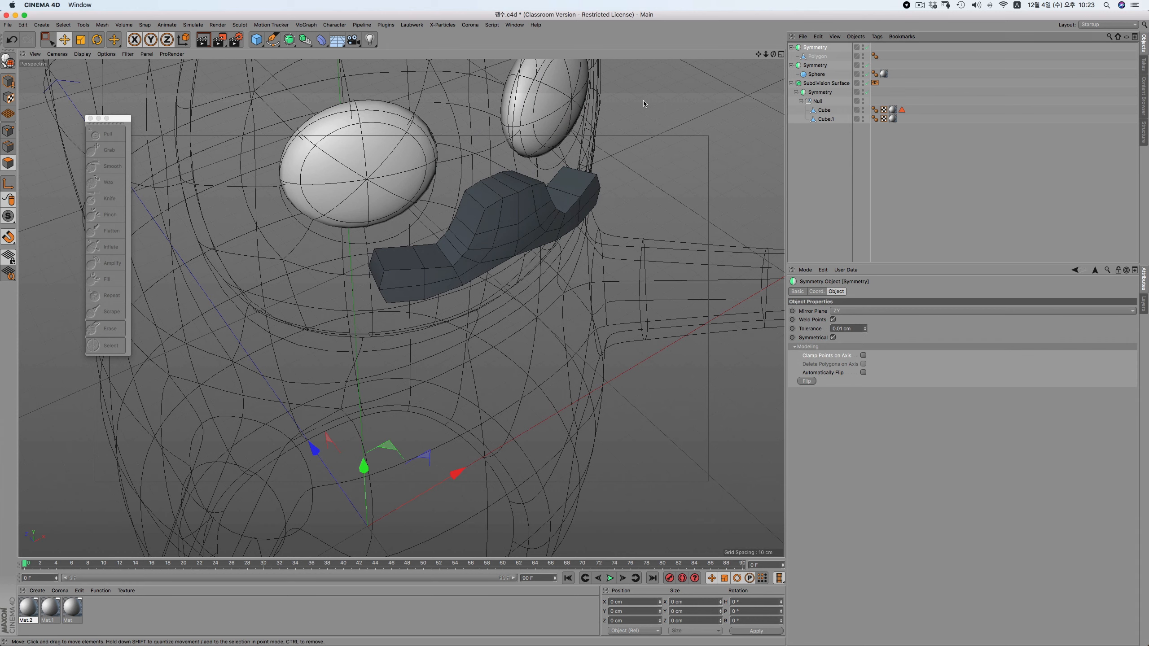
click(863, 355)
click(863, 364)
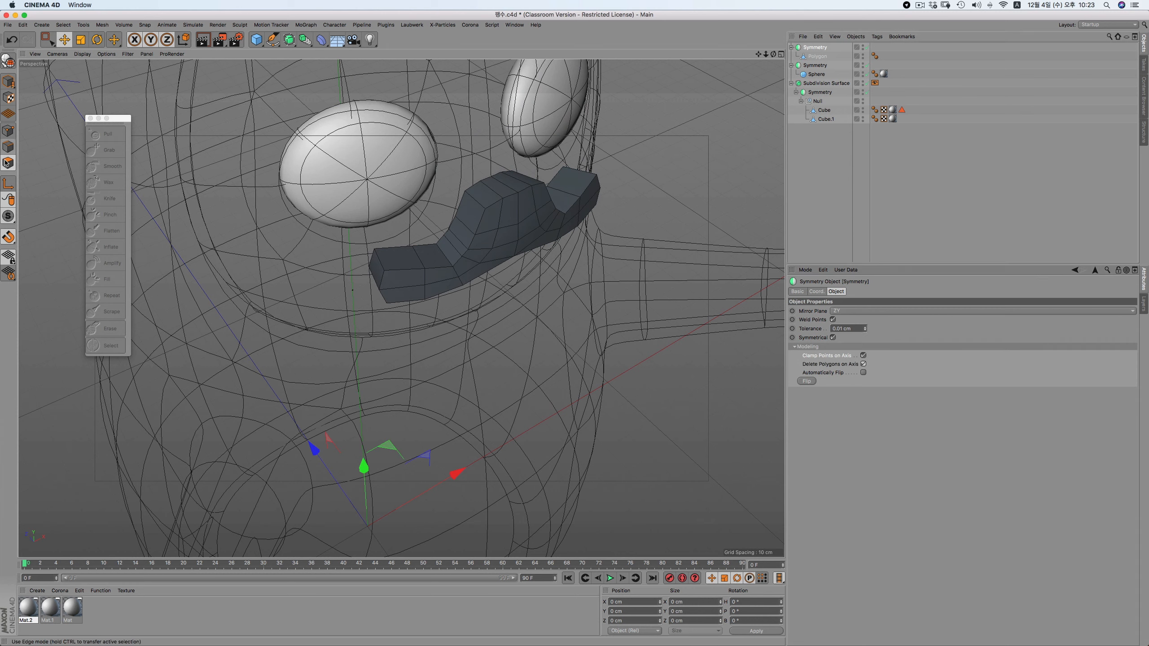
Select the lower front polygons beside the centre of the beak half and extrude them forward
key(e)
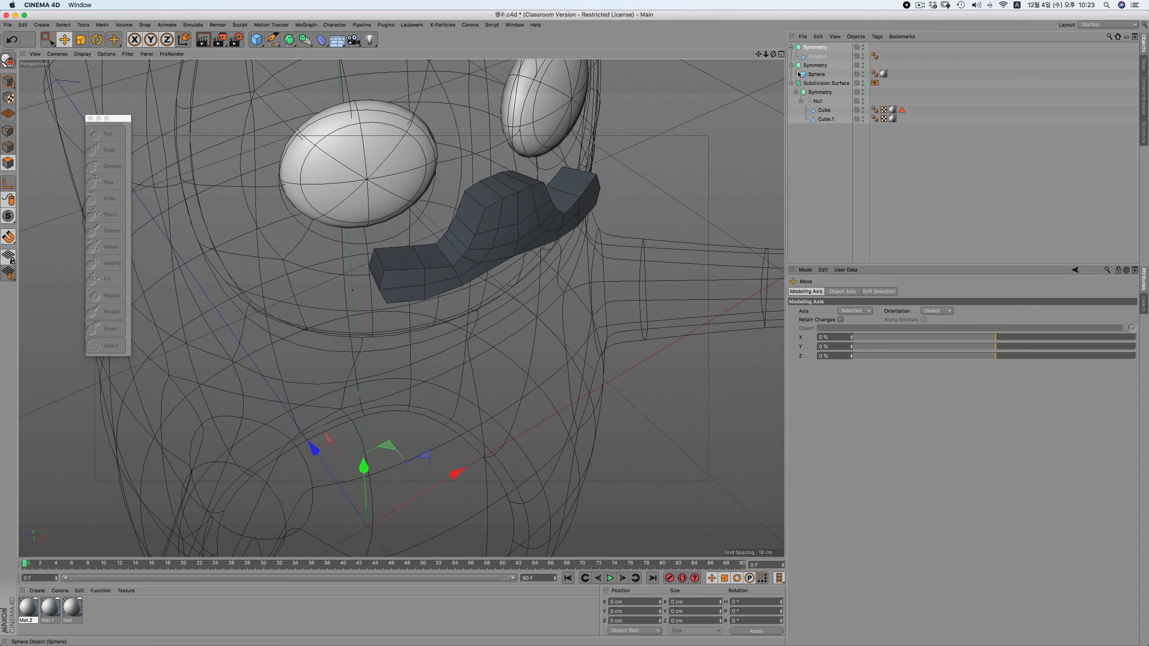
click(816, 56)
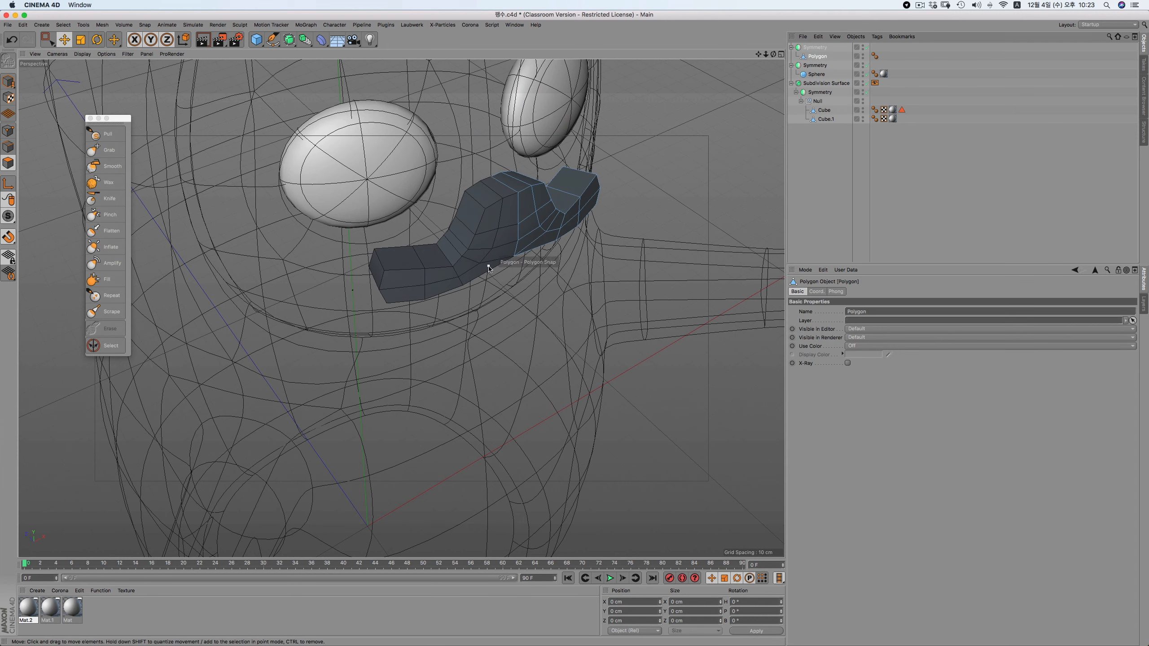
click(71, 44)
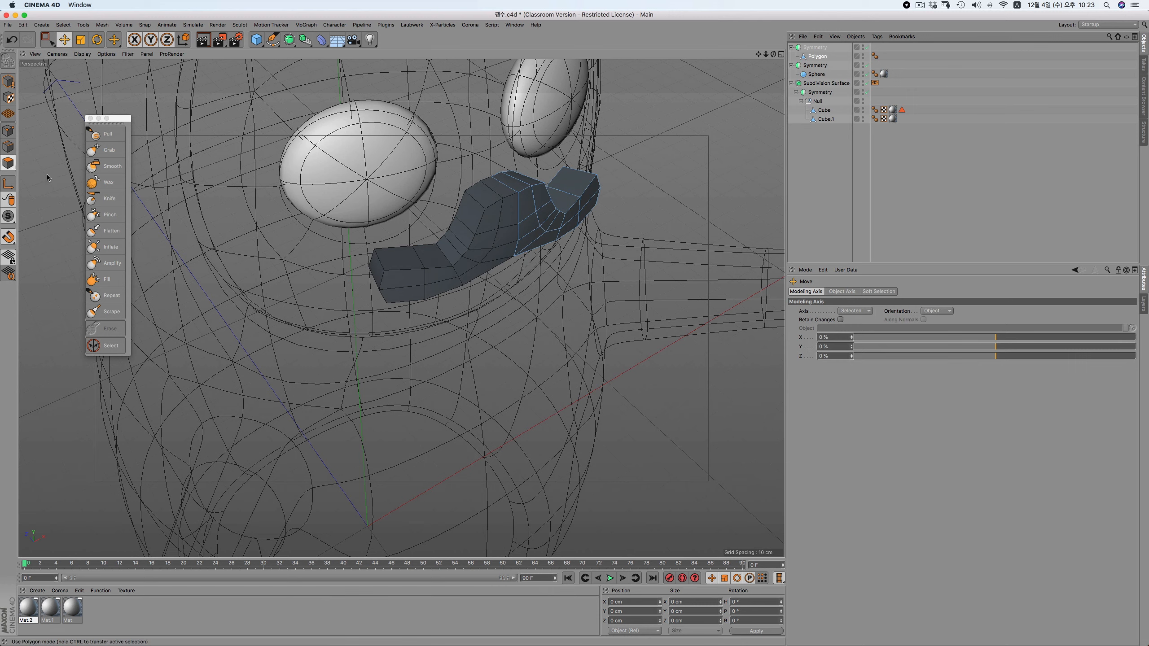
drag(535, 246, 513, 208)
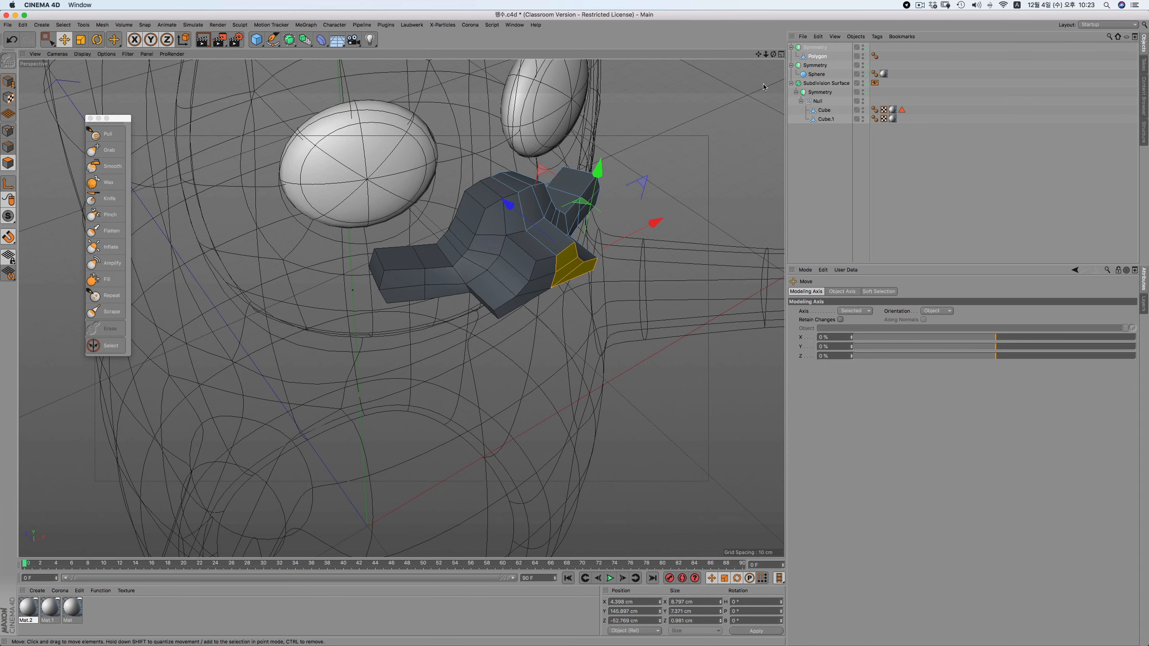
Put the beak's Symmetry under a Subdivision Surface and inspect the smoothed beak from the front
click(823, 47)
alt+click(289, 40)
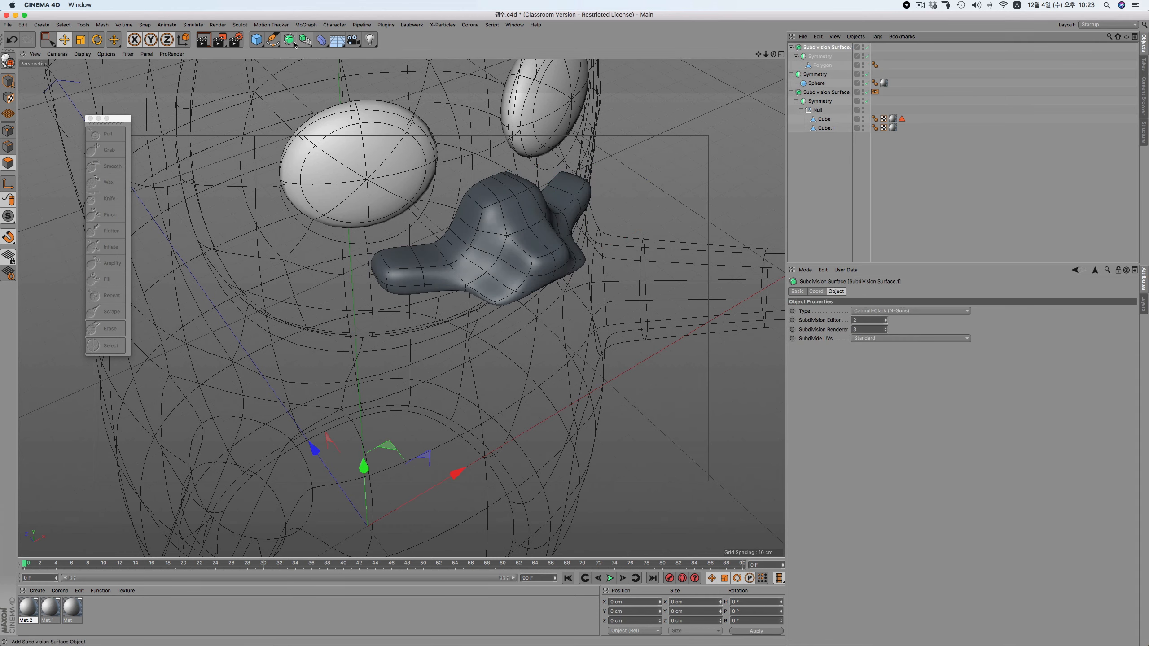
drag(773, 54, 401, 308)
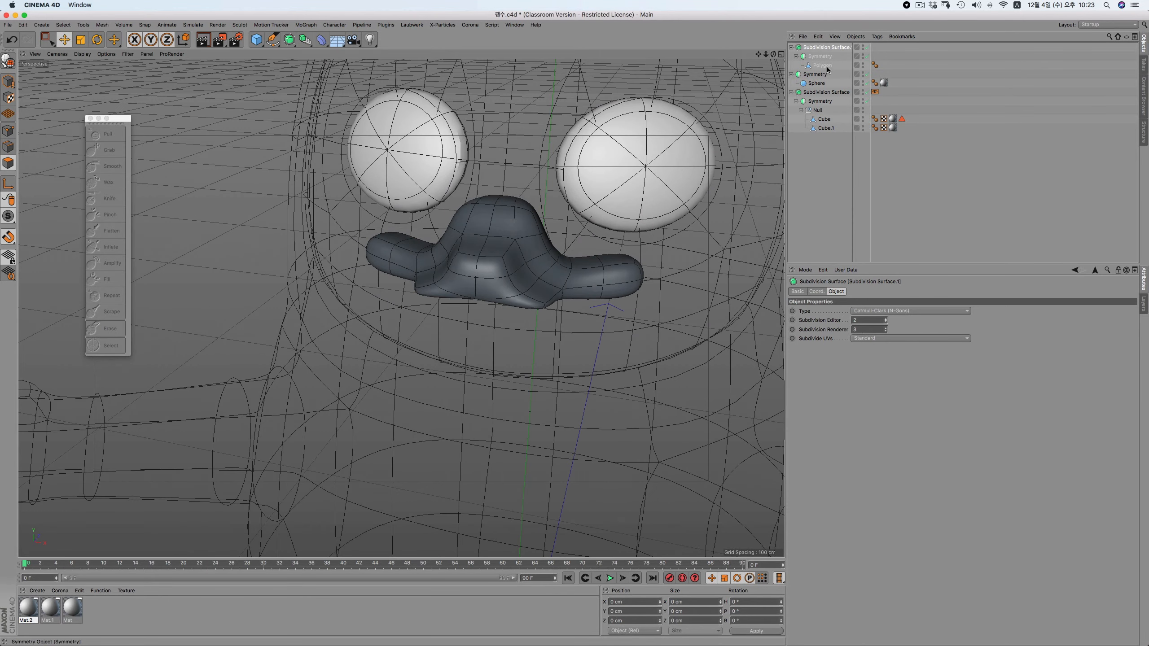
click(823, 65)
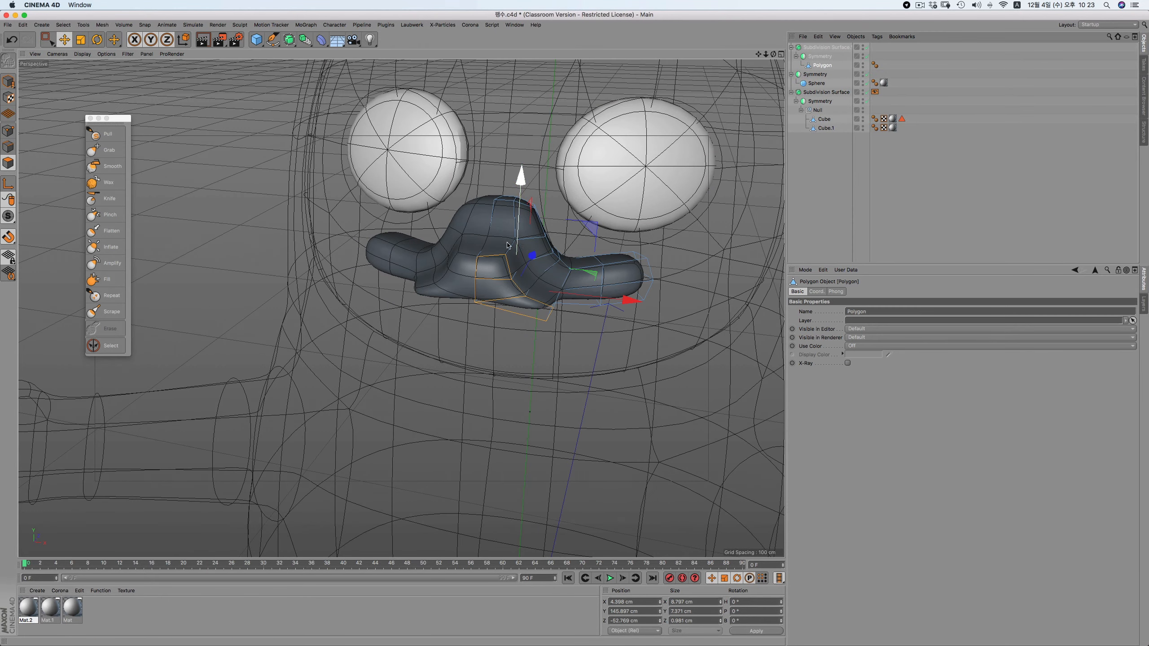
scroll(558, 270, up, 1)
scroll(558, 271, up, 1)
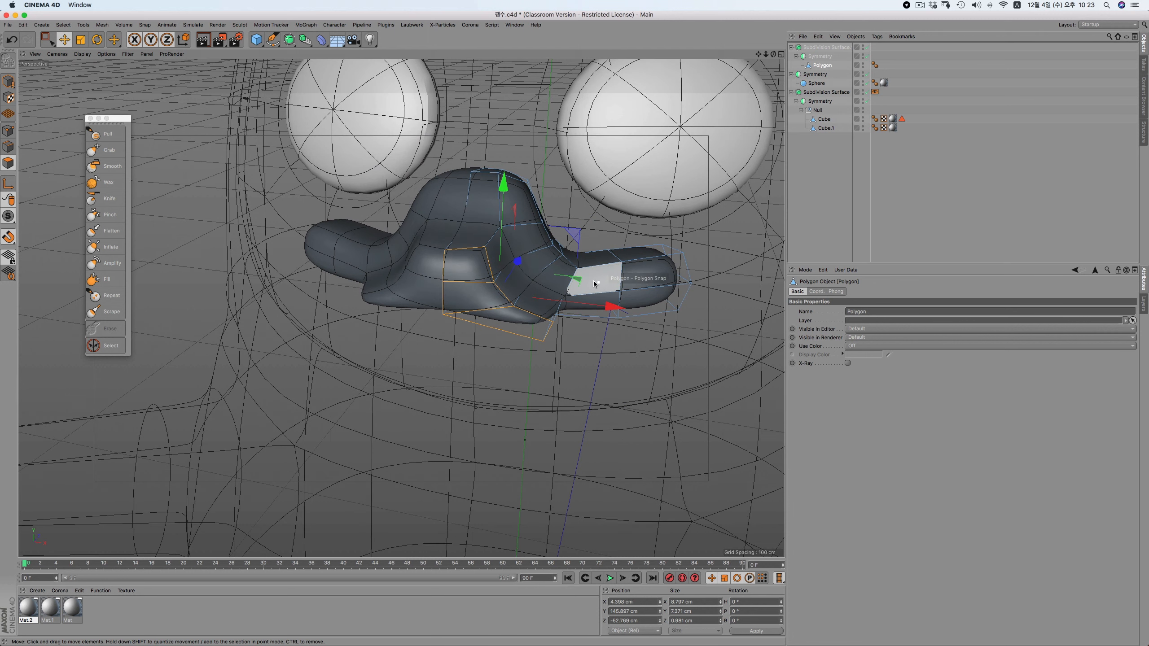
Undo the Subdivision Surface and the front extrusion, going back to the selected lower front polygons
key(super+z)
key(super+z)
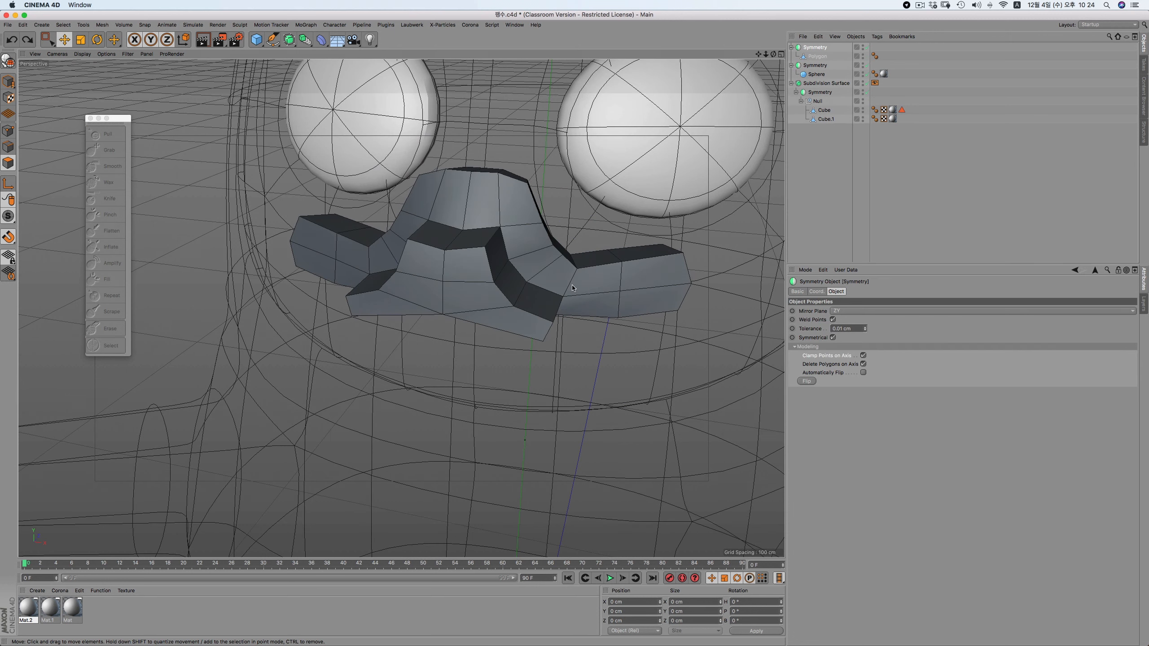
key(super+z)
key(super+z)
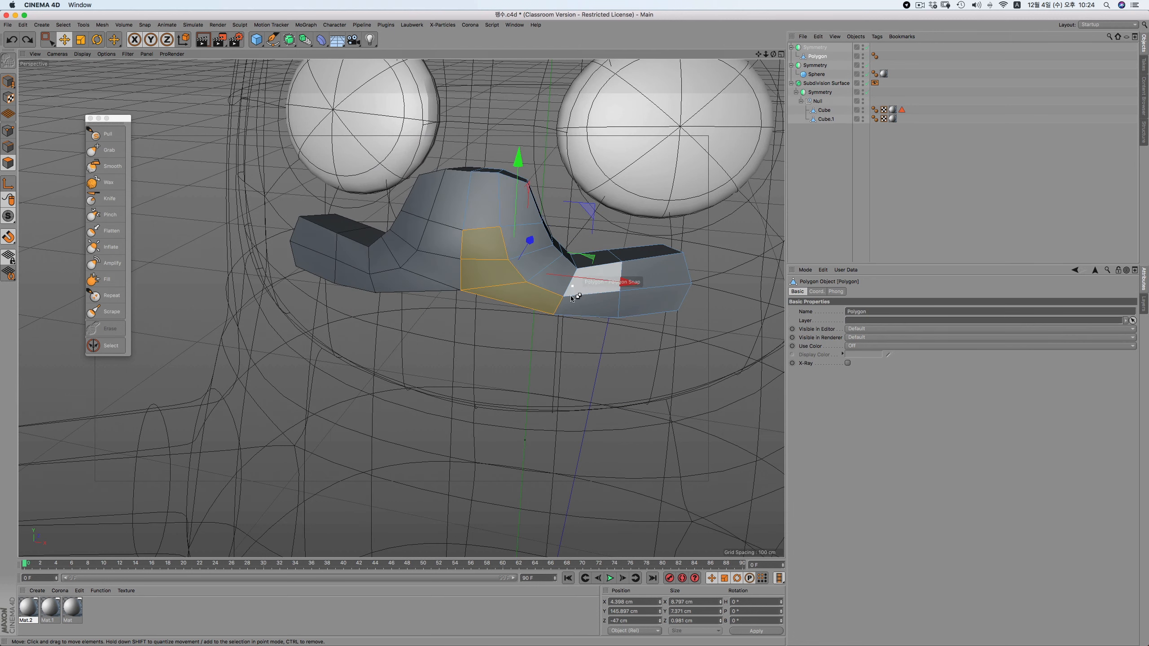
Add the two lower polygons along the beak's side arm to the selection and extrude the whole lower strip outward
shift+click(589, 309)
shift+click(626, 302)
key(d)
drag(585, 244, 583, 251)
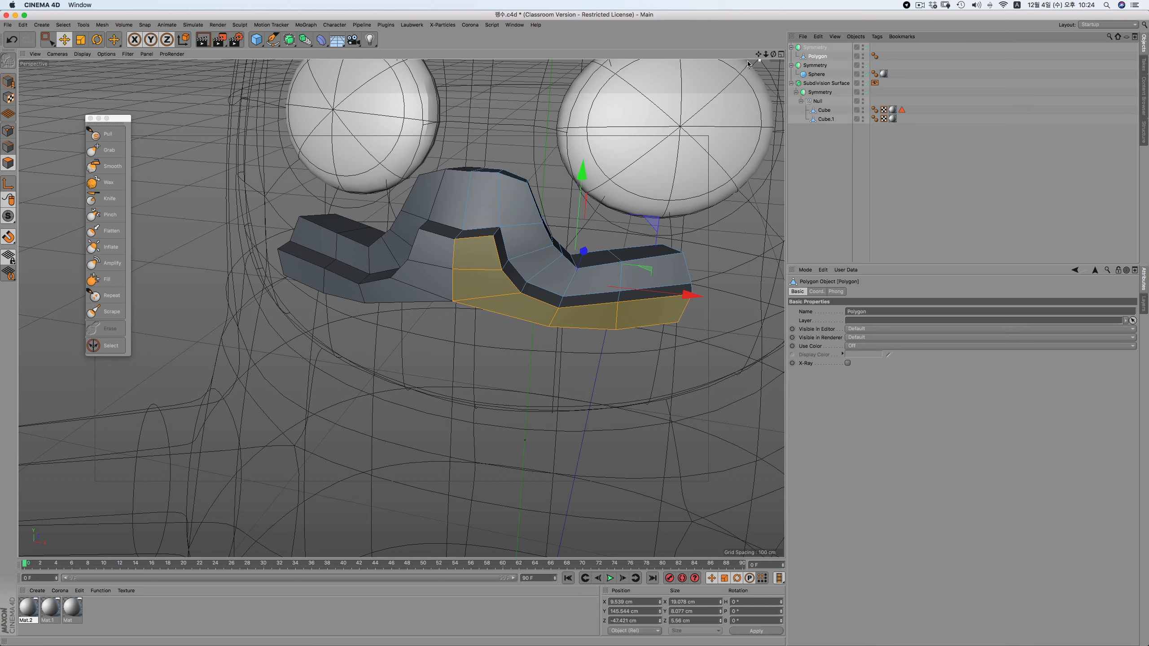
Put the beak's Symmetry object under a new Subdivision Surface
drag(773, 54, 662, 75)
click(814, 48)
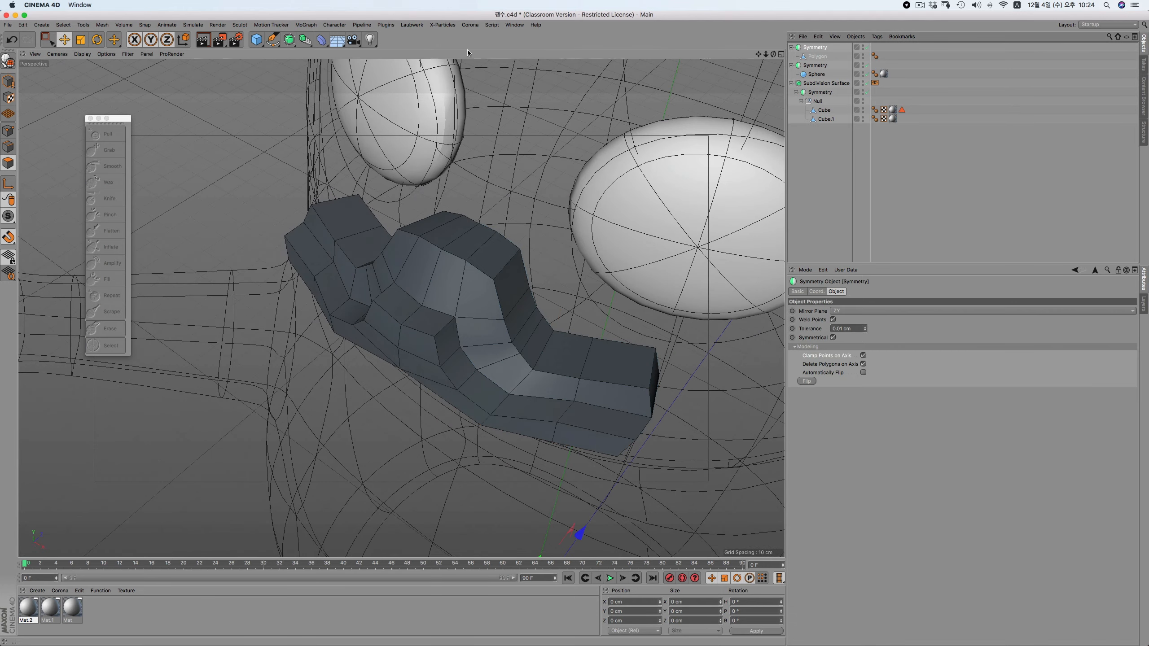
alt+click(293, 45)
With the Subdivision Surface disabled, select the edge loop where the extruded strip meets the upper beak and slide it slightly downward
click(821, 65)
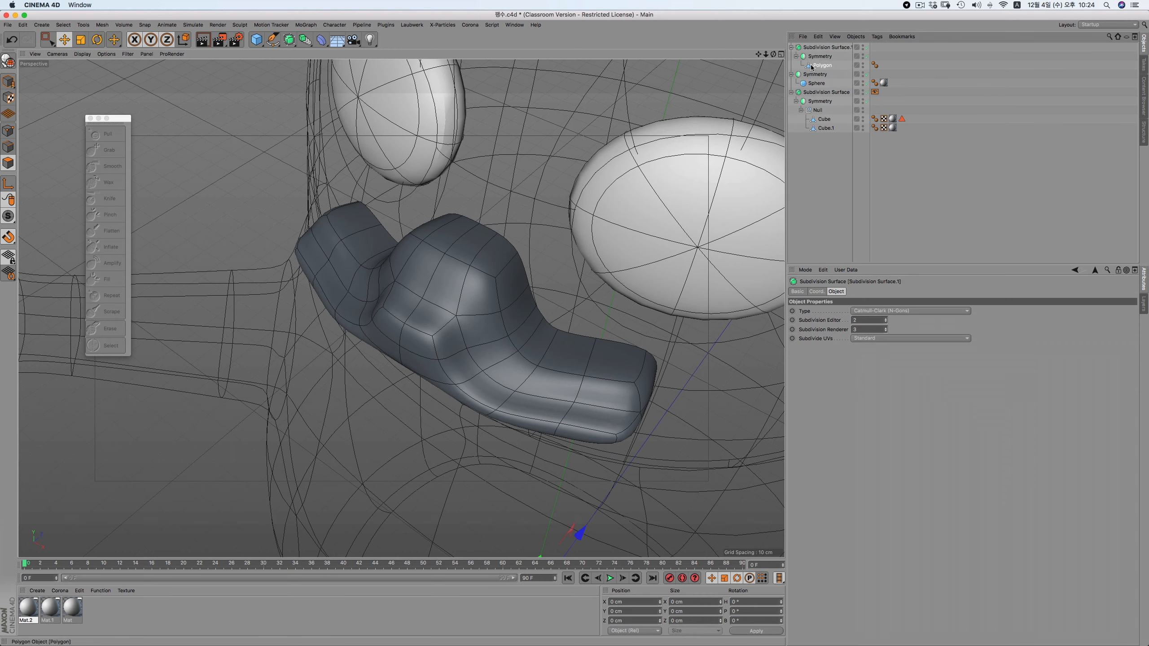
click(6, 131)
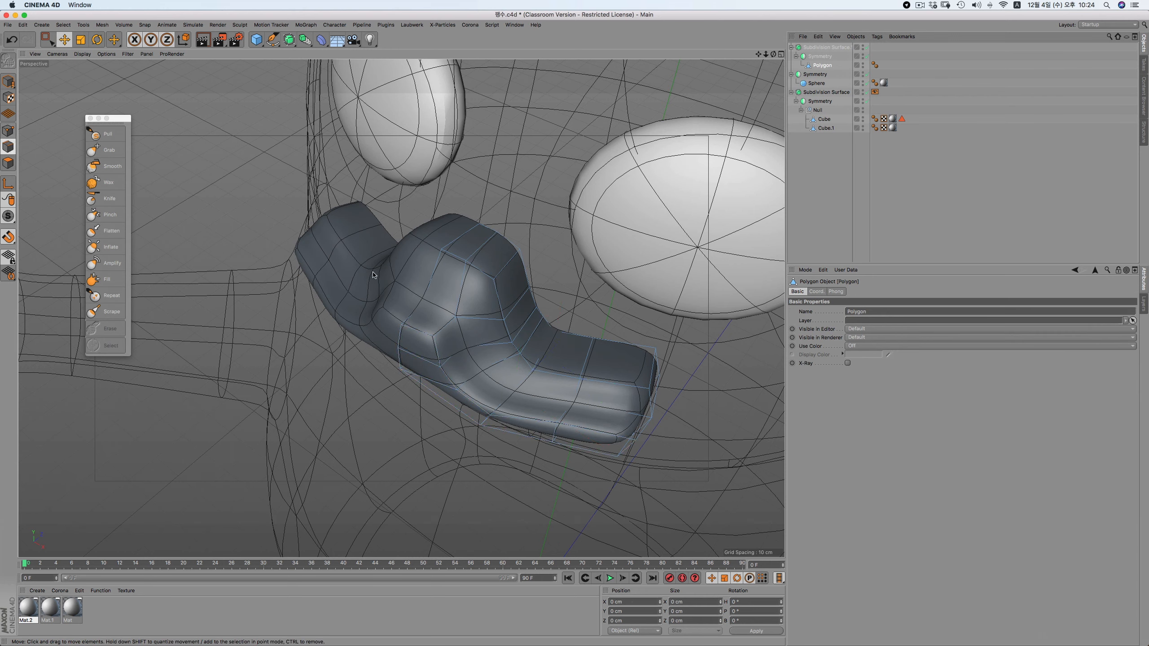
click(456, 319)
shift+click(607, 409)
key(q)
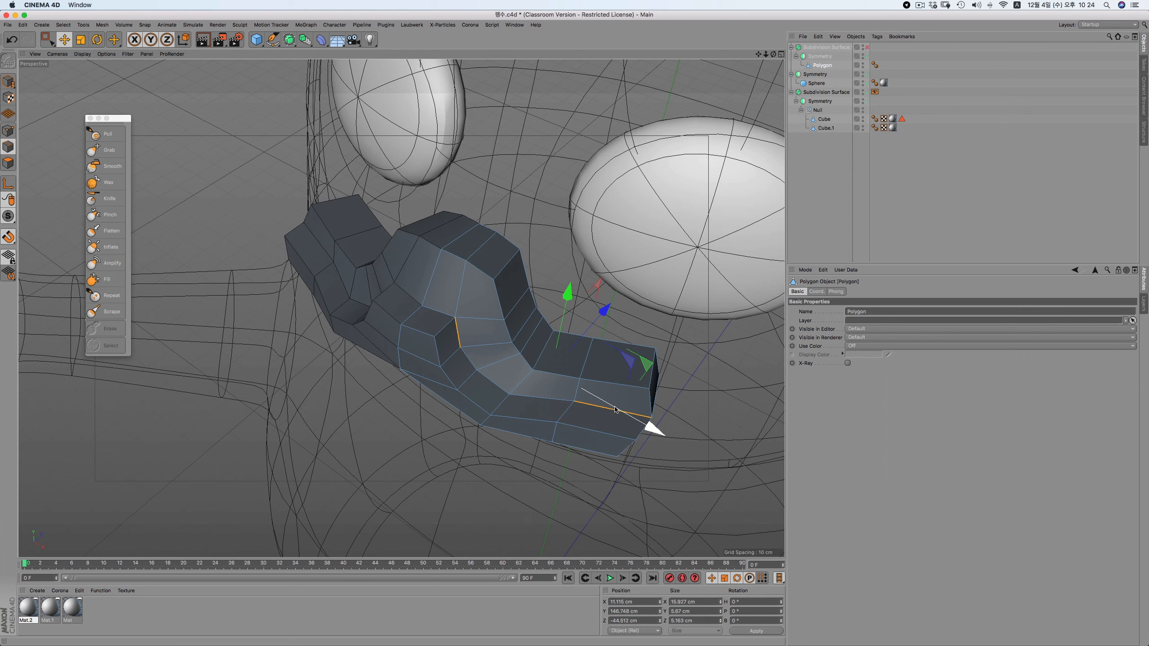
click(460, 333)
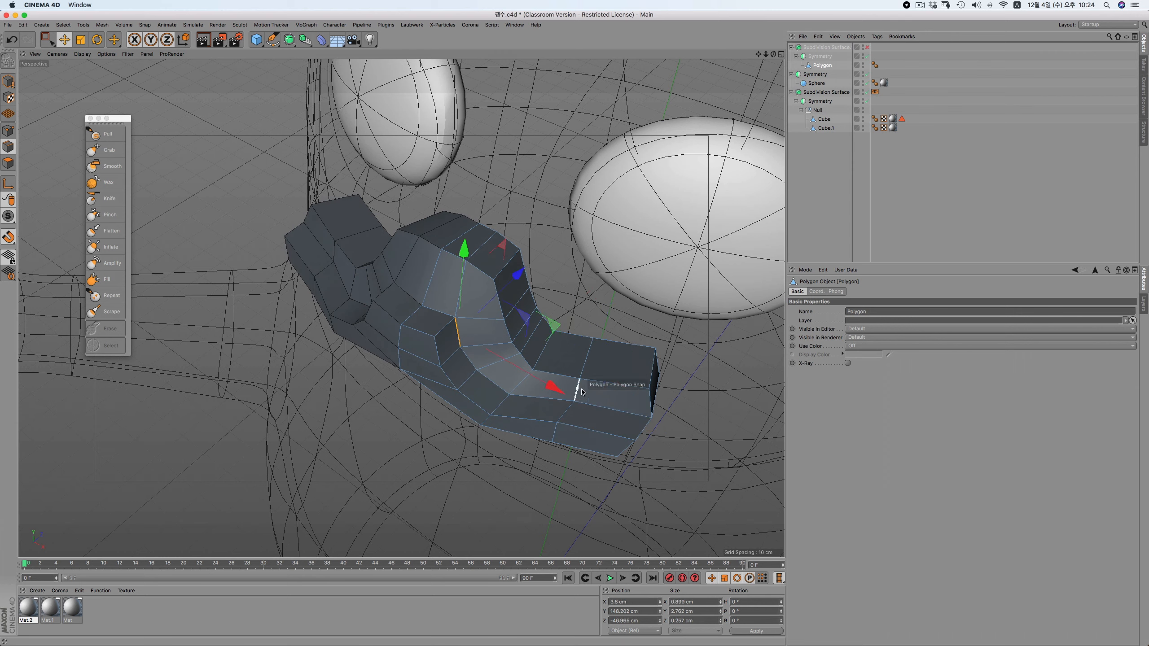
double_click(611, 408)
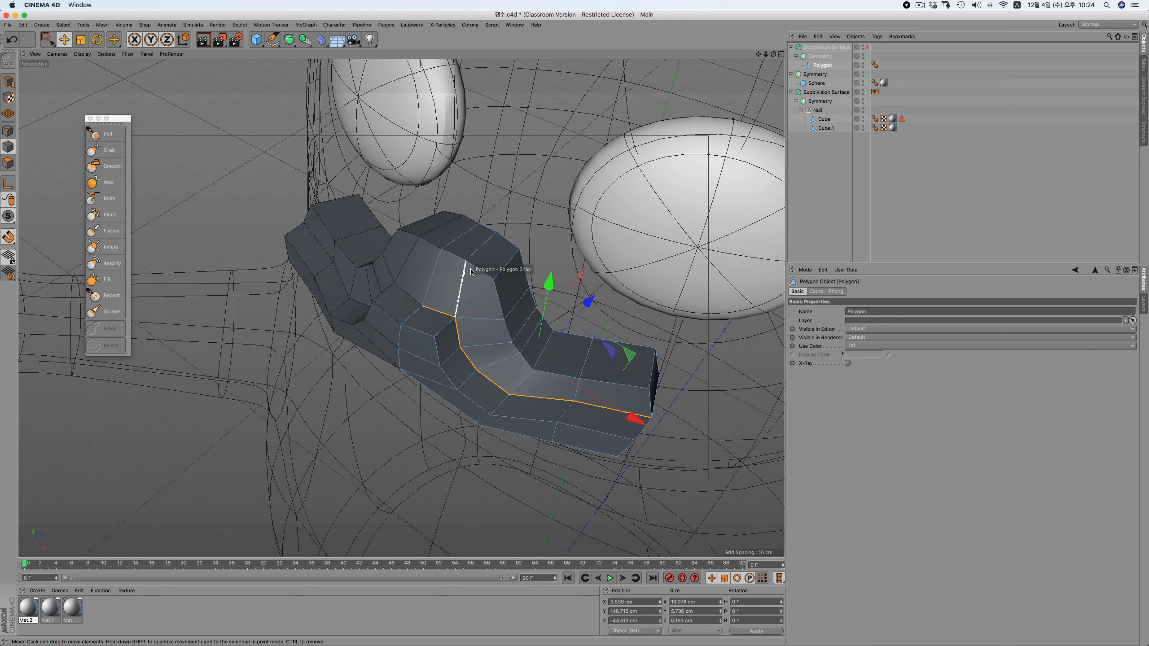
right_click(449, 187)
click(466, 351)
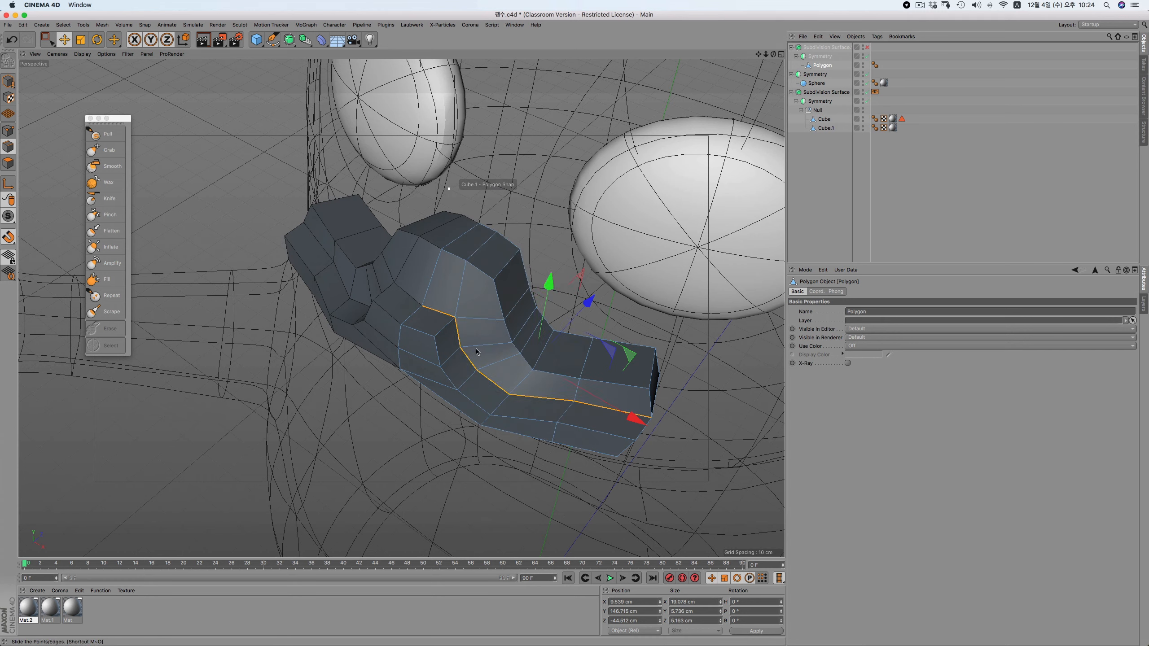
drag(448, 318, 419, 319)
Slide the same edge loop up toward the upper beak and fine-tune its position to even out the mesh
right_click(457, 272)
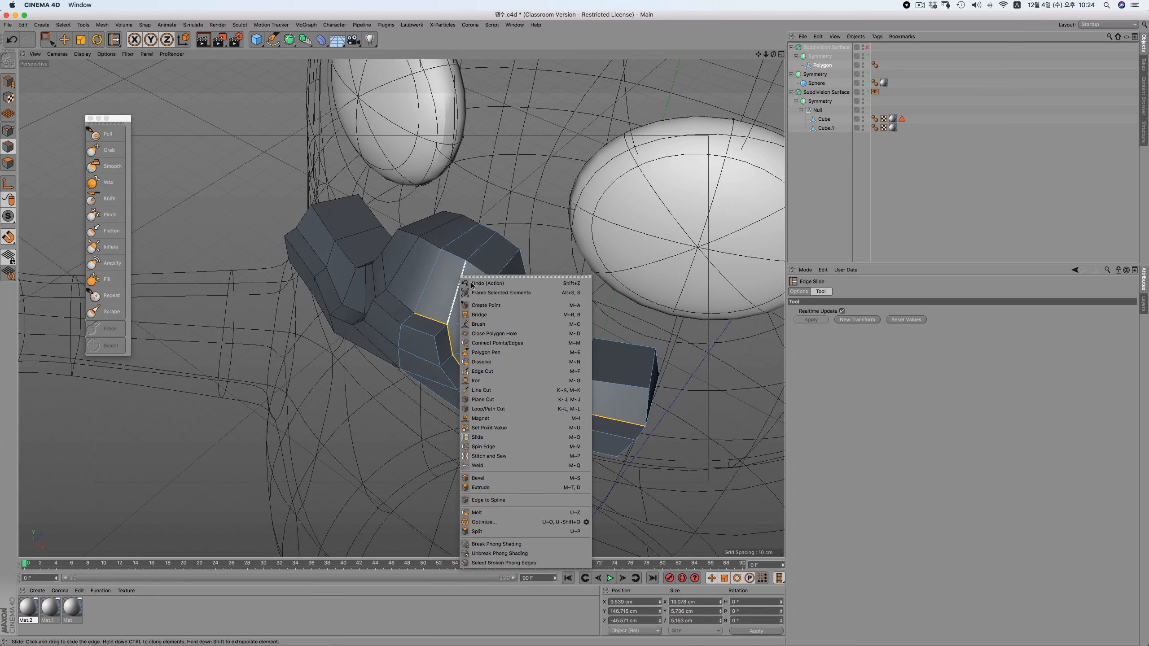
click(471, 436)
drag(547, 287, 556, 285)
right_click(548, 284)
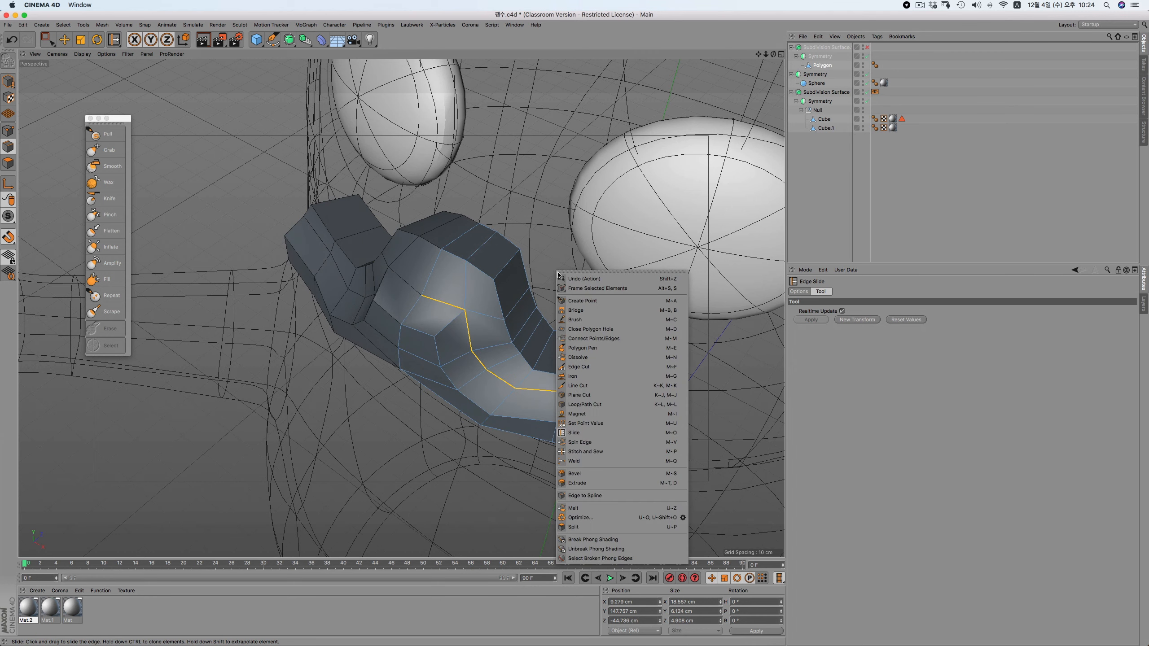
click(625, 421)
drag(595, 338, 587, 291)
Pull the lower centre-line edge of the beak slightly forward and turn off snapping
drag(773, 54, 627, 62)
click(64, 39)
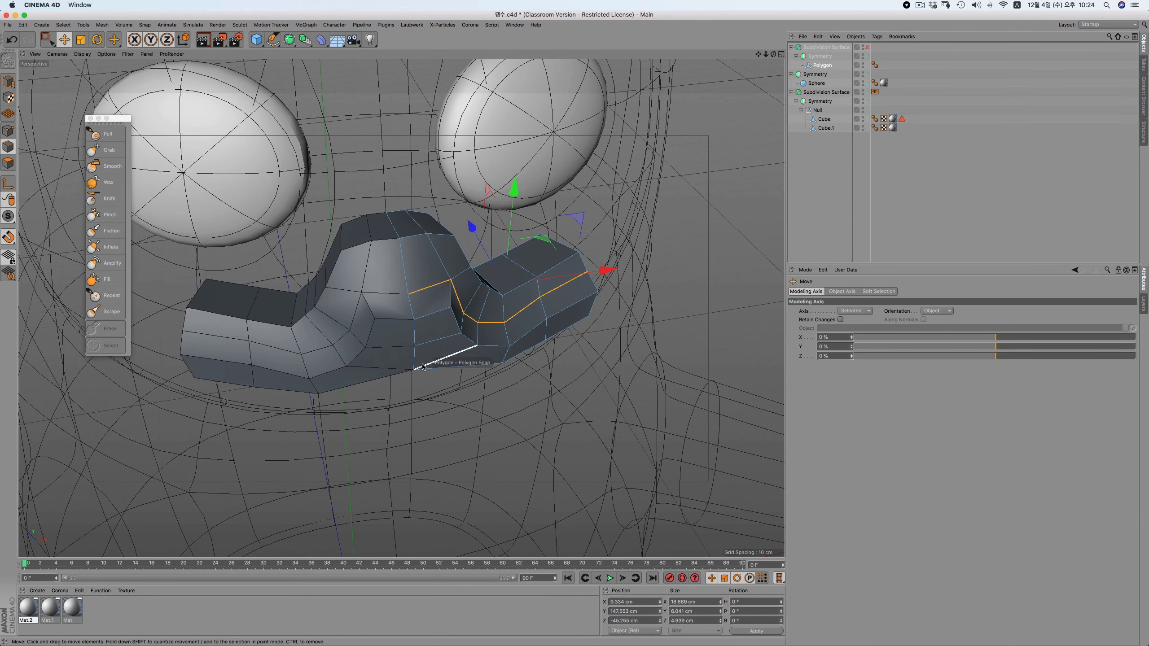
click(417, 332)
mouse_move(390, 290)
mouse_down()
mouse_move(395, 310)
mouse_move(391, 298)
mouse_up()
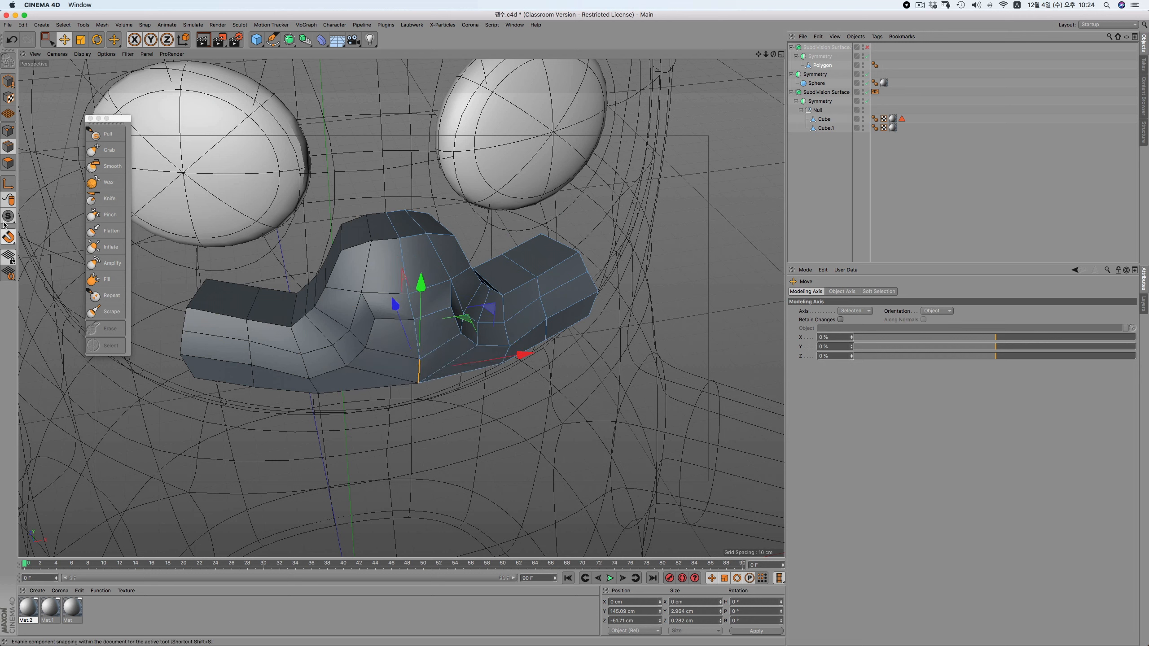
click(443, 386)
alt+drag(489, 362, 394, 311)
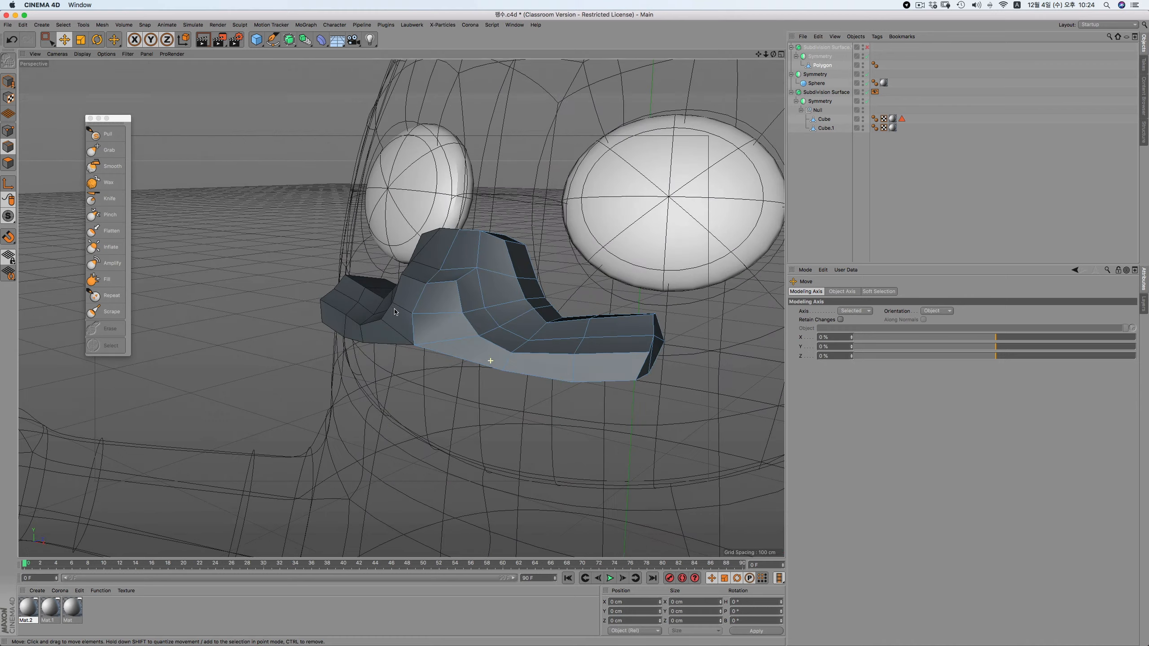
mouse_move(491, 357)
alt+mouse_down()
mouse_move(422, 321)
mouse_move(474, 359)
mouse_move(498, 344)
alt+mouse_up()
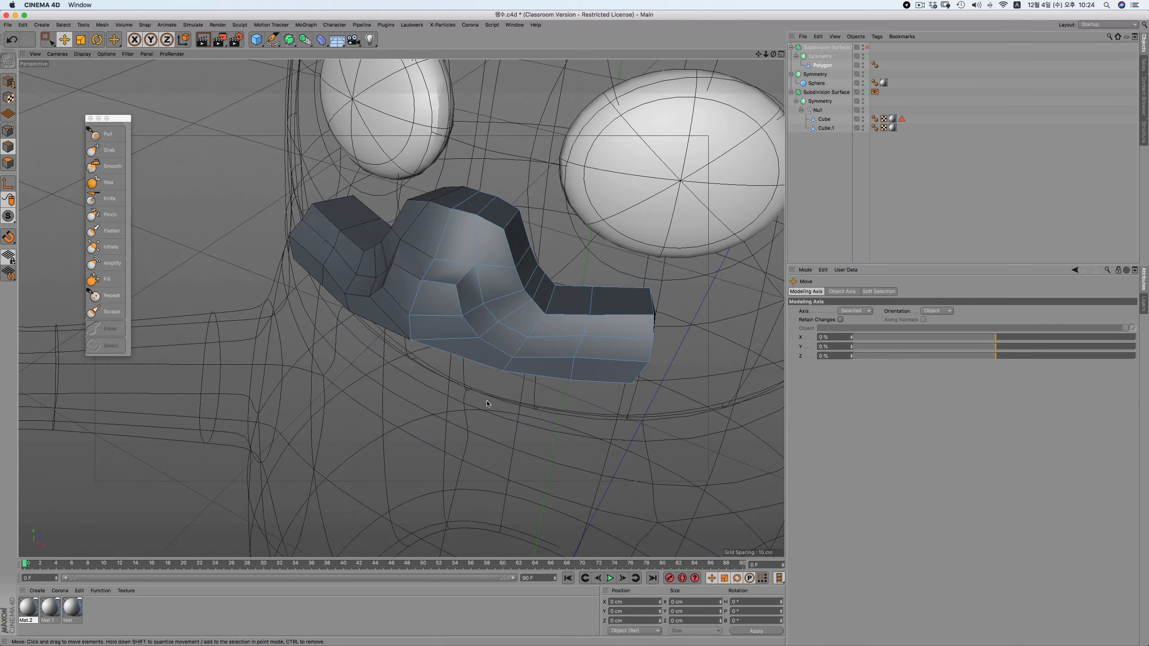
Re-enable the beak's Subdivision Surface and switch to a close front view over the reference drawing
click(867, 48)
alt+drag(736, 175, 644, 210)
key(F4)
scroll(507, 329, up, 5)
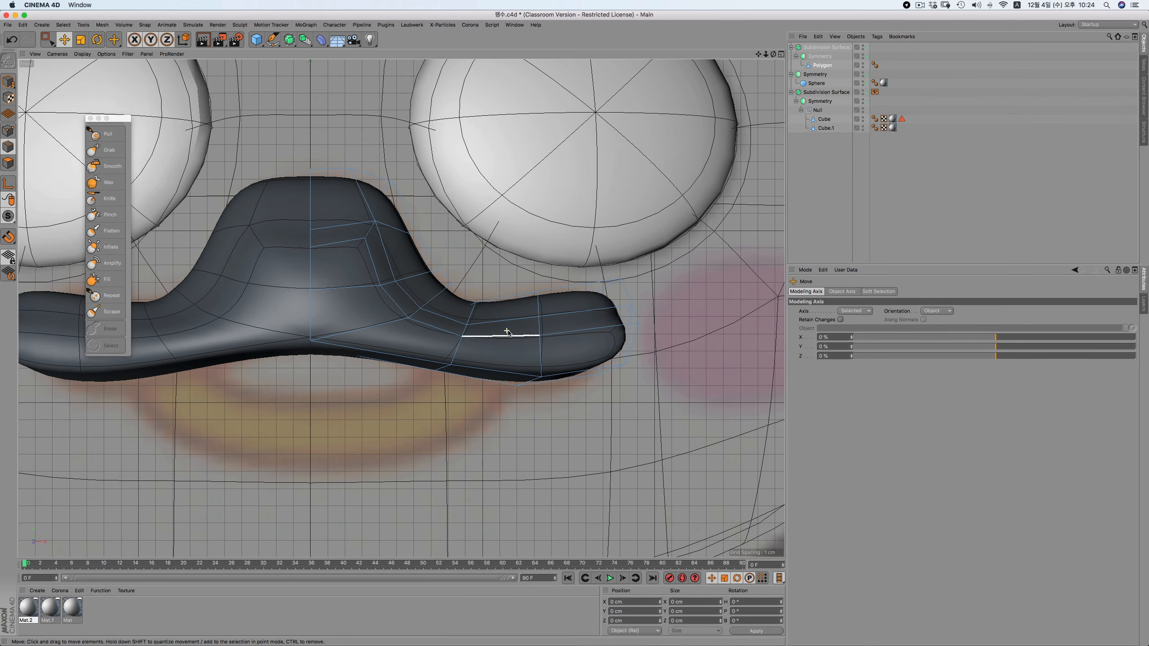
In point mode, nudge the point at the bend into the side arm and raise the upper centre-line point slightly
click(8, 131)
drag(46, 38, 91, 68)
click(459, 315)
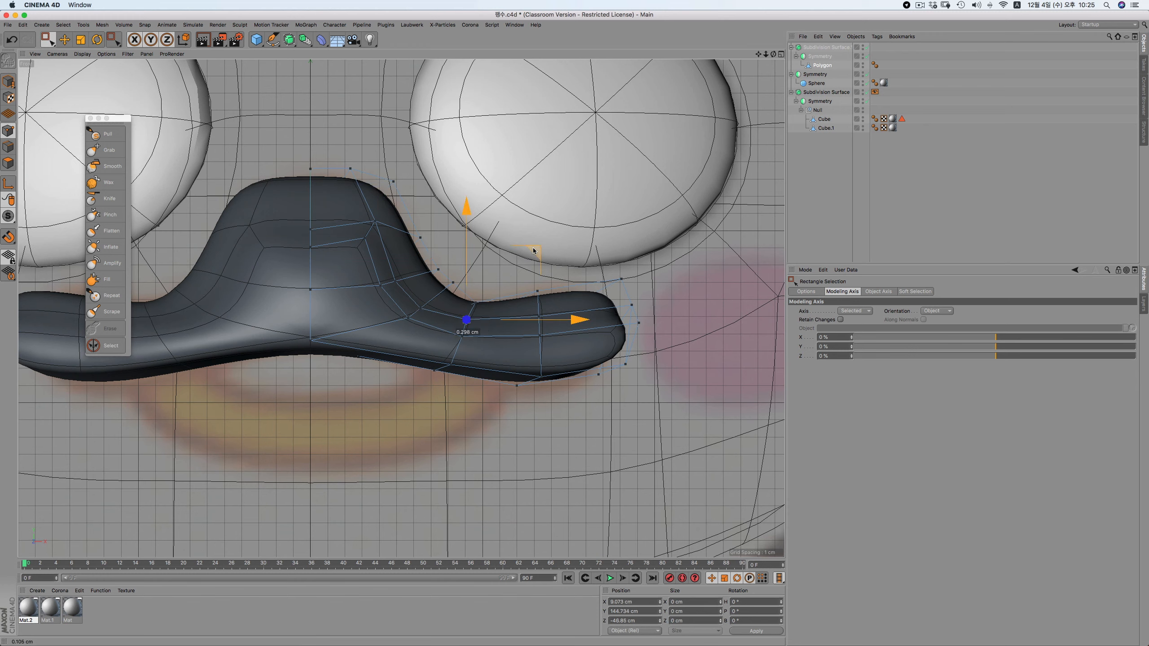
drag(308, 217, 314, 255)
drag(310, 190, 310, 179)
Lower the two upper outline points beside the beak's crown, pulling the outer one further down so the contour follows the reference drawing
drag(384, 210, 353, 245)
click(334, 155)
drag(328, 147, 409, 196)
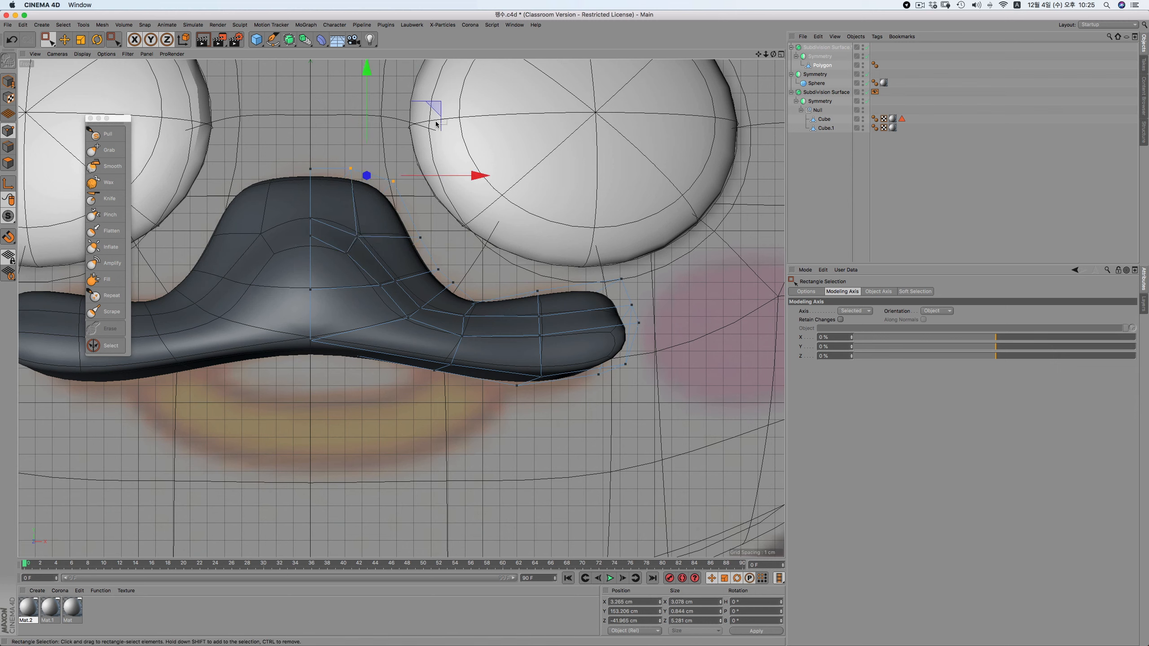
mouse_move(434, 108)
mouse_down()
mouse_move(431, 149)
mouse_move(435, 114)
mouse_up()
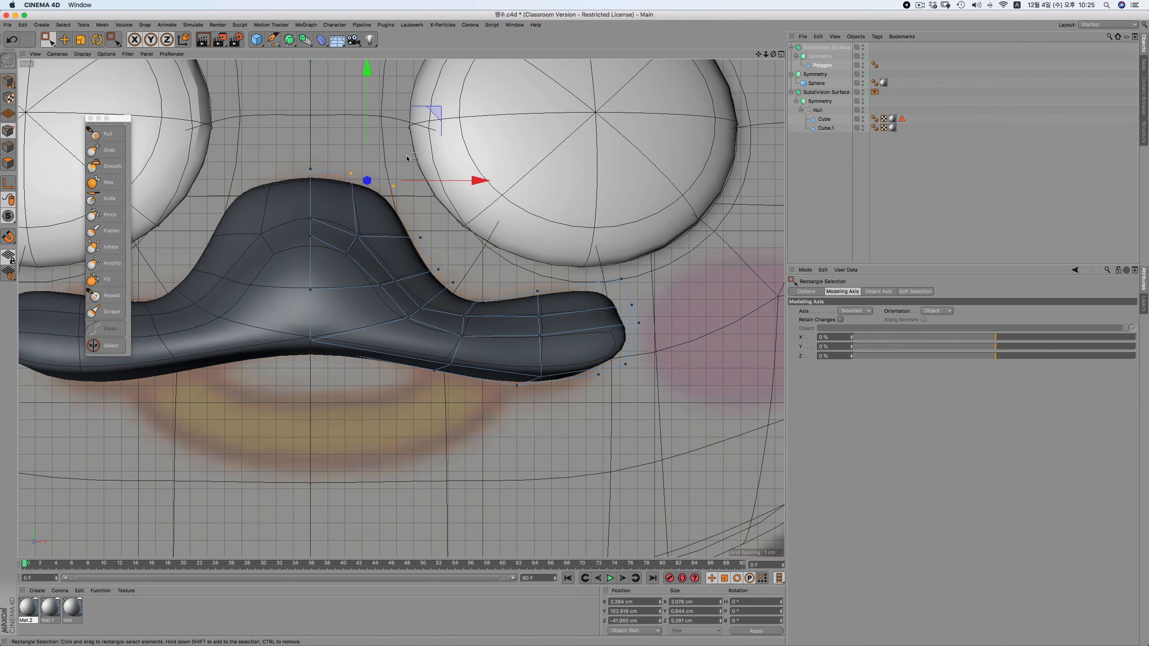
drag(415, 155, 376, 204)
drag(441, 126, 442, 153)
Select the points at the bend into the side arm and nudge them slightly
drag(474, 263, 447, 349)
click(392, 300)
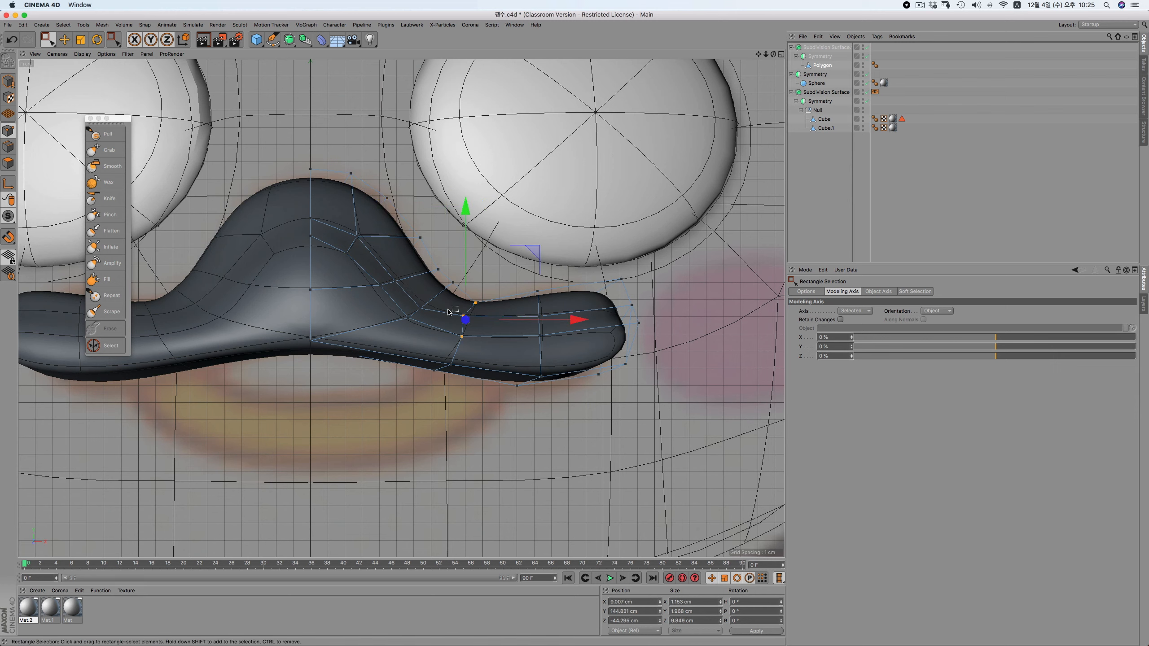
drag(534, 253, 534, 254)
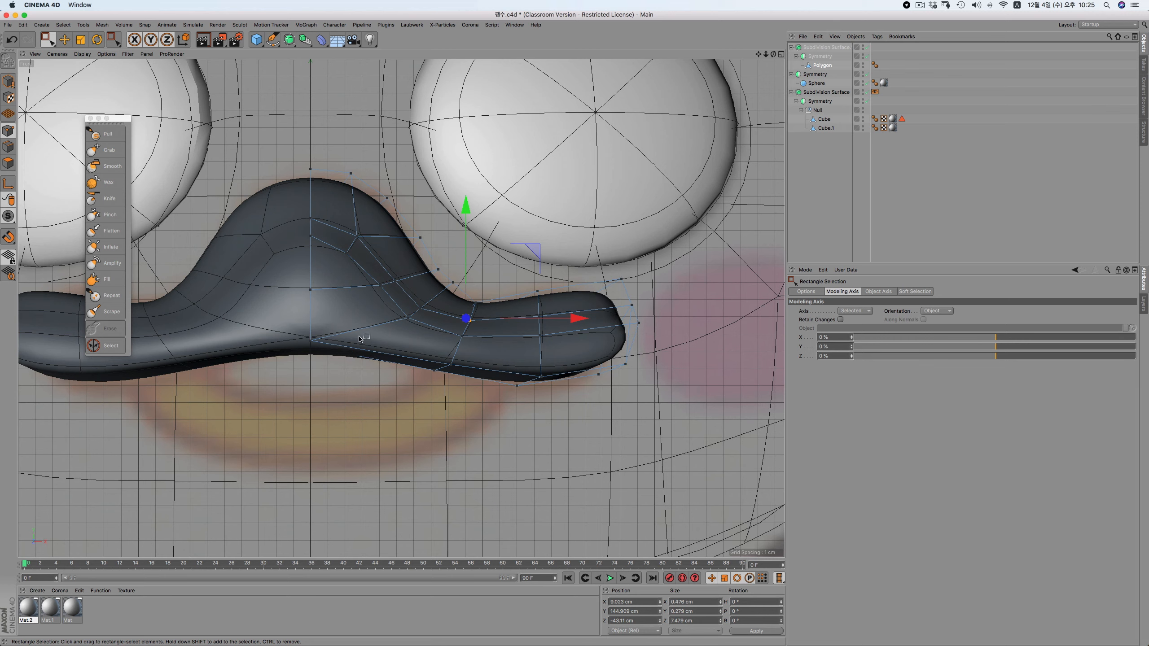
Line-cut new edges from the inner point below the crown down through the lower rim, and from that cut across to the centre line
right_click(363, 371)
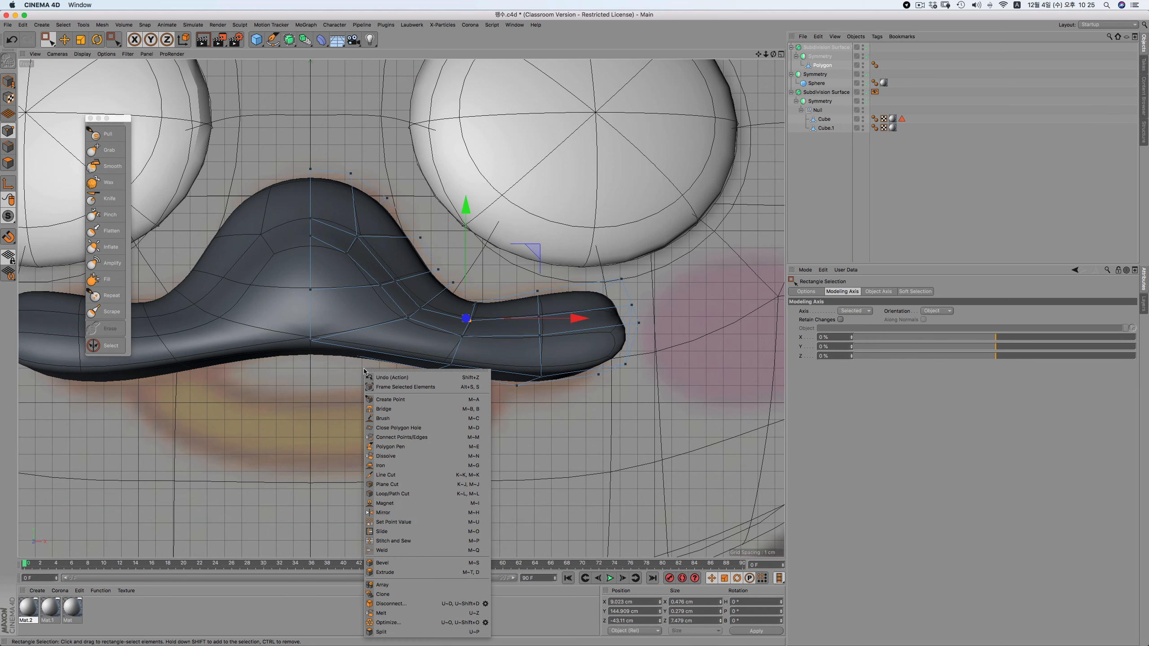
click(387, 480)
click(347, 254)
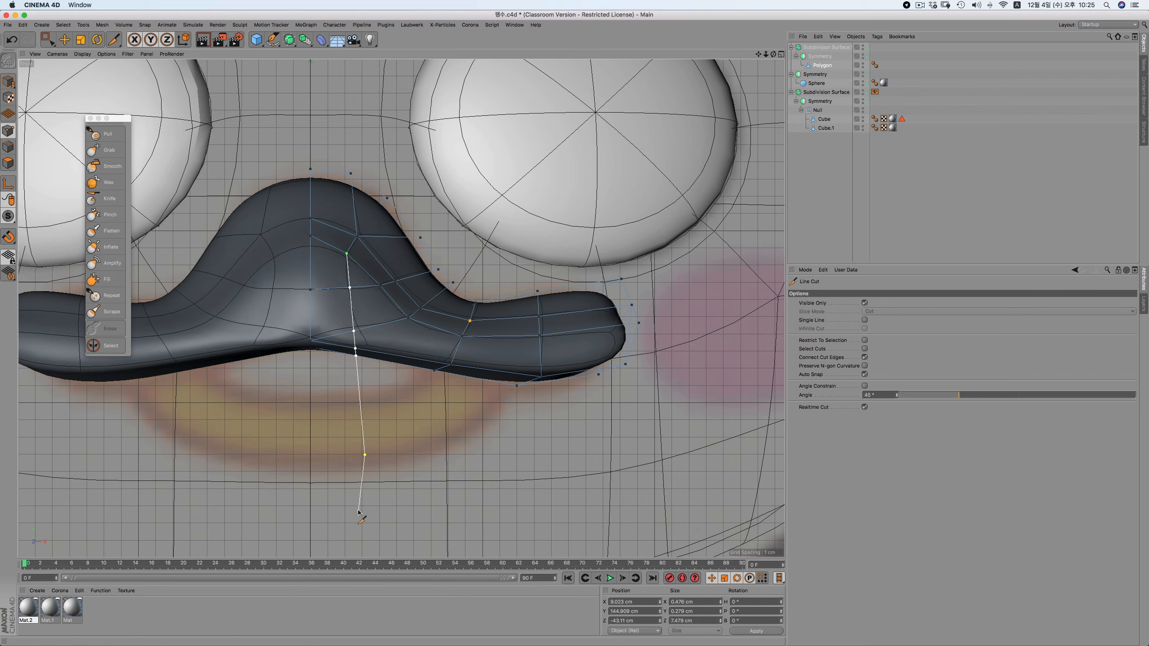
click(365, 454)
click(353, 331)
click(302, 326)
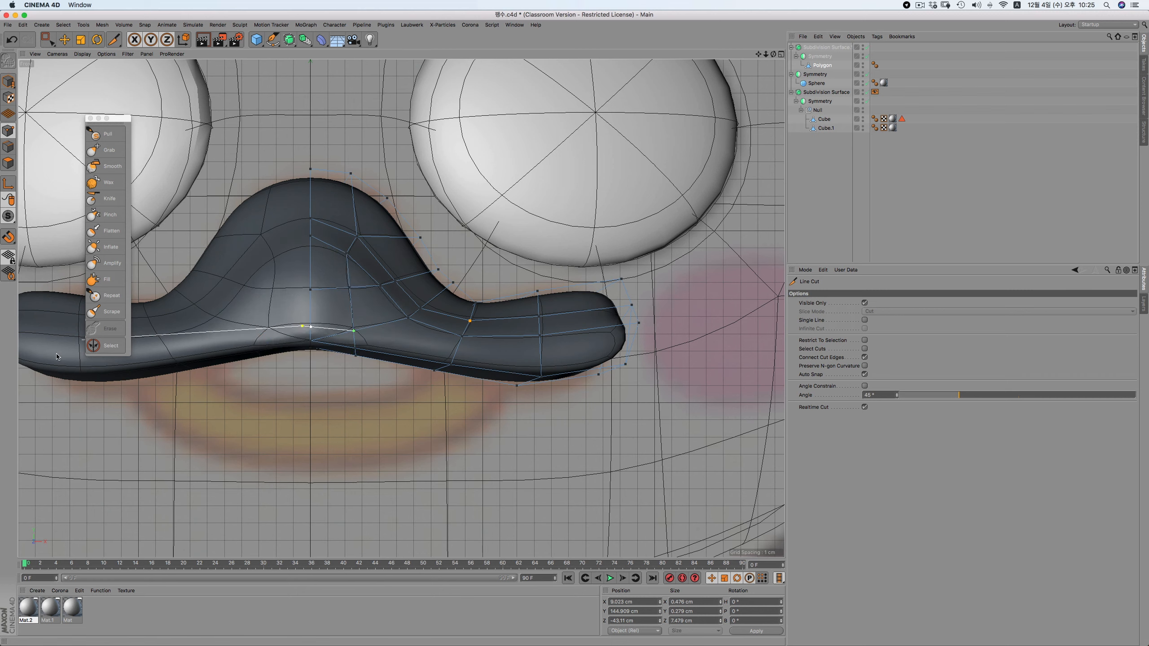
In edge mode, melt the old slanted edge beside the centre line just above the lower rim
click(64, 39)
click(8, 147)
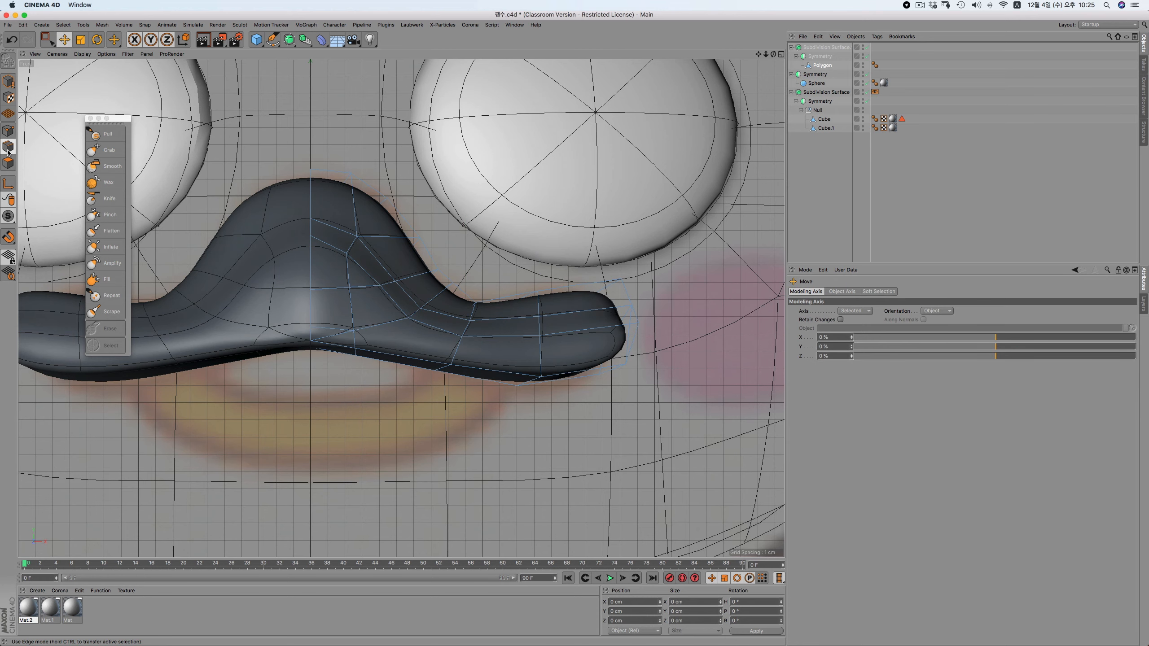
click(332, 336)
right_click(448, 198)
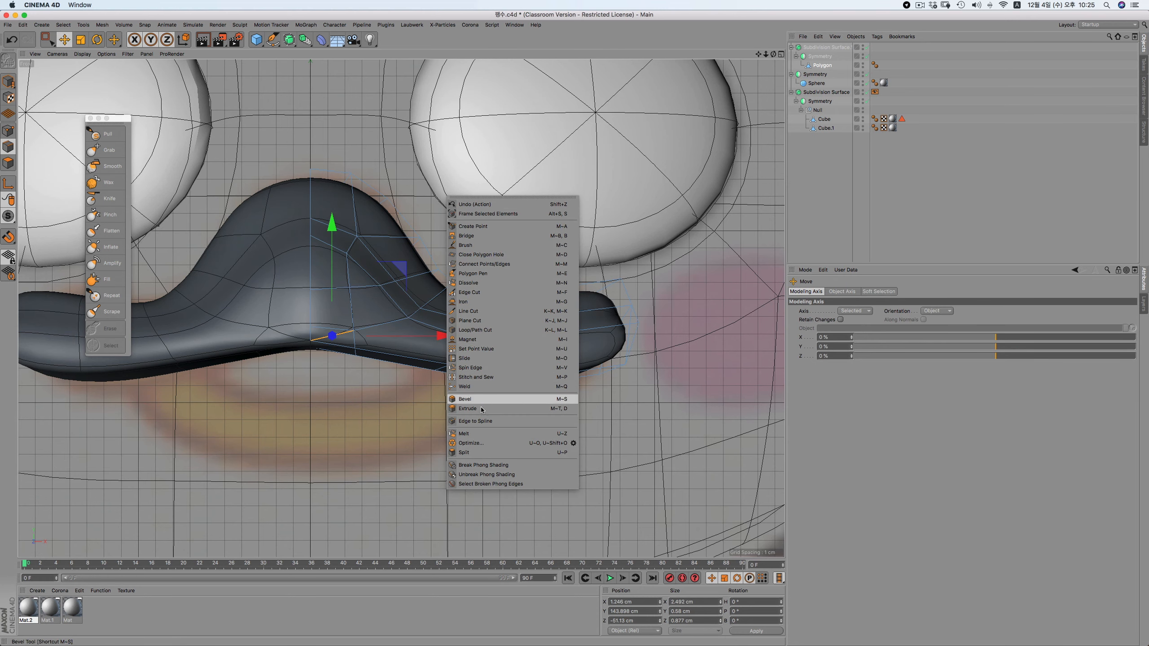
click(489, 432)
Raise the crosswise edges beside the centre line slightly, and lift the centre-line point of the upper one in point mode
click(317, 352)
drag(353, 337, 351, 302)
click(339, 286)
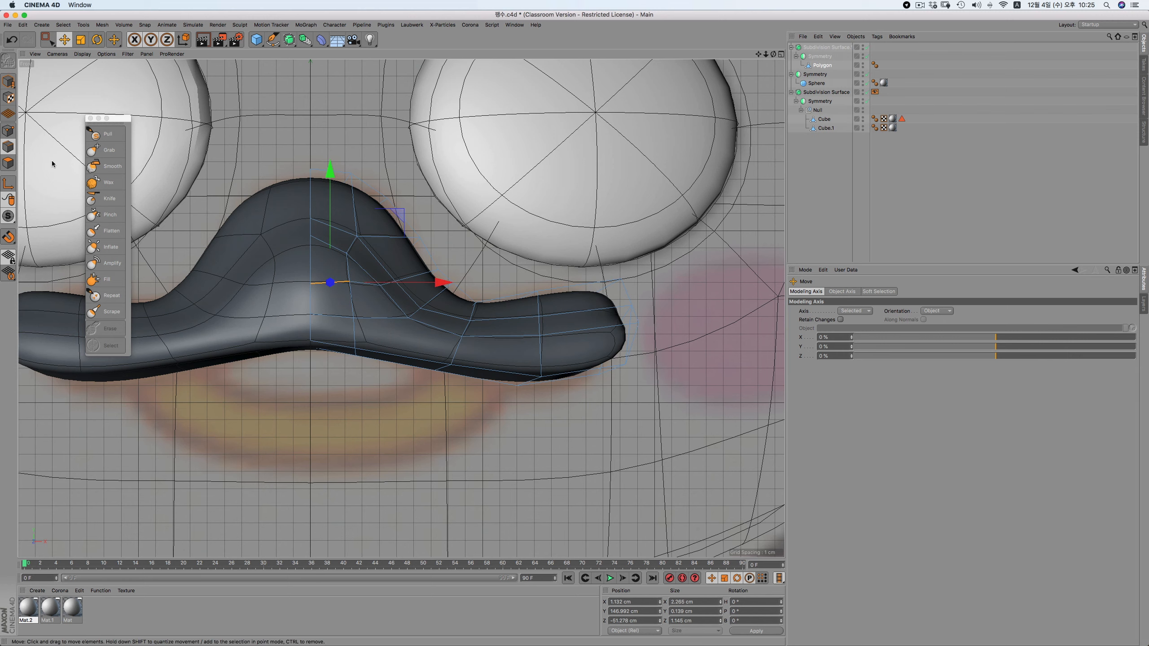
click(8, 130)
click(310, 283)
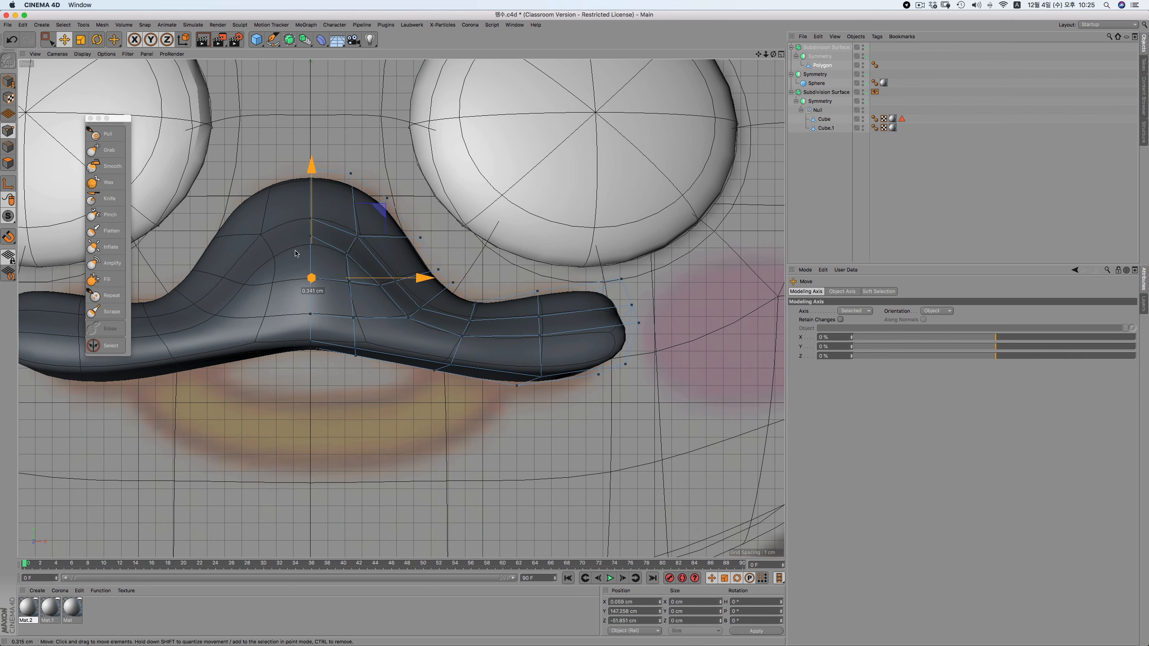
Nudge the inner point just below the crown slightly up and outward
click(357, 235)
click(414, 196)
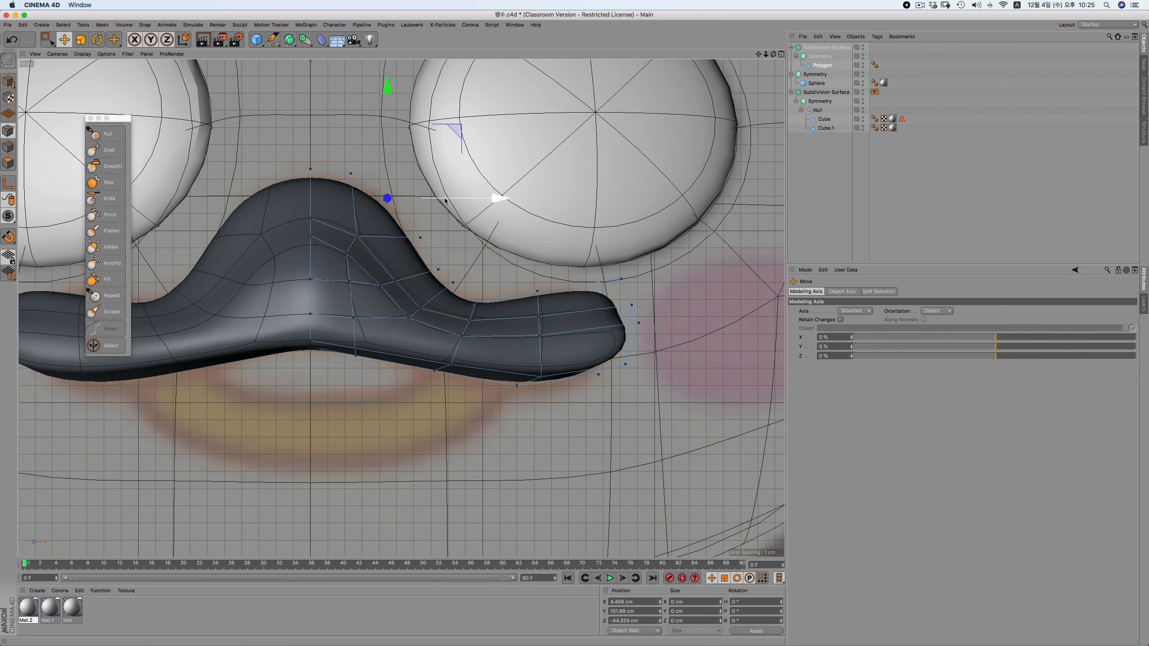
click(357, 235)
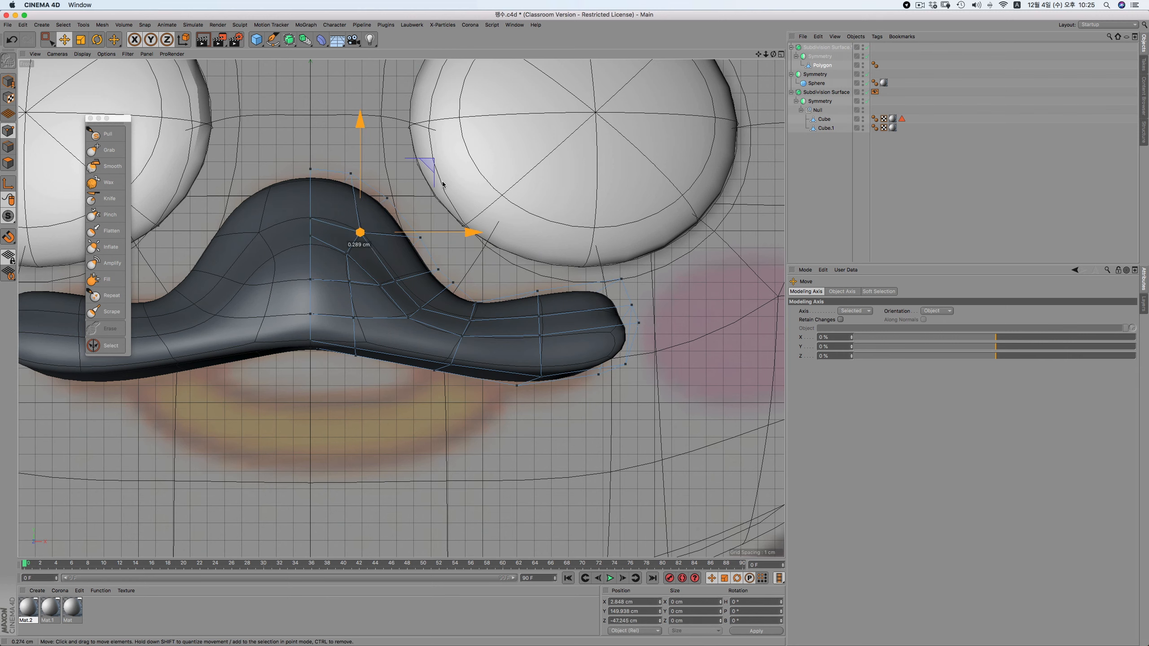
Weld the two neighbouring inner points on the slanted loop between crown and side arm at their midpoint
click(381, 285)
shift+click(396, 282)
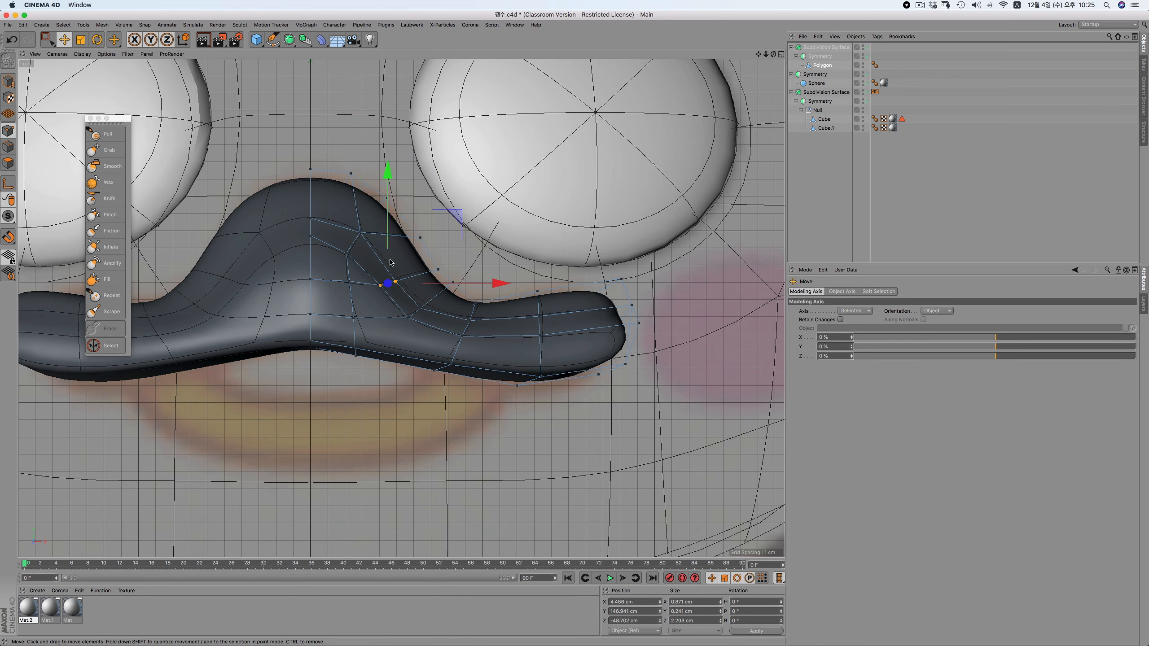
click(350, 255)
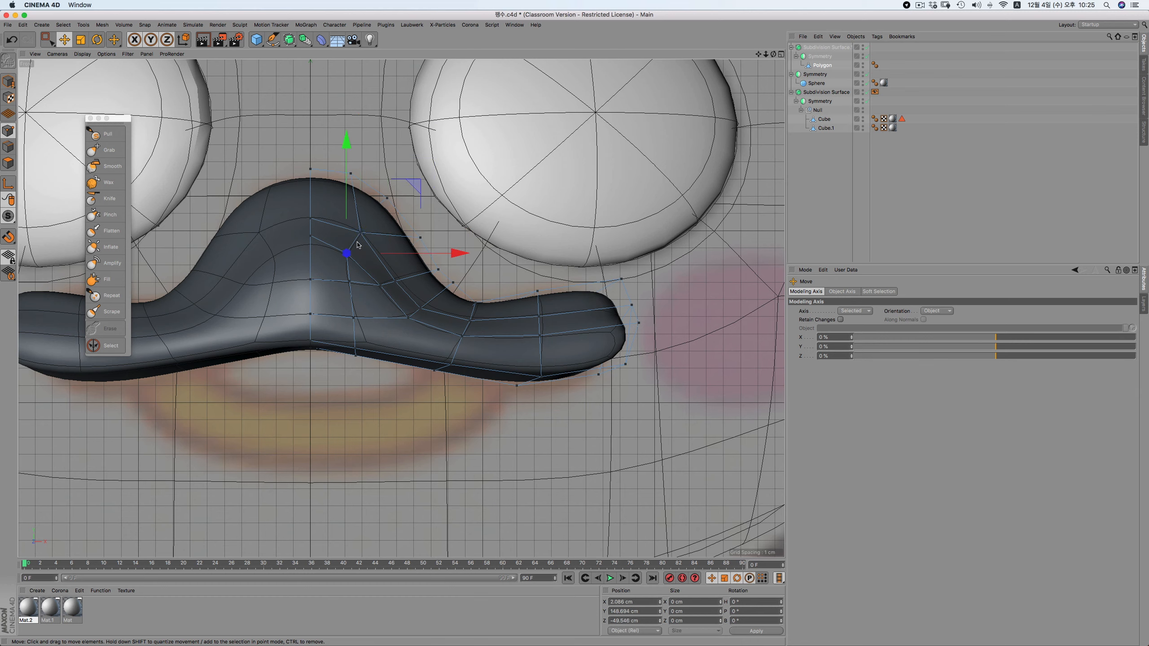
shift+click(380, 285)
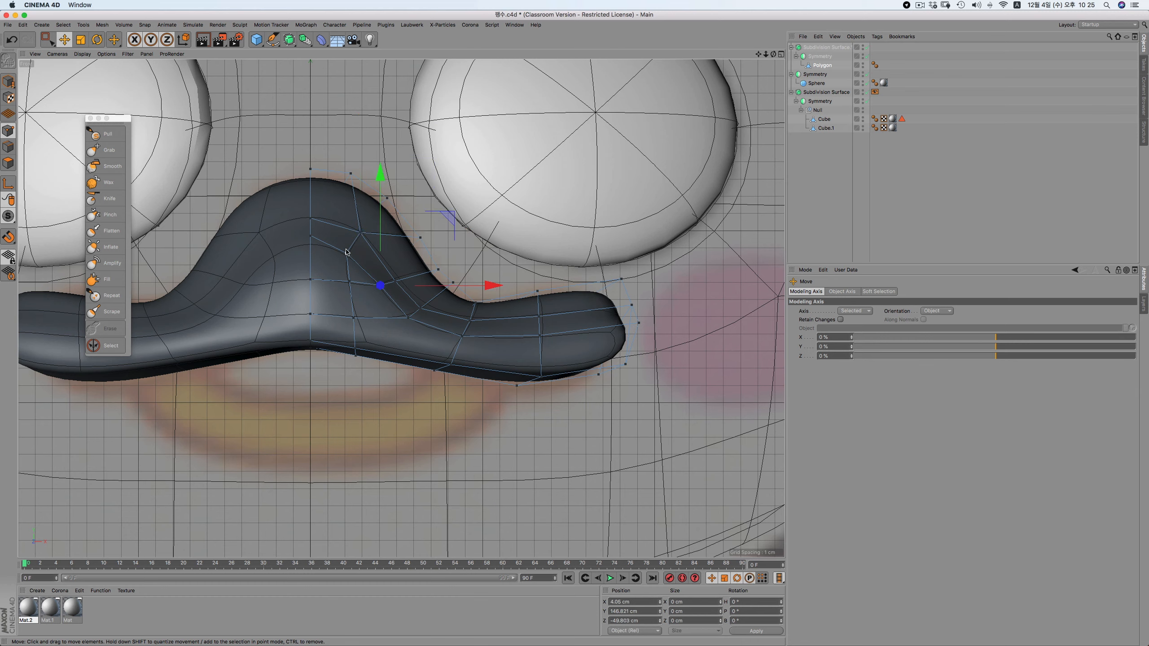
right_click(452, 205)
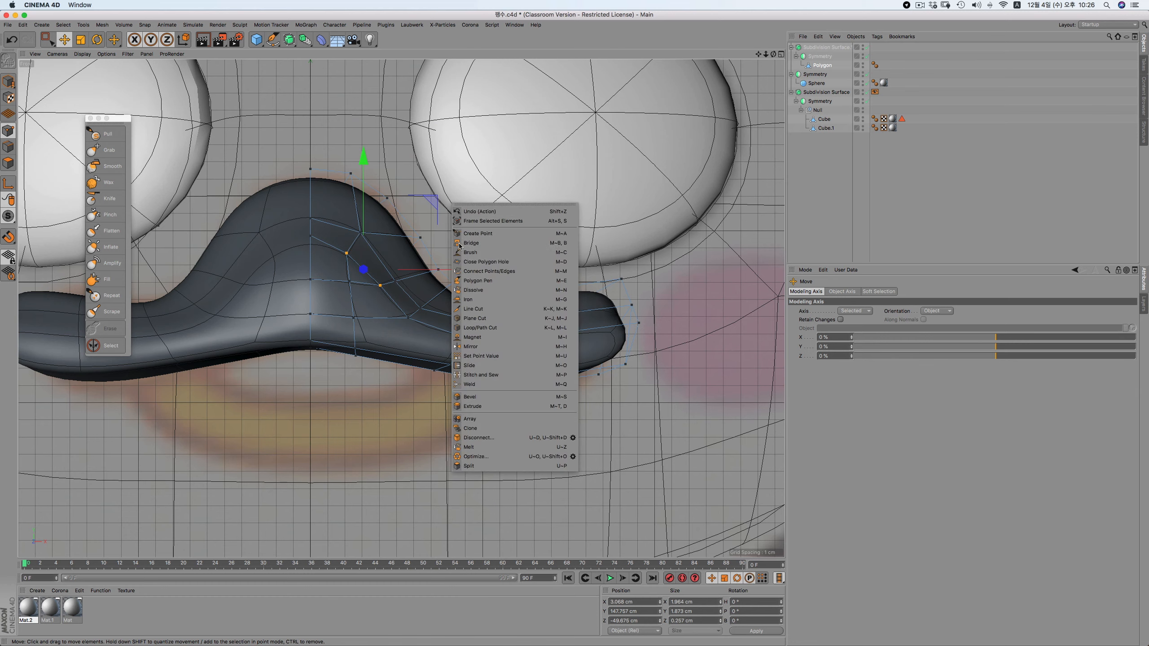
click(470, 384)
click(365, 270)
key(space)
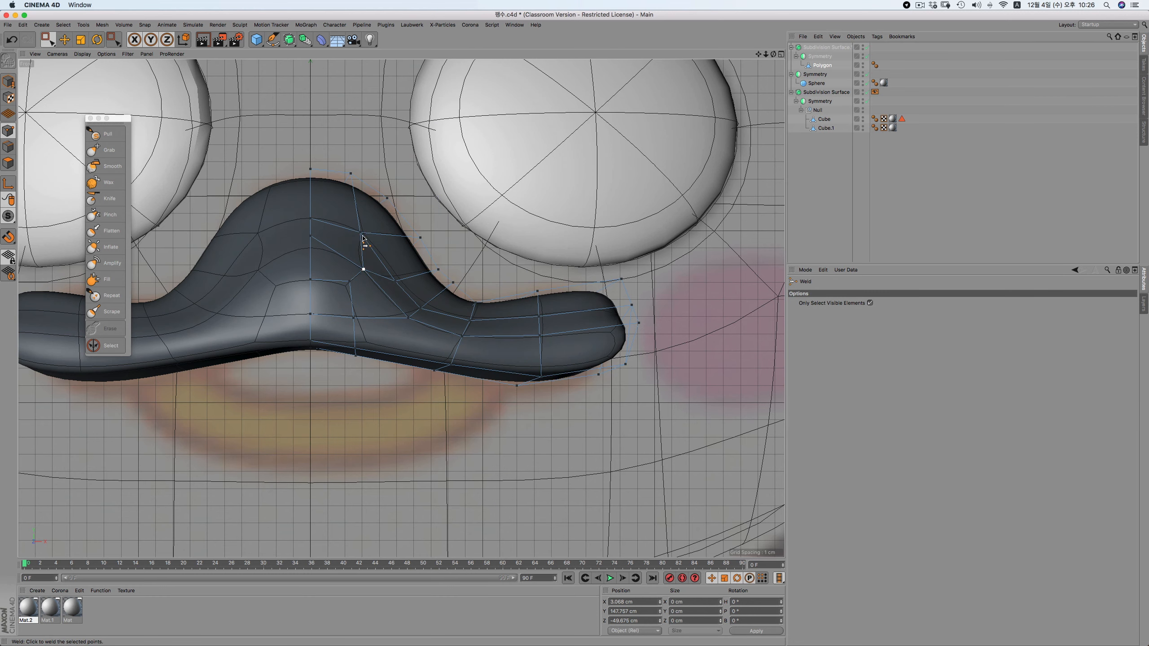
Weld the inner point below the crown and the next point down the slope at their midpoint
click(360, 233)
shift+click(396, 281)
key(space)
click(422, 244)
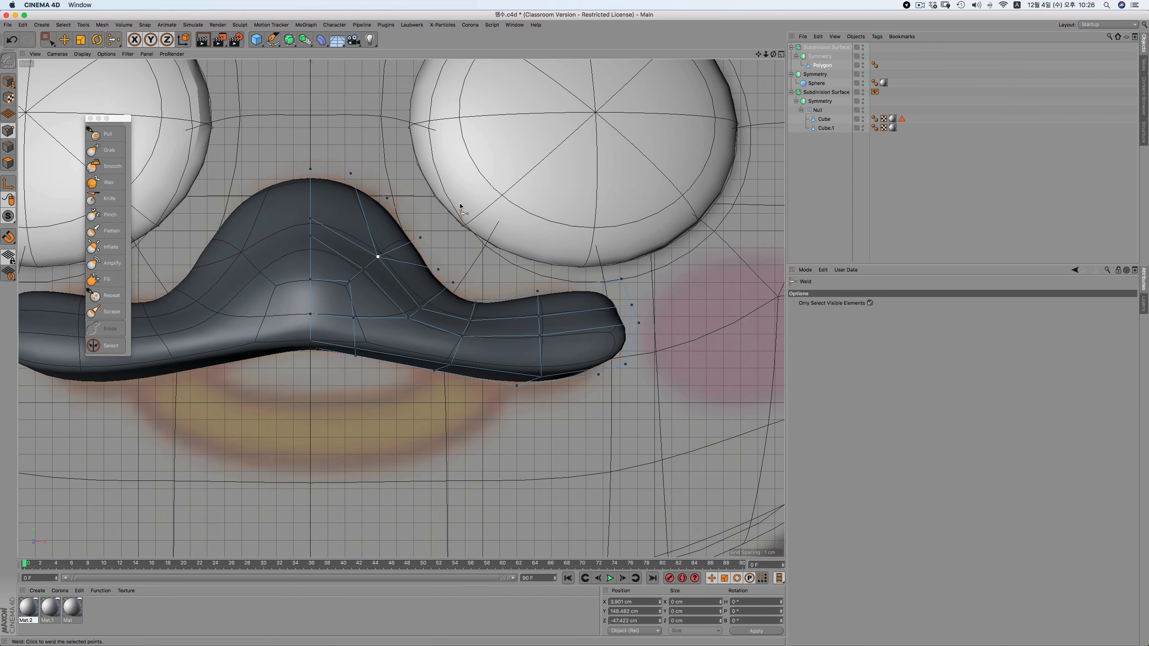
Weld the upper outline point beside the crown with the outline point on the slope at their midpoint
key(space)
click(348, 172)
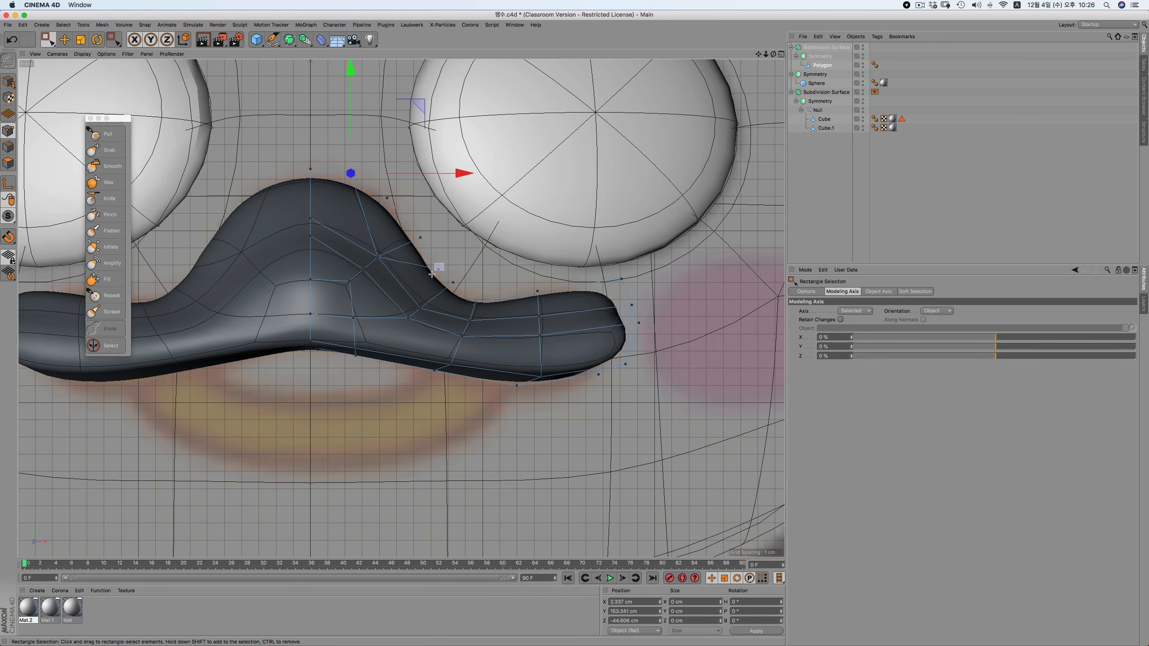
click(420, 236)
shift+drag(337, 156, 364, 185)
key(m)
key(q)
click(452, 209)
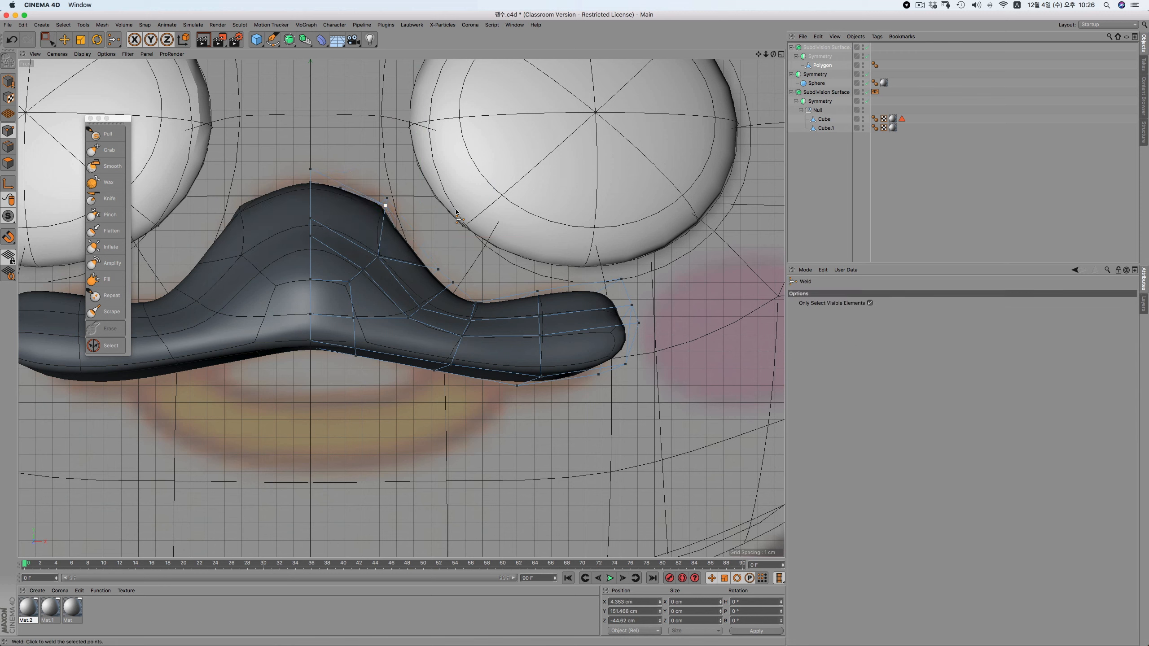
Try to weld the remaining slope outline points together and merge the result with the welded outline point
key(space)
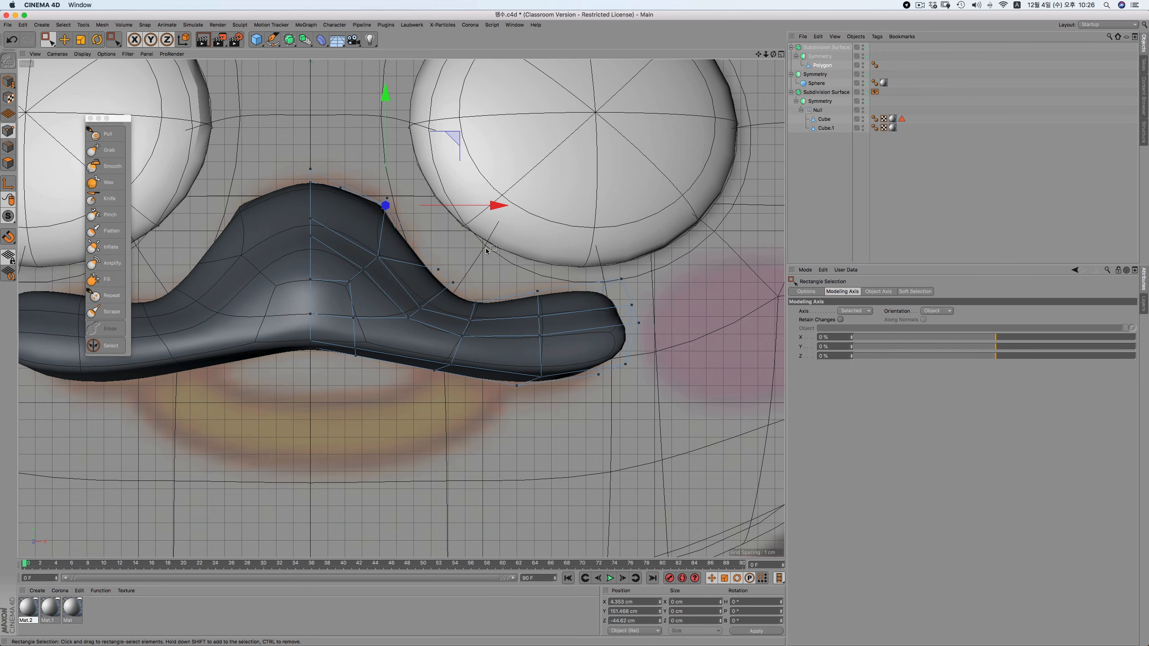
click(439, 268)
shift+click(387, 198)
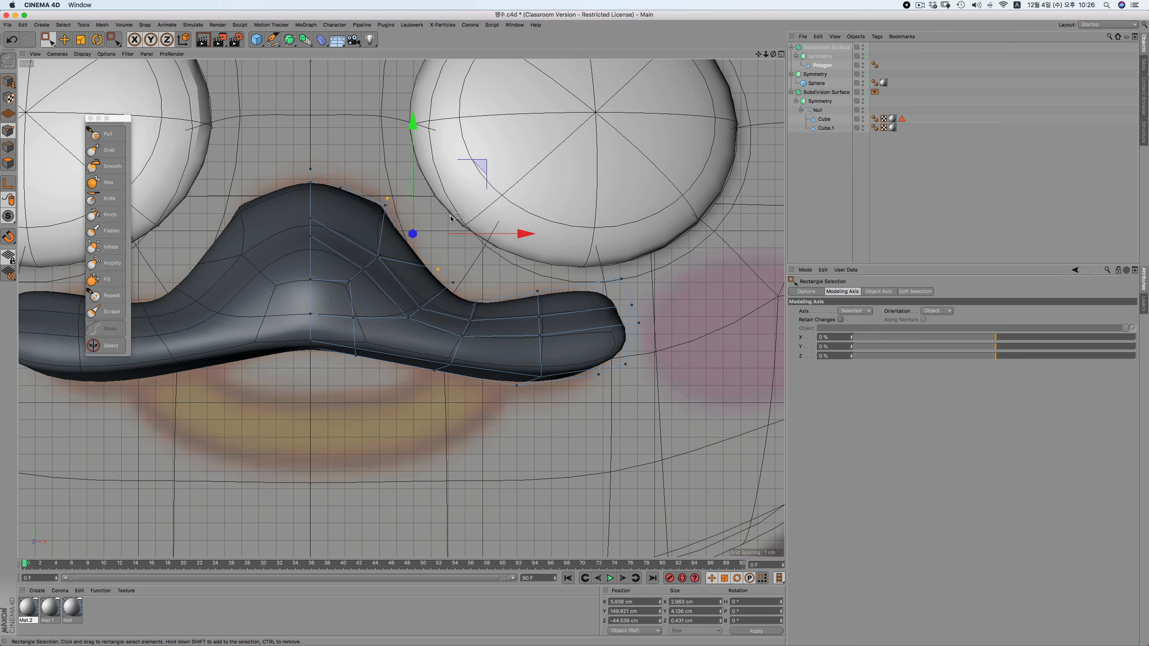
key(m)
key(q)
click(469, 234)
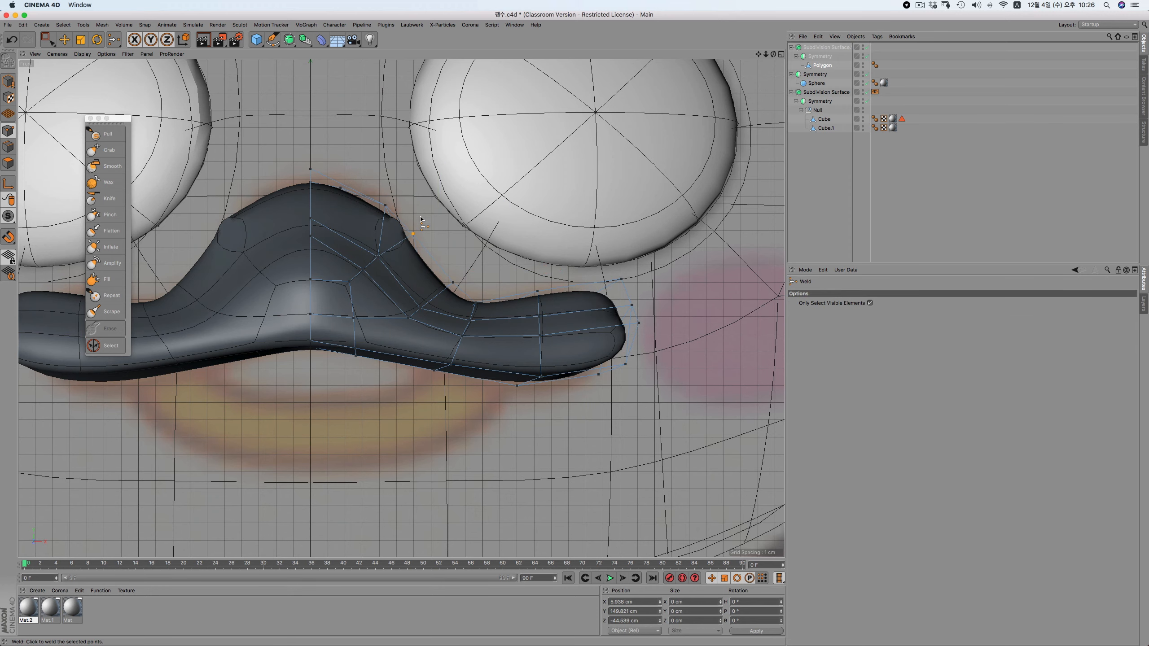
key(space)
drag(379, 194, 423, 240)
key(m)
key(q)
click(471, 227)
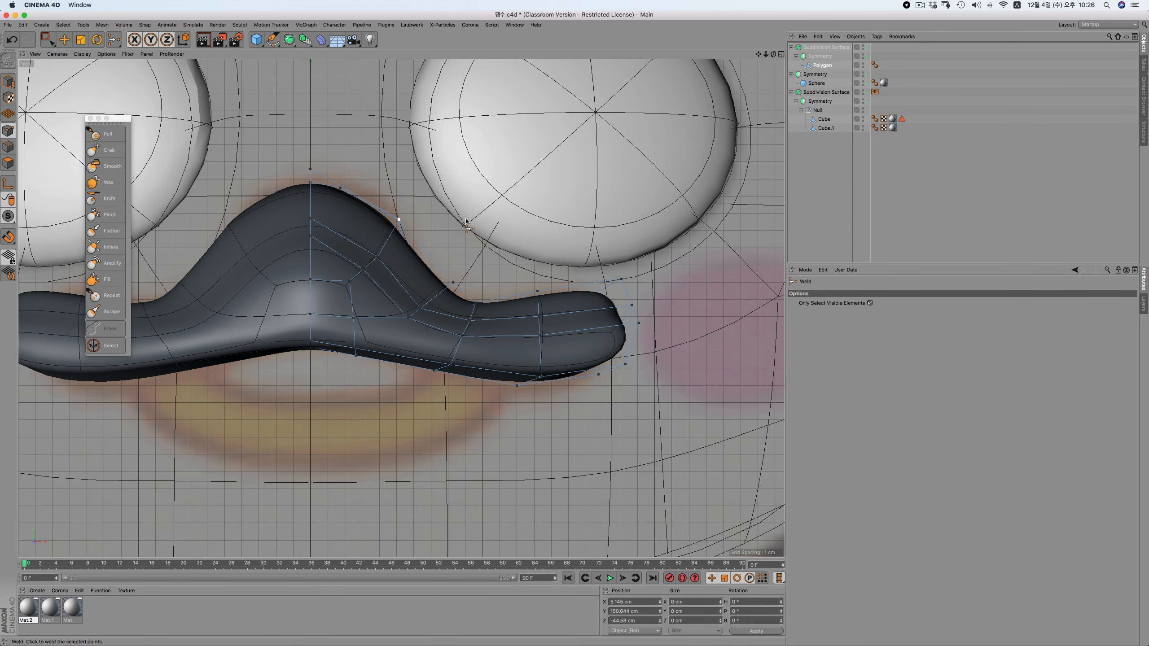
Inspect the beak in the perspective view and undo the last outline welds
key(F1)
alt+drag(617, 196, 583, 183)
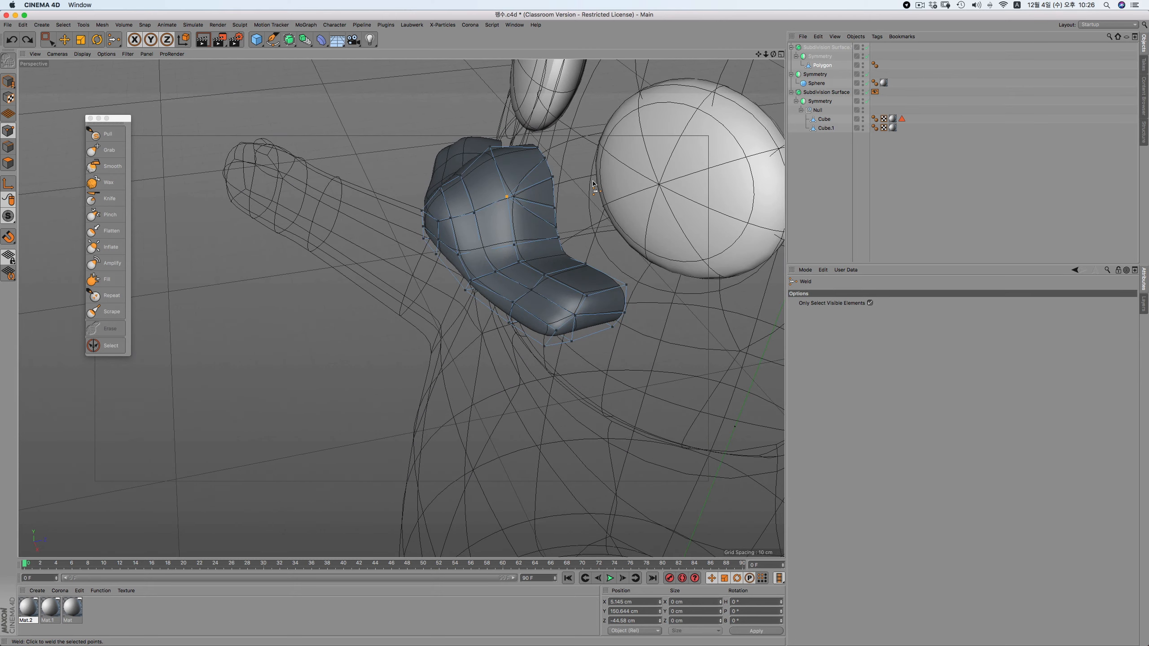
key(super+z)
key(super+z)
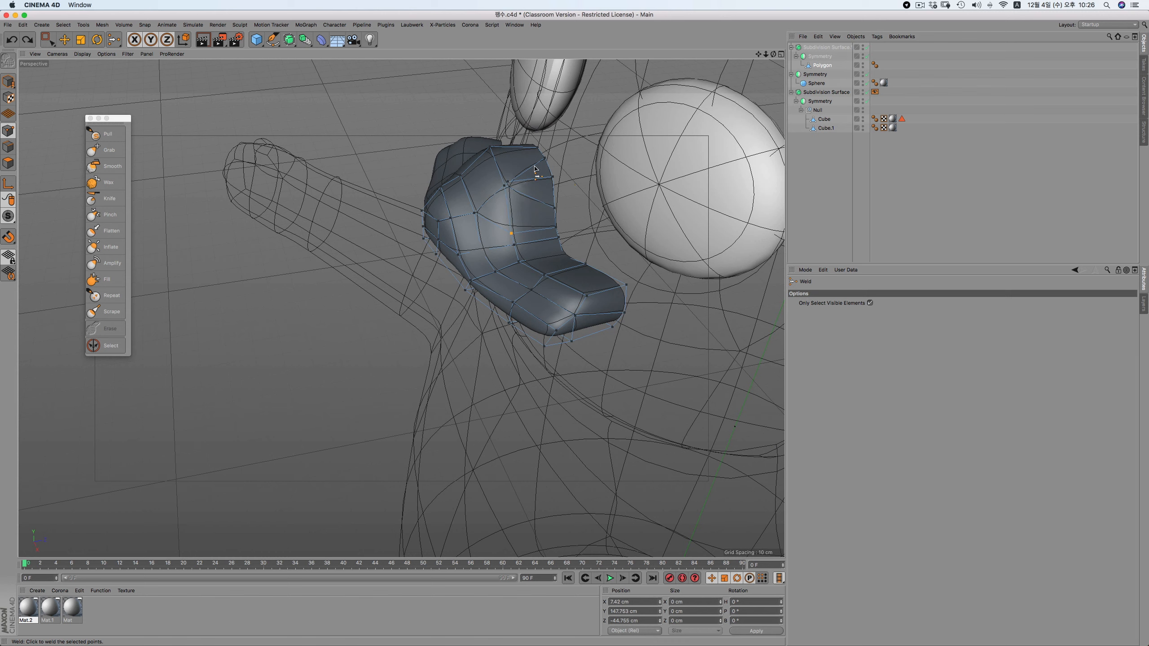
In the perspective view, weld the neighbouring points on the back edge of the upper beak into one
click(508, 178)
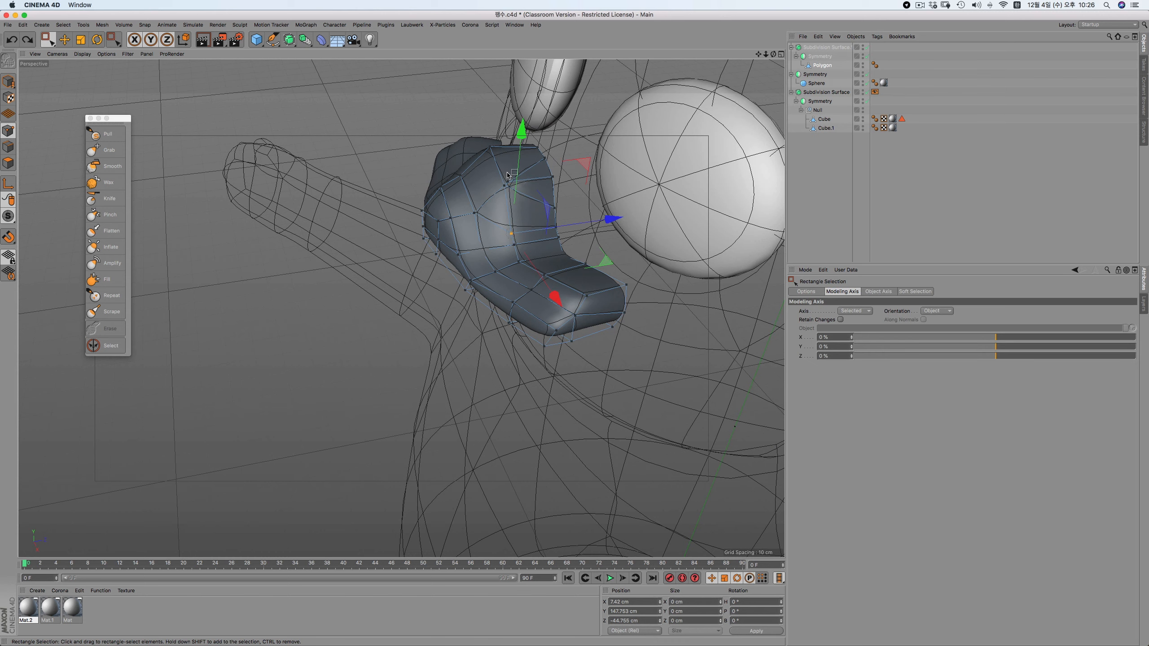
shift+drag(538, 169, 566, 211)
key(space)
click(553, 177)
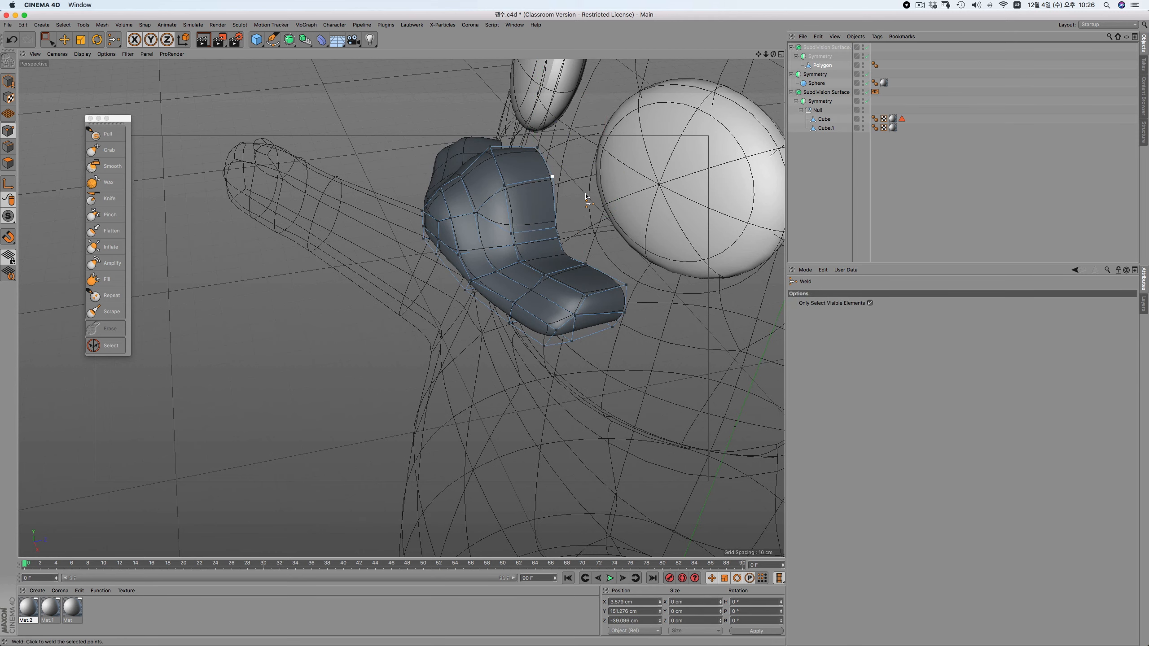
Weld the upper and lower points of the slope along the outline and back edge so they form one edge row
alt+middle_drag(588, 208, 588, 205)
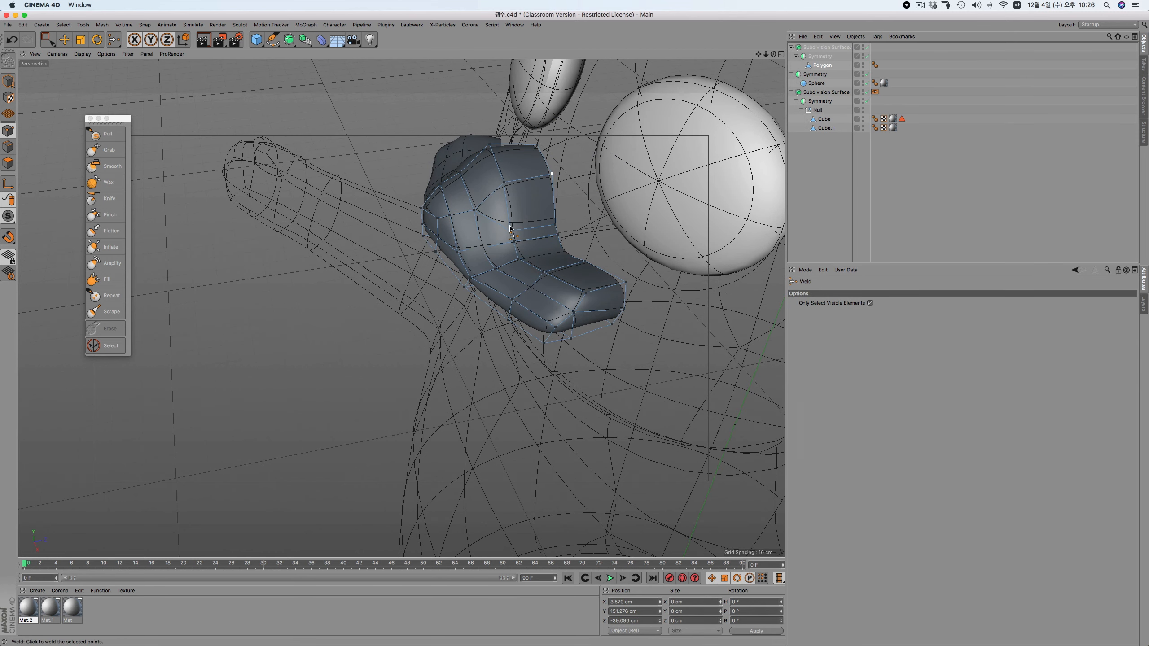
key(space)
key(space)
key(space)
drag(548, 169, 561, 228)
key(space)
click(553, 199)
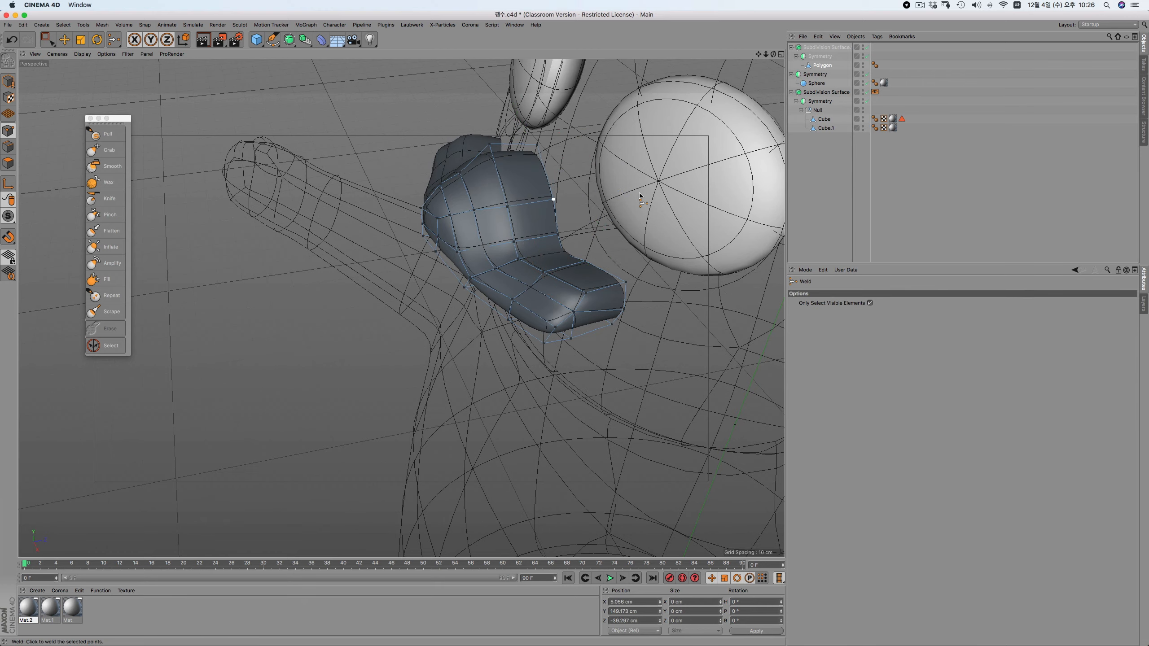
In the front view, raise the upper slope points of the beak's hump outward to match the reference outline
alt+drag(617, 193, 645, 192)
key(F4)
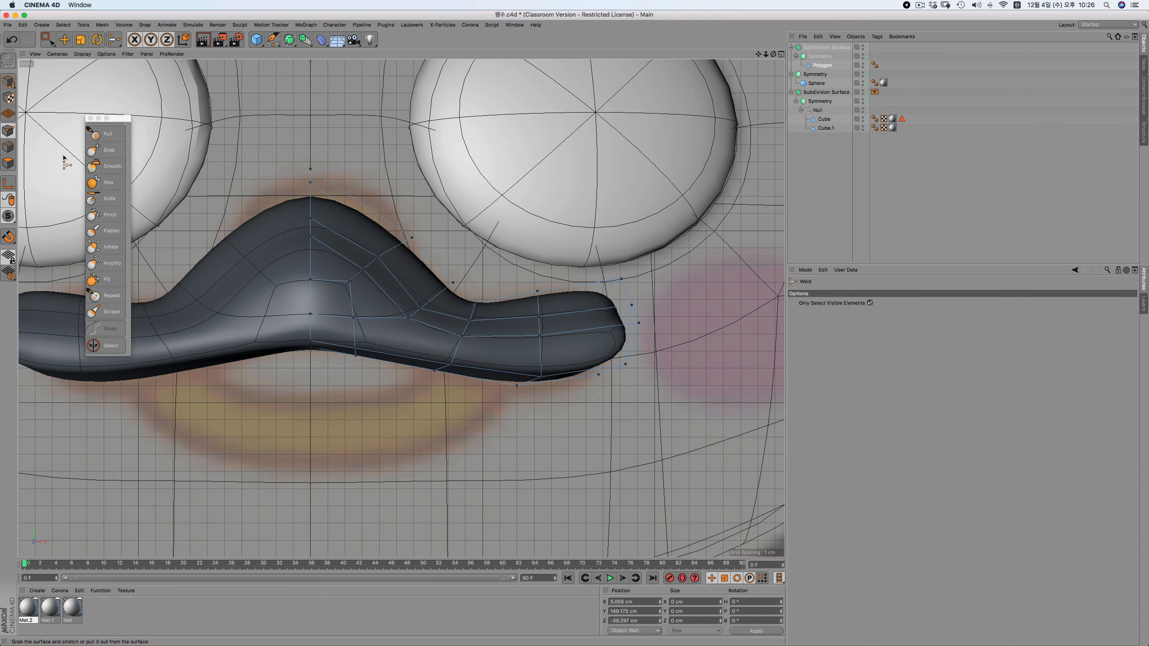
drag(47, 40, 86, 61)
drag(418, 214, 371, 270)
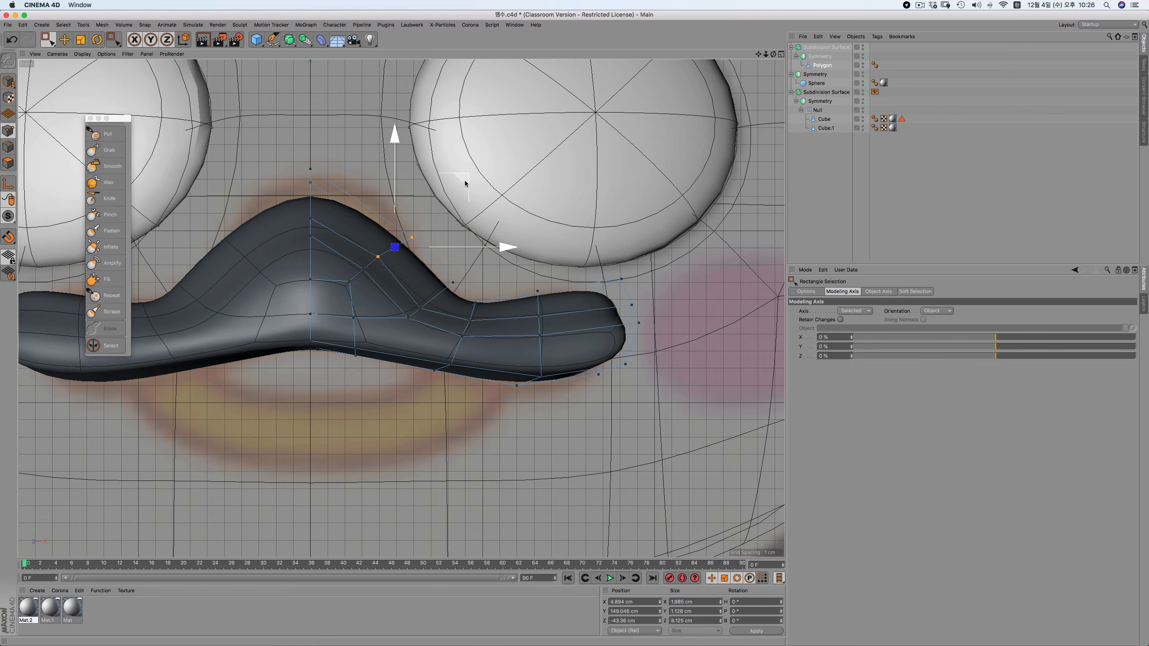
drag(465, 180, 385, 231)
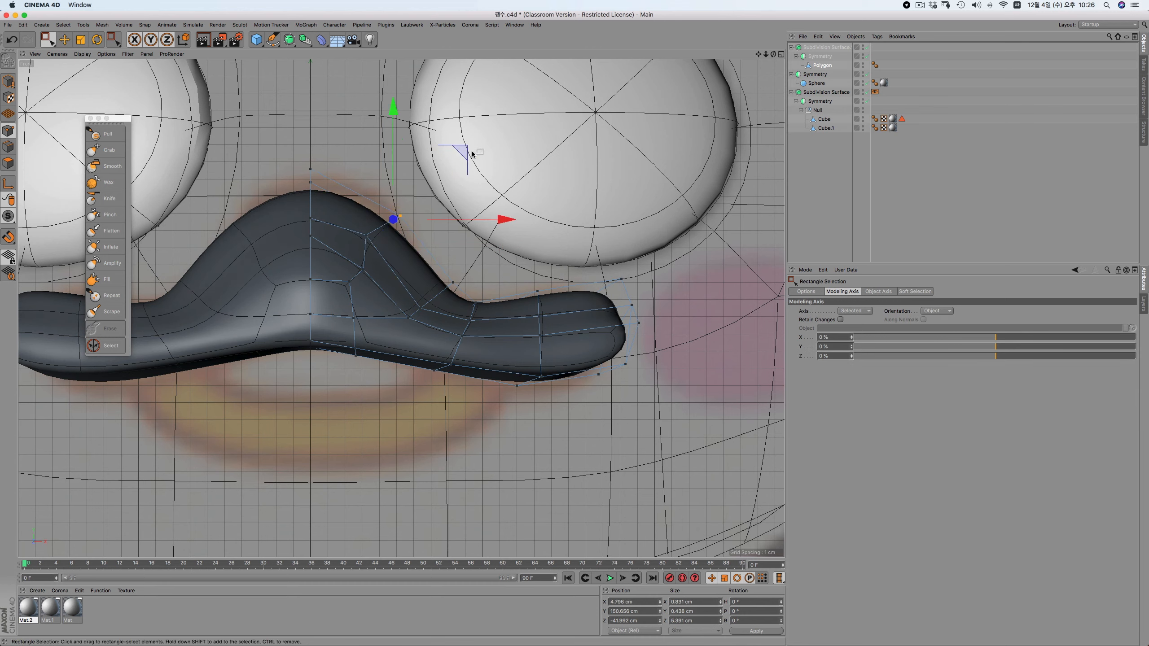
drag(463, 153, 455, 135)
Adjust the heights of the inner and bottom points along the beak's centre line
drag(317, 246, 301, 229)
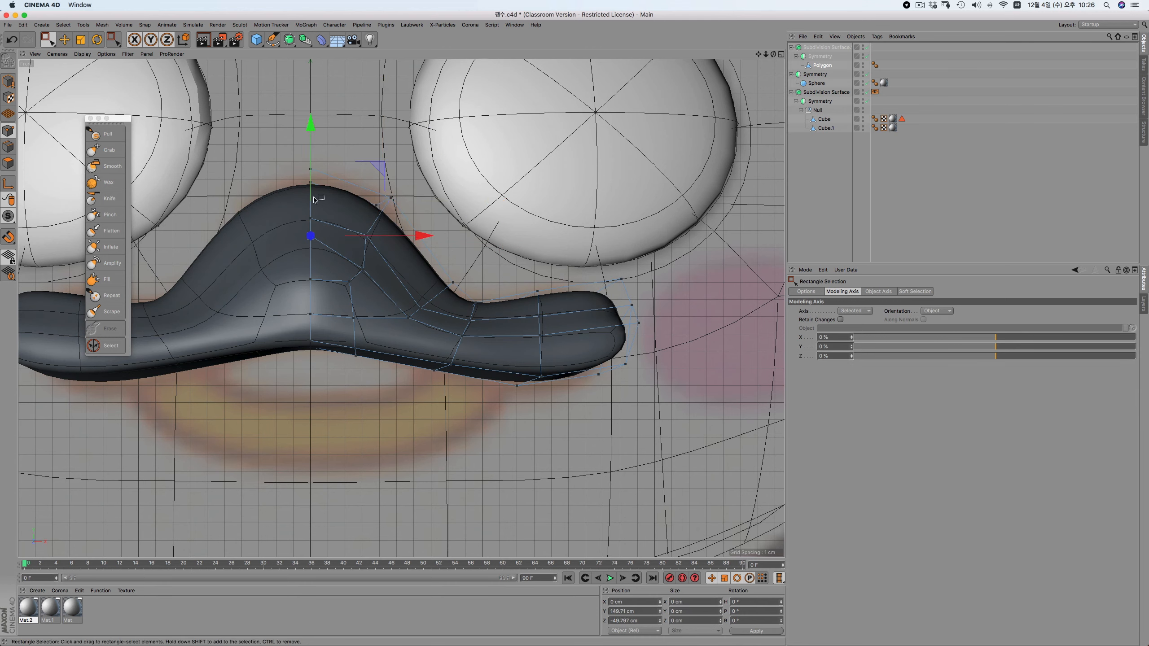
drag(310, 131, 310, 137)
drag(322, 292, 322, 292)
drag(315, 288, 298, 272)
drag(310, 213, 310, 208)
drag(299, 330, 331, 355)
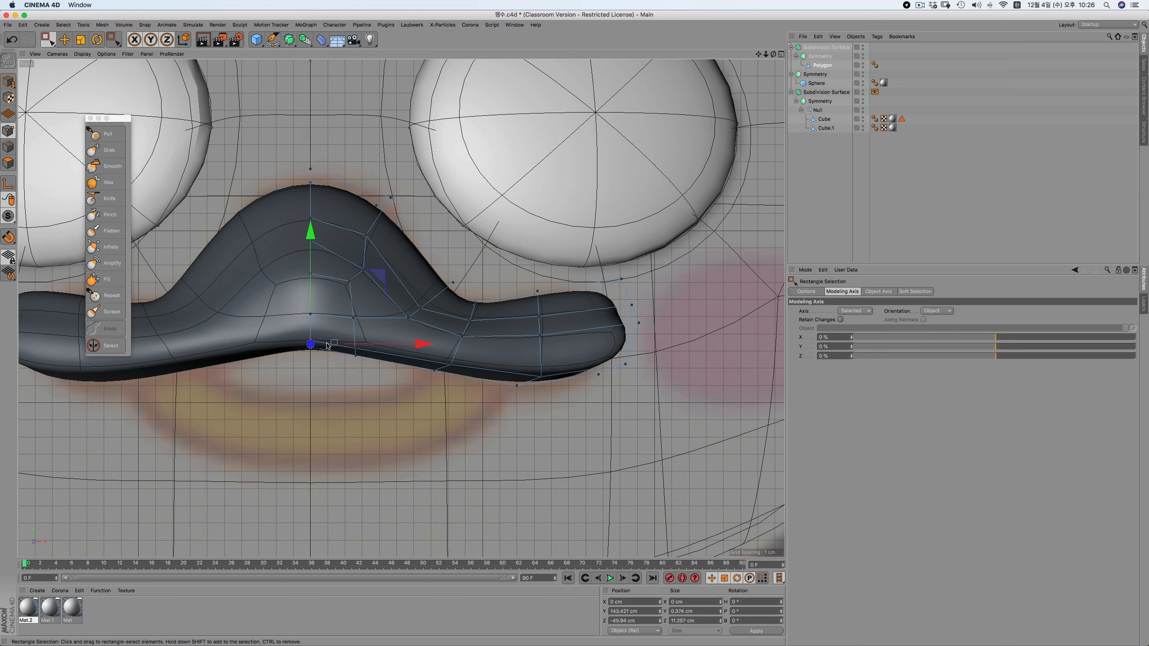
Move the lower point column beside the centre outward and reposition the inner point pair at the slope's foot
drag(341, 311, 449, 344)
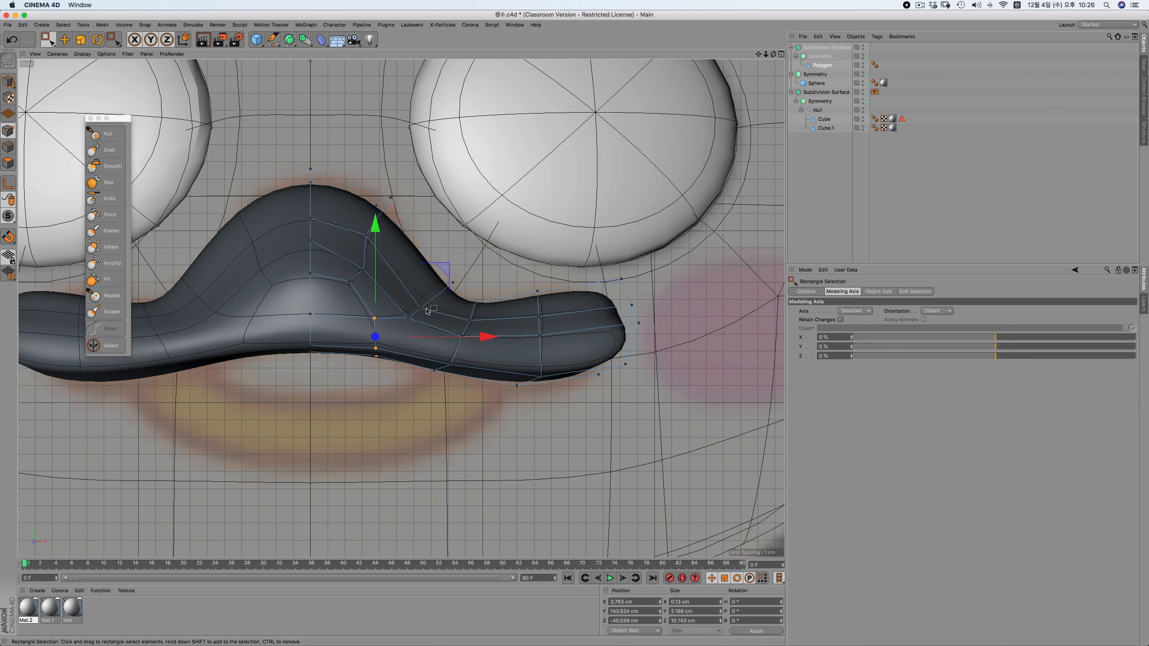
drag(397, 304, 434, 328)
drag(484, 257, 478, 255)
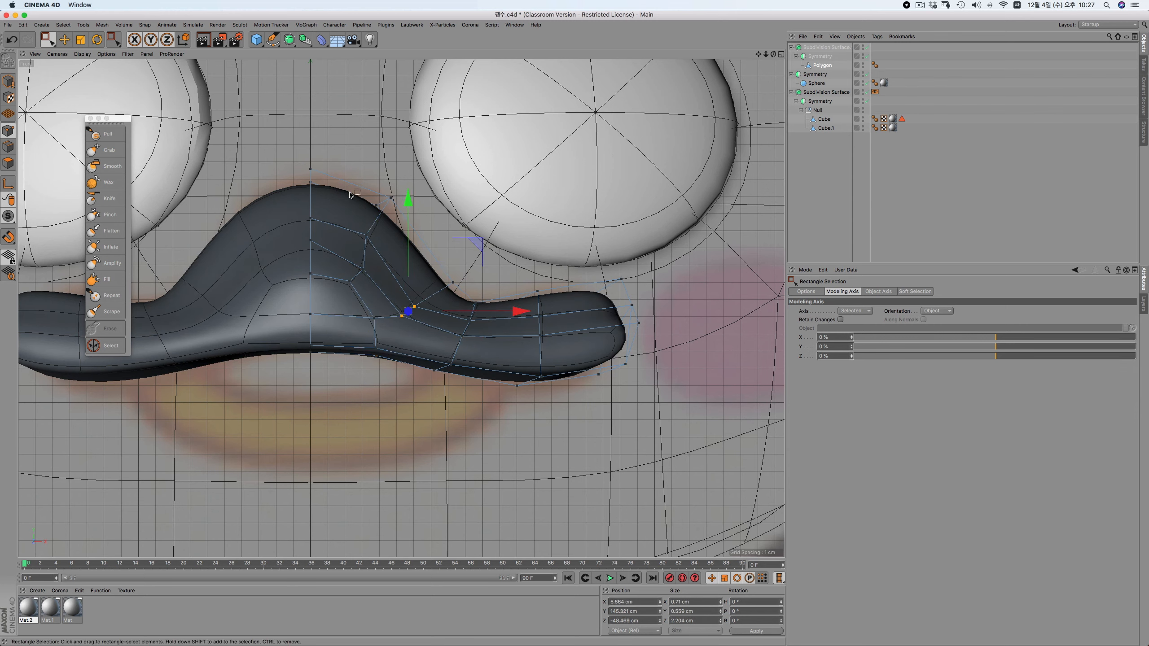
Raise the beak's top centre point slightly and shift the neighbouring slope points outward to follow the drawing
drag(383, 204, 384, 205)
mouse_move(443, 136)
mouse_down()
mouse_move(455, 130)
mouse_move(448, 138)
mouse_up()
drag(297, 191, 320, 176)
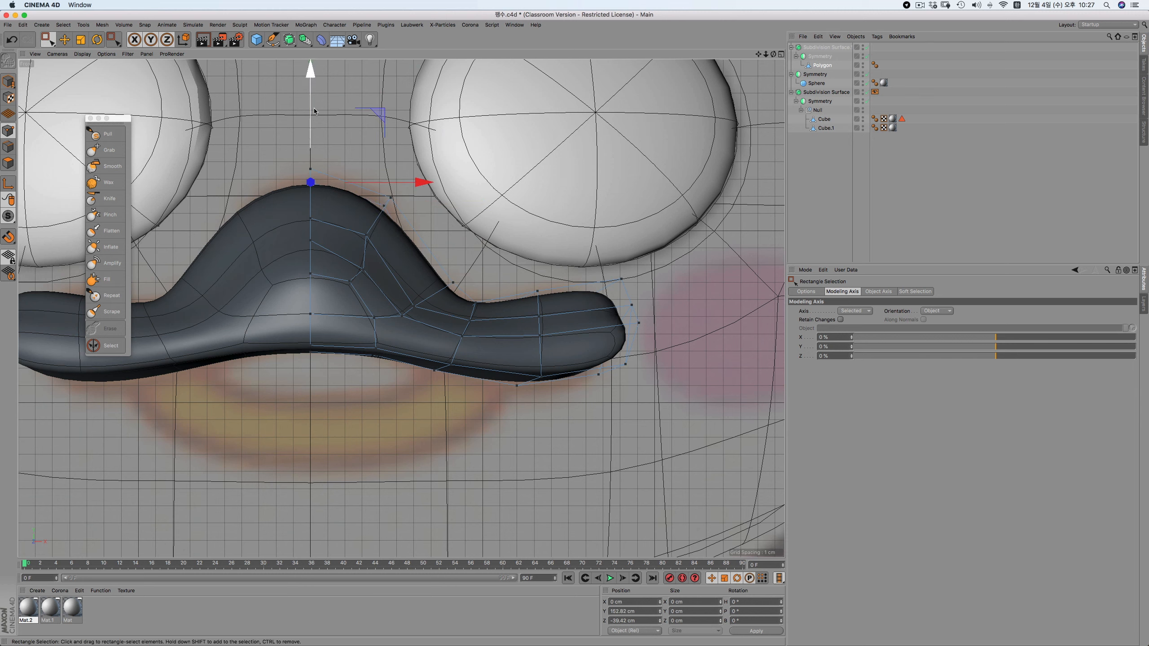
drag(314, 103, 314, 93)
drag(451, 160, 381, 233)
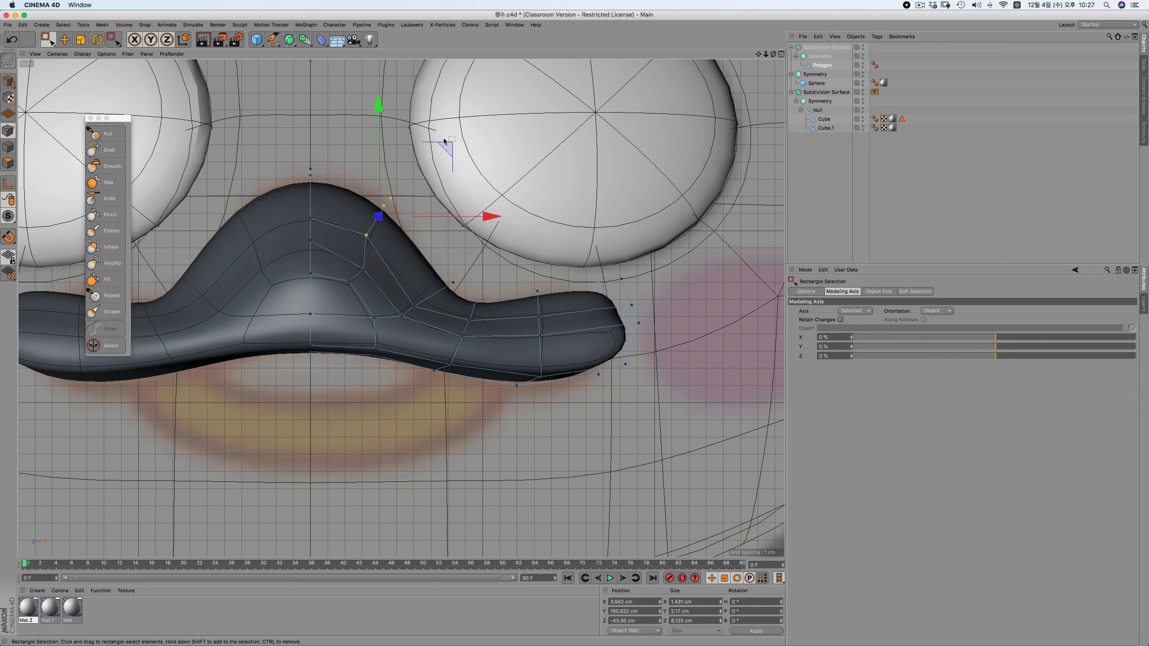
drag(444, 139, 452, 144)
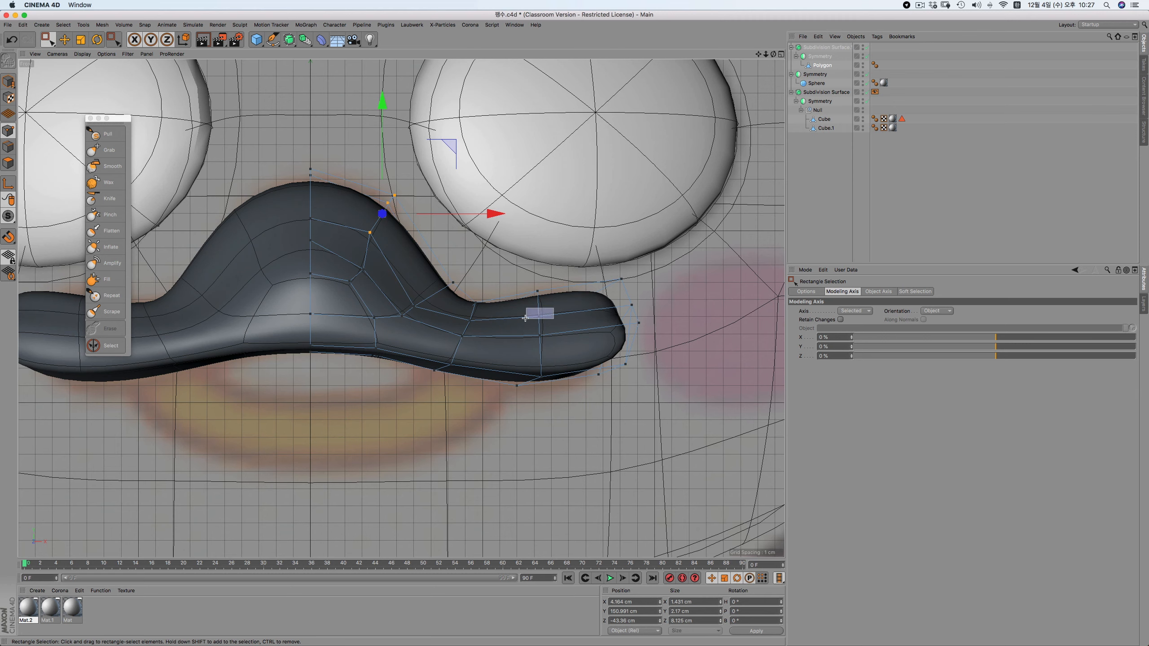
Adjust the beak's side end in the front view and move its front points back toward the face in the top view
drag(650, 267, 596, 295)
drag(698, 213, 668, 215)
drag(679, 256, 596, 397)
key(F2)
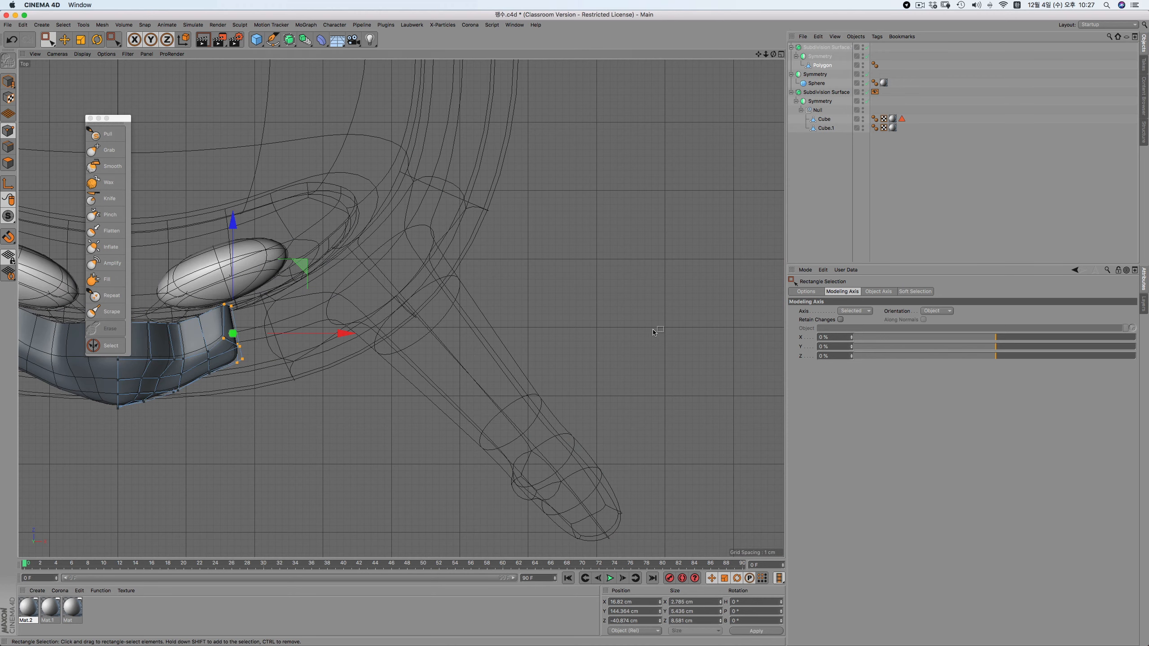
scroll(254, 325, up, 3)
drag(254, 304, 184, 405)
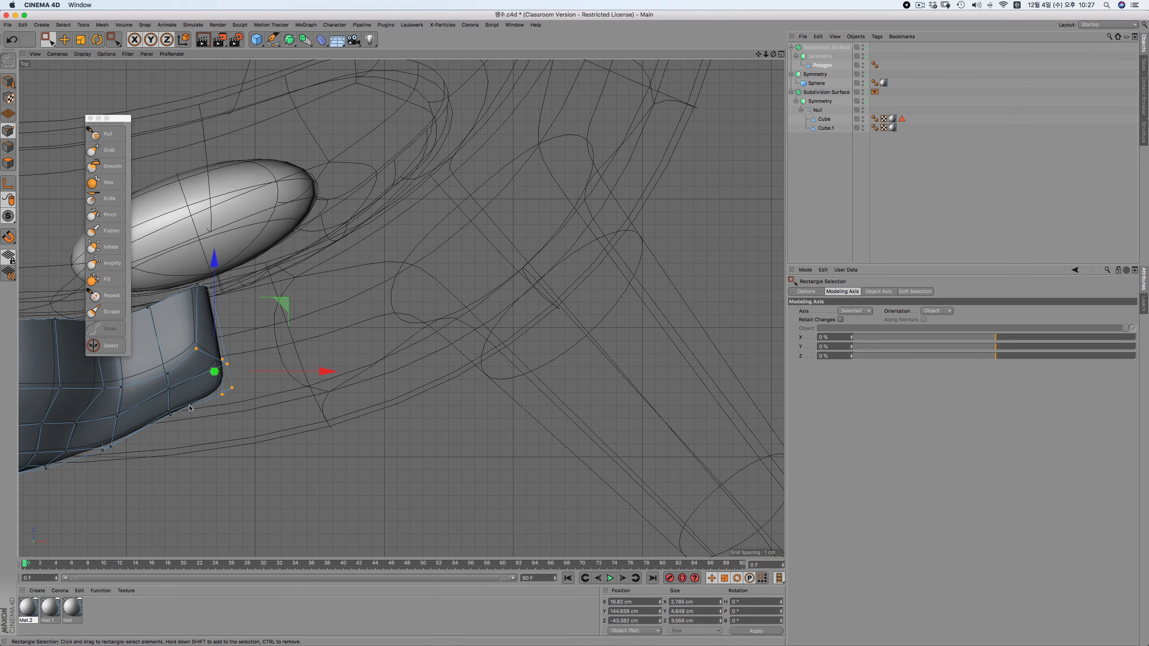
drag(293, 306, 291, 270)
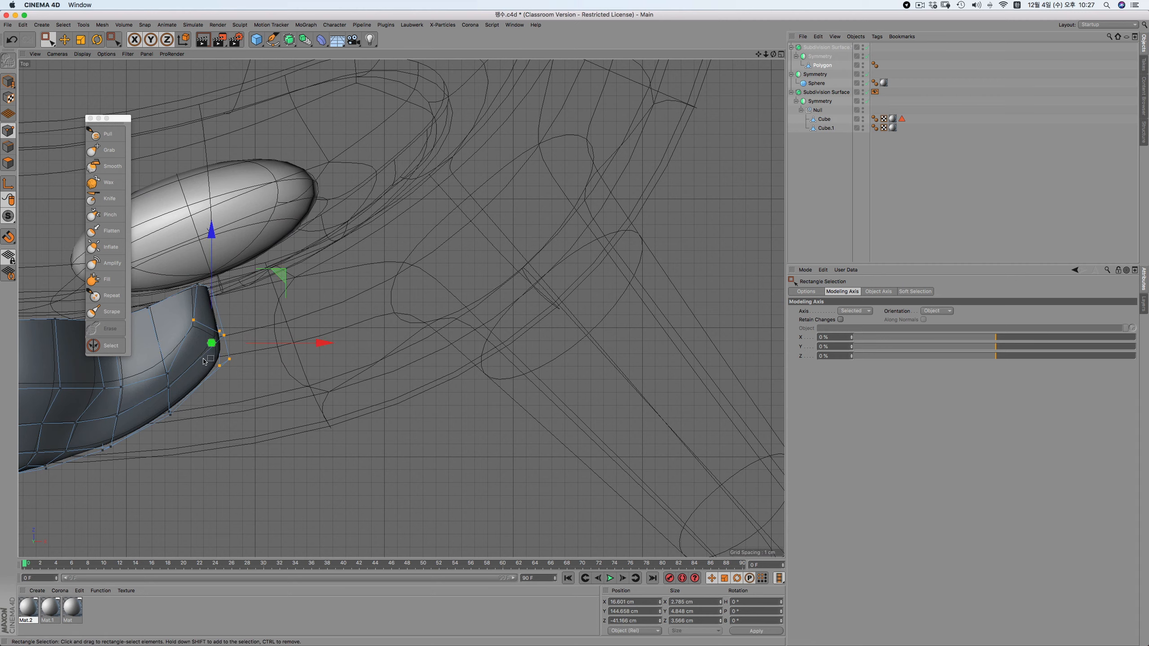
Move the point columns between the beak's side end and hump backward to round the front outline in the top view
click(150, 364)
drag(150, 365, 187, 425)
drag(233, 326, 227, 306)
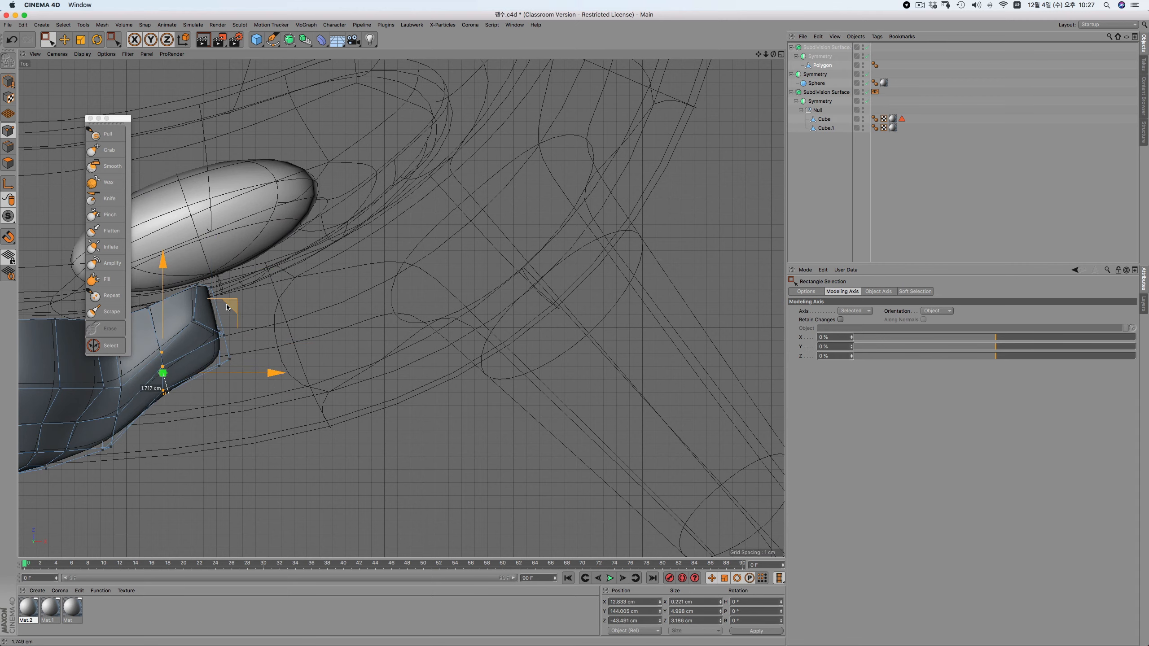
alt+middle_drag(287, 323, 531, 292)
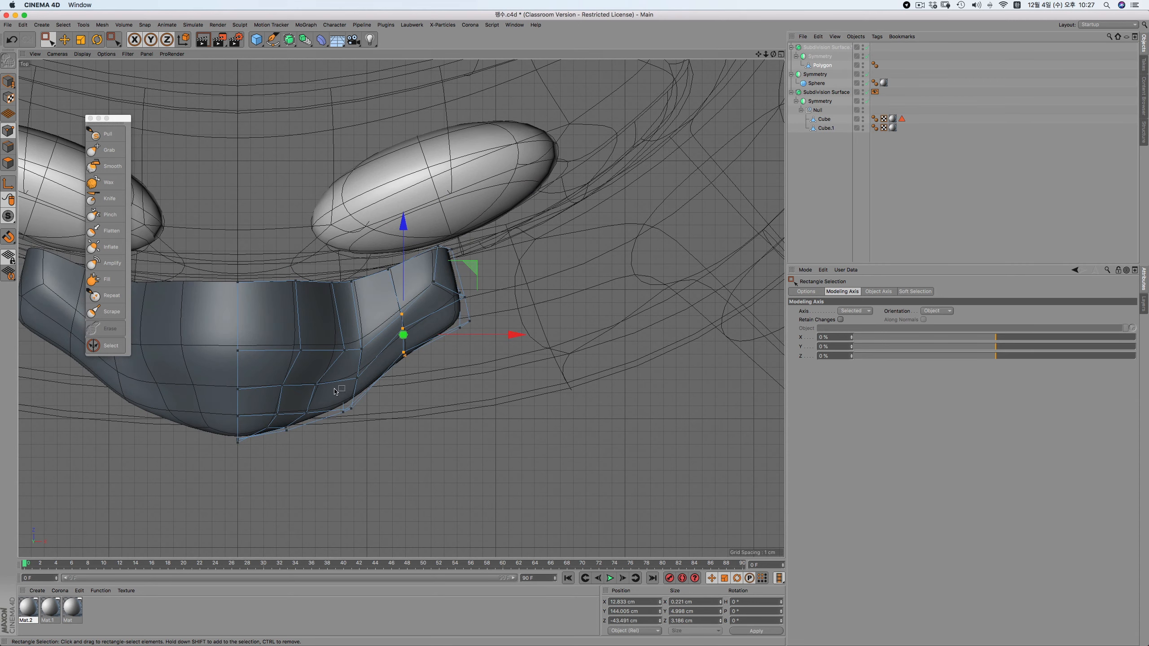
drag(363, 419, 332, 390)
drag(342, 341, 370, 360)
drag(419, 283, 450, 252)
Reposition the individual inner points across the beak's upper surface to even out the rows in the top view
click(402, 313)
click(297, 344)
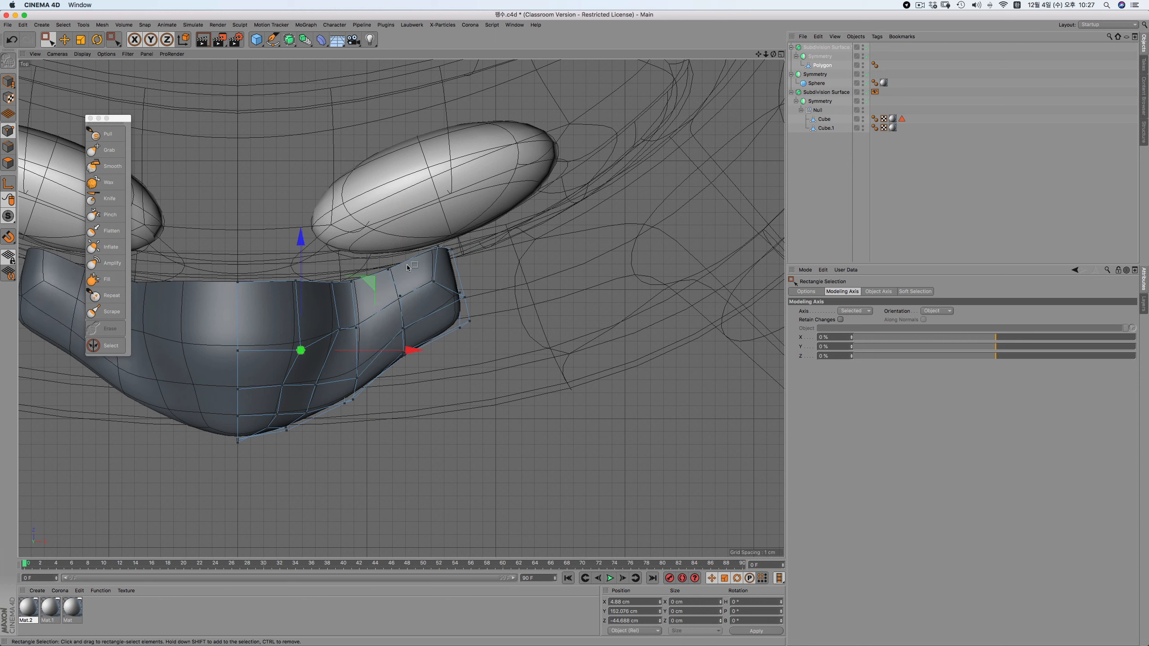
click(339, 329)
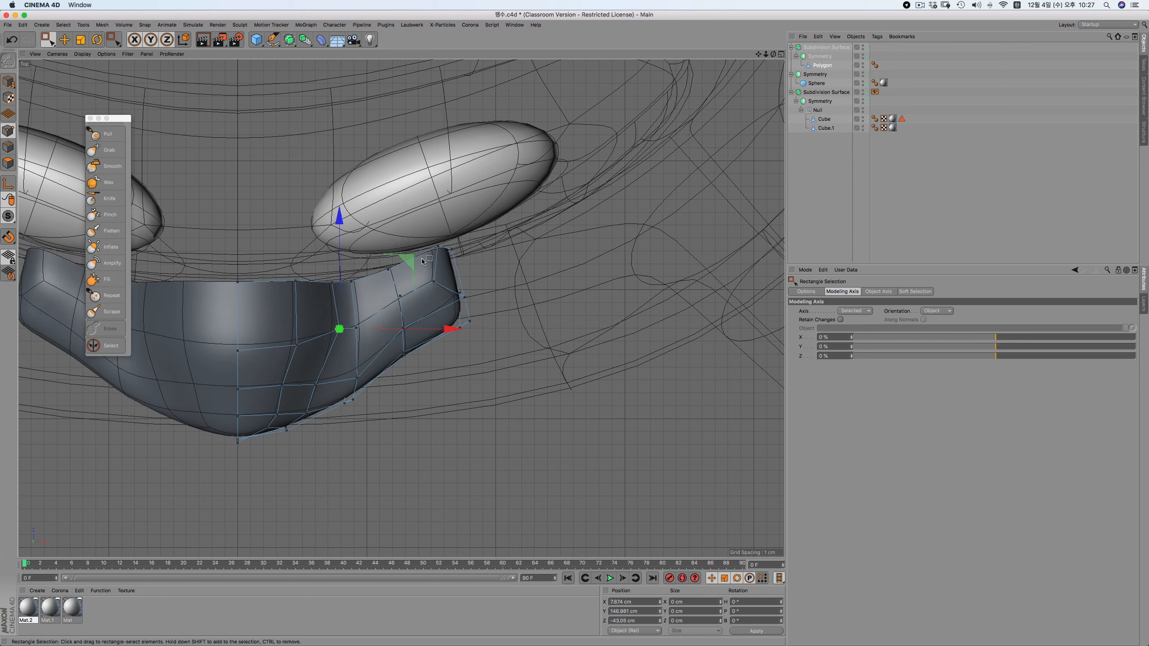
drag(404, 263, 399, 268)
click(356, 306)
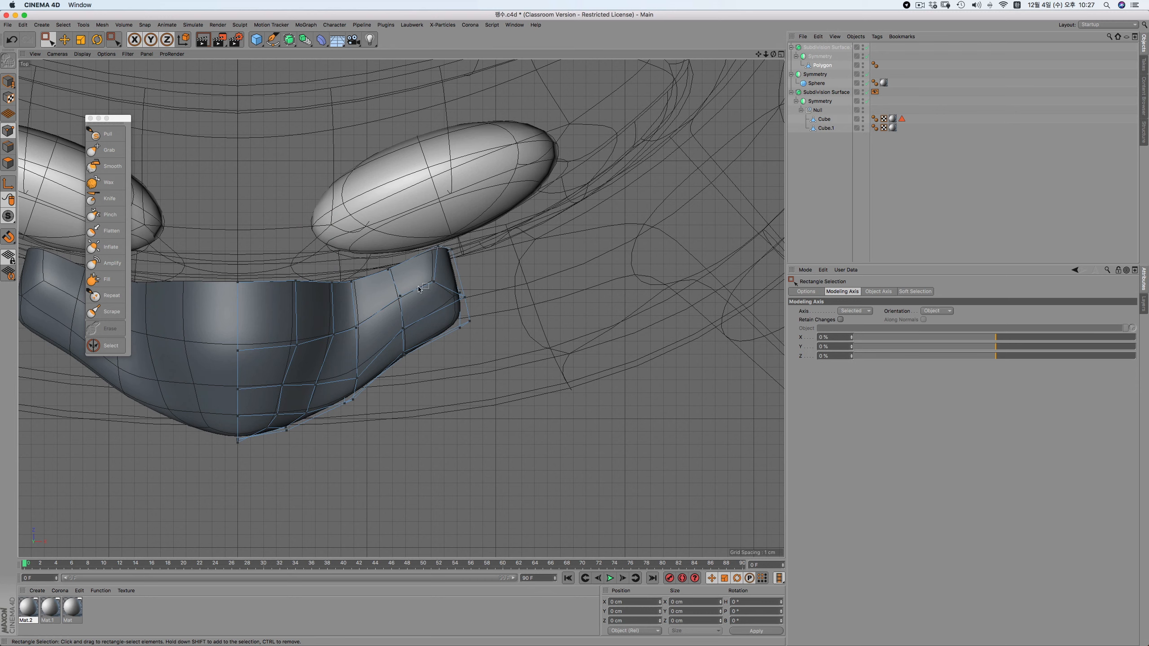
Shift the rear corner point of the beak's side end slightly inward and select the points at its tip
click(432, 250)
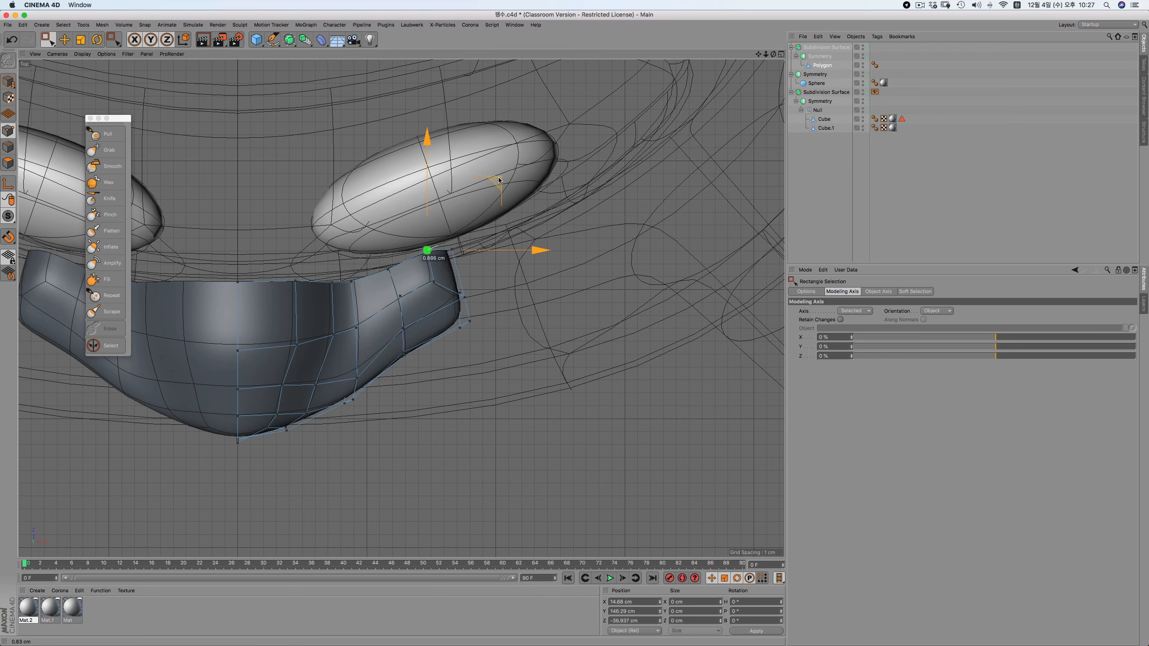
click(483, 298)
drag(436, 370, 489, 271)
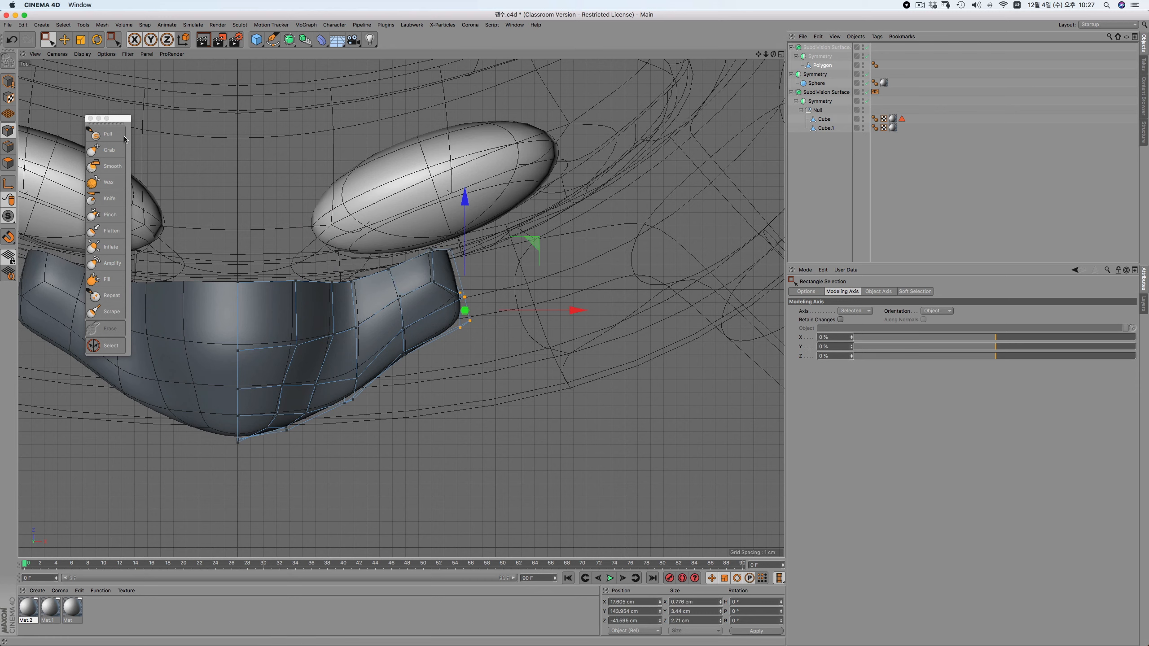
Soften the beak's side tip with the Smooth brush and check the shape in the perspective view
click(72, 134)
click(108, 150)
click(112, 166)
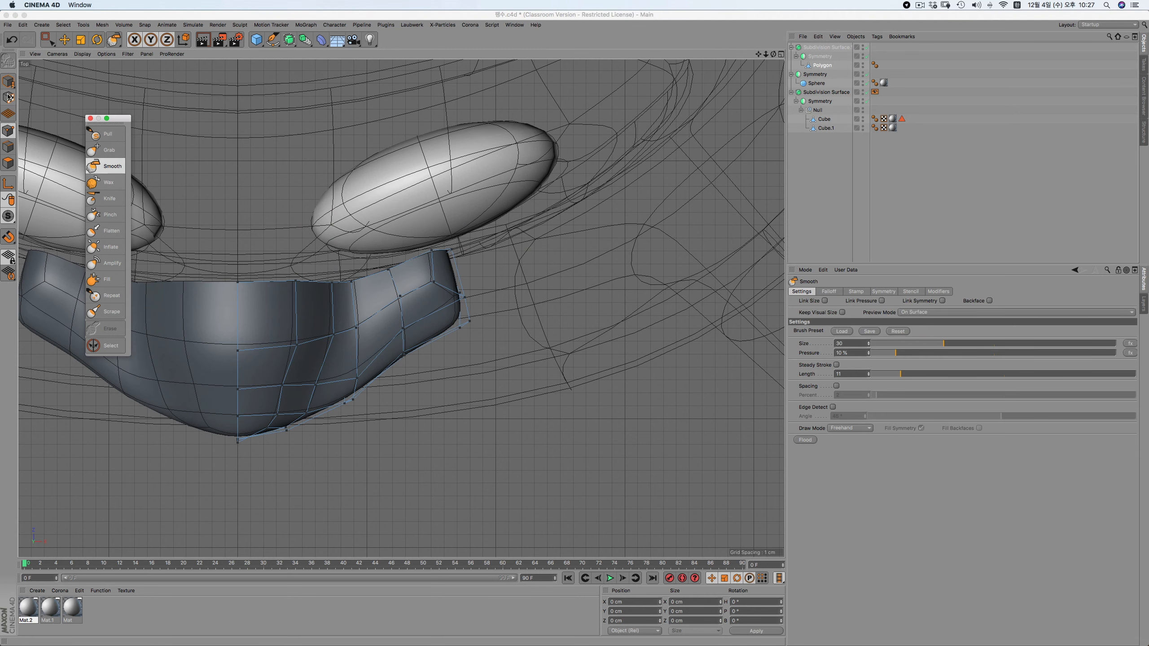
drag(448, 330, 451, 315)
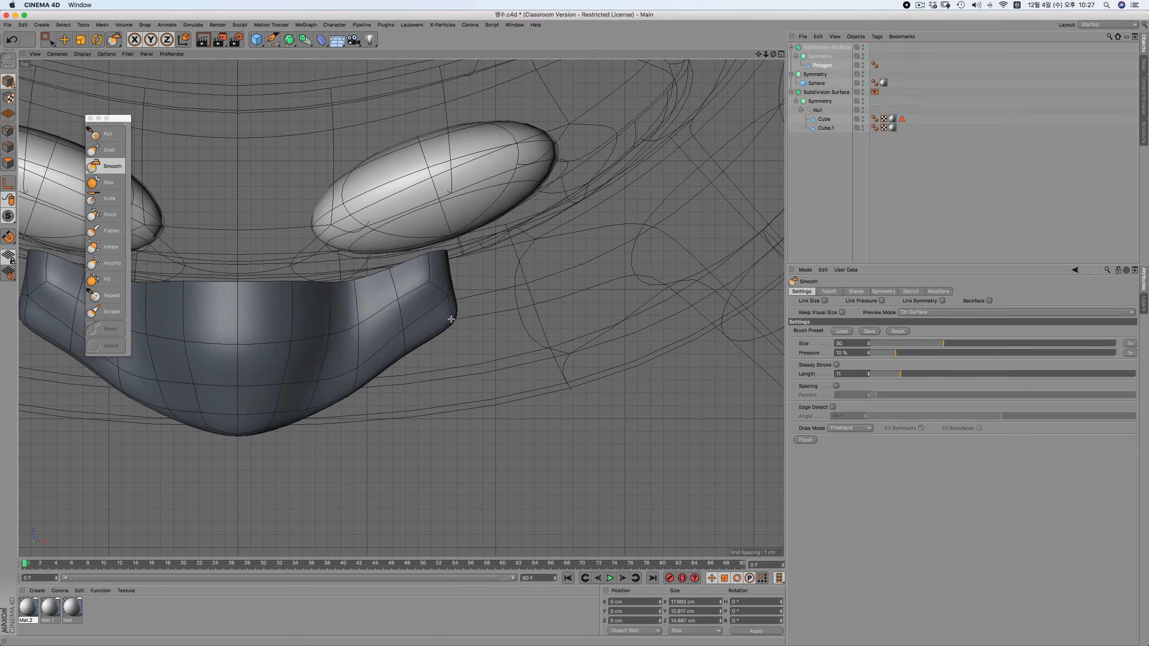
key(F1)
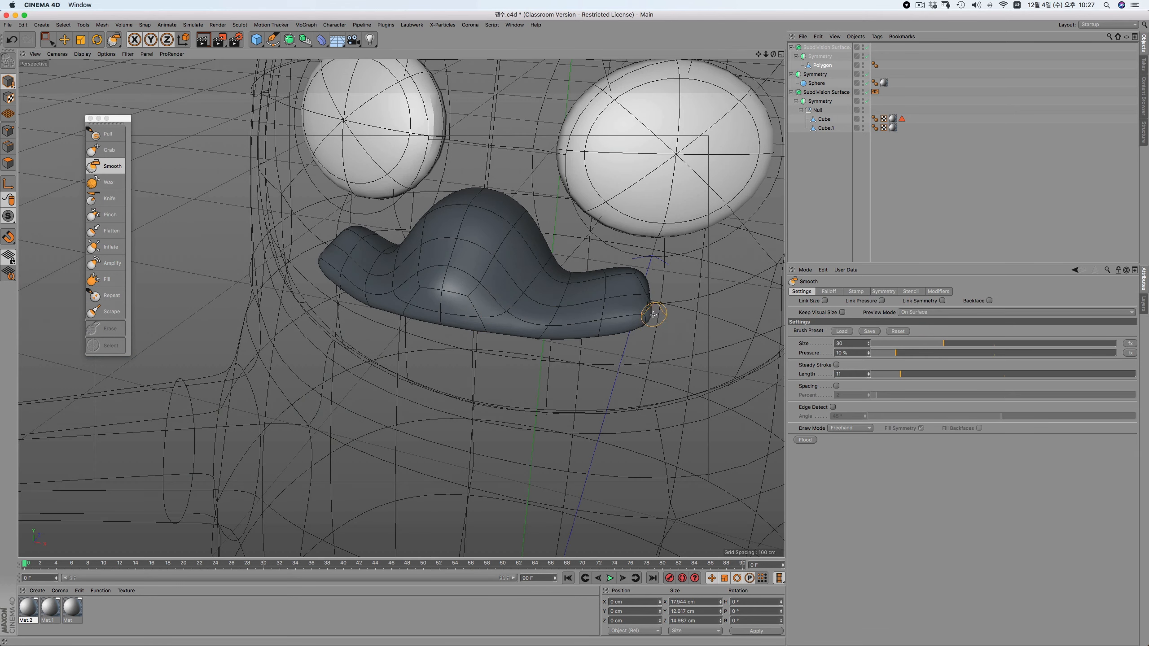
alt+drag(662, 336, 581, 254)
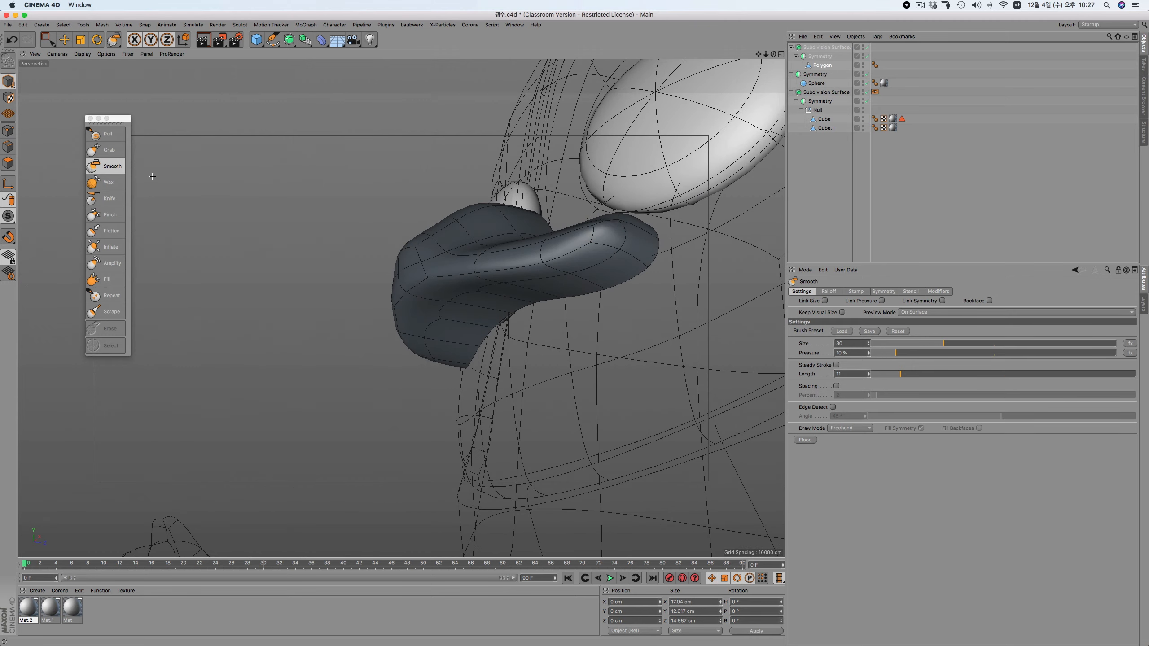
Enlarge the Grab brush to about 67.7 and reshape the underside near the beak's side end
click(105, 150)
alt+drag(497, 317, 542, 345)
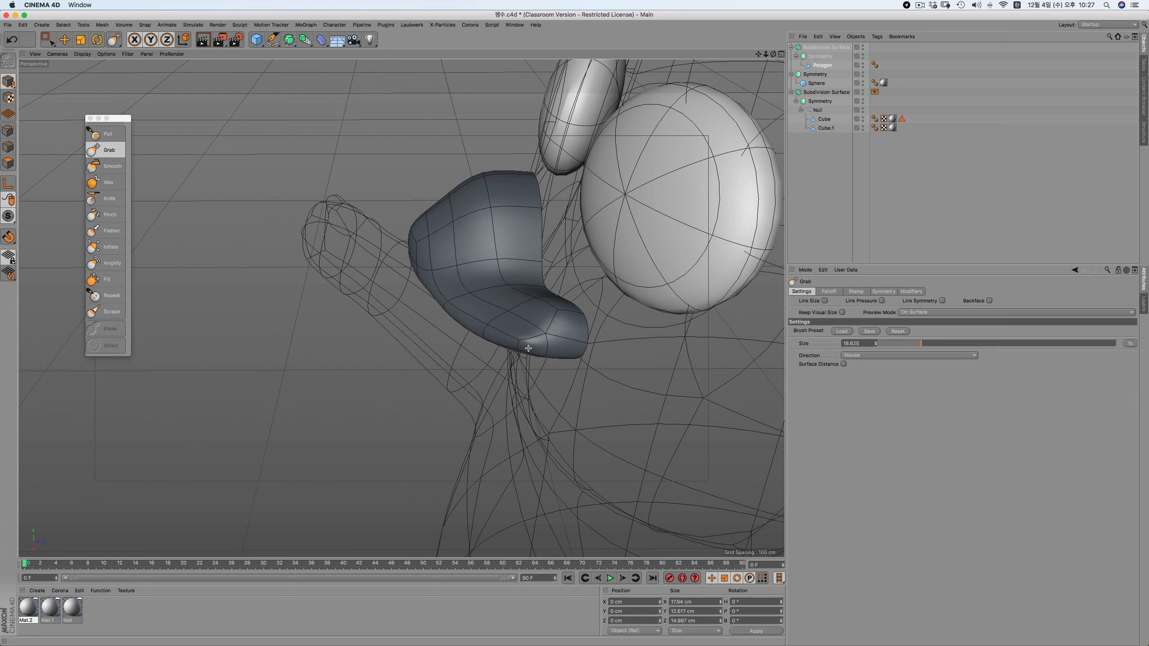
mouse_move(516, 344)
middle_down()
mouse_move(561, 344)
mouse_move(538, 346)
middle_up()
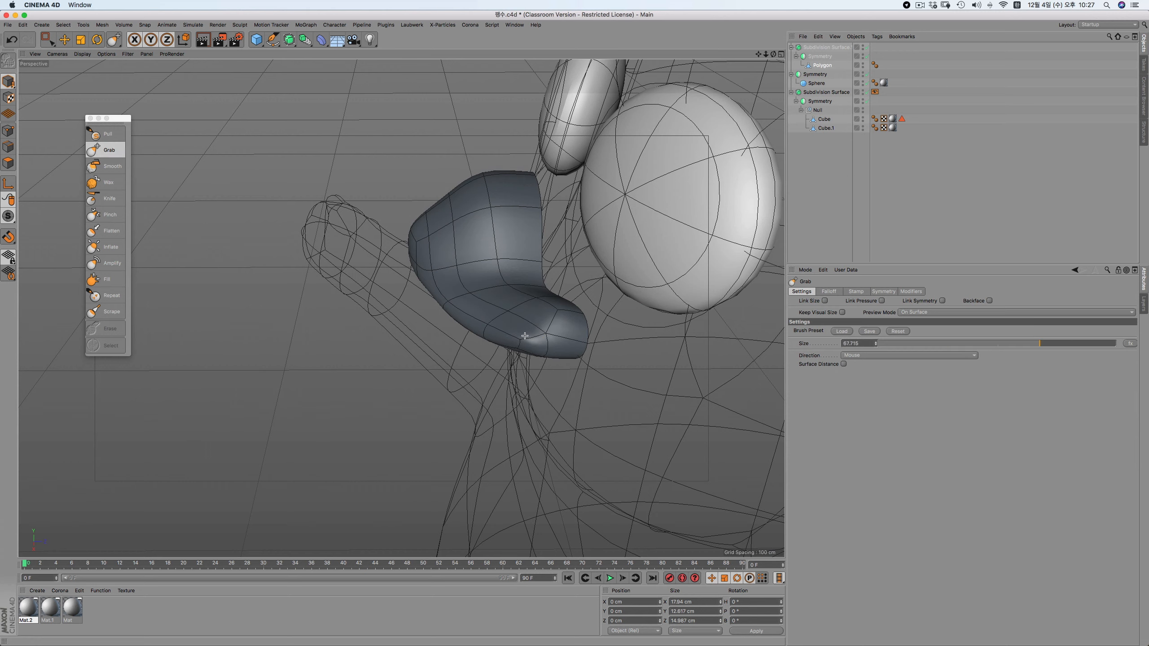
drag(538, 346, 540, 332)
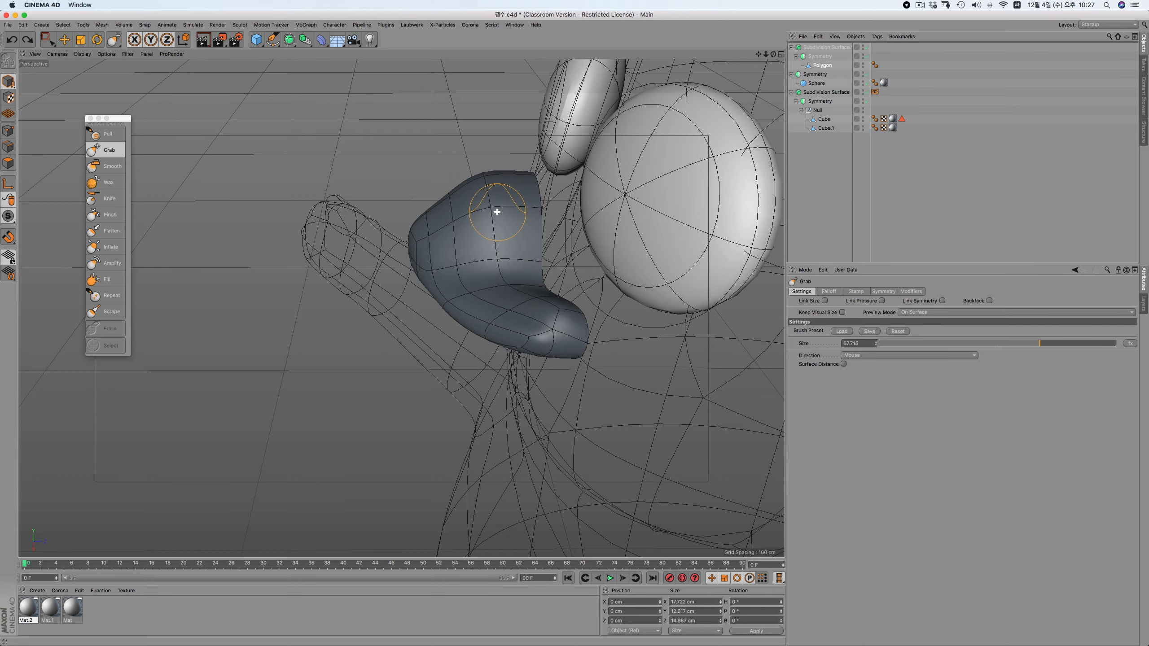
mouse_move(490, 228)
alt+mouse_down()
mouse_move(576, 239)
mouse_move(556, 238)
alt+mouse_up()
Return to point editing and move the beak's upper slope points backward in the right view
click(8, 131)
key(F3)
scroll(615, 370, up, 6)
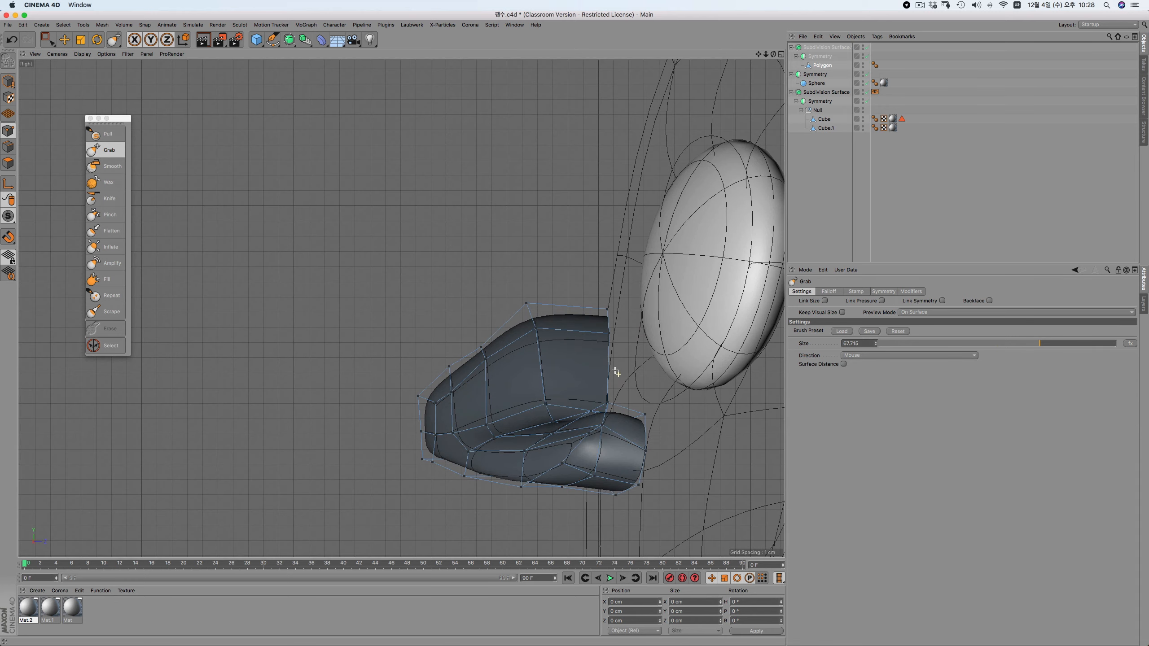
key(0)
drag(477, 259, 525, 355)
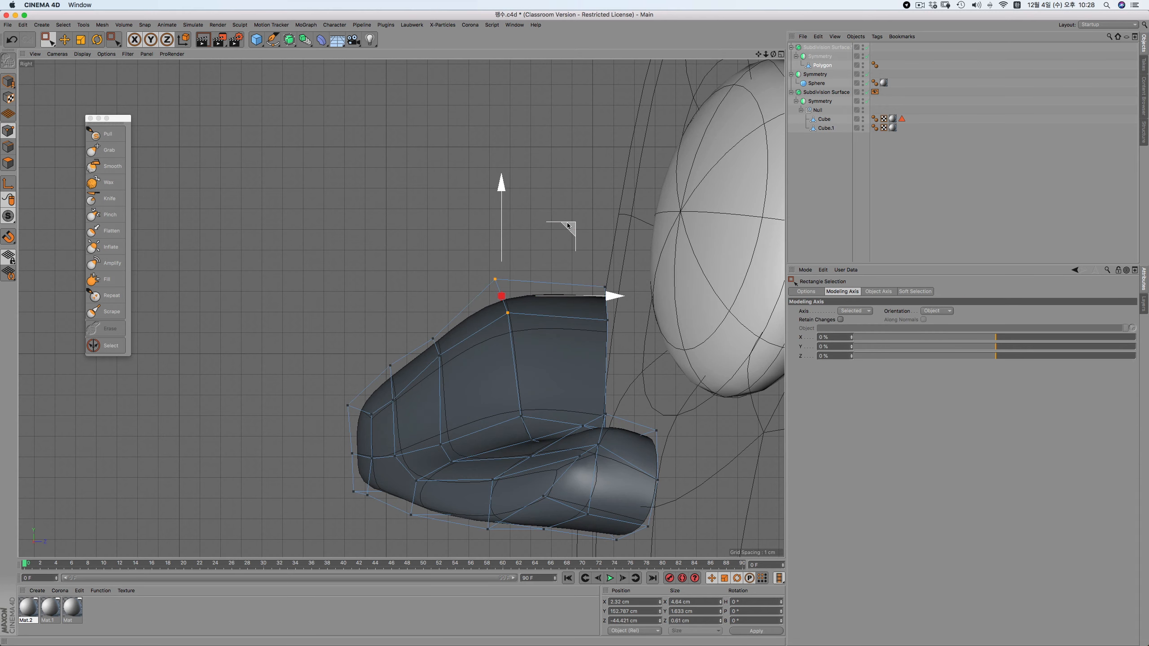
drag(567, 229, 611, 235)
Move the points midway down the beak's front slope back and down, and adjust the centre point ahead of them
drag(414, 322, 459, 374)
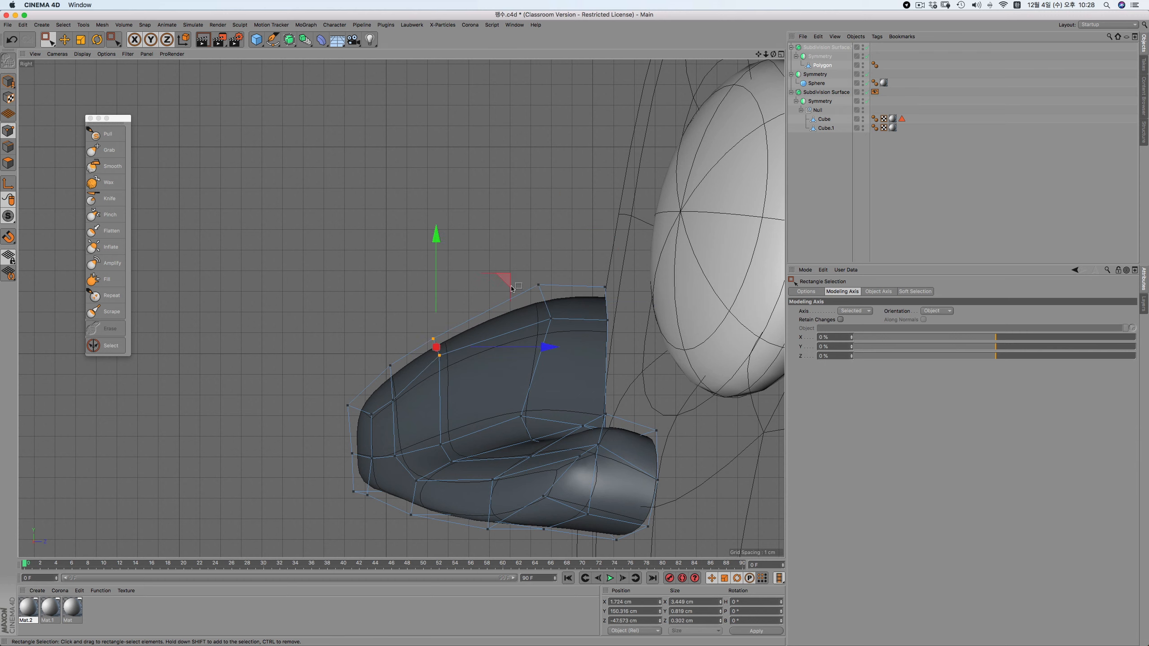
drag(505, 276, 537, 304)
drag(382, 352, 410, 388)
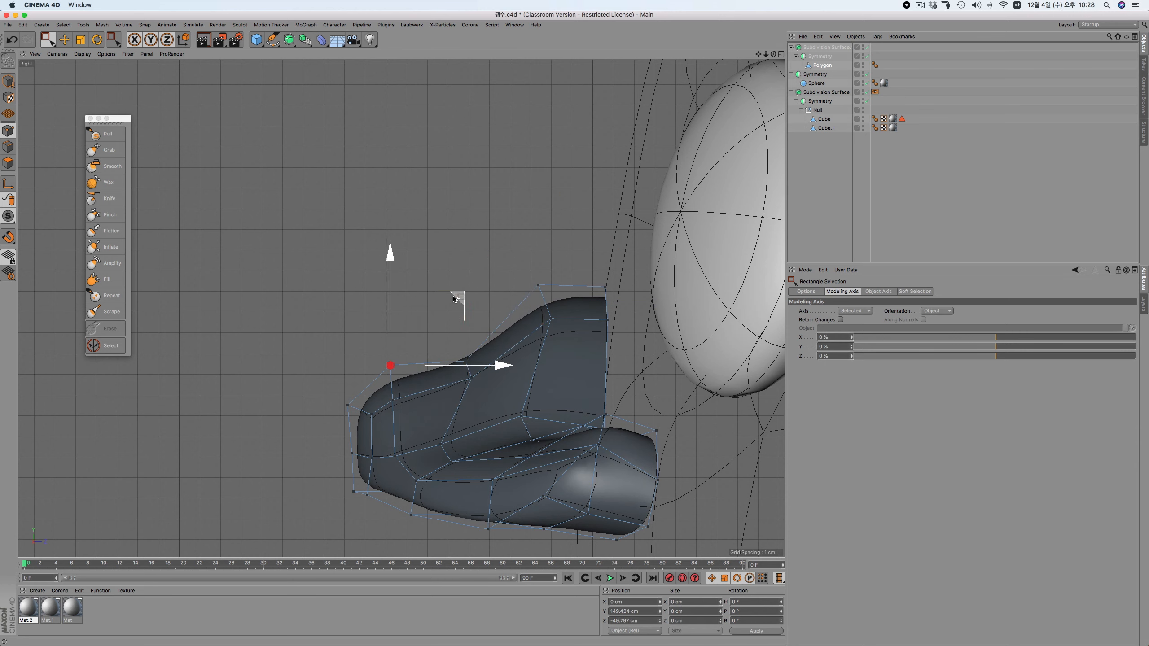
Shift the crease points below the slope backward and fine-tune the upper slope points in the side profile
drag(452, 460, 462, 470)
drag(508, 393, 537, 387)
drag(521, 269, 595, 302)
drag(516, 408, 542, 446)
click(584, 378)
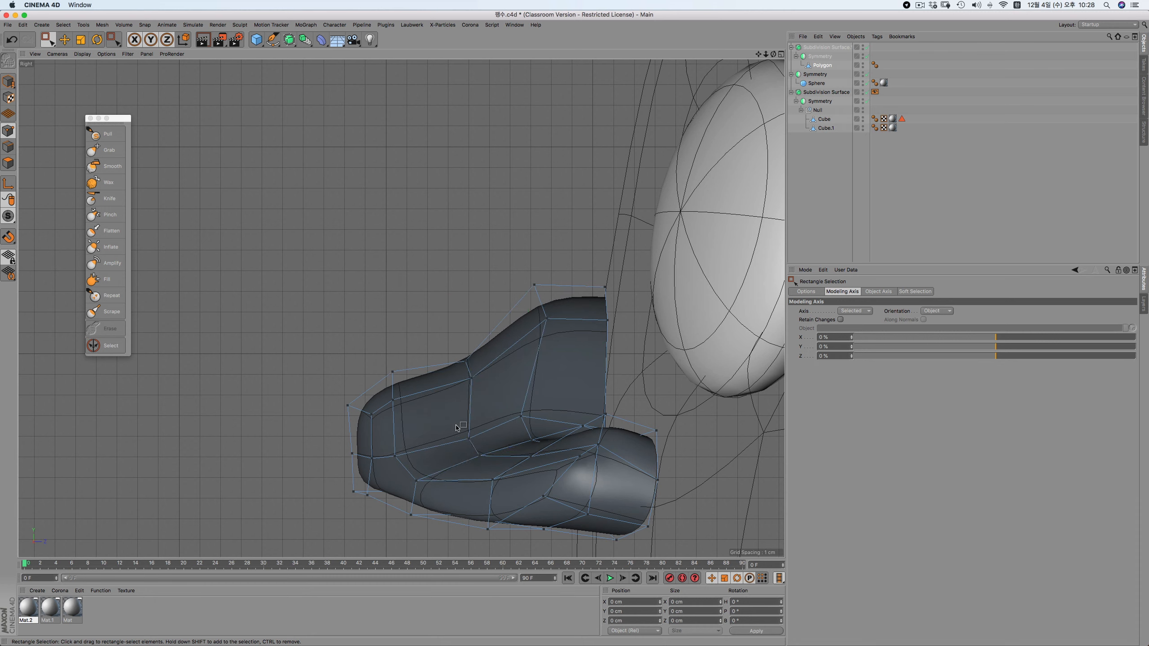
Adjust the upper and lower points at the beak's front tip to round its side profile
alt+middle_drag(433, 436, 357, 357)
drag(276, 405, 377, 416)
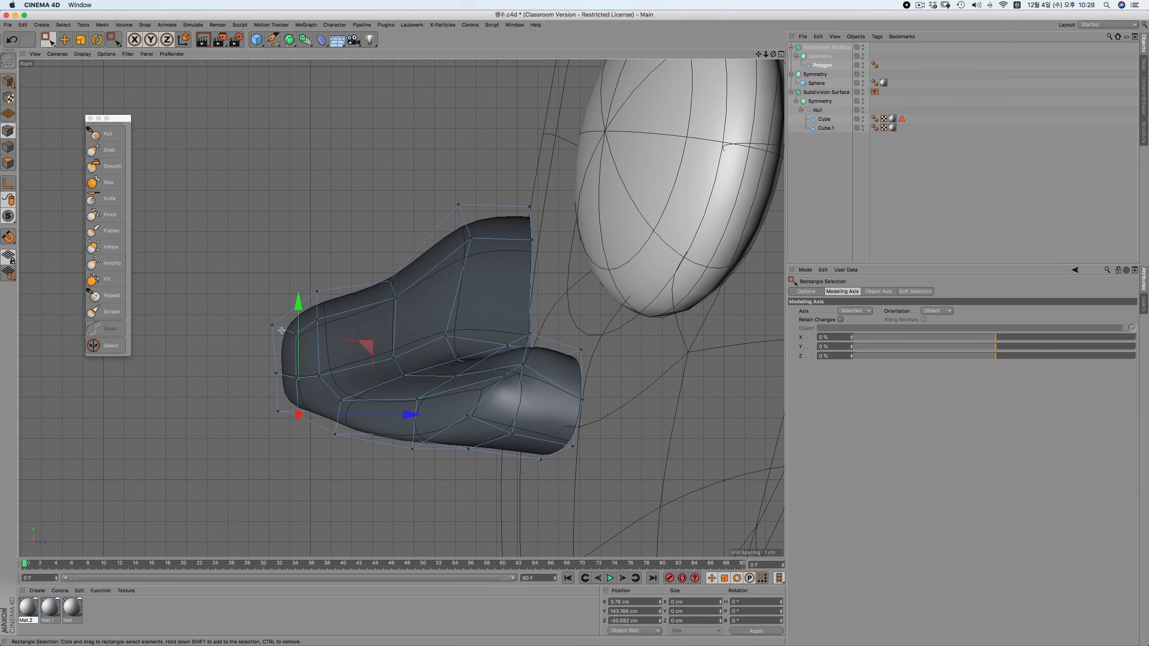
drag(255, 320, 357, 326)
Move the points along the beak's underside backward and slightly down to smooth its lower edge in the side profile
drag(261, 398, 416, 466)
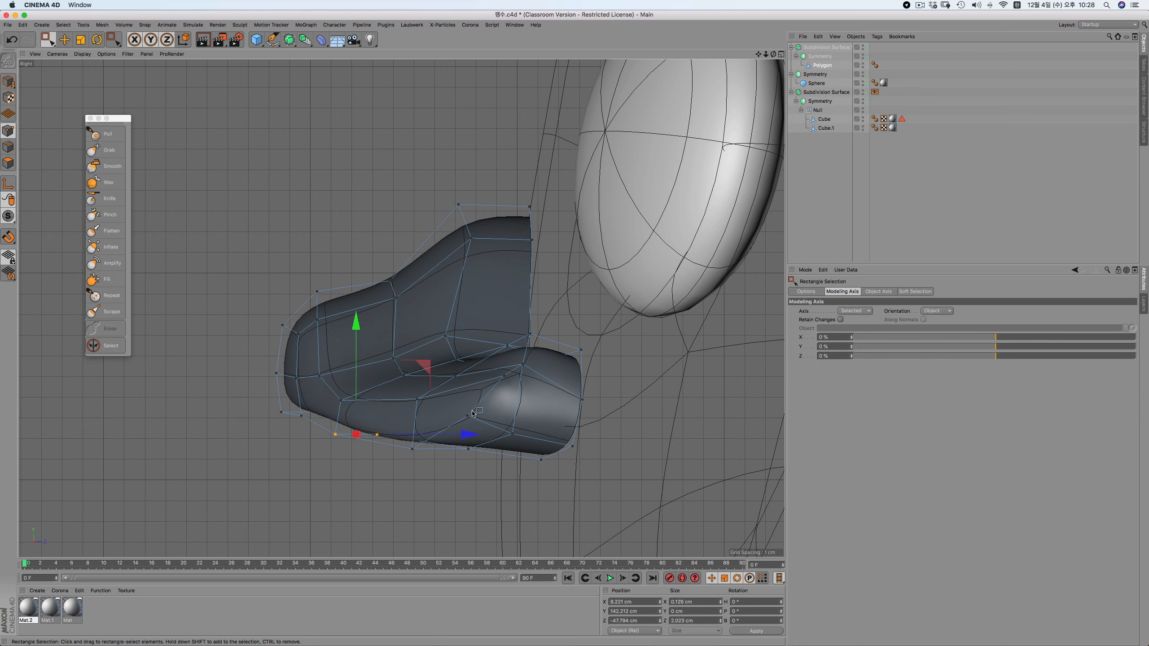
drag(514, 425, 475, 456)
click(412, 449)
shift+drag(386, 424, 403, 444)
drag(533, 441, 556, 442)
drag(546, 372, 546, 380)
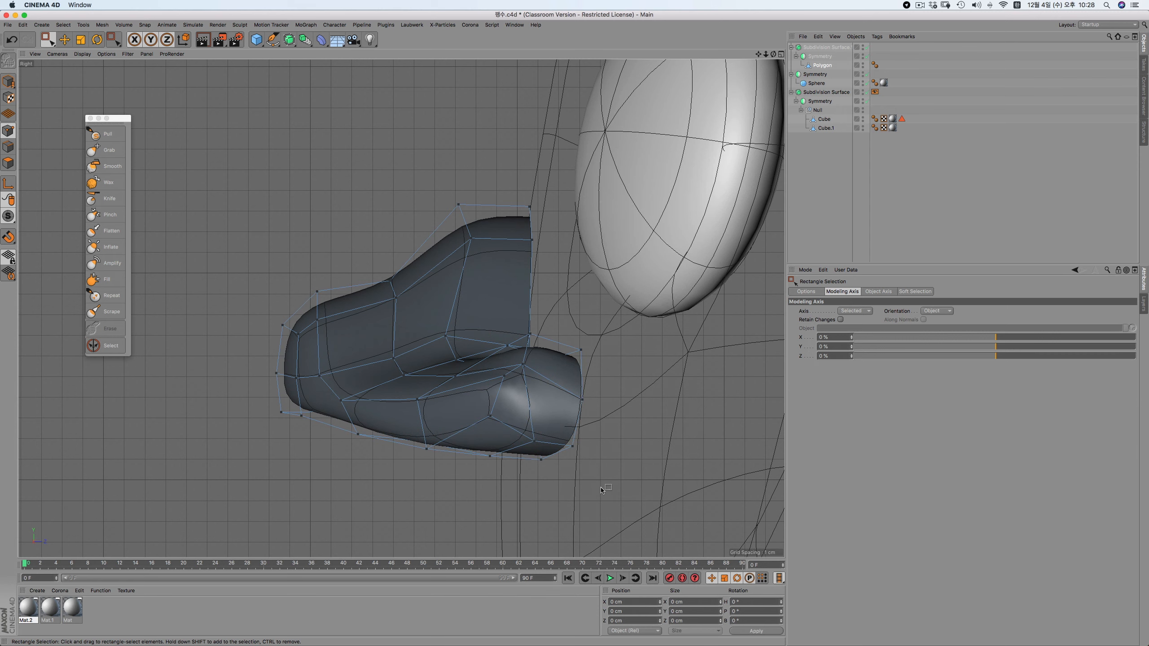
Slide the points along the lower side of the beak to even out its edge flow, and check the shape in perspective
right_click(619, 377)
click(642, 537)
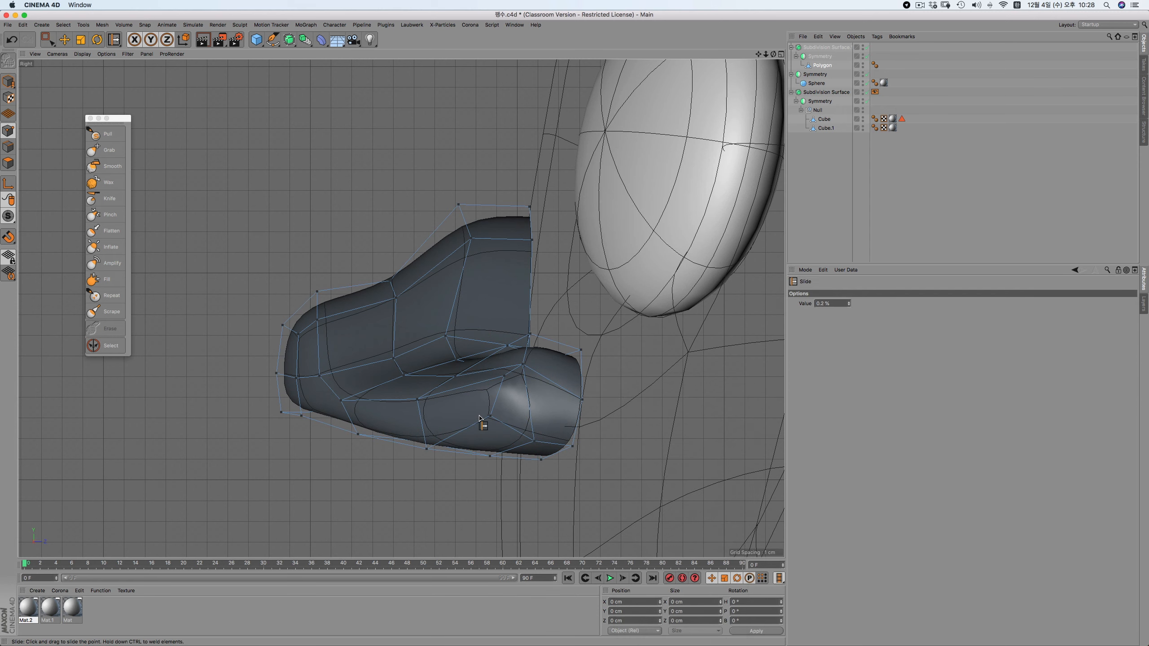
drag(495, 421, 364, 403)
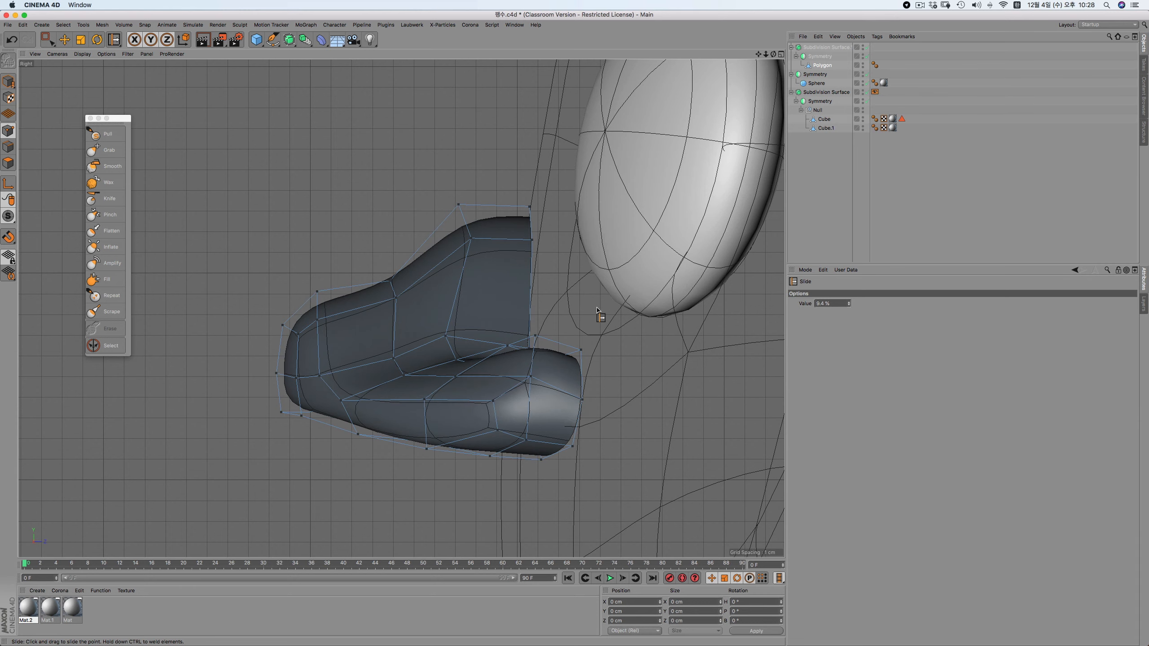
key(F1)
alt+drag(554, 347, 528, 238)
click(835, 153)
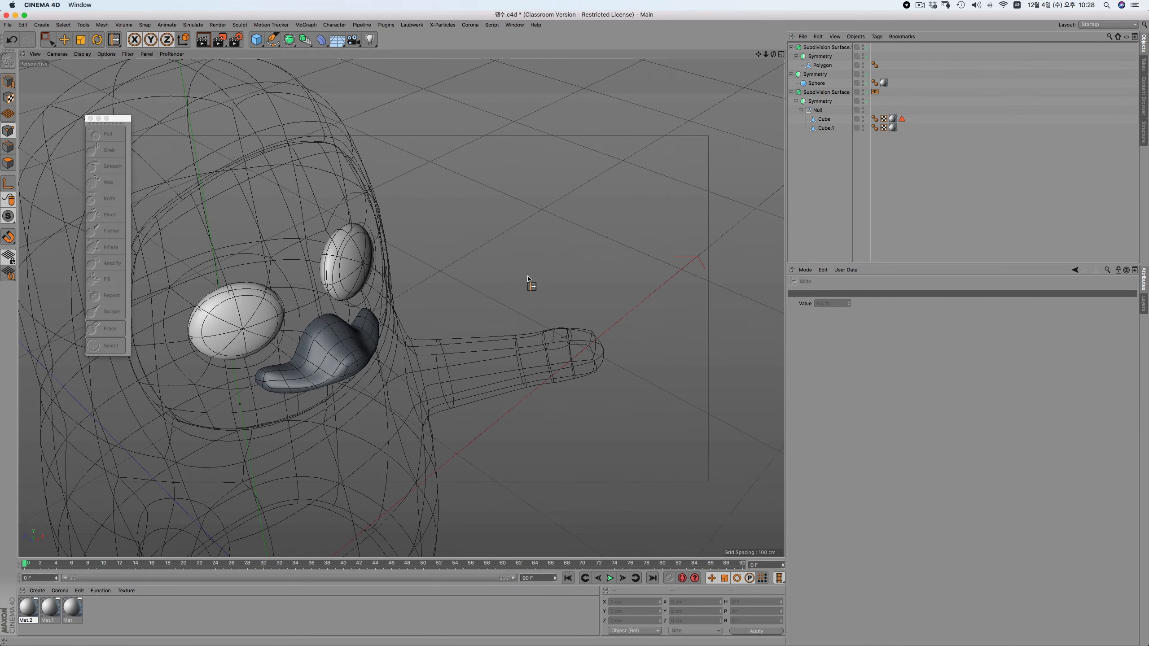
alt+drag(486, 279, 477, 249)
scroll(476, 249, up, 5)
Deselect all objects and start the Polygon Pen in the front view for drawing the lower beak
key(F4)
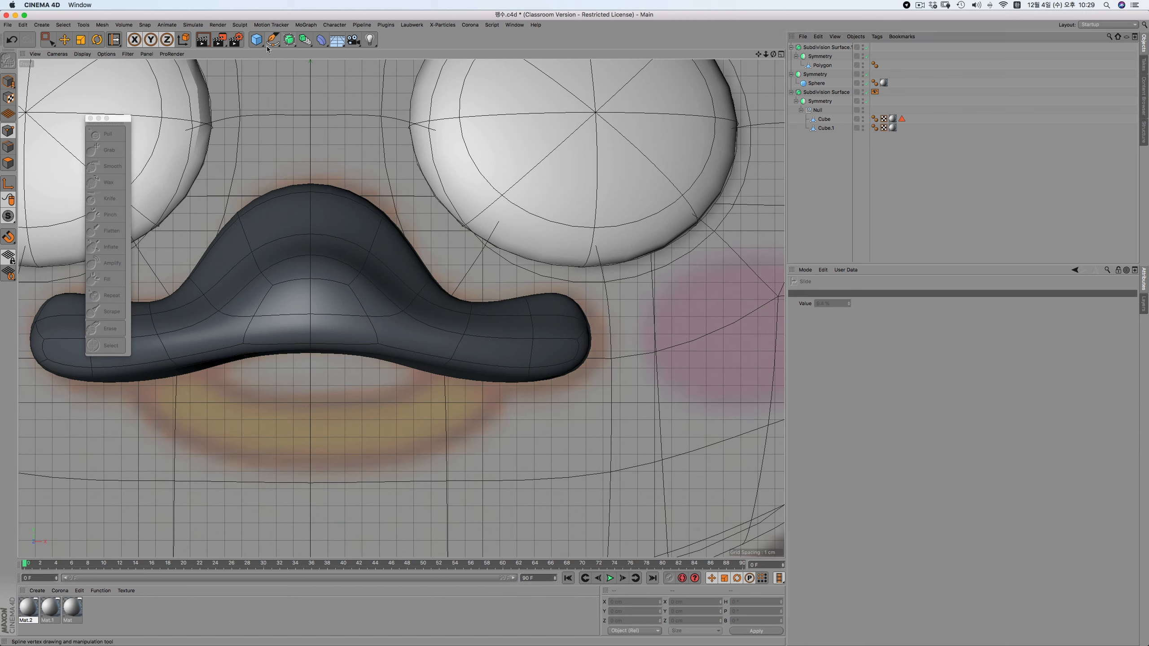
click(822, 65)
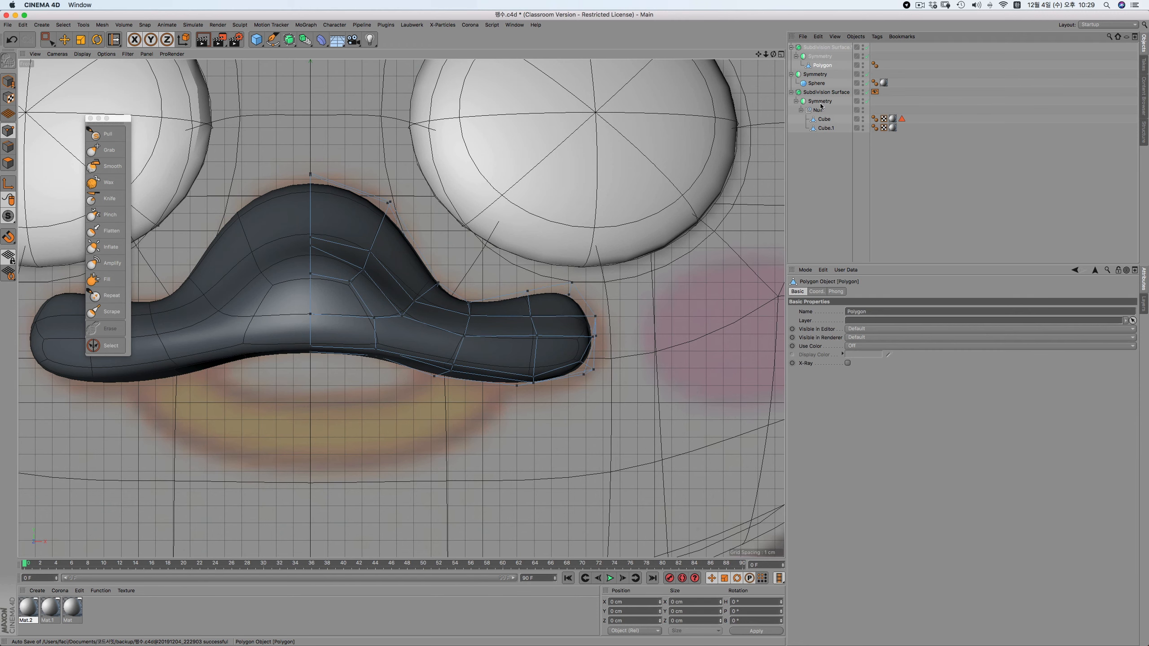
click(828, 173)
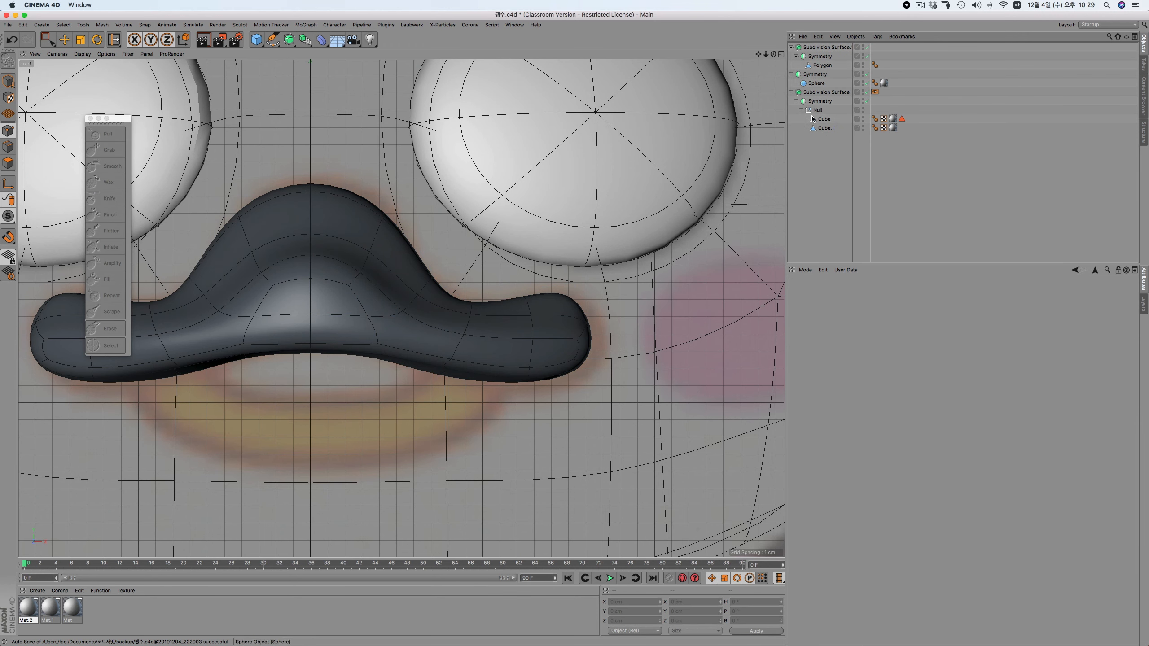
click(84, 24)
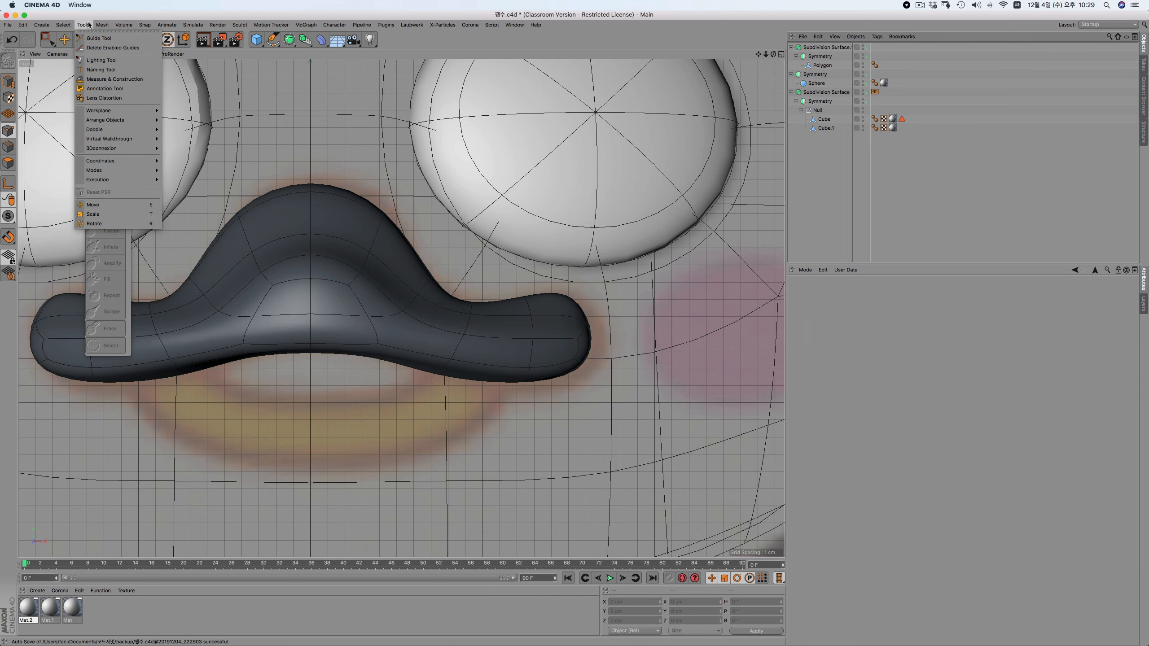
mouse_move(102, 24)
mouse_move(125, 62)
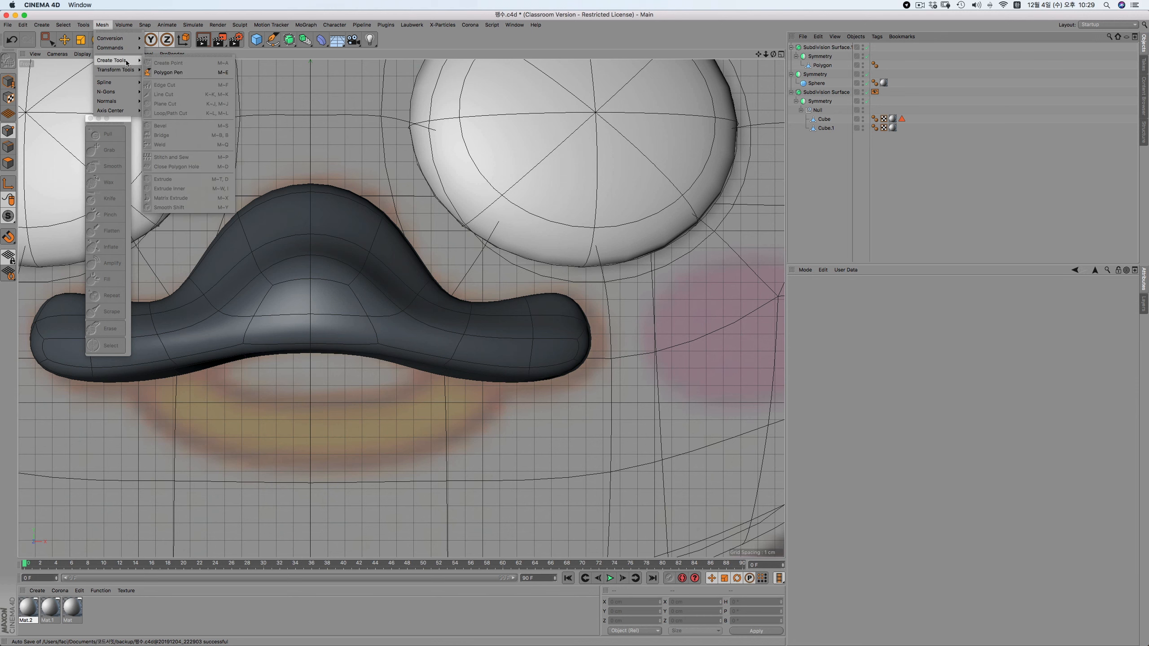
click(169, 72)
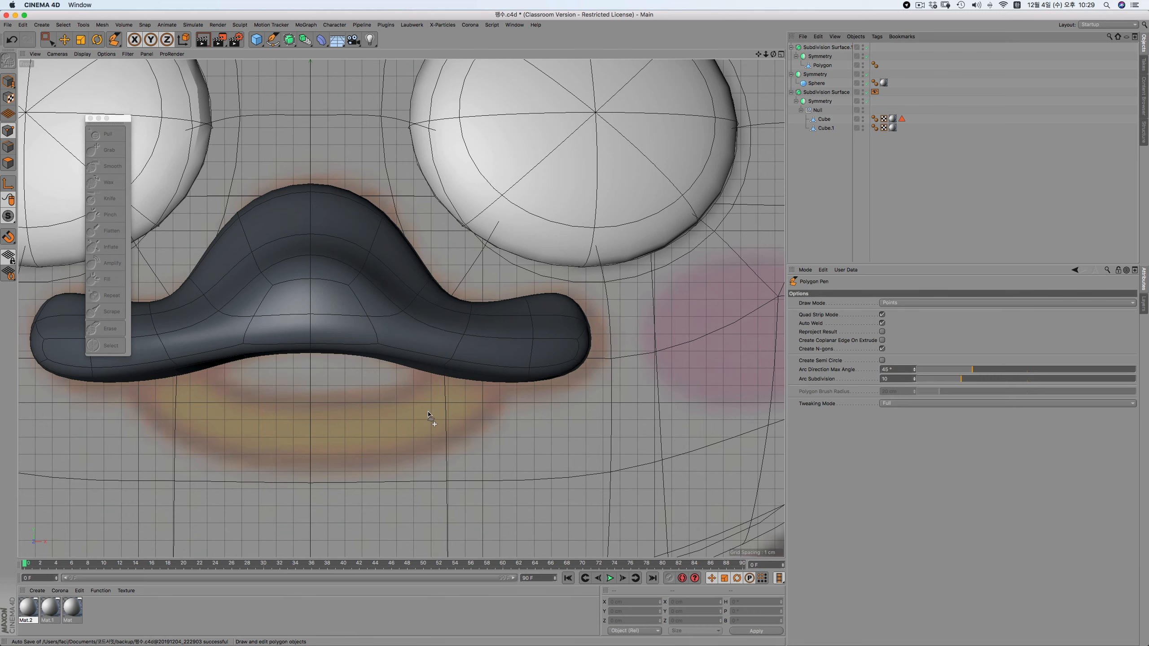
click(310, 464)
click(374, 462)
click(365, 401)
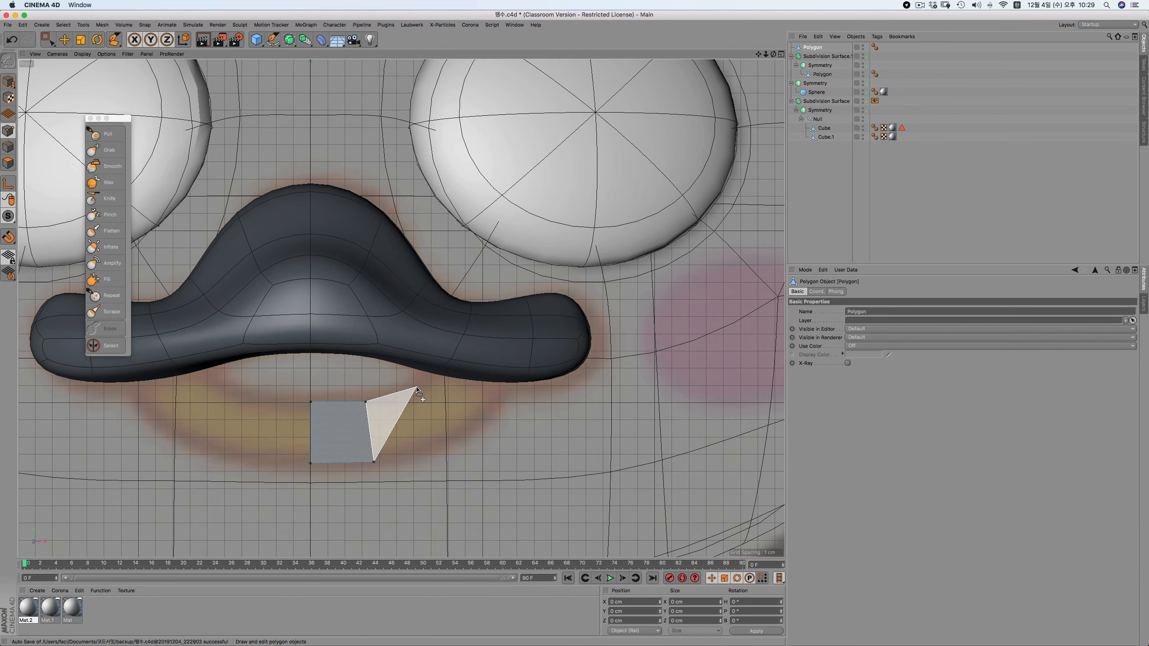
click(415, 388)
click(451, 439)
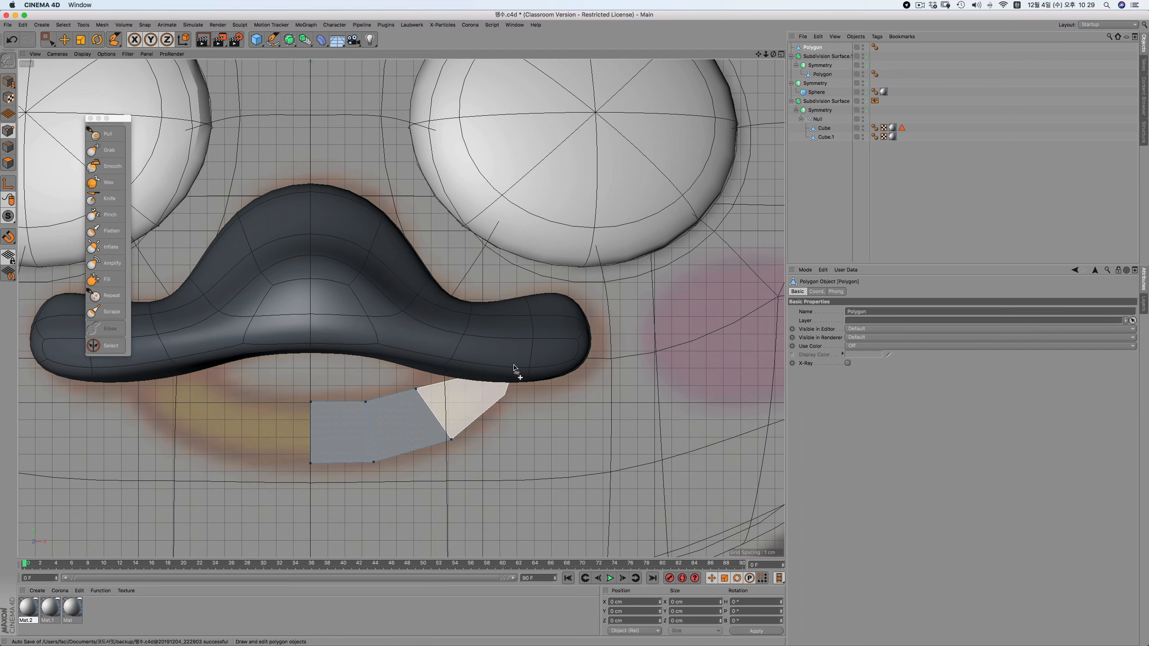
click(455, 358)
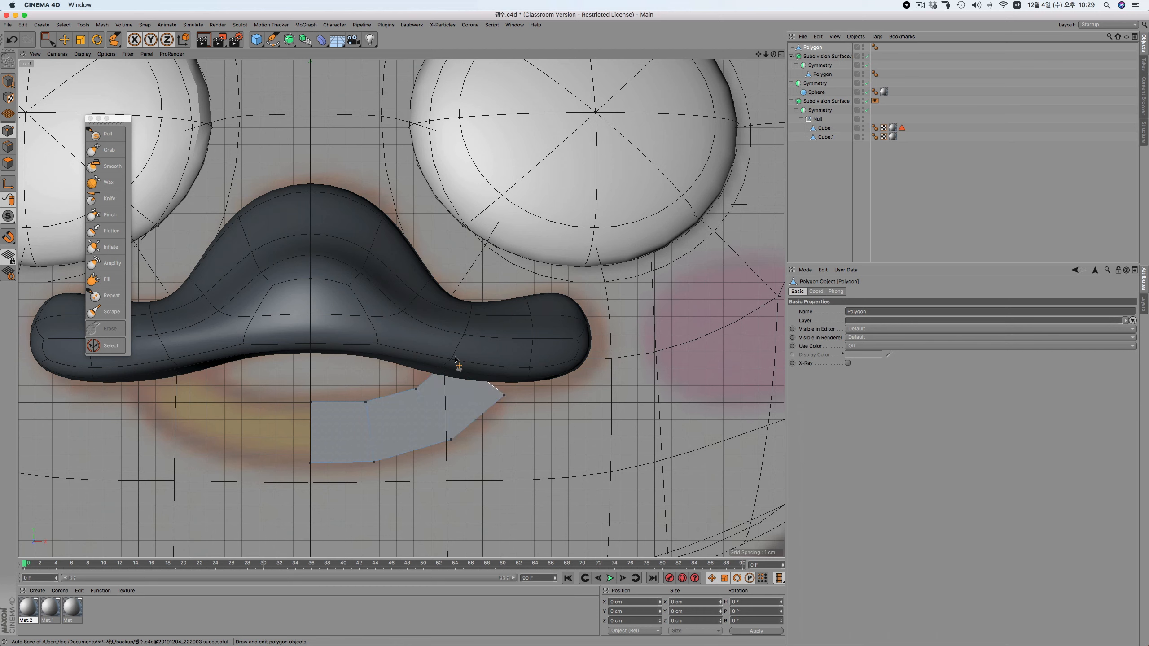
click(807, 55)
click(811, 48)
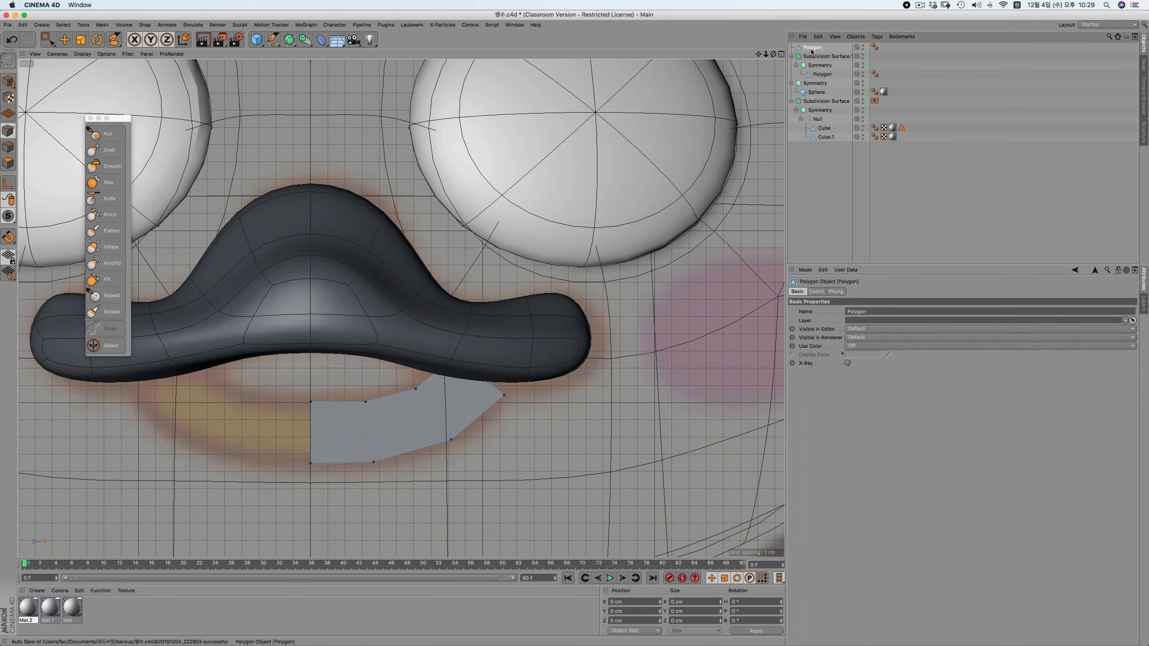
key(Delete)
Enable polygon snapping and draw a curved strip of four quads on the face, following the right half of the lower beak reference
drag(3, 242, 27, 249)
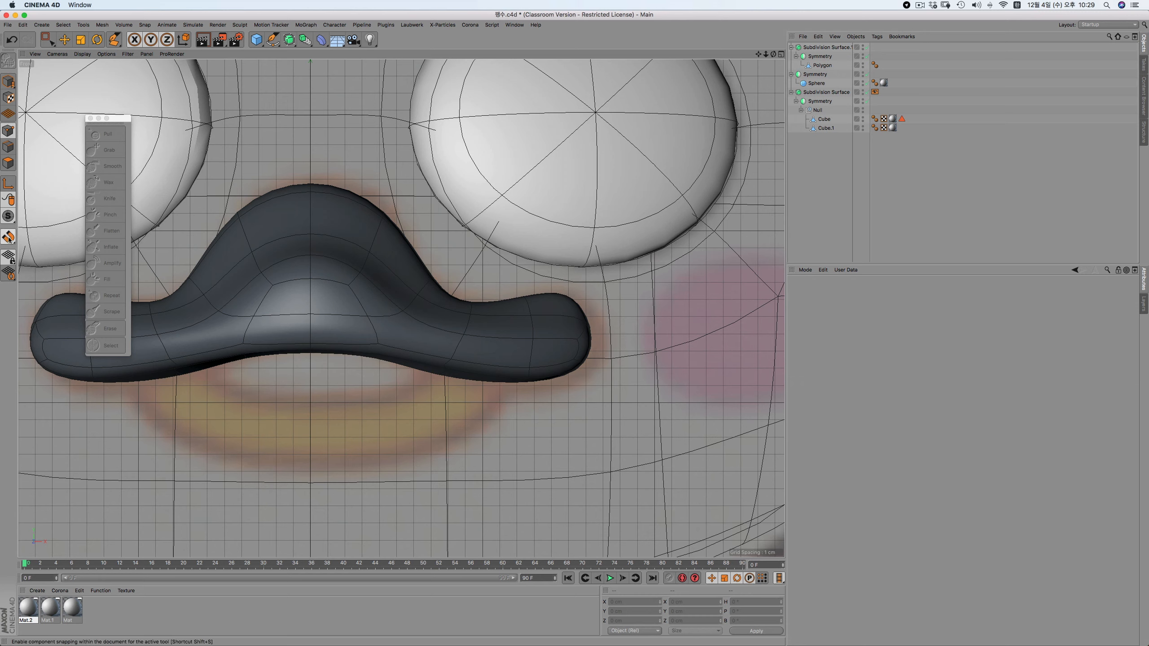
drag(8, 236, 62, 295)
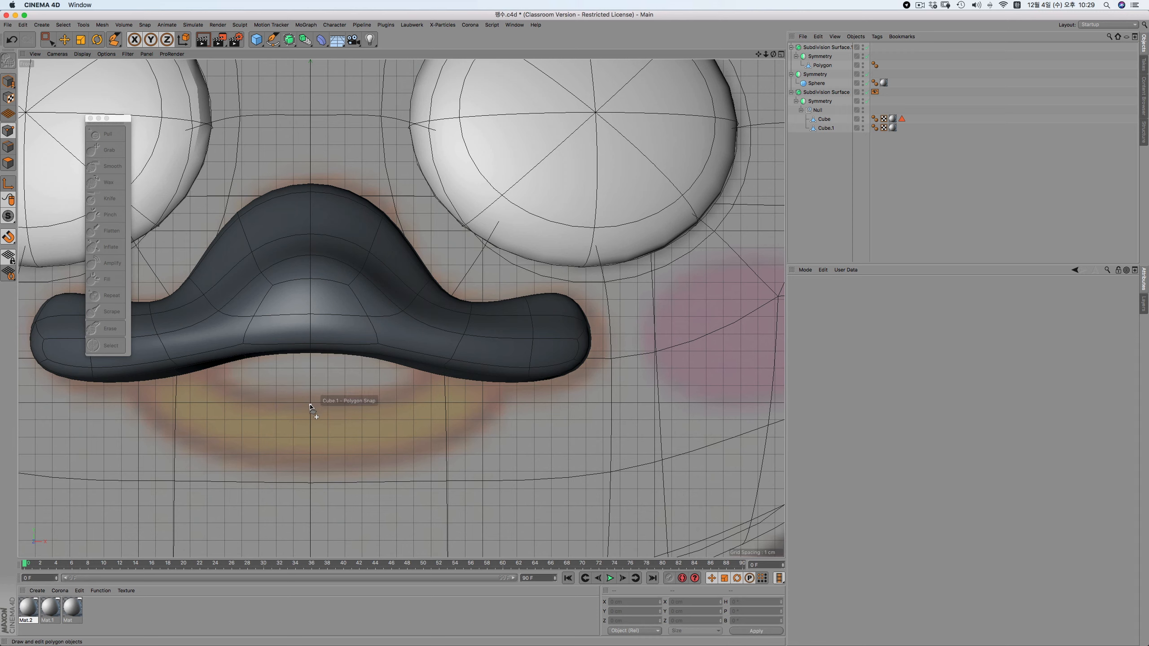
click(309, 464)
click(364, 463)
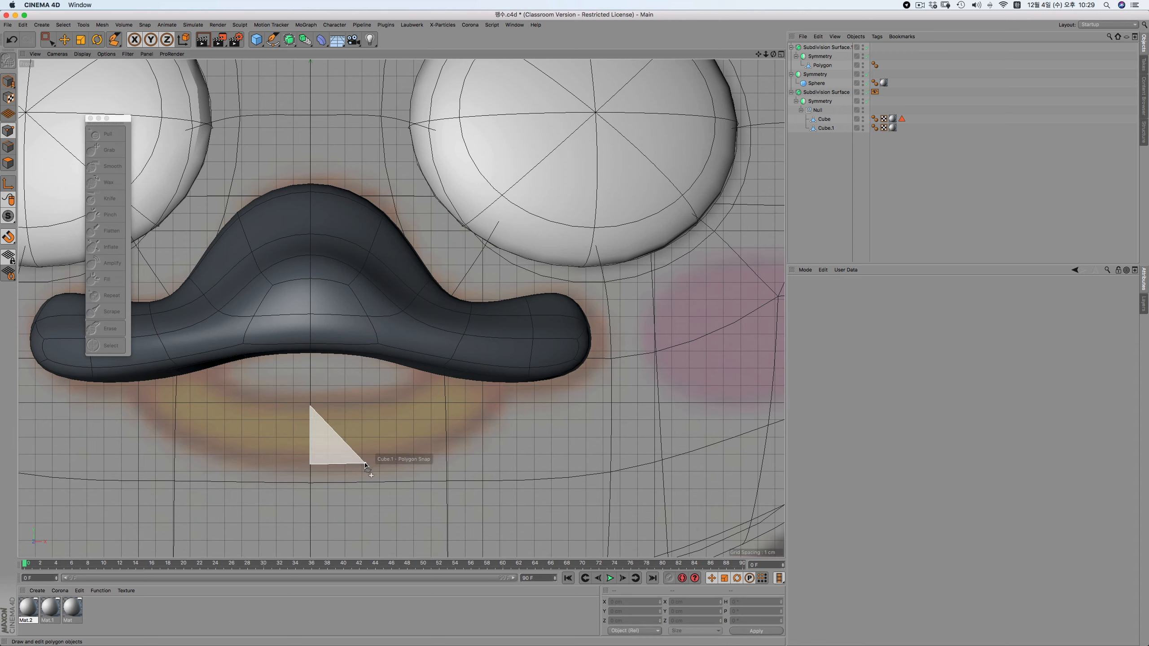
click(357, 406)
click(401, 395)
click(430, 447)
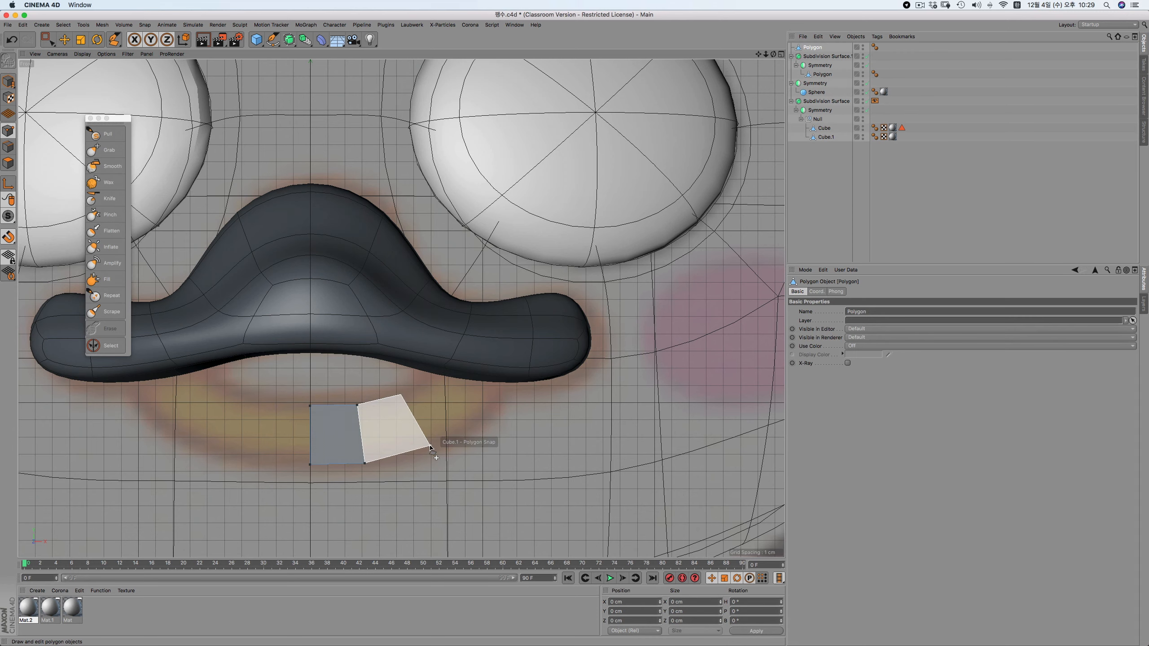
click(495, 409)
click(433, 381)
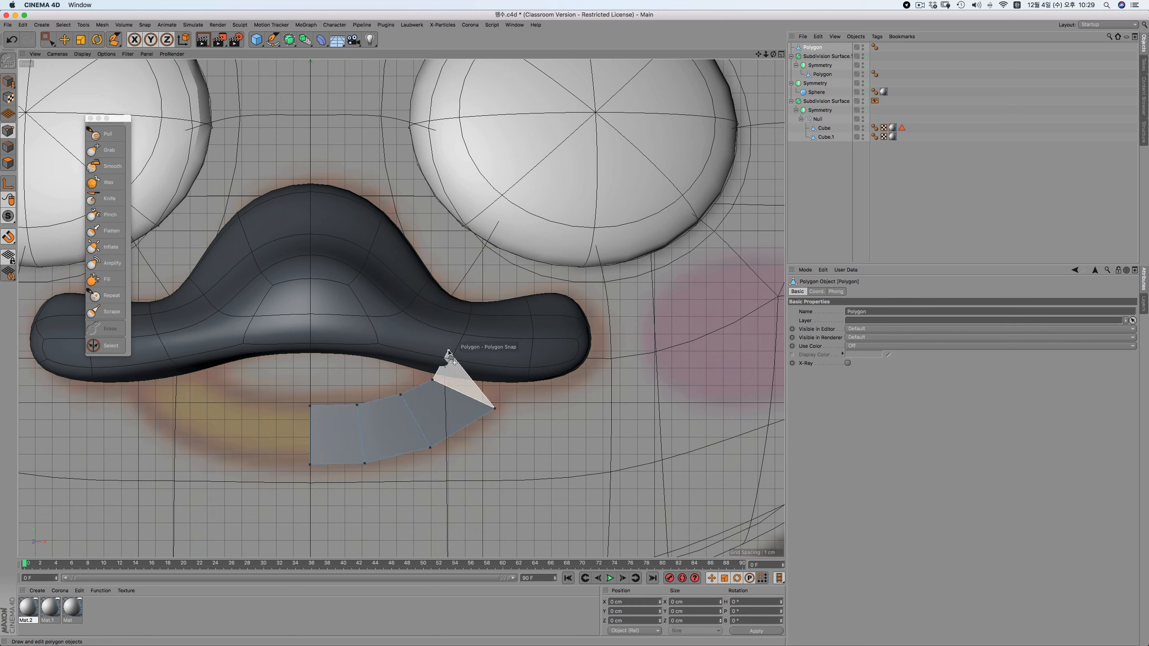
click(449, 352)
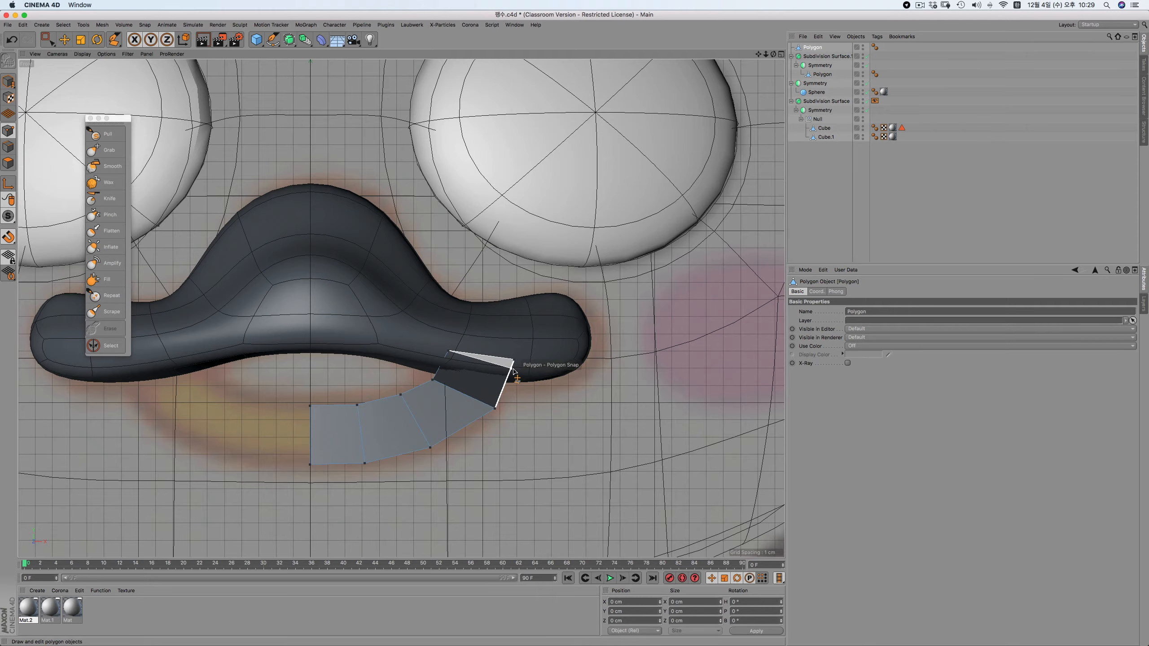
Hide the upper beak's Subdivision Surface and examine how the new lower beak strip lies on the face in perspective
key(F1)
alt+drag(440, 275, 307, 163)
scroll(239, 213, up, 8)
click(863, 56)
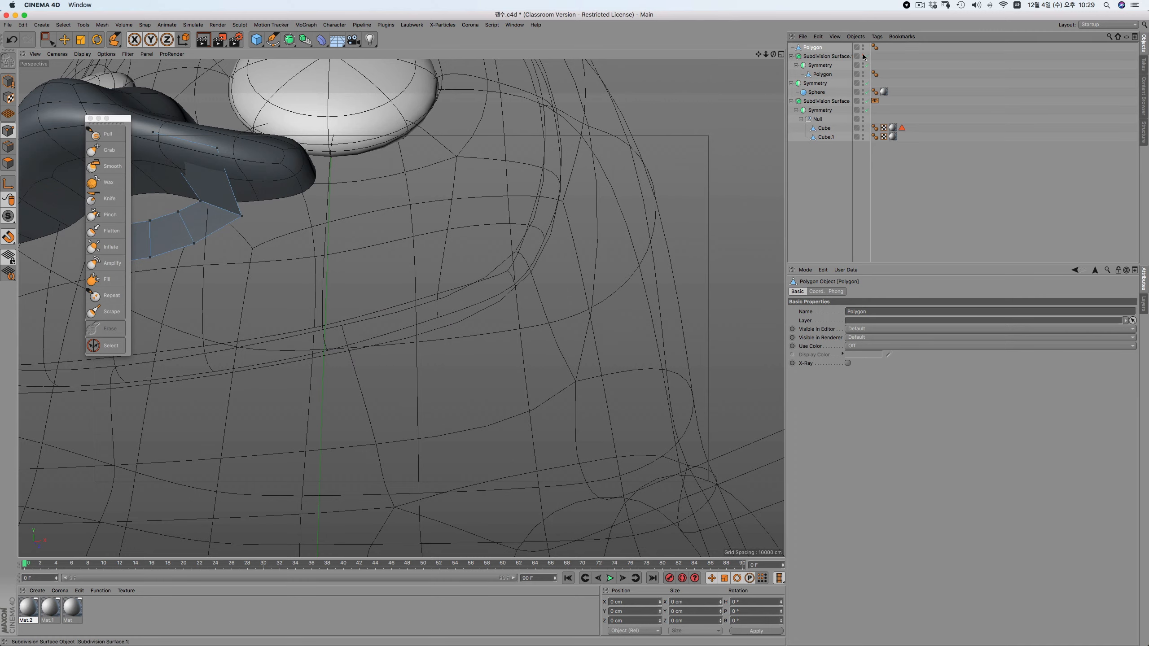
drag(219, 150, 409, 98)
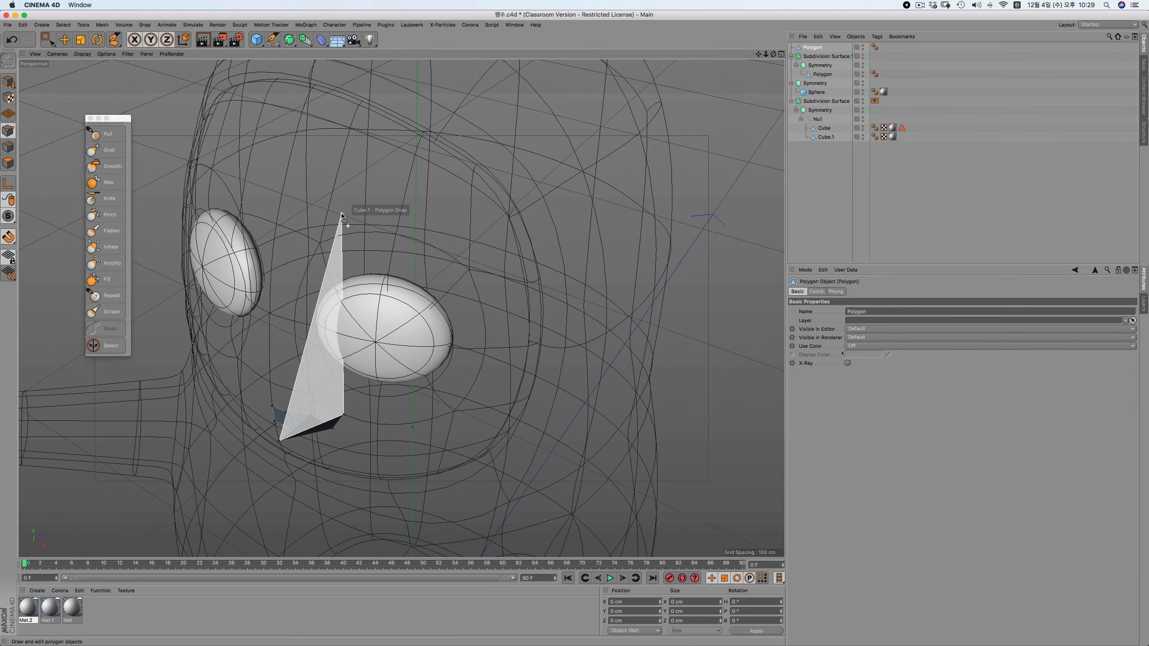
drag(279, 442, 312, 432)
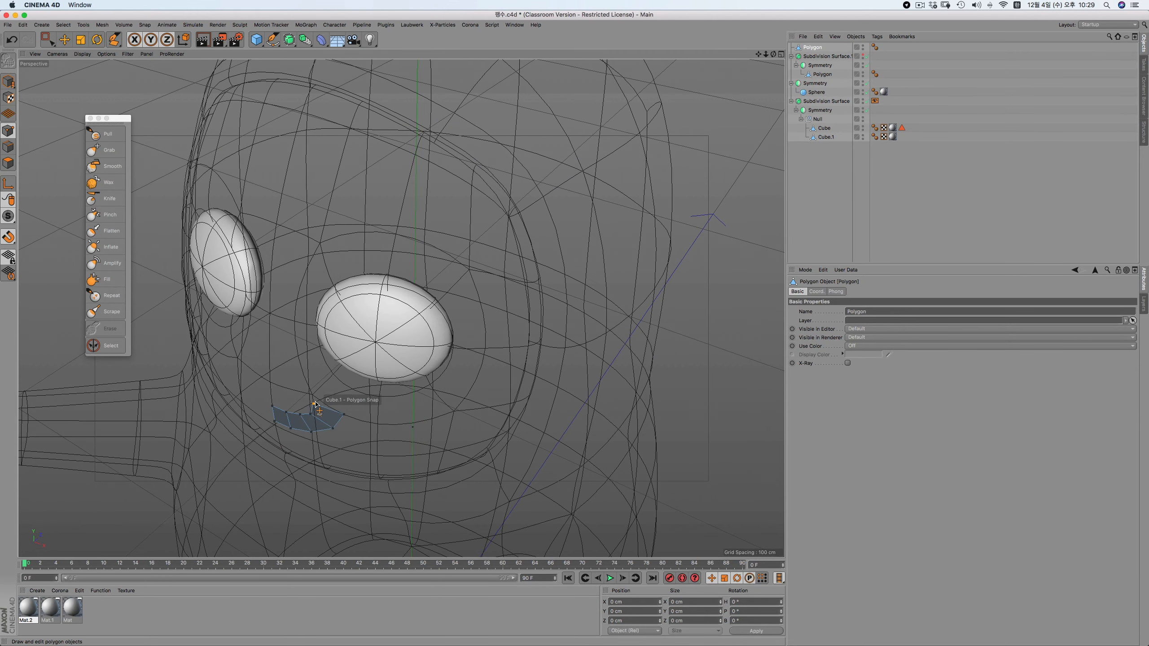
alt+drag(344, 393, 454, 359)
Select the two points at the strip's centre end and set their X position to 0 cm
right_click(421, 379)
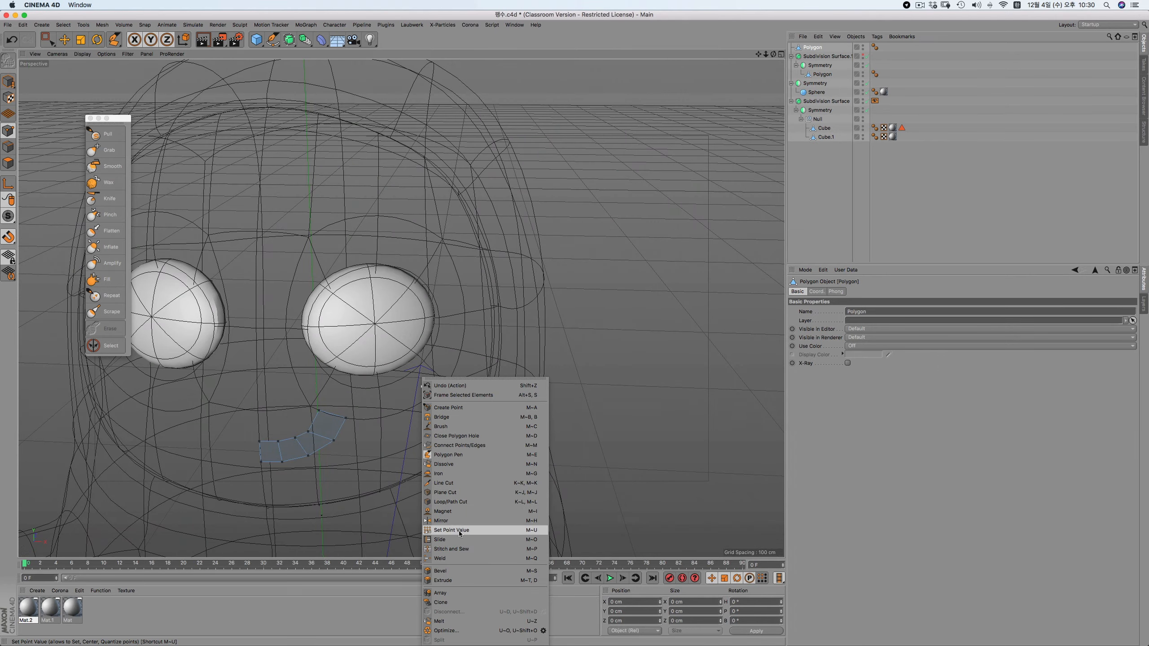
click(466, 580)
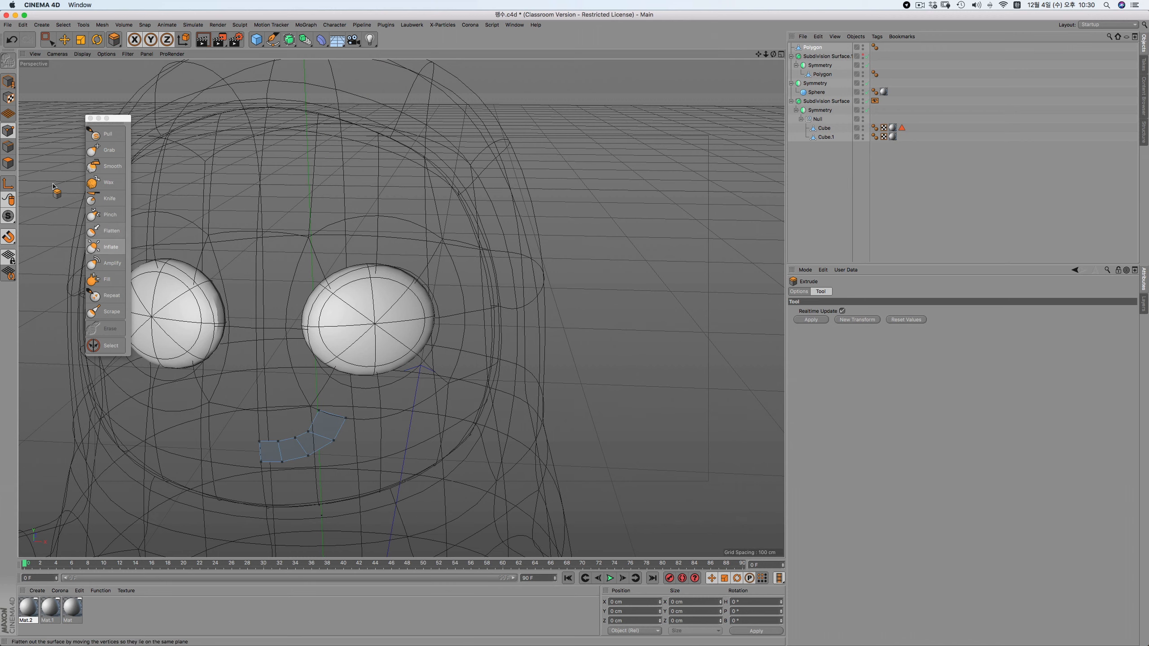
click(64, 39)
key(0)
drag(245, 422, 275, 487)
click(633, 601)
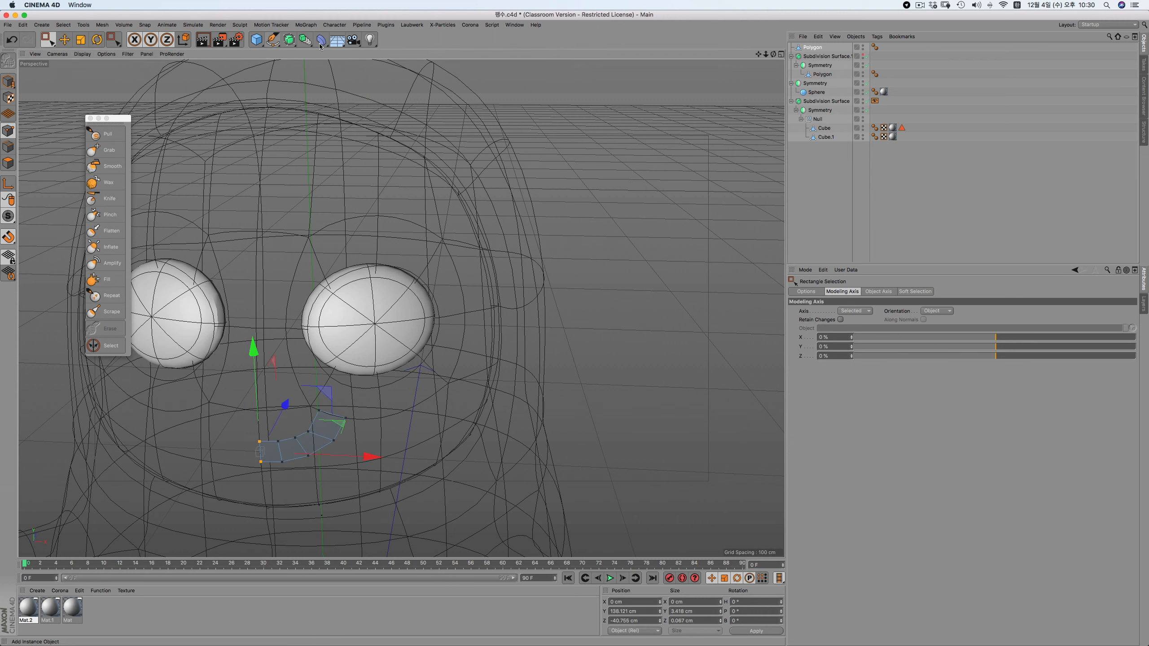
Nest the lower beak strip in the upper beak's Symmetry object and show its Subdivision Surface again
drag(822, 73, 823, 71)
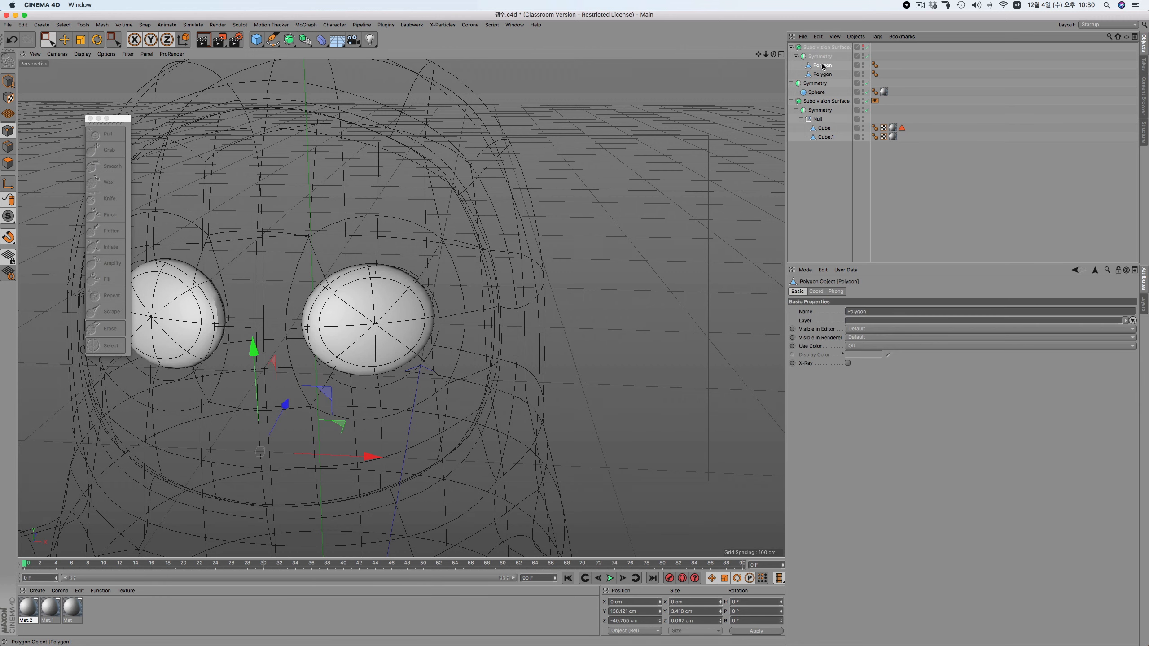
click(861, 46)
Extrude all polygons of the lower beak strip outward to give it thickness, and compare it with the front reference
right_click(388, 378)
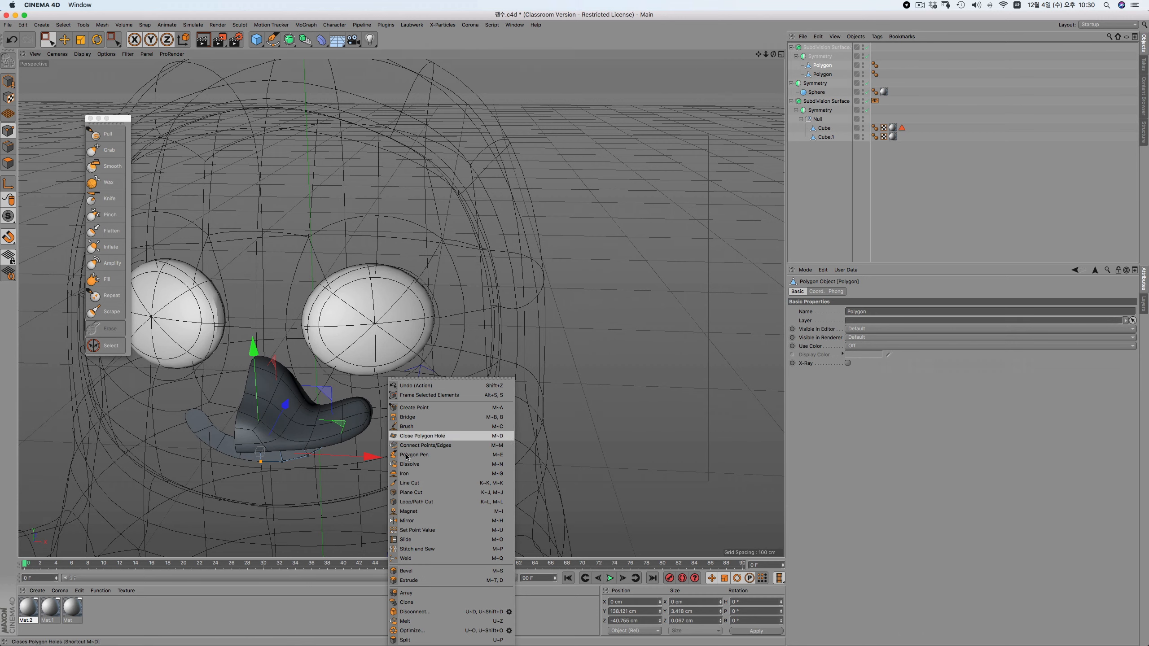
click(8, 162)
right_click(441, 330)
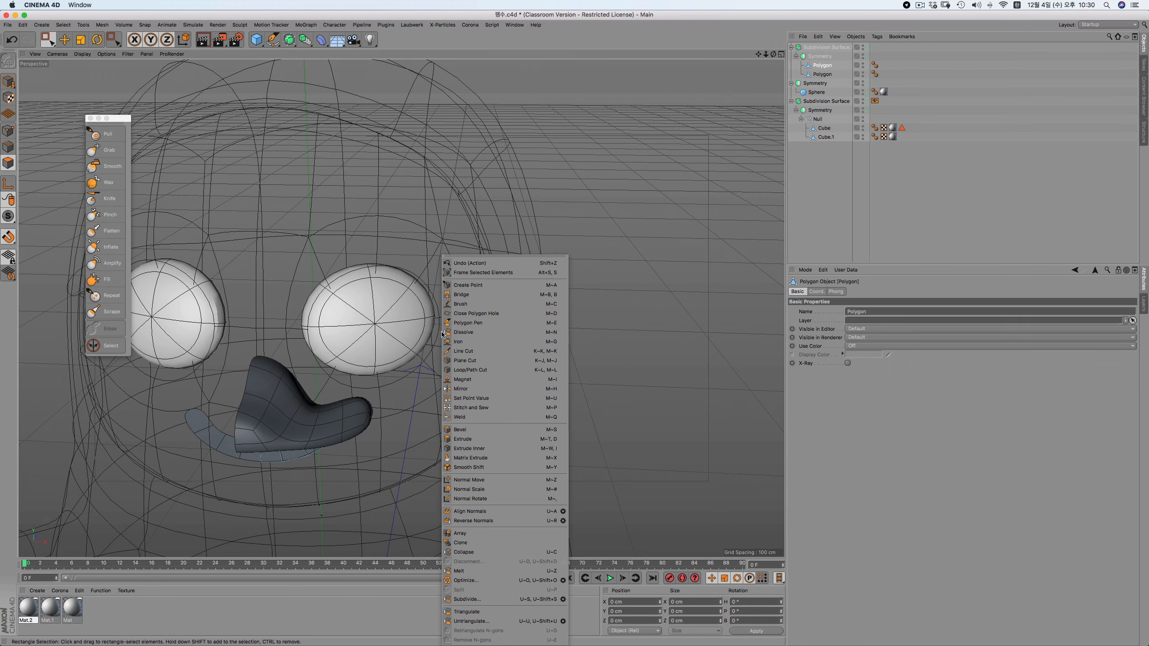
click(477, 441)
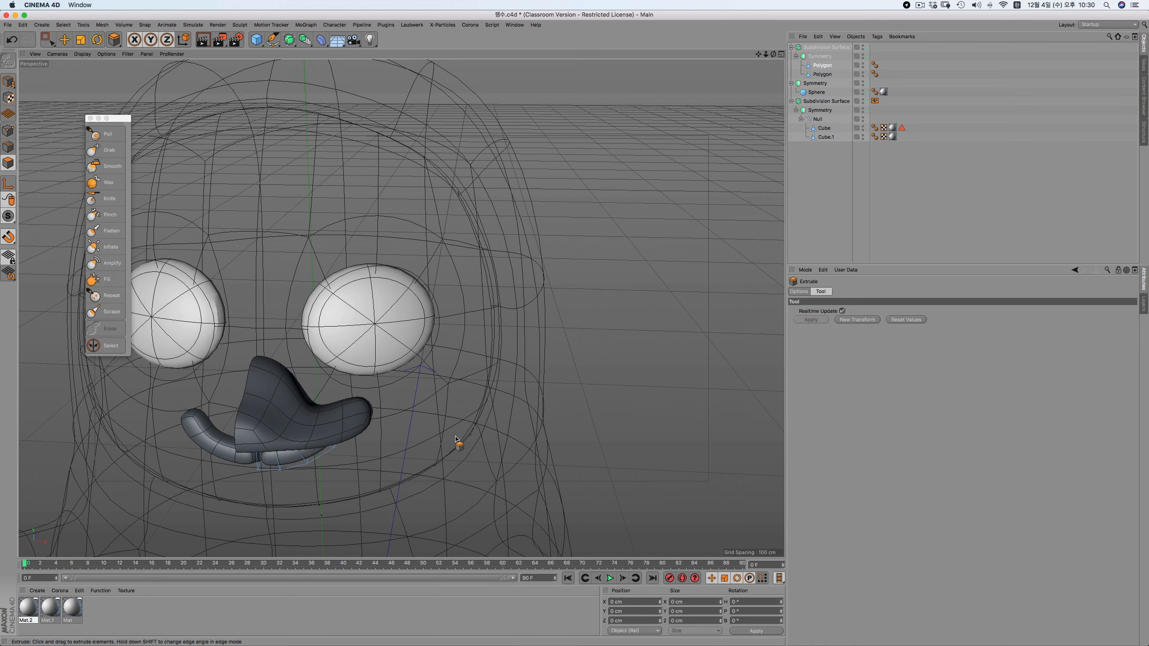
key(F3)
key(F4)
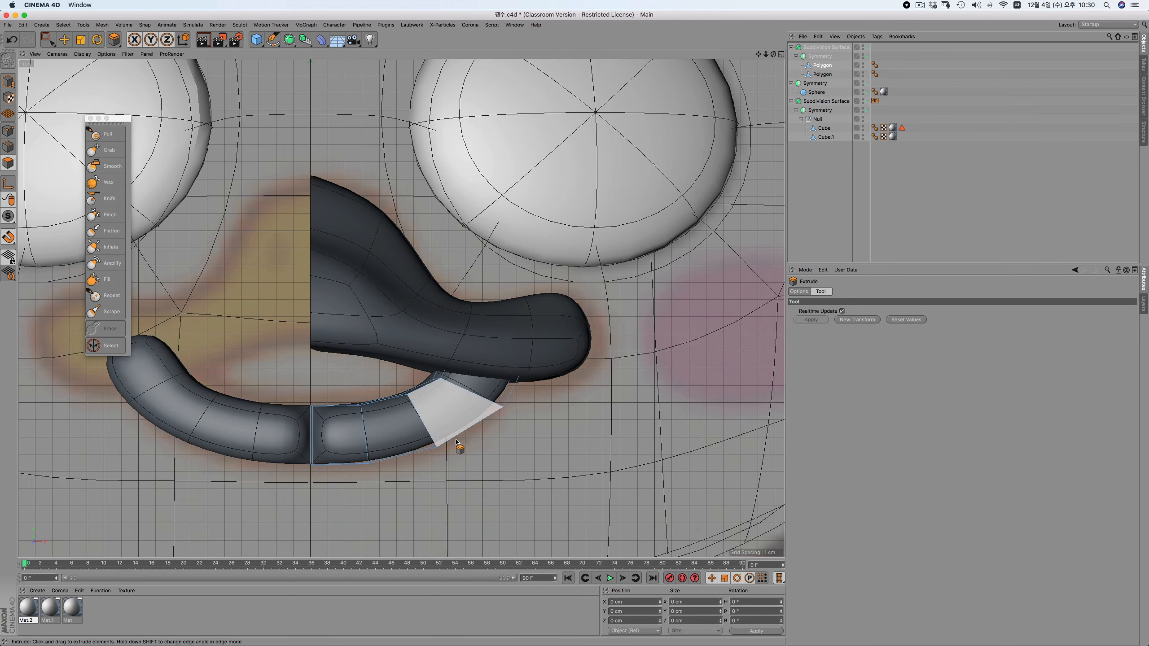
key(F1)
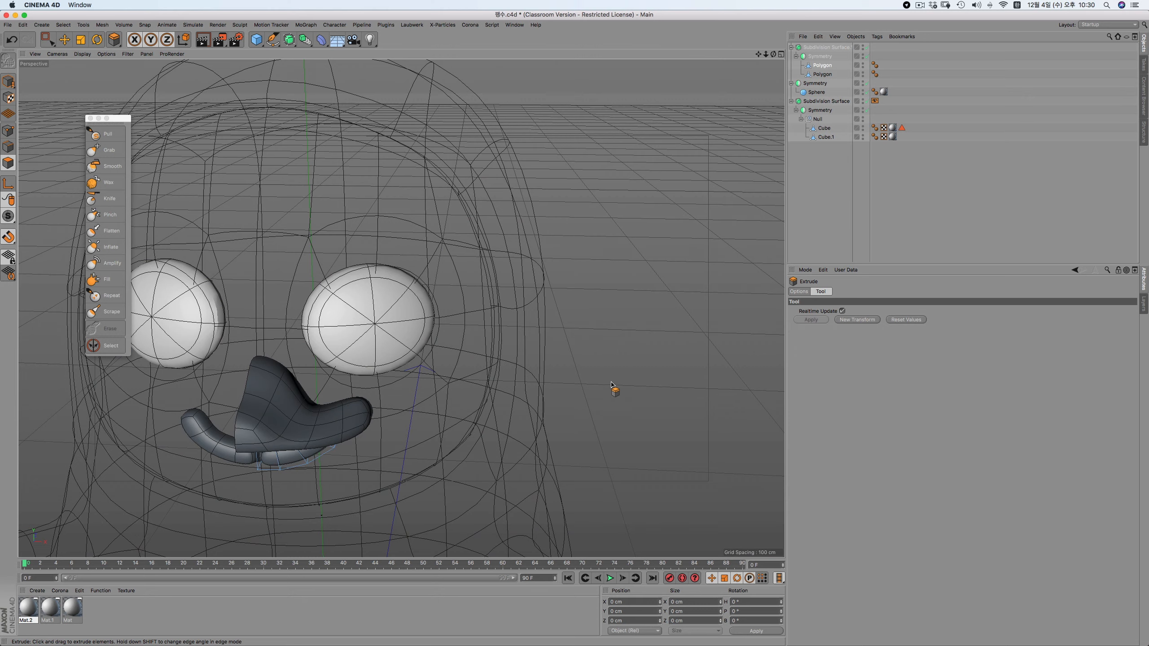
Select the lower beak's inner end face at the symmetry seam and set its X position to 0 to close the gap
drag(773, 54, 886, 18)
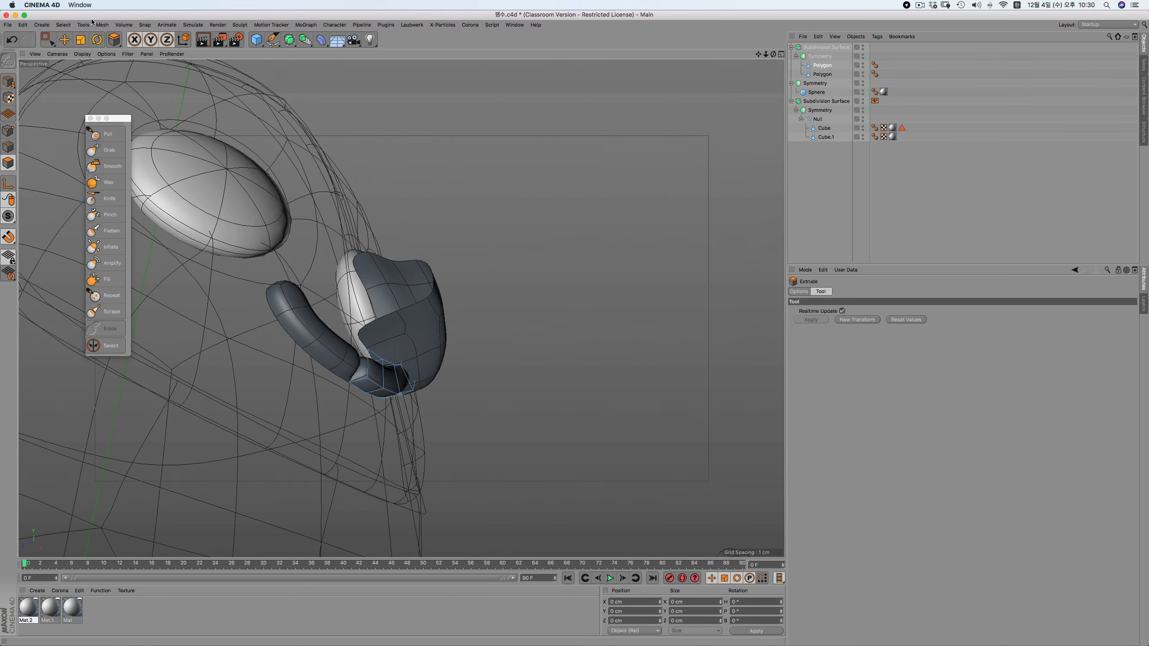
key(e)
click(359, 380)
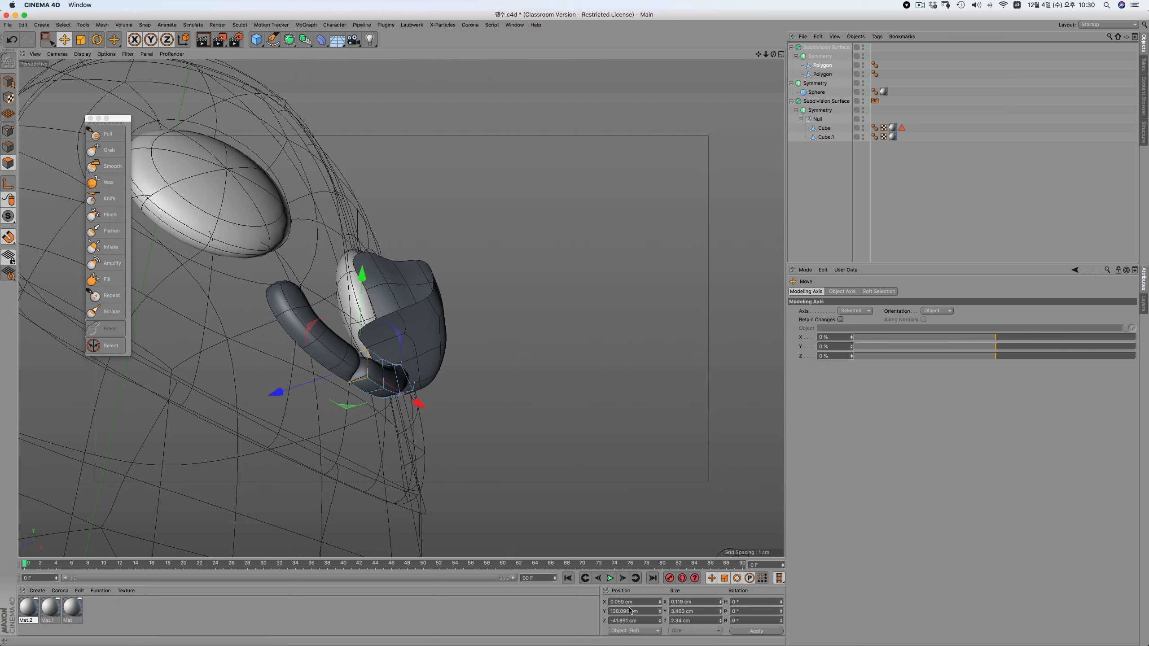
text(0)
key(Return)
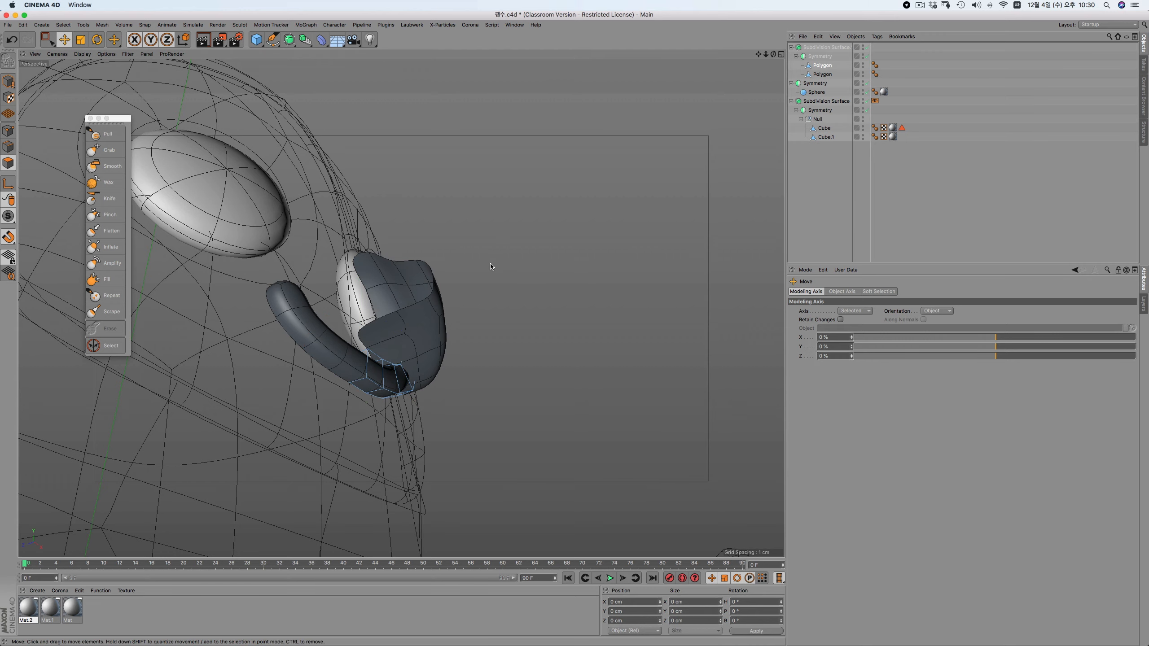
scroll(492, 269, down, 3)
key(F4)
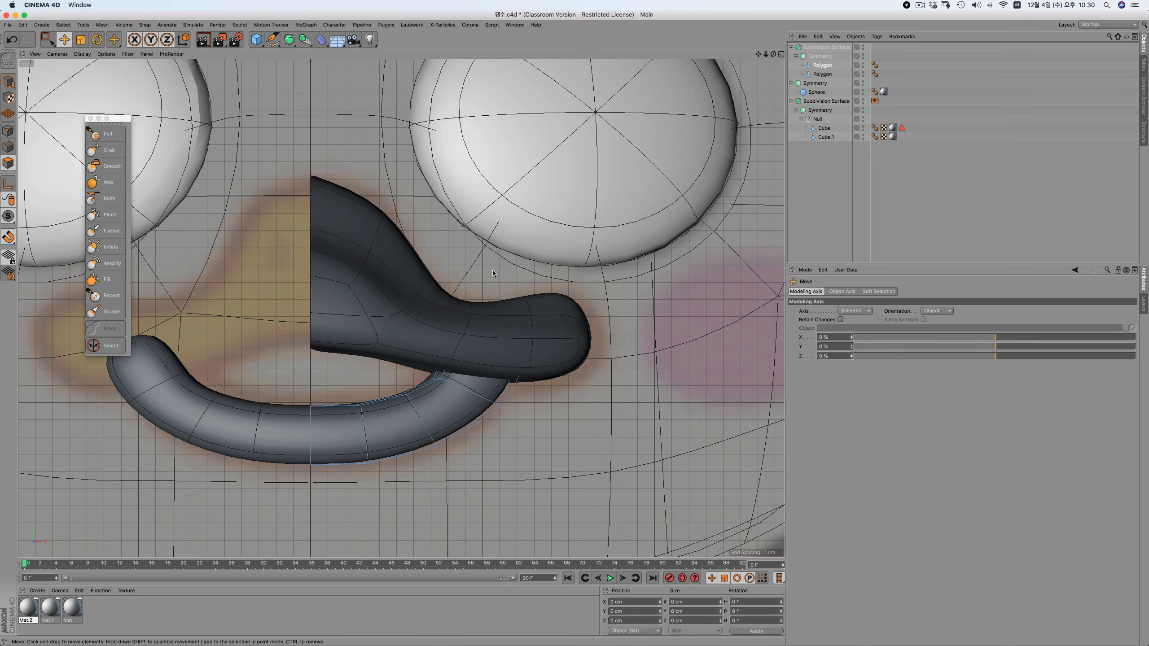
Group the upper and lower beak polygon objects into a null inside the beak's Symmetry object
click(826, 65)
ctrl+click(829, 74)
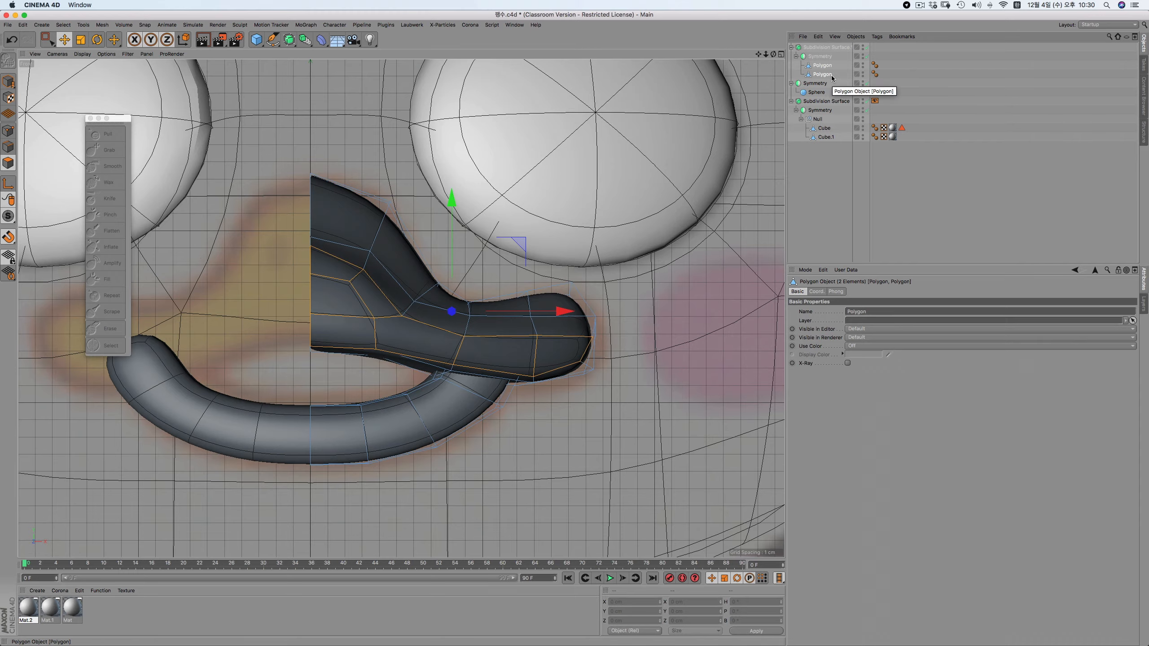
key(alt+g)
click(913, 103)
Examine the mirrored beak from several angles in the perspective view and compare it with the penguin reference photo
key(F1)
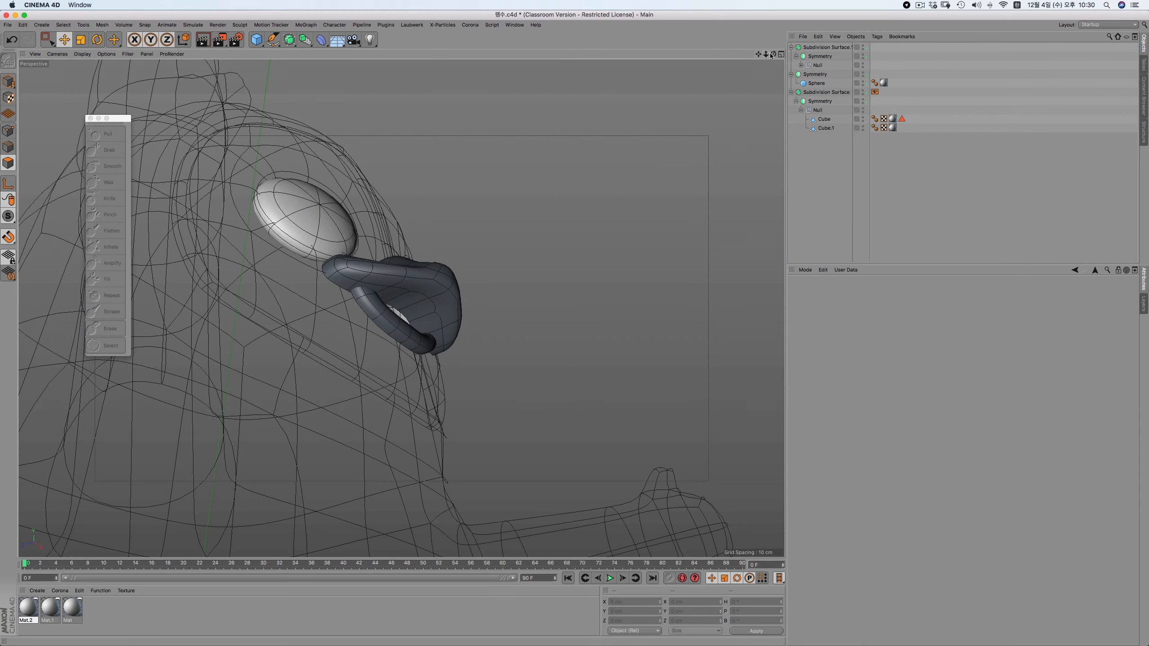
drag(771, 55, 595, 169)
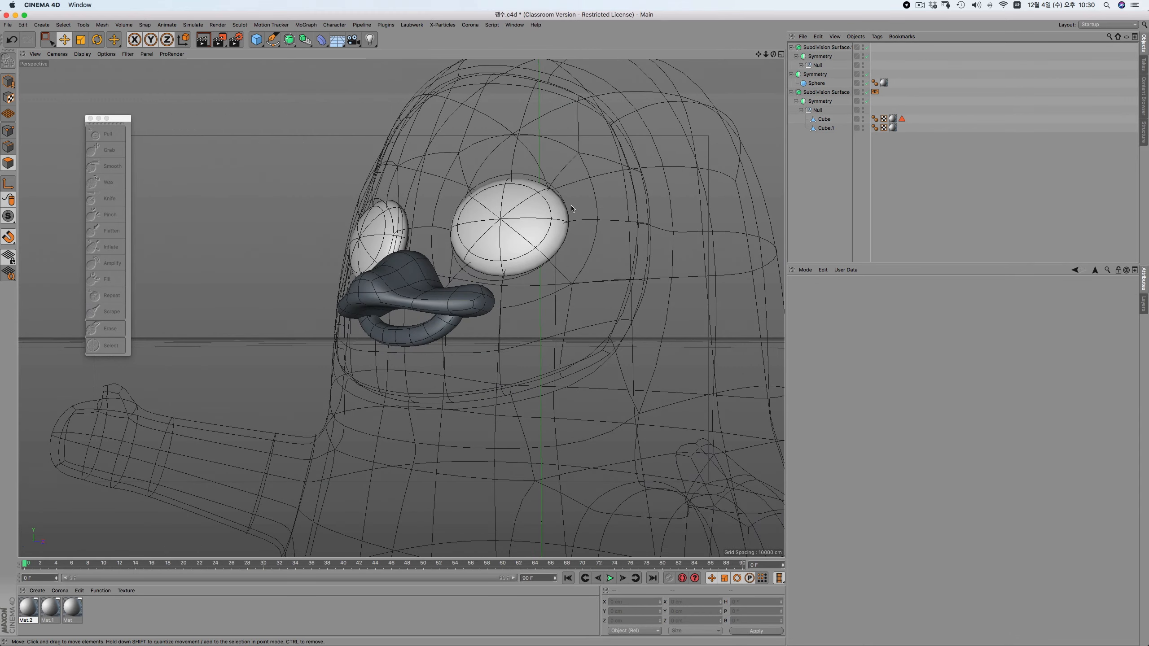
drag(772, 54, 735, 50)
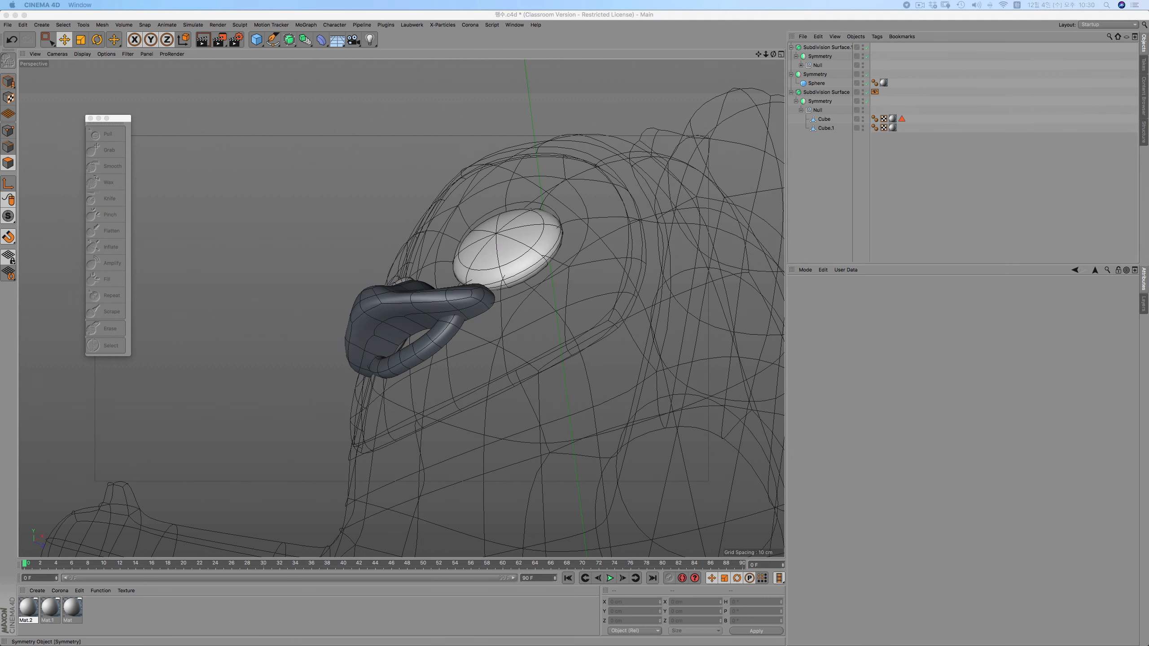
key(space)
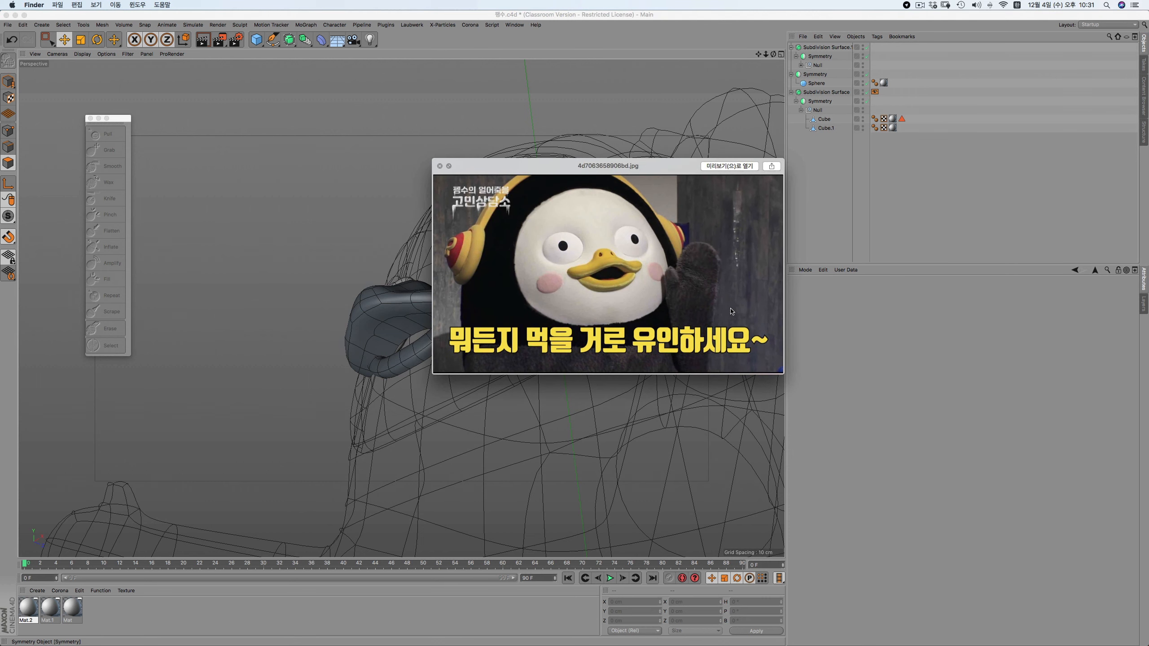
click(873, 183)
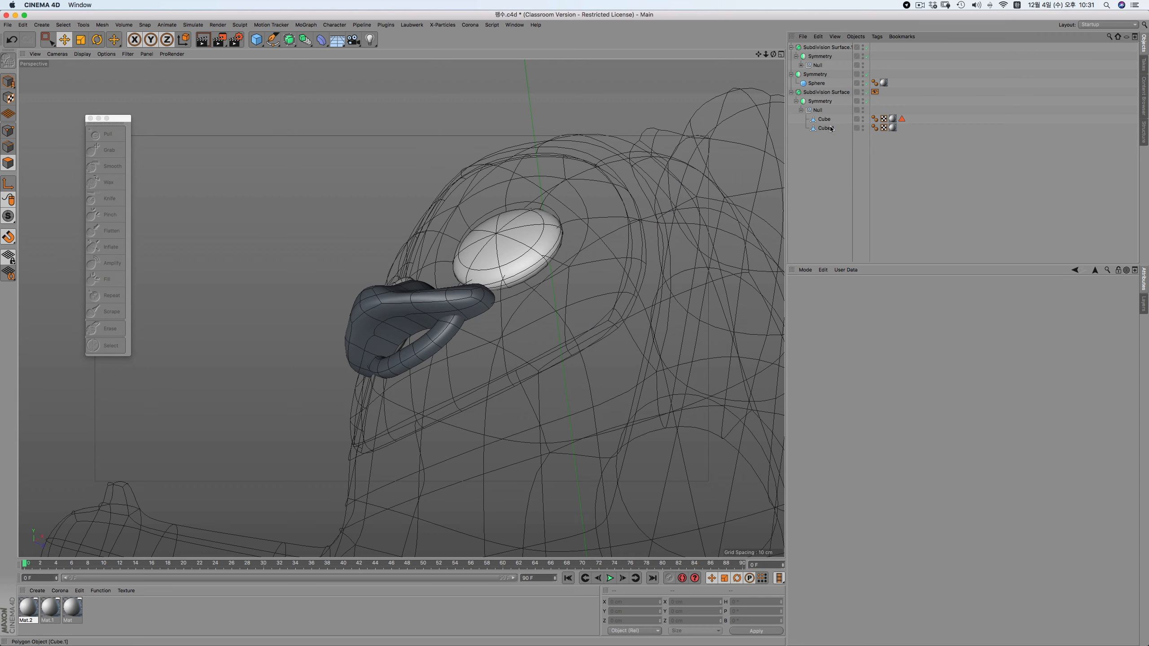
Expand the beak's null and make the lower beak polygon object active for editing in close view
click(830, 127)
click(800, 65)
click(827, 83)
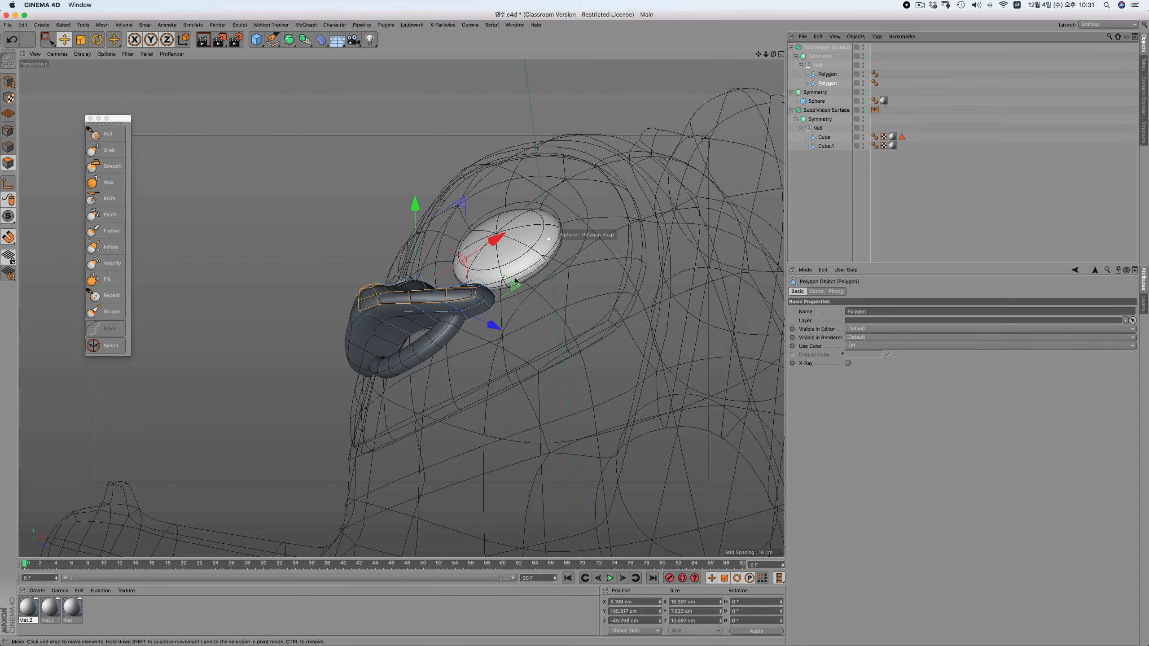
scroll(515, 280, up, 8)
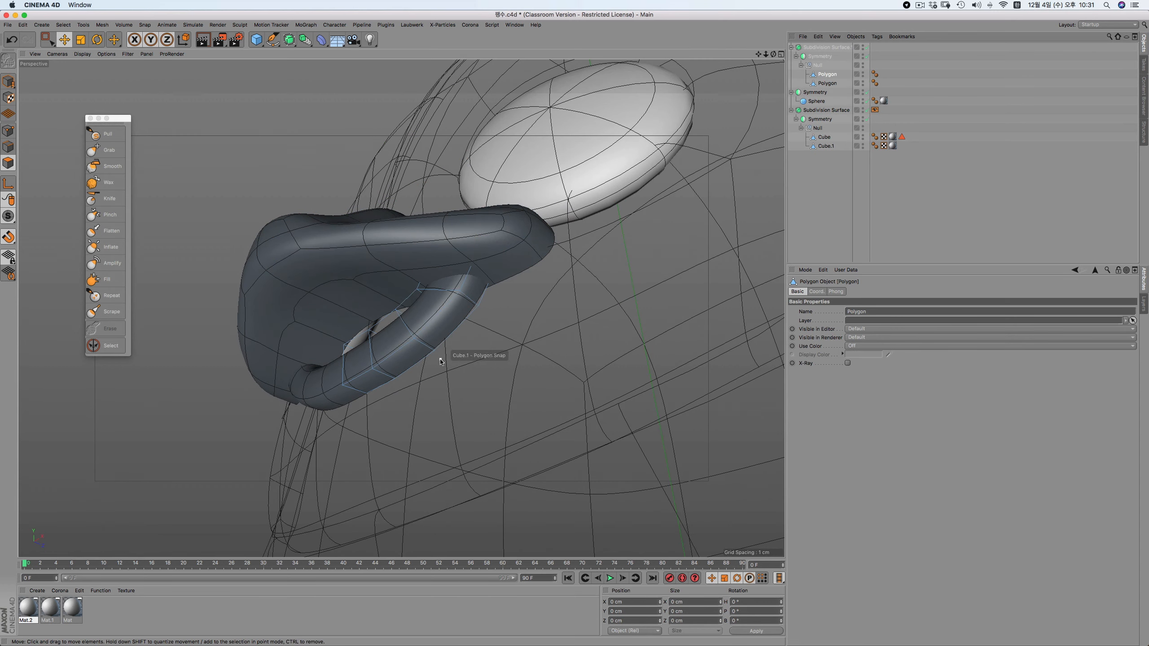
Try to raise the lower beak's underside polygons
click(388, 372)
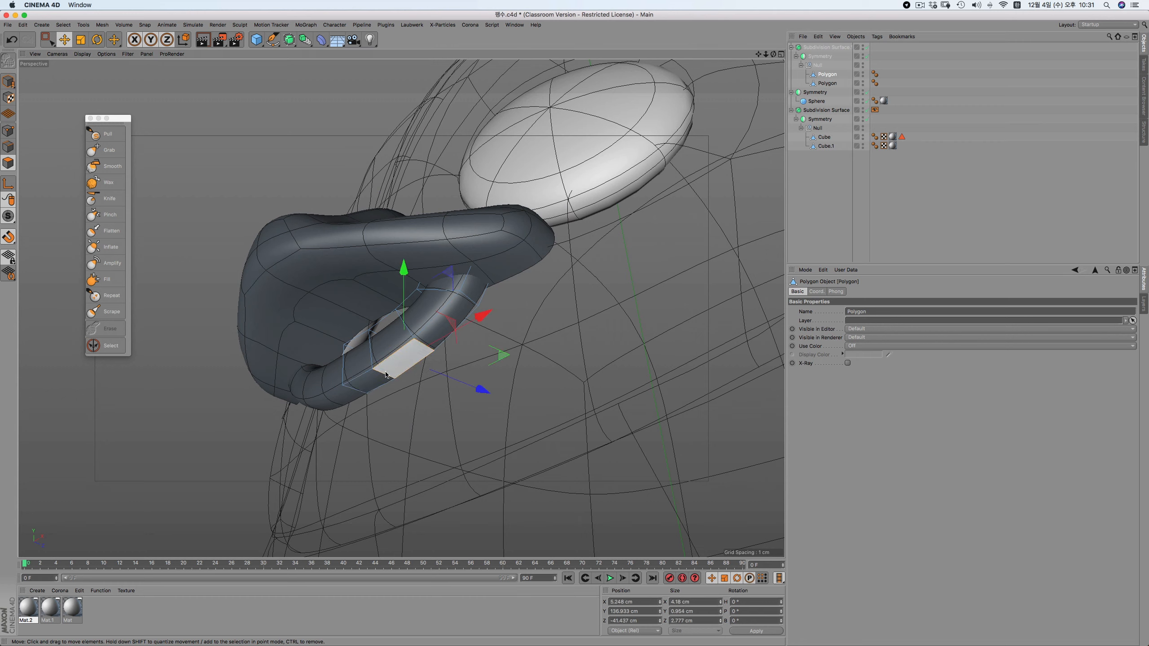
shift+click(368, 380)
drag(389, 306, 454, 325)
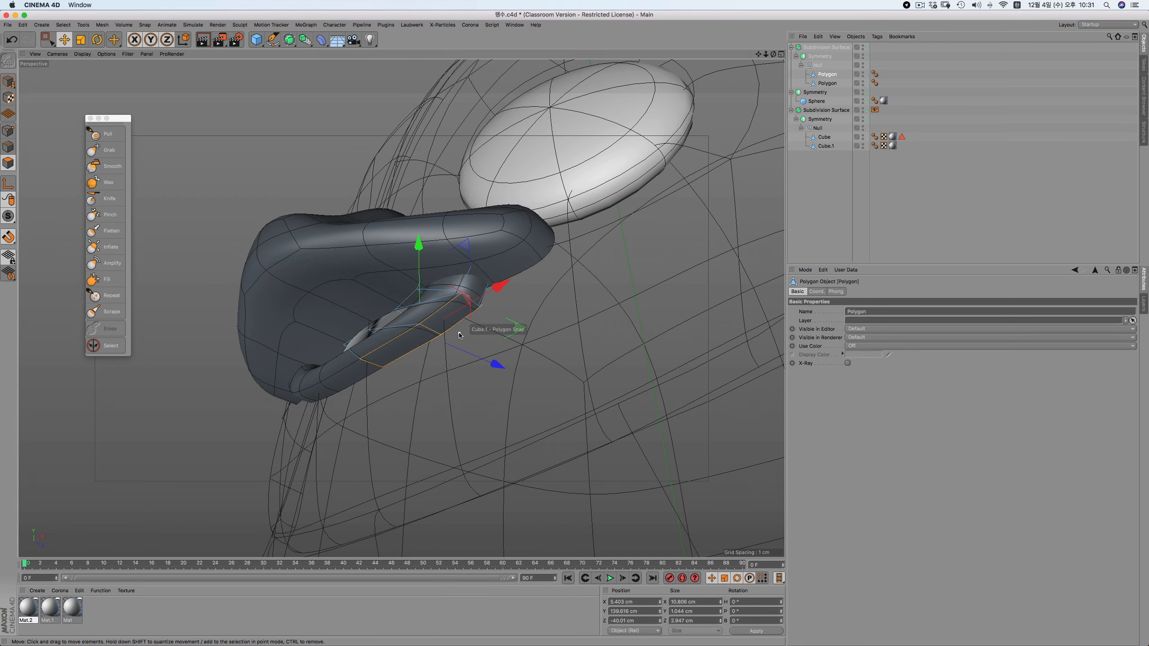
key(super+z)
Add a lengthwise loop cut along the front face of the lower beak, near its upper edge
alt+drag(441, 206, 563, 253)
click(541, 227)
right_click(539, 224)
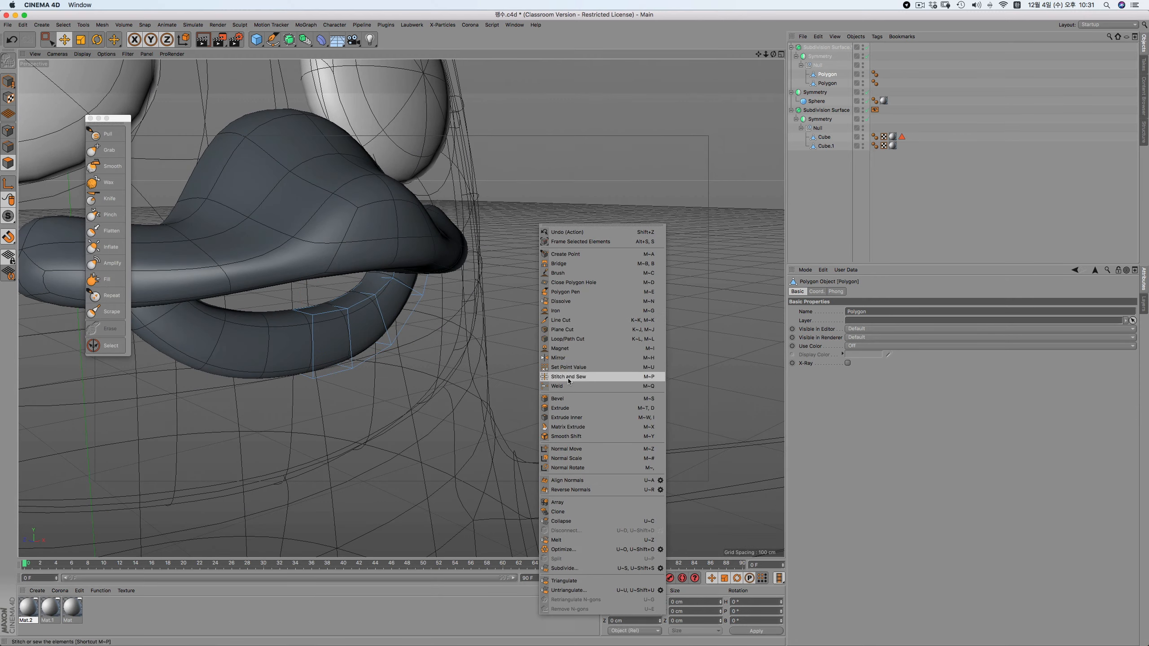
click(569, 339)
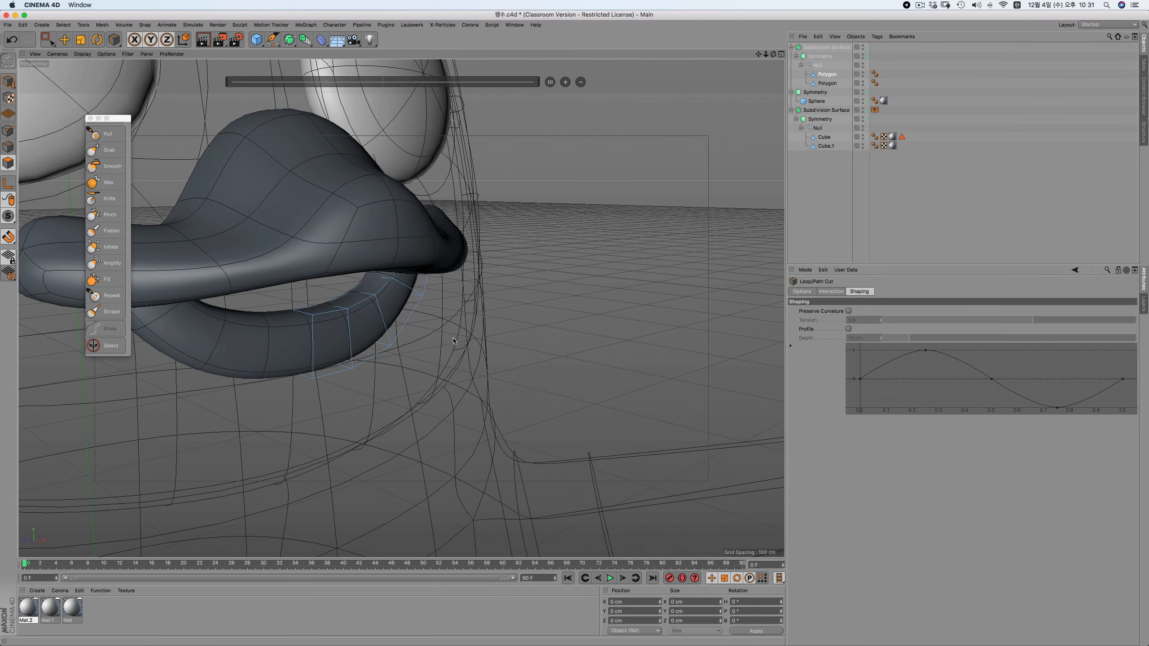
click(312, 331)
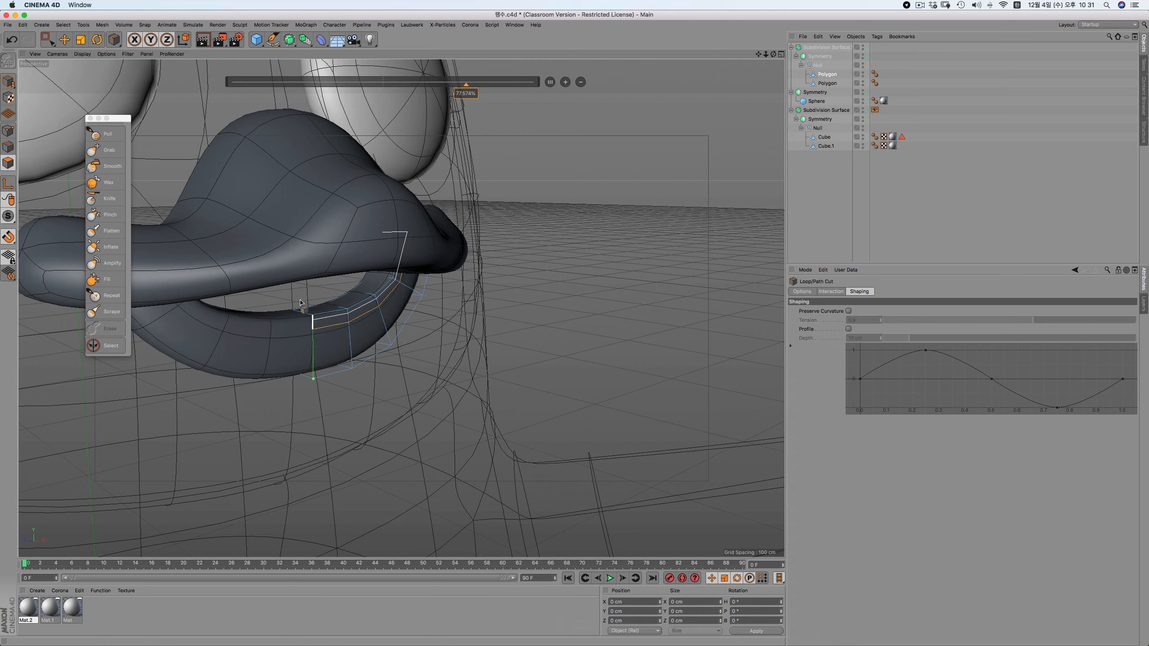
double_click(320, 332)
Select the new edge loop on the lower beak, shift it about 0.5 cm along Z, and check the side profile
click(10, 150)
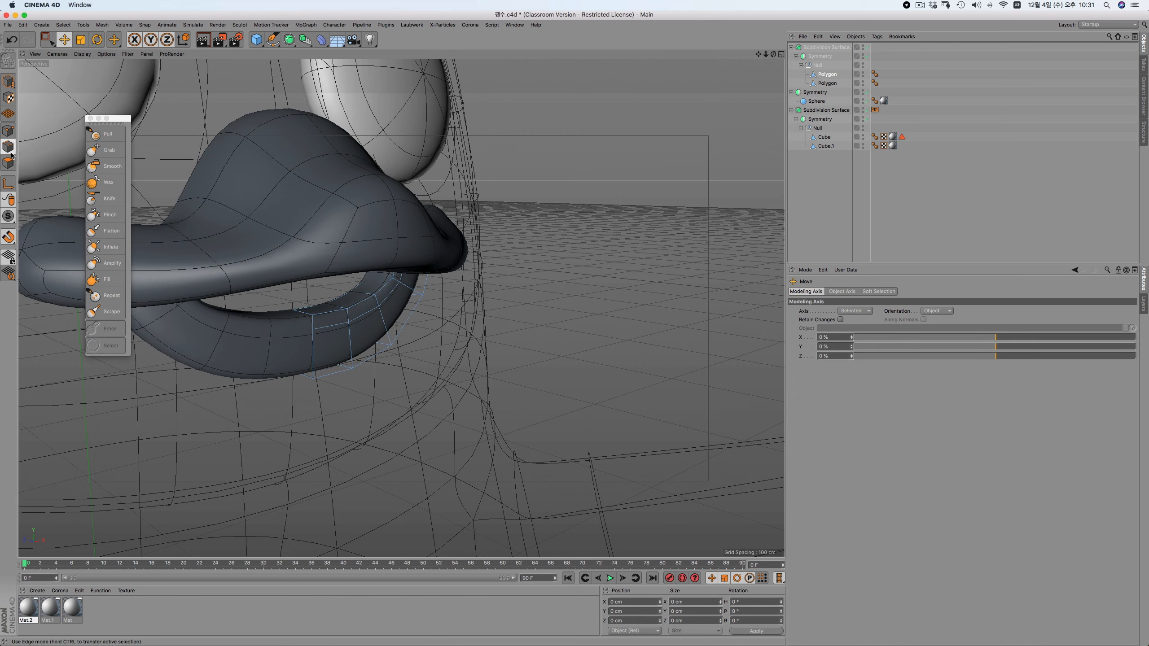
double_click(326, 325)
drag(293, 269, 299, 269)
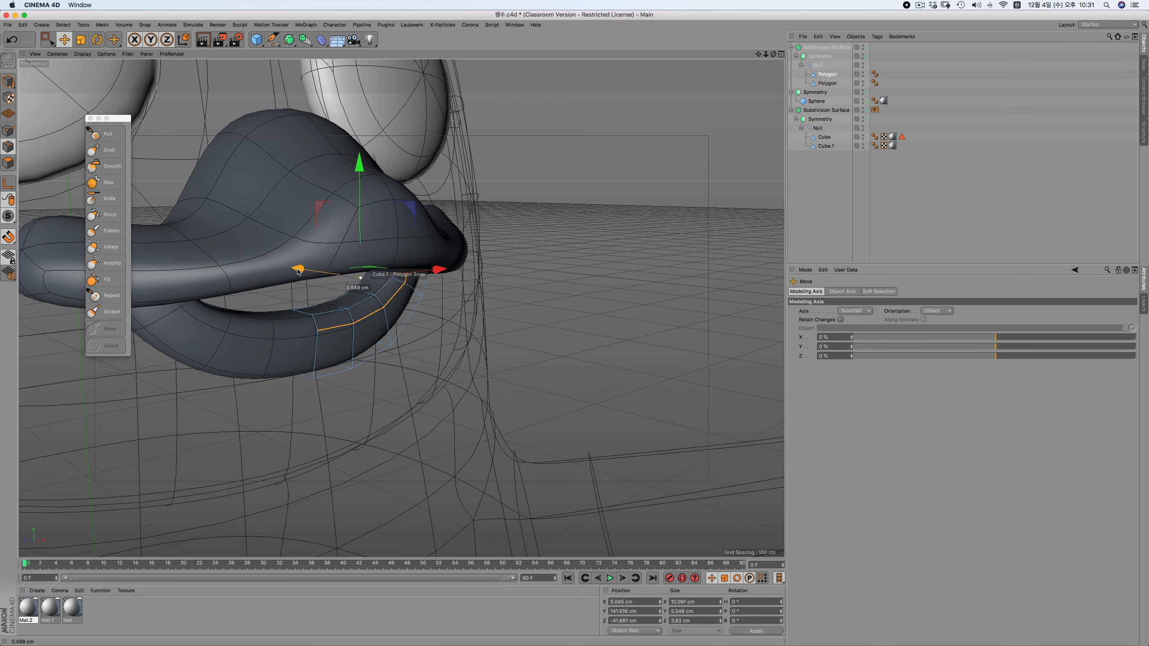
scroll(466, 302, down, 2)
key(F3)
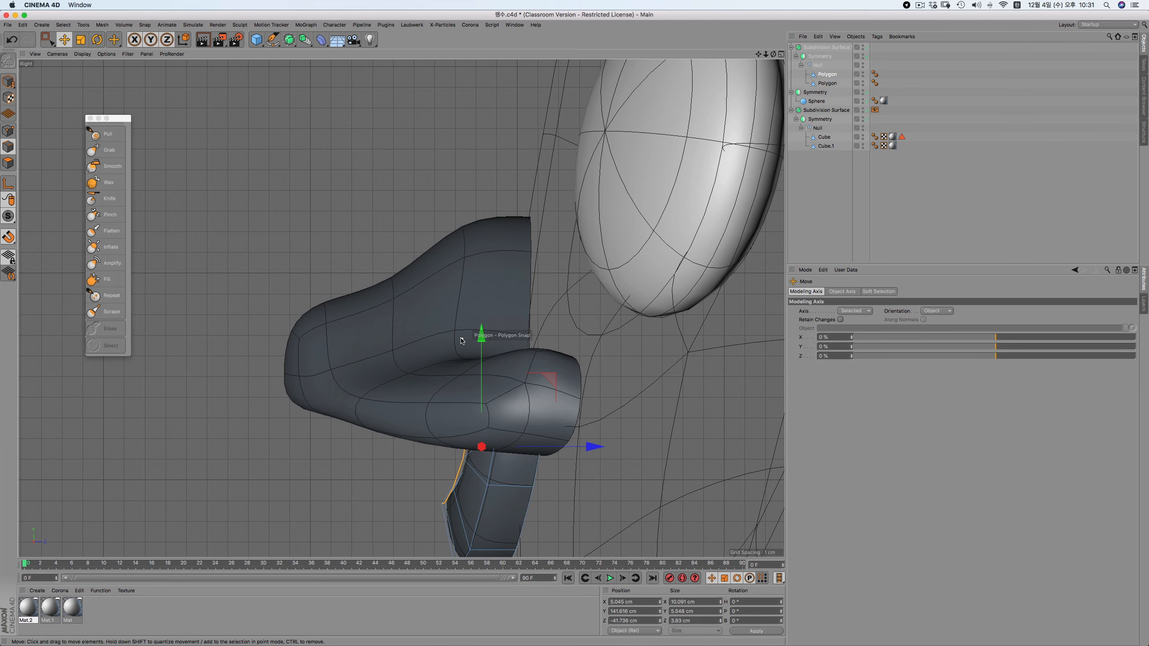
scroll(470, 343, down, 3)
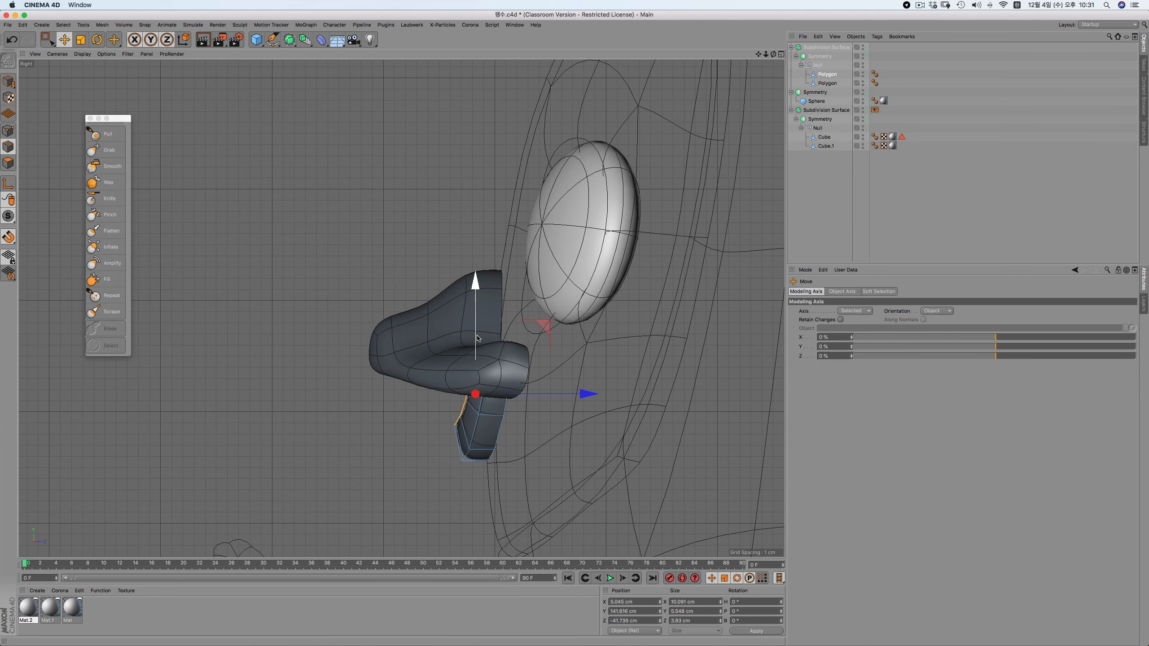
Delete the Display tag from the body's Subdivision Surface and review the shaded penguin in the perspective view
click(847, 183)
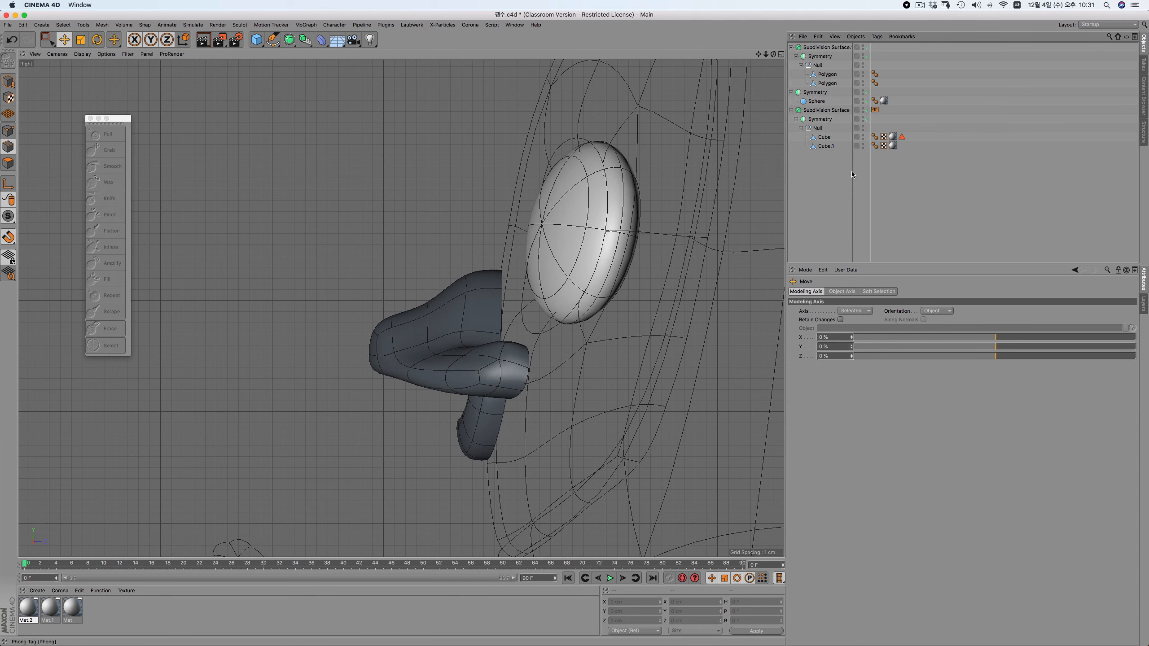
click(874, 109)
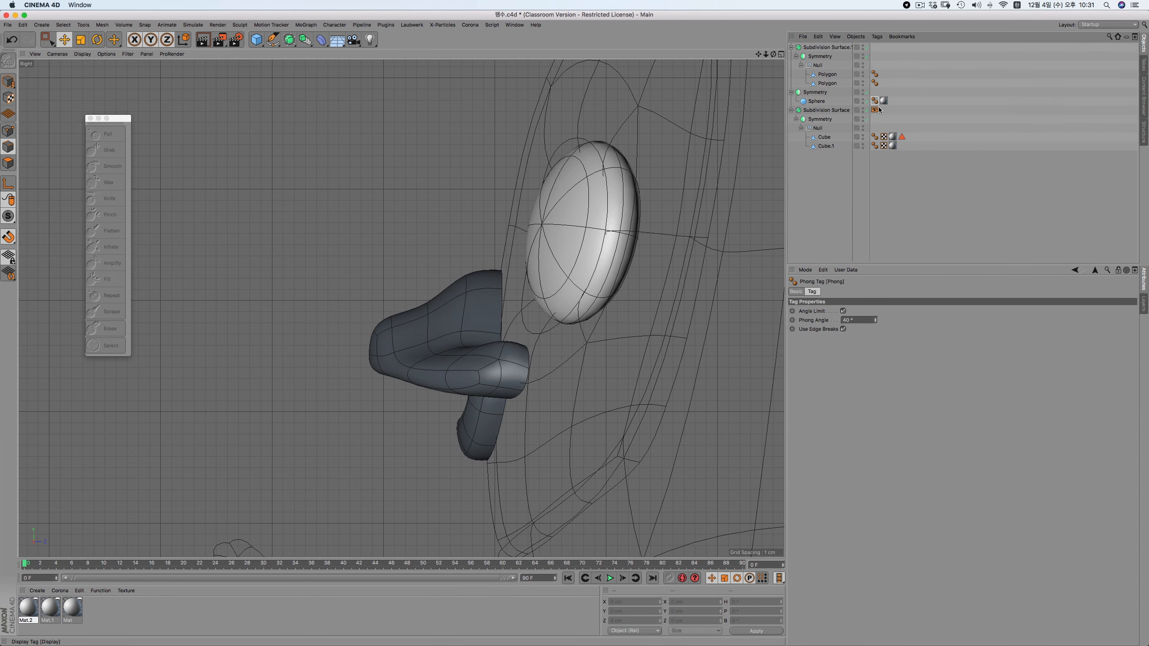
key(Delete)
click(826, 110)
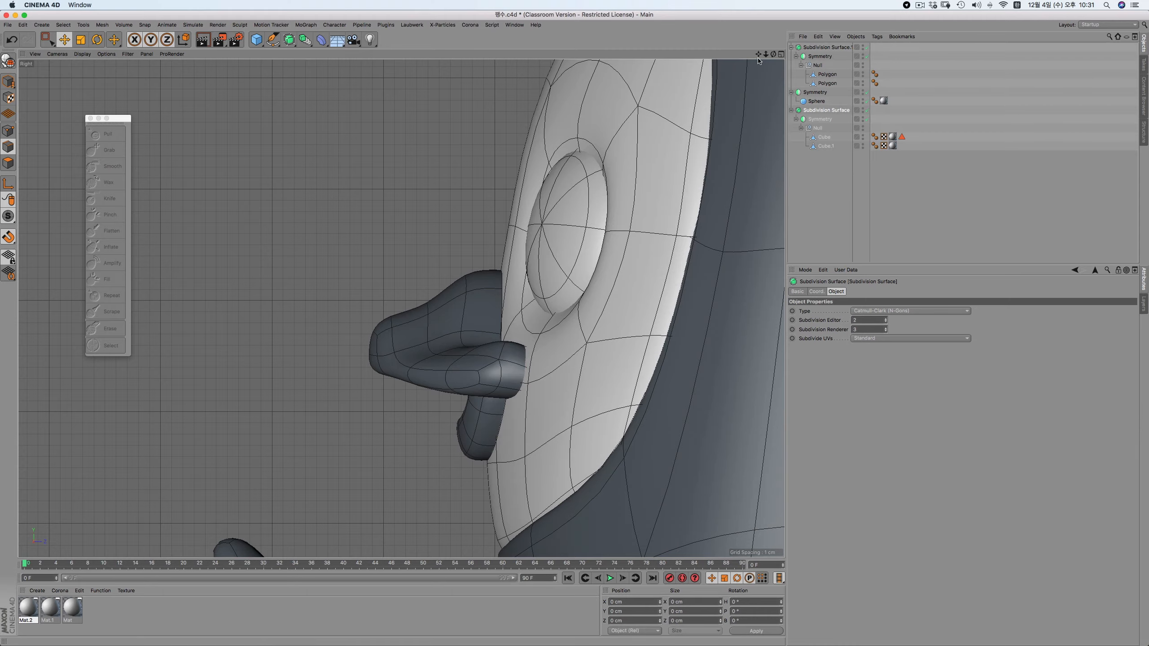
drag(758, 54, 686, 77)
key(F1)
scroll(401, 312, down, 10)
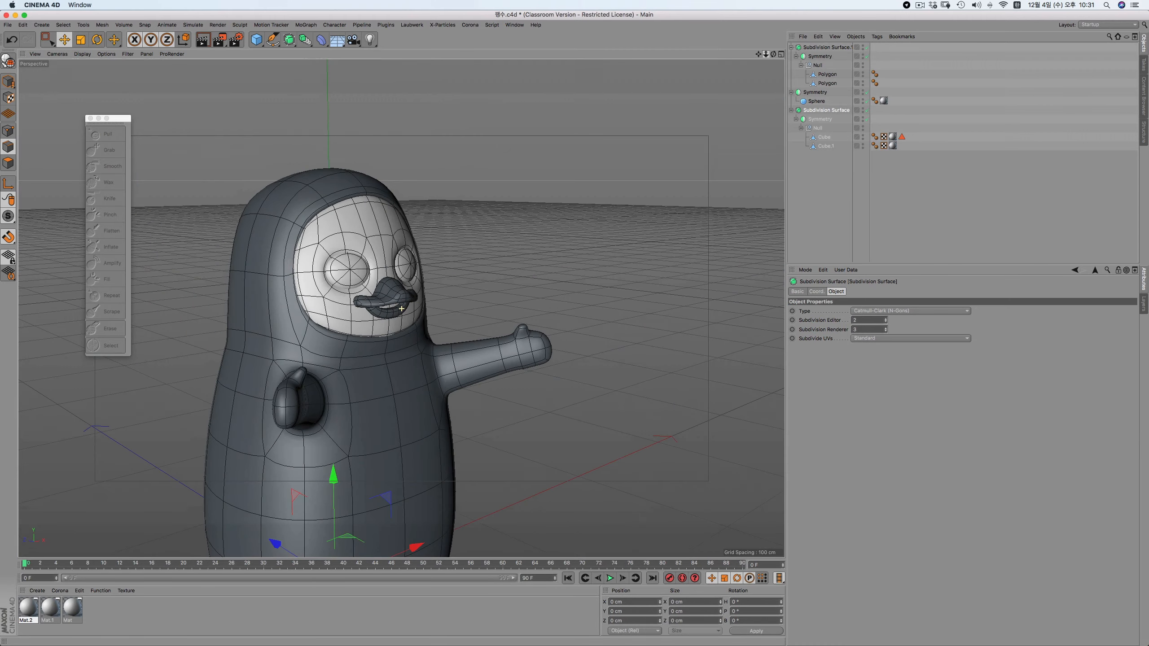
drag(772, 54, 662, 81)
Enable X-Ray on the body's Subdivision Surface in the front view
key(F4)
click(823, 137)
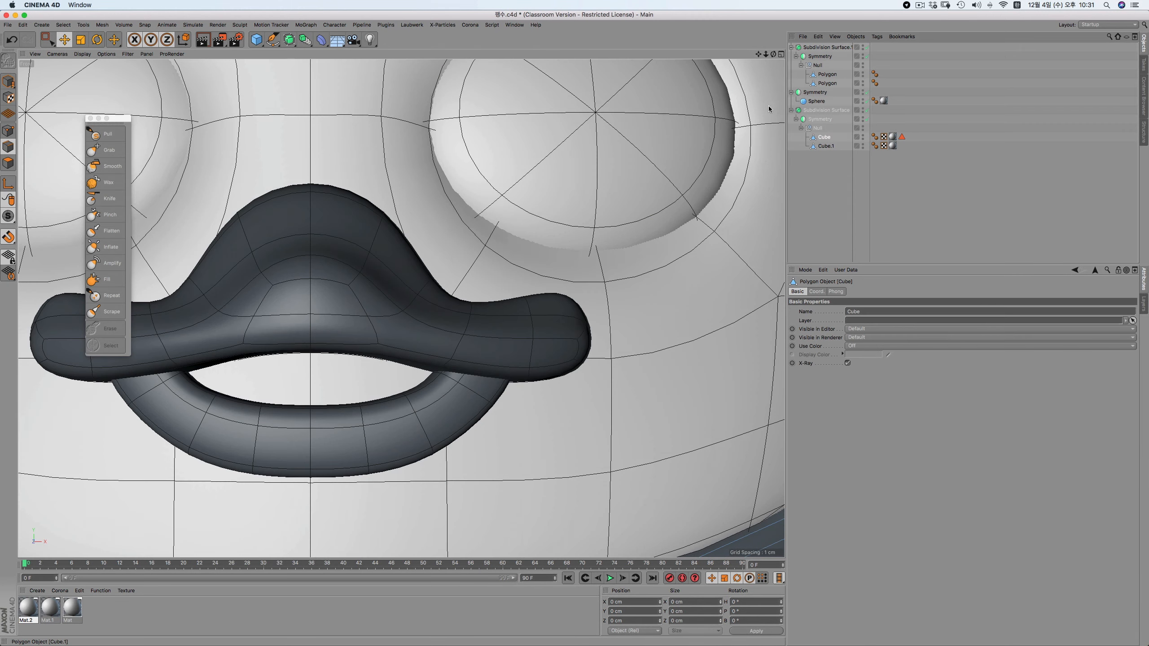
drag(765, 54, 699, 61)
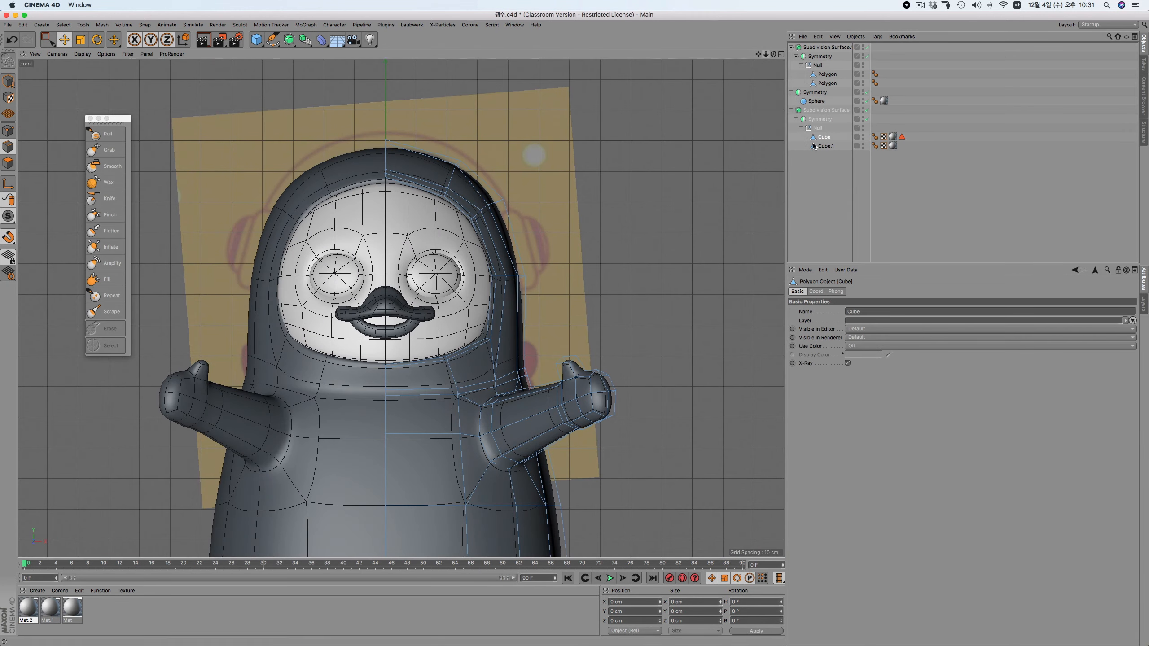
click(823, 111)
click(797, 291)
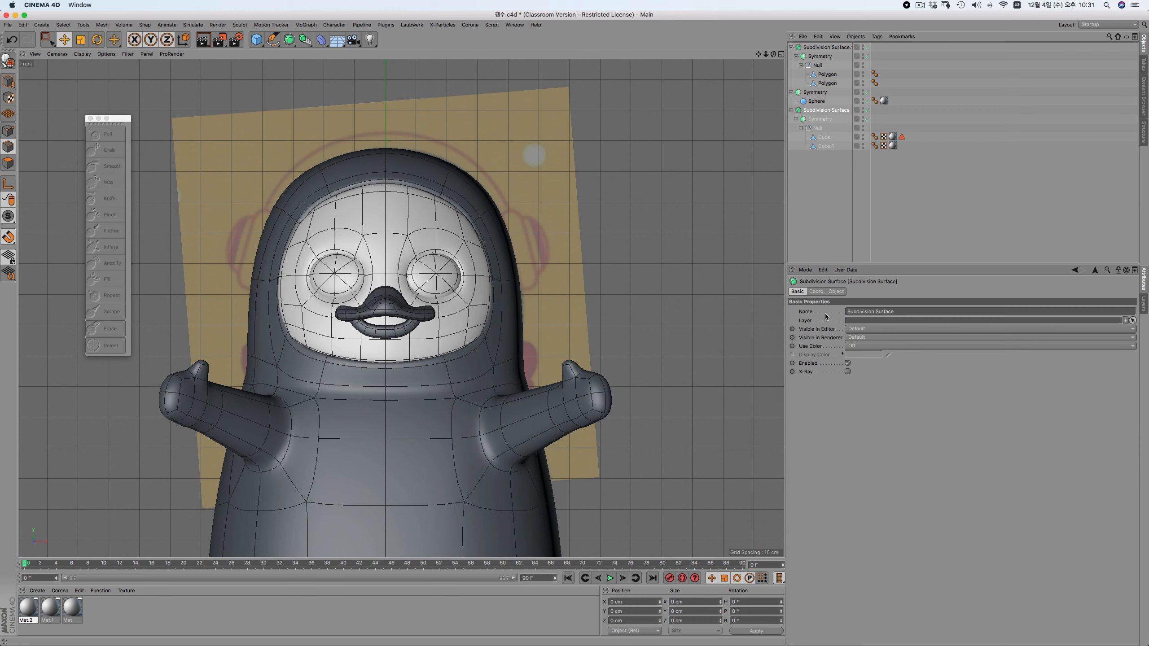
click(848, 372)
Set the front view background image's transparency to 0%
click(834, 250)
key(shift+v)
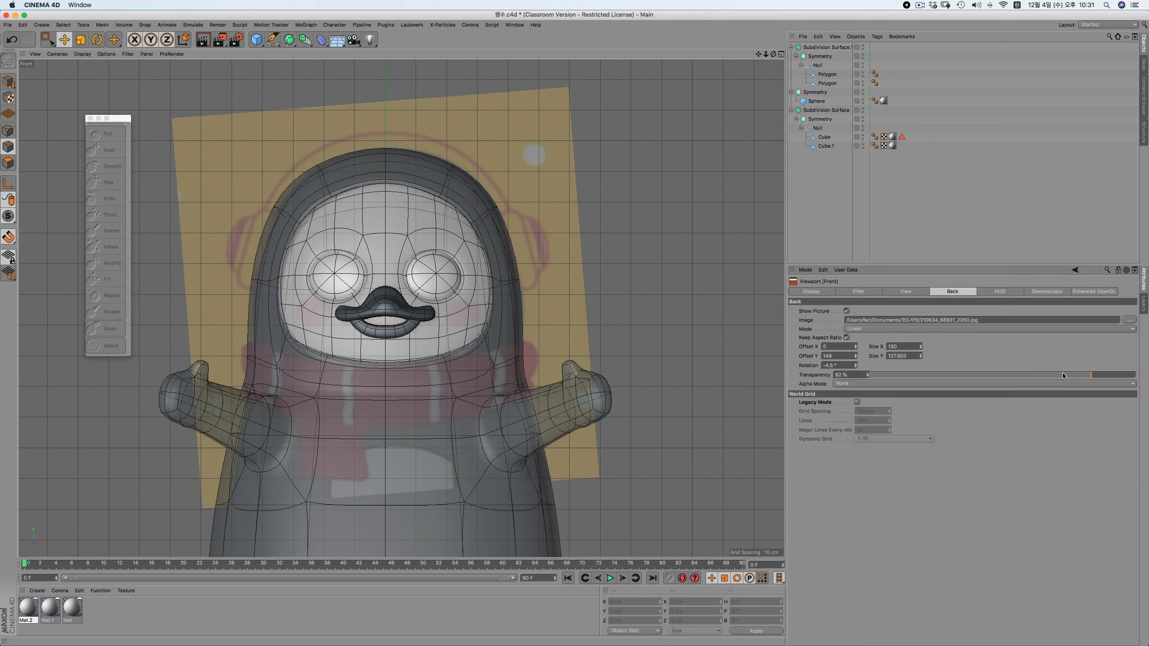
drag(1062, 373, 815, 359)
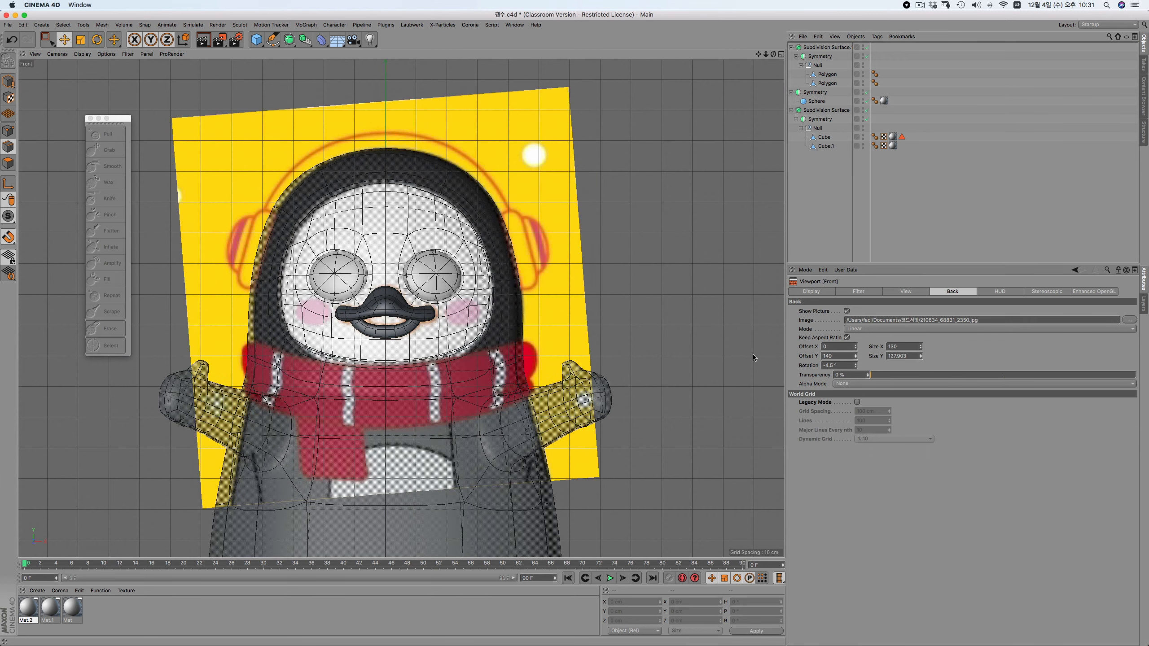
Select both Cube and Cube.1 and rectangle-select the points at the upper corner of the face opening in point mode
click(827, 145)
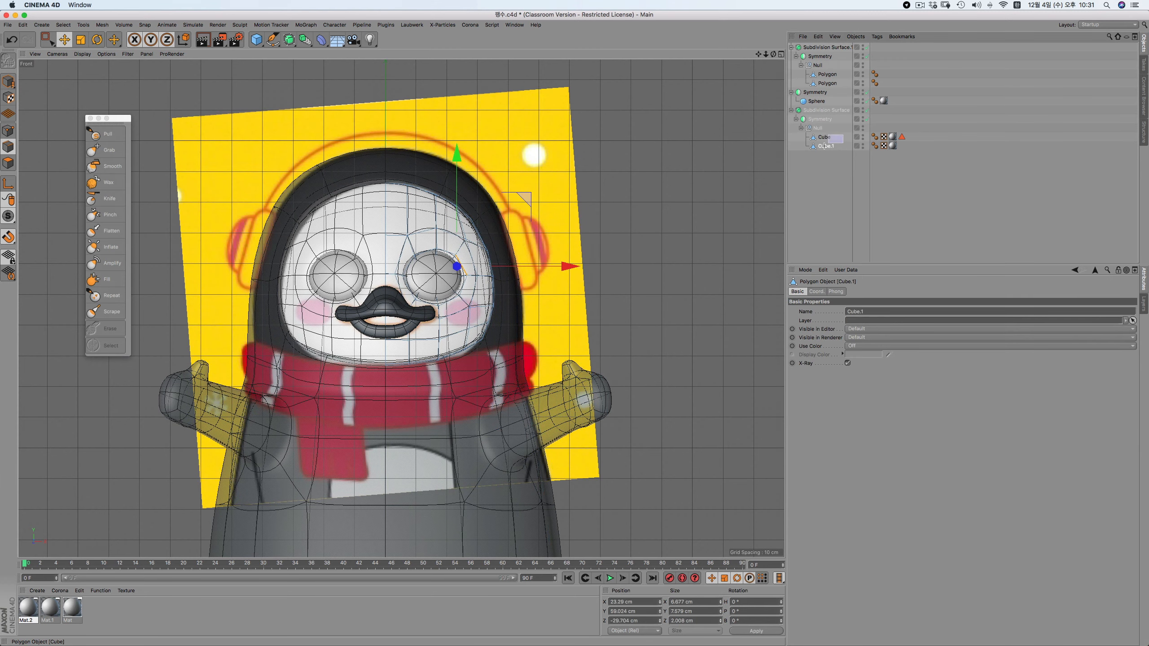
drag(824, 146, 823, 147)
scroll(485, 224, up, 5)
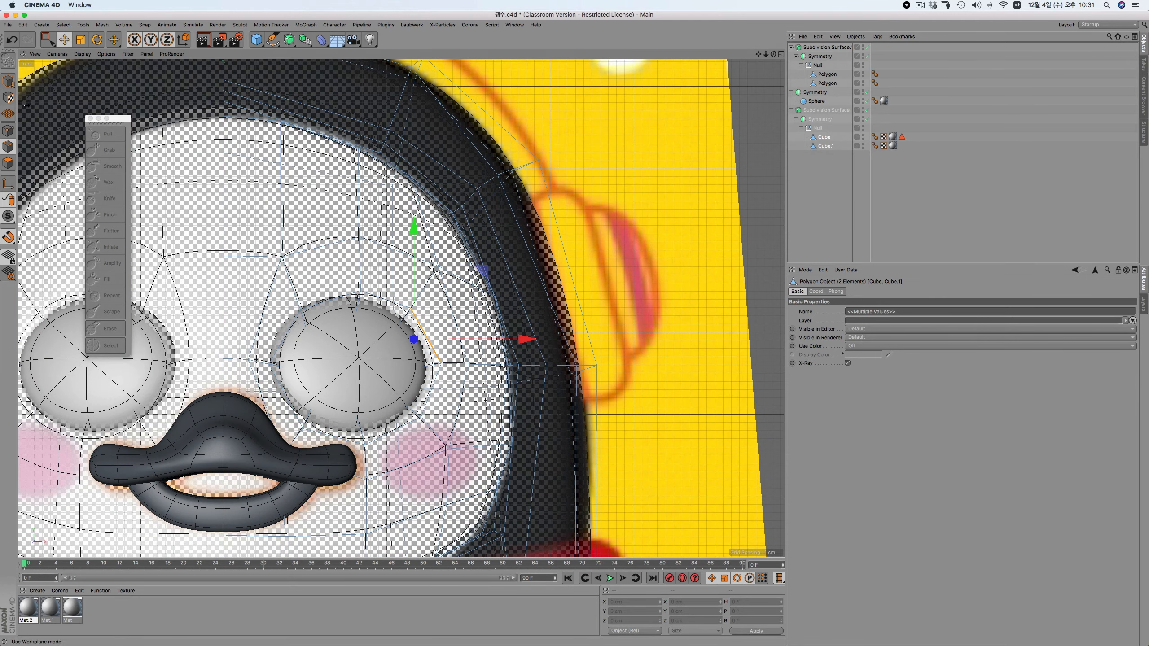
click(8, 130)
click(47, 40)
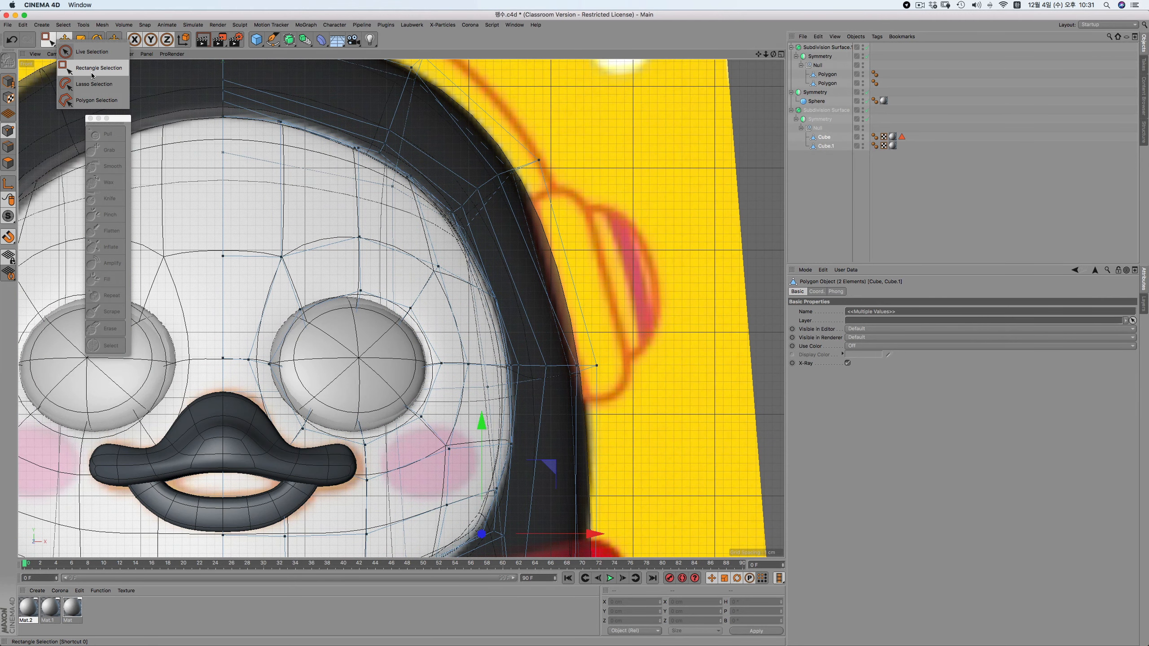
click(92, 68)
drag(483, 181, 447, 239)
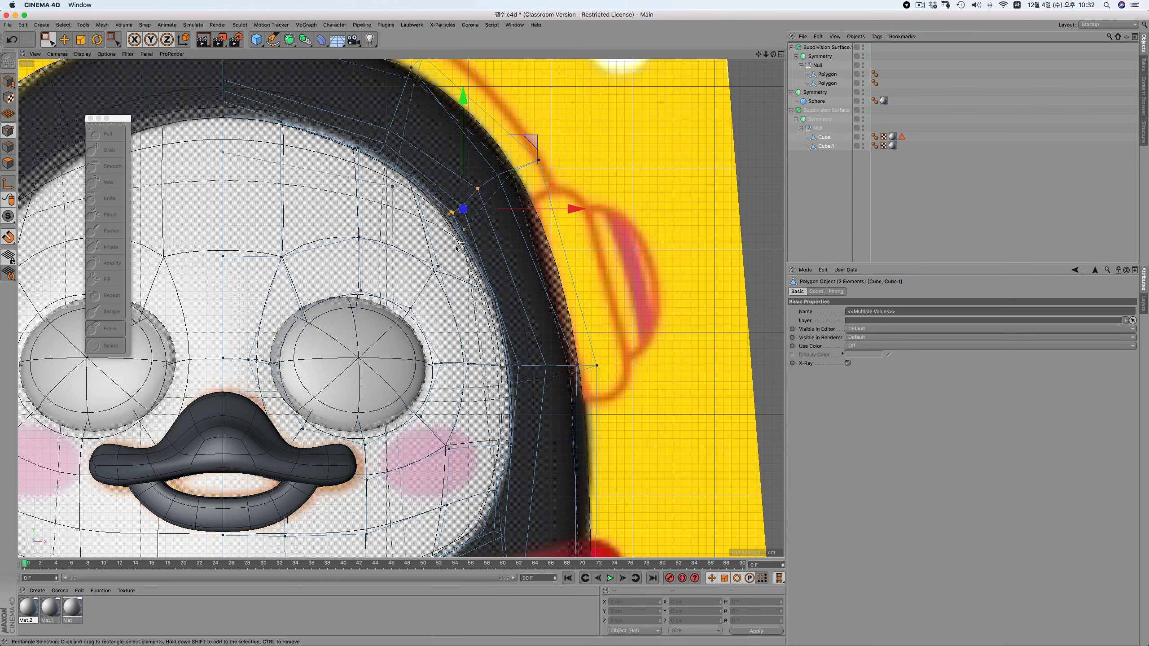
shift+drag(386, 195, 385, 195)
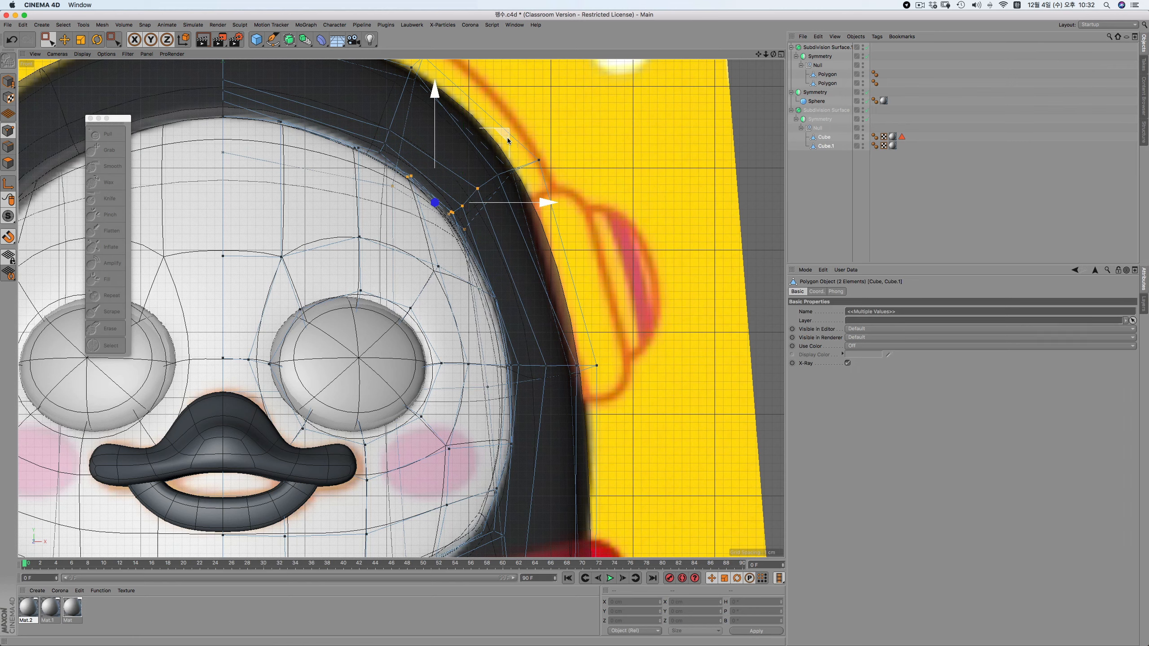
Toggle Backface Culling and reselect the face opening's upper corner points with a rectangle selection
click(107, 54)
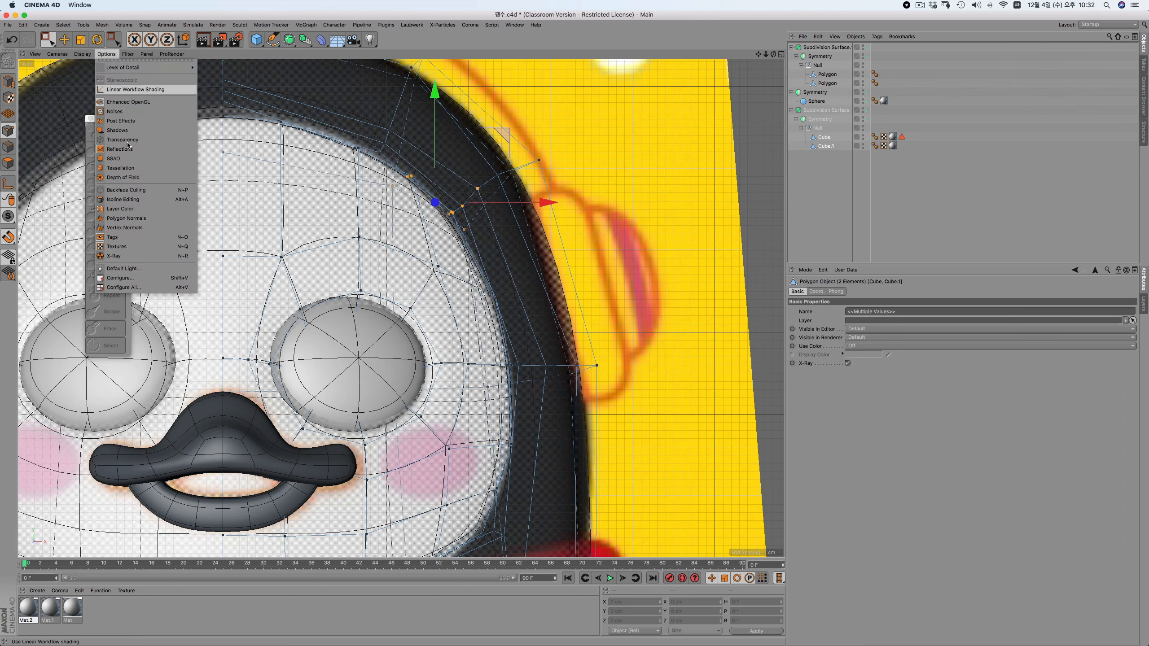
click(145, 192)
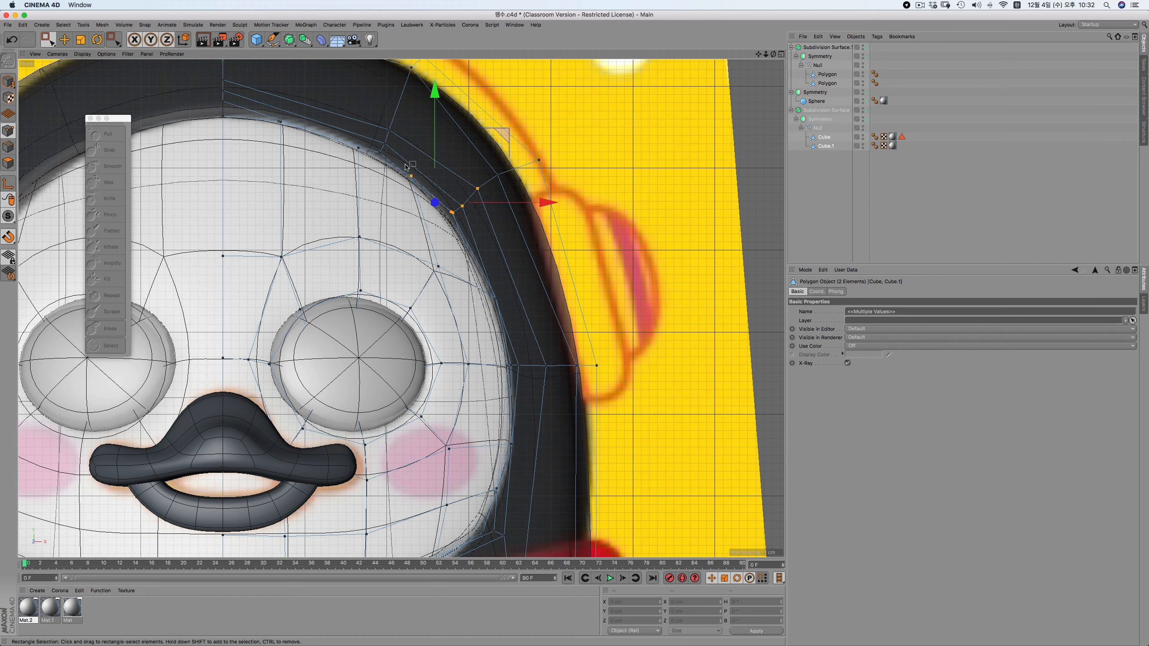
drag(405, 151, 484, 230)
Try to shift the face opening's corner points slightly inward and select the points below them
drag(444, 194, 440, 201)
drag(514, 281, 480, 304)
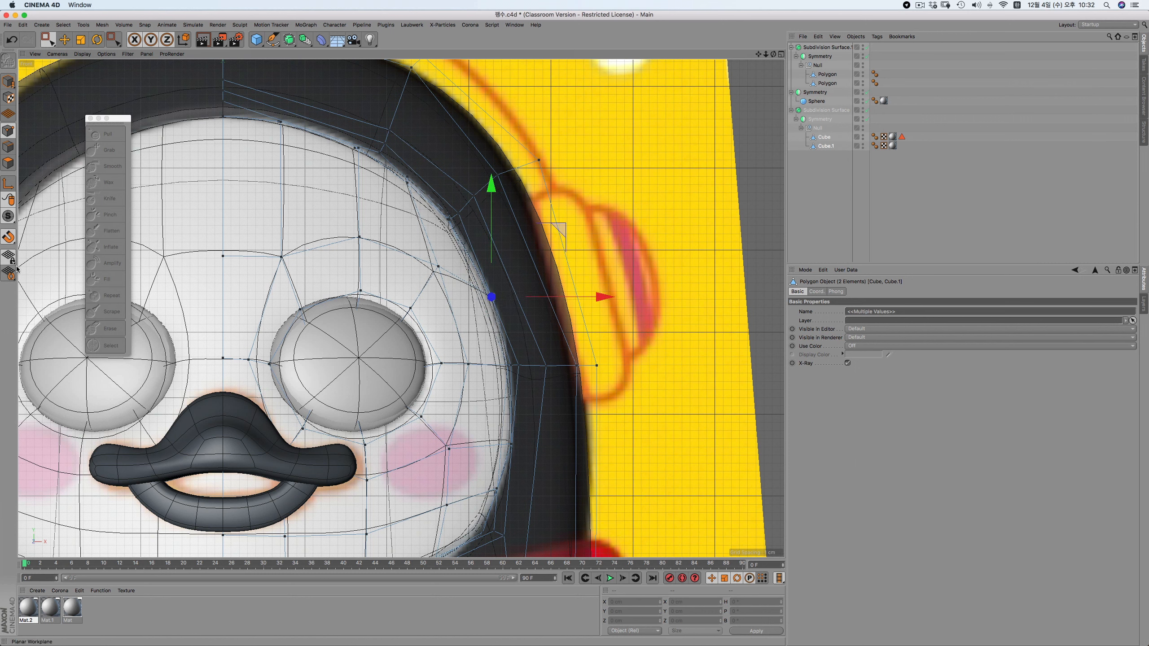
key(super+z)
key(super+z)
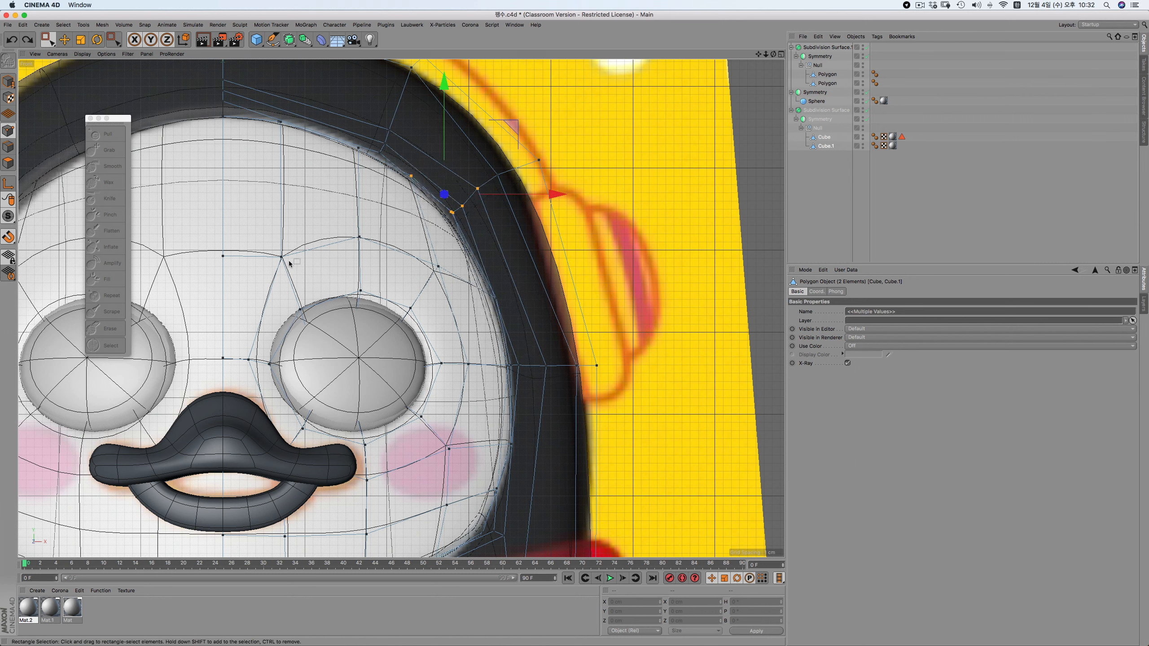
Redo the undone edits to the face opening's corner points and clear the point selection
key(super+shift+z)
key(super+shift+z)
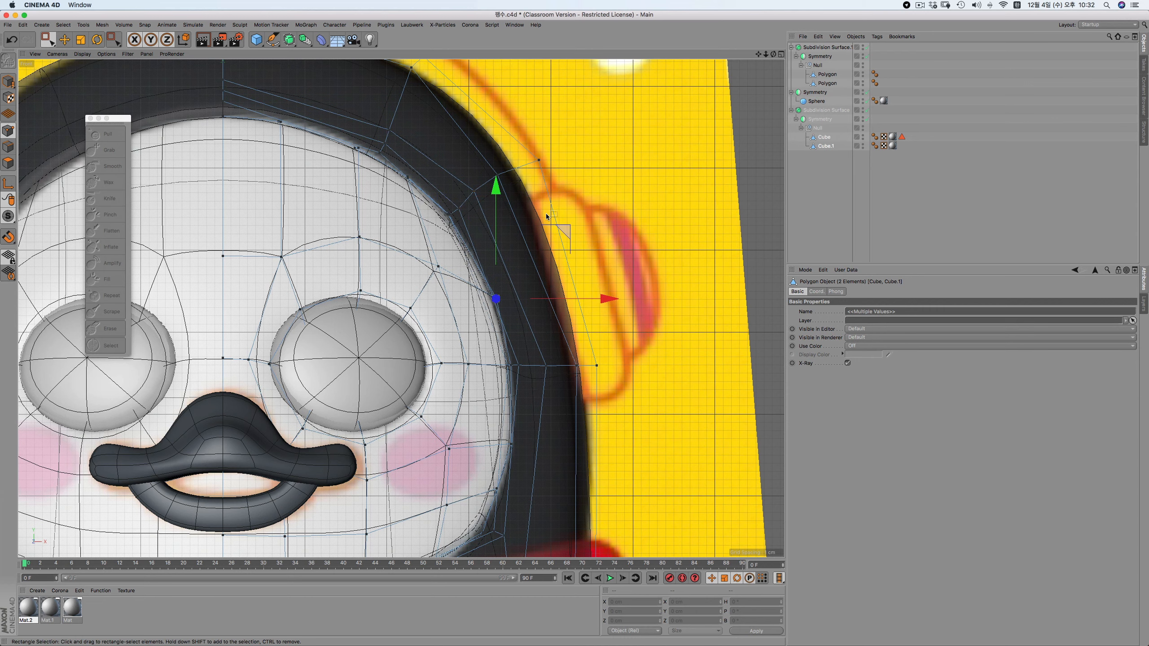
click(601, 213)
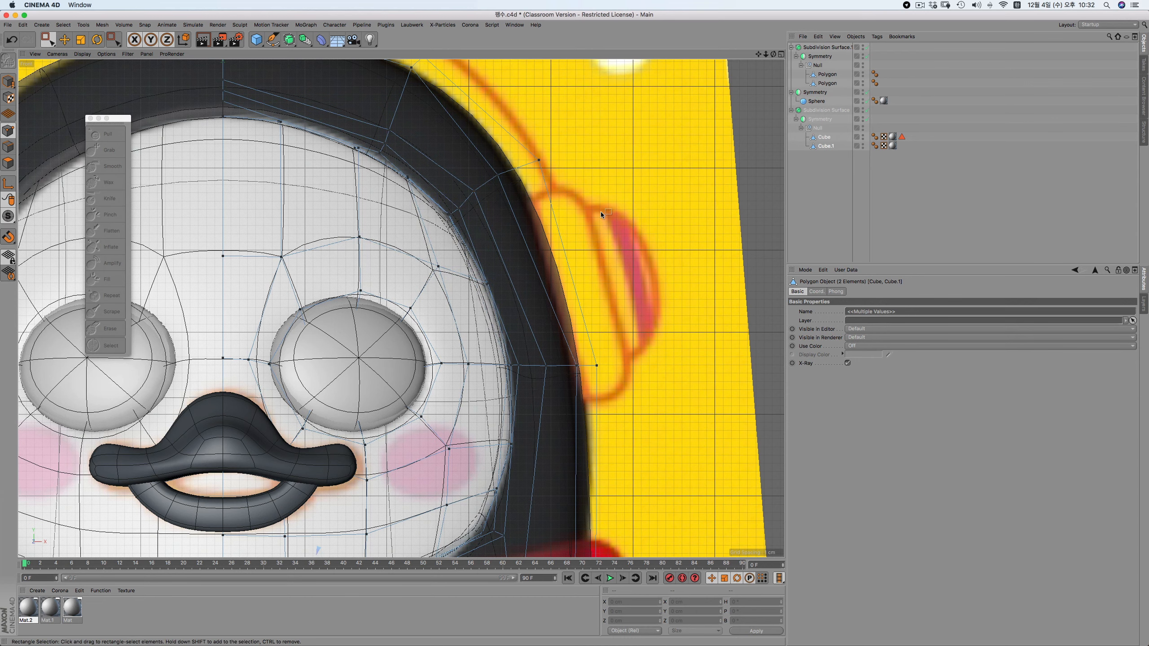
key(F1)
alt+drag(543, 245, 573, 225)
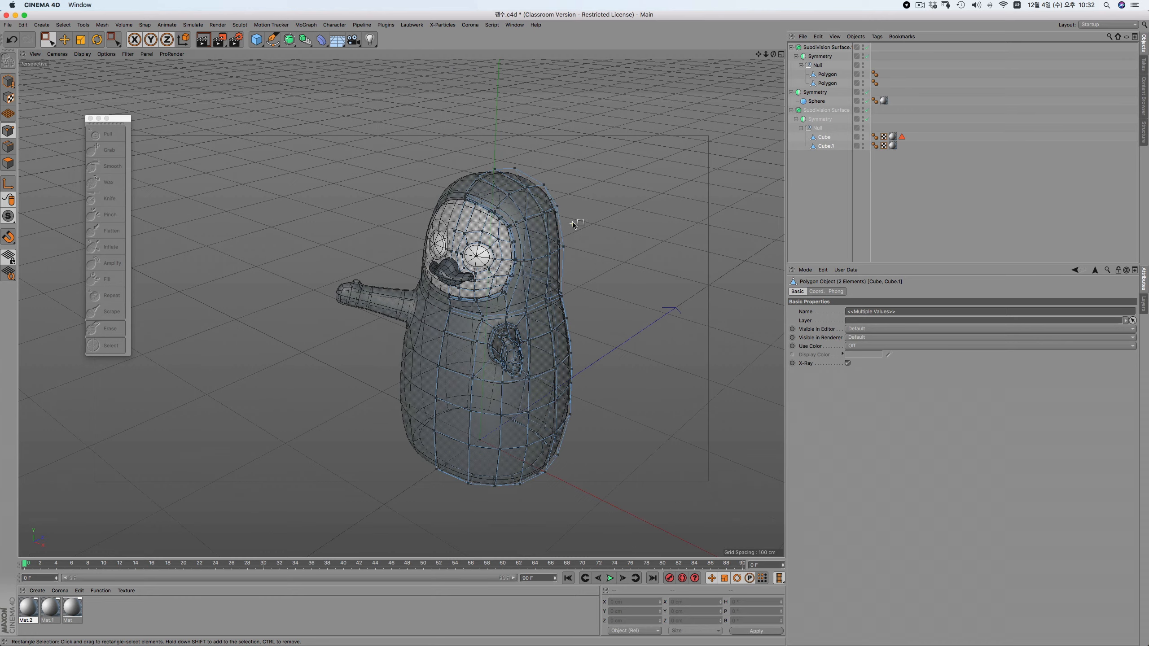
scroll(574, 225, up, 6)
key(F4)
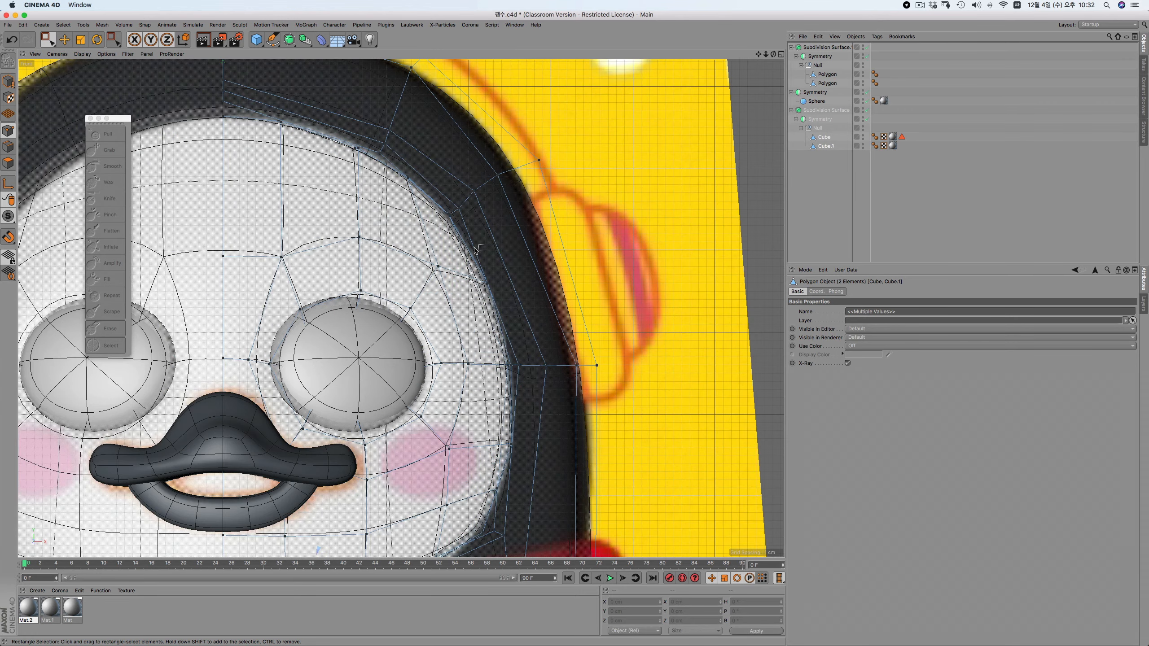
Nudge the points along the face opening's upper edge to fit the front reference outline, and deselect both meshes
scroll(474, 249, down, 2)
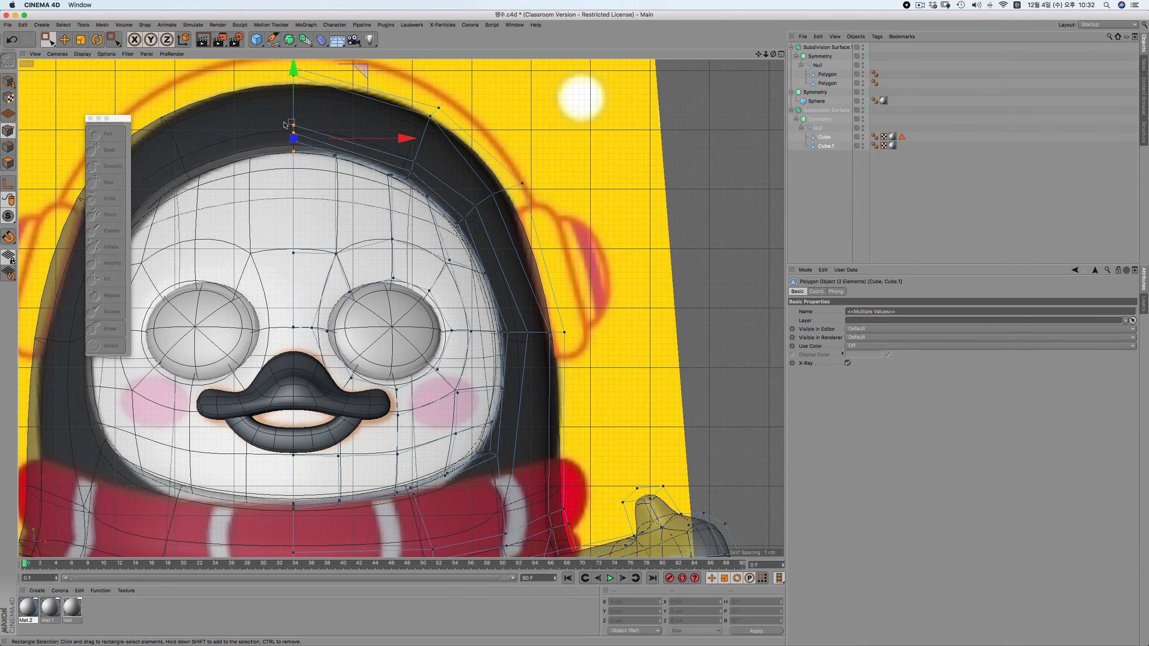
drag(272, 111, 371, 168)
mouse_move(315, 72)
mouse_down()
mouse_move(316, 95)
mouse_move(317, 75)
mouse_up()
drag(316, 75, 380, 76)
drag(386, 157, 398, 182)
drag(325, 142, 350, 169)
drag(401, 90, 406, 87)
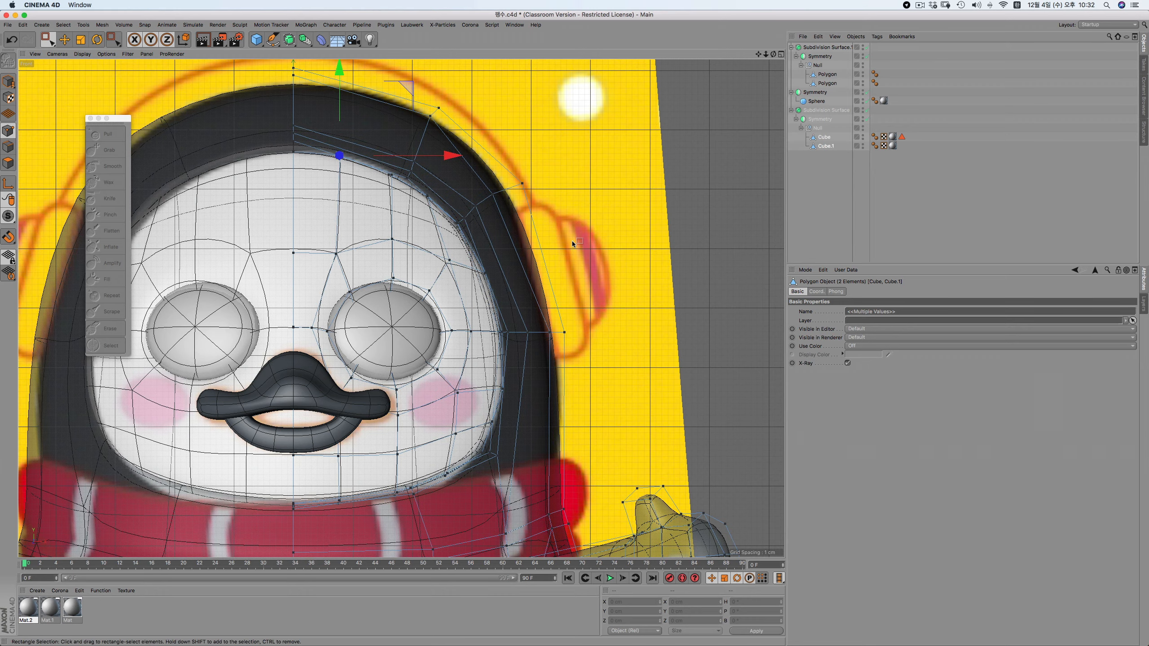
scroll(572, 240, down, 4)
click(817, 217)
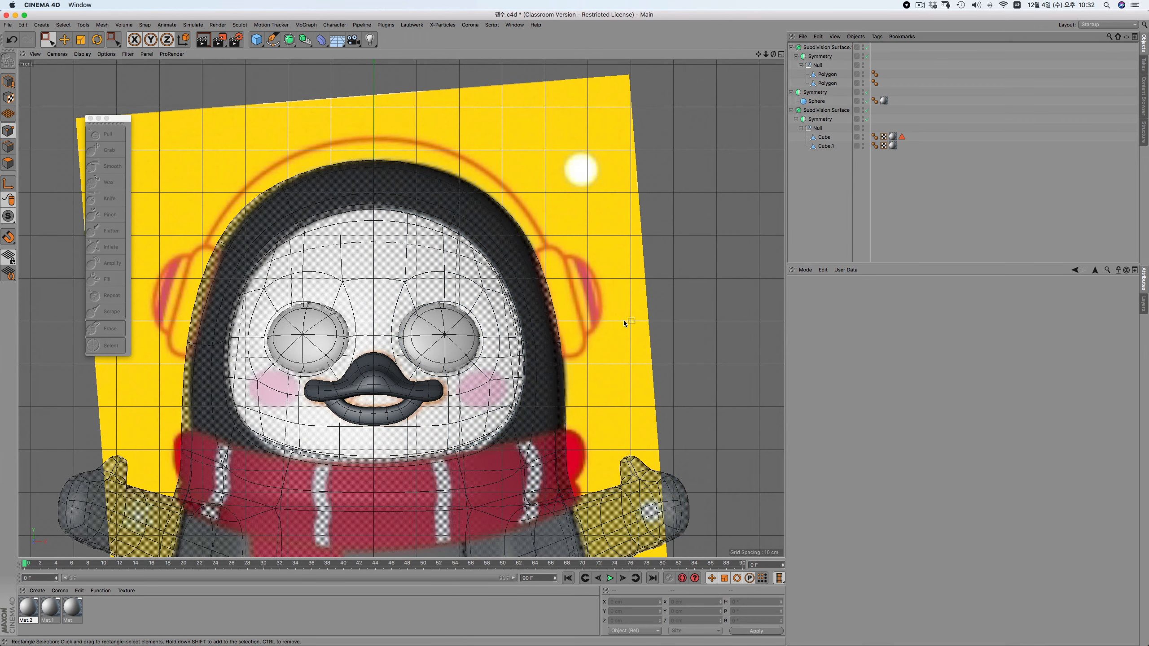
Examine the penguin's head, face and beak in the perspective, front, top and right views
key(F1)
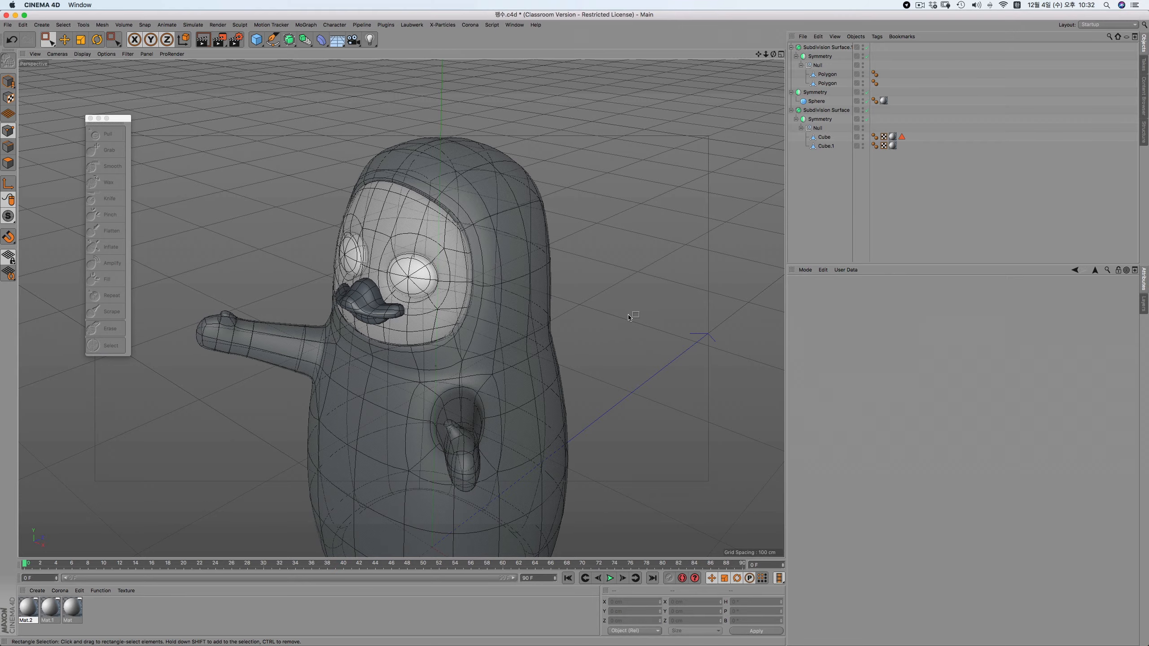
mouse_move(639, 319)
alt+mouse_down()
mouse_move(651, 312)
mouse_move(631, 287)
mouse_move(699, 301)
mouse_move(648, 315)
mouse_move(649, 300)
mouse_move(641, 325)
mouse_move(651, 320)
alt+mouse_up()
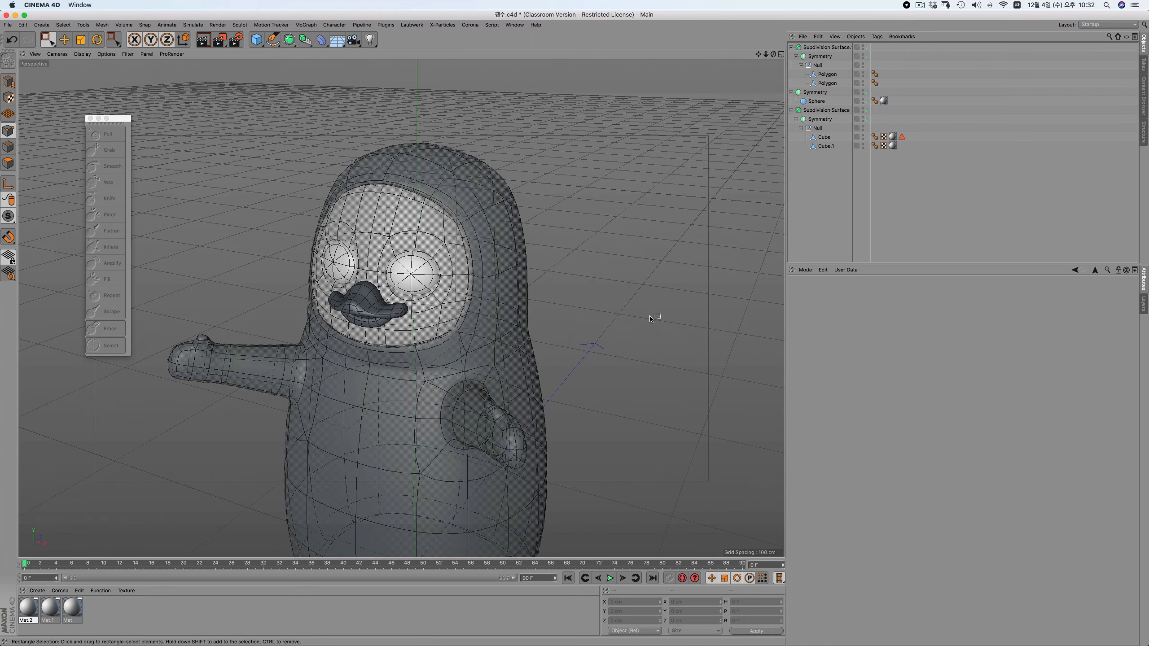
key(F4)
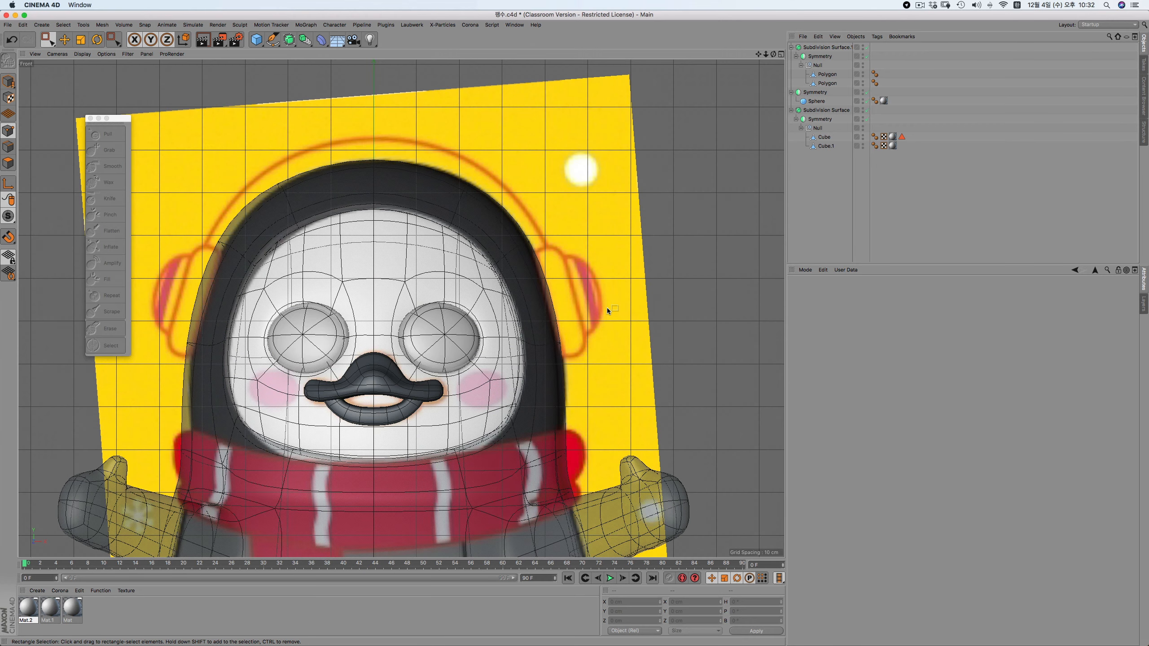
key(F1)
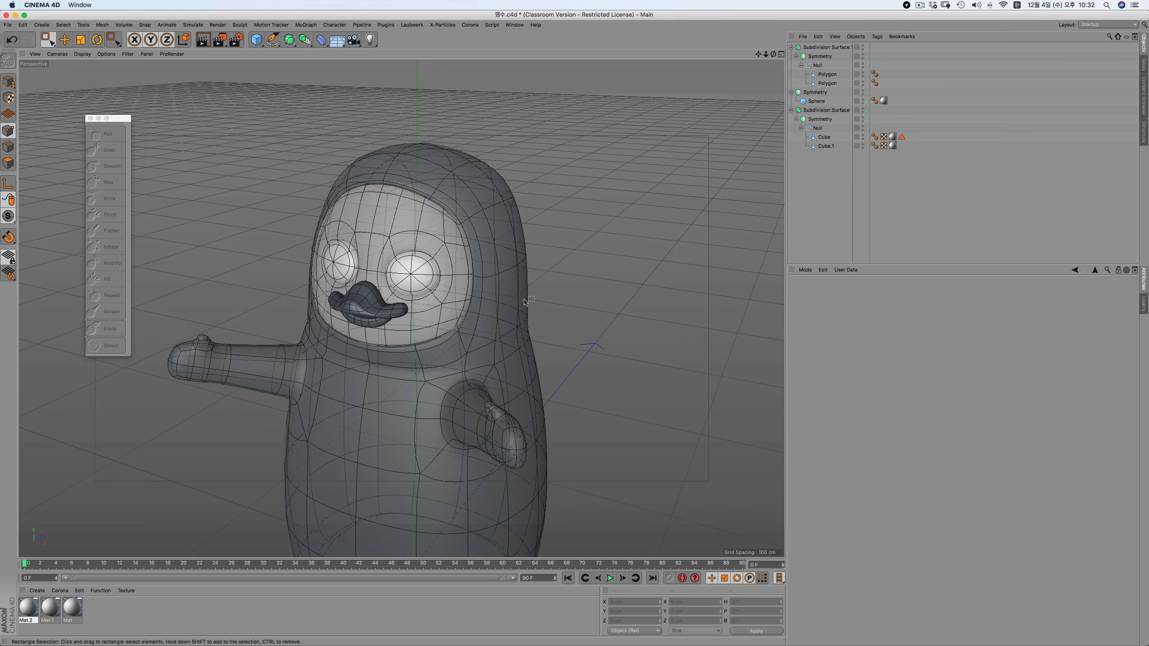
key(F4)
key(F2)
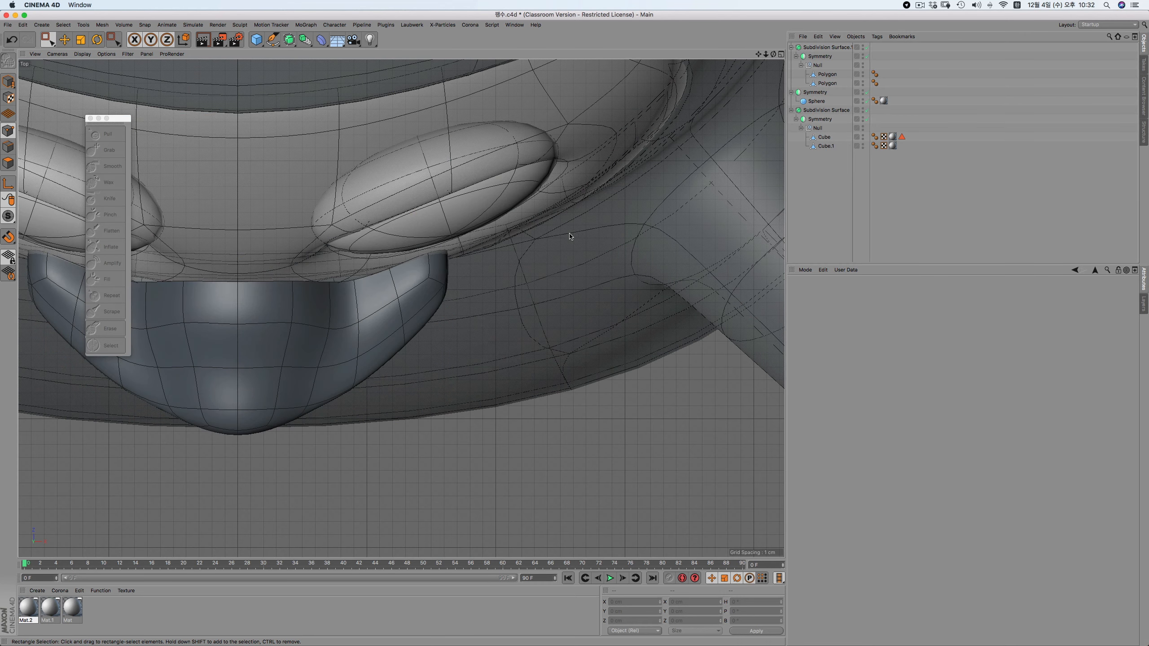
key(F3)
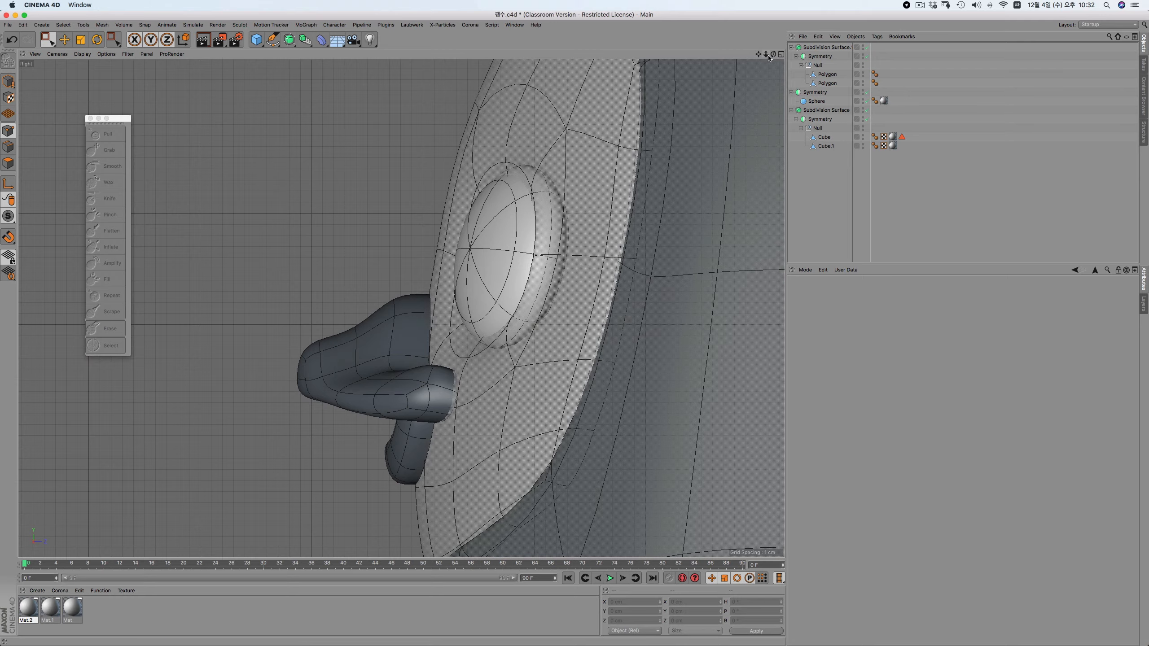
drag(765, 53, 669, 54)
scroll(401, 309, up, 5)
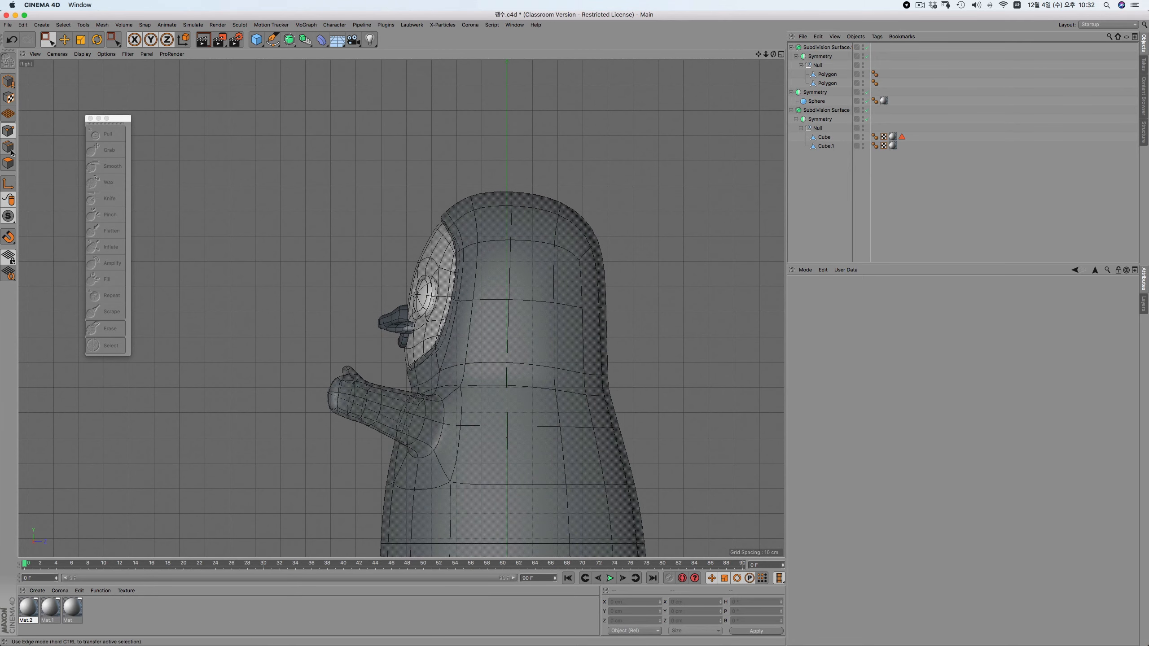
Rename the body mesh Cube as BODY
click(511, 300)
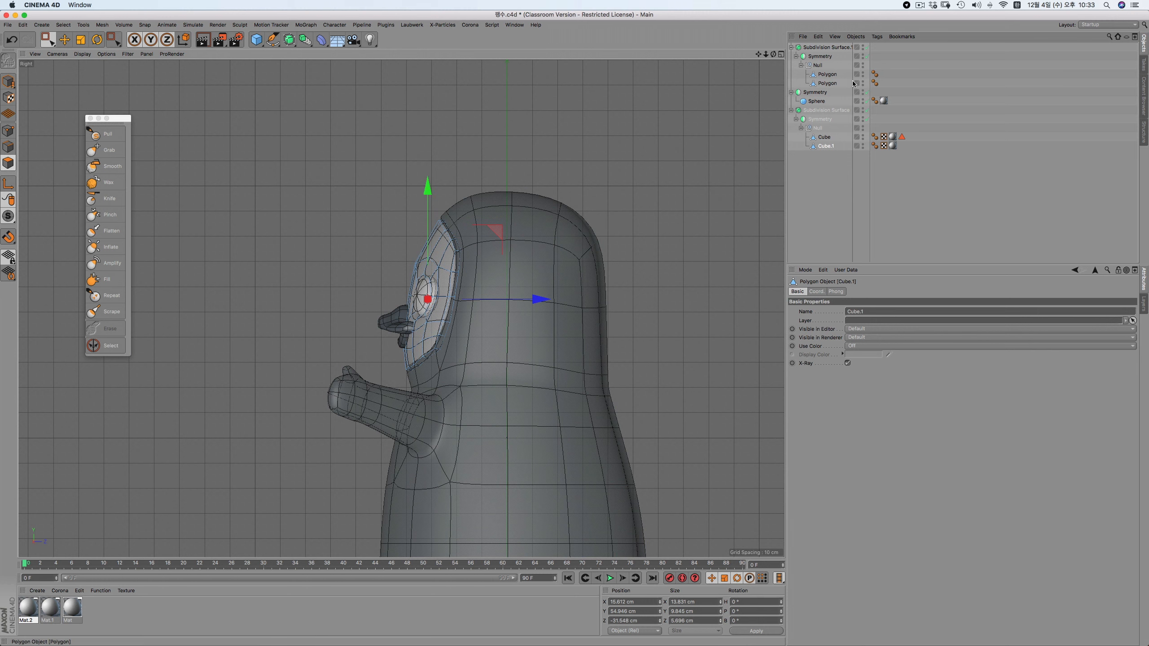
double_click(824, 138)
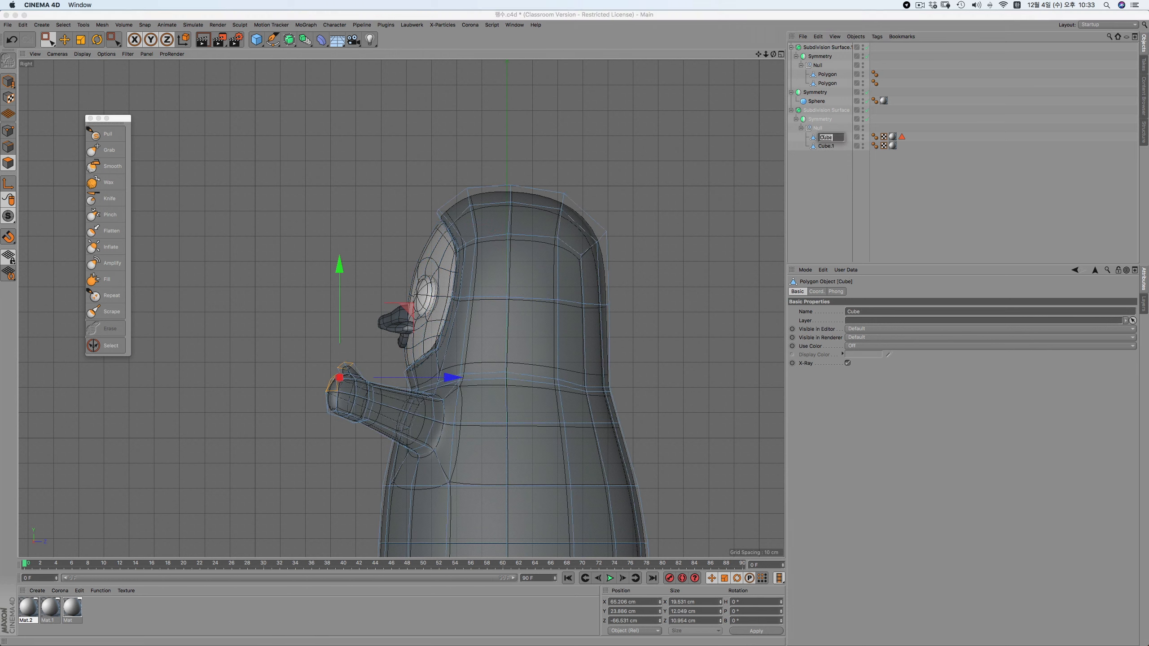
key(Return)
key(Return)
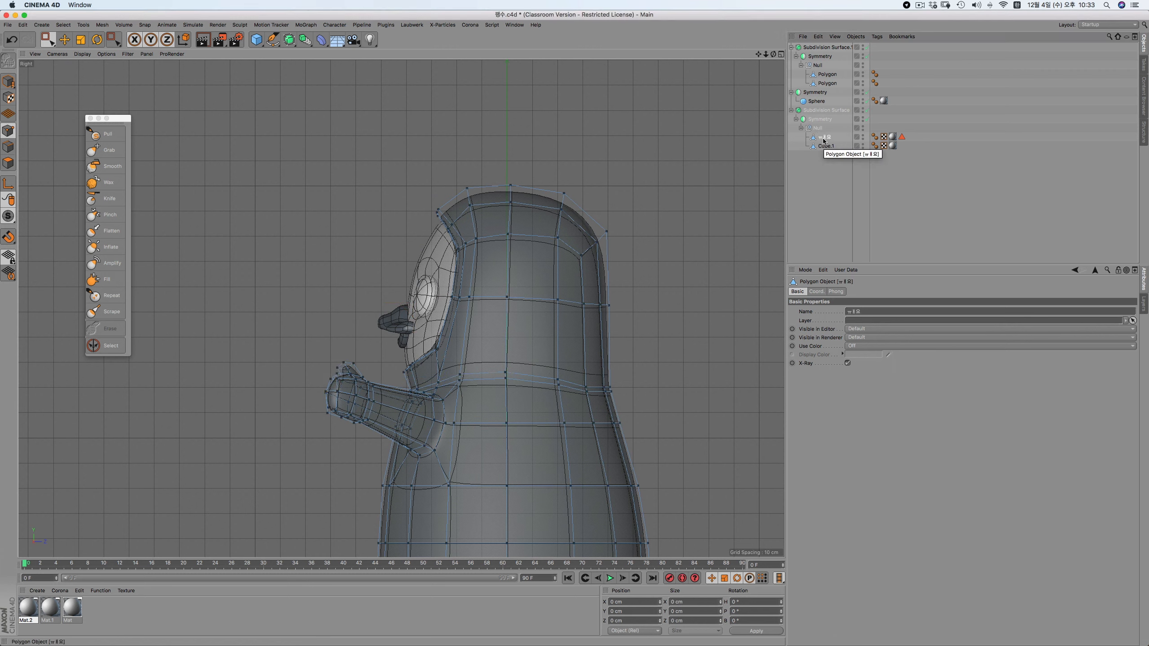
double_click(824, 138)
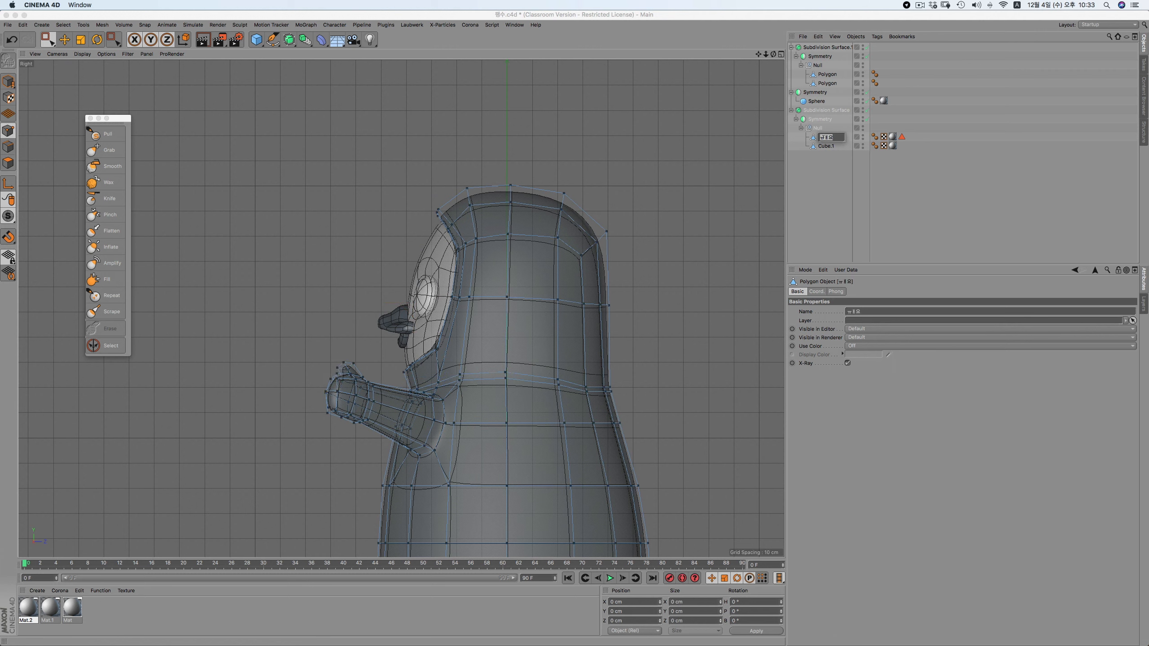
text(BODY)
key(Return)
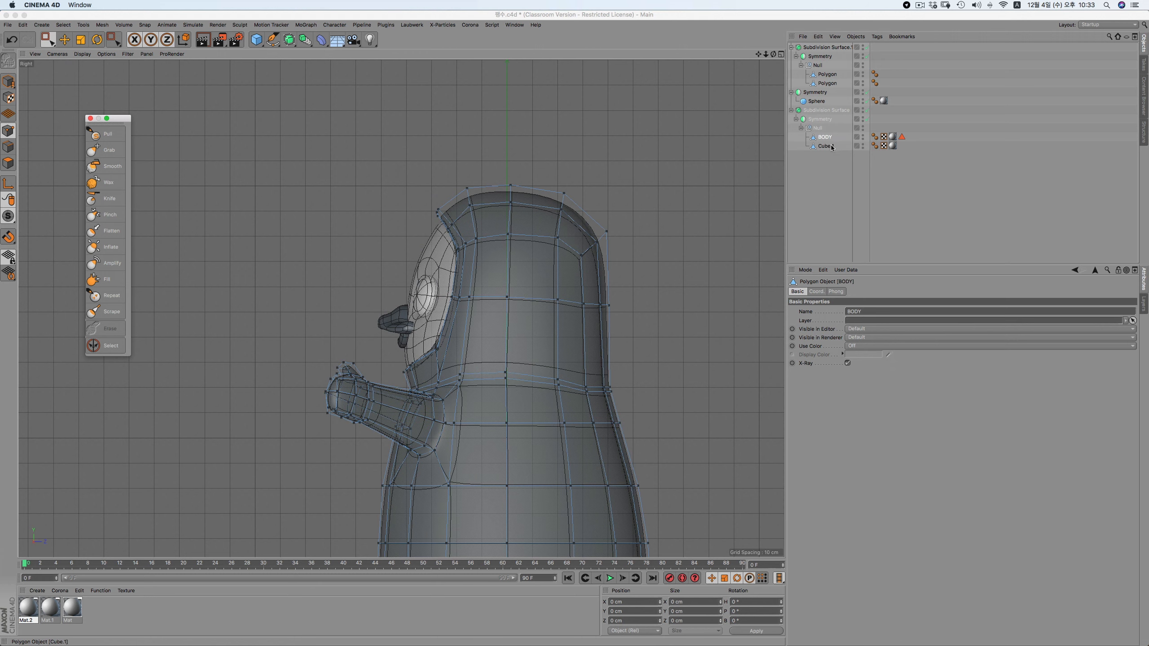
Rename the face mesh Cube.1 as FACE
double_click(831, 146)
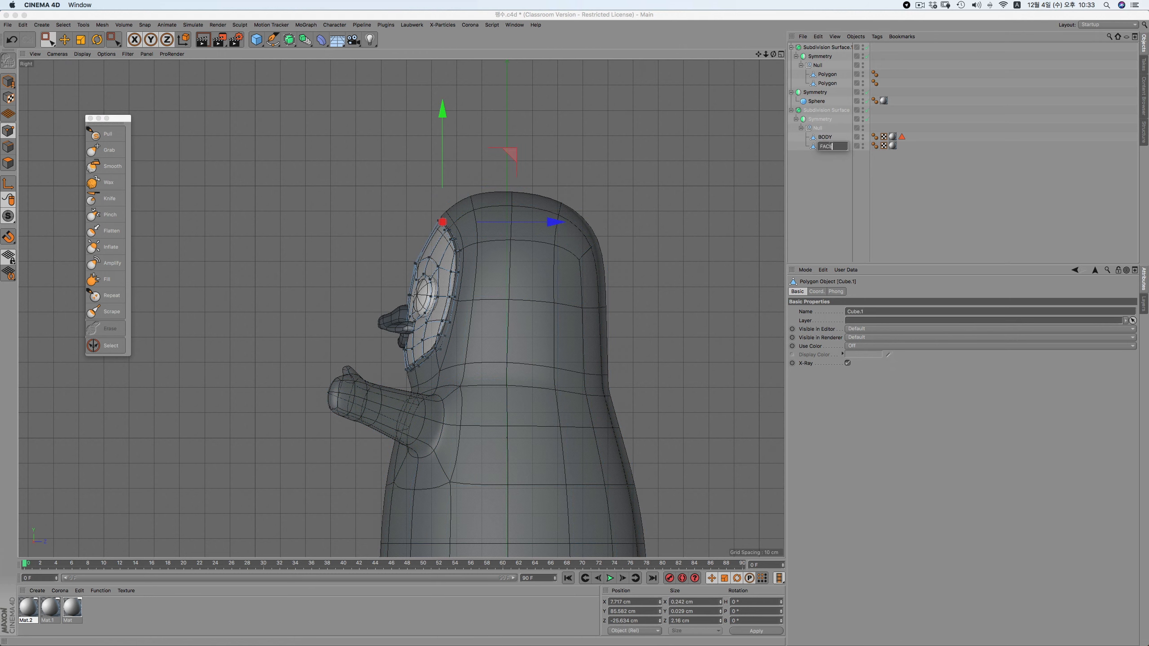
text(FACE)
key(Return)
Select four neighbouring polygons on the side of the BODY mesh's head in polygon mode from the right view
click(824, 137)
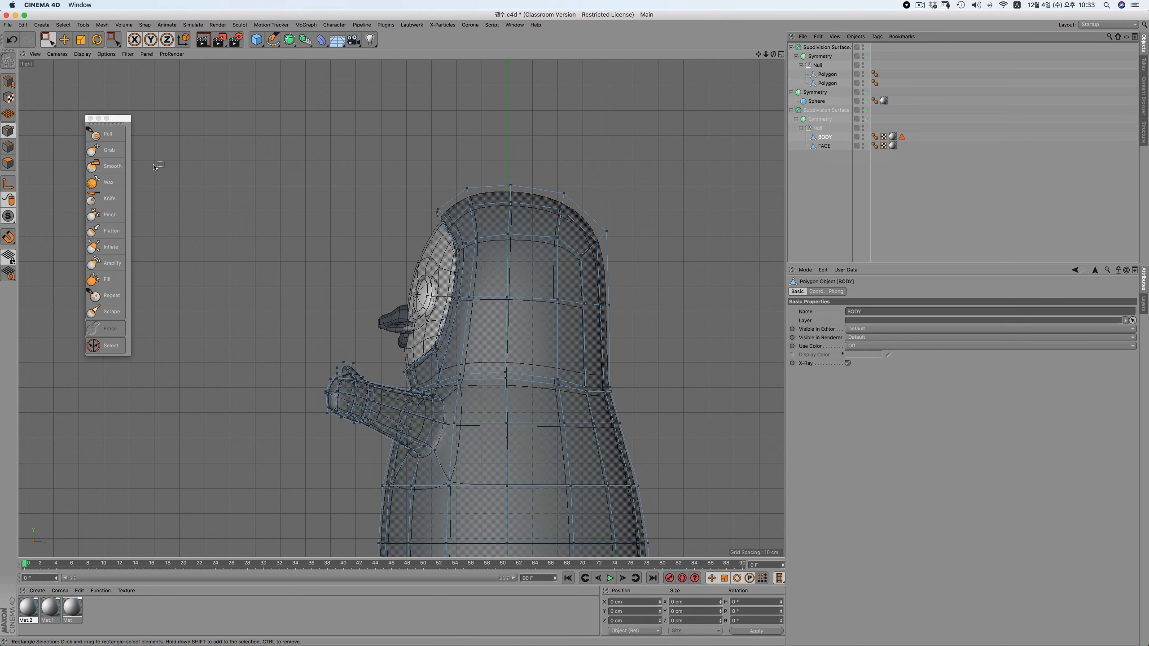
click(8, 162)
click(65, 39)
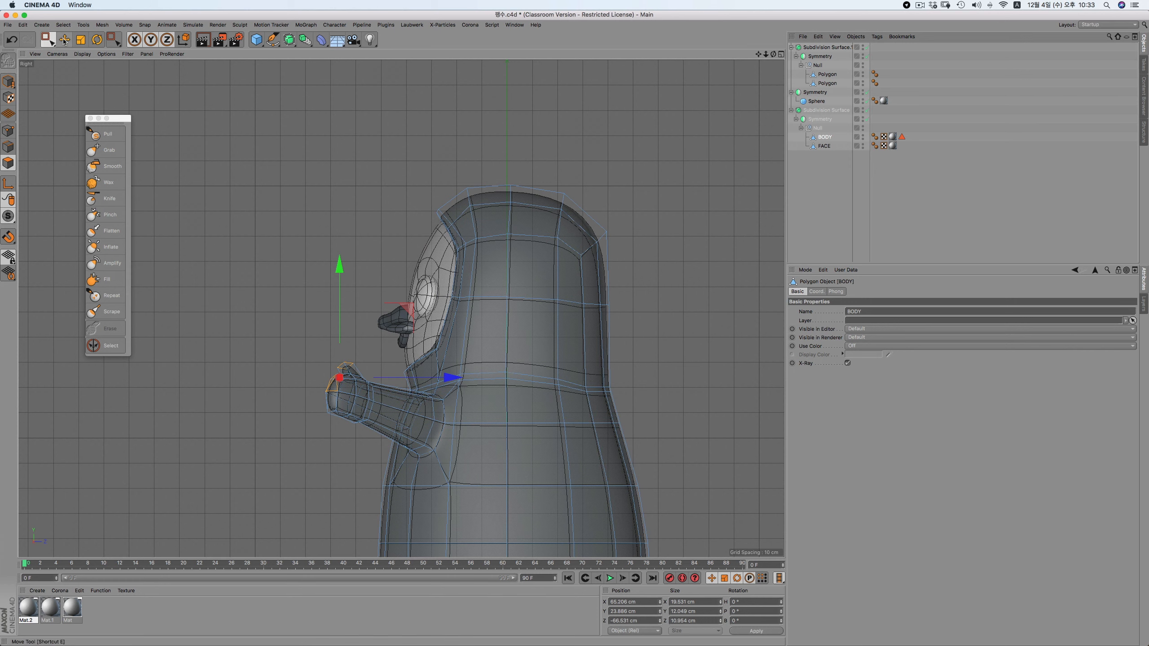
click(488, 266)
shift+click(527, 290)
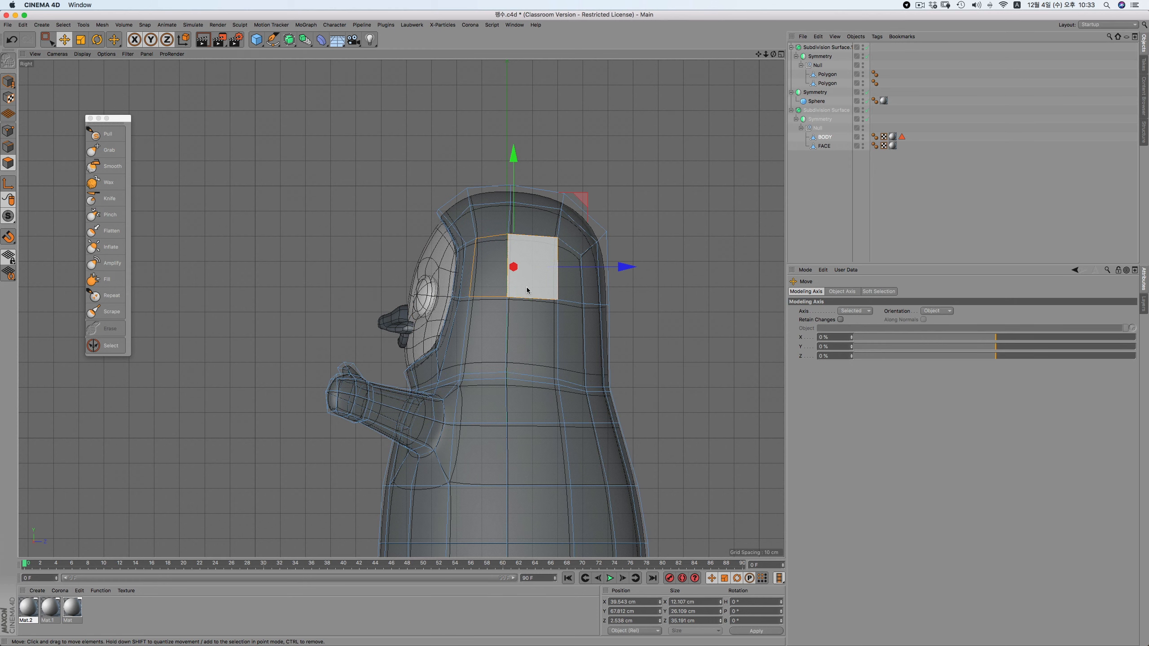
shift+click(481, 308)
shift+click(520, 317)
key(F2)
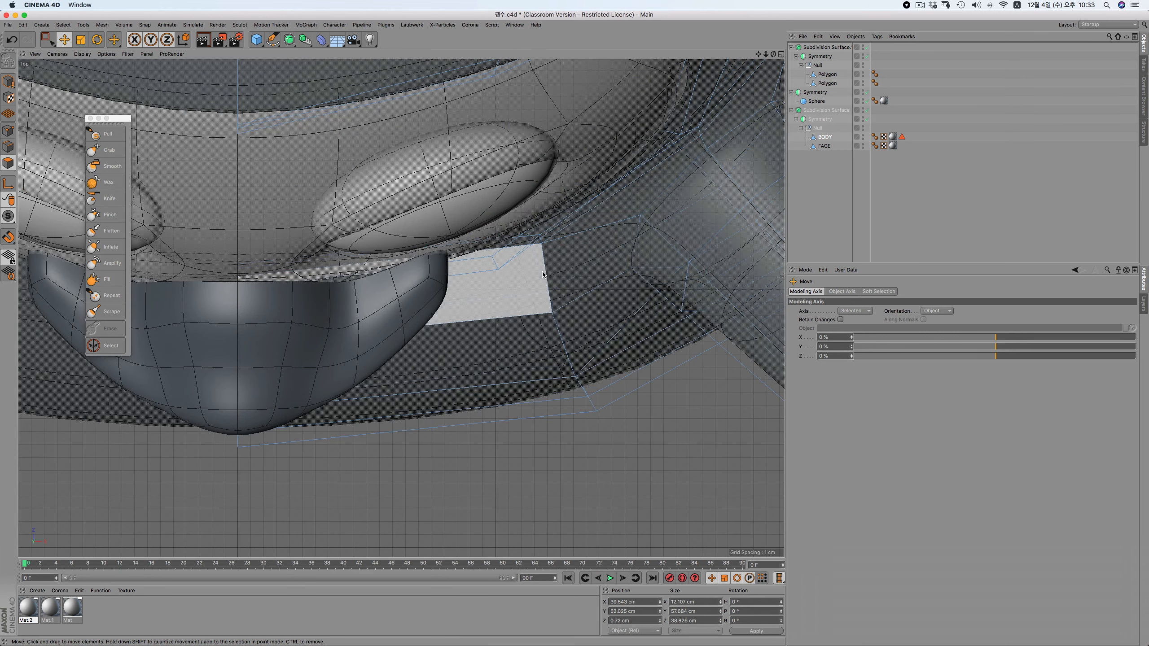
key(F1)
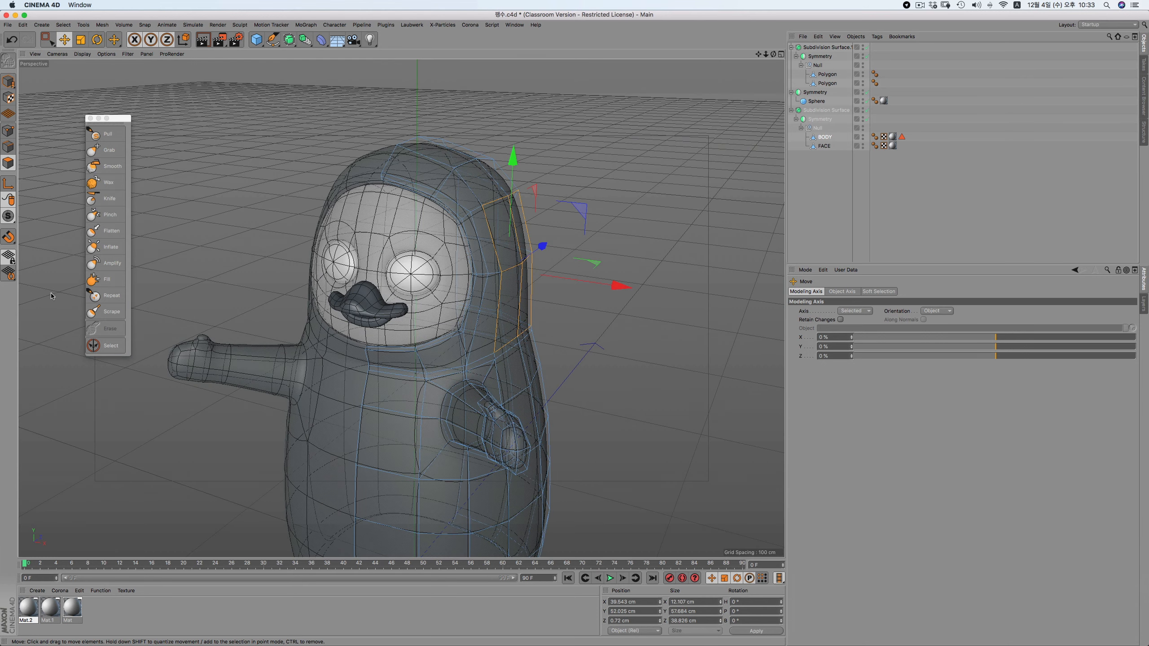
Align the workplane to the selected polygons on the side of the head
click(9, 273)
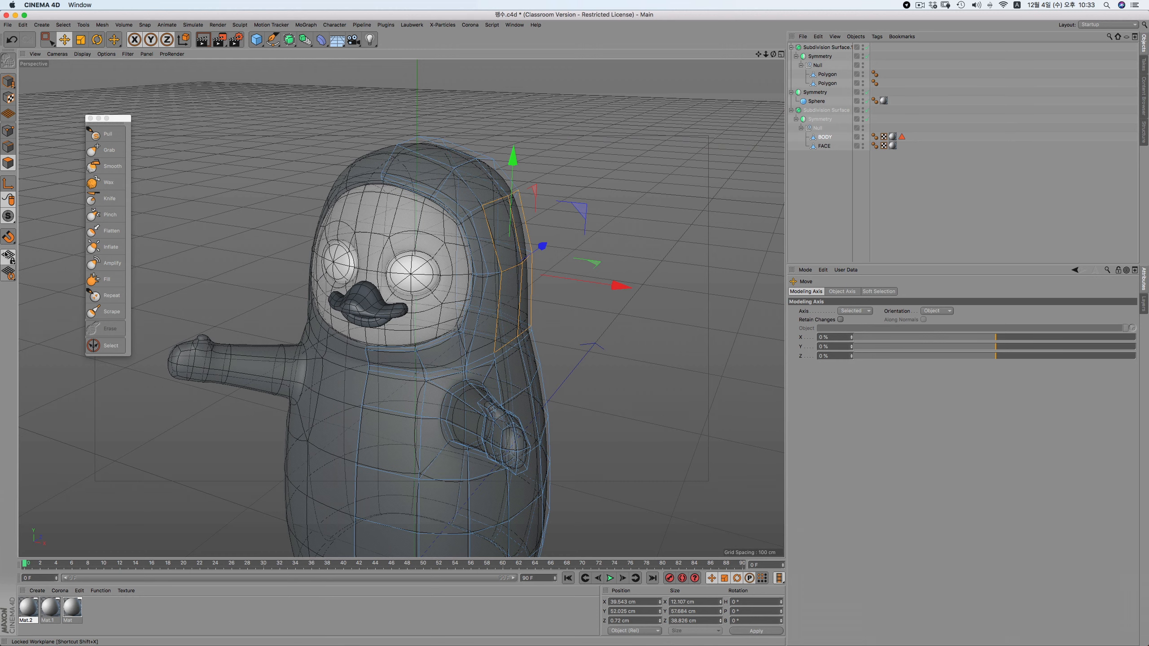
click(8, 257)
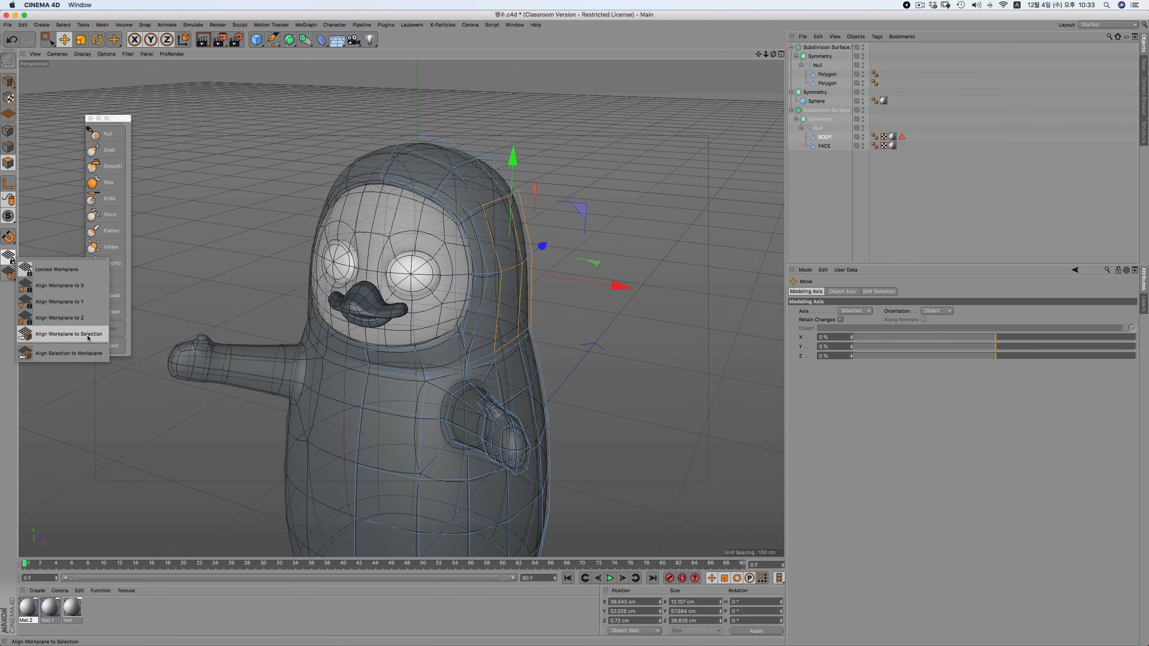
click(68, 334)
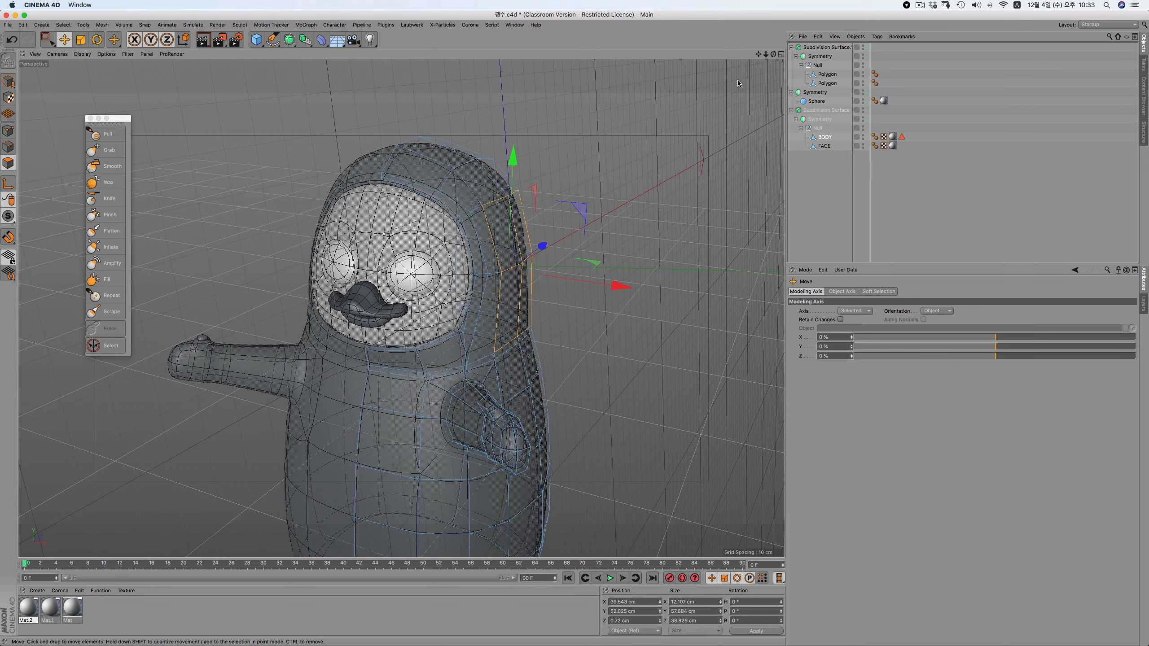
drag(773, 54, 327, 282)
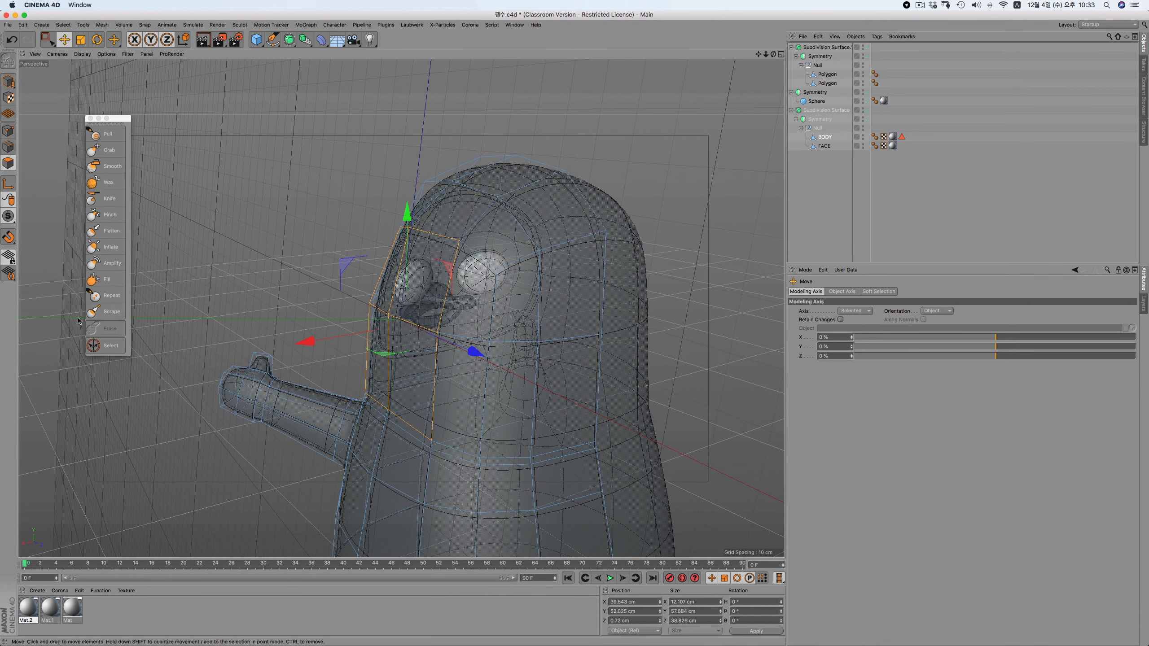
mouse_move(773, 54)
mouse_down()
mouse_move(837, 9)
mouse_move(805, 150)
mouse_move(995, 134)
mouse_move(868, 147)
mouse_move(906, 144)
mouse_move(772, 60)
mouse_up()
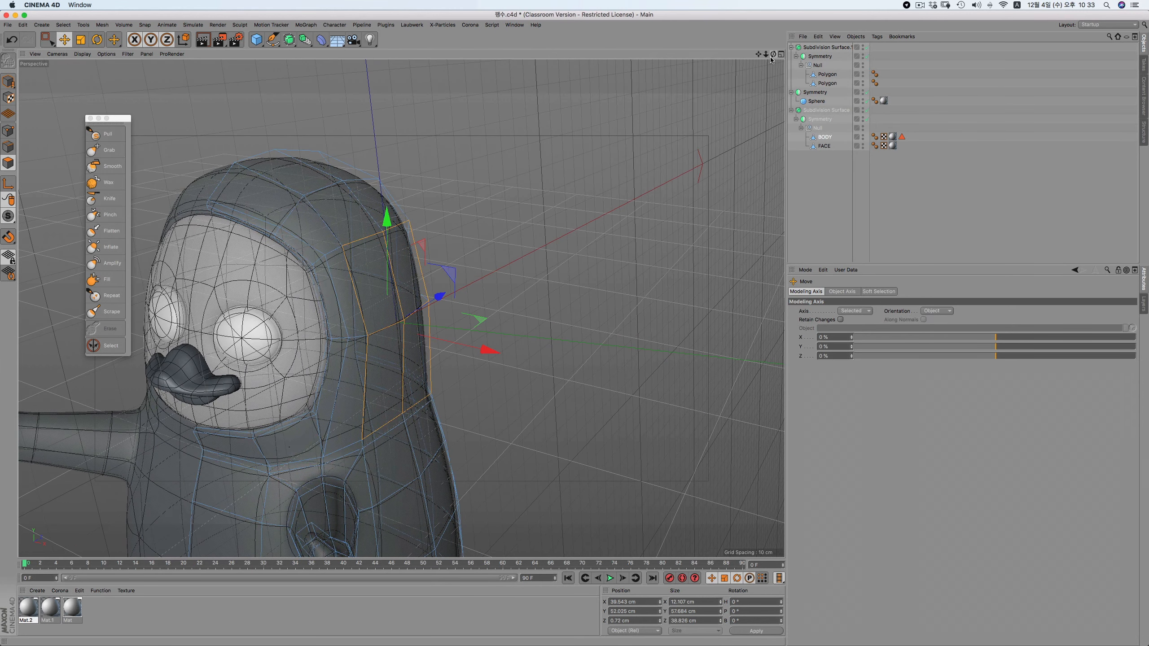
Check the headphones in the reference photos and add a Cone primitive on the side of the head
click(256, 40)
click(333, 117)
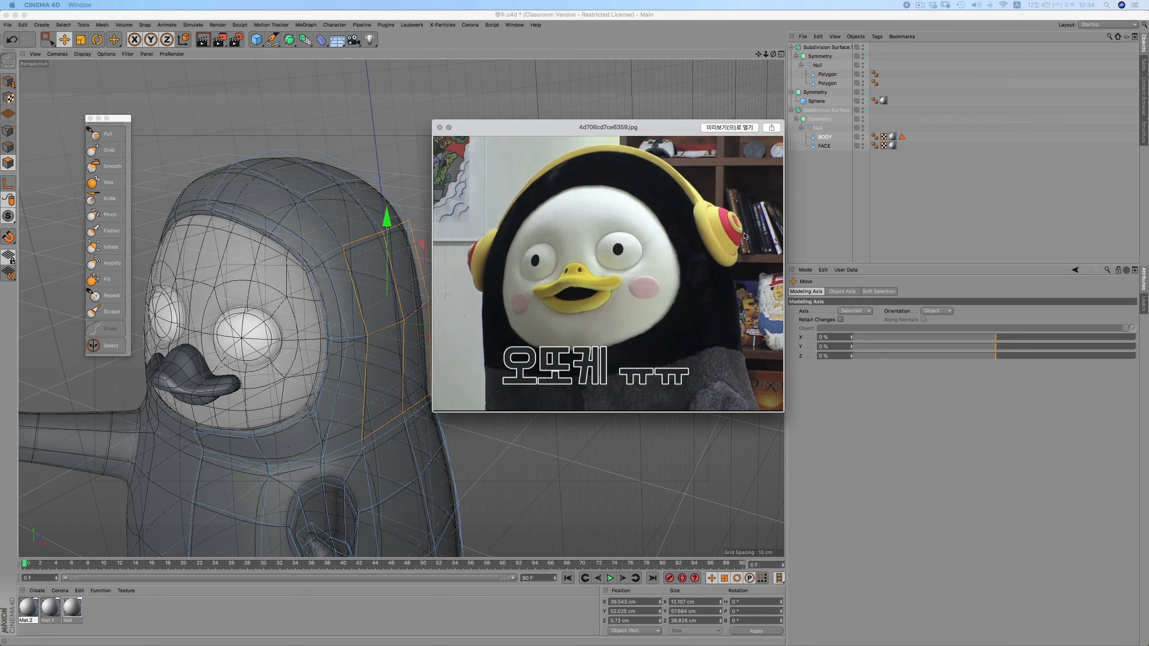
click(346, 259)
click(256, 40)
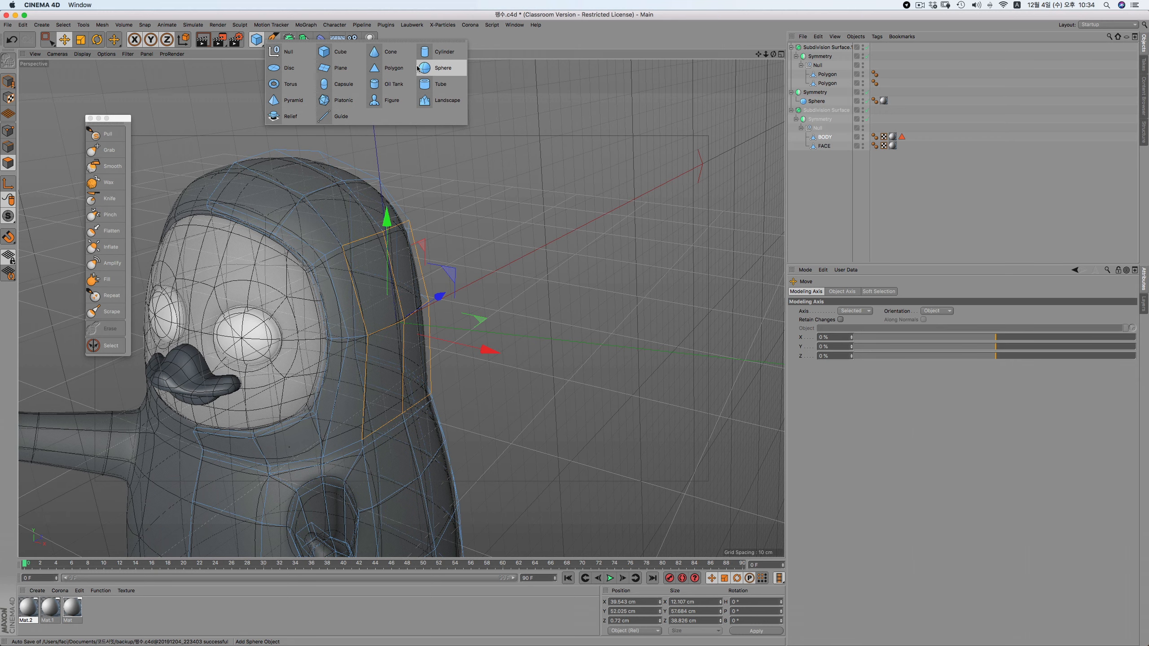
key(super+Tab)
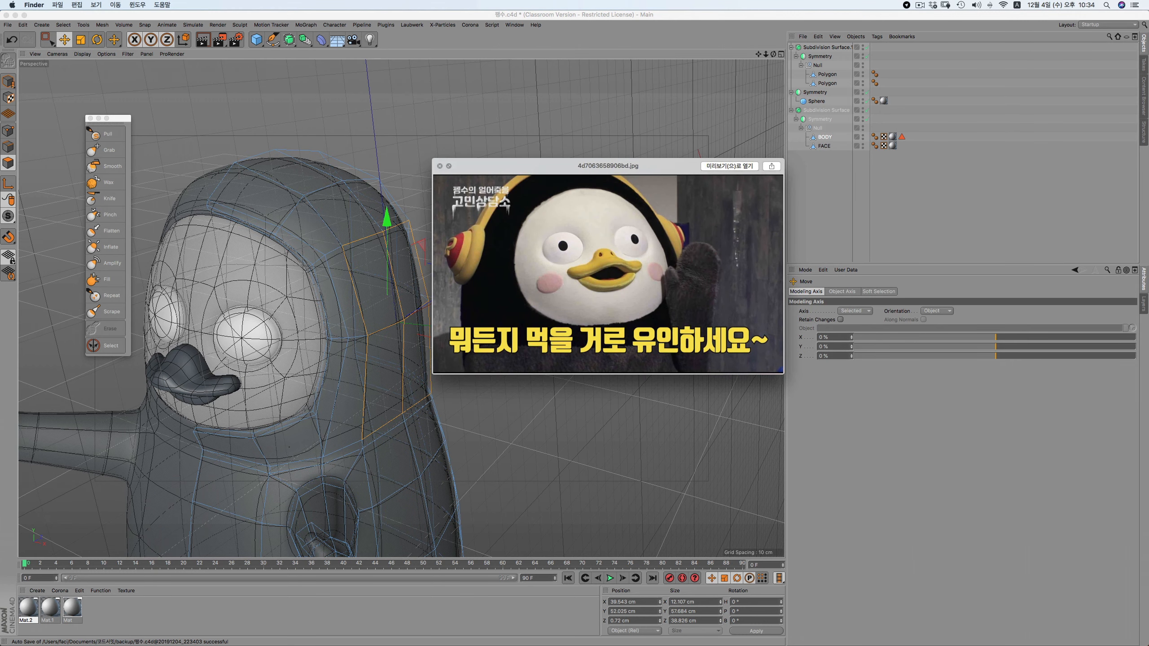
key(space)
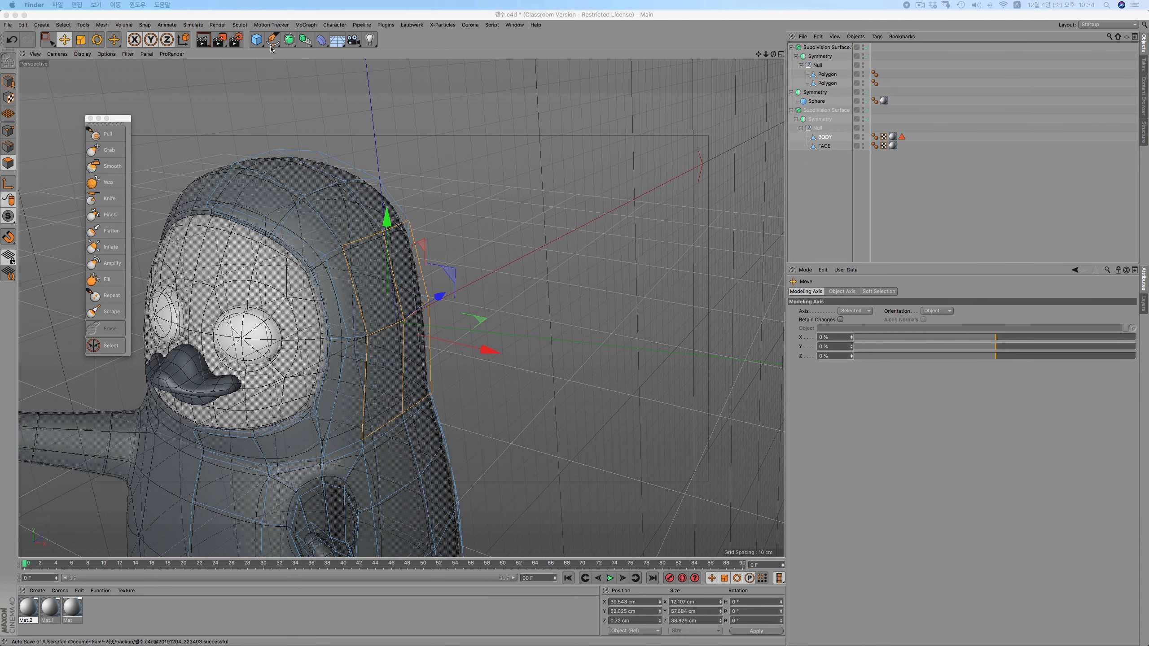
click(255, 40)
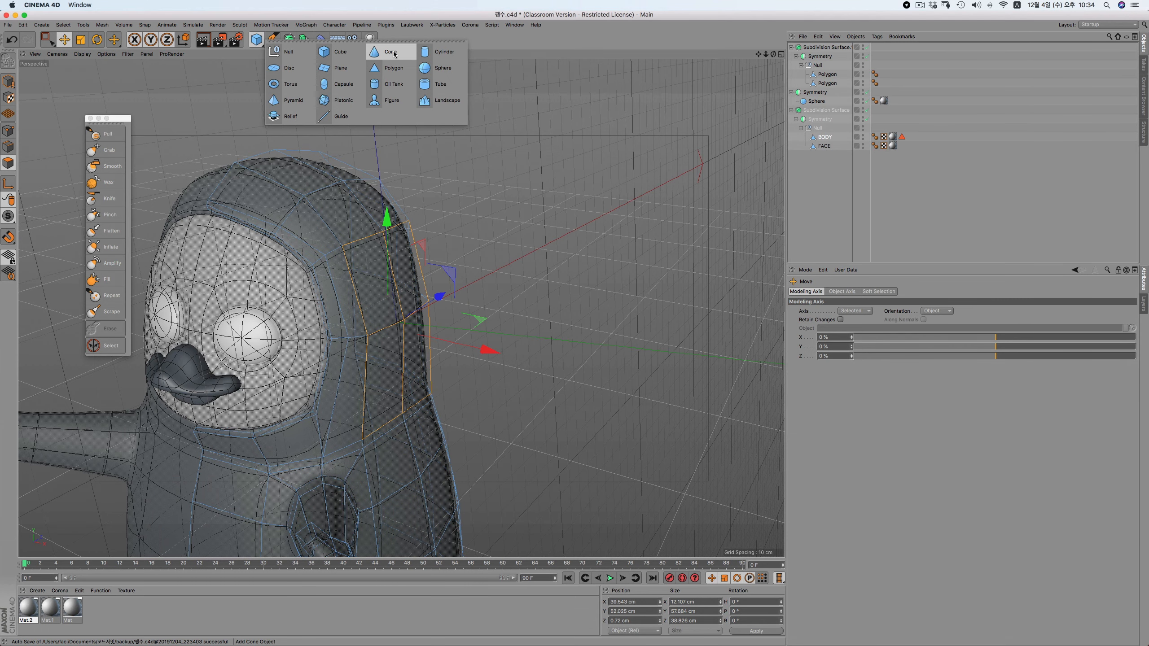
click(394, 54)
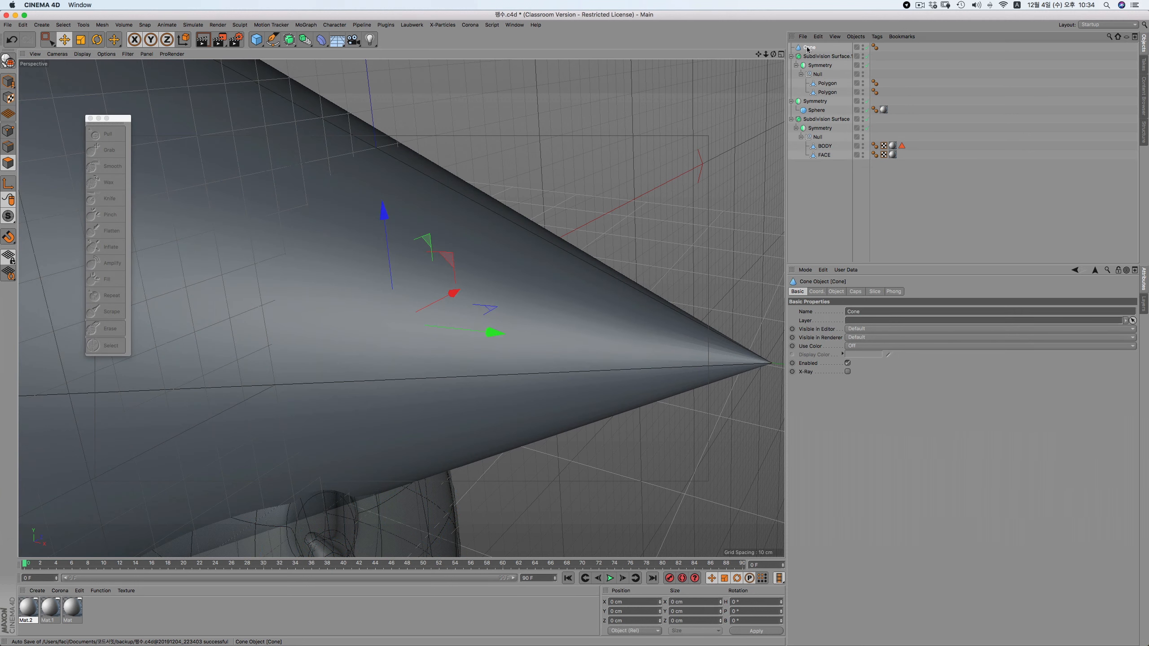
Set the cone's bottom radius to 12 cm, reduce its height, and move it outward from the head
click(836, 292)
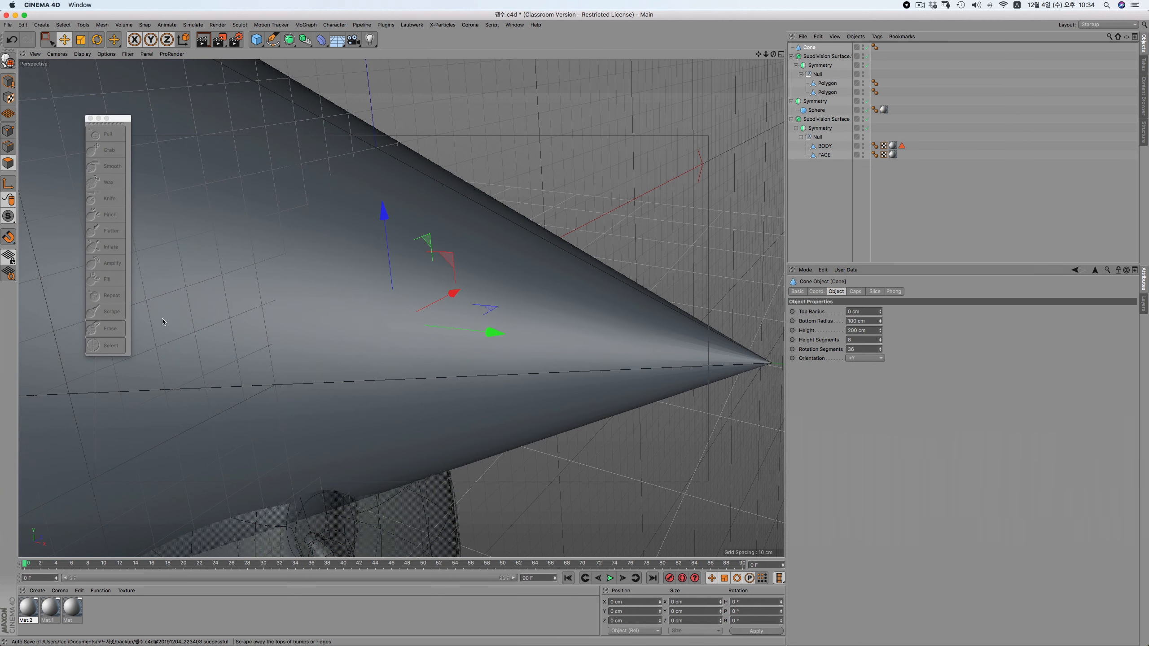
drag(880, 321, 878, 331)
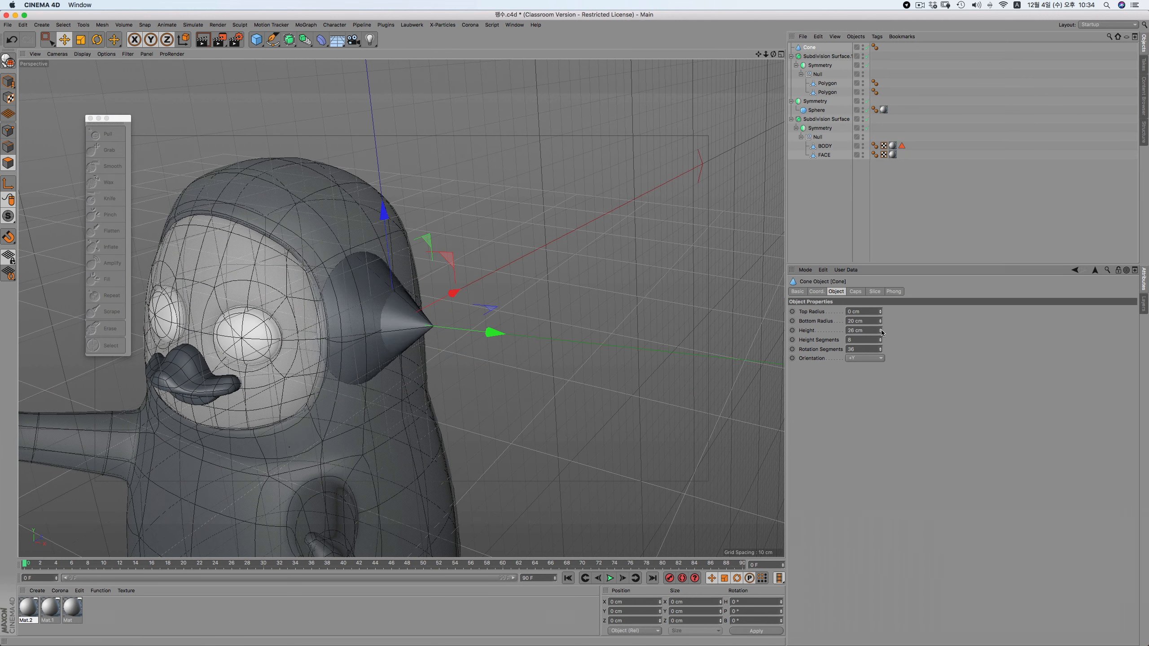
drag(880, 321, 881, 324)
drag(494, 333, 517, 338)
mouse_move(773, 55)
mouse_down()
mouse_move(837, 55)
mouse_move(651, 68)
mouse_move(710, 136)
mouse_move(717, 167)
mouse_move(862, 61)
mouse_move(818, 77)
mouse_move(723, 61)
mouse_move(597, 77)
mouse_move(696, 74)
mouse_move(768, 102)
mouse_up()
drag(8, 257, 61, 304)
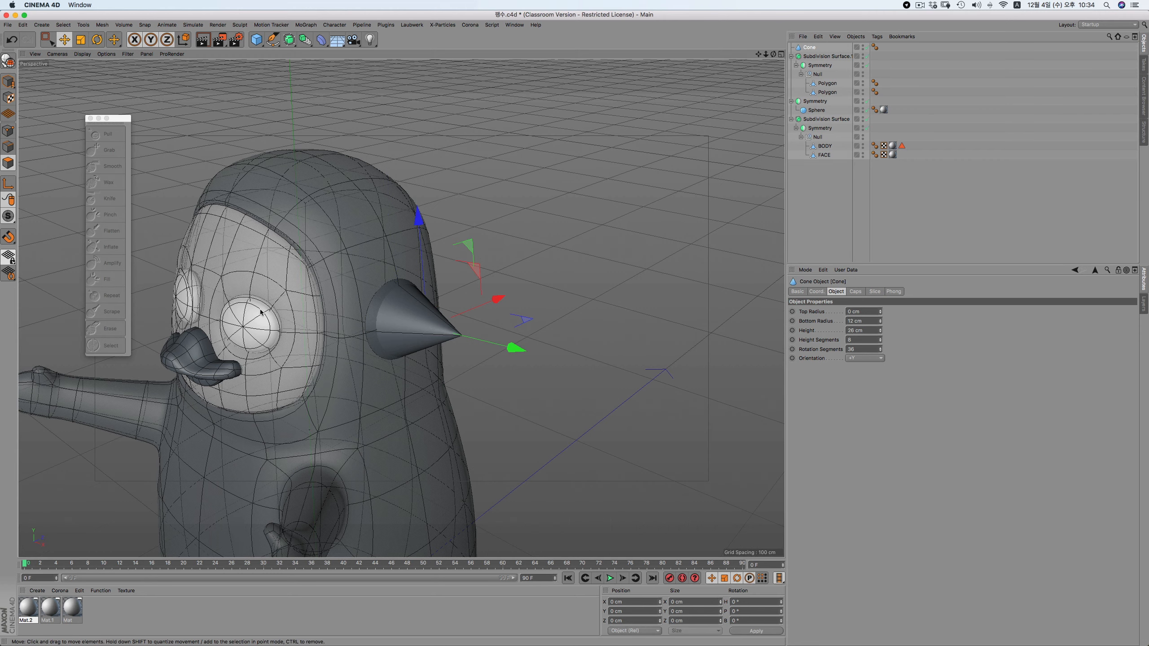
Set the cone's top radius to 10 cm and height to 13 cm, and slide it against the head
drag(758, 54, 855, 41)
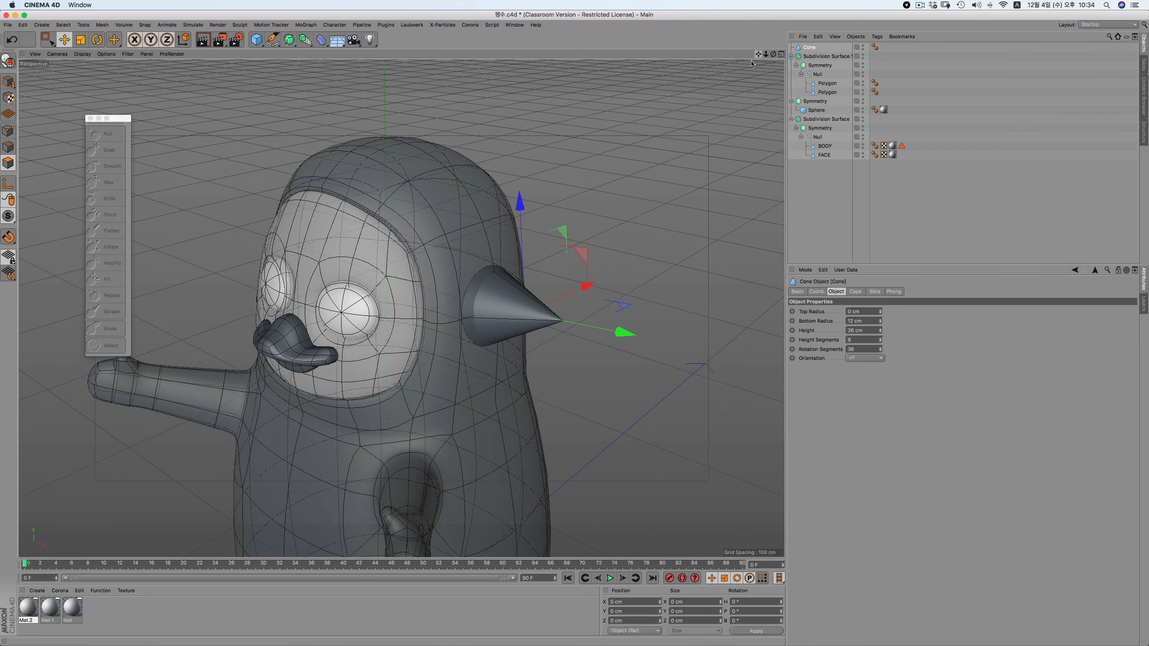
drag(772, 54, 728, 56)
drag(879, 312, 880, 345)
alt+drag(401, 308, 511, 297)
drag(611, 295, 594, 297)
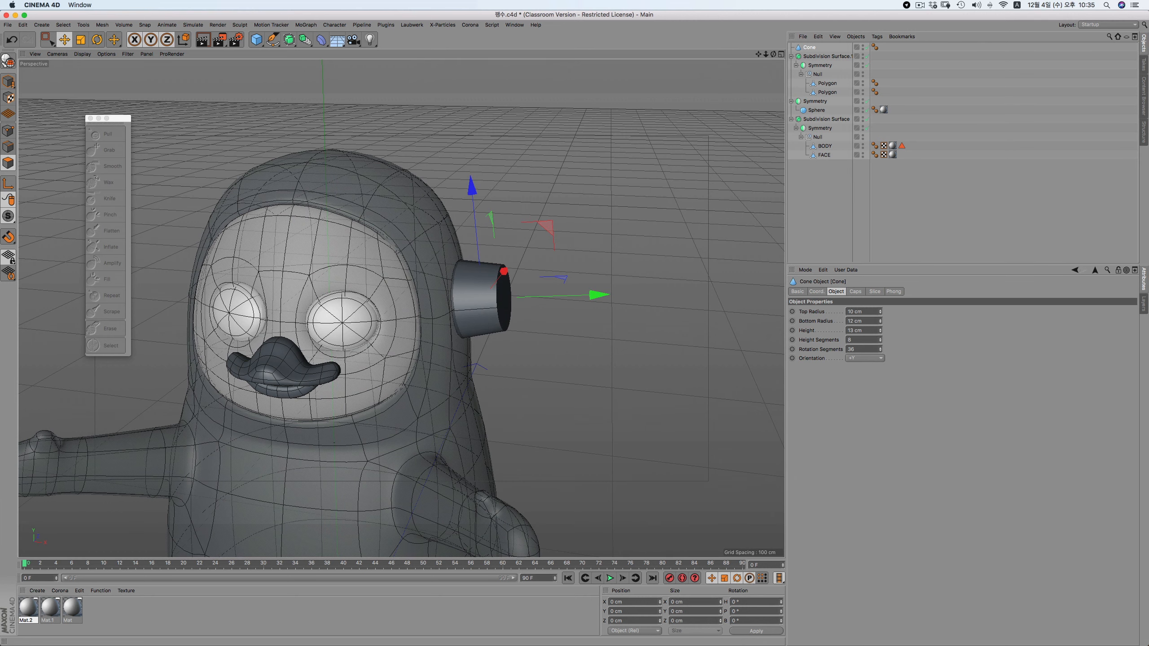
Set the cone's bottom radius to 11 cm, top radius to 7 cm and height to 9 cm, and shift it inward to touch the head
key(space)
key(space)
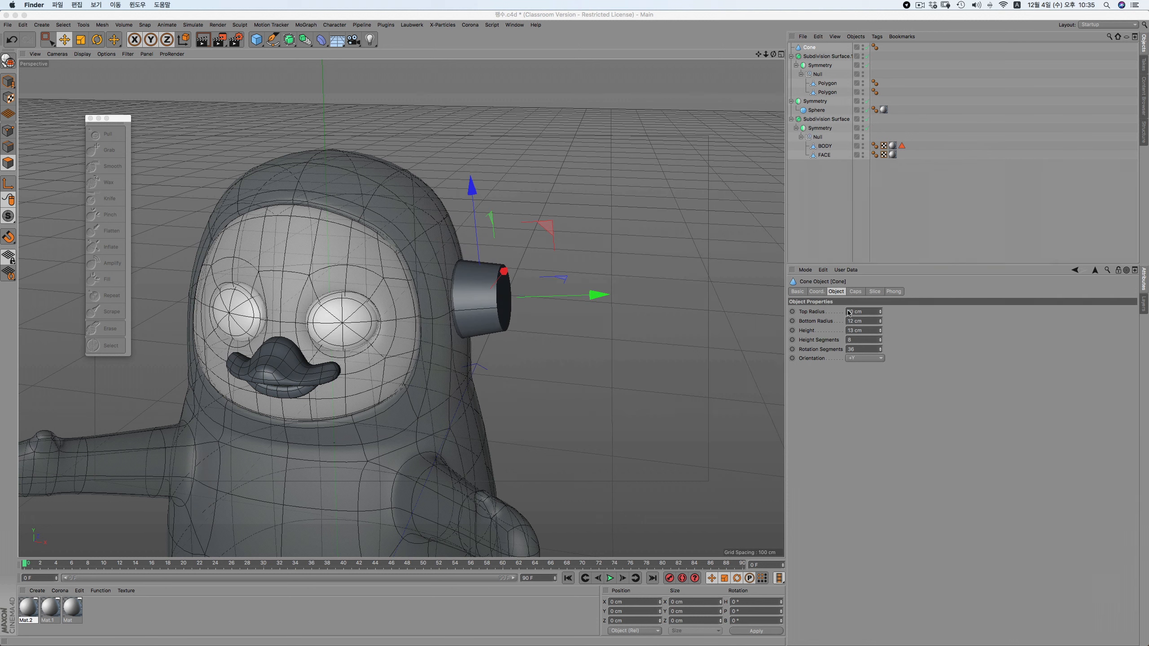
click(880, 323)
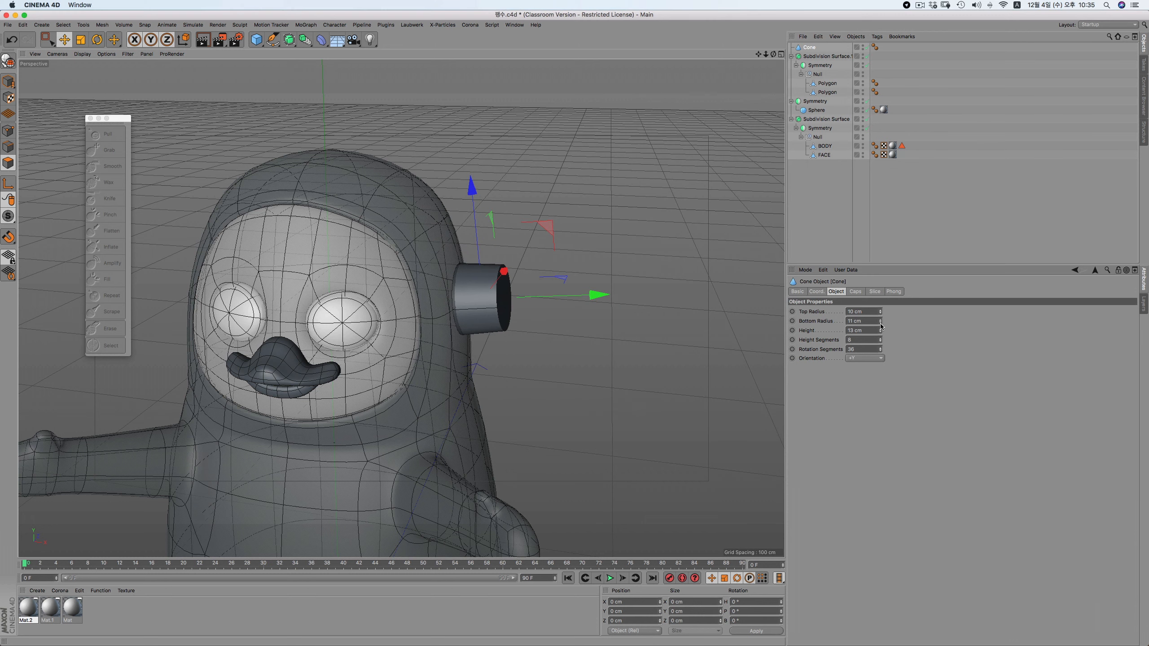
click(880, 314)
click(880, 313)
click(880, 314)
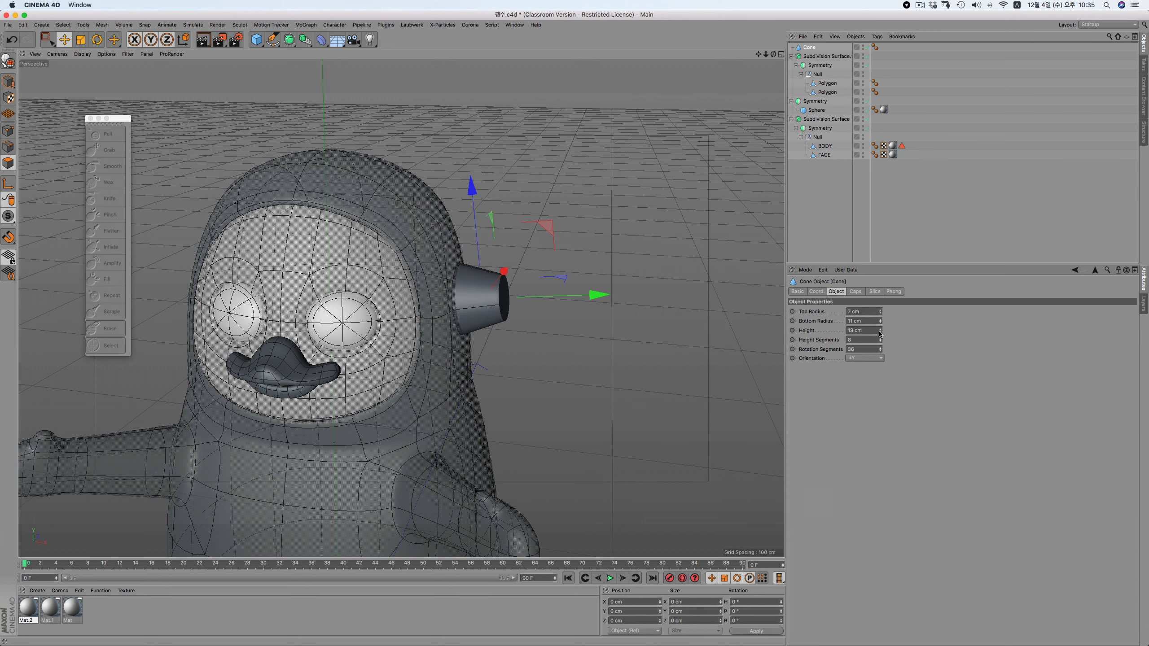
click(880, 334)
click(880, 334)
click(880, 334)
click(880, 334)
drag(593, 295, 587, 296)
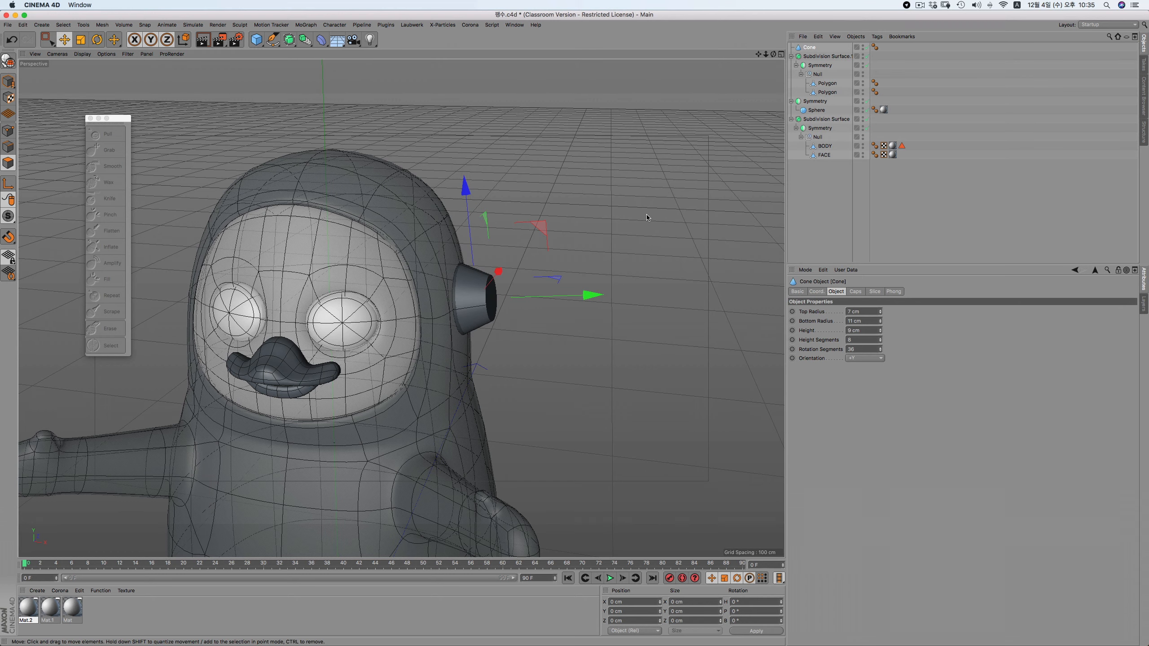
Raise and tilt the cone in the front view to line up with the earcup drawn in the reference image
key(F4)
drag(560, 228, 556, 192)
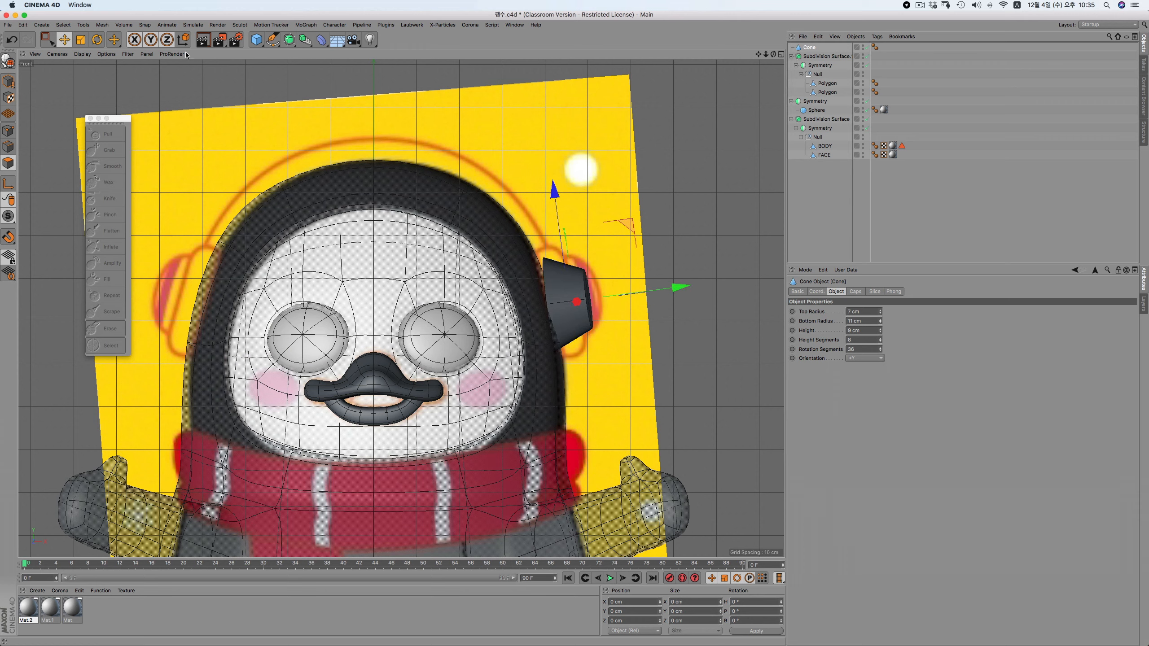
click(97, 40)
drag(692, 228, 689, 215)
drag(605, 287, 601, 286)
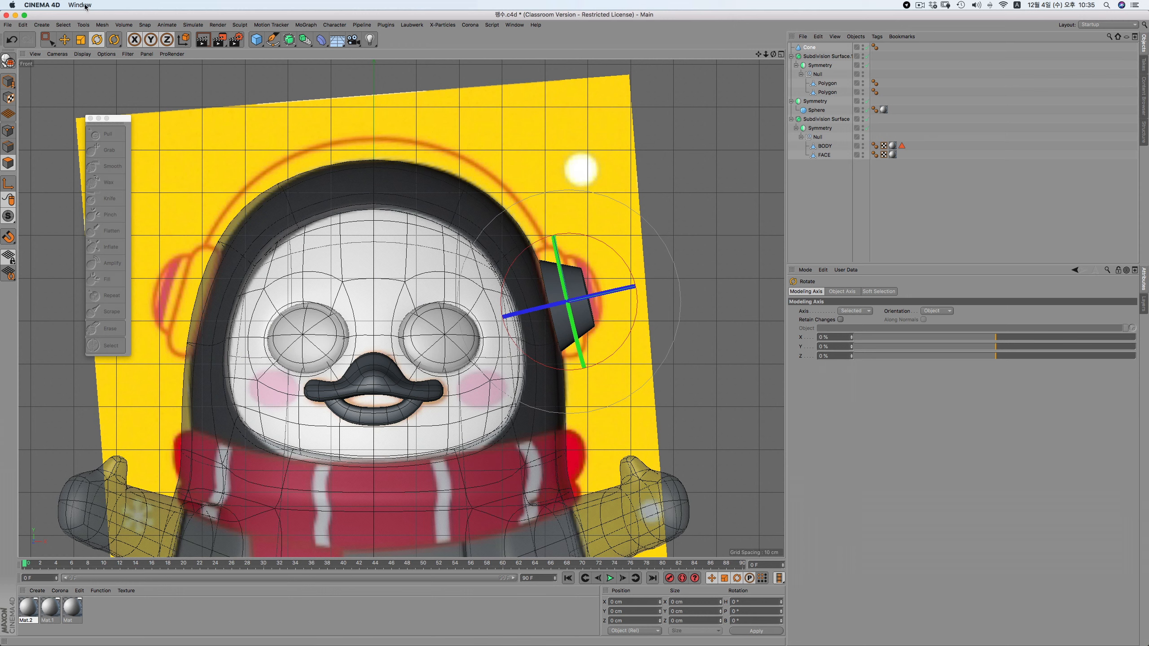
click(64, 39)
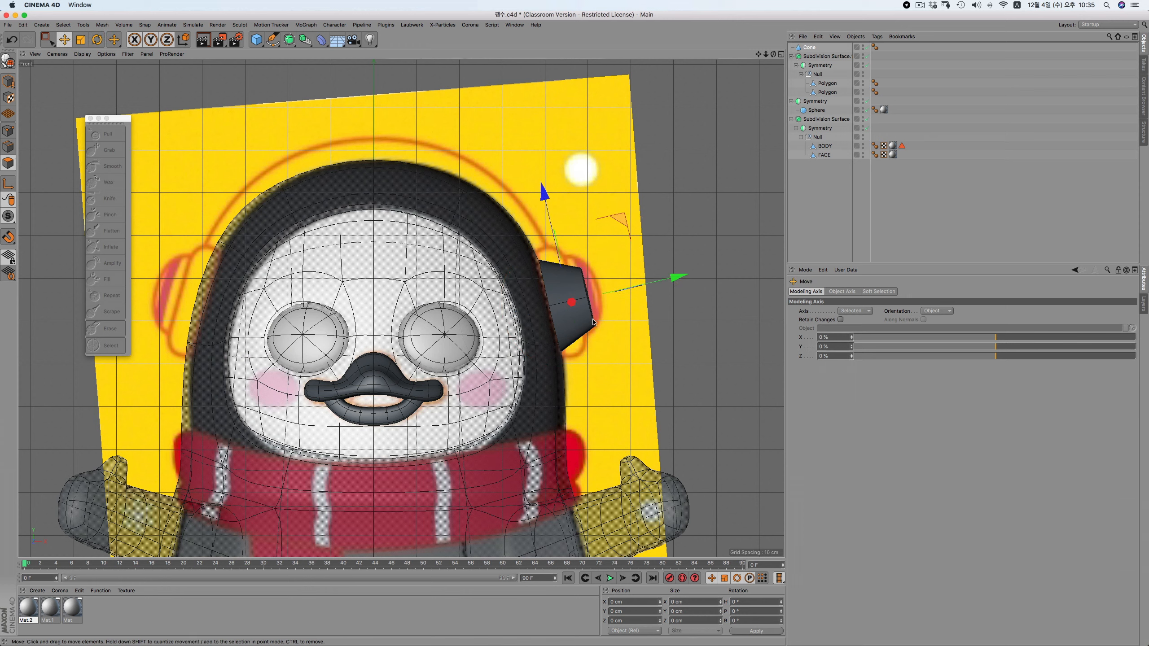
drag(552, 227, 546, 217)
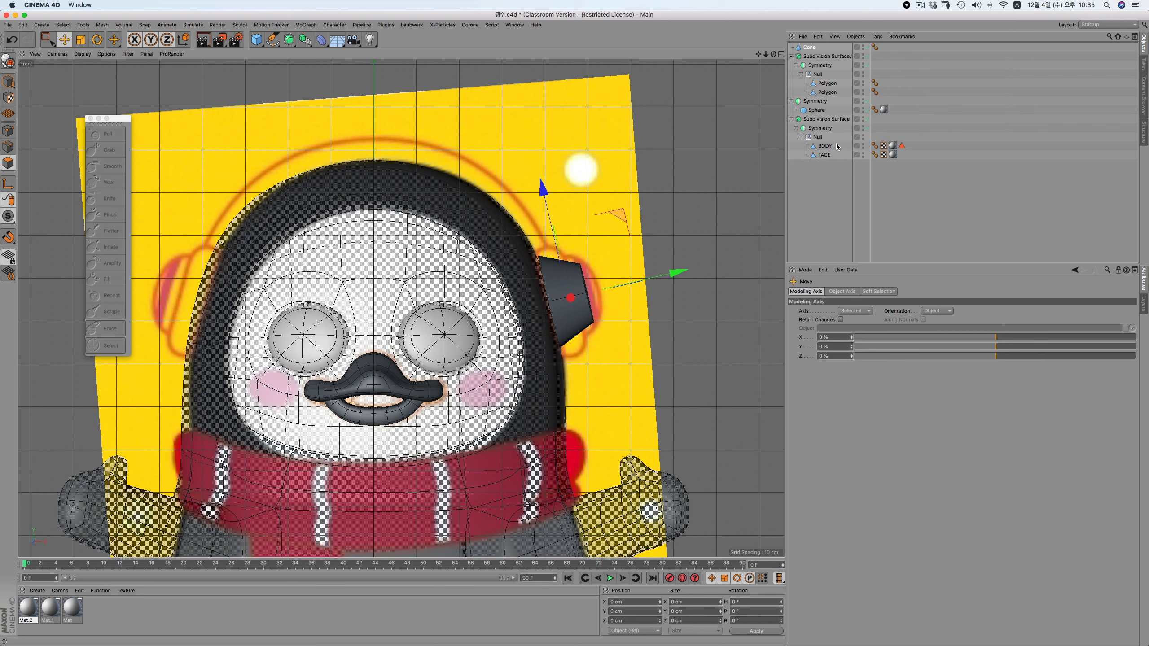
Set the cone's top radius to 8 cm and height to 14 cm, and nudge it slightly outward along its axis
click(810, 48)
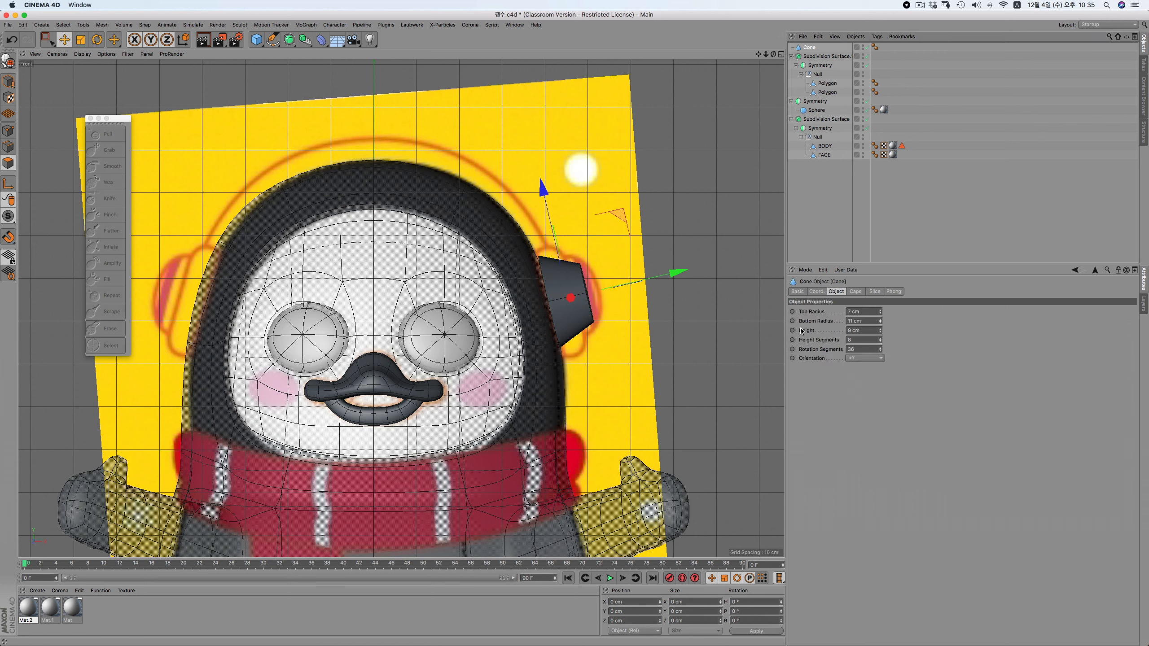
click(880, 311)
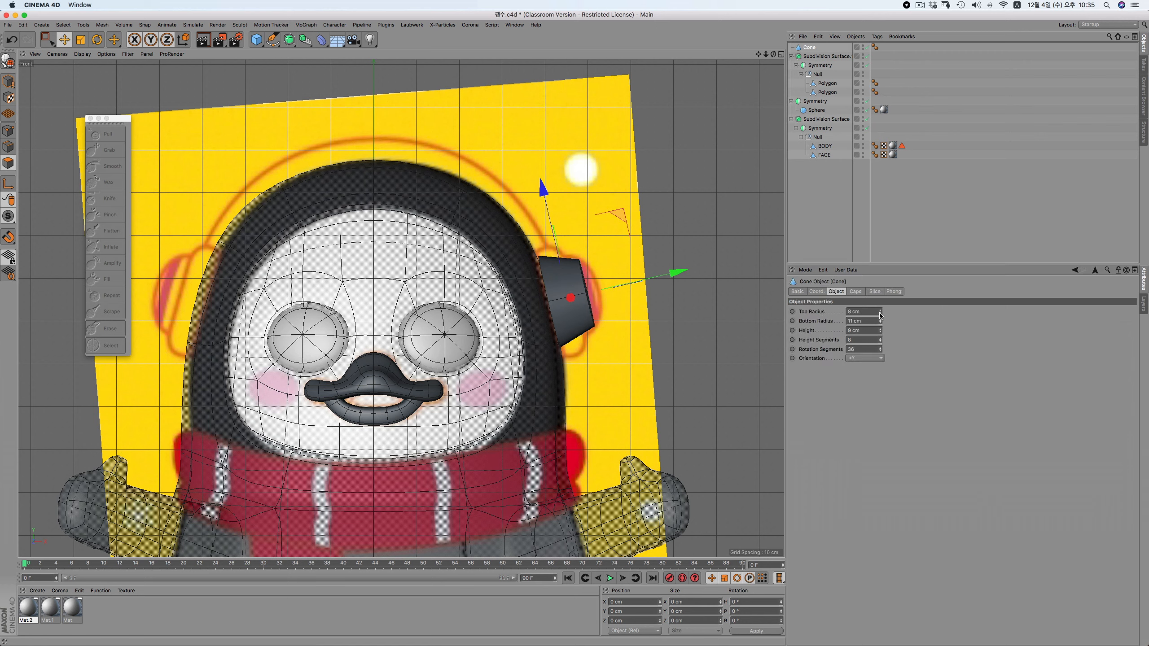
drag(880, 331, 900, 328)
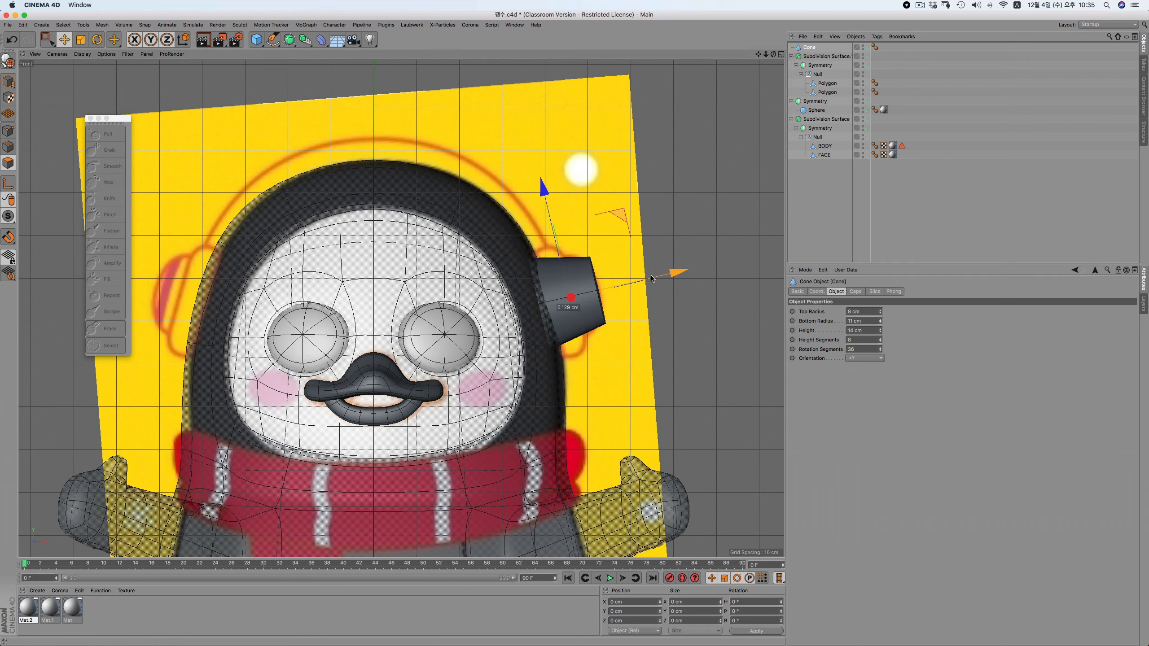
drag(665, 281, 668, 281)
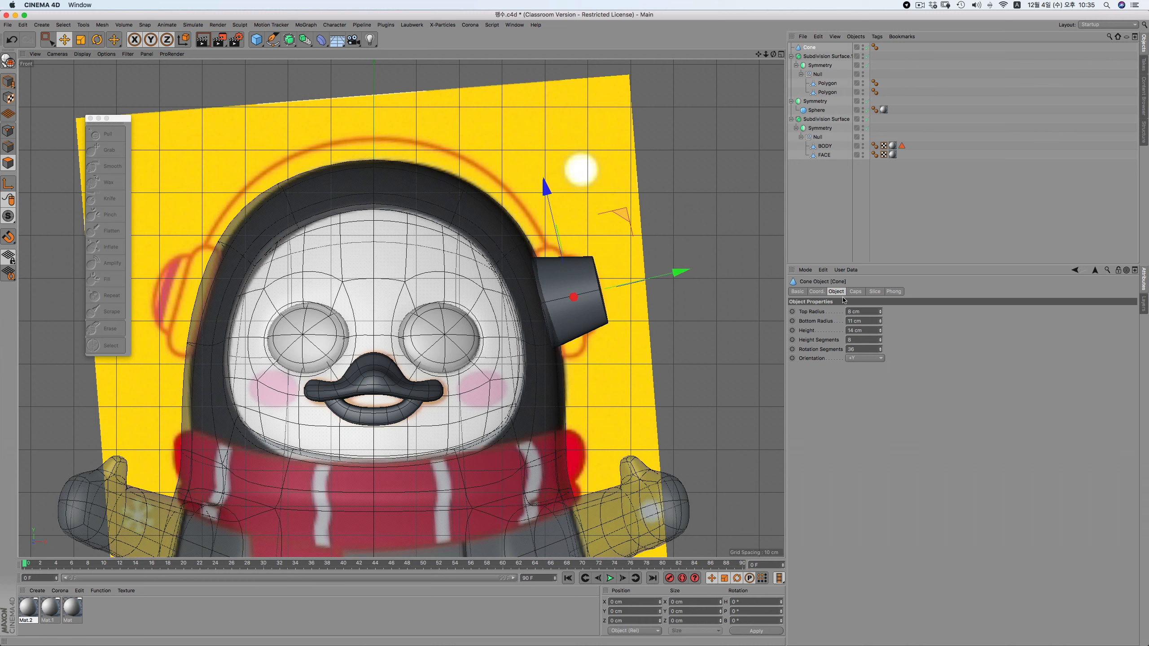
Enable the top cap fillet on the cone and adjust the fillet height to round its outer end into a dome
click(855, 291)
click(819, 338)
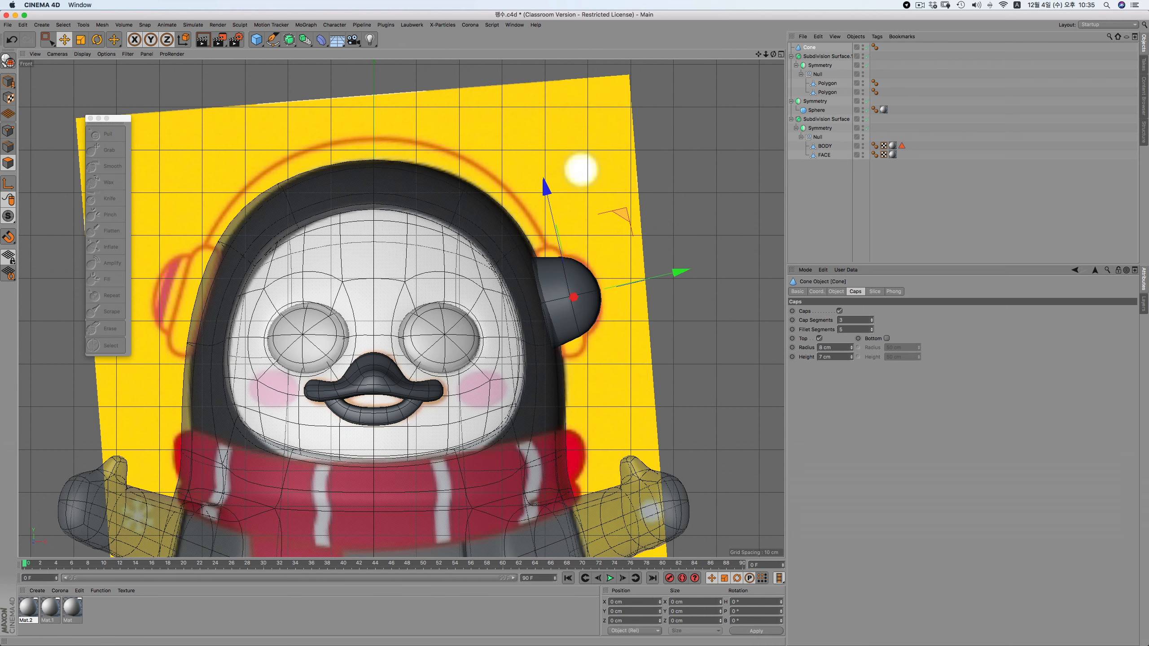
click(851, 359)
click(851, 359)
click(852, 357)
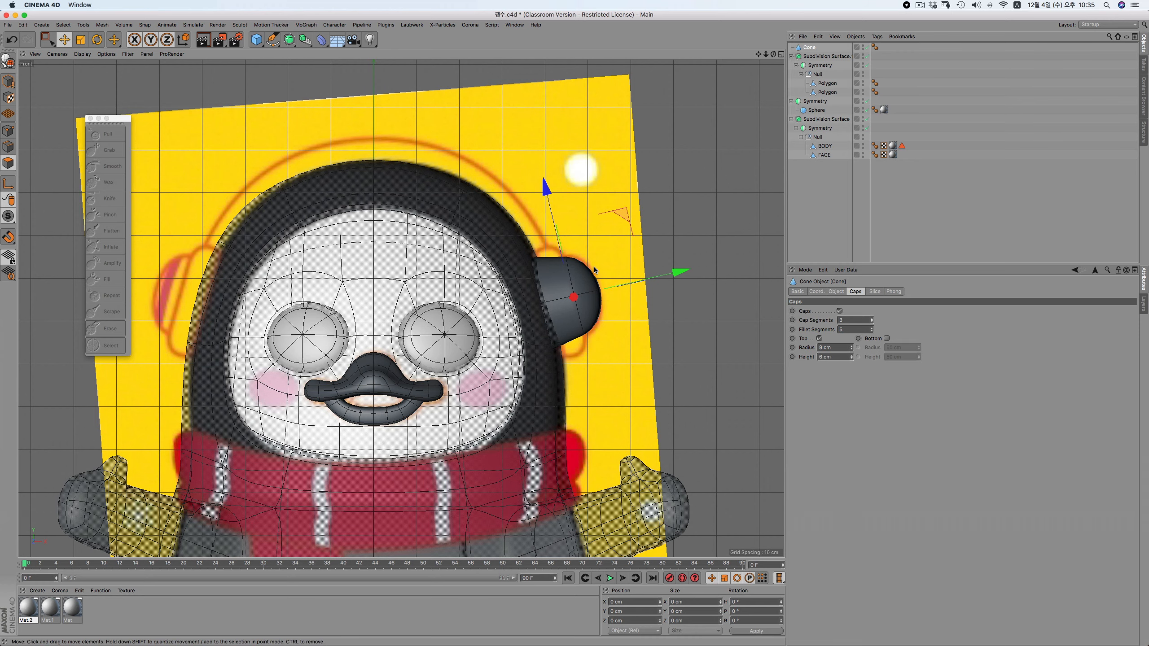
Show the full wireframe lines on the models in the perspective view
key(F1)
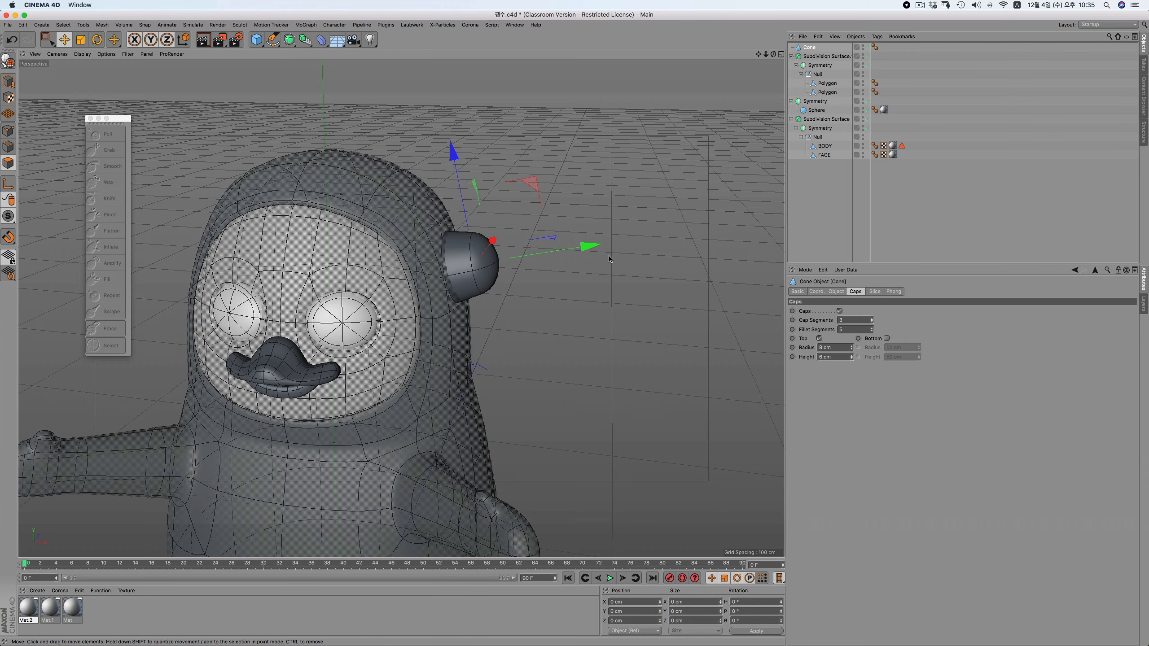
mouse_move(523, 234)
alt+mouse_down()
mouse_move(474, 217)
mouse_move(527, 197)
mouse_move(516, 215)
alt+mouse_up()
click(835, 292)
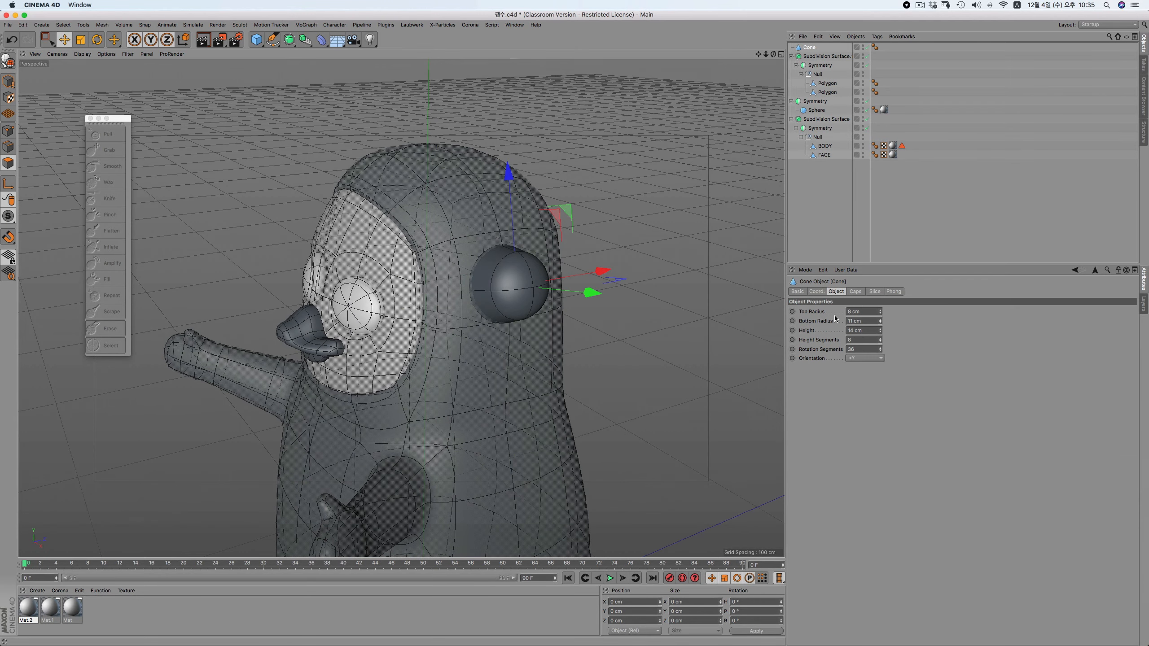
click(96, 55)
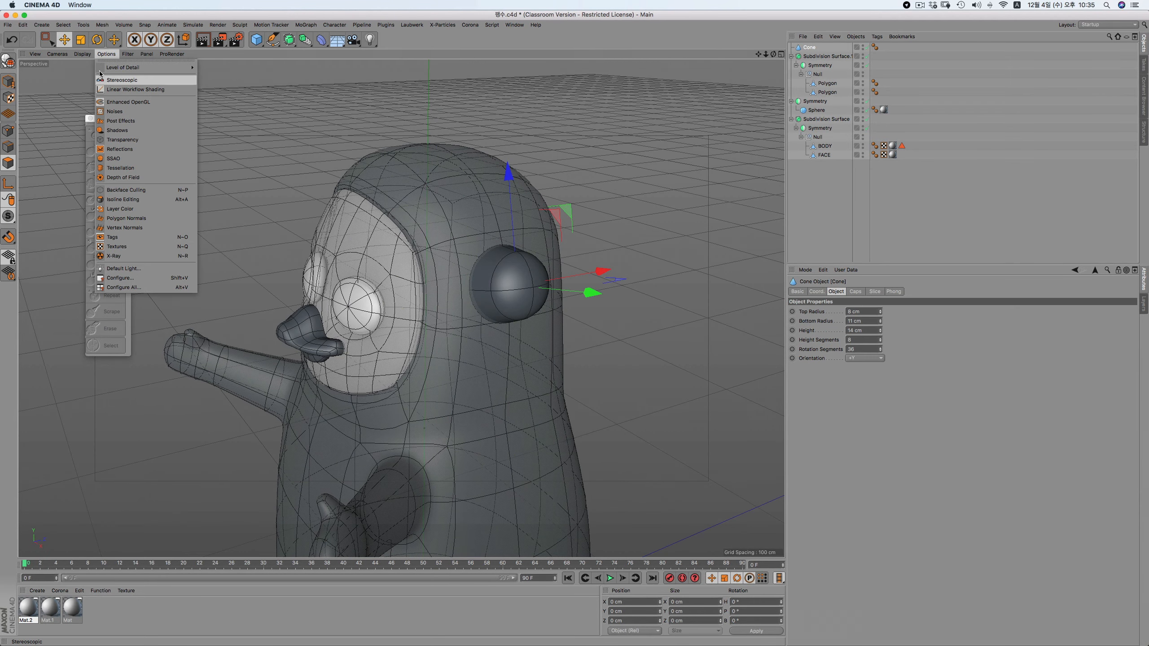
mouse_move(90, 54)
click(101, 76)
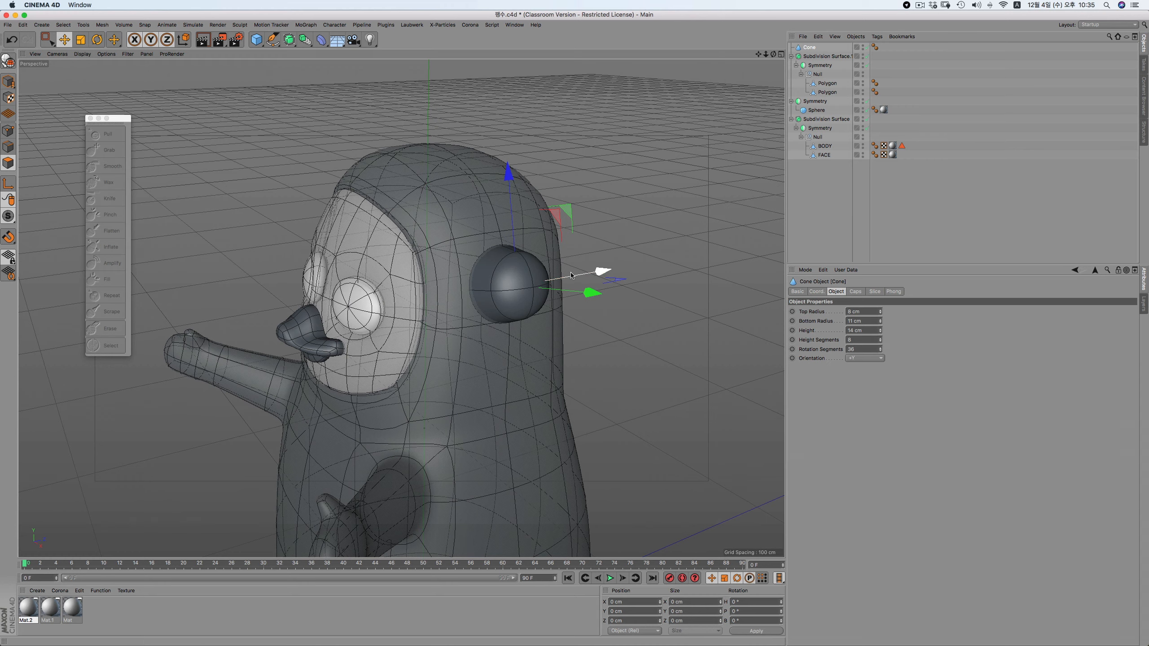
click(82, 54)
click(113, 145)
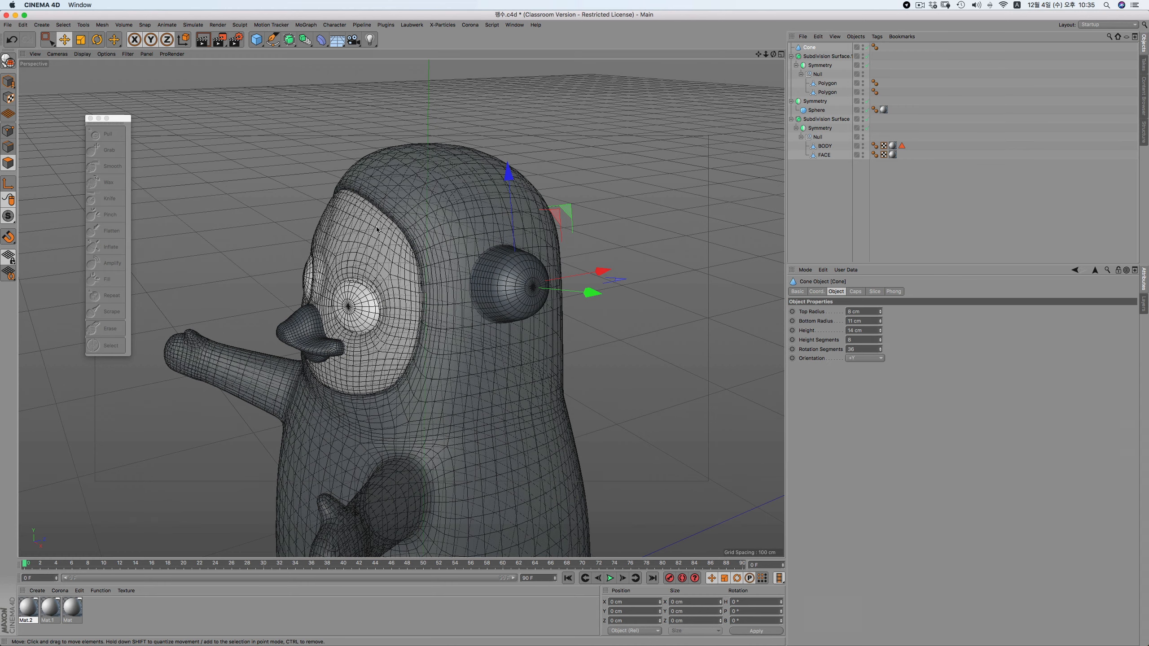
Reduce the cone's mesh to 1 height segment and 16 rotation segments
scroll(539, 289, up, 4)
drag(855, 340, 823, 340)
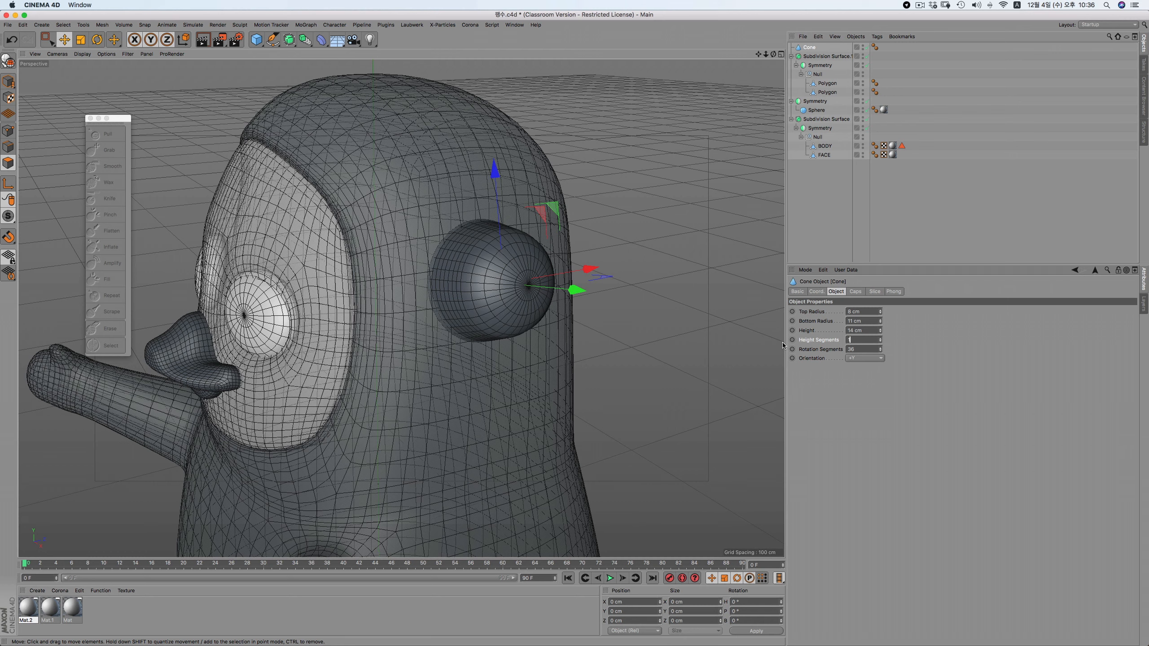
text(1)
key(Return)
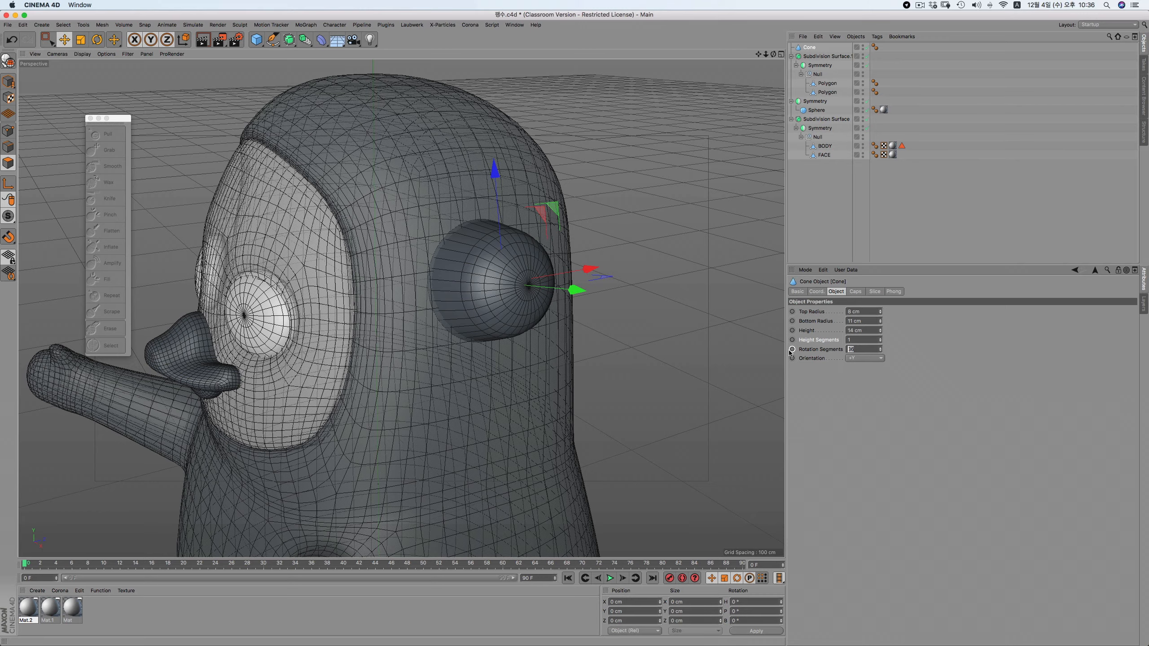
text(16)
key(Return)
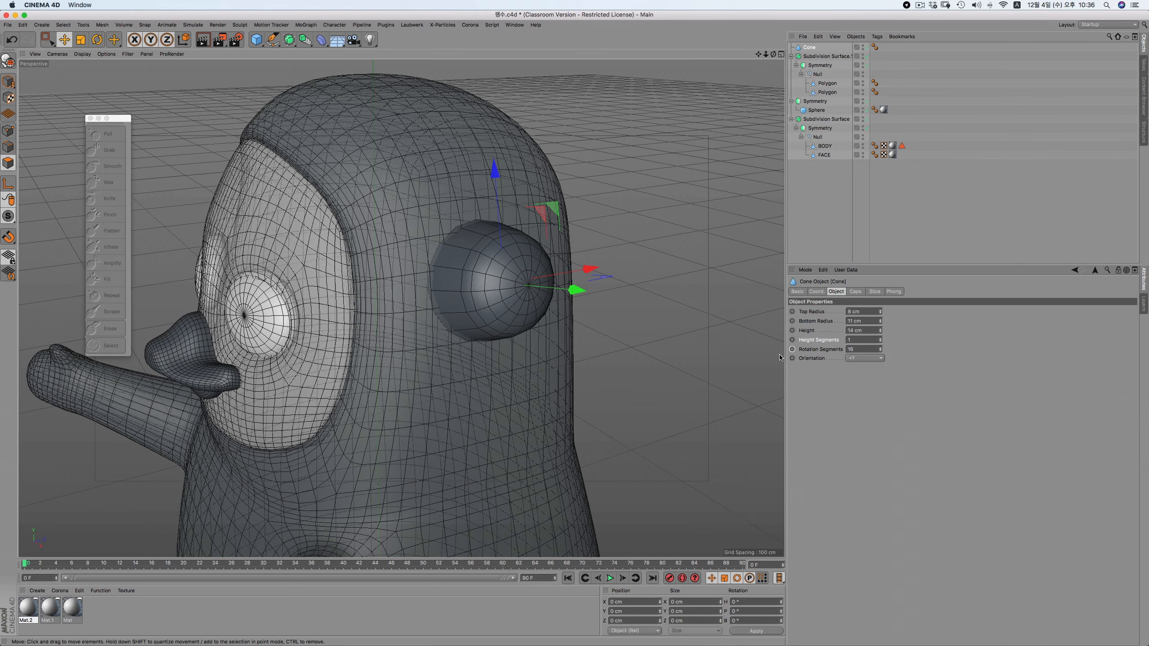
Convert the cone to an editable polygon object and display it over the reference in the front view
alt+drag(587, 190, 687, 87)
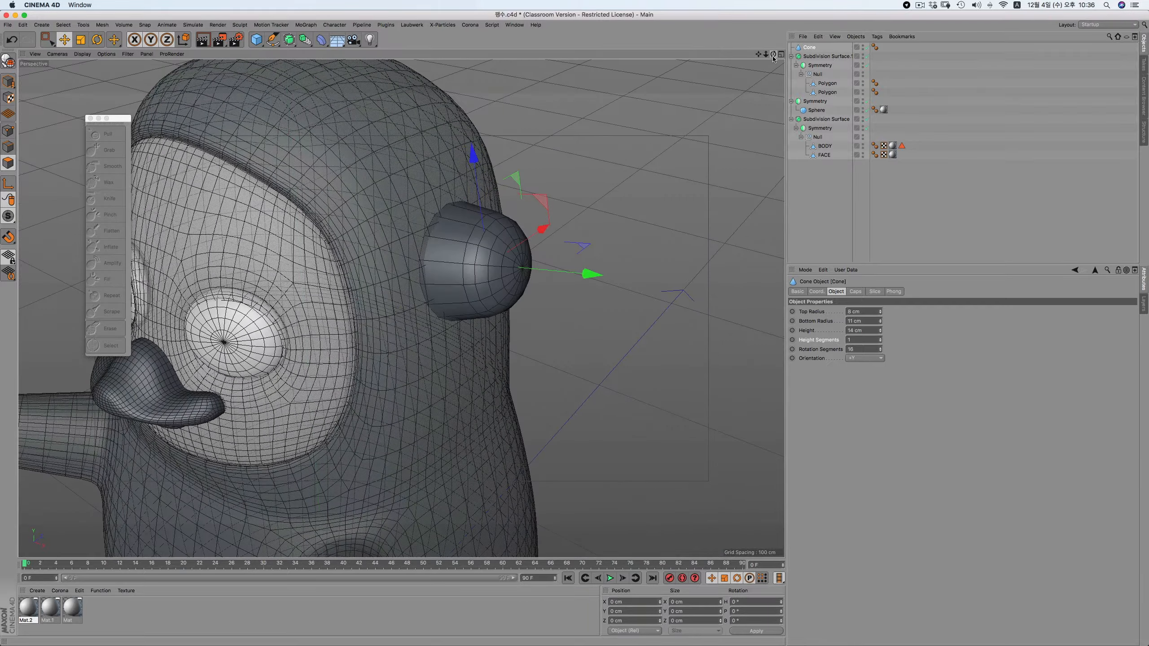
key(c)
key(F4)
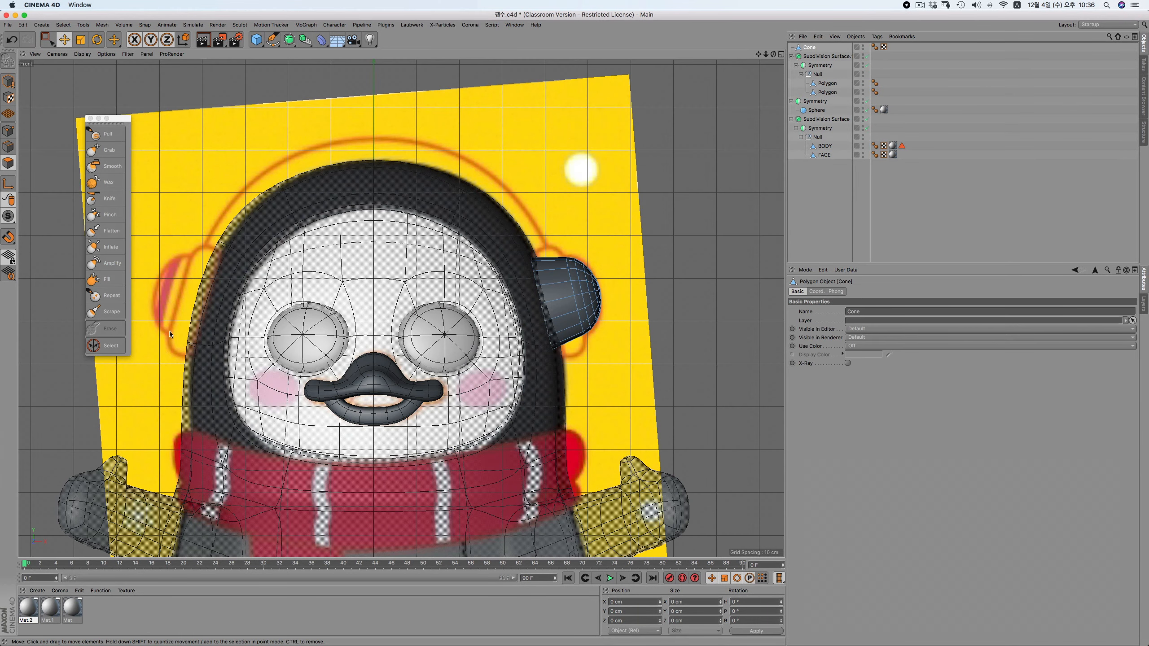
Select the edge loop around the earcup's dome and bevel it with an offset of about 0.49 cm
click(8, 147)
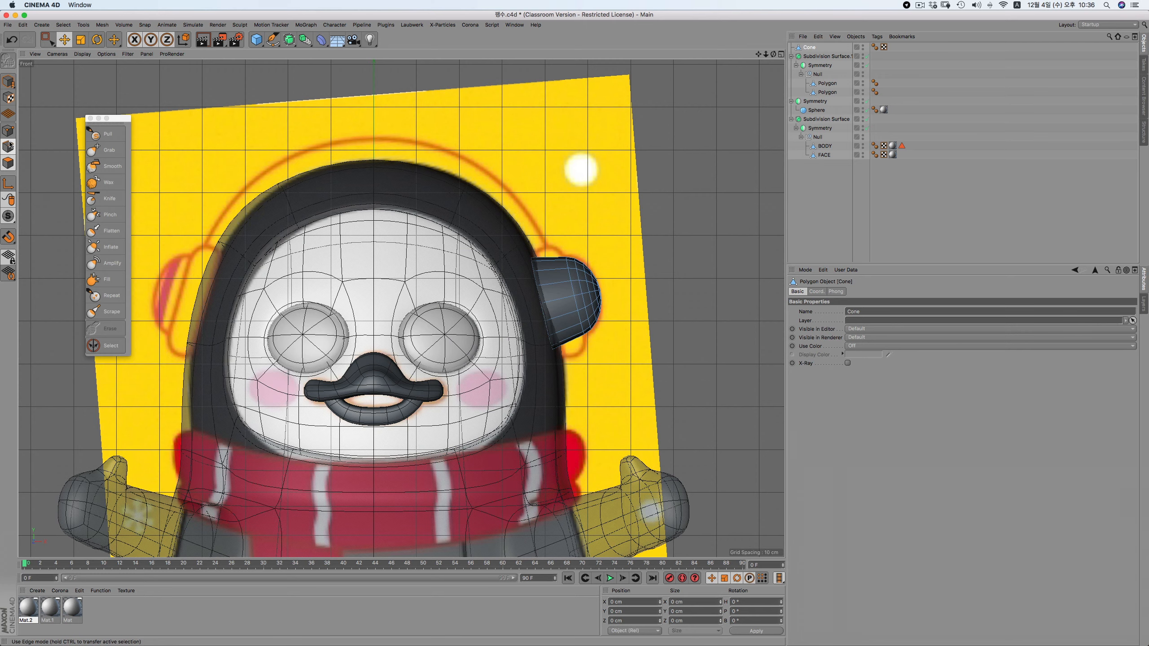
click(67, 40)
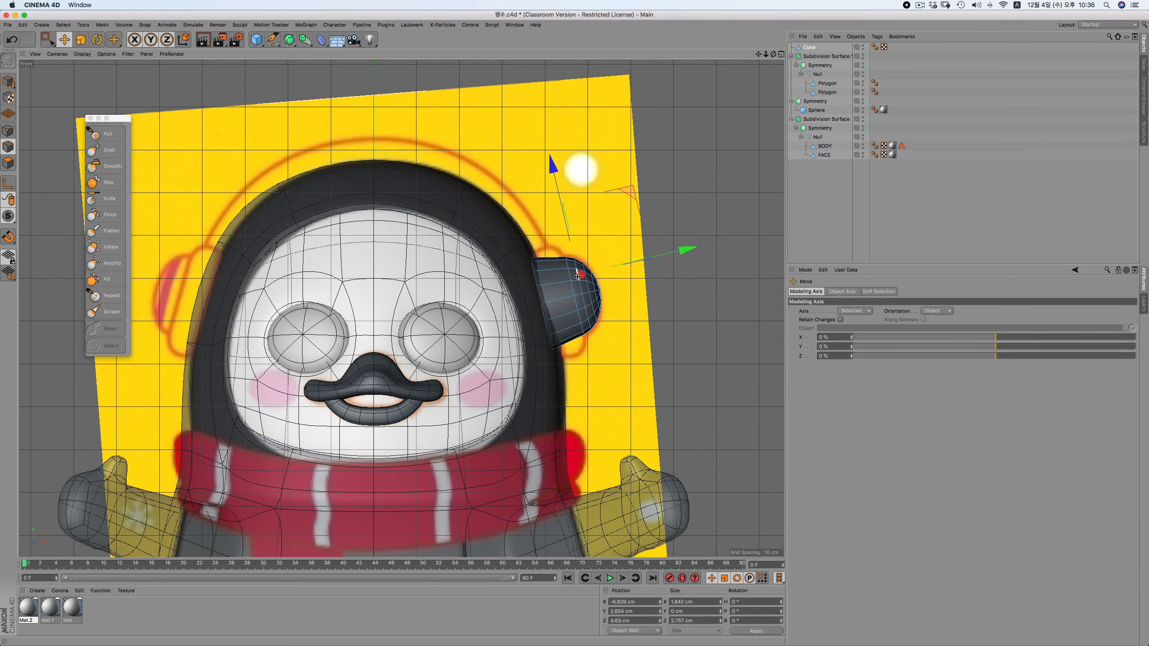
scroll(614, 260, up, 10)
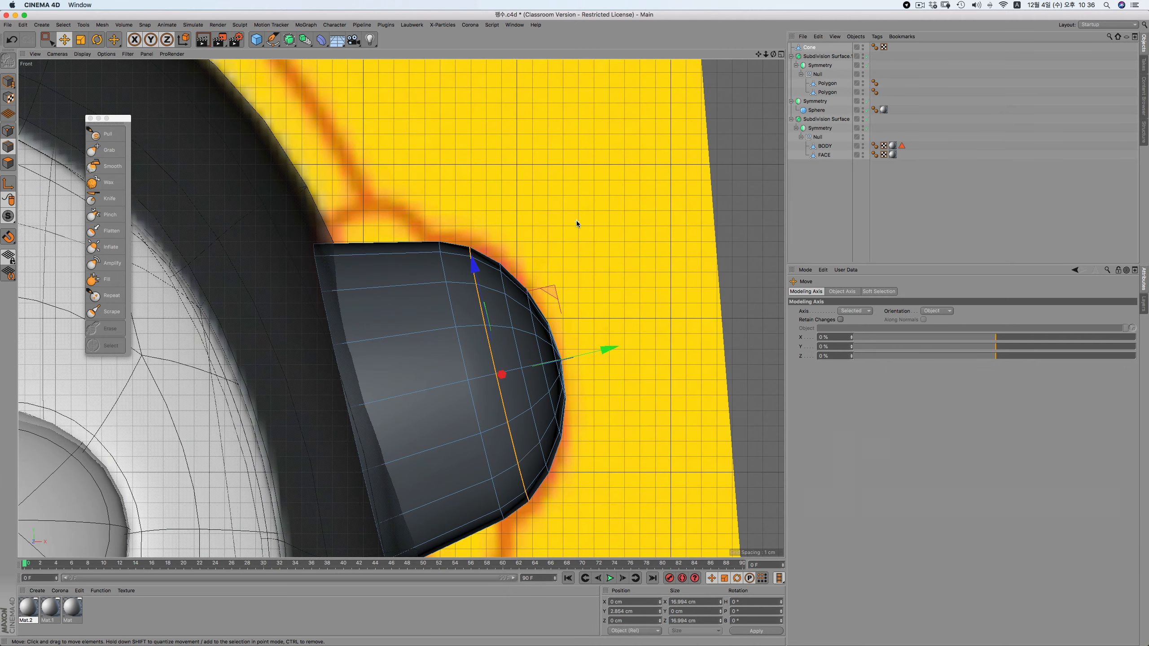
right_click(575, 216)
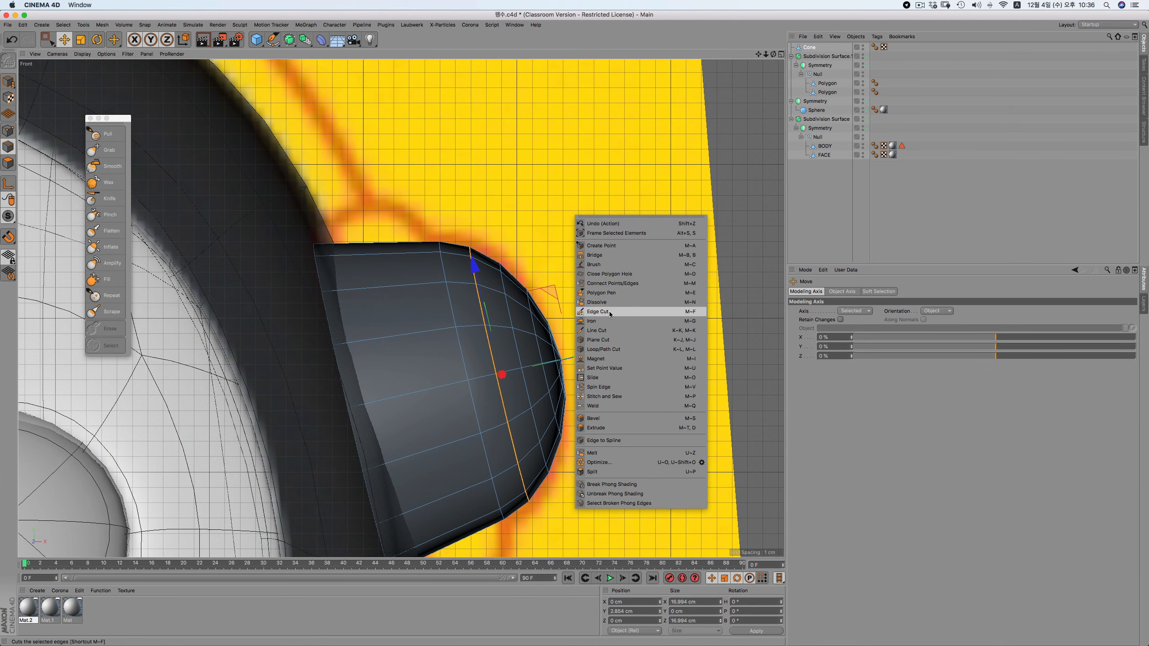
click(612, 419)
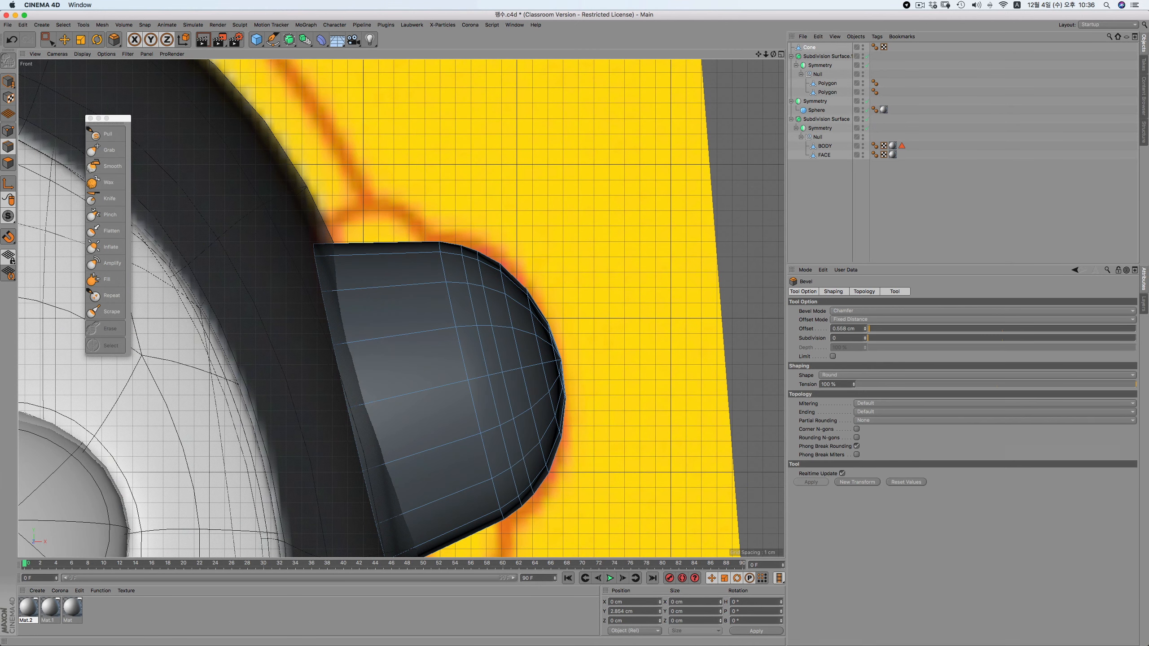
drag(746, 316, 744, 317)
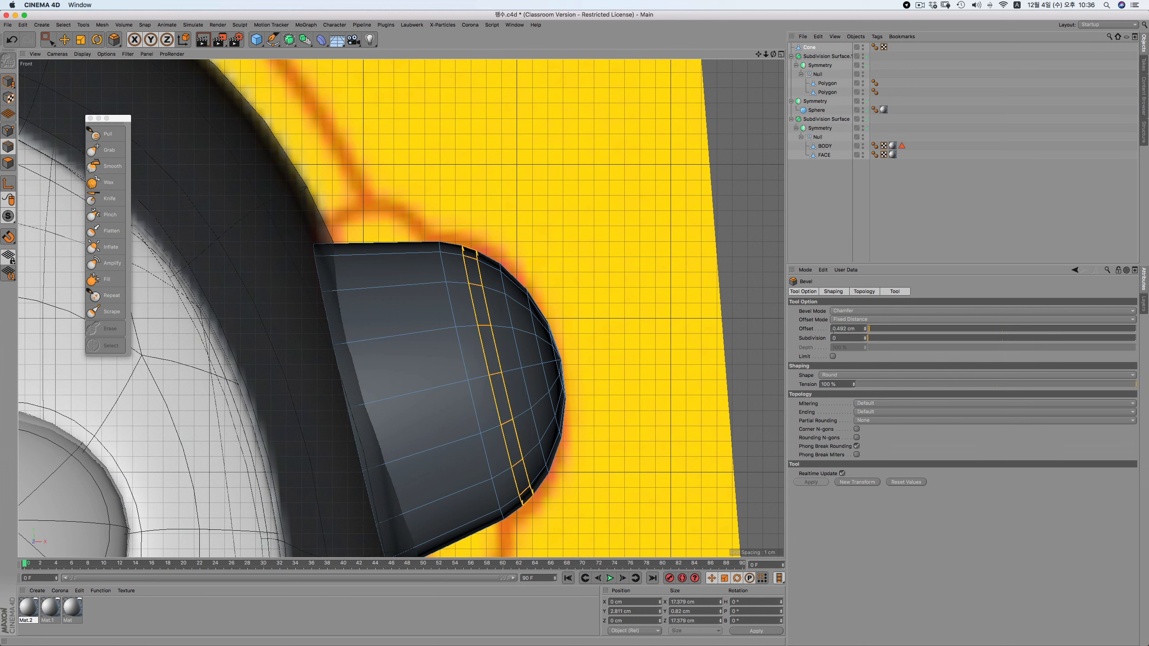
Set the bevel's subdivision to 1 and give it a strongly negative depth to sink a groove around the dome
click(865, 337)
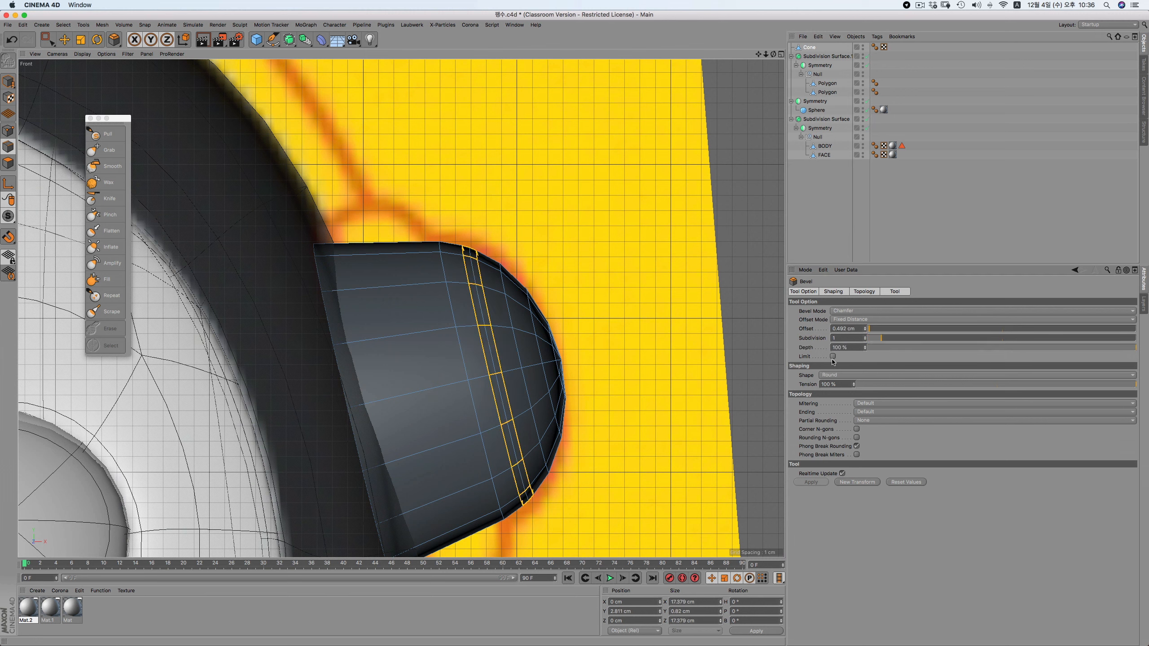
drag(1089, 346, 948, 348)
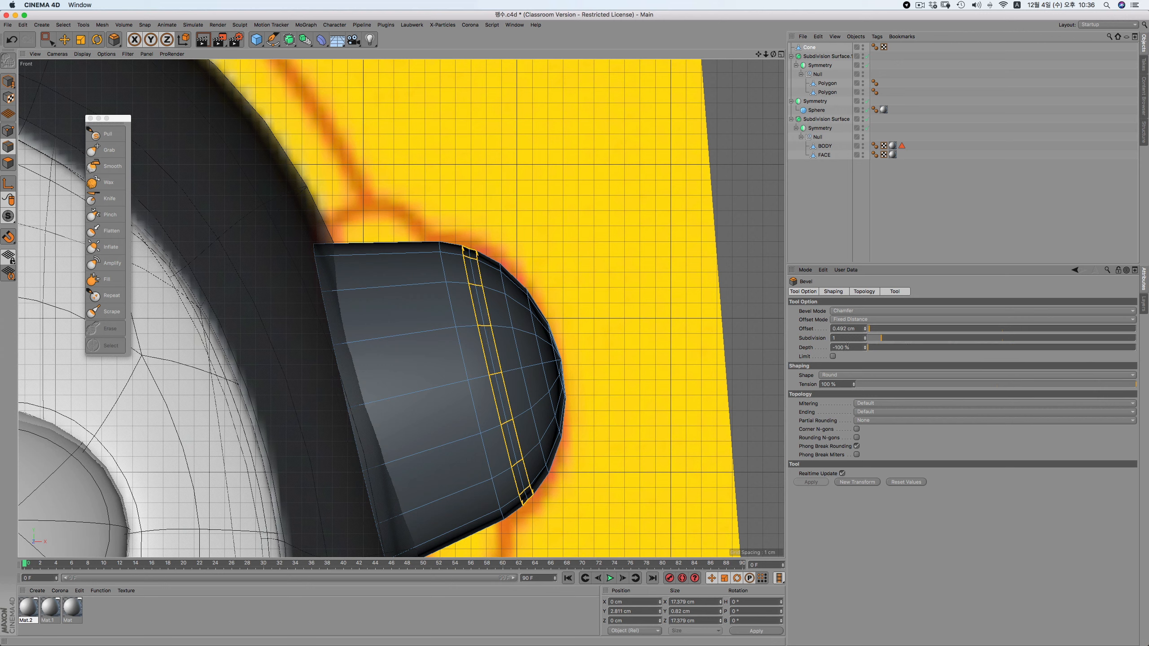
drag(864, 347, 864, 407)
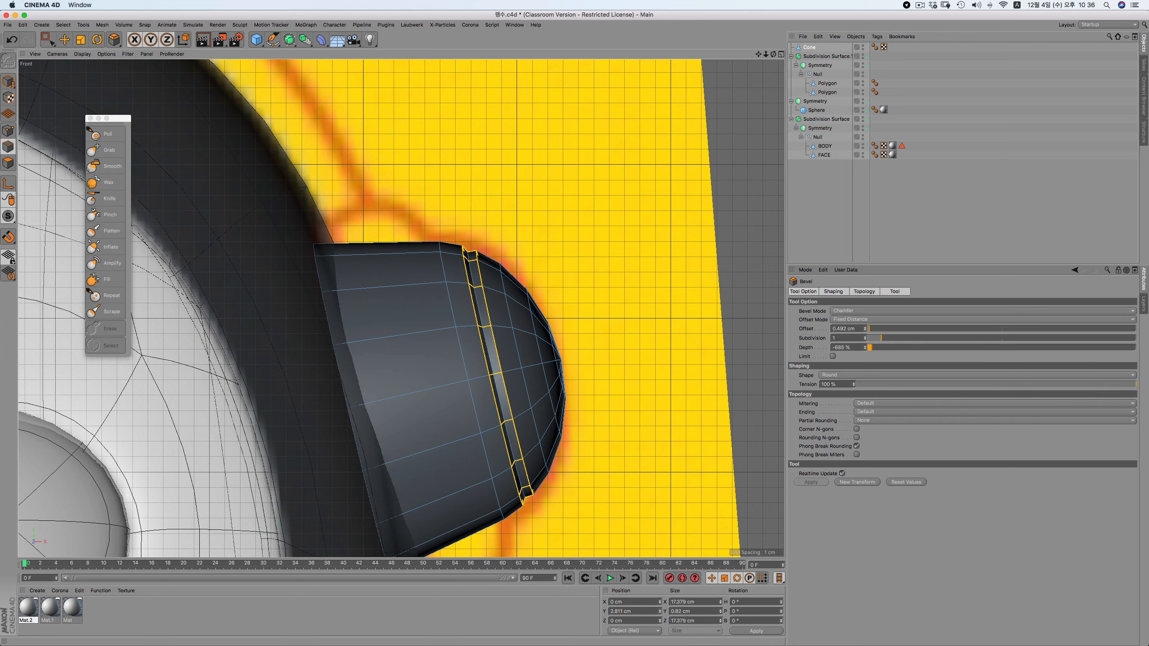
Narrow the groove by scaling its edges along the earcup's own axis, and clear the selection
click(64, 40)
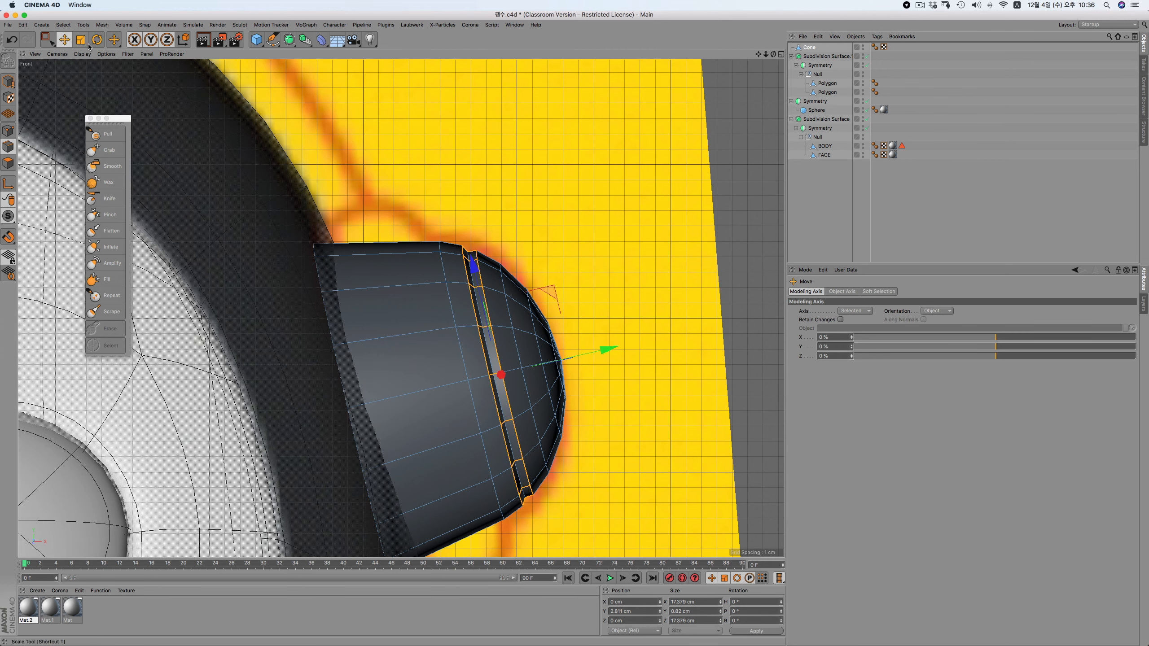
key(t)
drag(606, 361, 562, 357)
click(800, 178)
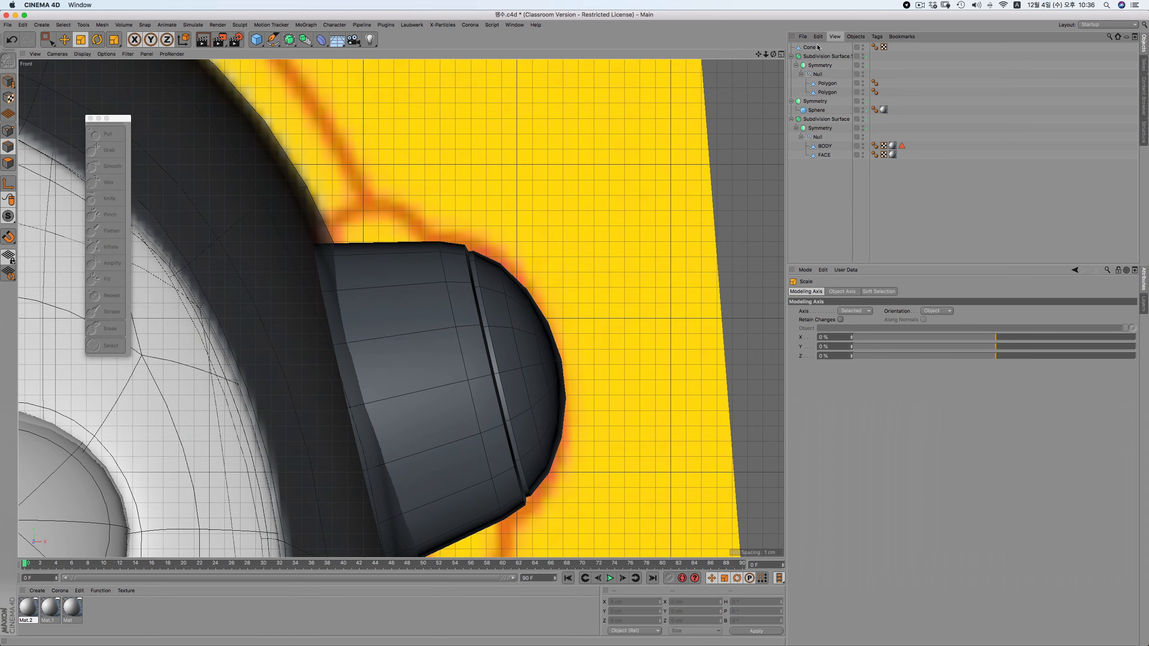
Place the cone under a new Subdivision Surface and check the smoothed earcup in the perspective view
click(827, 47)
alt+click(288, 41)
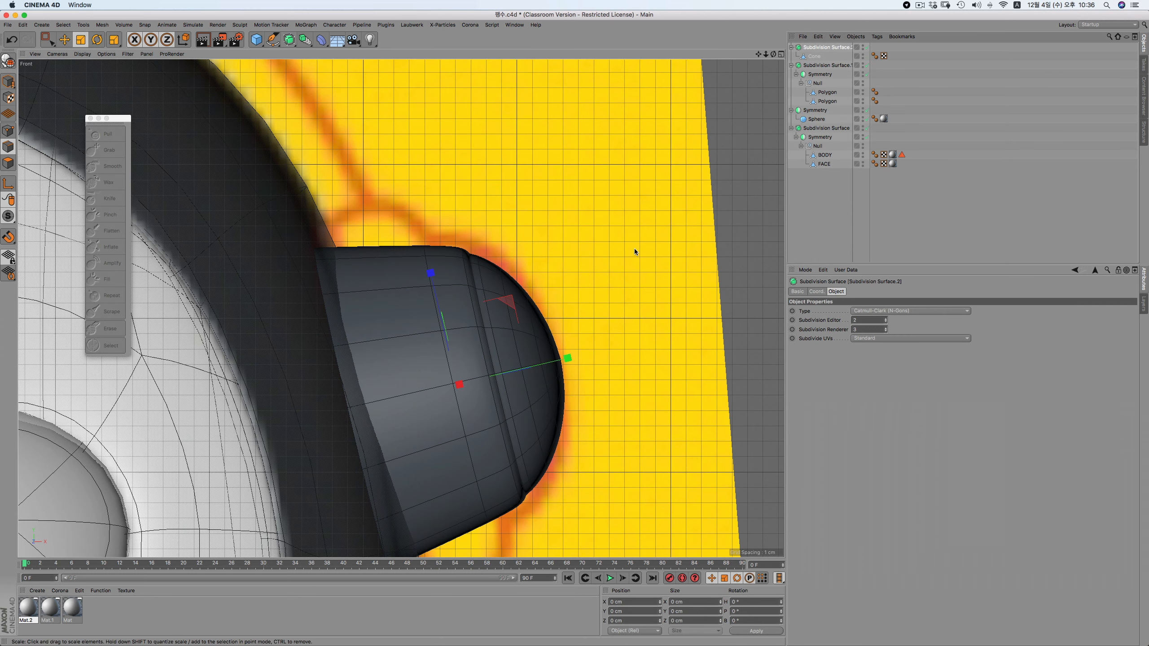
click(842, 185)
key(F1)
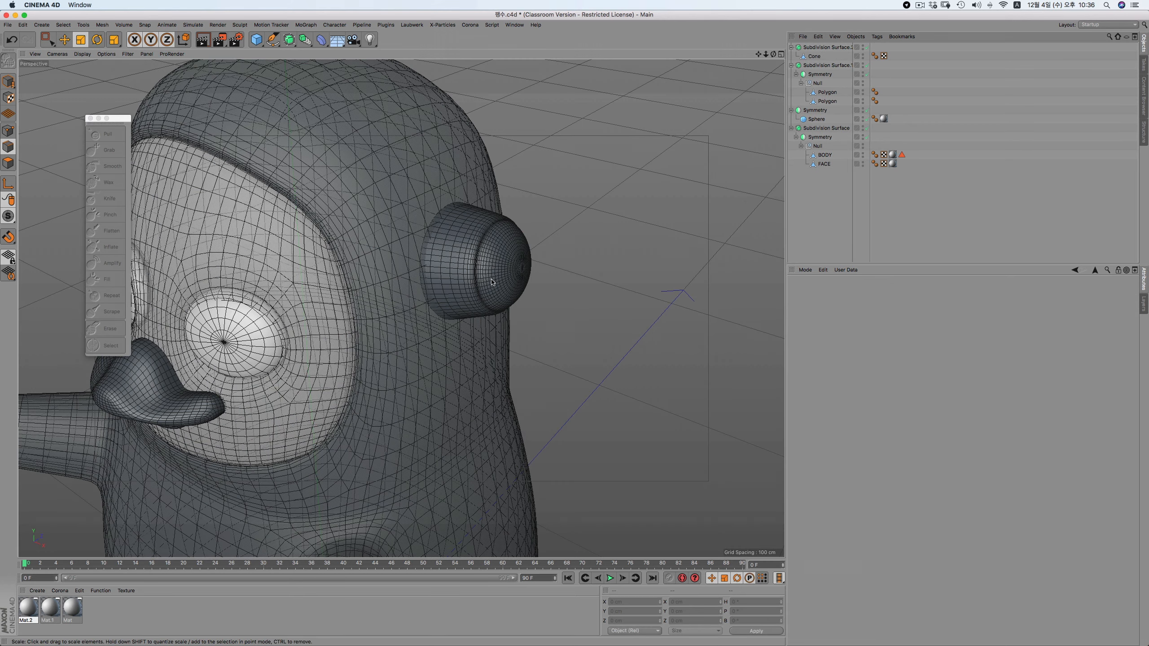
Return to the front view and select the whole cone in model mode with the Move tool
key(F3)
click(814, 56)
key(F4)
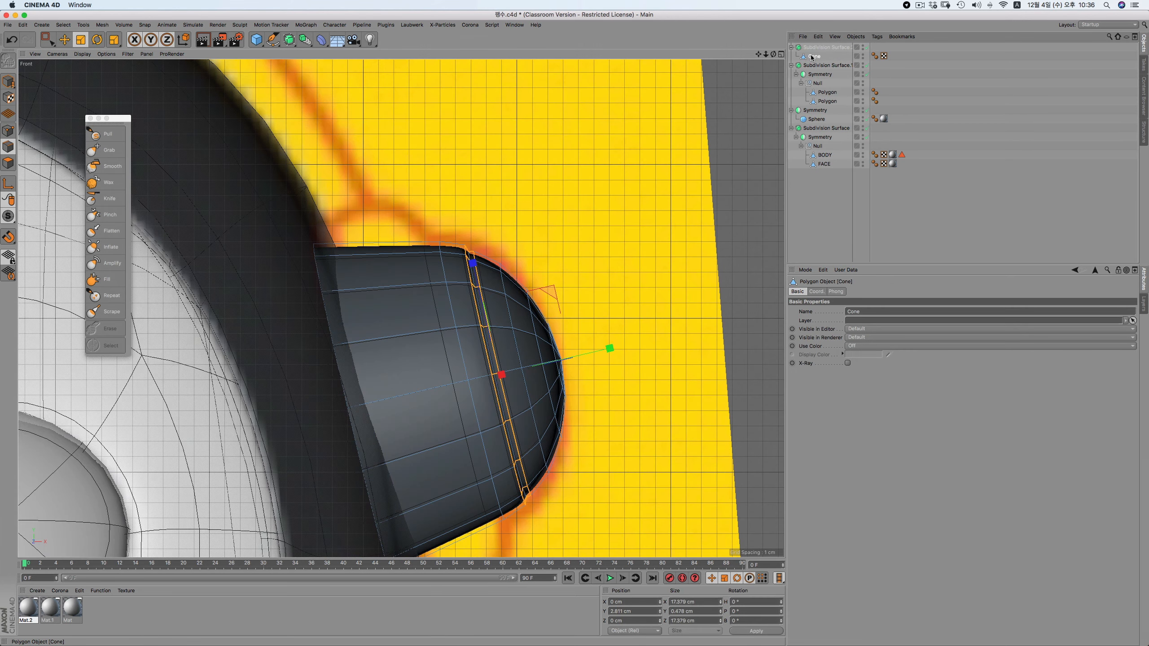
drag(8, 83, 39, 93)
click(65, 42)
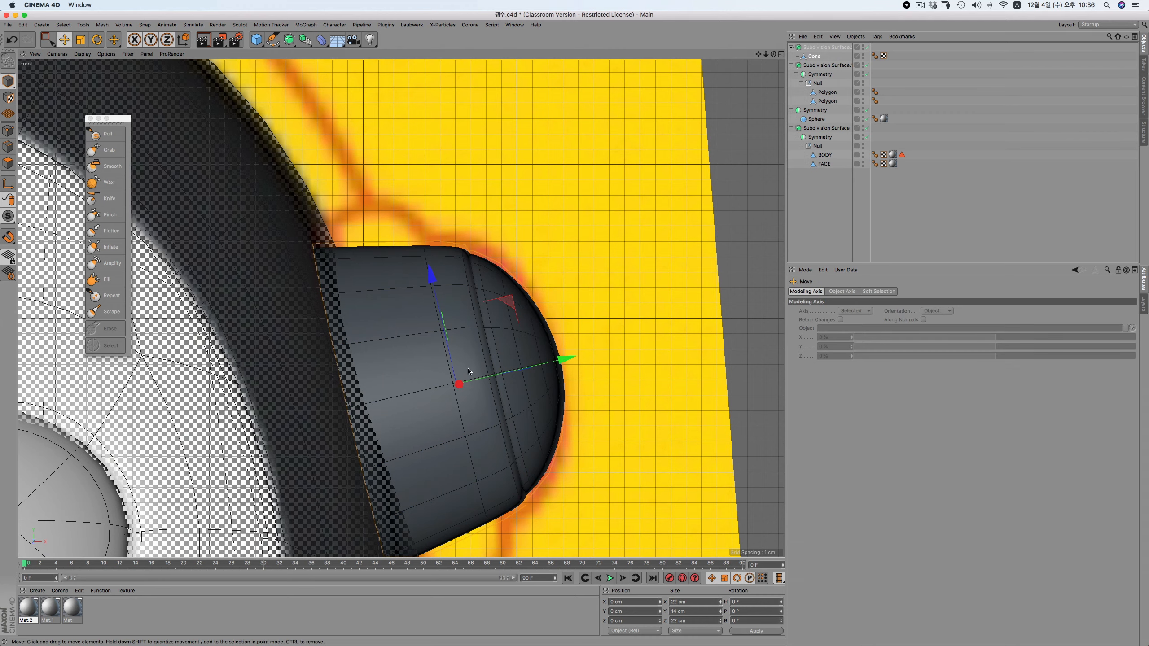
scroll(401, 309, down, 2)
scroll(401, 309, down, 2)
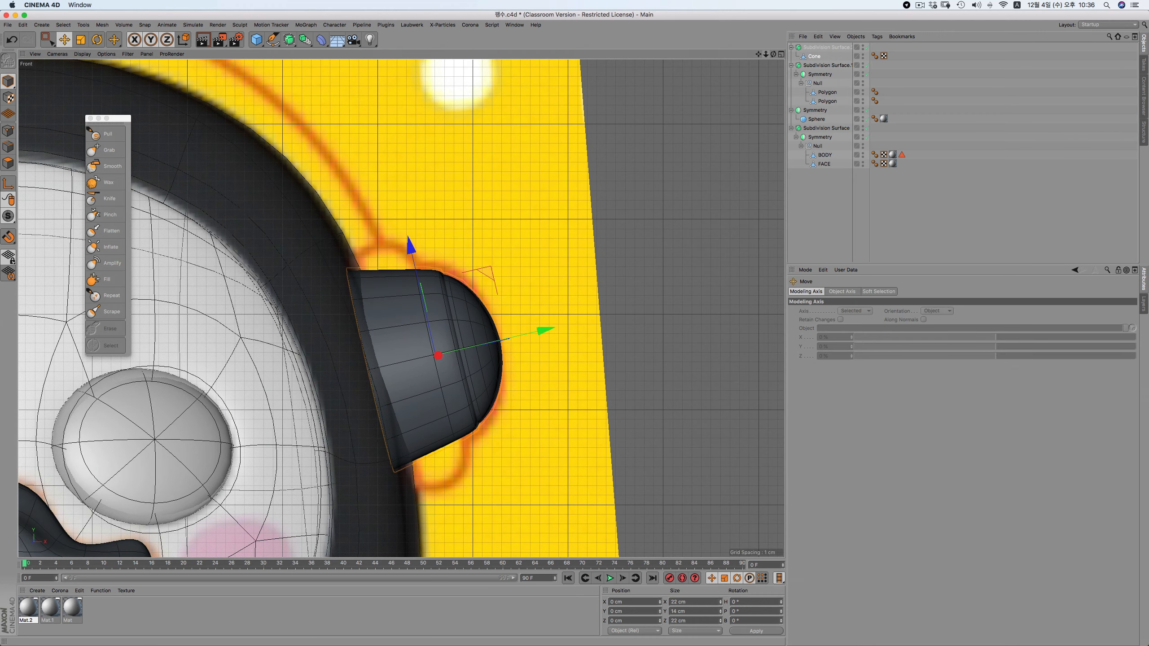
Preview the penguin reference photo in Finder to examine the headphone's shape, and return to Cinema 4D
key(space)
key(space)
key(Right)
key(space)
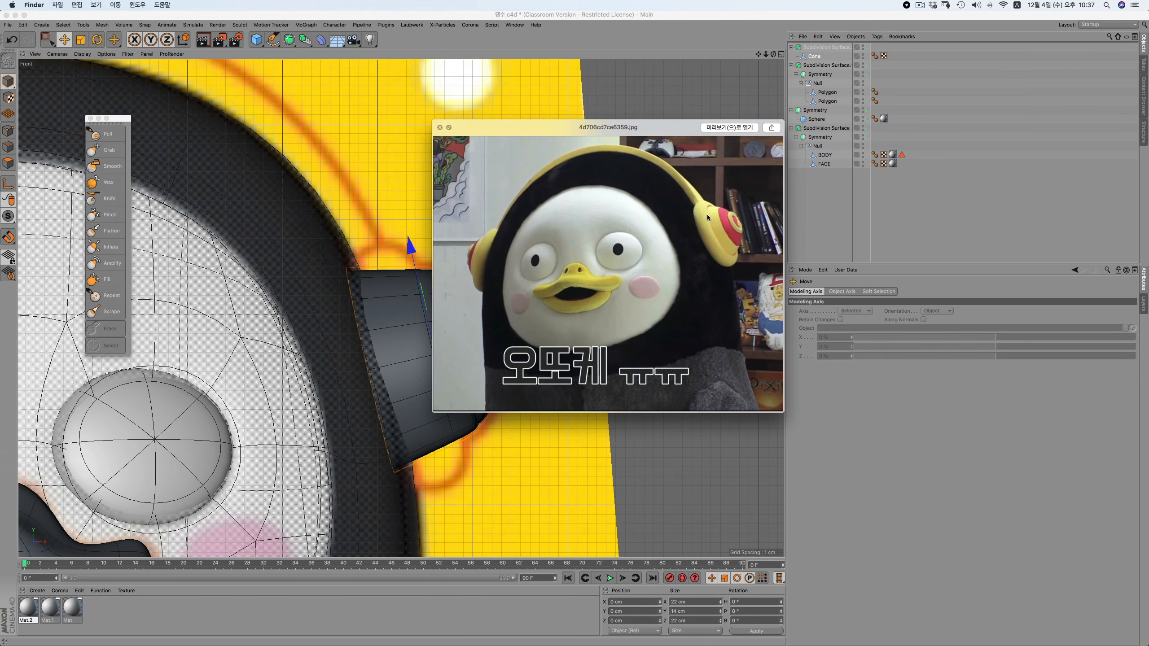
click(646, 193)
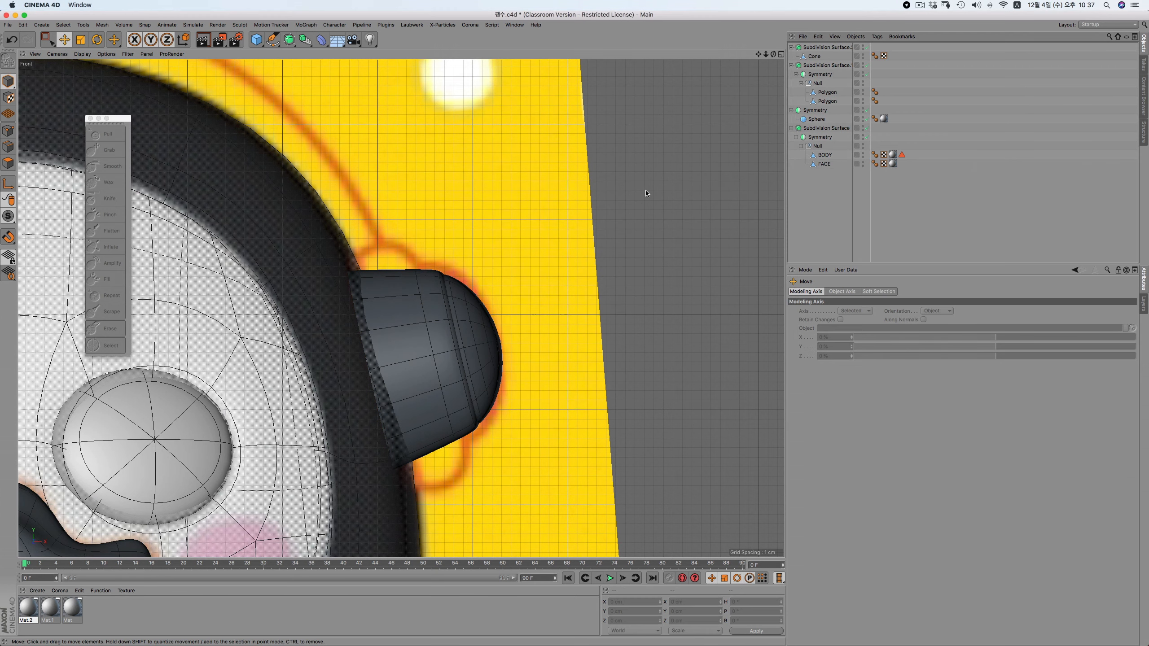
Add a torus at the cone's position and orientation, with ring radius 21 cm and pipe radius 11 cm
click(813, 56)
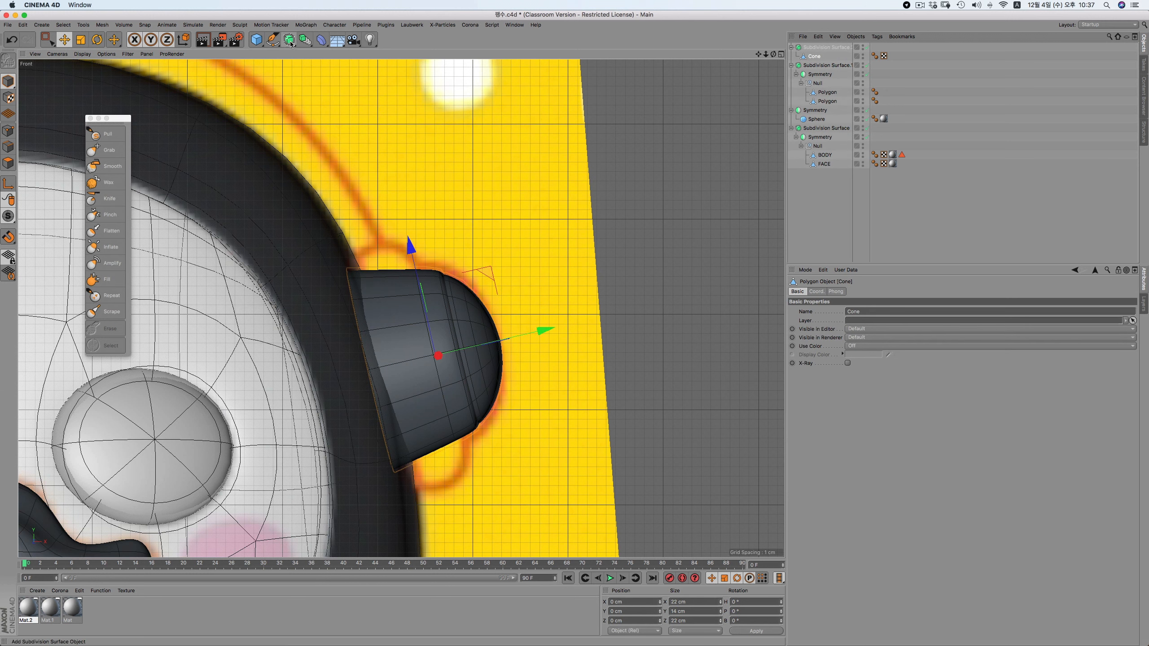
drag(290, 44, 302, 83)
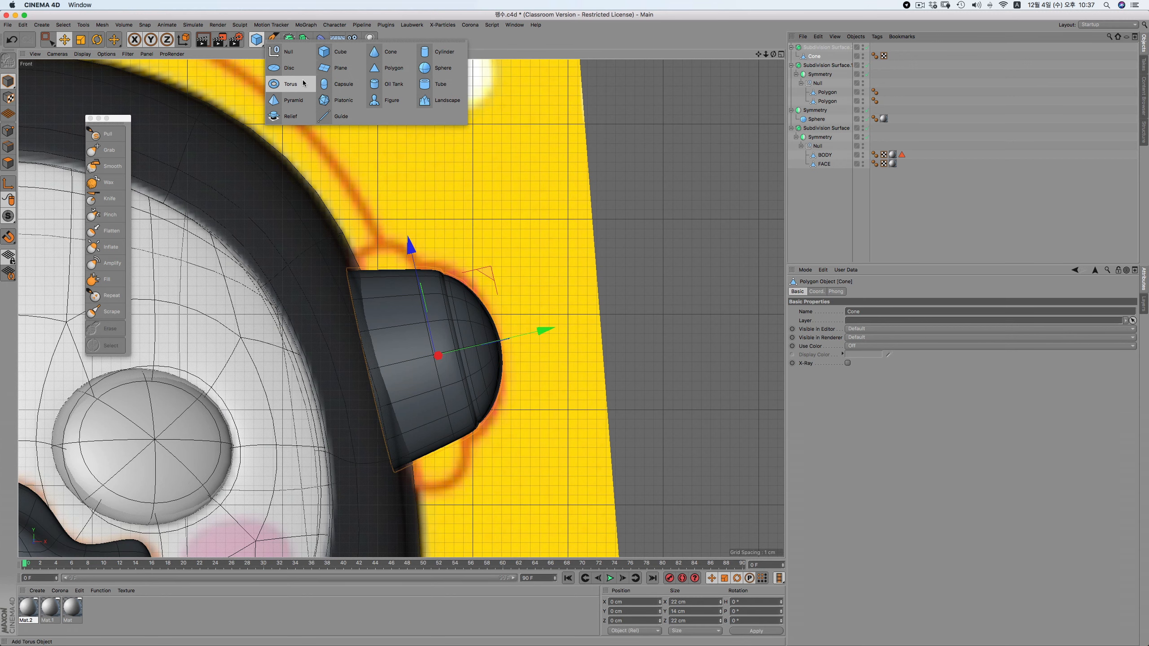
drag(305, 85, 306, 85)
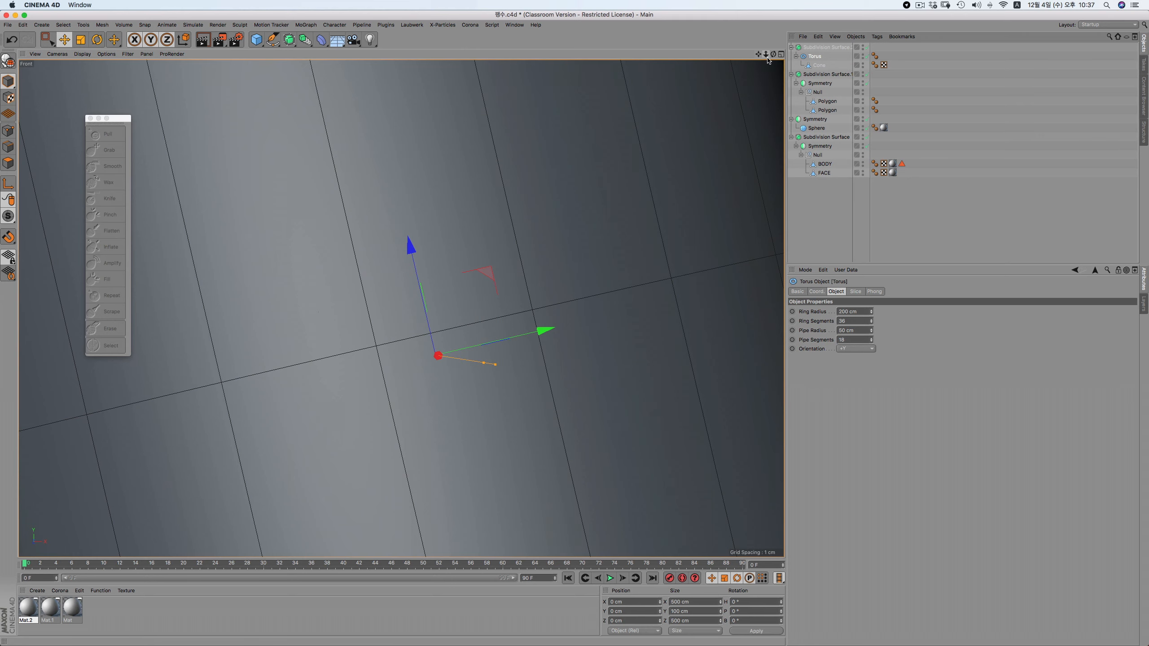
drag(870, 316, 871, 274)
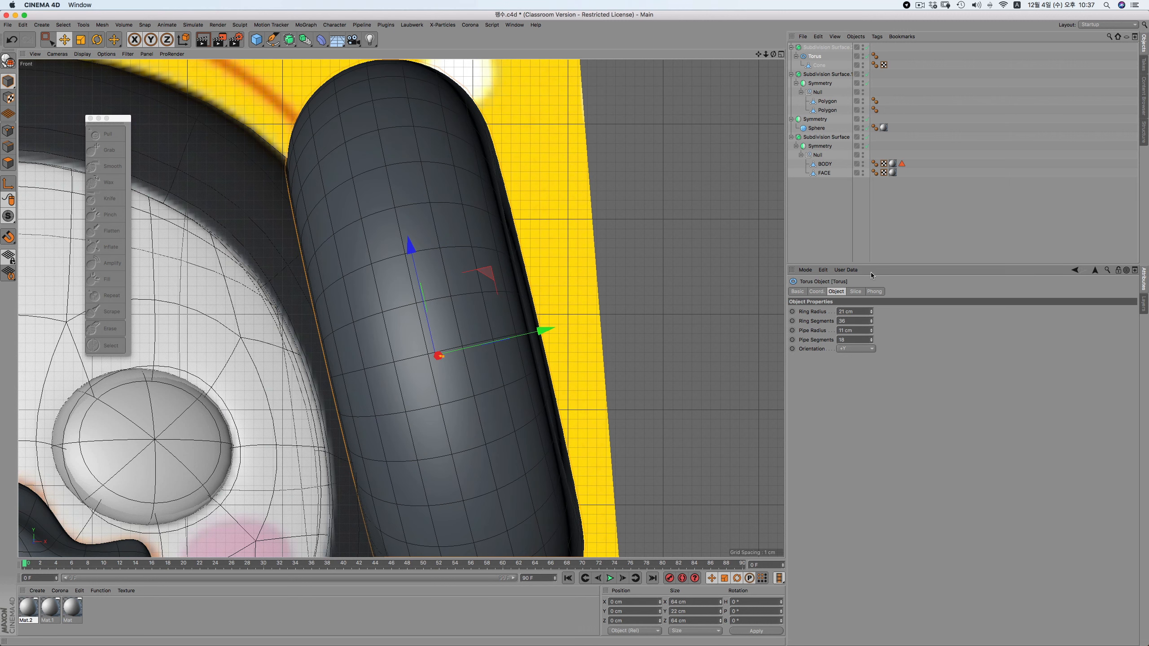
Make the torus a sibling of the cone under the Subdivision Surface and shift it inward toward the head
click(819, 65)
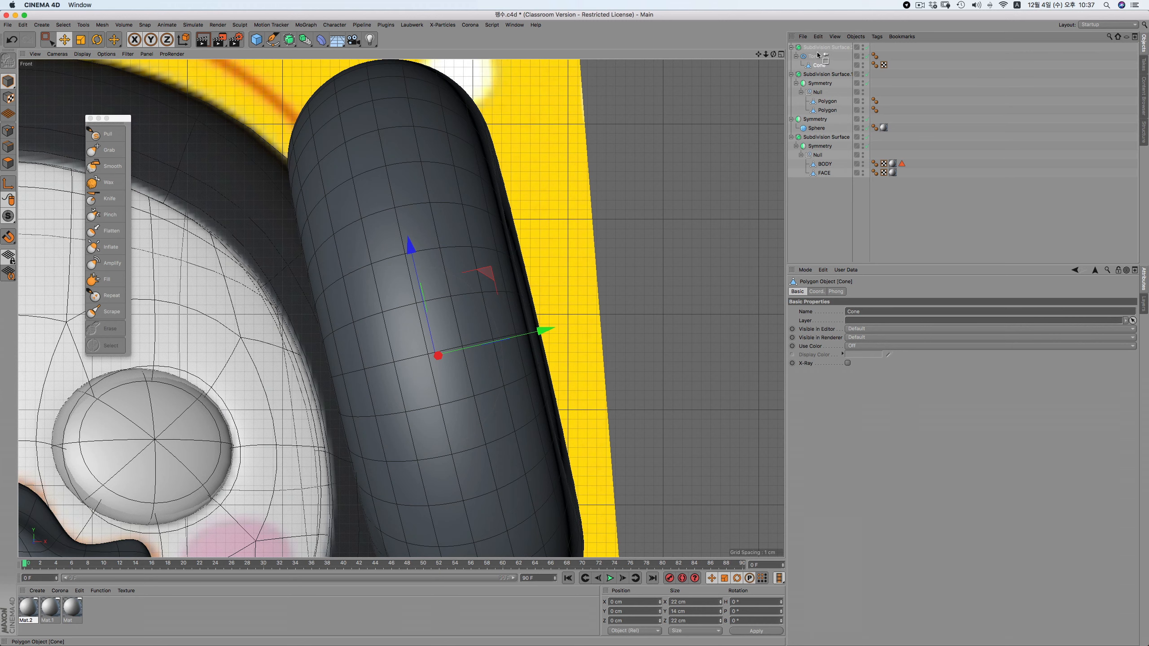
drag(817, 55, 818, 68)
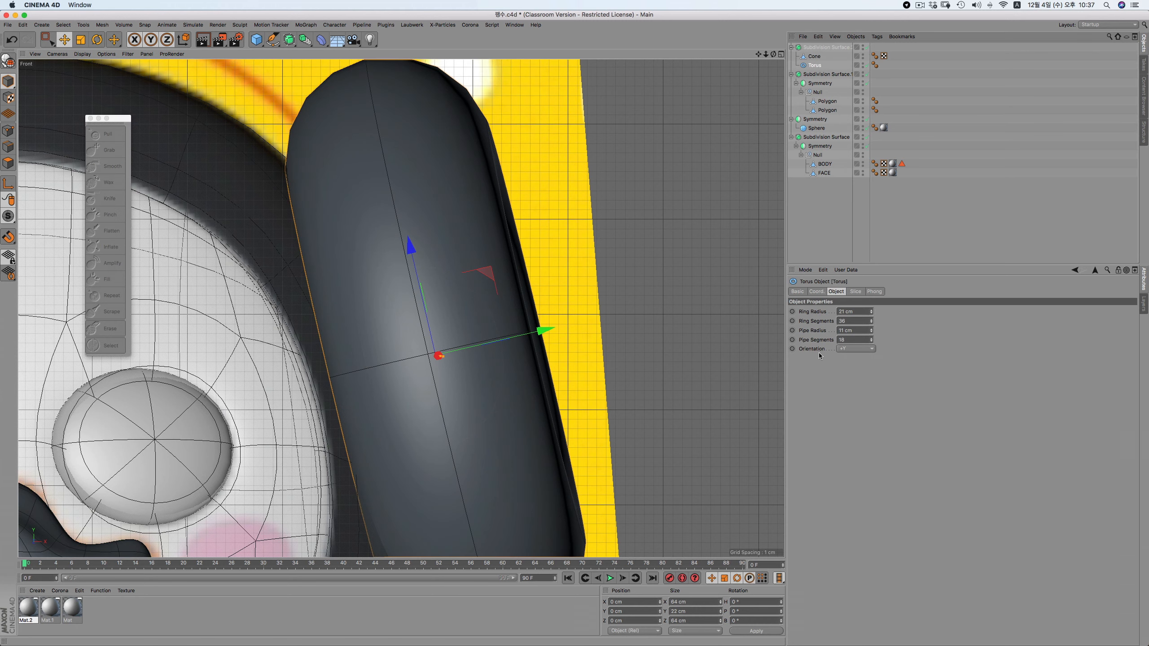
drag(544, 331, 473, 348)
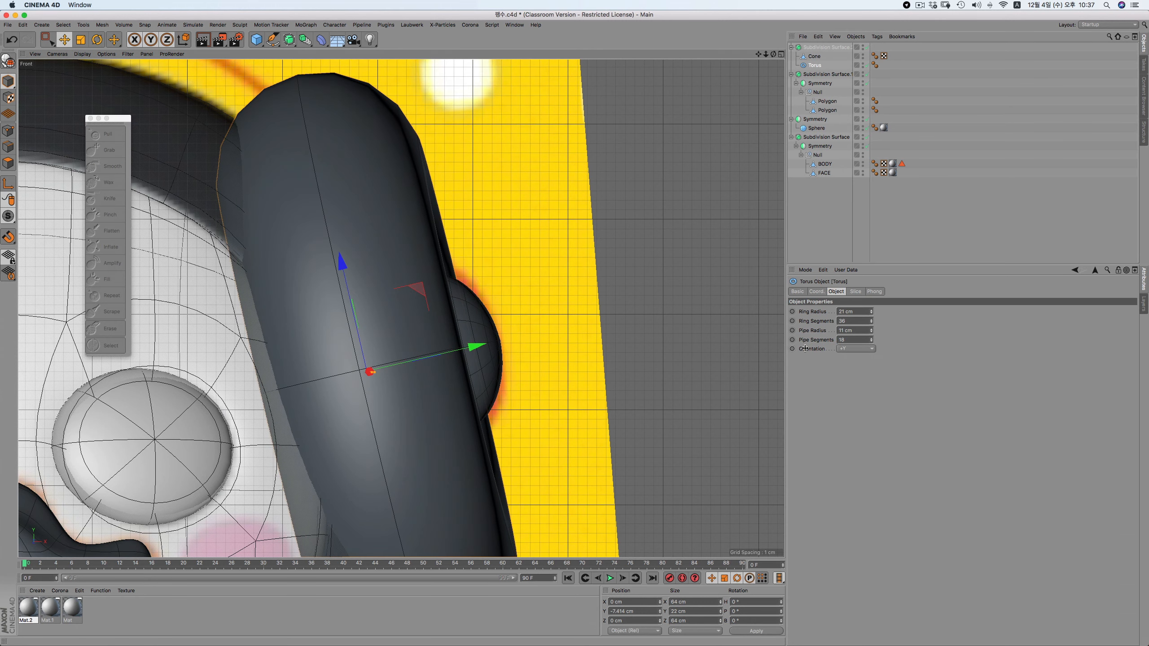
Scale the torus down to about 24 cm across and move it outward onto the reference's ear pad
click(81, 39)
drag(435, 167, 337, 279)
key(space)
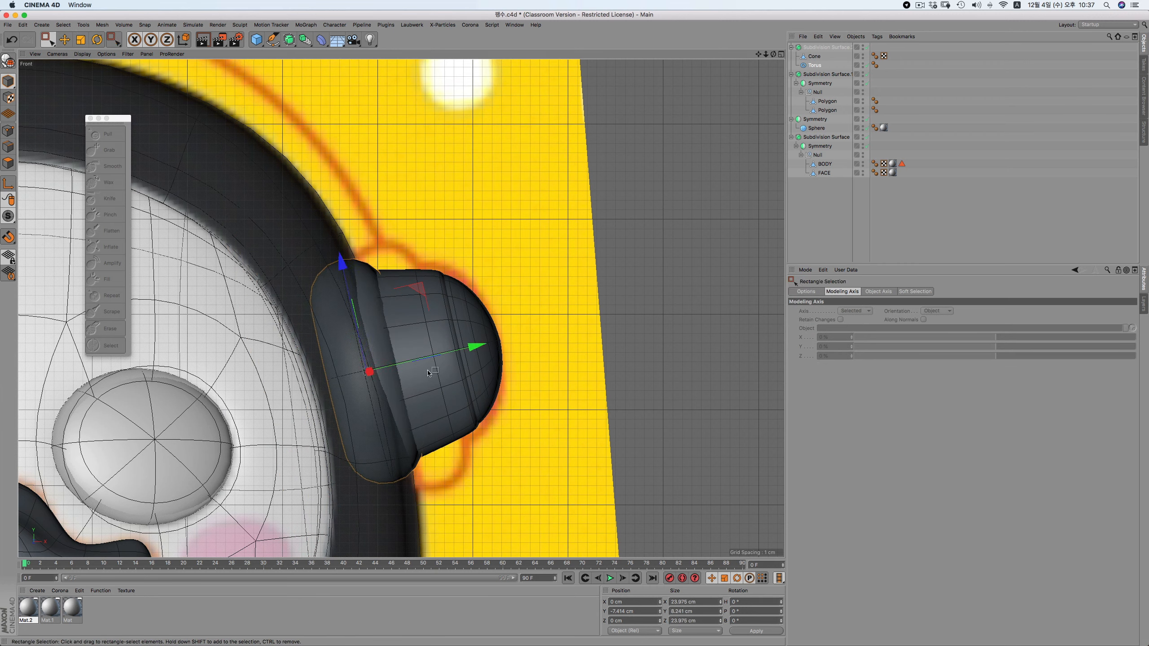
drag(432, 356, 470, 350)
Thicken the torus by raising its pipe radius to about 4.87 cm
click(814, 65)
click(836, 291)
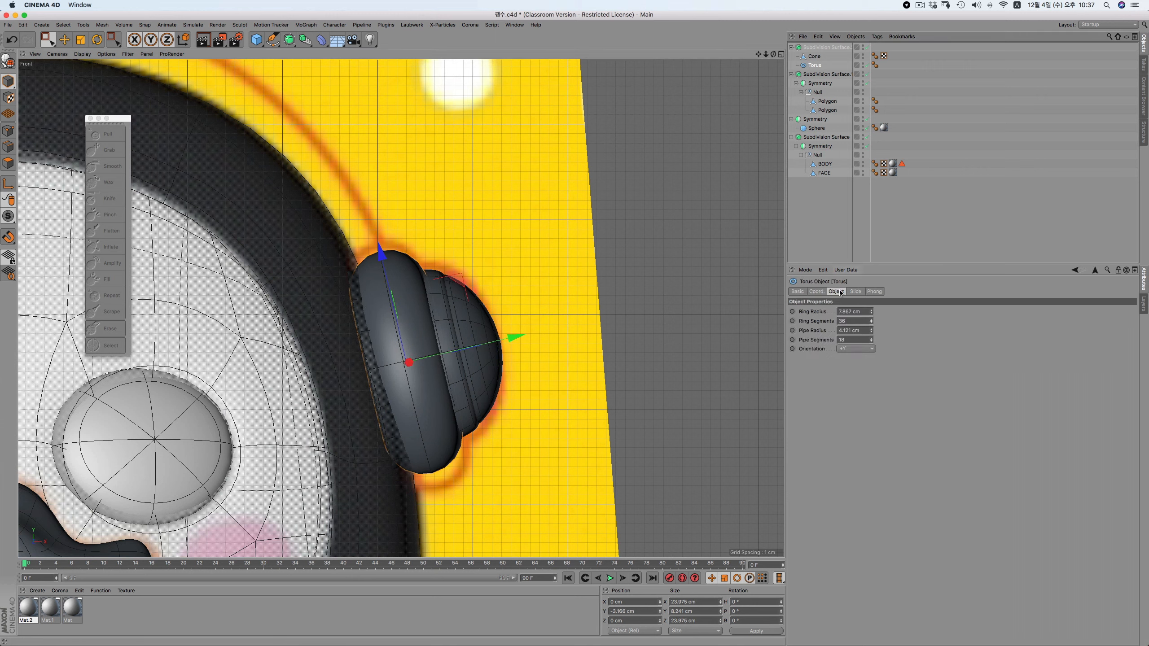
drag(872, 330, 872, 335)
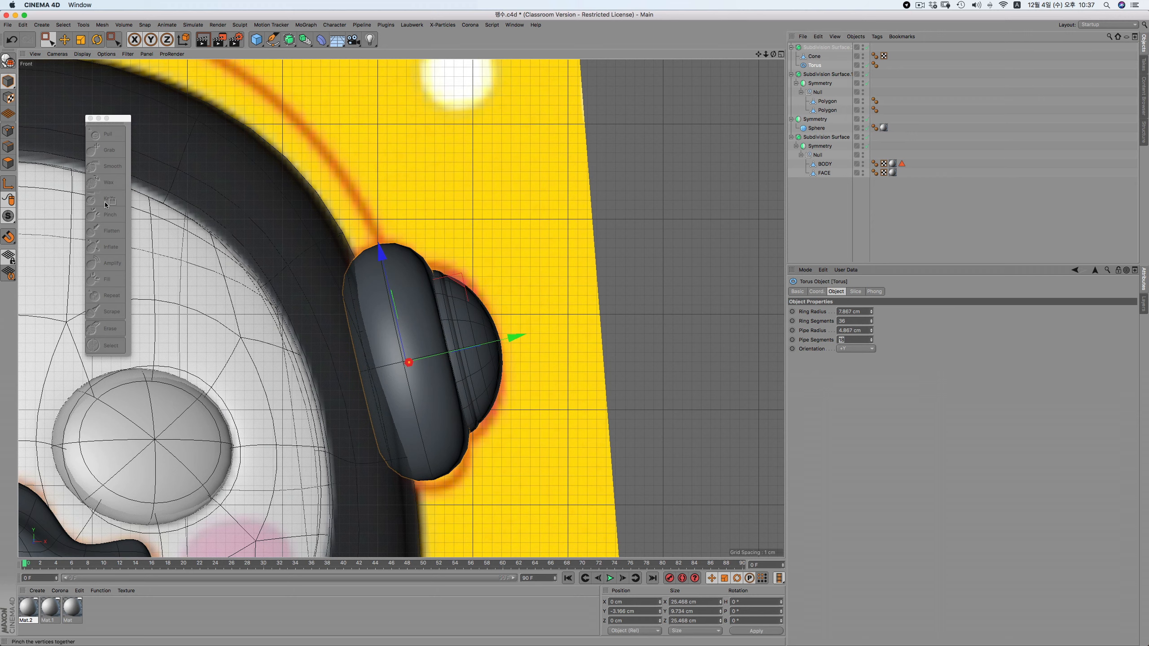
Show full wireframe lines in the front view and set the torus's pipe segments to 8
click(82, 54)
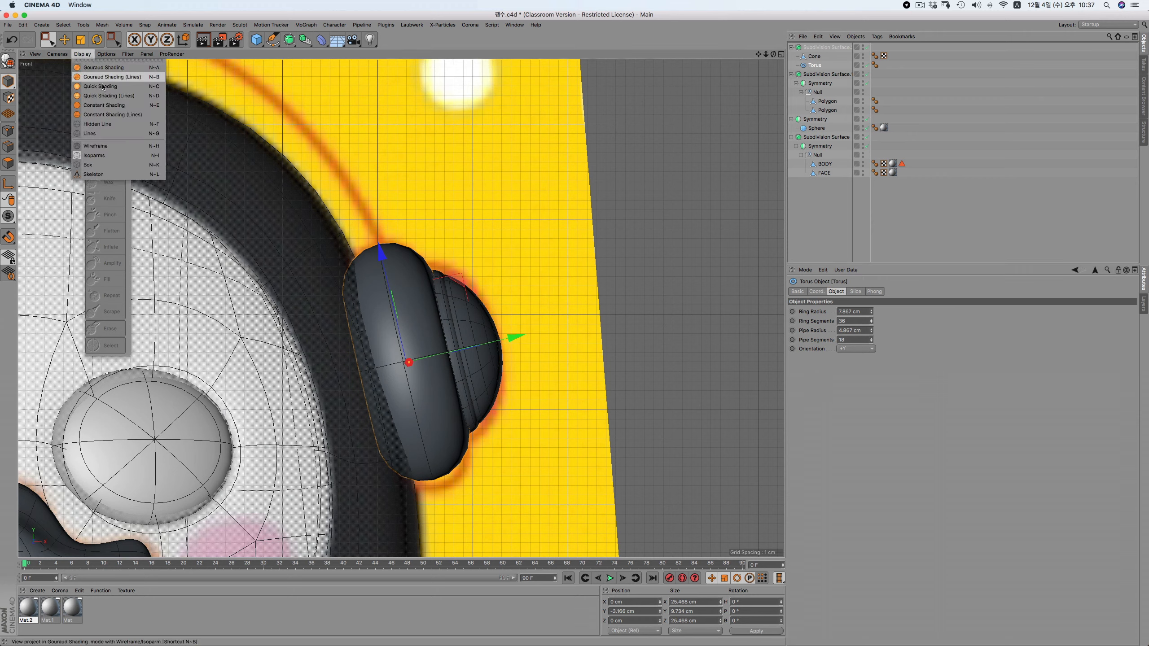
click(97, 146)
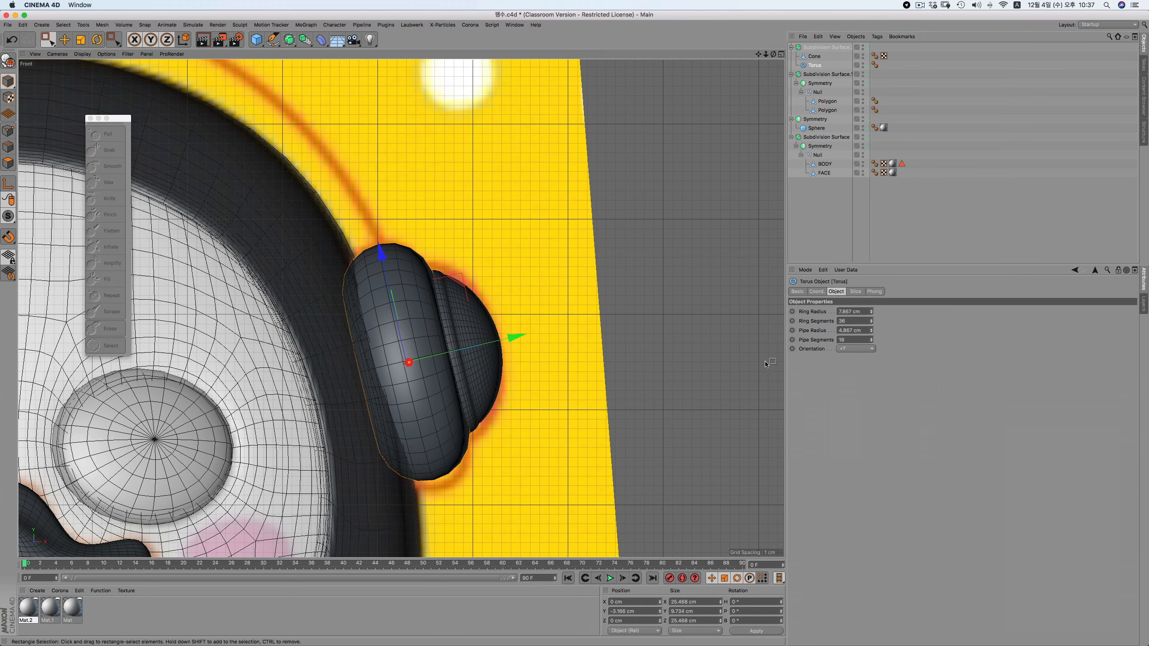
drag(863, 339, 769, 358)
text(8)
key(Return)
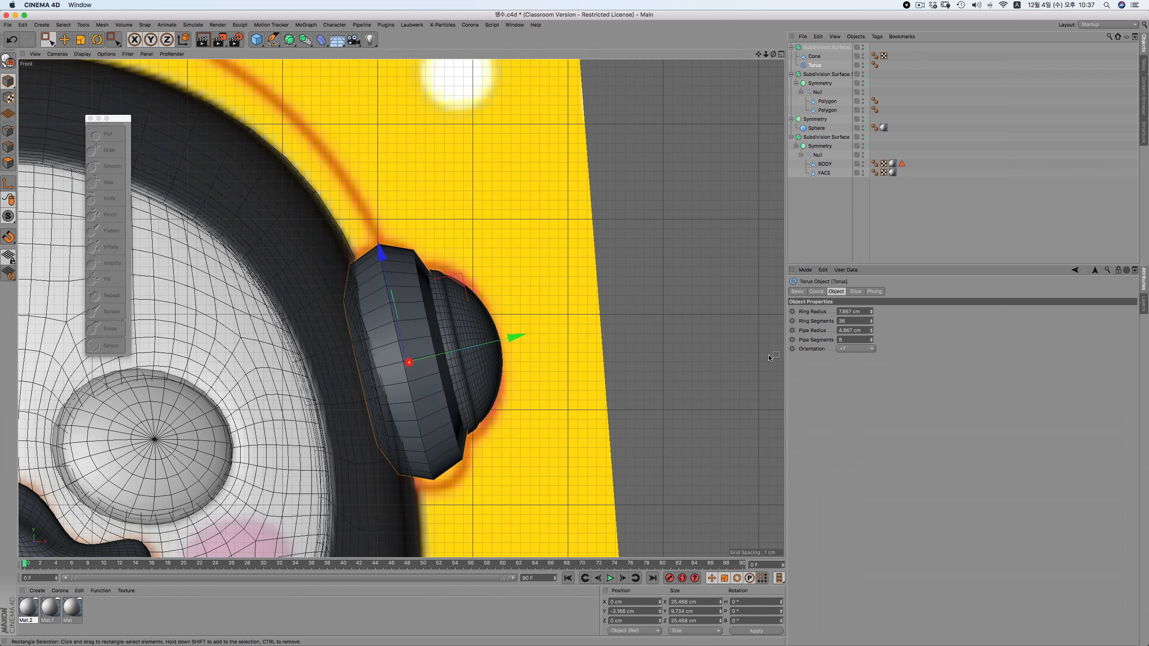
Set the torus's ring segments to 16 and view the ear cup in perspective
drag(861, 320, 770, 324)
text(16)
key(Return)
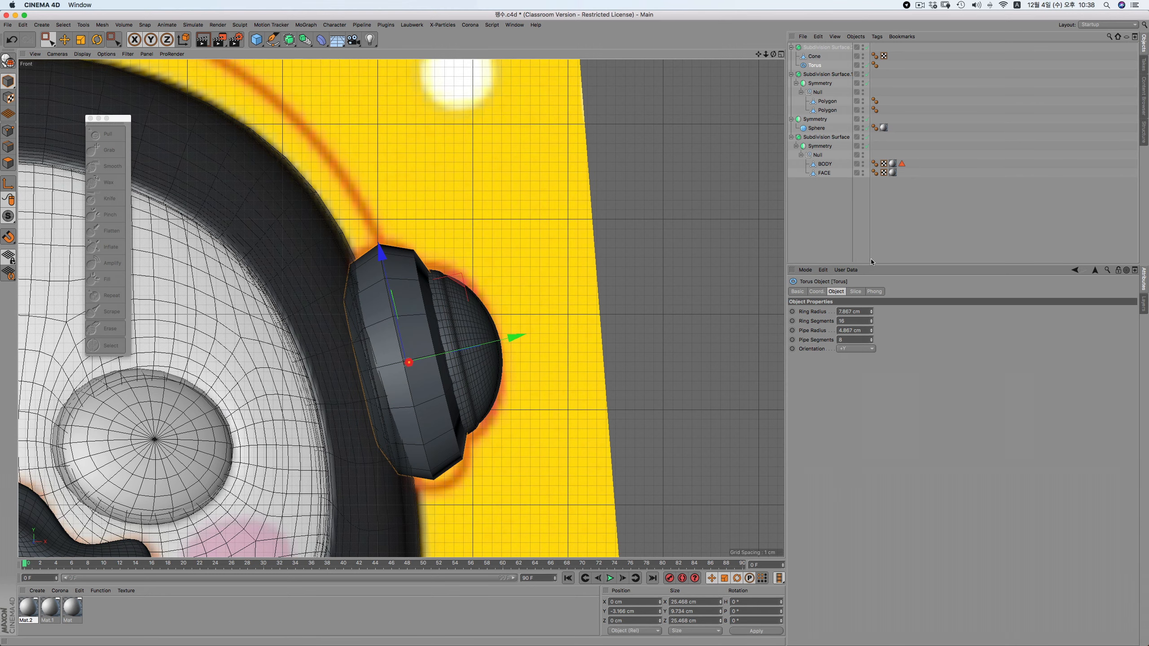
click(865, 248)
key(F1)
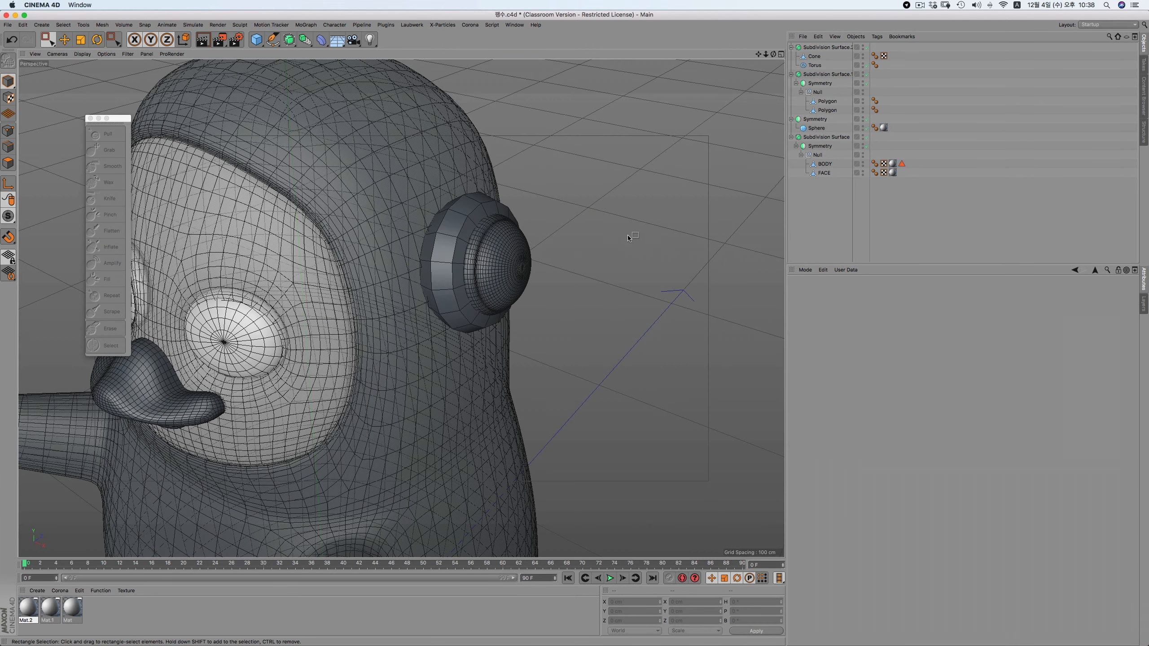
Group the Cone and Torus into a null under their Subdivision Surface
click(821, 56)
shift+click(816, 64)
key(alt+g)
click(817, 65)
click(823, 47)
drag(758, 54, 547, 61)
drag(401, 308, 622, 328)
click(795, 56)
click(819, 74)
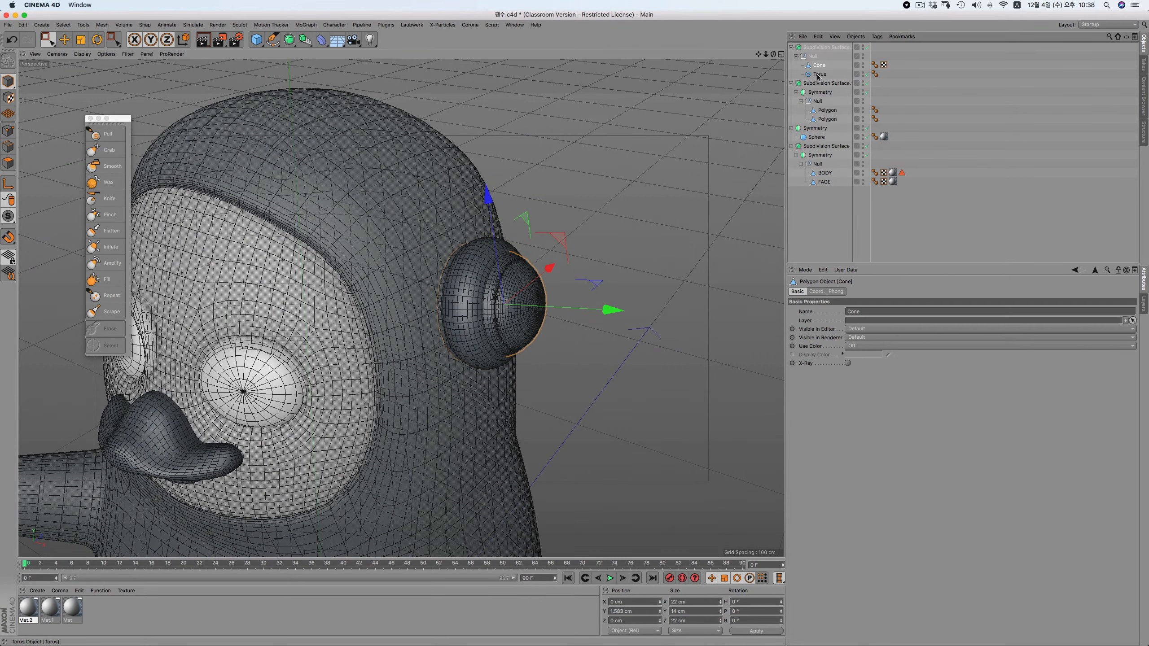
Add a Symmetry object inside the ear cup's Subdivision Surface and nest the null with the cone and torus under it
click(820, 67)
click(812, 56)
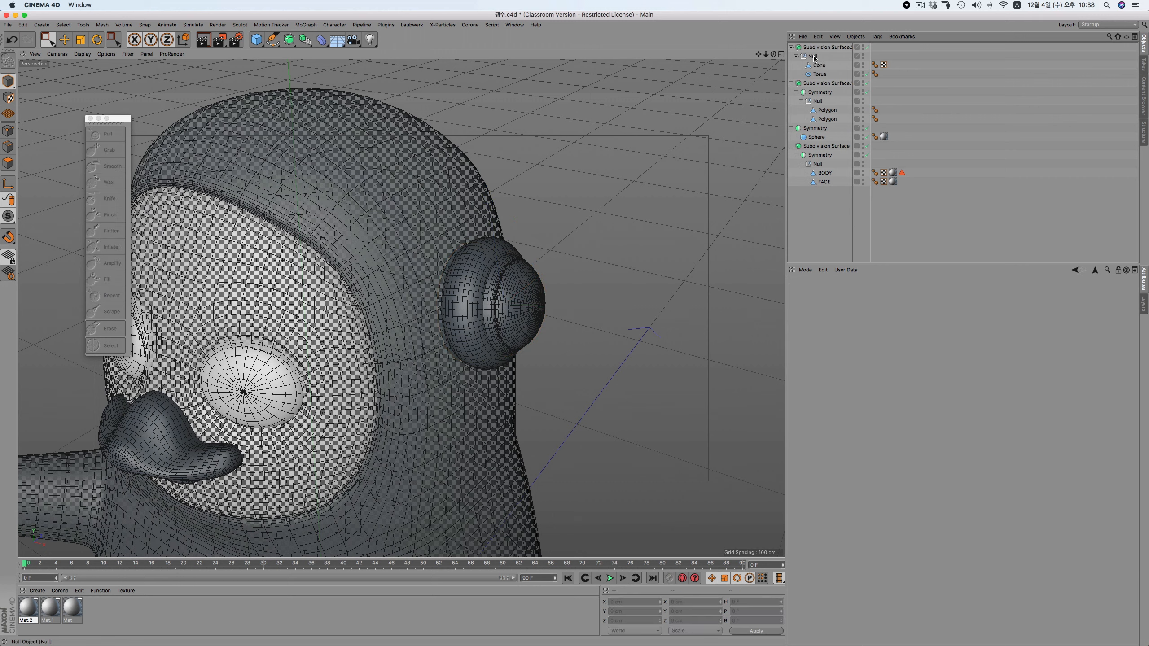
click(294, 43)
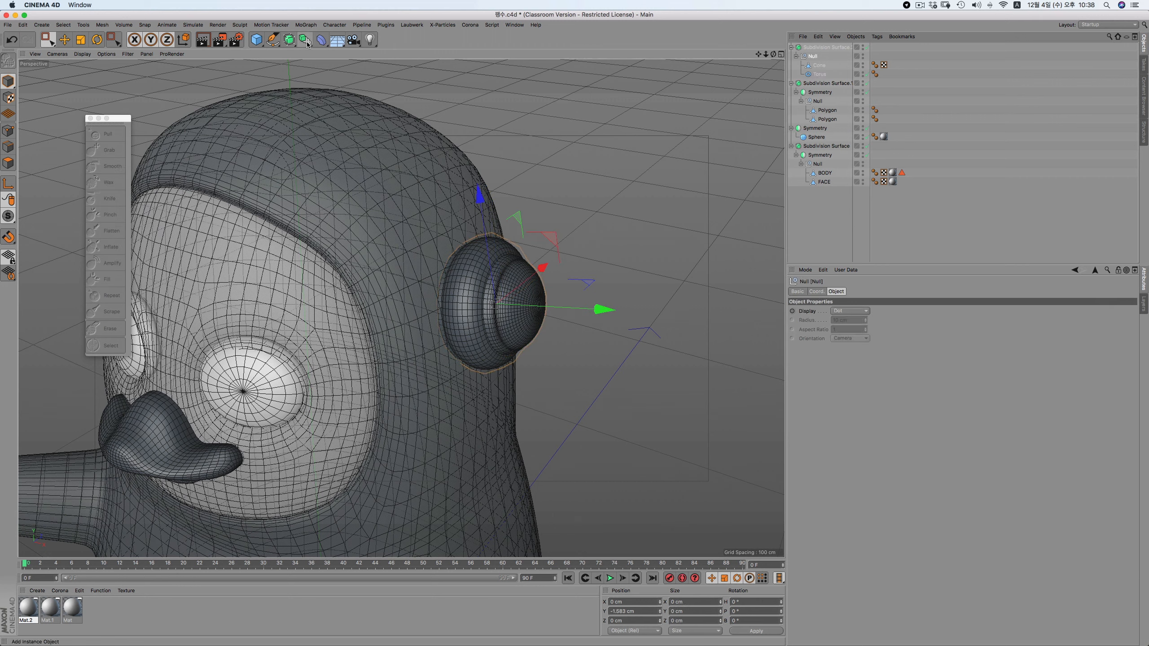
click(405, 84)
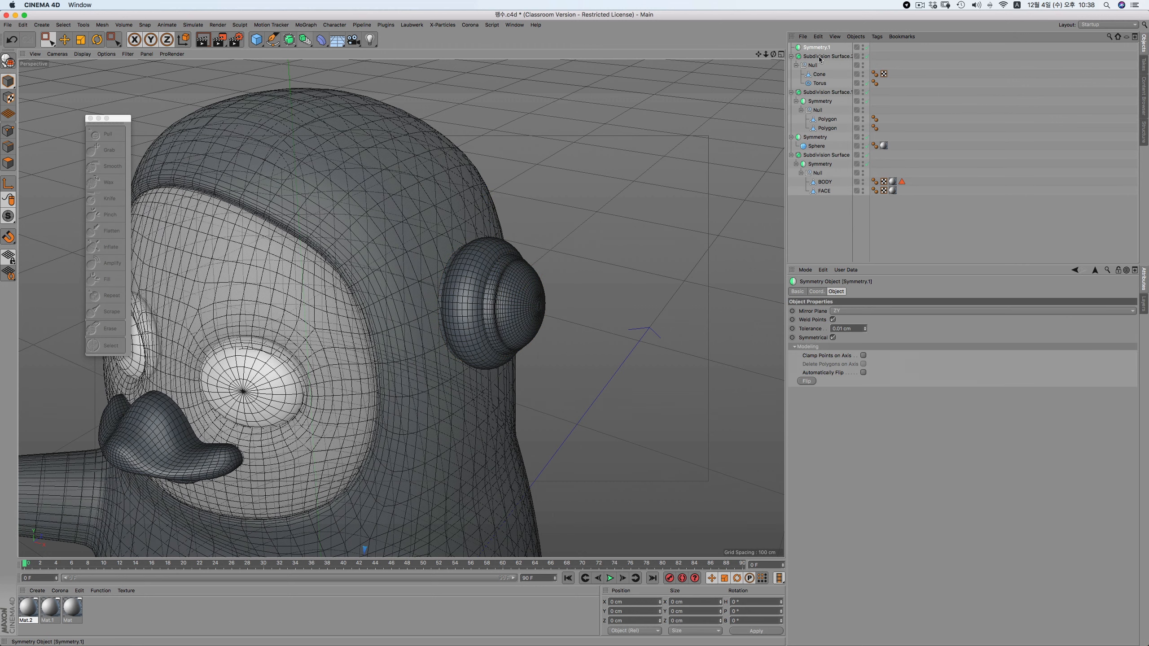
drag(814, 62, 814, 63)
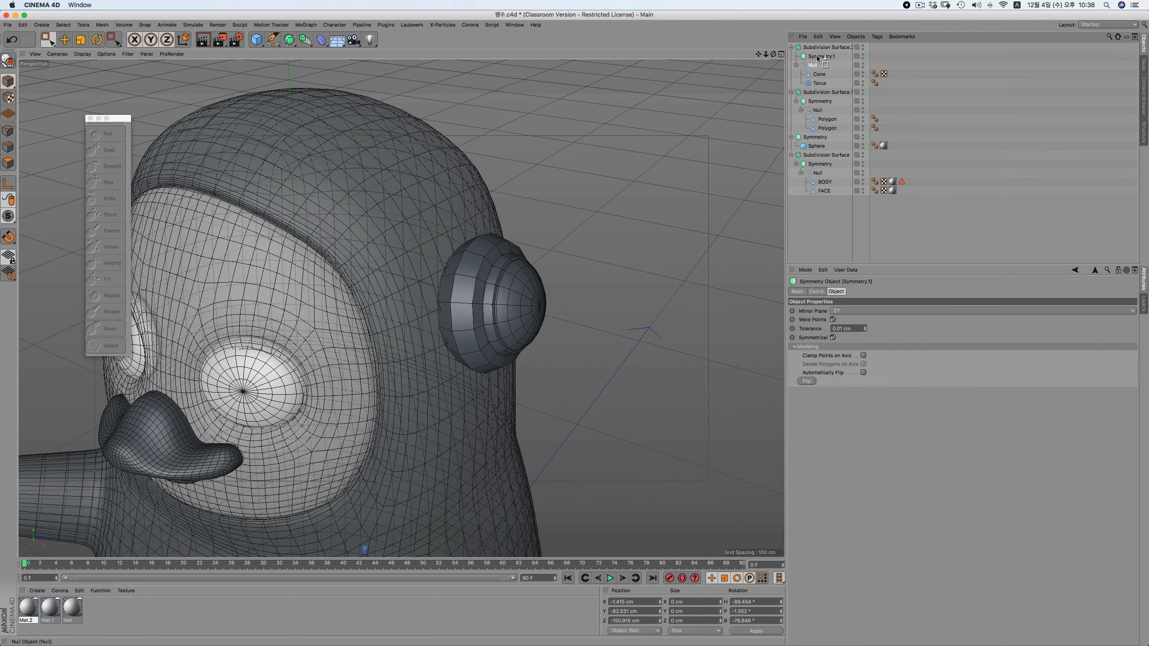
key(F3)
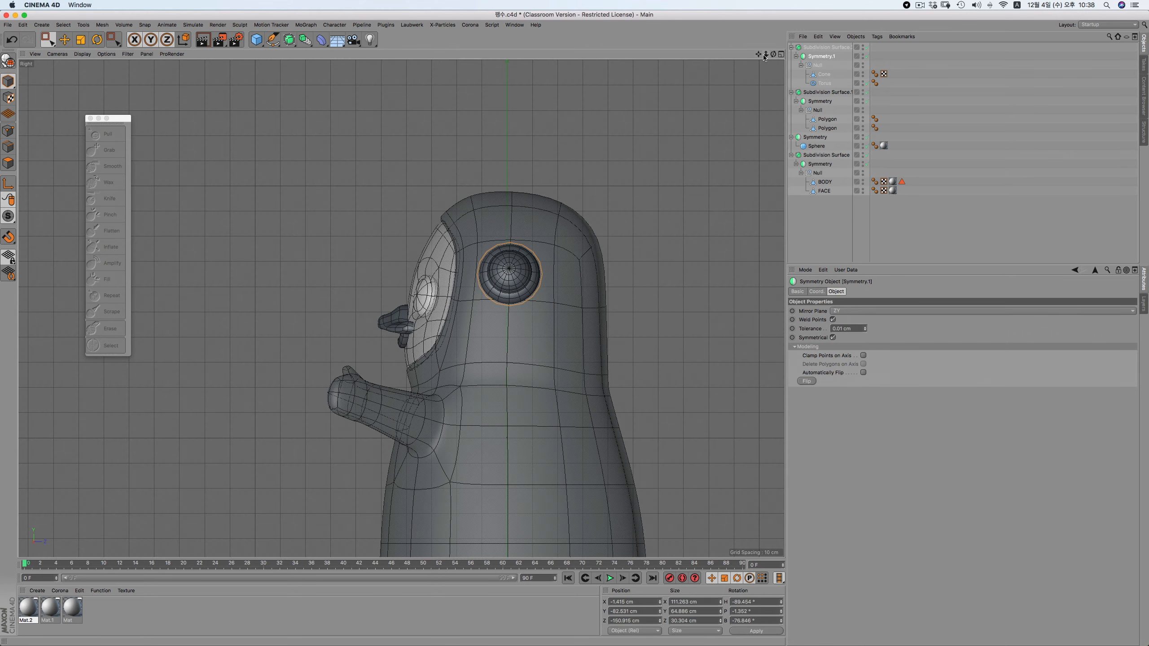
key(F4)
drag(765, 55, 854, 41)
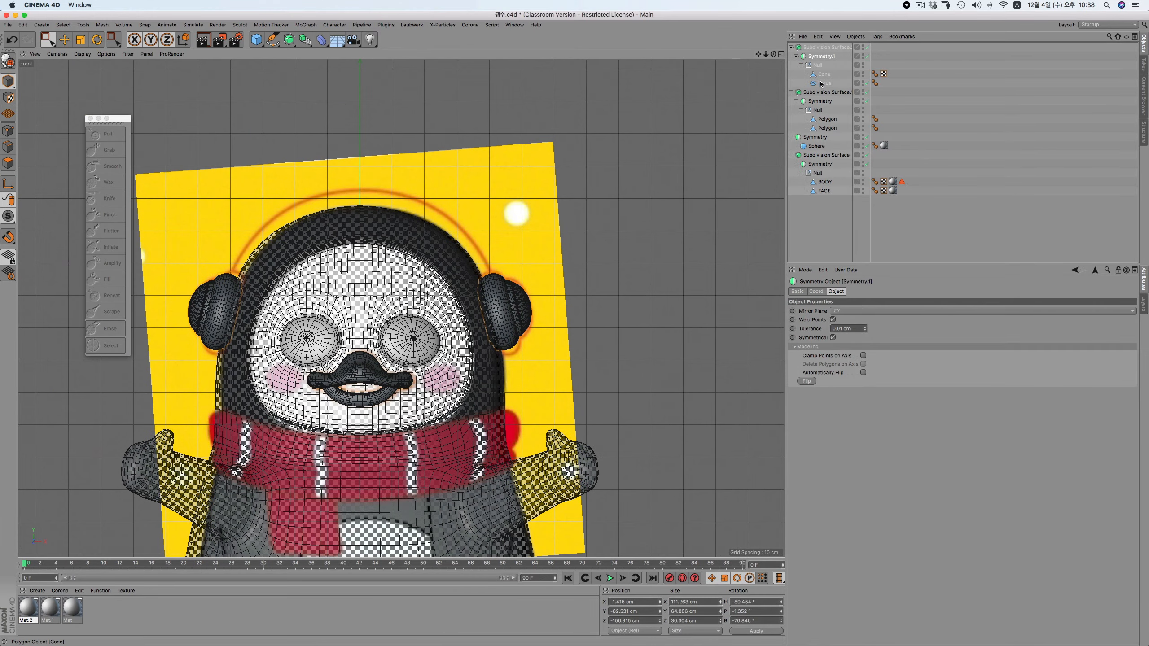
Set the torus's ring radius to 10.867 cm and its pipe radius to 3.867 cm
click(823, 83)
click(871, 311)
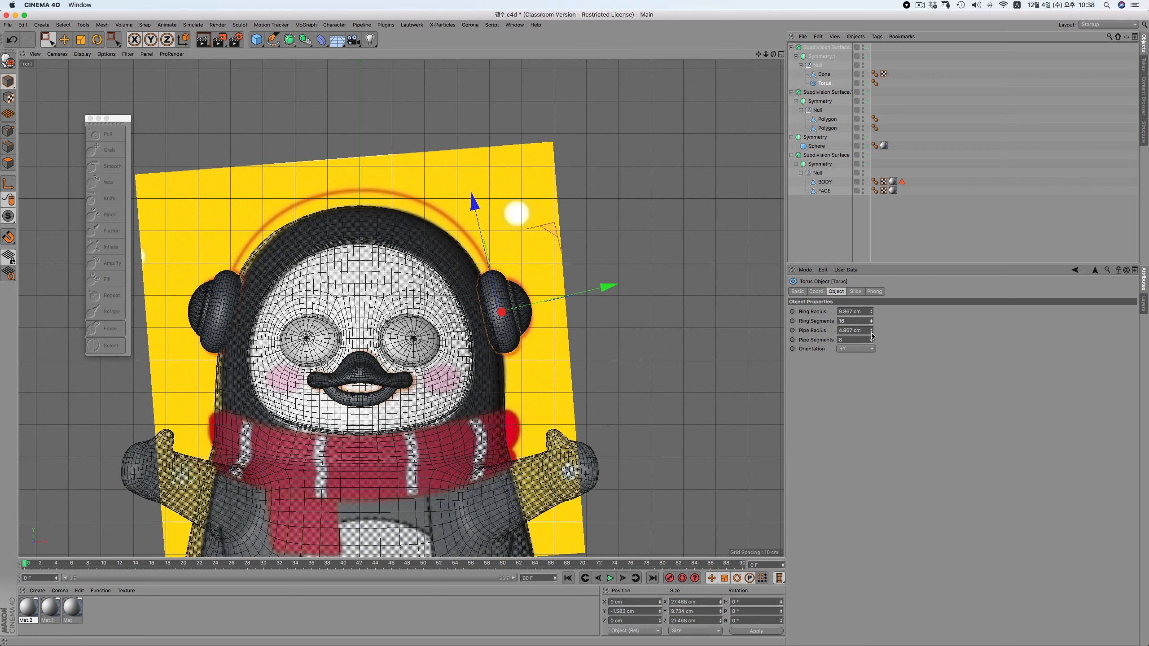
click(871, 332)
click(870, 311)
click(871, 310)
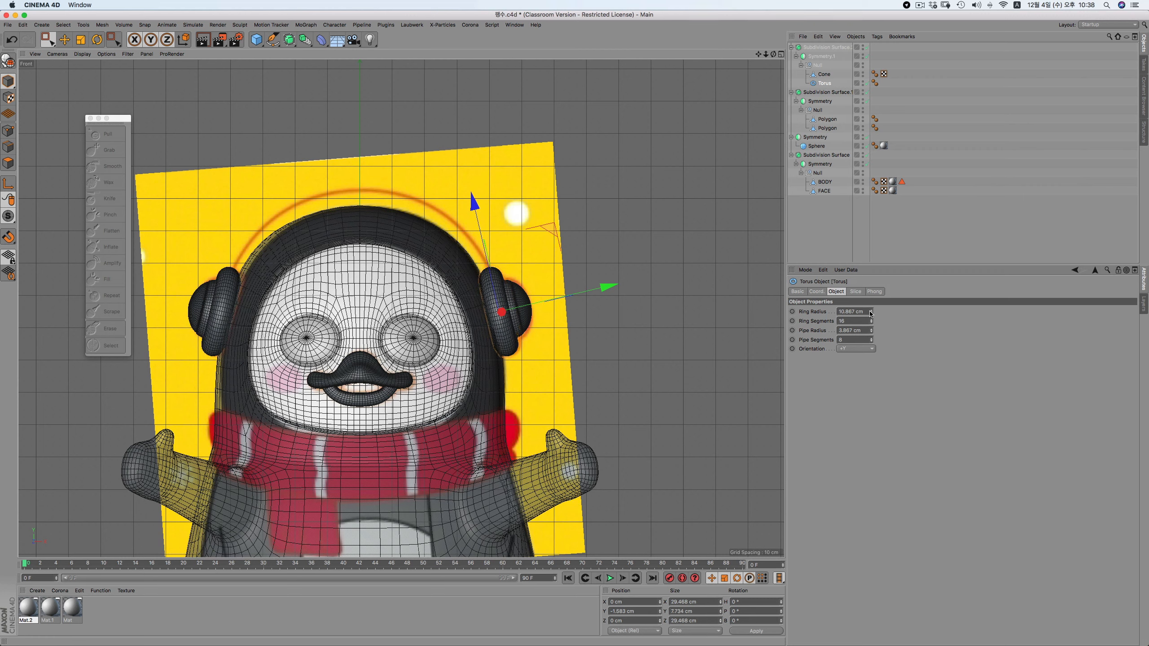
click(871, 314)
click(870, 310)
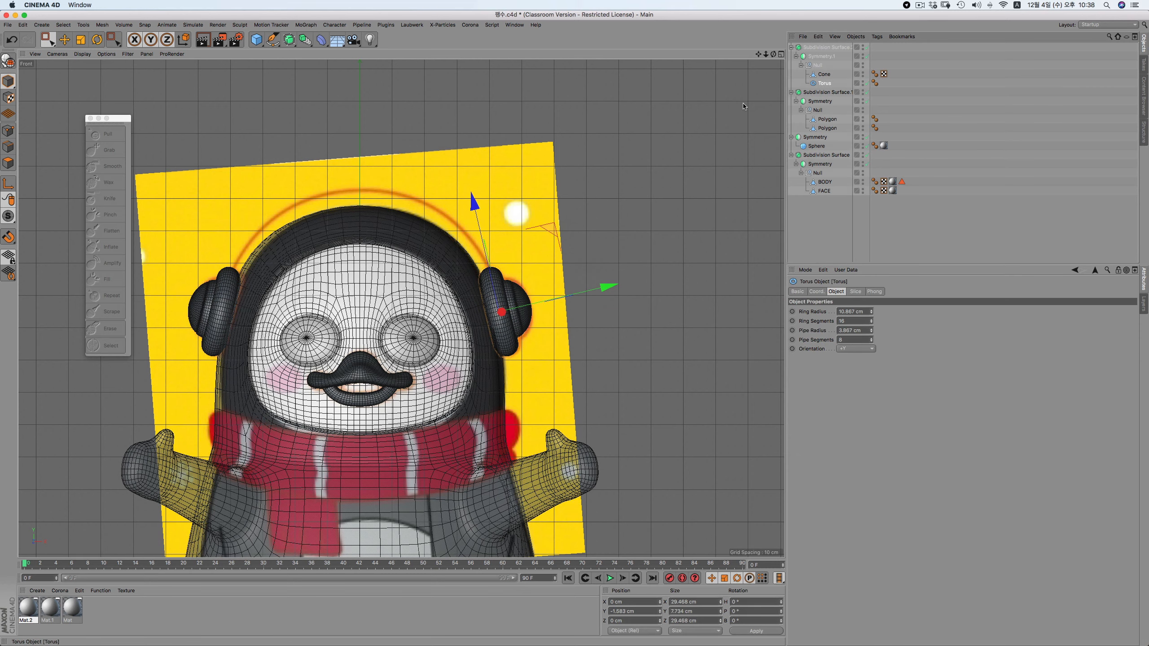
Convert the torus to an editable polygon object and select a polygon on top of the ear ring
key(F1)
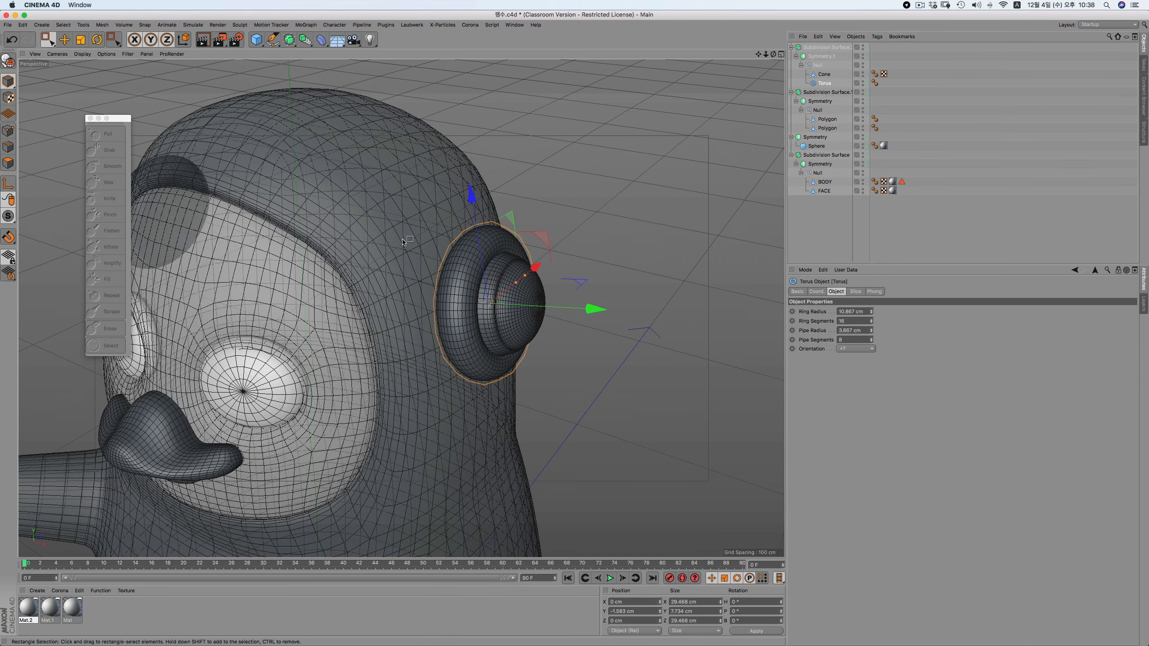
key(v)
click(588, 190)
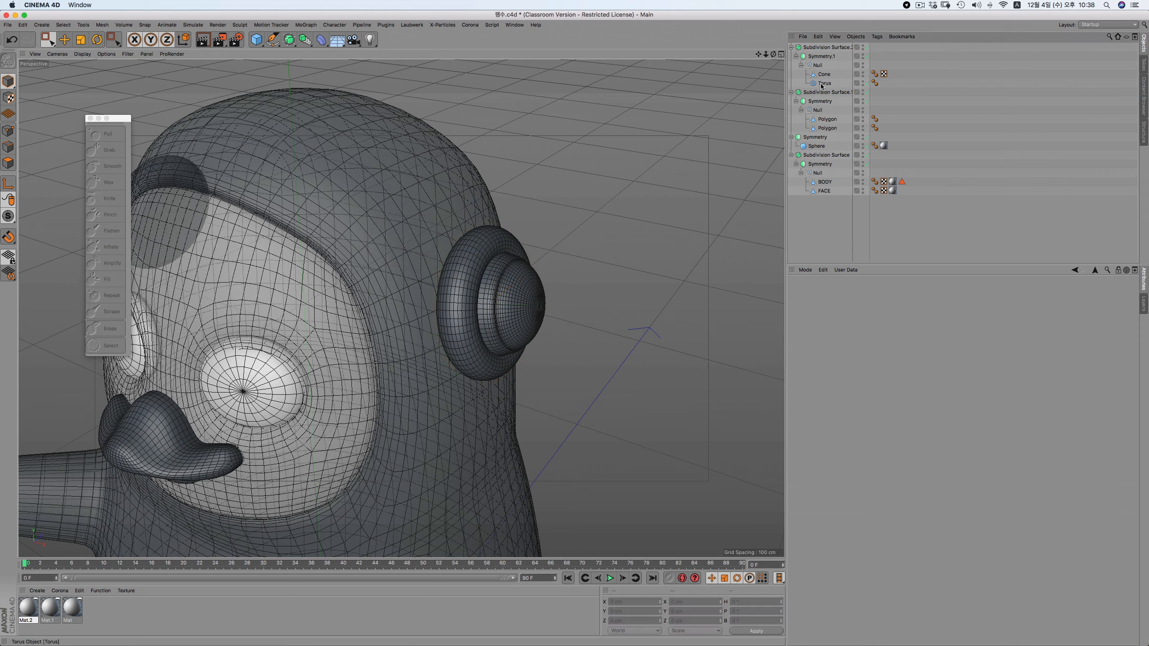
click(822, 83)
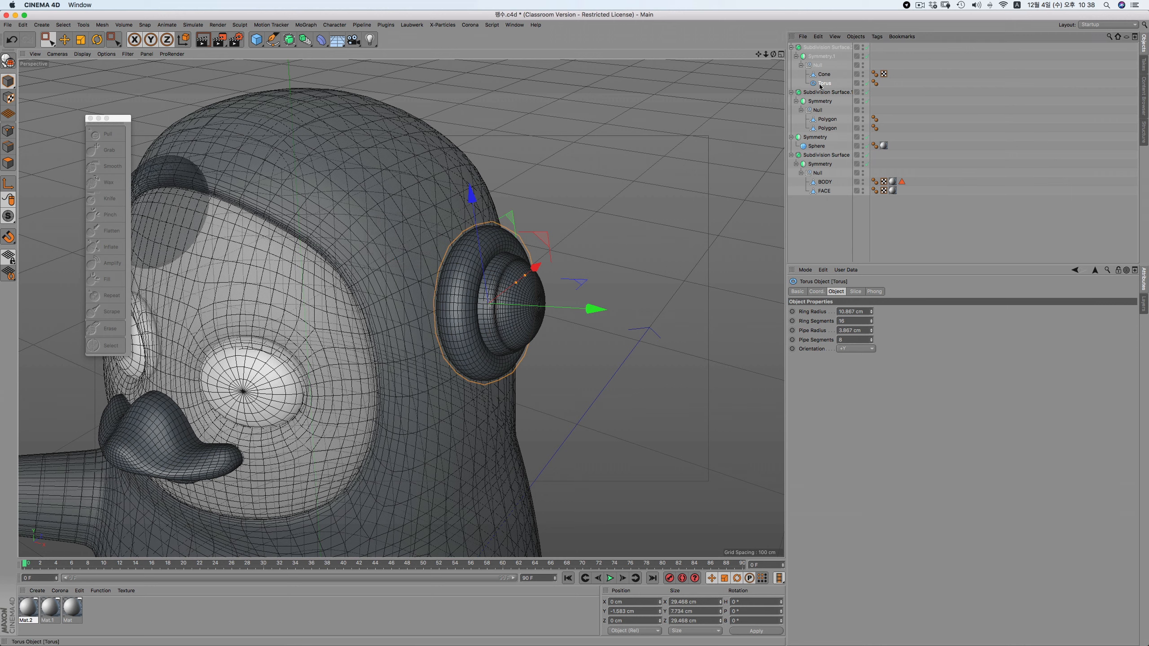
click(8, 164)
click(64, 40)
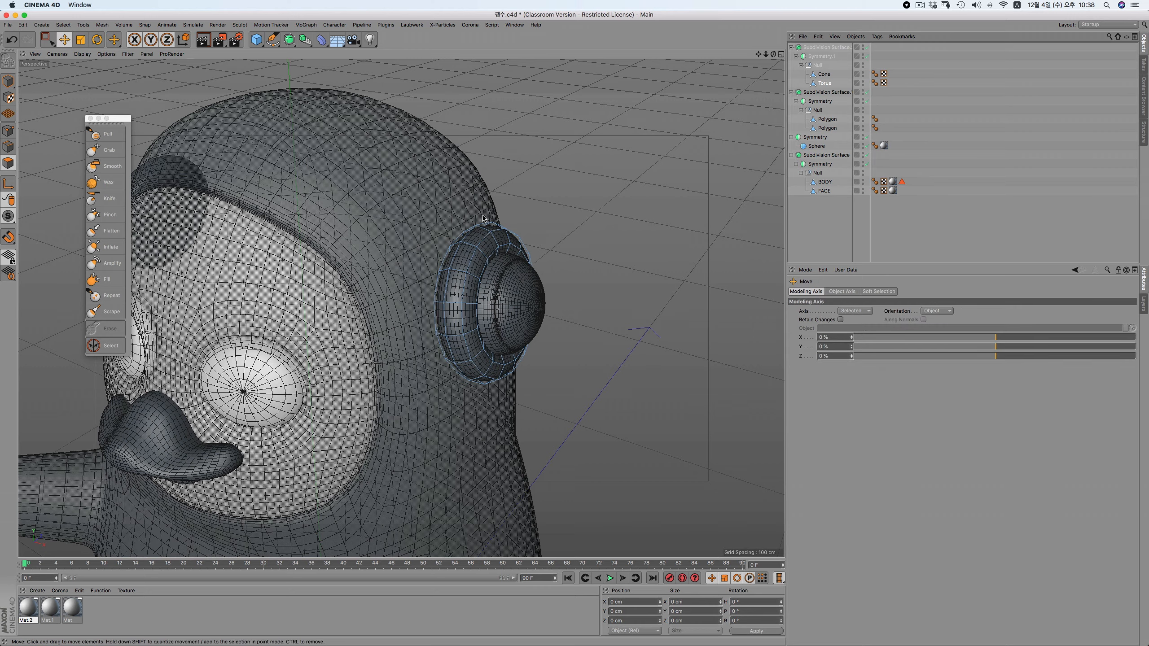
click(469, 236)
alt+drag(469, 236, 533, 299)
Browse the reference photos for how the headband joins the ear cup and compare with the model's side view
key(F3)
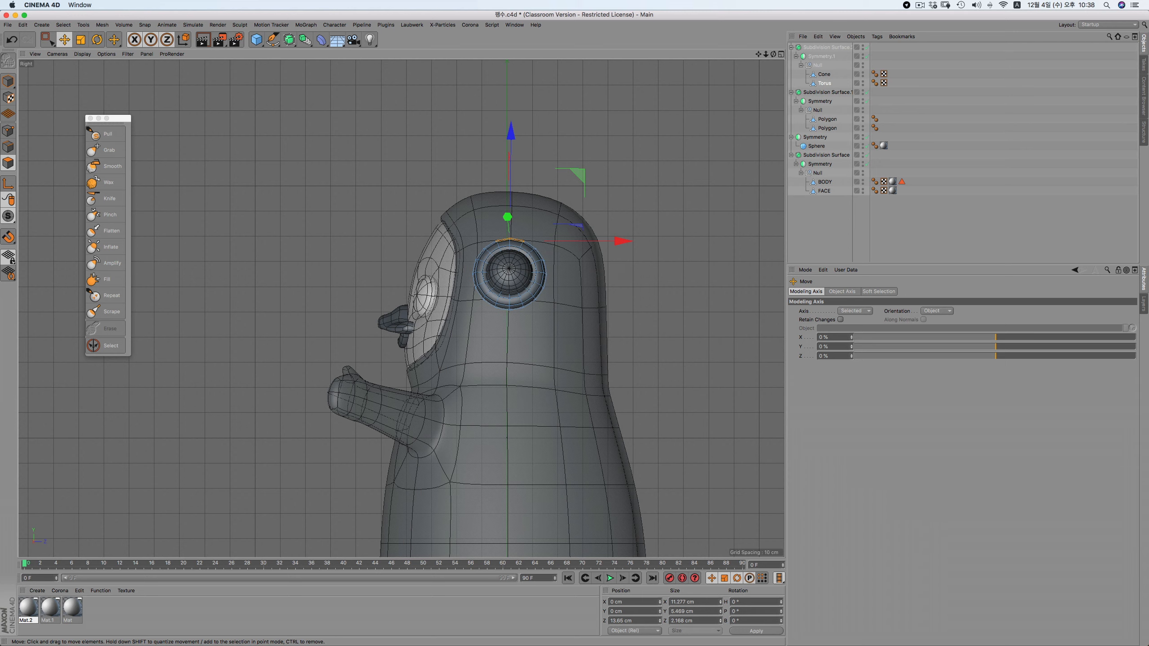
key(space)
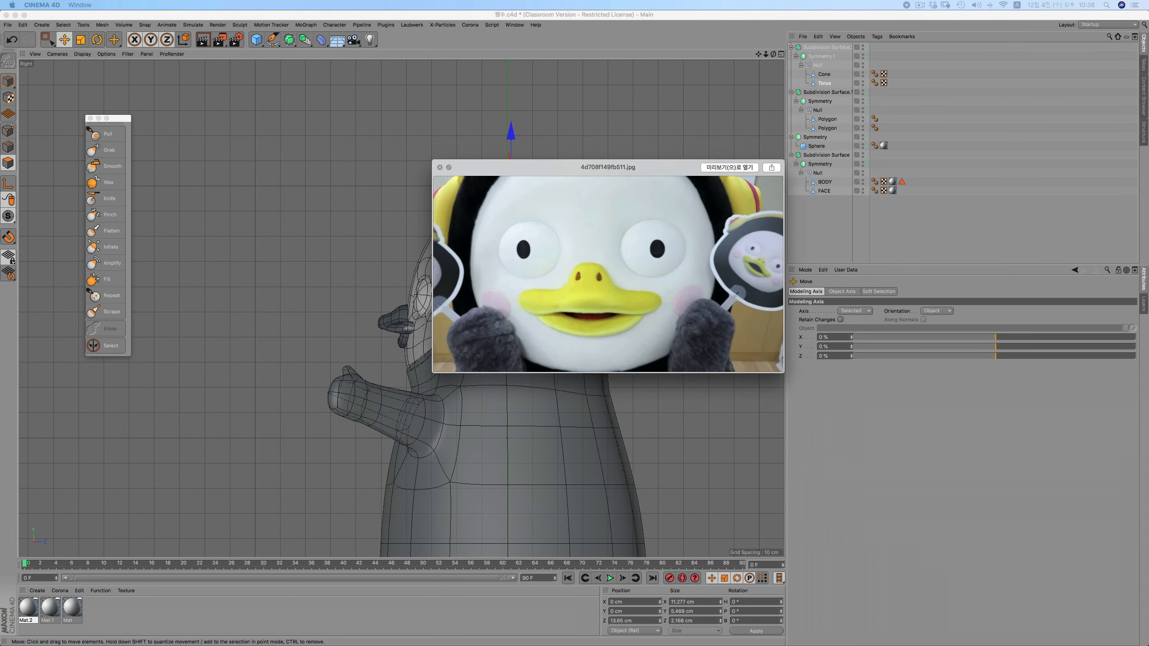
key(Down)
key(Down)
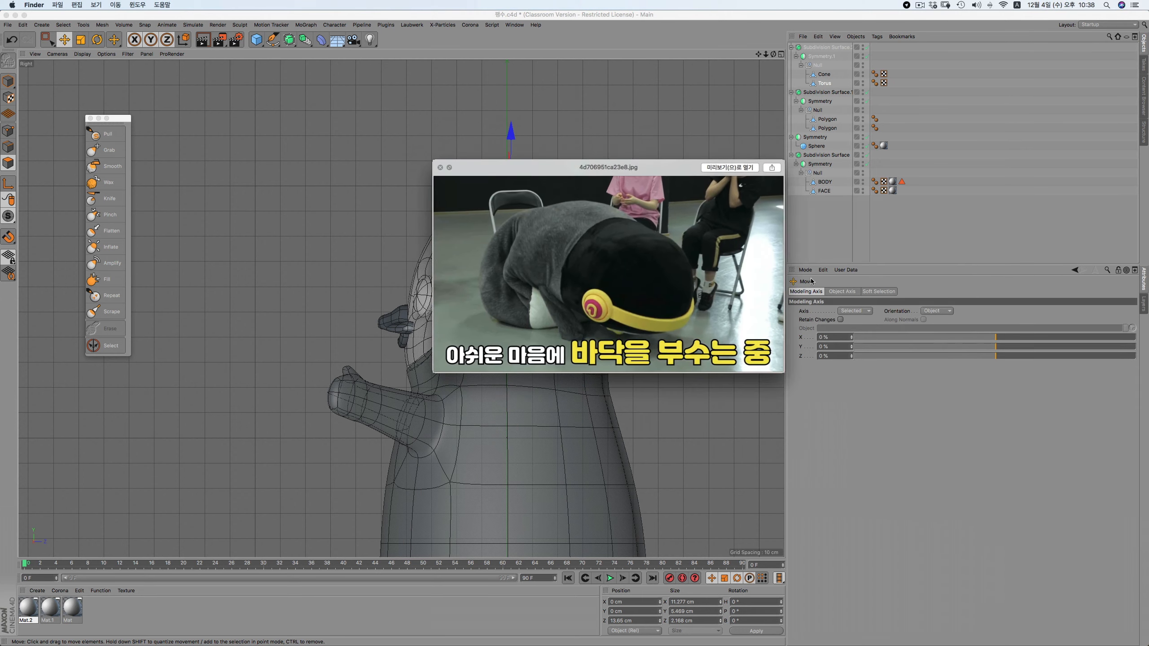
key(space)
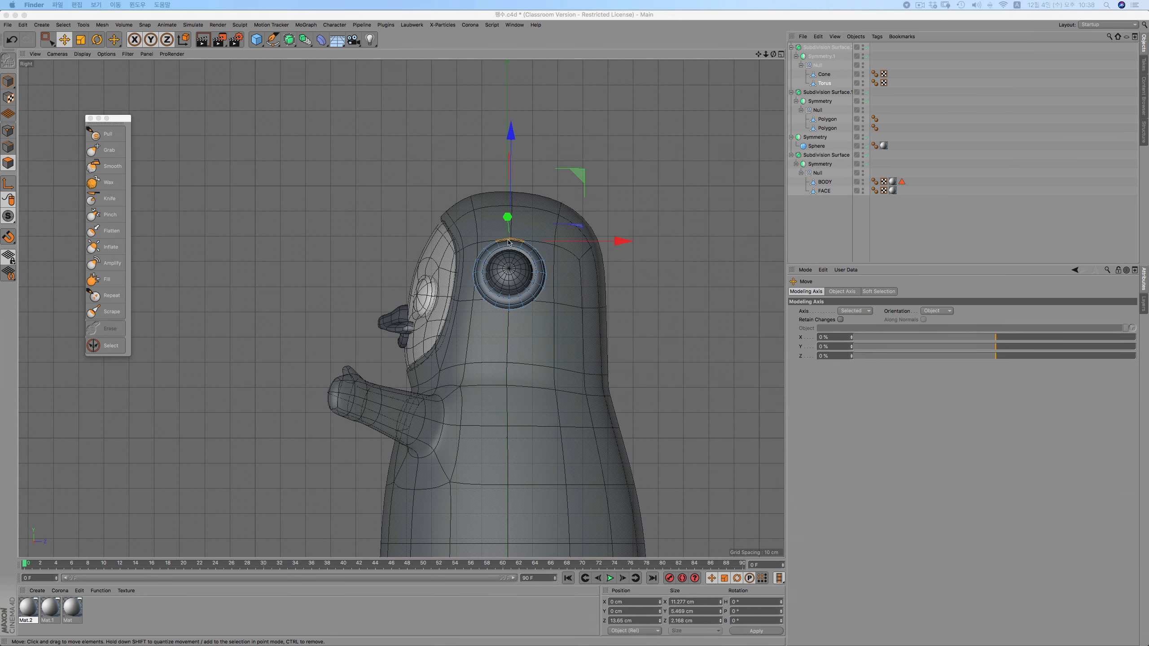
scroll(503, 237, up, 6)
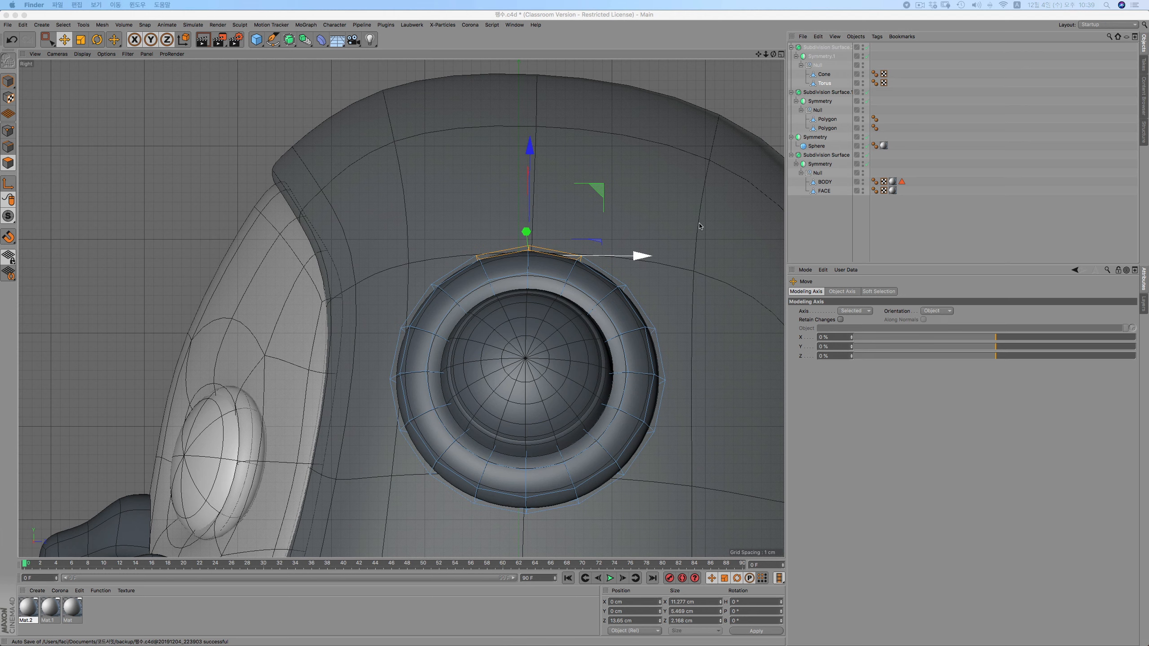
Rotate the whole torus in the side view, setting its H rotation to 11°
click(25, 90)
click(81, 40)
click(8, 82)
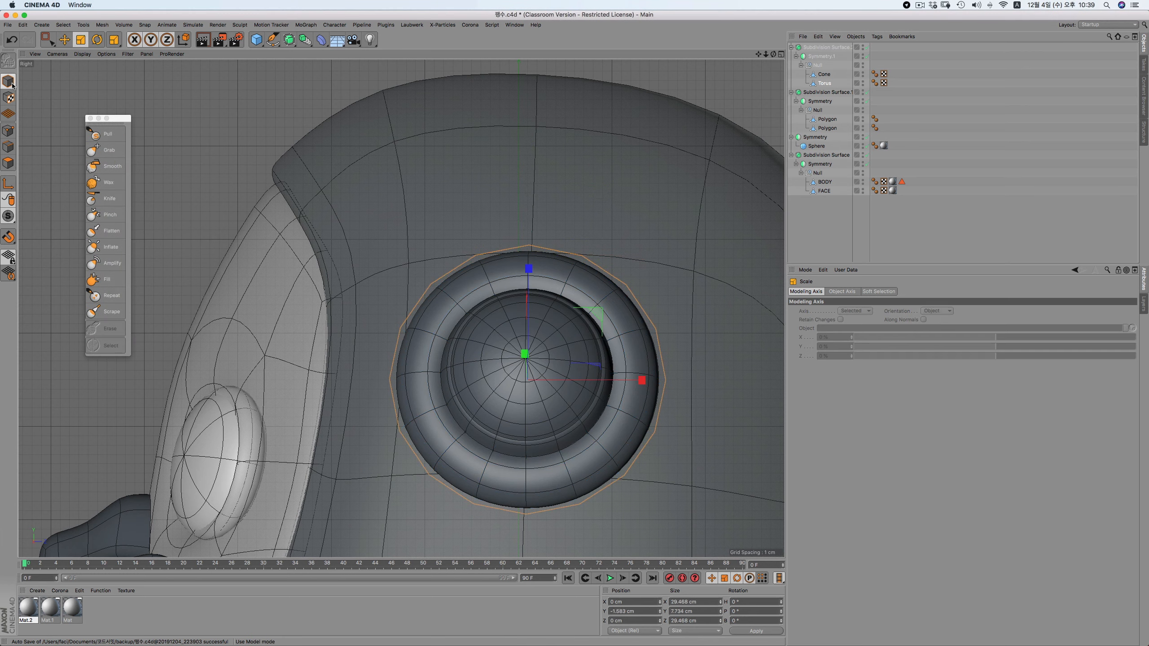
key(r)
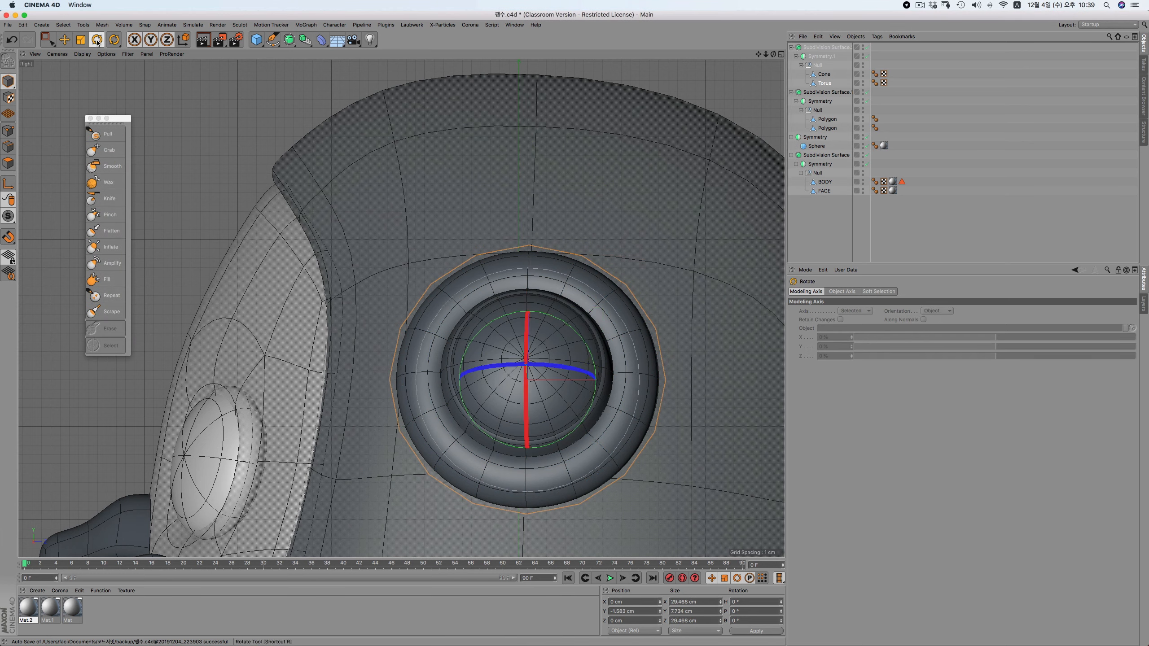
click(565, 438)
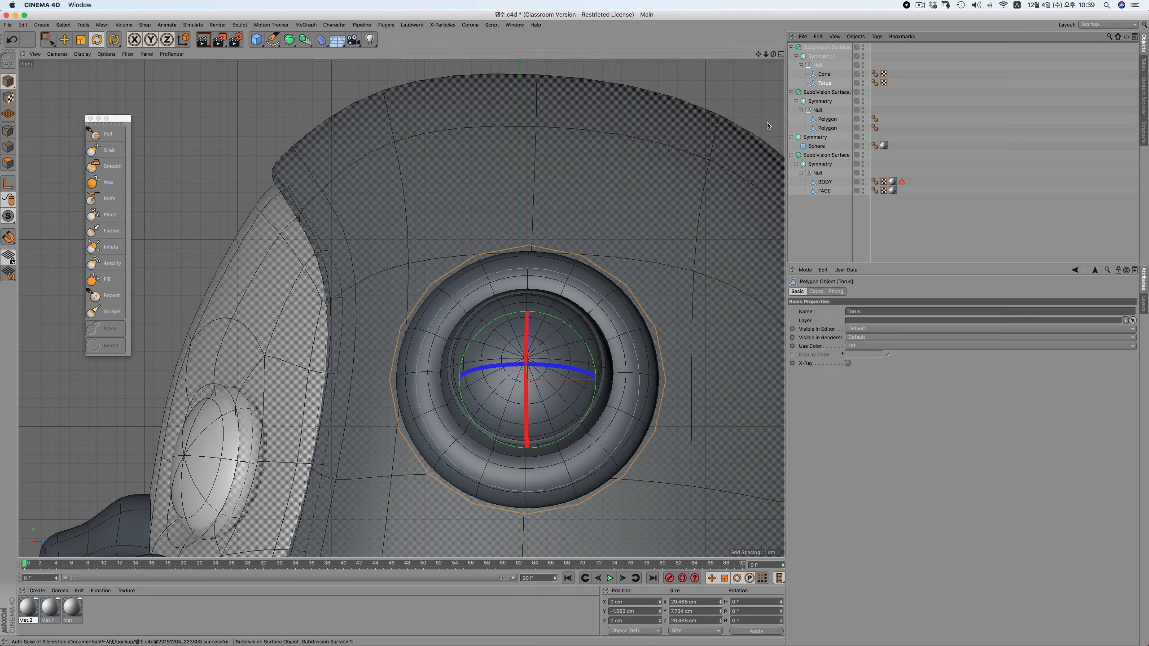
drag(571, 436, 580, 432)
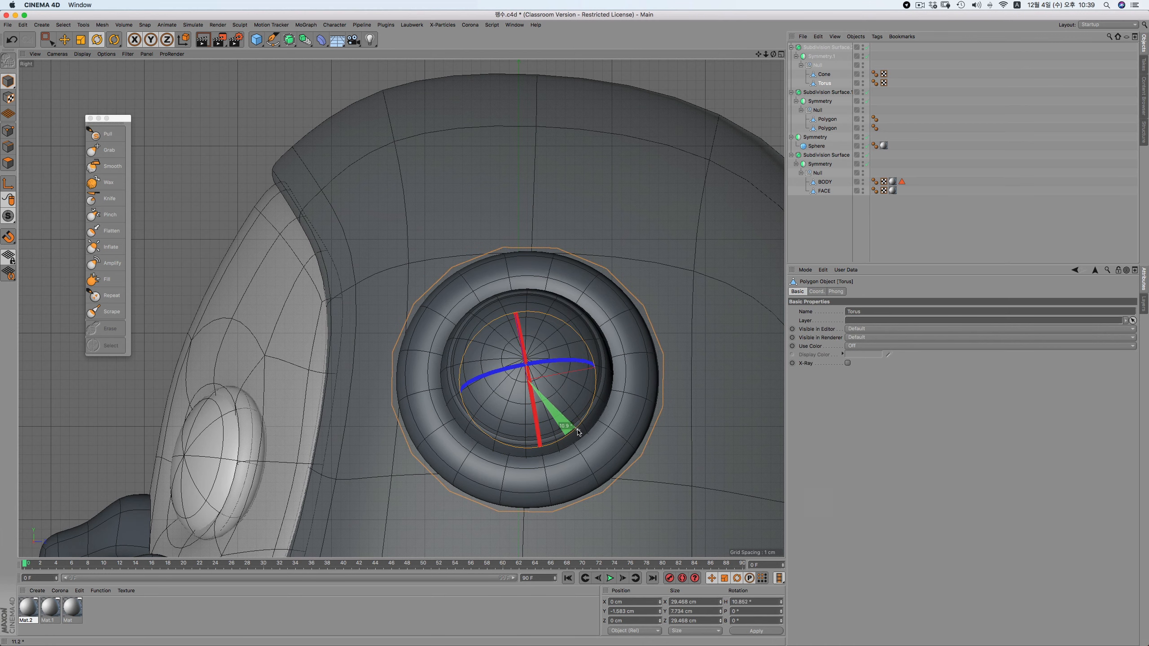
drag(578, 430, 578, 430)
drag(755, 602, 682, 596)
text(12)
key(Return)
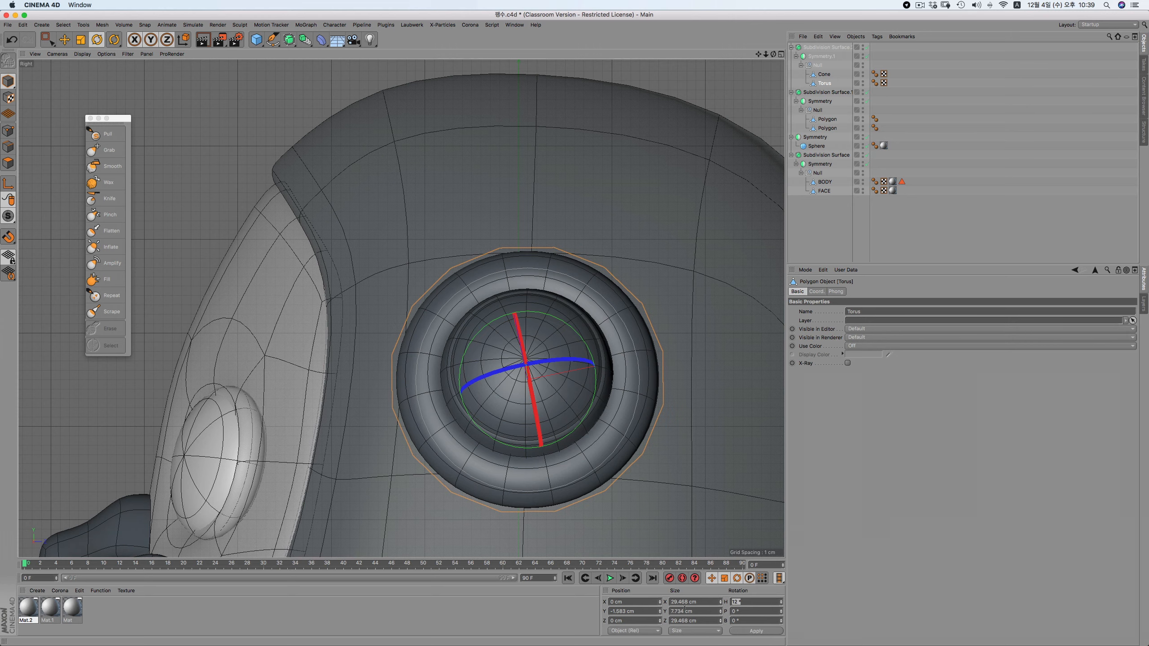
text(11)
key(Return)
Extend the polygon selection on the torus to the neighbouring polygon on the other side of the ring's top
click(12, 159)
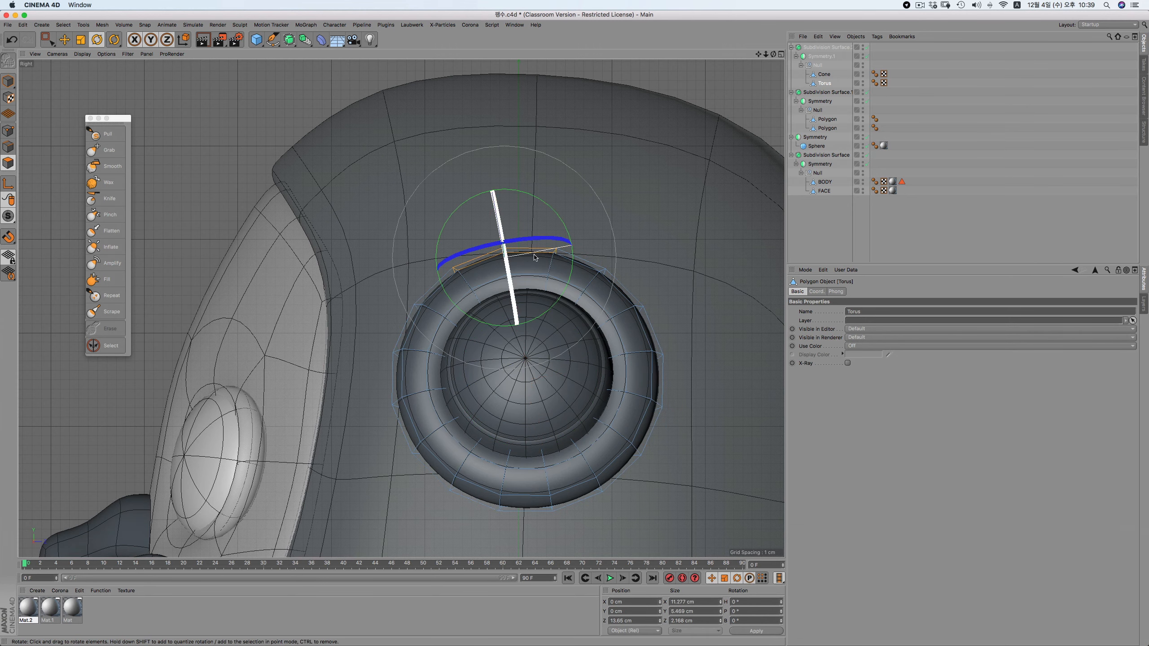
key(F2)
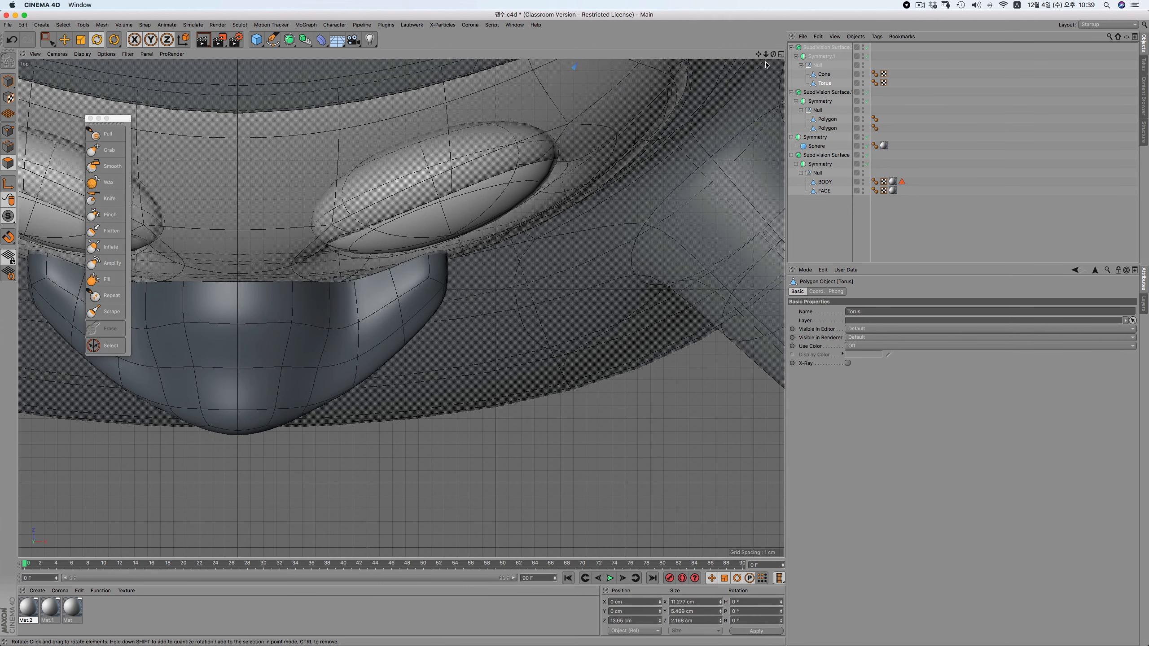
key(h)
shift+click(545, 261)
key(F3)
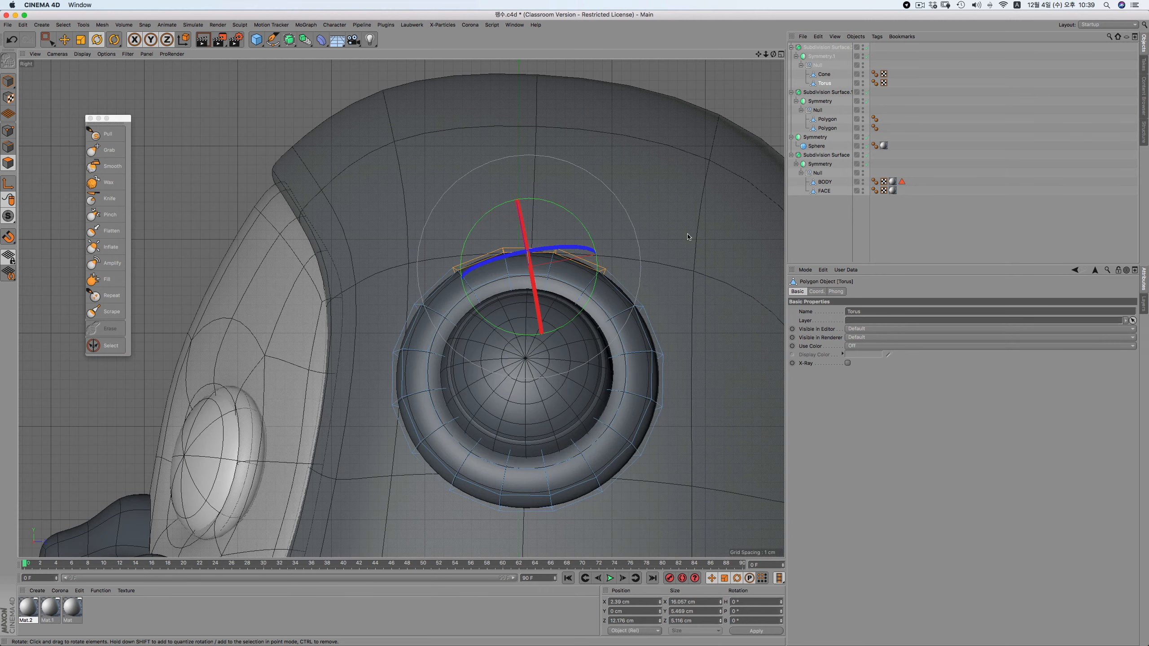
Extrude the selected top polygons of the ear ring slightly outward in the front view
key(F4)
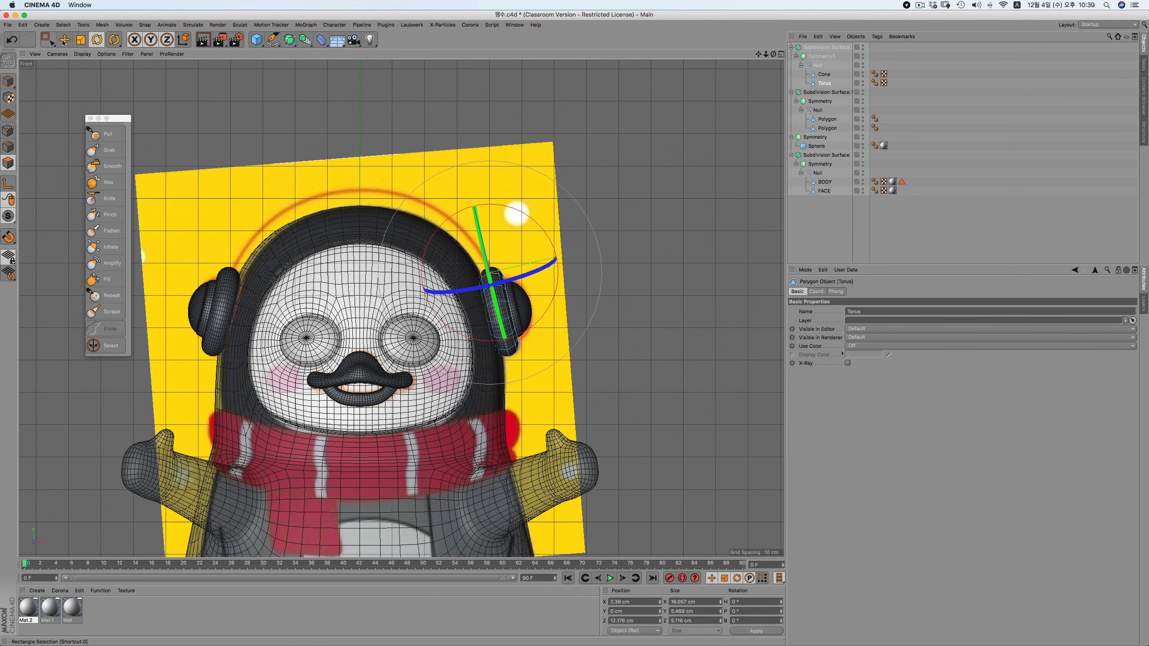
key(e)
right_click(599, 173)
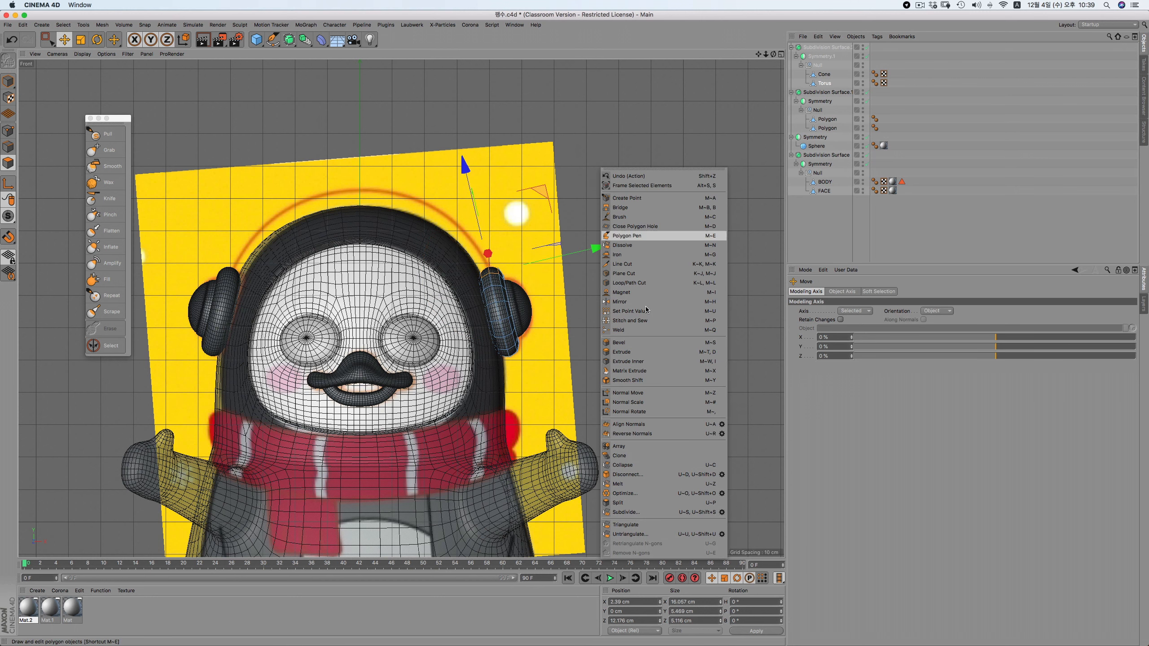
click(655, 353)
drag(645, 340, 656, 339)
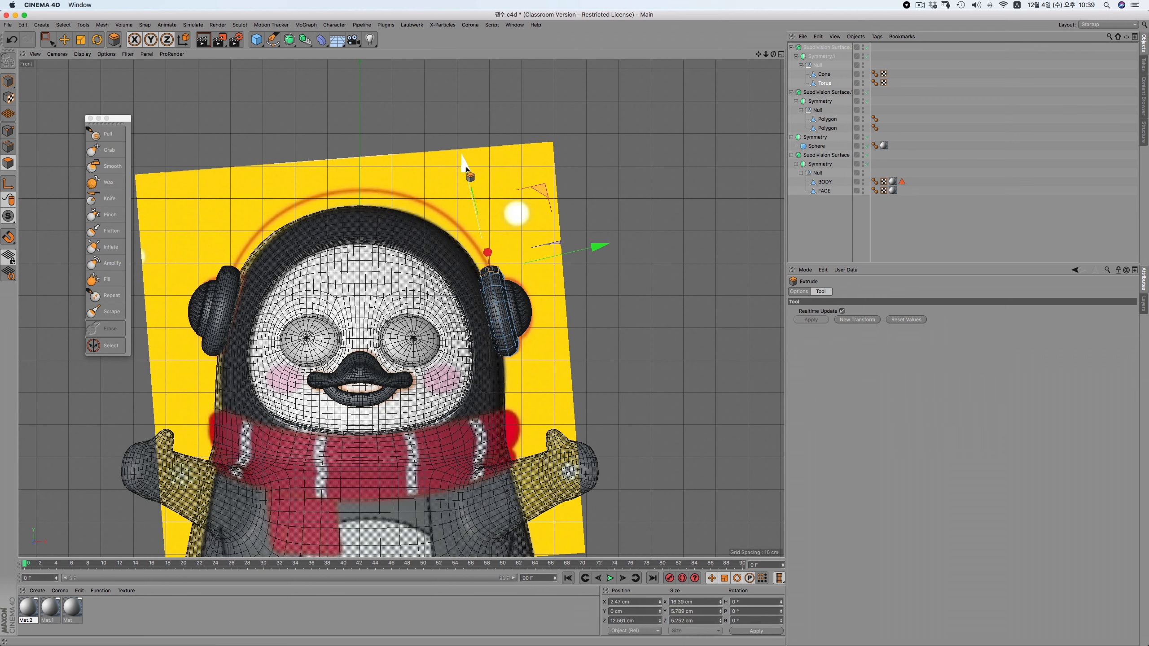
Move the extruded polygons up to about 15.7 cm on Z and flatten them along Z to about 2.3 cm
key(e)
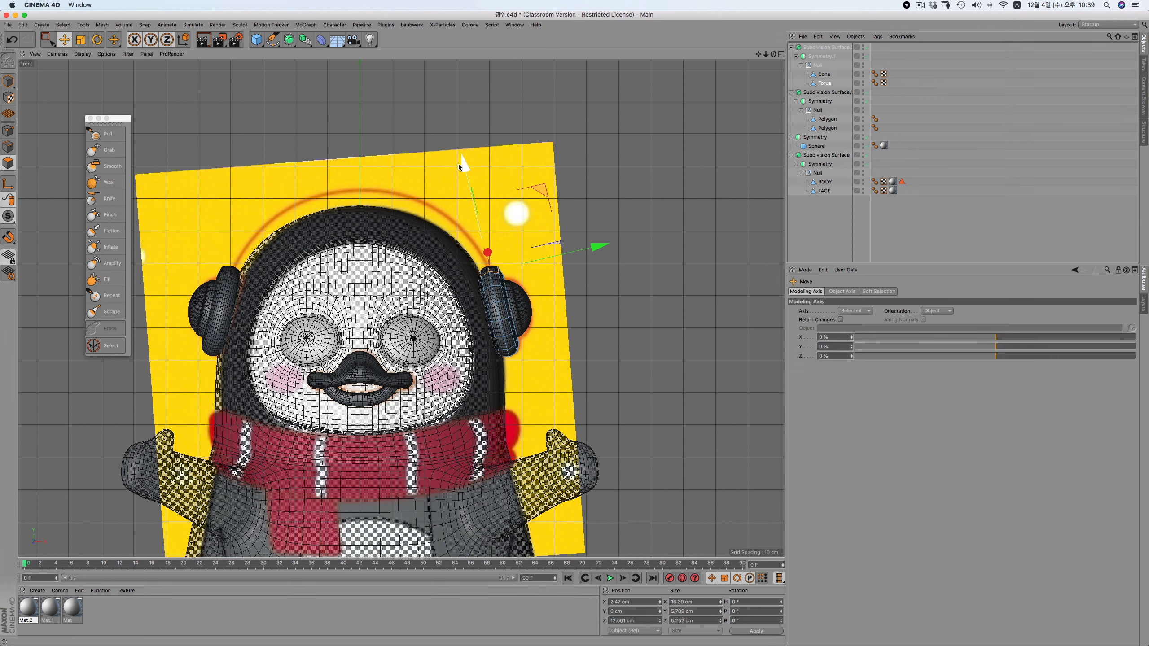
drag(459, 163, 457, 155)
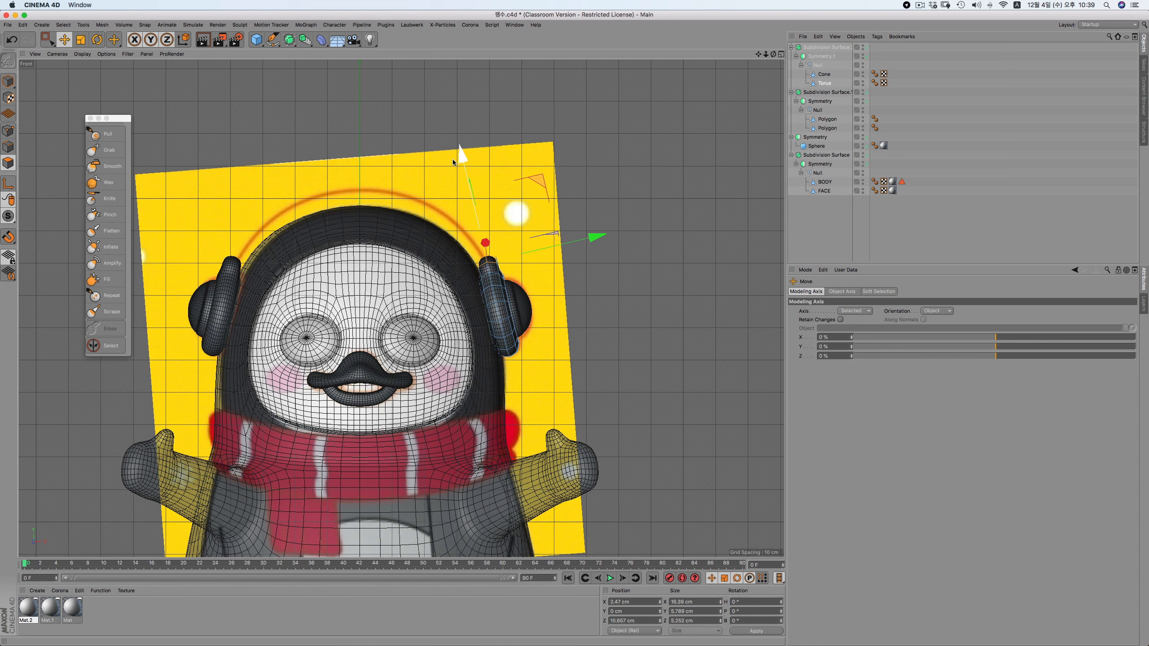
key(t)
drag(445, 178, 419, 230)
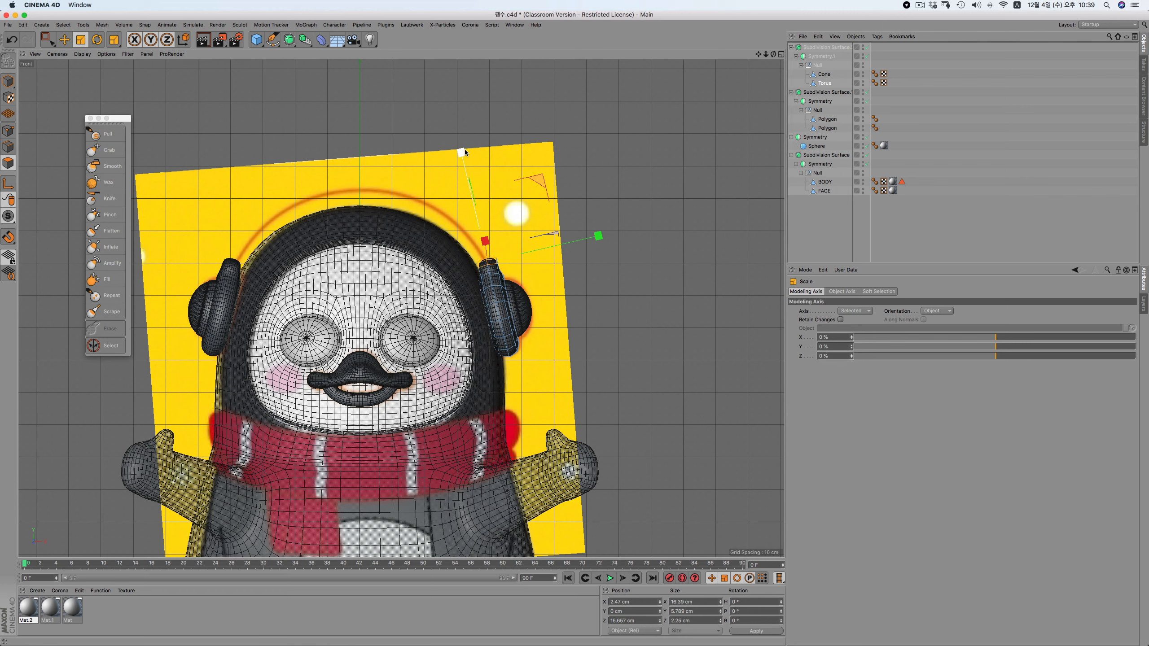
Try to flatten the extruded polygons on top of the ear ring completely along Z and check them in the side view
drag(462, 153, 465, 155)
drag(451, 216, 452, 220)
drag(463, 159, 486, 265)
drag(472, 186, 473, 187)
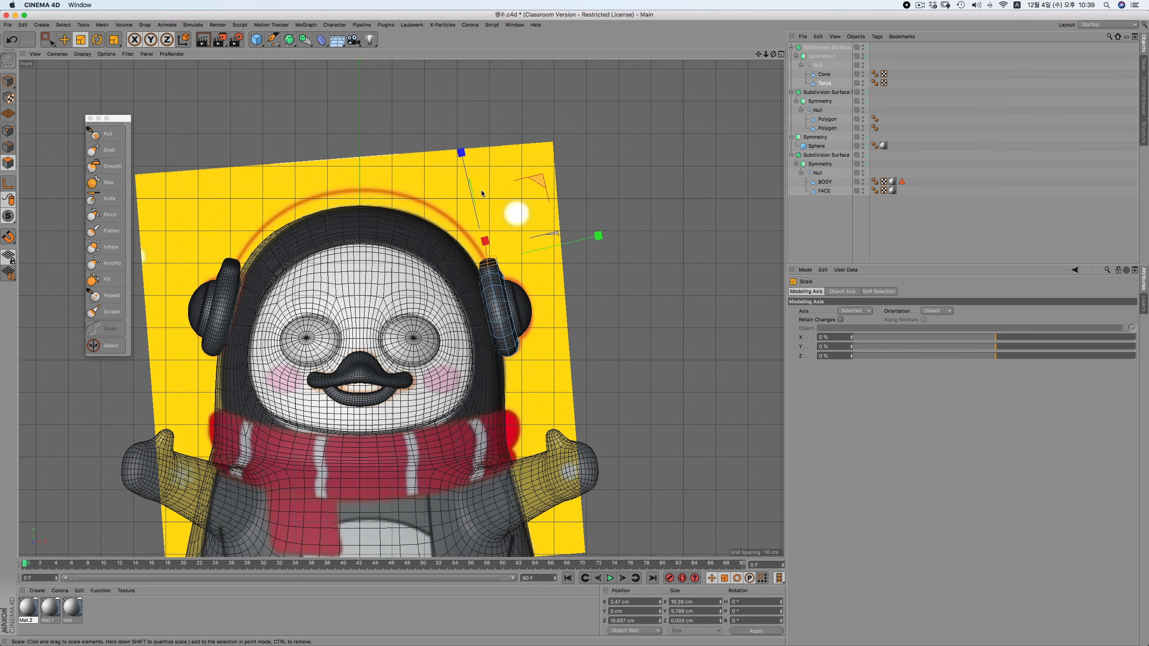
key(F3)
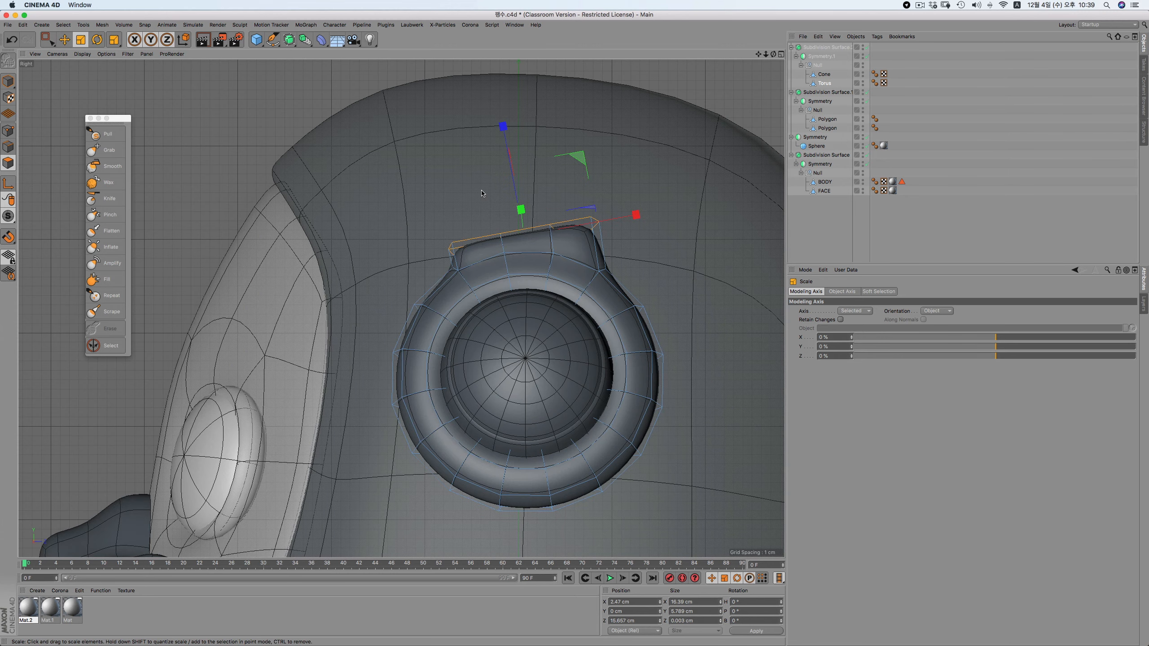
Undo the flattening, the move and the extrusion of the ear ring's top polygons
key(super+z)
key(super+z)
key(super+z)
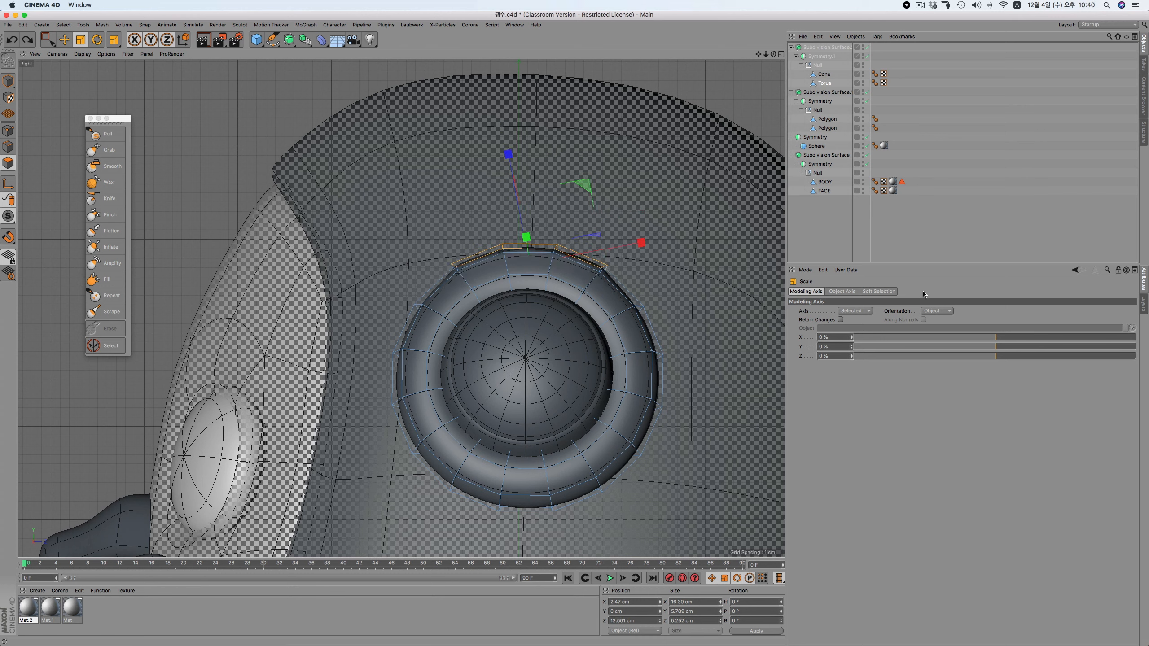
Set the modeling axis orientation to Normal for the selected polygons on the ear ring's top
click(9, 183)
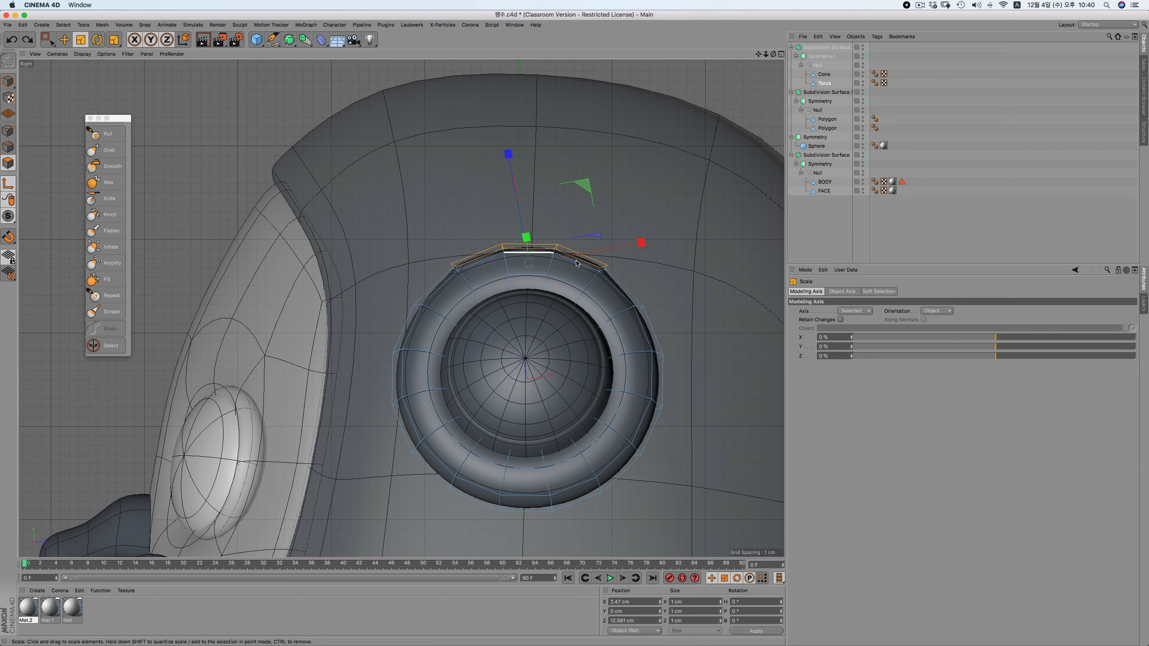
click(935, 311)
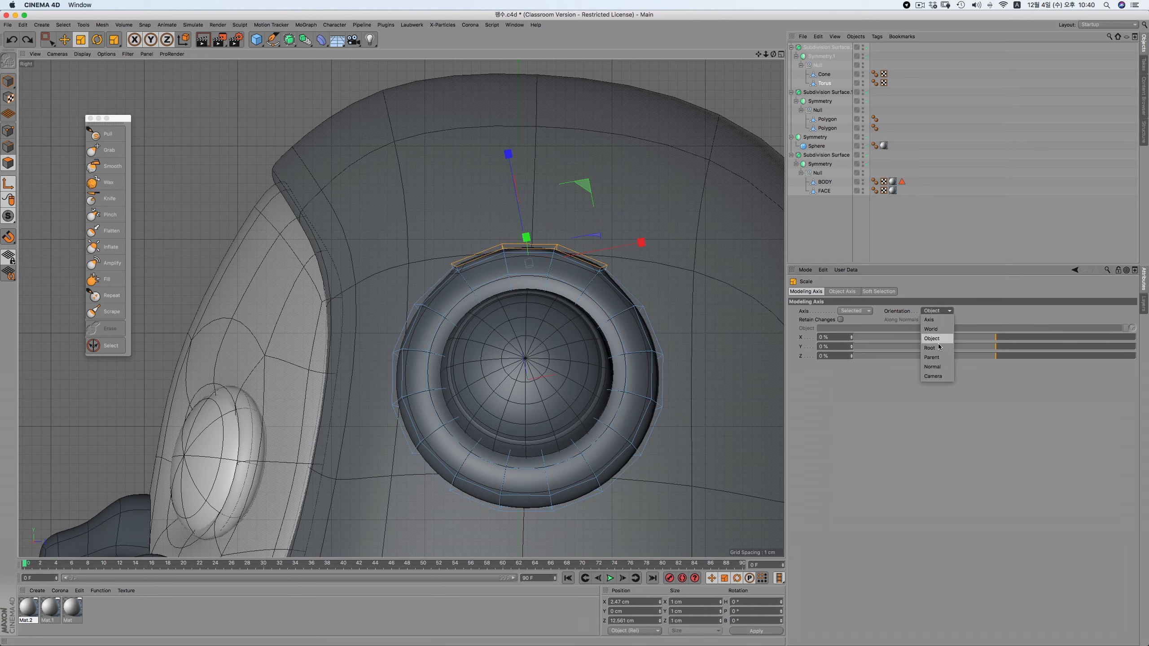
click(932, 367)
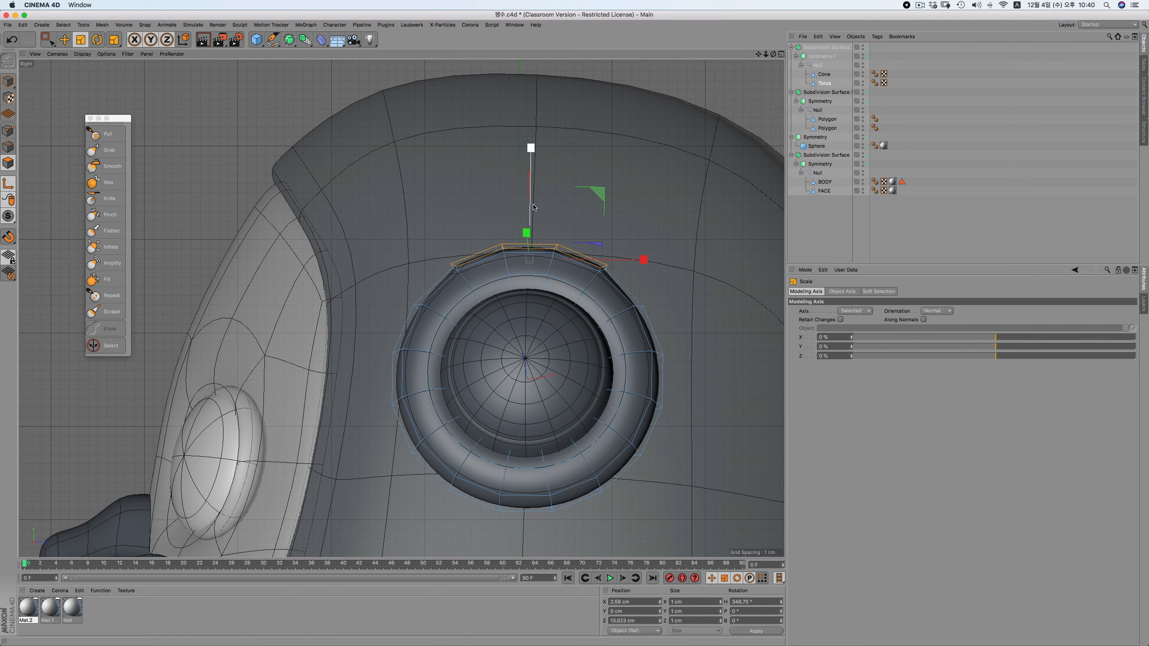
Extrude the ring's top polygons upward along their normal to about 16.9 cm on Z and flatten them to about 3.35 cm along Z
key(0)
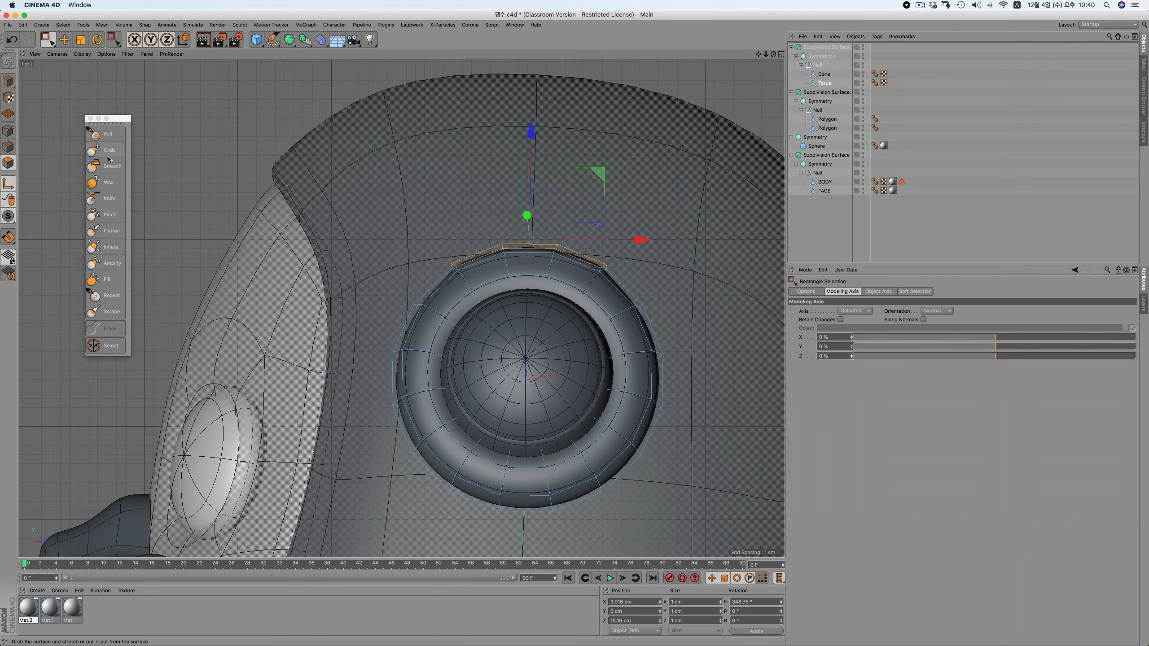
drag(531, 131, 533, 174)
key(t)
key(F4)
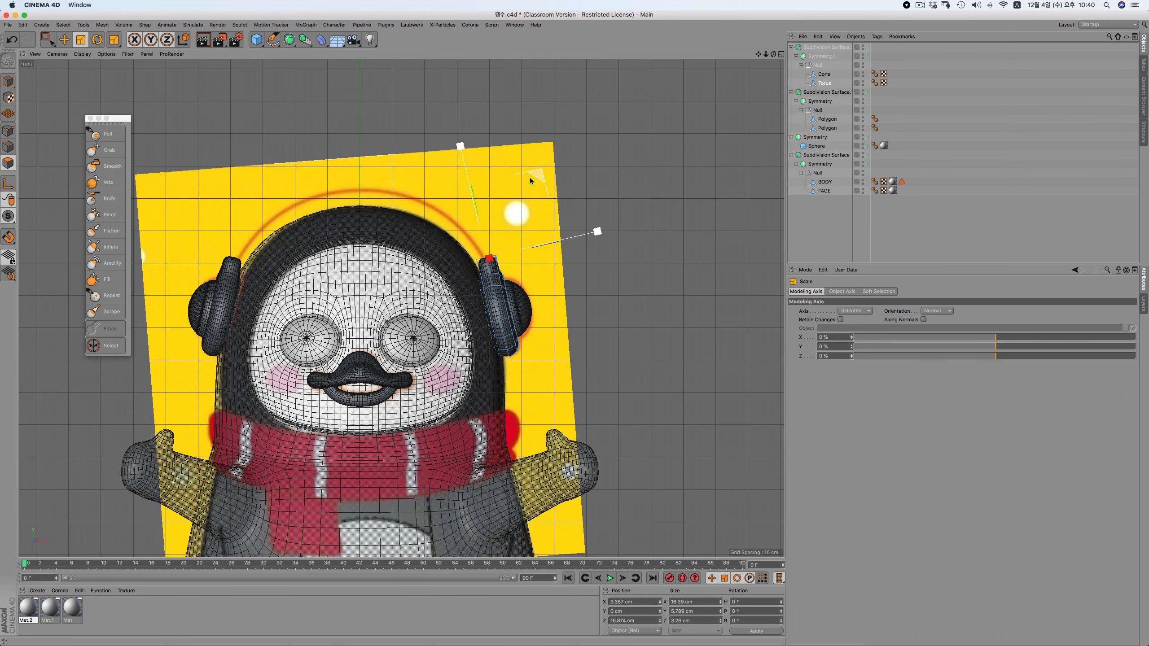
Extrude the headband up to about 30 cm on Z, then extrude it again across to the head's top centre along the reference arc
key(e)
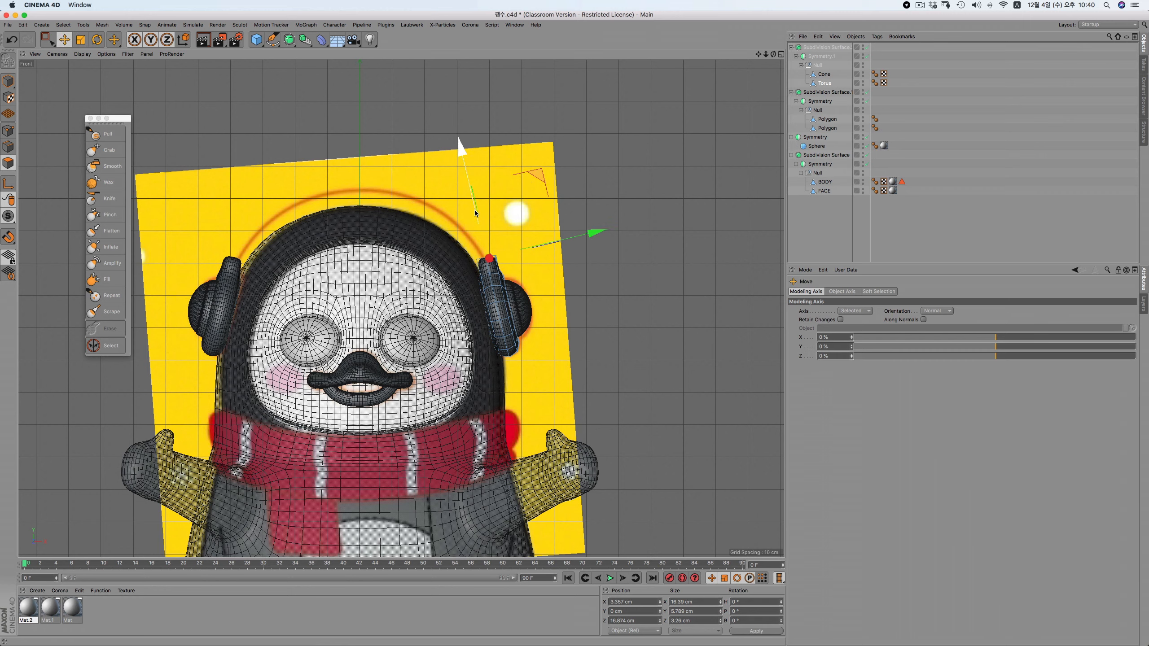
drag(473, 208, 468, 165)
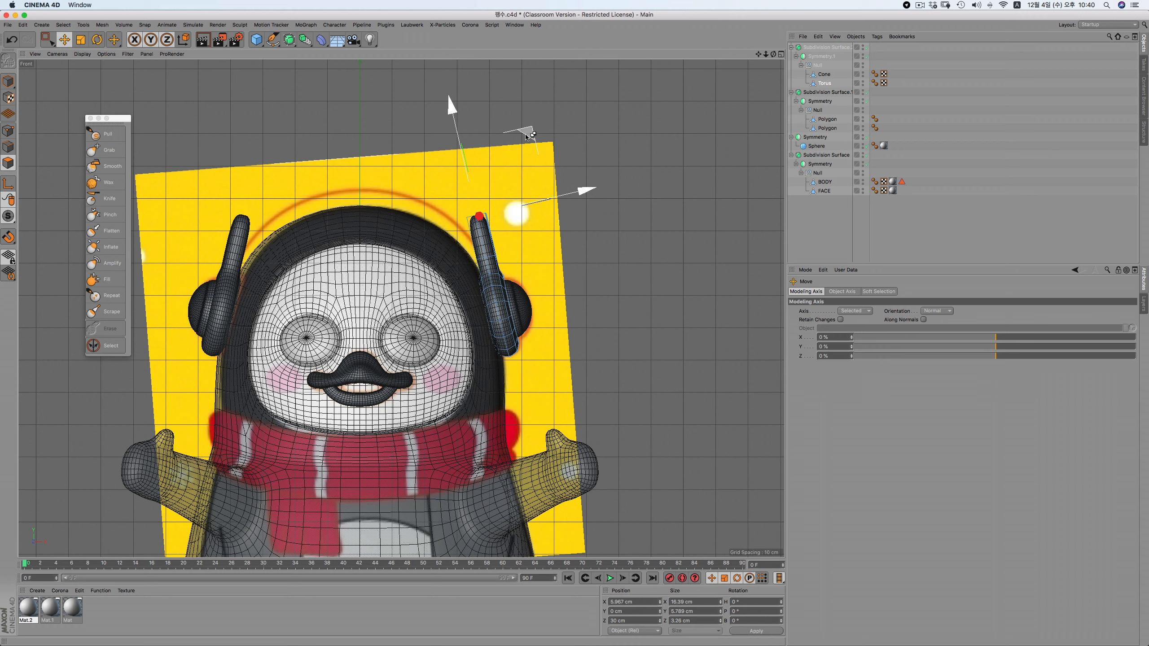
drag(530, 134, 418, 111)
Rotate the headband's end polygons upright at the head's centre and set their X position to 0 cm
click(96, 39)
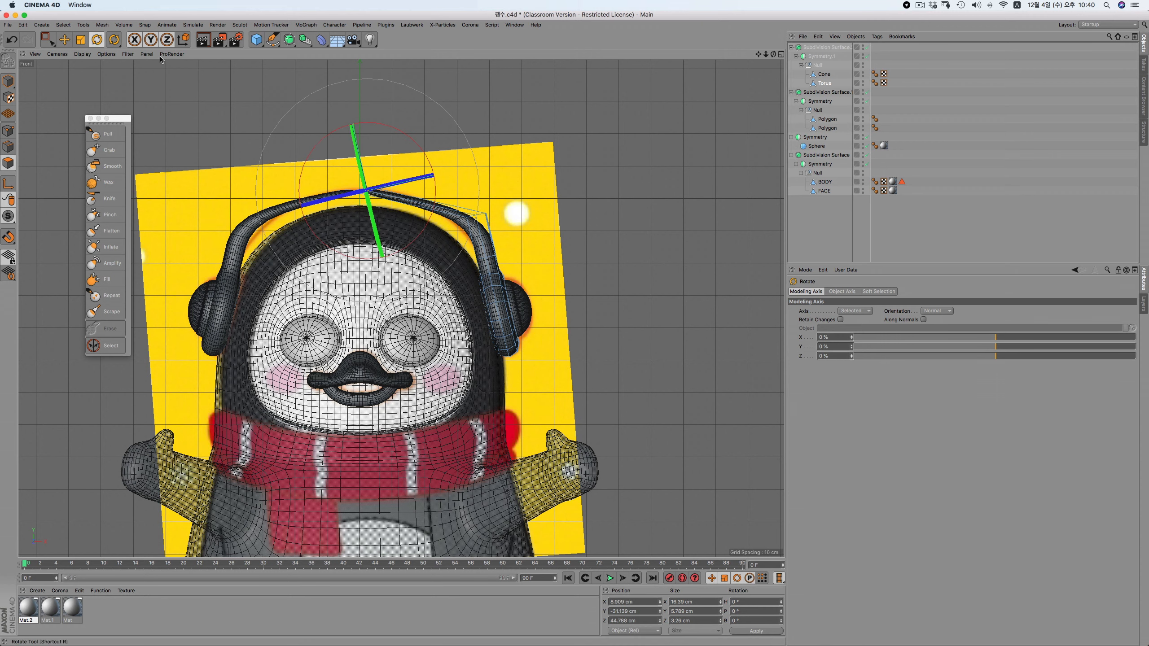
drag(707, 182, 397, 88)
key(super+z)
drag(445, 432, 558, 339)
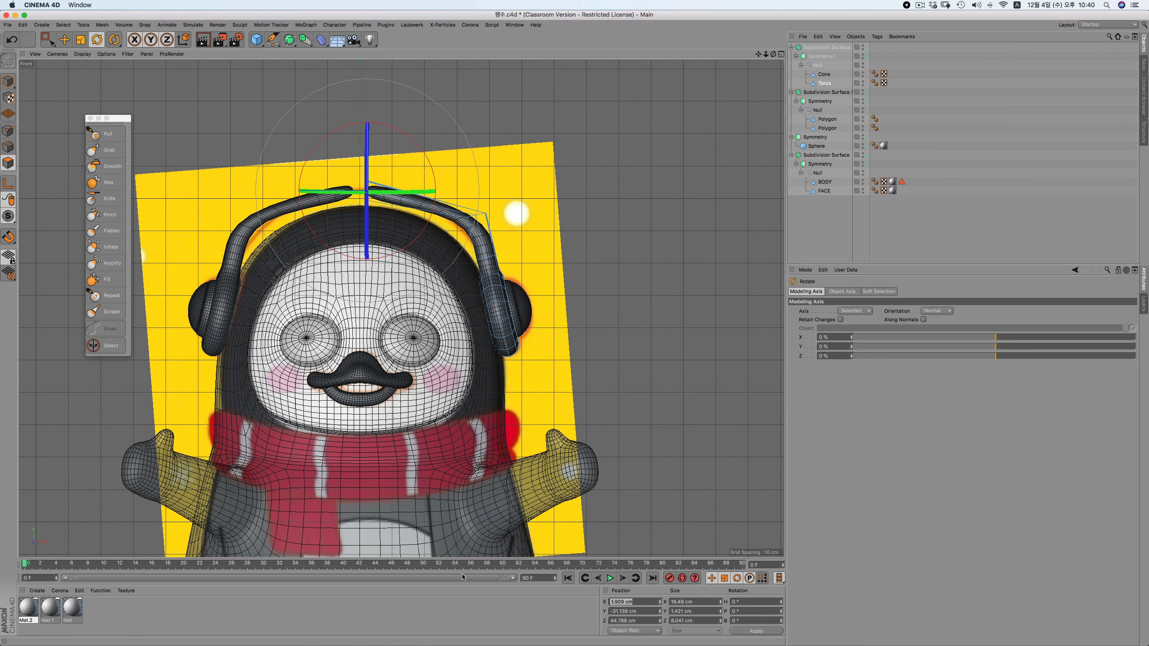
key(Return)
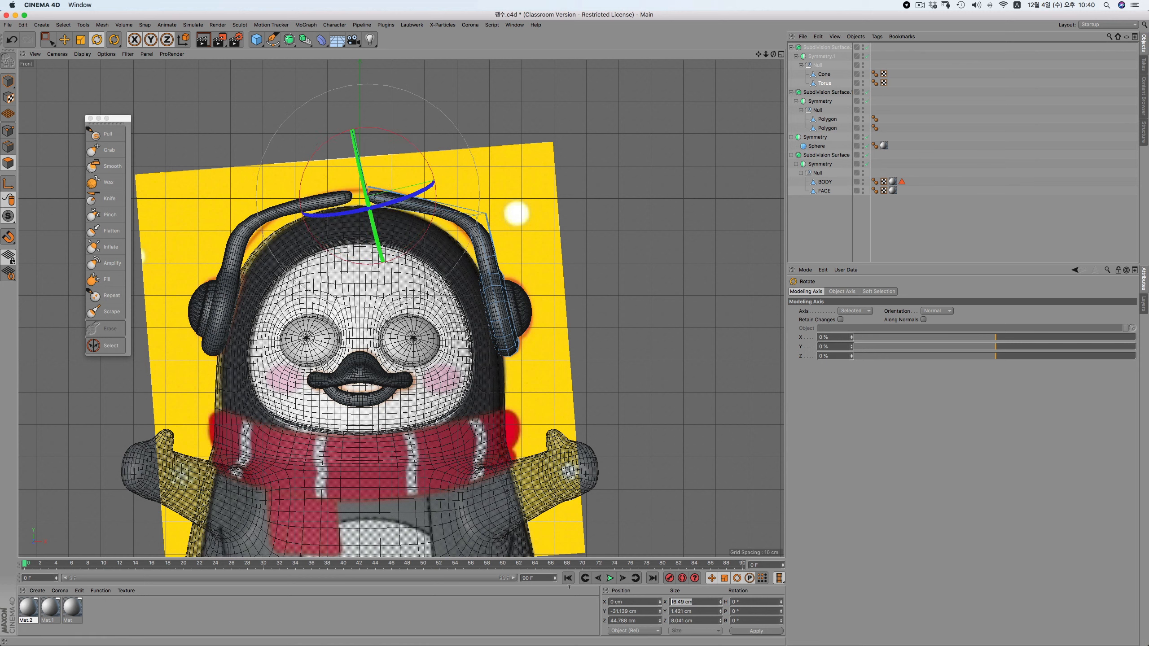
Try to flatten the headband's end polygons with an X size of 0 cm, then with a Z size of 0 cm instead
scroll(395, 213, up, 5)
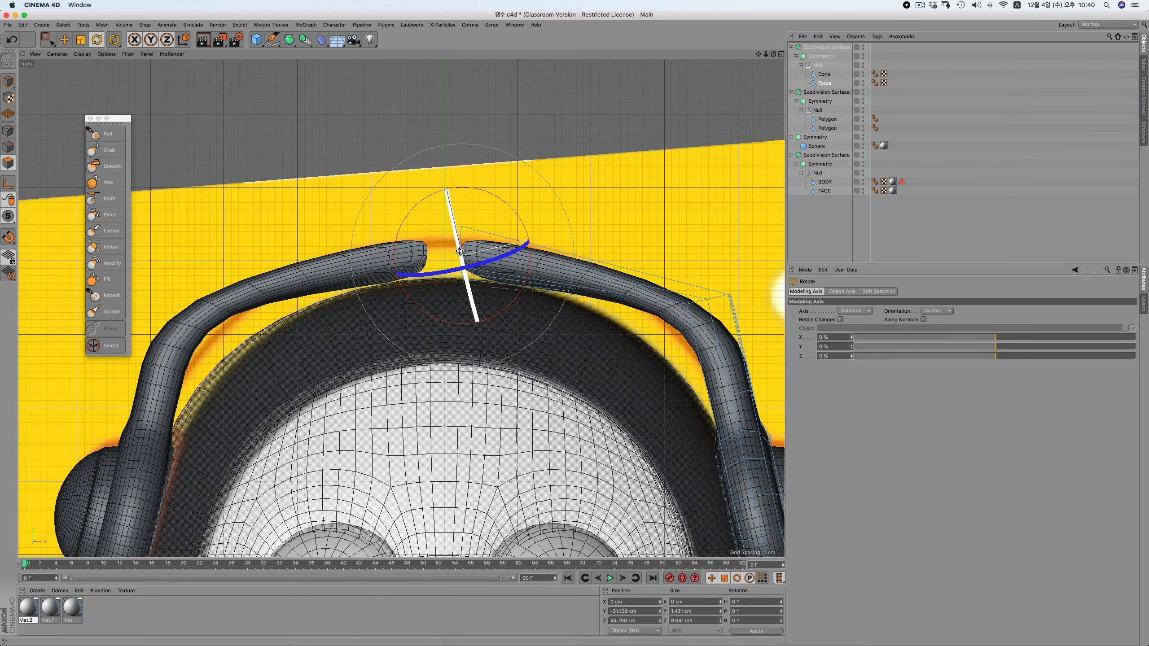
key(F3)
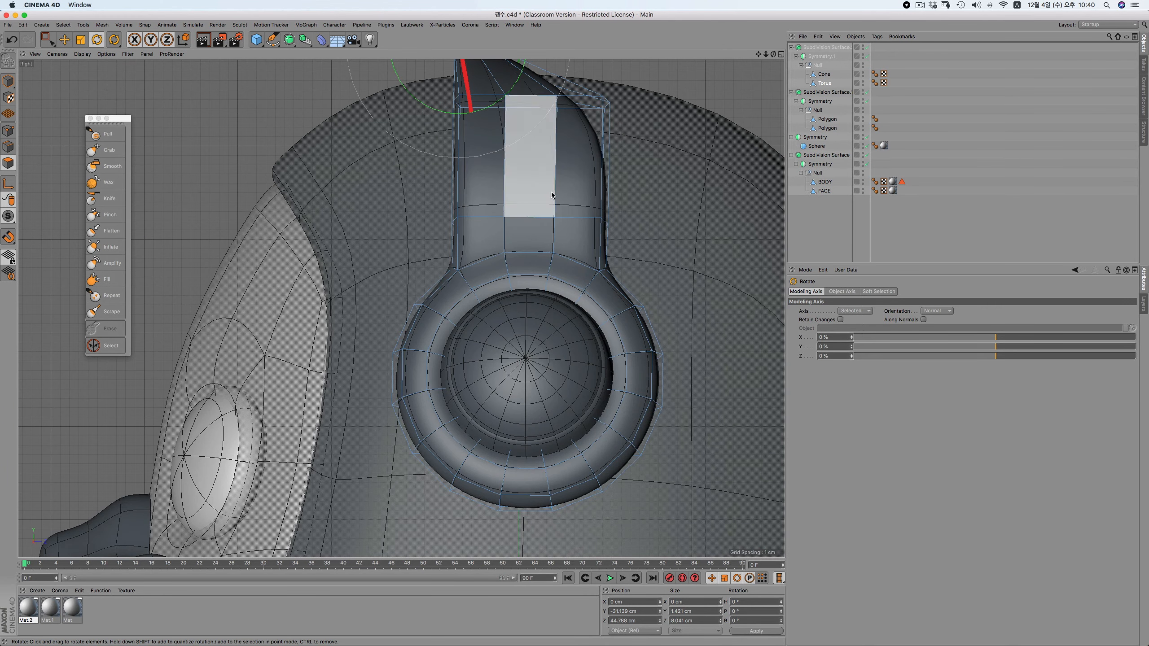
alt+middle_drag(402, 309, 367, 390)
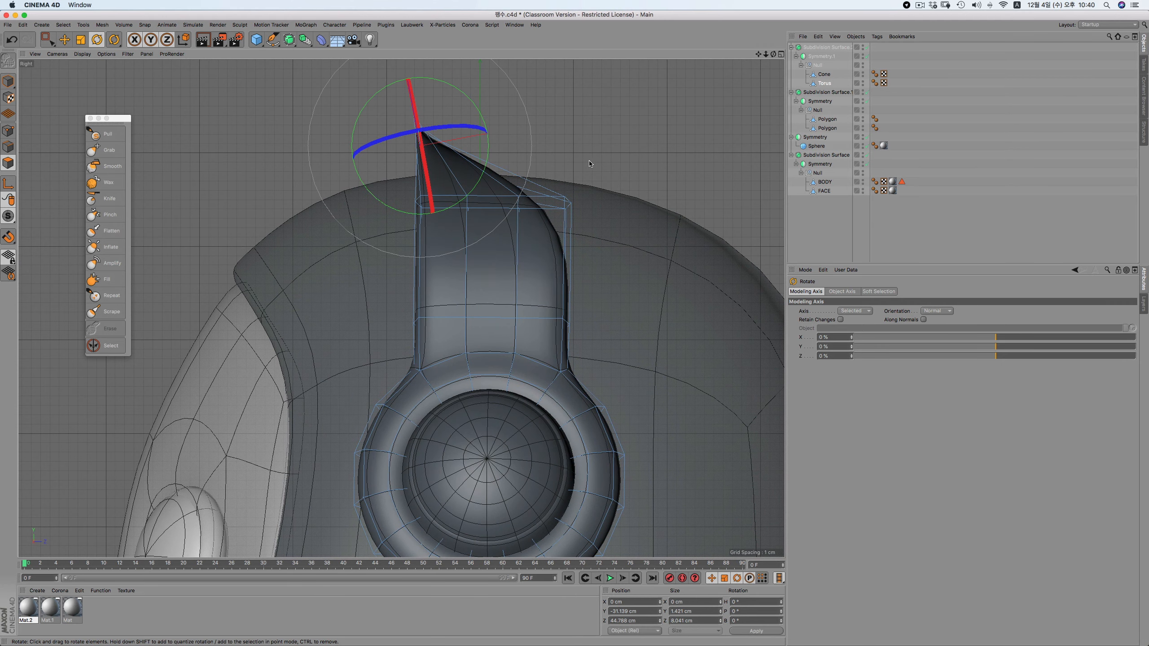
key(super+z)
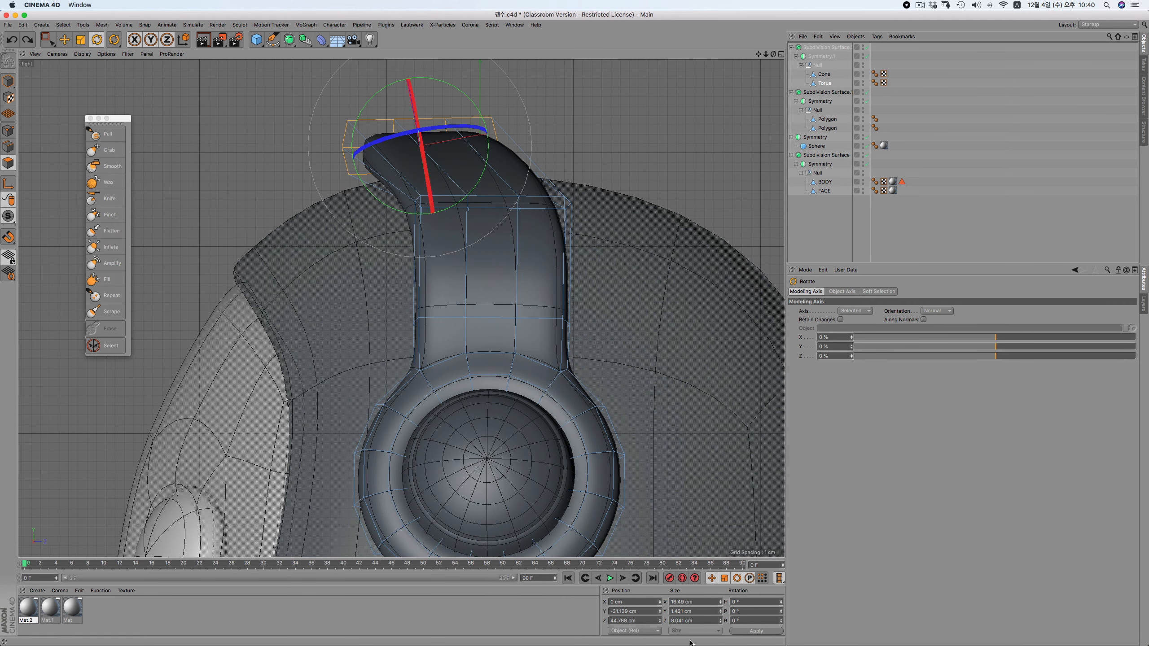
drag(672, 620, 572, 612)
text(0)
key(Return)
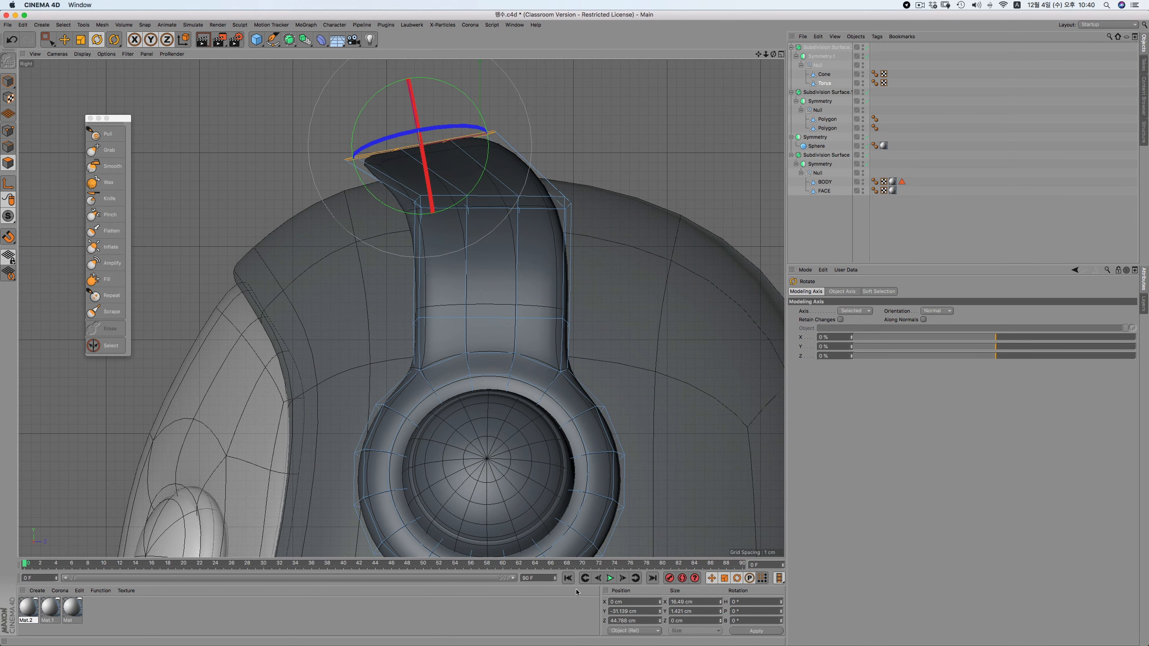
key(super+z)
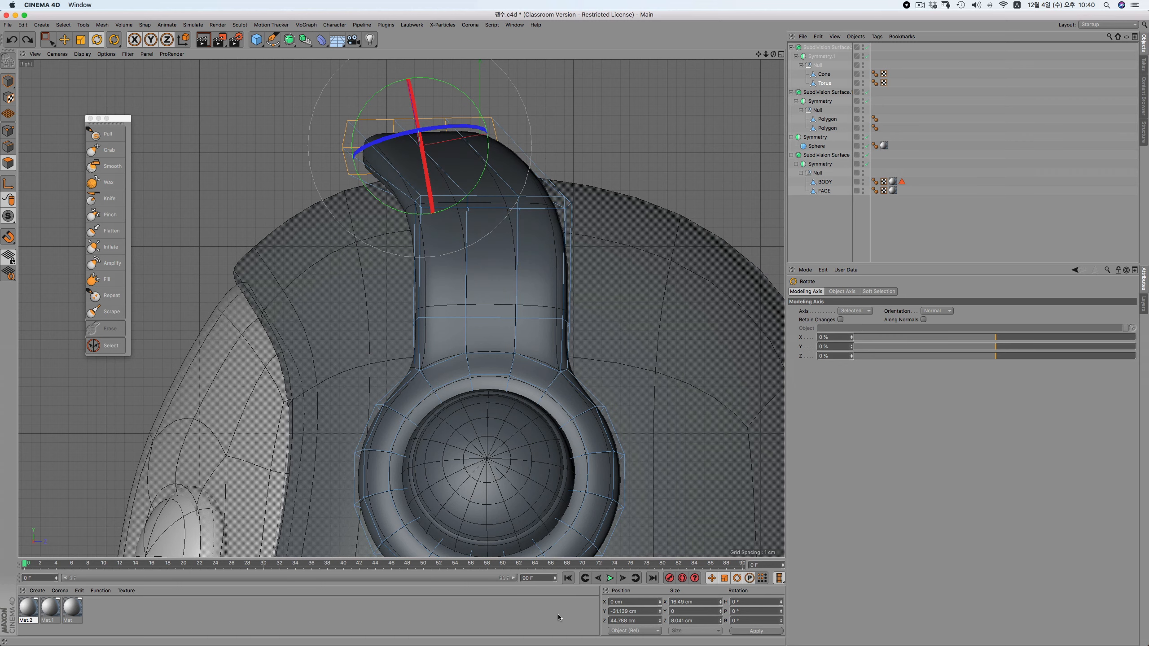
Set the end polygons' Y size to 0 cm and move them back in the top view so the headband runs straight across
key(Return)
key(F2)
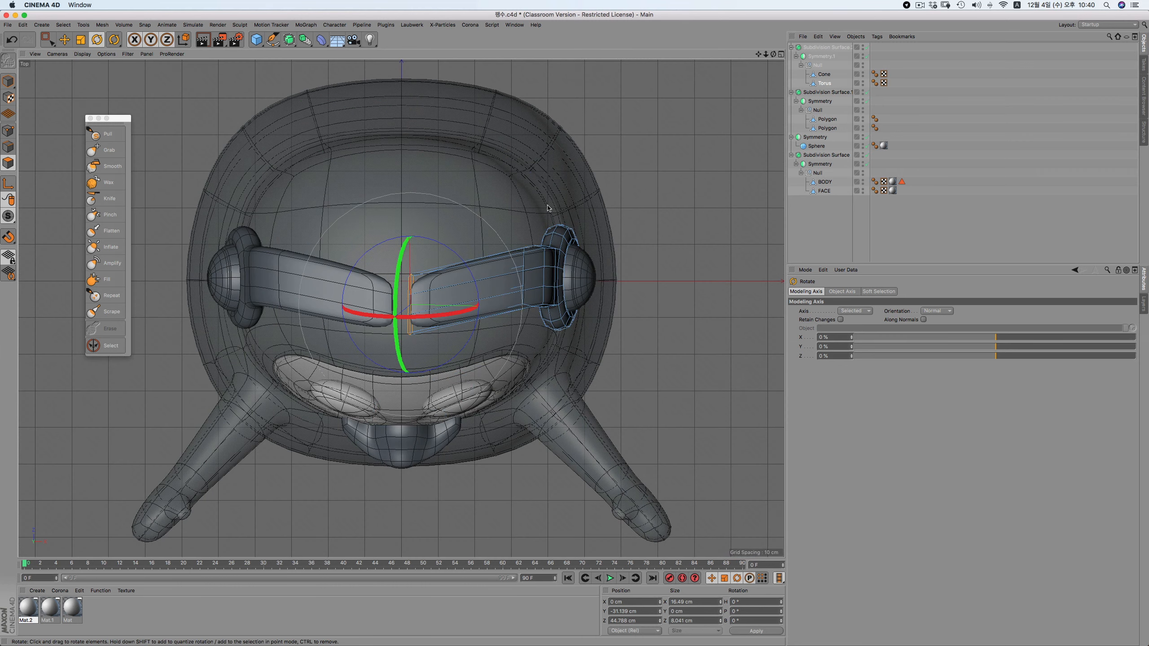
key(space)
drag(410, 229, 409, 184)
Switch the coordinates to World and set the headband end's X position and X size to 0 cm
click(635, 631)
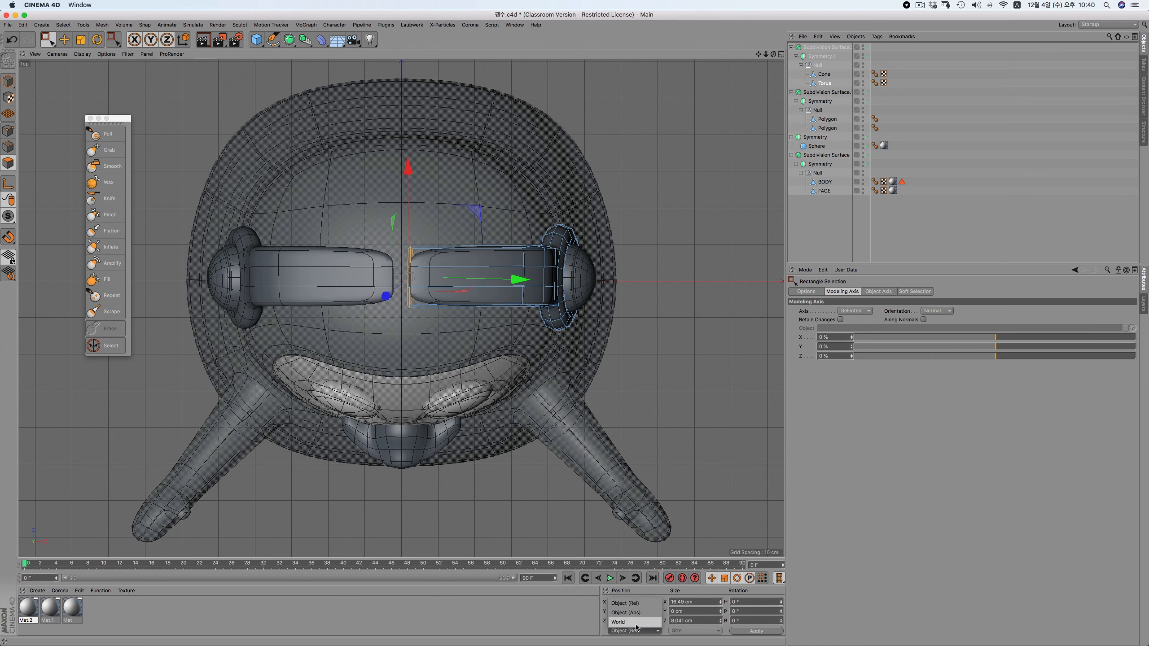
click(636, 625)
drag(631, 602, 476, 592)
text(0)
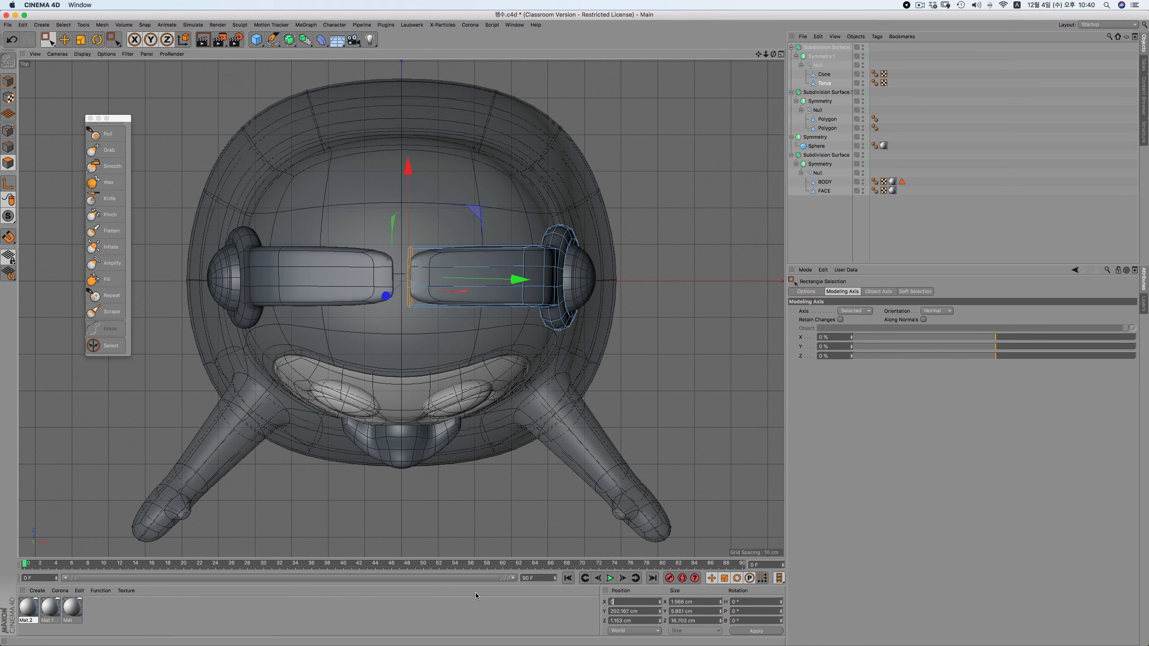
key(Return)
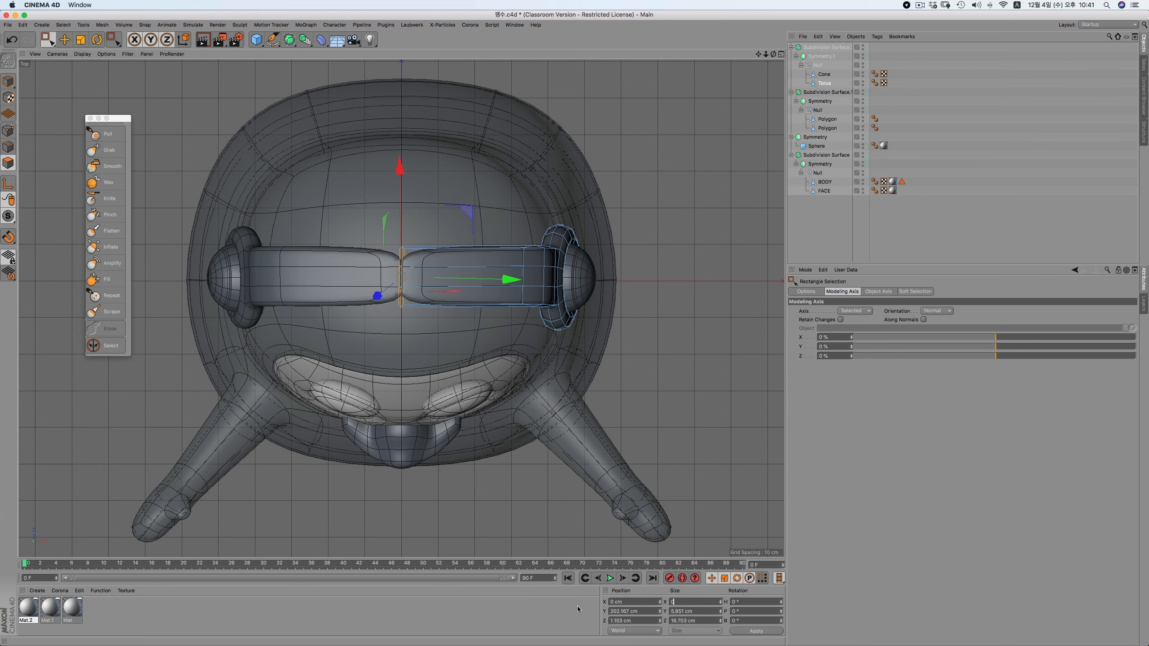
text(0)
key(Return)
Delete the selected end polygons at the headband's centre seam
key(F3)
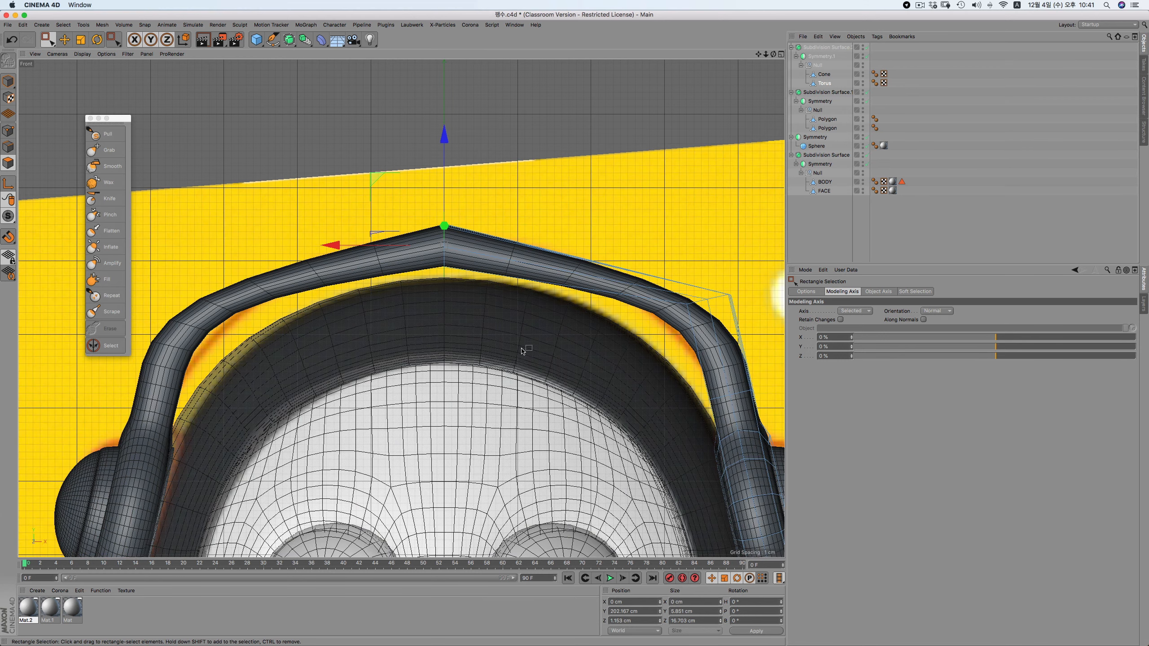
key(Delete)
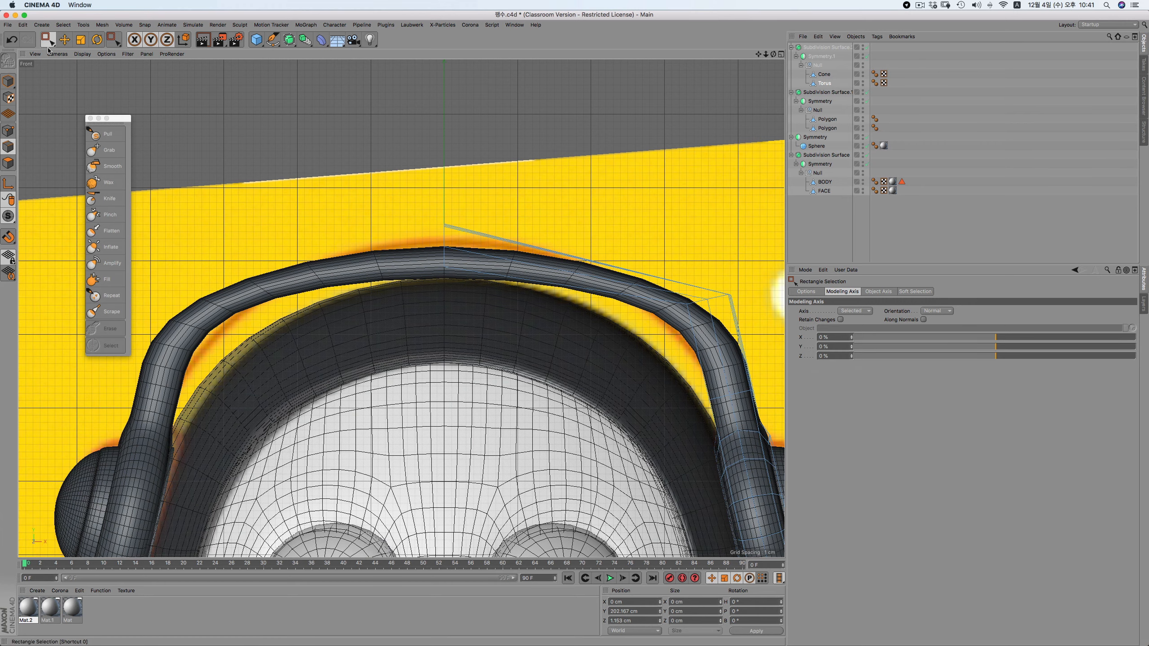
Select the edge loop at the headband's upper bend and move it inward to about 26.2 cm on world X and 193.9 cm on Y
key(e)
double_click(715, 296)
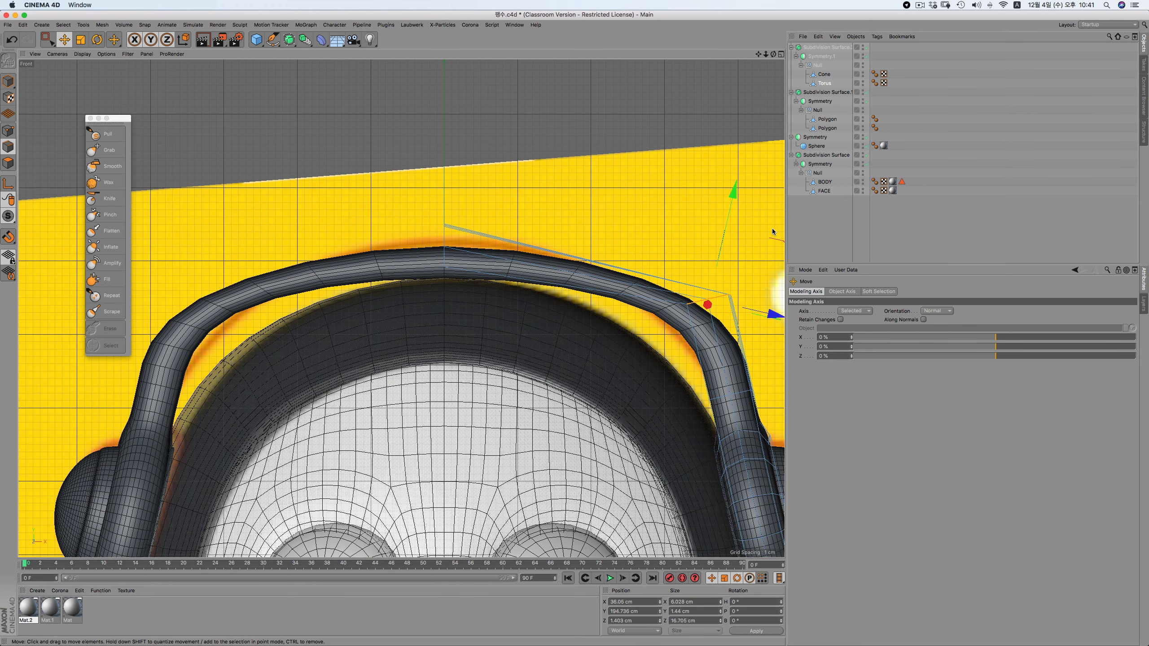
alt+middle_drag(772, 228, 680, 225)
drag(699, 246, 630, 258)
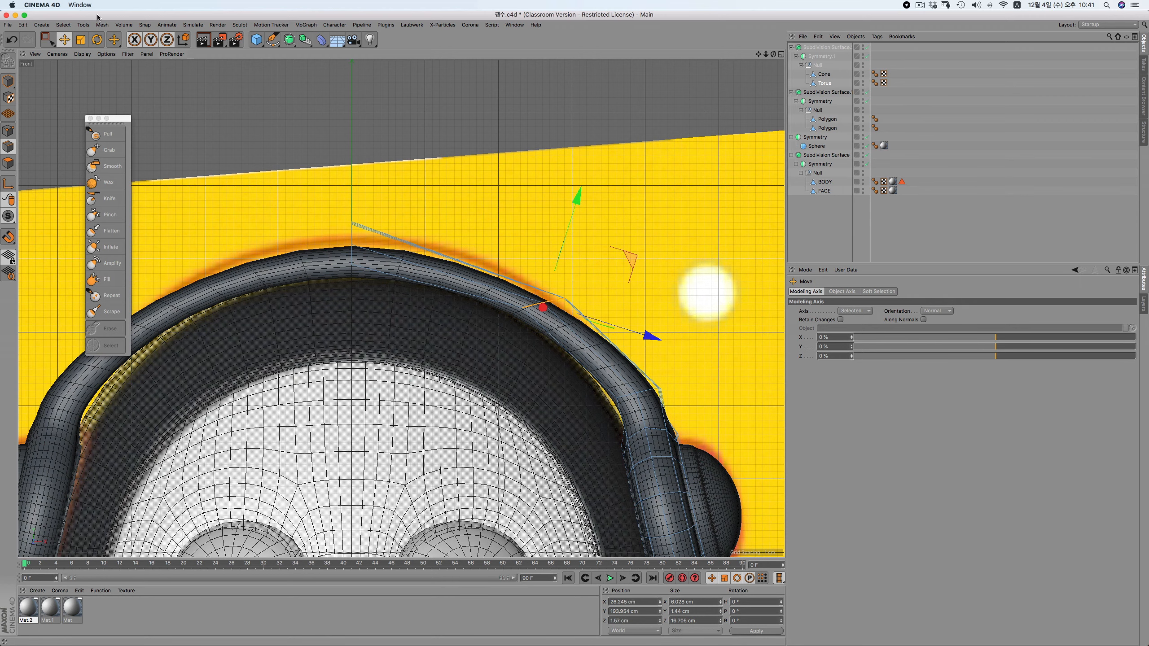
Rotate the upper bend's edge loop to follow the headband's curve and nudge it slightly outward
click(97, 38)
drag(674, 217, 596, 160)
key(0)
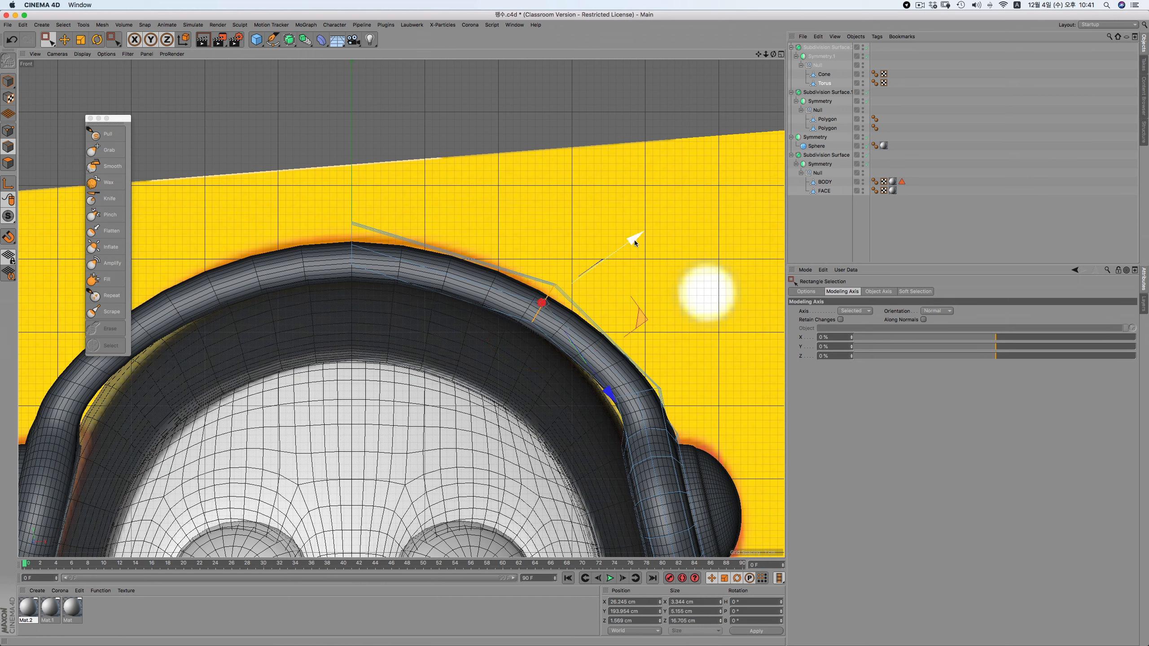
key(ctrl+z)
Set the axis orientation to Object and move the upper edge loop to about 23.2 cm on world X and 196.4 cm on Y
click(935, 311)
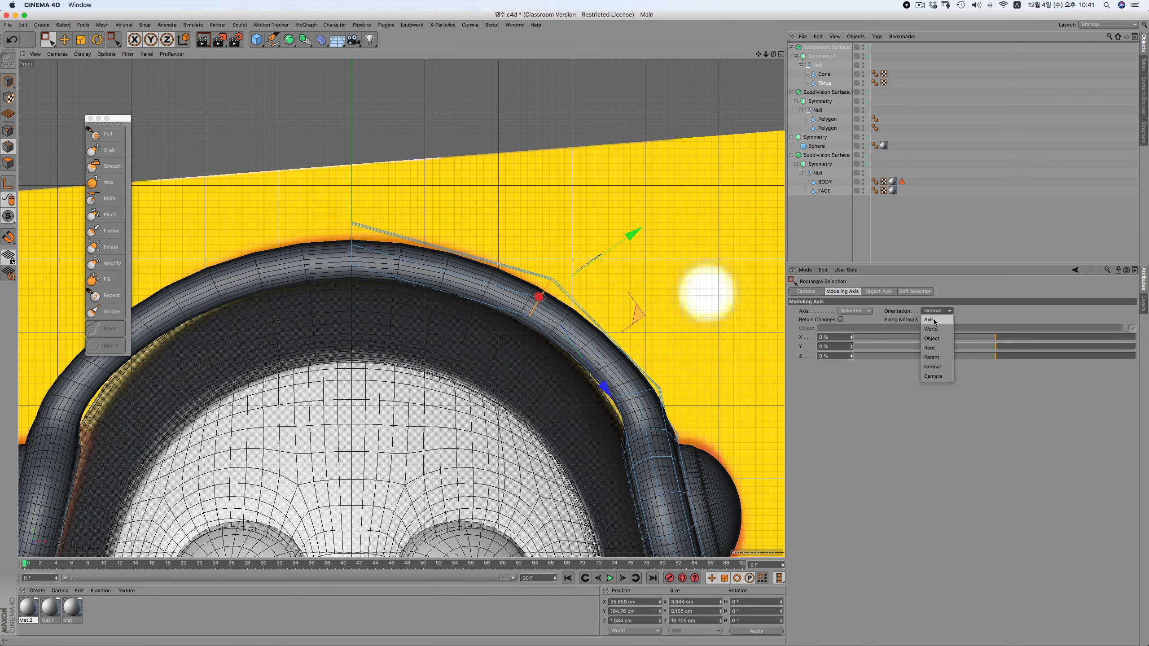
click(932, 339)
drag(593, 222, 574, 205)
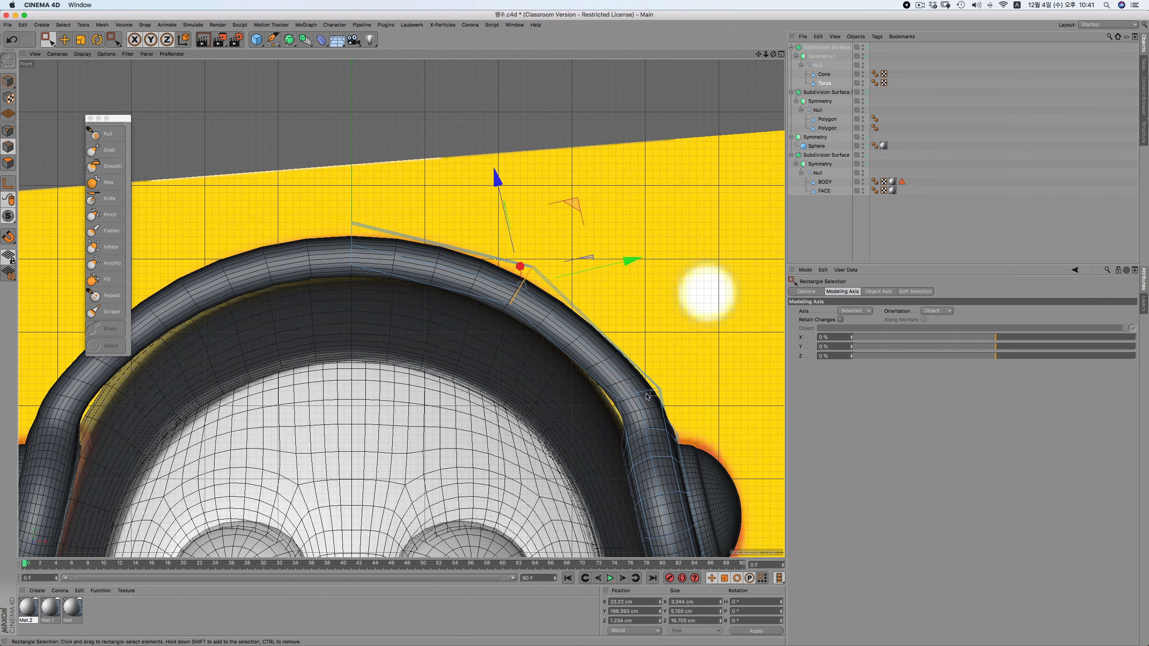
Select the lower edge loop just above the ear cup and move it slightly down along the headband
click(64, 40)
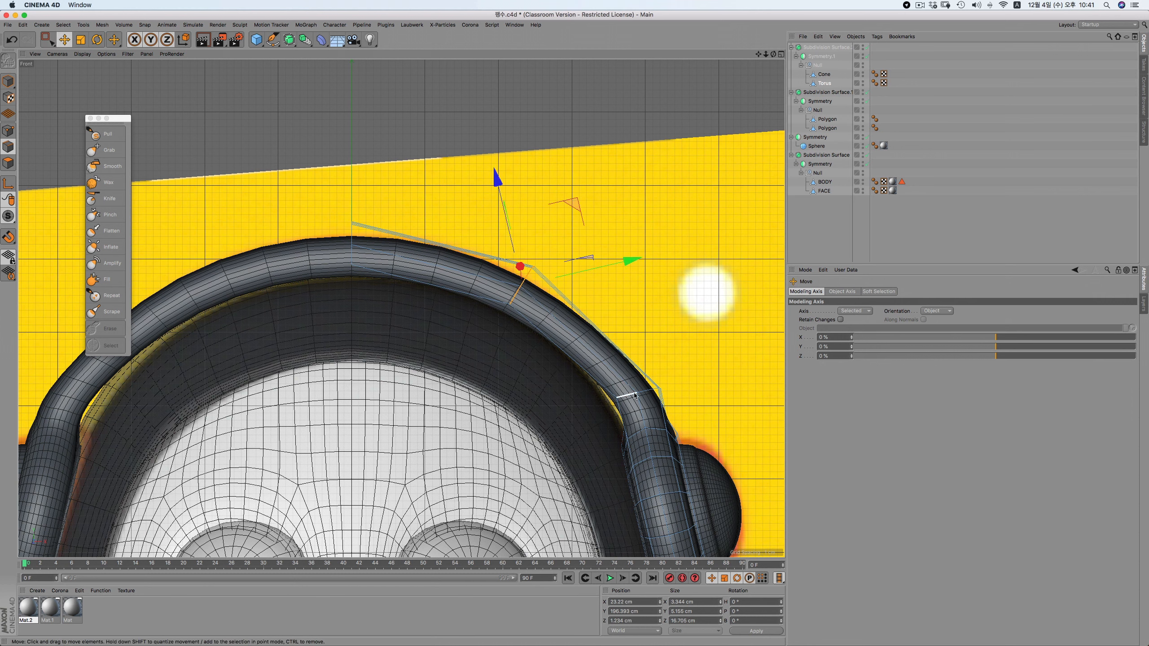
click(647, 393)
click(647, 392)
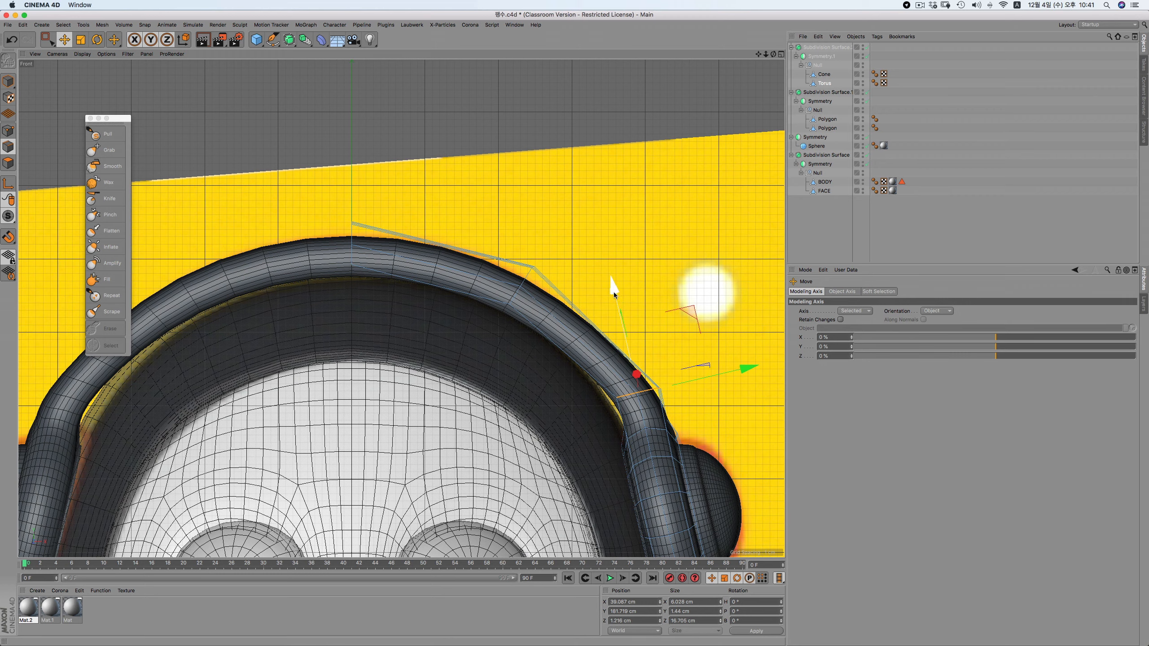
drag(611, 290, 618, 310)
Rotate the lower edge loop to match the headband's slope and shift it to about 39.5 cm on world X and 179.2 cm on Y
click(97, 40)
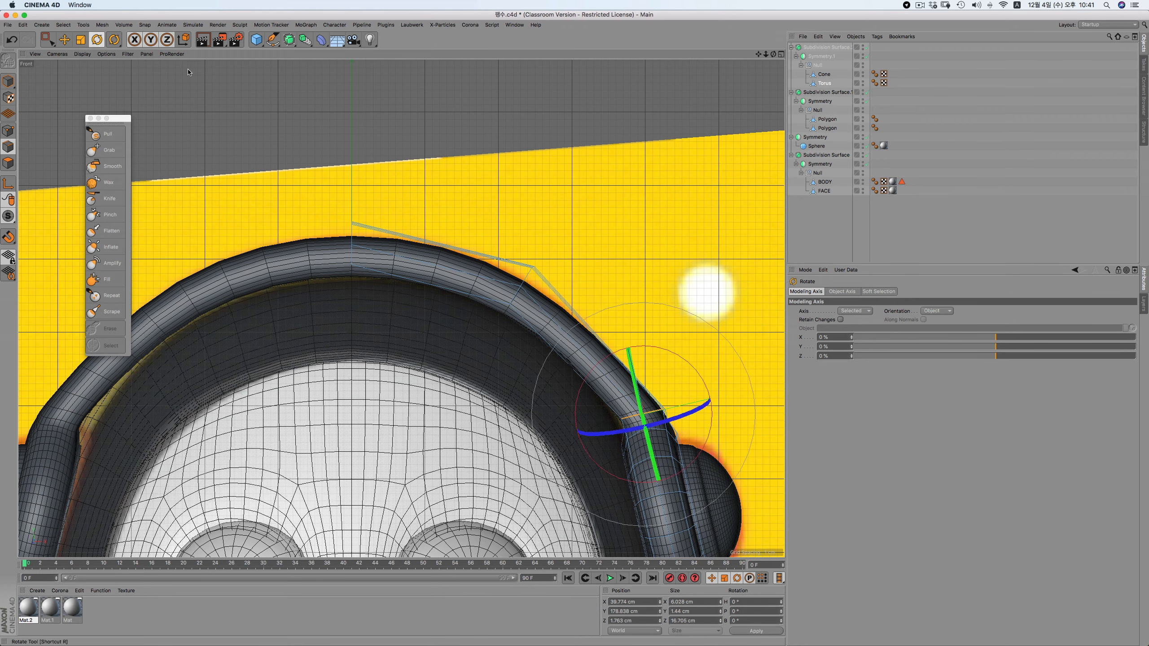
key(space)
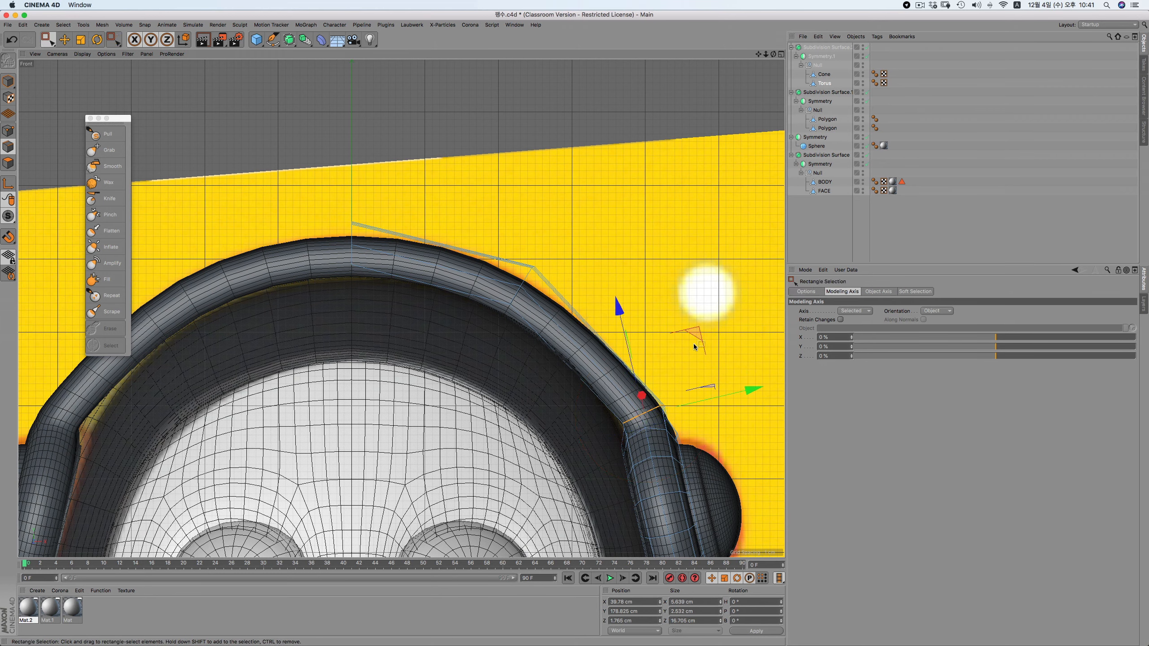
drag(695, 338, 691, 333)
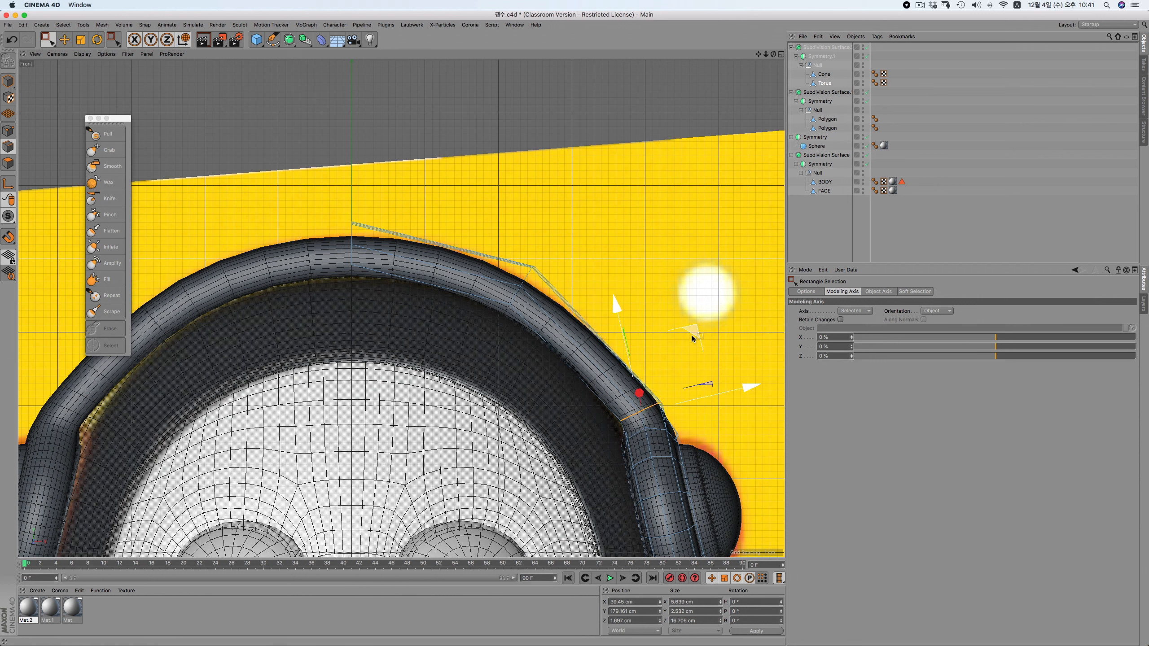
Set the axis orientation to World and move the lower edge loop to about 37.5 cm on X and 181.2 cm on Y
click(183, 40)
drag(696, 326, 687, 326)
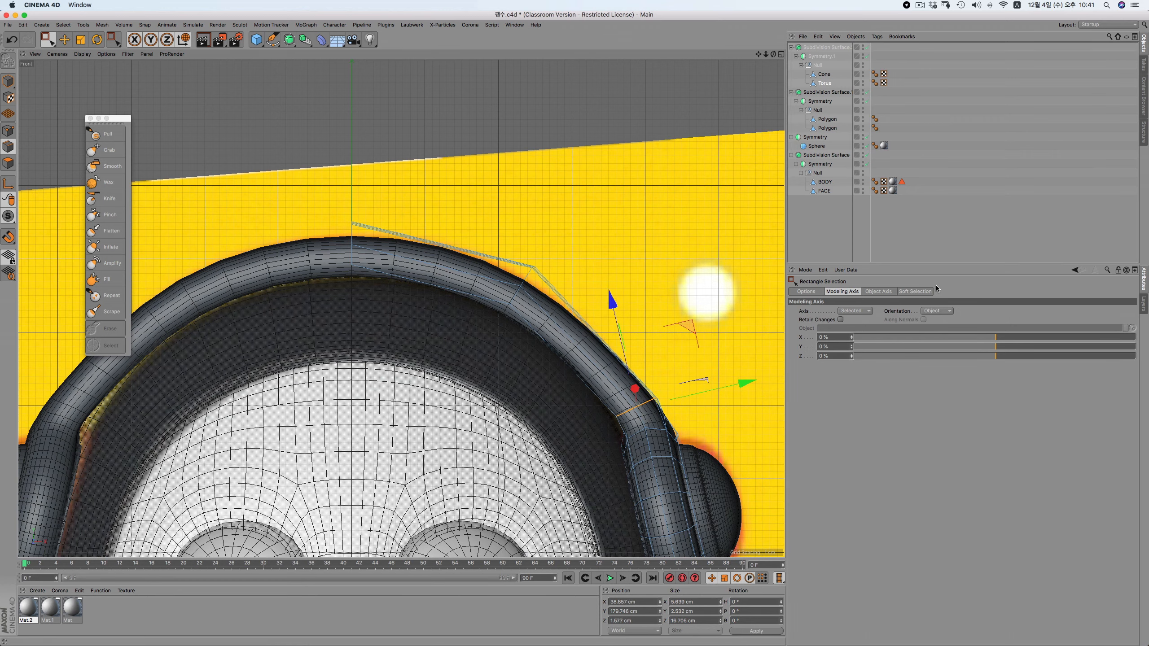
click(936, 311)
click(933, 327)
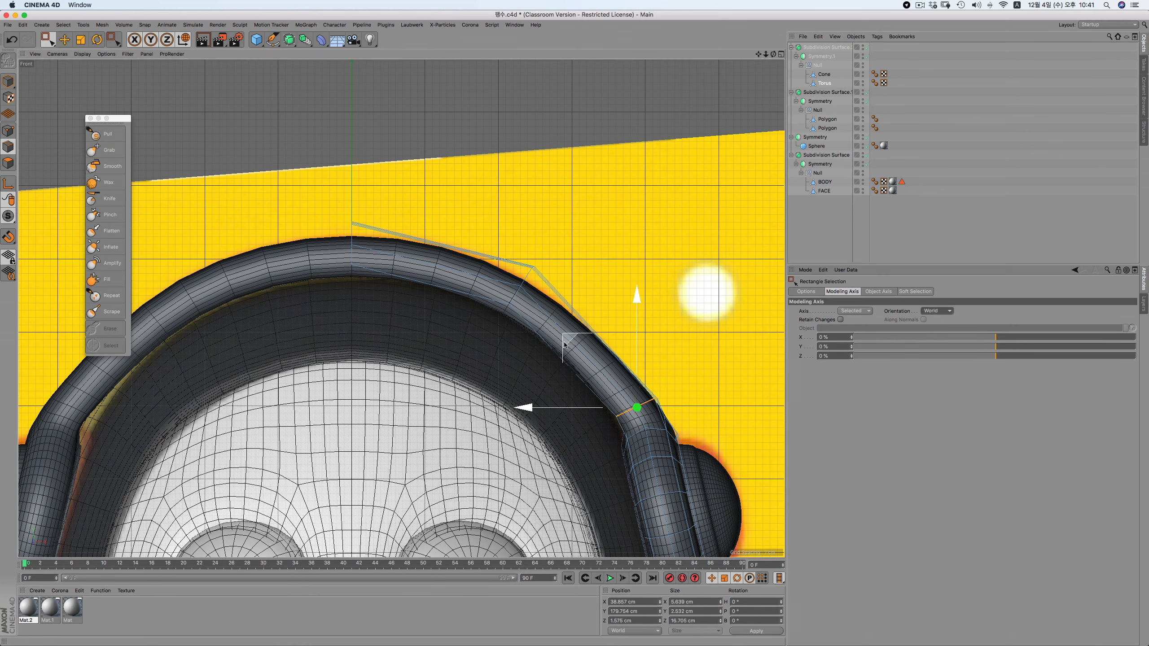
mouse_move(564, 345)
mouse_down()
mouse_move(581, 330)
mouse_move(562, 333)
mouse_up()
scroll(432, 342, down, 5)
scroll(521, 331, up, 3)
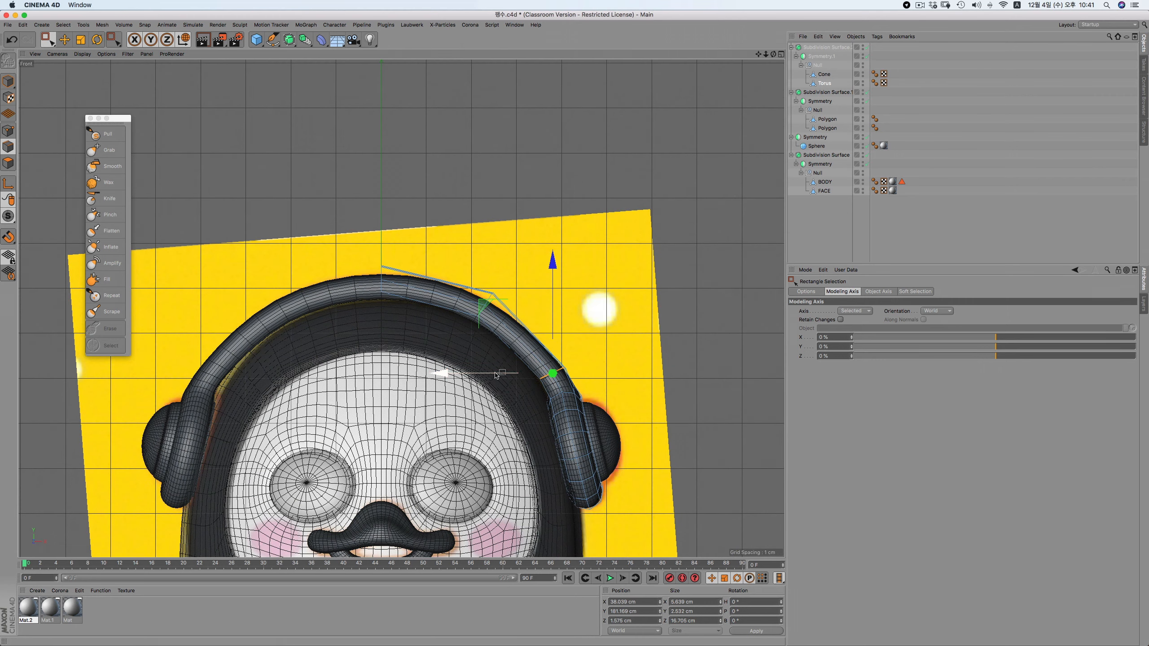
drag(484, 306, 482, 306)
scroll(520, 369, up, 3)
scroll(520, 367, down, 2)
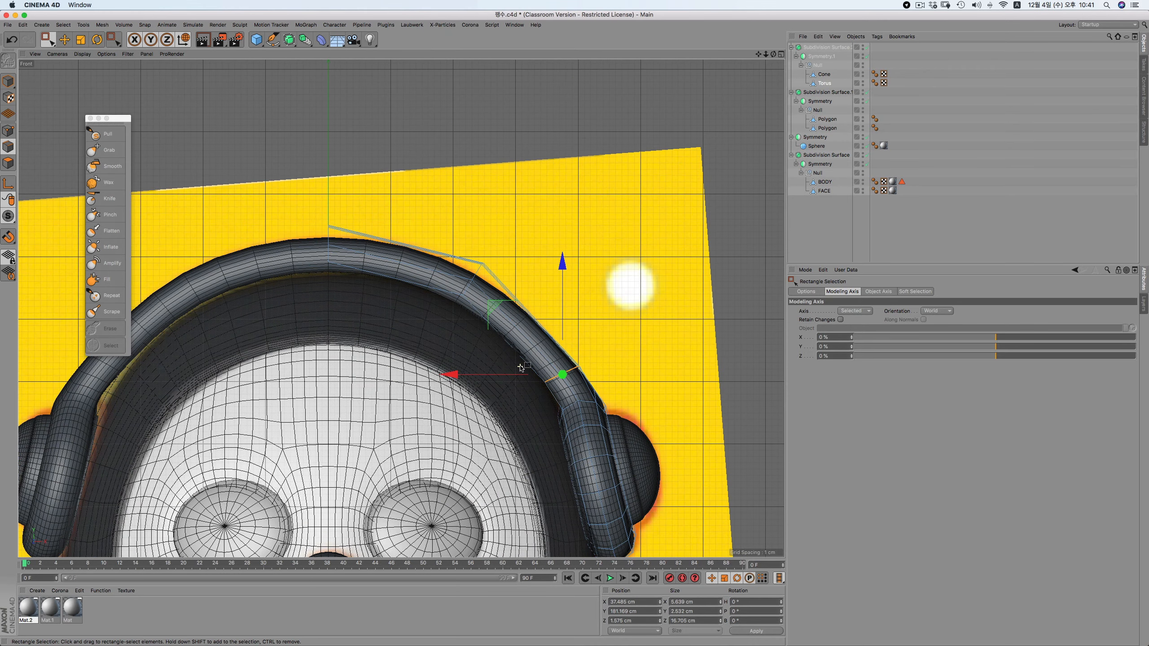
Switch to point editing, select the headband's top two point rows in the side view and lower them to about 198.3 cm on Y
click(8, 130)
drag(48, 40, 94, 68)
drag(350, 212, 306, 295)
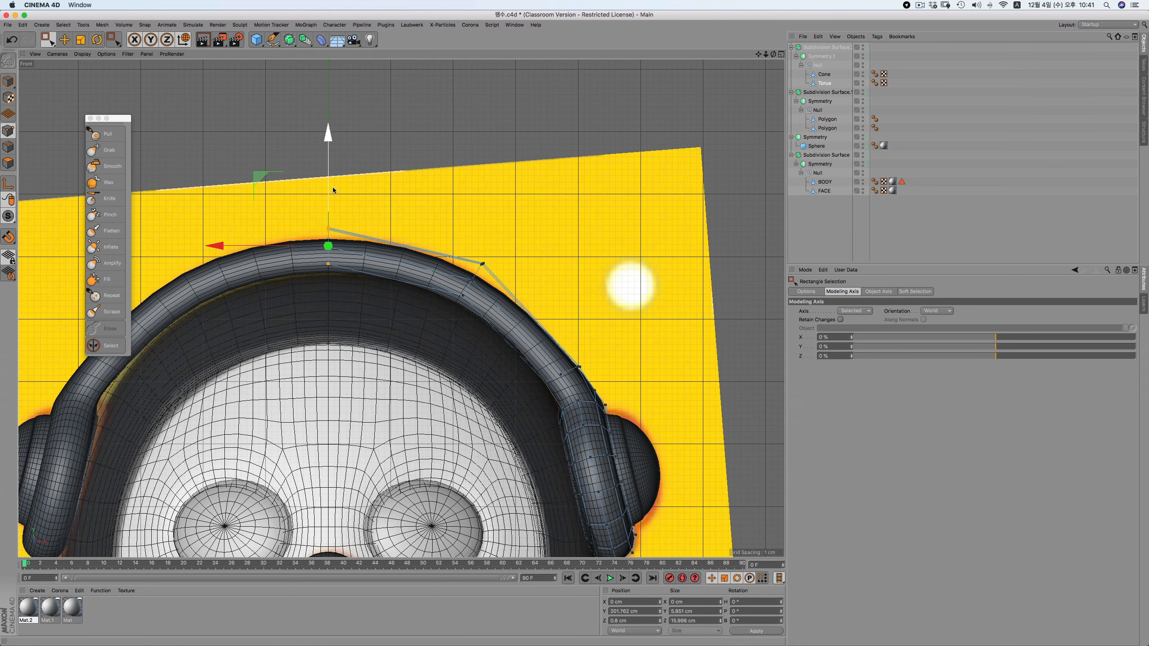
key(F3)
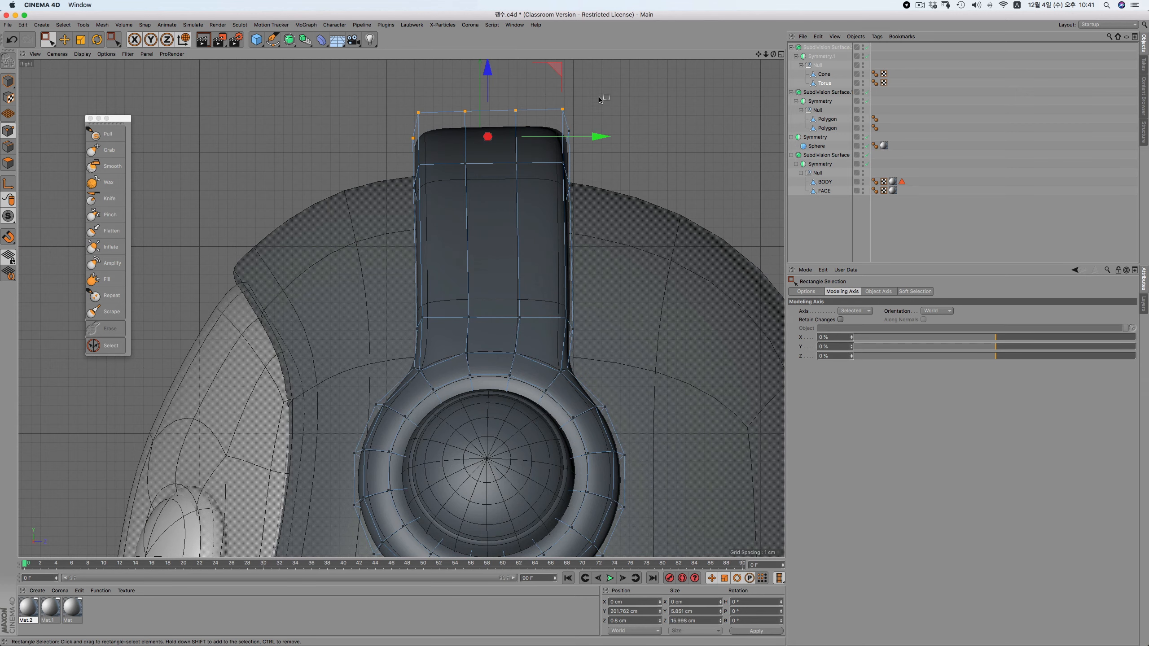
drag(344, 100, 615, 225)
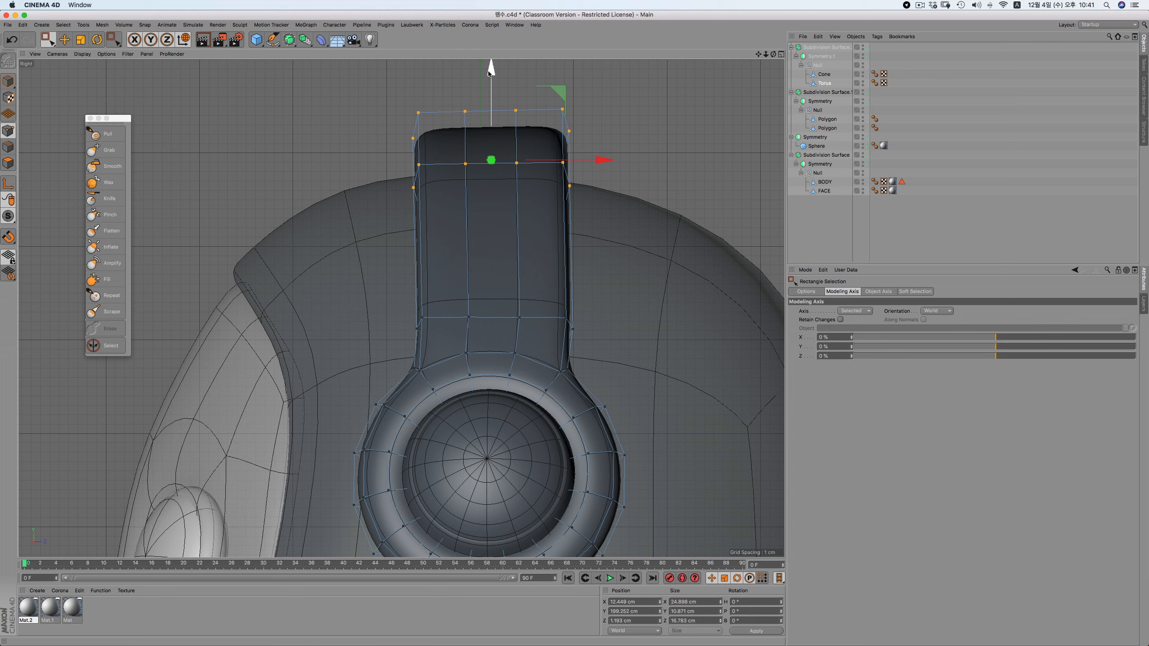
drag(490, 73, 491, 83)
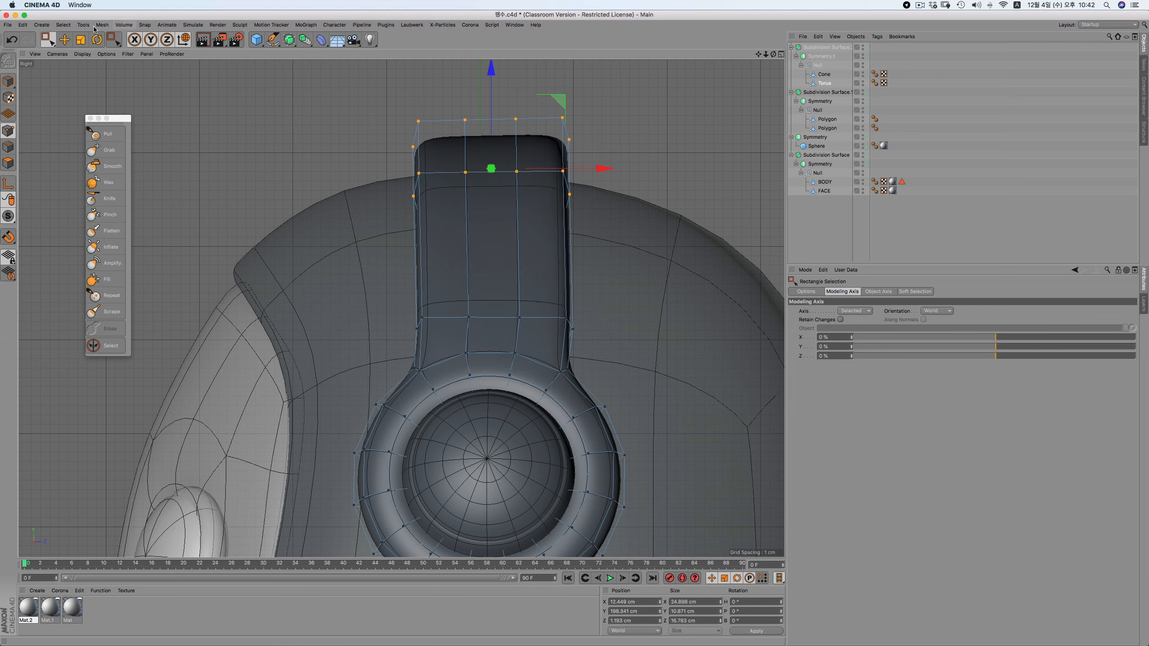
Rotate the headband's top two point rows slightly clockwise in the side view and shift them slightly towards the back and down
click(97, 39)
key(space)
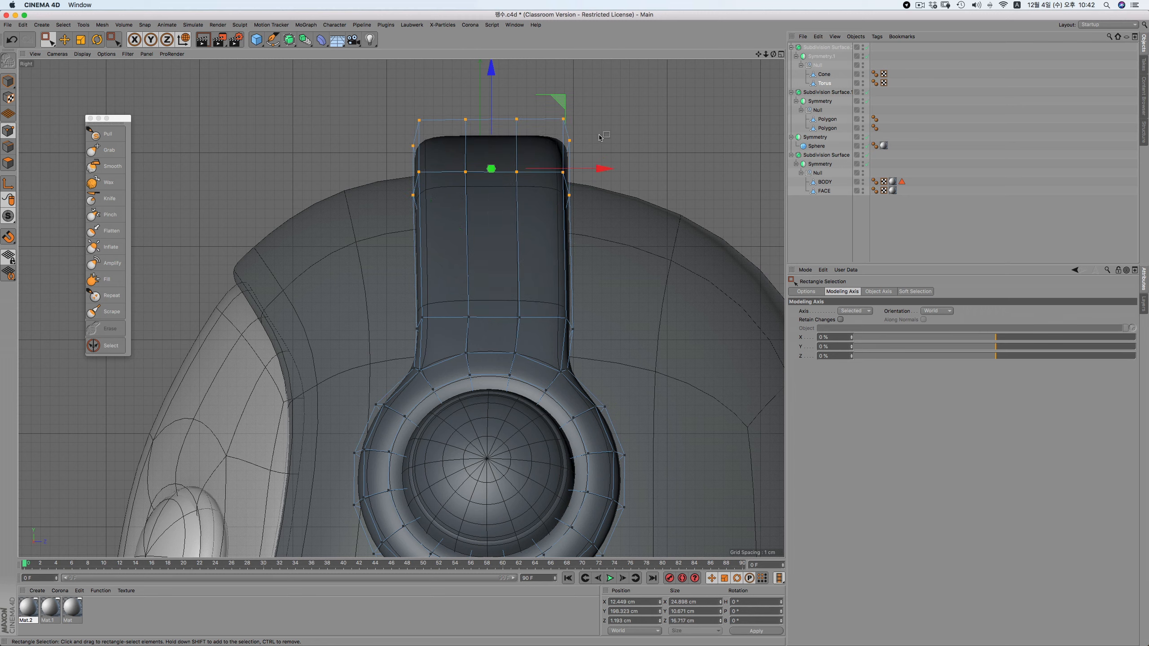
drag(559, 101, 567, 107)
click(96, 39)
drag(634, 148, 635, 153)
key(space)
Rotate the point row above the ear cup slightly clockwise in the side view and shift it to about 1.2 cm on Z
drag(384, 295, 607, 349)
key(space)
drag(680, 310, 685, 314)
key(space)
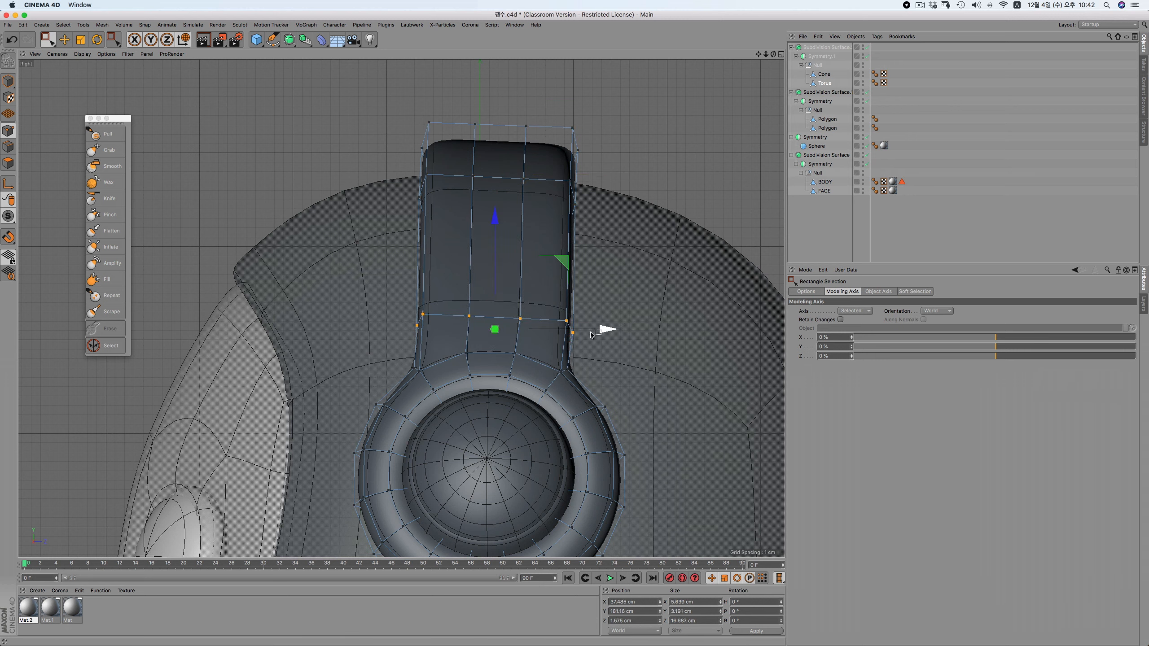
drag(605, 328, 606, 328)
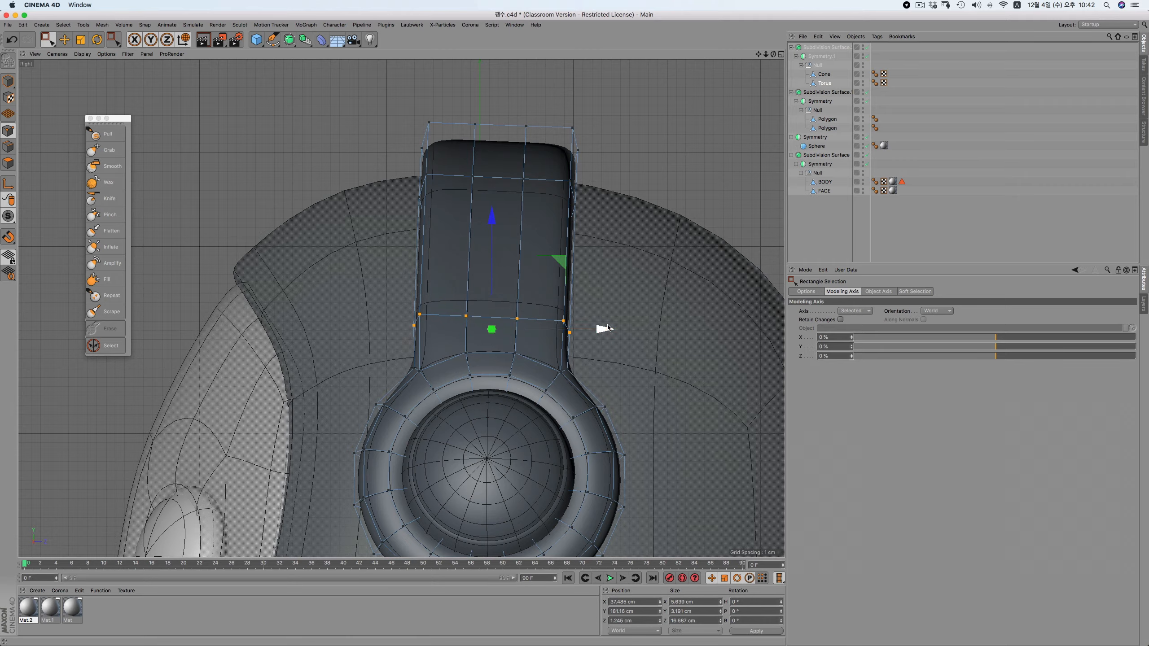
Add a loop cut to the Torus object in the perspective view, just above where the headband joins the ear cup
key(F1)
mouse_move(656, 277)
alt+mouse_down()
mouse_move(625, 303)
mouse_move(659, 249)
mouse_move(692, 226)
alt+mouse_up()
click(620, 308)
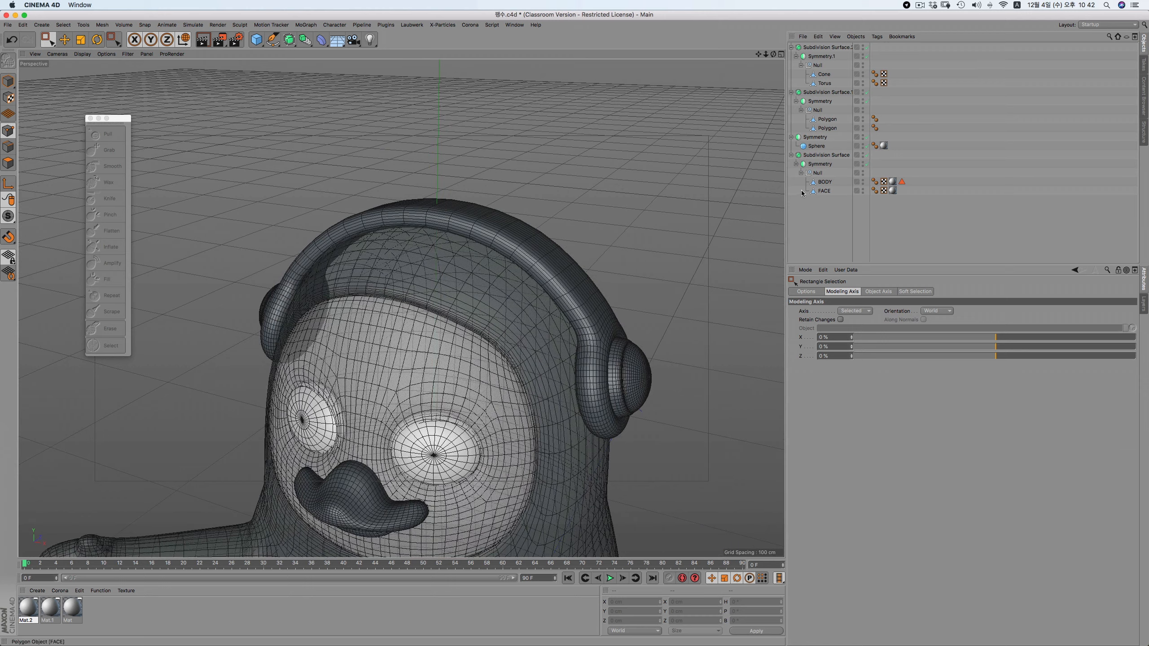
click(823, 83)
scroll(644, 265, up, 3)
scroll(644, 265, up, 4)
right_click(656, 222)
click(689, 345)
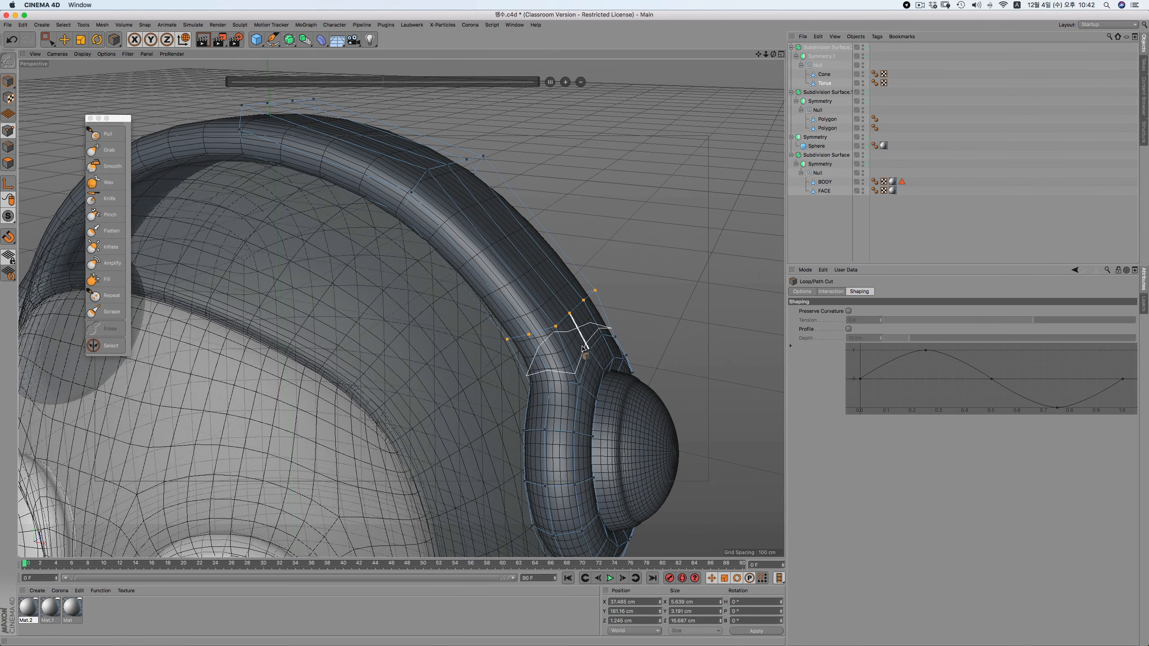
click(585, 348)
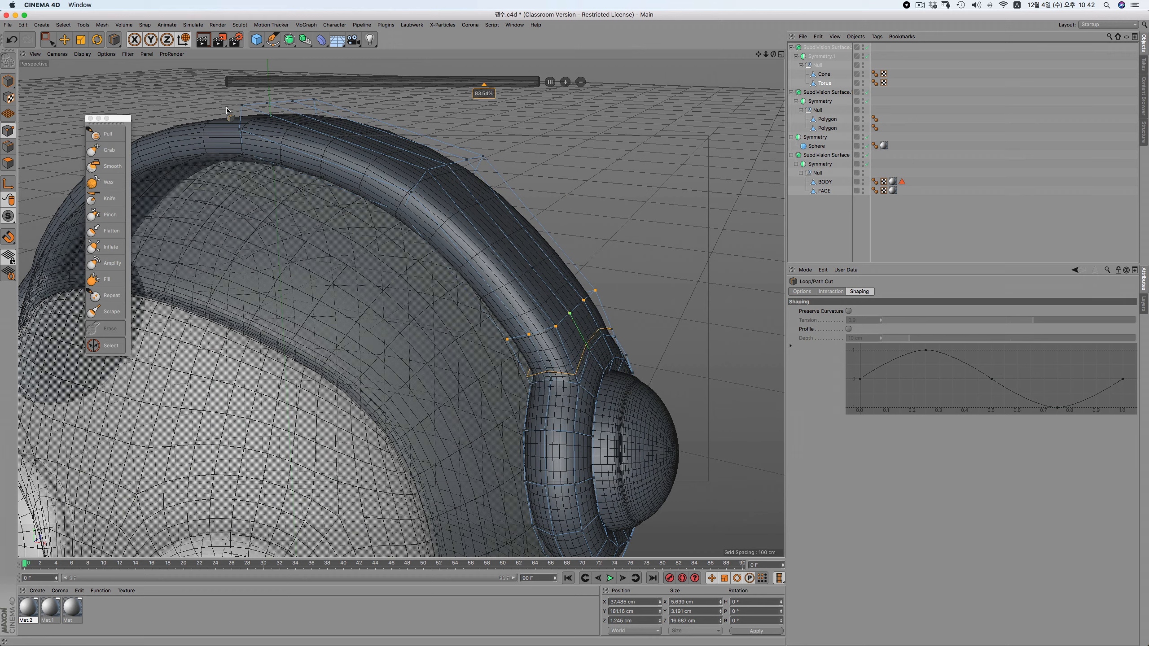
Select the headband's outer polygons from the centre to the ear cup and move them inward along their normals to thin the band
click(64, 39)
click(8, 163)
click(337, 114)
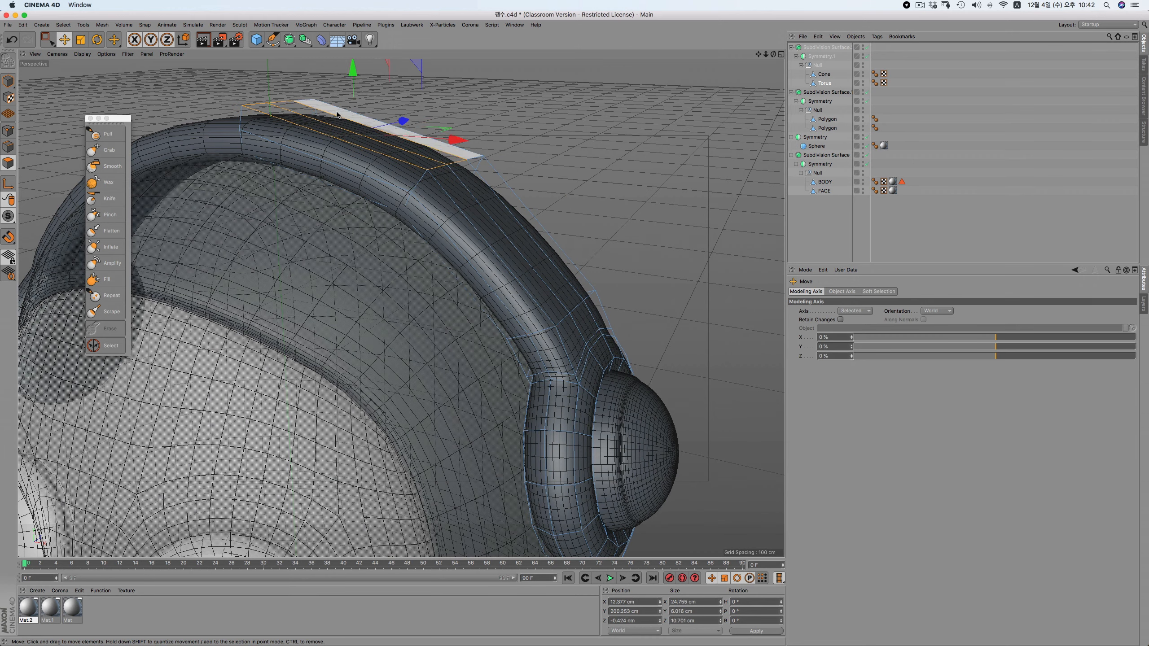
click(473, 180)
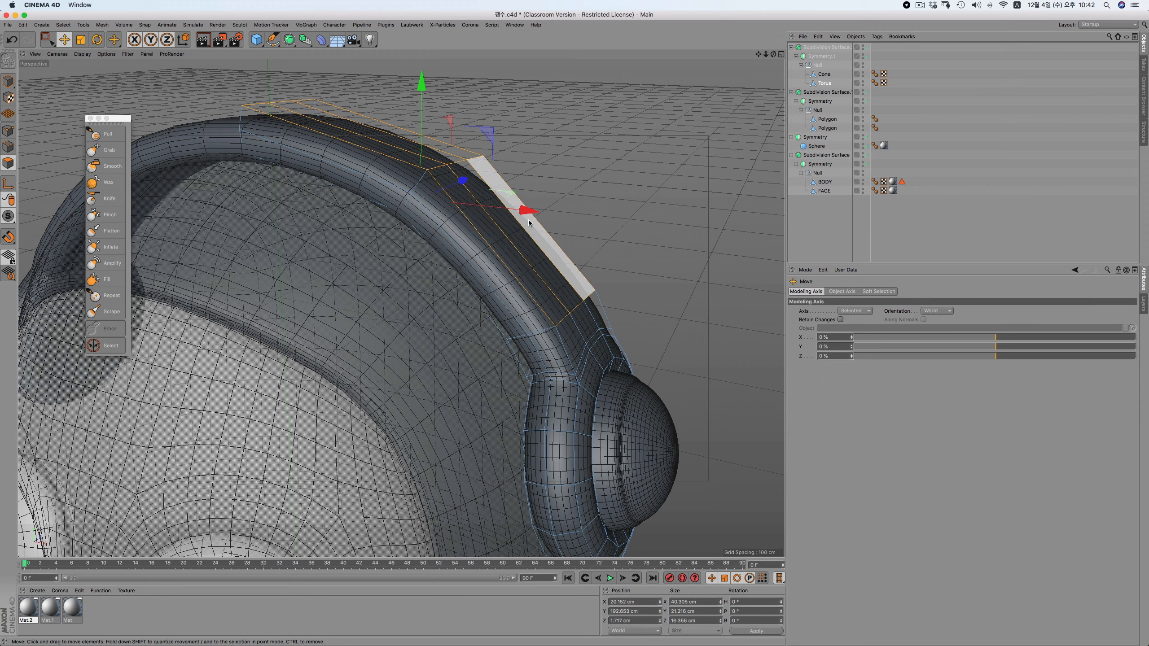
shift+click(574, 341)
shift+click(585, 323)
shift+click(599, 308)
right_click(611, 180)
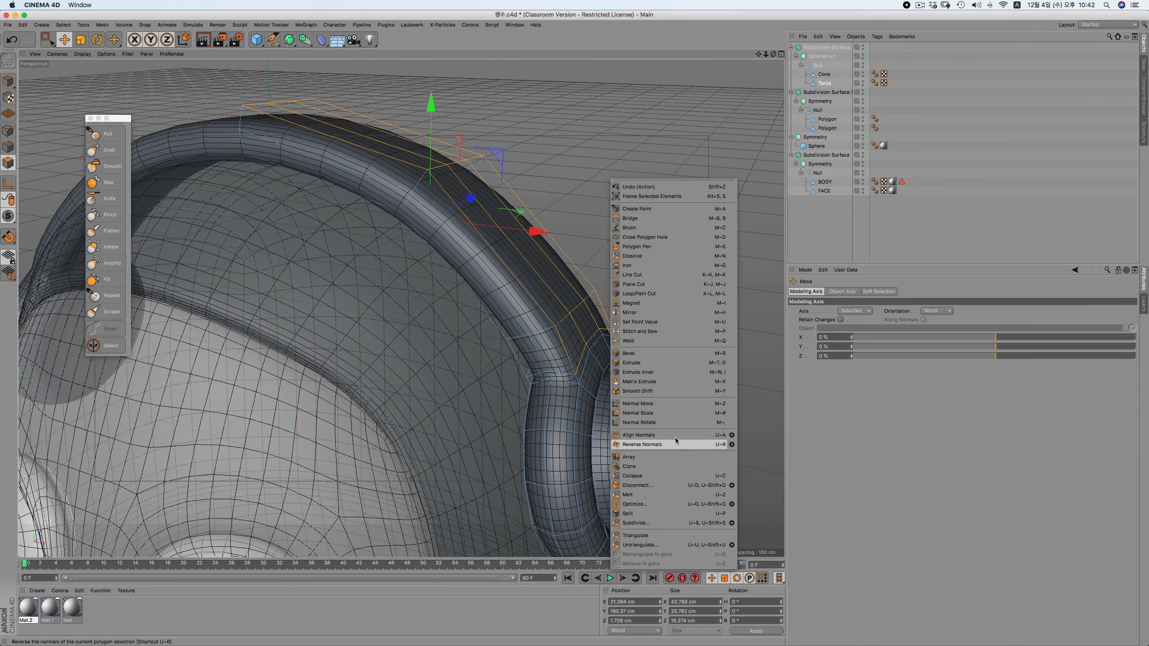
click(642, 403)
drag(426, 223, 424, 225)
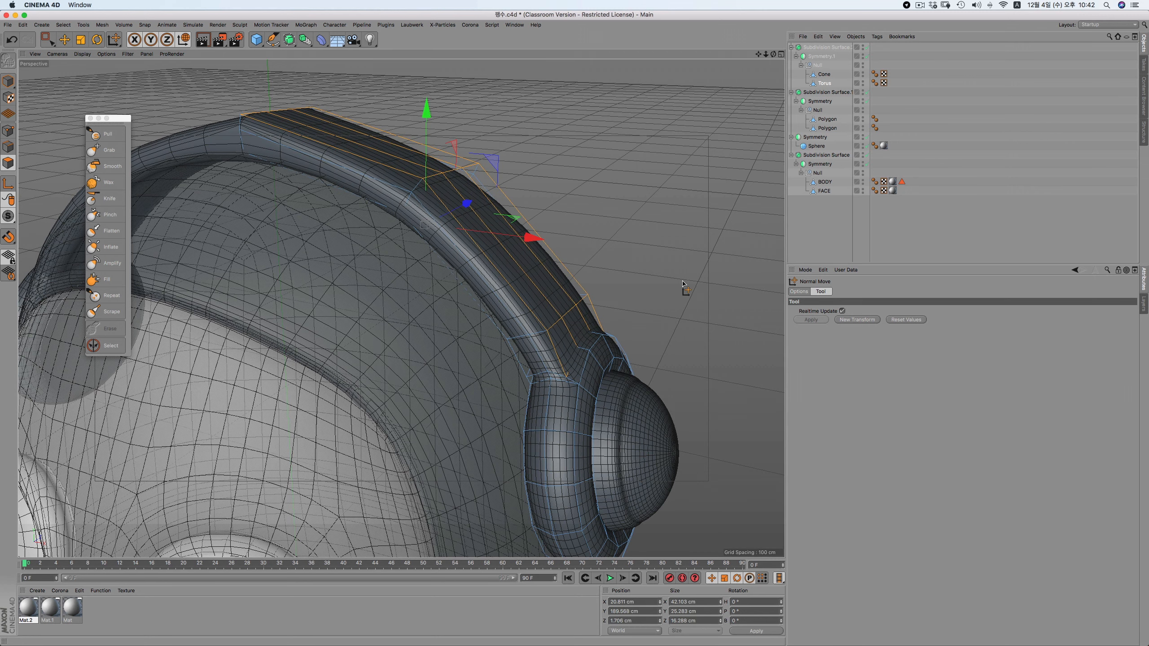
Try to align the headband's centre points selected in the front view, using X position 0 and X size 0
click(8, 131)
key(F3)
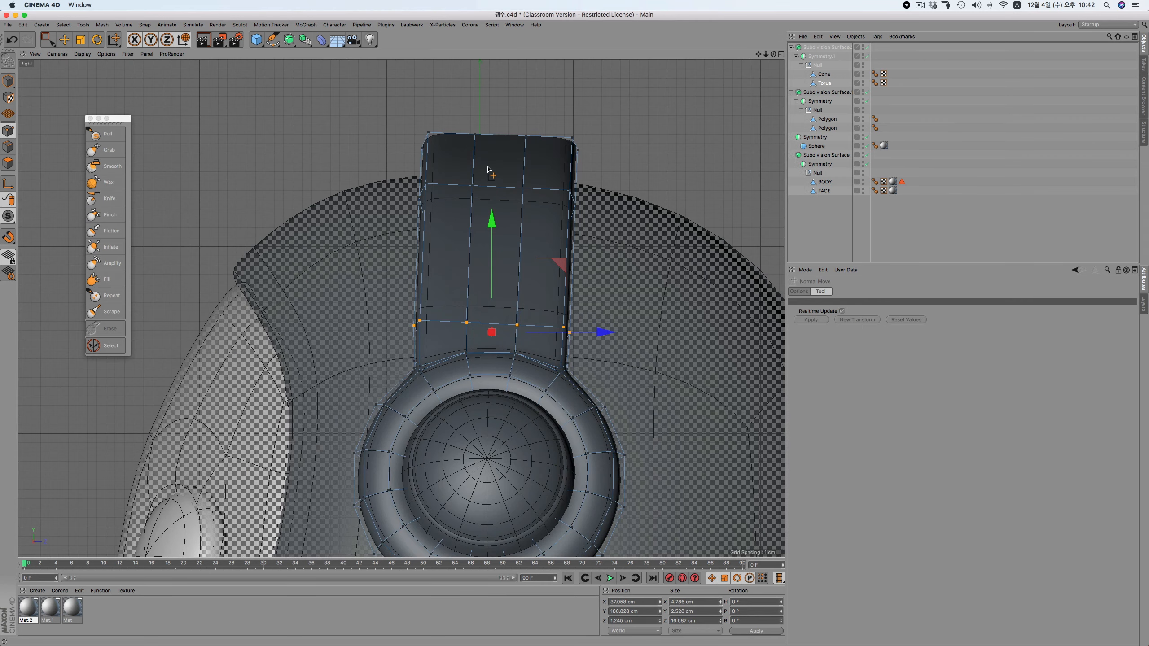
key(F4)
key(0)
drag(302, 202, 359, 324)
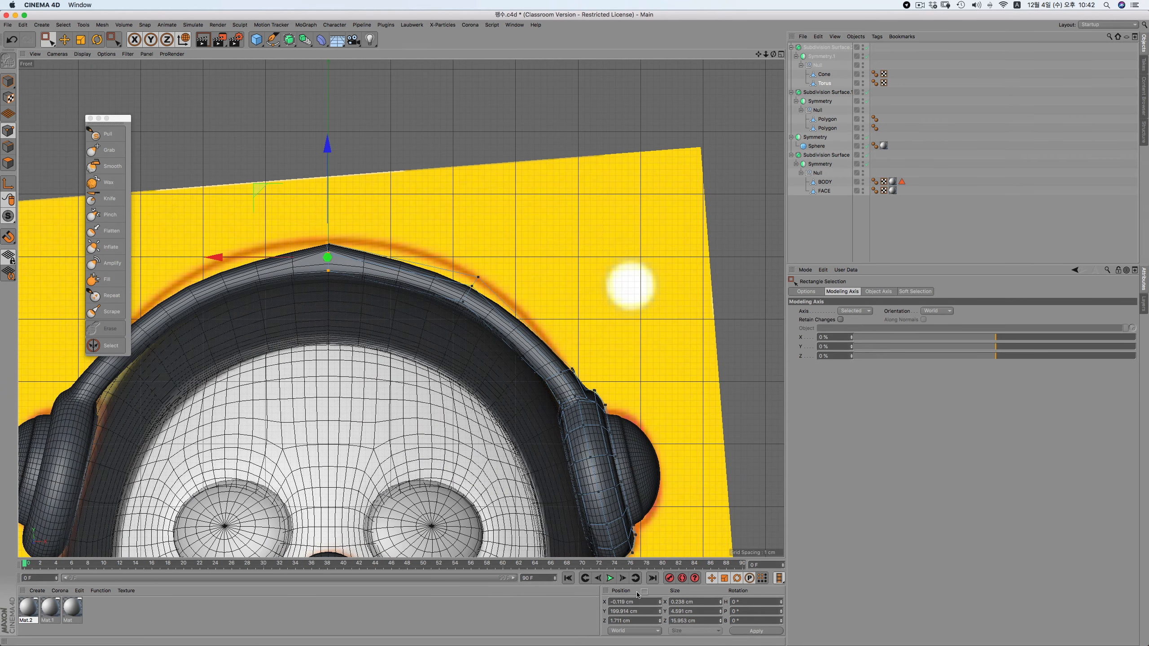
double_click(640, 600)
text(0)
key(Return)
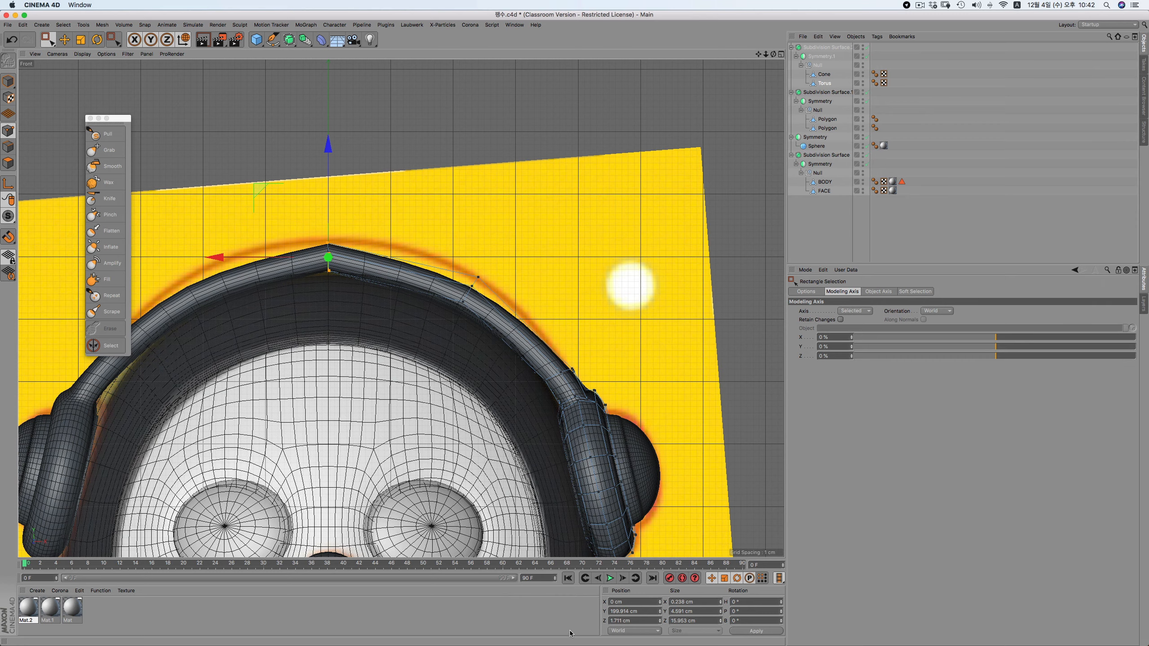
double_click(691, 601)
text(0)
key(Return)
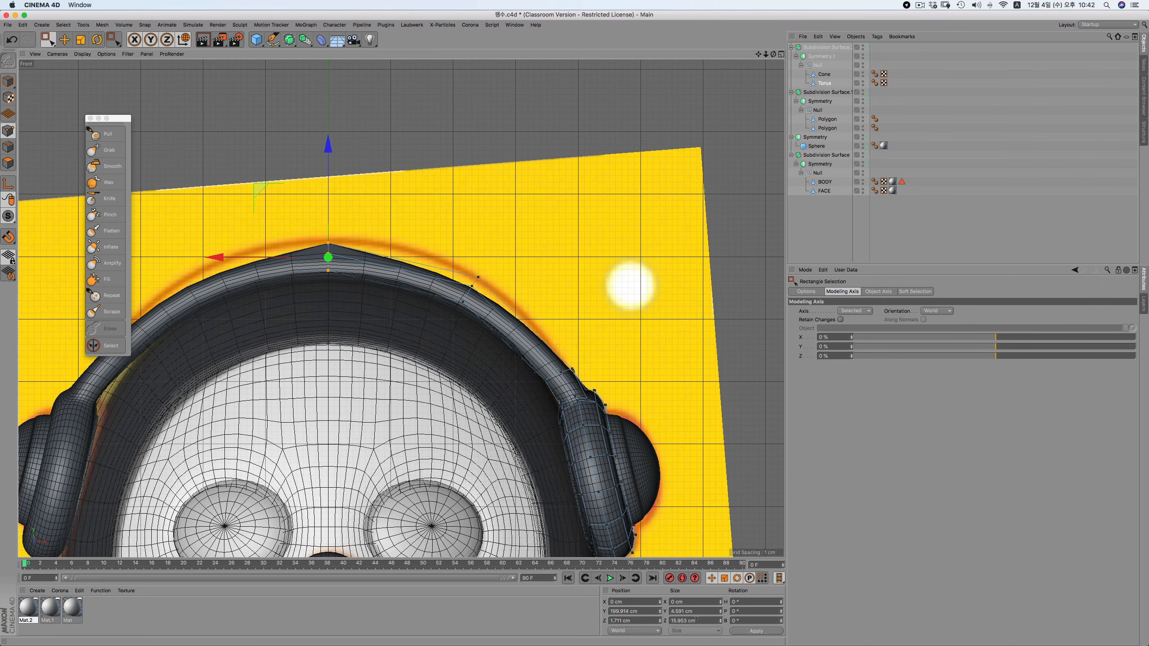
key(F2)
key(super+z)
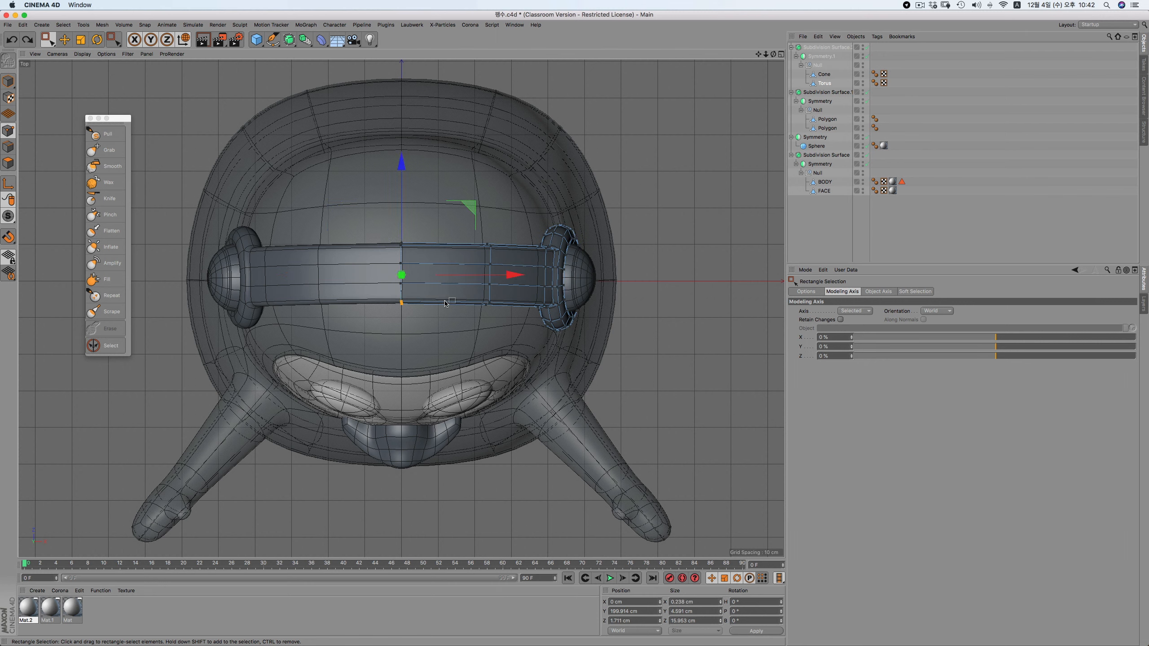
Select the headband's whole centre point row in the top view and set its X position and X size to 0 cm
drag(385, 213, 400, 306)
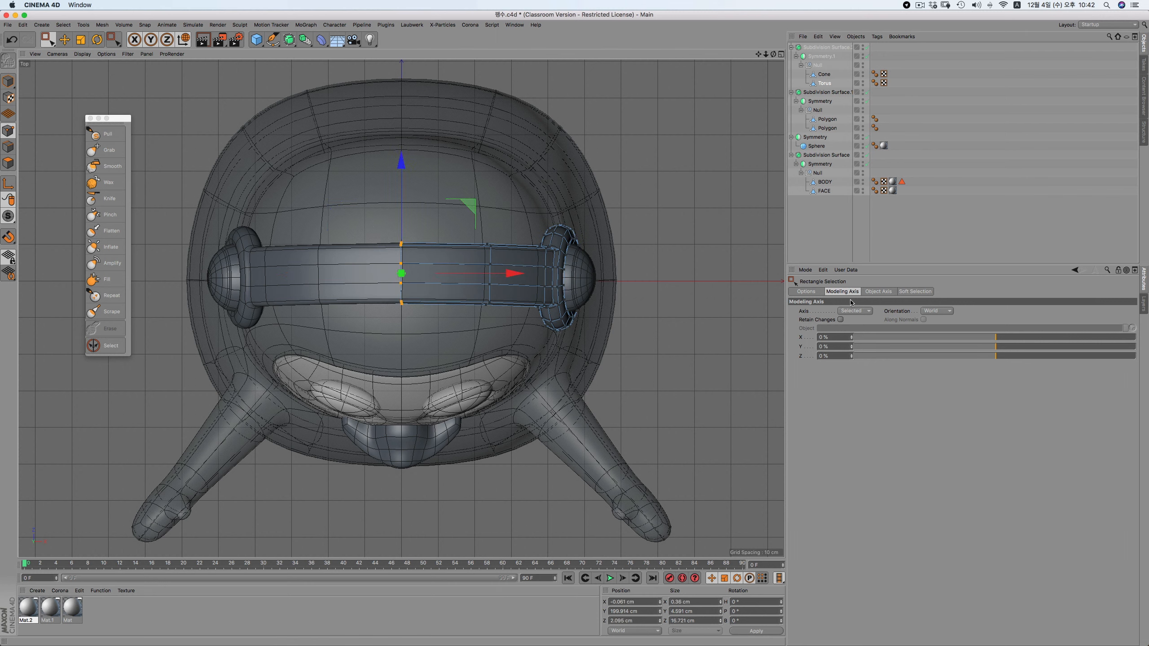
click(806, 291)
drag(642, 601, 491, 593)
text(0)
key(Return)
drag(691, 601, 665, 601)
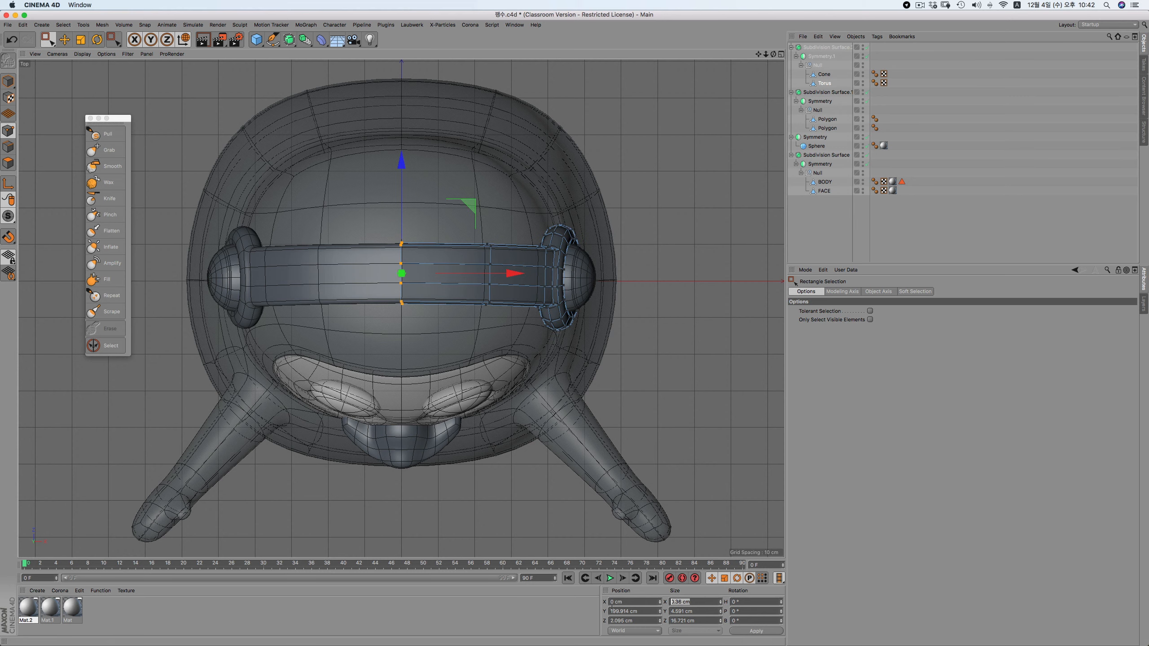
text(0)
key(Return)
Select the point row above the ear cup in the front view and rotate it perpendicular to the headband's slope
key(F4)
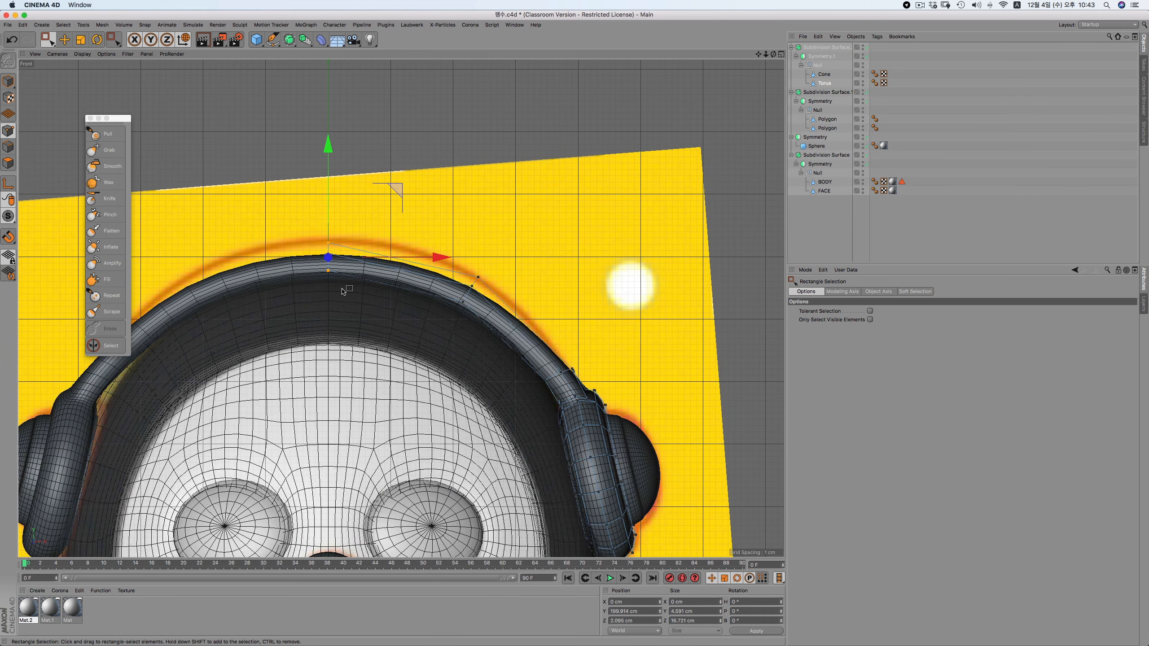
scroll(583, 358, up, 3)
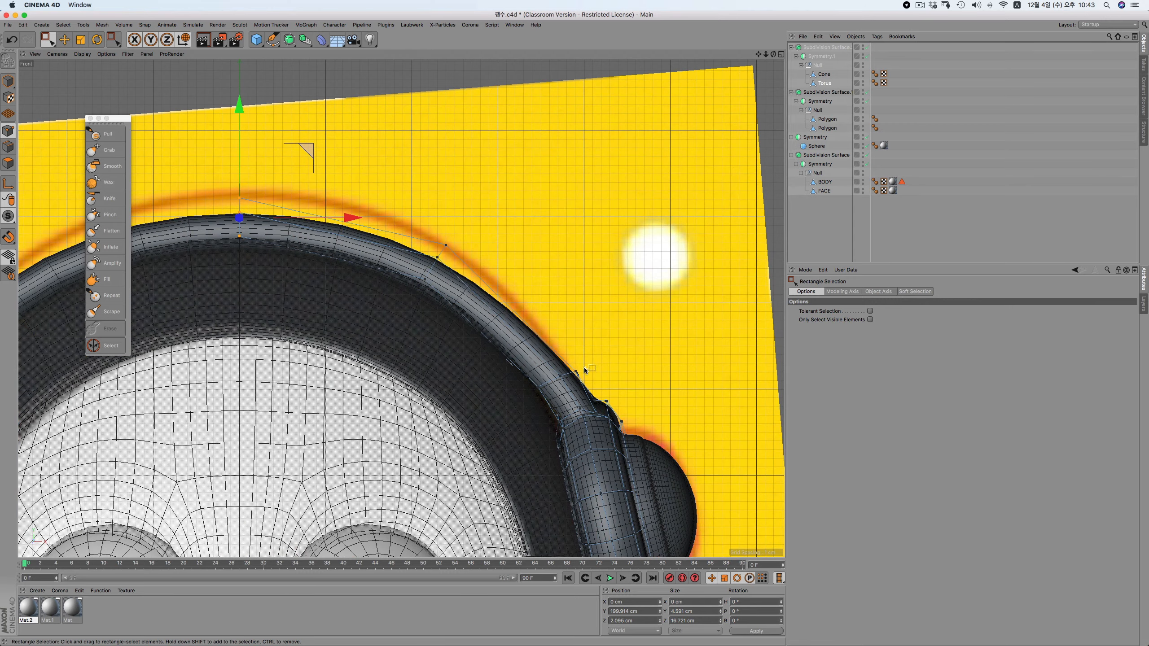
drag(489, 352, 599, 404)
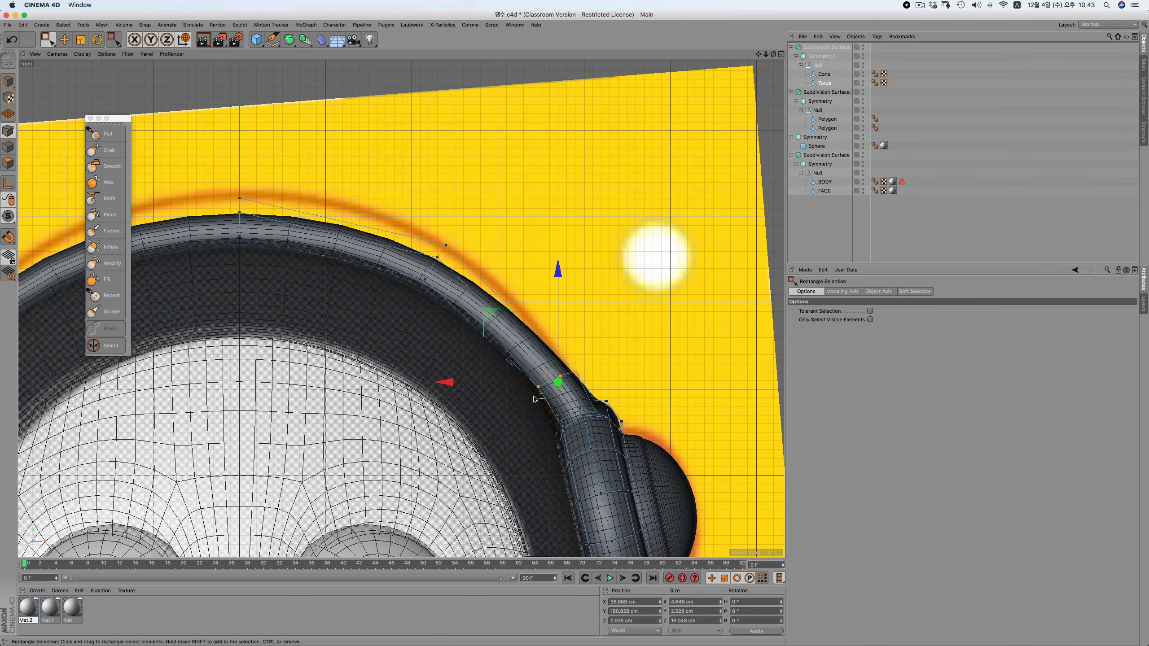
click(97, 40)
drag(655, 223, 626, 209)
key(space)
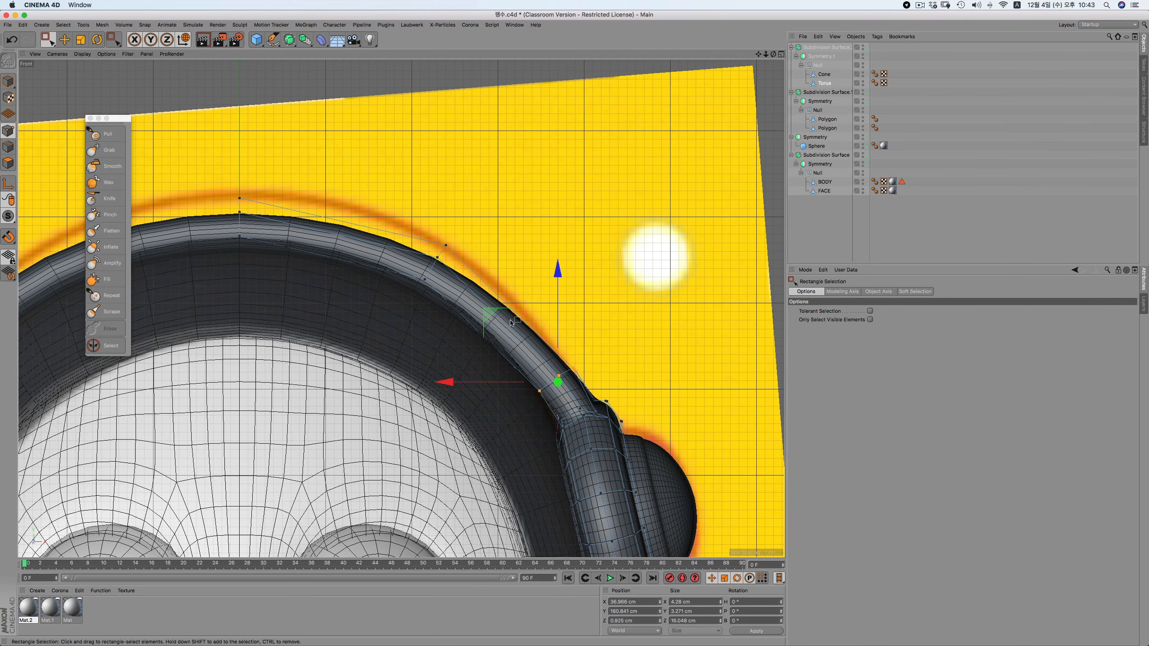
mouse_move(497, 316)
mouse_down()
mouse_move(504, 299)
mouse_move(487, 314)
mouse_up()
key(super+z)
key(space)
key(space)
Enable Tolerant Selection, reselect the point row above the ear cup and rotate it slightly further
drag(616, 354, 532, 393)
click(870, 311)
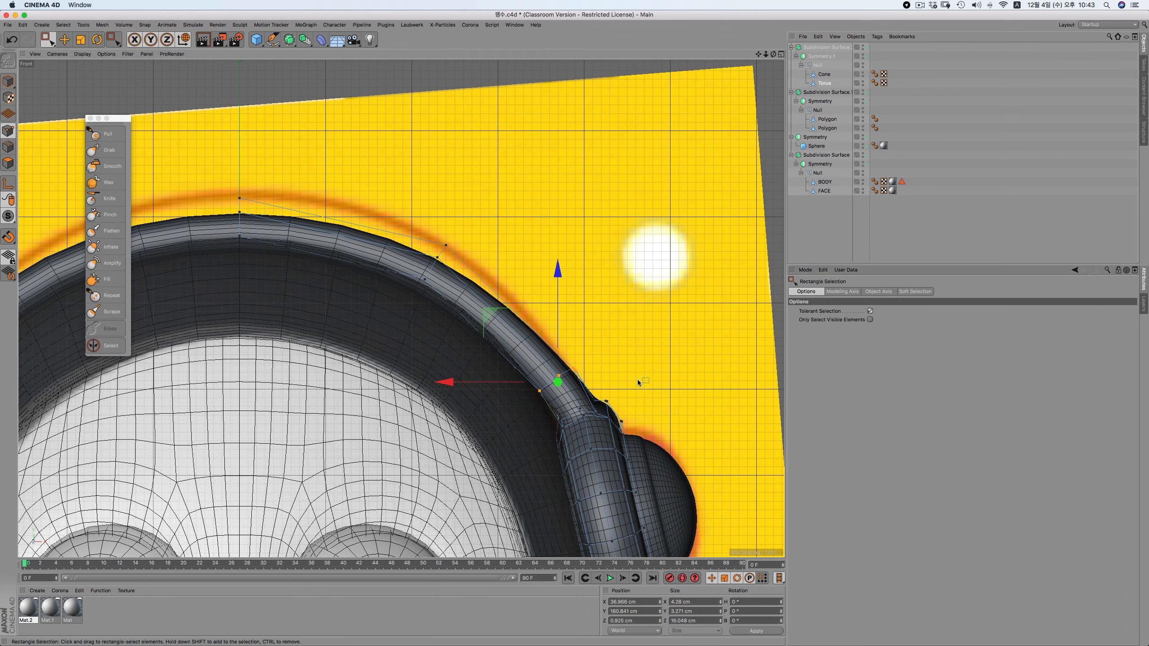
drag(592, 355, 520, 405)
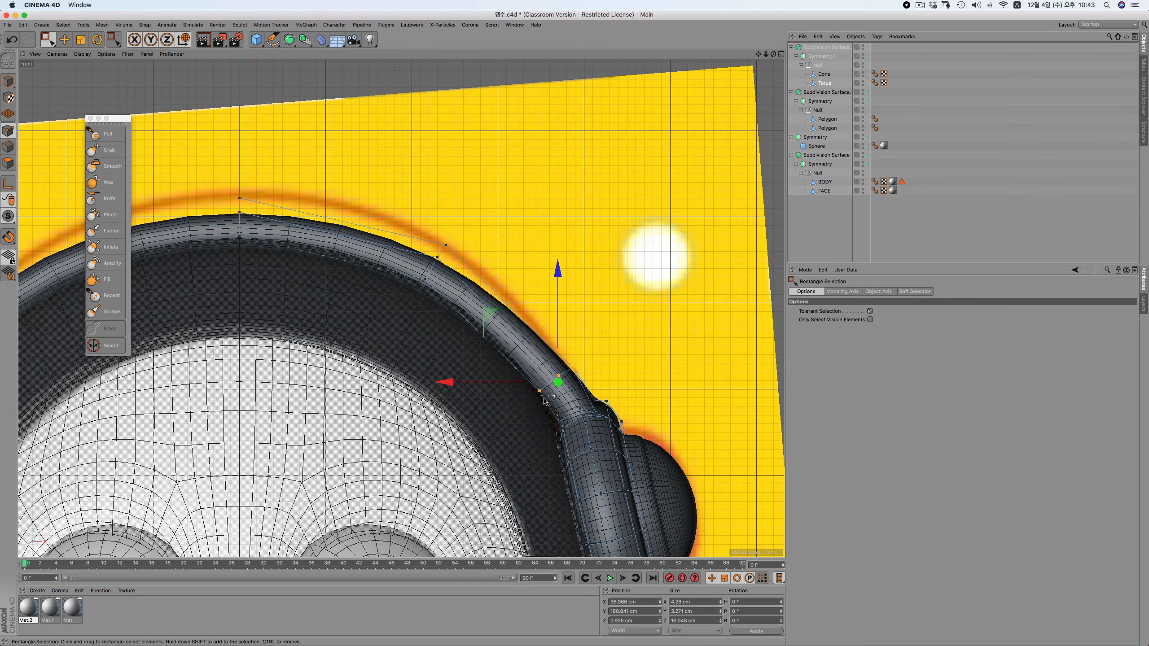
key(space)
drag(654, 313, 640, 301)
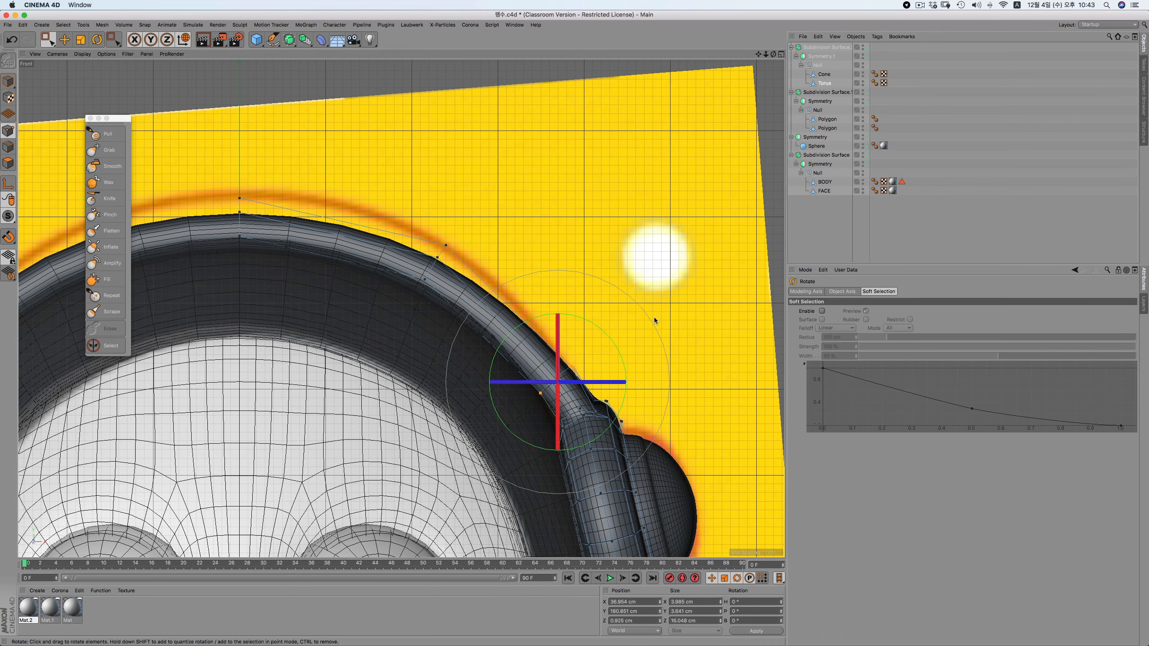
Select the upper bend's point row and raise it to about 23.2 cm on X and 194.6 cm on Y
key(space)
key(space)
click(463, 223)
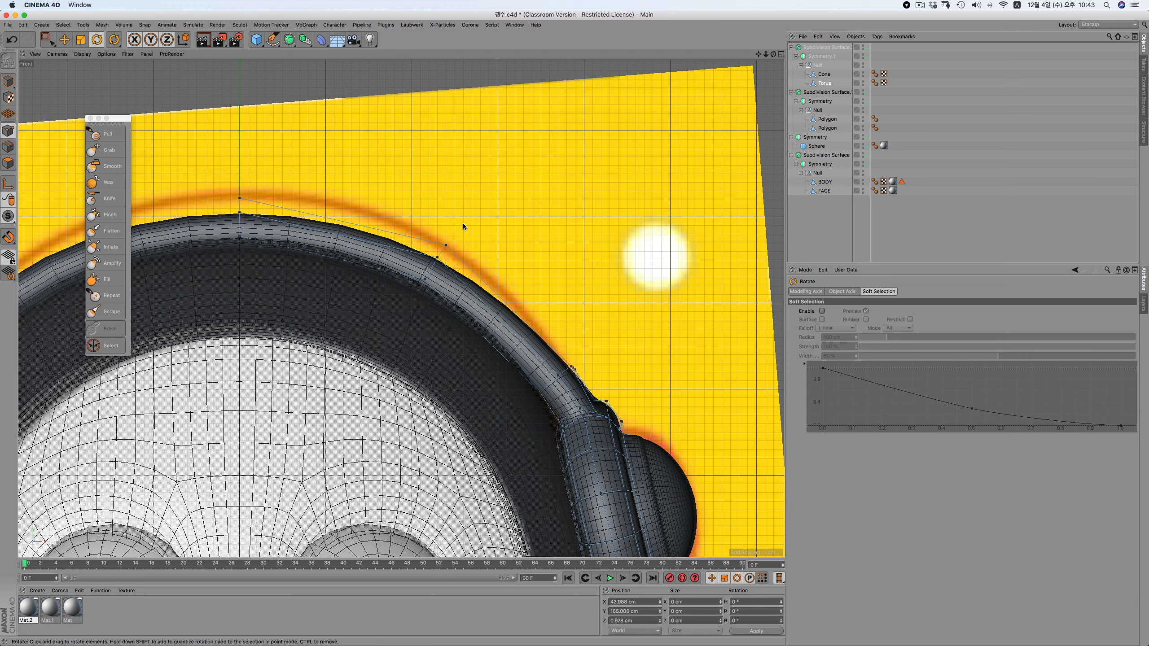
key(space)
drag(472, 213, 409, 287)
drag(368, 209, 369, 195)
scroll(648, 359, down, 5)
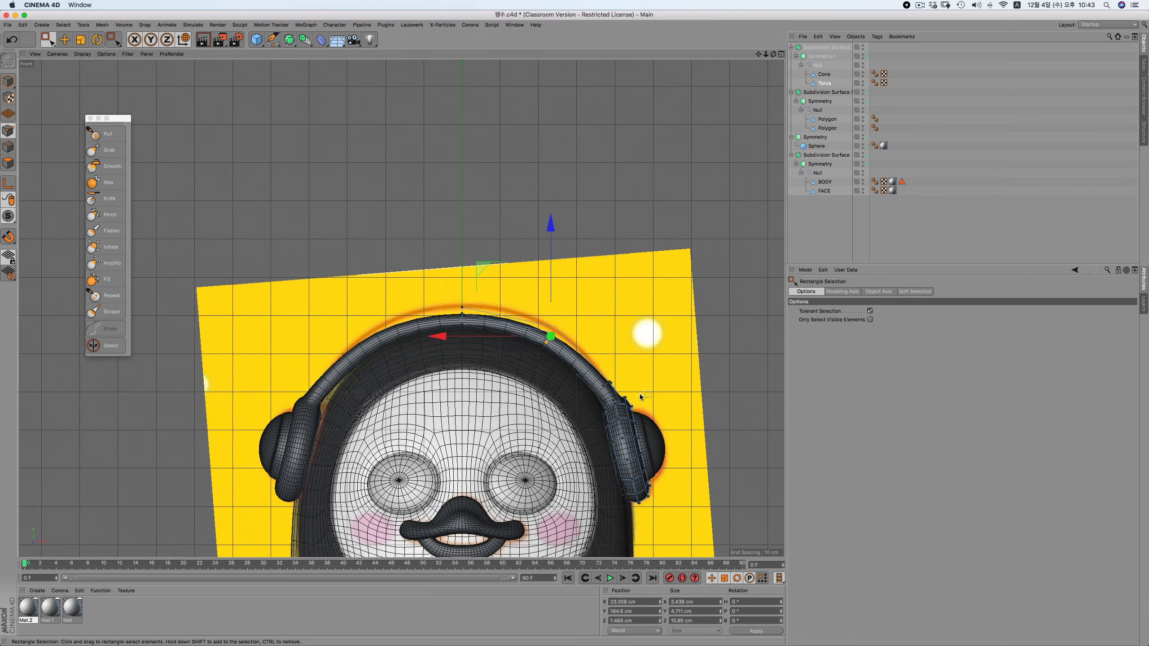
scroll(667, 406, up, 4)
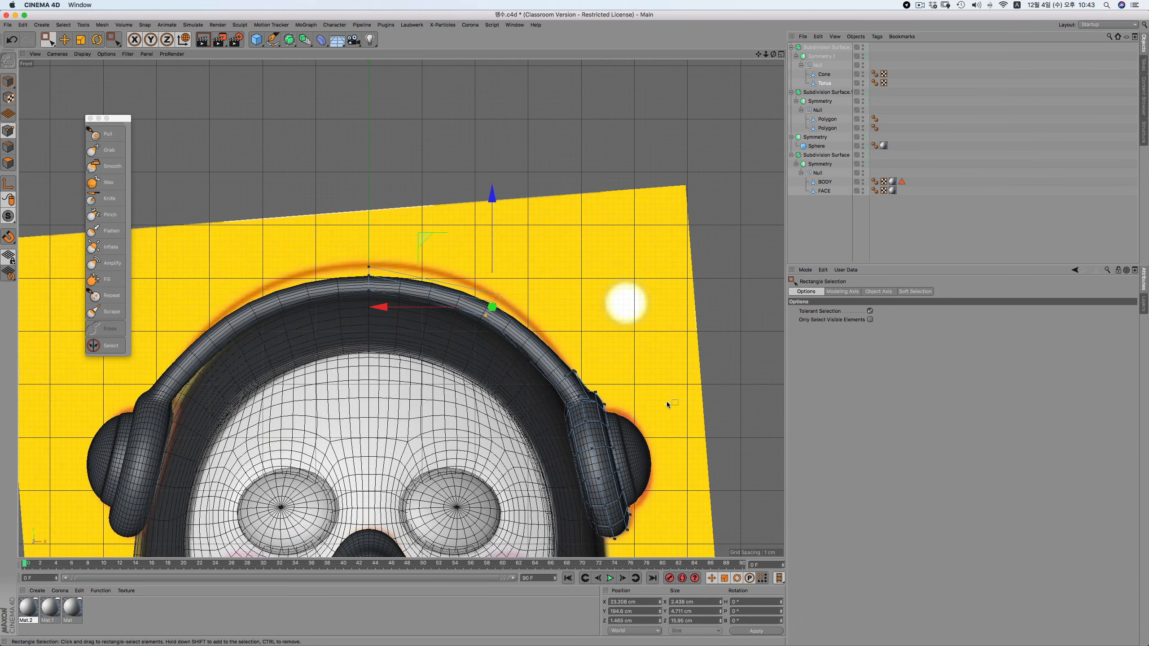
Inspect the headphones' shape on the penguin in the perspective, side and front views
click(797, 198)
click(816, 65)
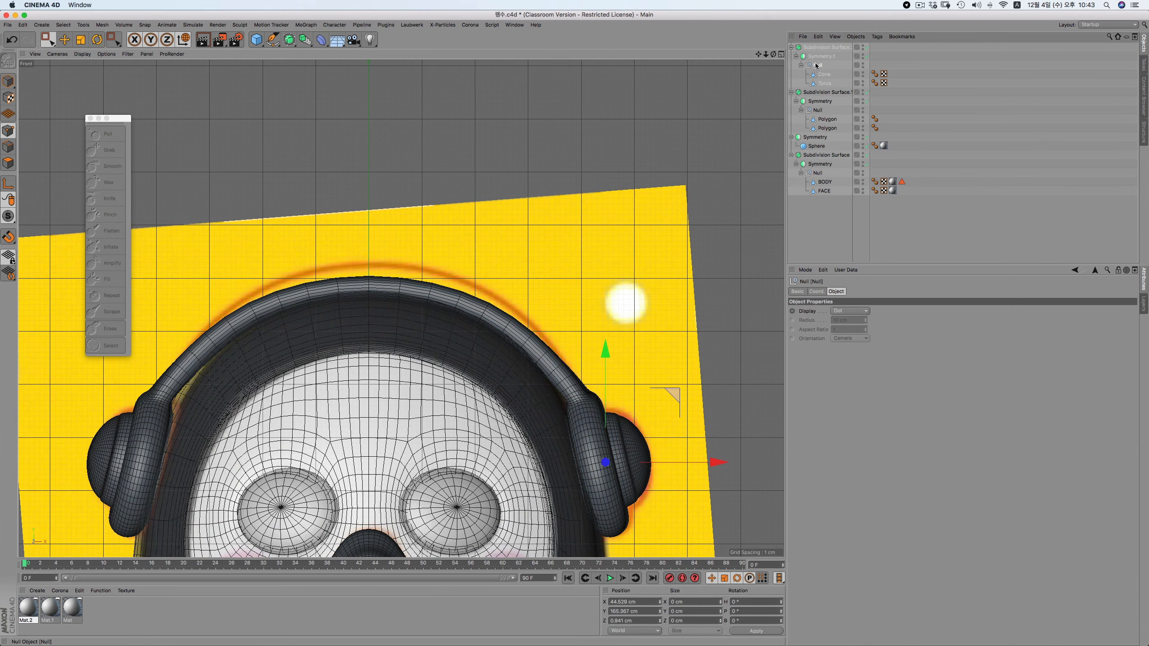
scroll(486, 314, down, 4)
key(F1)
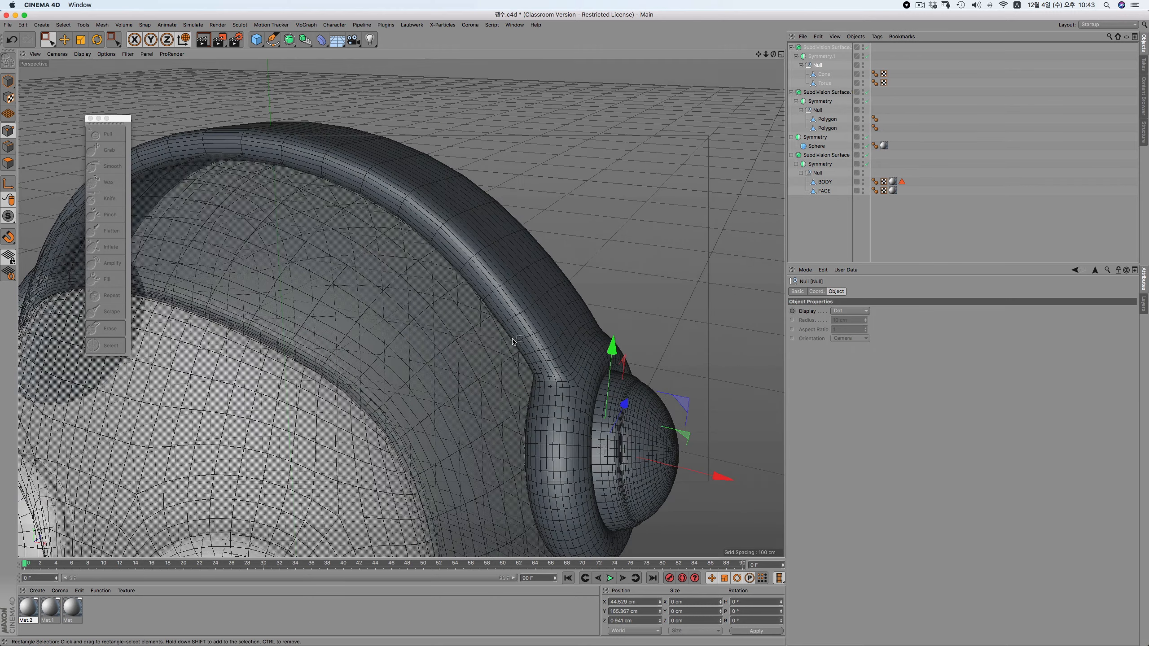
scroll(508, 345, up, 2)
scroll(507, 344, down, 5)
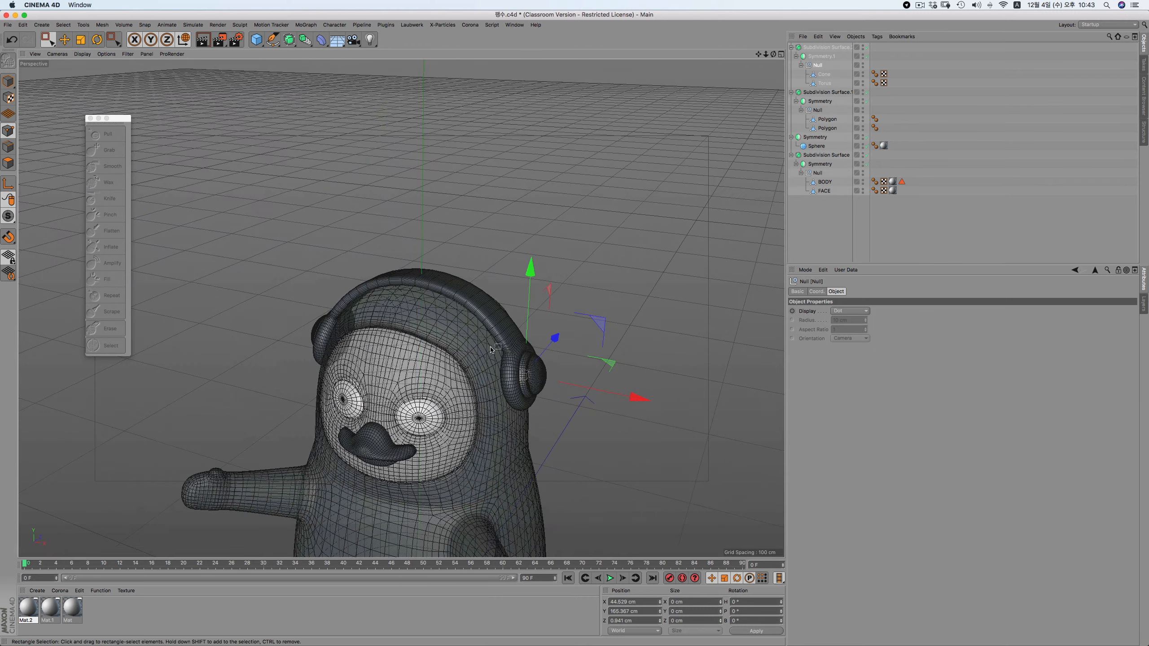
key(F3)
scroll(484, 364, down, 3)
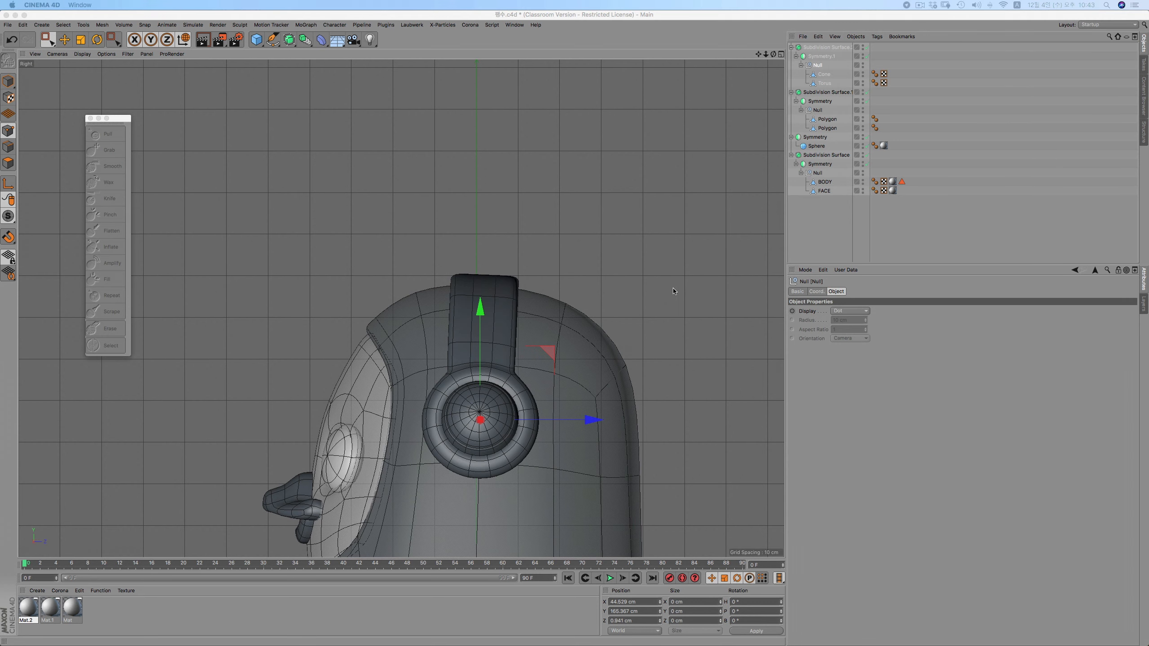
key(F4)
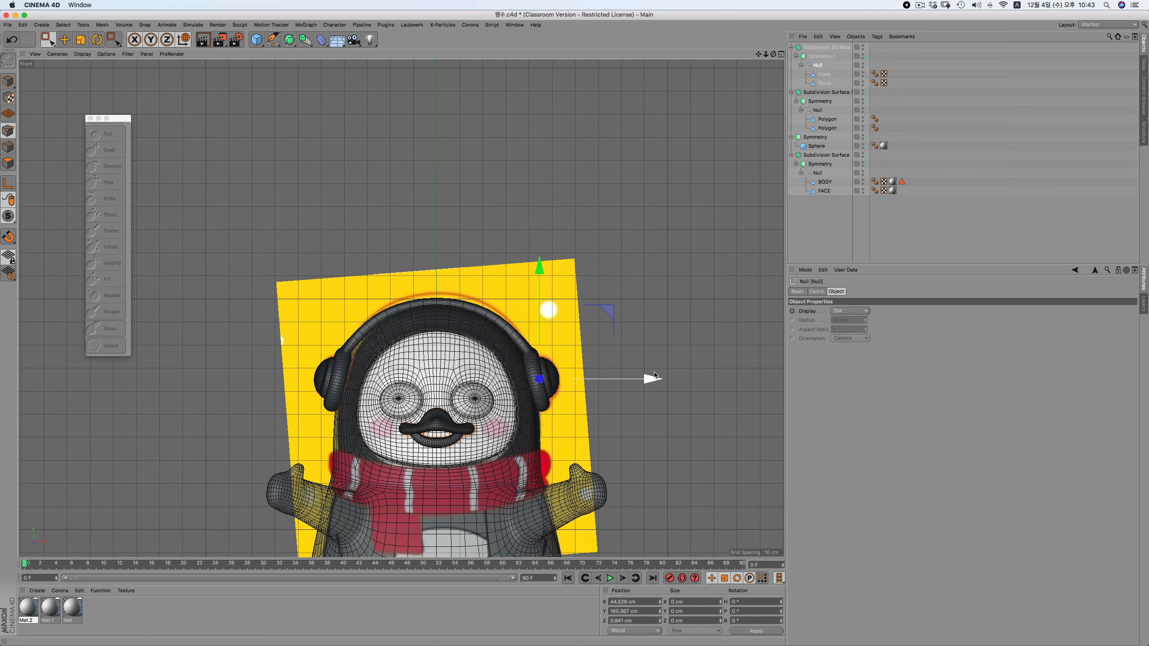
Render the perspective view to preview the penguin's upper body with the headphones
key(F1)
drag(758, 54, 771, 18)
key(super+r)
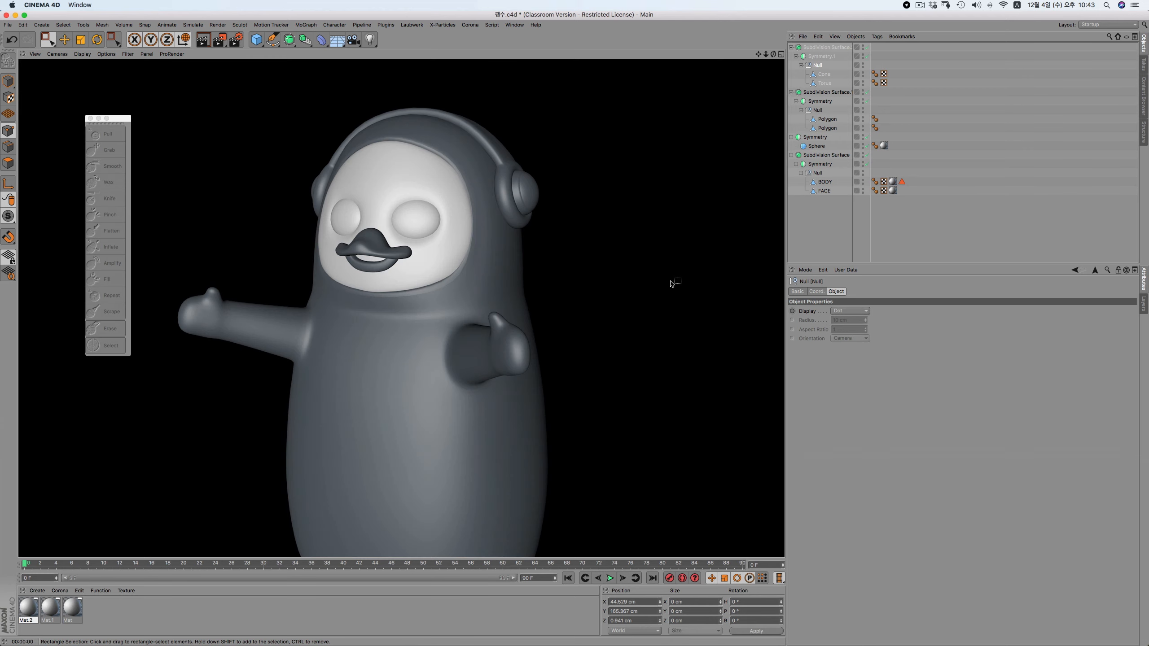
click(826, 236)
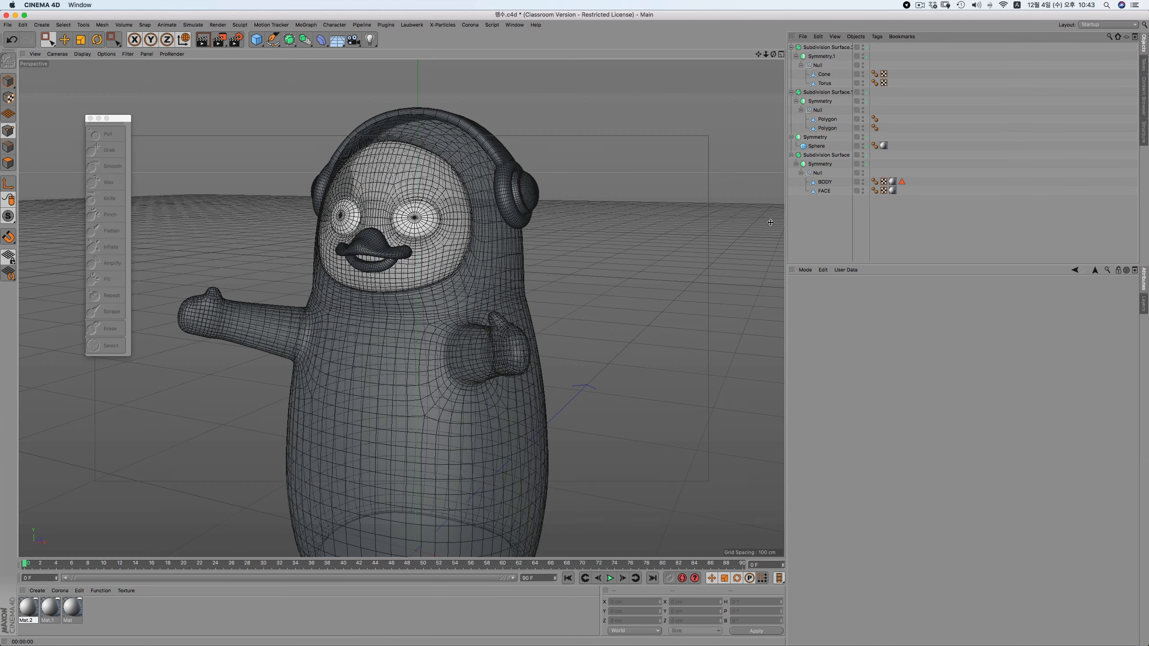
Move the eye sphere slightly outward in the front view, to about 15.4 cm on X
click(821, 78)
key(F4)
scroll(486, 414, up, 5)
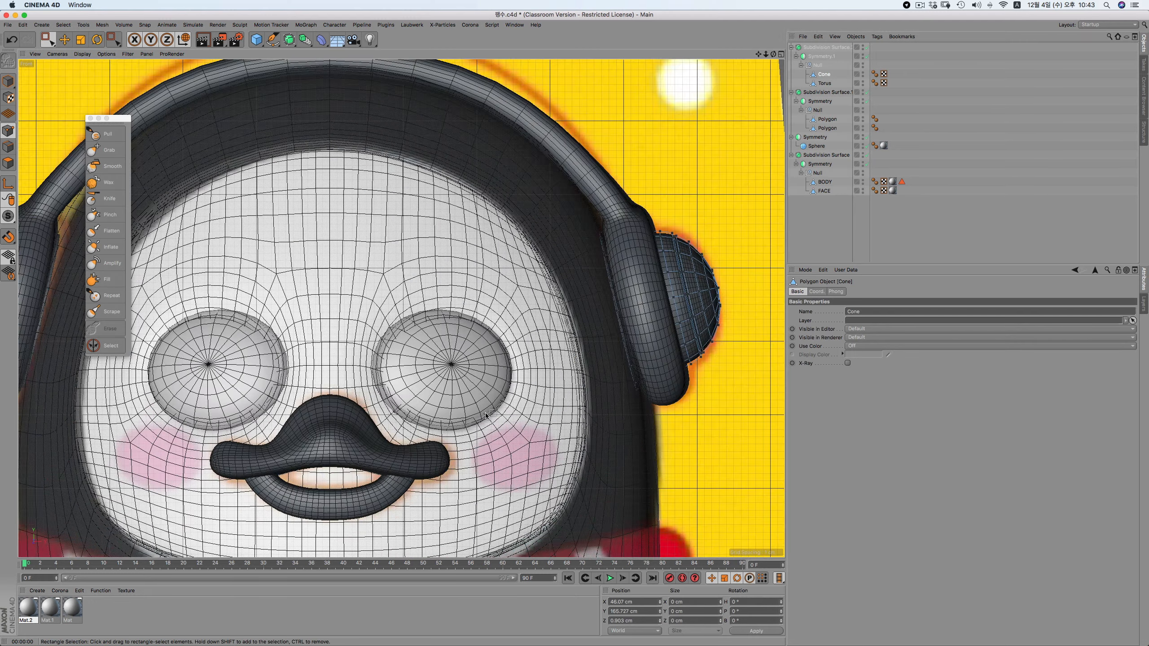
scroll(486, 415, down, 3)
drag(757, 54, 828, 0)
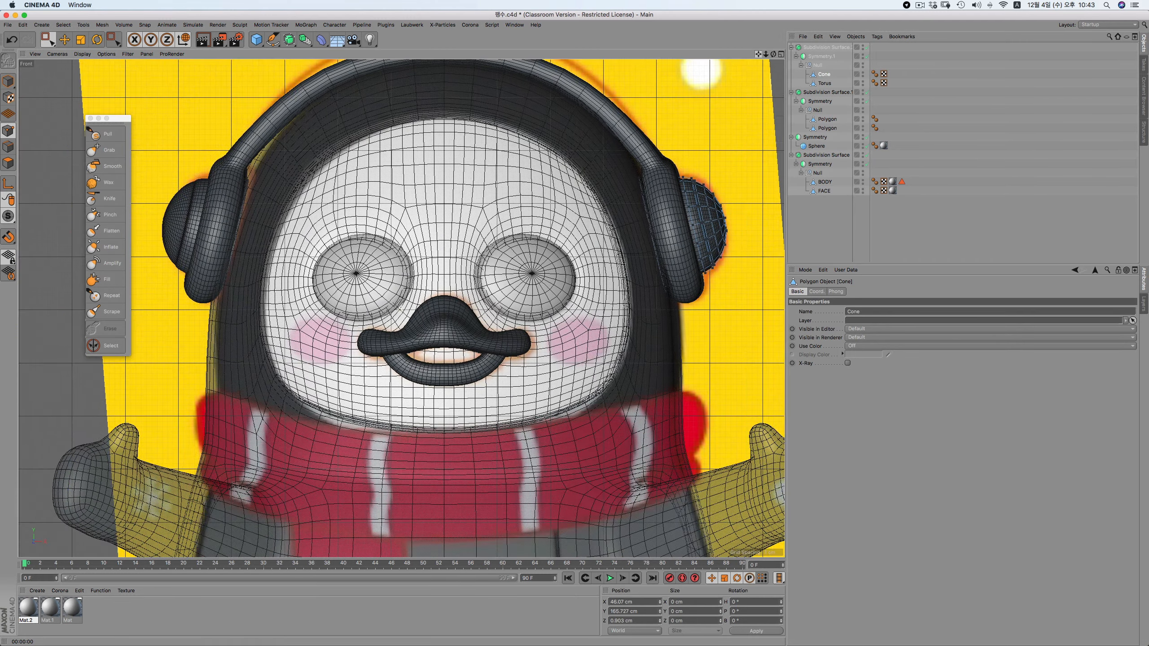
click(815, 146)
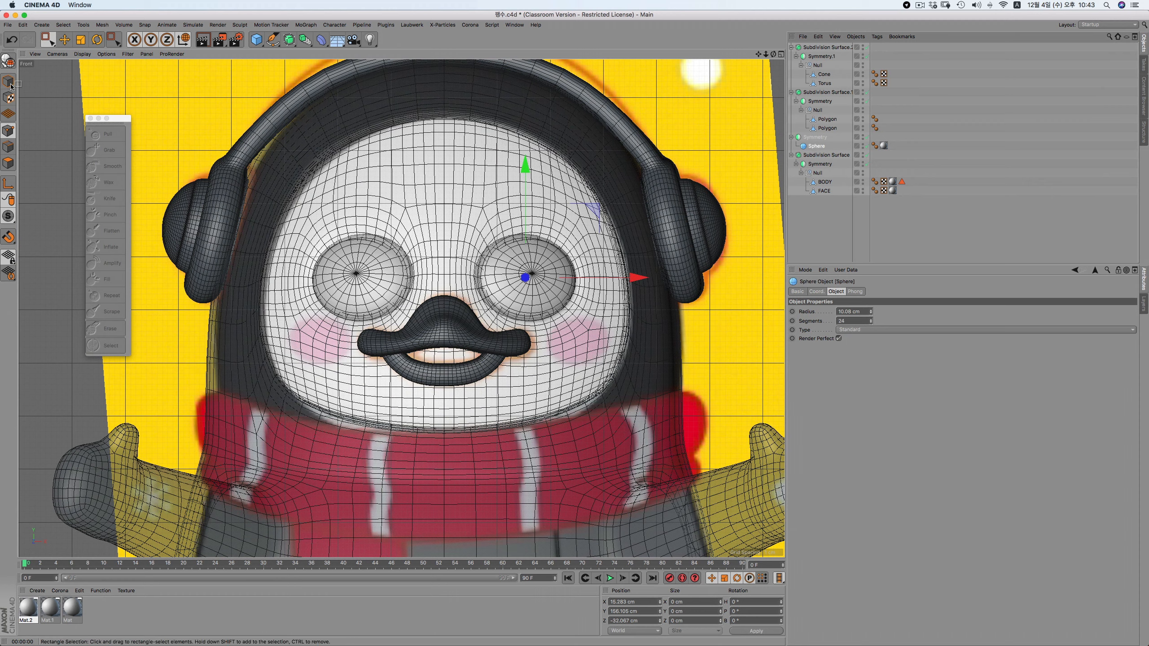
click(66, 42)
click(9, 82)
mouse_move(574, 282)
mouse_down()
mouse_move(590, 278)
mouse_move(574, 278)
mouse_up()
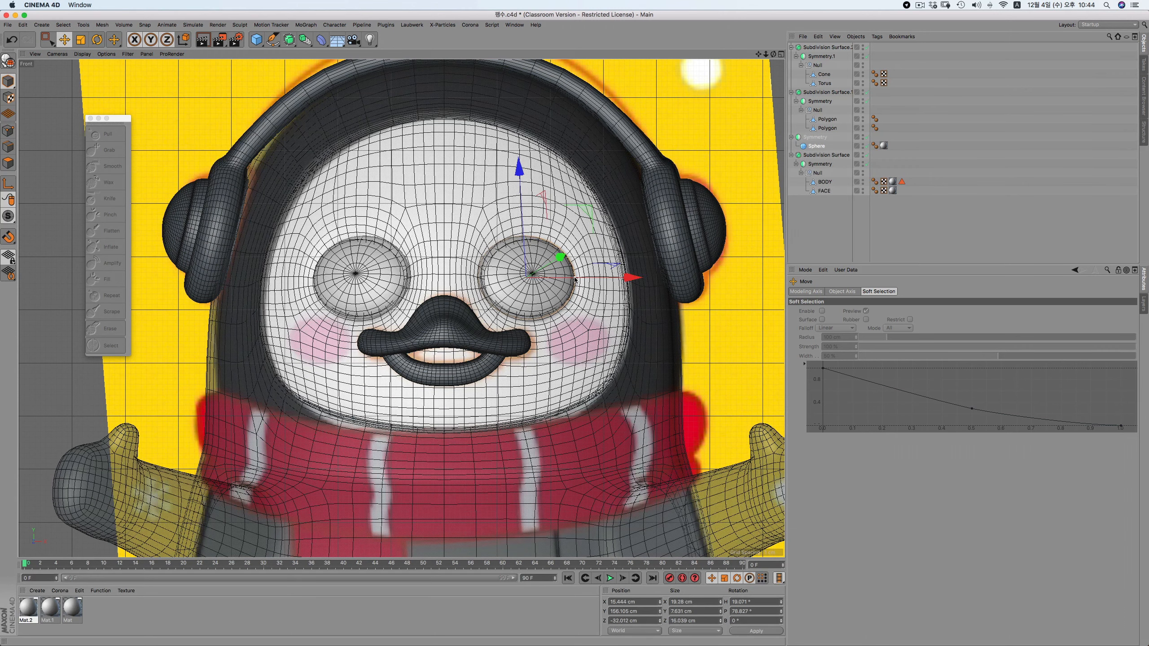
click(802, 220)
Centre the axes of both beak polygon objects on all their points with Axis Center
key(F1)
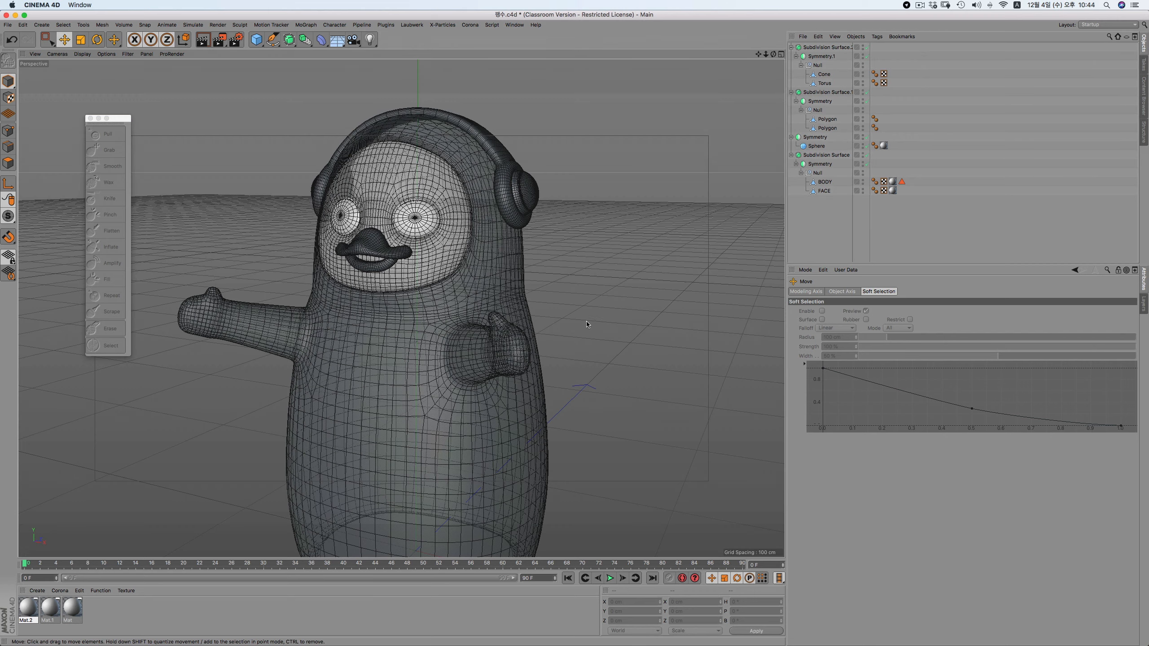
key(F3)
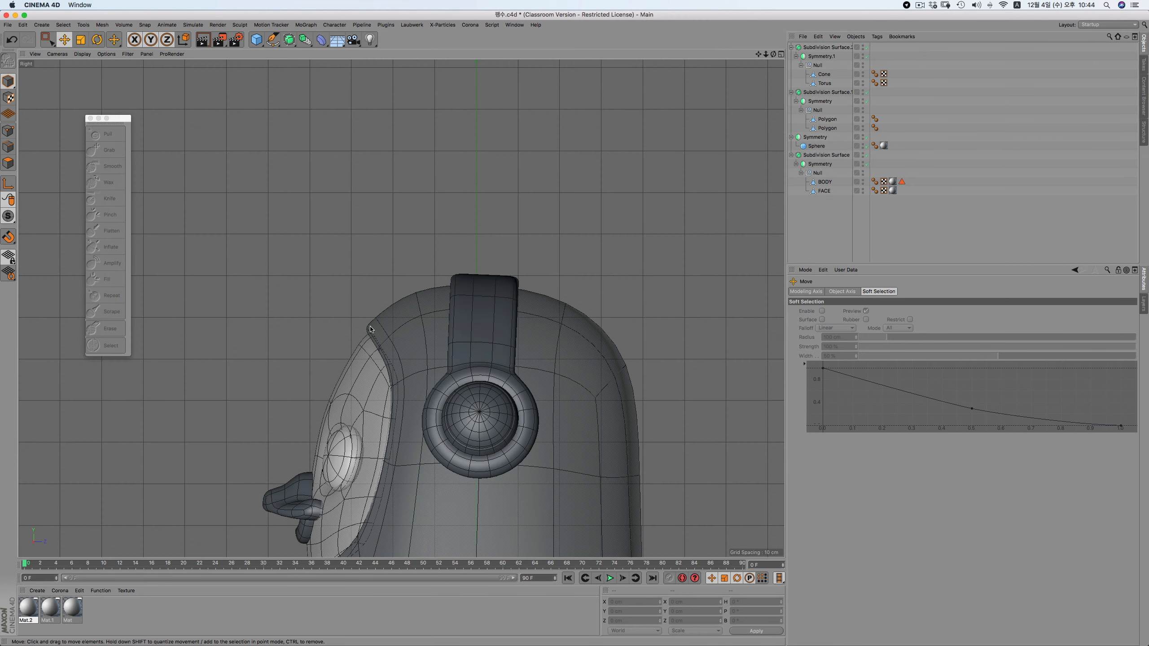
scroll(367, 346, down, 5)
scroll(360, 379, up, 2)
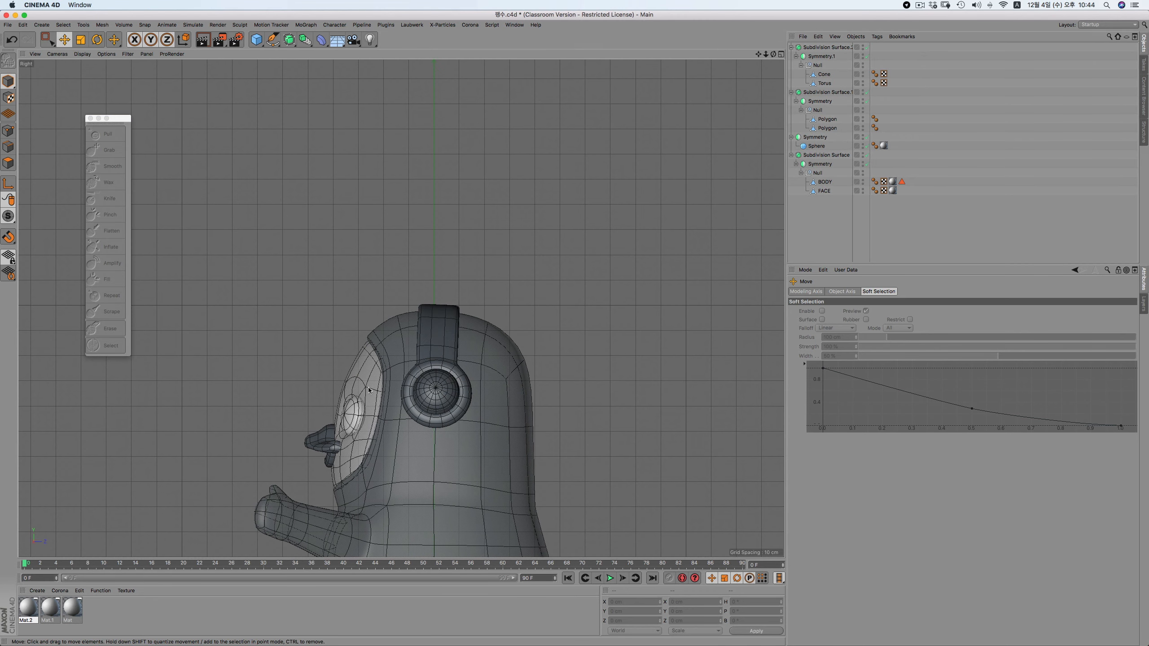
click(826, 92)
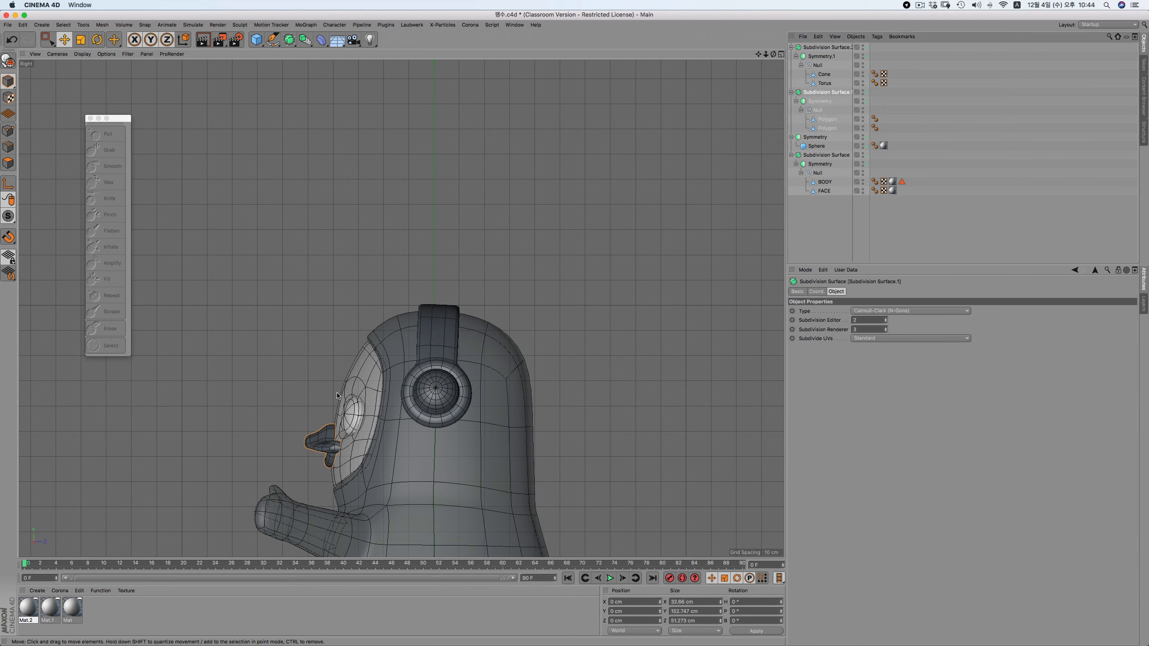
click(296, 435)
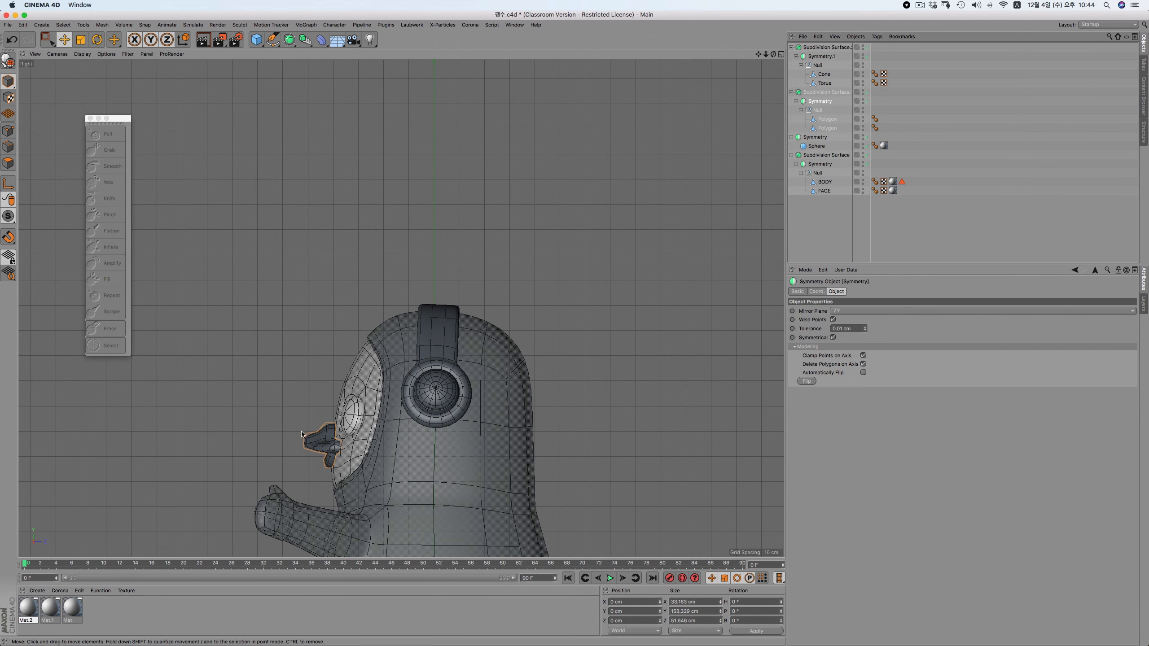
alt+middle_drag(416, 380, 441, 200)
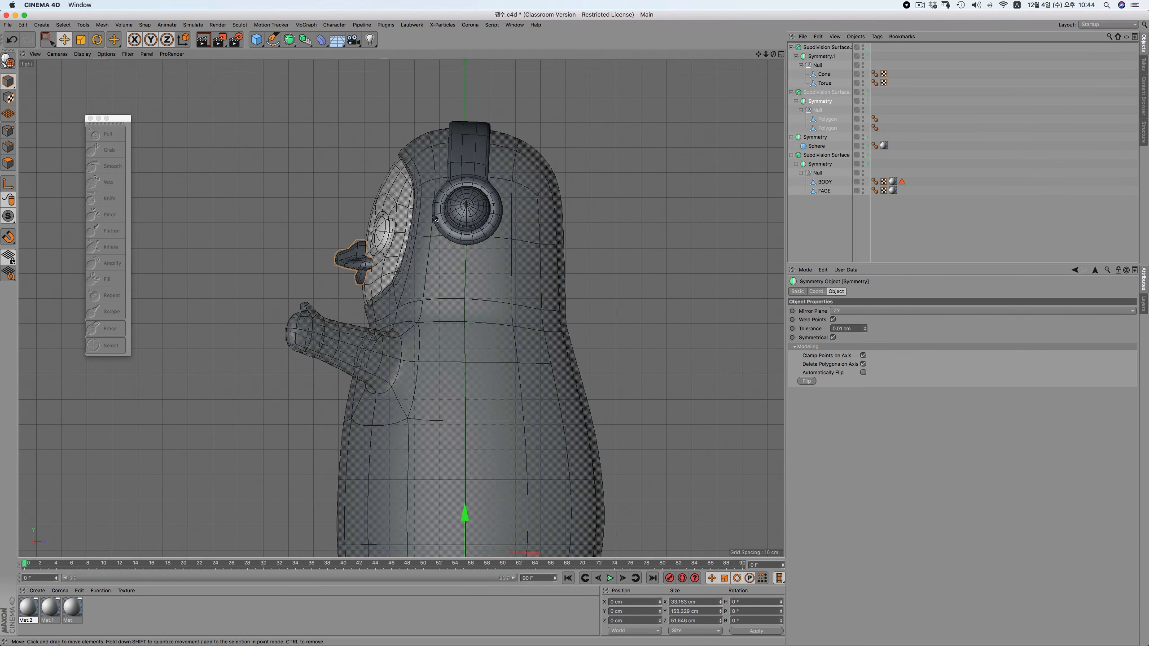
click(821, 119)
shift+click(821, 127)
click(83, 25)
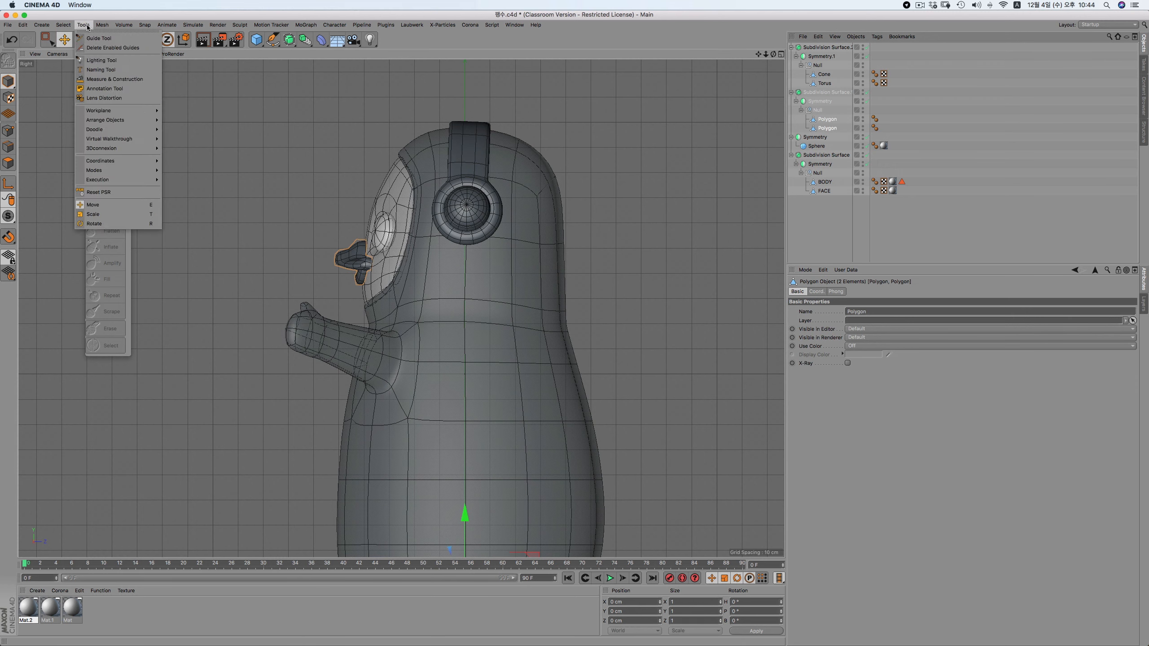
mouse_move(118, 101)
click(163, 114)
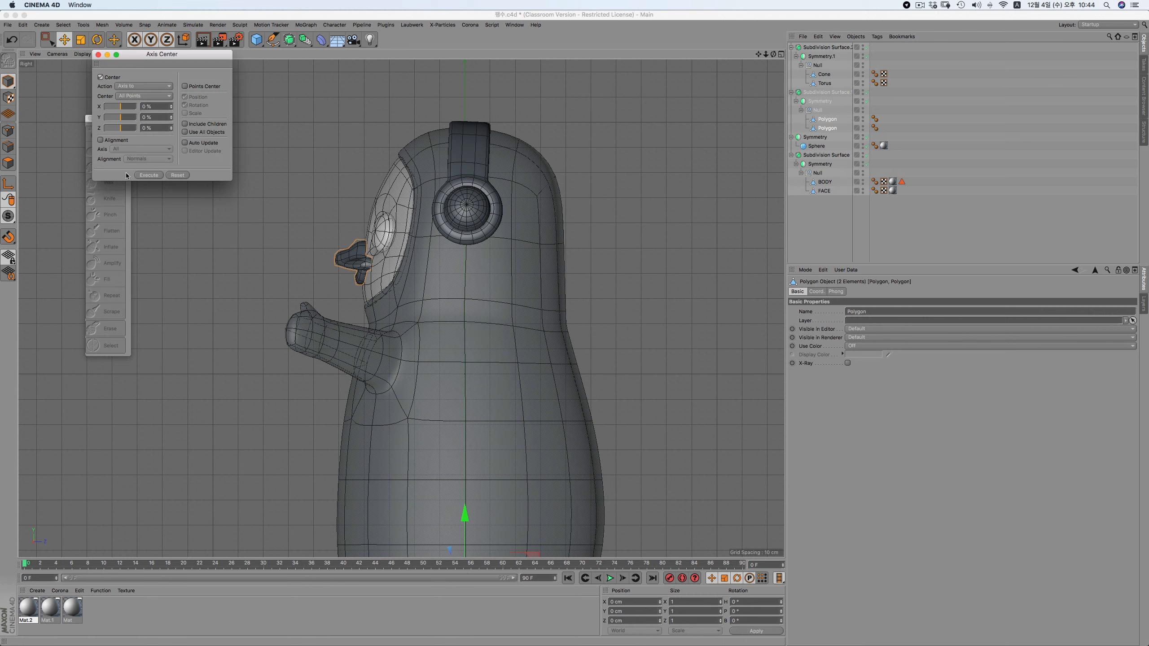
click(149, 175)
Set Axis Center's X offset to -100 %, apply it to both beak polygon objects and deselect them
drag(121, 107, 102, 106)
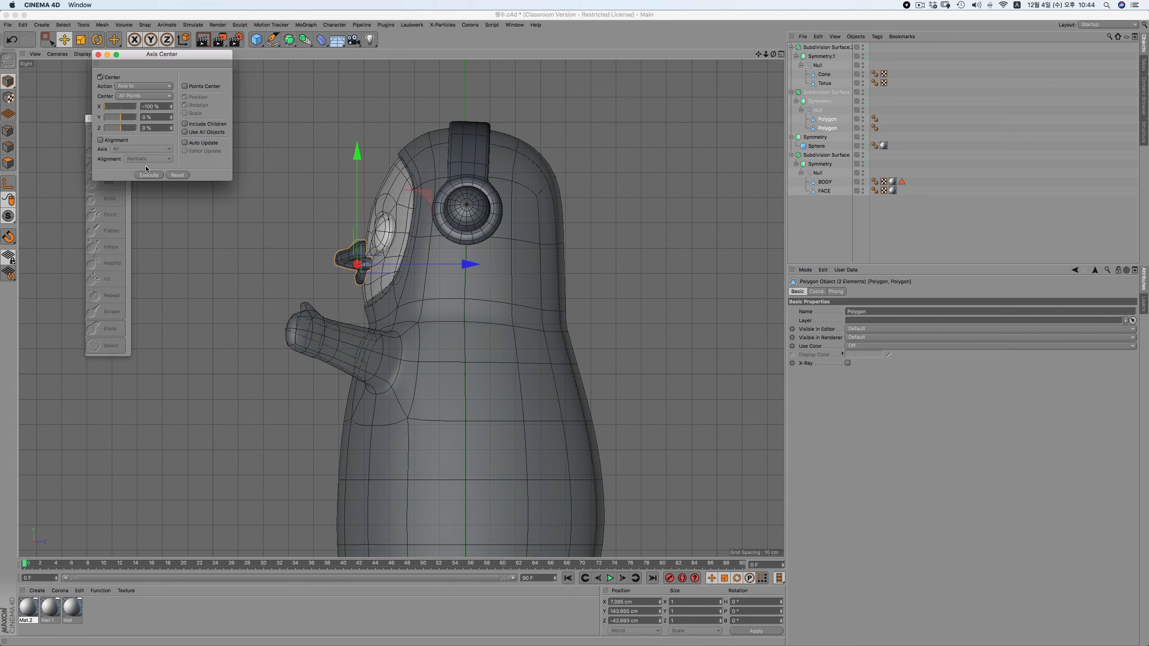
click(97, 55)
click(64, 40)
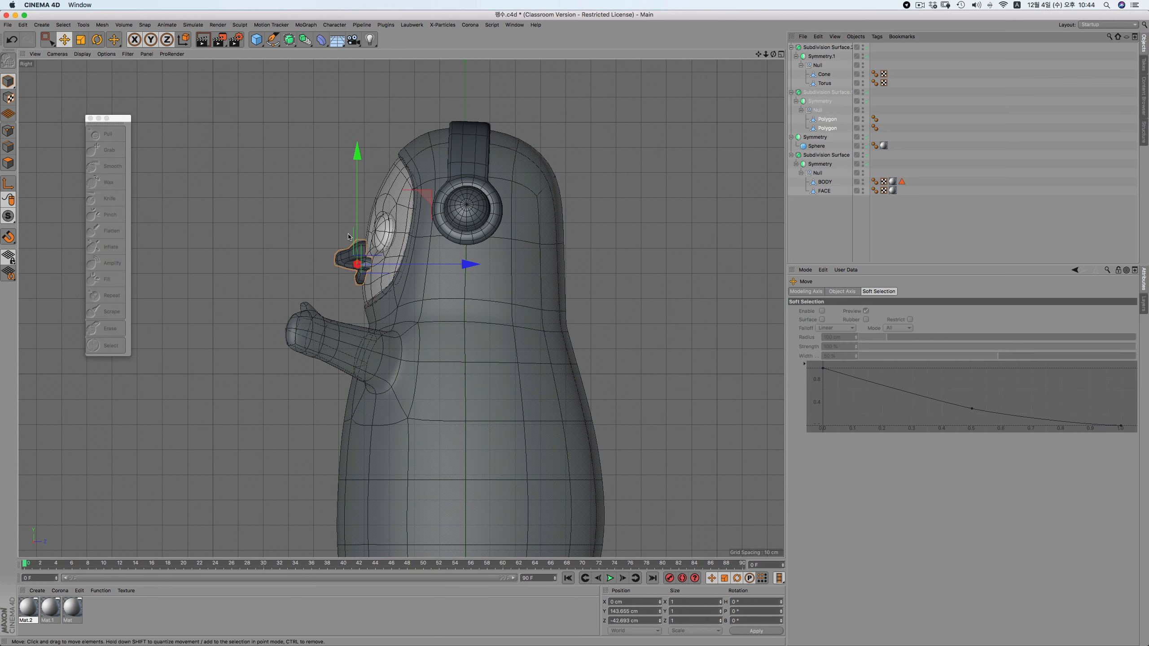
click(837, 219)
Save the project and render the whole penguin in the perspective view
key(F1)
scroll(524, 290, down, 2)
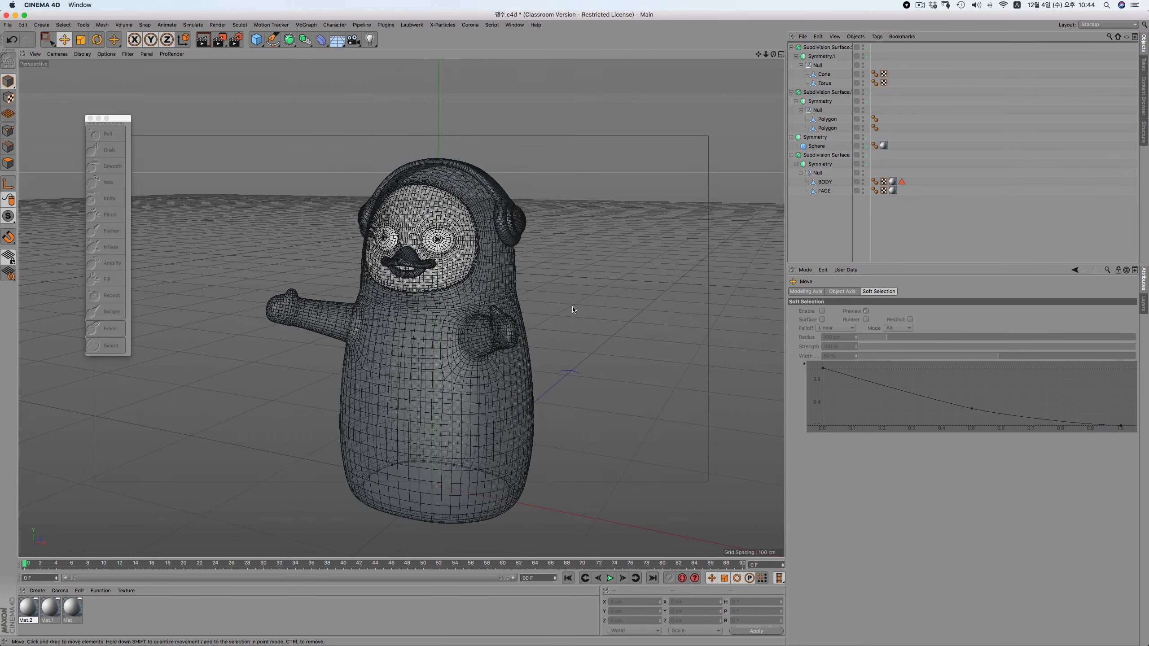
alt+drag(578, 297, 543, 281)
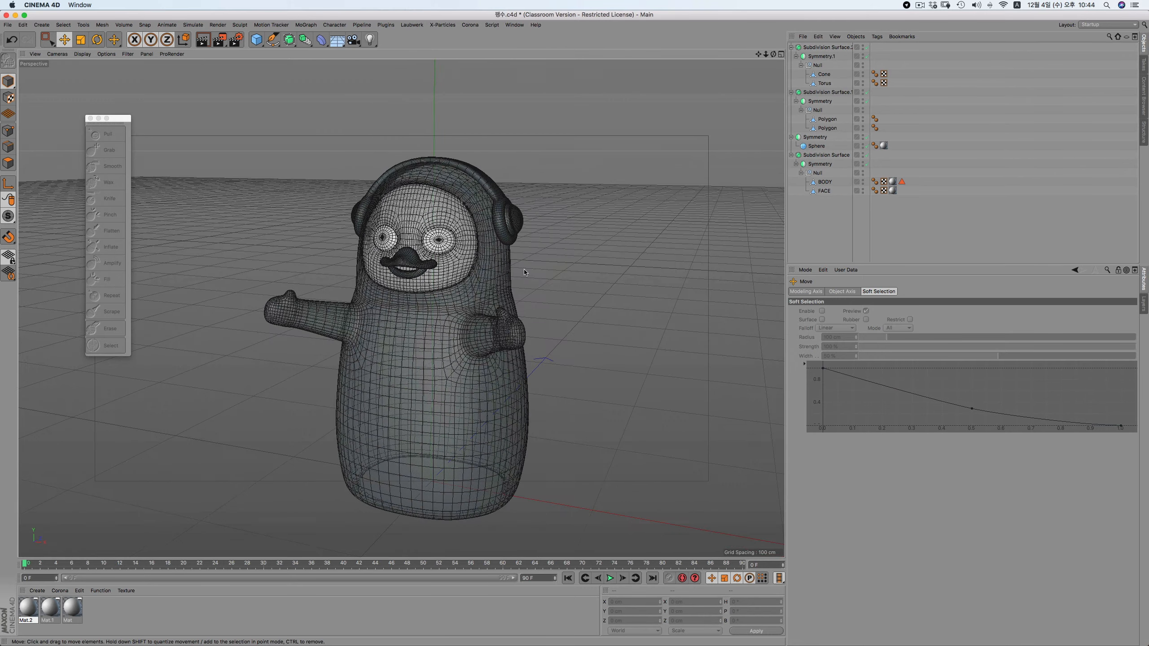
key(super+s)
click(203, 40)
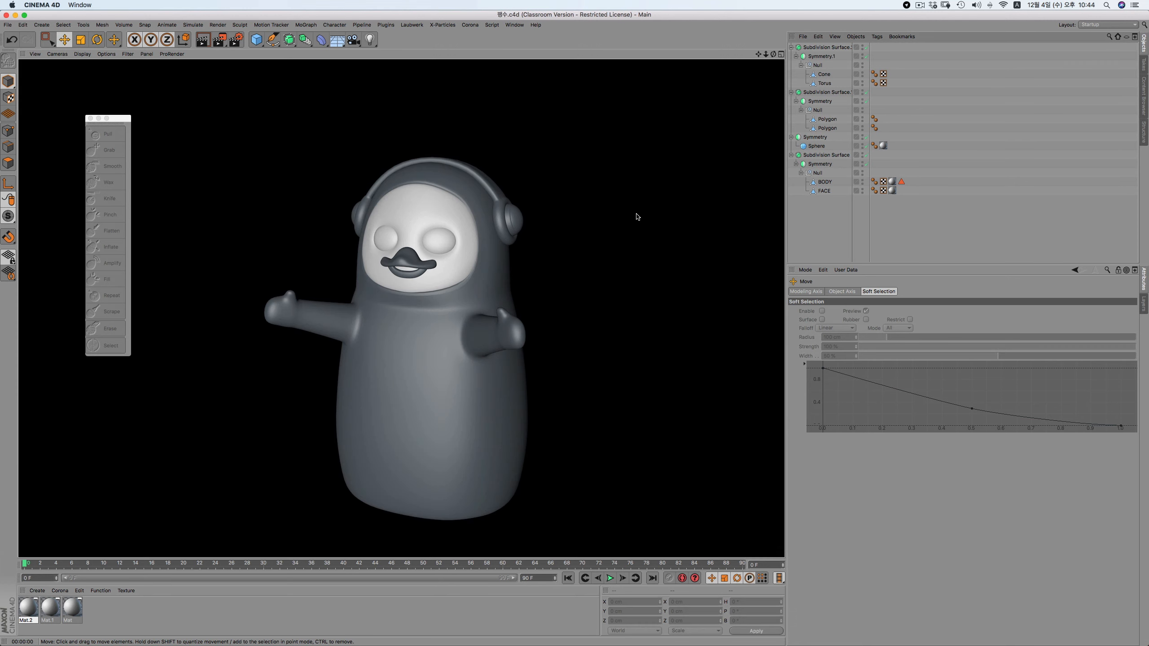
click(628, 248)
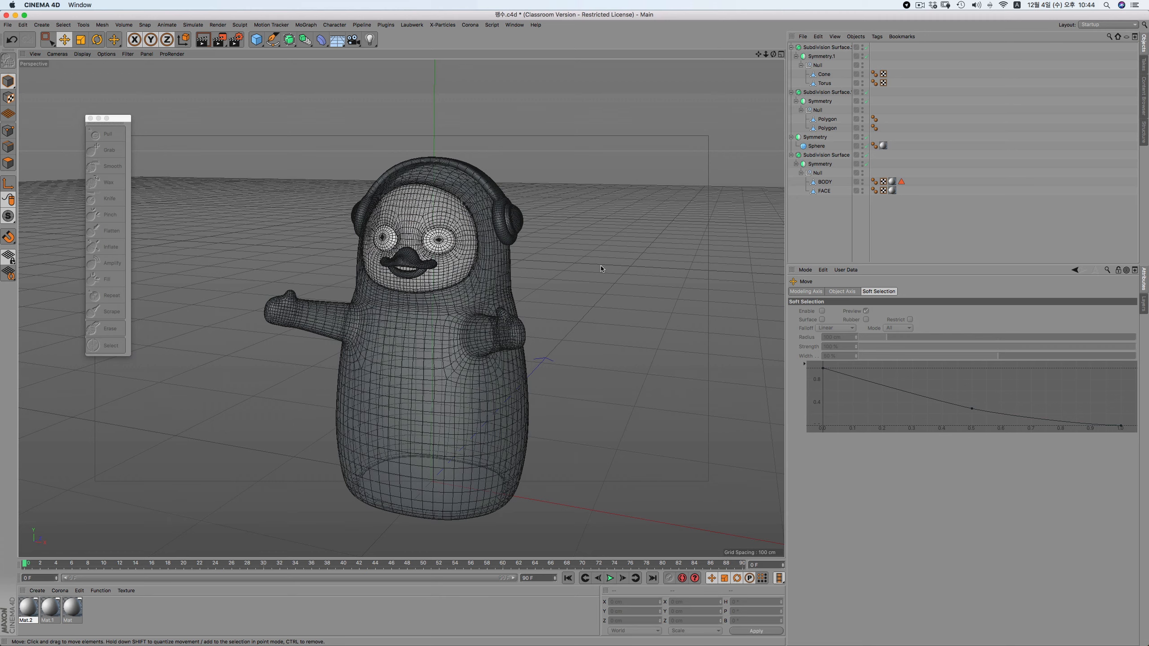
Disable Use Edge Breaks on the BODY object's Phong tag and render the view to check the shading
scroll(600, 266, down, 1)
click(874, 182)
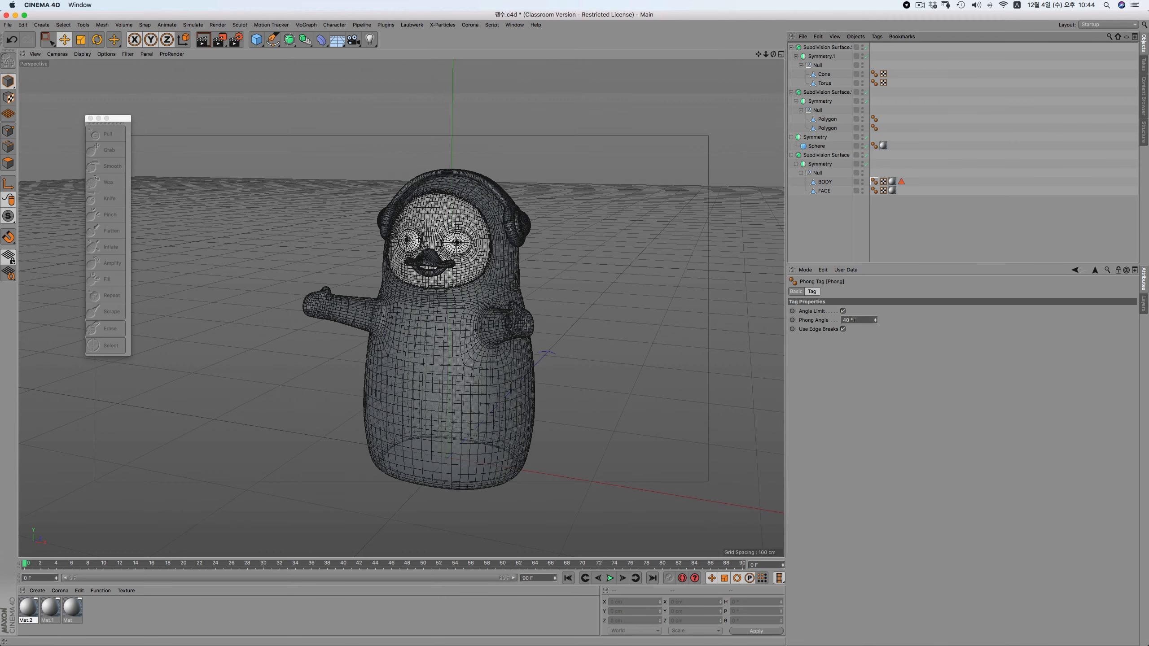
click(843, 328)
key(ctrl+r)
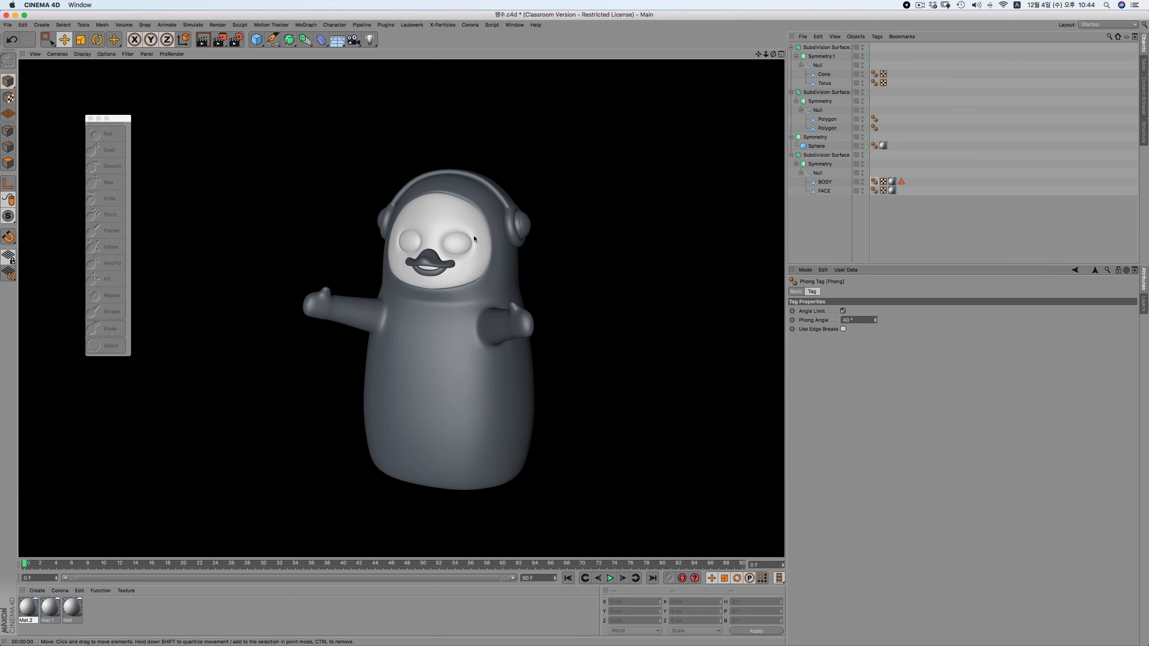
click(633, 196)
scroll(629, 199, up, 4)
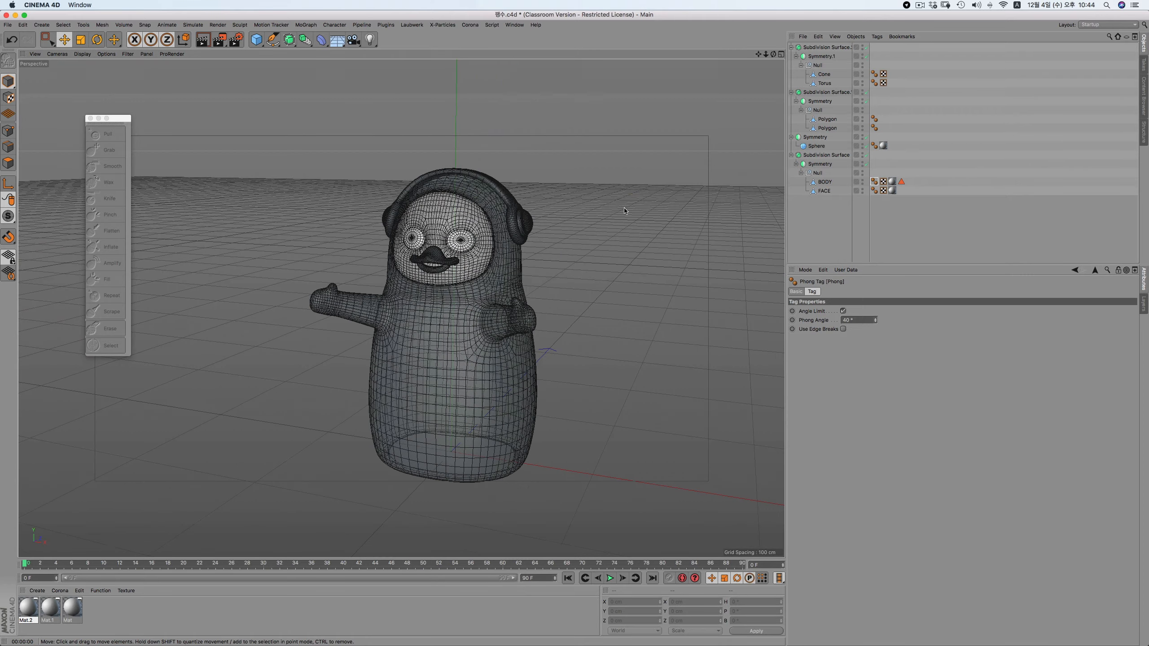
Select the FACE object and set the perspective view's line display to Isoparms
click(824, 182)
click(824, 190)
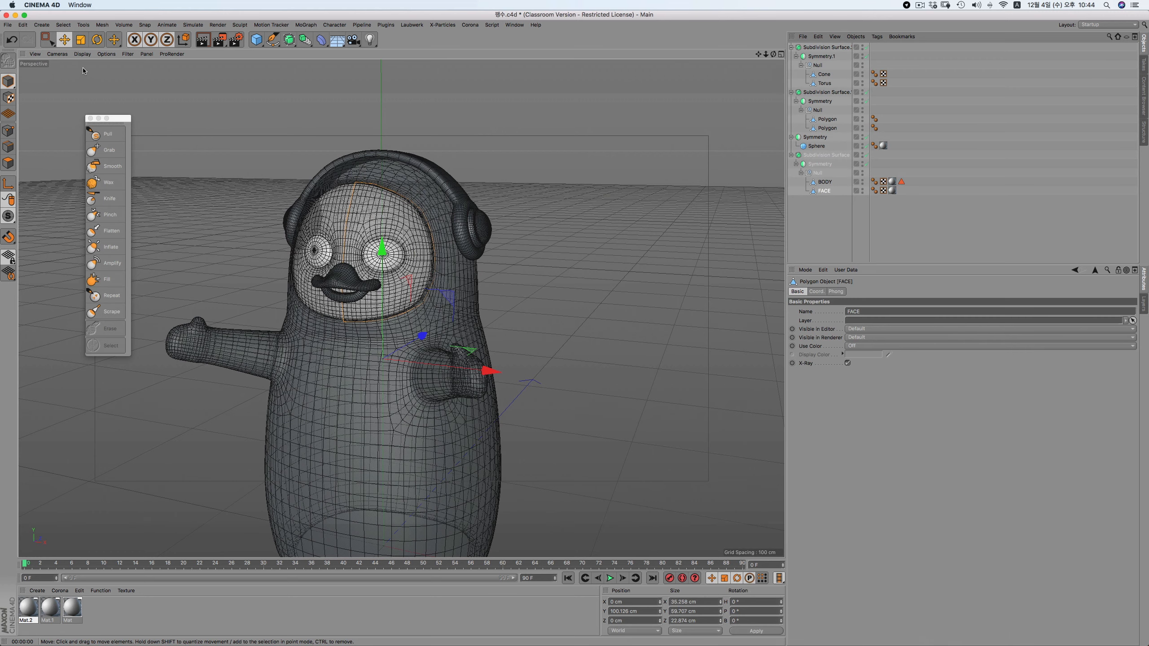
click(82, 54)
click(110, 156)
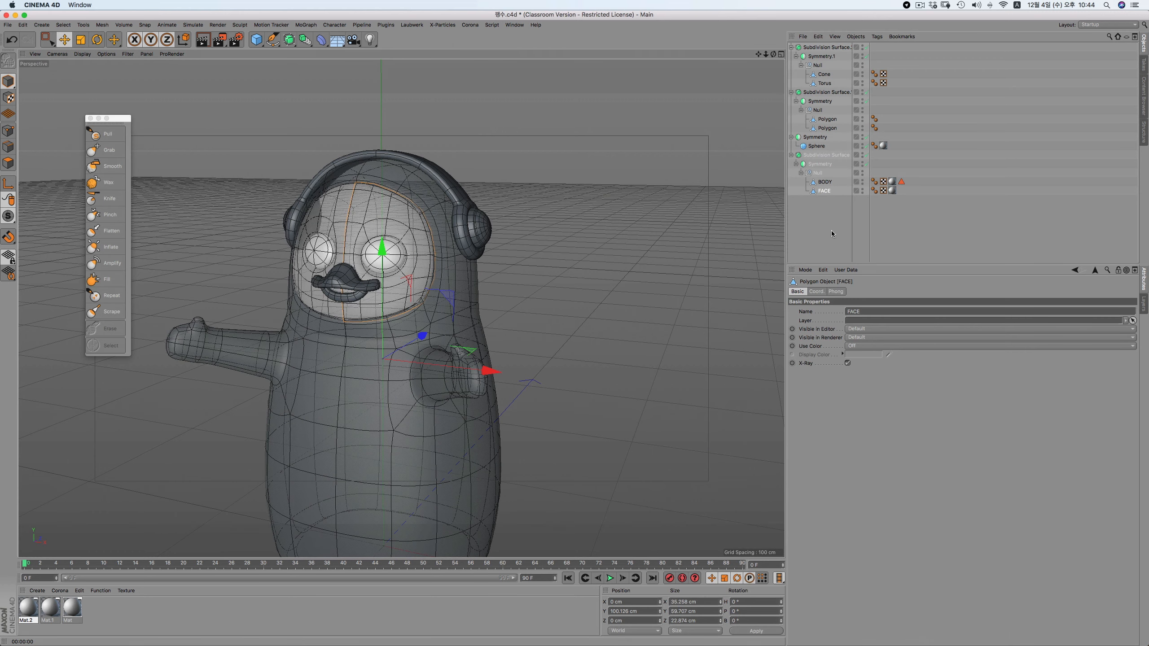
Select the FACE object's UVW tag and switch the interface layout to BP - UV Edit
click(883, 190)
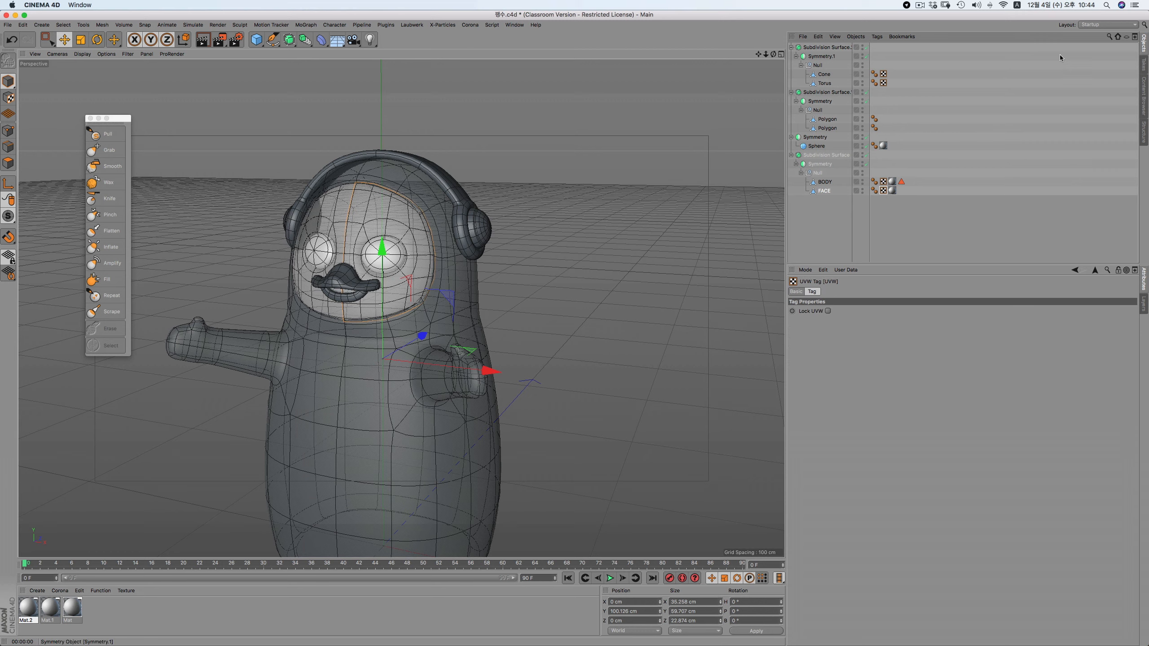
click(1105, 24)
click(1093, 52)
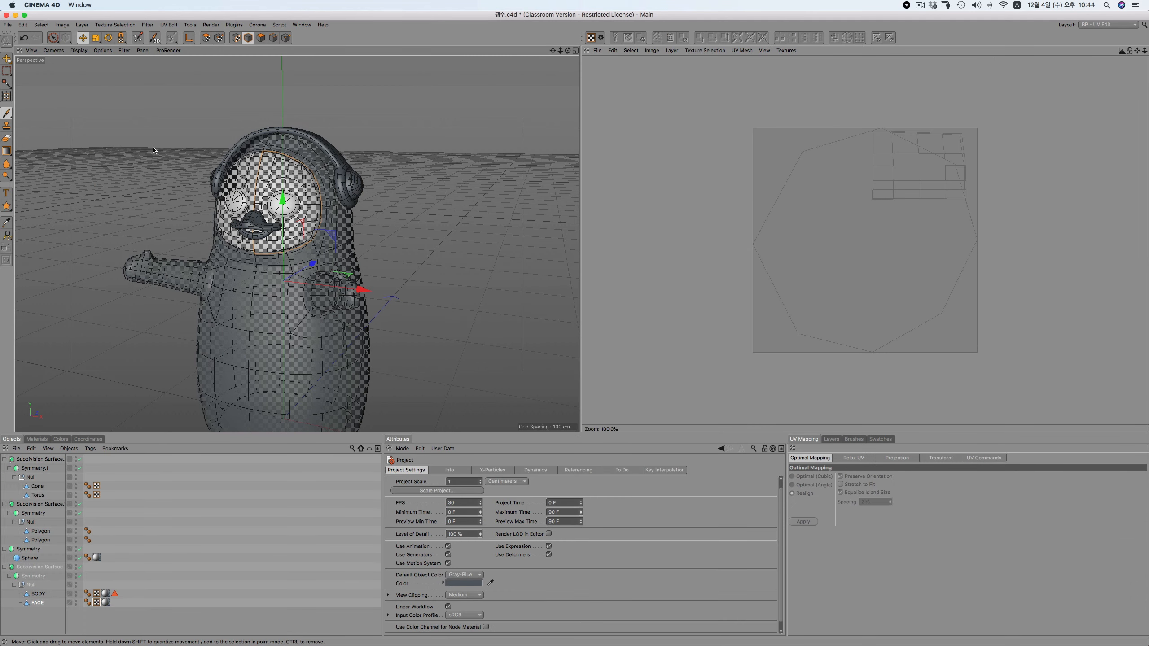
Disable the Symmetry object that contains BODY and FACE, working in the front view
key(F4)
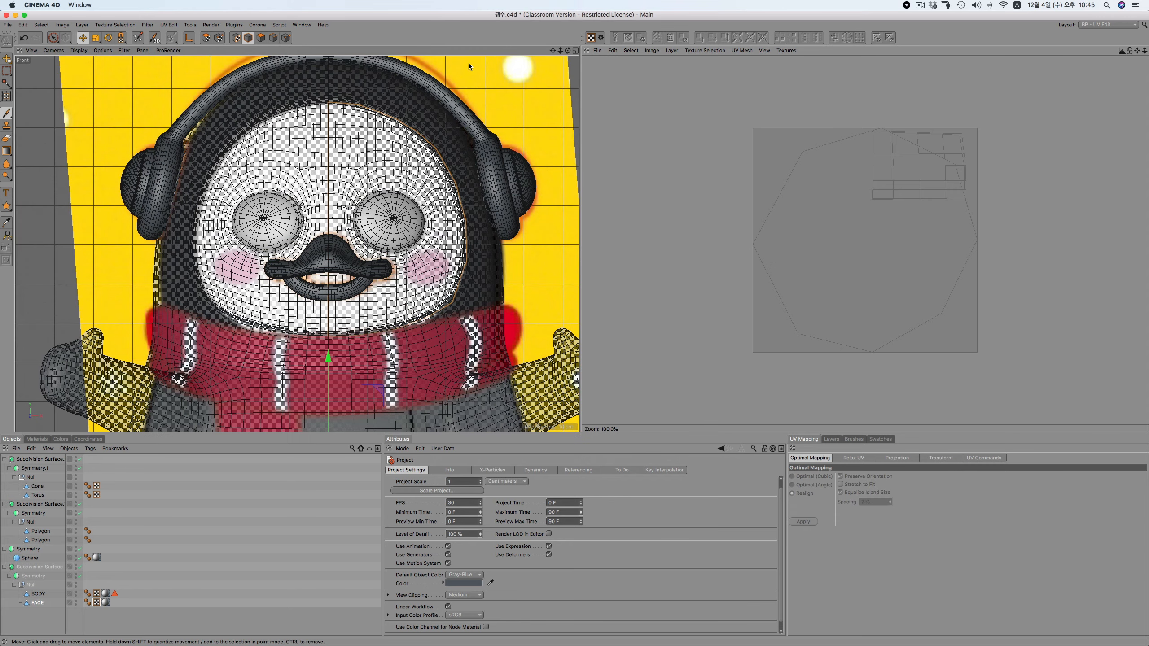
scroll(430, 63, down, 4)
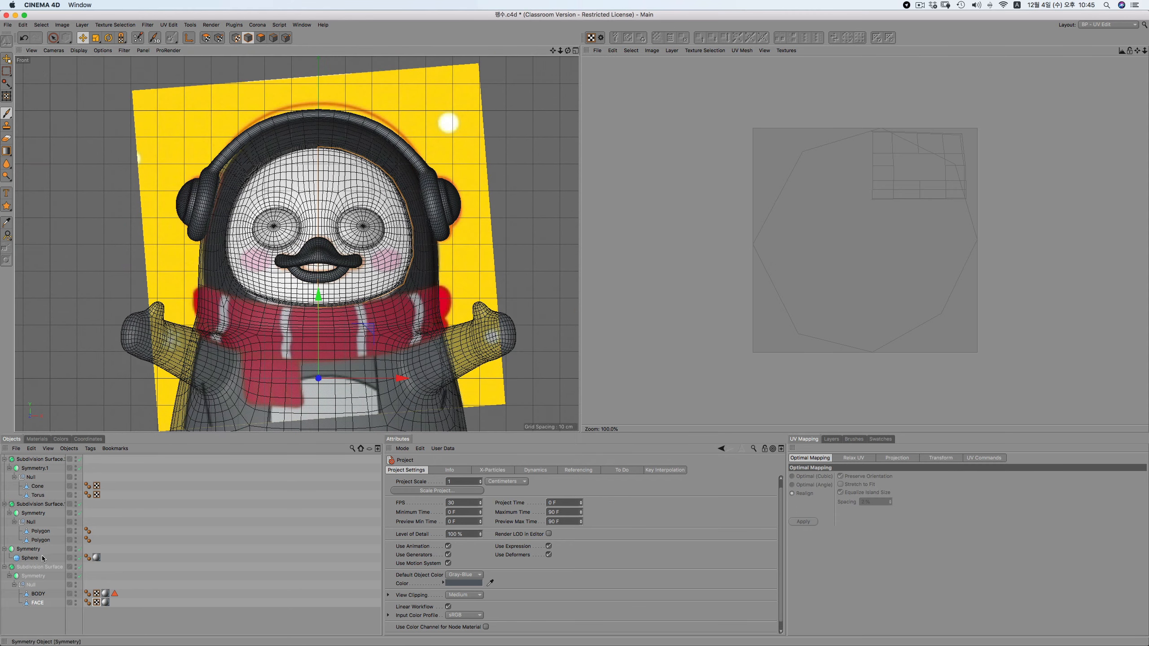
click(32, 578)
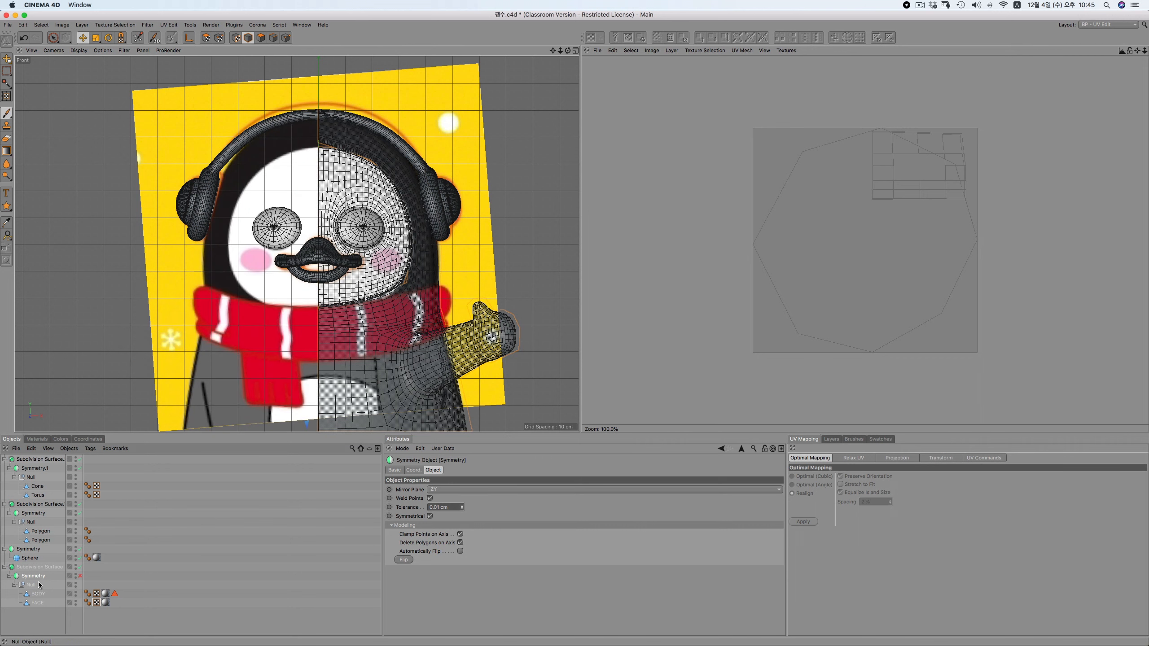
Re-enable the Symmetry object above BODY and FACE, make it editable, and select the FACE mesh beneath it
key(q)
click(77, 577)
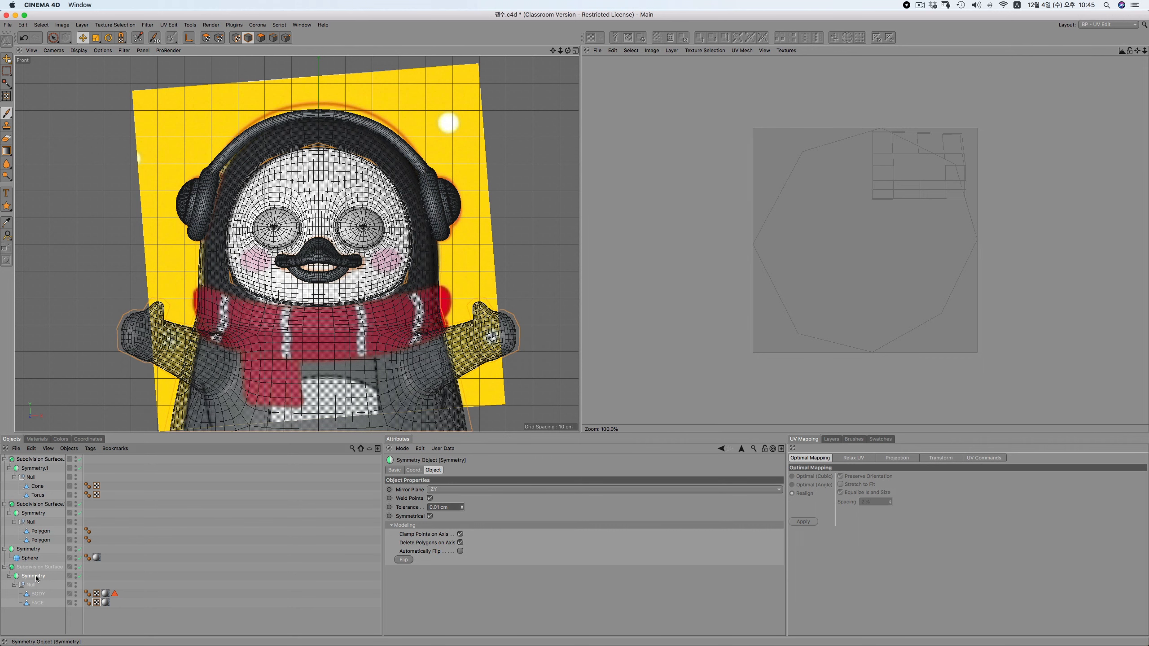
key(c)
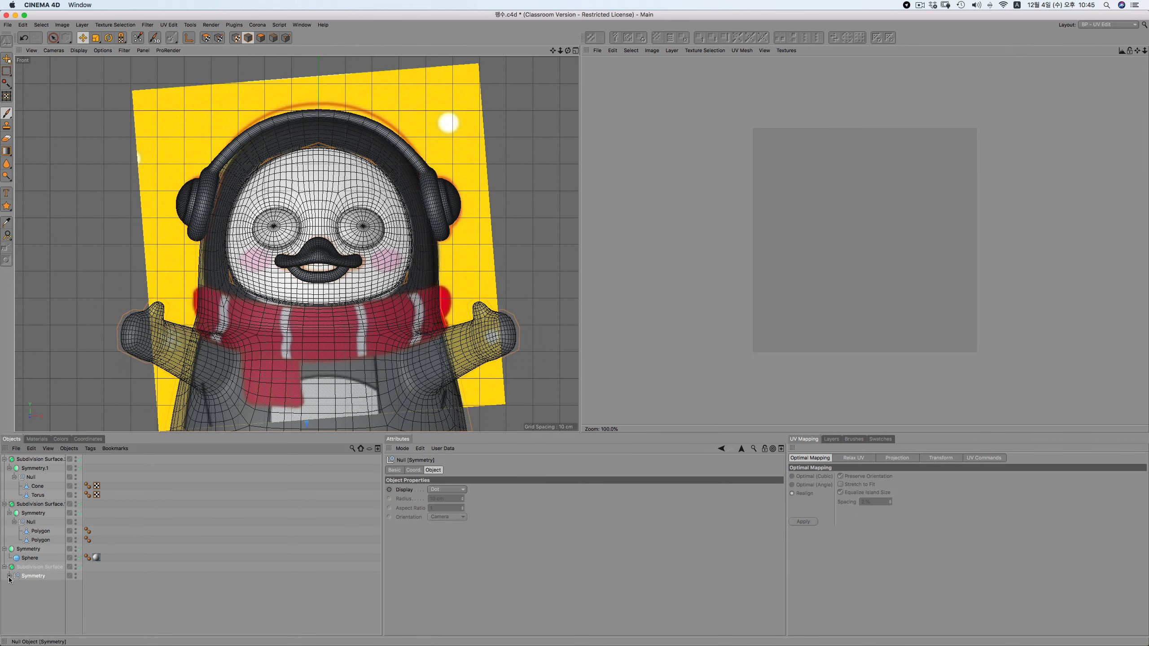
click(9, 576)
click(39, 594)
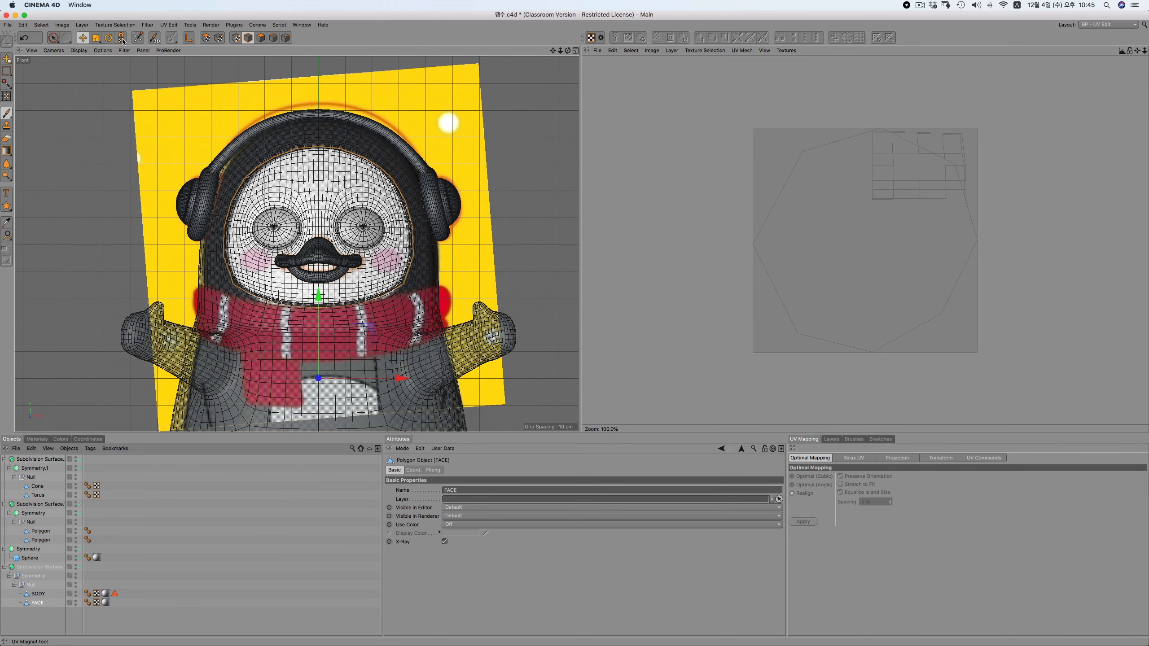
Set the front view's line display to Isoparms
click(102, 50)
mouse_move(79, 50)
click(84, 161)
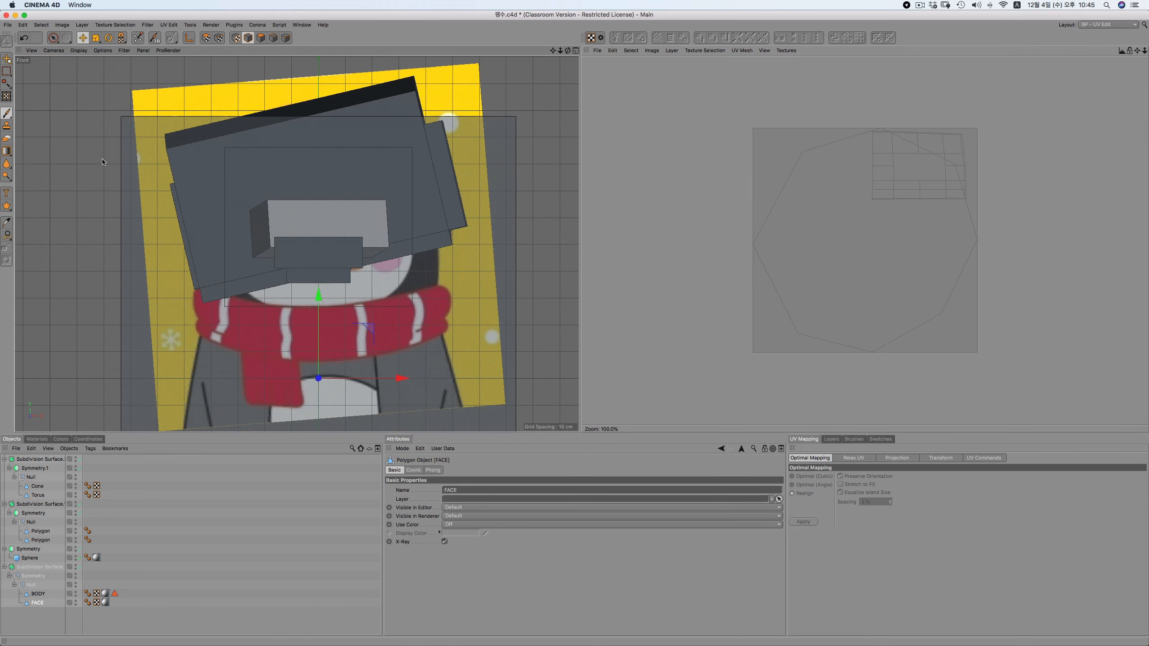
click(78, 50)
click(93, 143)
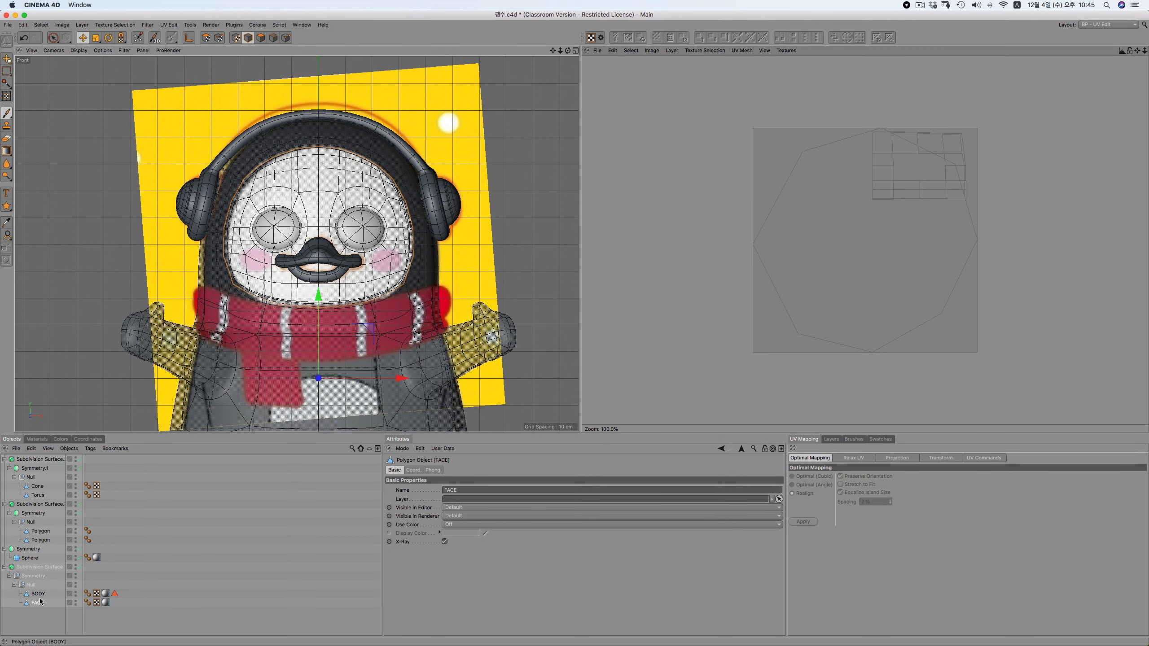
Disable the Subdivision Surface above BODY and FACE and select all of FACE's UV polygons through its UVW tag
click(96, 602)
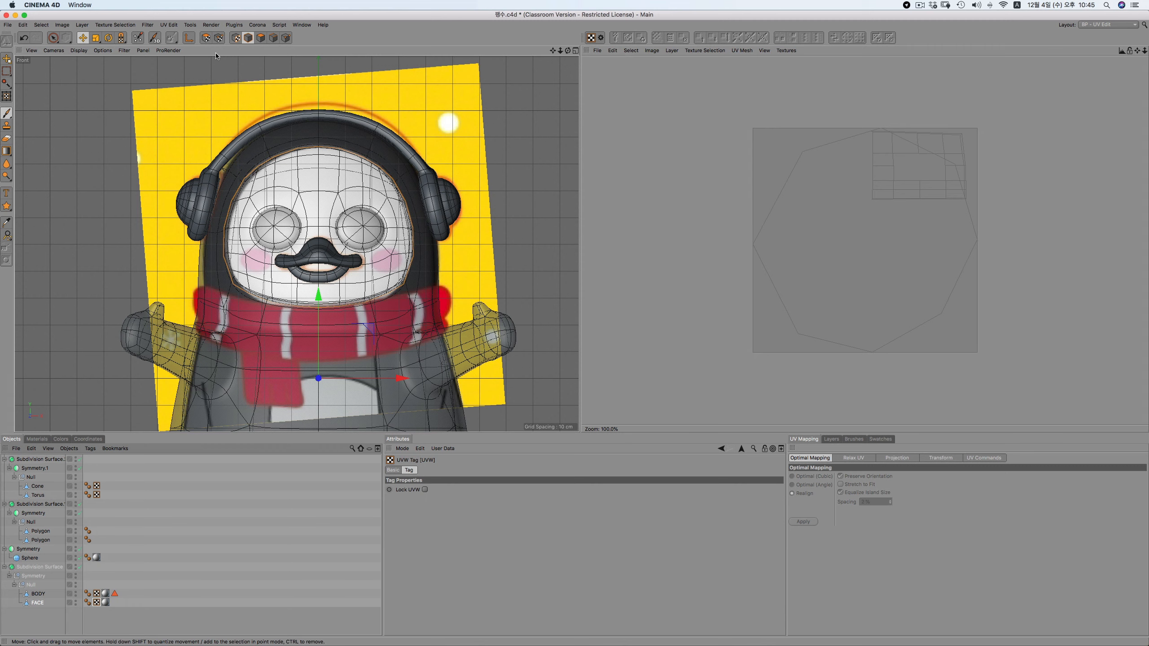
click(78, 568)
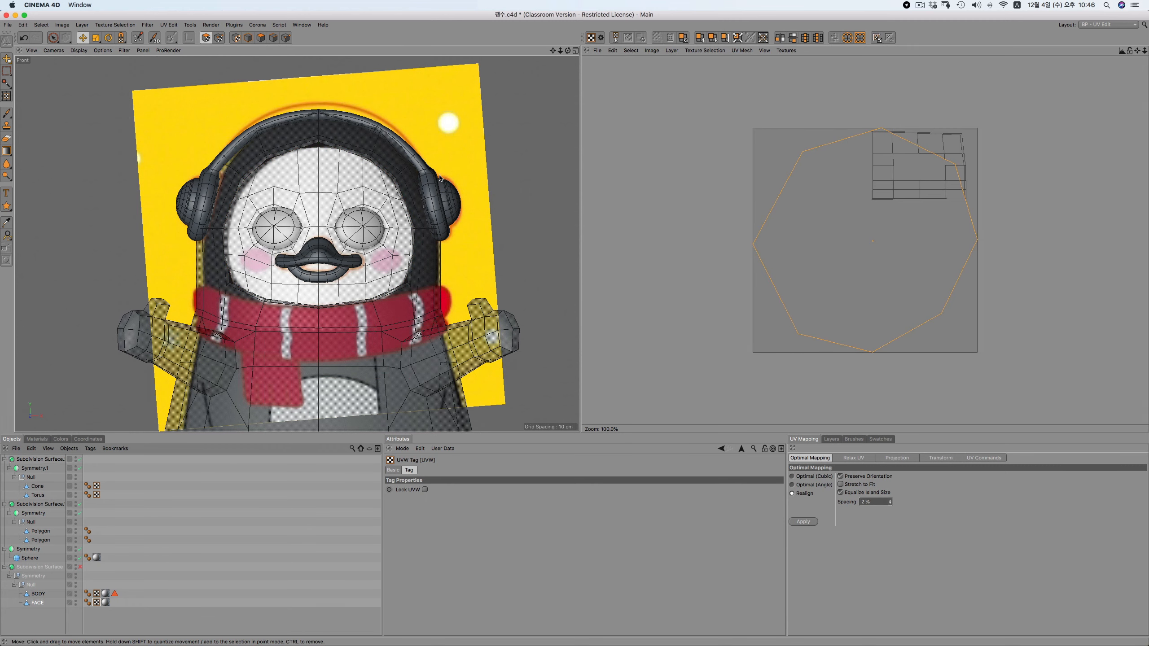
key(super+a)
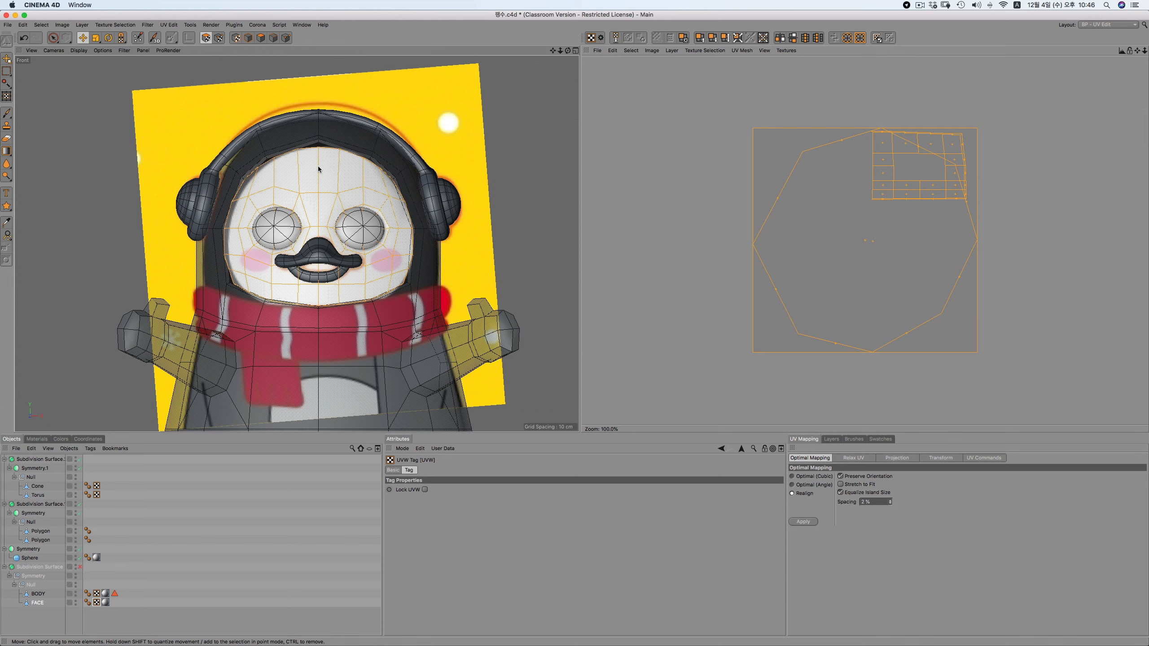
Apply a Frontal UV projection to the selected FACE polygons with the face enlarged in the front view
click(899, 458)
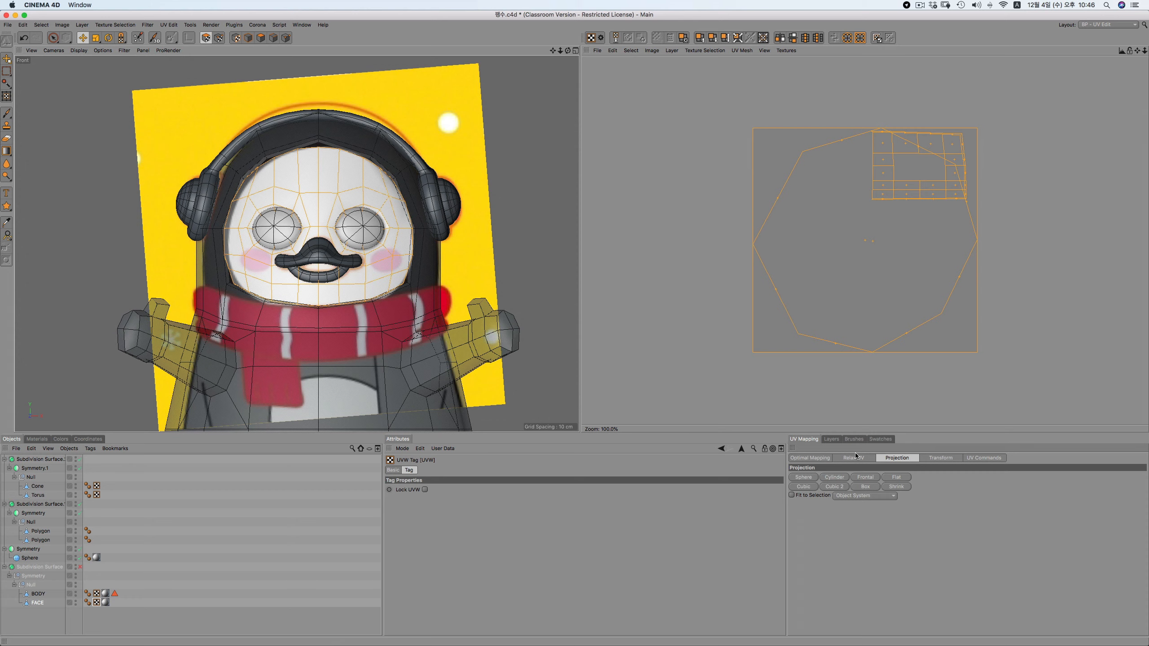
mouse_move(560, 50)
mouse_down()
mouse_move(587, 50)
mouse_move(540, 56)
mouse_up()
click(863, 478)
scroll(881, 163, up, 4)
scroll(881, 223, up, 3)
scroll(895, 223, down, 2)
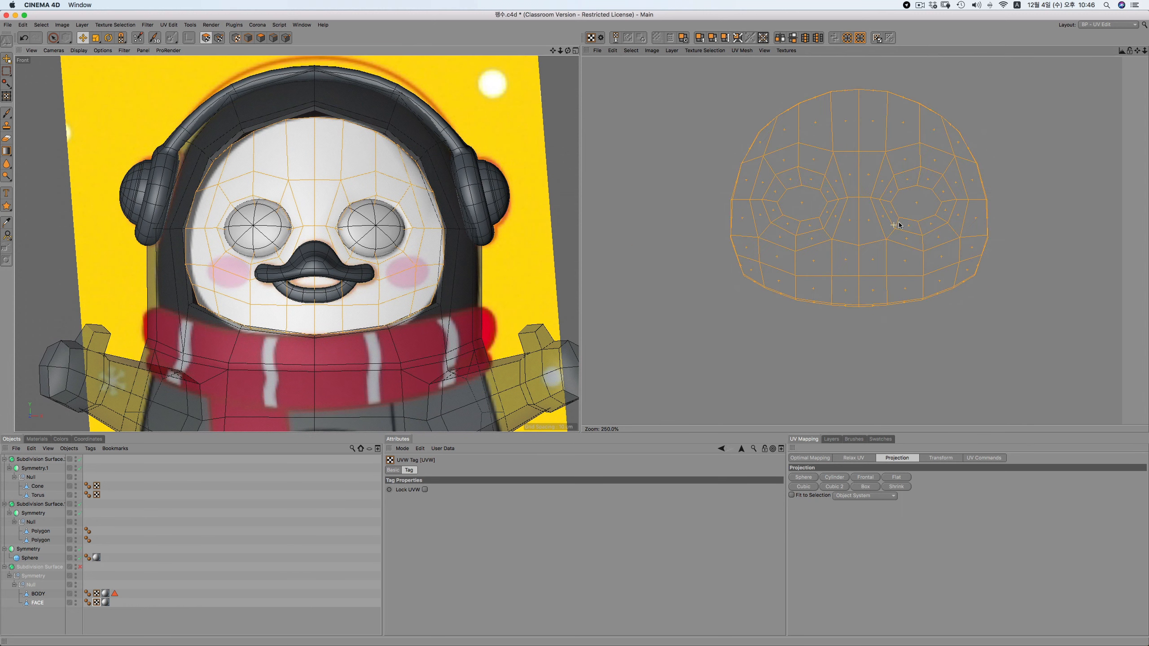
Select four UV points on FACE with Live Selection: one above and one below each eye ring
click(220, 39)
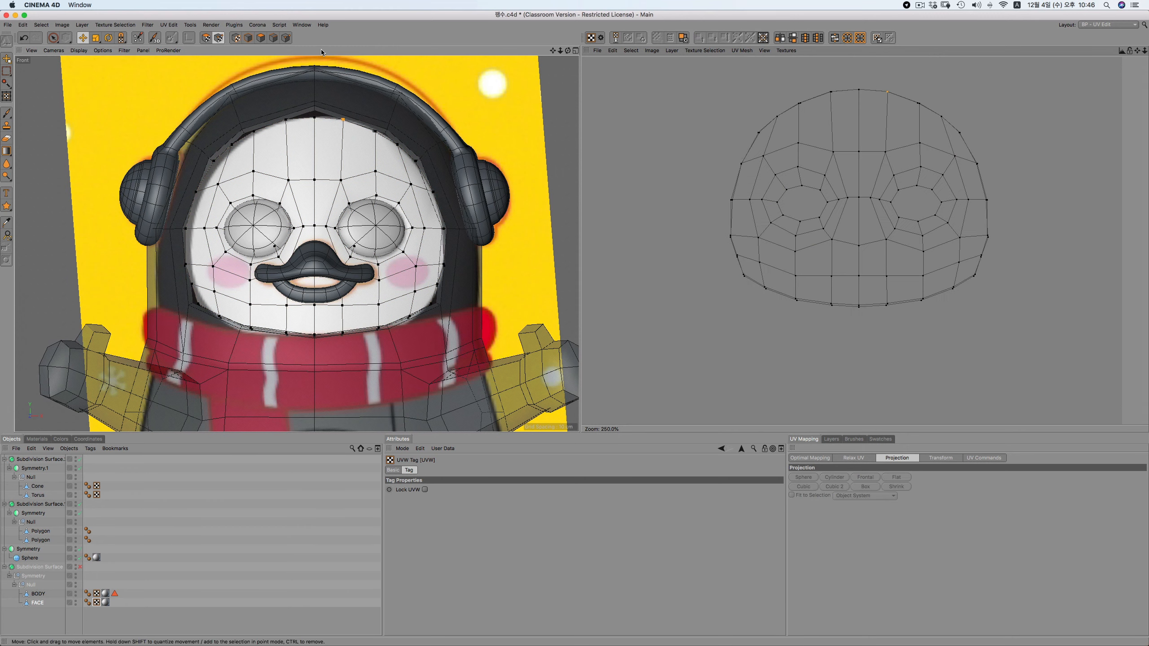
click(53, 39)
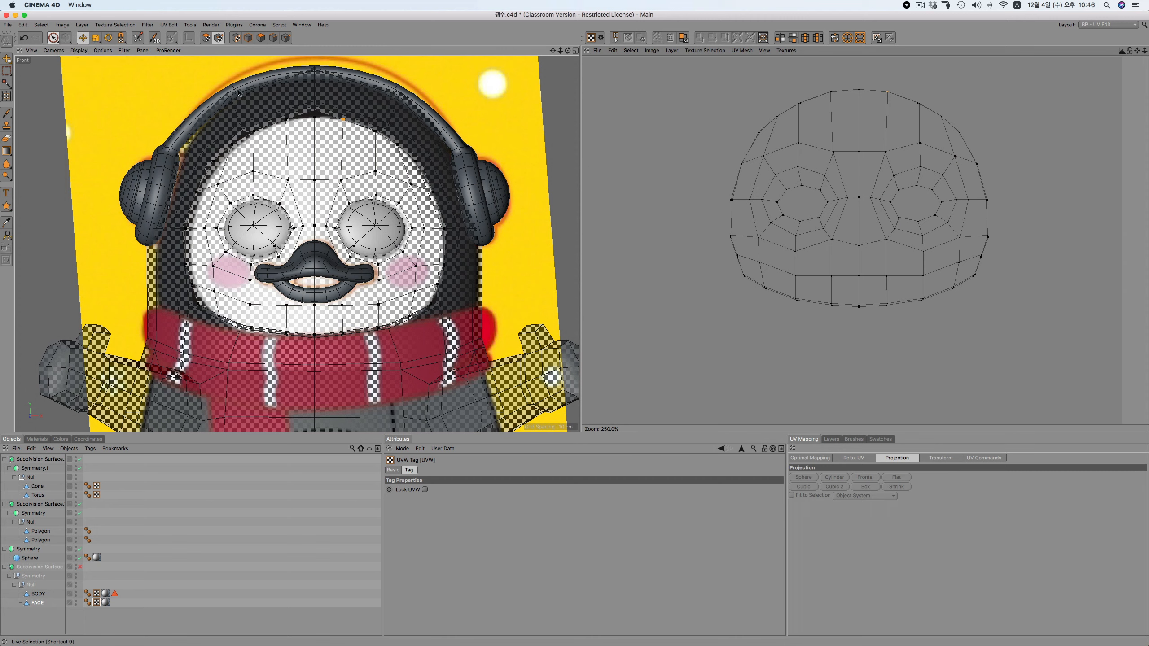
click(798, 144)
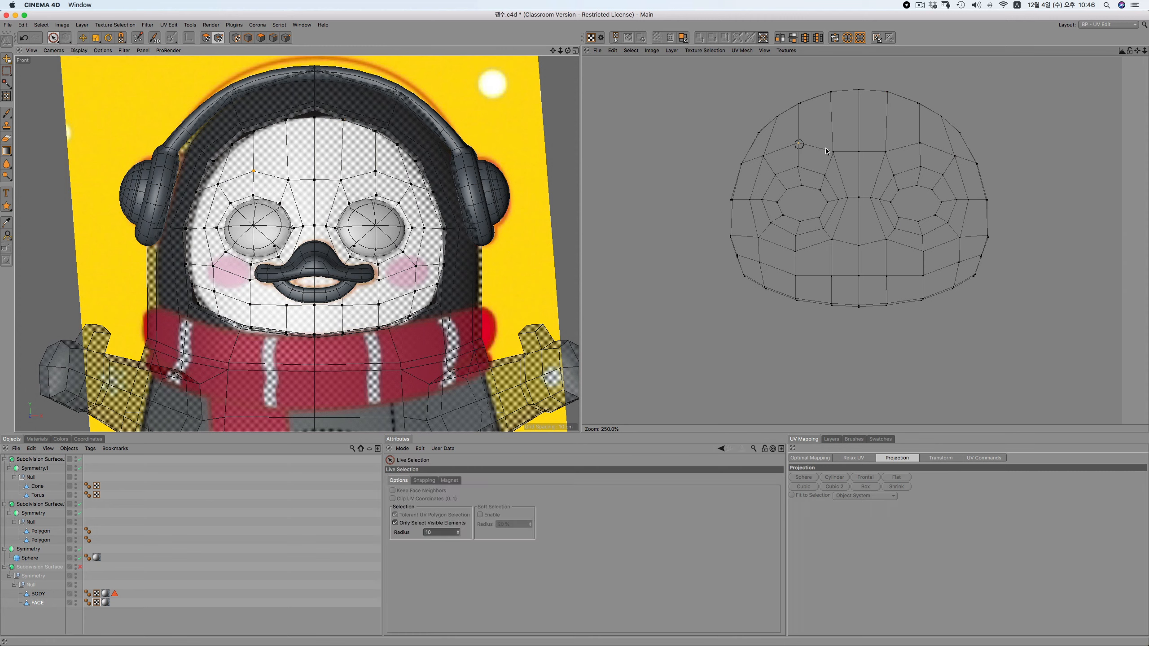
shift+click(918, 144)
shift+click(795, 252)
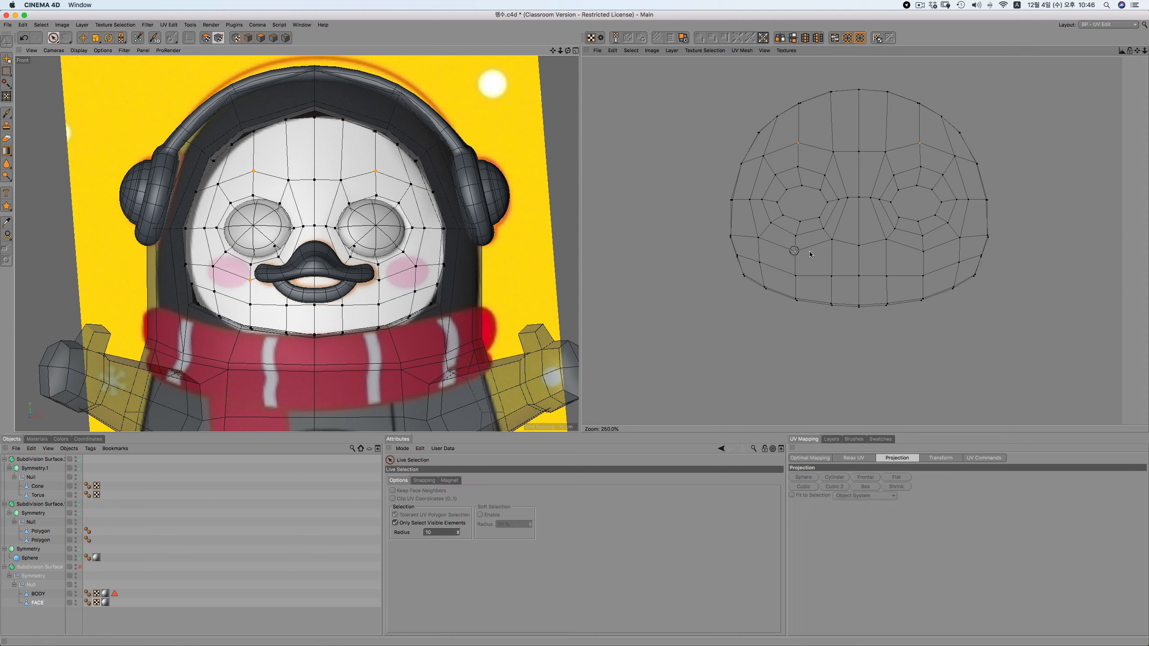
shift+click(924, 252)
Compare how the FACE selection appears in Points, UV Points and UV Polygons modes
click(285, 39)
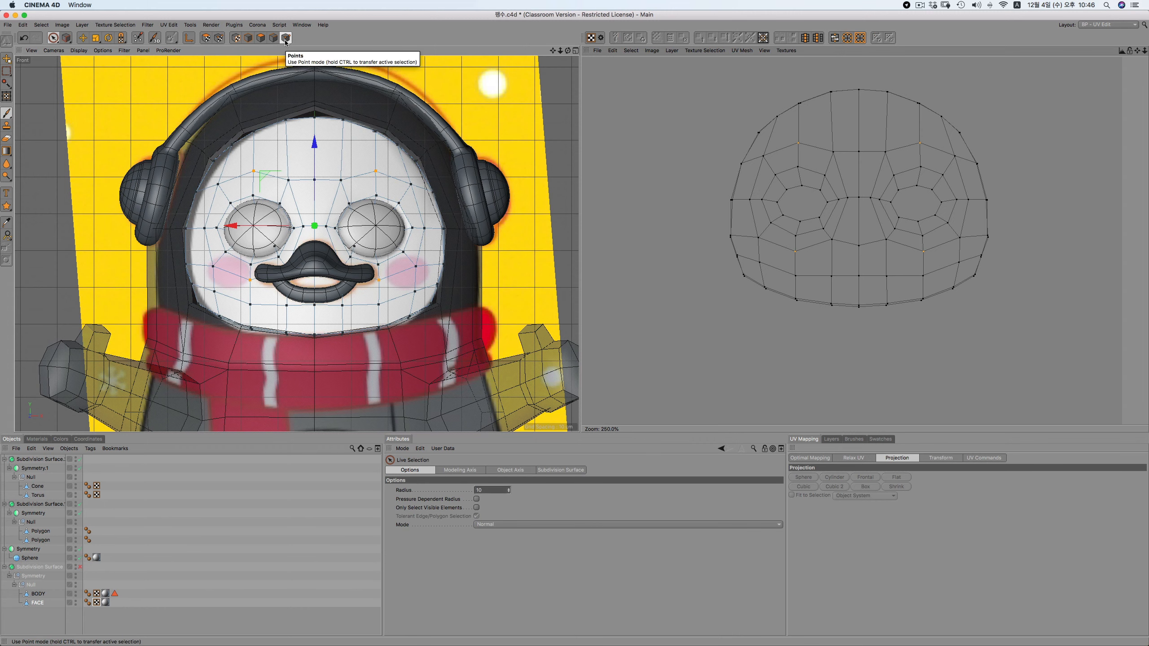
click(219, 39)
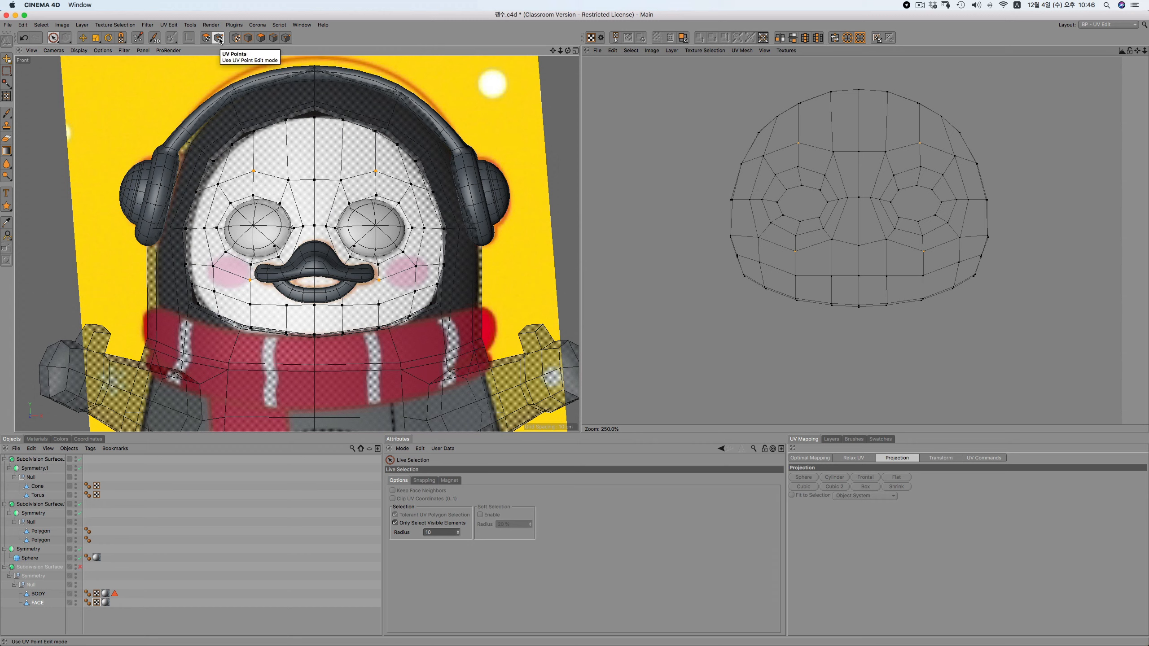
click(206, 39)
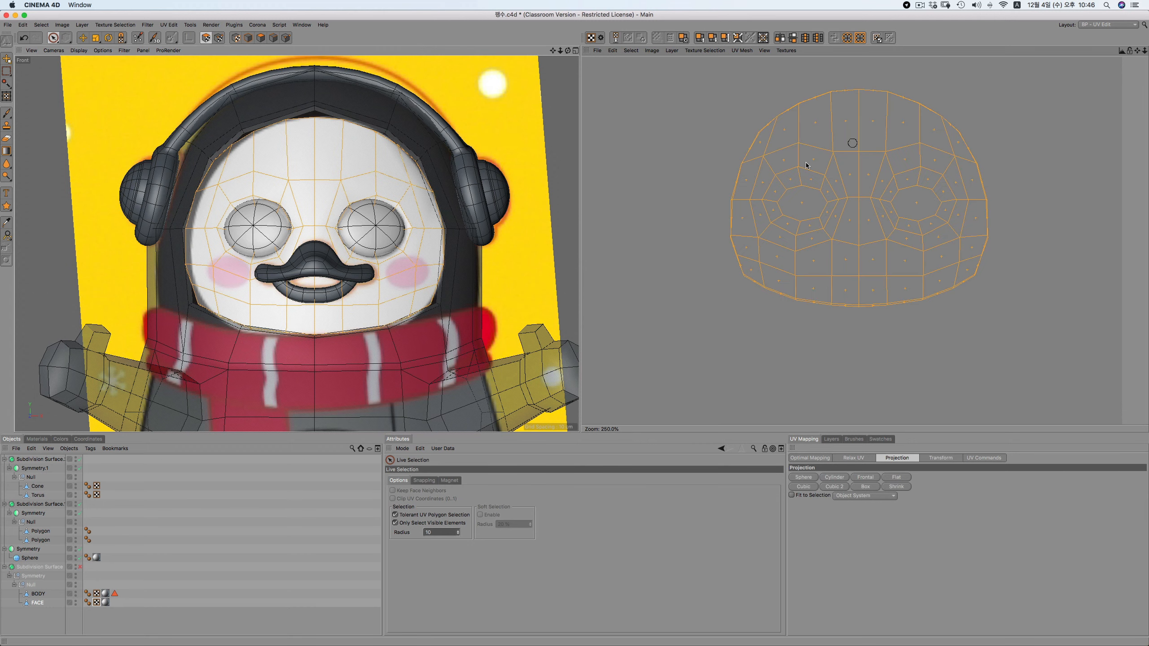
click(218, 39)
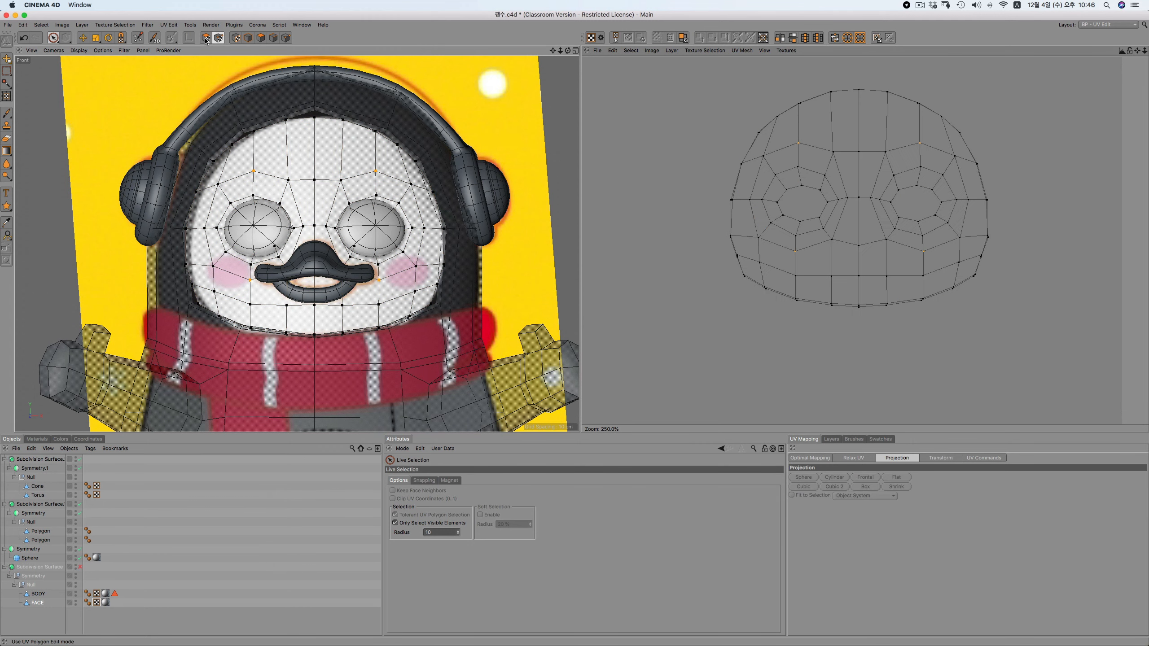
click(205, 40)
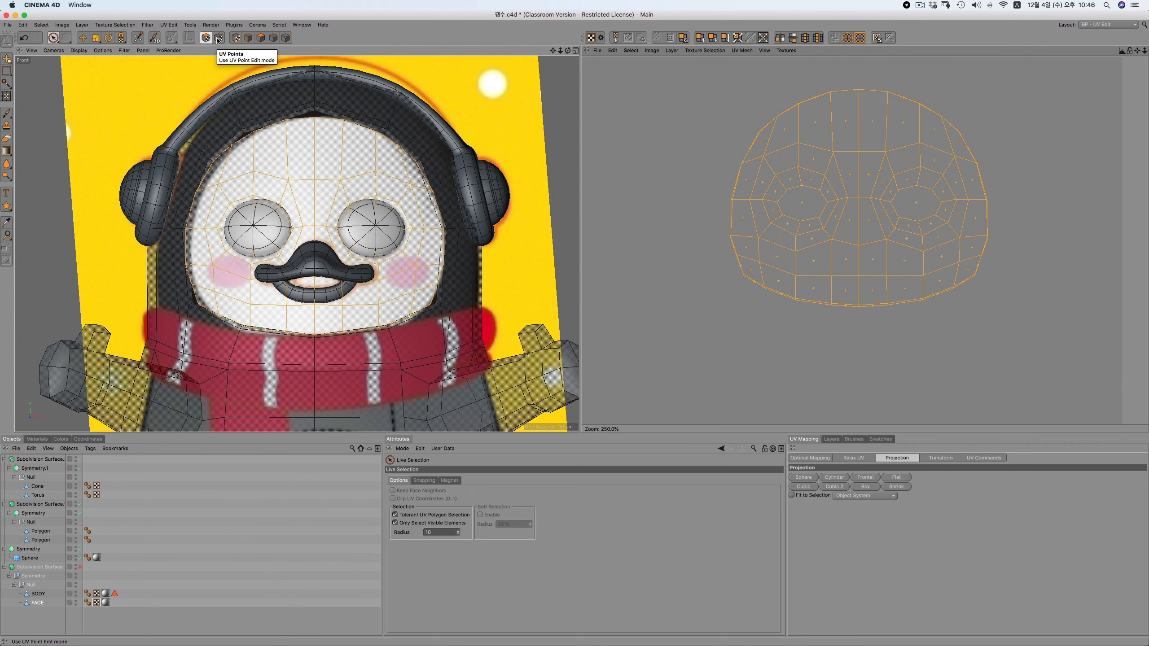
click(214, 40)
click(206, 40)
click(214, 42)
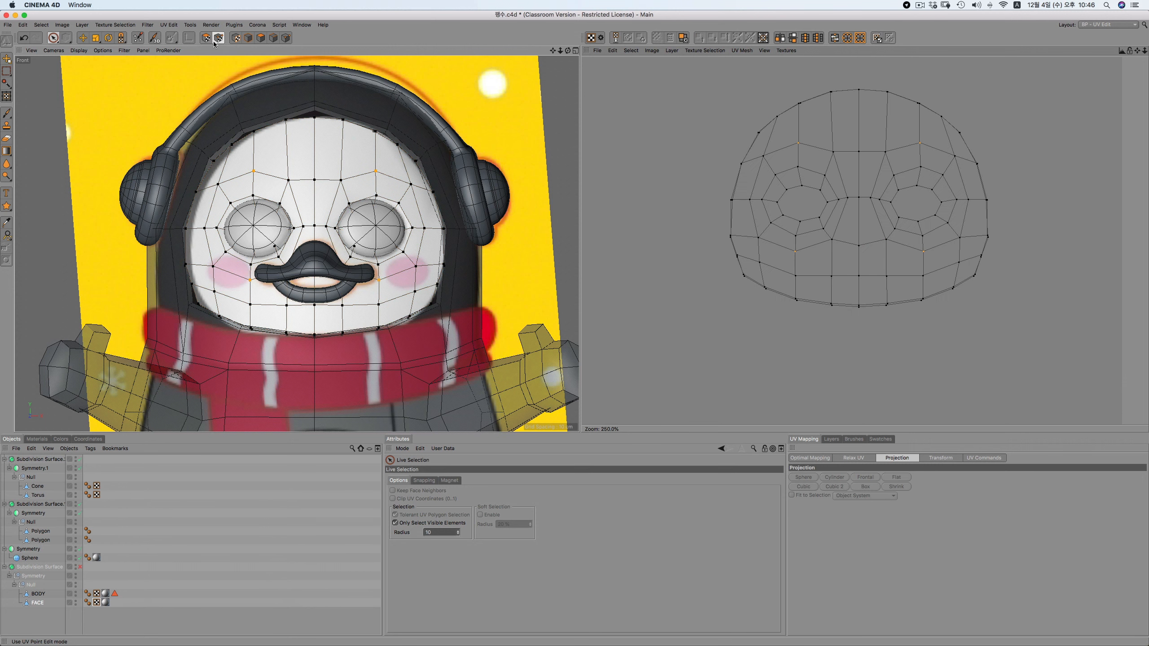
click(261, 40)
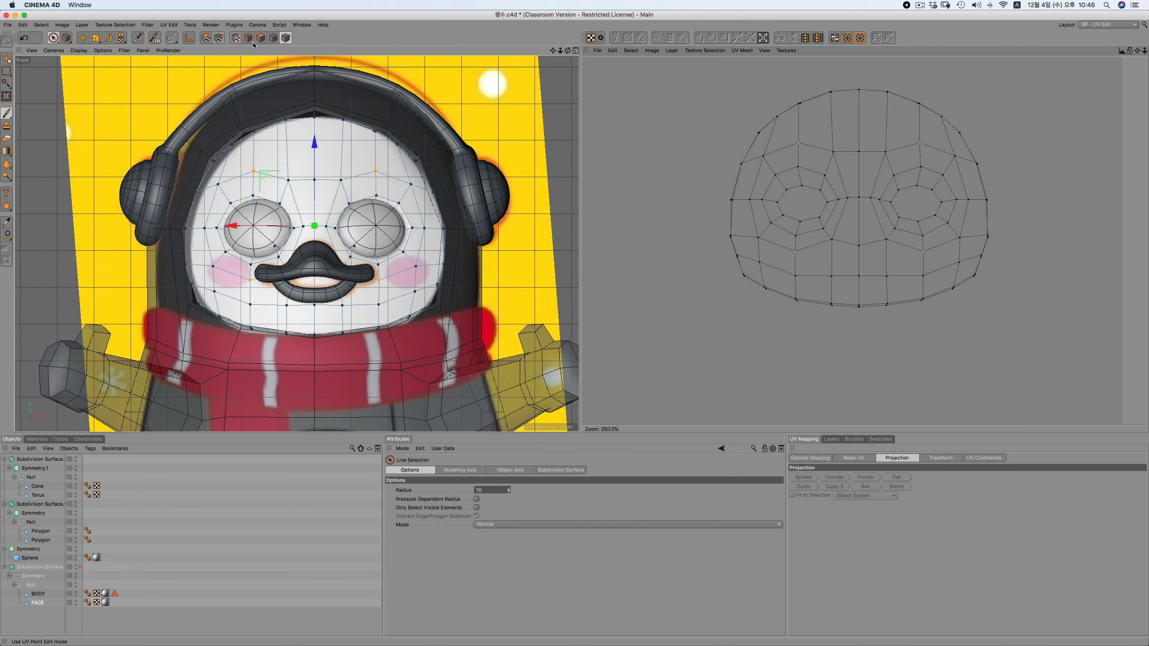
click(219, 40)
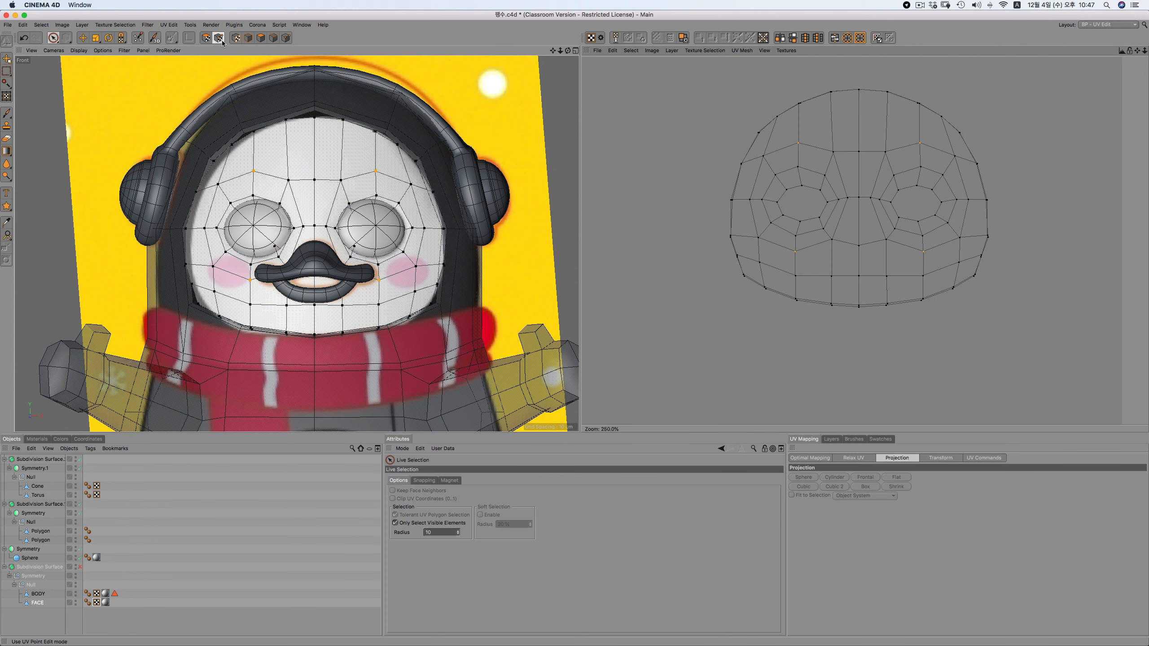
click(287, 39)
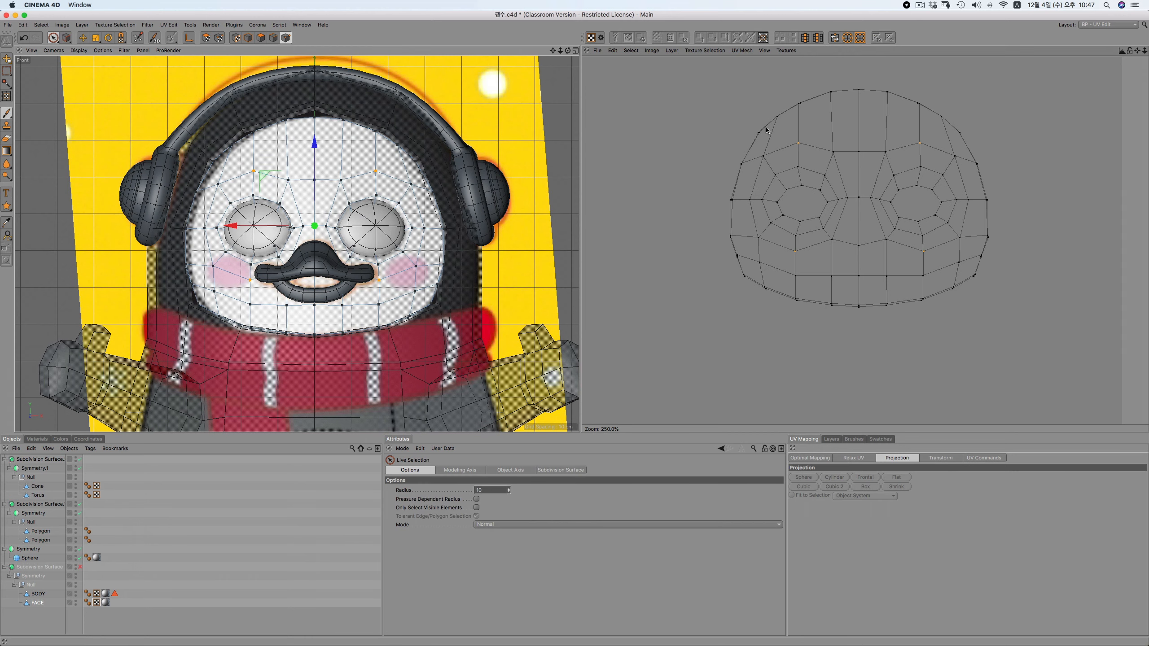
Select a single upper forehead polygon beside the centre line of FACE and view it in UV Polygons mode
click(261, 38)
click(305, 148)
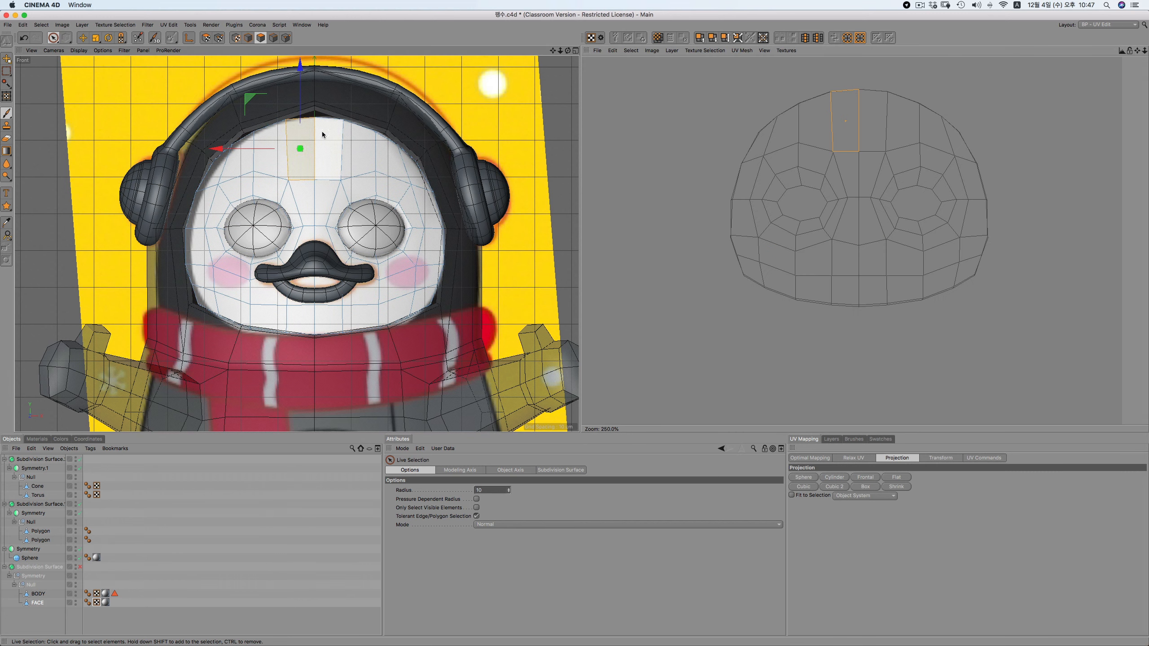
click(335, 148)
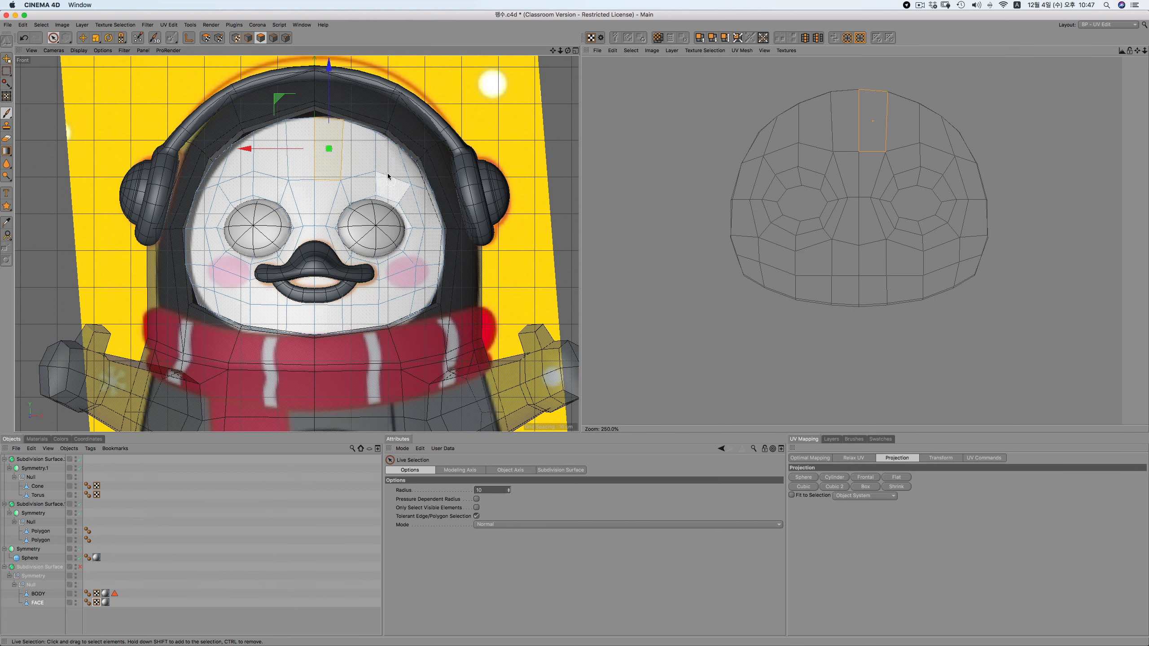
click(209, 39)
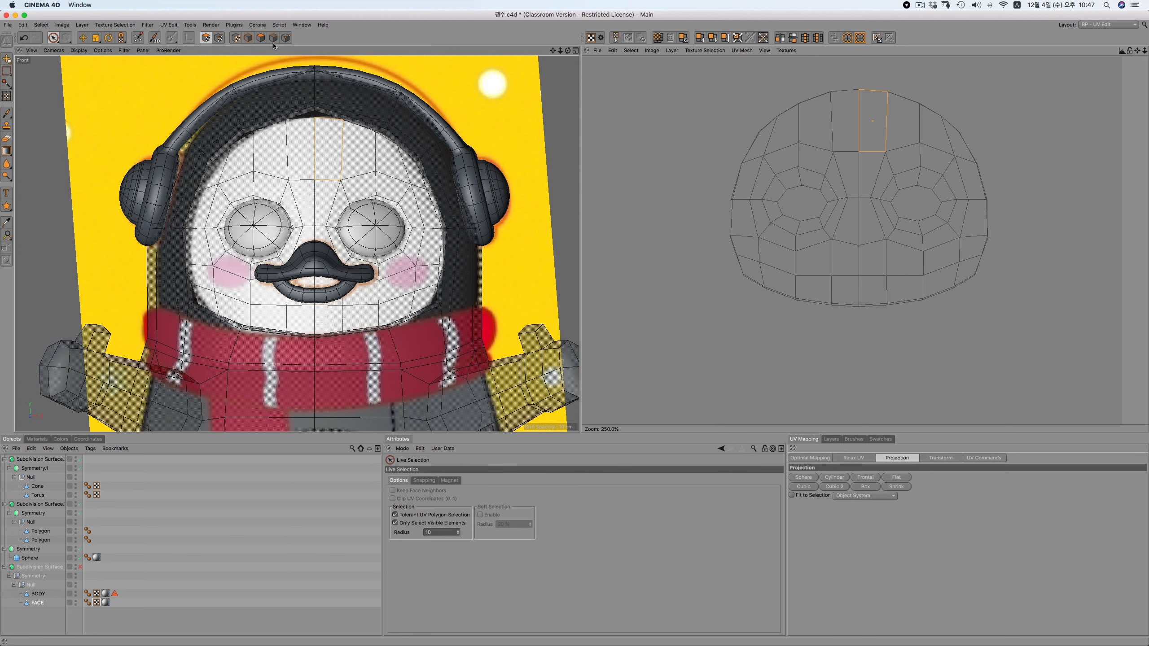
click(260, 39)
click(207, 40)
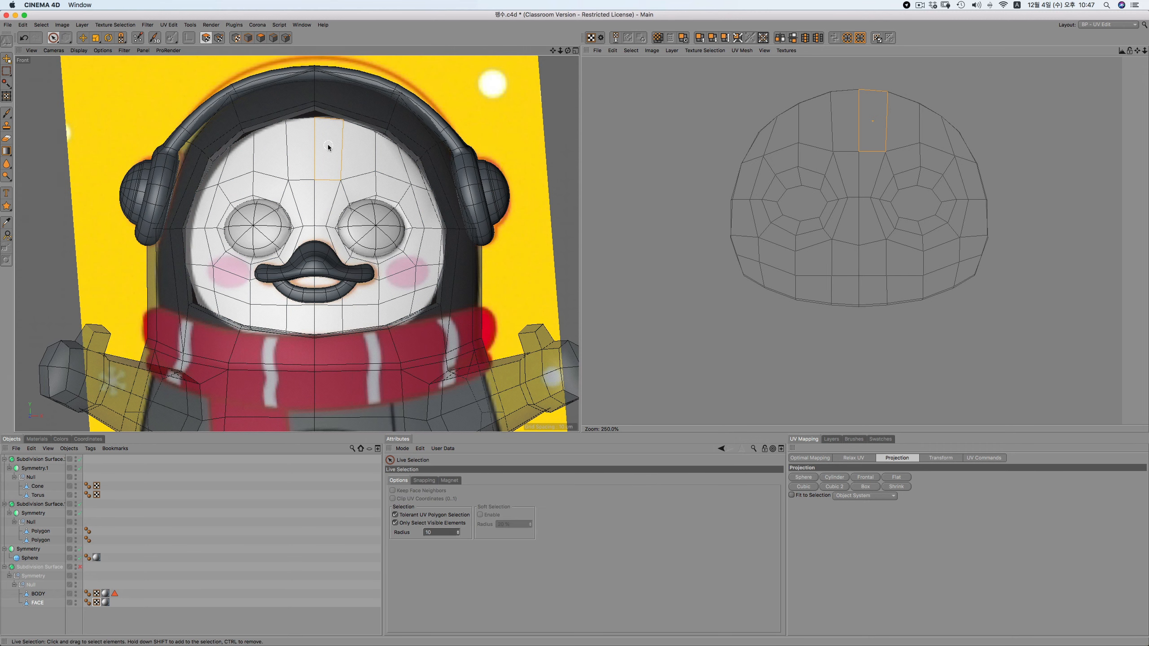
Loop-select the outer polygon ring around FACE's right-hand eye in Polygons mode and view it in UV Polygons mode
right_click(328, 147)
click(335, 156)
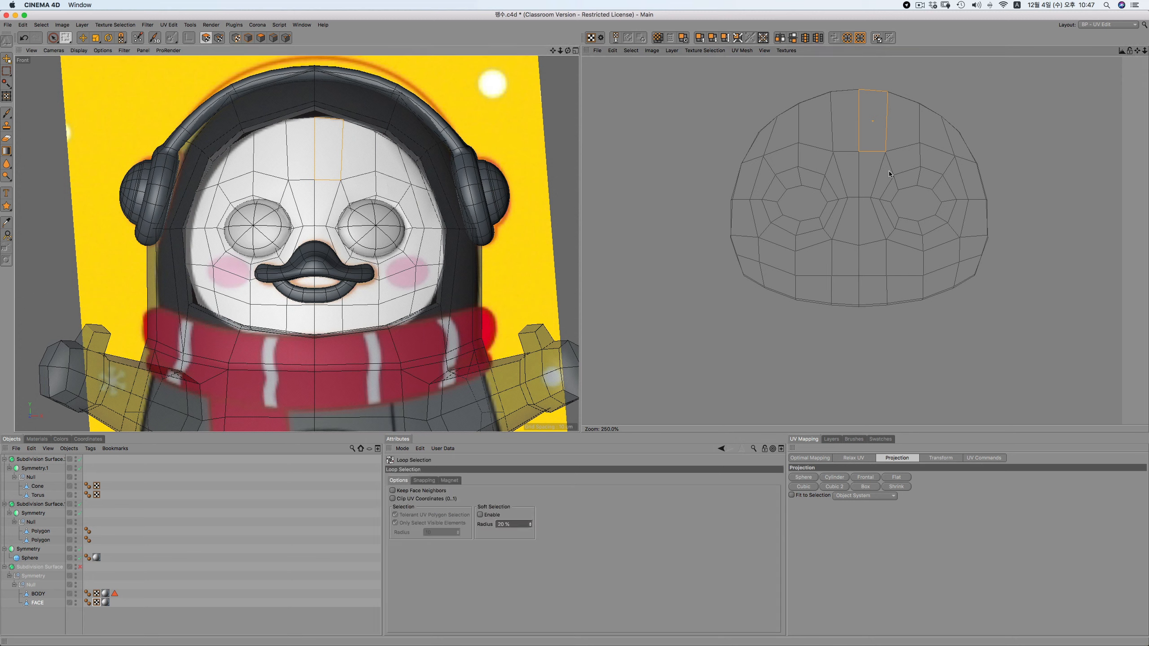
click(262, 38)
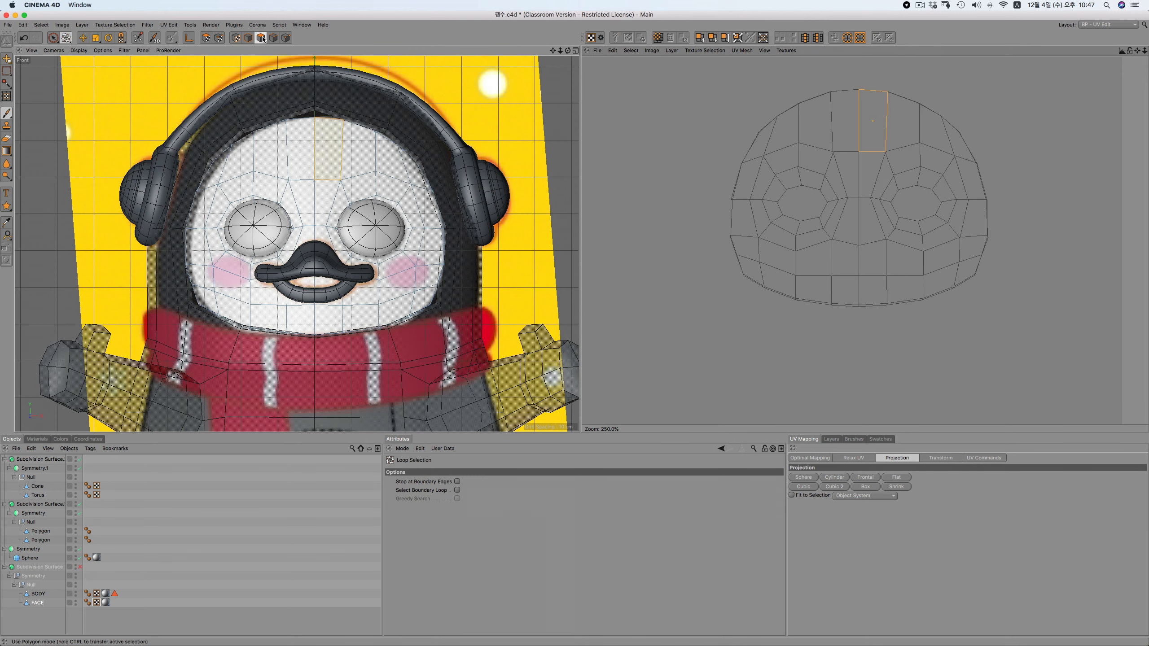
click(356, 191)
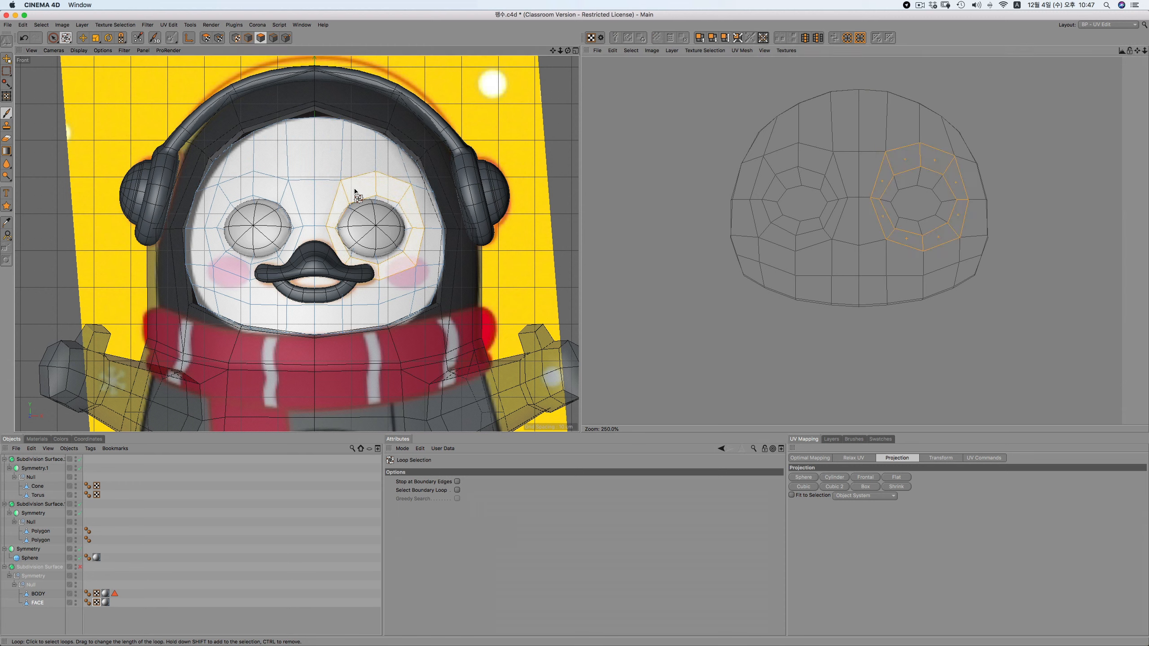
click(206, 38)
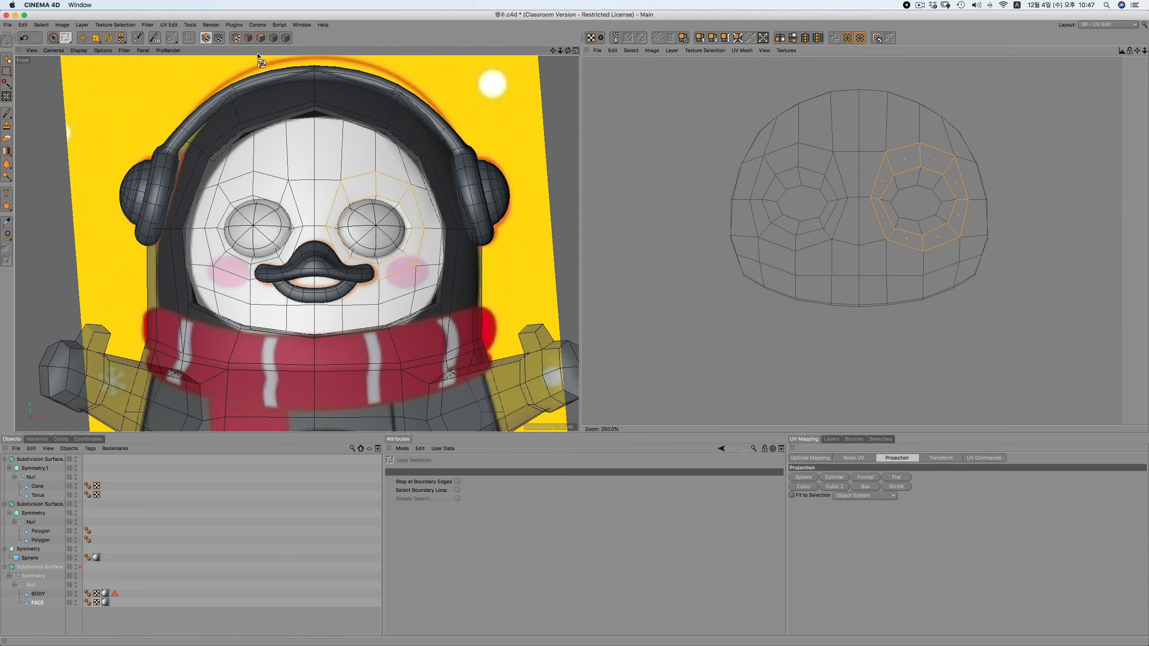
Enable Pin Point Selection for Relax UV, with the four eye points selected, and select all of FACE's UV polygons
click(219, 38)
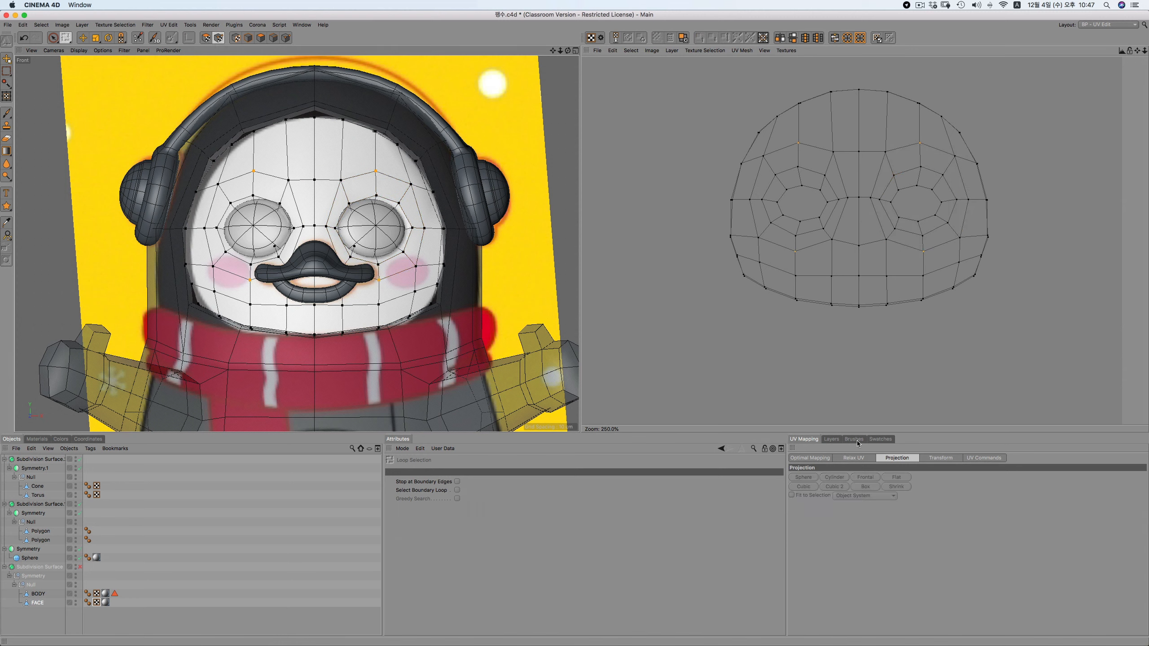
click(854, 458)
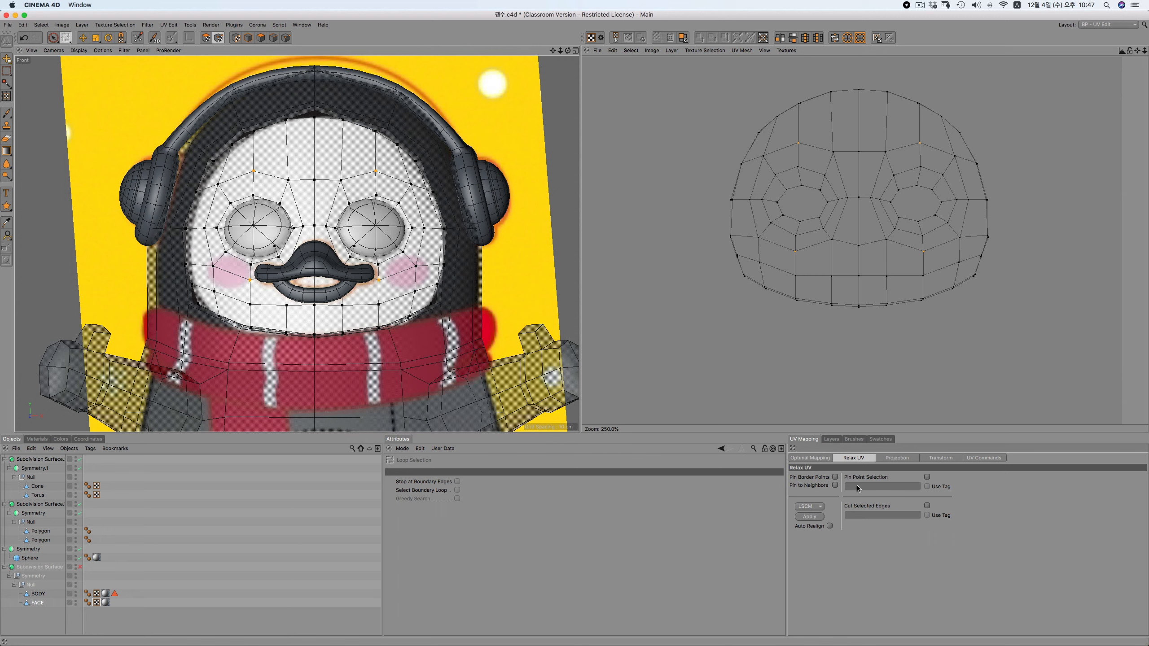
click(926, 478)
click(205, 39)
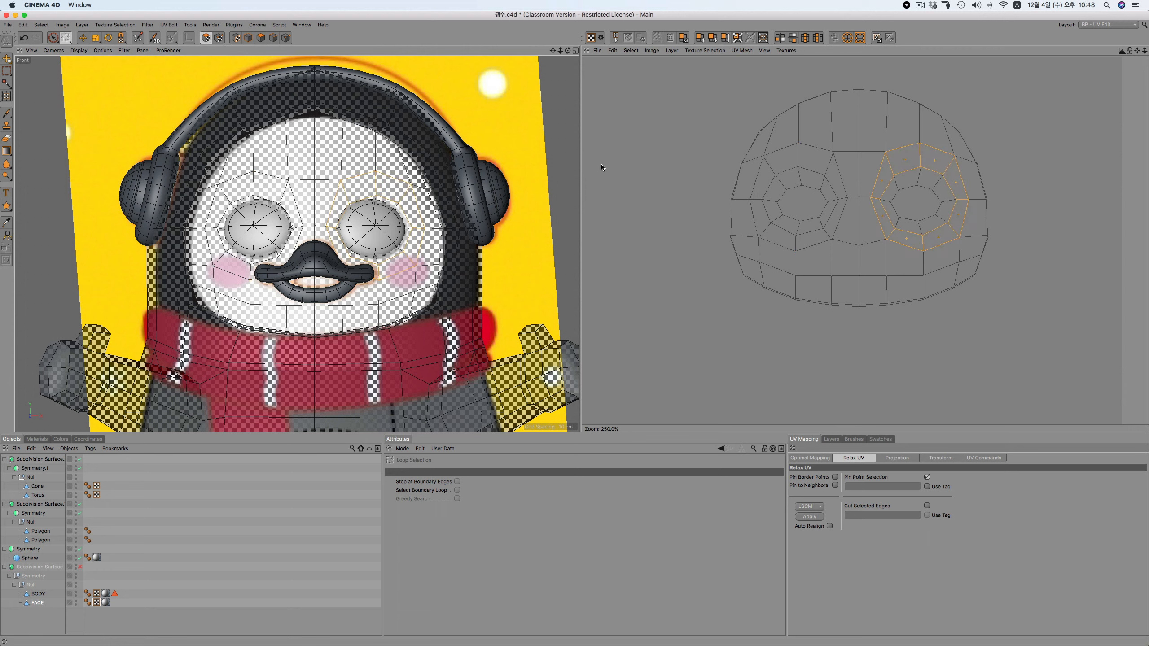
key(super+a)
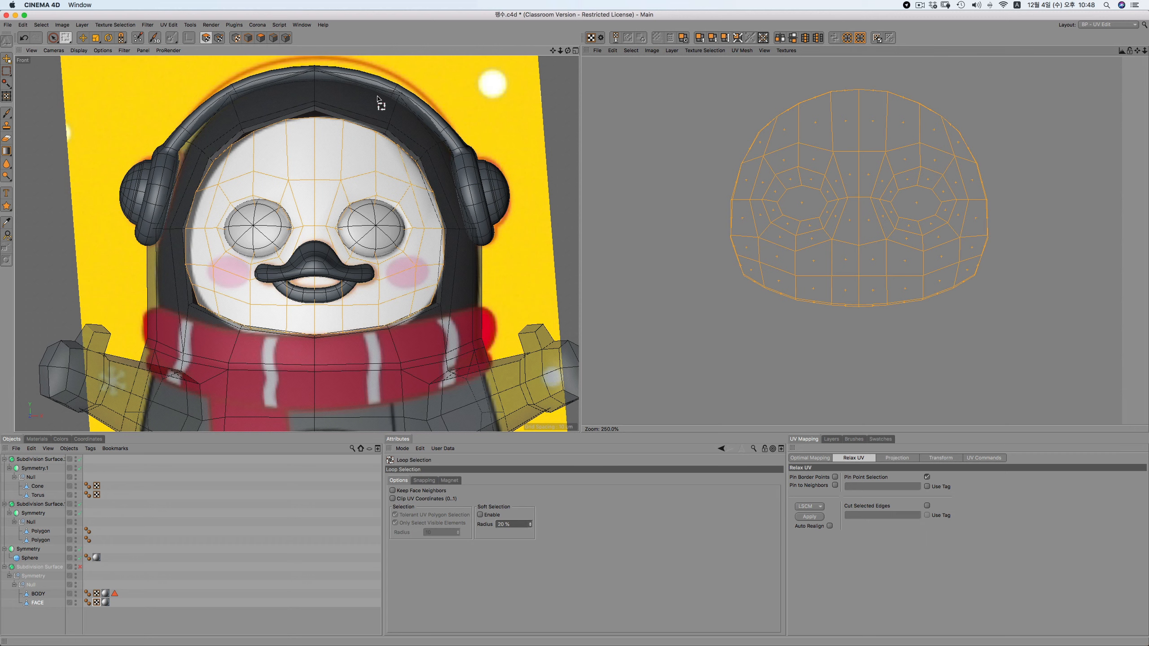
Relax all of FACE's UV polygons with the ABF method while keeping the four selected eye points pinned
click(220, 39)
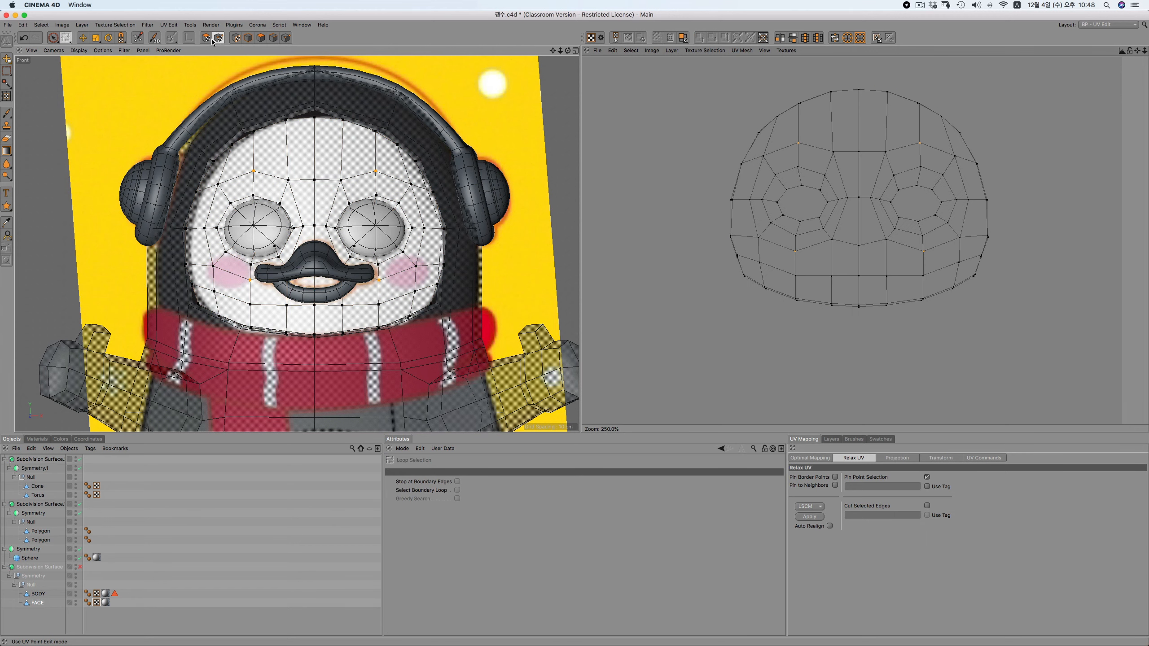
click(207, 38)
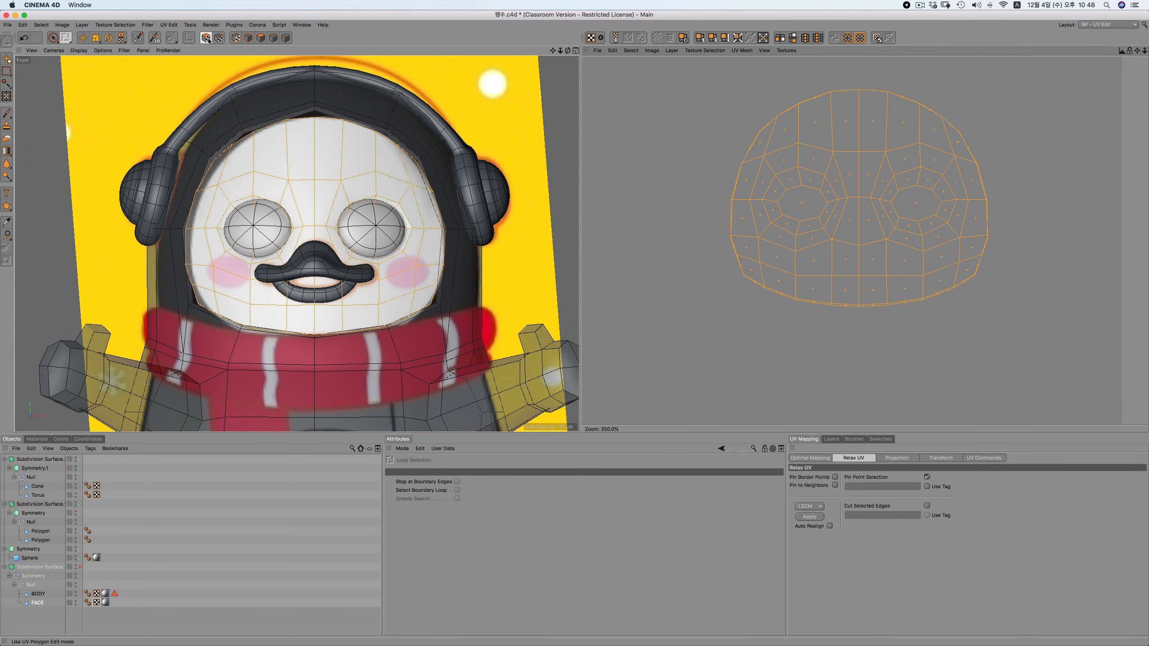
click(809, 505)
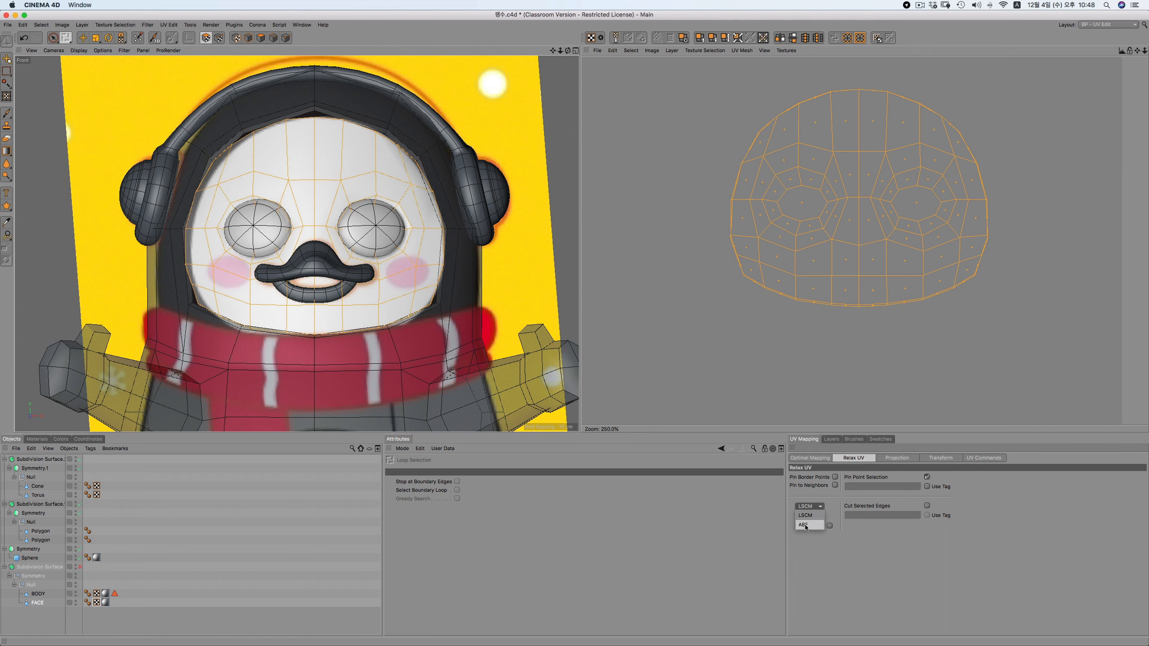
click(806, 526)
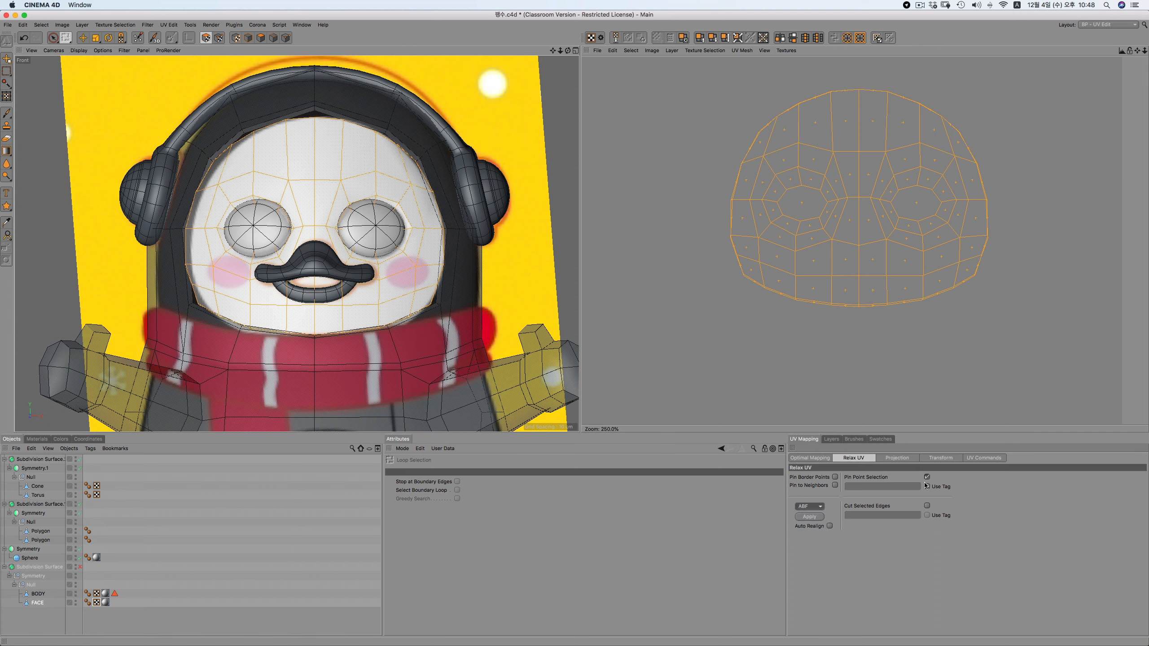
click(809, 517)
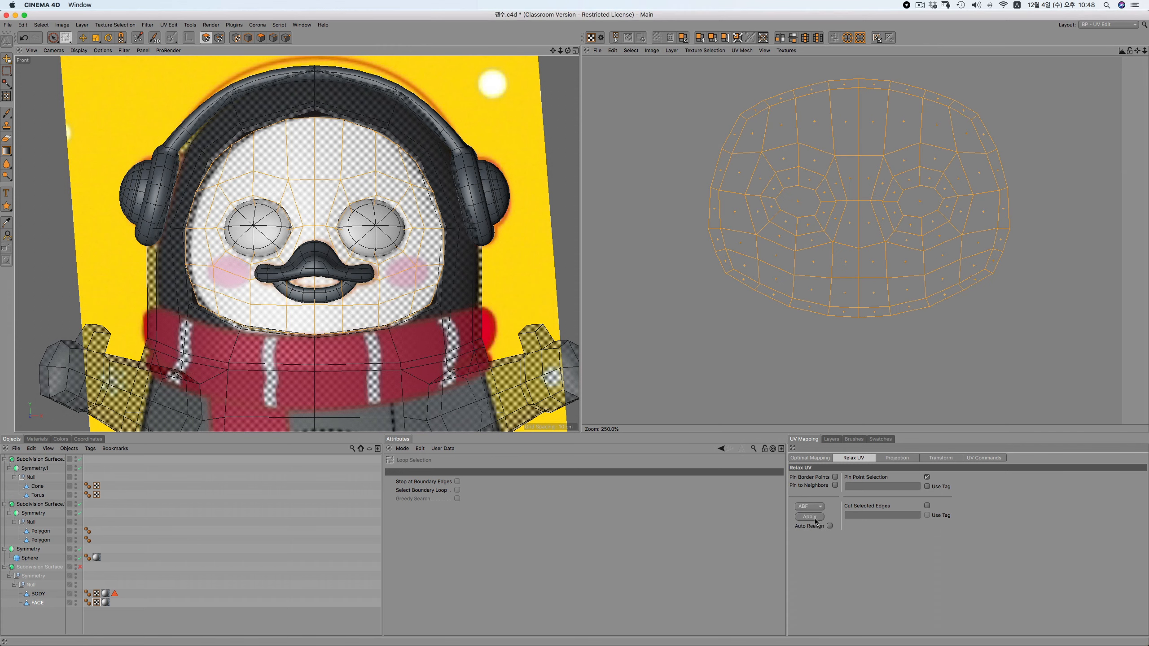
scroll(856, 299, down, 5)
scroll(854, 277, up, 3)
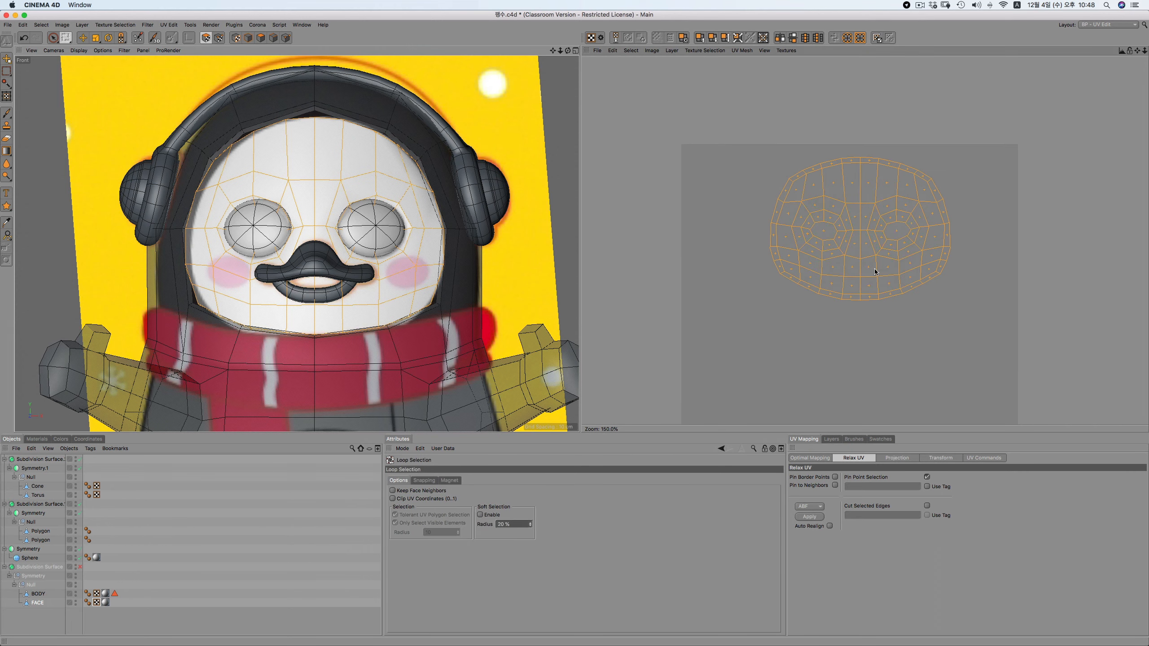
scroll(778, 306, down, 3)
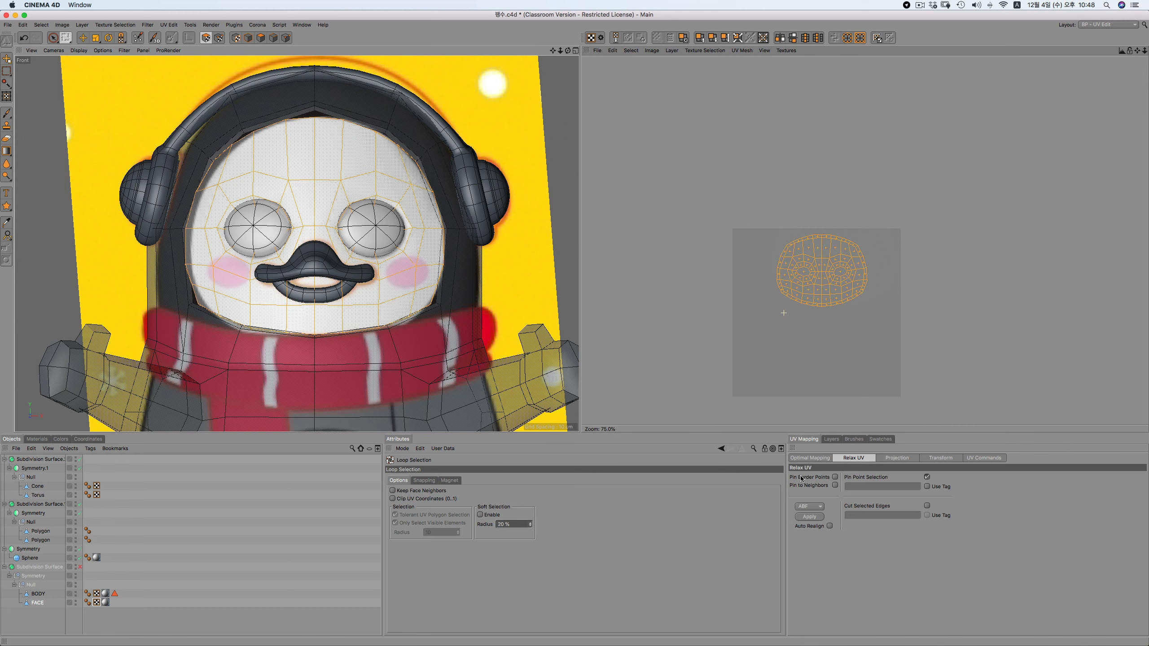
Realign FACE's relaxed UVs to the UV canvas with Optimal Mapping
click(809, 458)
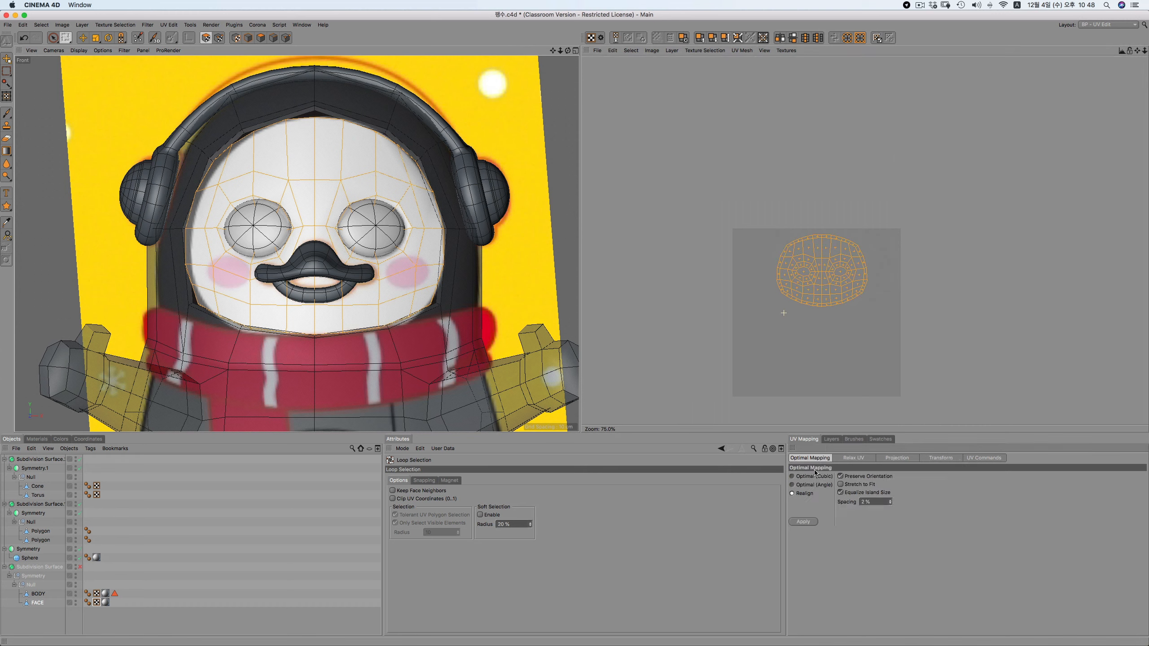
click(803, 522)
scroll(859, 370, down, 1)
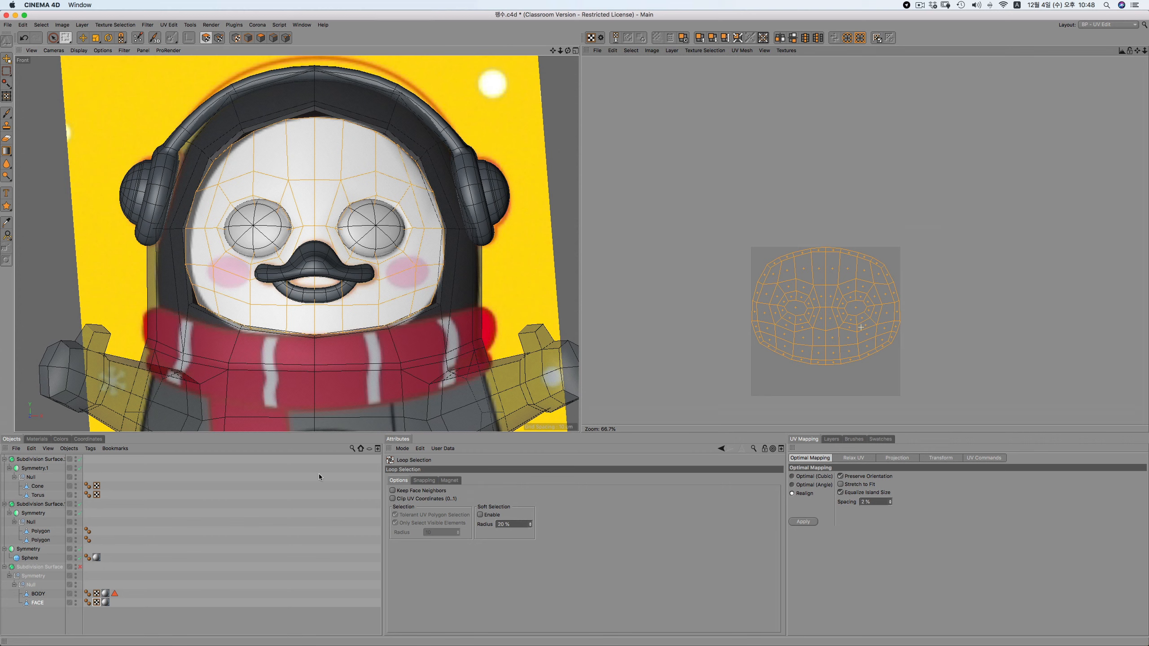
Display BODY's UV mesh and hide the headphones, beak and eye objects in the viewport
click(39, 593)
click(97, 593)
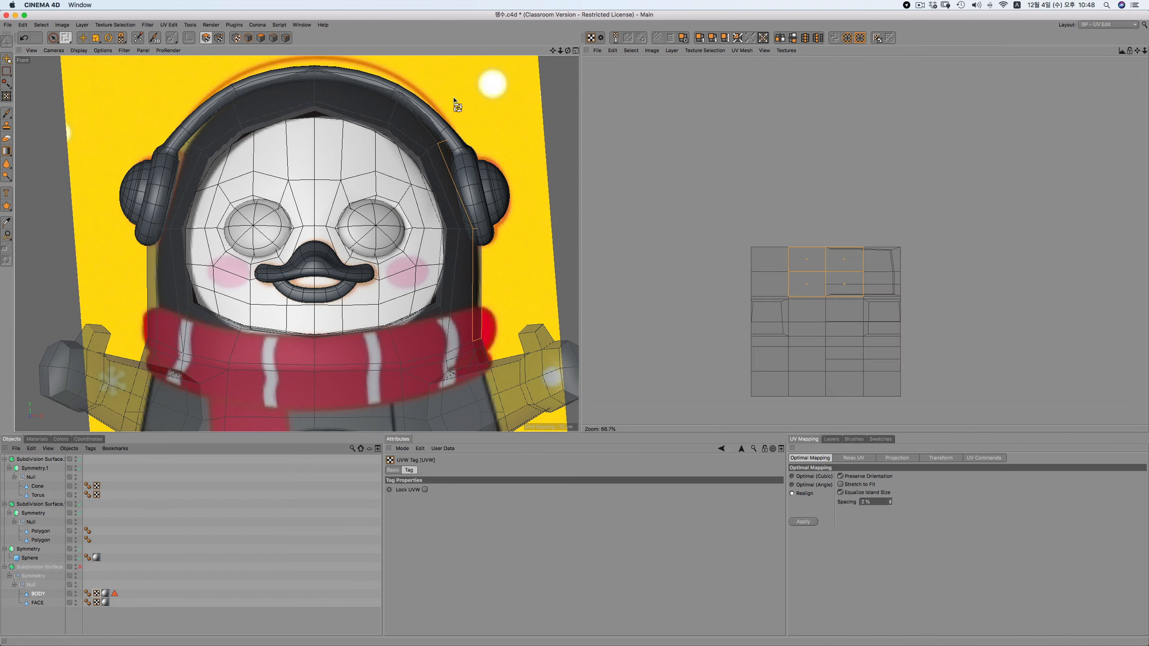
click(52, 460)
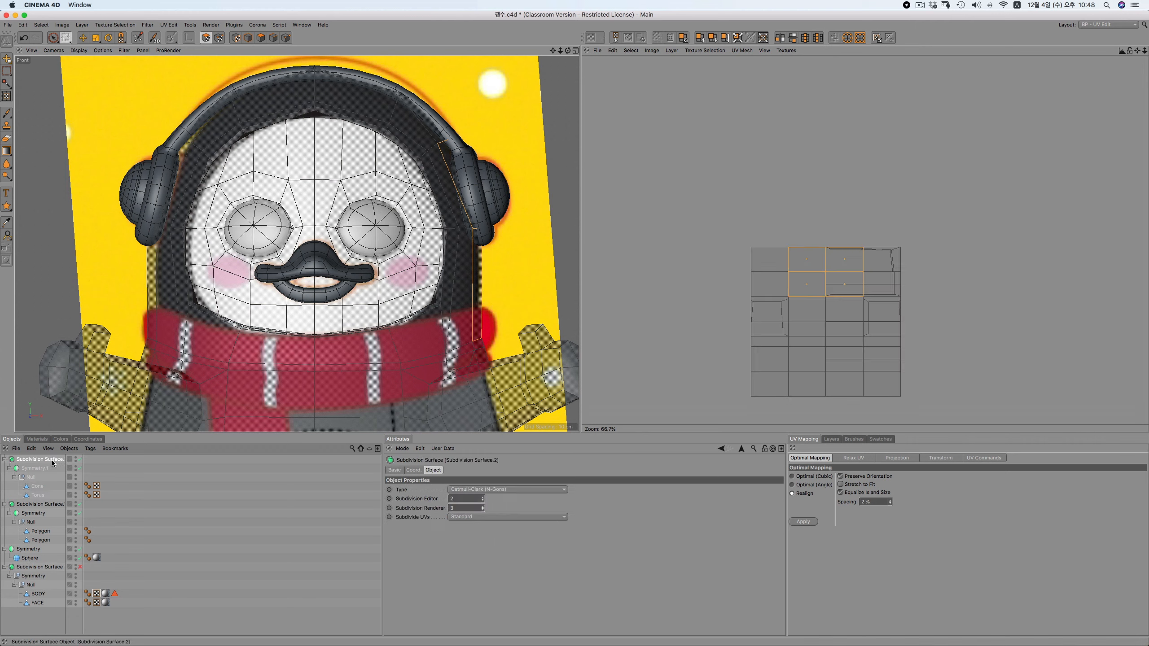
click(76, 459)
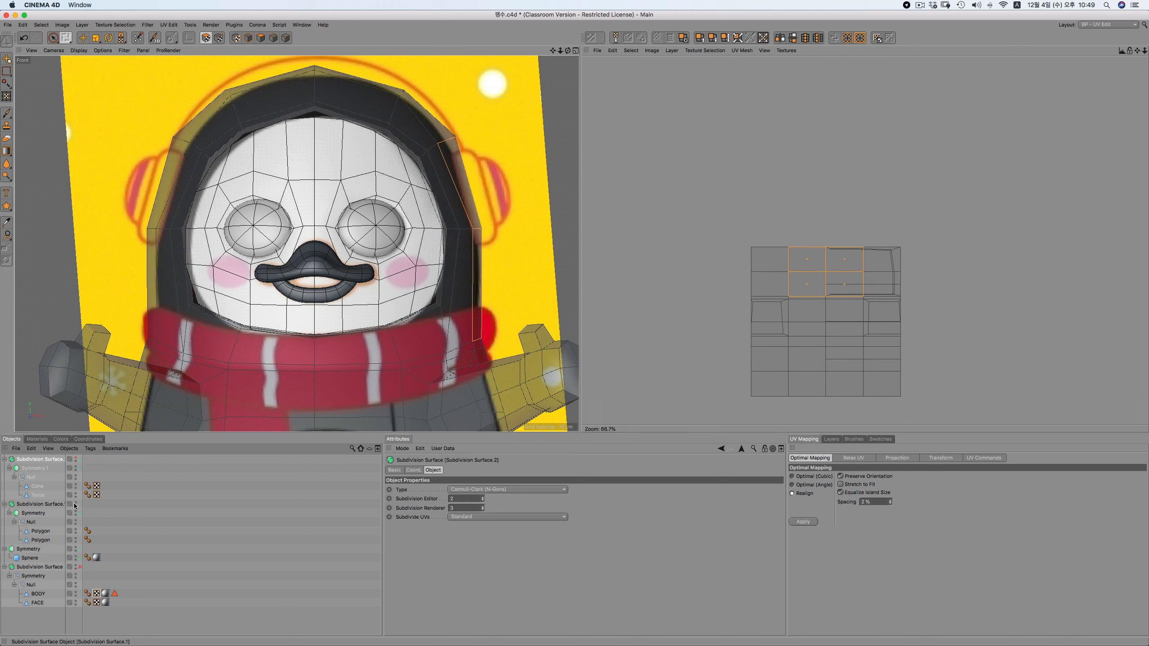
click(75, 504)
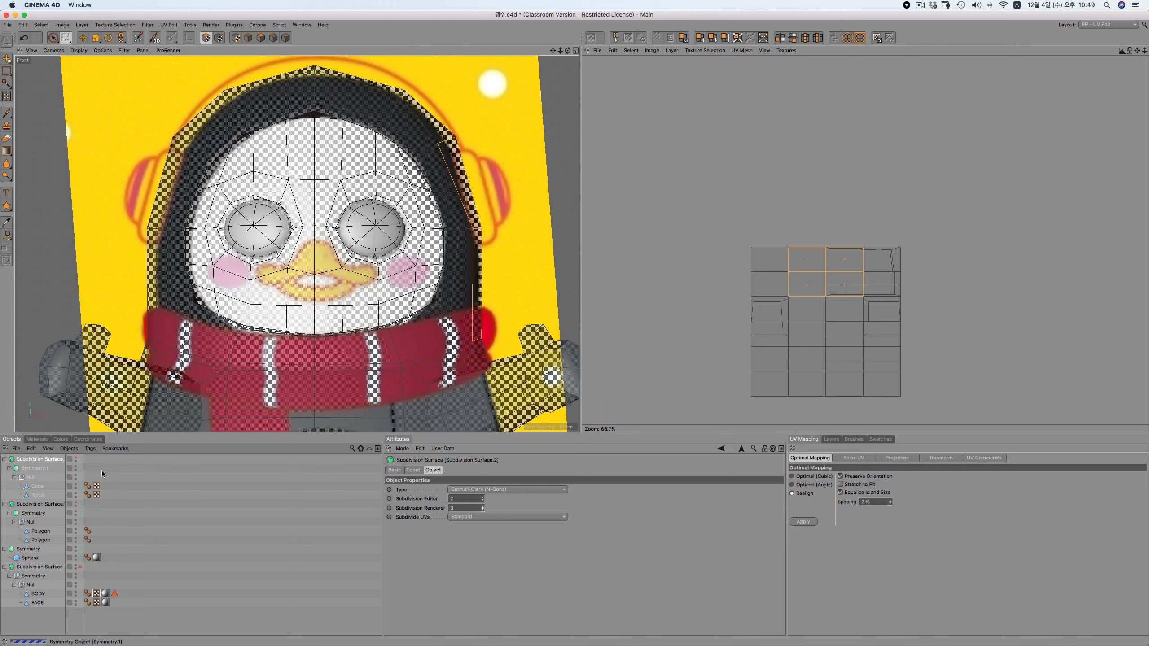
click(76, 548)
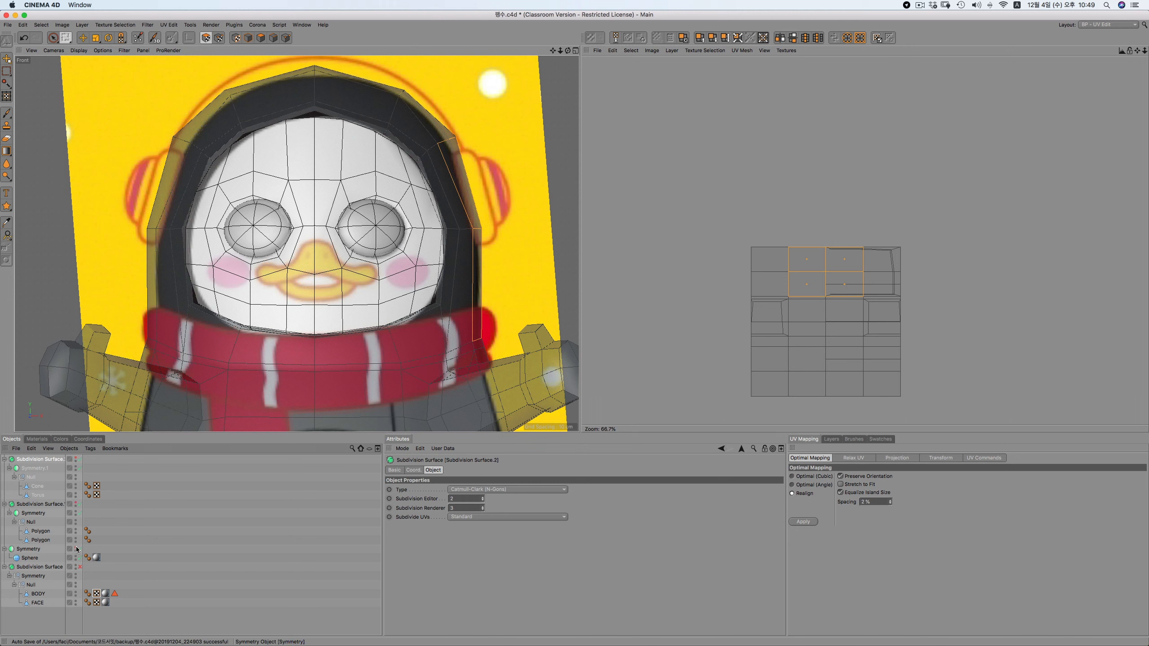
Switch to the perspective view and hide FACE so only the BODY mesh is shown
key(F1)
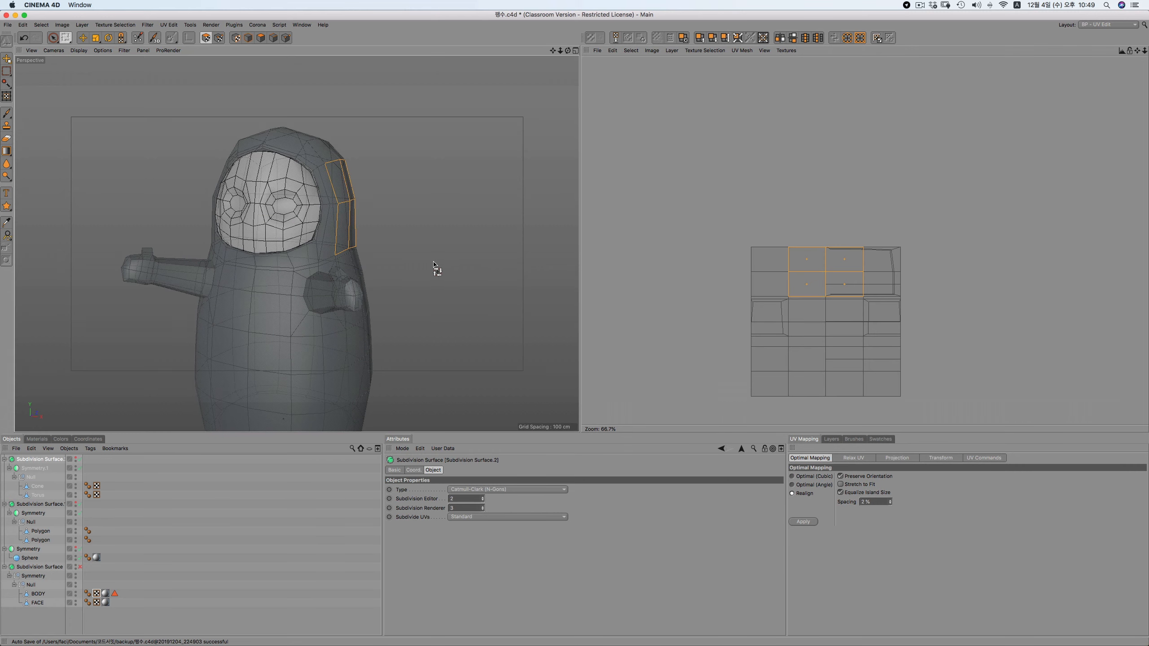
alt+drag(570, 117, 346, 288)
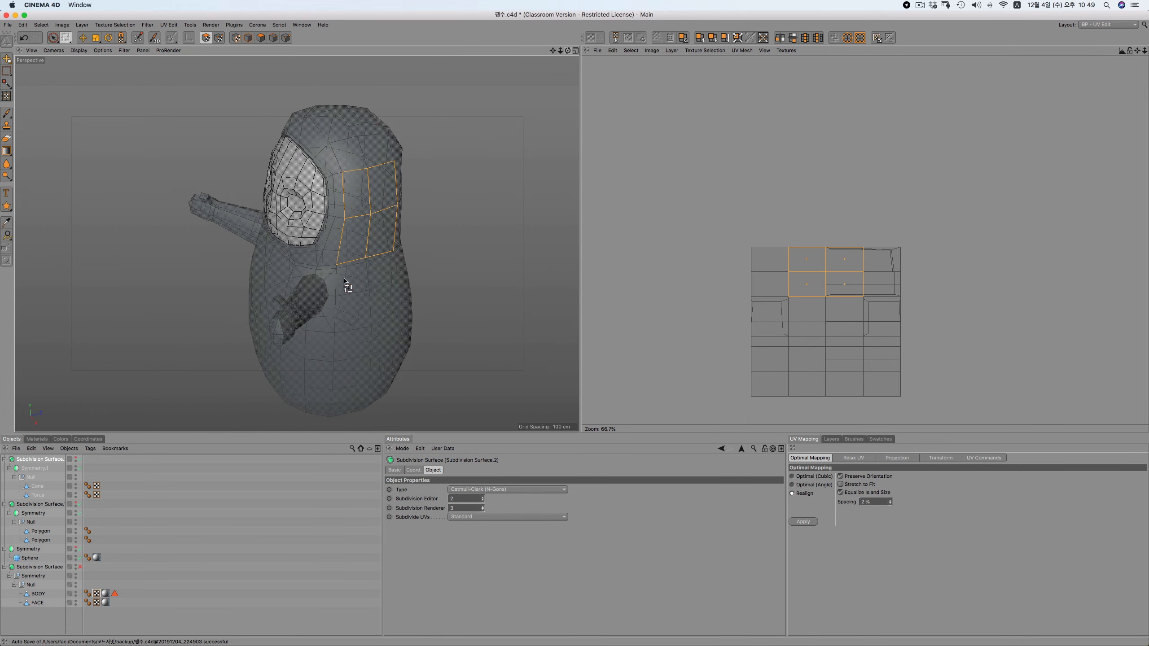
alt+double_click(75, 566)
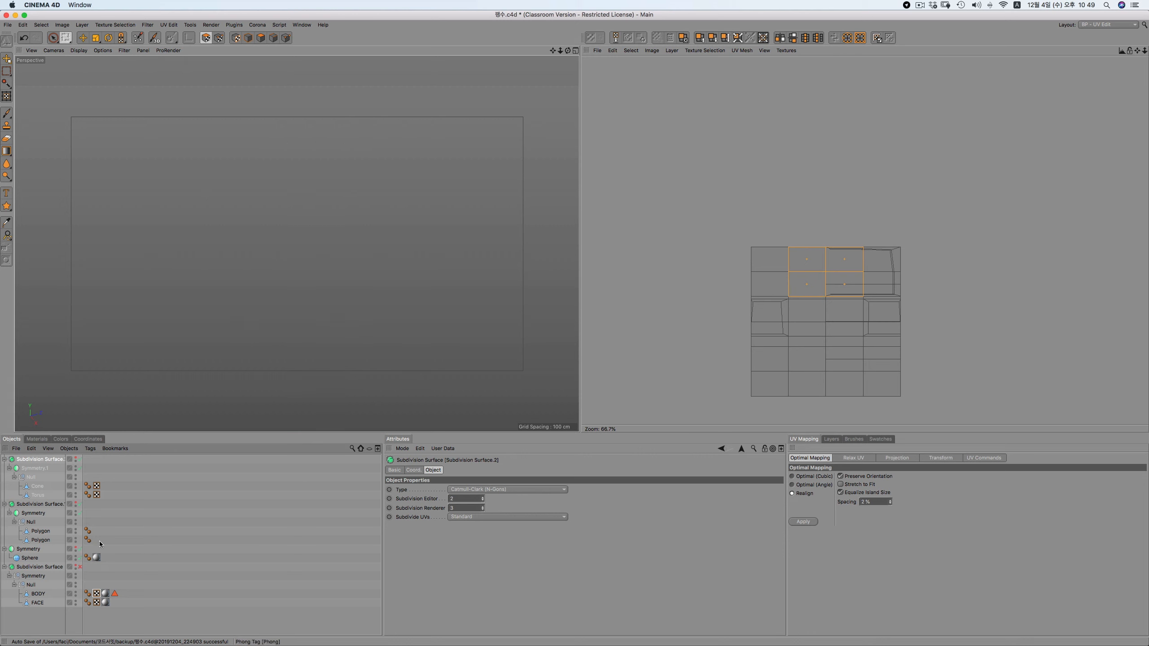
alt+click(75, 565)
double_click(75, 600)
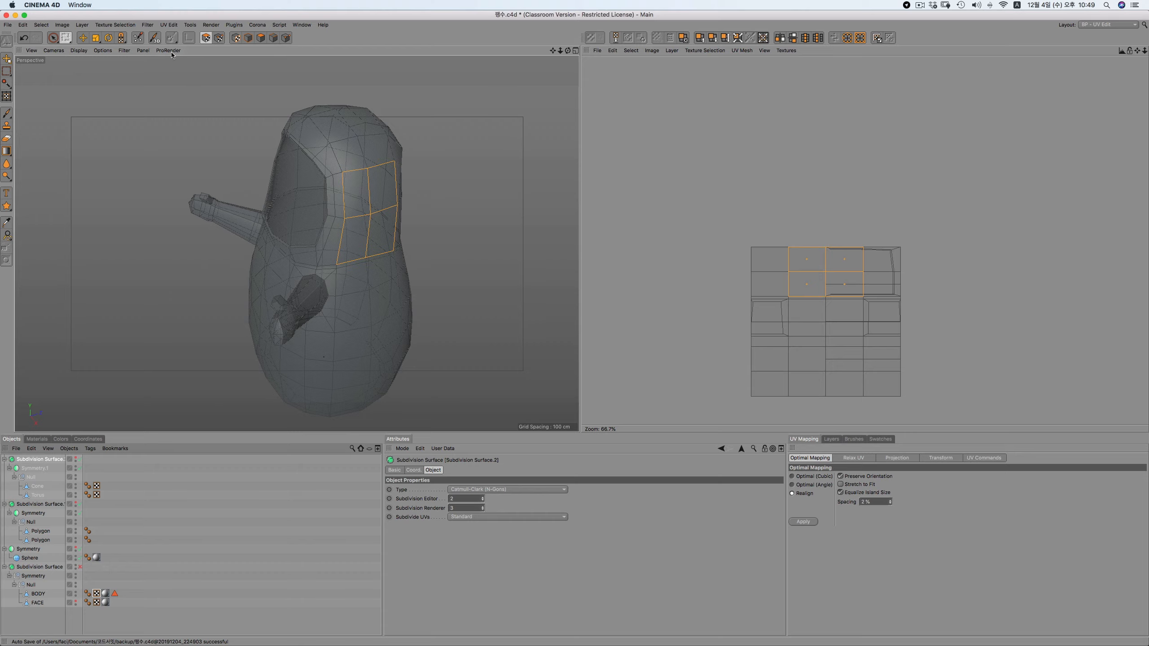
Loop-select the edge rings where both arms join BODY in Edges mode
click(260, 38)
drag(567, 51, 400, 178)
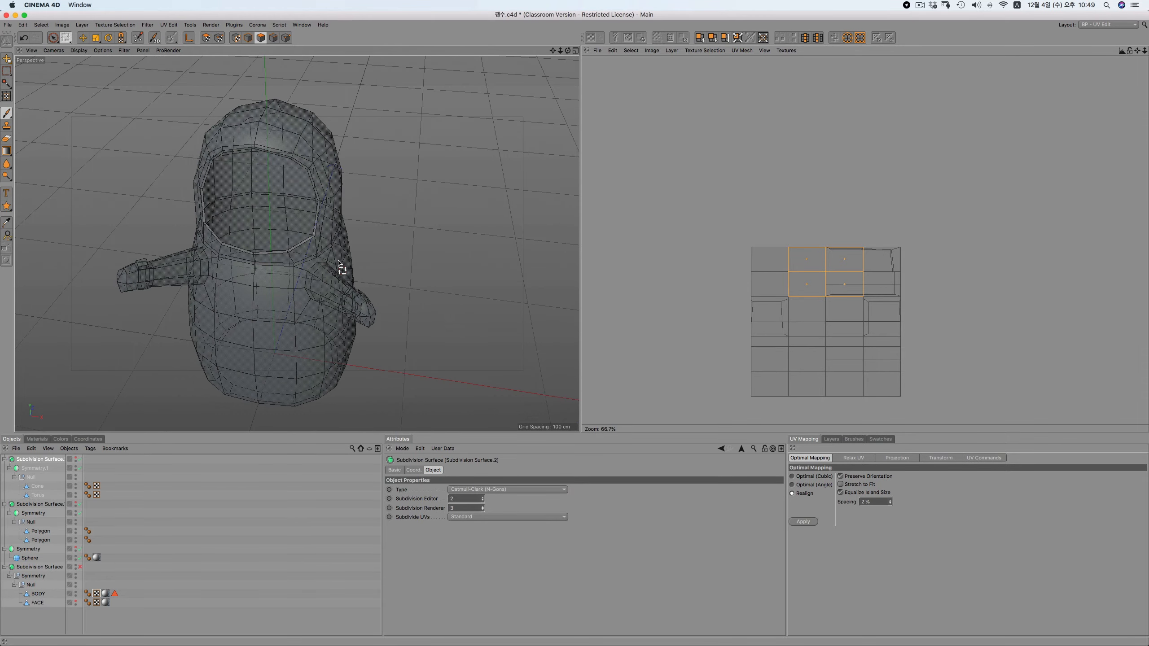
click(273, 37)
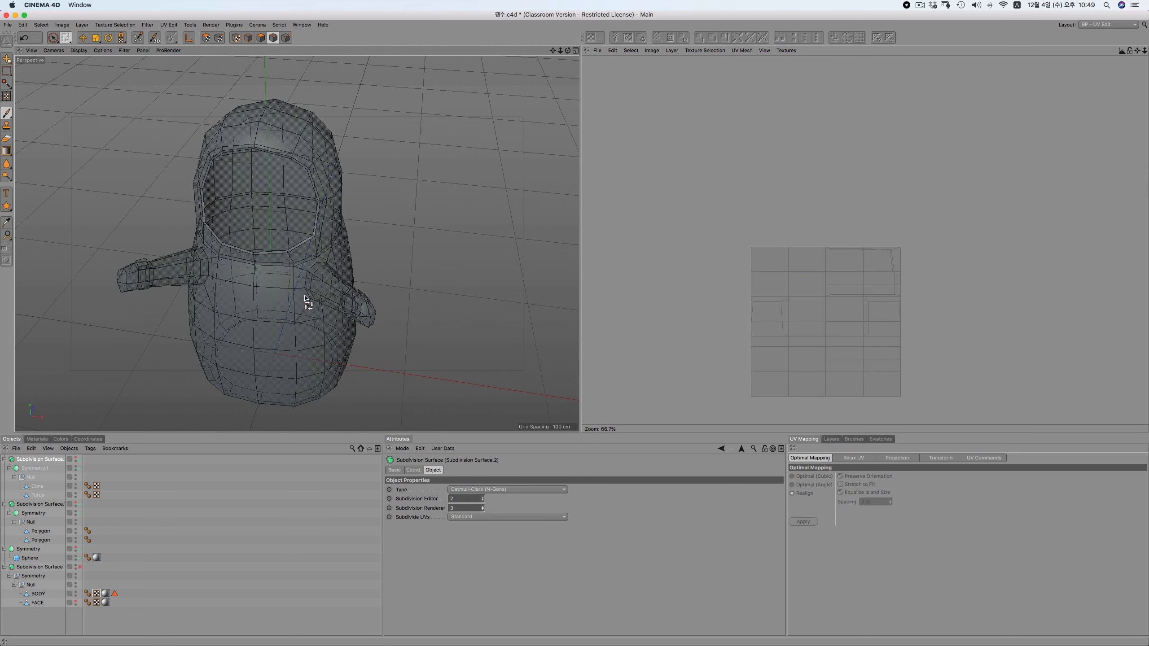
scroll(303, 298, up, 3)
click(38, 593)
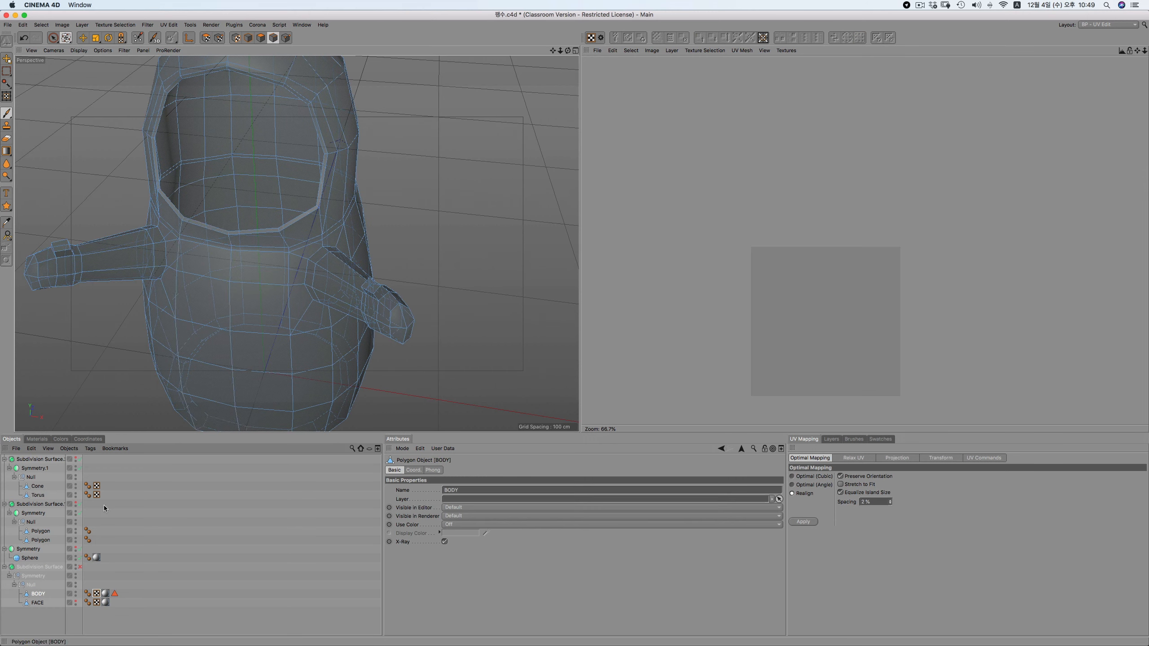
click(317, 257)
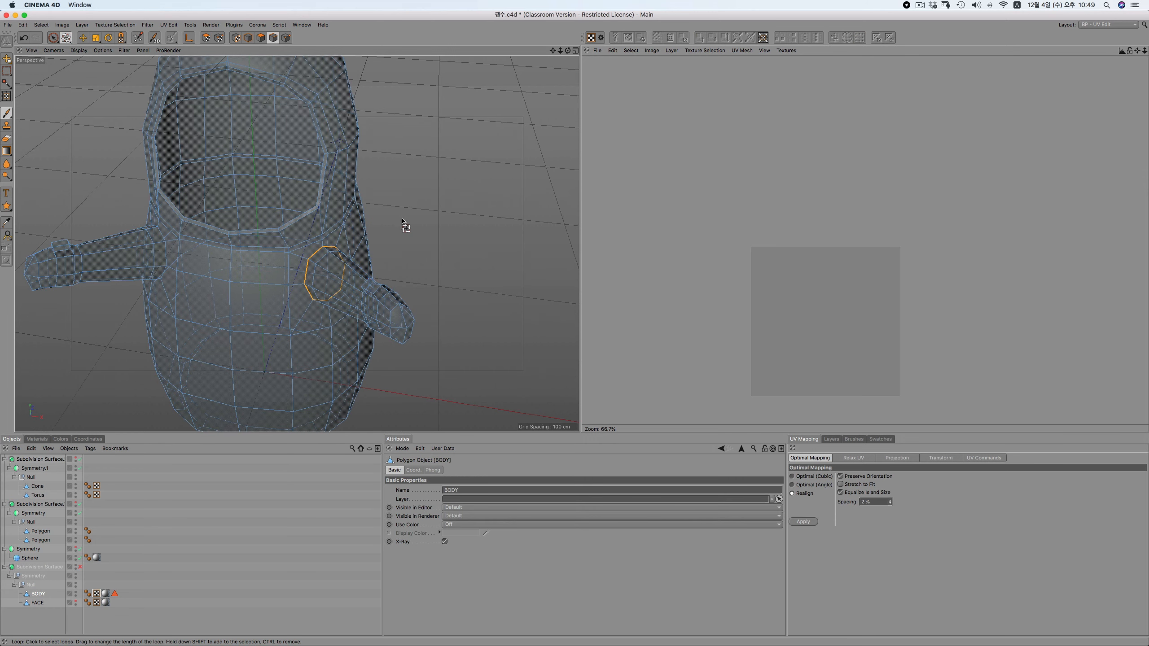
key(u)
key(l)
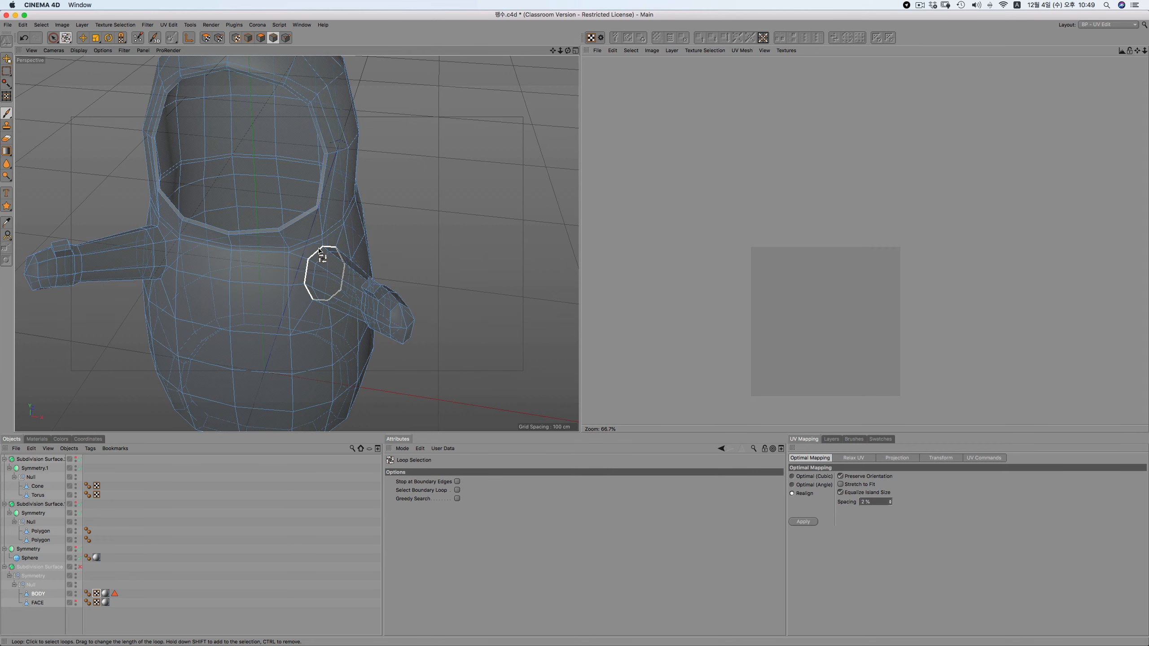
shift+click(162, 239)
Try to fill-select one arm's polygons from its shoulder edge loop, and clear the polygon selection
drag(567, 51, 597, 50)
key(u)
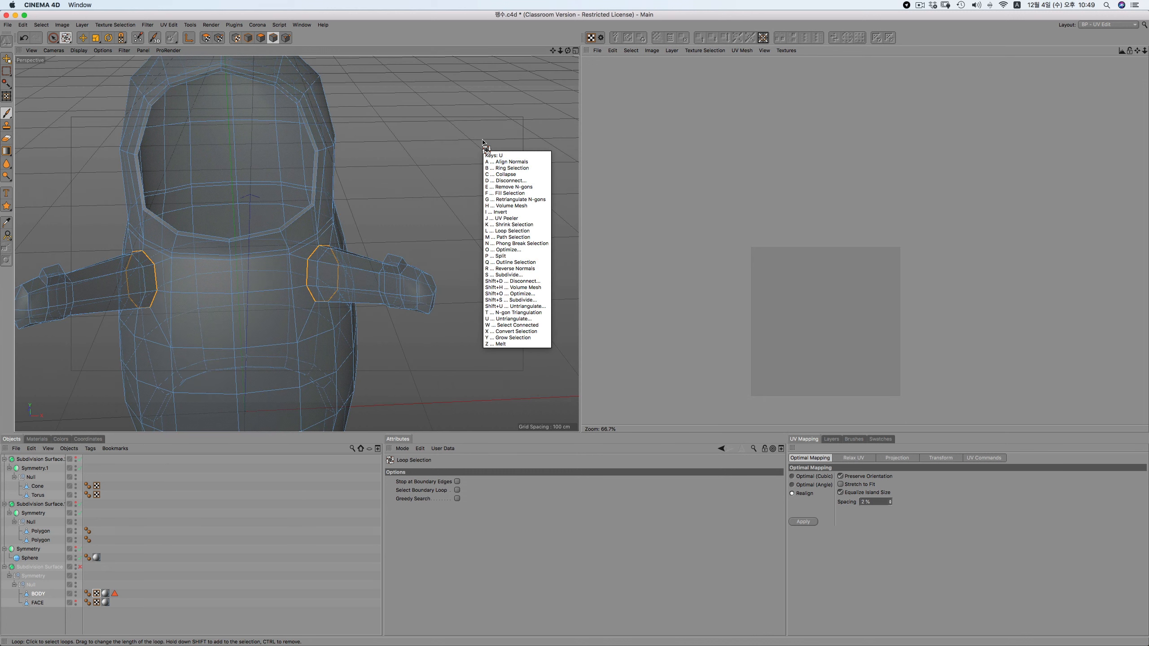
key(f)
shift+click(383, 271)
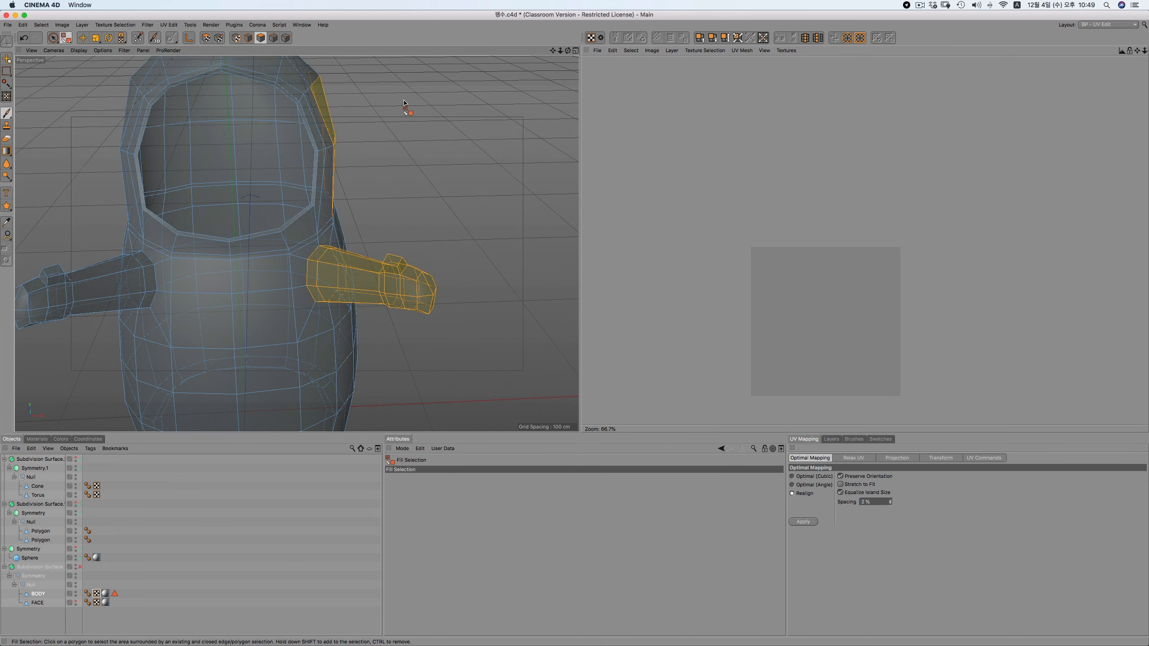
click(82, 38)
click(409, 159)
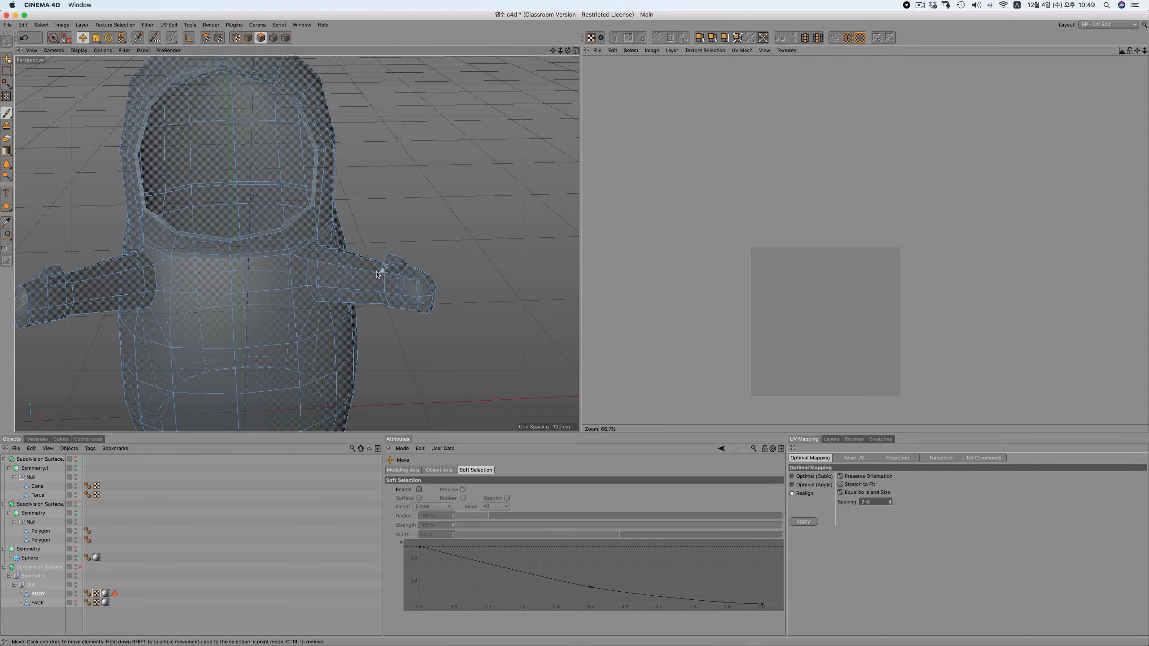
Fill-select the polygons of both arms using the selected shoulder edge loops as boundaries
click(272, 40)
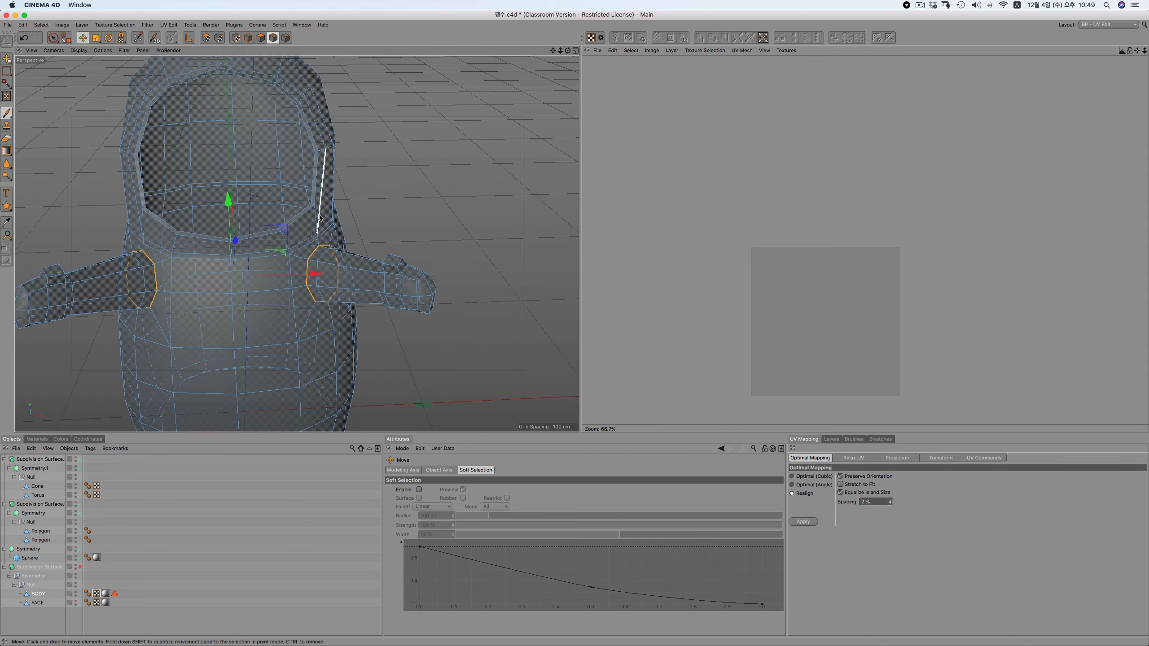
right_click(343, 282)
click(350, 289)
click(344, 284)
key(super+z)
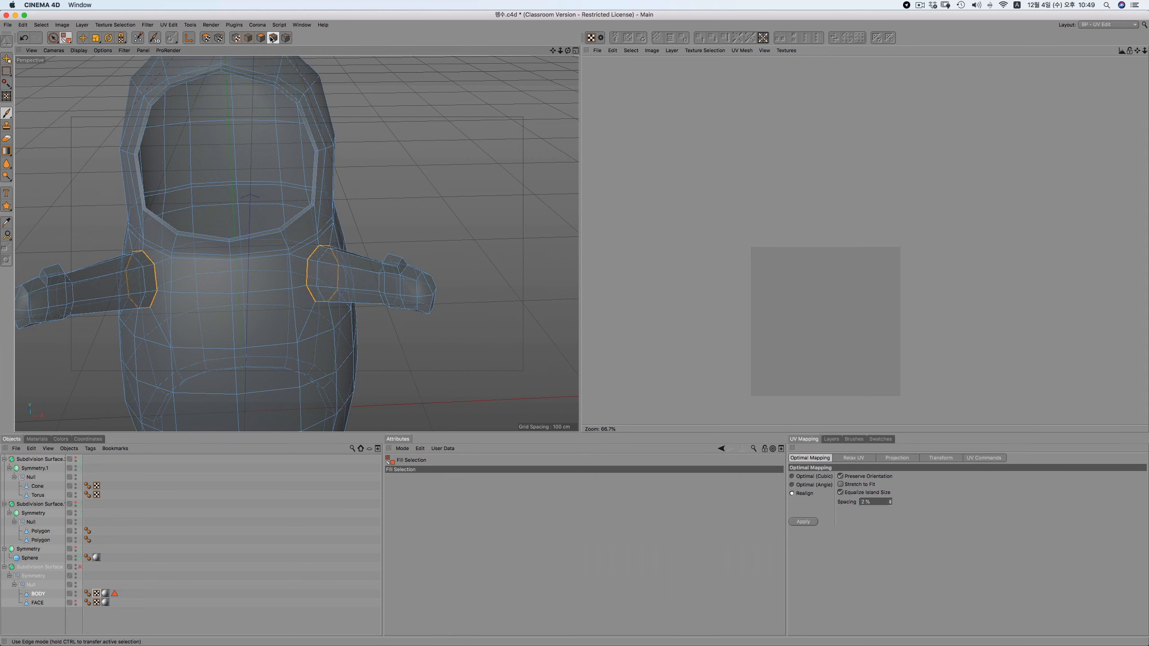
click(115, 277)
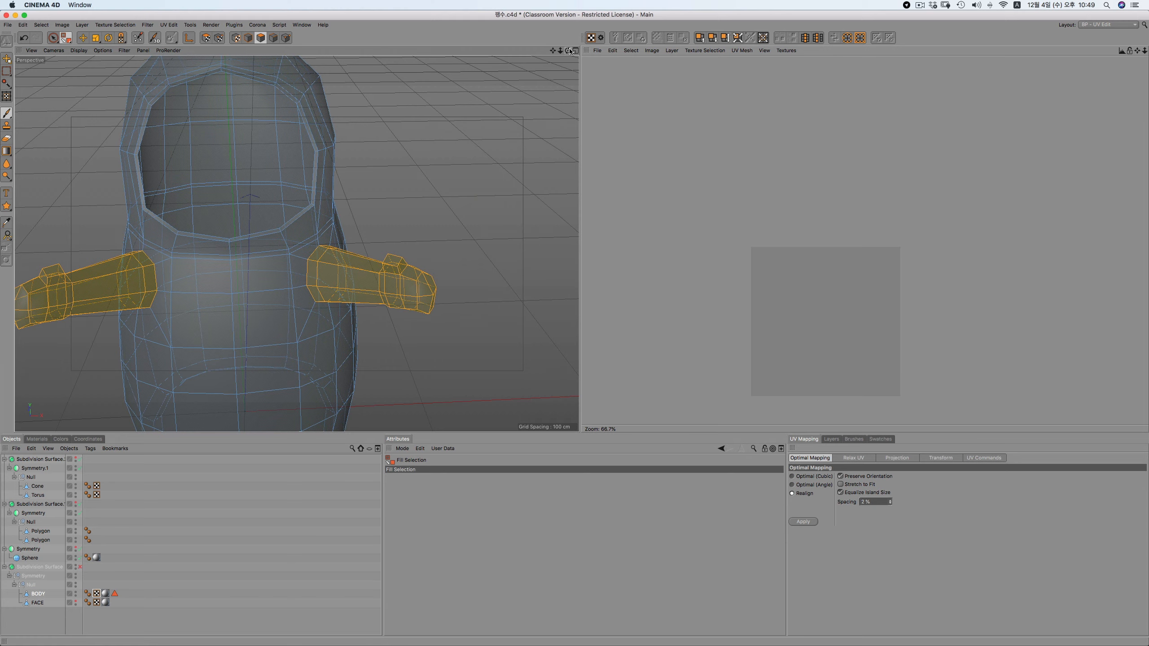
Repeat the fill selection of both arms' polygons on BODY, adding the second arm to the first within the shoulder edge loops
alt+drag(295, 249, 456, 46)
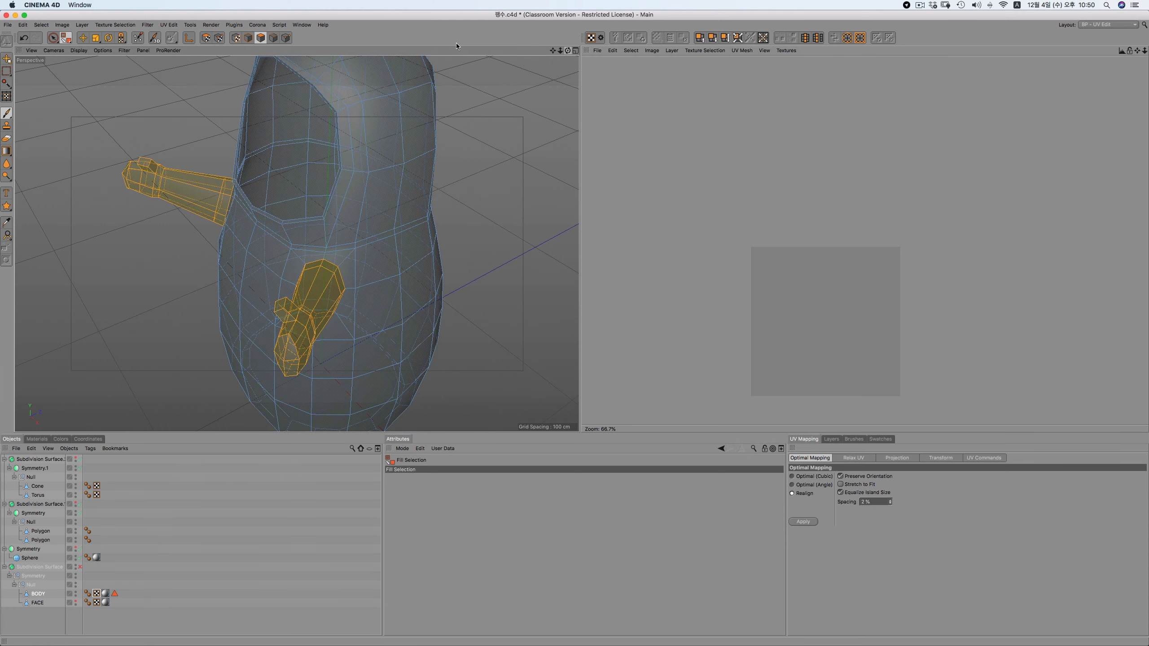
click(277, 40)
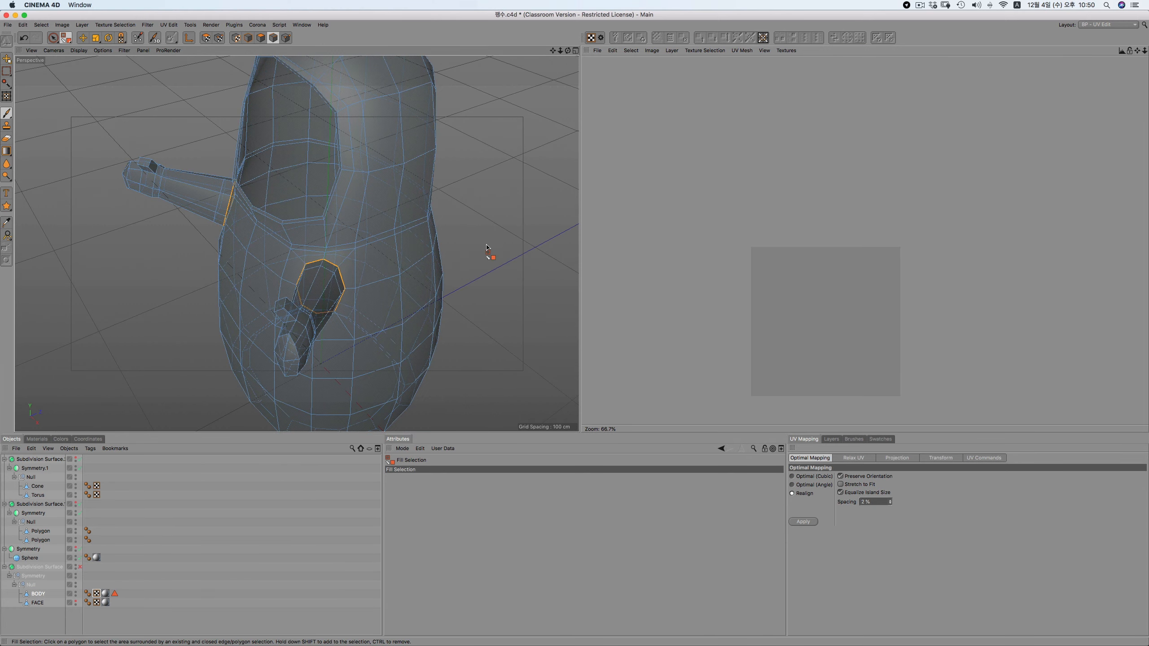
key(u)
key(f)
key(u)
key(f)
key(u)
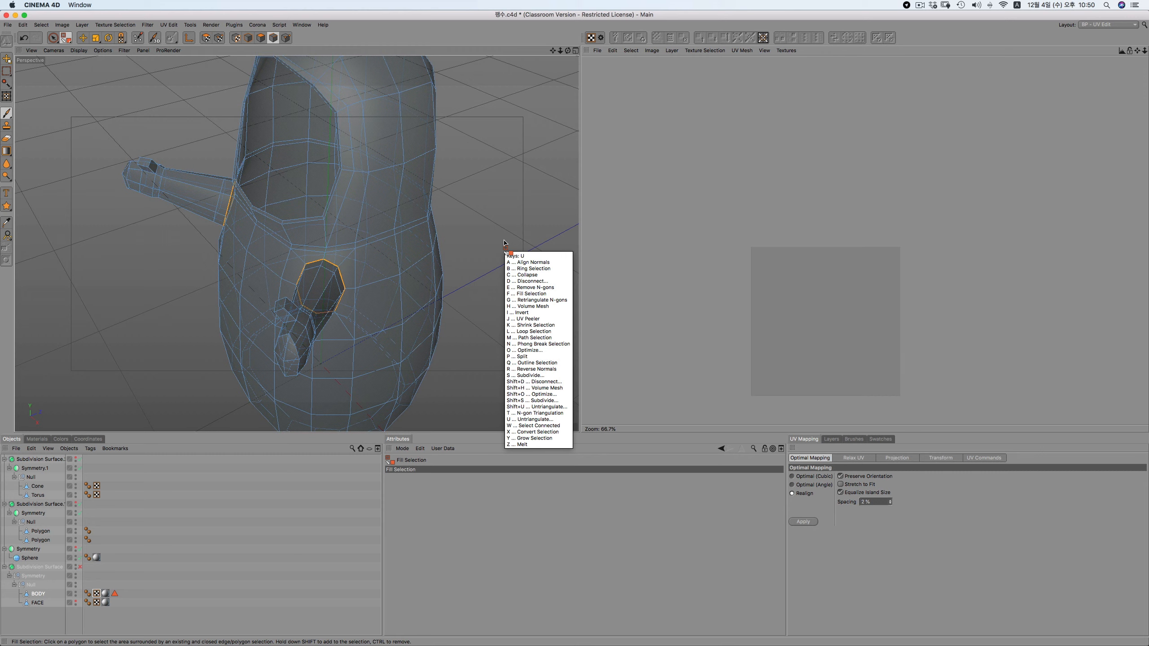
key(f)
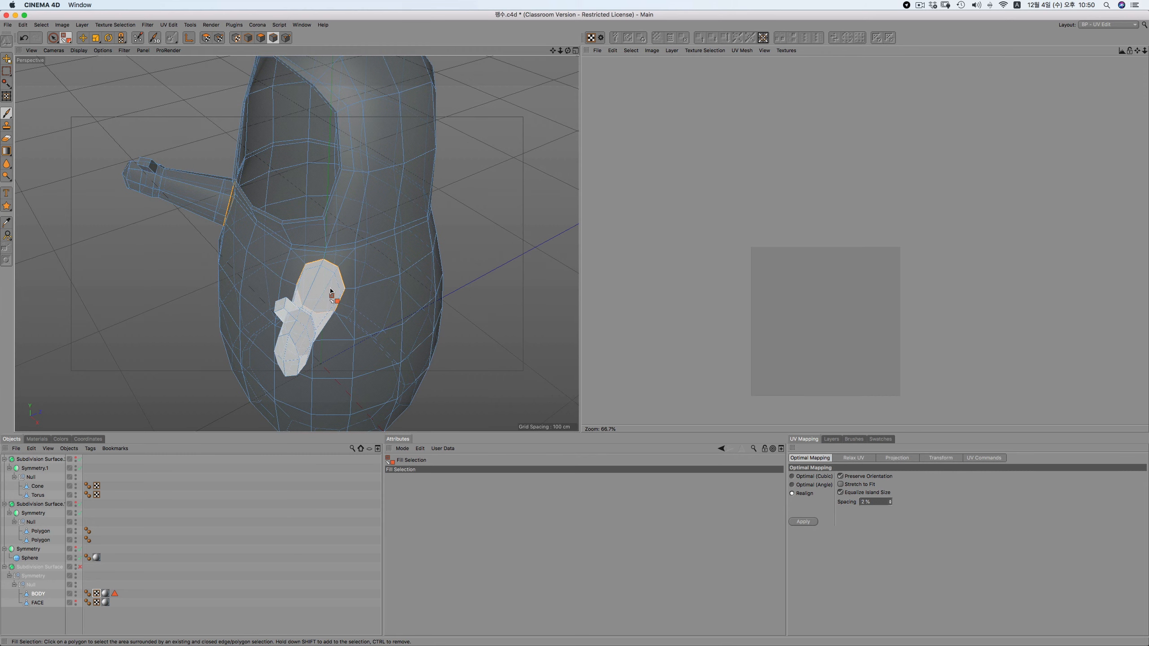
click(330, 291)
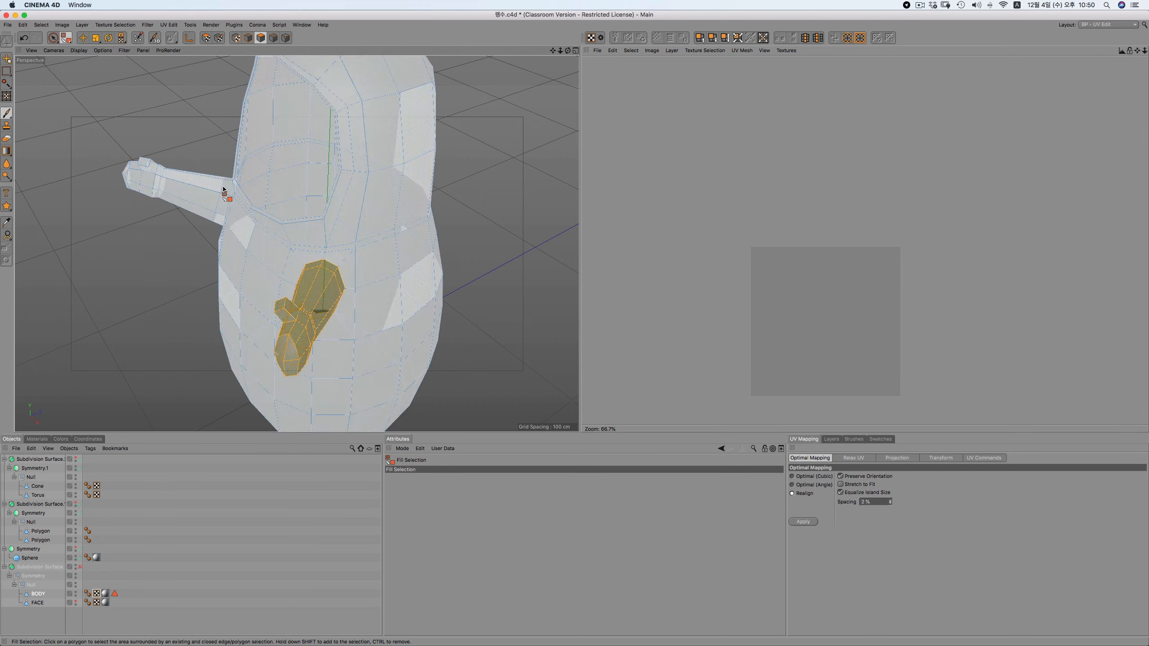
click(274, 38)
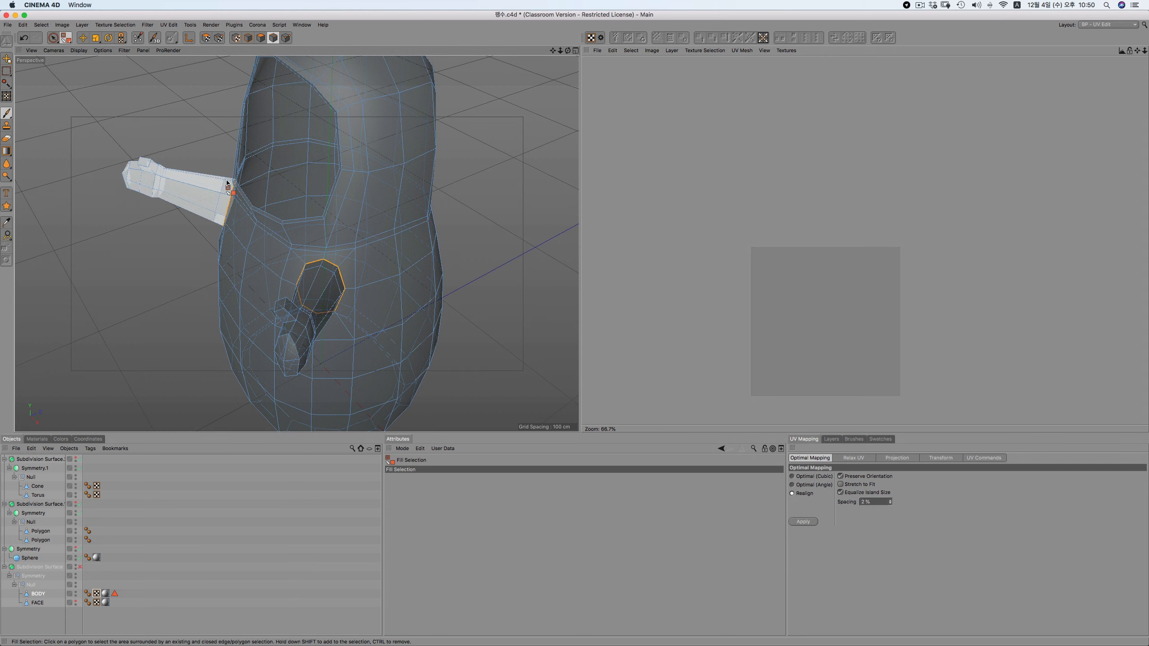
shift+click(186, 185)
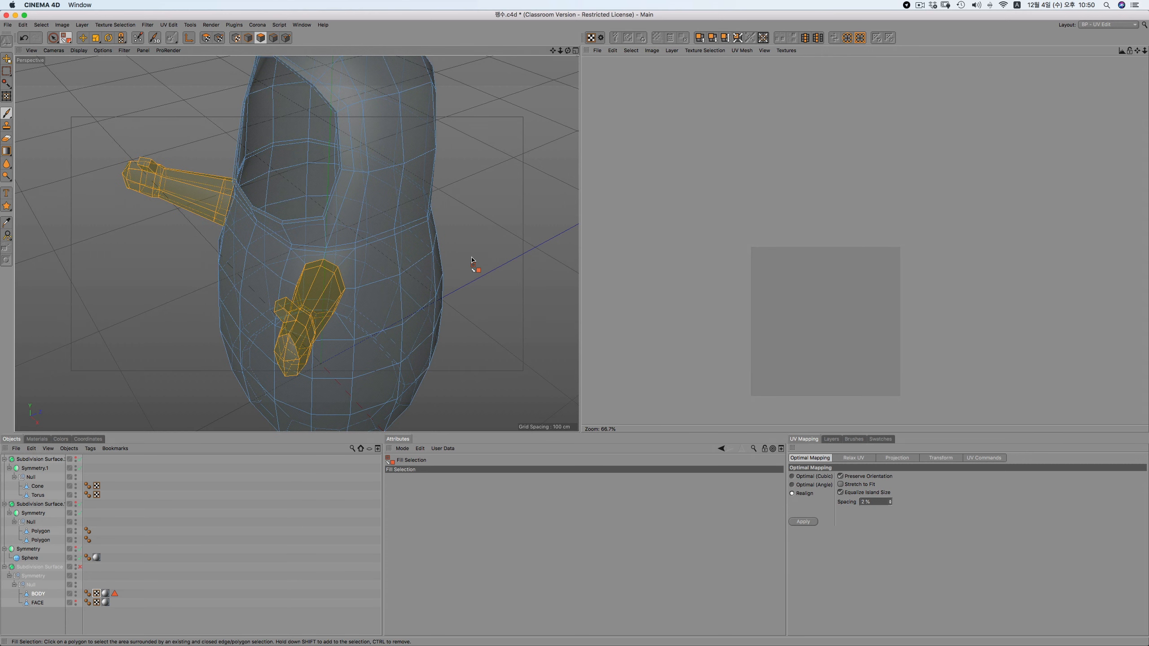
Show BODY's UVs for the front view and move the selected arm UV polygons clear of the texture square
key(F3)
key(F4)
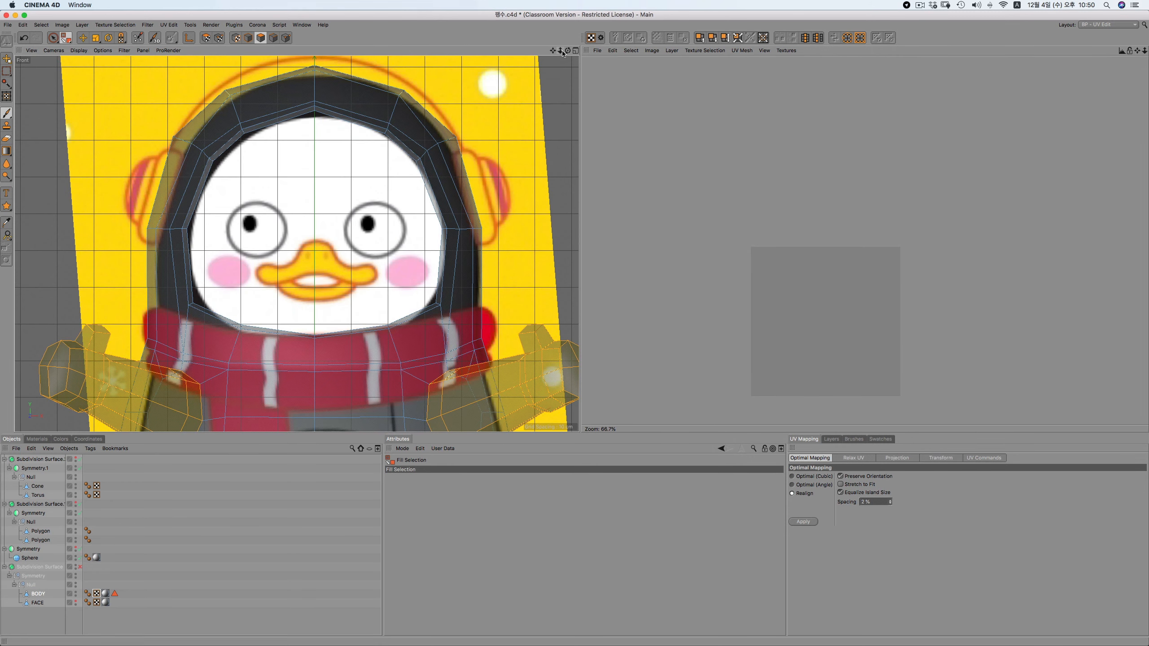
drag(560, 50, 538, 0)
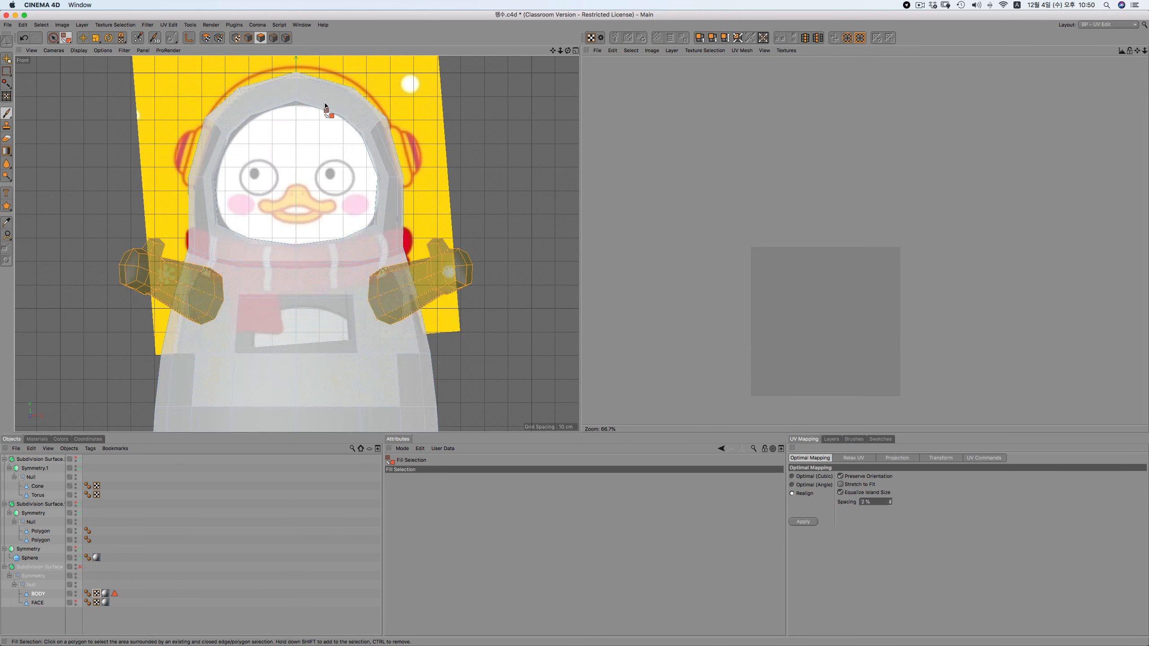
click(206, 38)
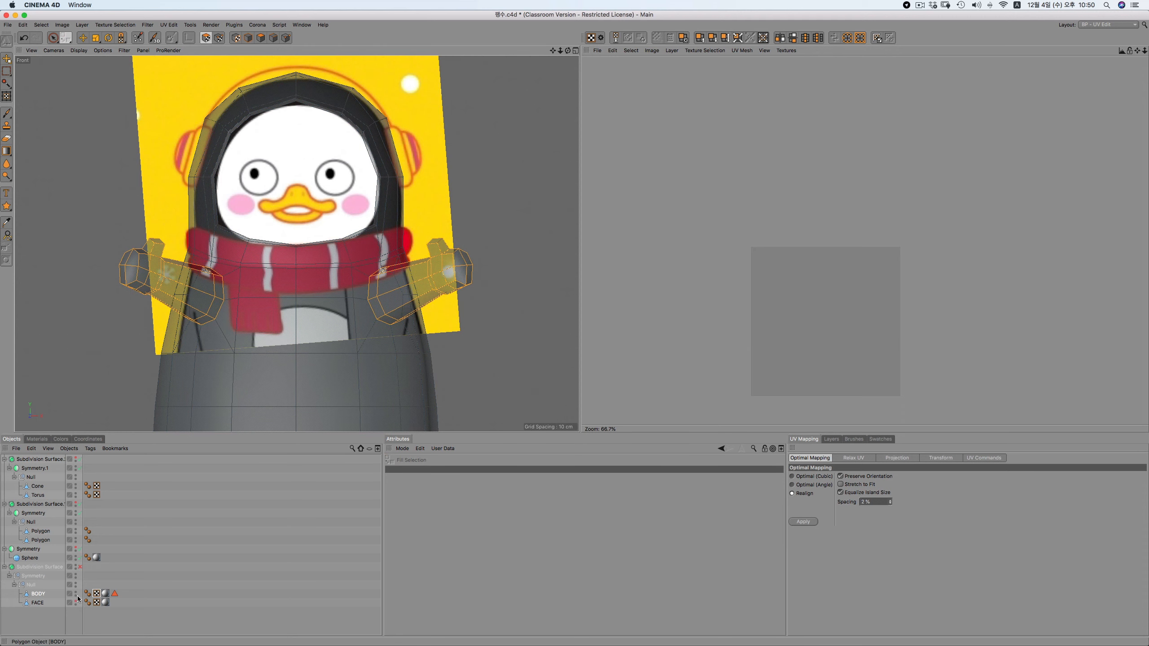
click(96, 593)
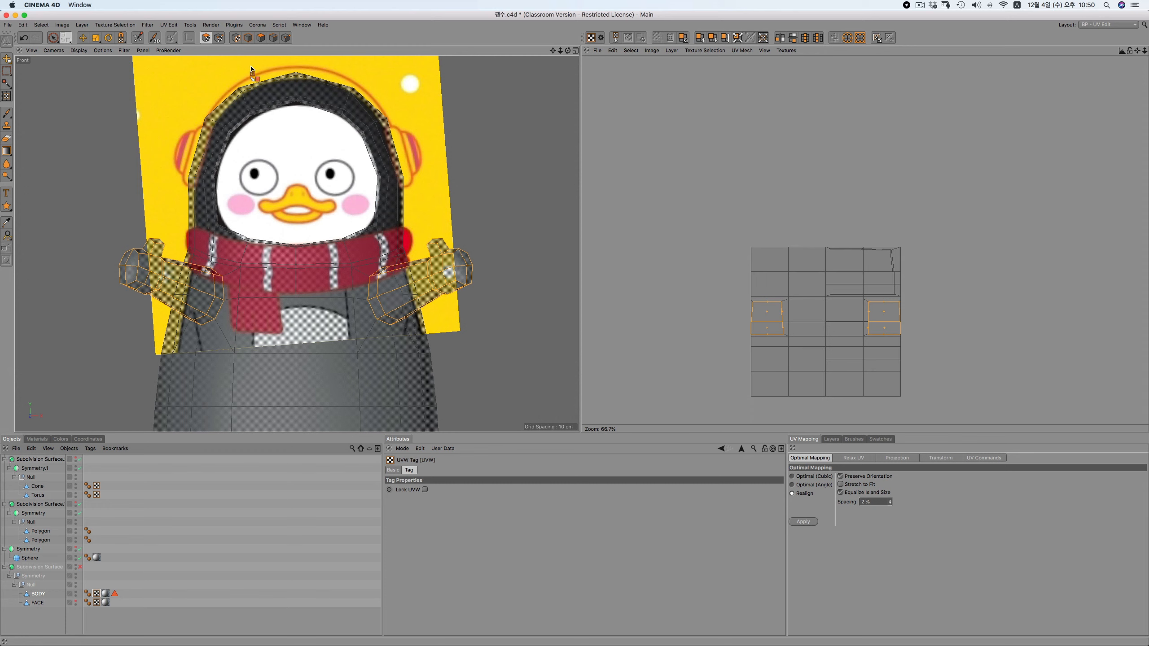
click(97, 592)
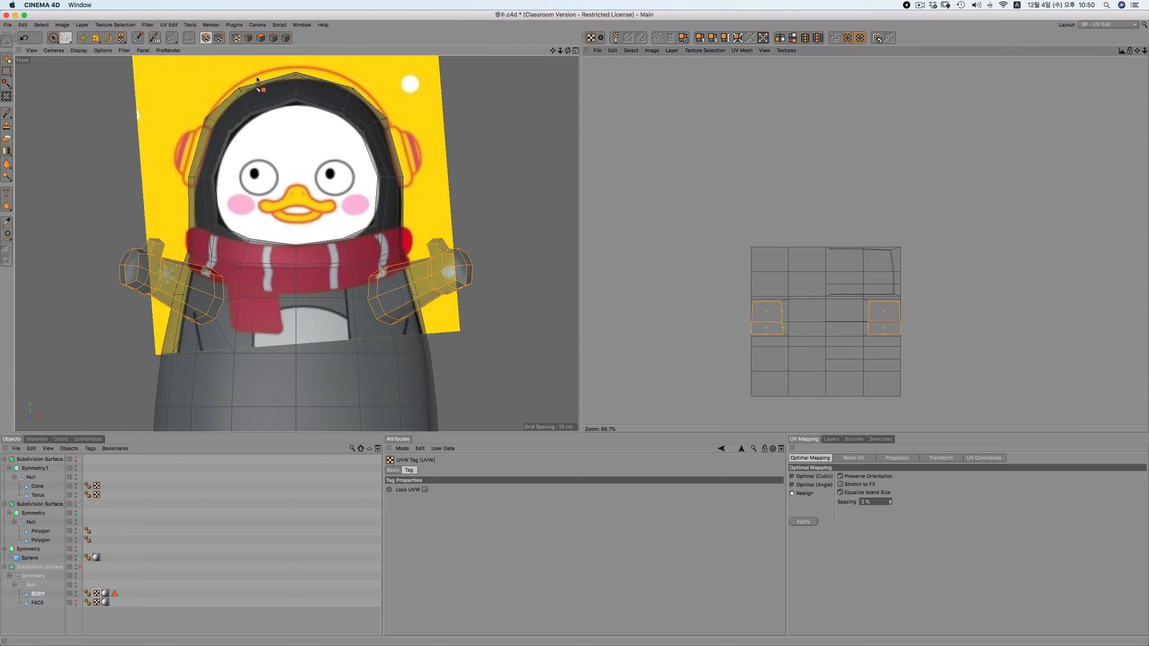
click(81, 39)
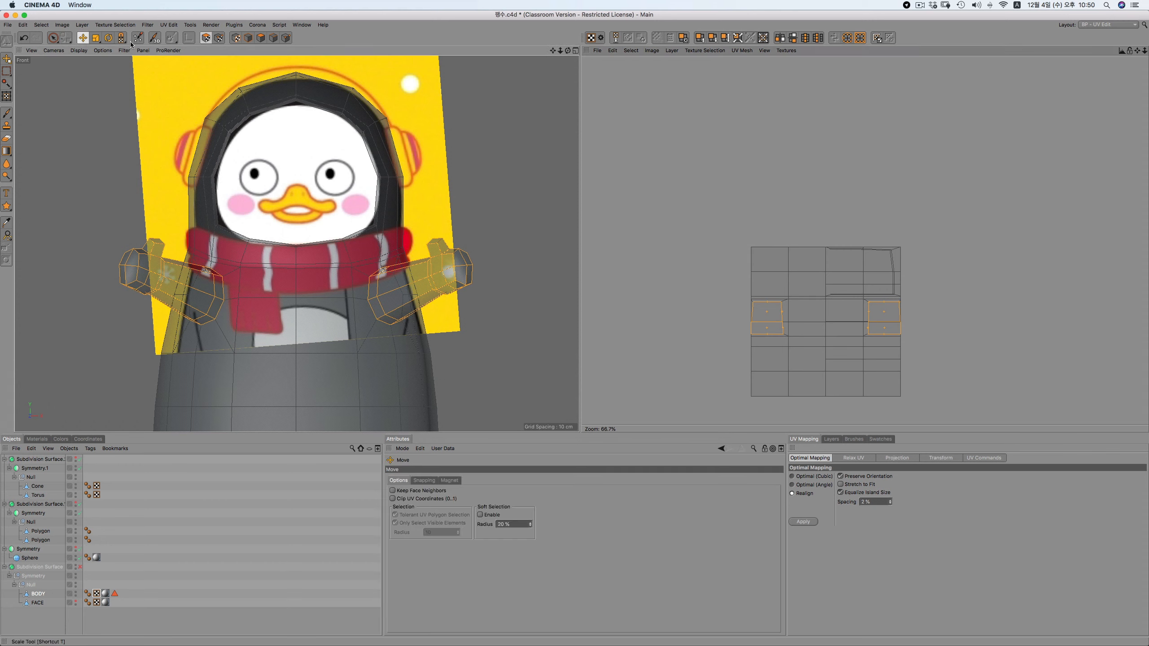
drag(592, 330, 524, 181)
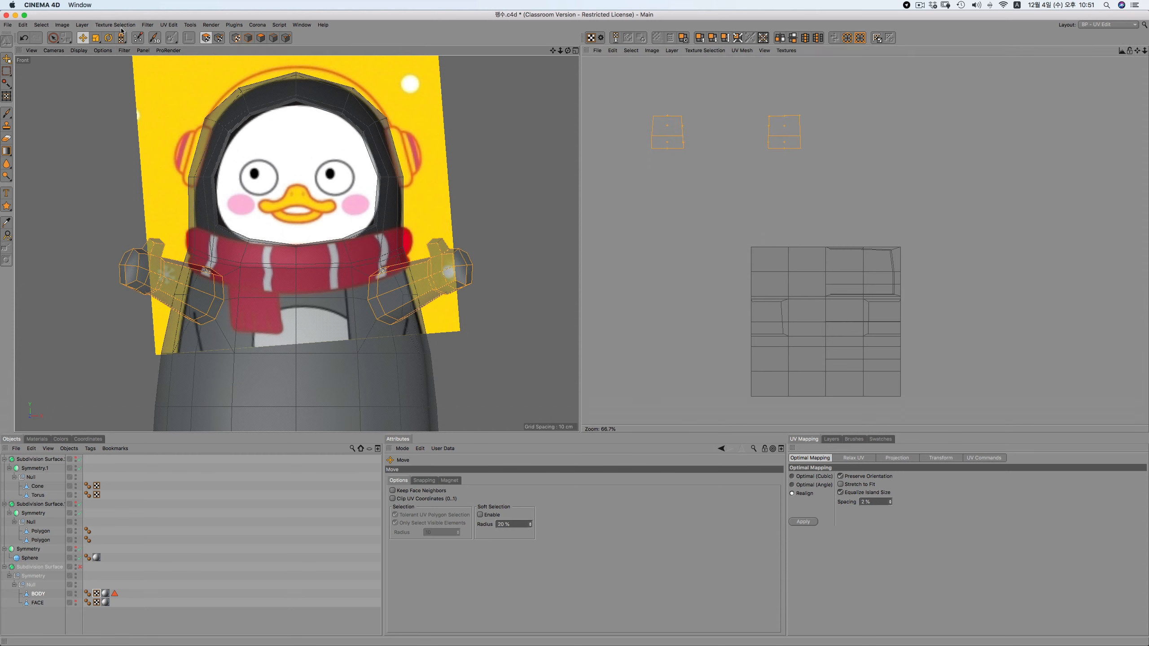
Invert the UV selection and apply a Frontal projection to the rest of BODY from the front view
click(41, 25)
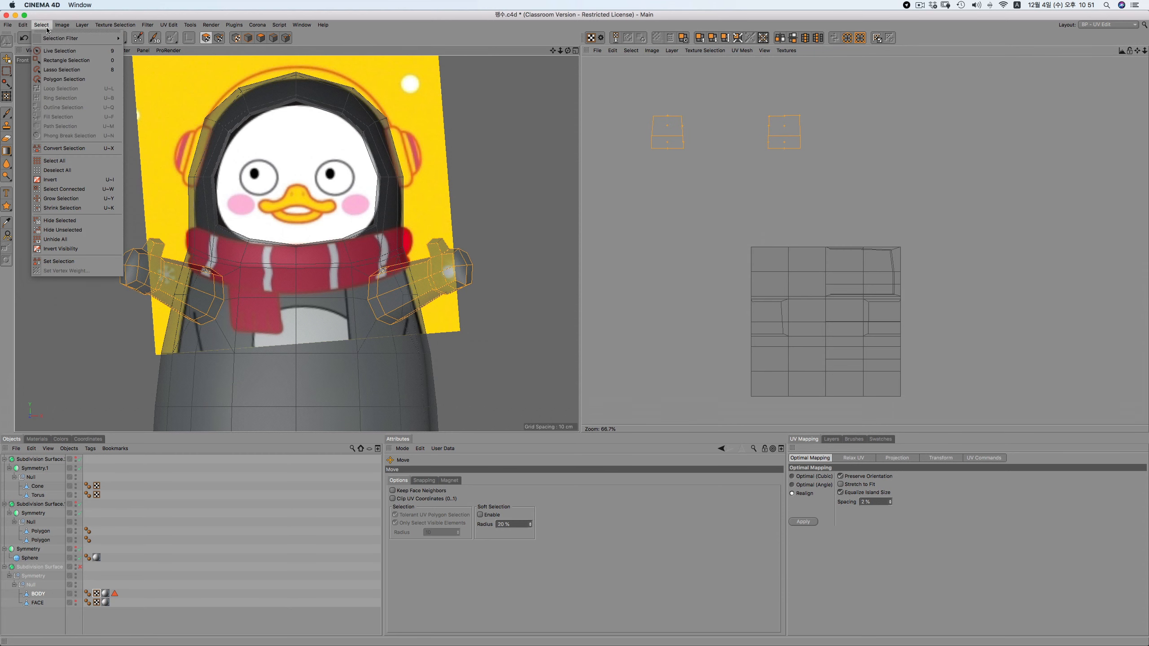
click(57, 180)
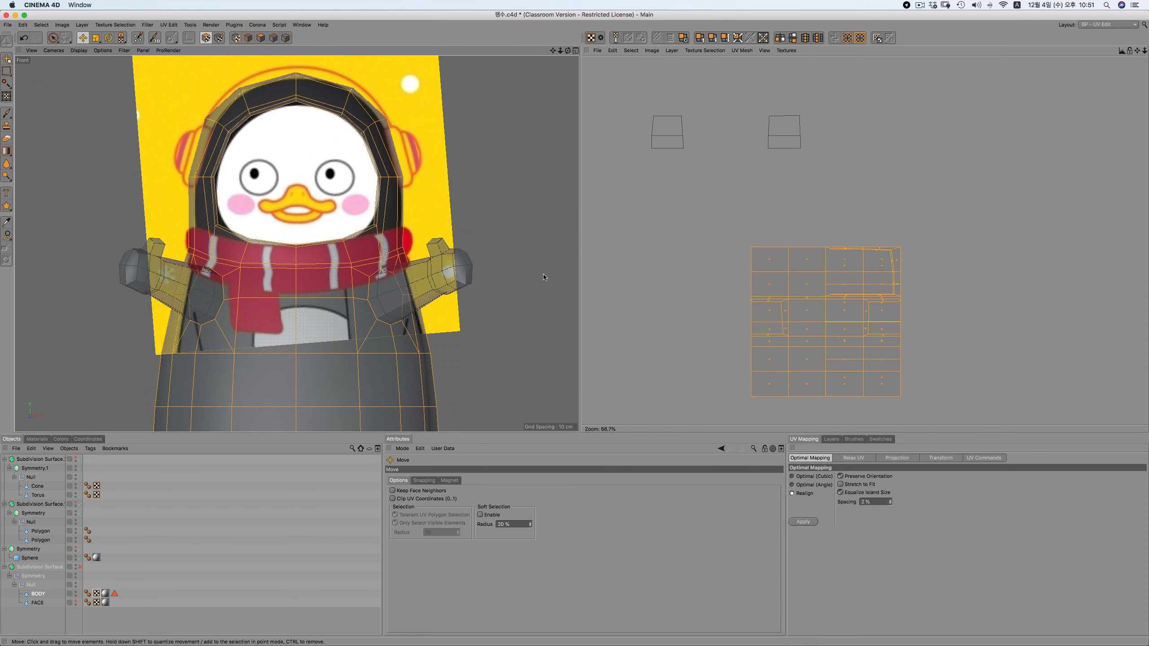
click(897, 458)
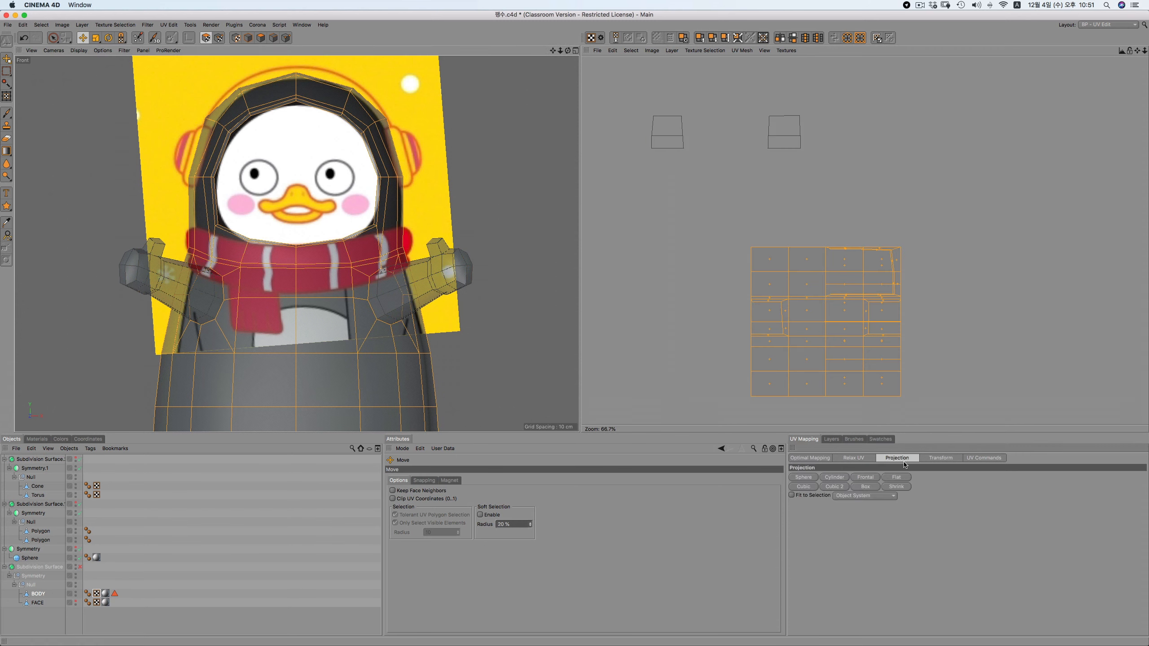
click(870, 477)
drag(552, 50, 547, 50)
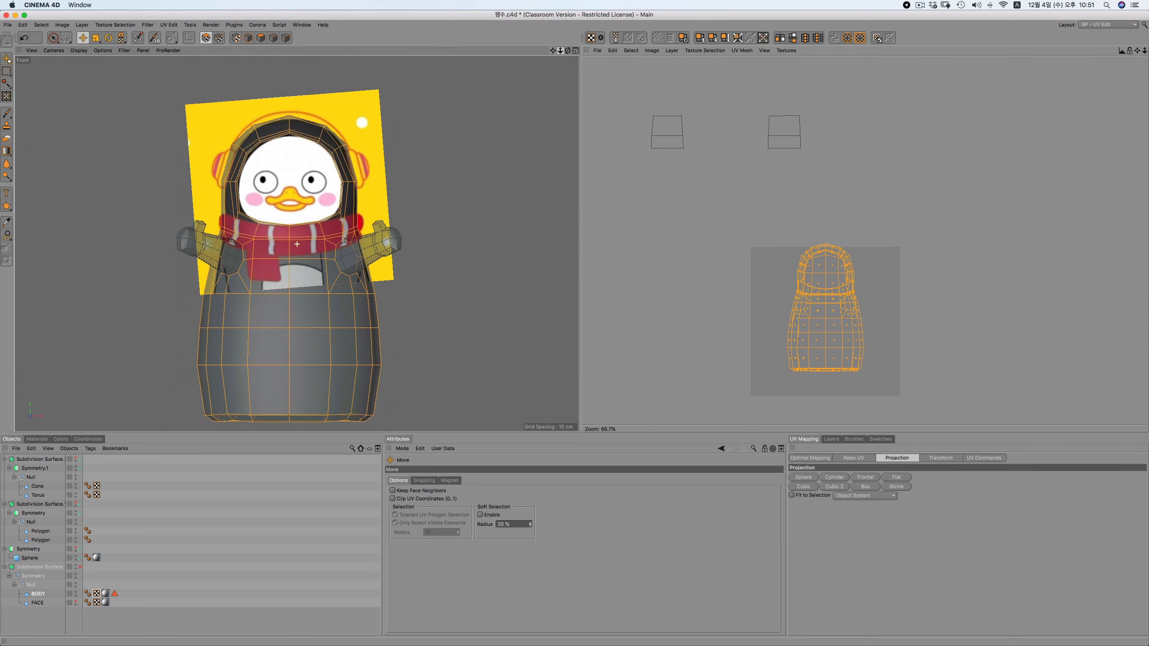
click(859, 477)
click(862, 477)
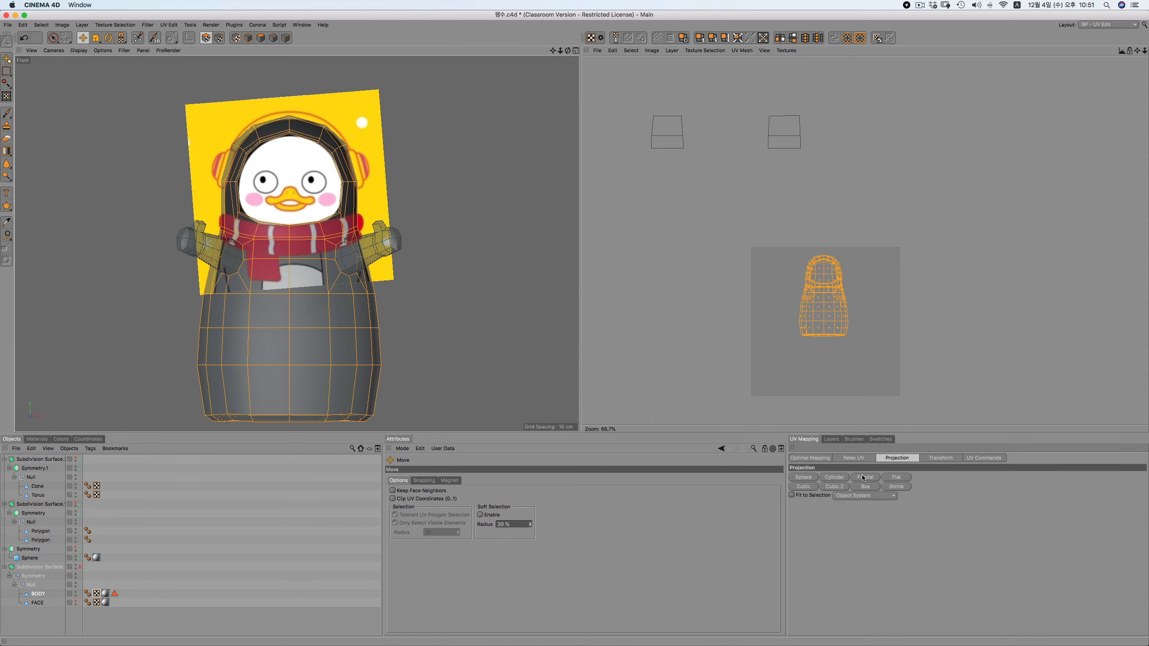
scroll(801, 318, up, 5)
scroll(837, 322, down, 4)
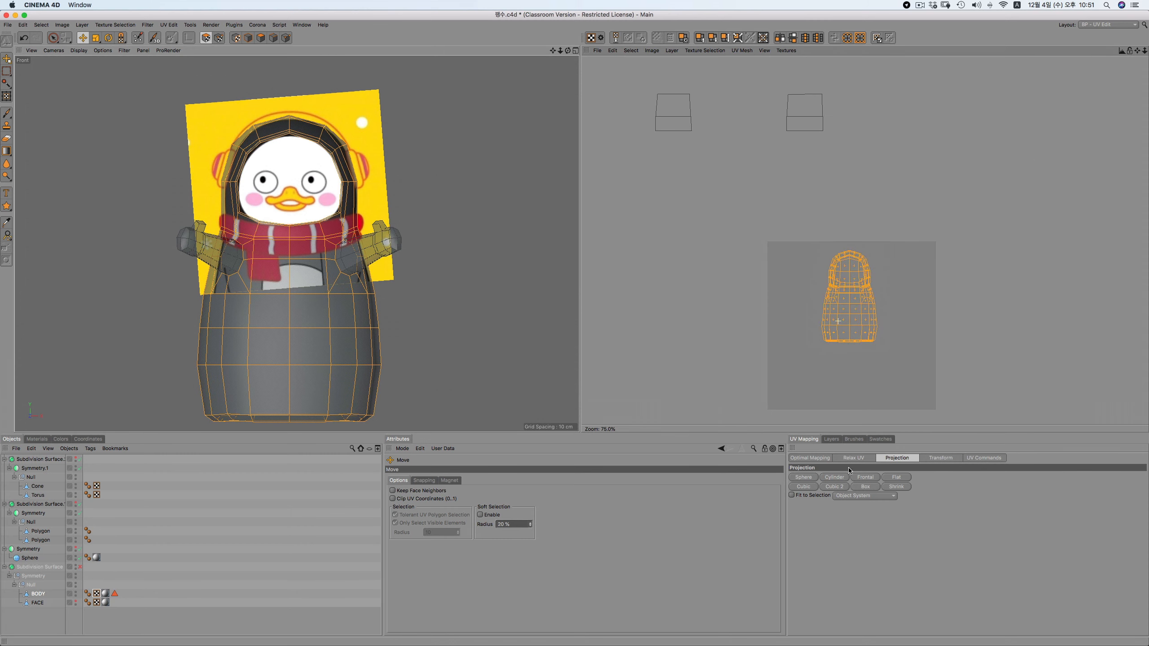
Try the Frontal projection from the perspective view, and reapply it from the front view with the selection cleared at the end
key(F1)
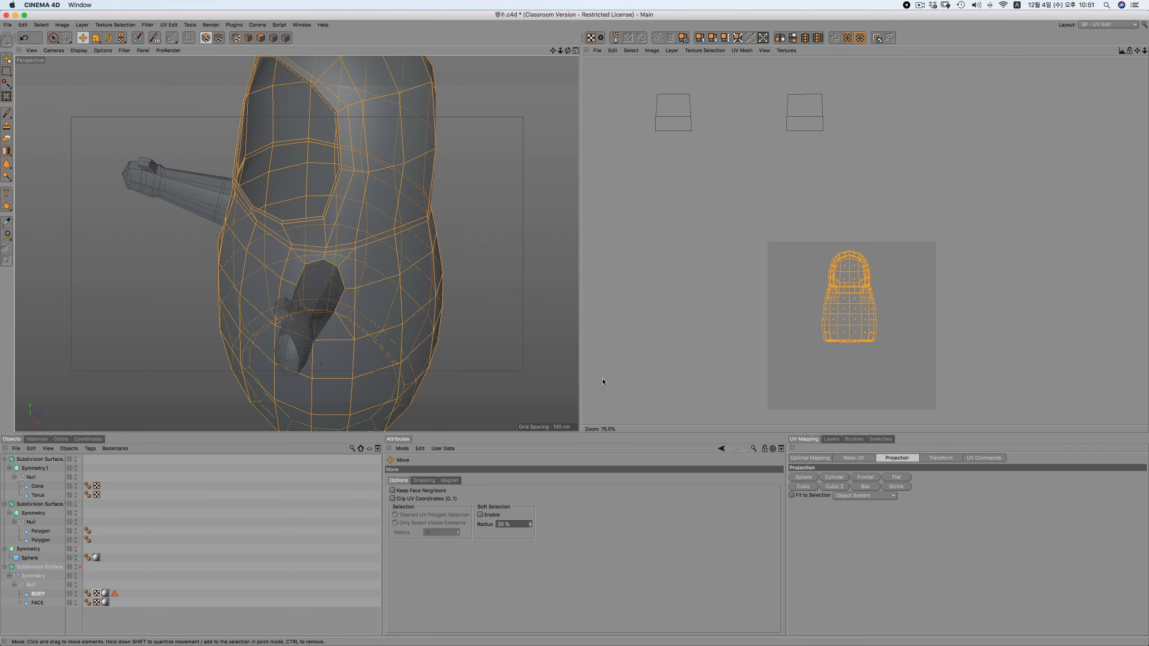
click(874, 478)
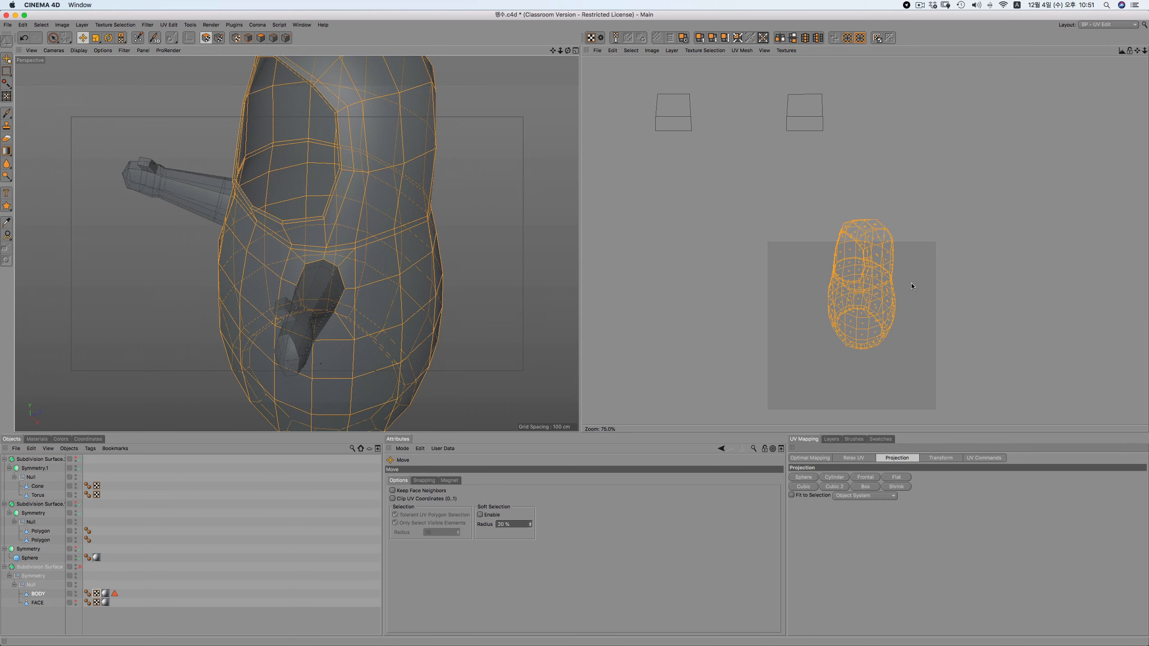
key(F4)
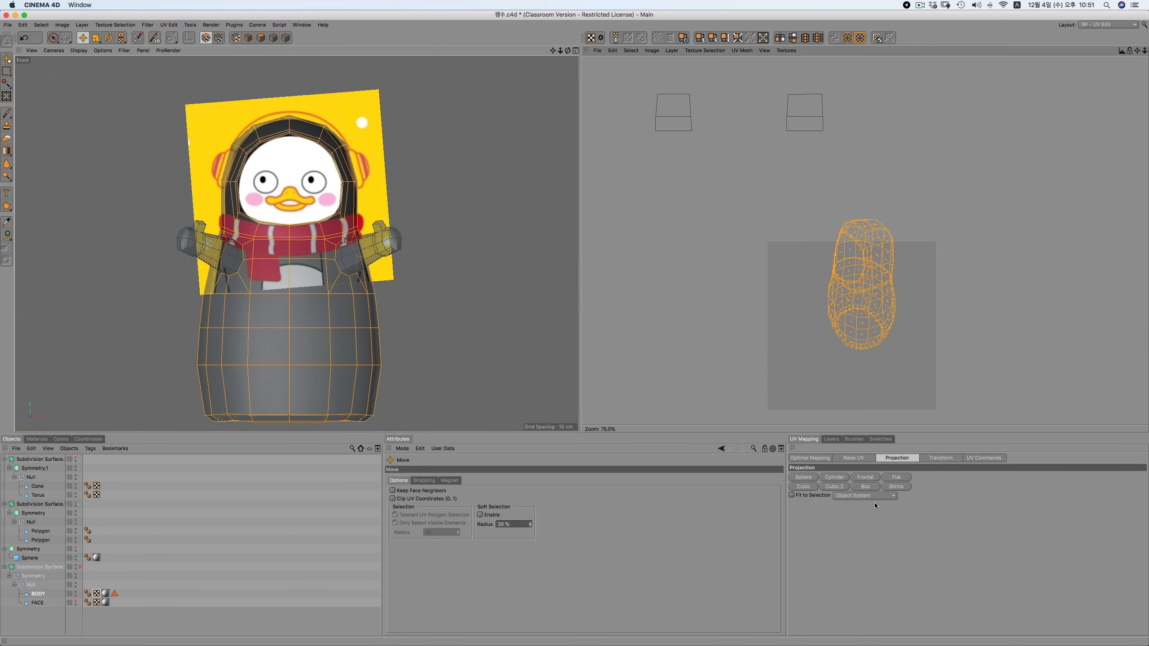
click(869, 482)
click(432, 177)
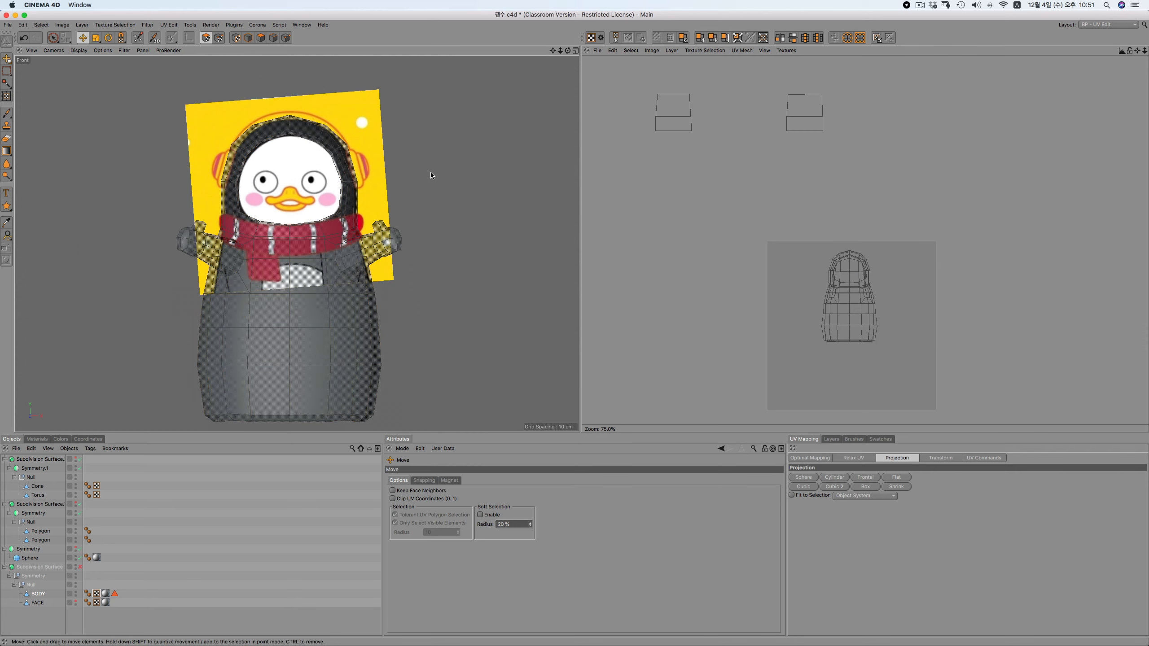
Turn the perspective view to the back of the model and select BODY in Edges mode
key(F1)
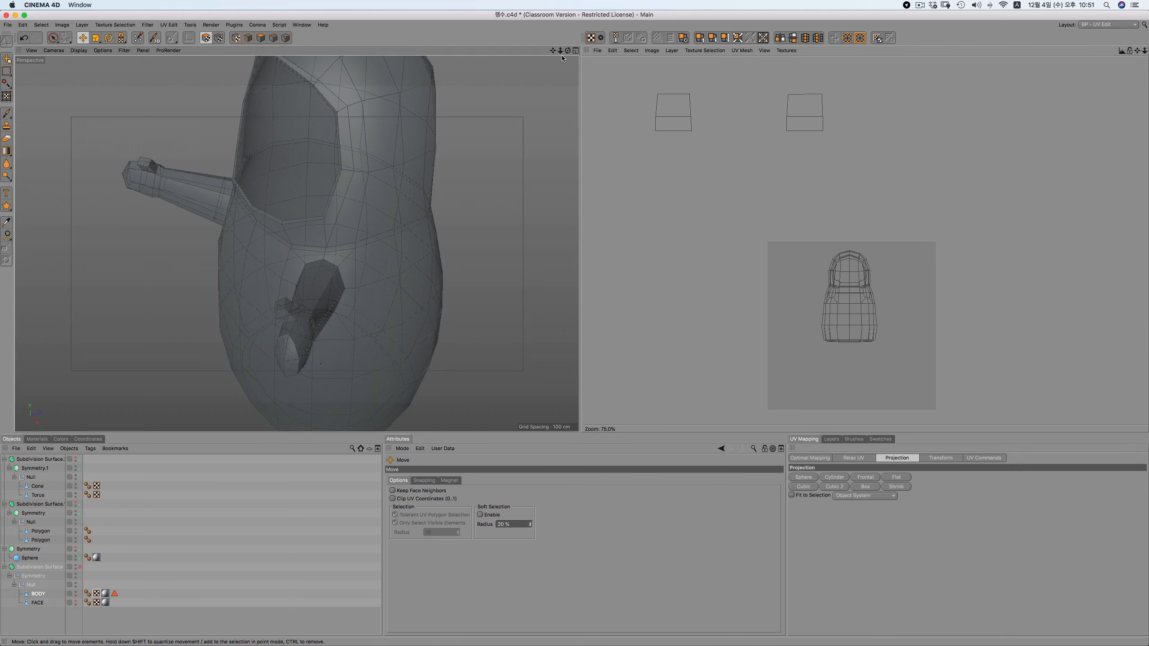
mouse_move(567, 50)
mouse_down()
mouse_move(450, 59)
mouse_move(584, 60)
mouse_up()
drag(570, 278, 527, 351)
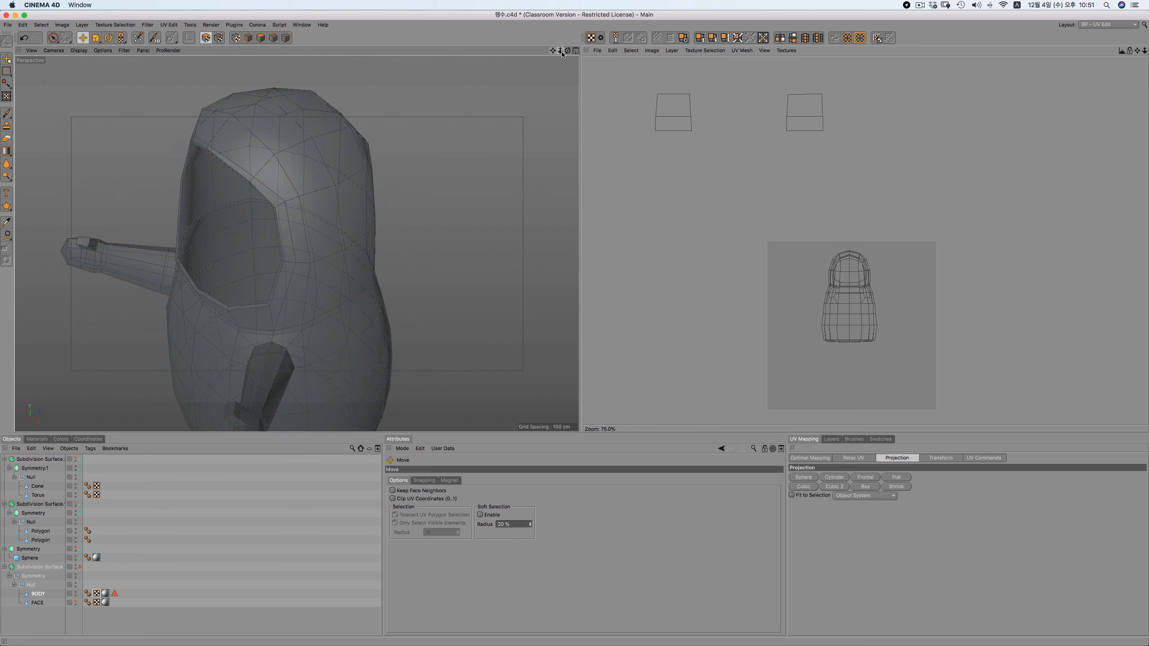
drag(560, 51, 527, 5)
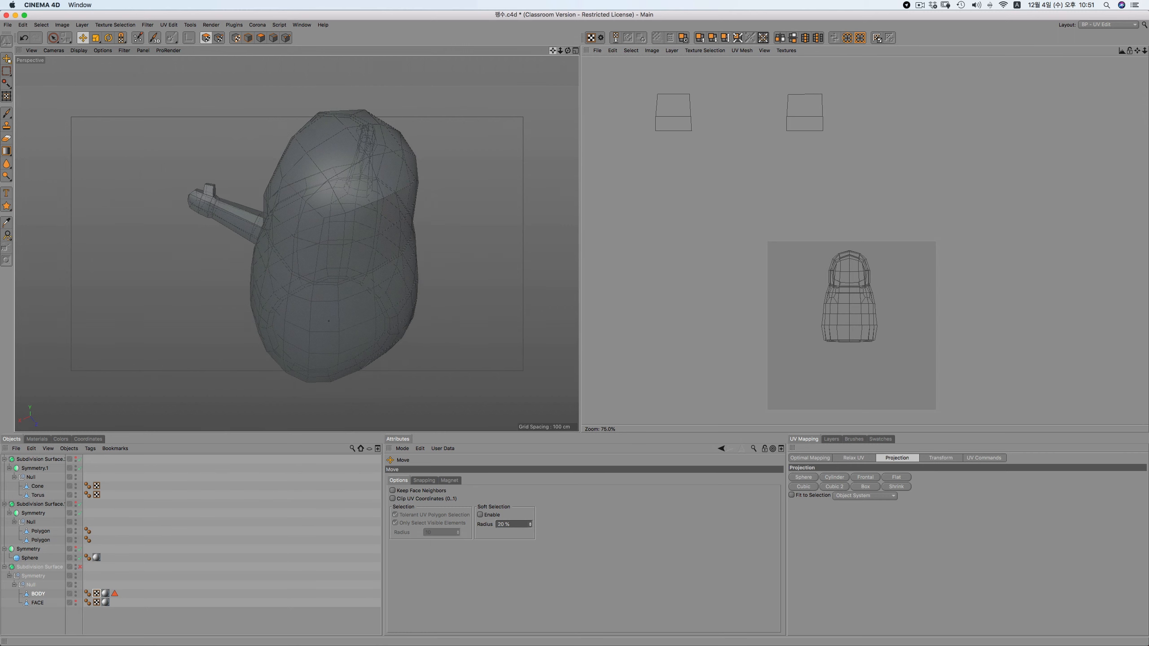
drag(565, 51, 295, 244)
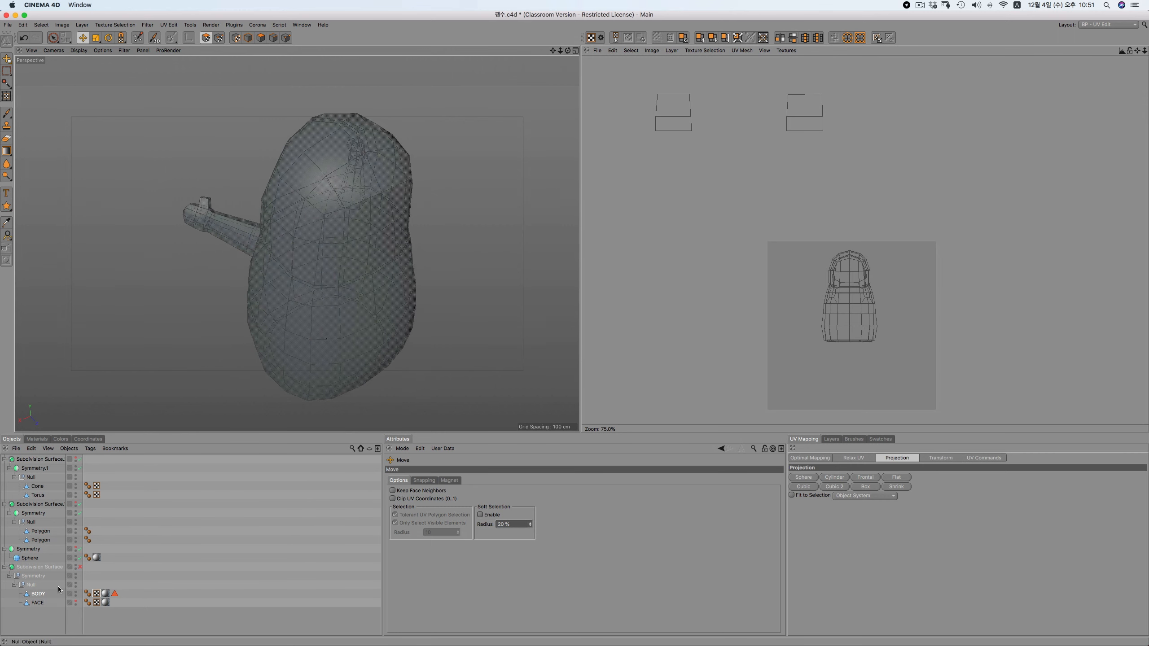
click(38, 595)
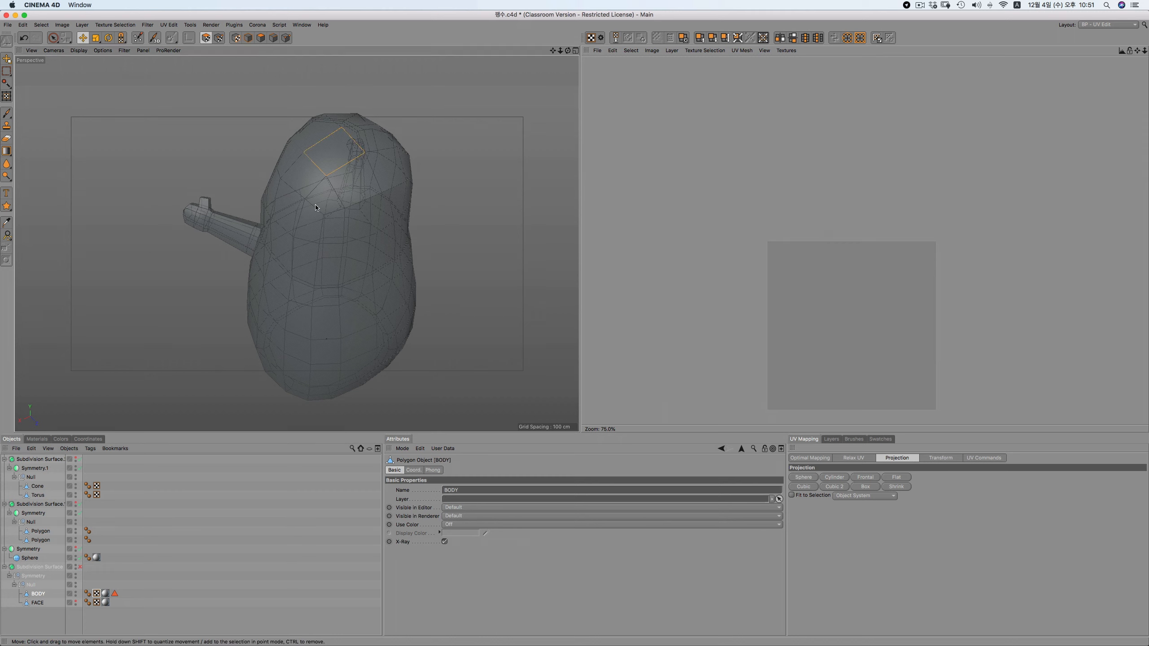
click(273, 38)
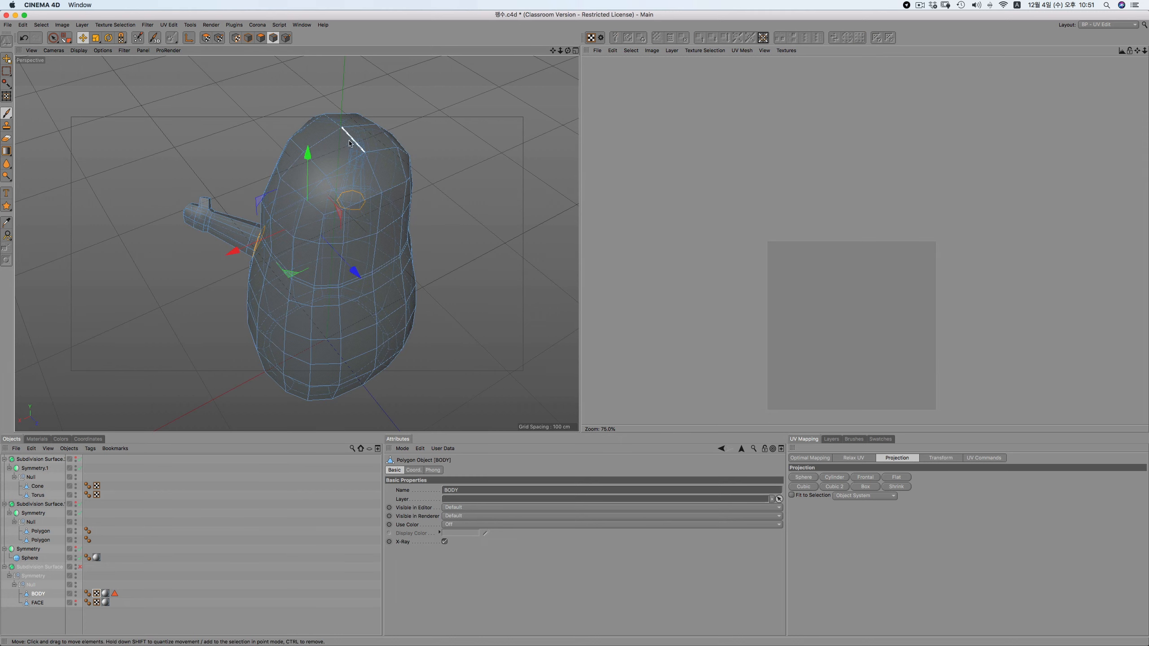
Select the centre line of edges running from BODY's bottom rim up its back to the head
alt+drag(470, 341, 450, 295)
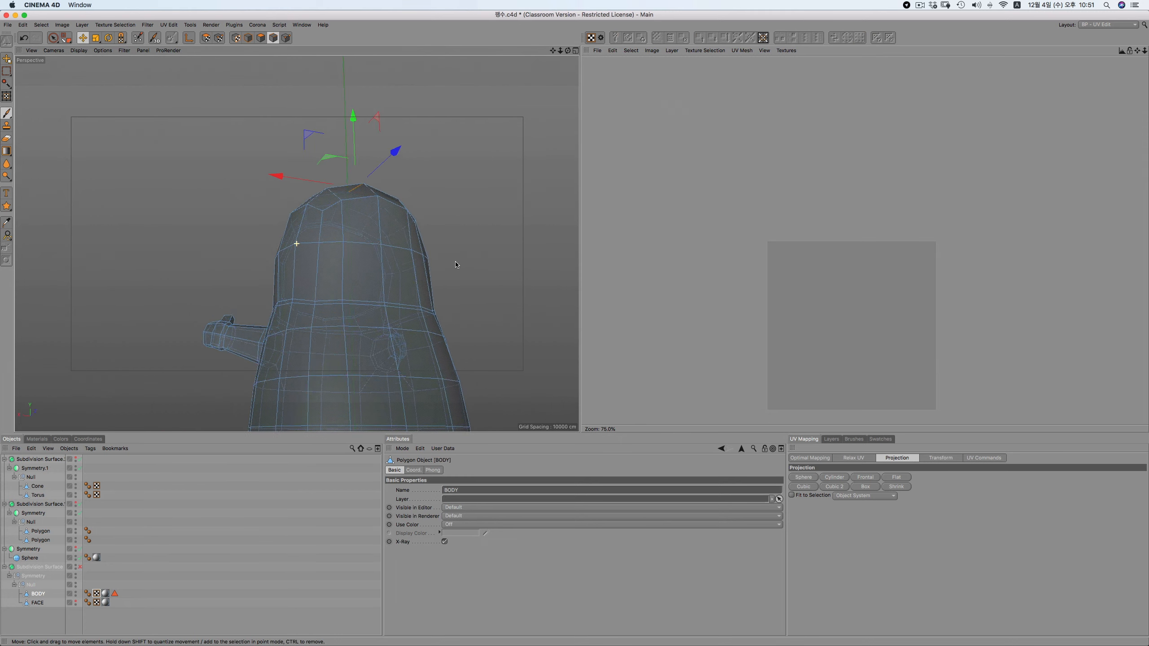
scroll(450, 295, down, 6)
scroll(475, 307, up, 10)
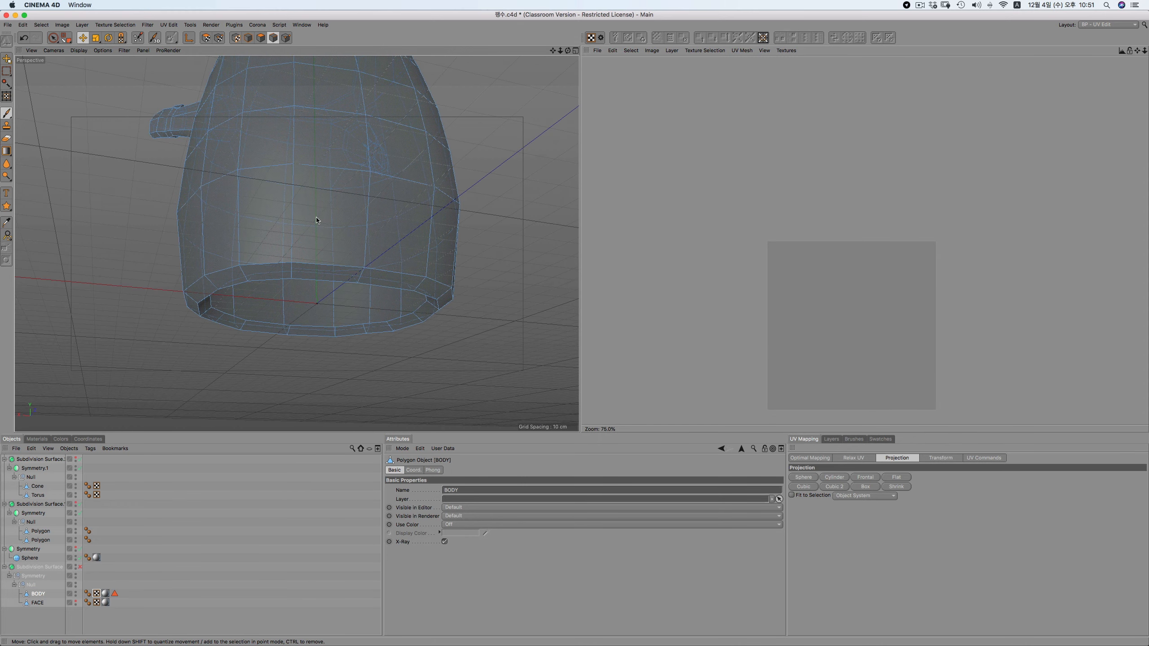
alt+drag(317, 221, 257, 311)
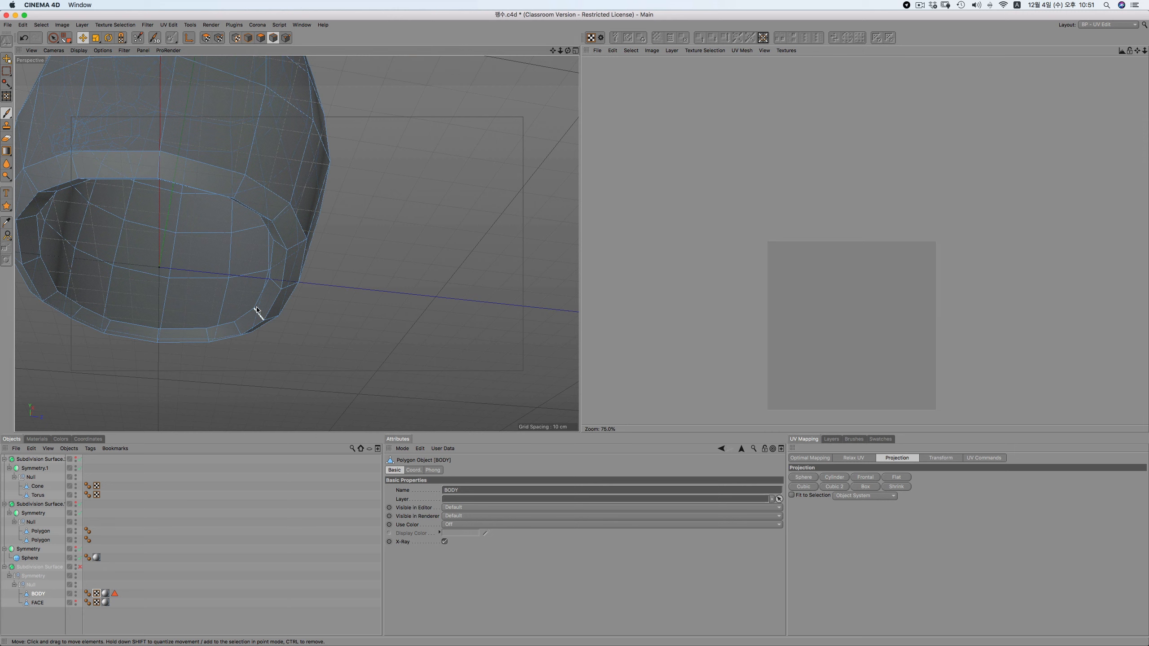
double_click(275, 284)
drag(561, 51, 574, 84)
alt+middle_drag(265, 140, 291, 249)
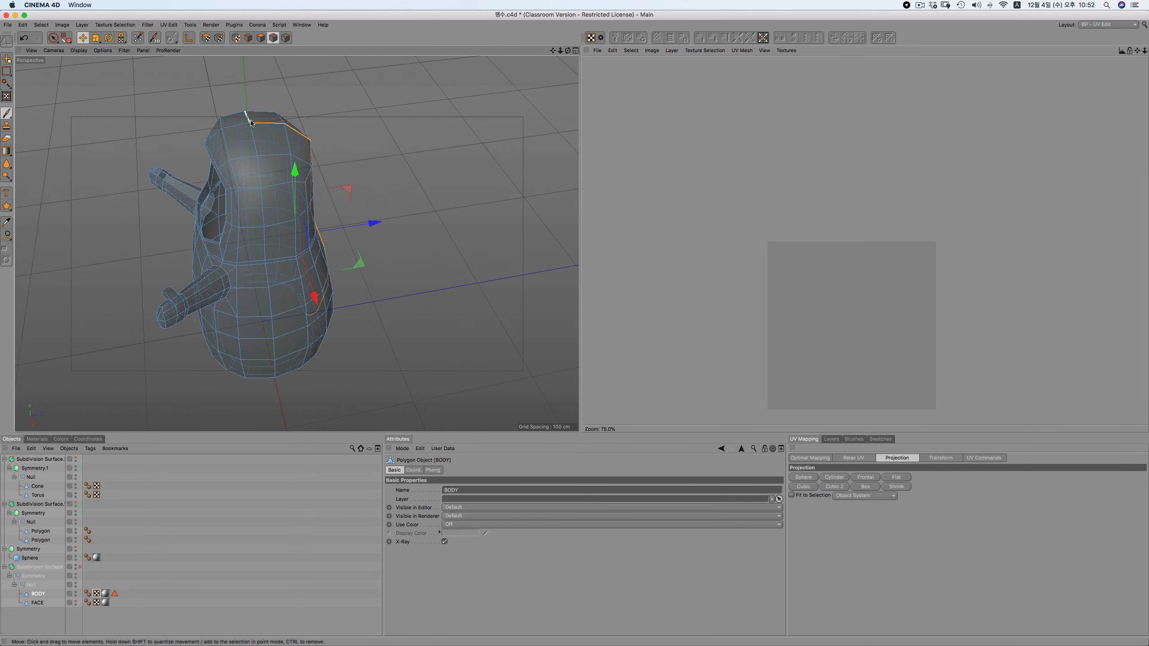
Add the edges crossing the crown of the head and running down both of its sides to the seam selection
shift+click(253, 130)
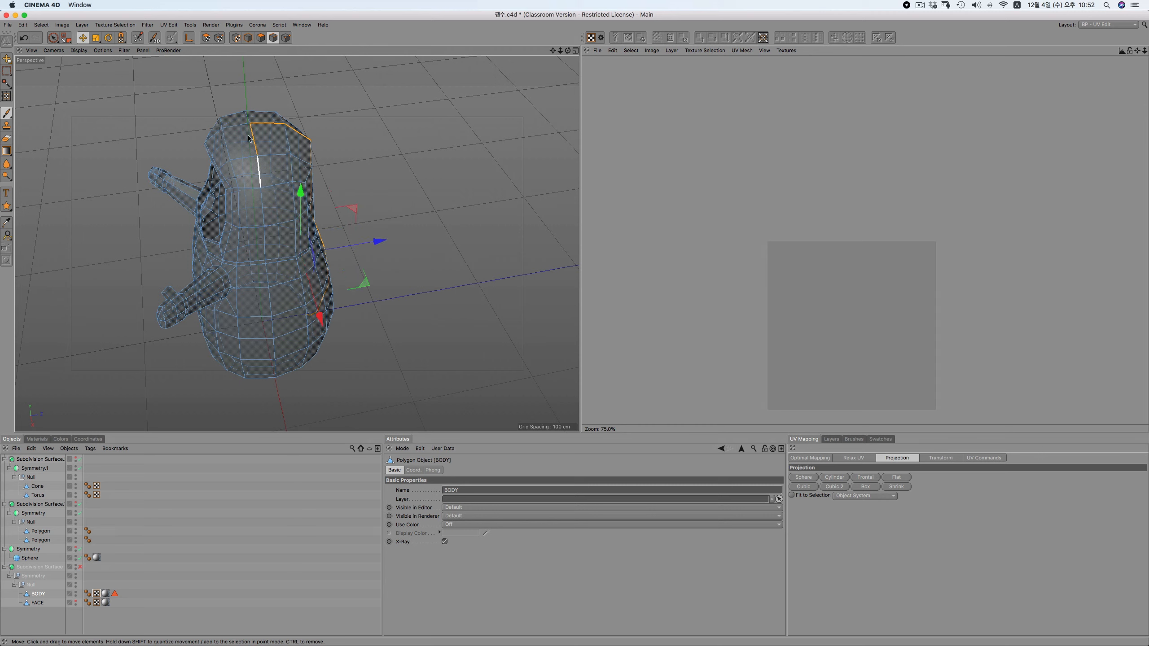
drag(567, 51, 574, 47)
shift+click(436, 198)
alt+drag(296, 243, 329, 182)
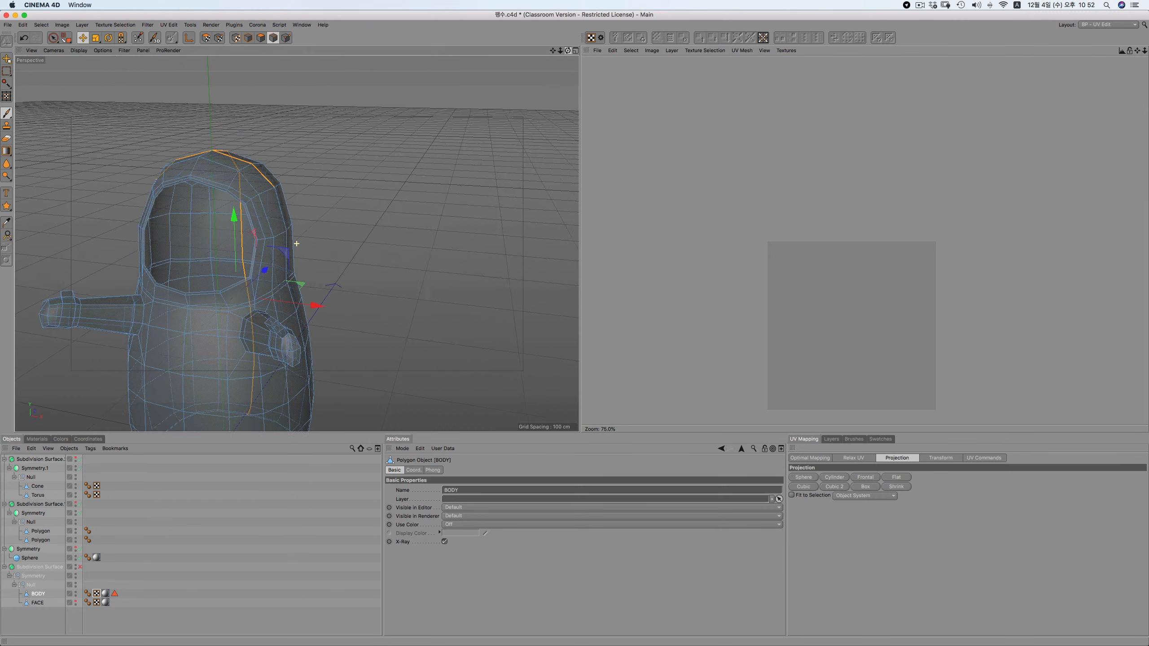
shift+click(284, 203)
drag(568, 51, 437, 107)
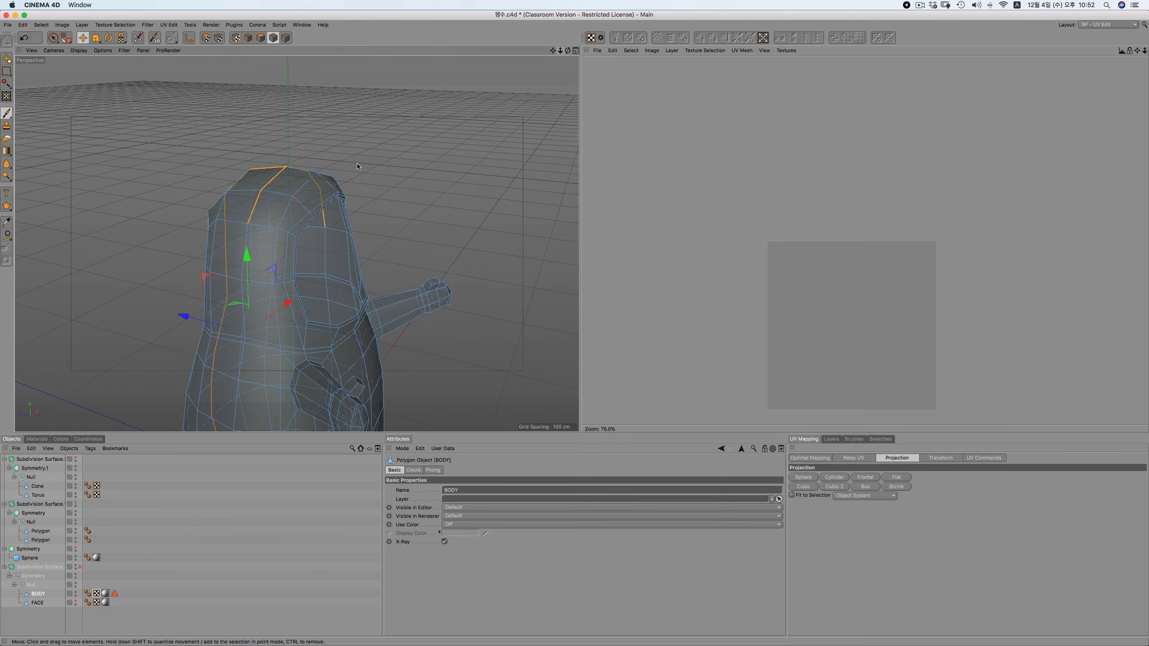
shift+click(244, 233)
drag(553, 51, 389, 76)
drag(561, 53, 524, 55)
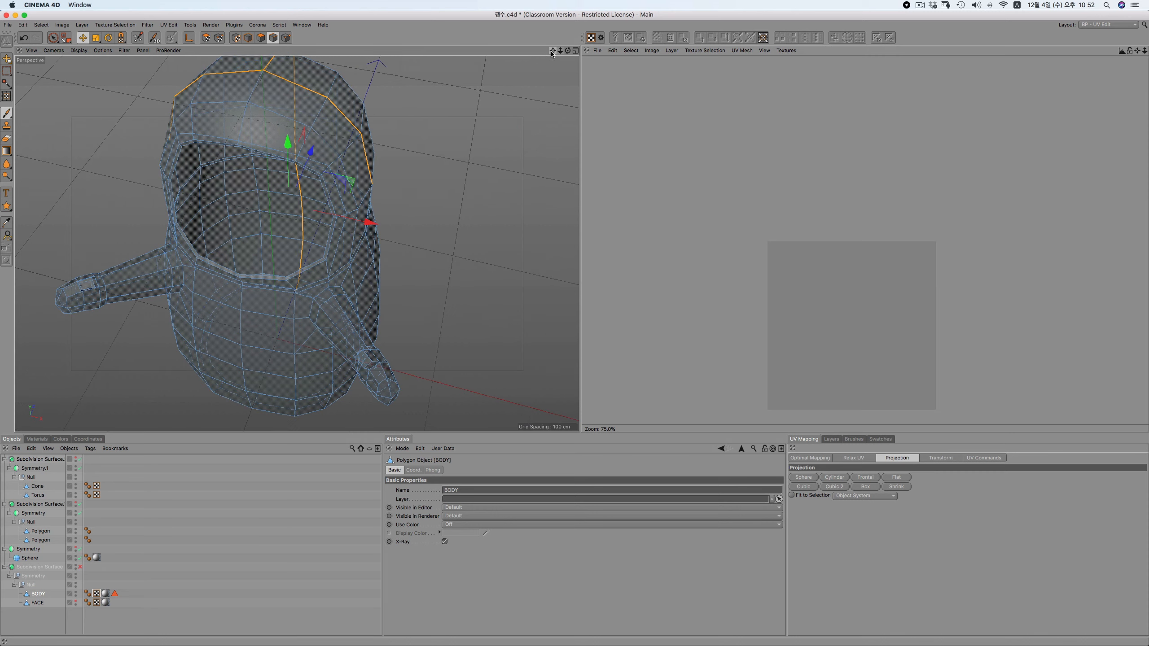
Store the selected seam edges as an edge selection tag on BODY and display BODY's UV mesh
click(41, 25)
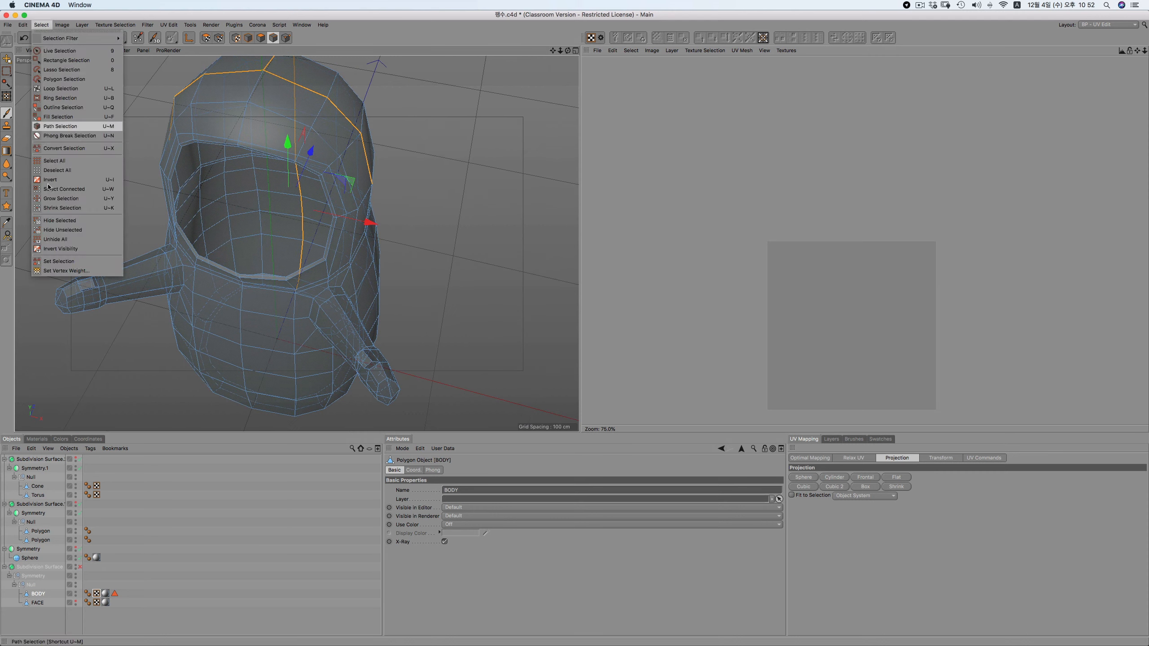
click(60, 262)
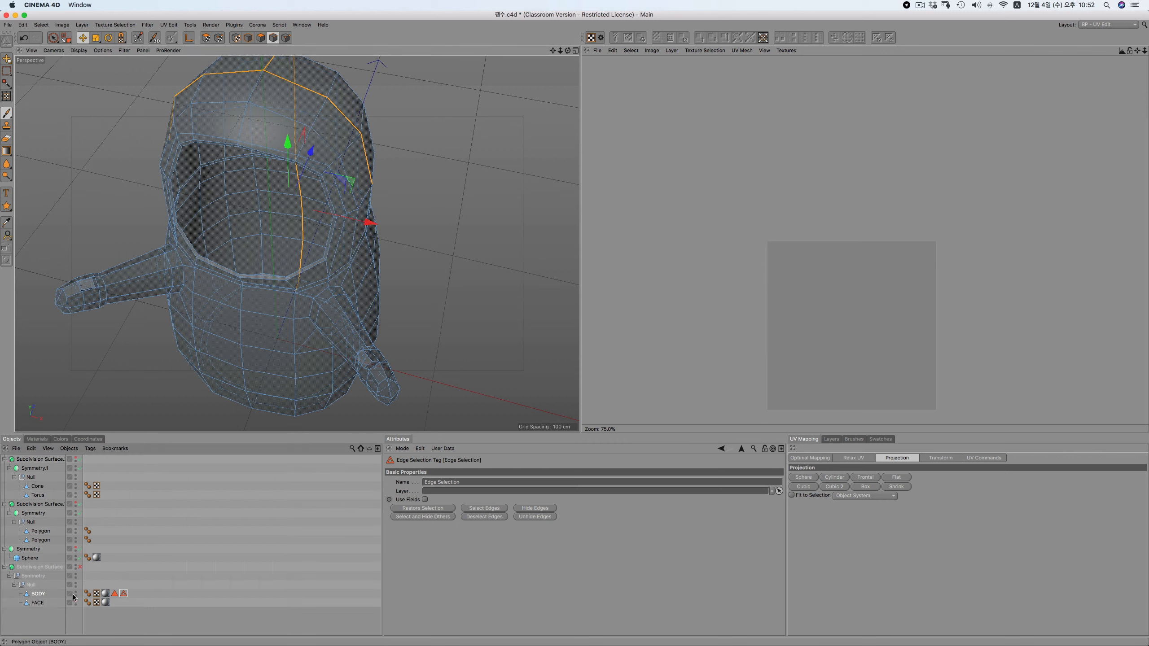
click(115, 593)
click(28, 595)
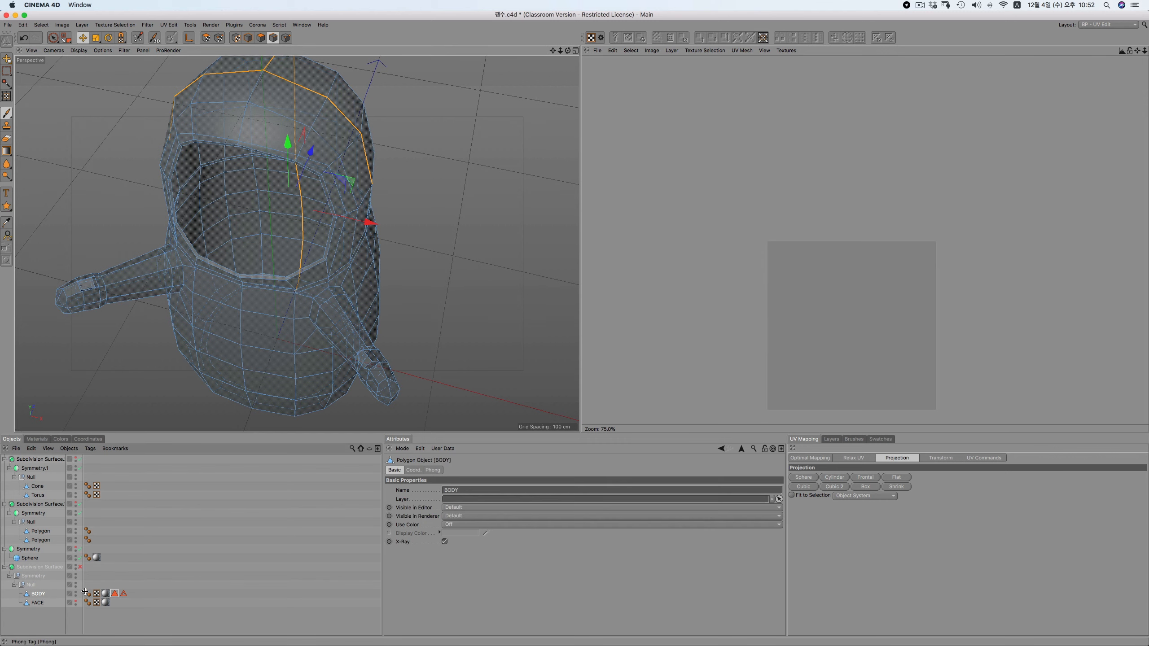
click(97, 593)
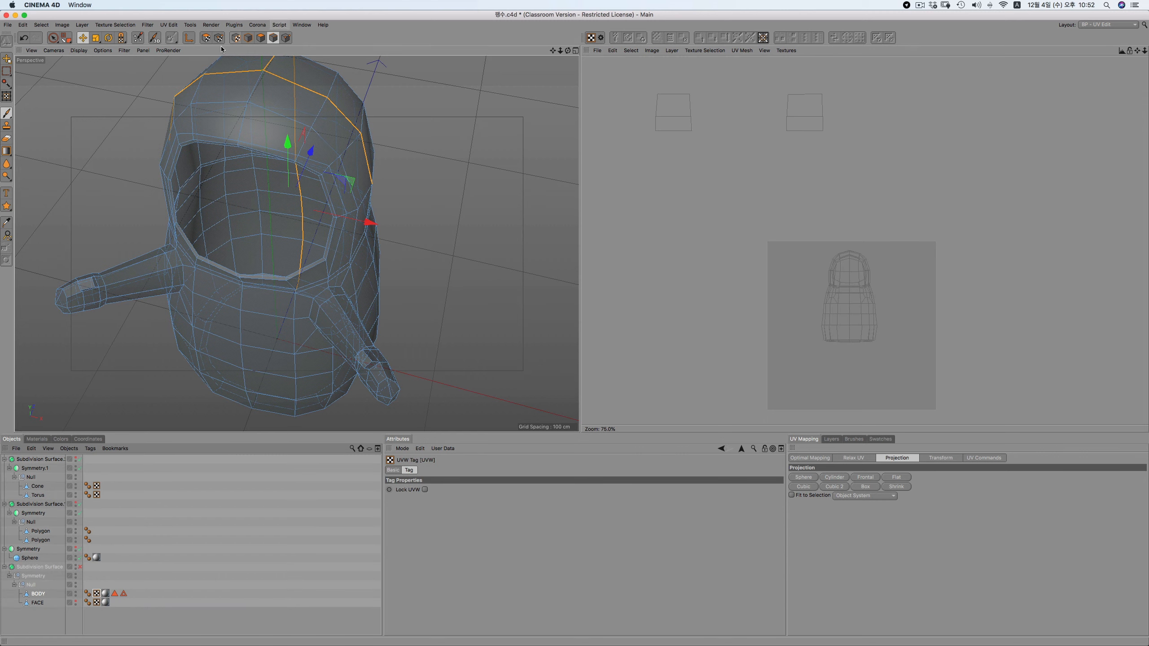
Select all the torso and head UV polygons inside the texture square, leaving the arm islands out, and compare them in the front view
click(205, 38)
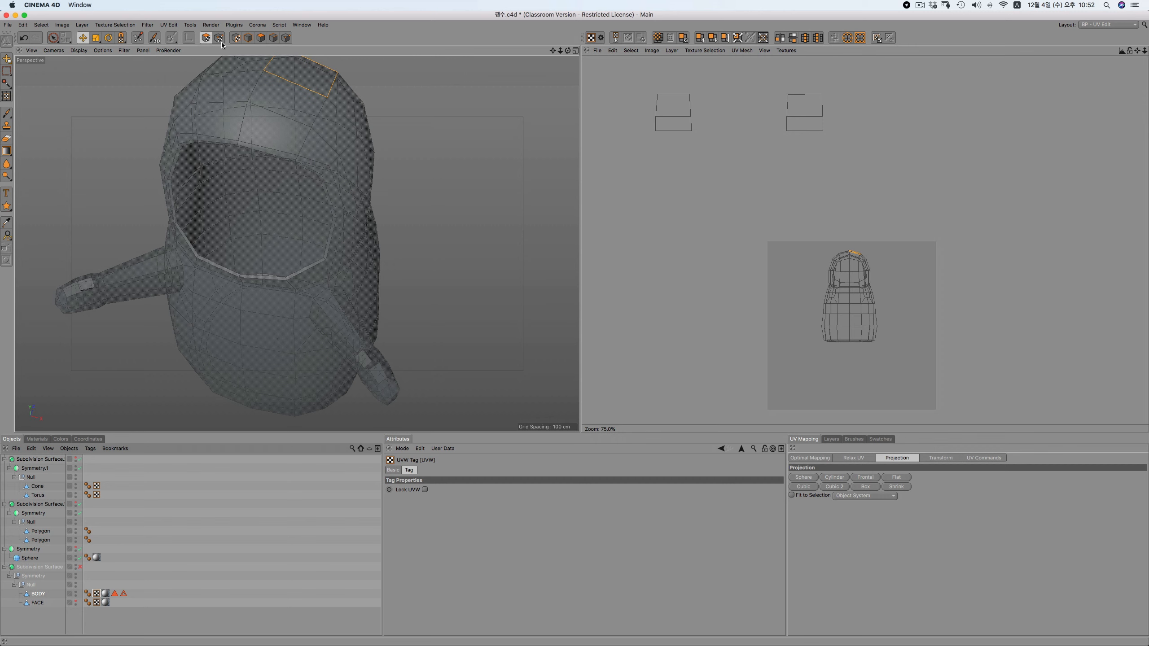
drag(51, 44, 85, 52)
drag(776, 214, 915, 397)
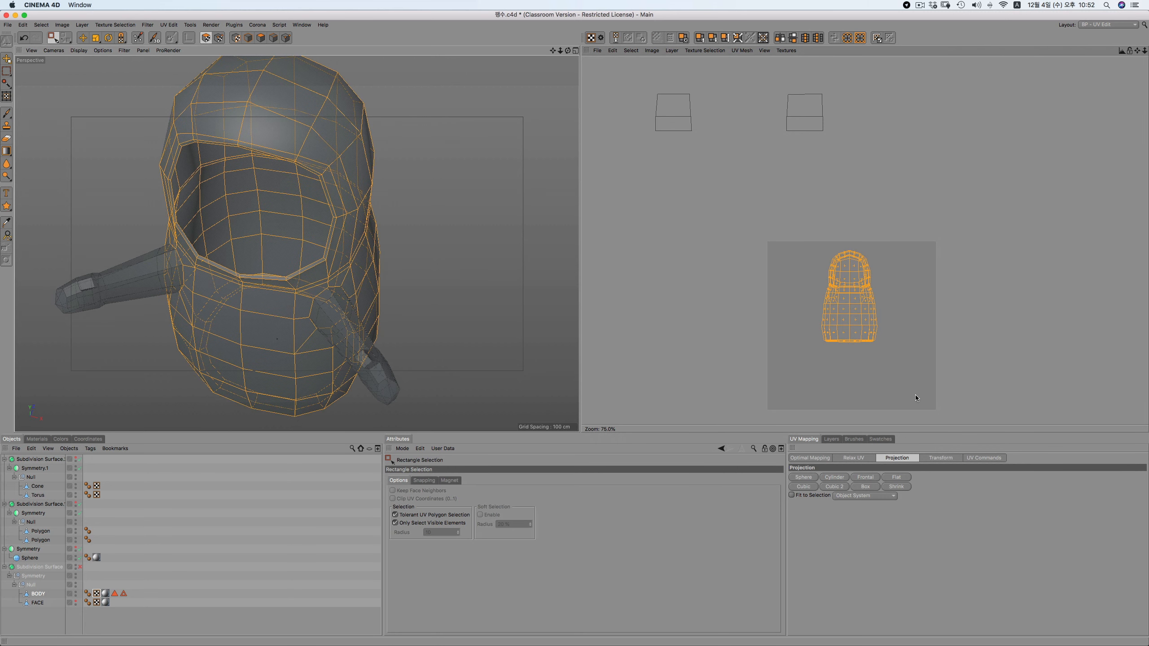
drag(771, 220, 916, 375)
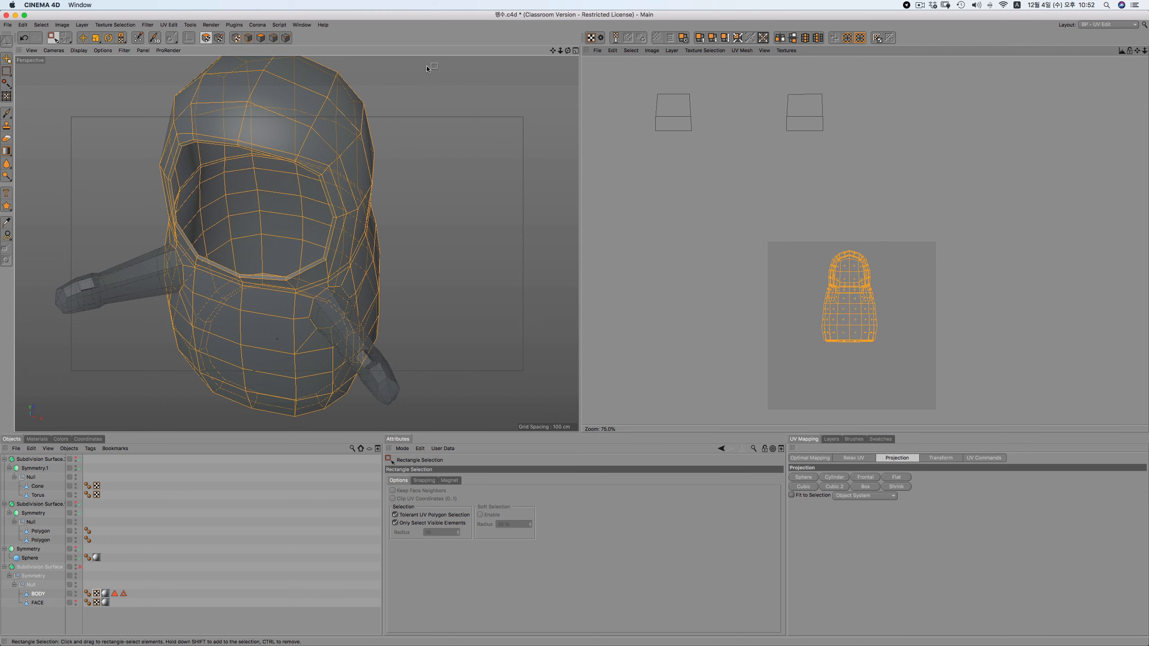
key(F4)
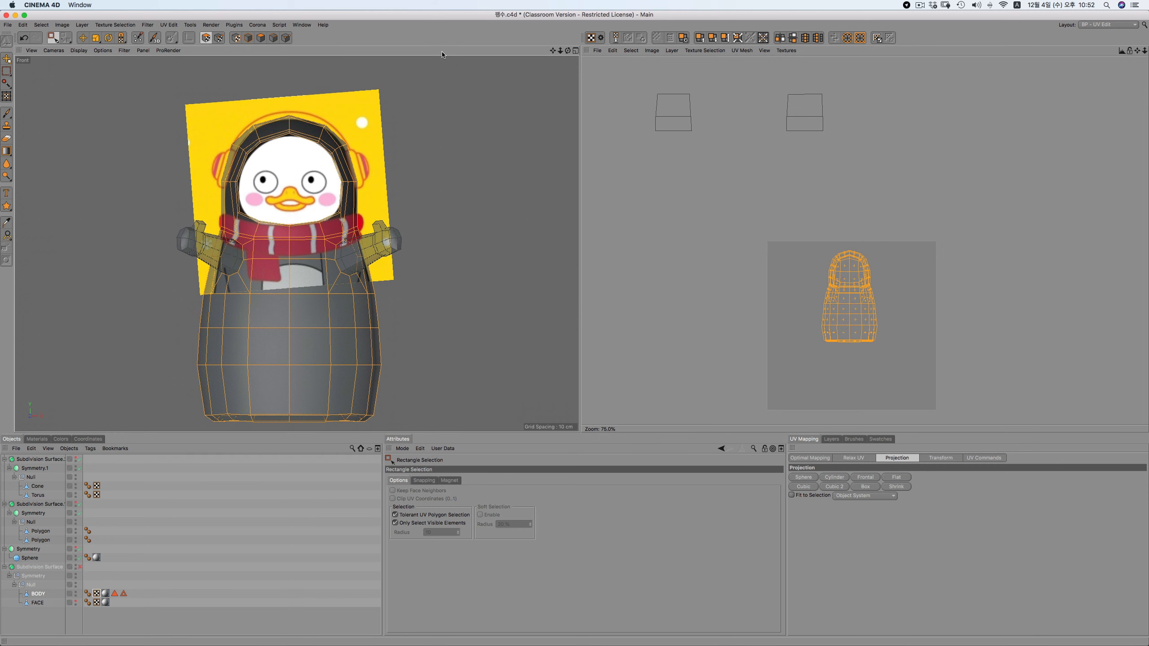
drag(762, 225, 895, 353)
key(F1)
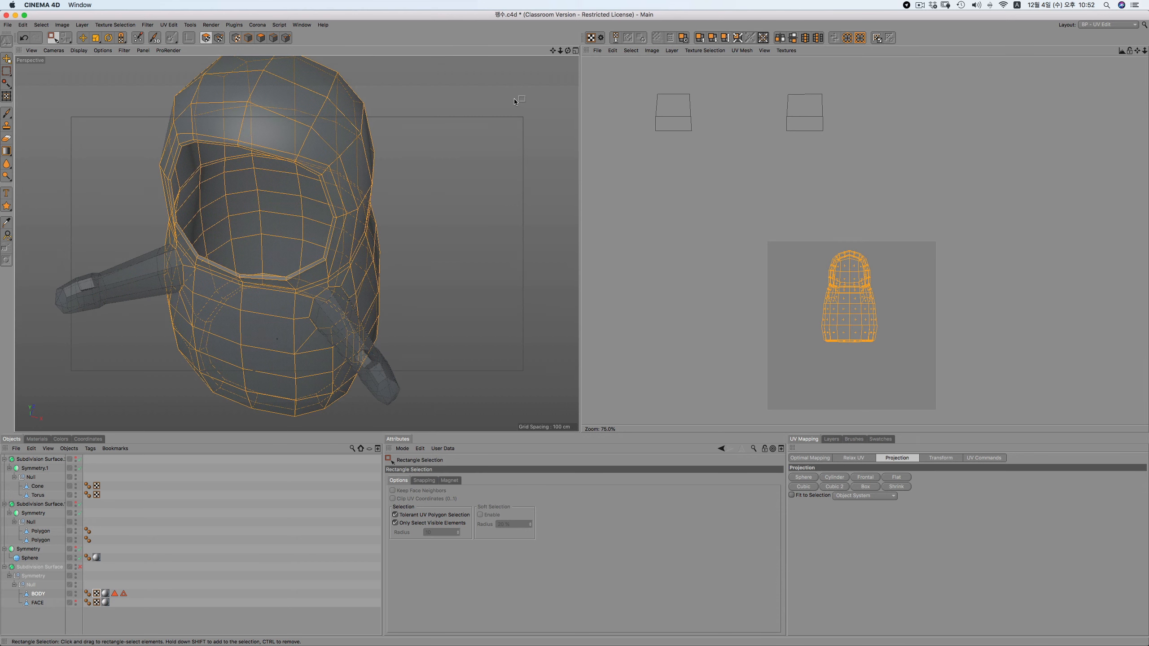
Examine the selected seam edges in Edges mode from the front, side and back of BODY
click(272, 38)
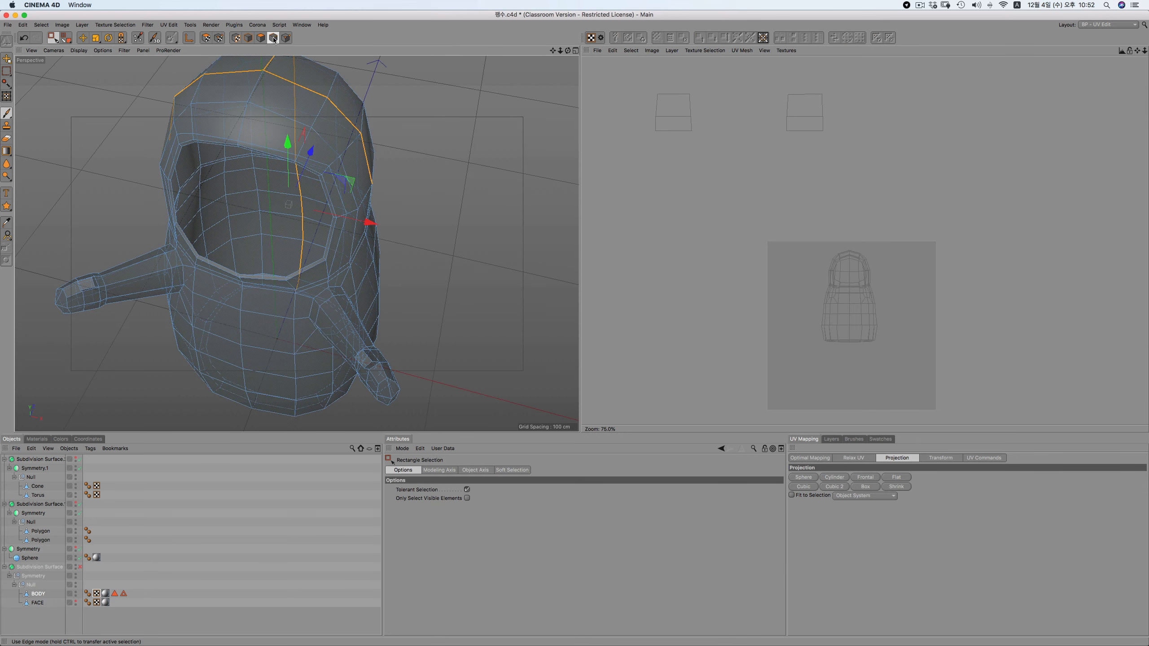
drag(560, 52, 361, 13)
alt+drag(297, 244, 395, 102)
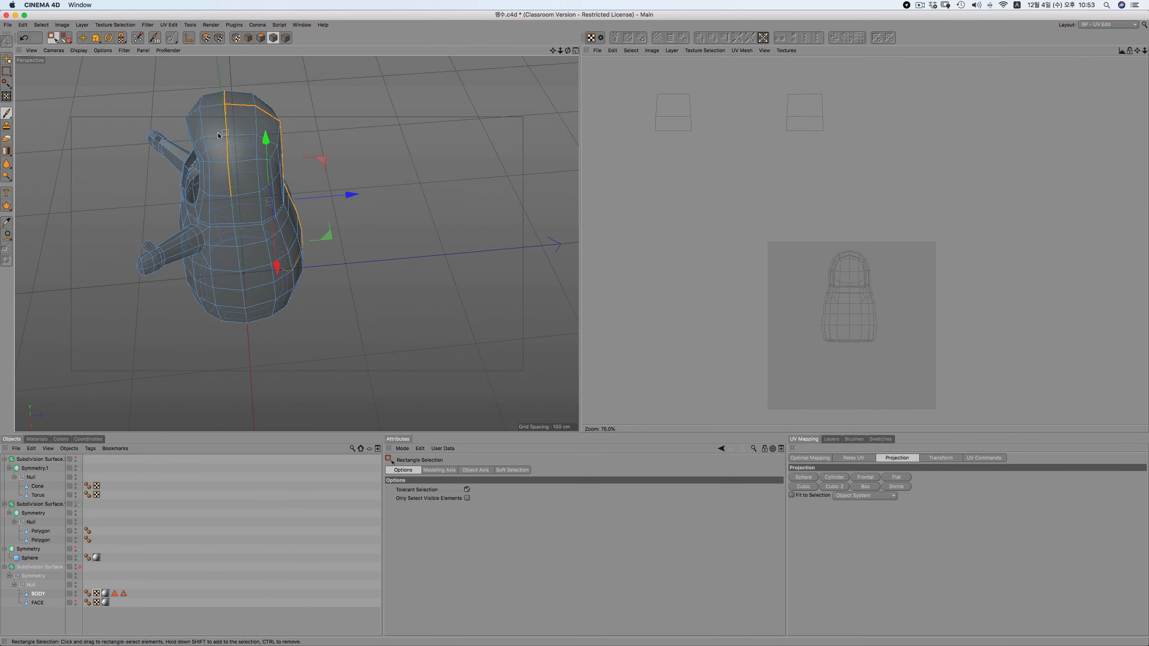
alt+drag(217, 135, 263, 171)
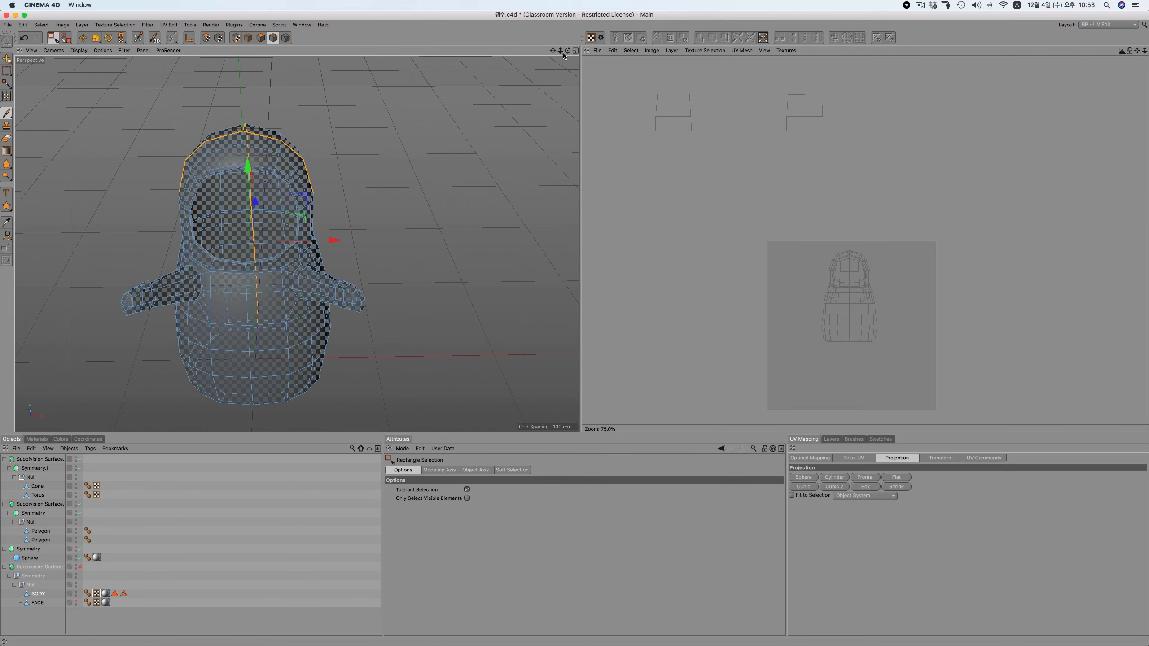
mouse_move(568, 50)
mouse_down()
mouse_move(649, 55)
mouse_move(538, 43)
mouse_move(543, 27)
mouse_move(647, 64)
mouse_move(547, 53)
mouse_move(599, 55)
mouse_move(575, 57)
mouse_up()
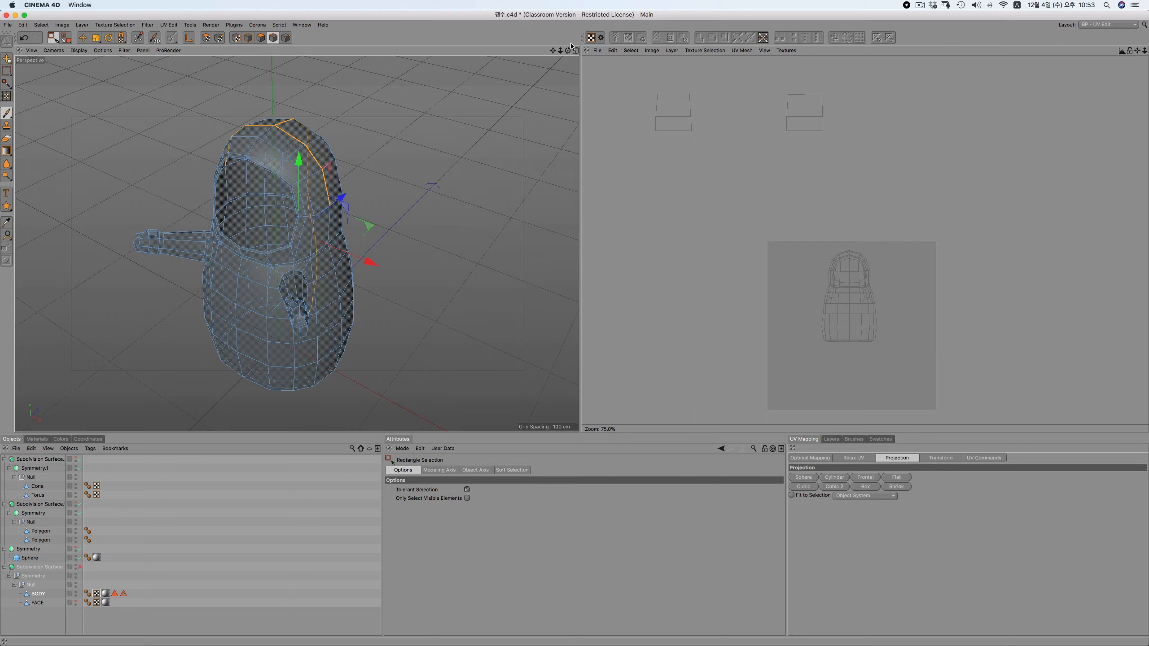
drag(567, 50, 488, 34)
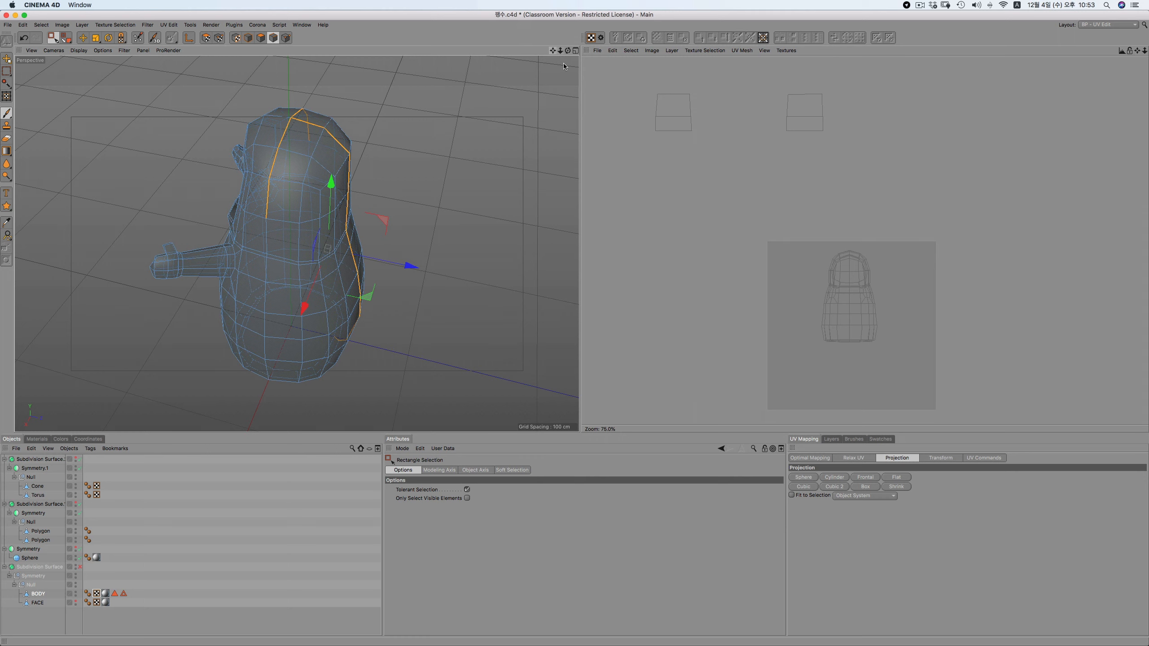
Bring up the Relax UV settings, return to UV polygon editing, and hide the front view's background picture
click(857, 460)
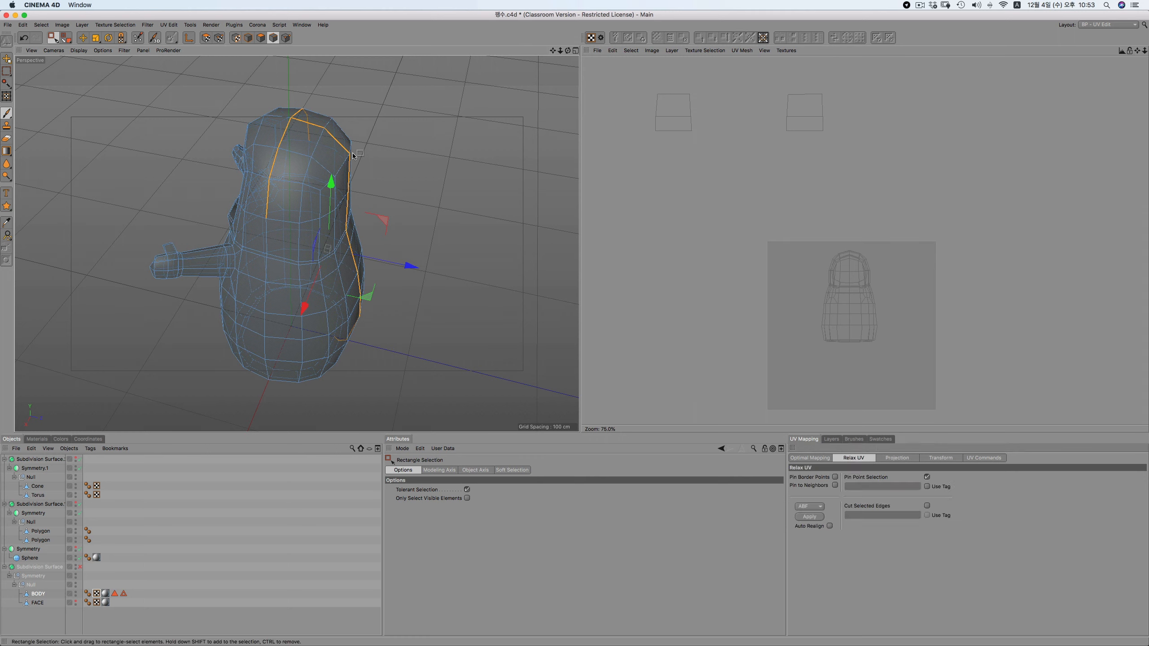
click(217, 38)
key(F4)
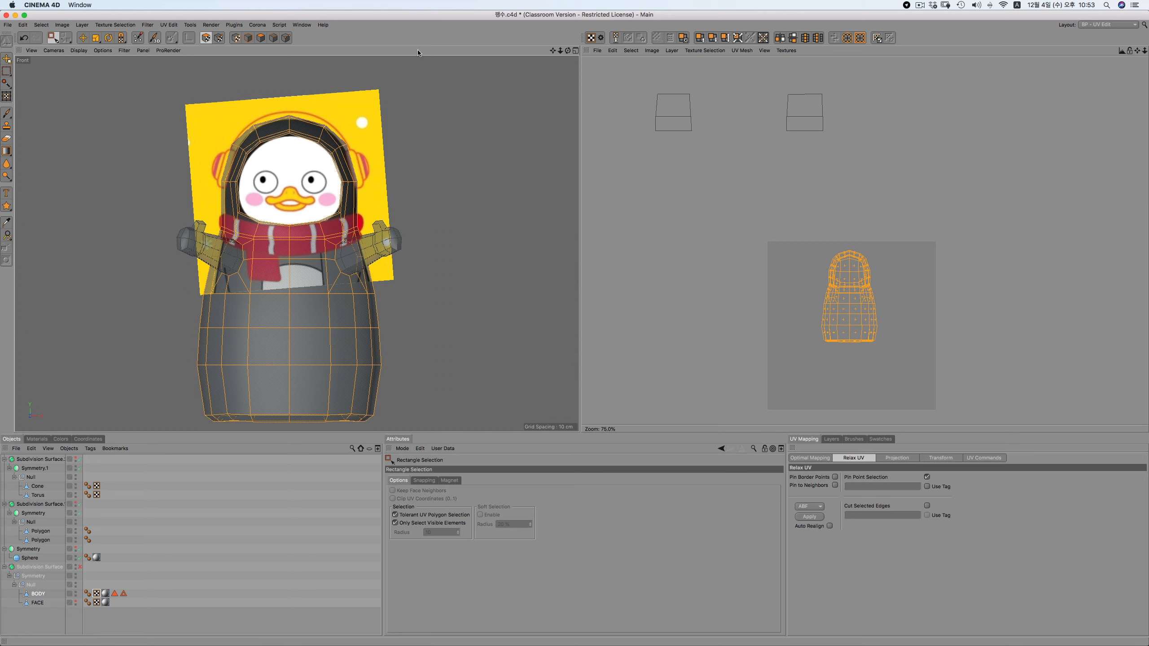
key(shift+v)
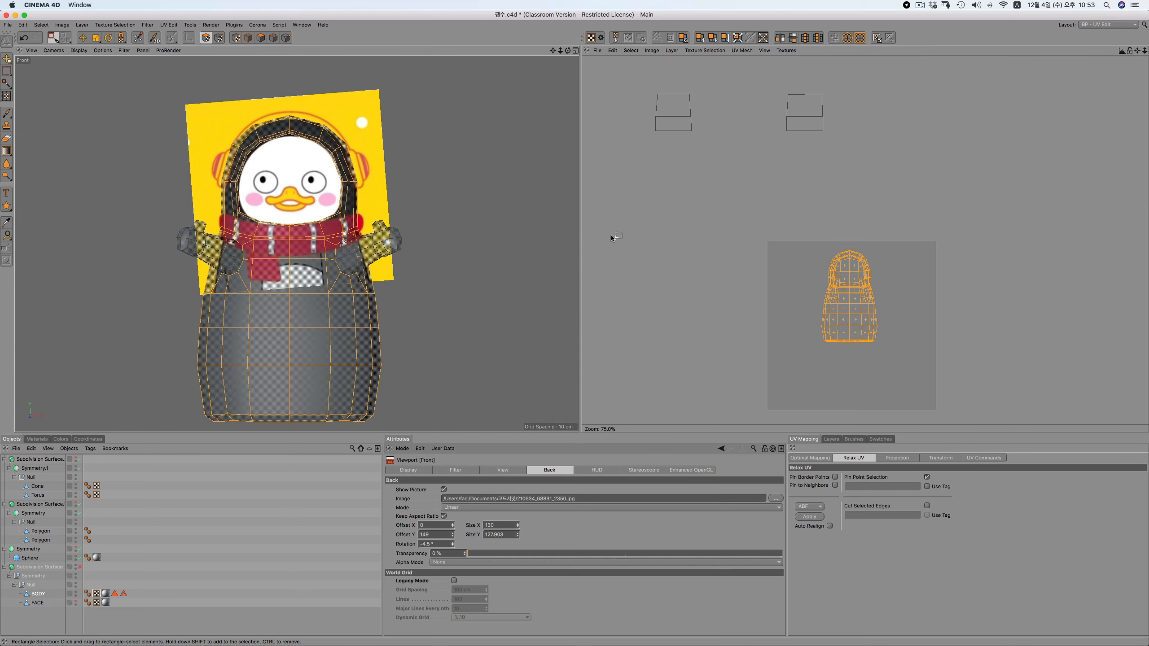
click(444, 490)
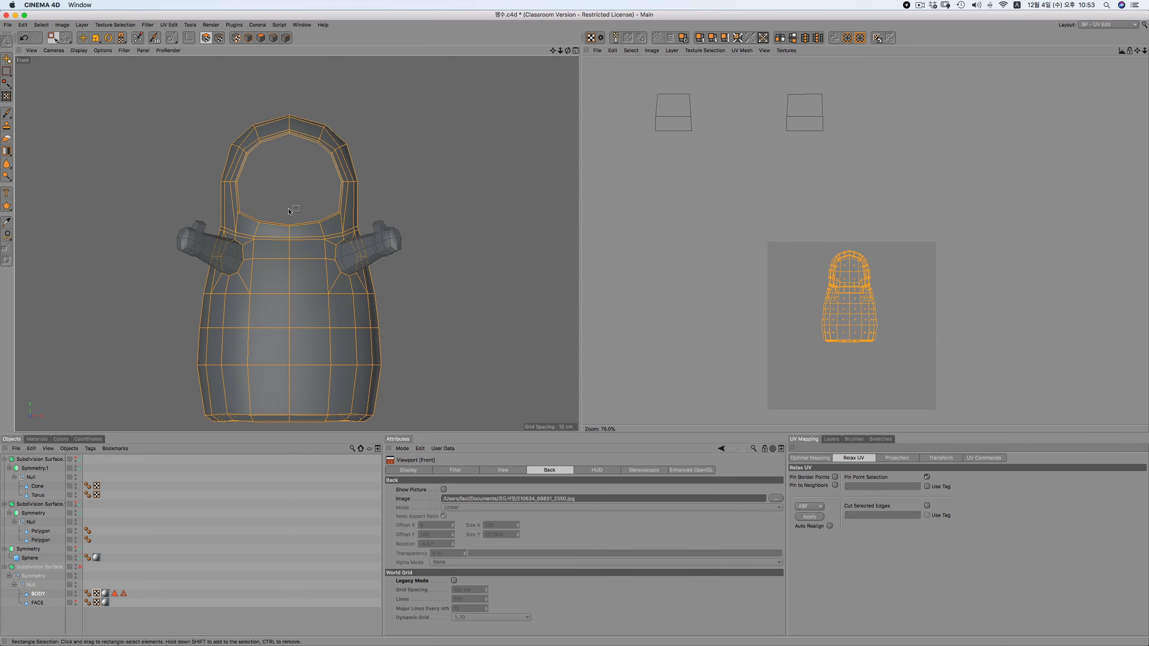
Switch to UV point editing with the Move tool and select the centre point just below the face opening
click(220, 38)
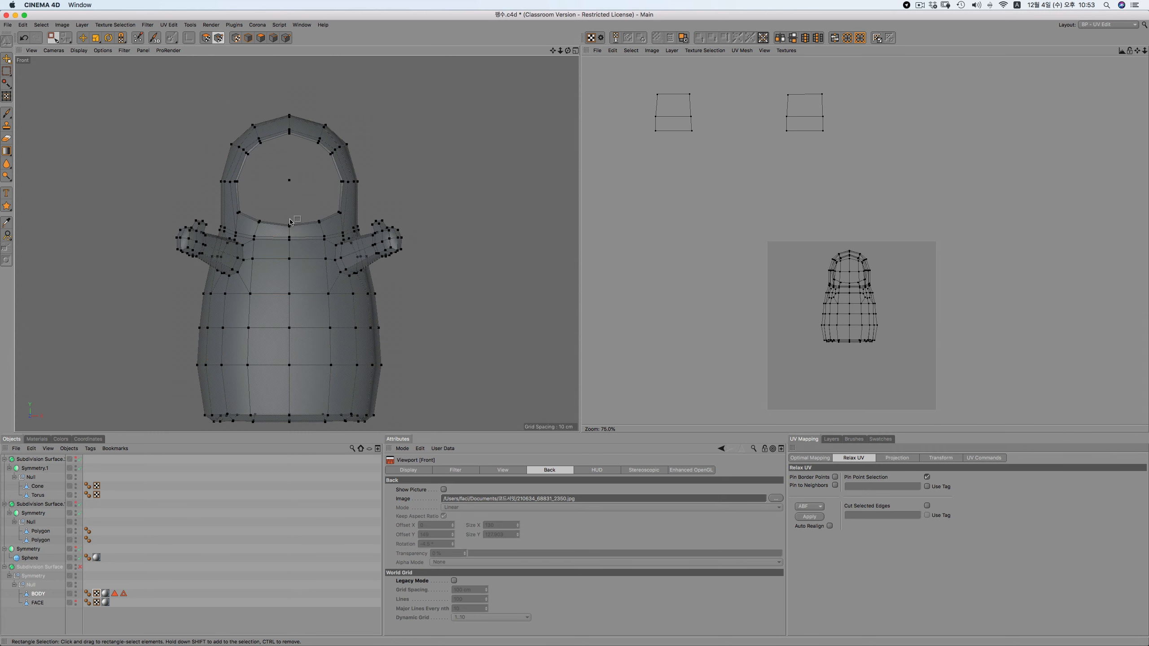
key(e)
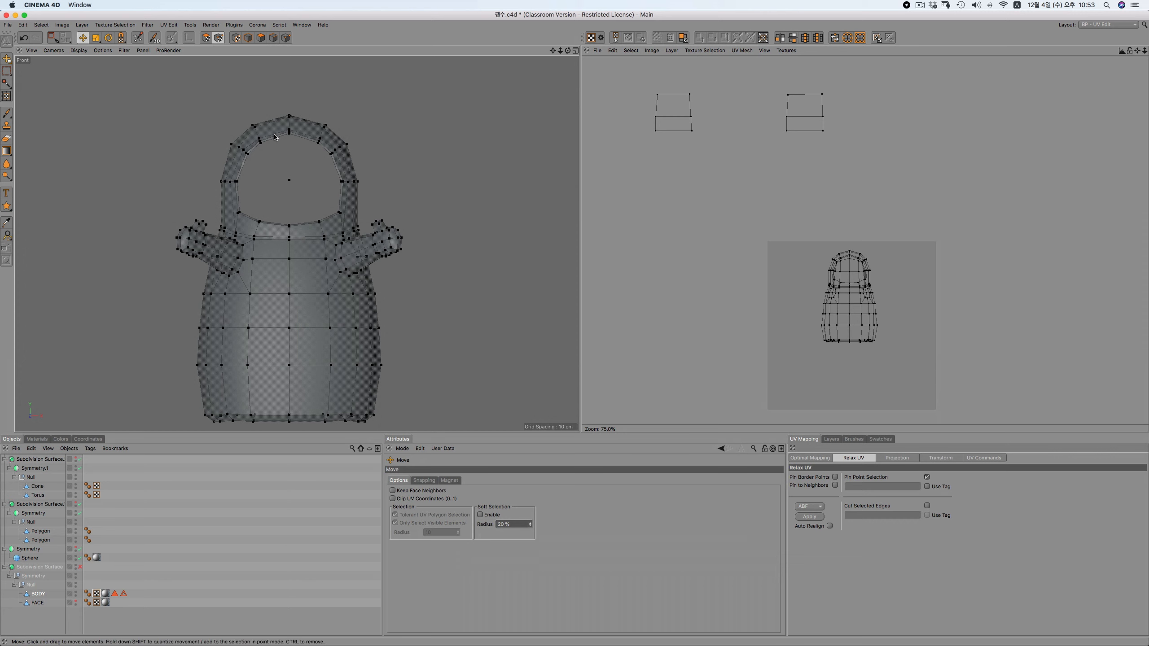
click(289, 237)
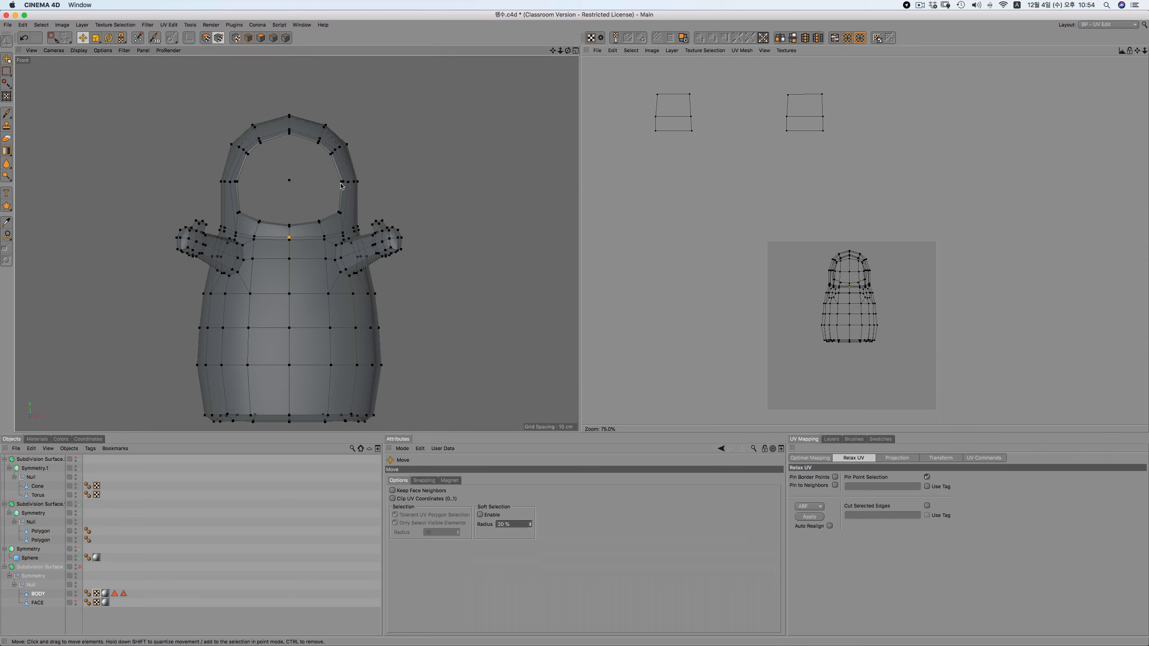
scroll(341, 185, up, 5)
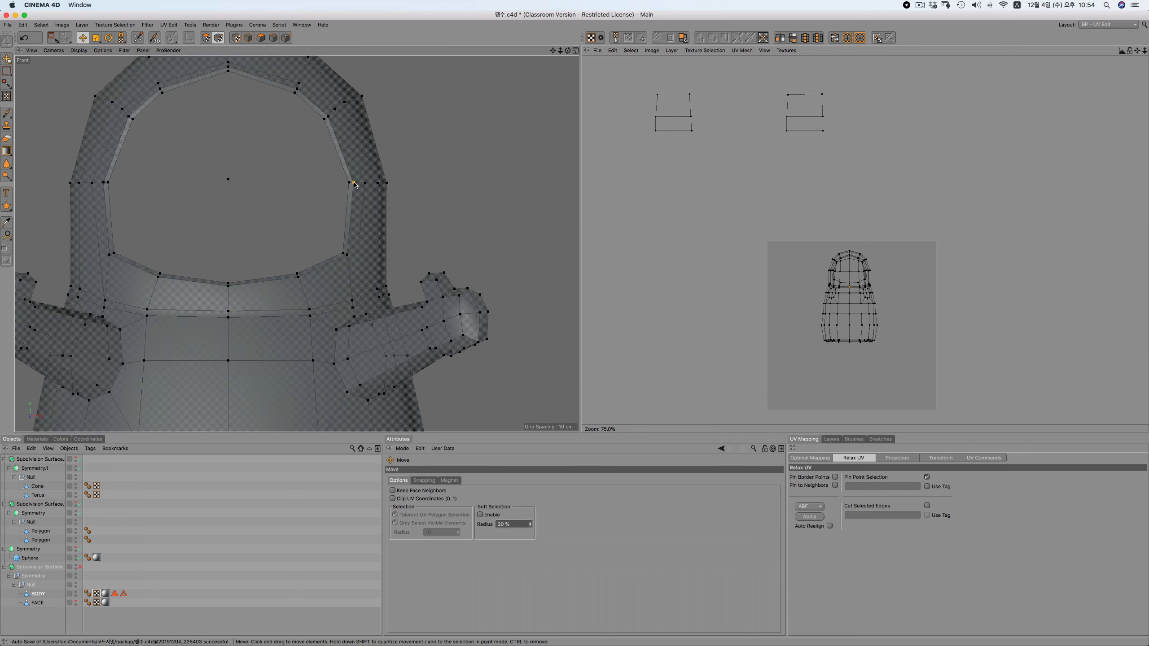
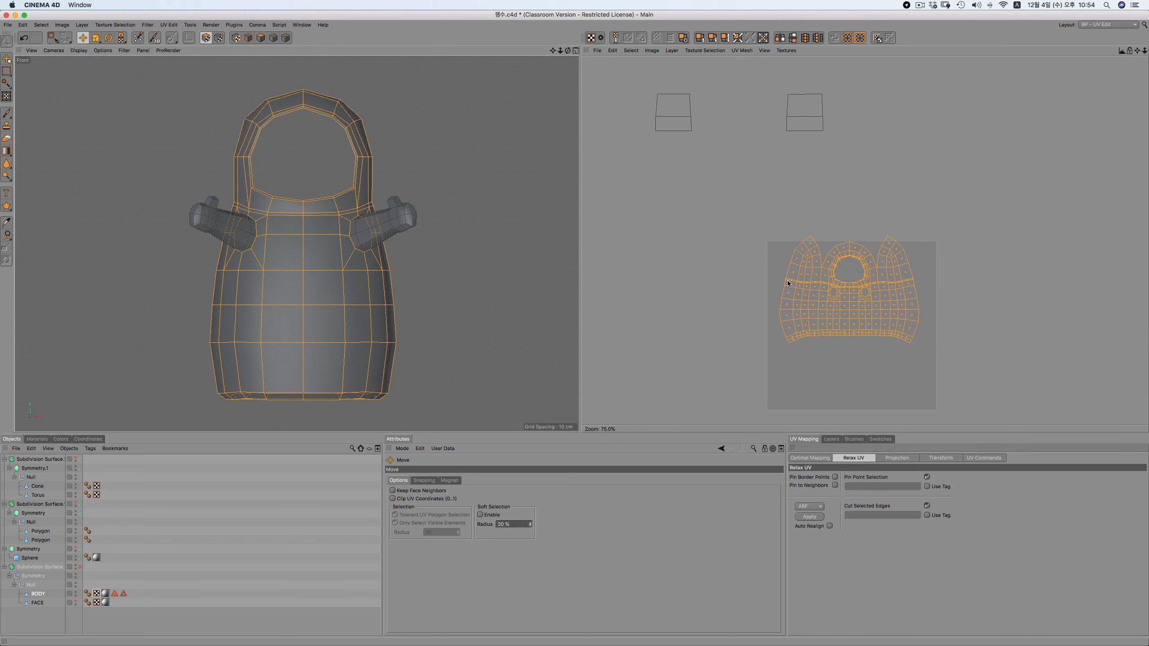
Clear the UV selection and apply the Realign Optimal Mapping to all of BODY's UV islands
scroll(867, 274, up, 5)
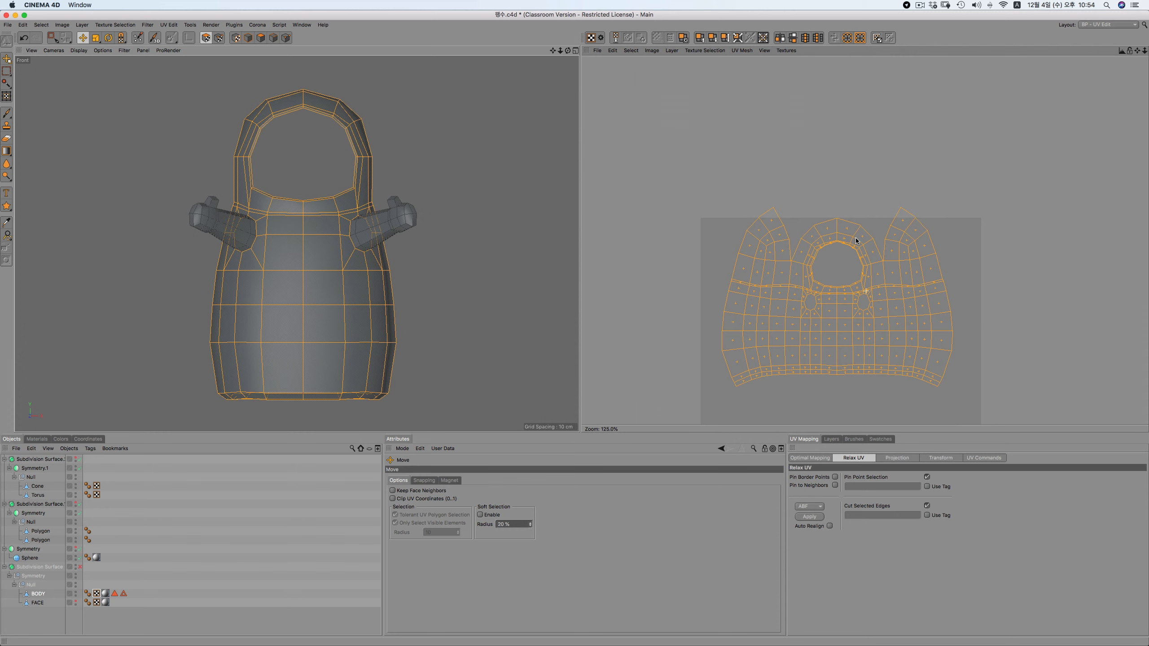
click(650, 135)
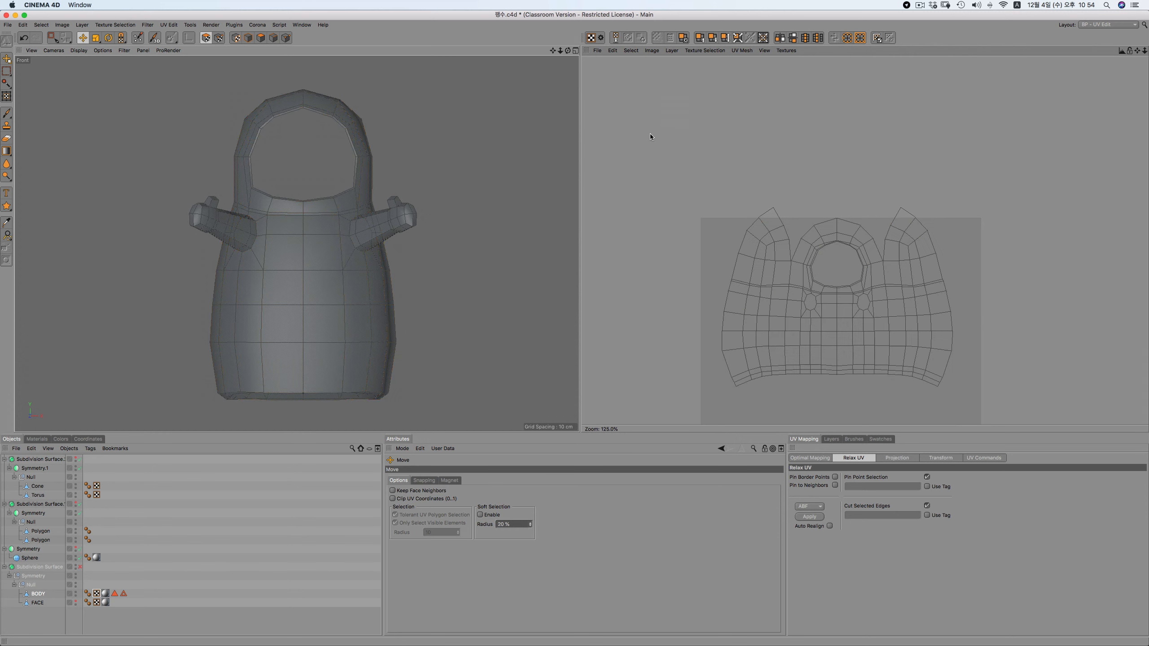
click(819, 458)
click(803, 522)
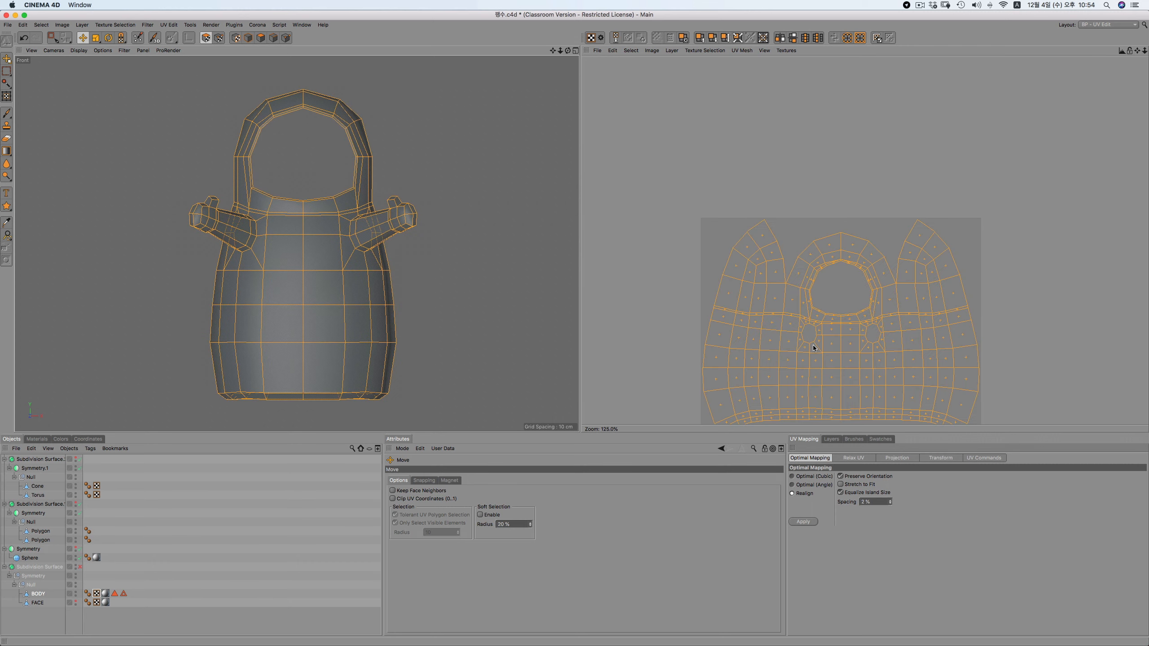
scroll(813, 346, down, 5)
scroll(819, 370, down, 3)
scroll(831, 388, up, 7)
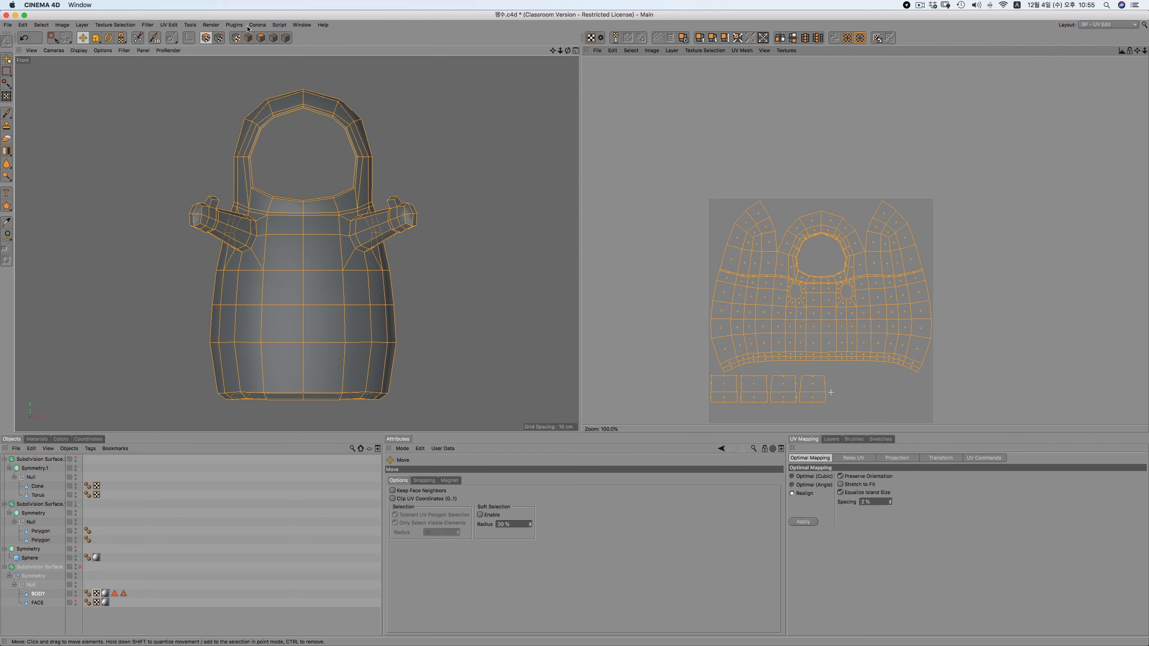
Fill-select all polygons of BODY's arm on the right of the front view from the edge loop at its base
click(273, 37)
double_click(350, 229)
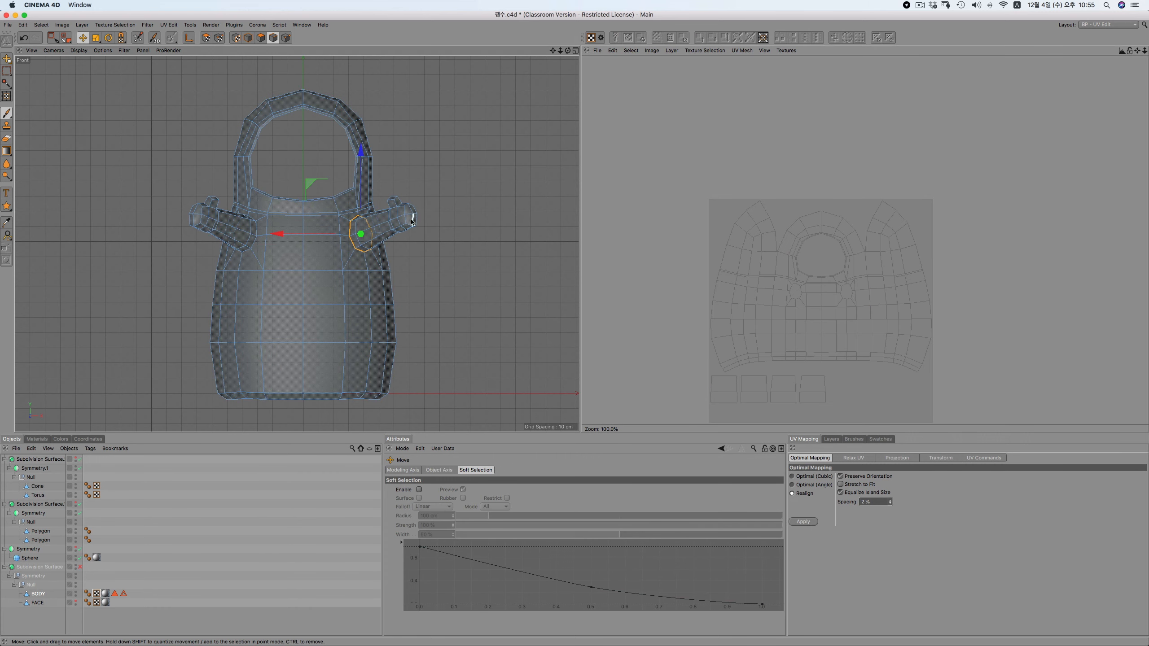
key(u)
key(f)
click(386, 229)
key(F1)
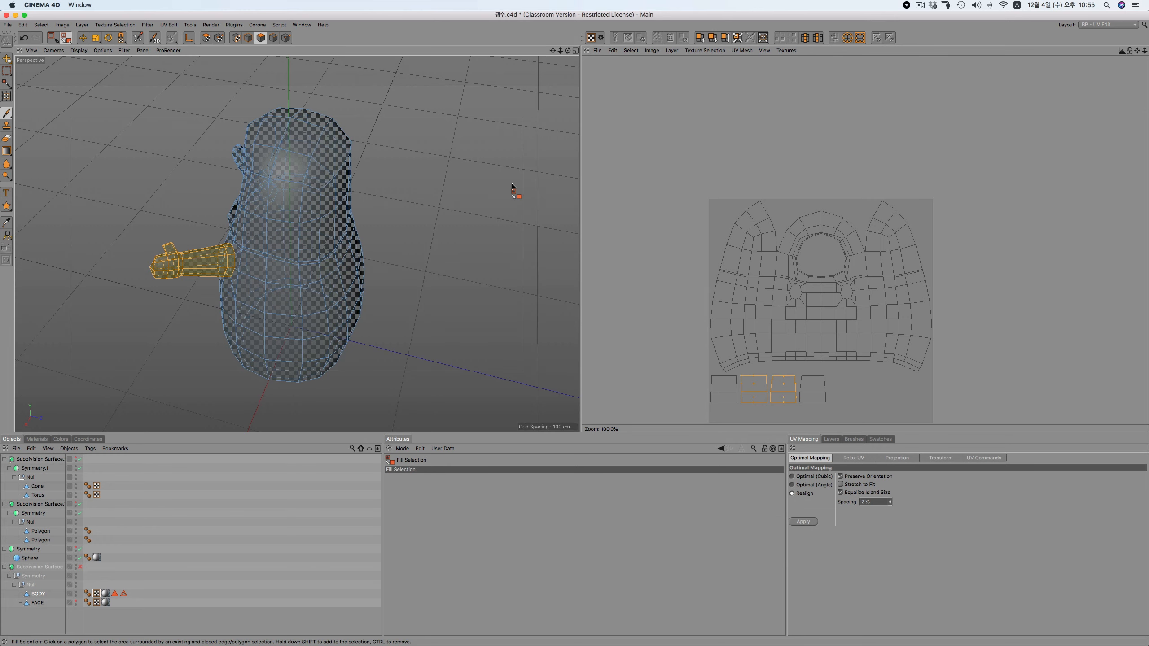
Select a chain of seam edges on that arm, running from its base along the upper side and over the thumb's tip
drag(568, 51, 584, 92)
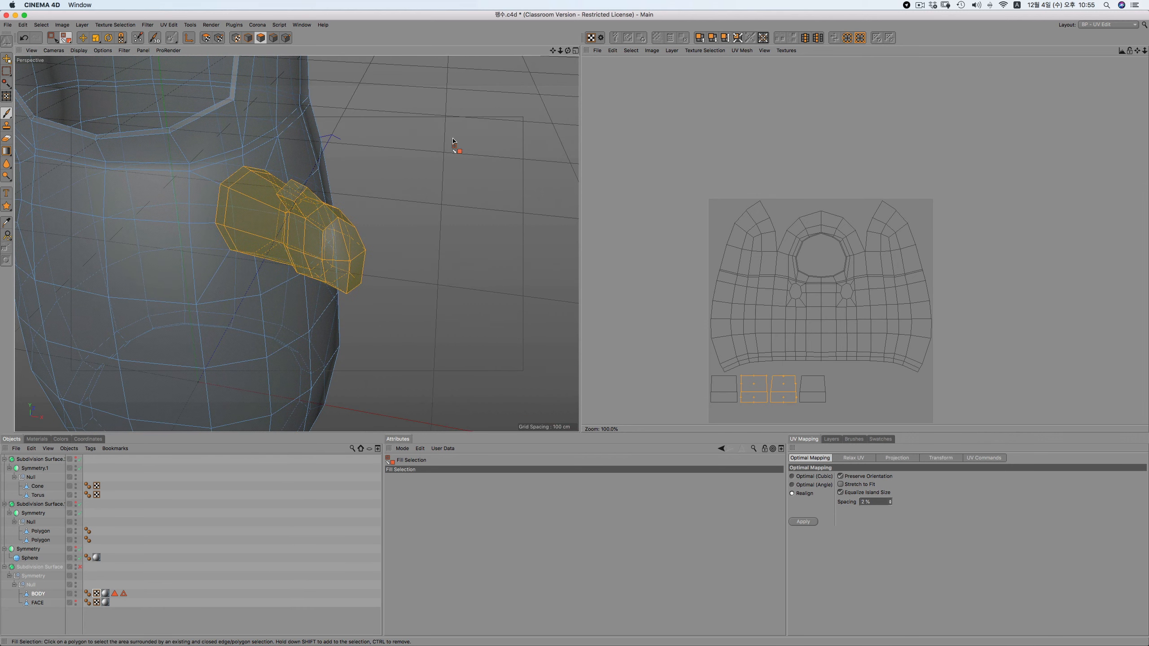
click(274, 38)
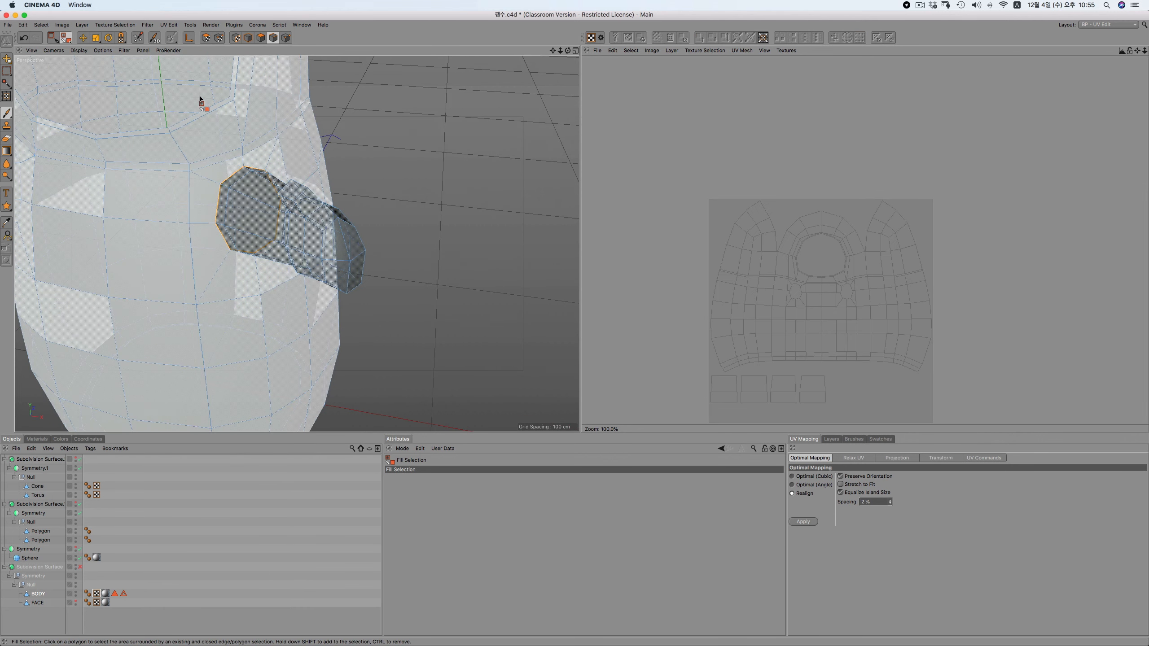
click(82, 38)
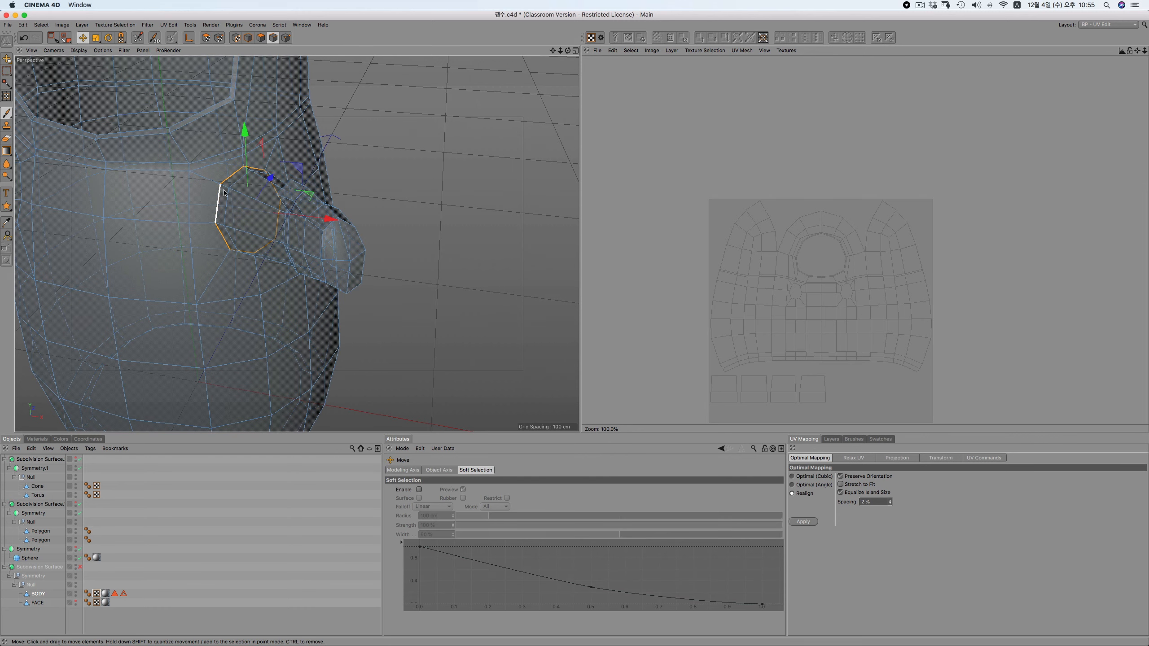
click(226, 189)
scroll(283, 210, up, 4)
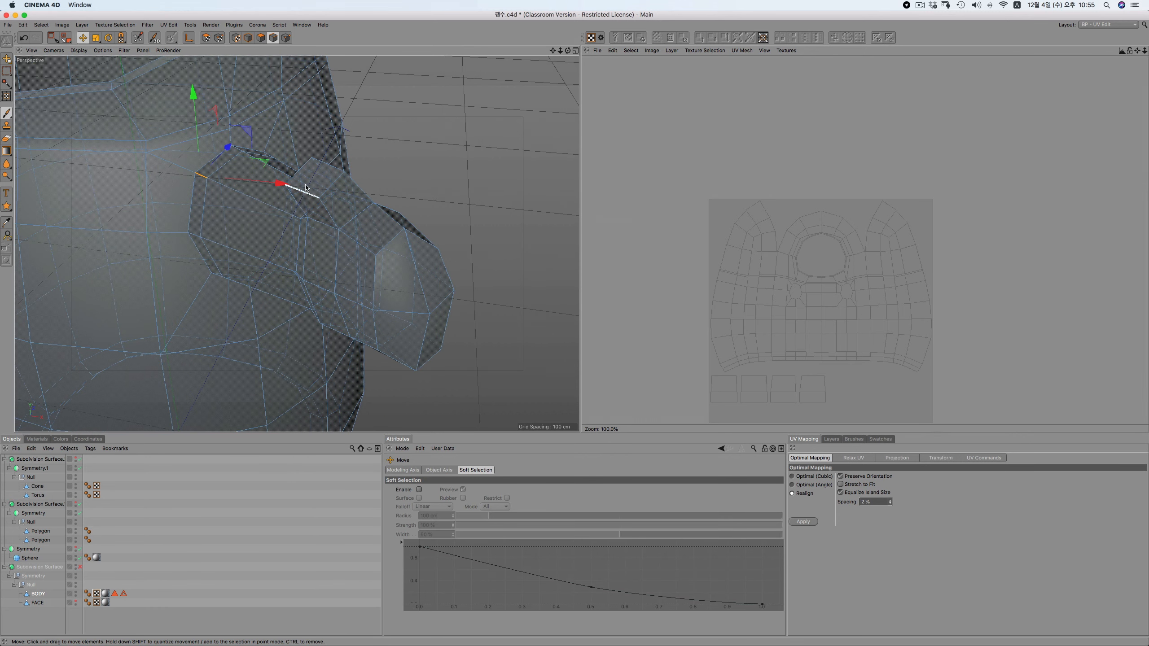
alt+drag(303, 161, 309, 153)
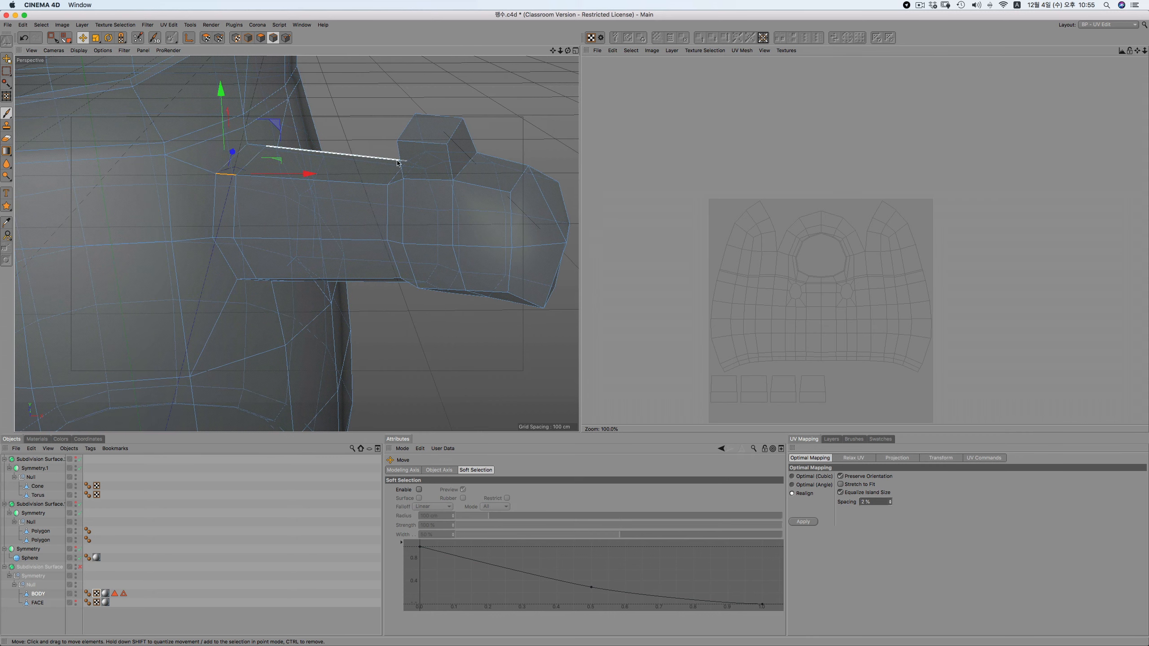
shift+click(398, 183)
shift+click(399, 161)
shift+click(429, 142)
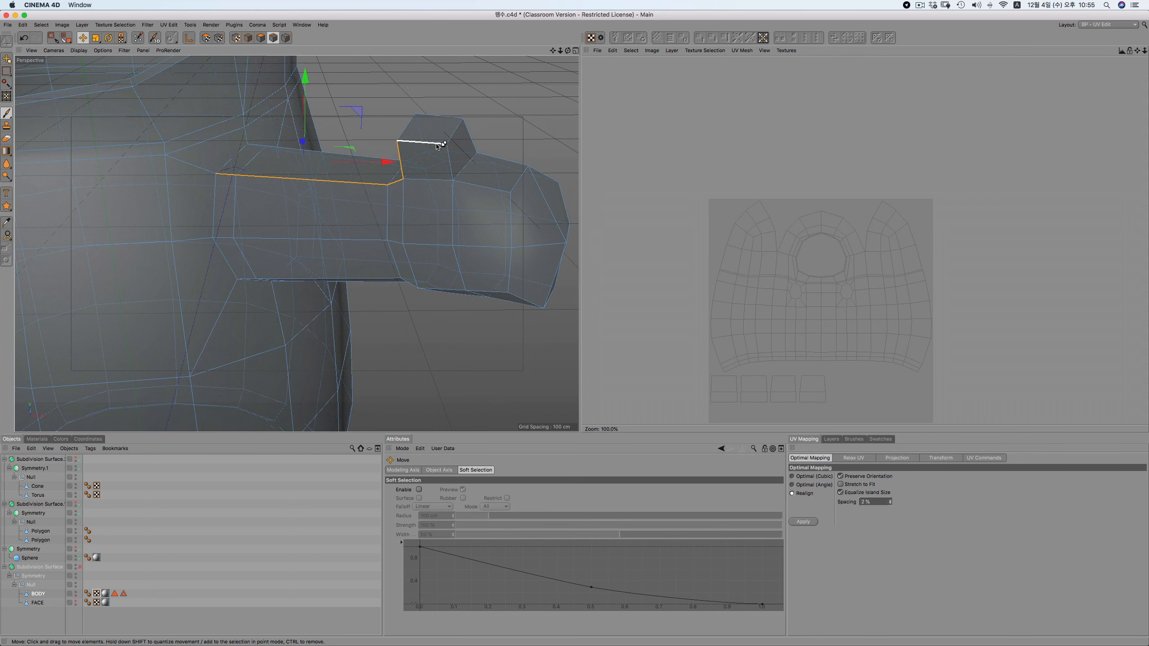
Extend the seam selection down the thumb's far side, along the hand and around its end to the lower corner
shift+click(449, 156)
shift+click(488, 188)
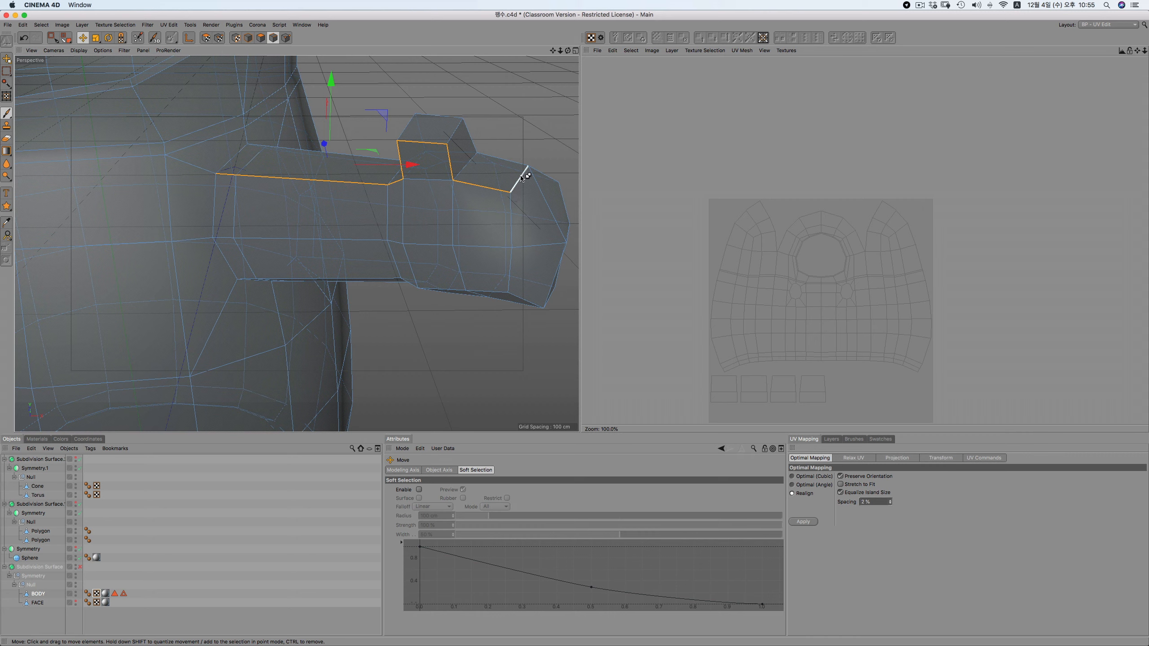
shift+click(522, 177)
shift+click(554, 214)
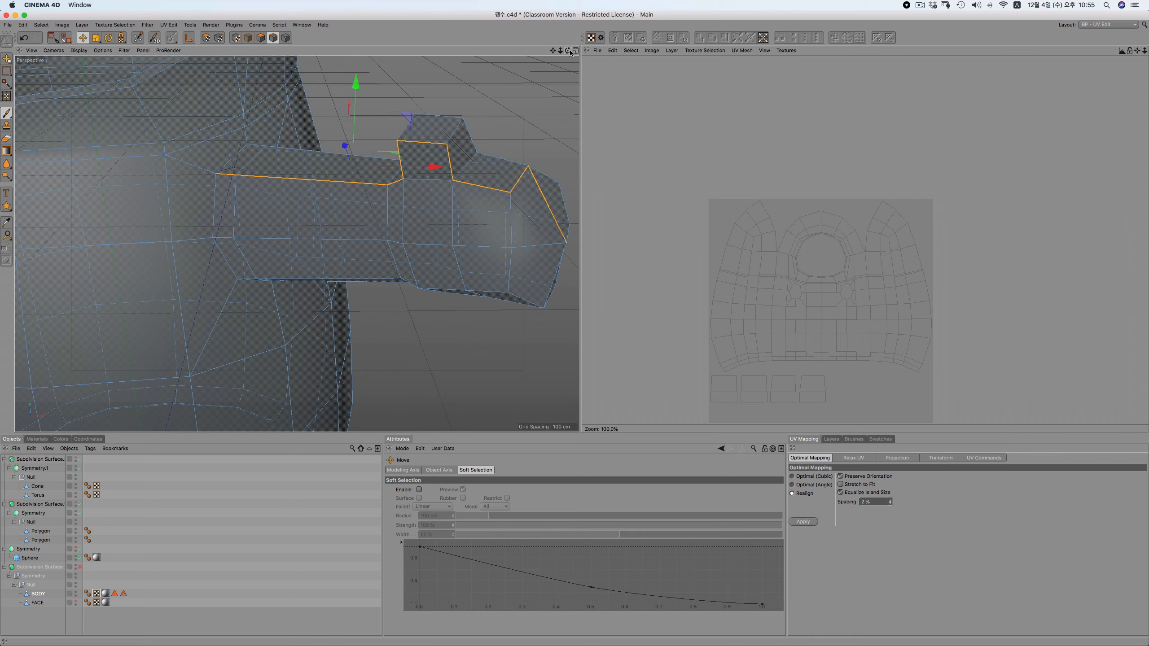
drag(568, 51, 294, 244)
shift+click(472, 184)
drag(568, 50, 296, 243)
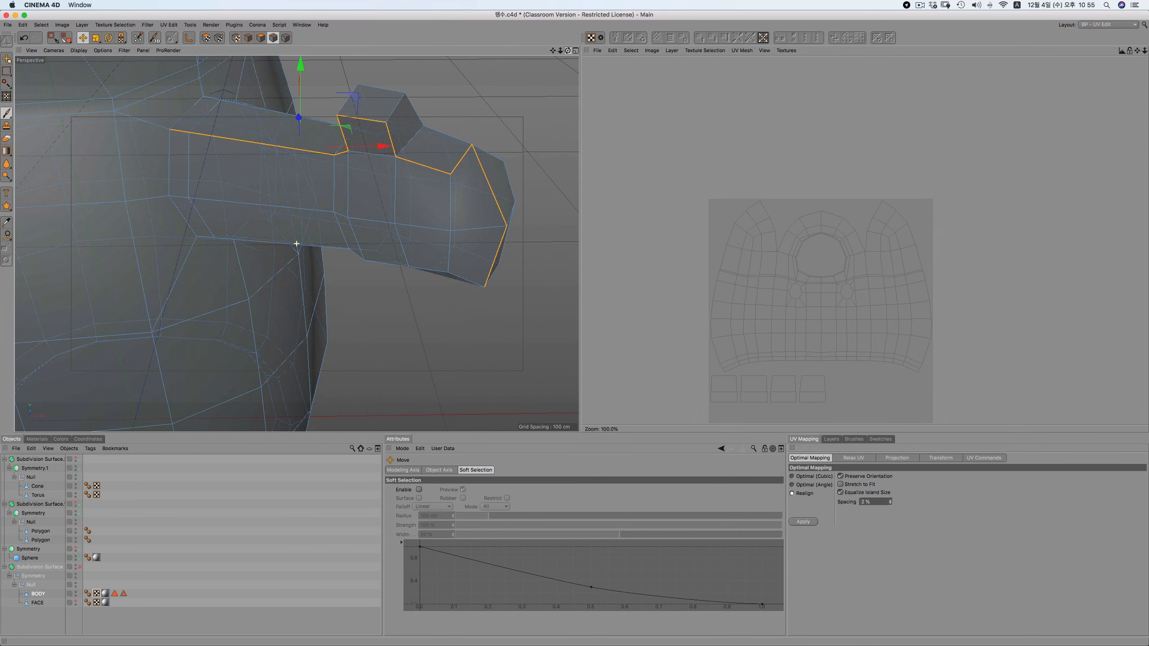
shift+click(256, 152)
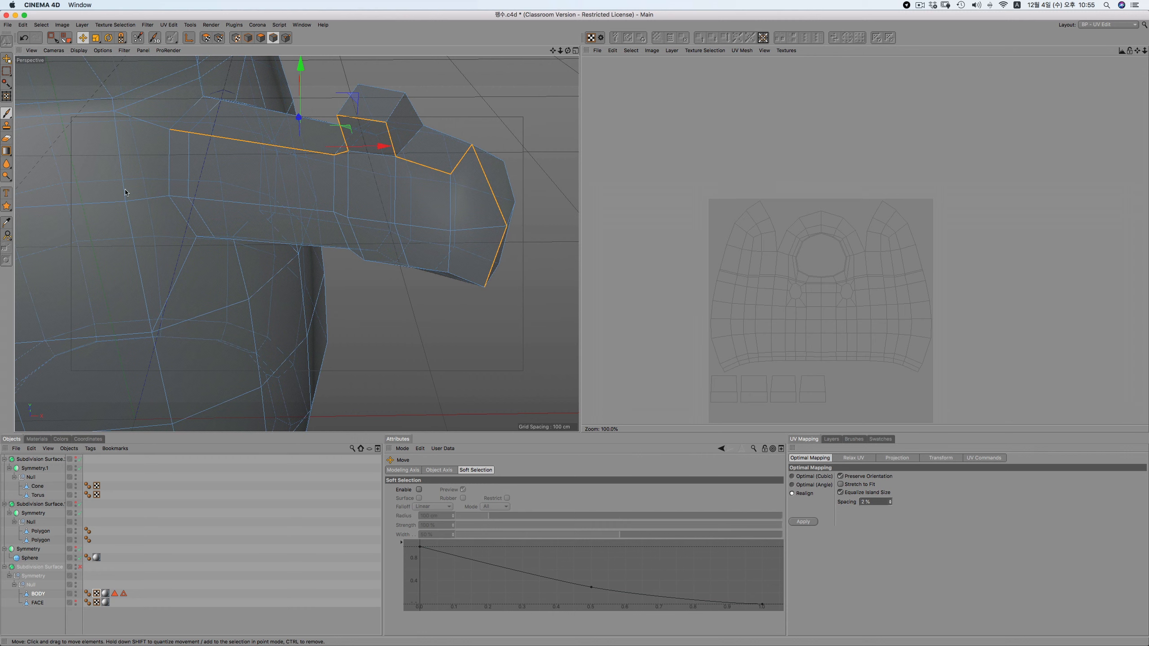
Switch to UV polygon editing and apply a Frontal projection to the selected arm from the front view
click(207, 39)
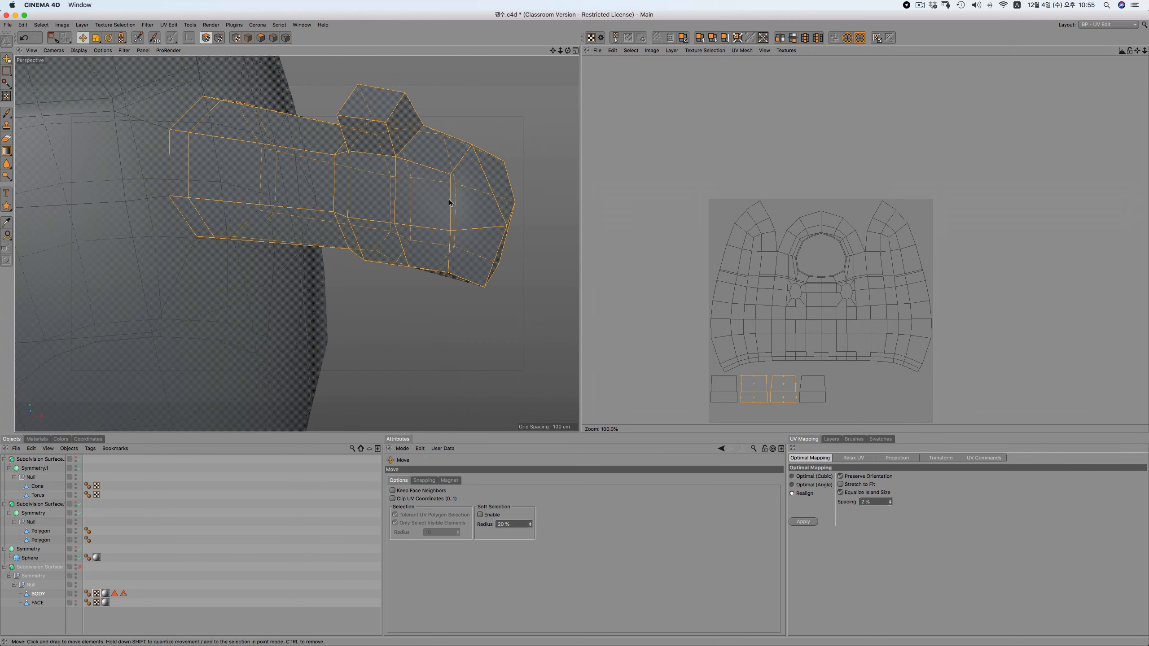
key(F3)
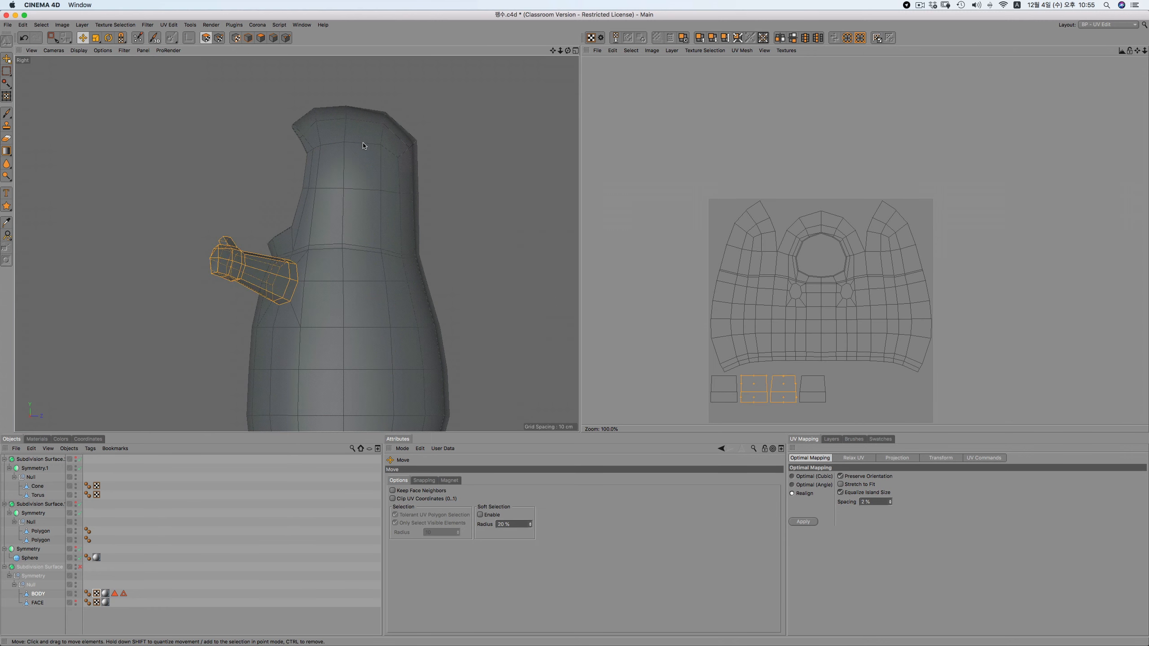
key(F4)
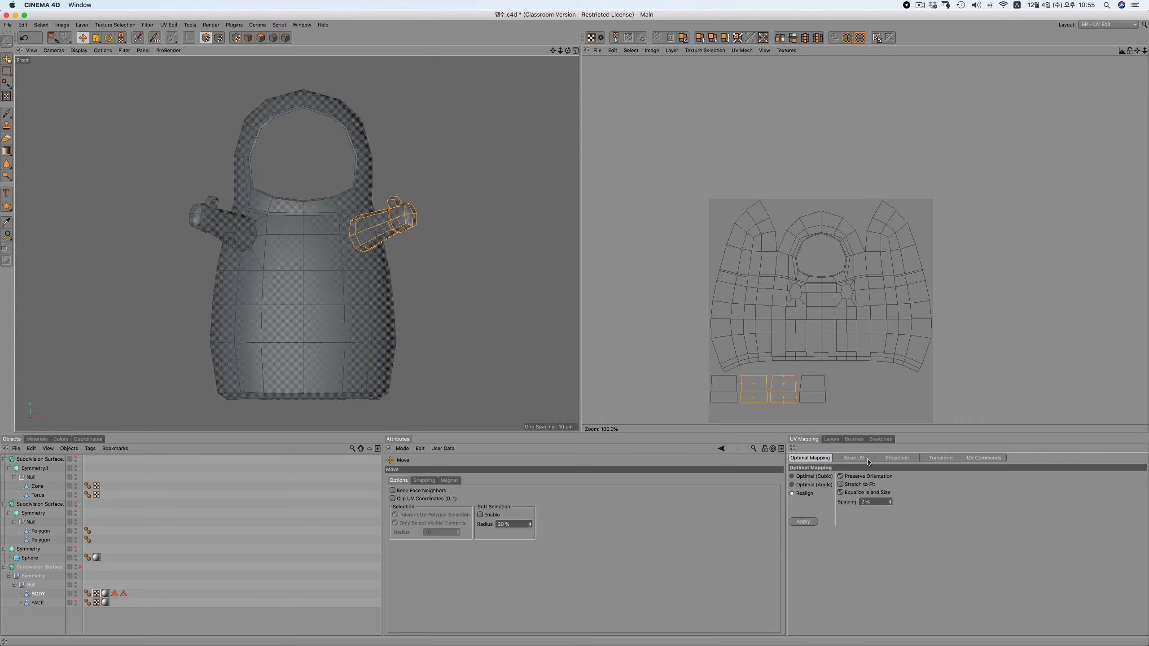
click(893, 458)
click(859, 478)
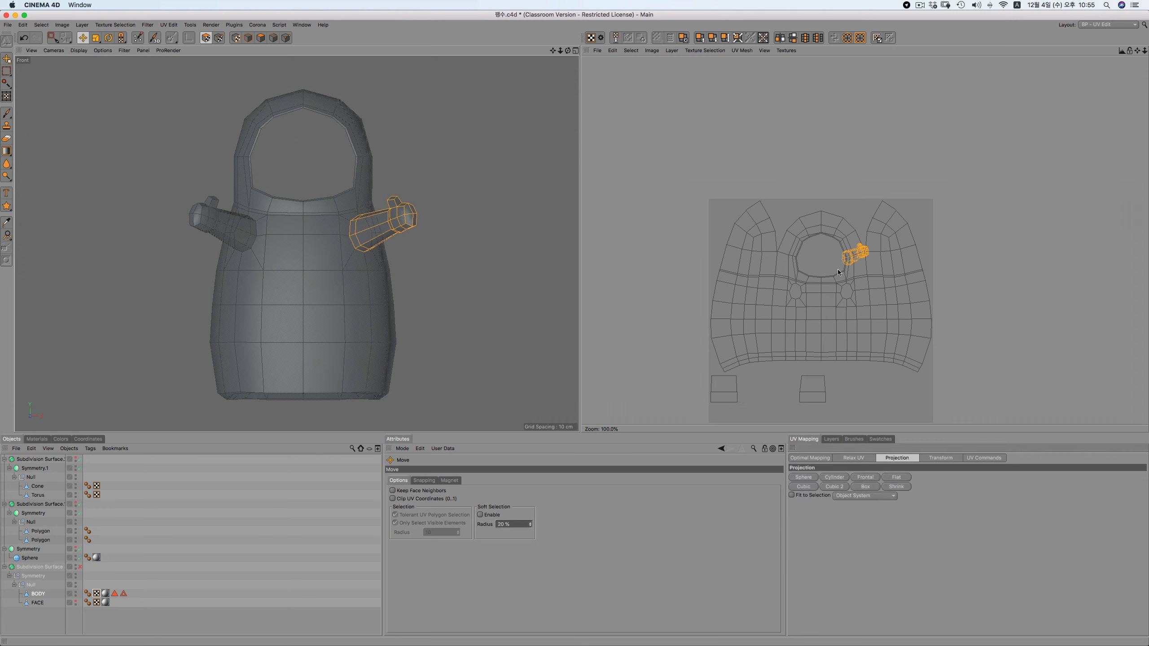
Check the arm's seam edges and polygon selection, then relax its UVs with Pin Point Selection off and Cut Selected Edges on
click(860, 458)
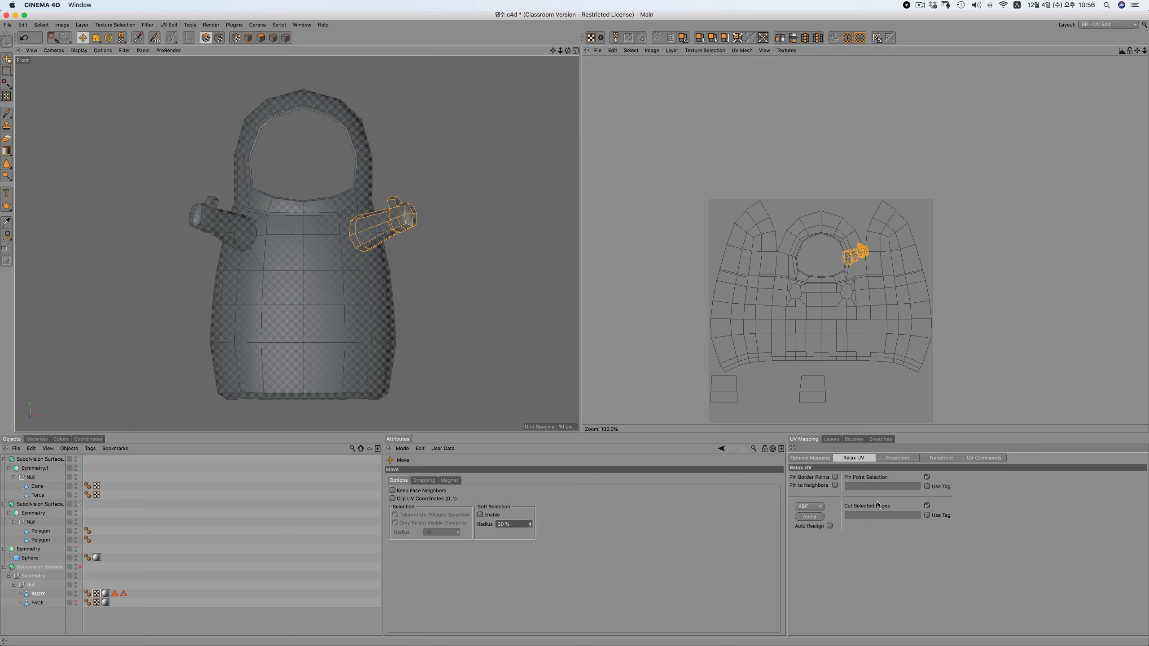
click(274, 39)
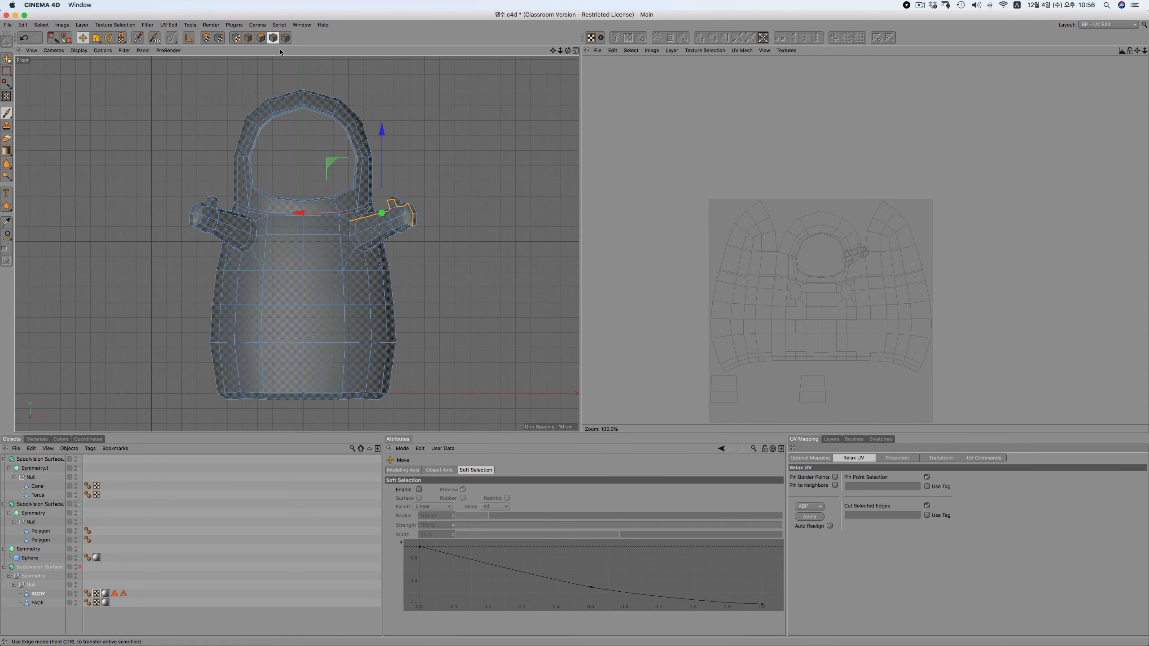
scroll(394, 208, up, 4)
scroll(394, 208, down, 2)
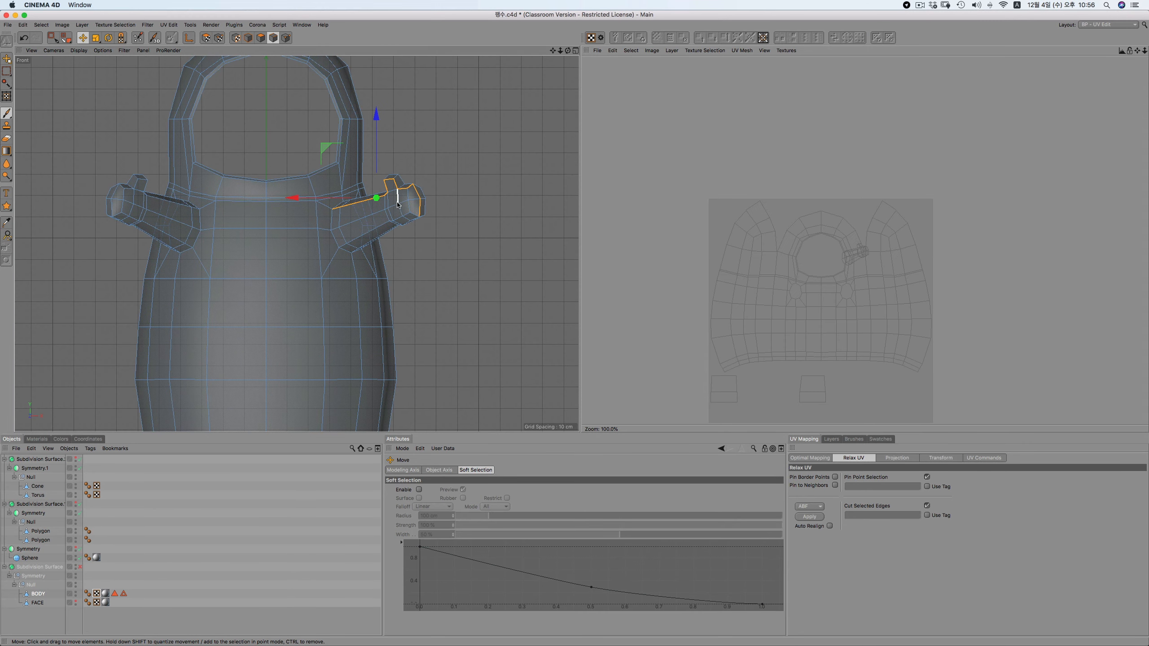
click(261, 38)
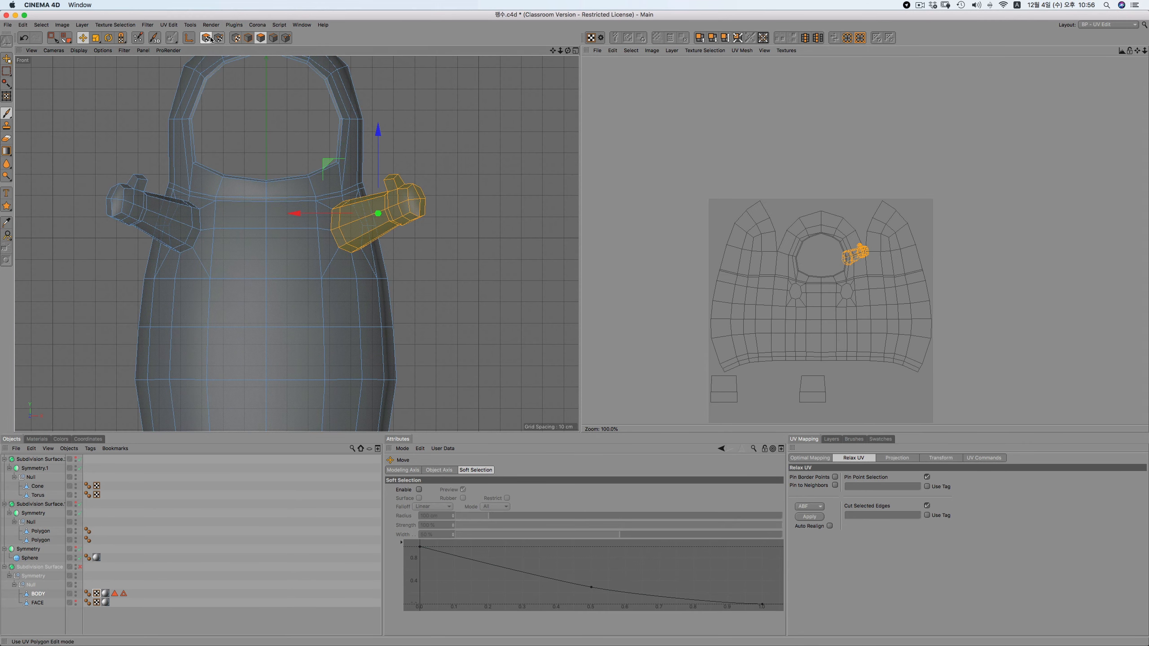
click(210, 39)
click(926, 476)
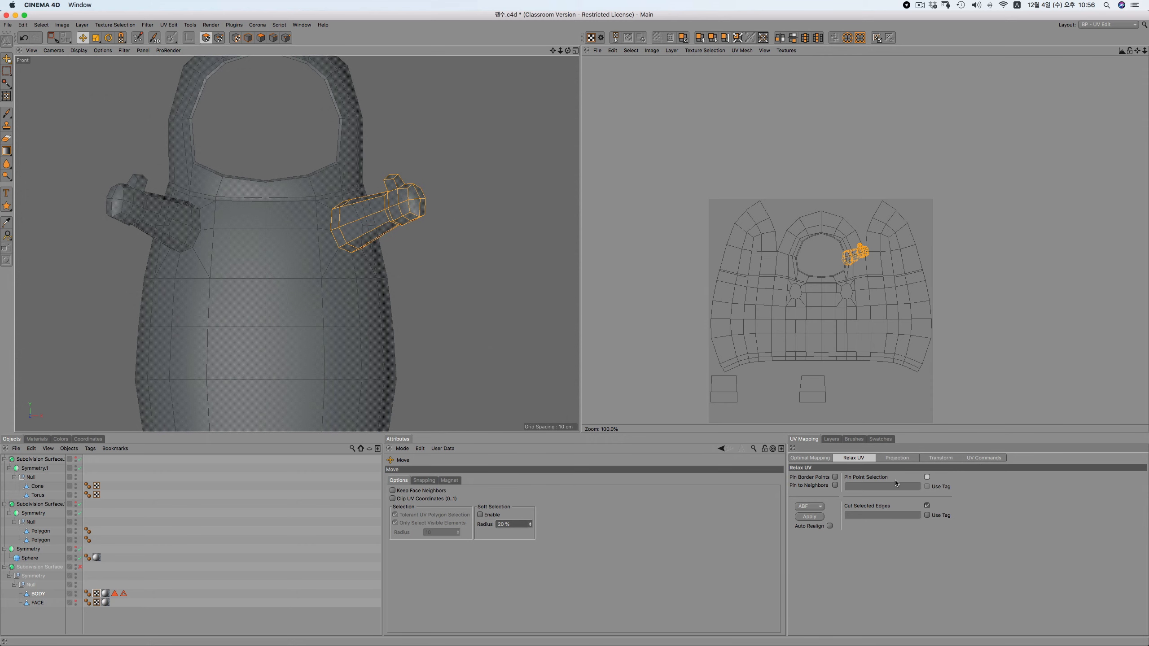
click(809, 517)
scroll(853, 239, up, 10)
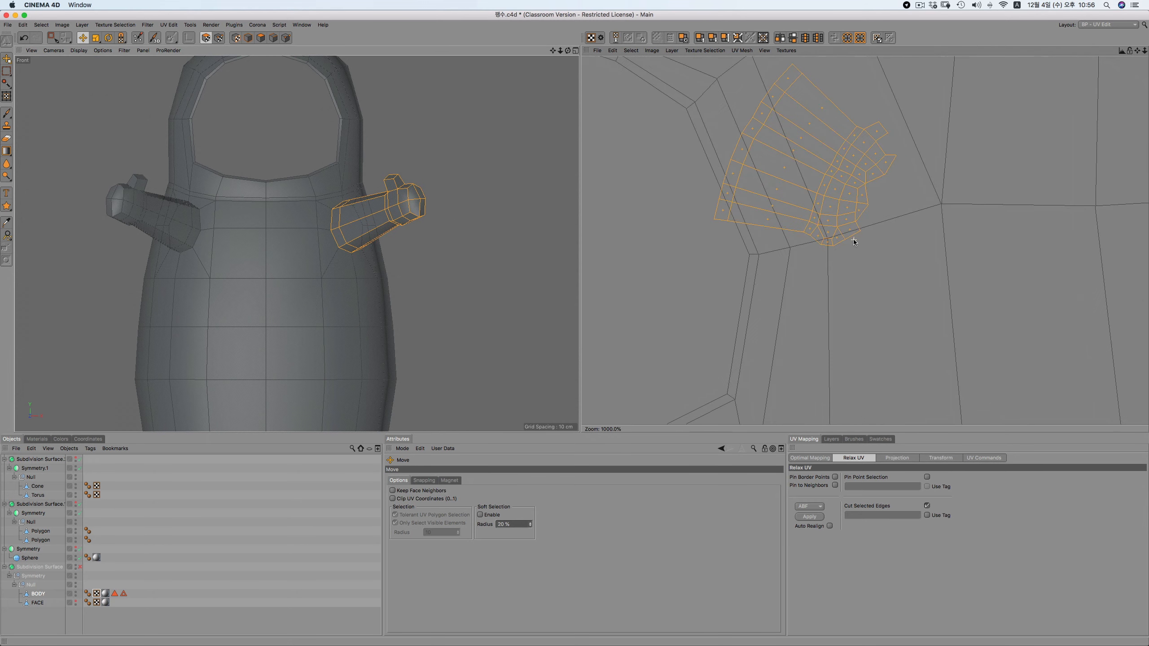
click(827, 233)
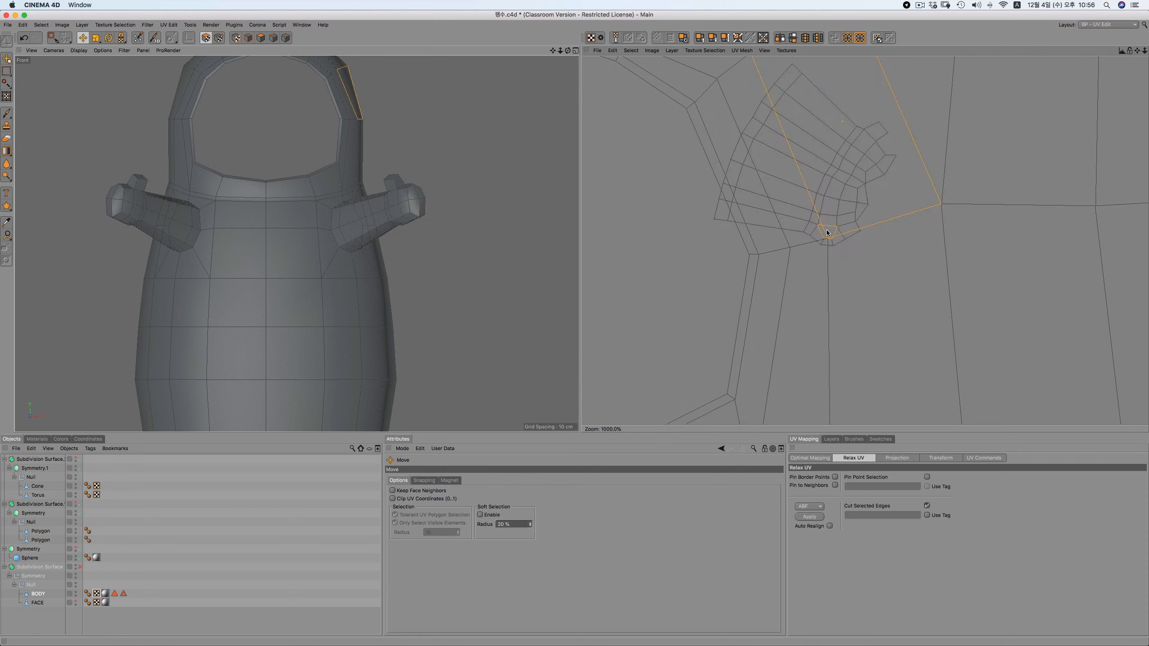
click(825, 244)
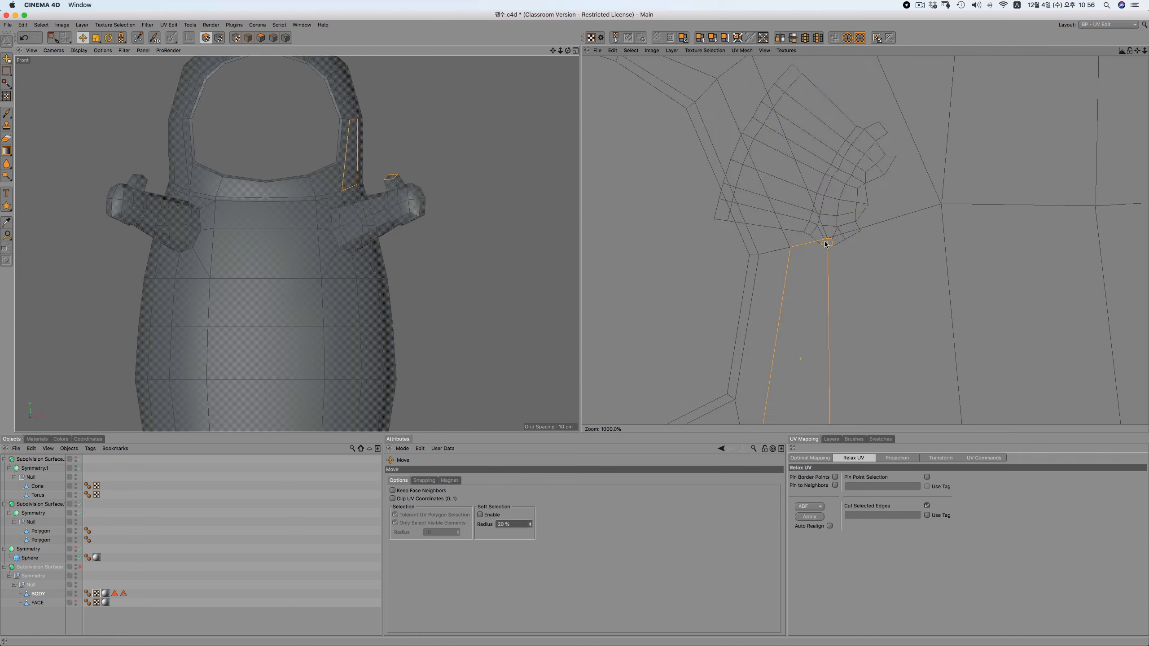
click(633, 231)
key(super+z)
key(super+z)
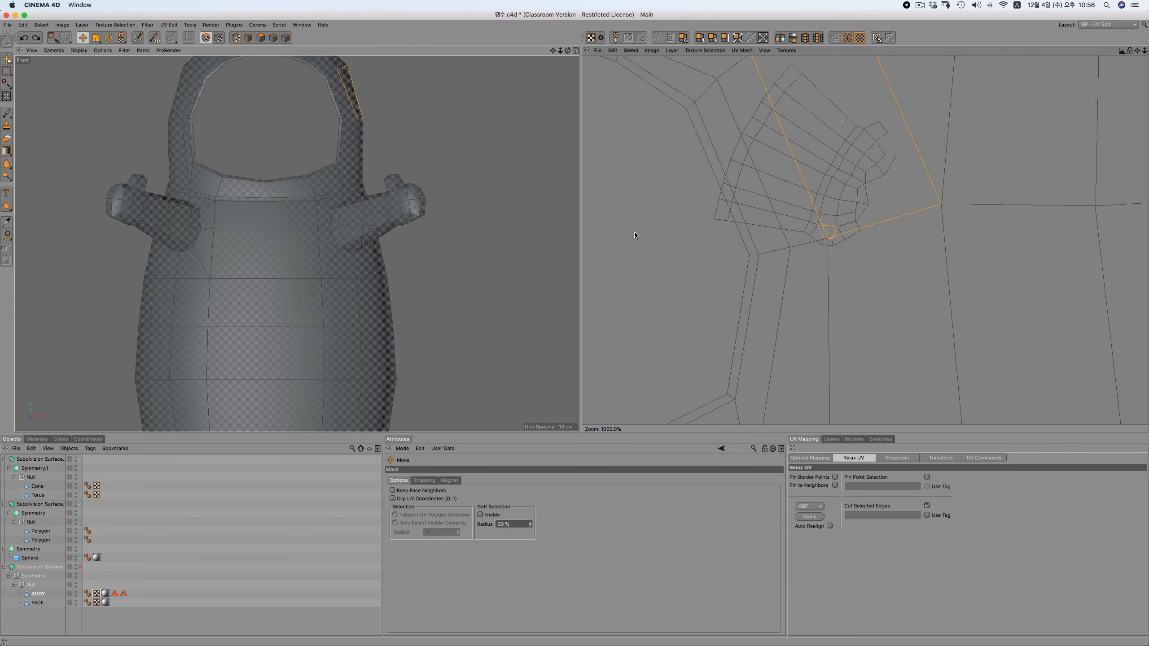
key(super+z)
Move the relaxed arm island out of the texture square, just past its right edge, and clear the UV selection
scroll(816, 252, down, 3)
scroll(818, 257, down, 6)
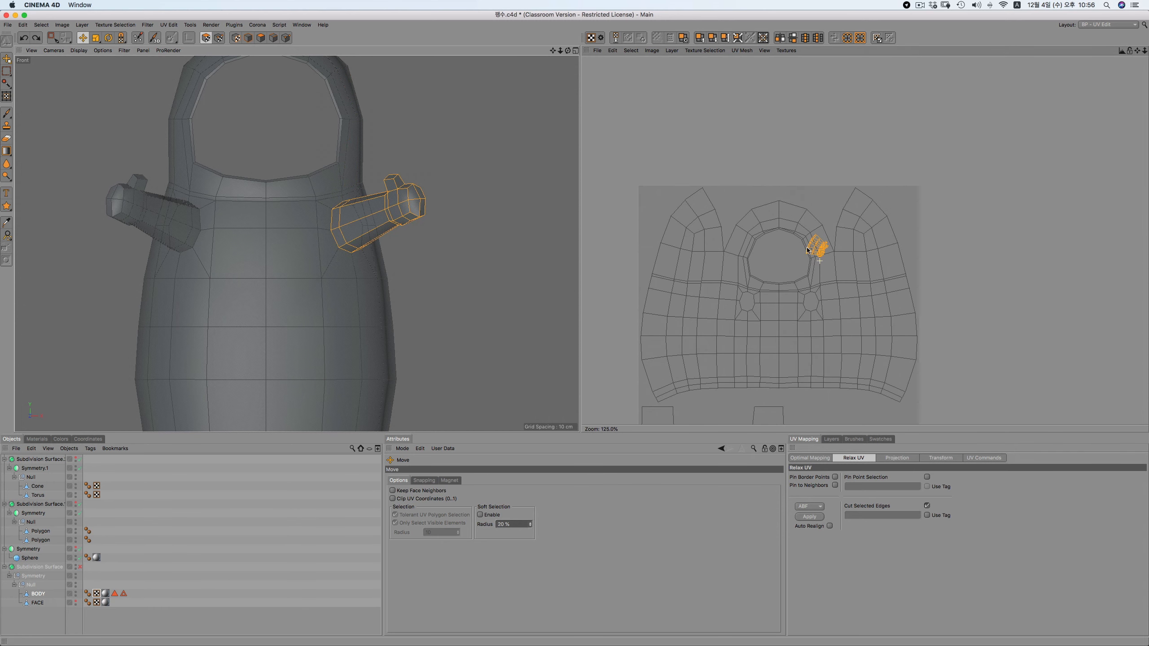
drag(807, 249, 944, 222)
click(682, 171)
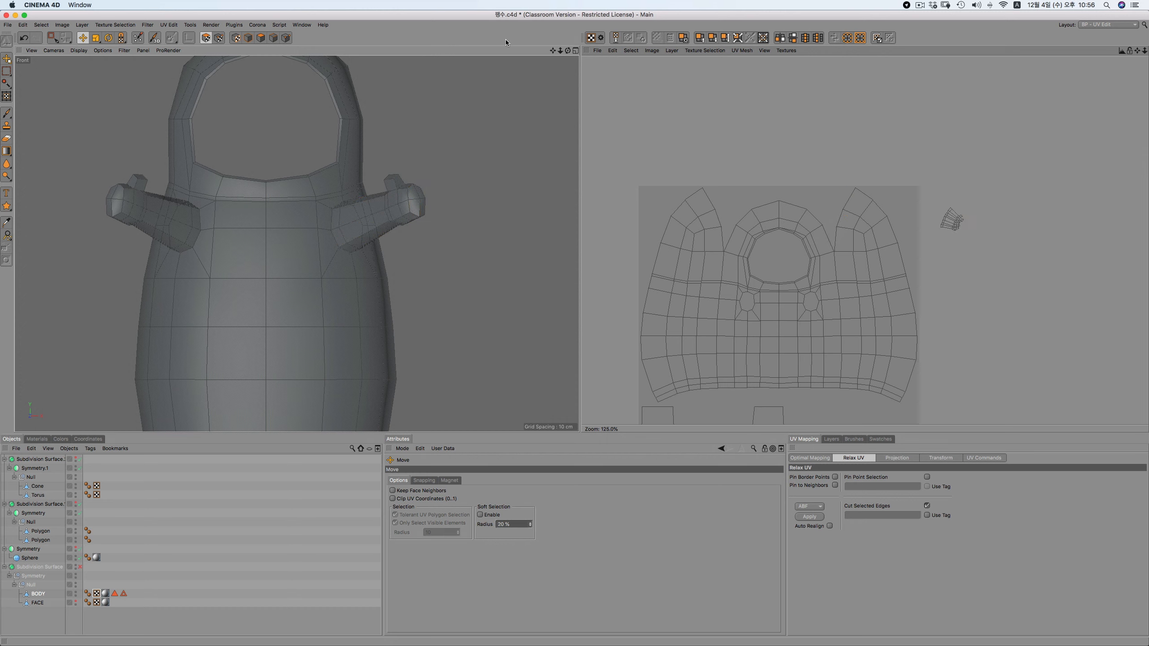
Select the two small UV islands below the body island and check which polygons they belong to on the model
drag(553, 51, 297, 244)
alt+middle_drag(720, 205, 725, 94)
key(0)
drag(638, 295, 825, 362)
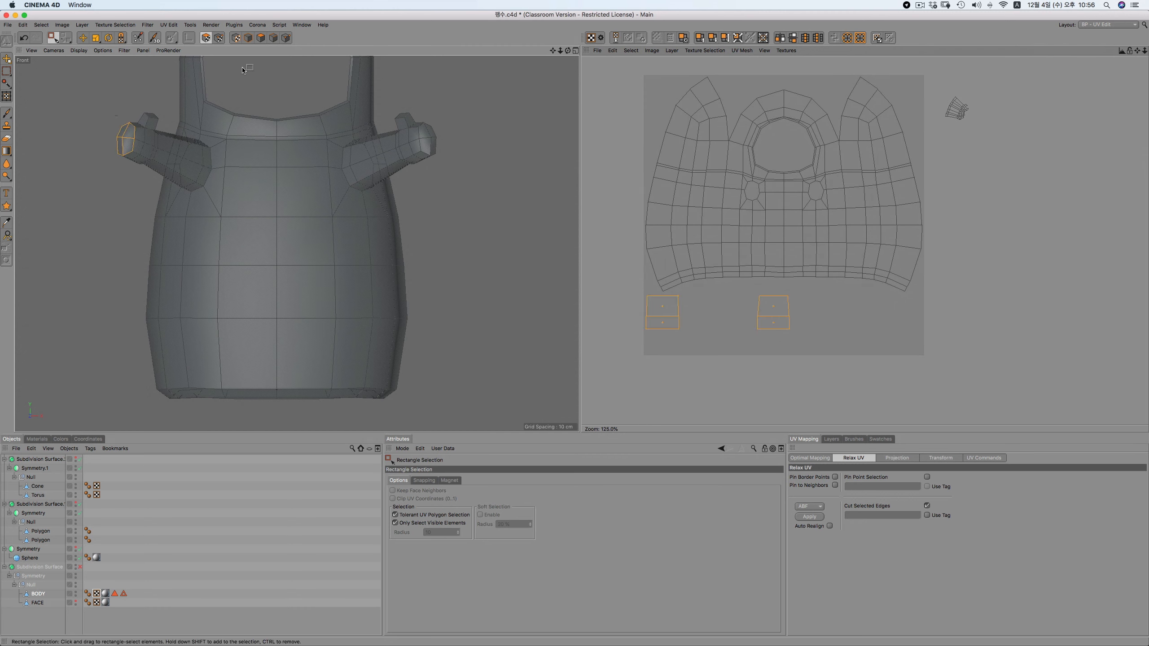
click(261, 38)
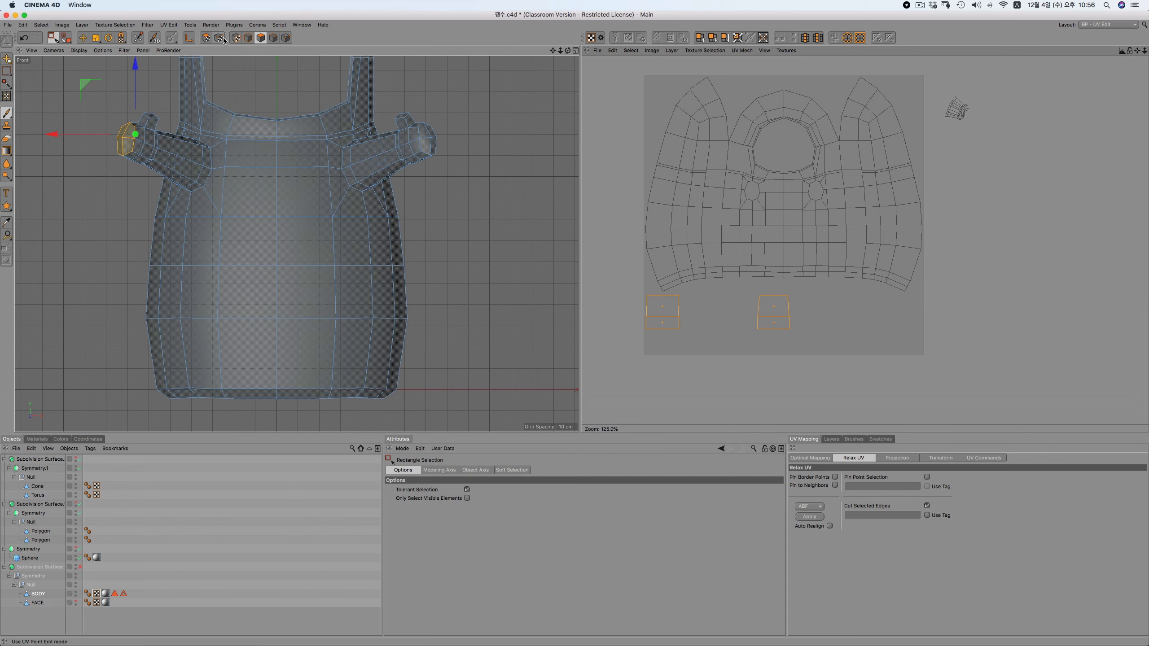
Fill-select all polygons of the opposite arm, on the left of the front view, from its base edge loop
click(273, 38)
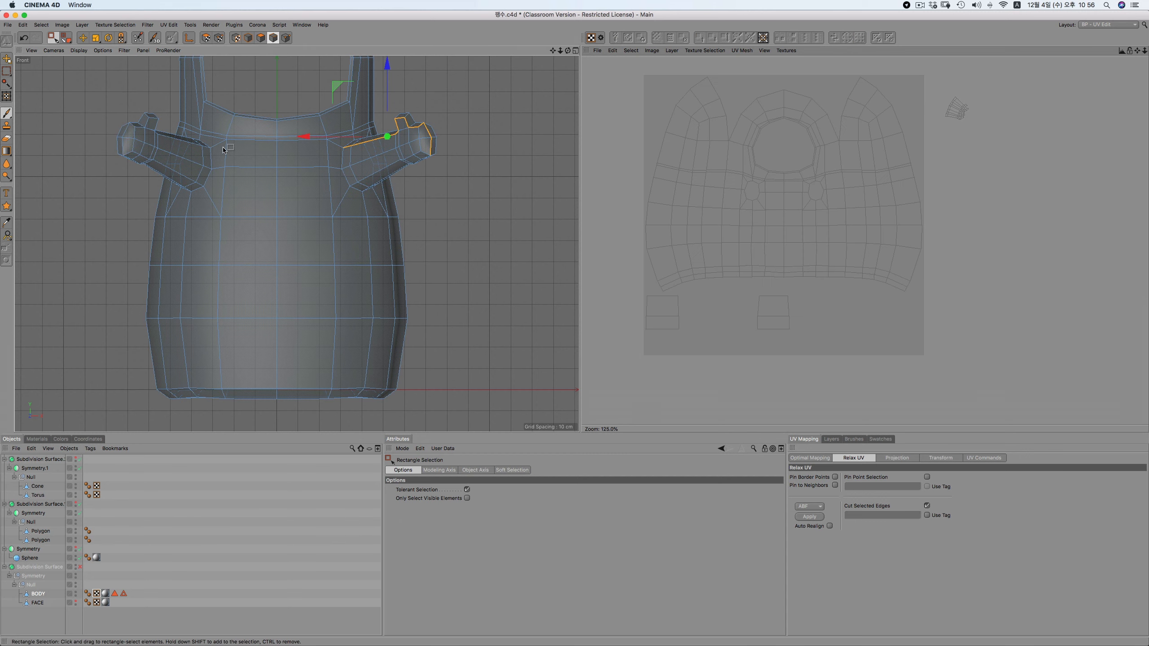
click(82, 38)
double_click(210, 166)
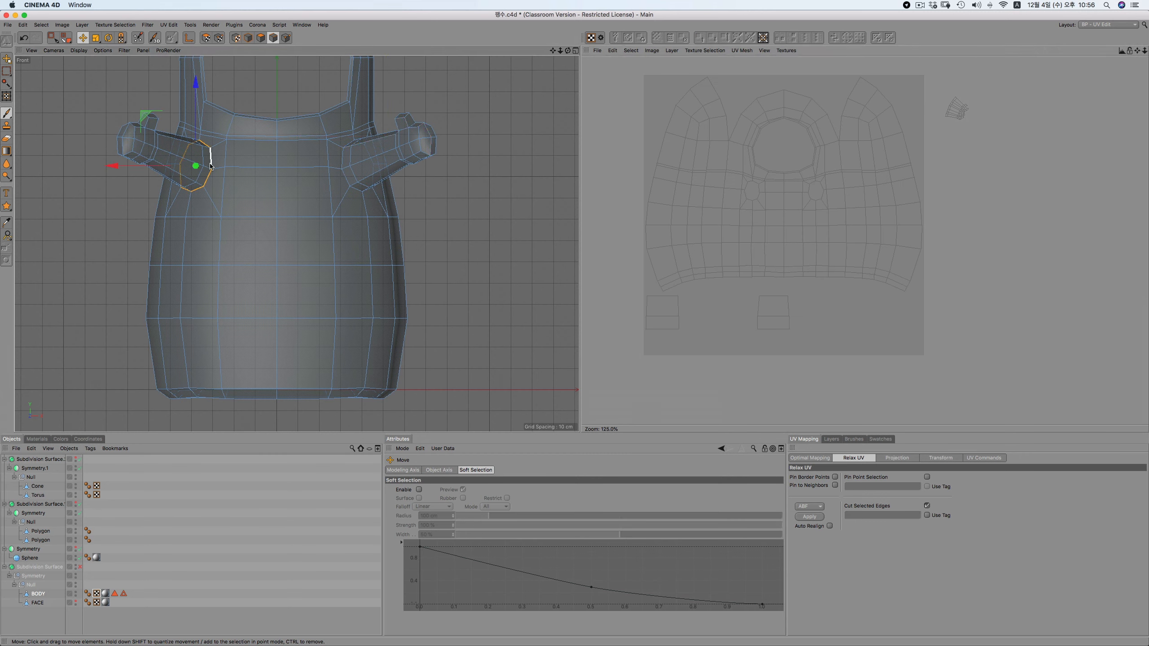
key(u)
key(f)
click(188, 166)
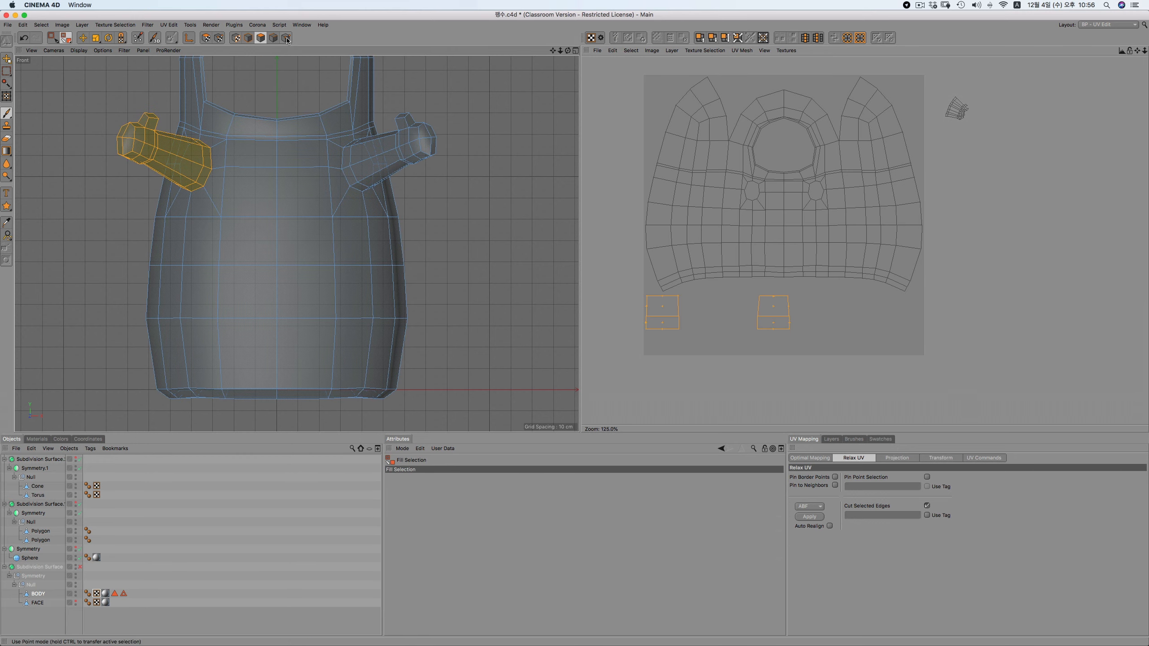
Select a chain of seam edges along the opposite arm, from its base over the thumb to the lower tip of the hand
click(274, 38)
key(F1)
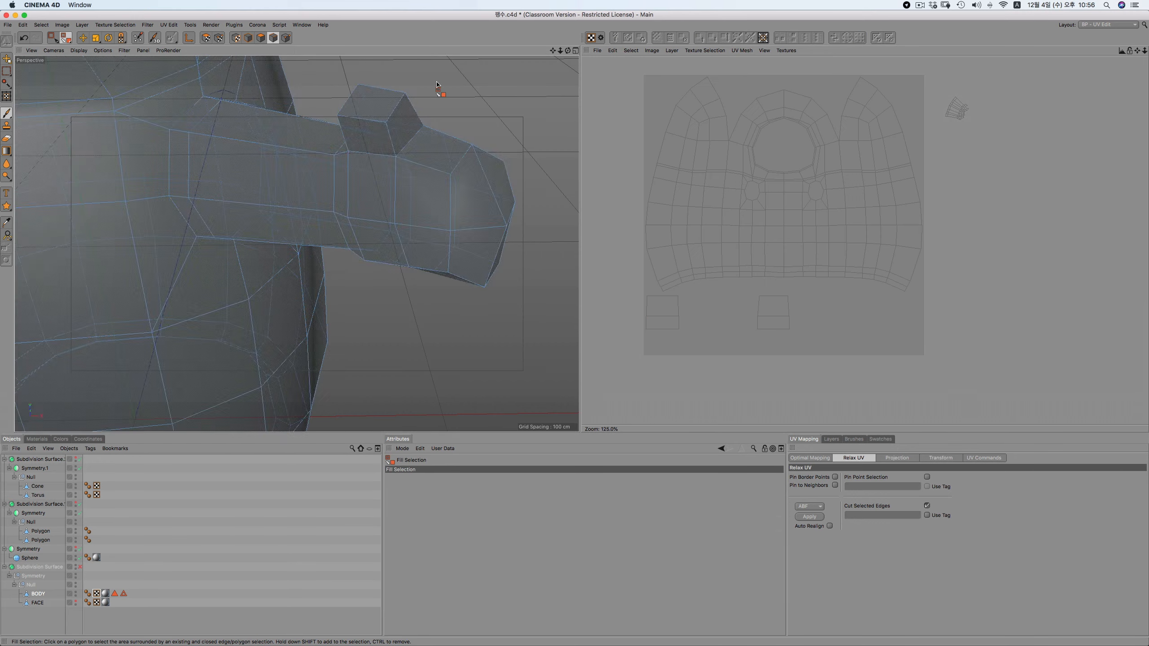
alt+middle_drag(204, 176, 674, 298)
alt+middle_drag(34, 115, 134, 113)
alt+drag(135, 116, 174, 62)
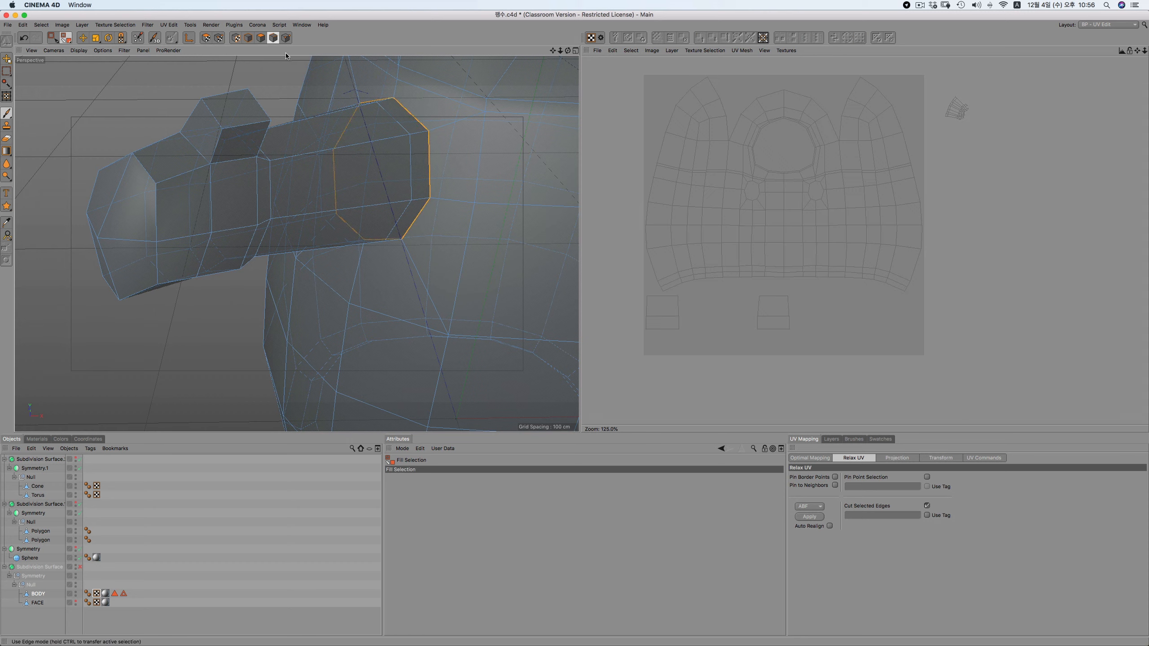
click(83, 37)
click(416, 134)
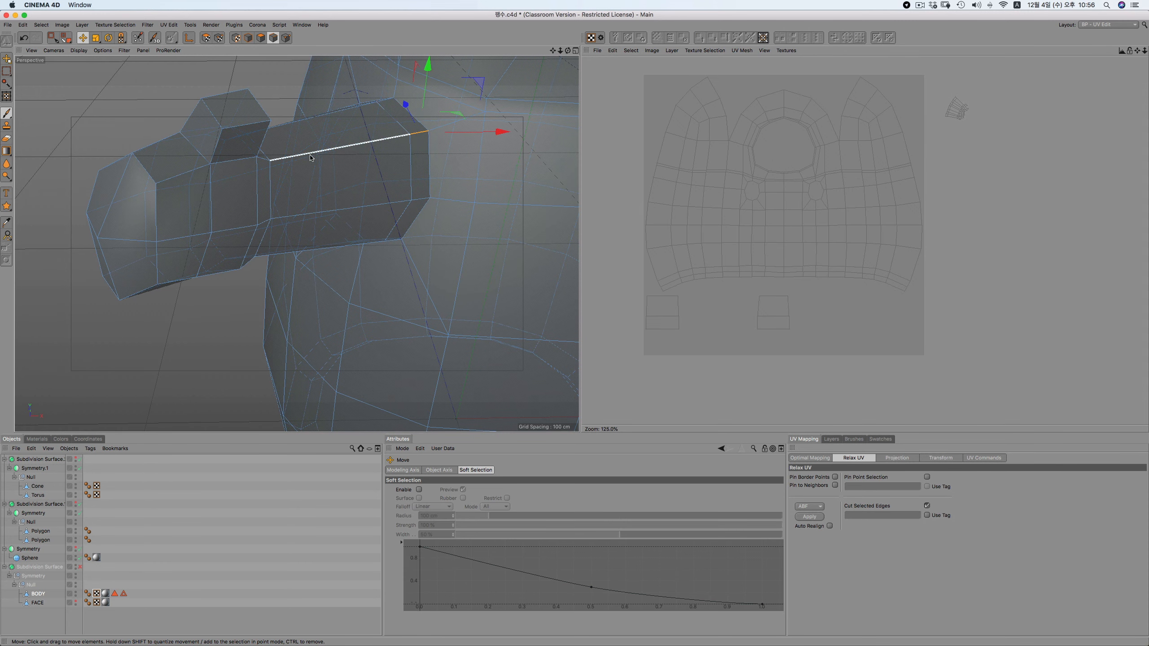
ctrl+shift+click(263, 140)
ctrl+shift+click(244, 129)
ctrl+shift+click(194, 177)
ctrl+shift+click(147, 168)
ctrl+shift+click(117, 207)
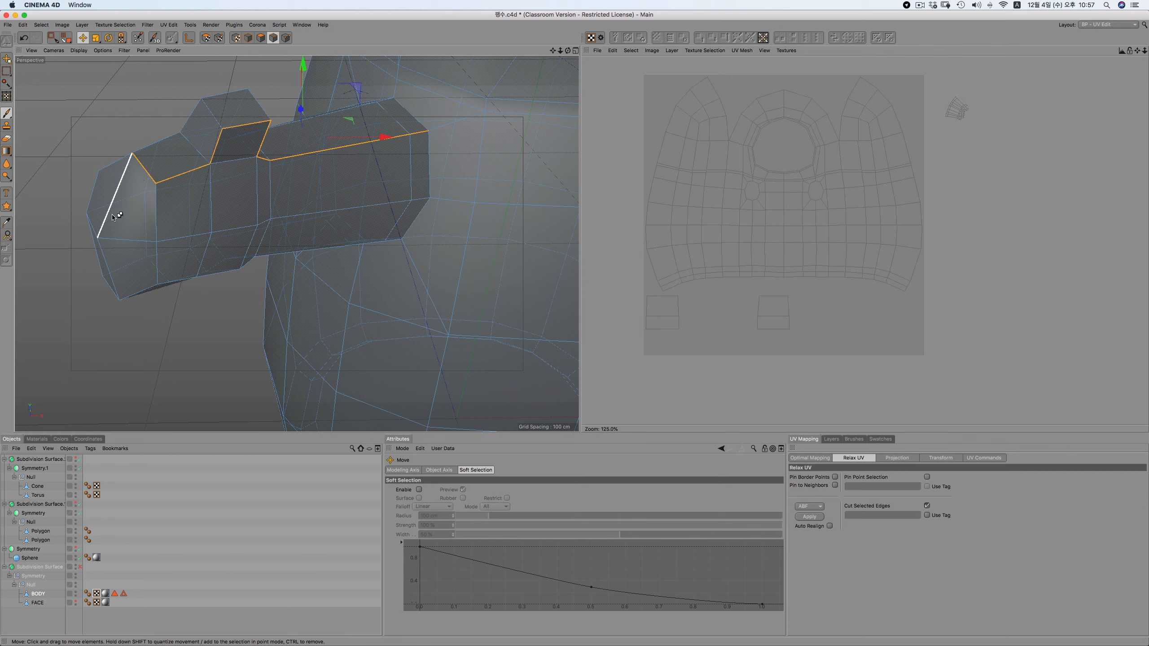
ctrl+shift+click(114, 267)
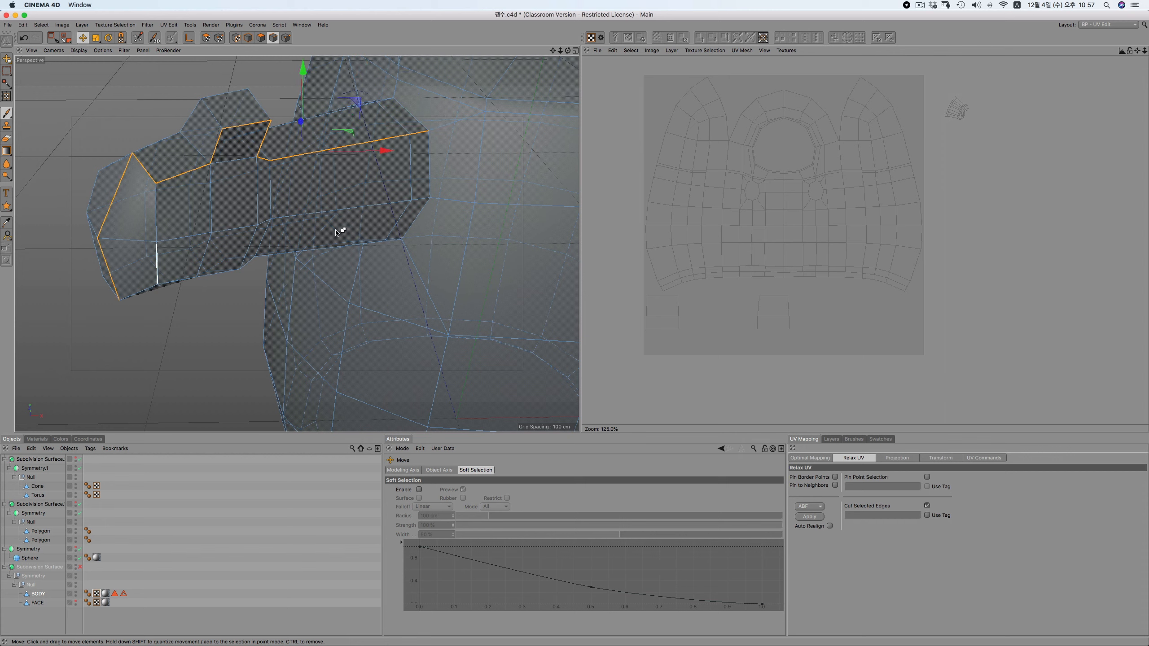
Rectangle-select the two small UV islands below the body island
click(206, 38)
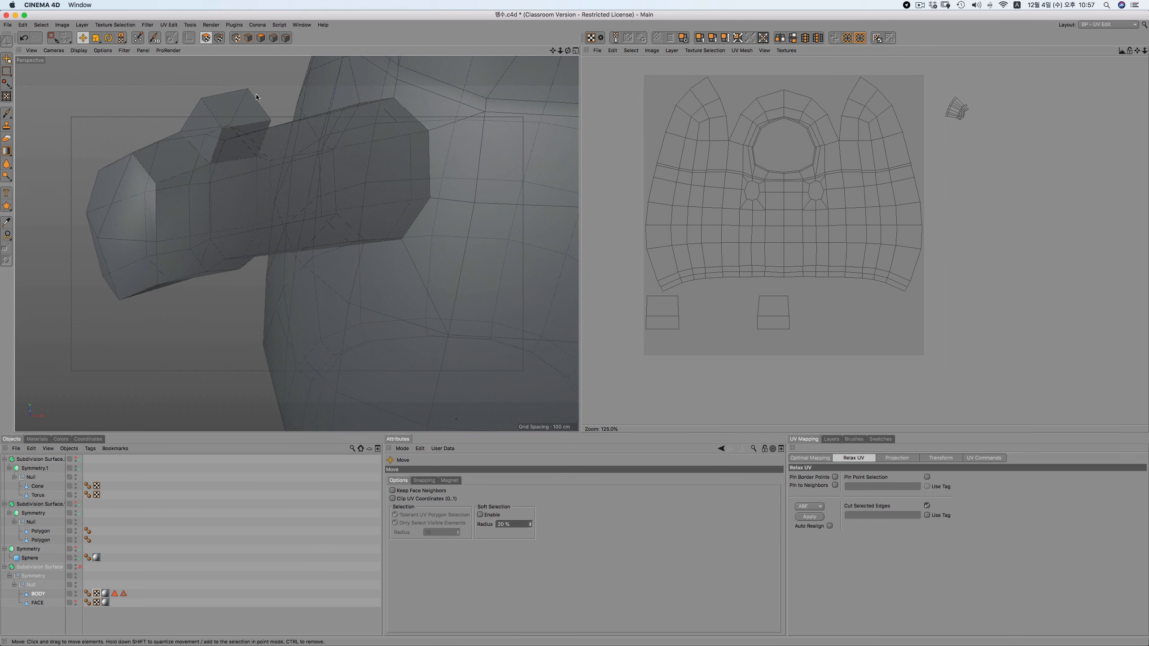
key(0)
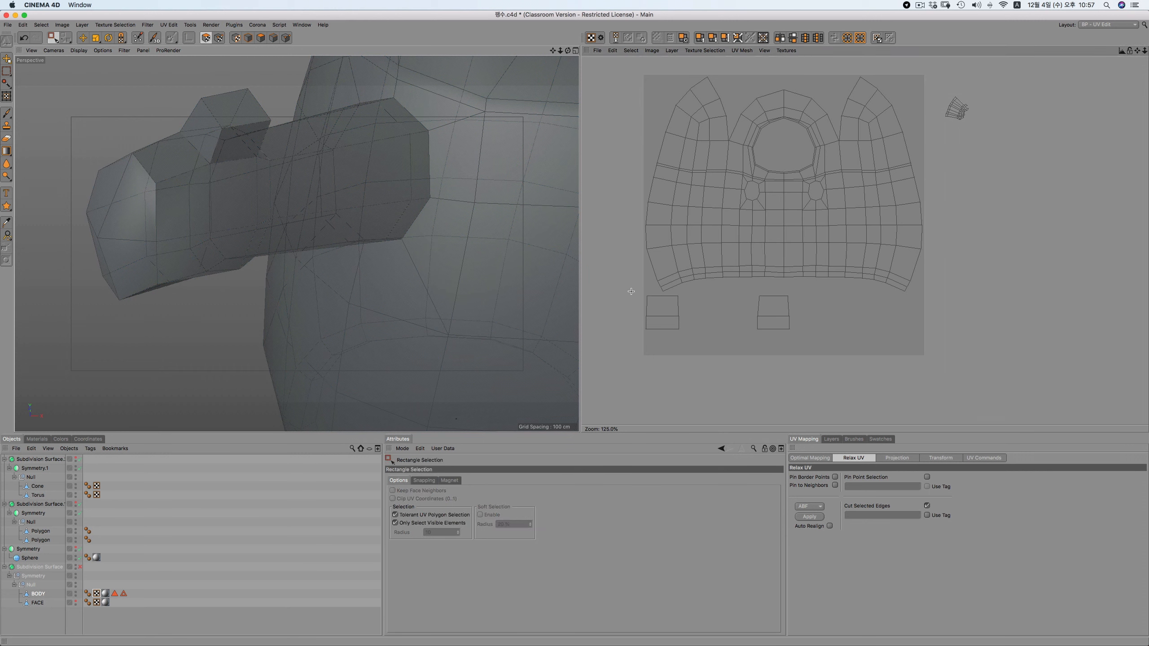
drag(630, 291, 851, 391)
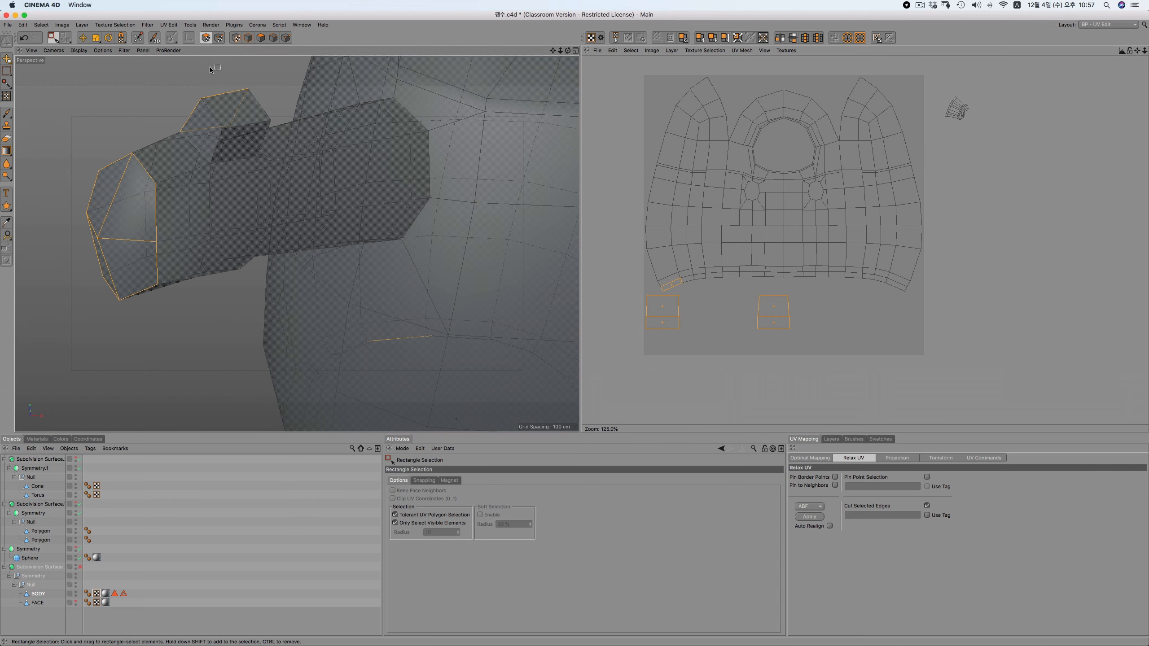
Loop-select the edges at the opposite arm's base and fill-select all of that arm's polygons
click(273, 38)
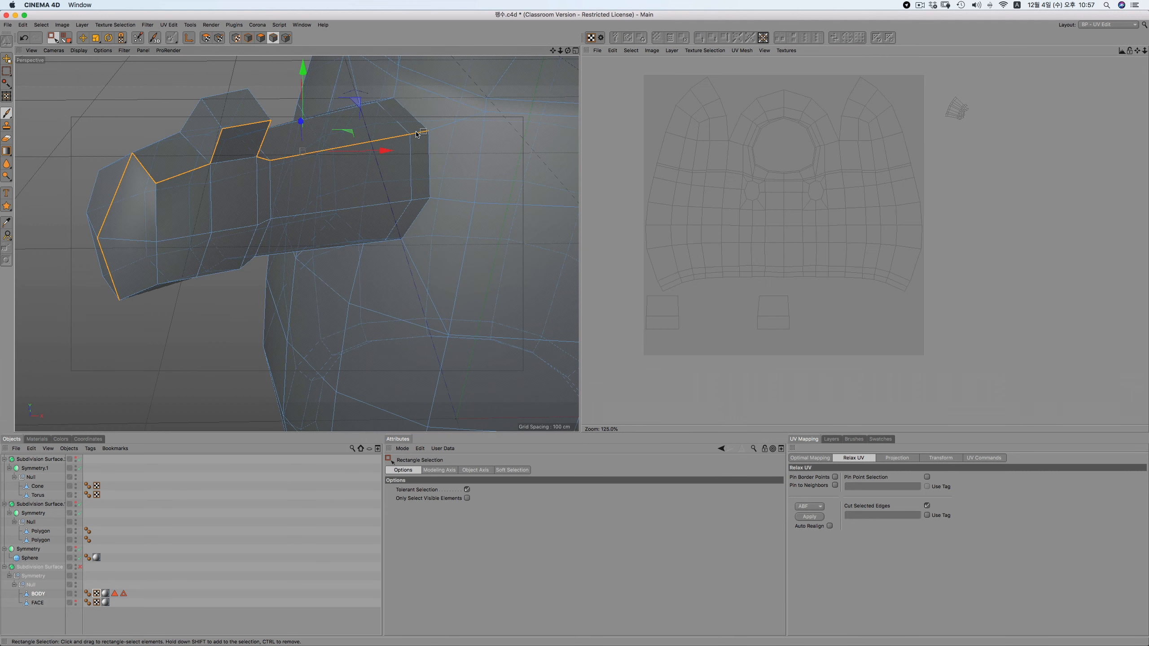
right_click(416, 134)
click(435, 156)
click(423, 130)
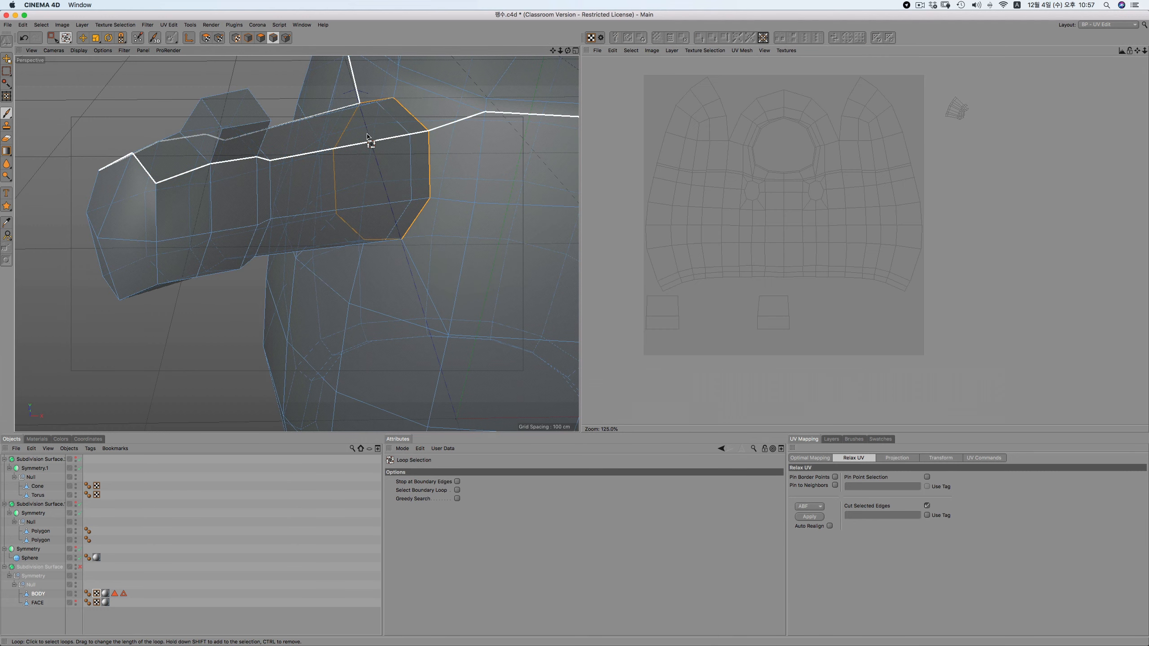
right_click(369, 139)
click(389, 188)
click(348, 157)
click(277, 148)
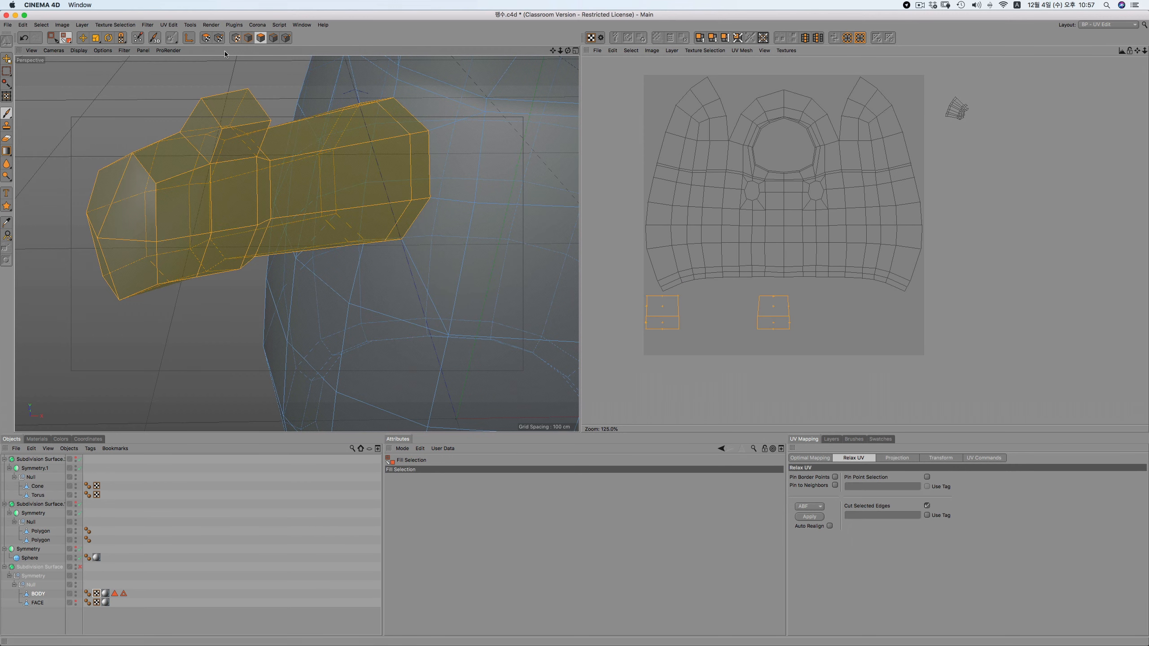
Select one continuous seam edge path from the arm's base over the thumb and down the hand's end to its lower tip
click(273, 37)
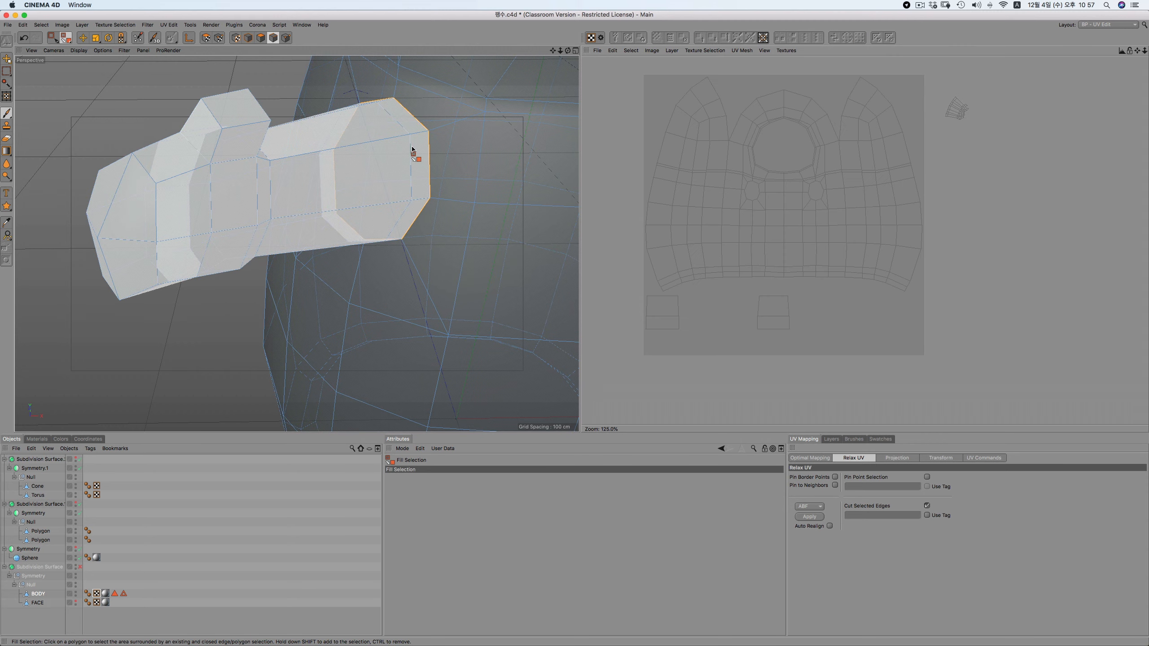
click(83, 38)
click(419, 135)
shift+click(312, 152)
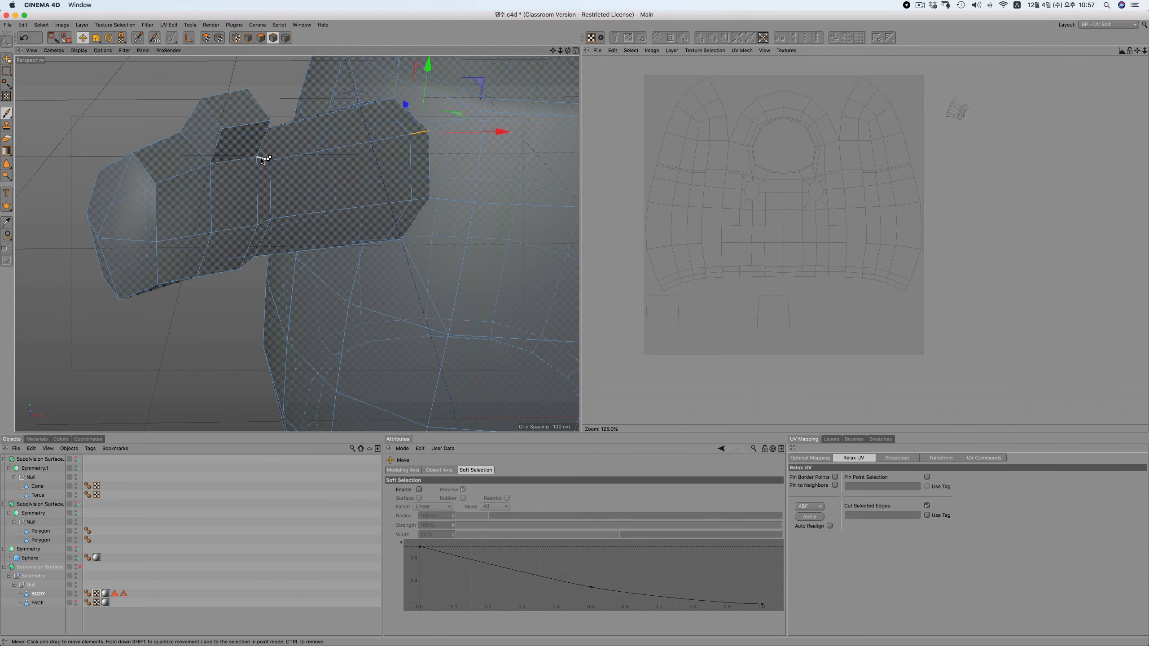
shift+click(263, 158)
shift+click(215, 154)
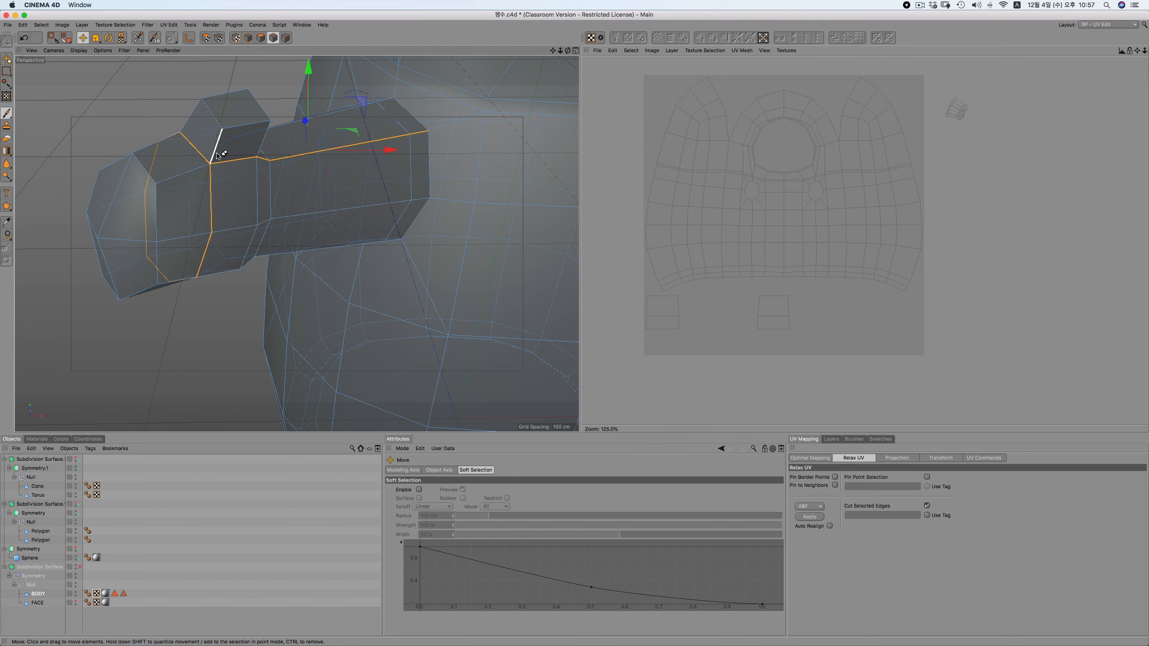
key(super+z)
shift+click(244, 125)
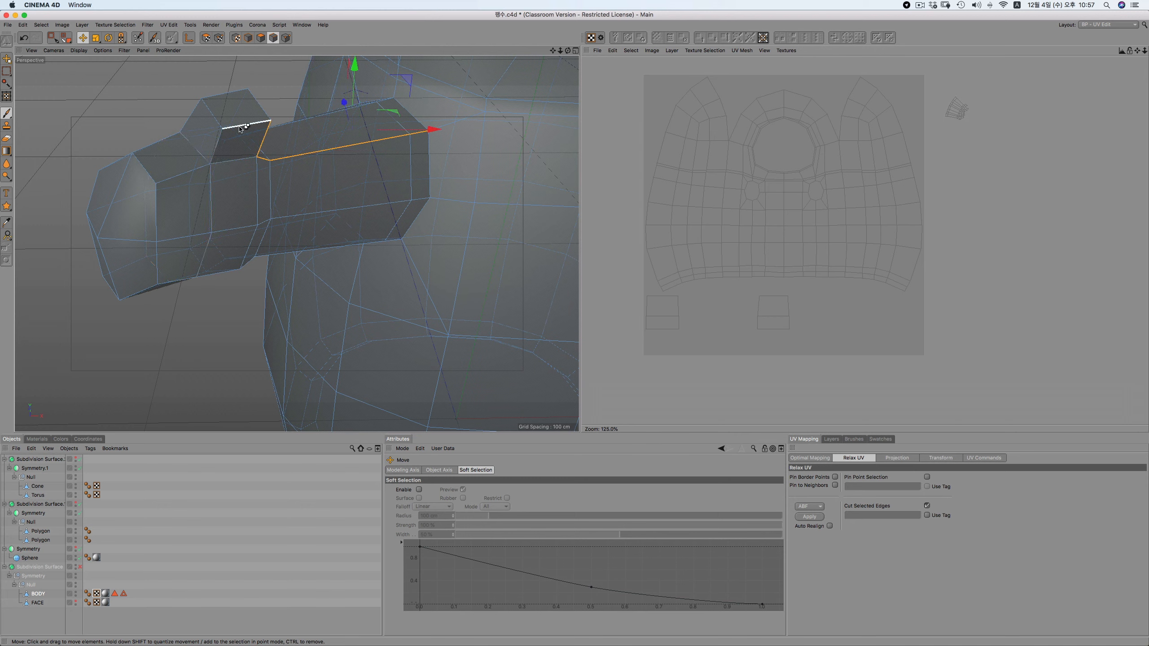
shift+click(215, 156)
shift+click(183, 173)
shift+click(144, 168)
shift+click(116, 193)
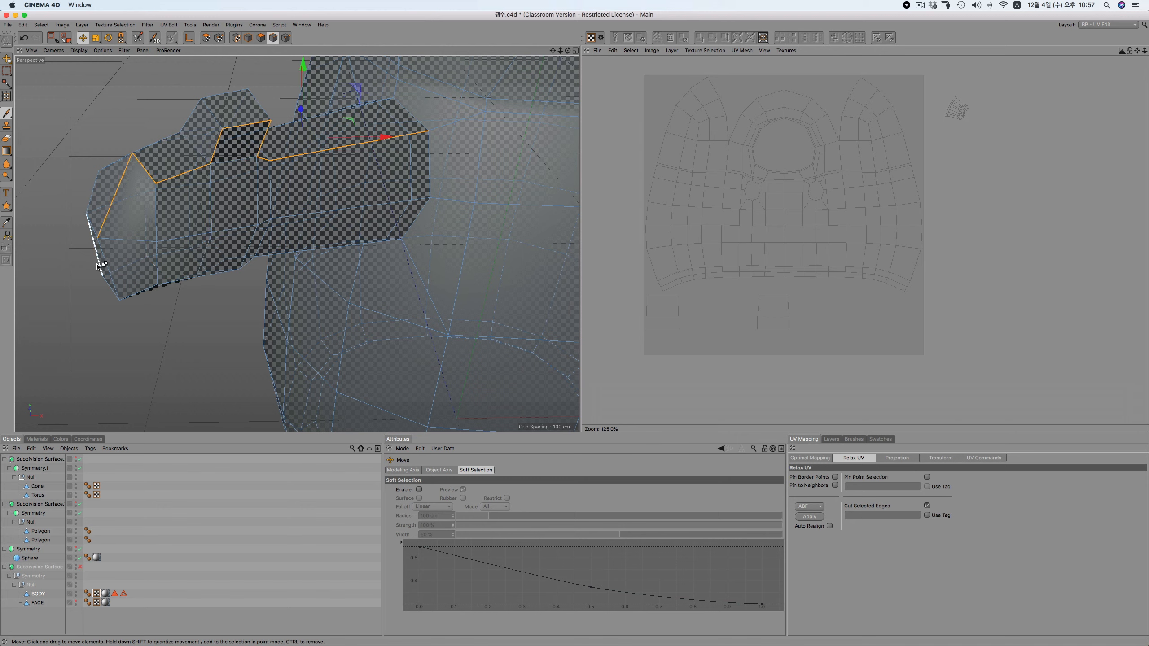
shift+click(100, 268)
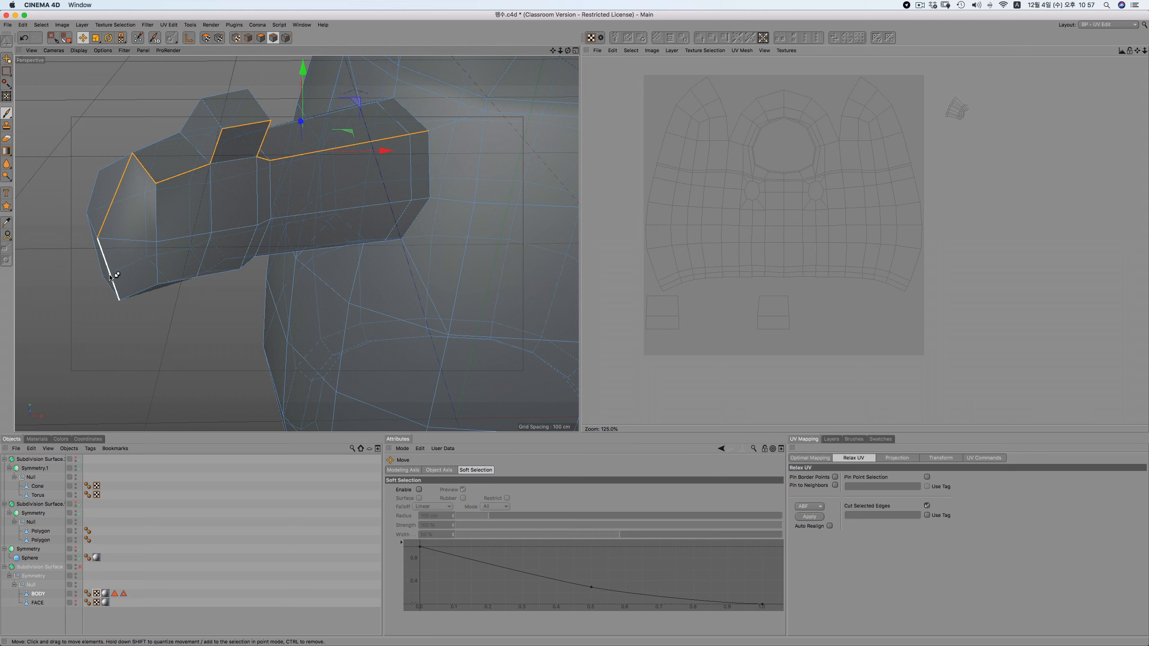
Project the selected arm's UV polygons with a Frontal projection from the front view
click(205, 40)
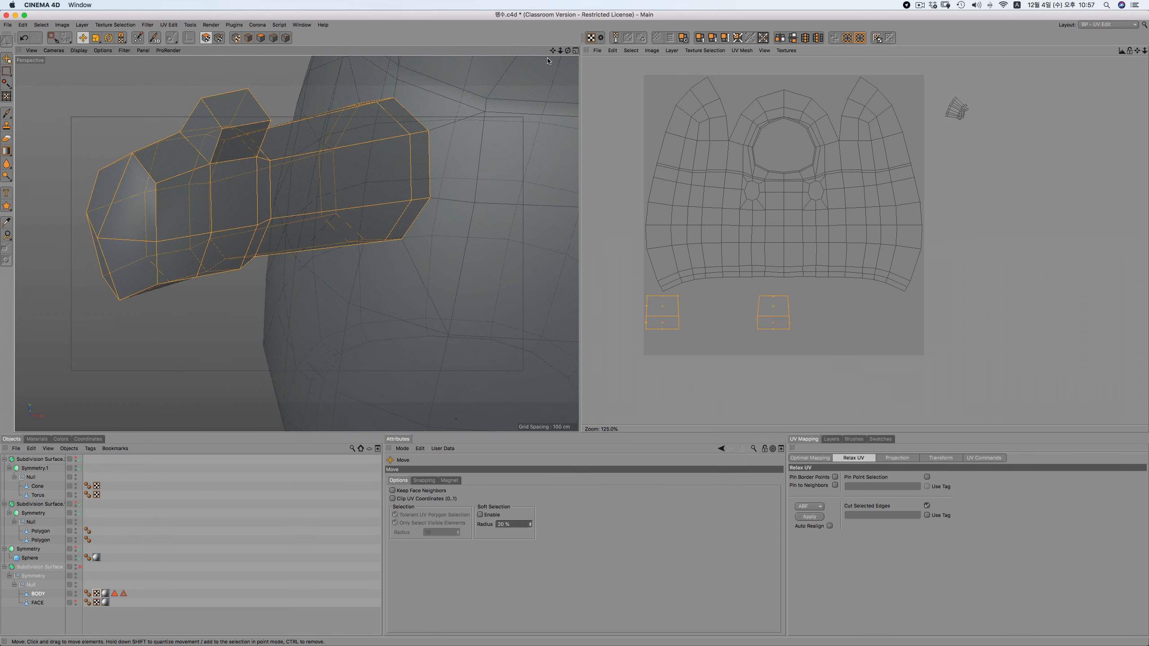
key(F3)
key(F4)
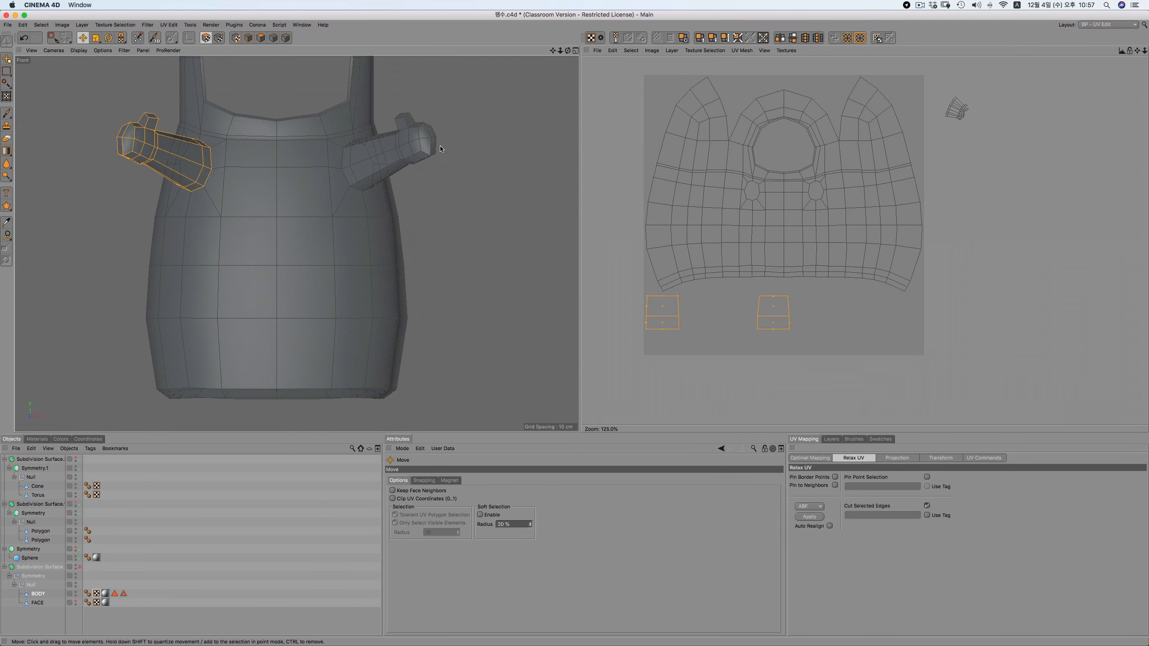
drag(552, 51, 555, 56)
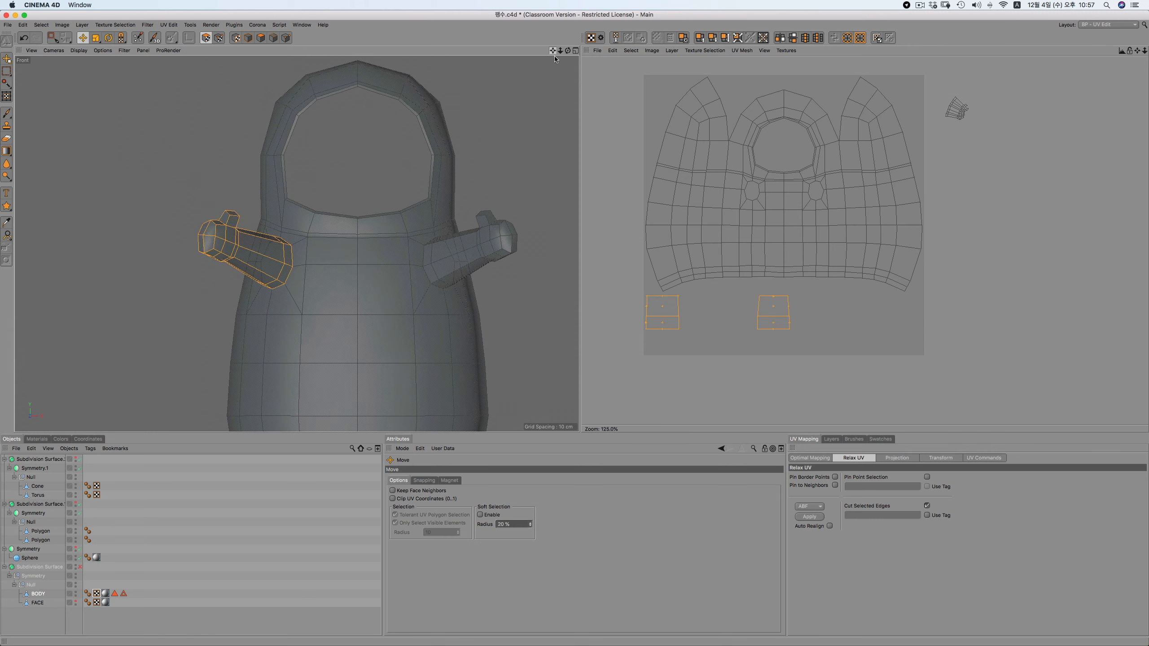
click(889, 458)
click(867, 478)
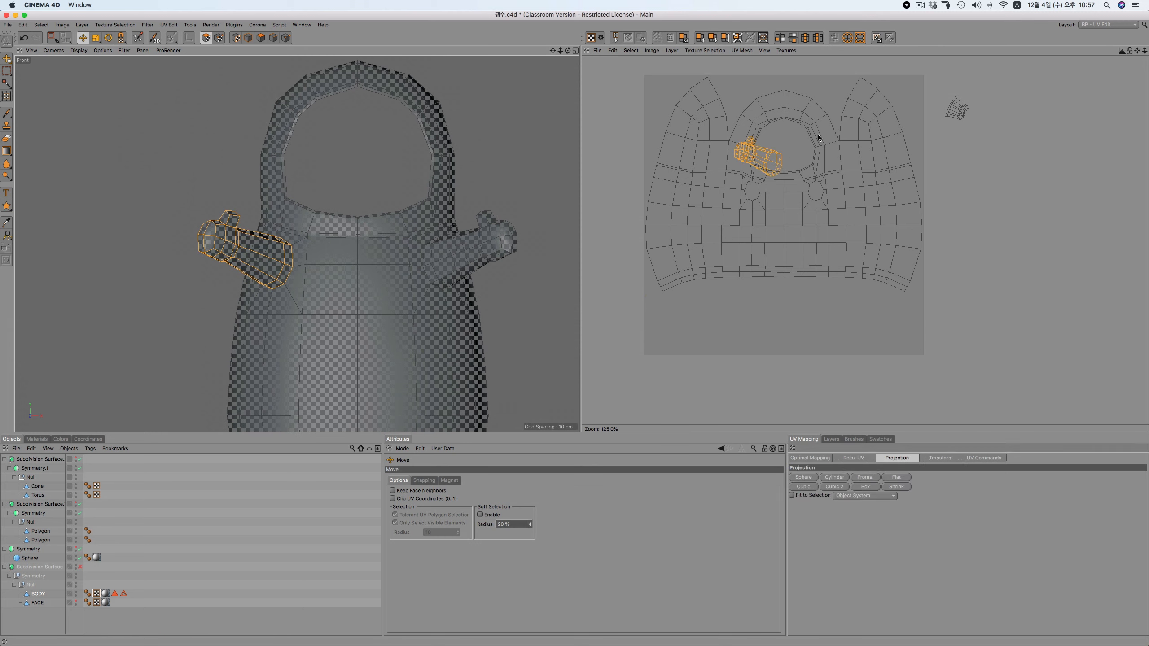
Check the arm's seam edges, then relax its selected UV polygons with Cut Selected Edges on
click(850, 459)
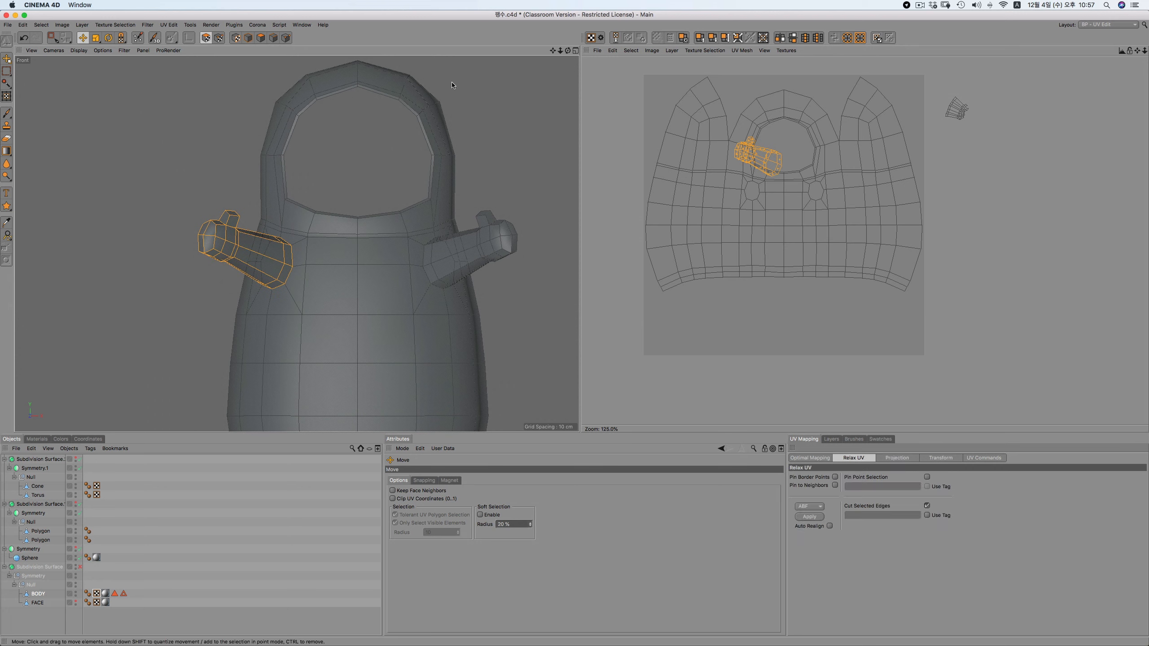
click(273, 38)
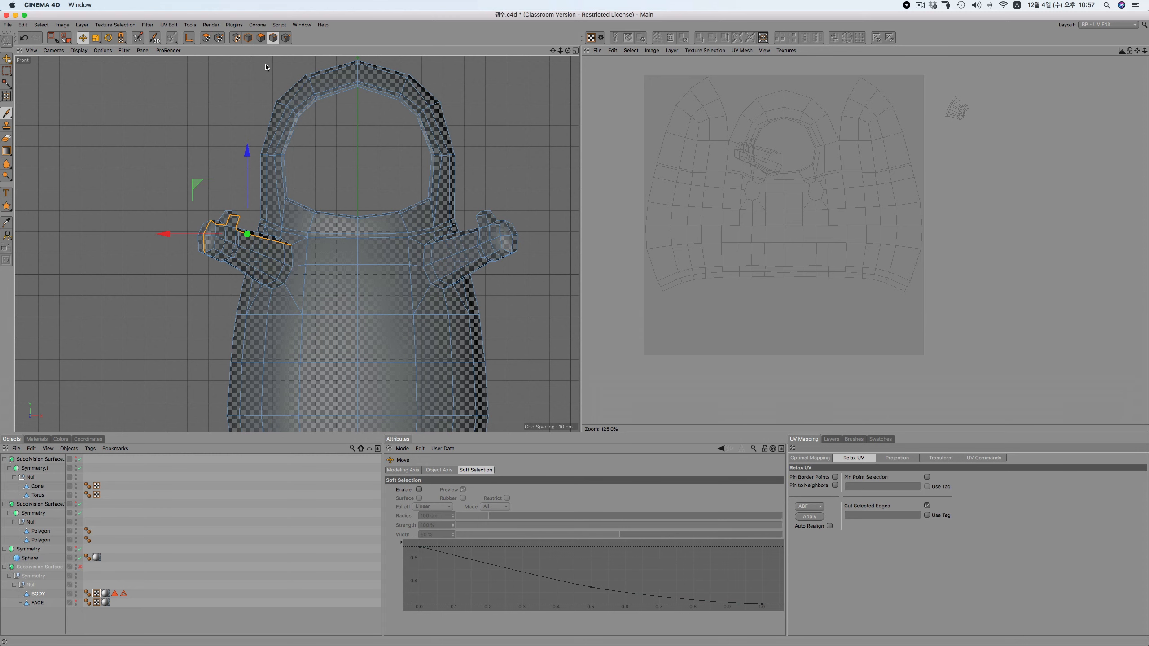
key(Return)
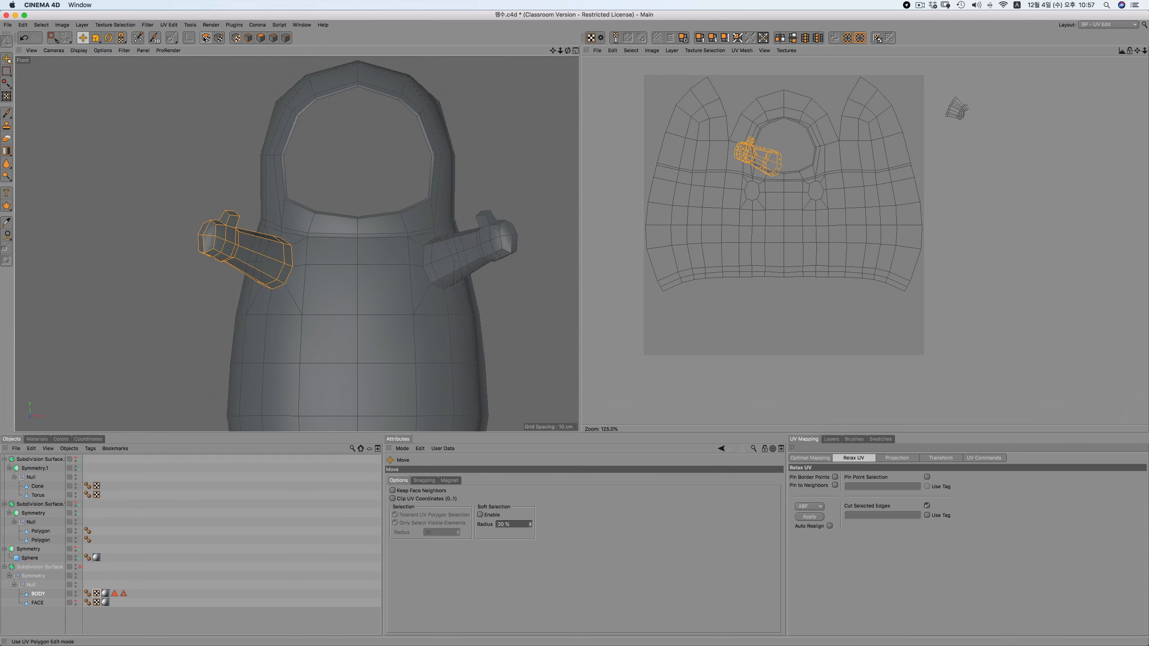
click(810, 517)
Move the relaxed arm island out of the texture square, below the first arm island, and clear the UV selection
scroll(803, 159, up, 3)
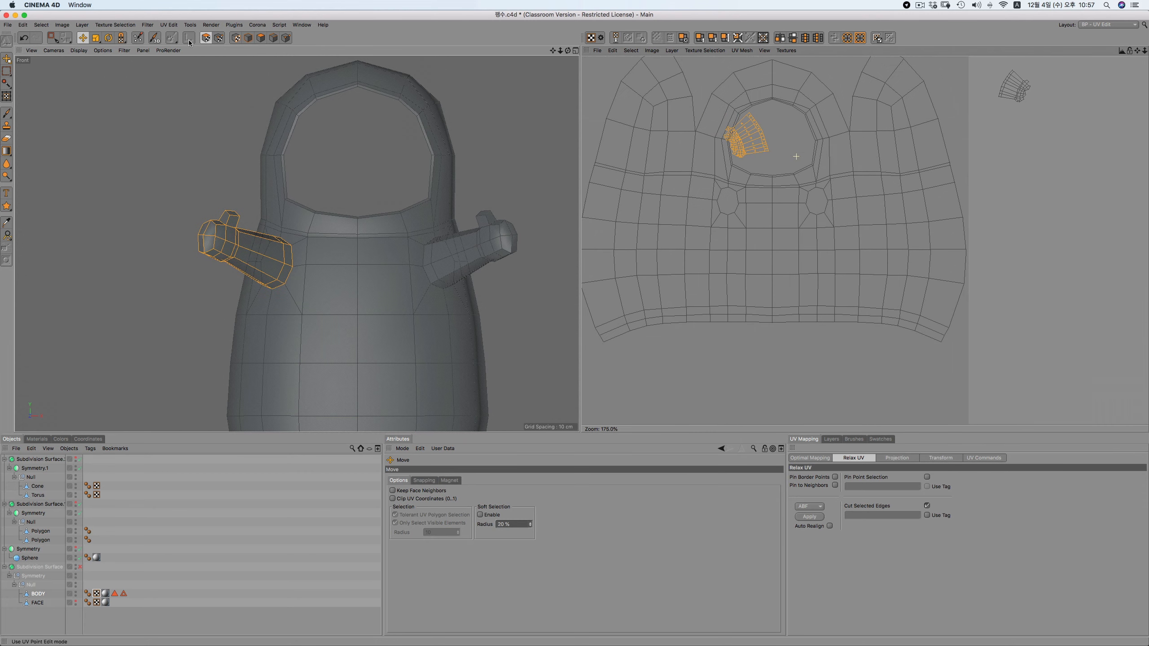
drag(703, 204, 979, 199)
scroll(953, 132, up, 5)
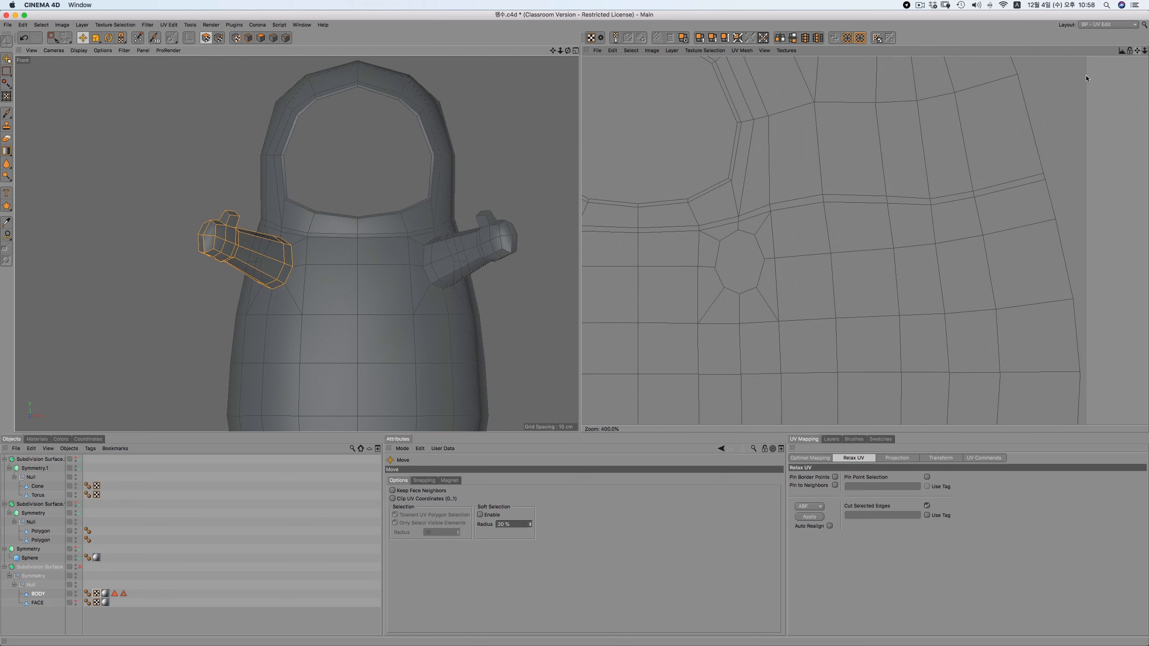
middle_drag(1086, 78, 881, 200)
click(755, 222)
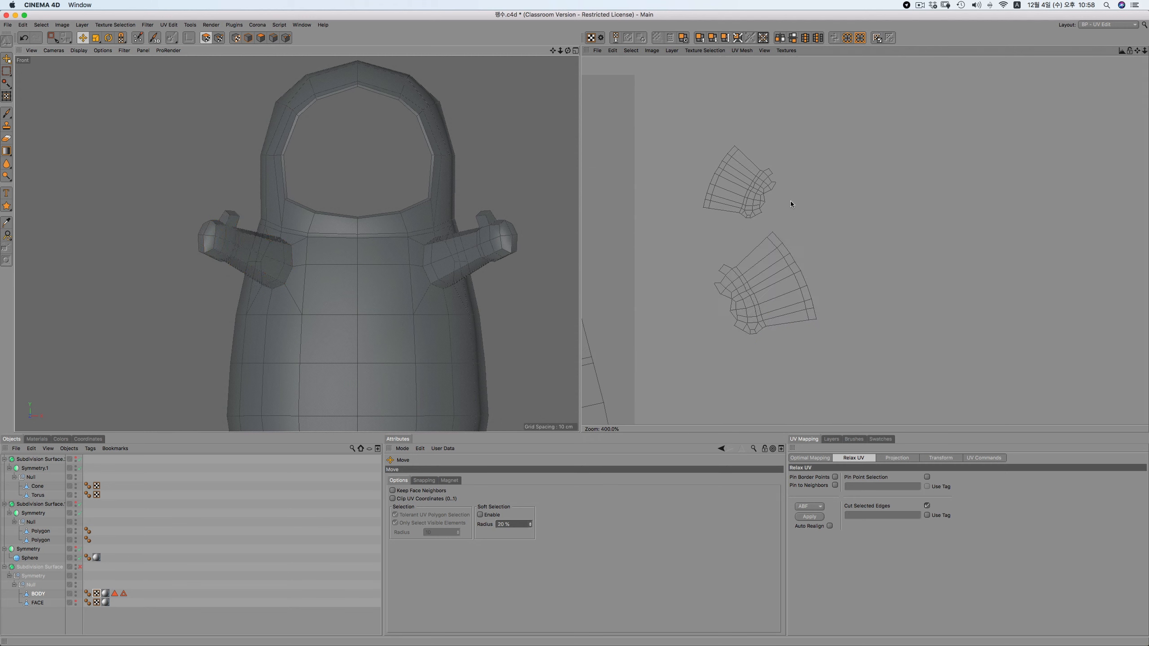
Try Optimal (Cubic) mapping on BODY's UVs, inspect the resulting layout, and undo it
scroll(729, 240, down, 10)
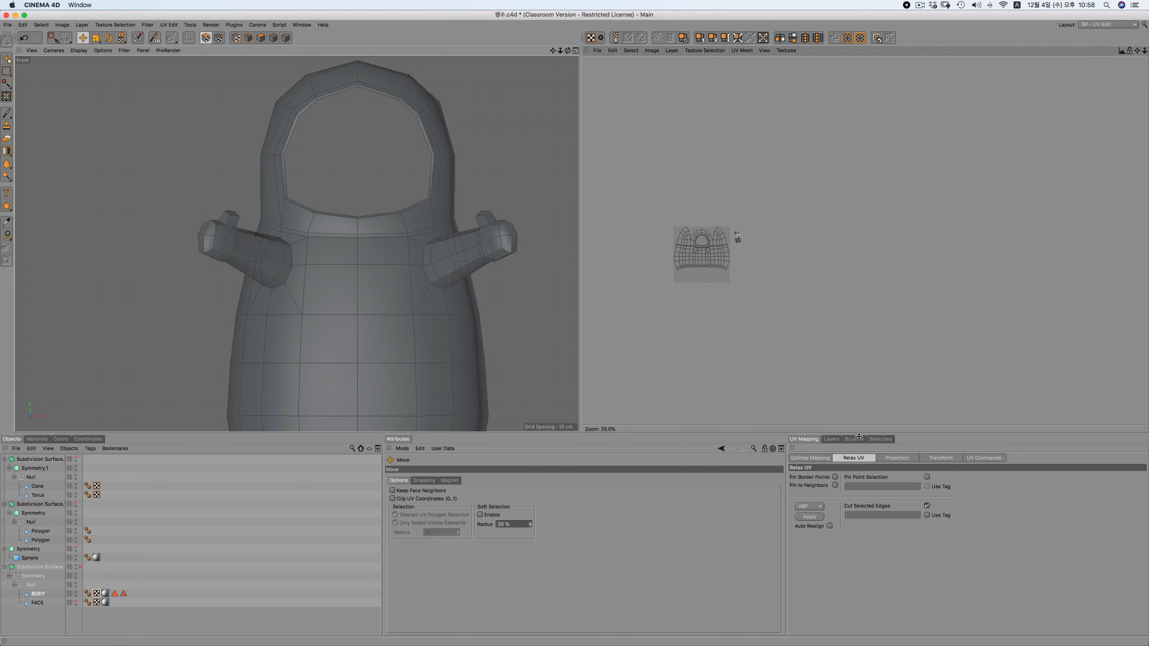
click(808, 459)
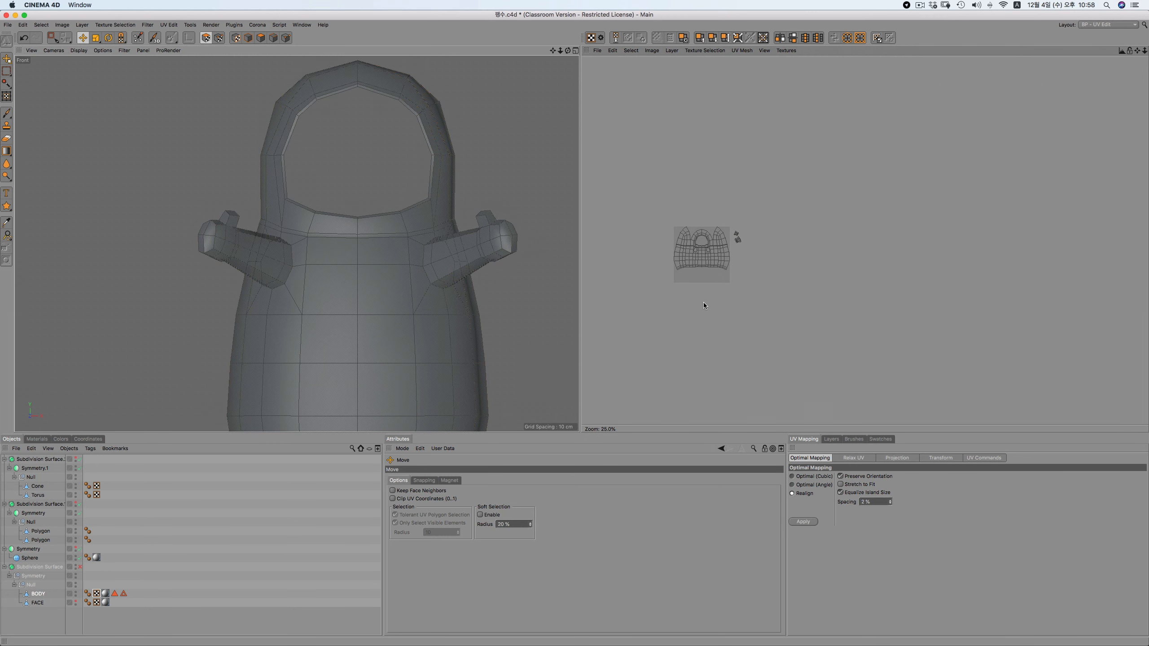
click(812, 478)
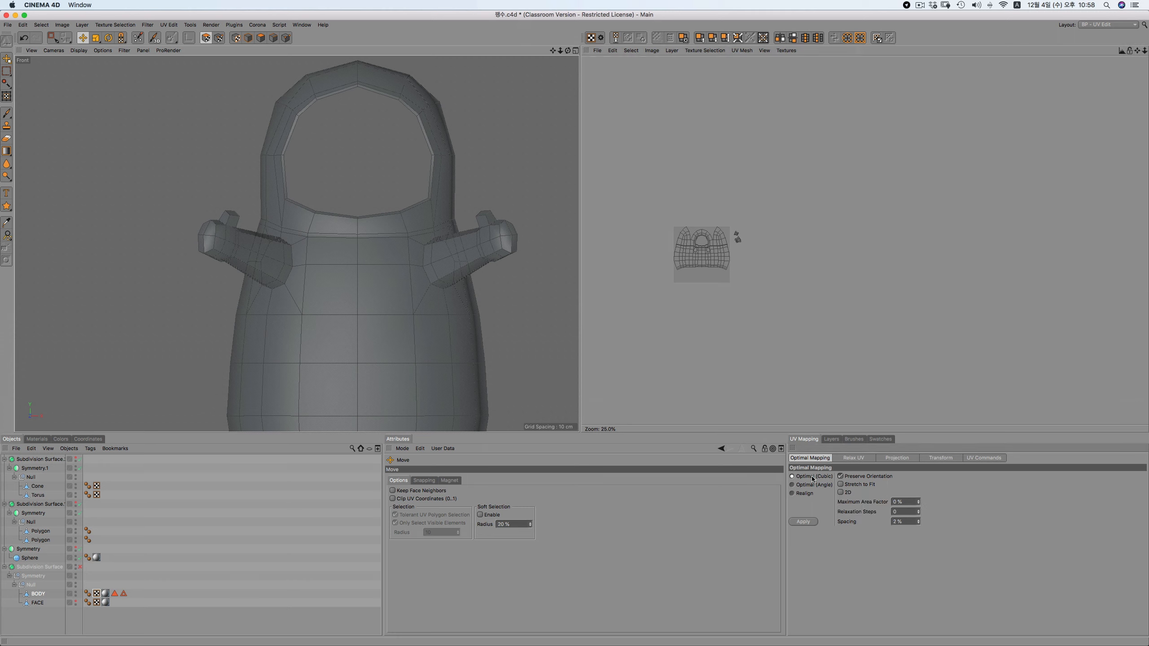
click(814, 486)
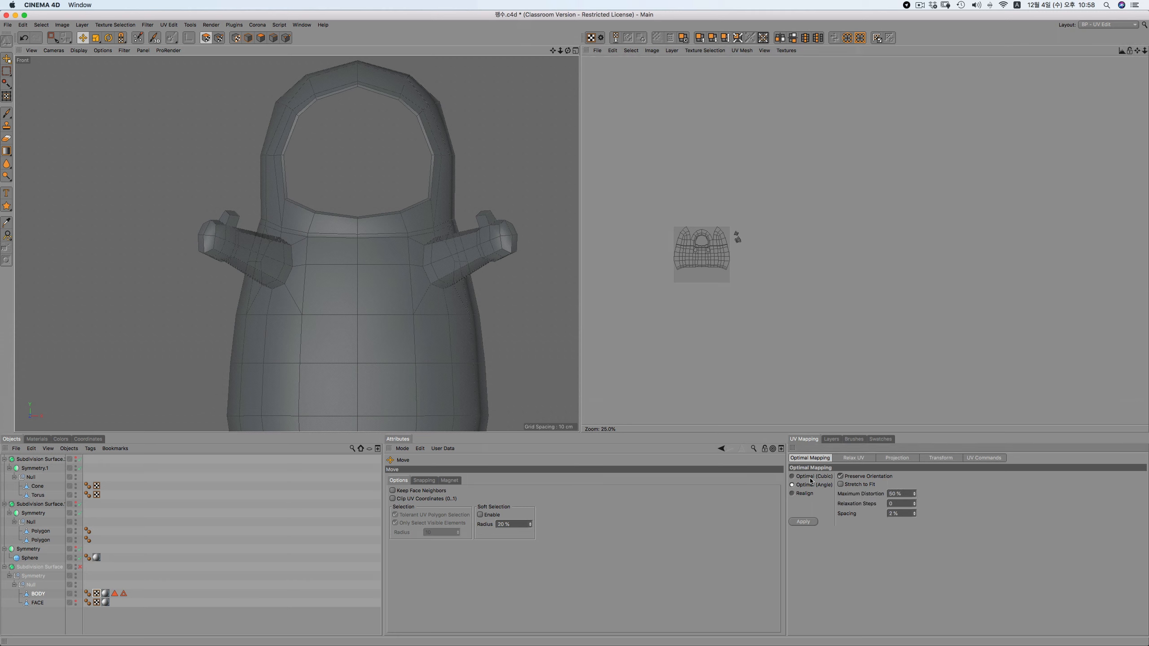
click(809, 478)
click(803, 523)
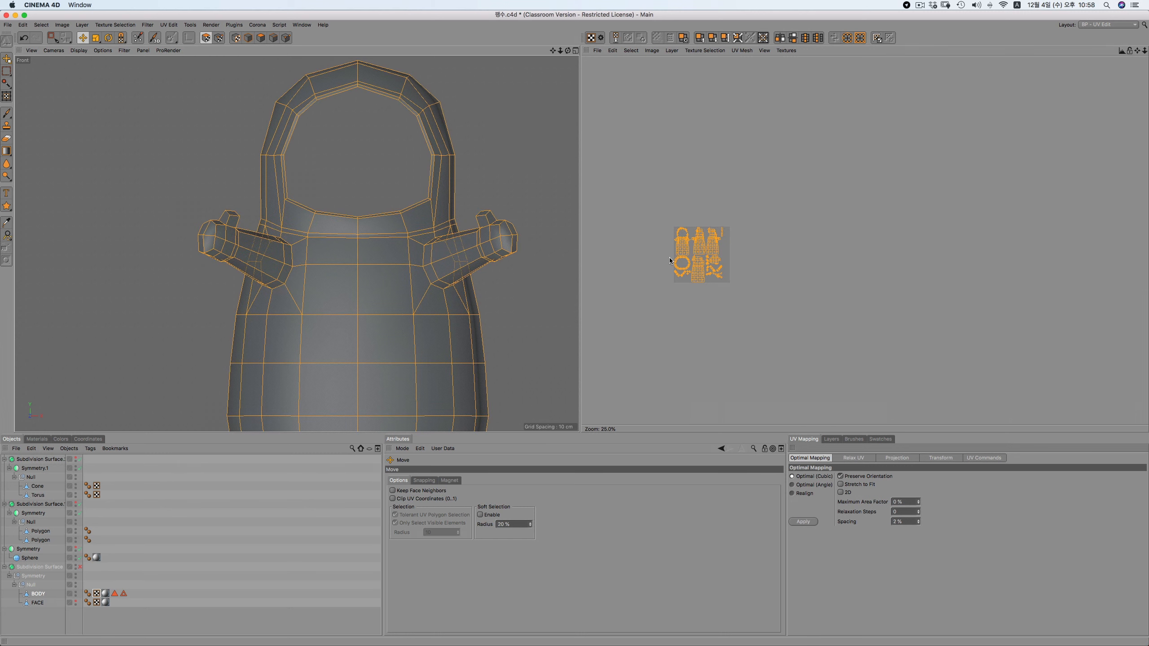
scroll(696, 263, up, 5)
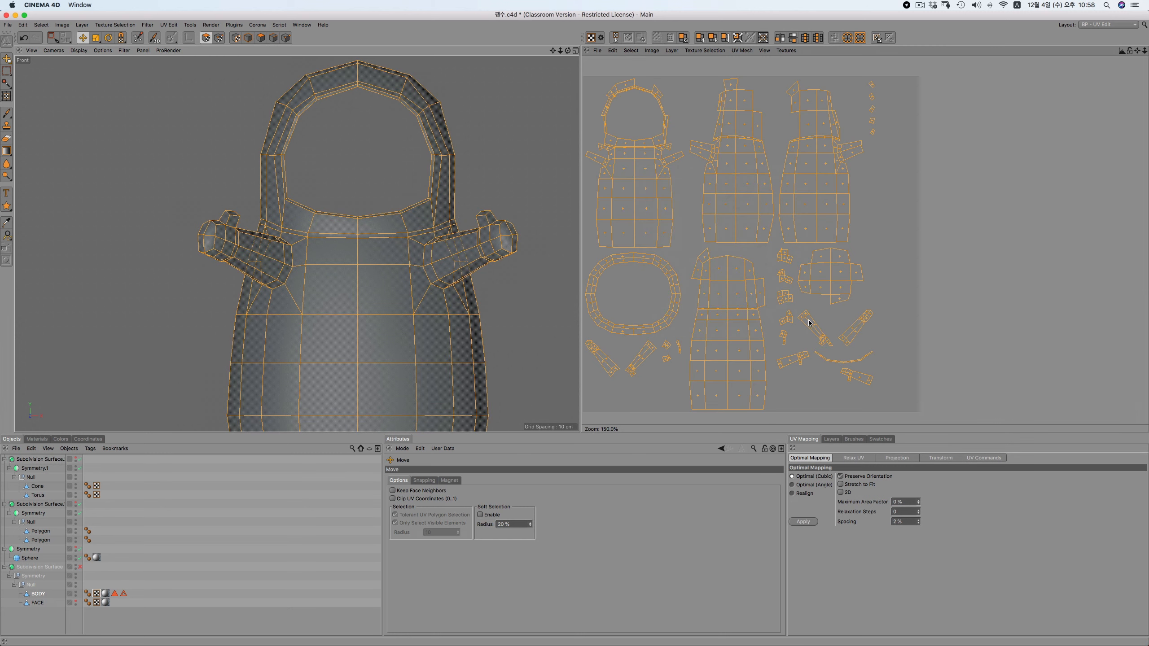
key(super+z)
Apply Optimal (Angle) mapping to all of BODY's UVs
click(809, 485)
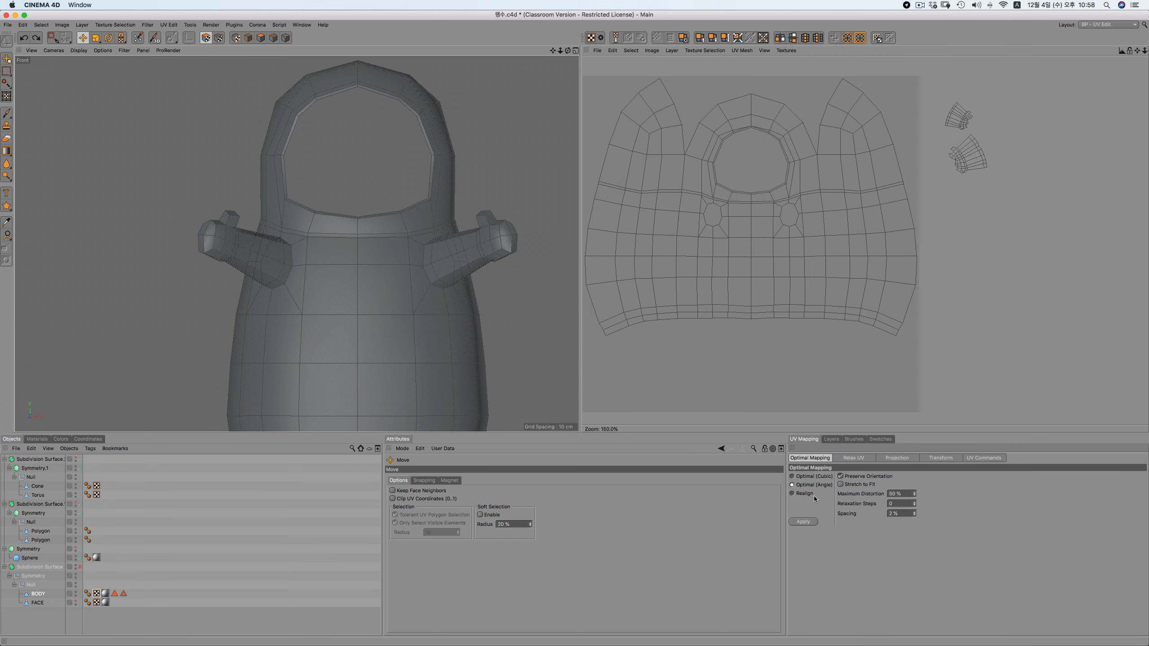
click(803, 522)
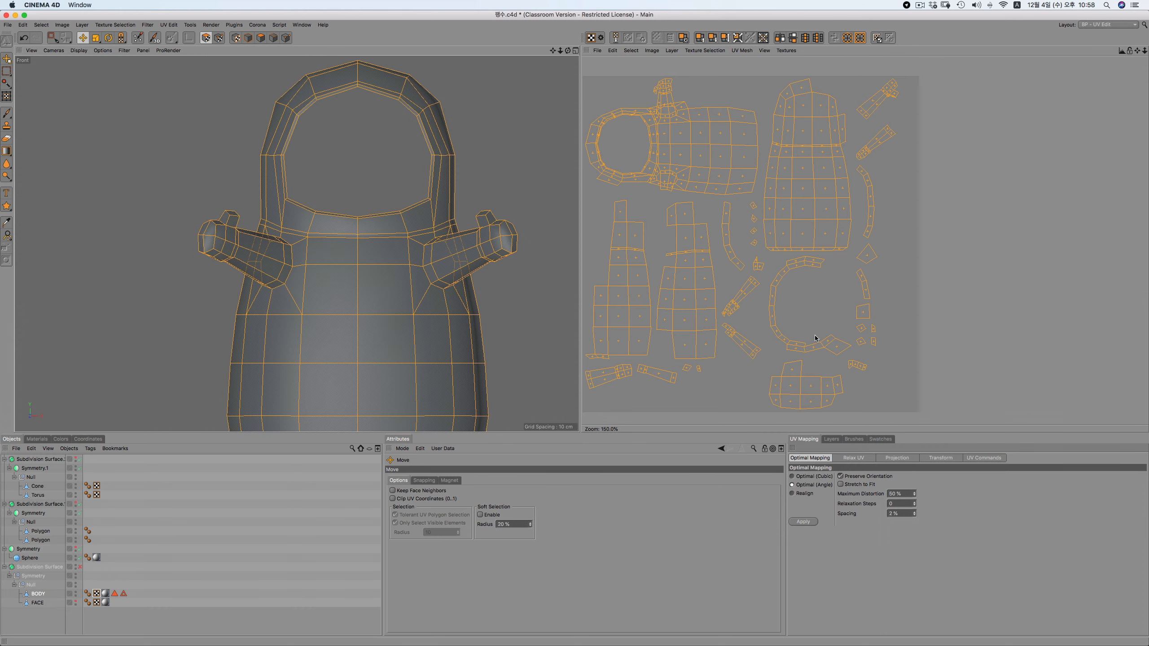
Undo the Optimal (Angle) mapping, apply Realign to BODY's UV islands with 2 % spacing, and clear the UV selection
key(super+z)
click(799, 493)
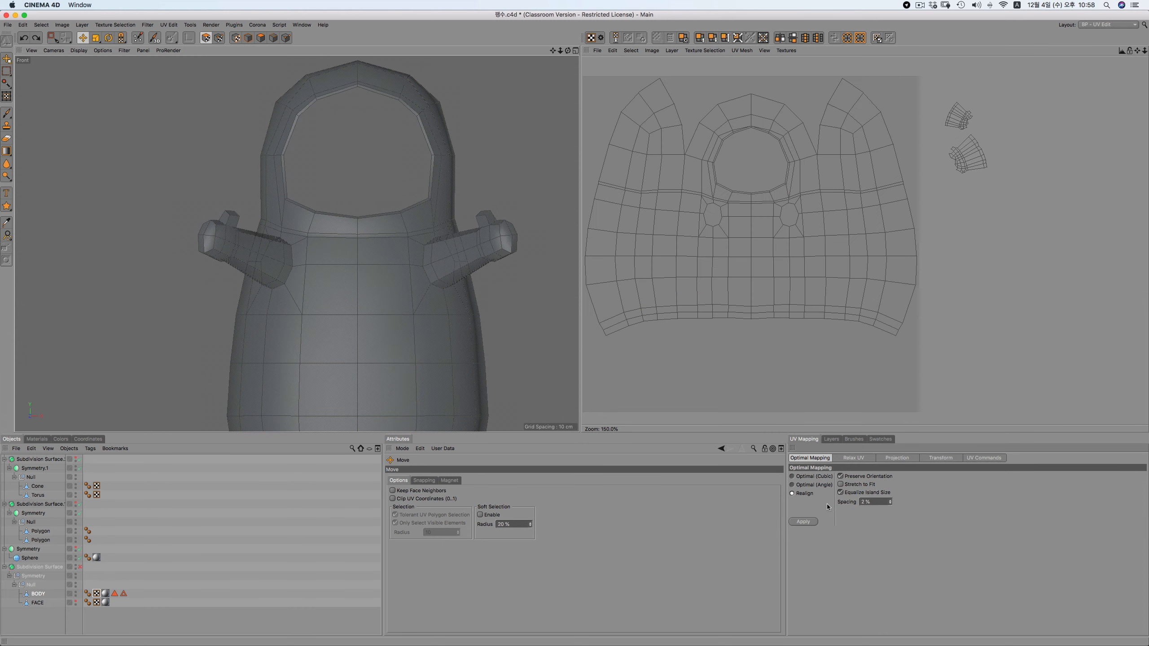
click(811, 525)
scroll(796, 303, down, 5)
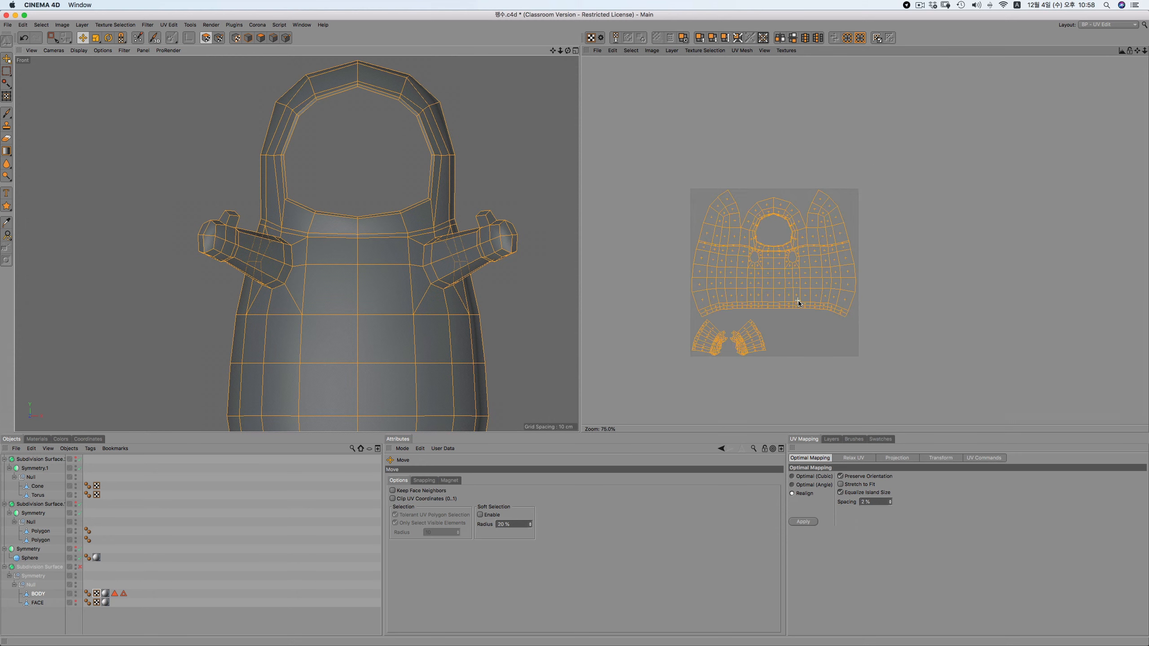
click(800, 347)
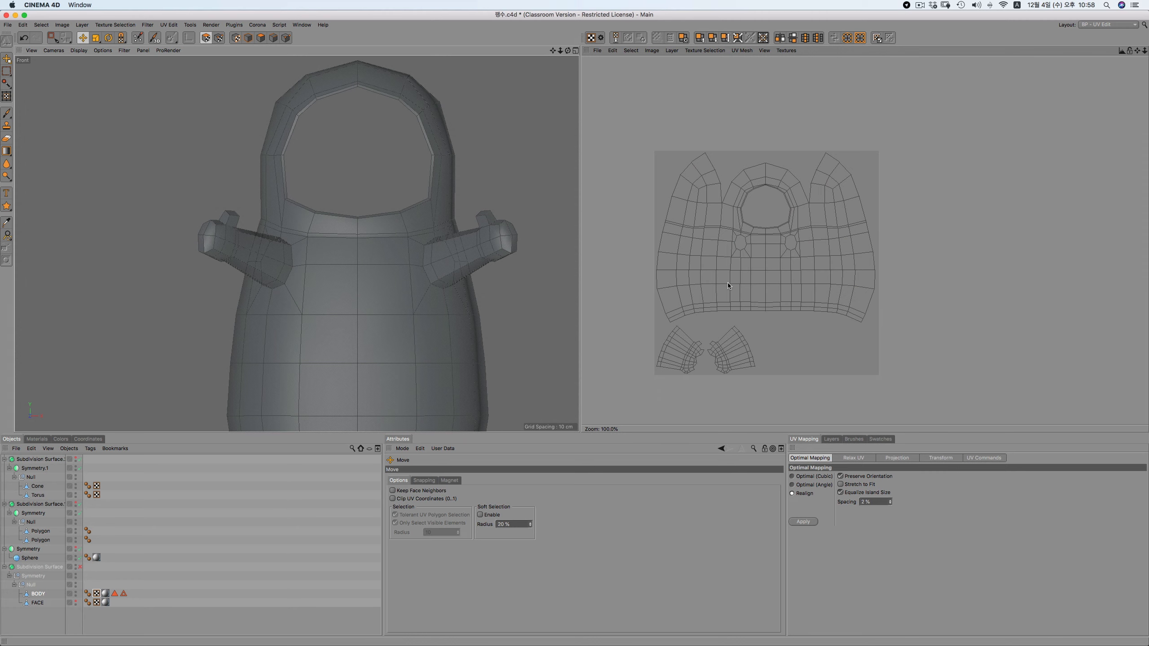
Make the headphones' Subdivision Surface visible in the perspective view and clear the Cone's polygon selection
key(F1)
alt+right_drag(483, 186, 568, 2)
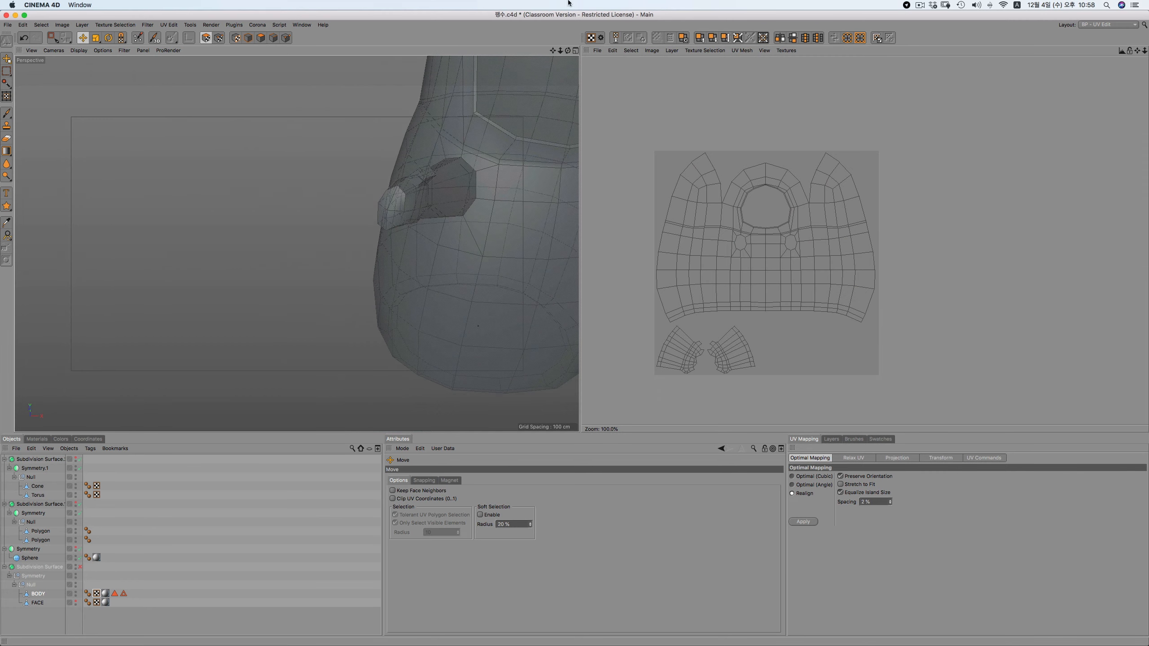
drag(553, 51, 497, 52)
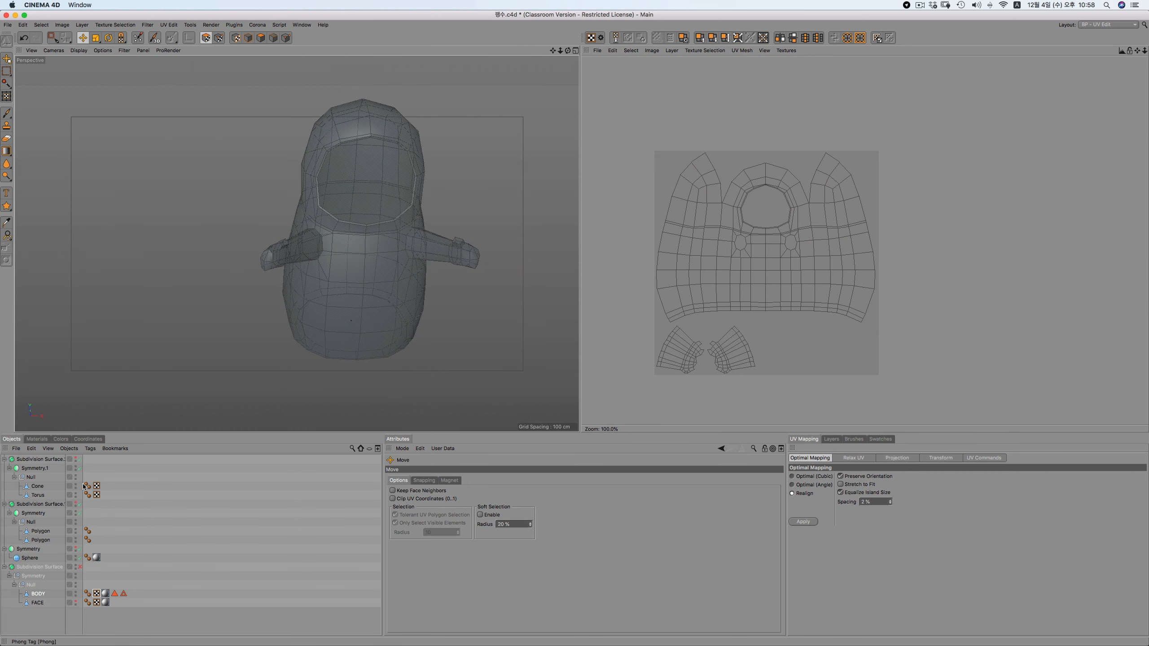
click(36, 488)
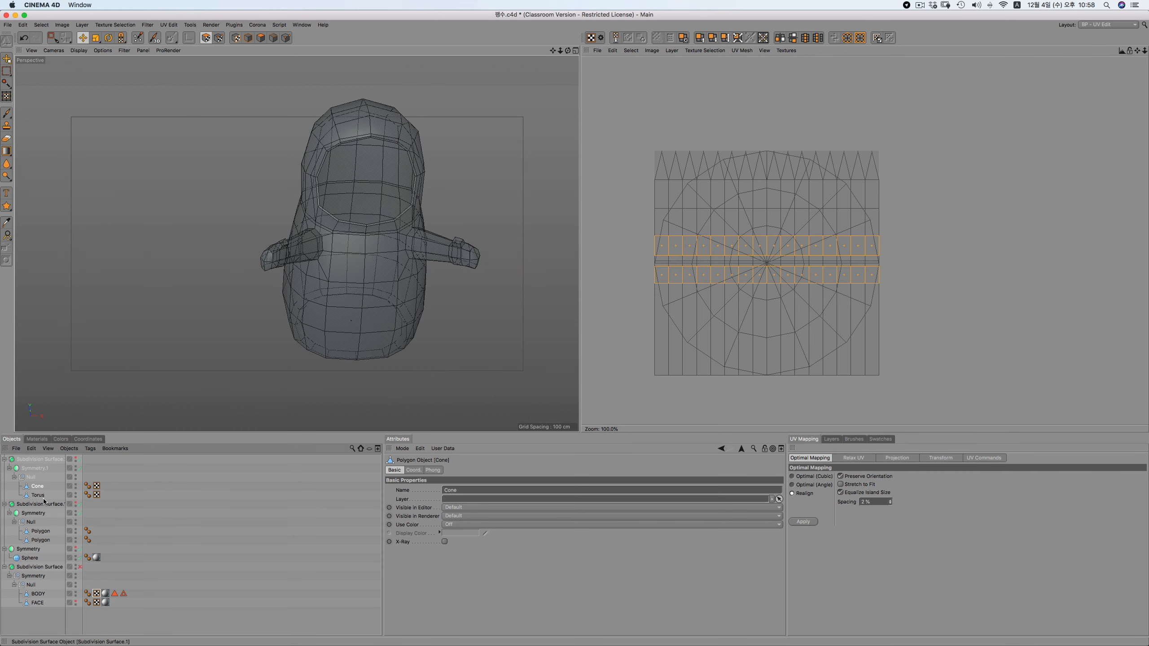
click(76, 457)
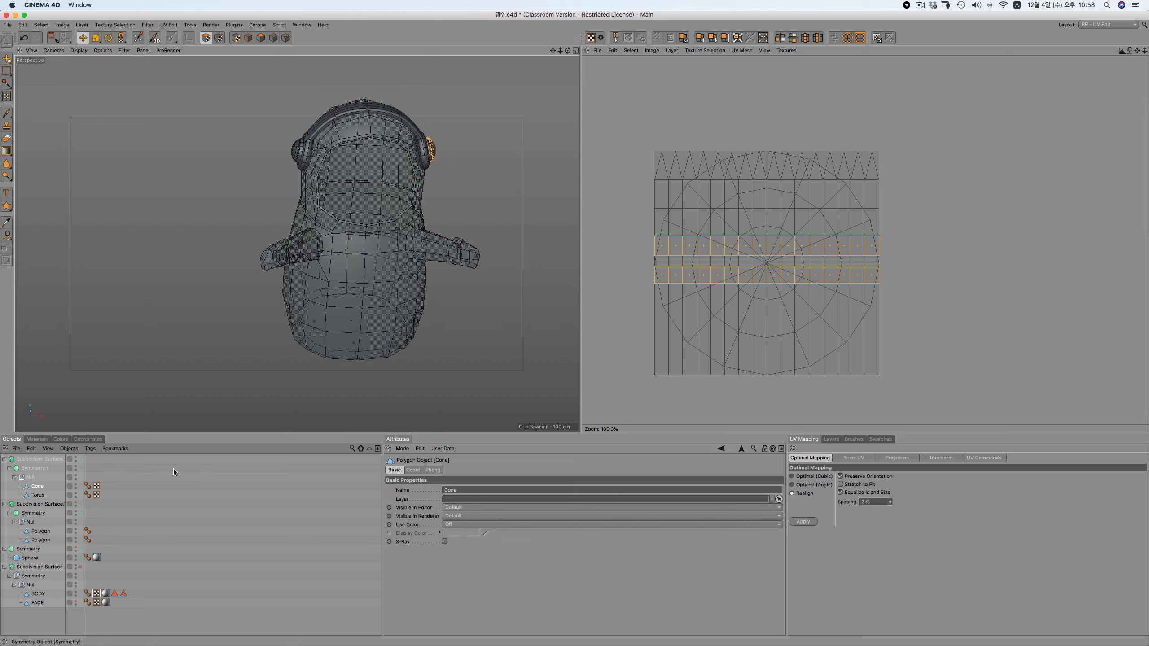
click(214, 390)
Re-enable the body's Subdivision Surface and make the FACE object visible again
drag(567, 50, 528, 82)
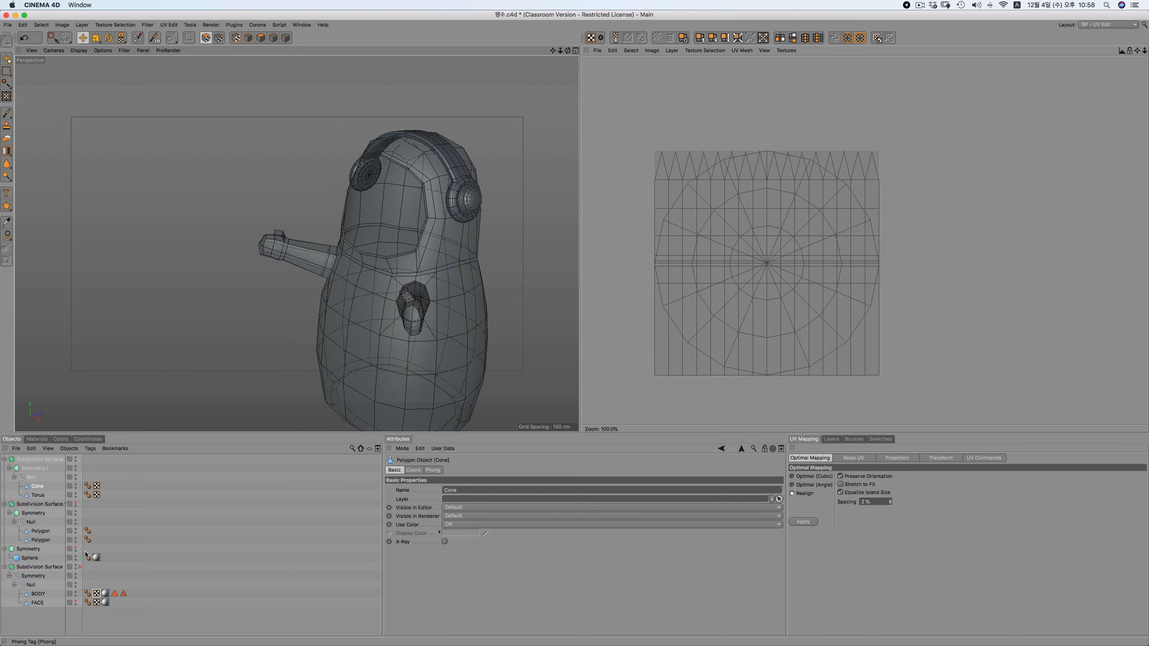
click(80, 566)
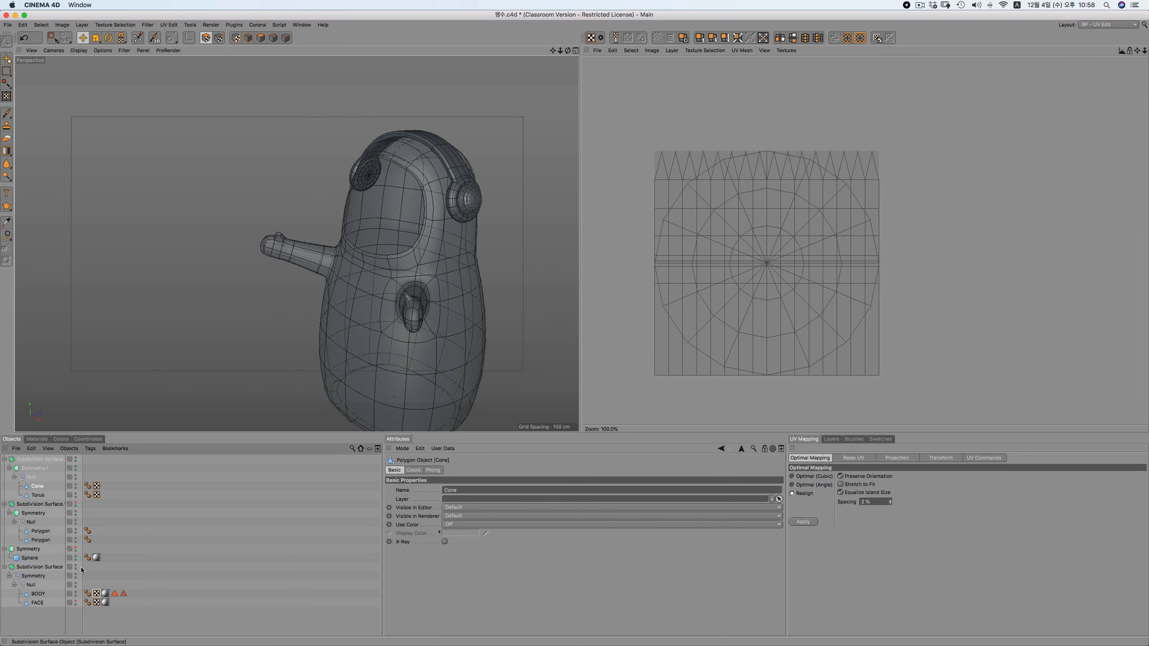
click(75, 599)
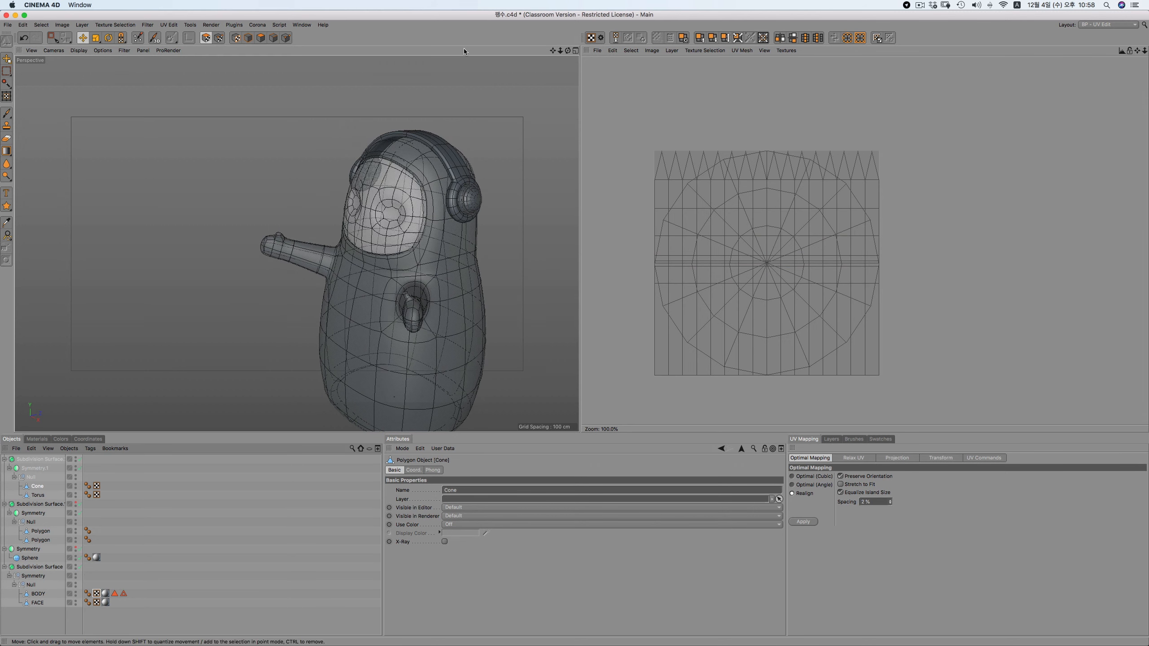
alt+right_drag(575, 330, 282, 303)
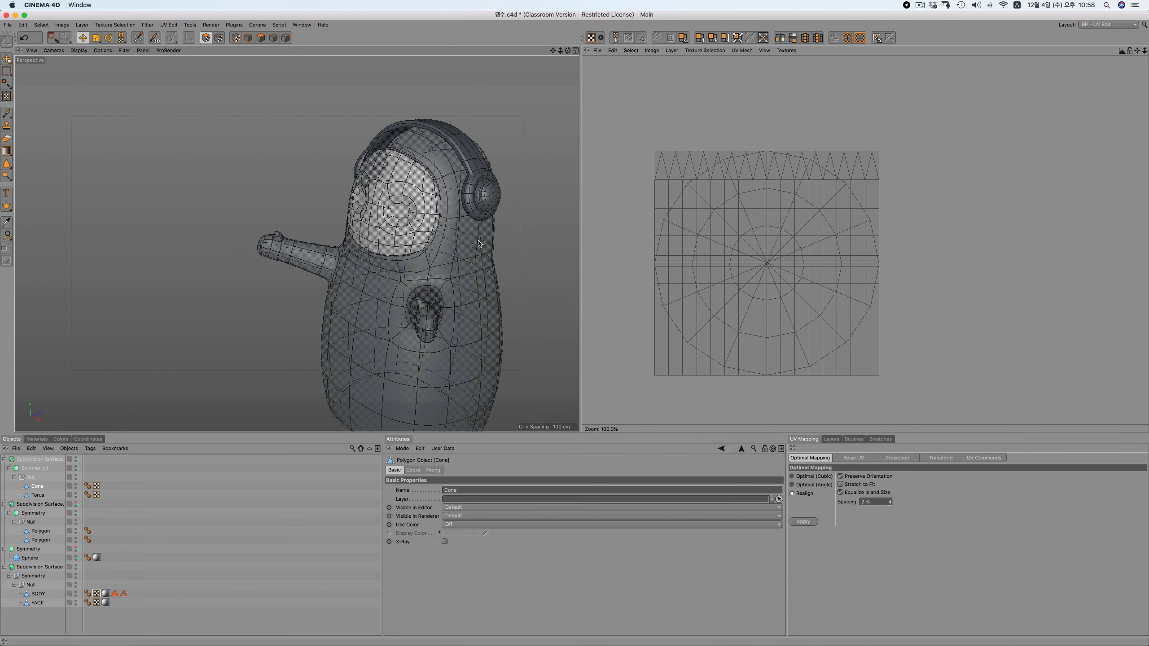
Switch to the Standard layout and unhide the eyes' Symmetry and the beak's Subdivision Surface
click(1107, 24)
click(1097, 150)
drag(759, 55, 811, 41)
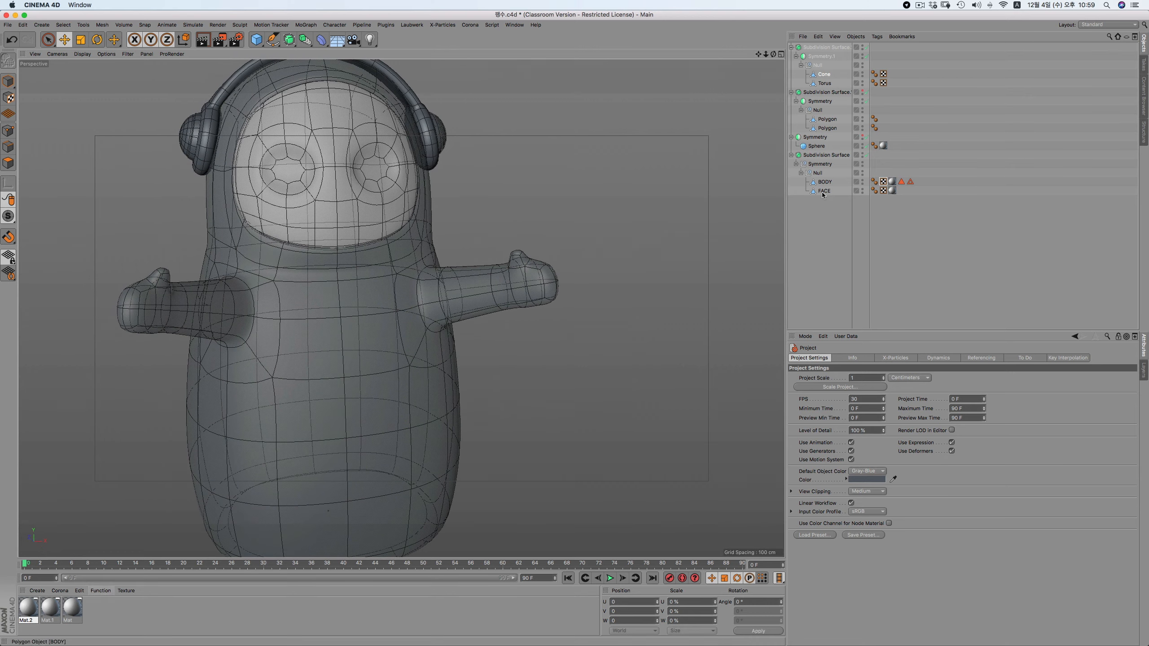
click(862, 136)
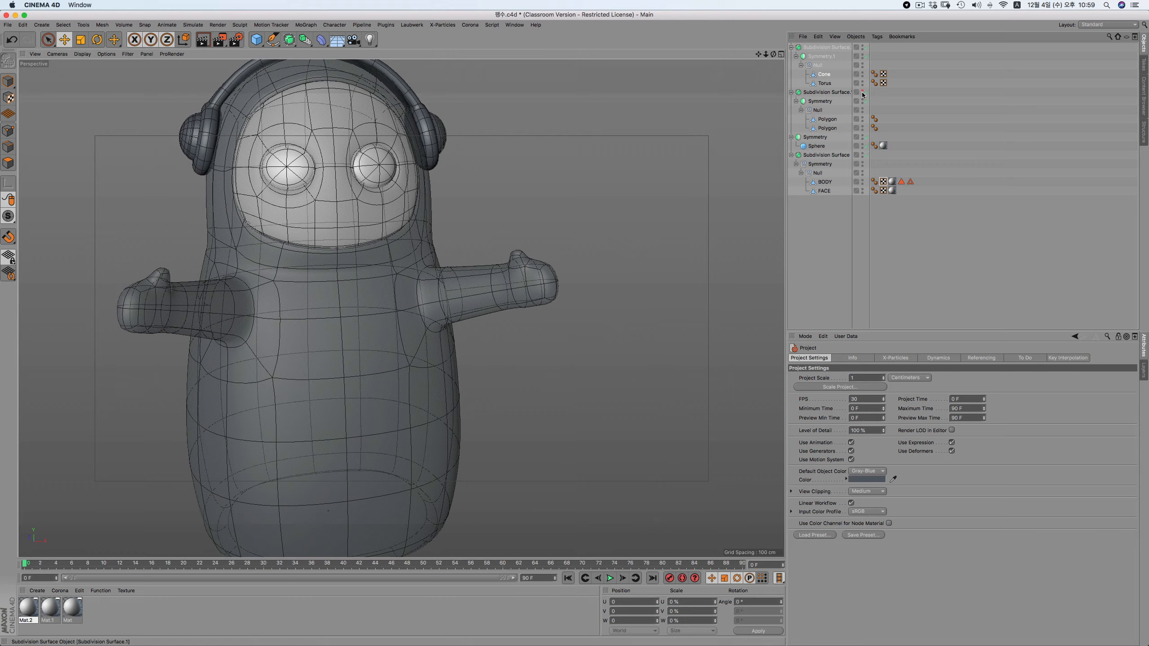
click(862, 91)
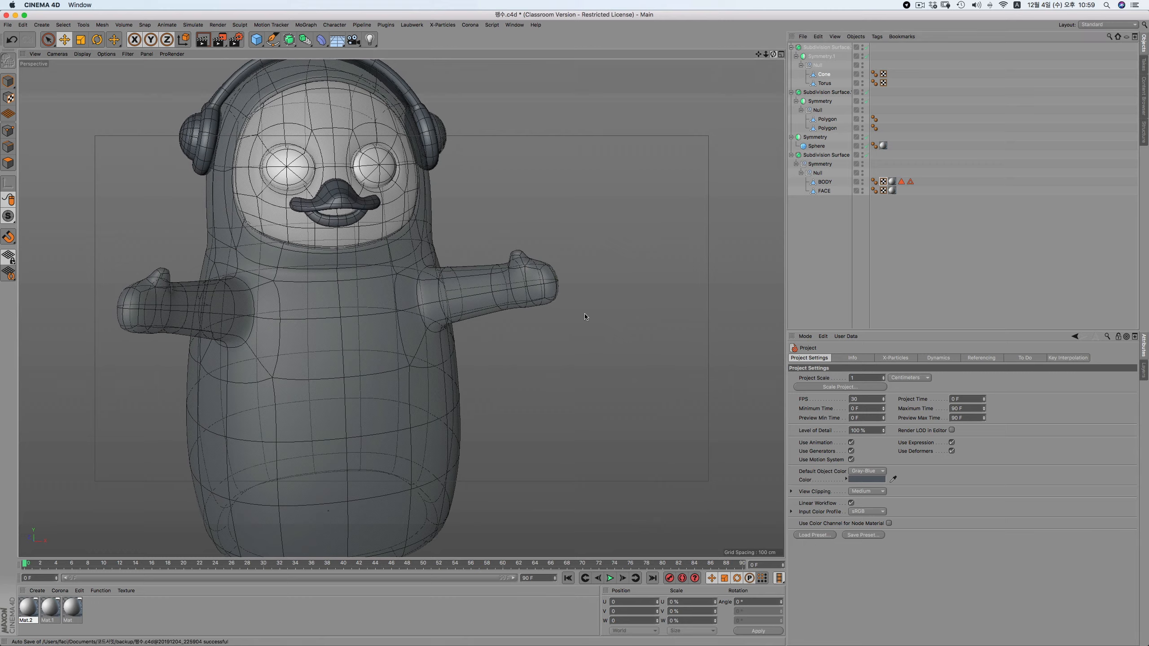
Render the whole penguin in the viewport from a three-quarter angle, then clear the object selection
alt+drag(584, 318, 401, 308)
mouse_move(773, 55)
mouse_down()
mouse_move(785, 55)
mouse_move(771, 55)
mouse_up()
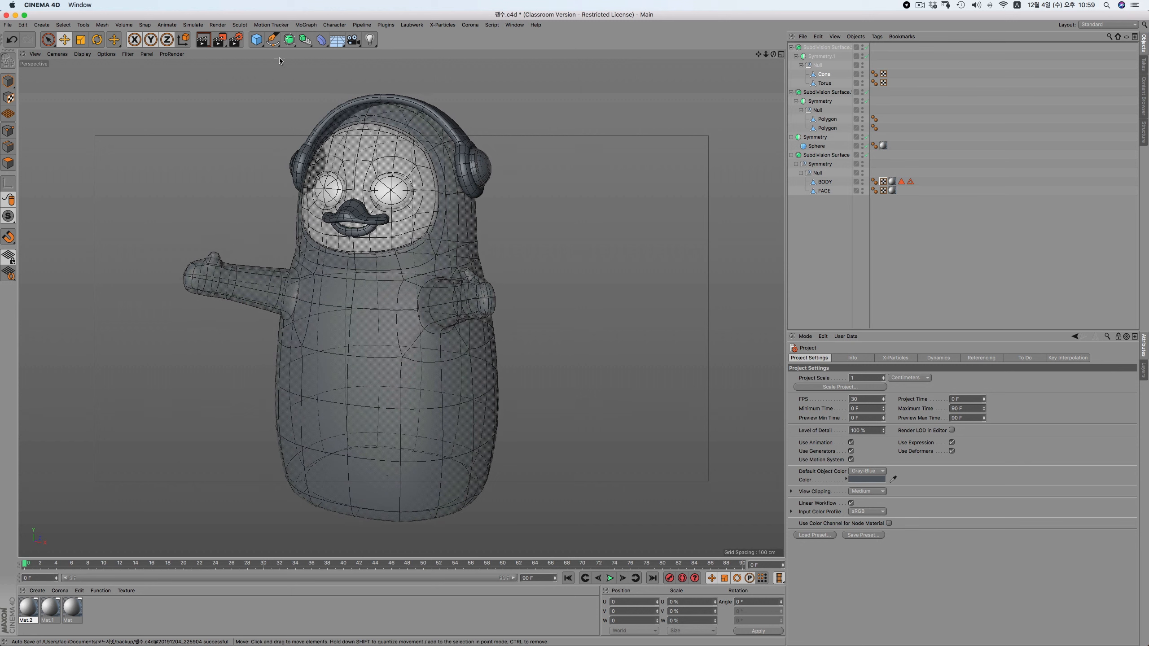
key(super+r)
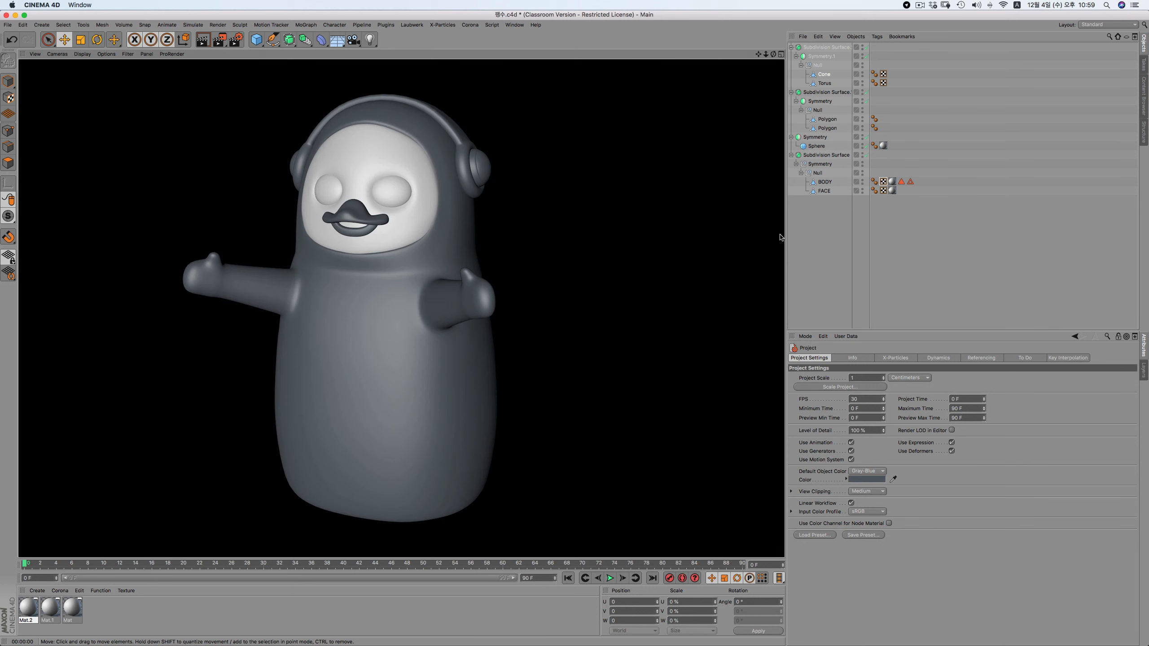
click(802, 245)
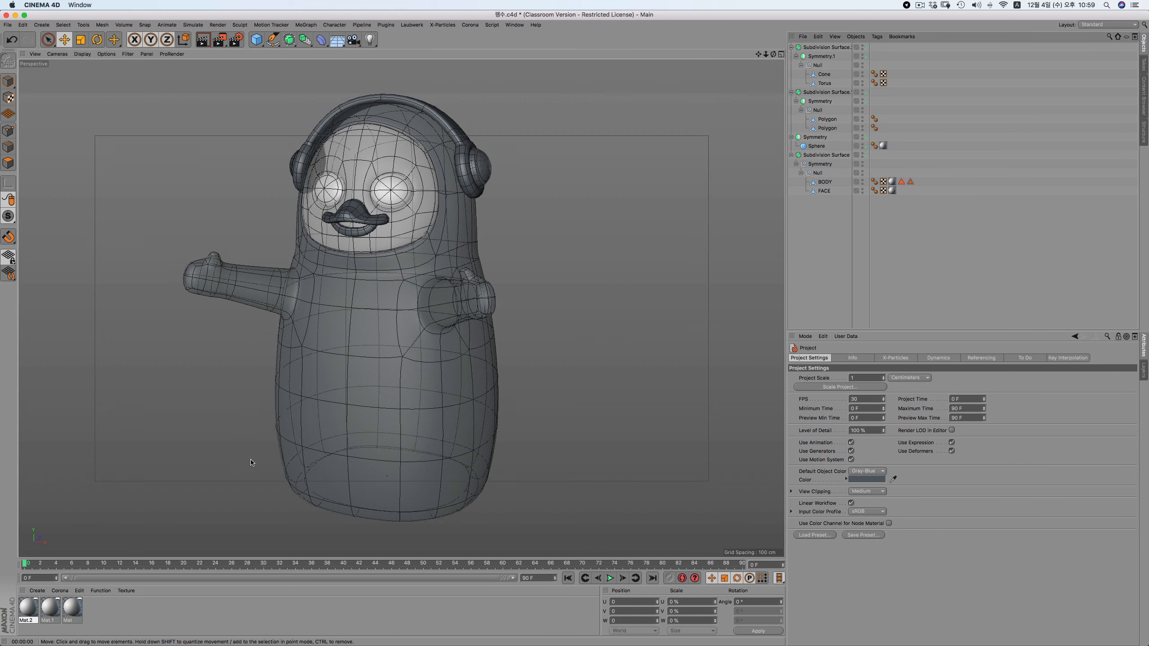
Darken the color of material Mat.1 to near black with a V value of 16 %
double_click(58, 614)
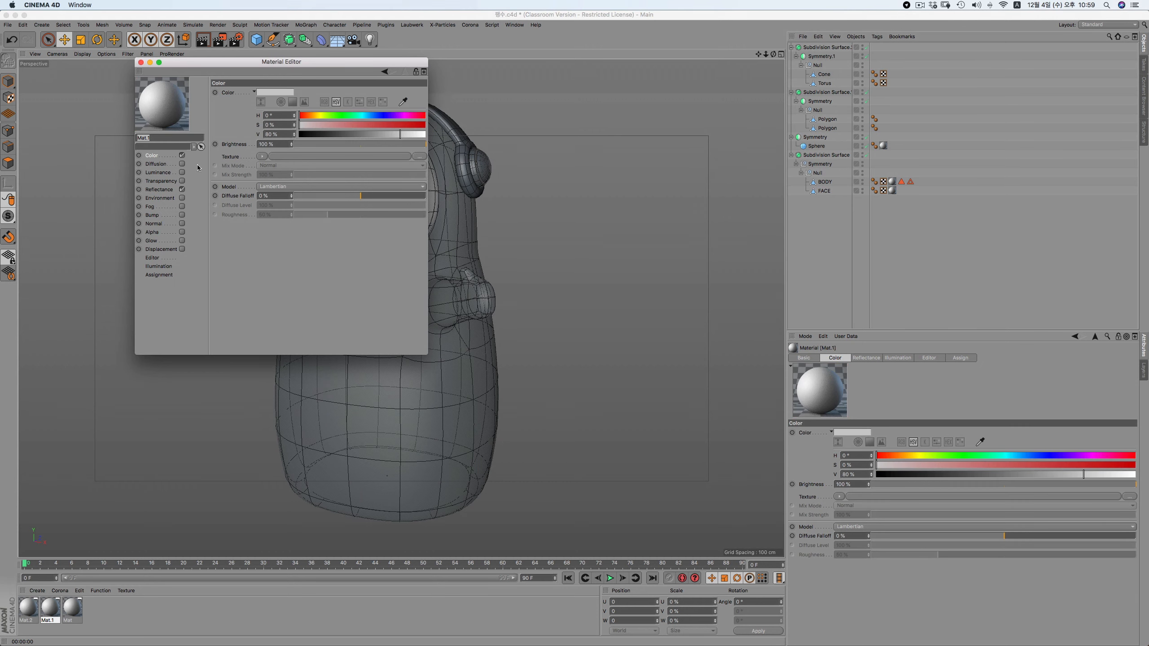
click(320, 134)
drag(323, 62, 635, 168)
drag(50, 609, 882, 144)
drag(887, 185, 888, 192)
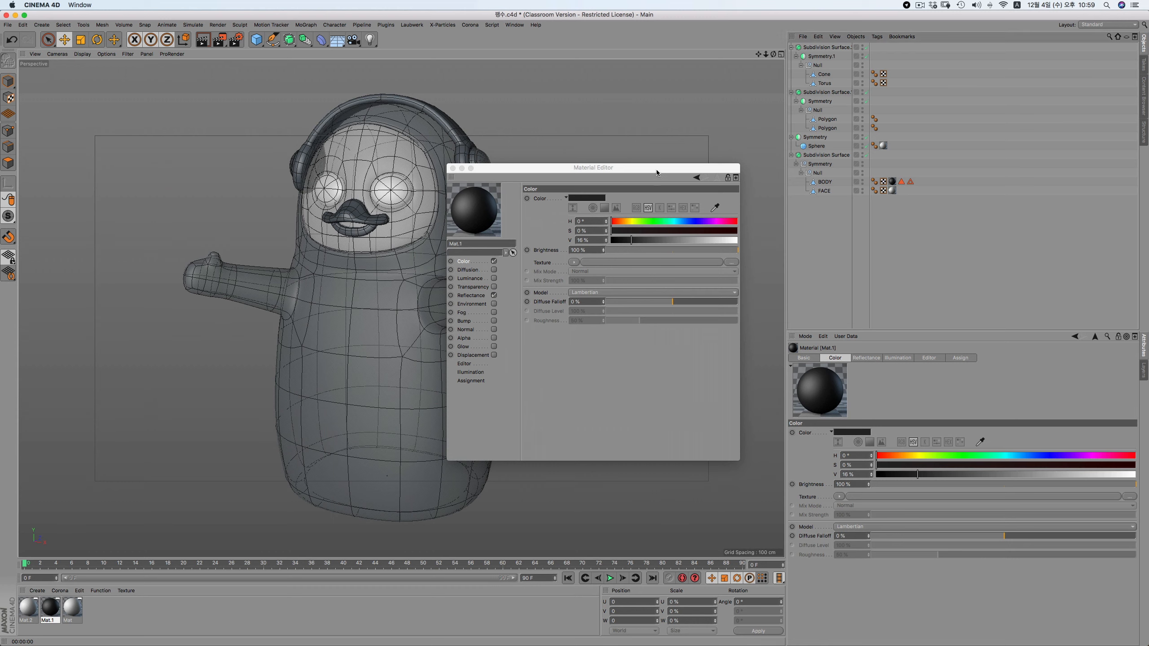
drag(656, 169, 687, 179)
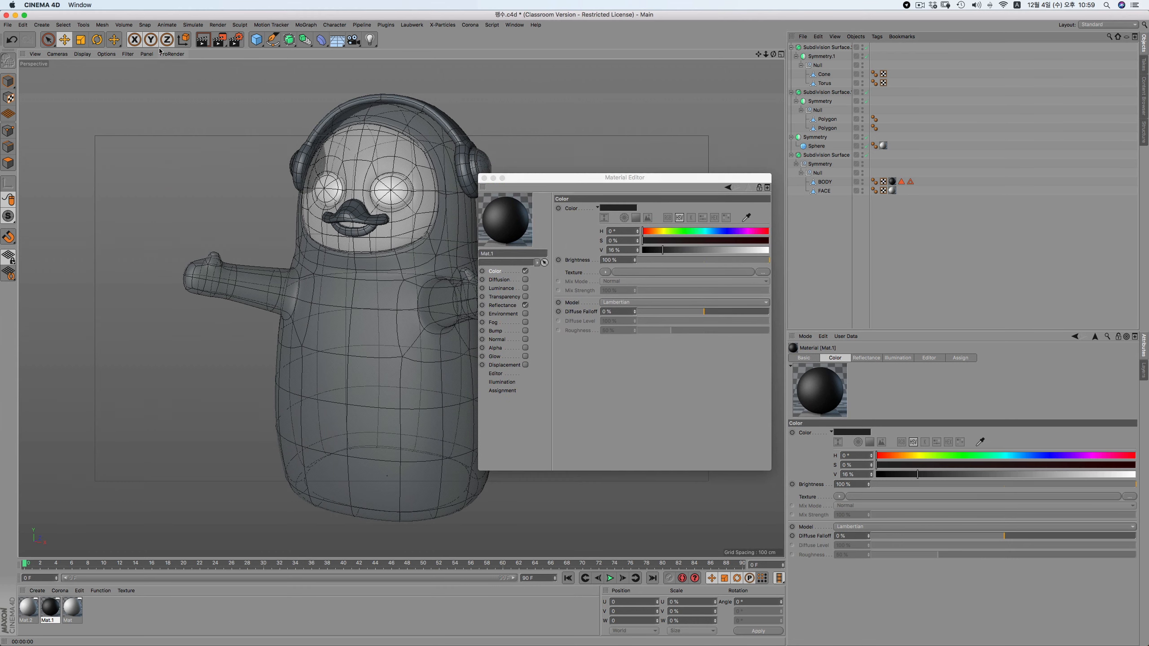
Set the viewport to Gouraud Shading and turn off X-Ray for the body's Subdivision Surface
click(82, 54)
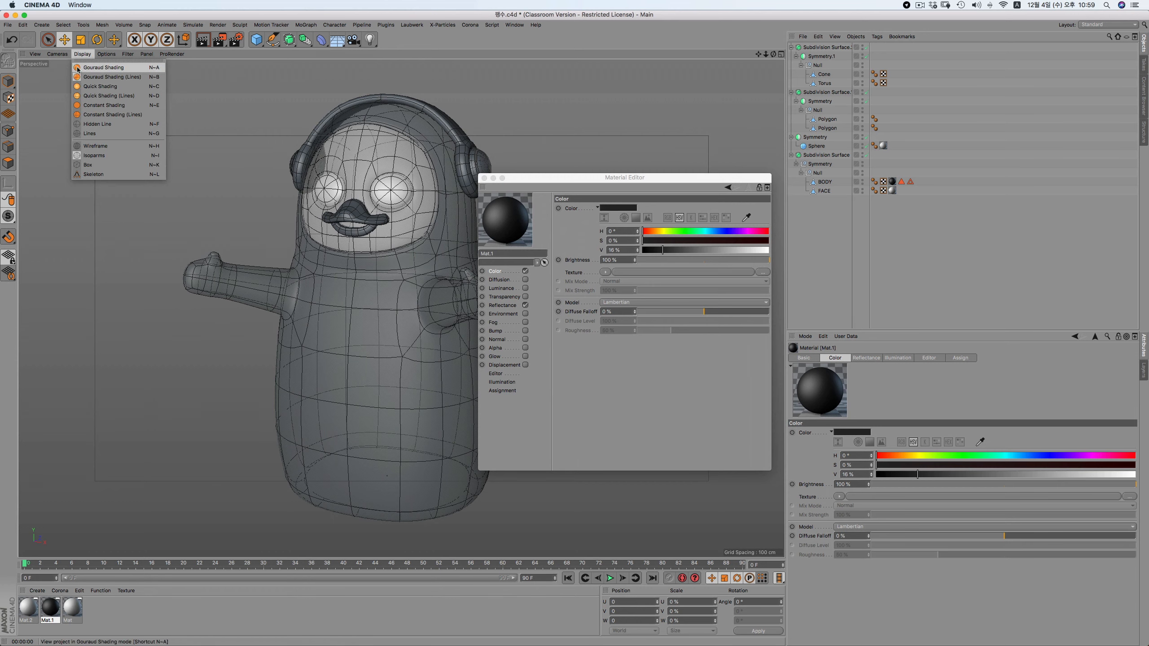
click(103, 68)
click(825, 155)
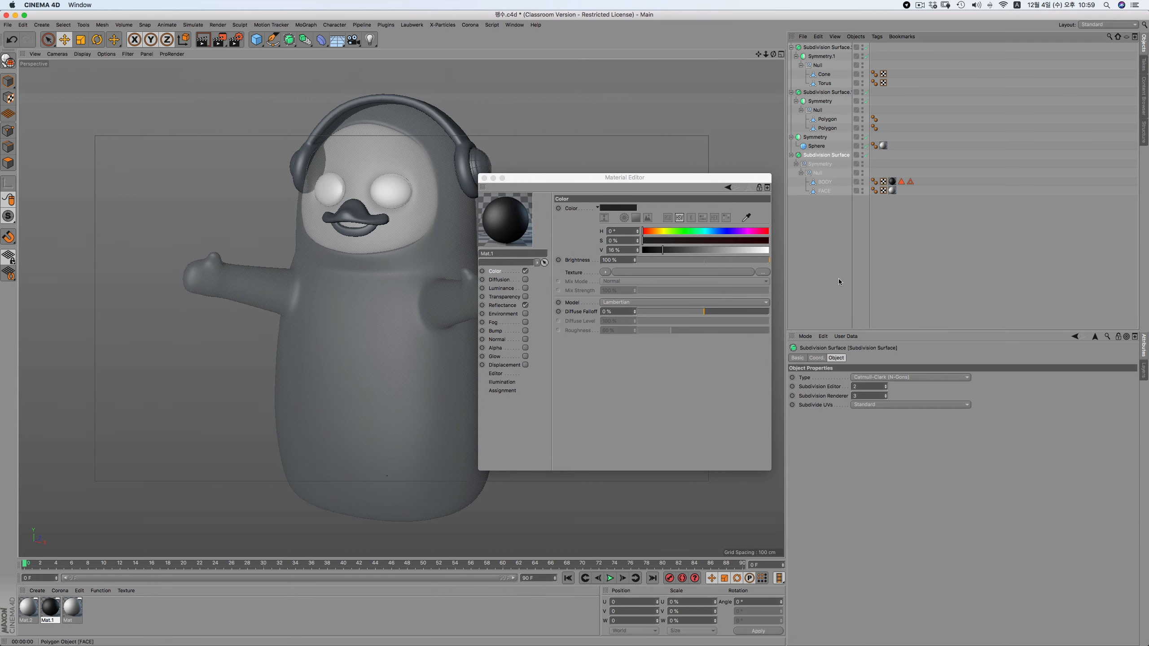
click(799, 357)
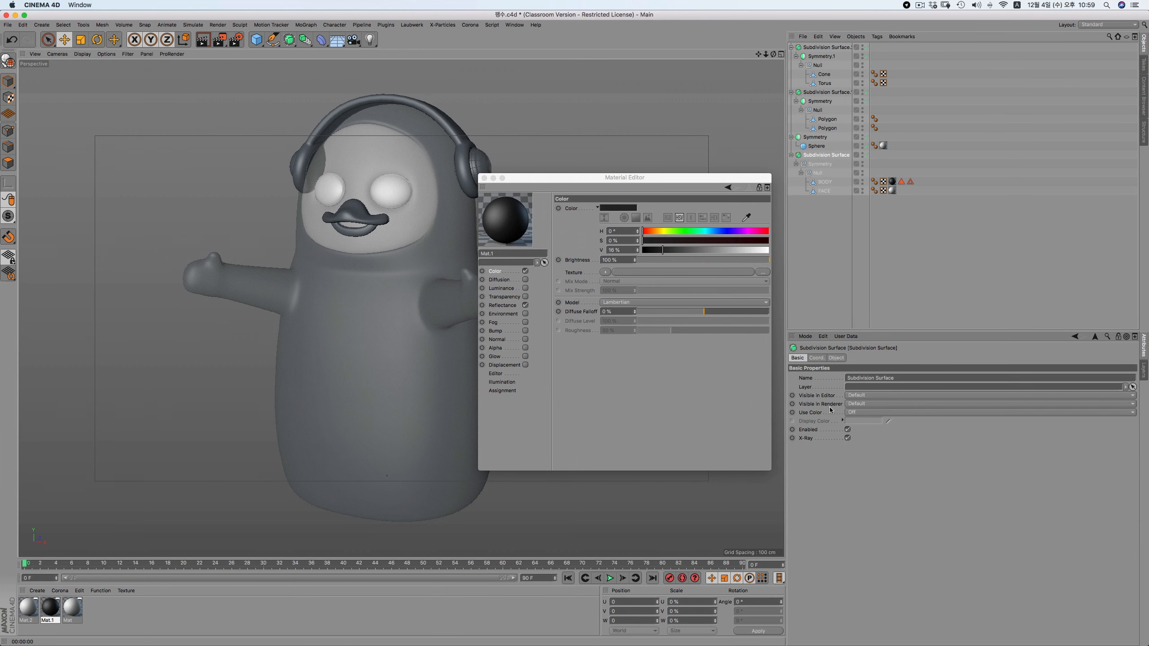
click(847, 438)
click(827, 278)
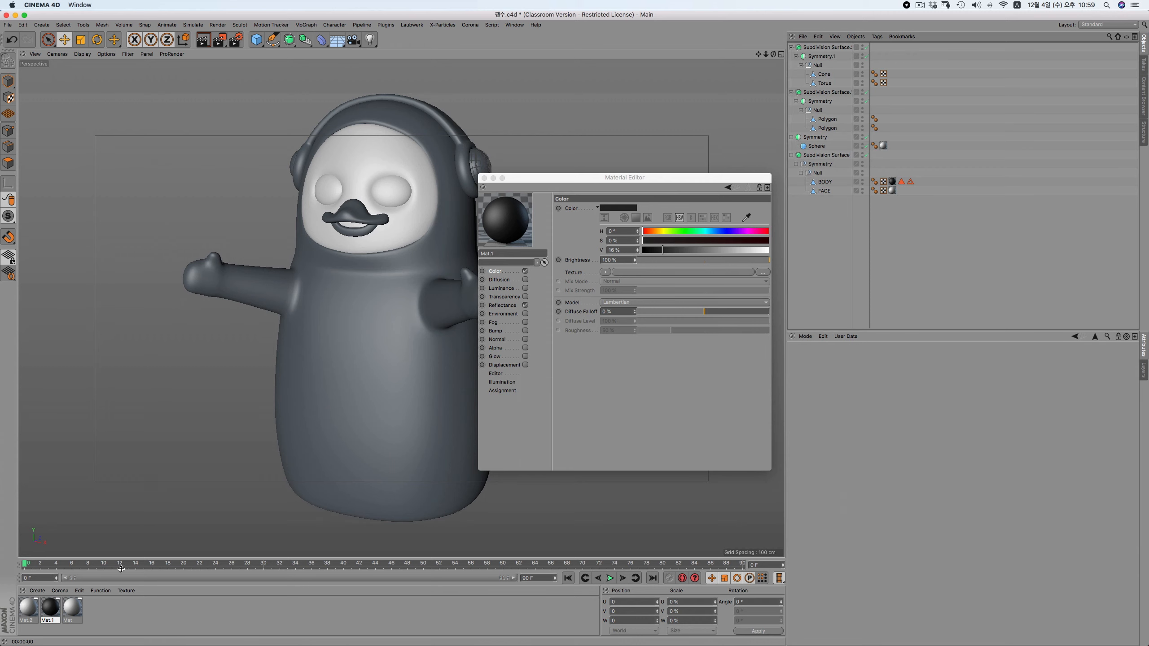
Create a new material with a golden yellow color of H 48°, S 100 %, V 89 %
double_click(94, 611)
drag(666, 231, 659, 232)
drag(691, 241, 785, 243)
click(735, 250)
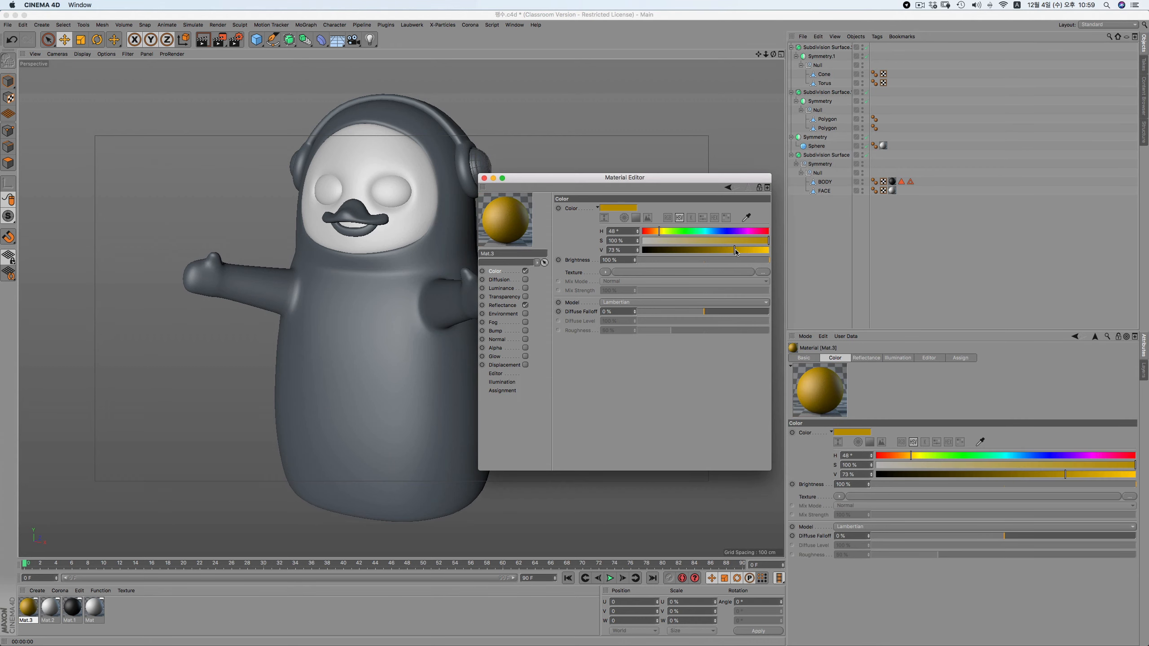
drag(735, 250, 755, 250)
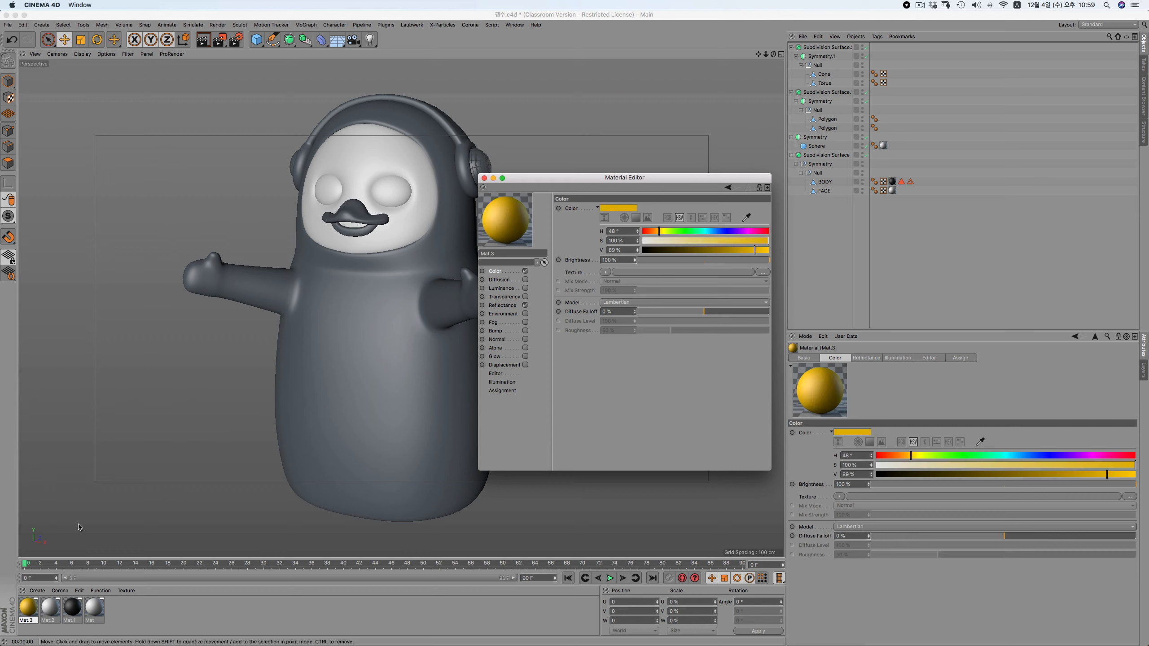
Assign the yellow material to the headphones' Symmetry.1 and the beak's Symmetry, keeping the material editor clear of the model
drag(27, 608, 769, 101)
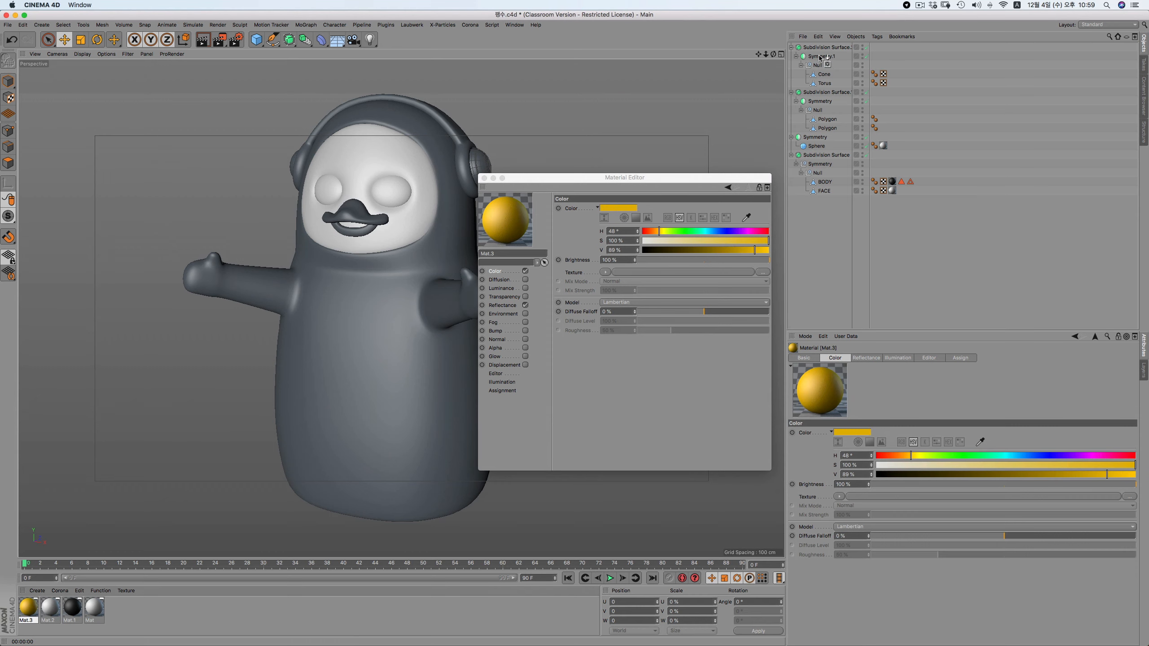
drag(821, 58, 821, 56)
drag(28, 608, 819, 100)
click(834, 215)
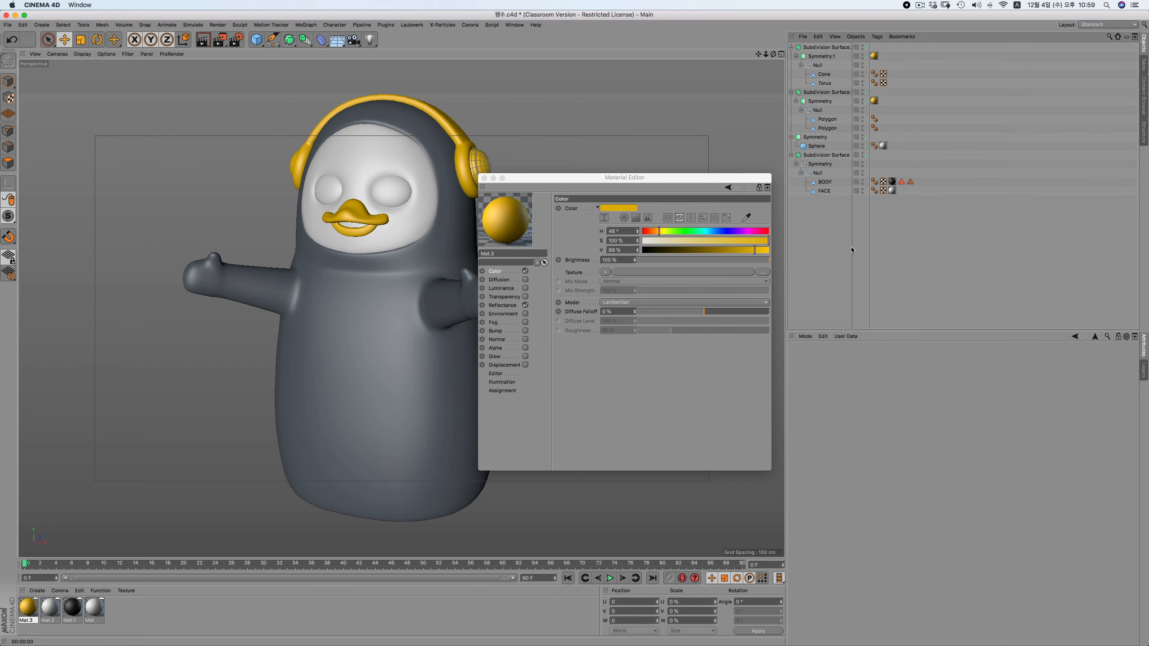
drag(614, 181, 645, 186)
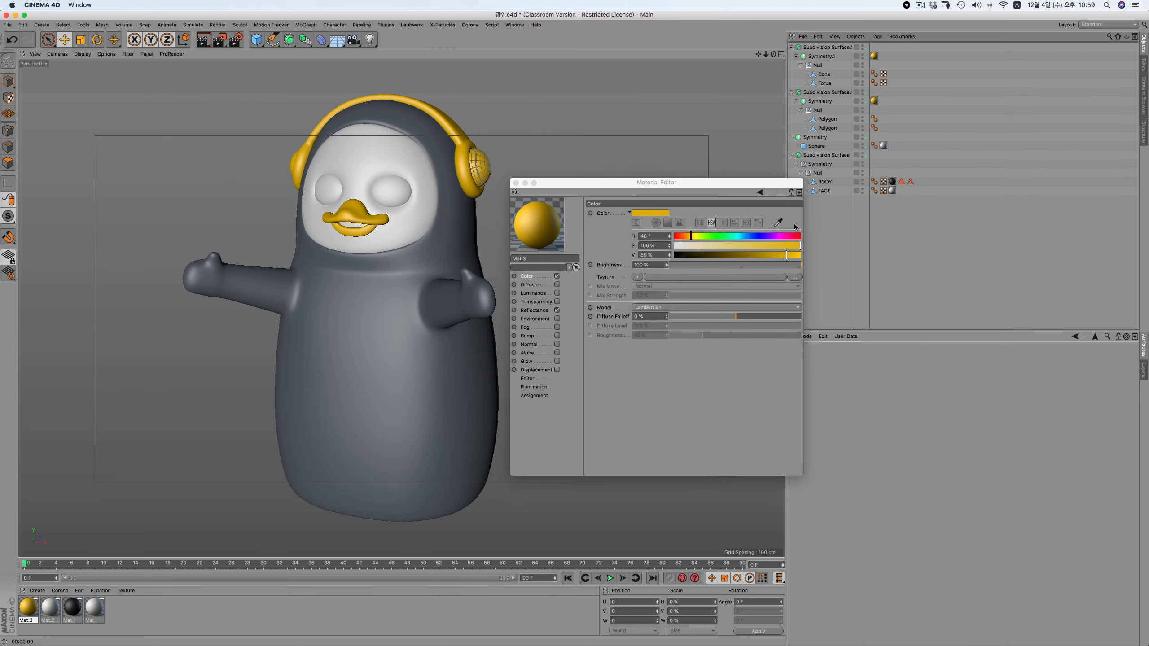
drag(748, 188, 792, 277)
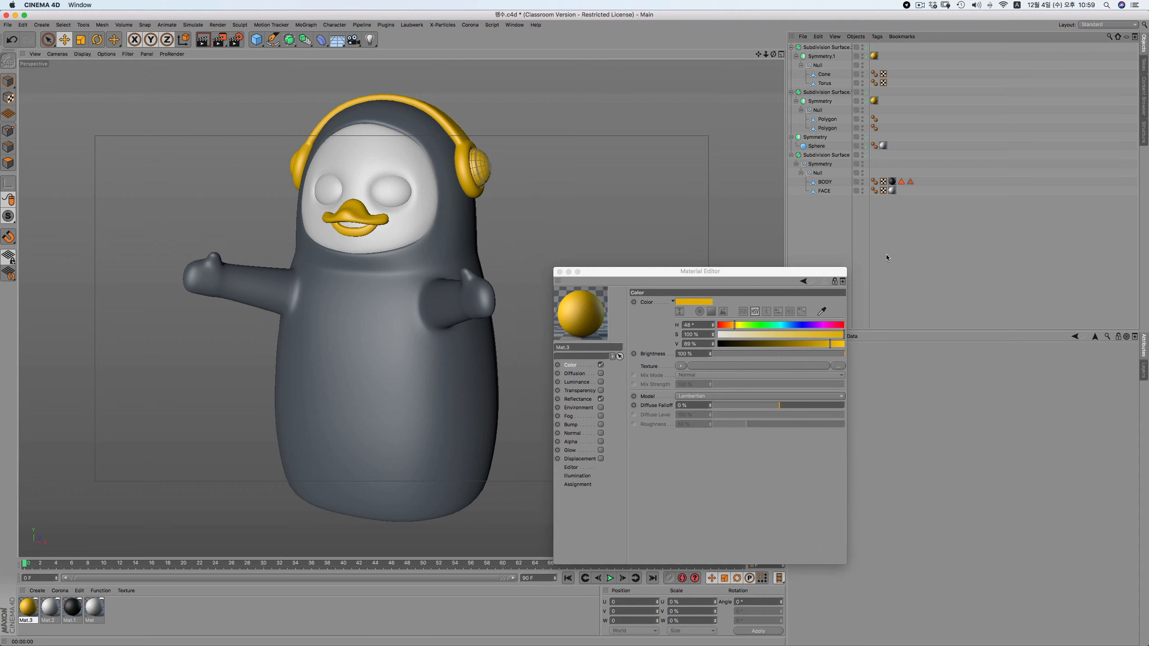
Create another material, lower its color brightness to the minimum, and enable its Alpha channel
double_click(128, 609)
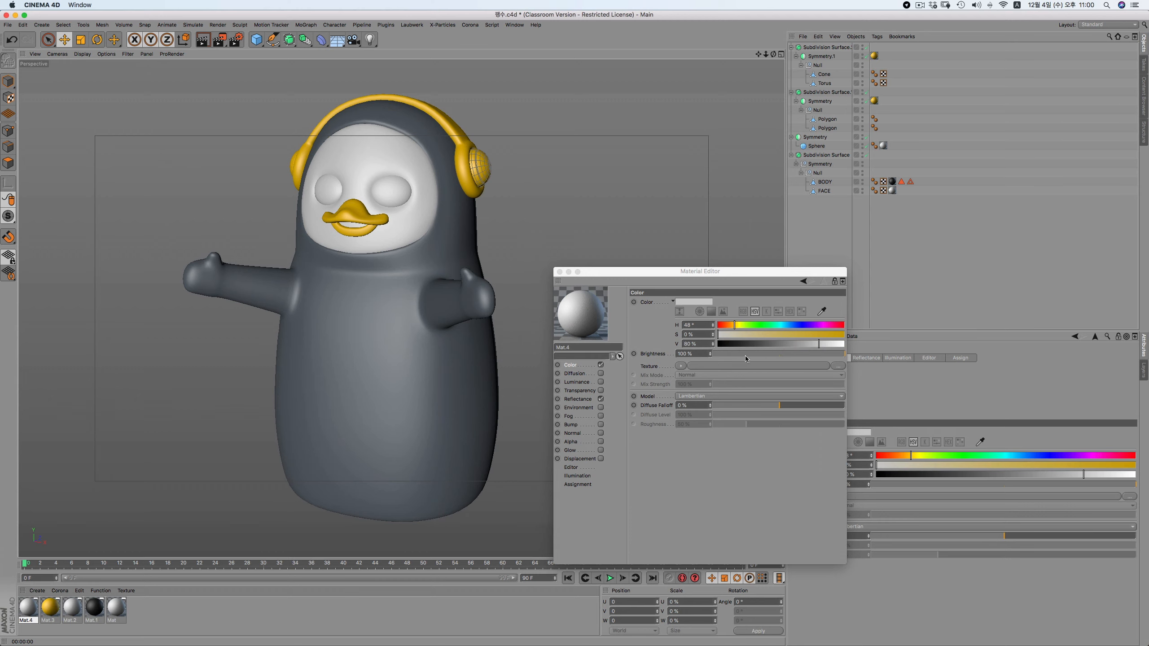
drag(746, 355, 599, 386)
click(600, 442)
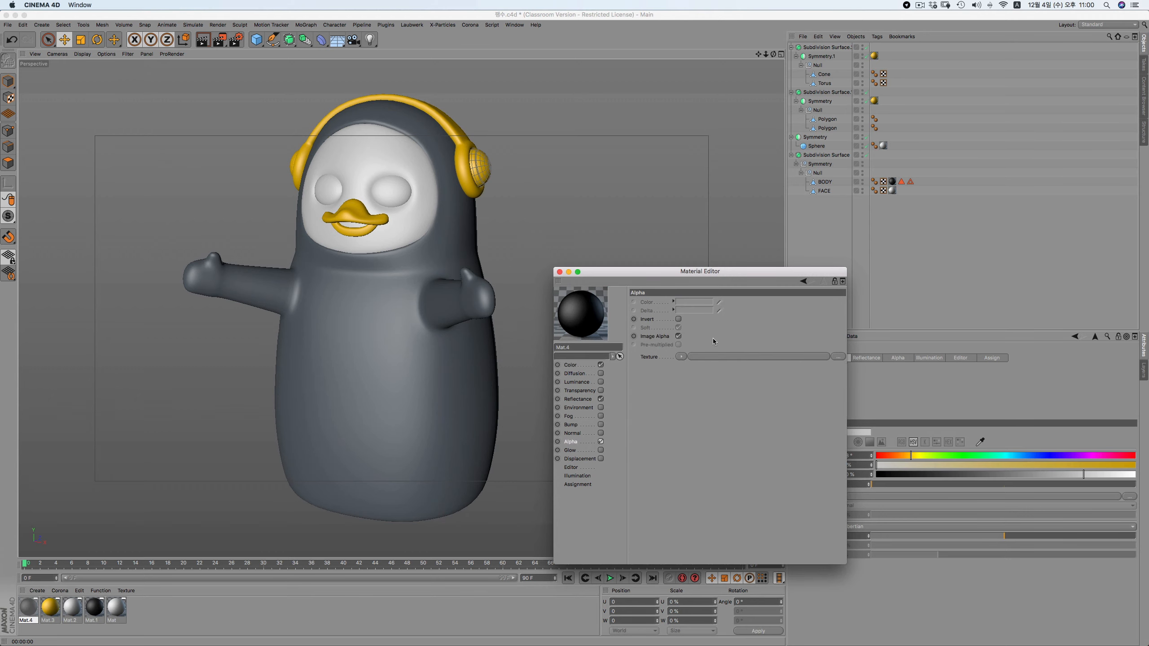
Load a Gradient shader as the Alpha texture and open the choices for its gradient type
click(681, 357)
click(706, 468)
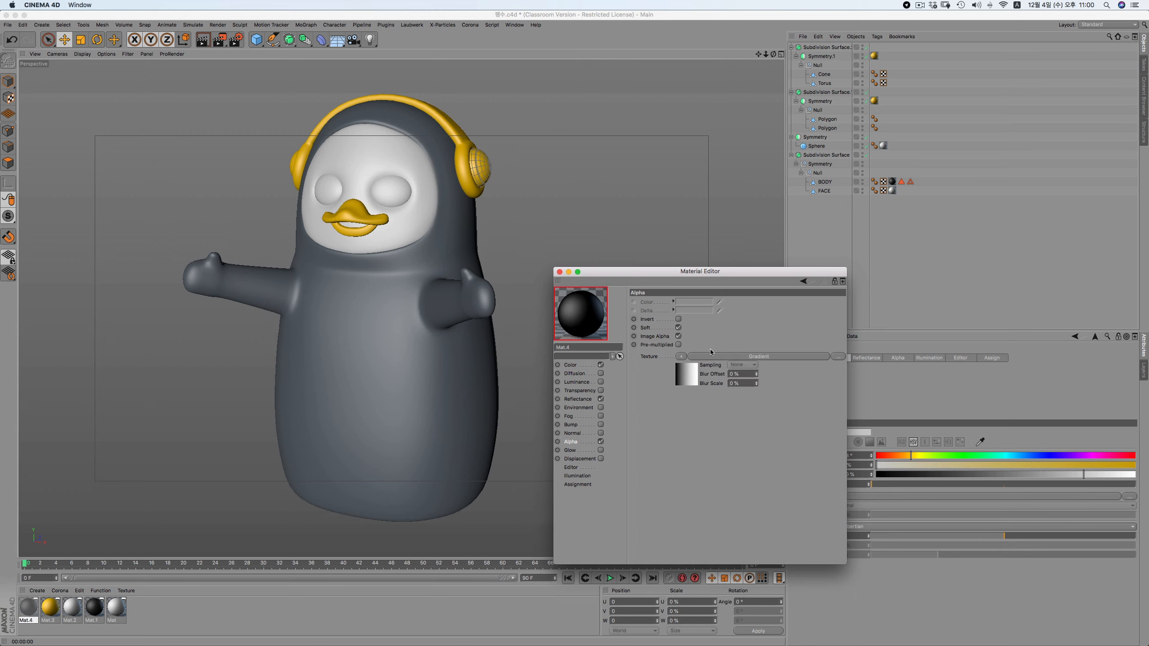
click(718, 362)
click(708, 389)
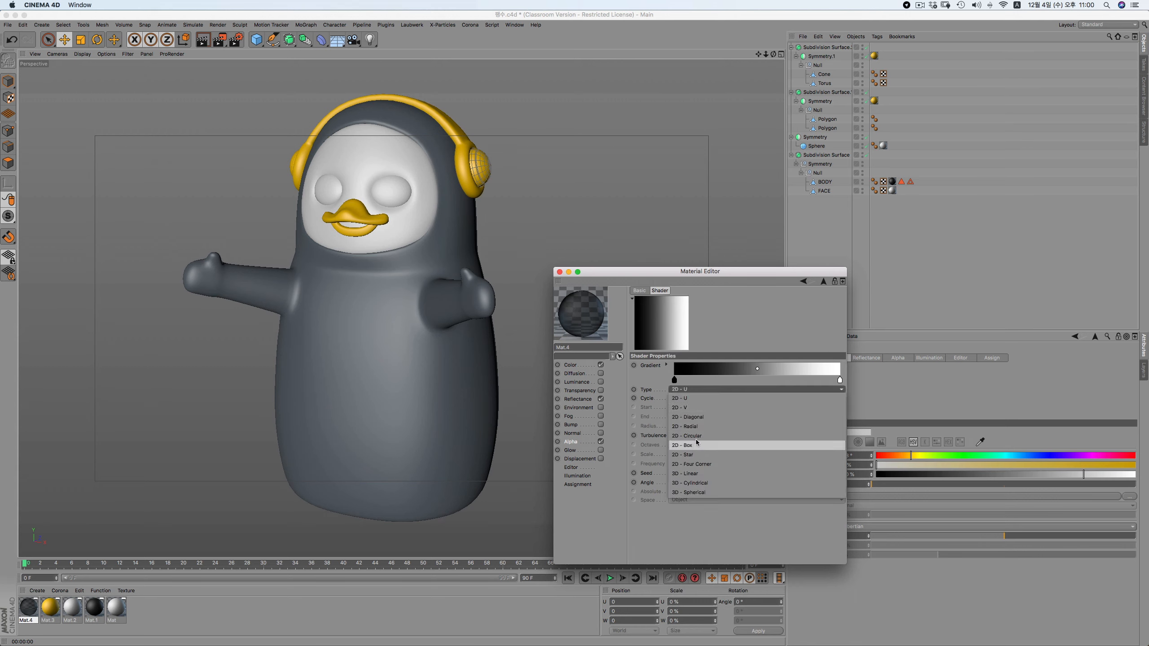